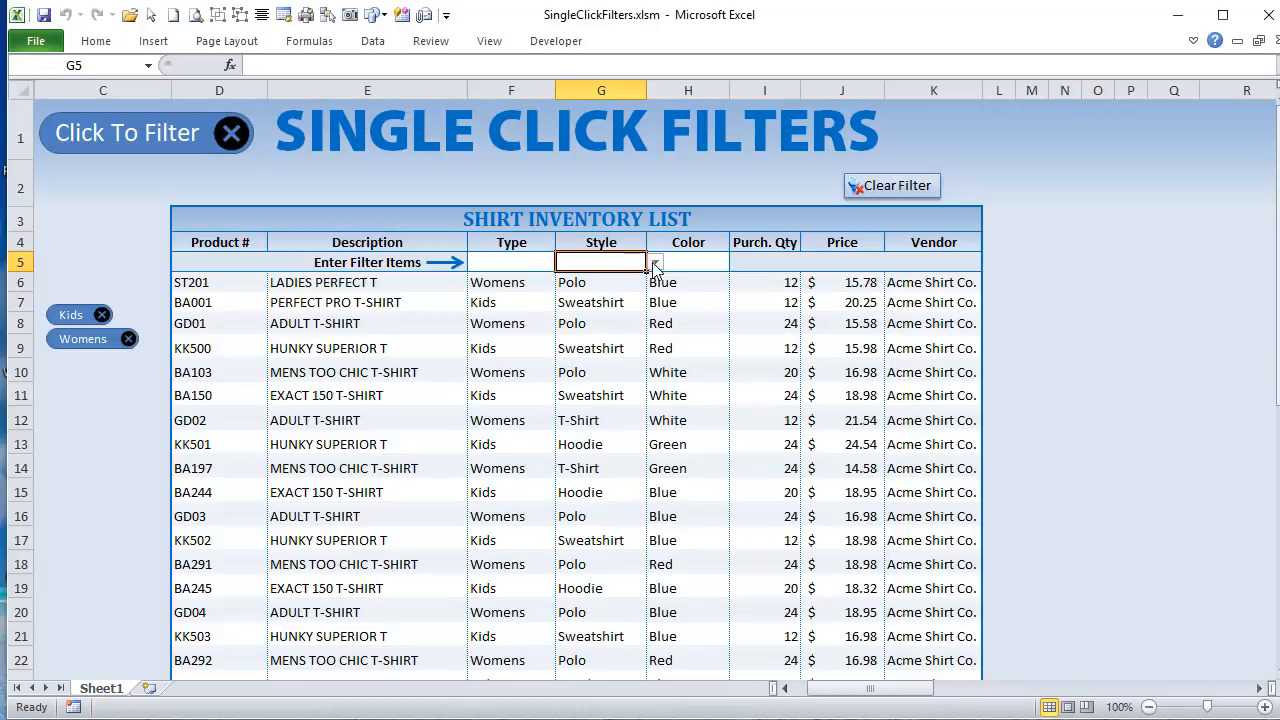
# Step: Filter the shirt inventory list by Polo style and Red color
pyautogui.click(655, 262)
pyautogui.click(598, 292)
pyautogui.click(700, 262)
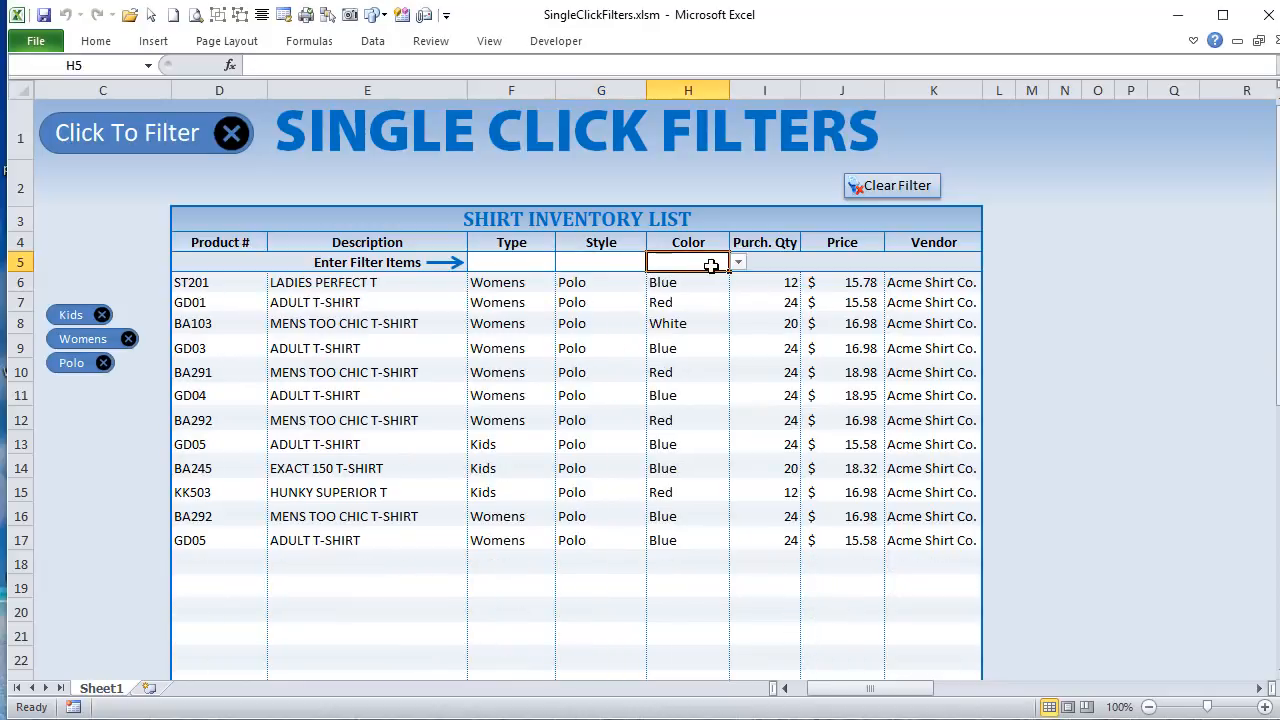
pyautogui.click(737, 262)
pyautogui.click(678, 292)
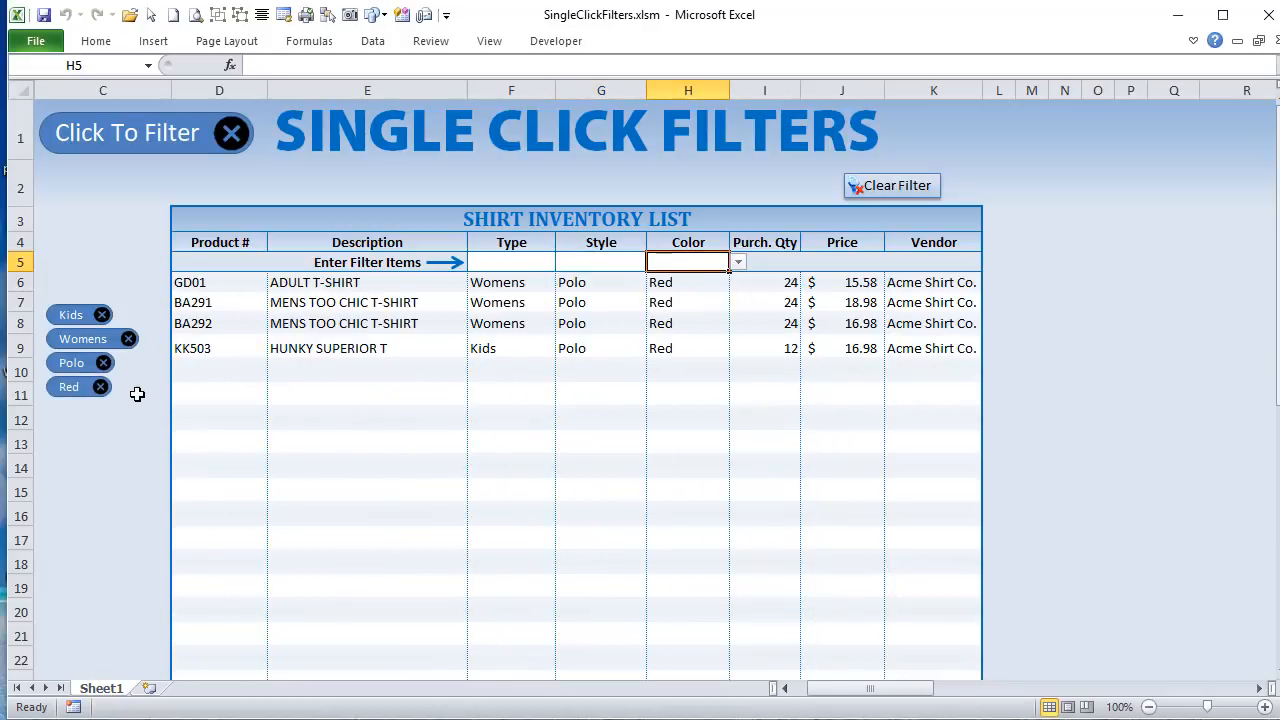
# Step: Remove the Kids, Womens, Polo and Red filters from the shirt inventory list
pyautogui.click(103, 315)
pyautogui.click(128, 315)
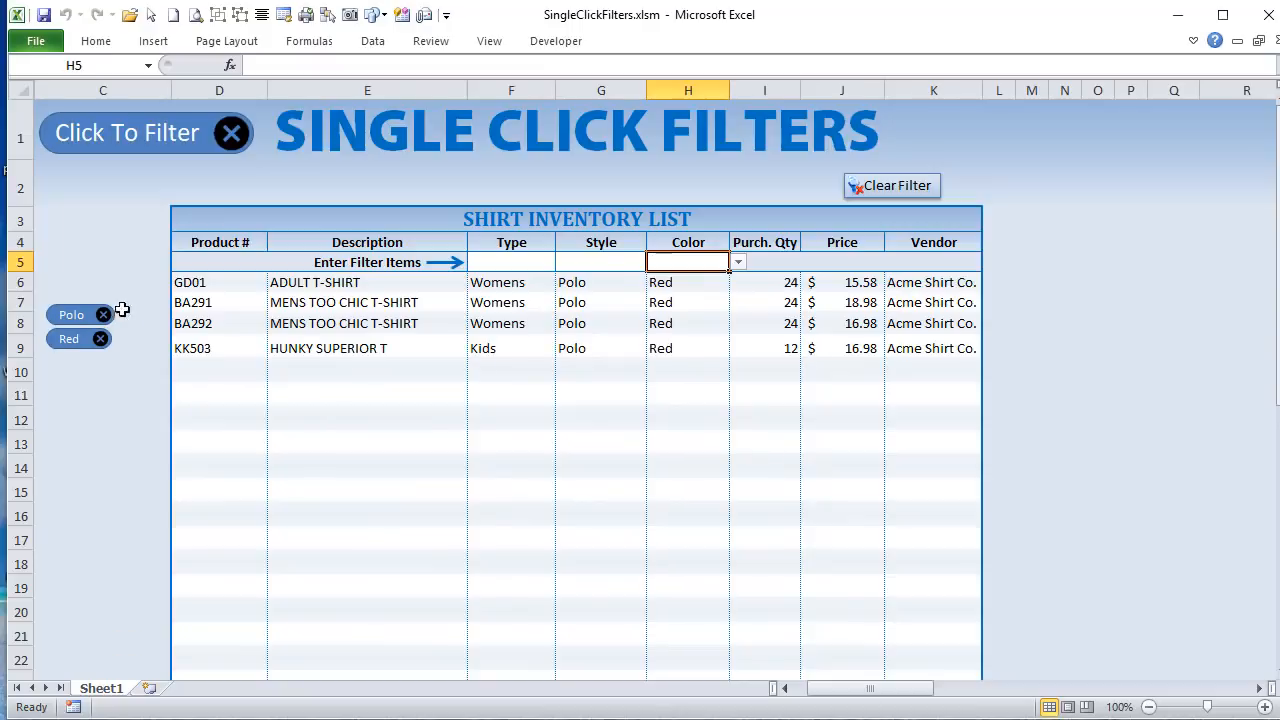
pyautogui.click(103, 316)
pyautogui.click(101, 316)
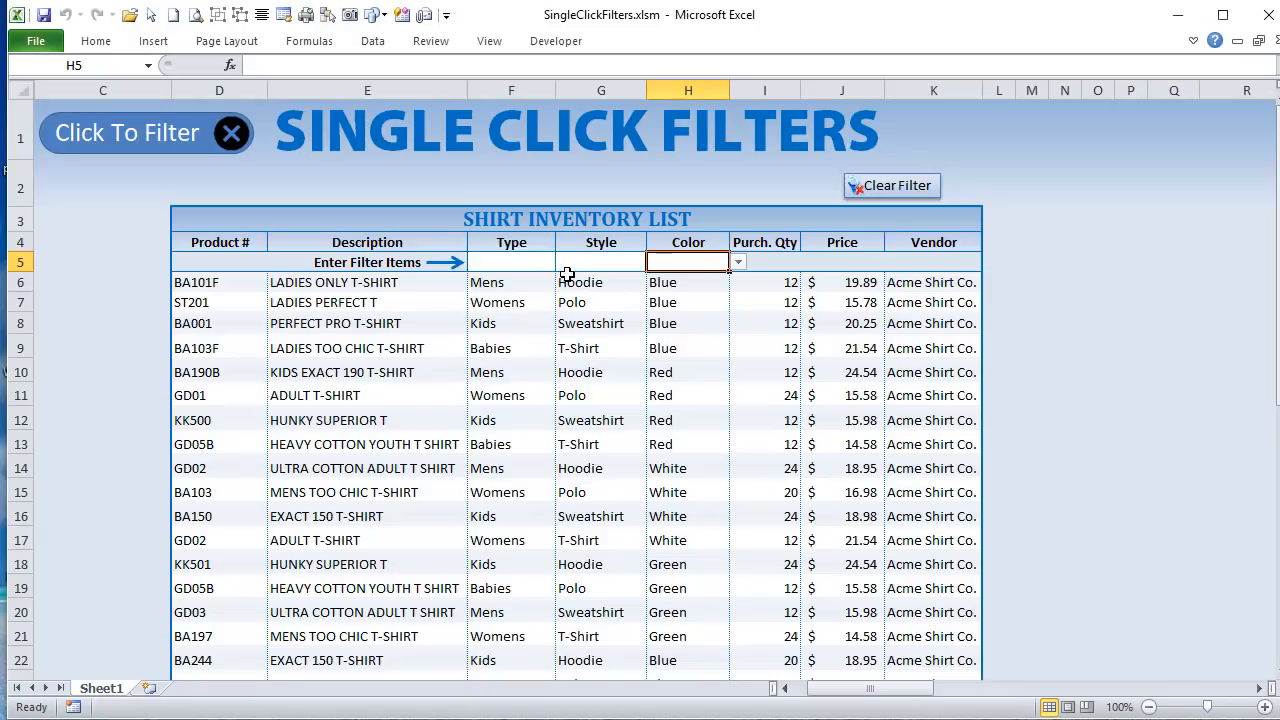
# Step: Filter the shirt inventory list by the Mens type
pyautogui.click(551, 263)
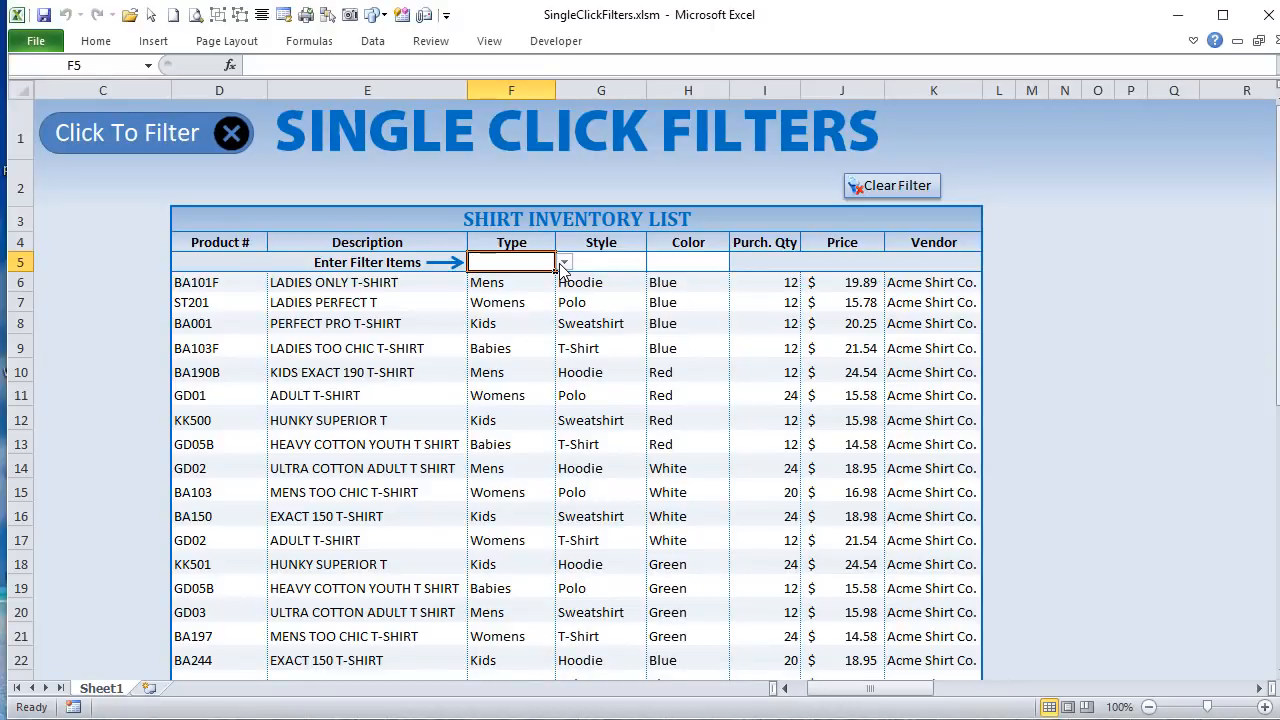
pyautogui.click(564, 262)
pyautogui.click(560, 278)
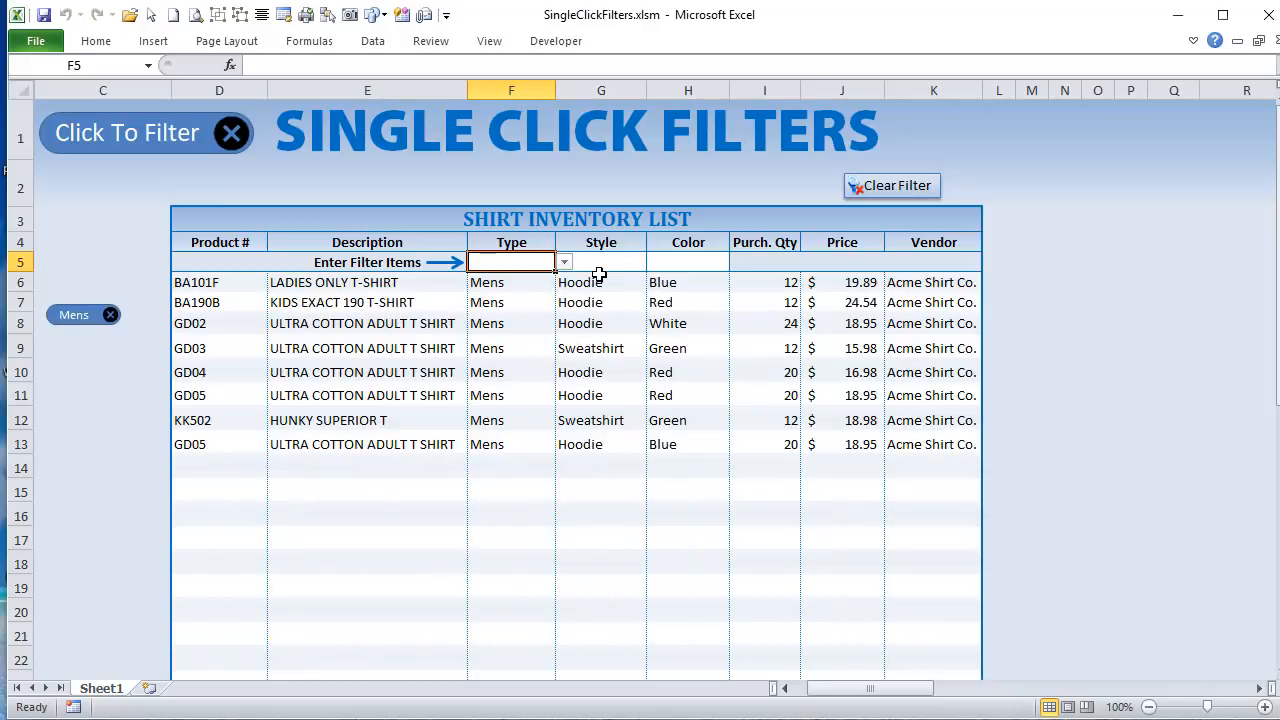
# Step: Try a Polo style filter on the shirt inventory list and remove it again
pyautogui.click(600, 262)
pyautogui.click(655, 262)
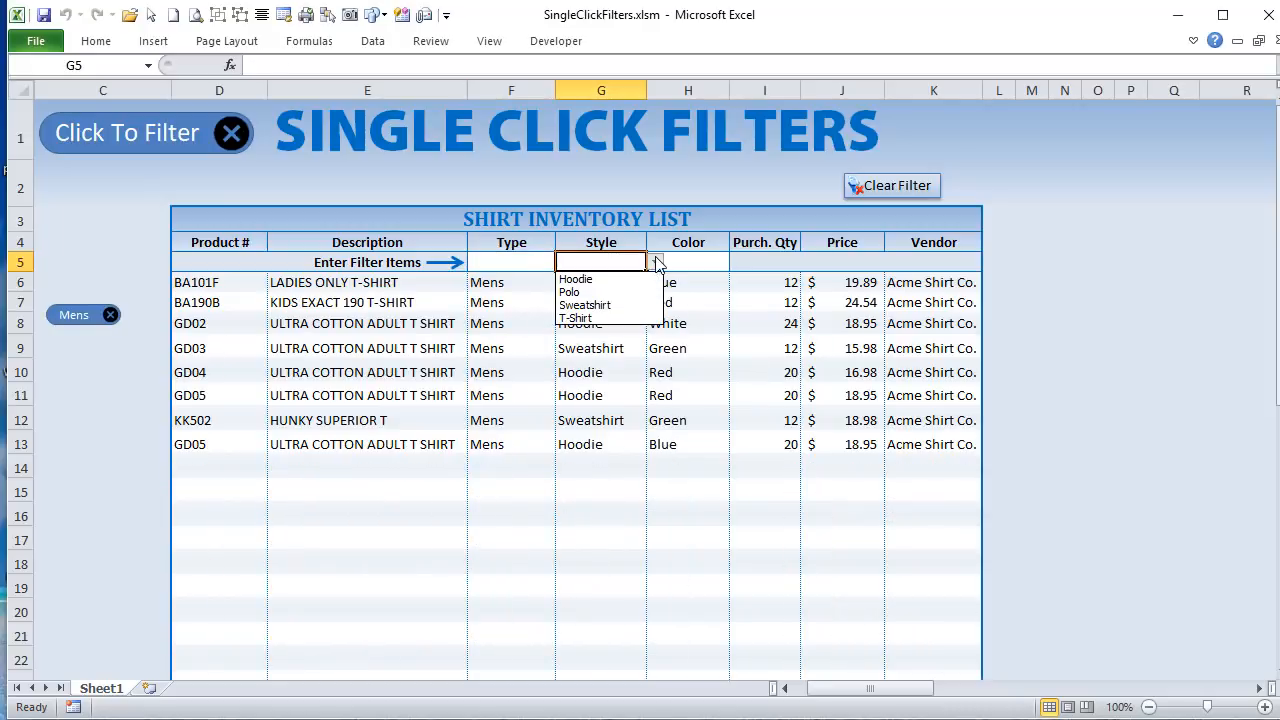
pyautogui.click(600, 290)
pyautogui.moveTo(546, 274); pyautogui.dragTo(545, 269)
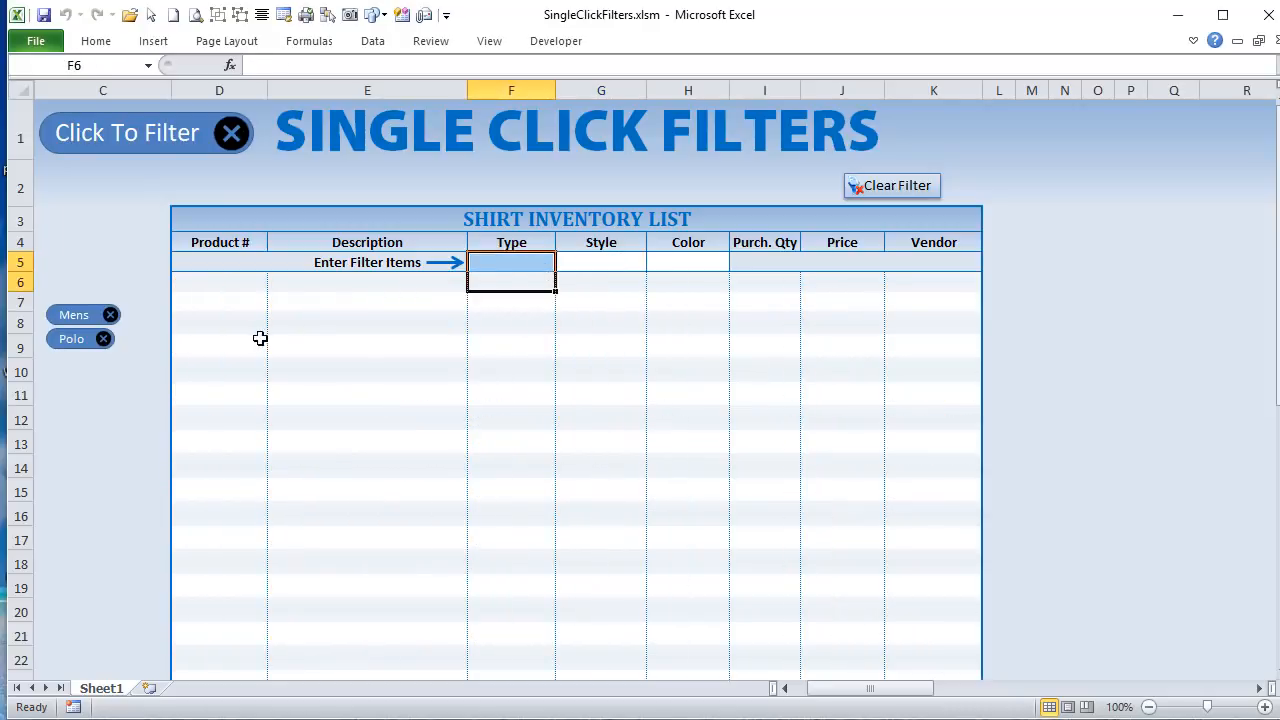
pyautogui.click(104, 339)
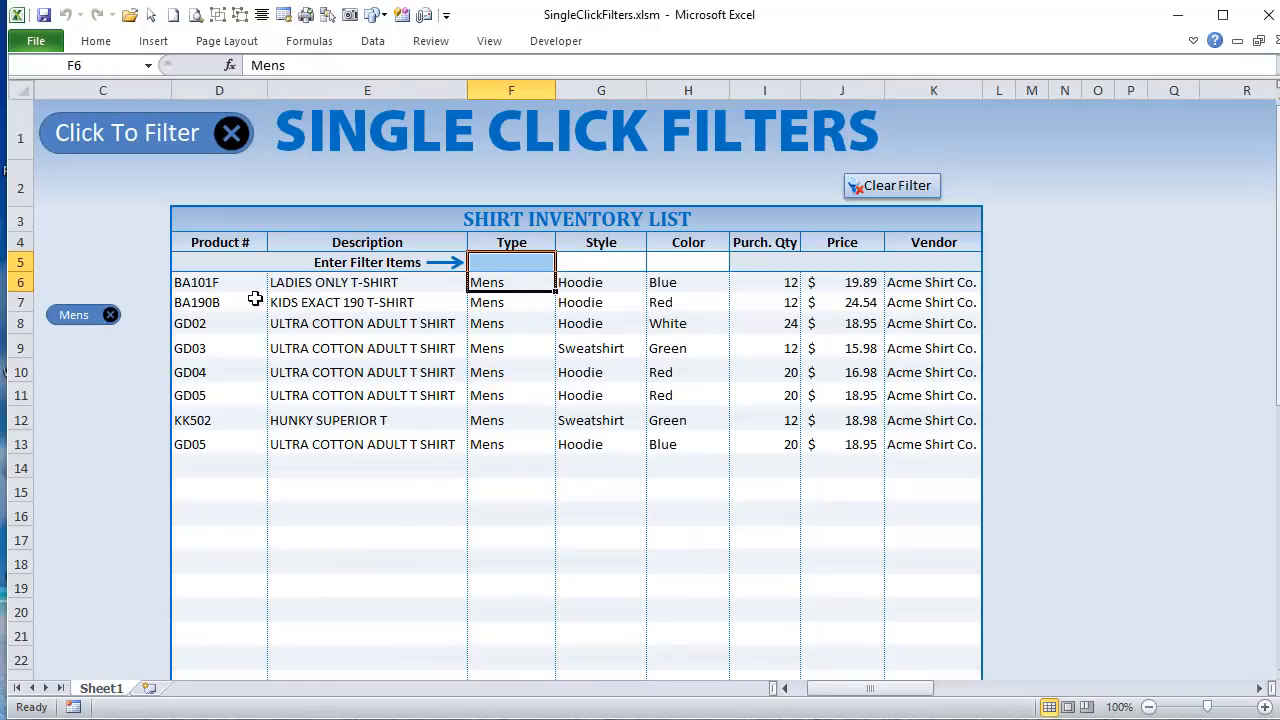
# Step: Add a Red color filter to the shirt inventory list
pyautogui.click(616, 260)
pyautogui.click(698, 265)
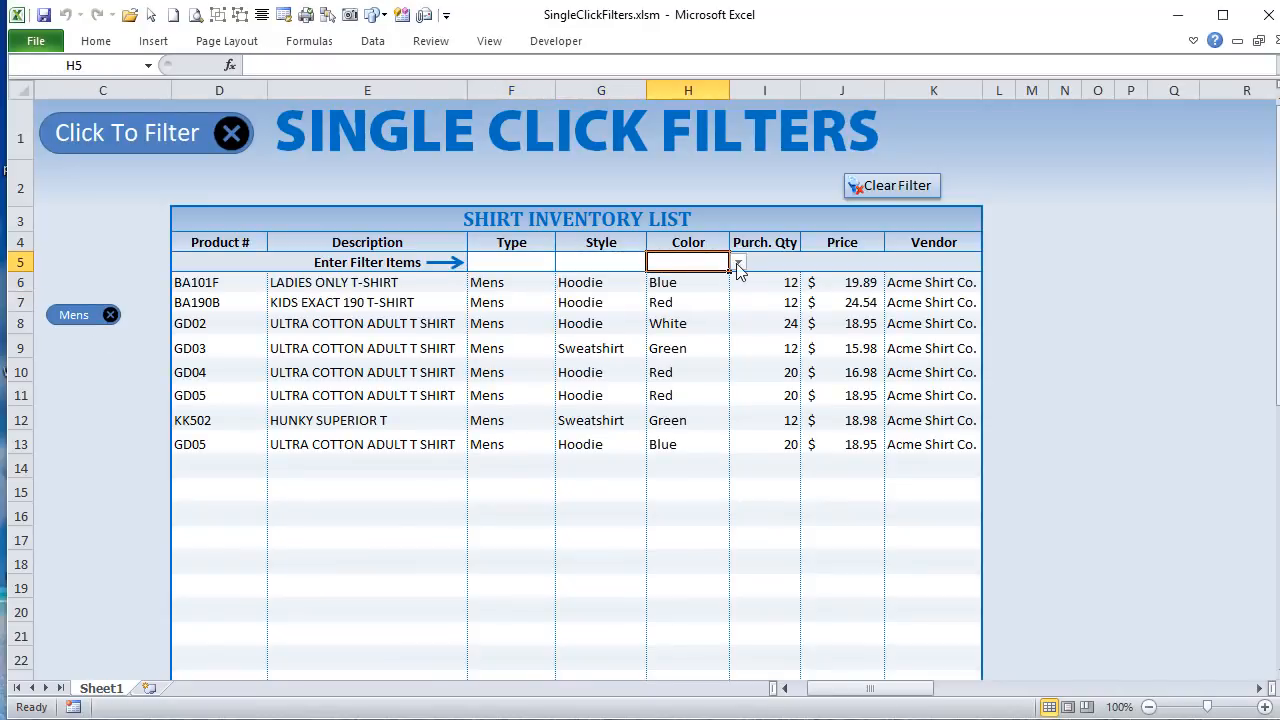
pyautogui.click(738, 262)
pyautogui.click(713, 292)
# Step: Add White and Green to the color filters of the shirt inventory list
pyautogui.click(738, 262)
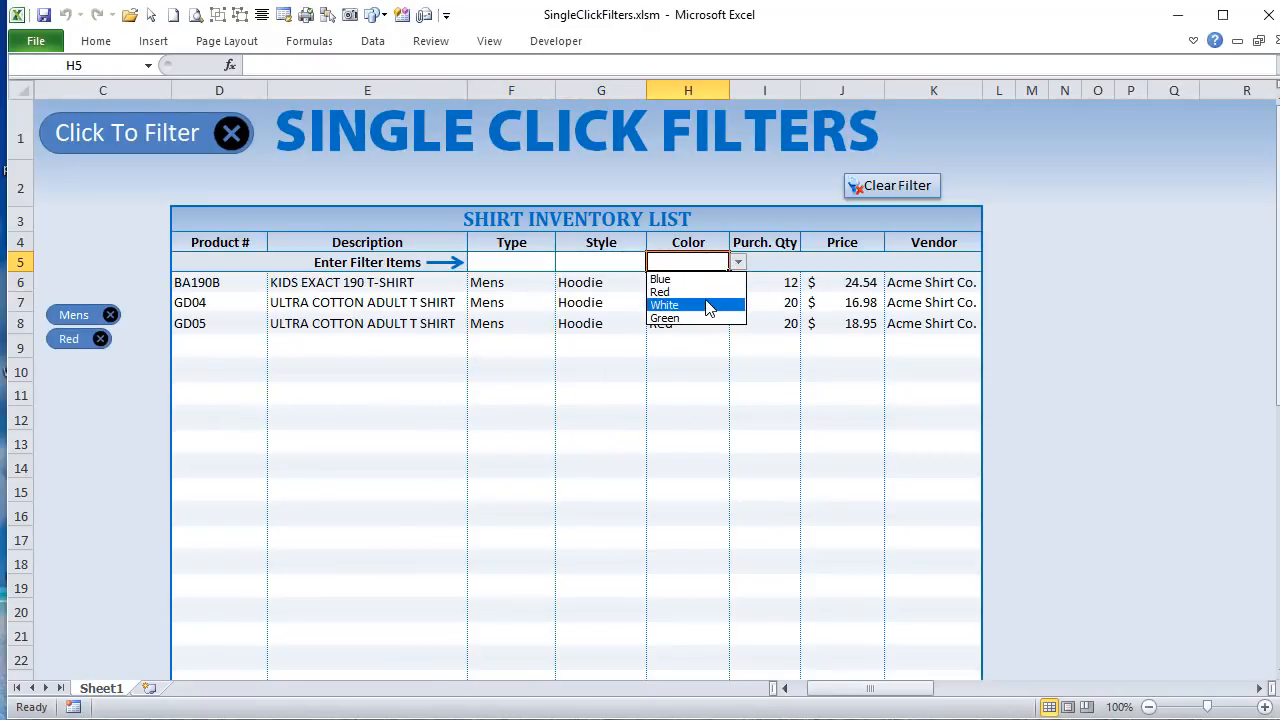
pyautogui.click(715, 305)
pyautogui.click(738, 262)
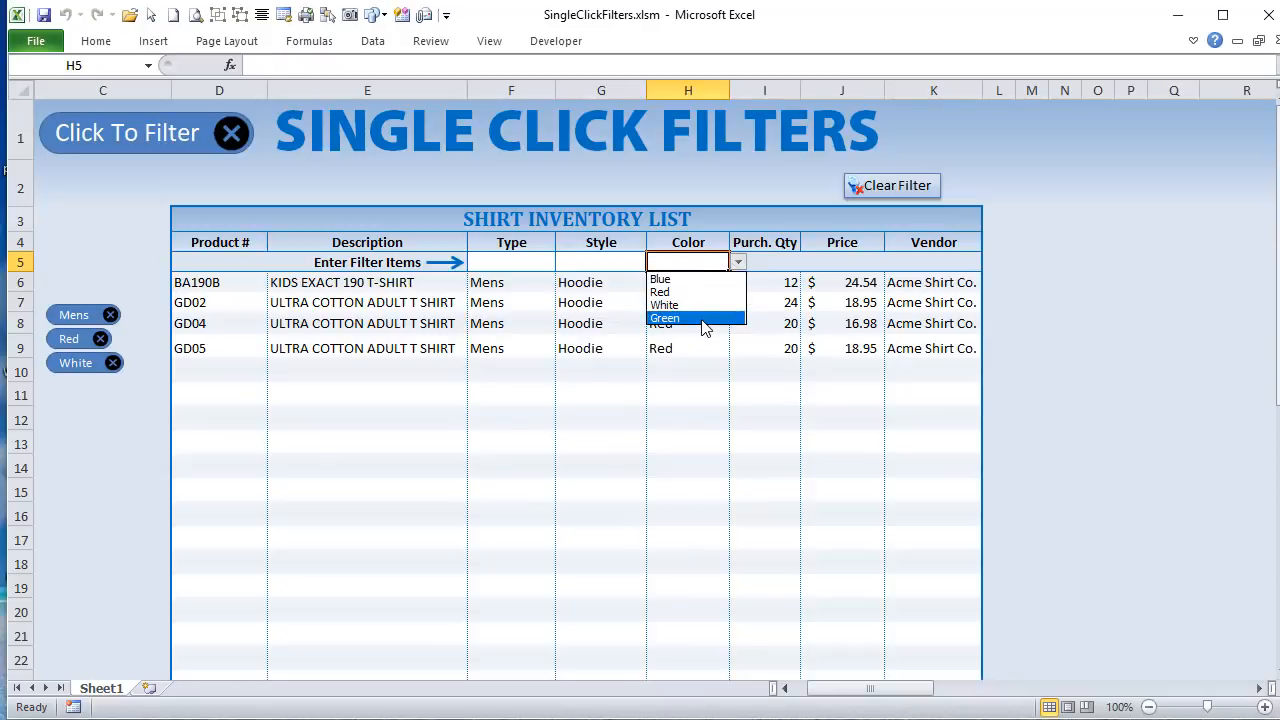
pyautogui.click(712, 318)
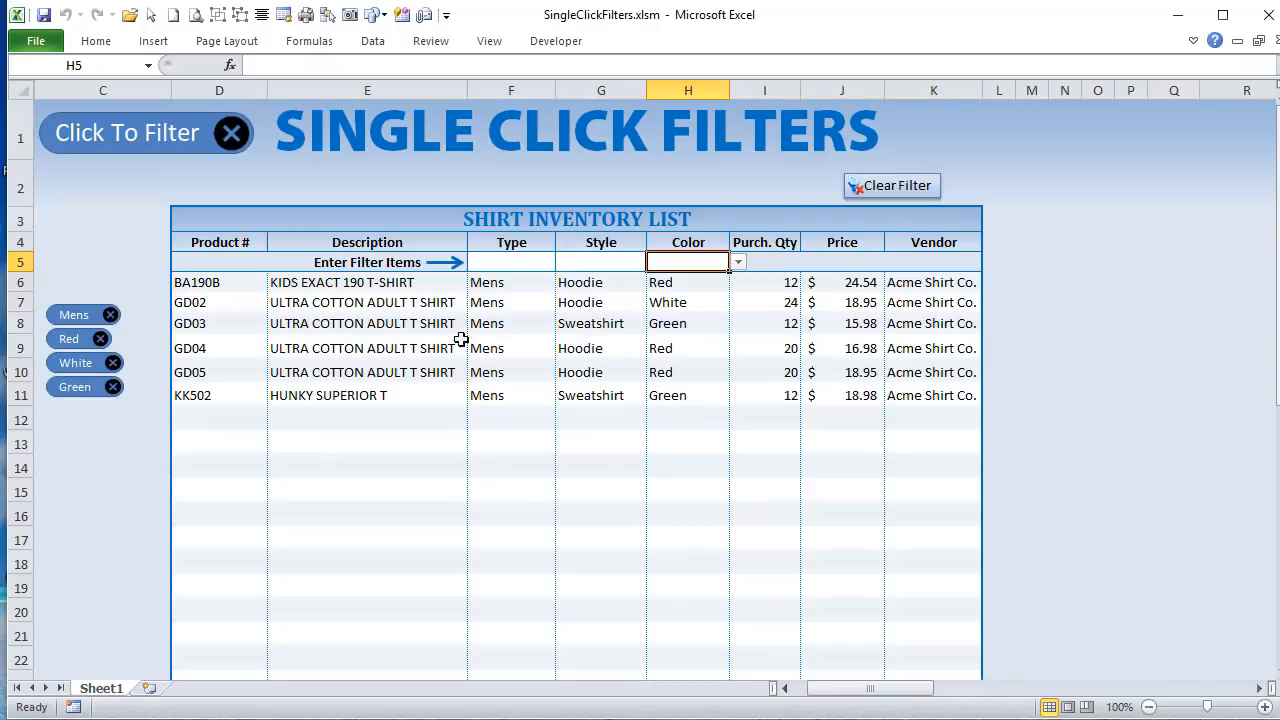
# Step: Remove the Green and White color filters from the shirt inventory list
pyautogui.click(114, 391)
pyautogui.keyDown('ctrl'); pyautogui.click(114, 366); pyautogui.keyUp('ctrl')
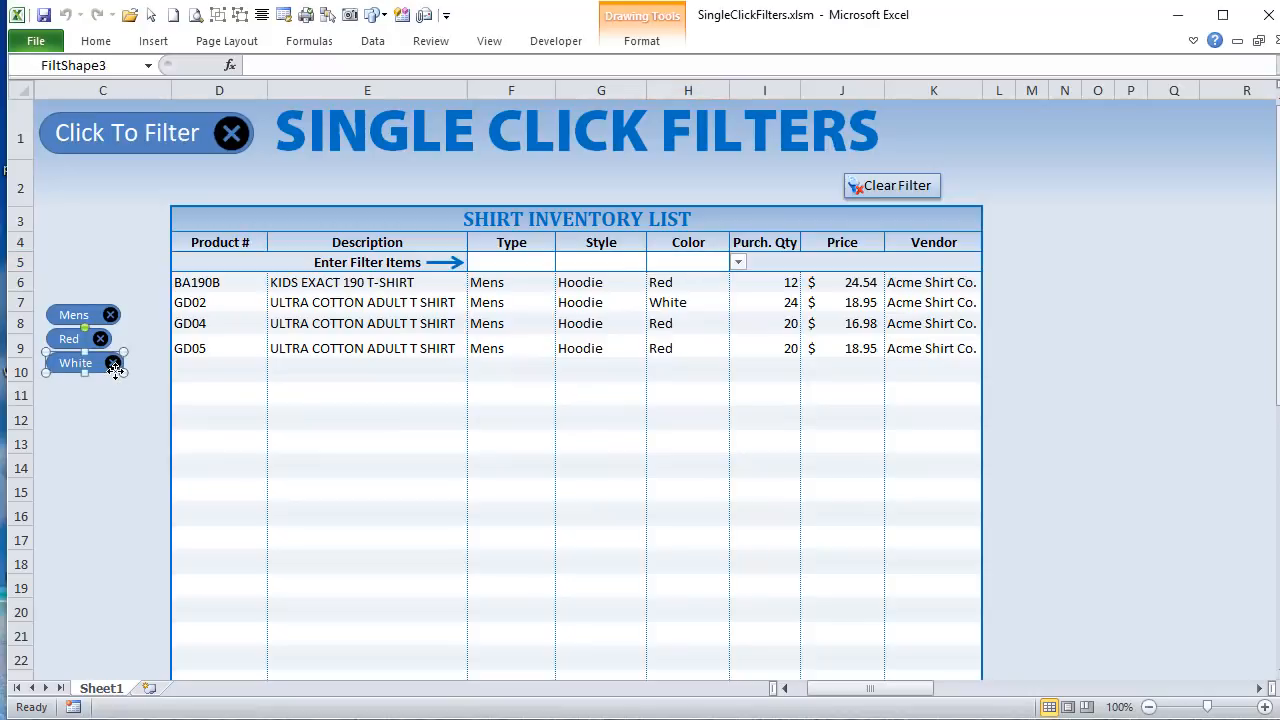
pyautogui.click(115, 366)
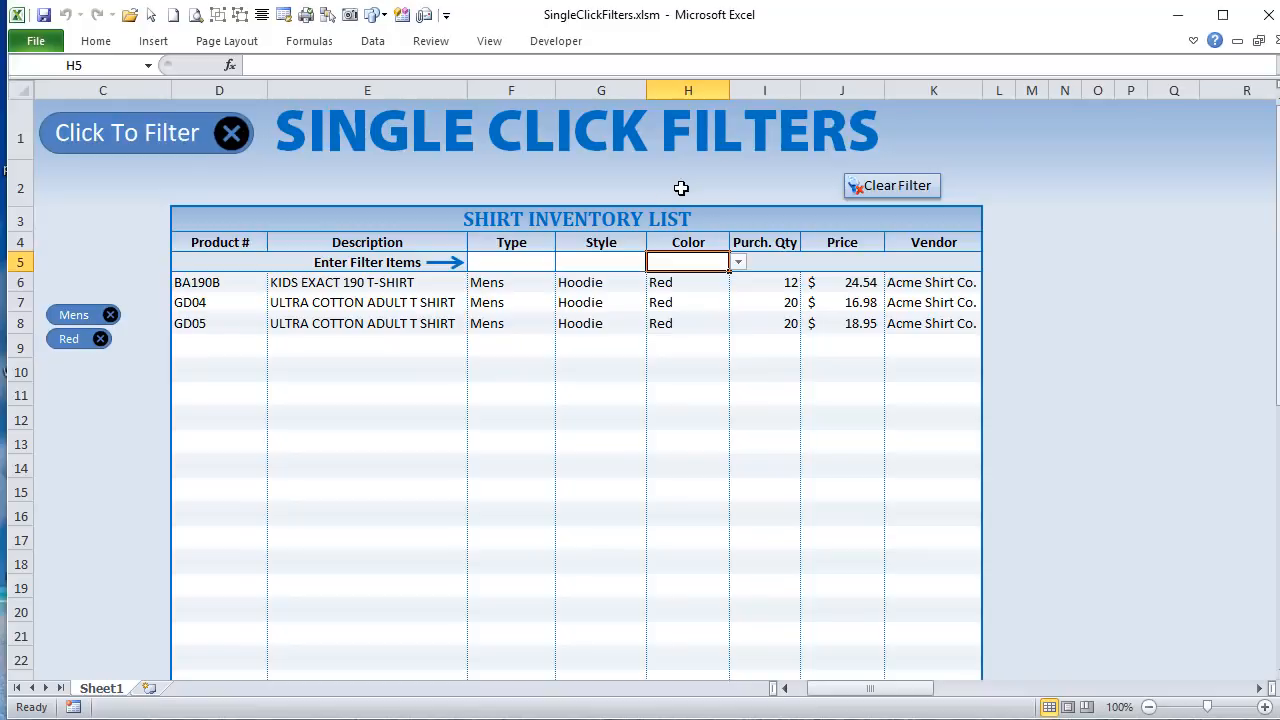
# Step: Add a Womens type filter to the shirt inventory list and remove it again
pyautogui.click(500, 261)
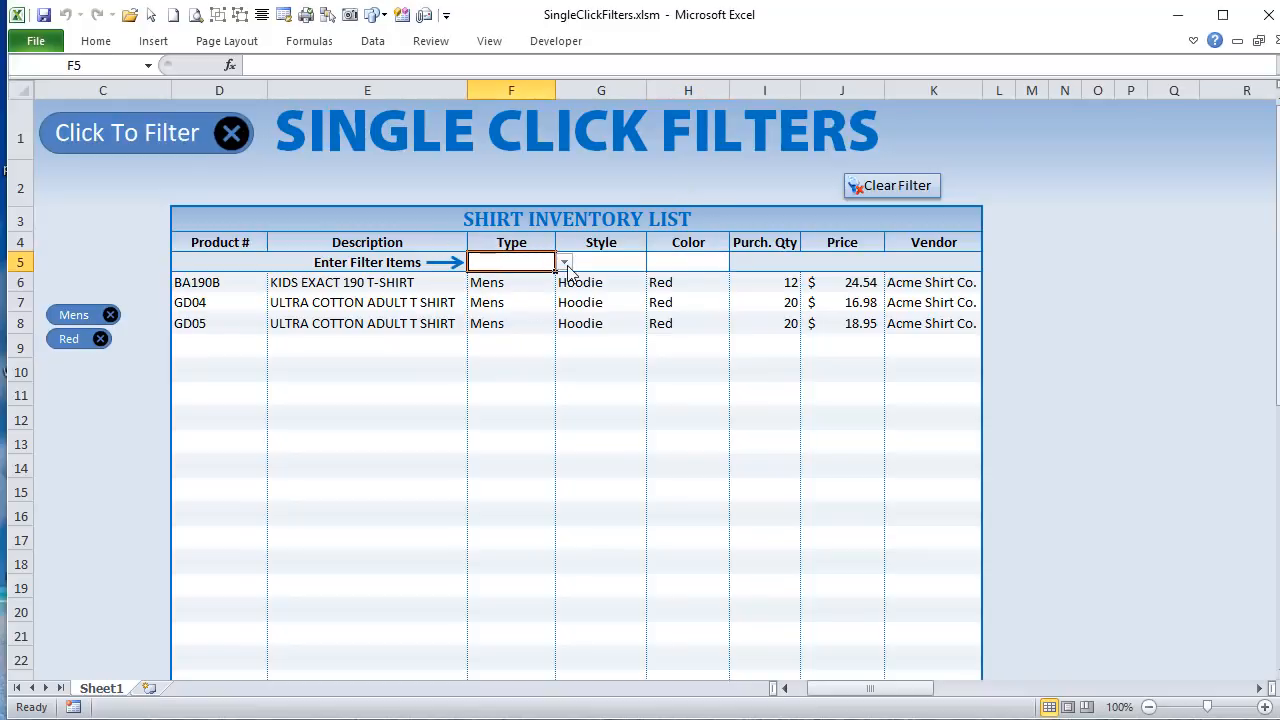
pyautogui.click(564, 262)
pyautogui.click(552, 292)
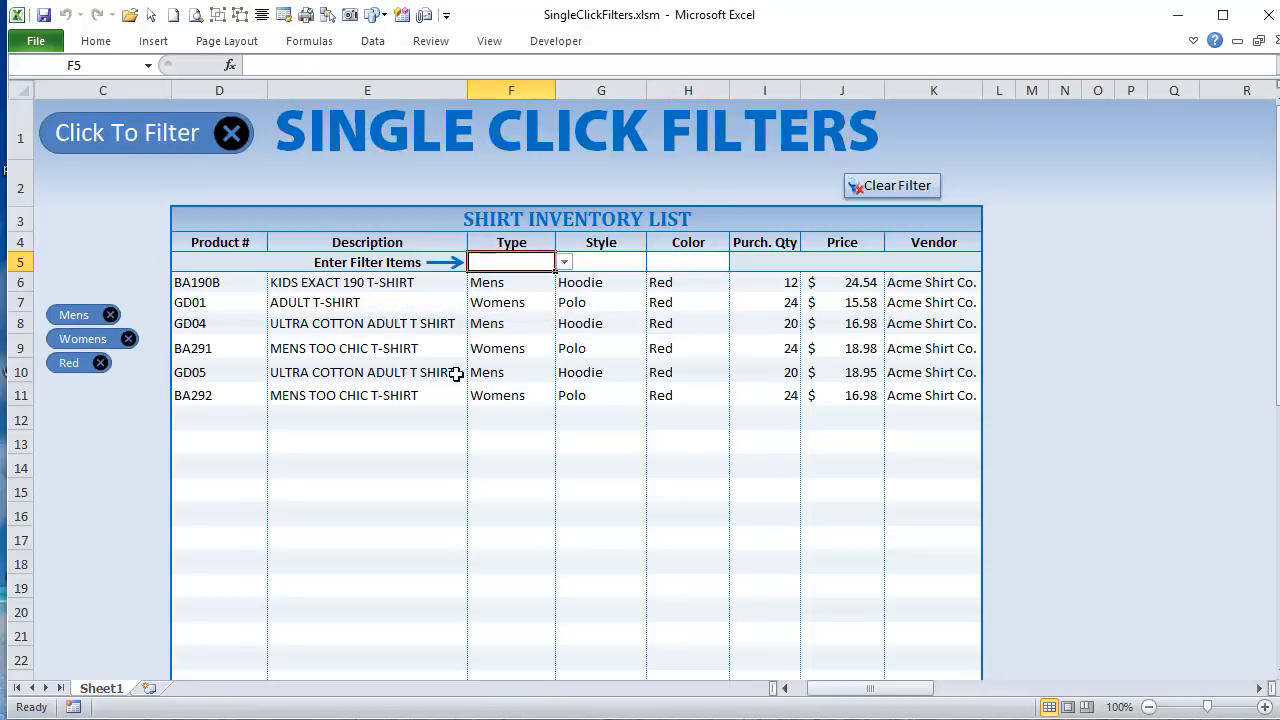
pyautogui.click(129, 340)
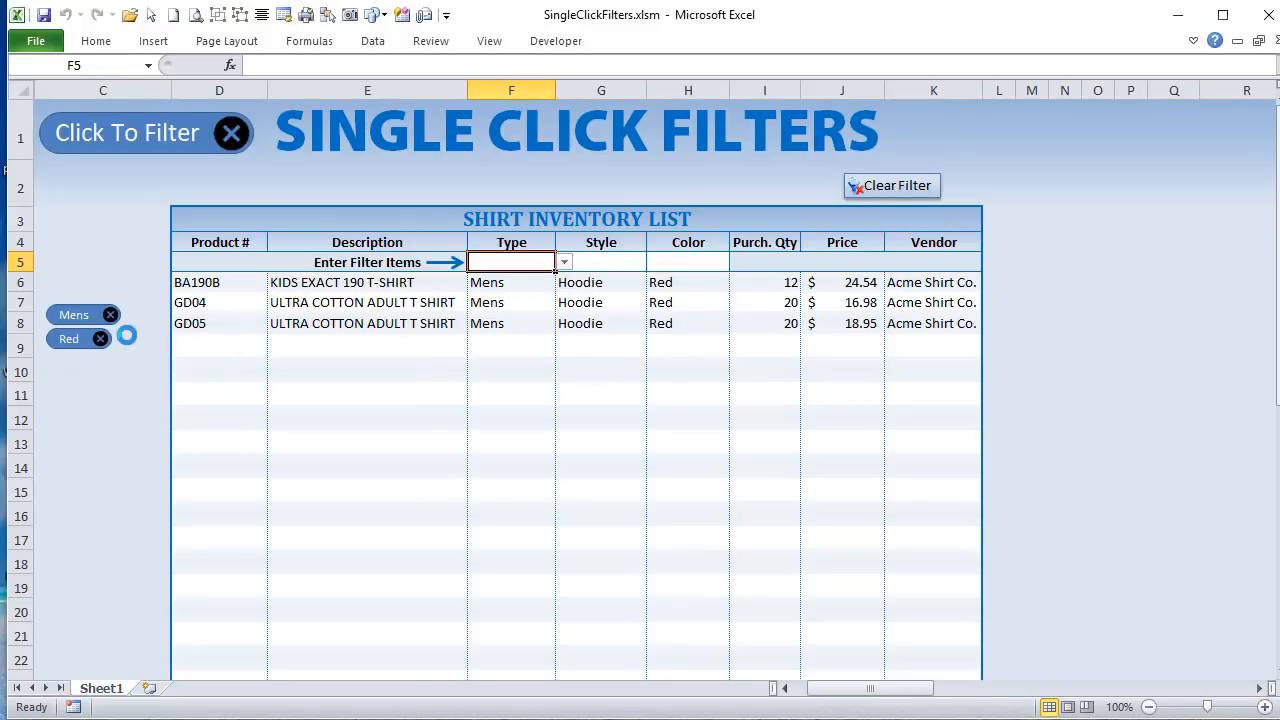
# Step: Open the recent workbook Advanced_Dashboard_Reports.xlsm and set the Sales By Customer report's date range to Last Month
pyautogui.click(40, 44)
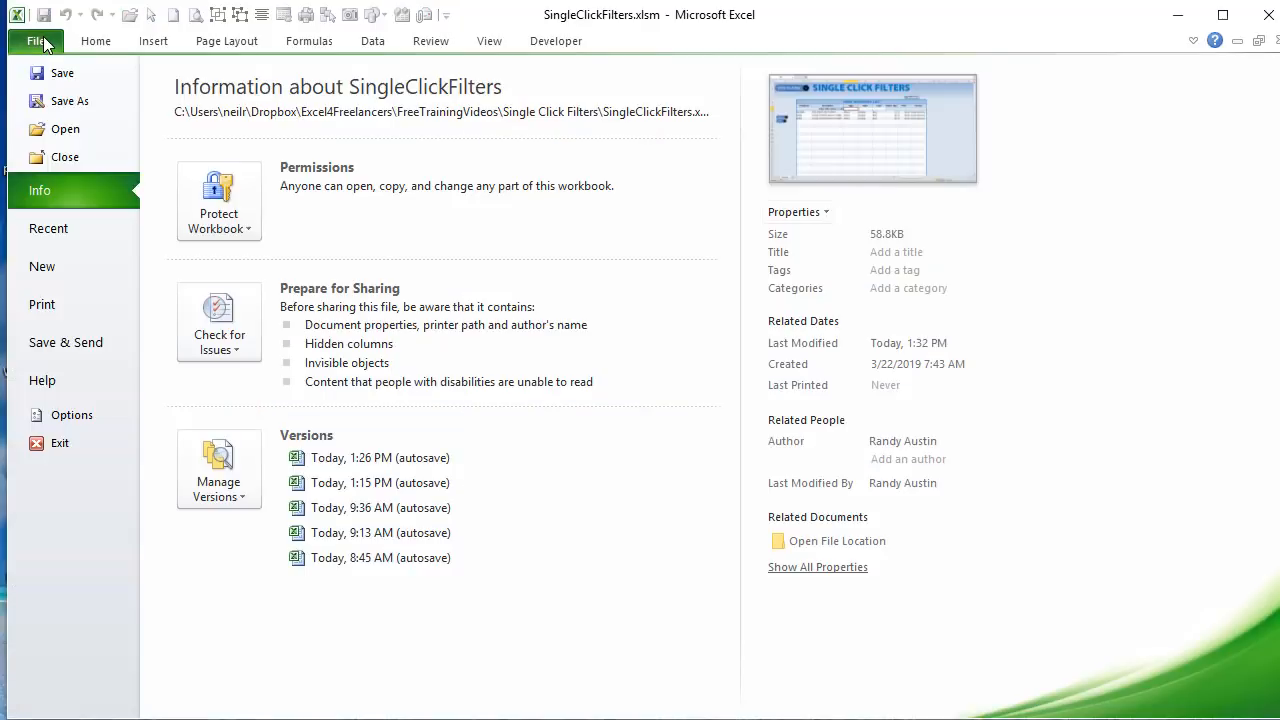
pyautogui.click(39, 241)
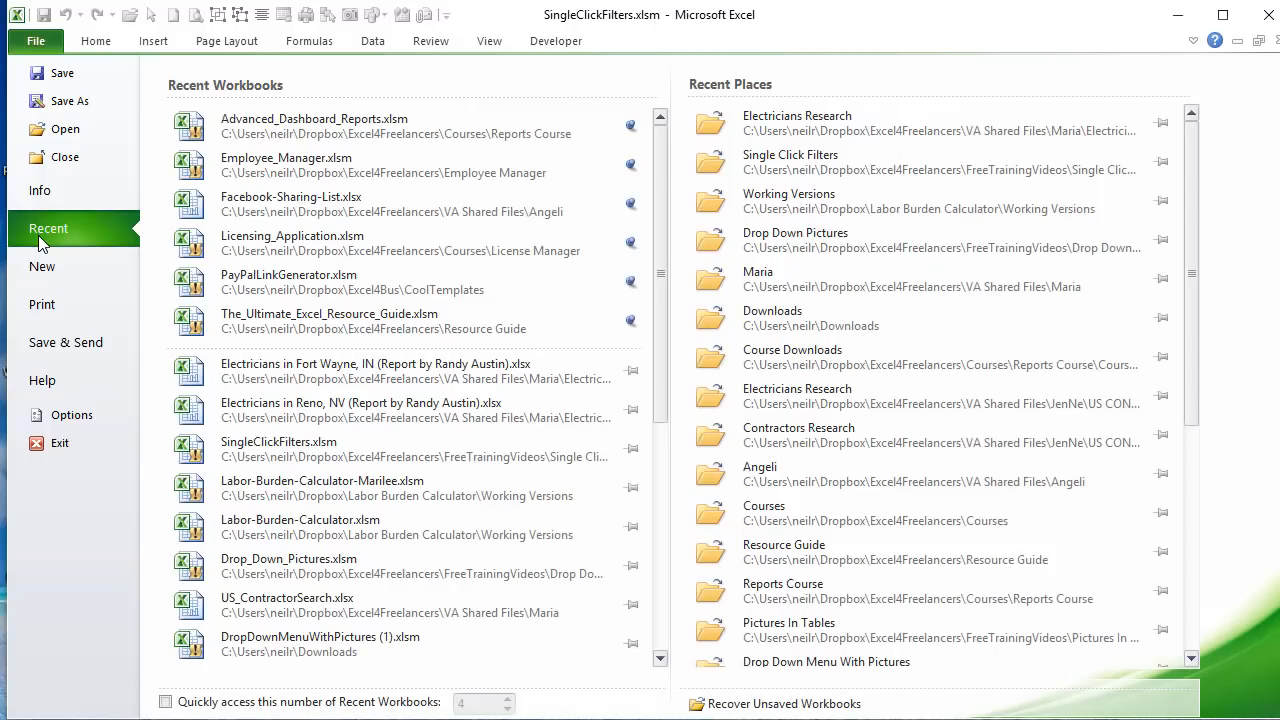
pyautogui.click(315, 126)
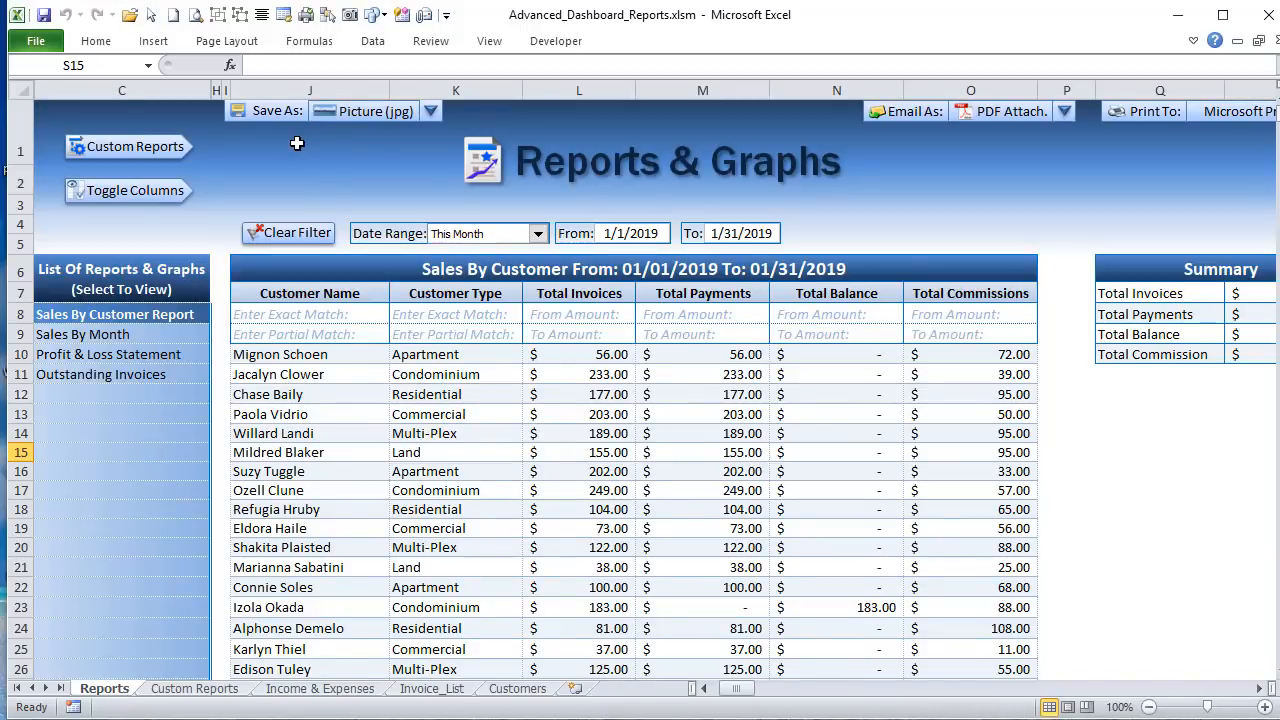
pyautogui.click(537, 236)
pyautogui.click(457, 318)
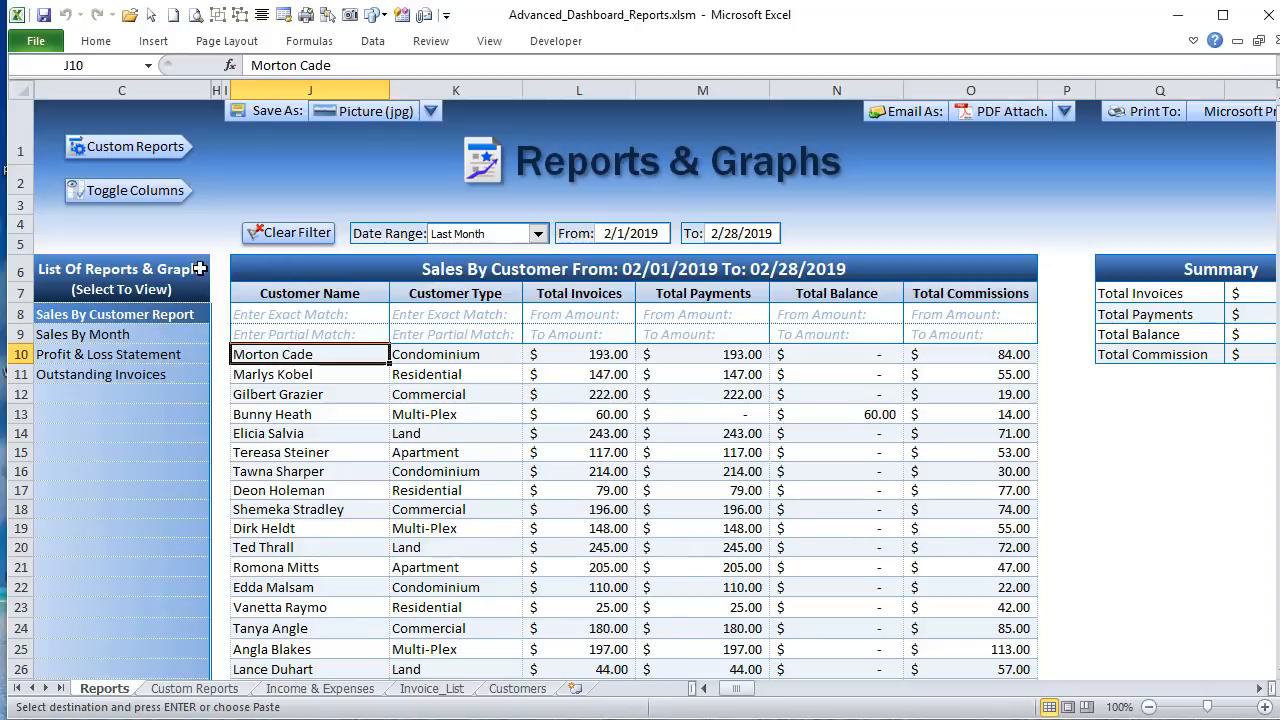
# Step: Hide the Total Commissions, Total Balance, Total Payments and Total Invoices columns of the Sales By Customer report
pyautogui.click(135, 190)
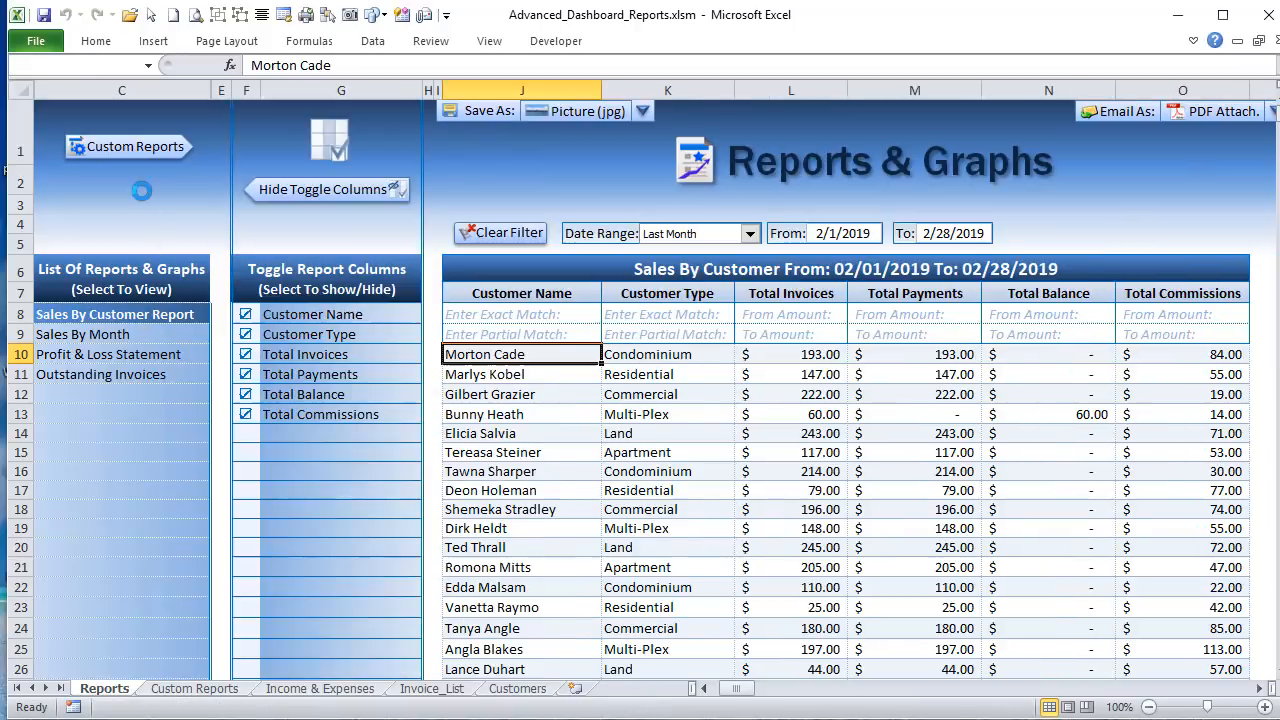
pyautogui.click(245, 413)
pyautogui.click(245, 394)
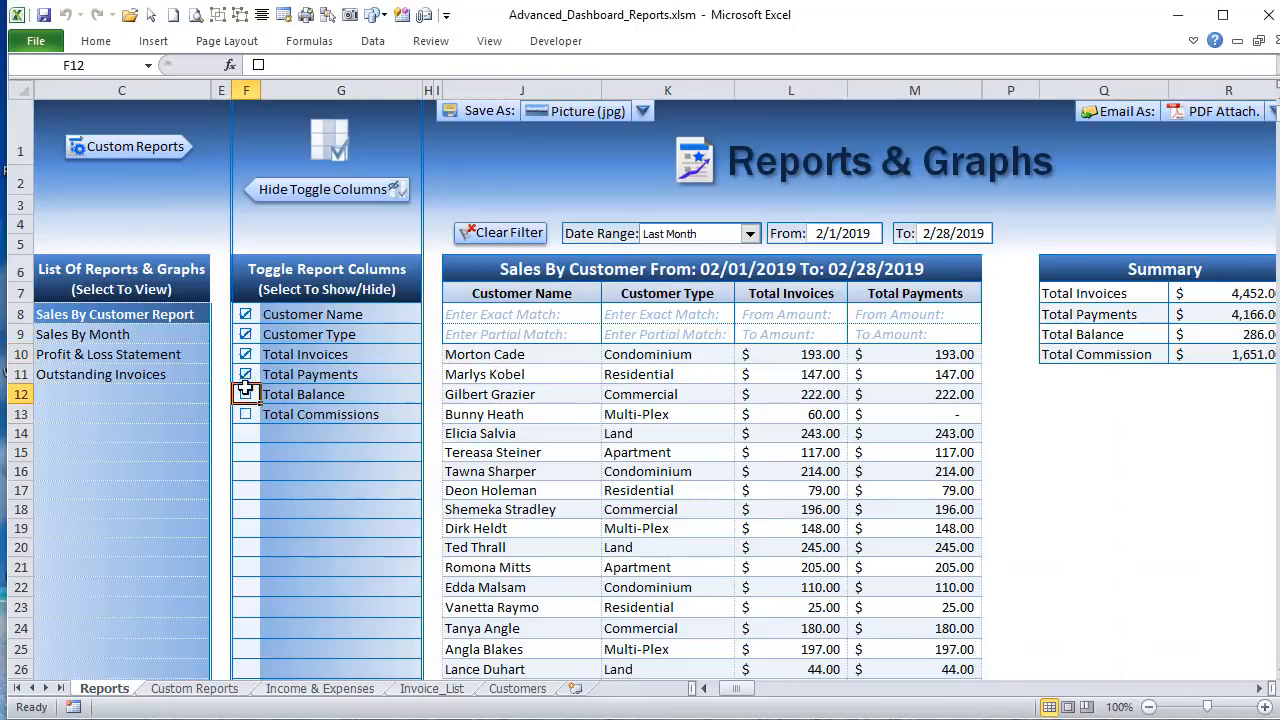
pyautogui.click(245, 374)
pyautogui.click(245, 354)
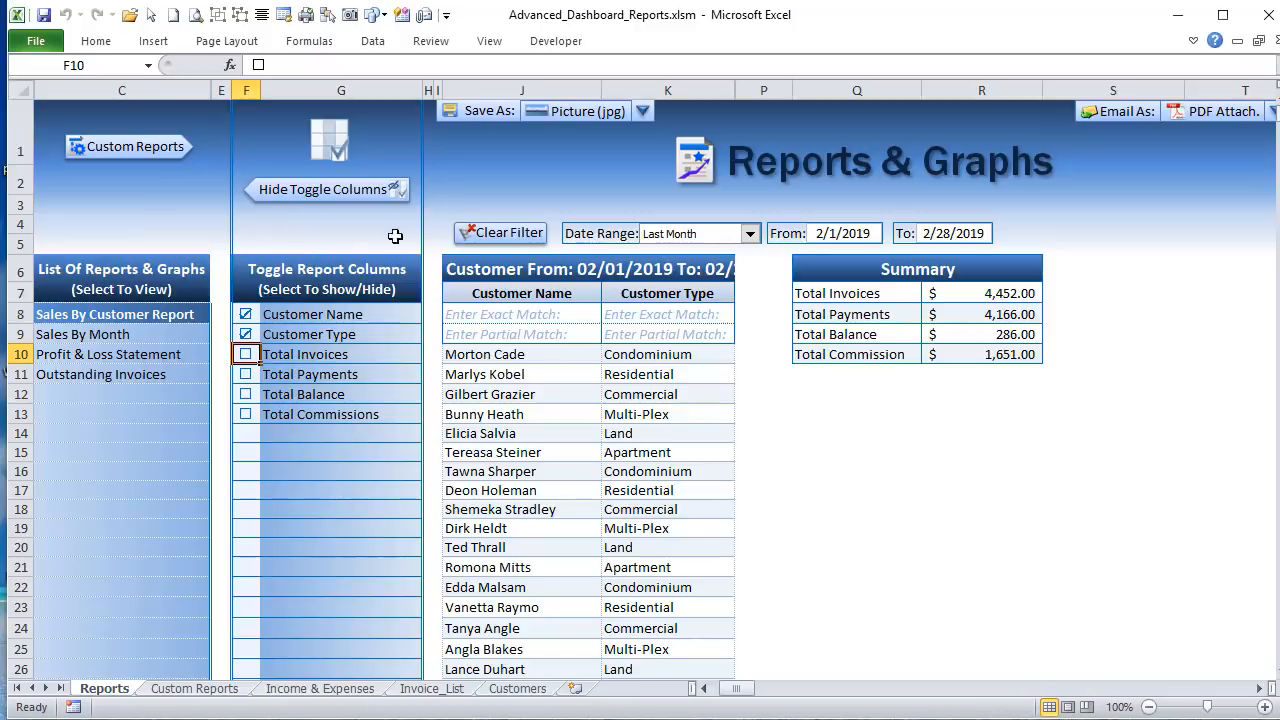
# Step: Save the current report view as a custom report named Test
pyautogui.click(648, 116)
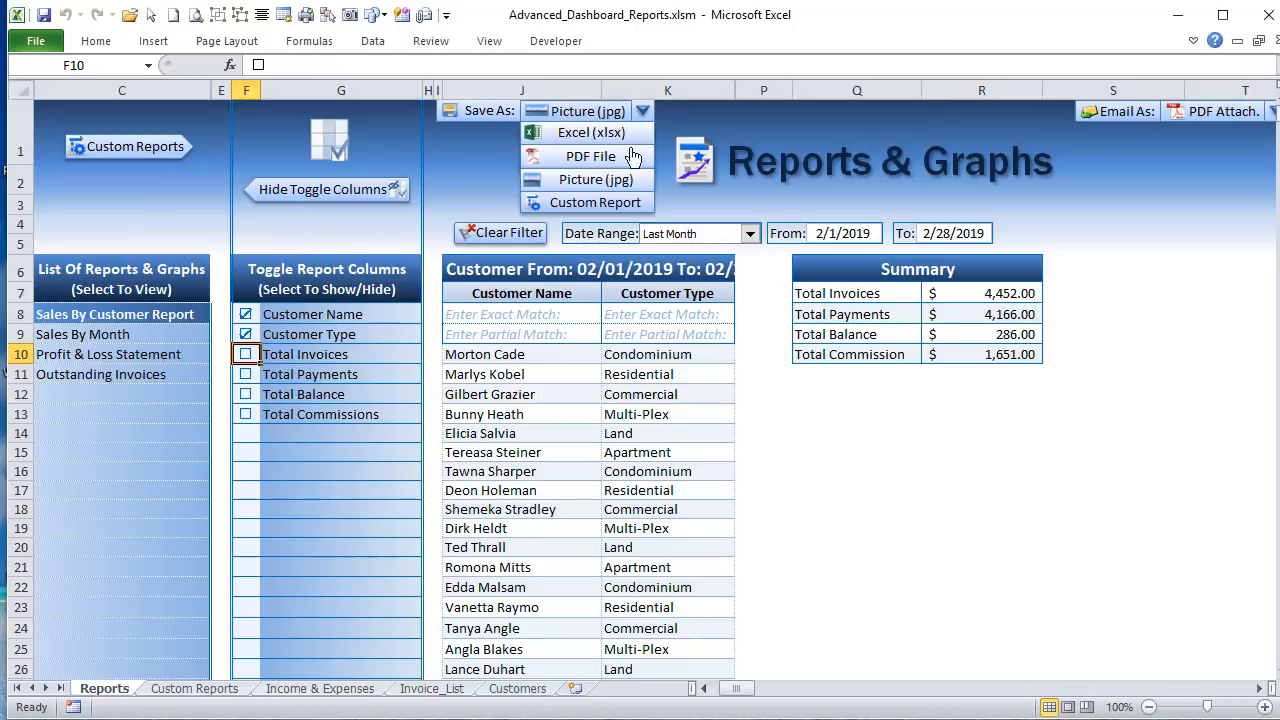
pyautogui.click(612, 200)
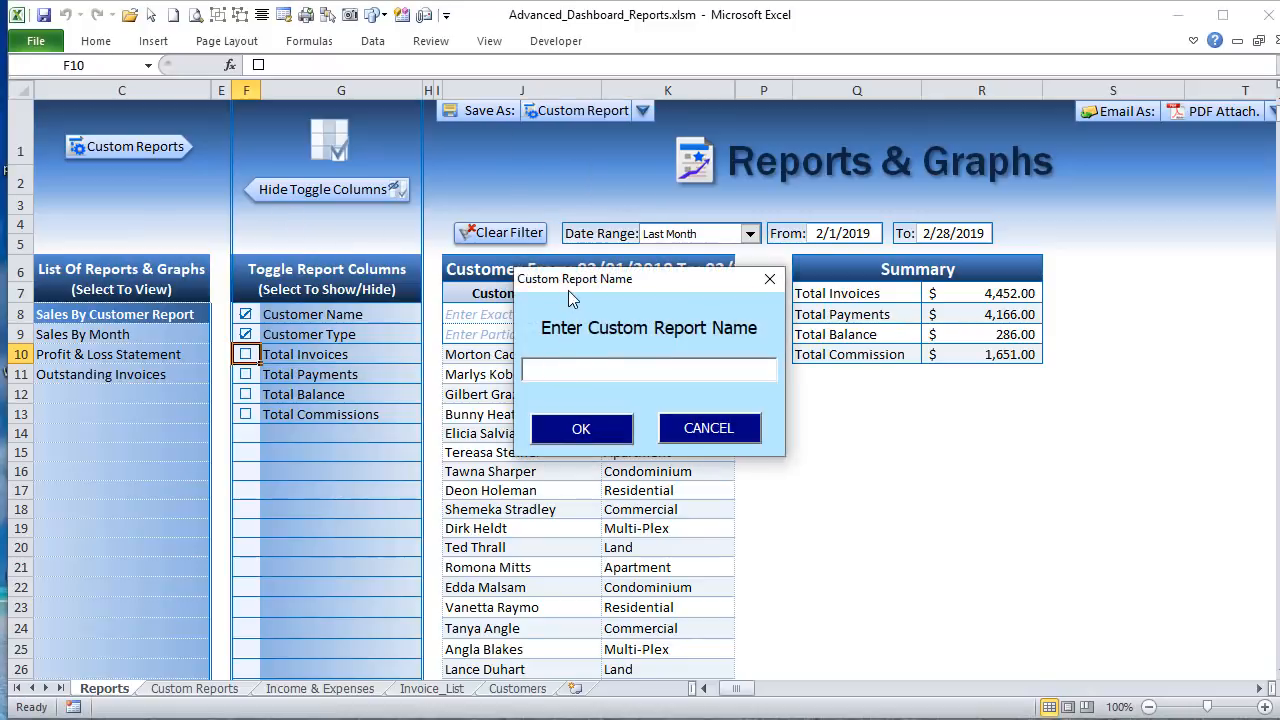
pyautogui.write('Test')
pyautogui.click(580, 436)
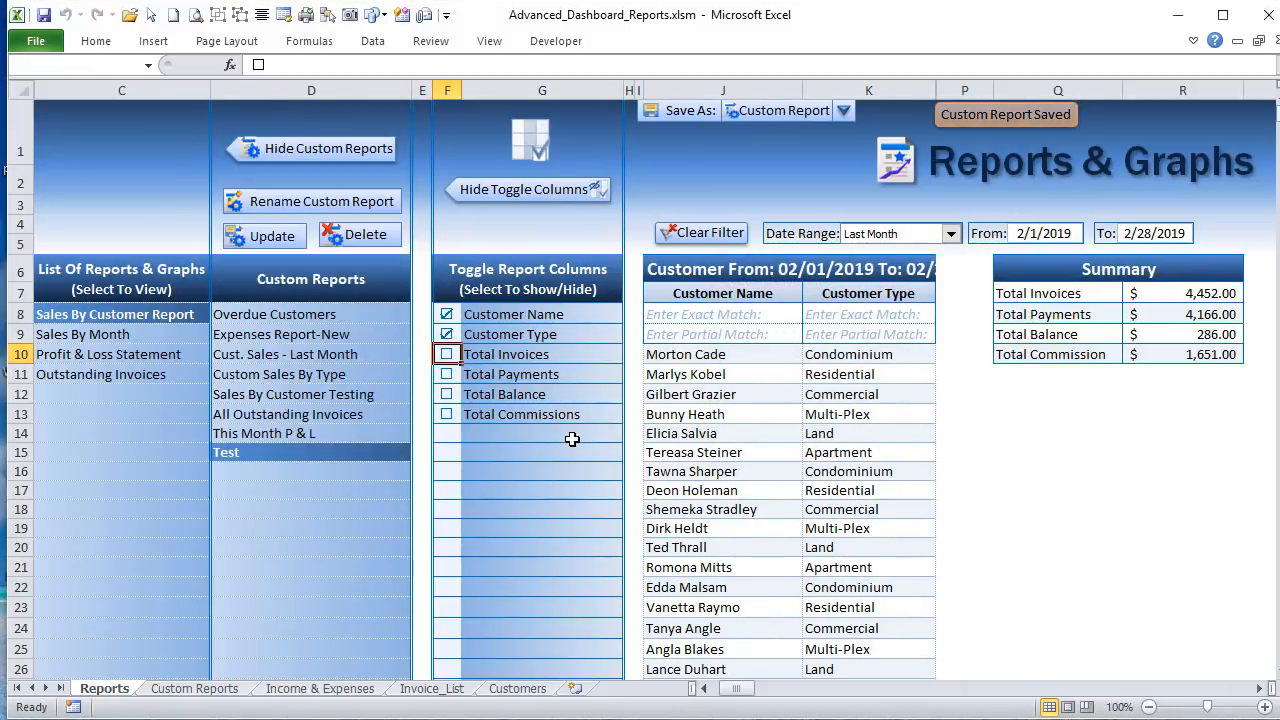
# Step: Load another saved custom report and close the dashboard workbook without saving its changes
pyautogui.click(255, 432)
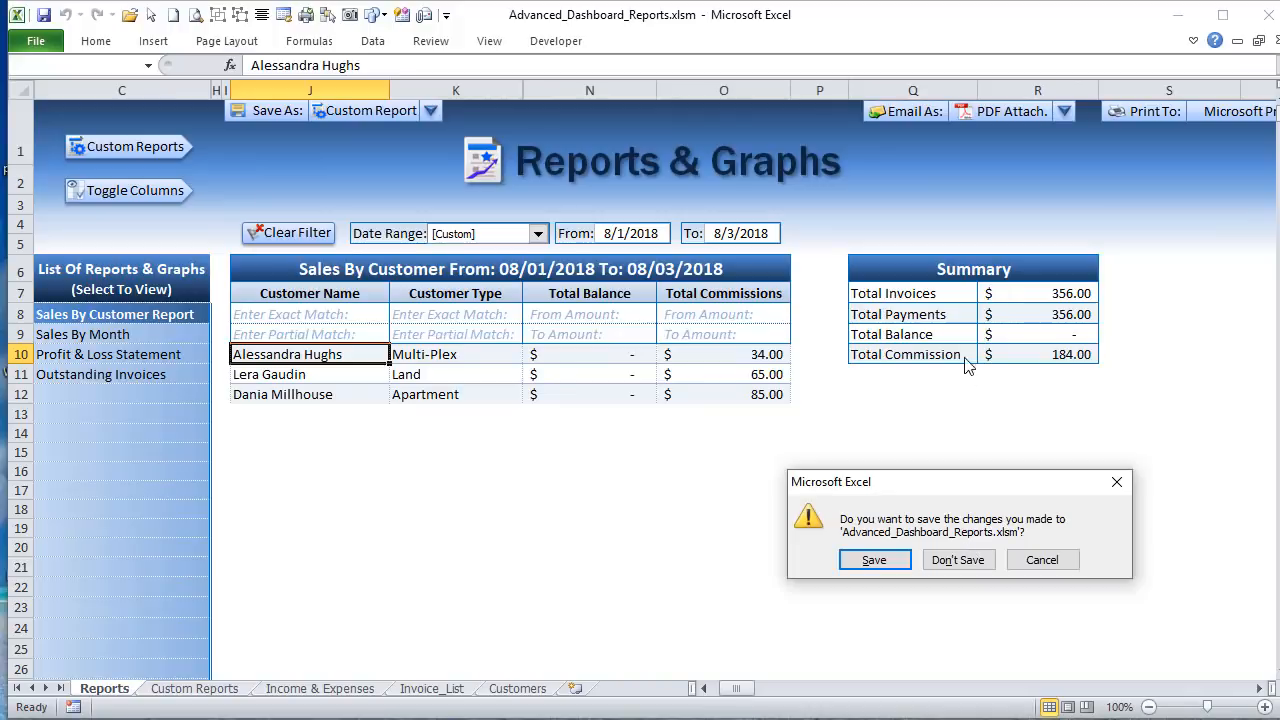
pyautogui.click(958, 560)
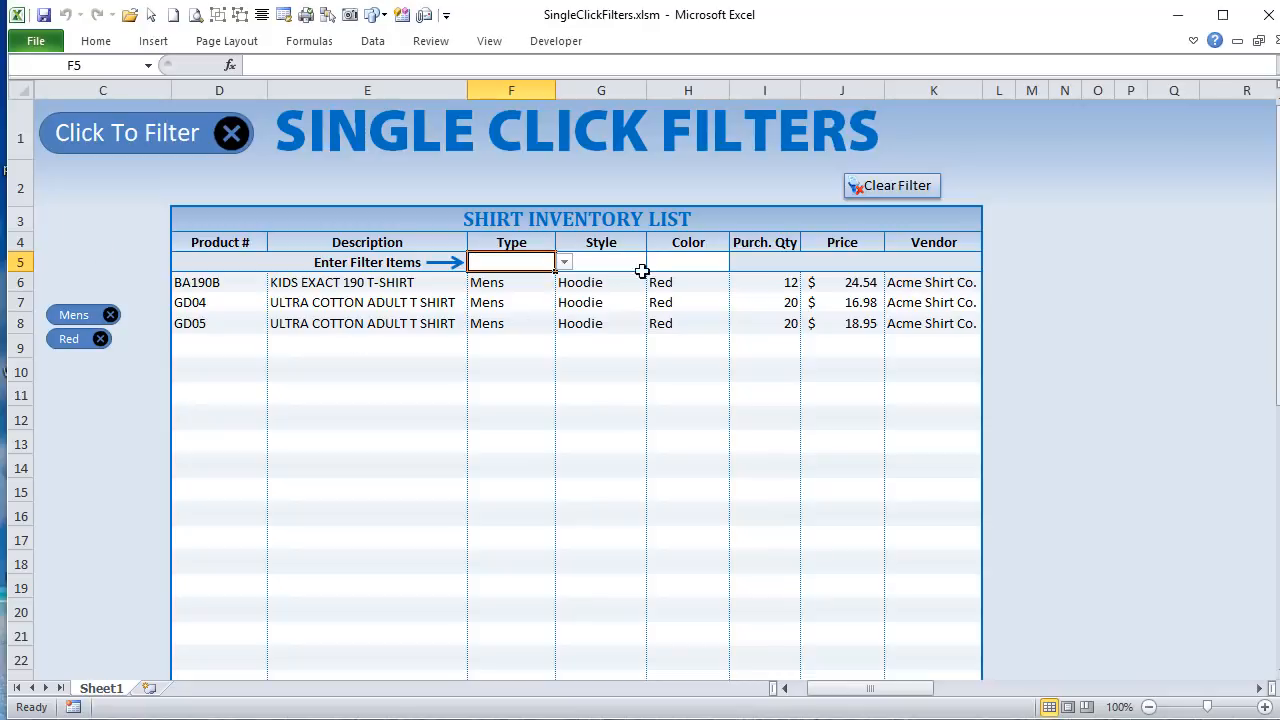
# Step: Add a Kids type filter and a Sweatshirt style filter to the shirt inventory list
pyautogui.click(564, 262)
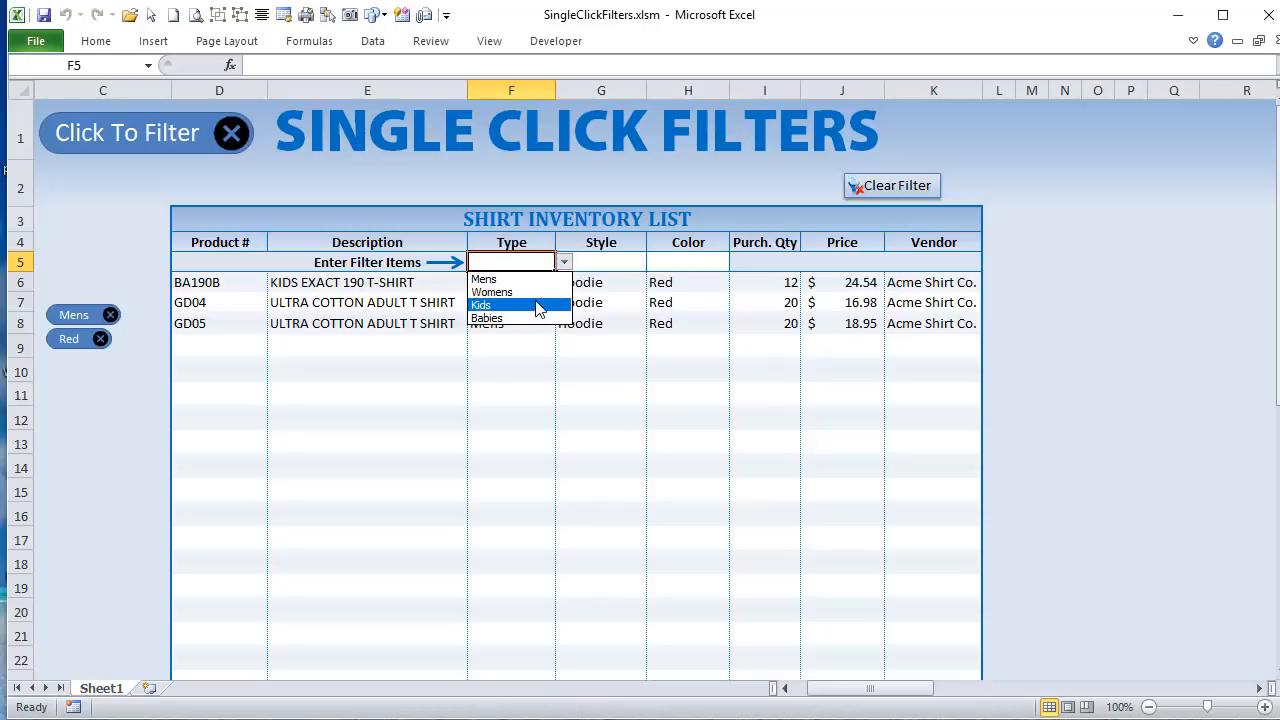
pyautogui.click(534, 304)
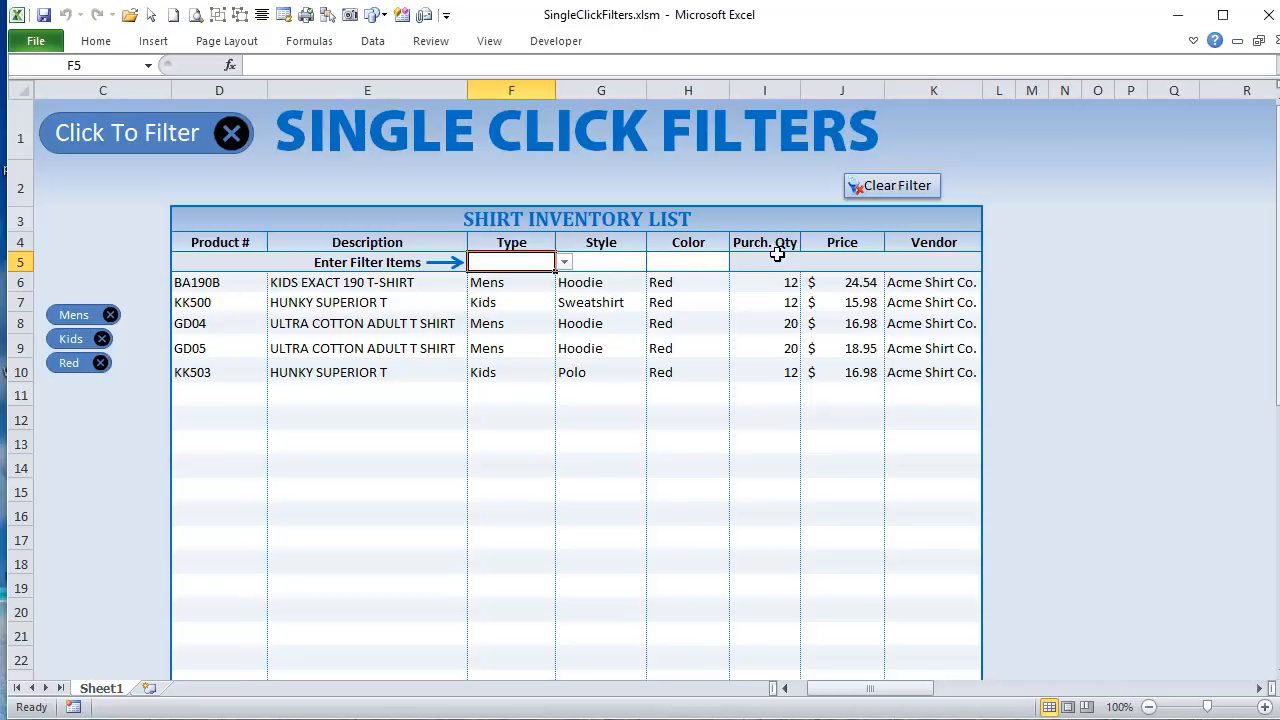
pyautogui.click(630, 266)
pyautogui.click(654, 262)
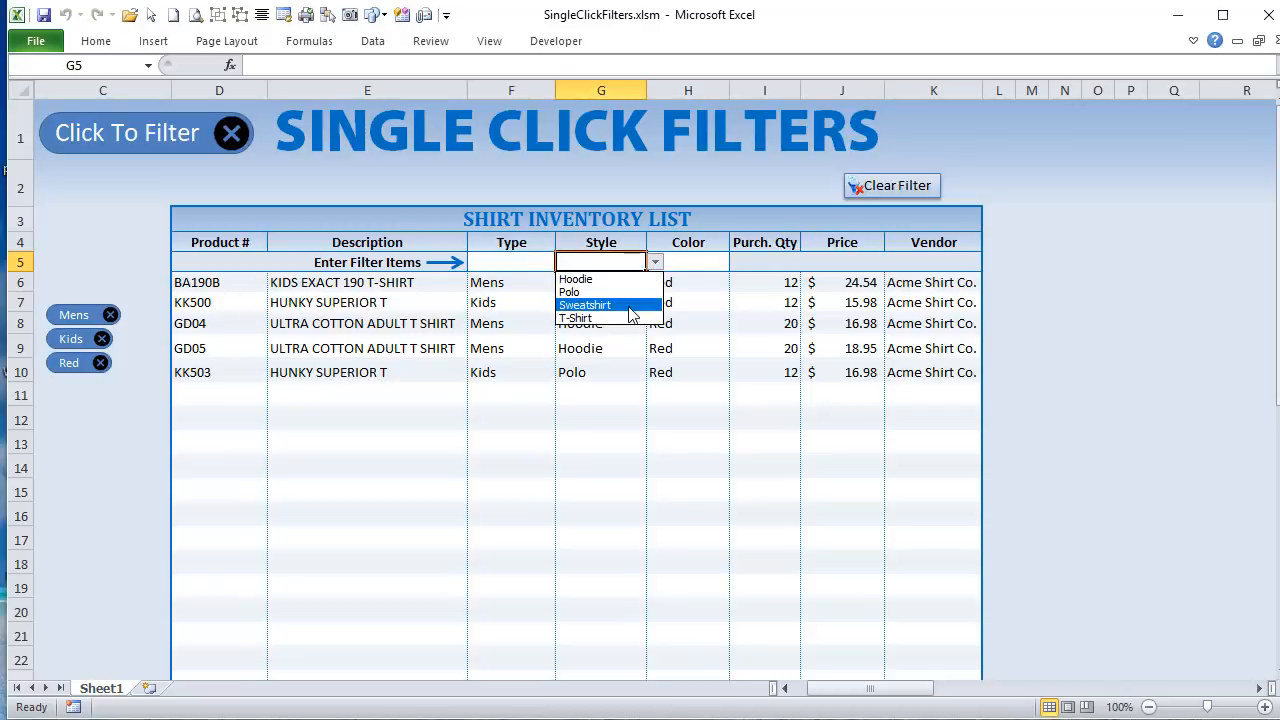
pyautogui.click(632, 305)
# Step: Add Blue, White and Green color filters to the shirt inventory list
pyautogui.click(706, 263)
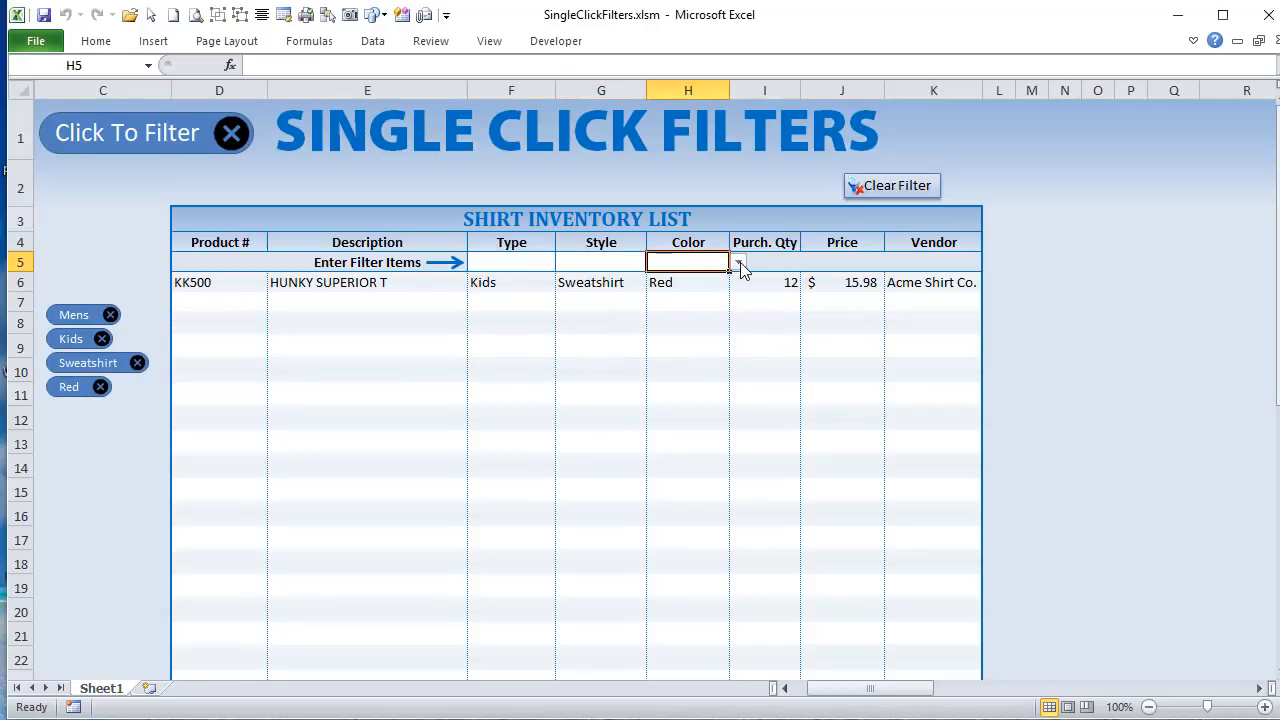
pyautogui.click(738, 262)
pyautogui.click(719, 281)
pyautogui.click(738, 262)
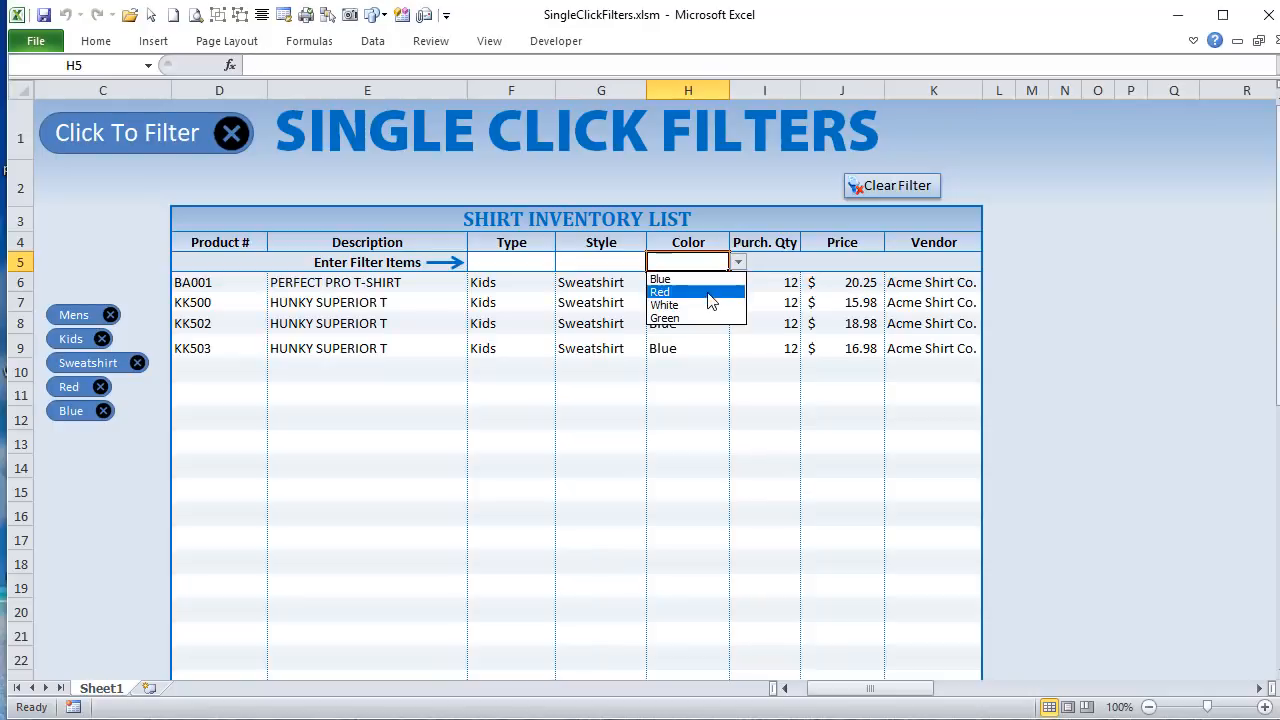
pyautogui.click(702, 305)
pyautogui.click(738, 262)
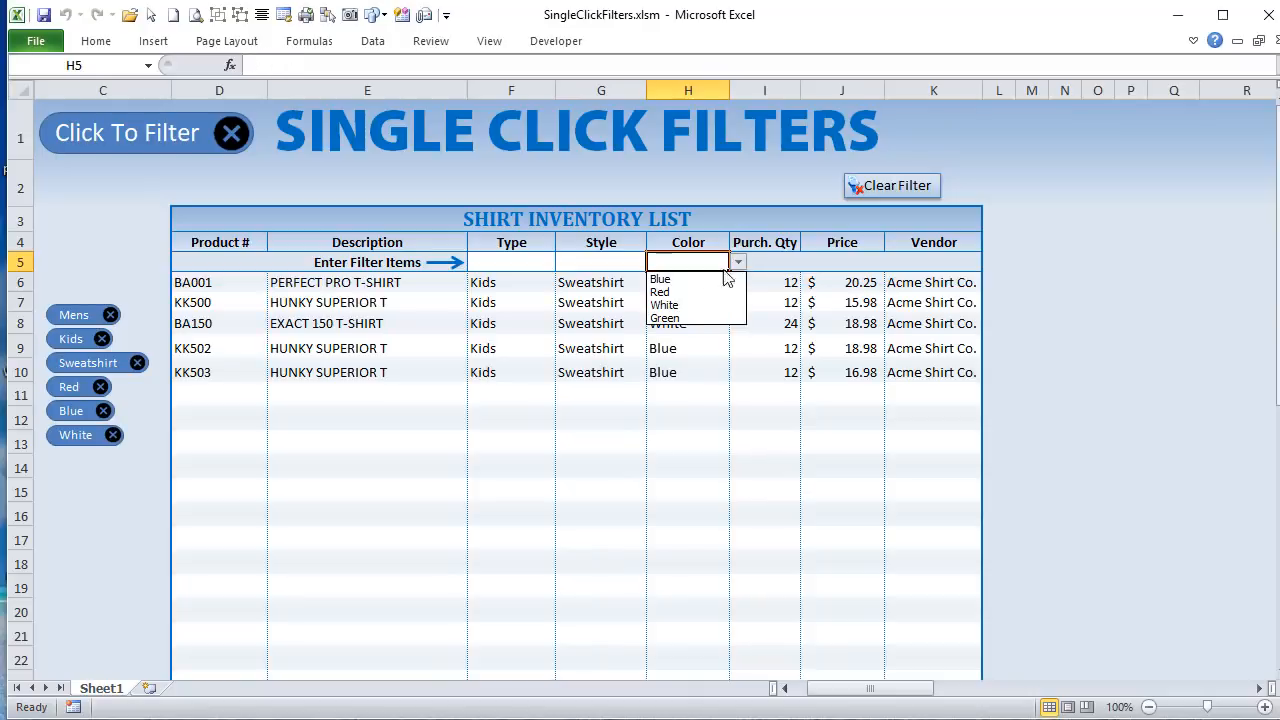
pyautogui.click(698, 318)
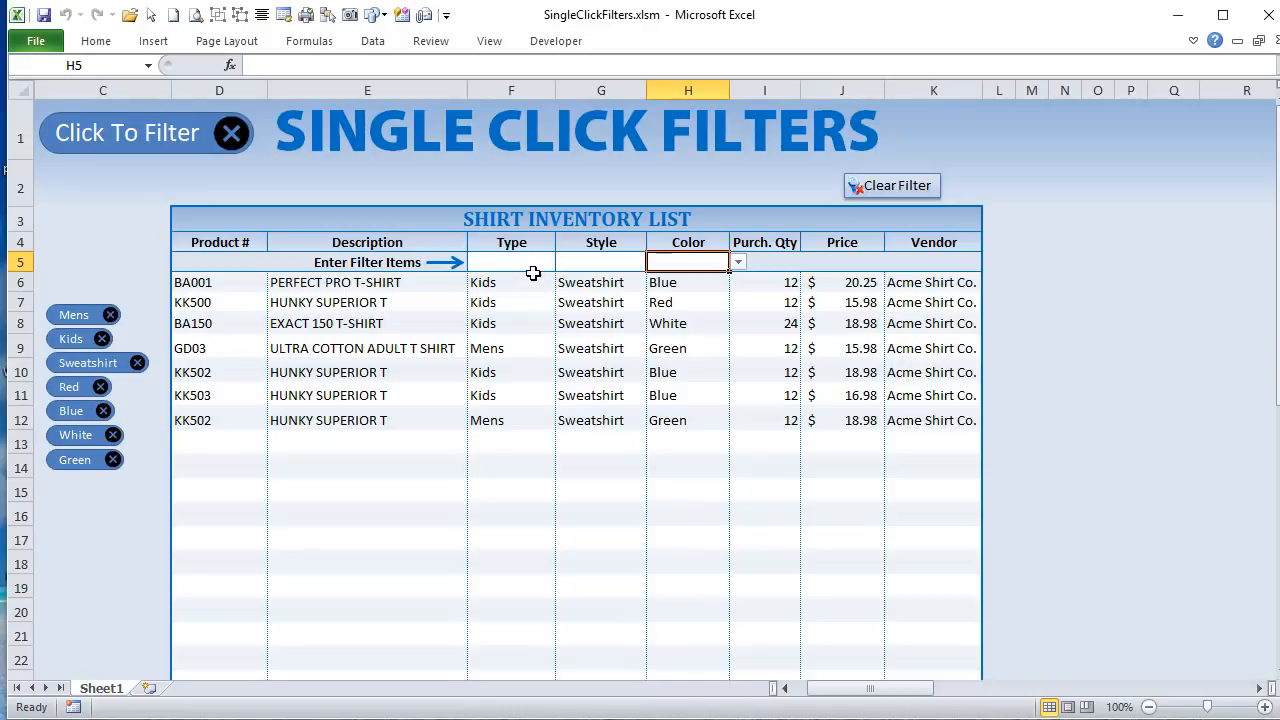
# Step: Add a Hoodie style filter to the shirt inventory list
pyautogui.click(629, 267)
pyautogui.click(655, 262)
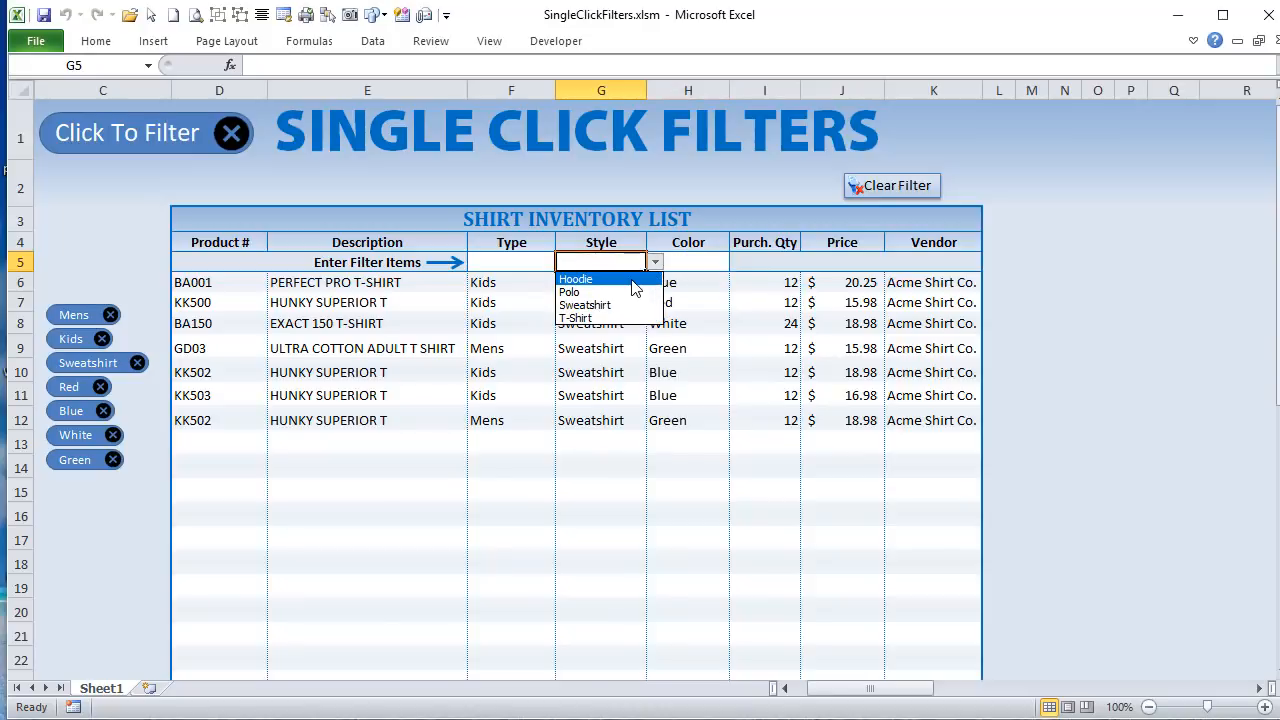
pyautogui.click(615, 278)
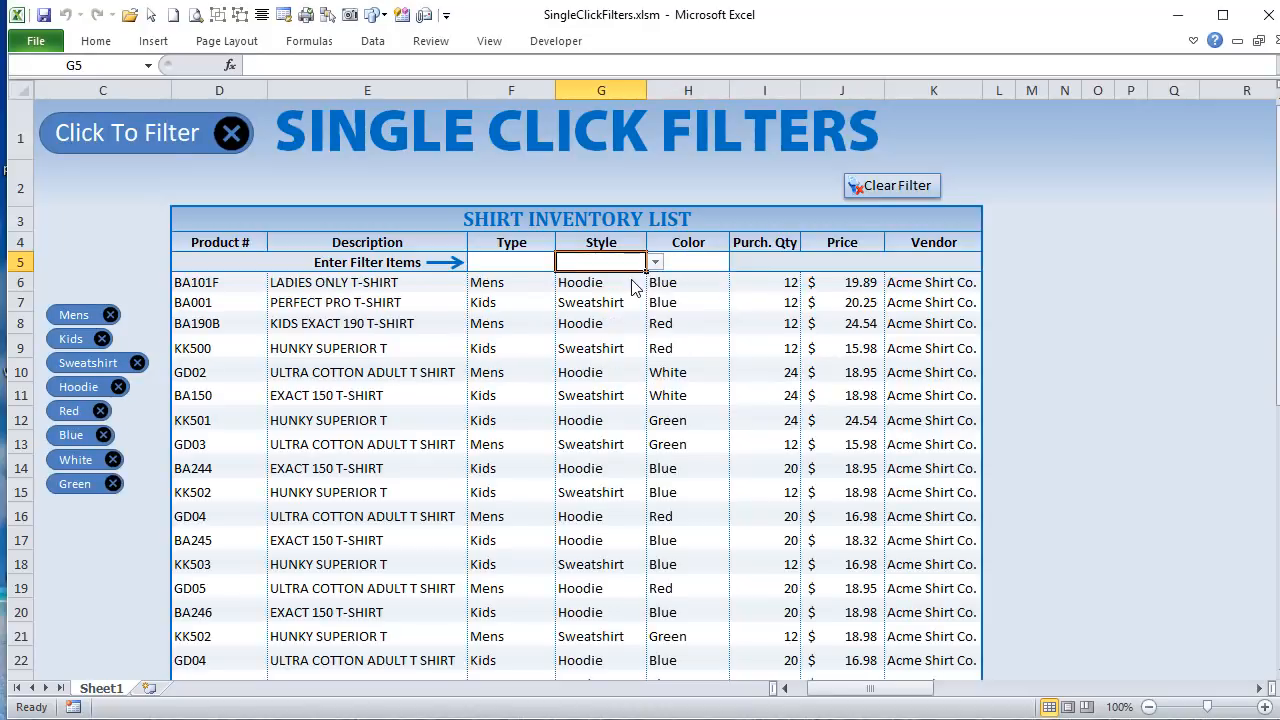
# Step: Remove all active filters one by one: Red, Blue, Hoodie, White, Green, Sweatshirt, Kids and Mens
pyautogui.click(99, 411)
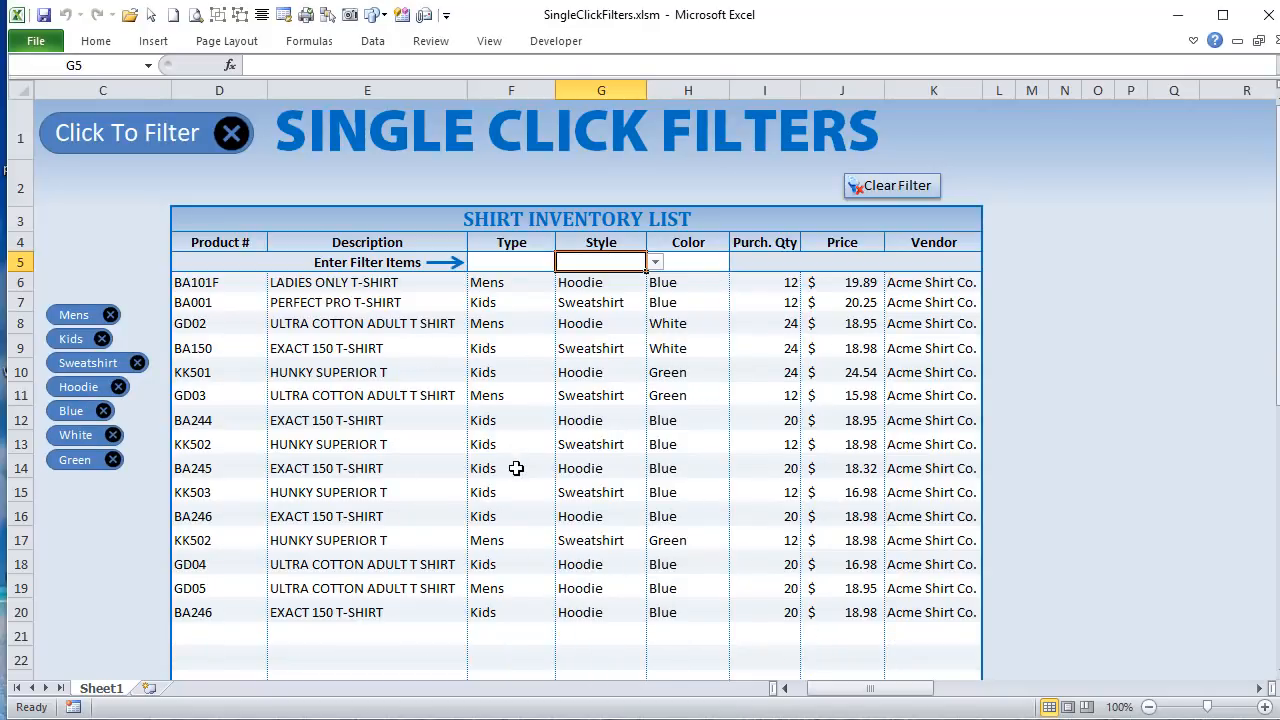
pyautogui.click(101, 411)
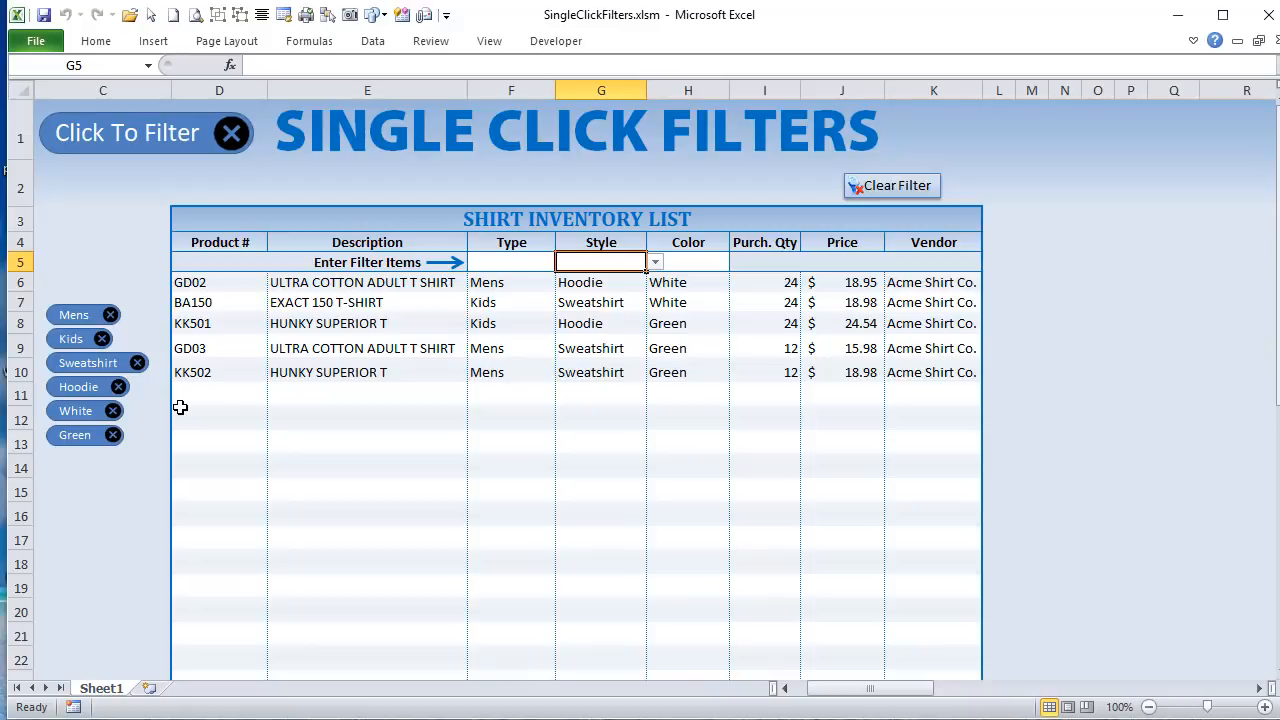
pyautogui.click(118, 387)
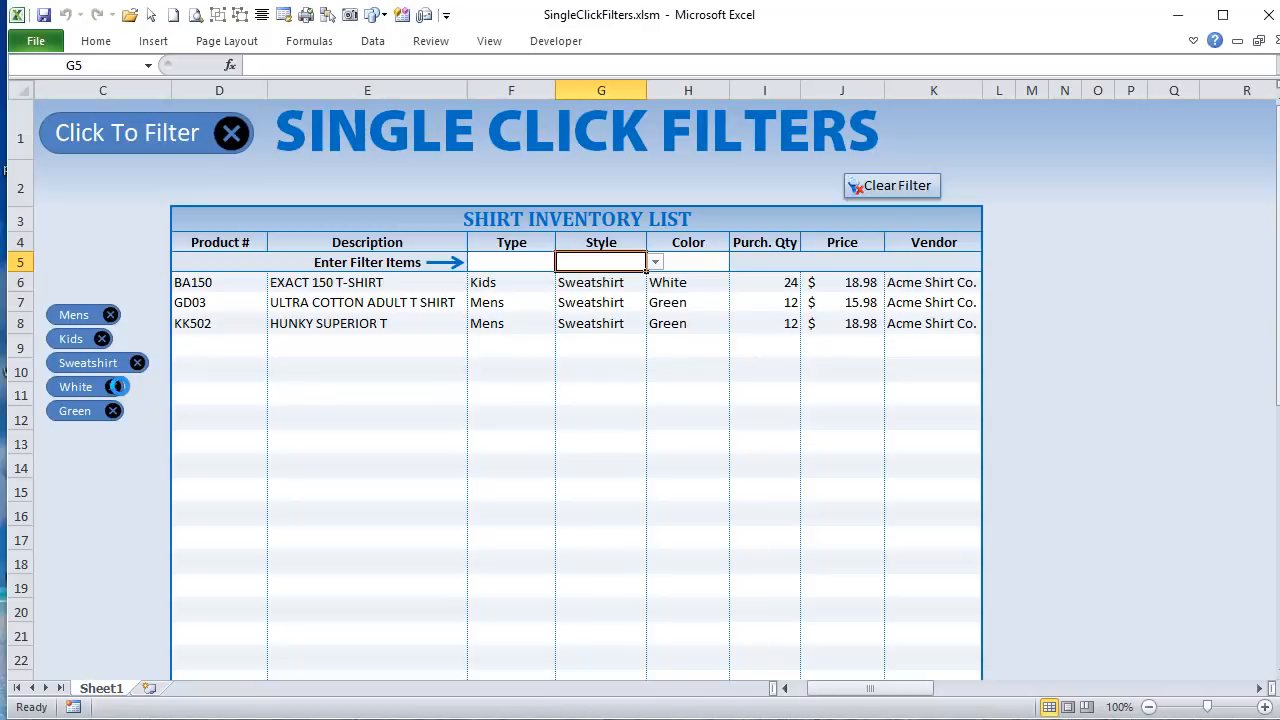
pyautogui.click(116, 387)
pyautogui.click(118, 387)
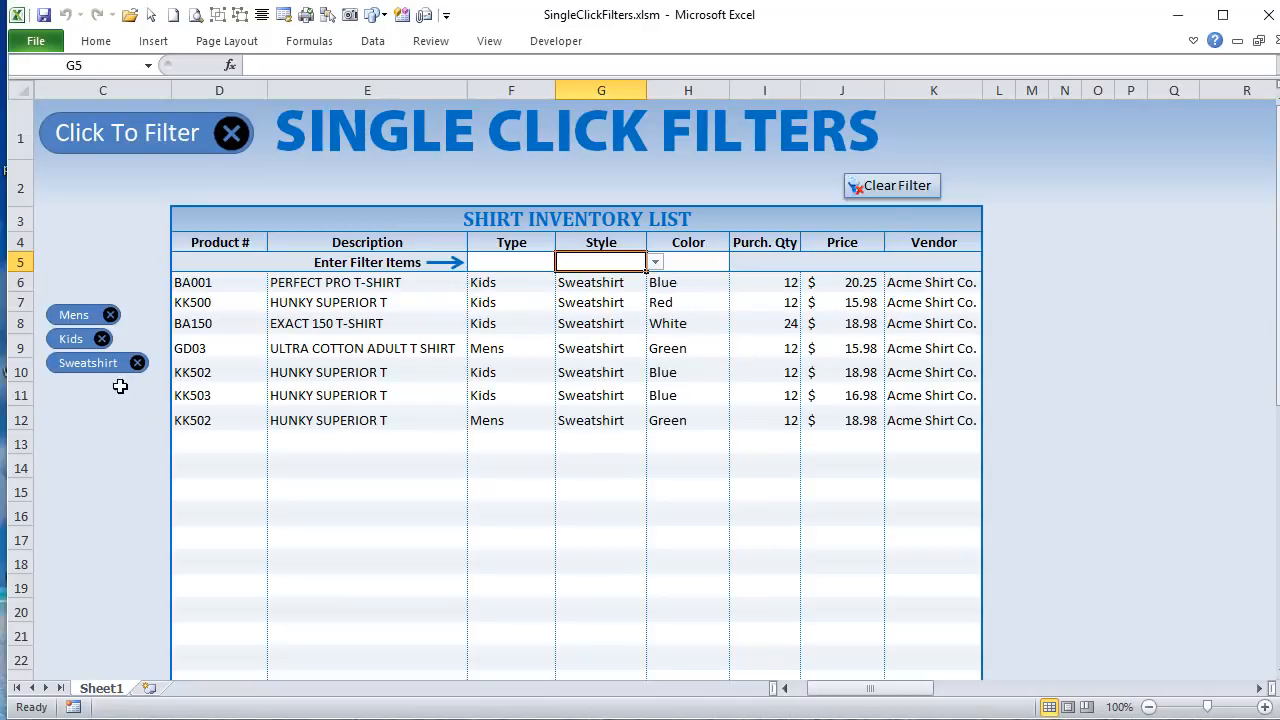
pyautogui.click(137, 363)
pyautogui.click(101, 338)
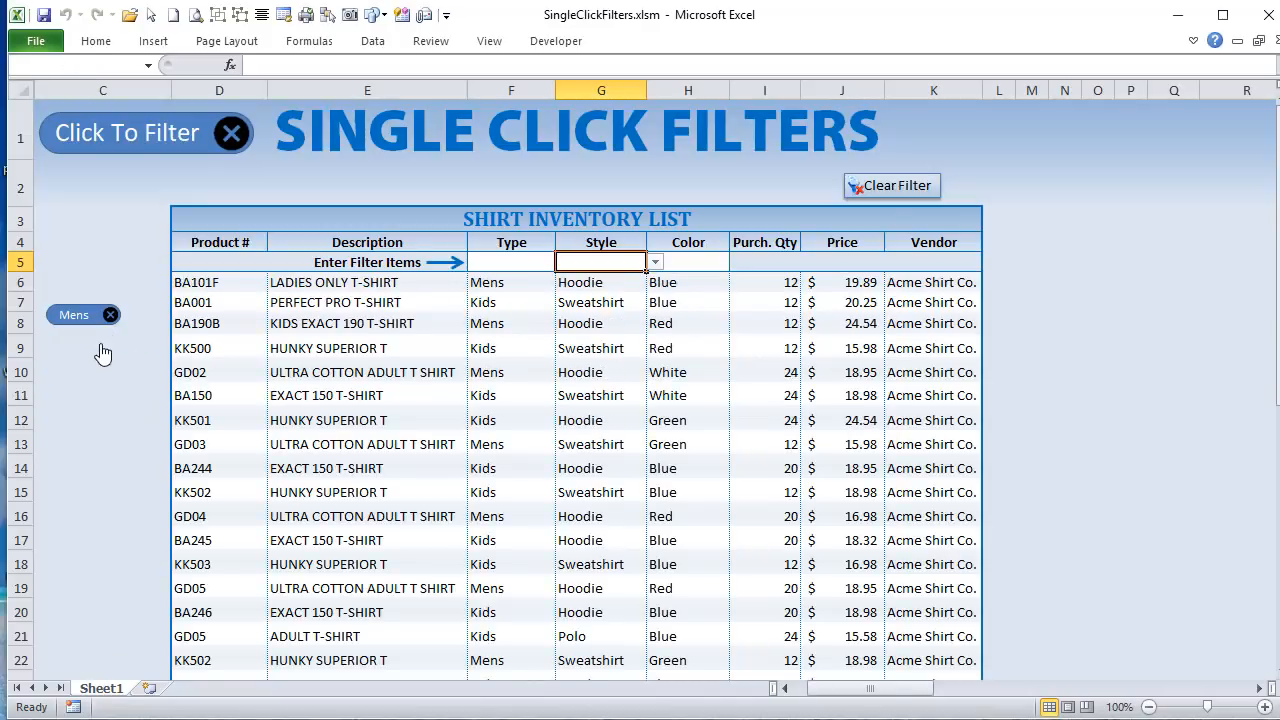
pyautogui.click(111, 316)
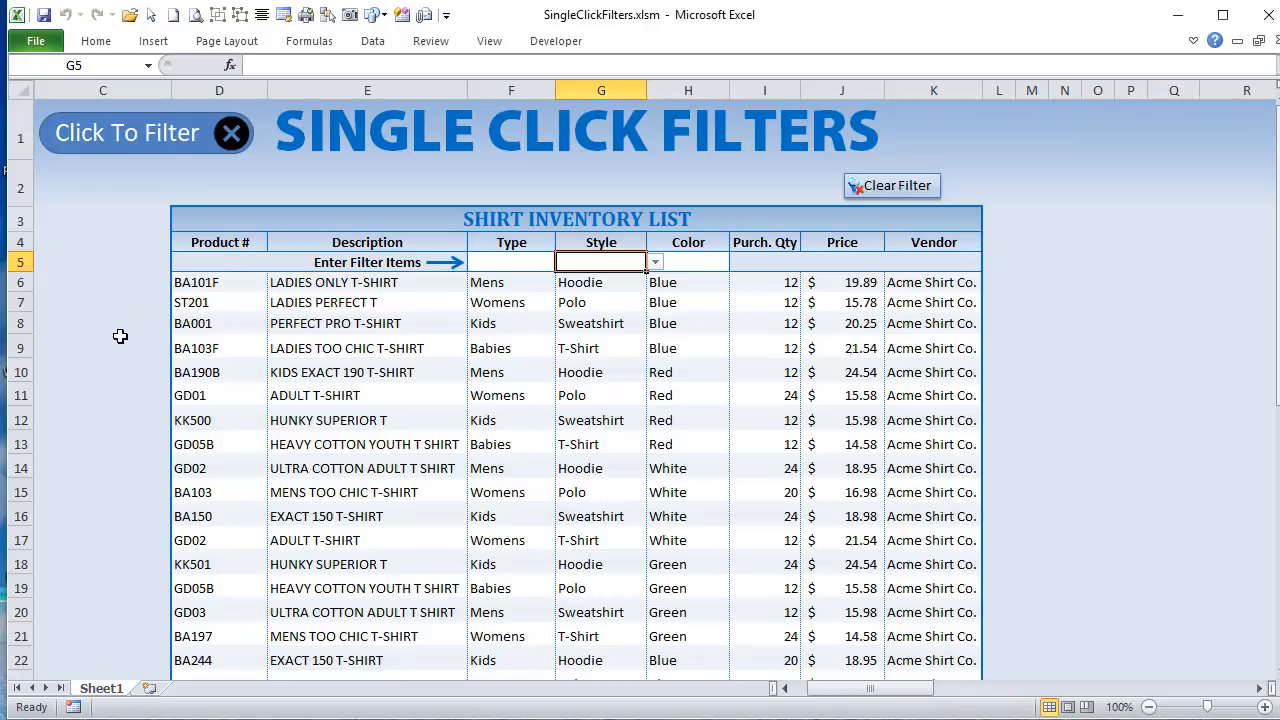
# Step: Filter the shirt inventory list by the Sweatshirt style
pyautogui.click(664, 265)
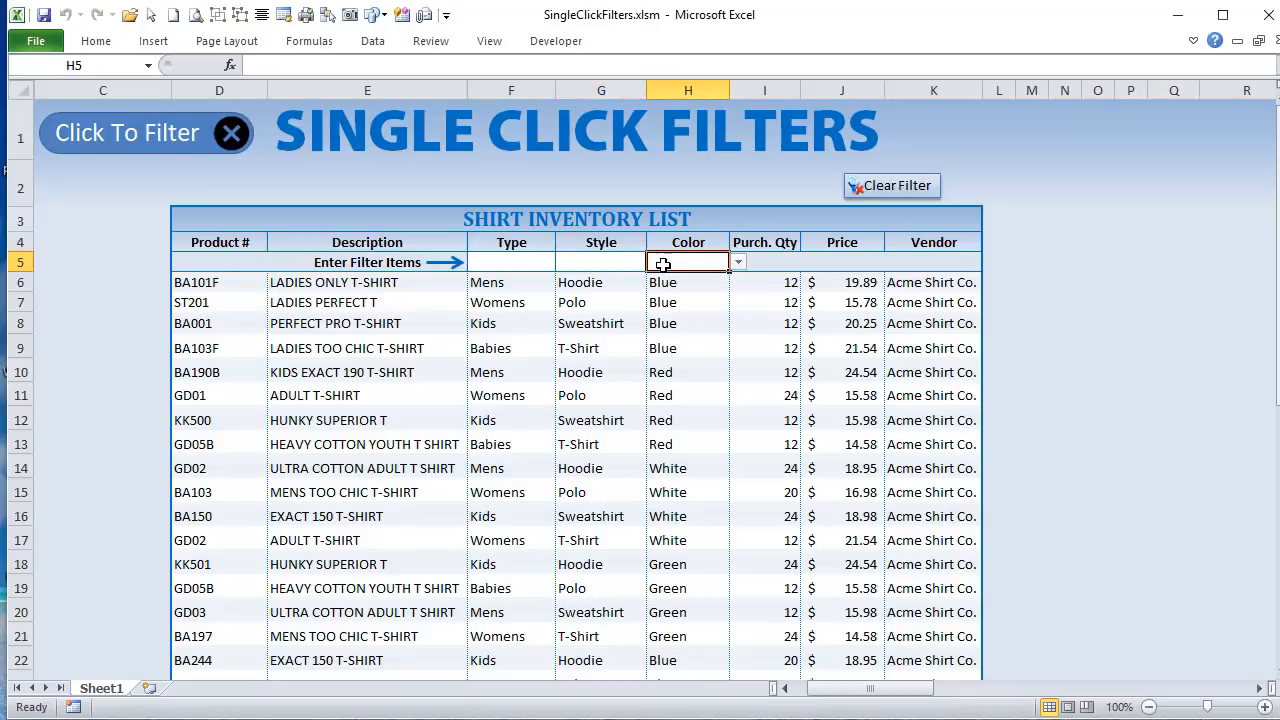
pyautogui.click(625, 269)
pyautogui.click(655, 262)
pyautogui.click(600, 305)
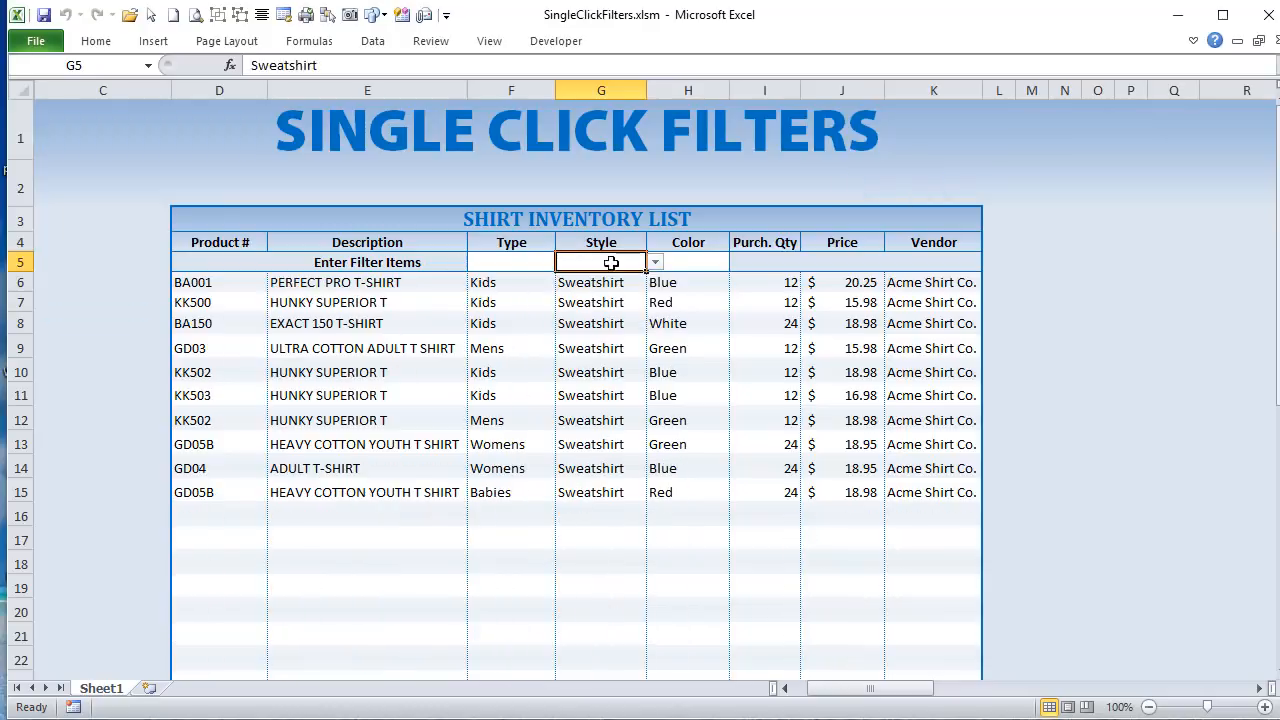
pyautogui.moveTo(172, 281); pyautogui.dragTo(975, 516)
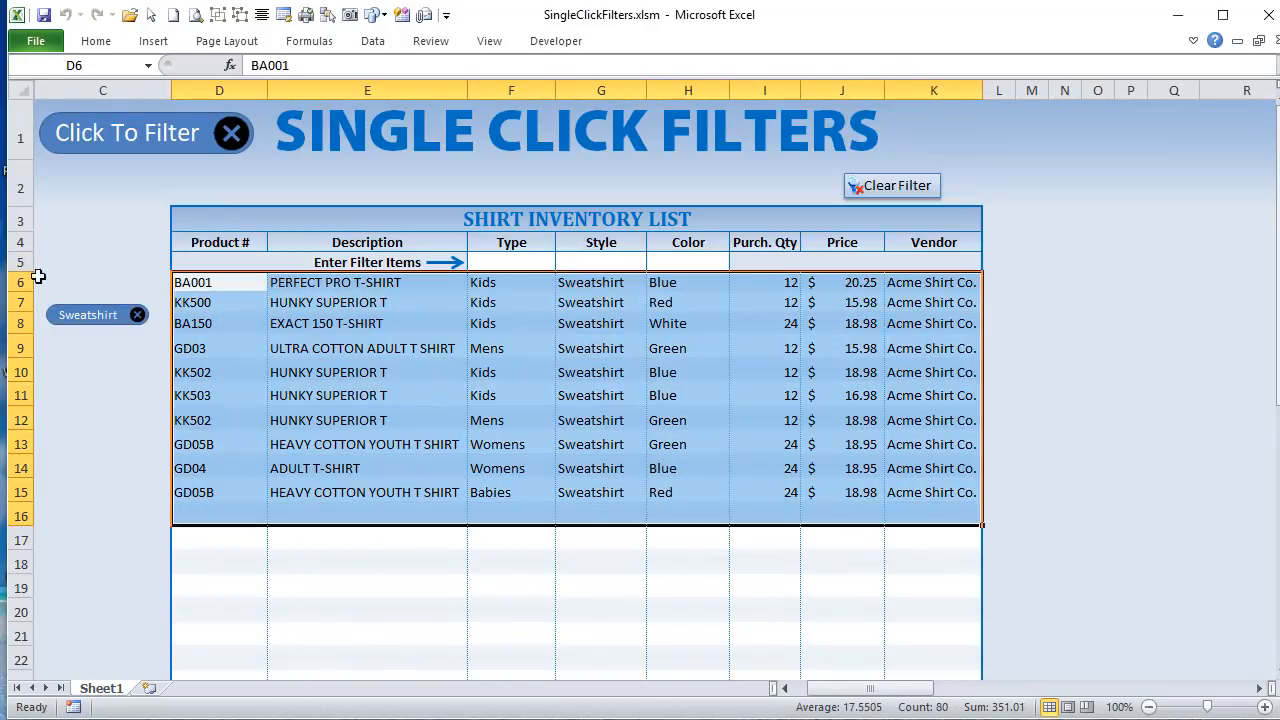
pyautogui.moveTo(19, 304); pyautogui.dragTo(19, 496)
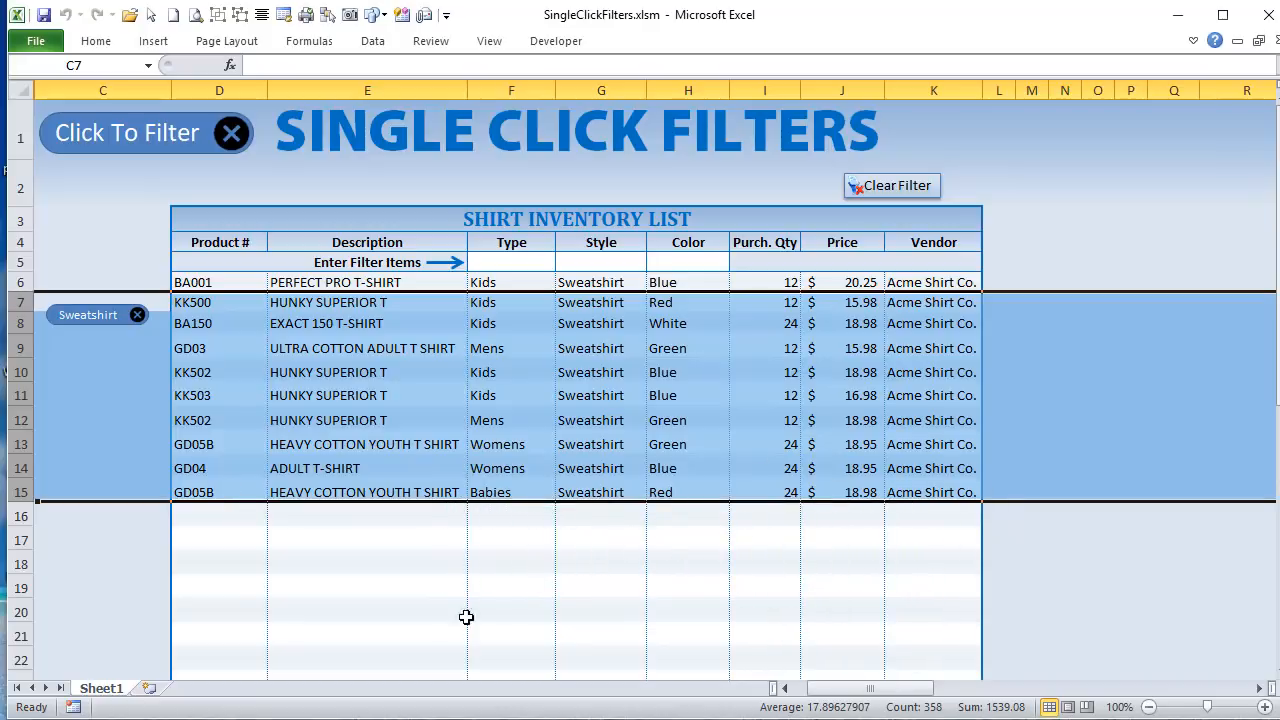
pyautogui.click(407, 400)
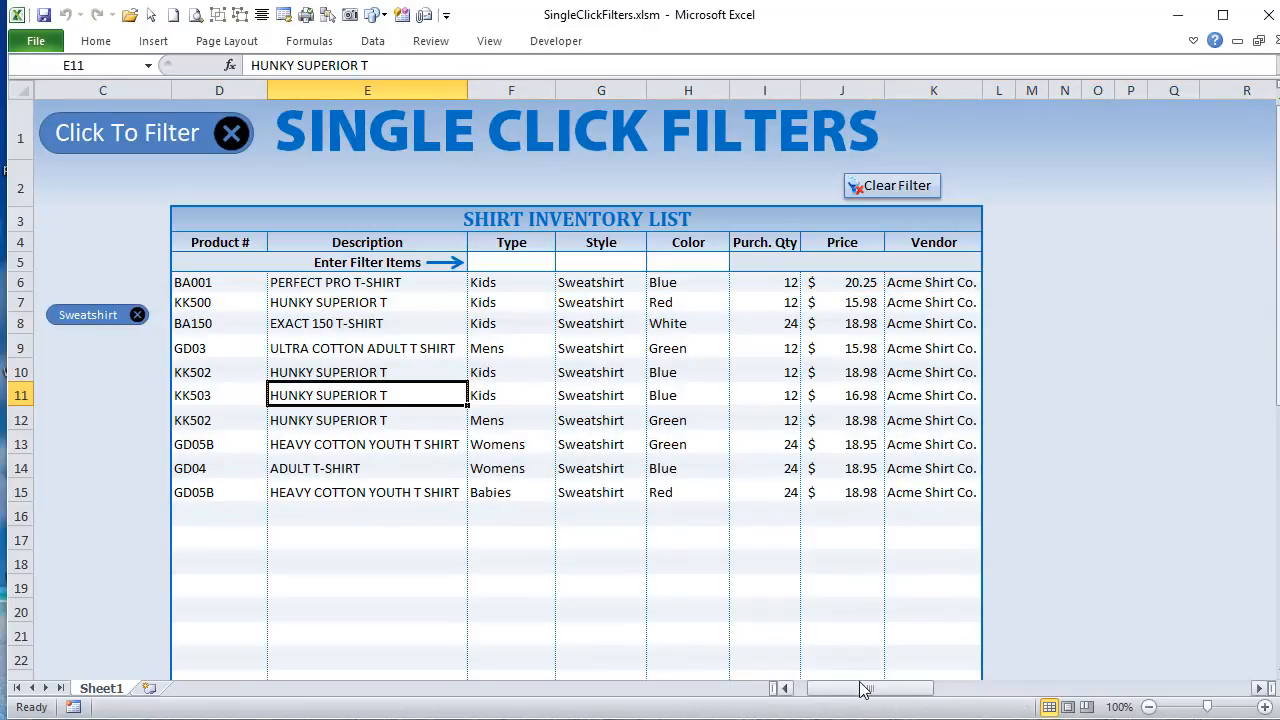
pyautogui.click(459, 294)
pyautogui.moveTo(459, 292); pyautogui.dragTo(551, 374)
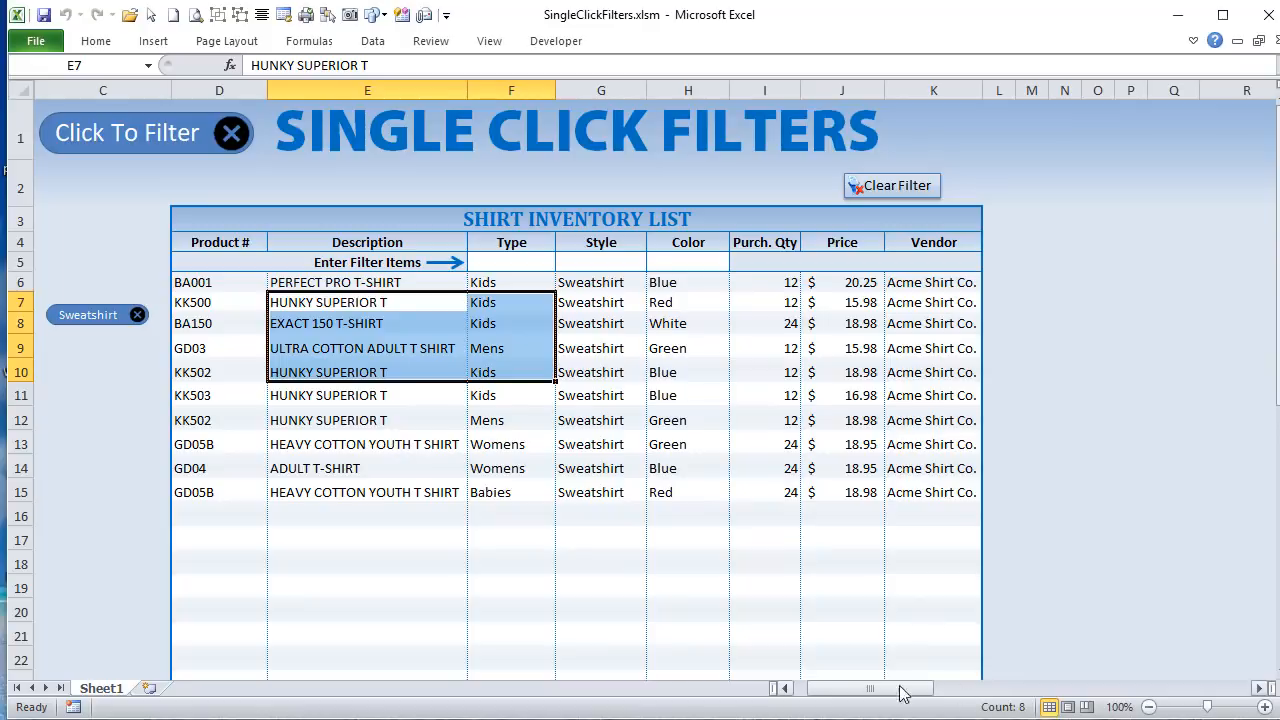
# Step: Make the Original Data table's heading bold
pyautogui.moveTo(900, 689); pyautogui.dragTo(1063, 703)
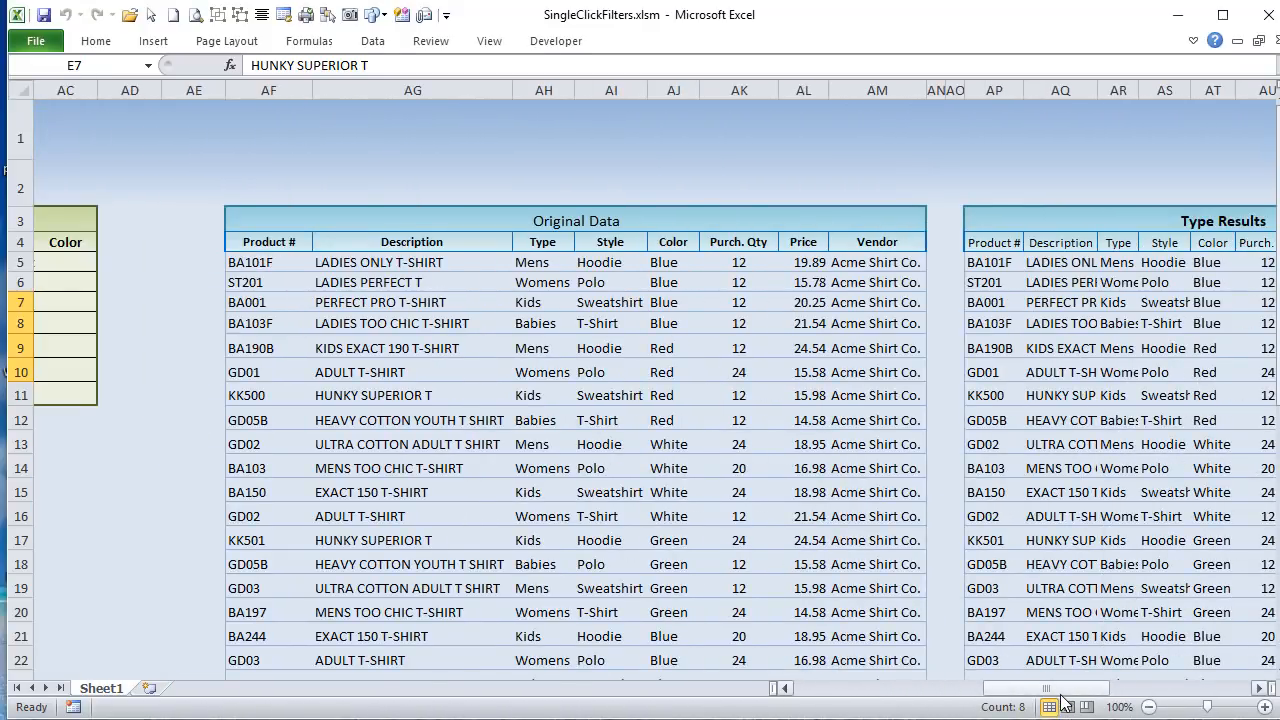
pyautogui.click(332, 219)
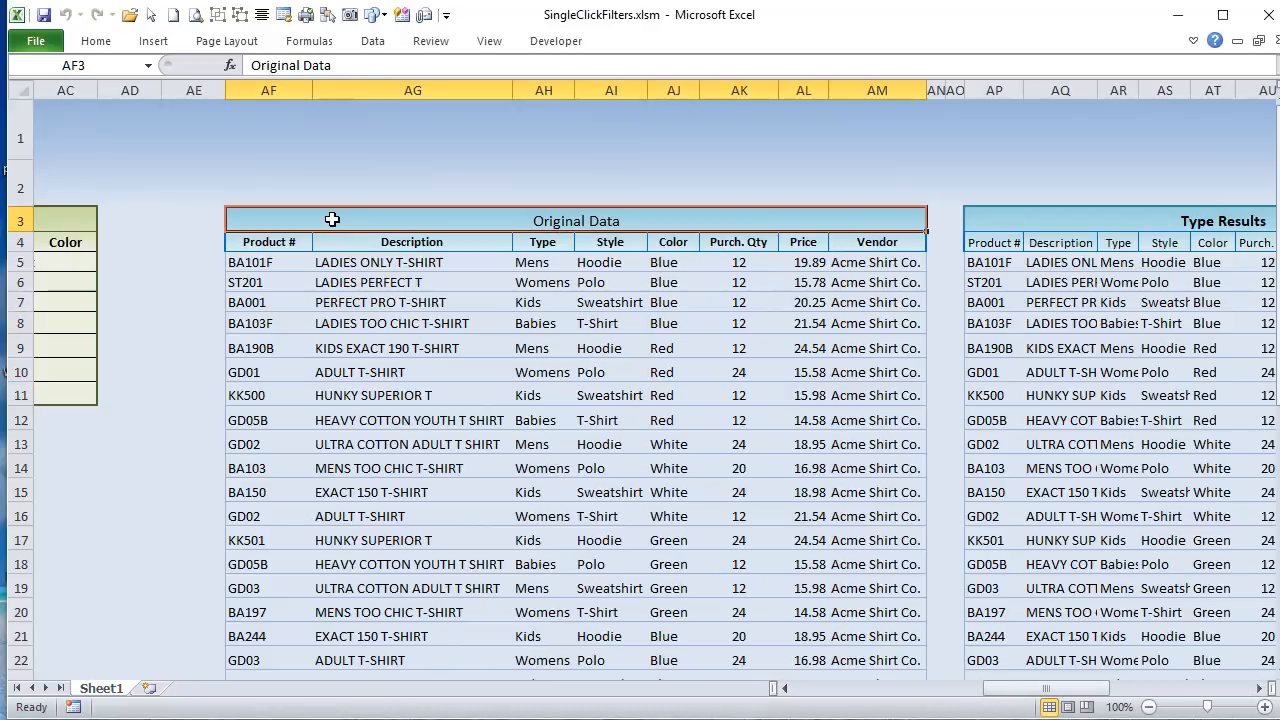
pyautogui.click(96, 40)
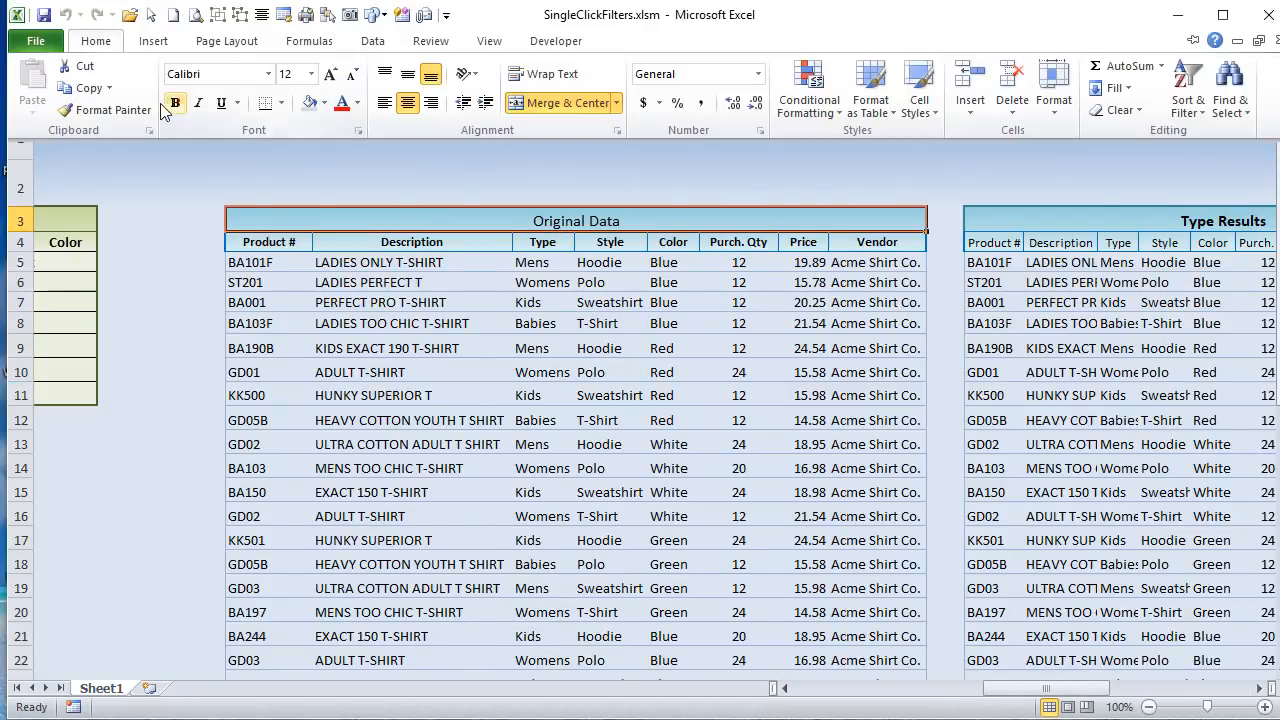
# Step: Compare the filtered rows of the shirt inventory list with the rows of the Original Data table
pyautogui.click(390, 270)
pyautogui.moveTo(274, 266); pyautogui.dragTo(640, 470)
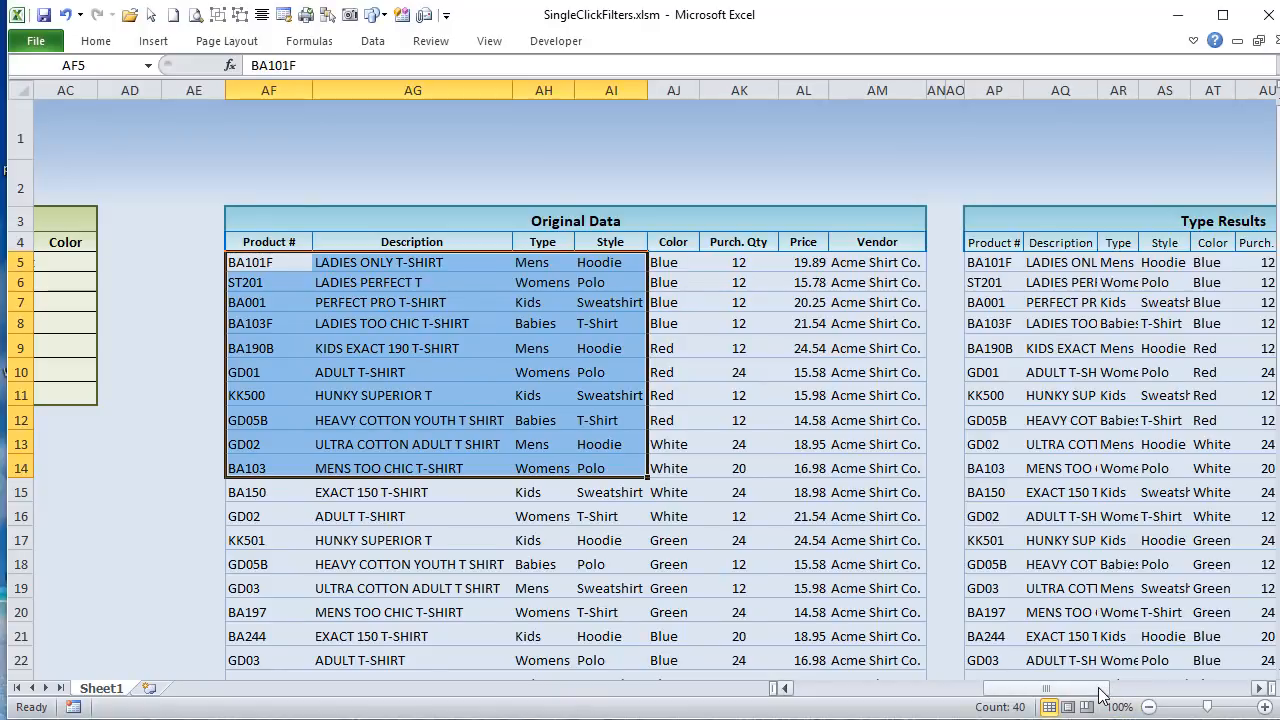
pyautogui.moveTo(1100, 694); pyautogui.dragTo(925, 690)
pyautogui.click(197, 290)
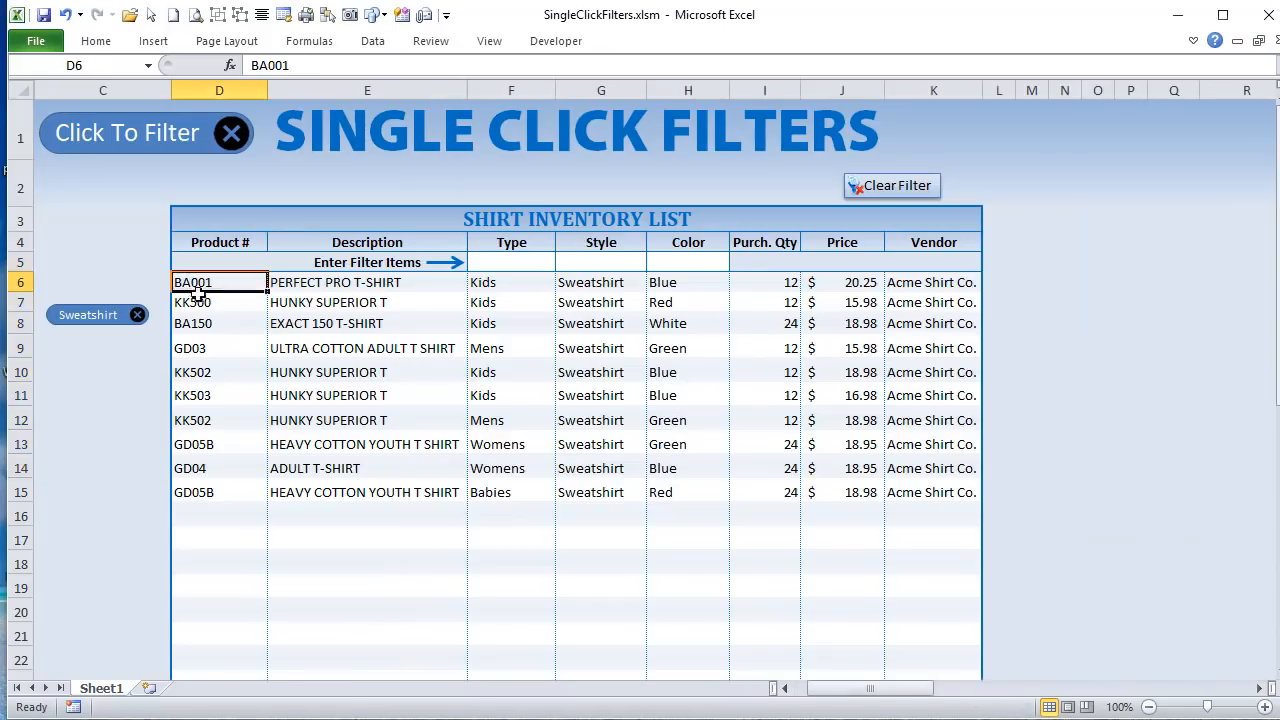
pyautogui.moveTo(197, 290); pyautogui.dragTo(935, 516)
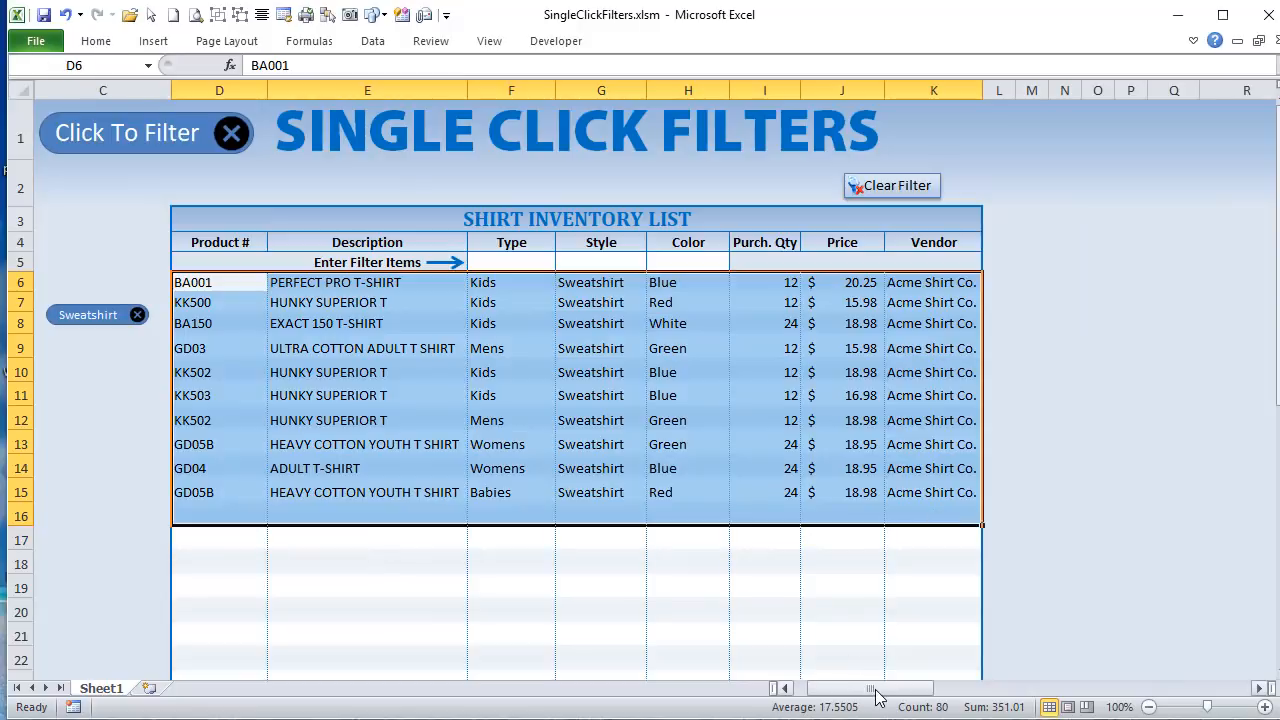
pyautogui.moveTo(876, 690); pyautogui.dragTo(1054, 708)
pyautogui.moveTo(240, 262); pyautogui.dragTo(935, 590)
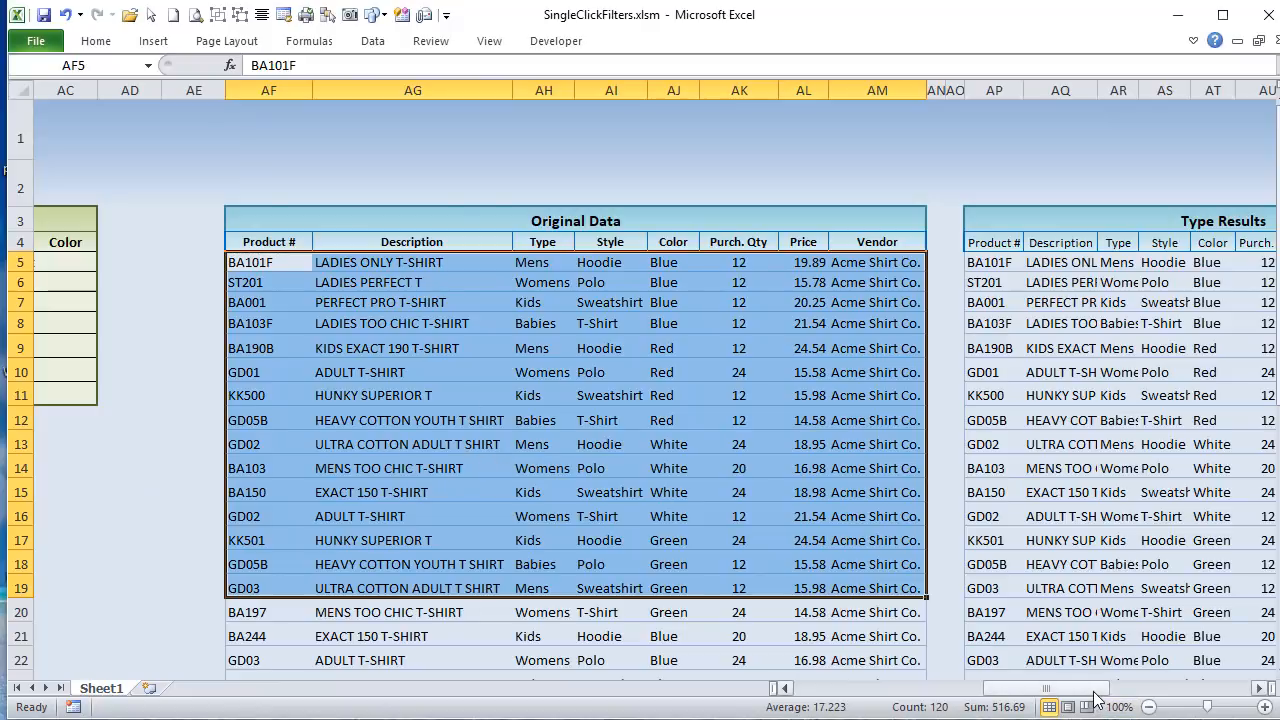
# Step: Examine how the Criteria table holds the active filters under its Type, Style and Color columns
pyautogui.moveTo(1095, 698); pyautogui.dragTo(1010, 690)
pyautogui.moveTo(820, 243); pyautogui.dragTo(940, 391)
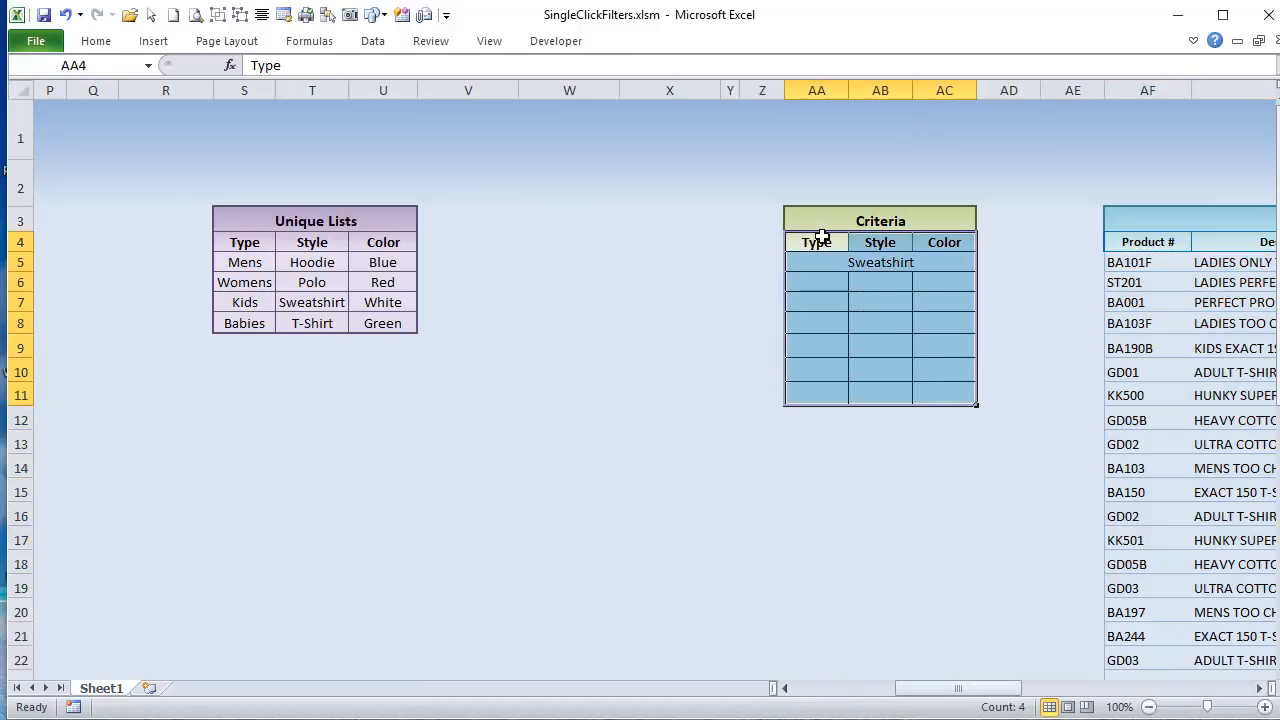
pyautogui.click(820, 237)
pyautogui.moveTo(820, 237); pyautogui.dragTo(810, 388)
pyautogui.click(810, 250)
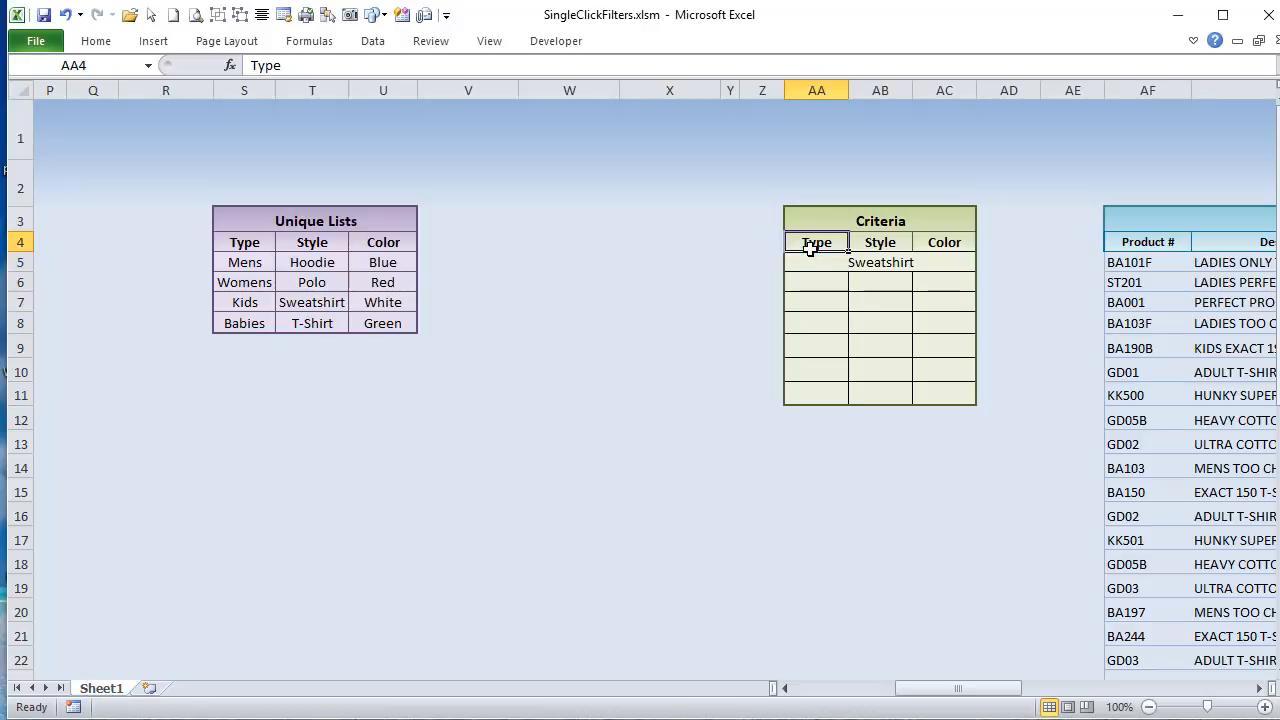
pyautogui.click(810, 254)
pyautogui.click(880, 277)
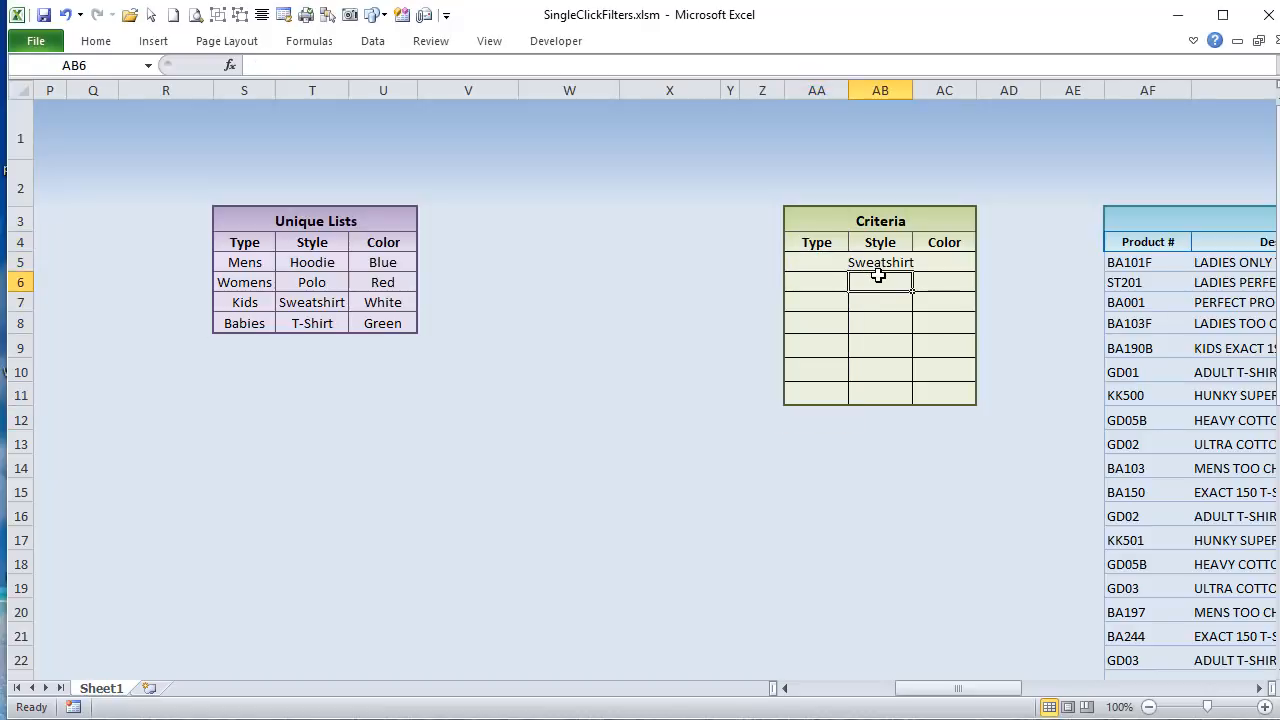
pyautogui.click(826, 258)
pyautogui.click(820, 281)
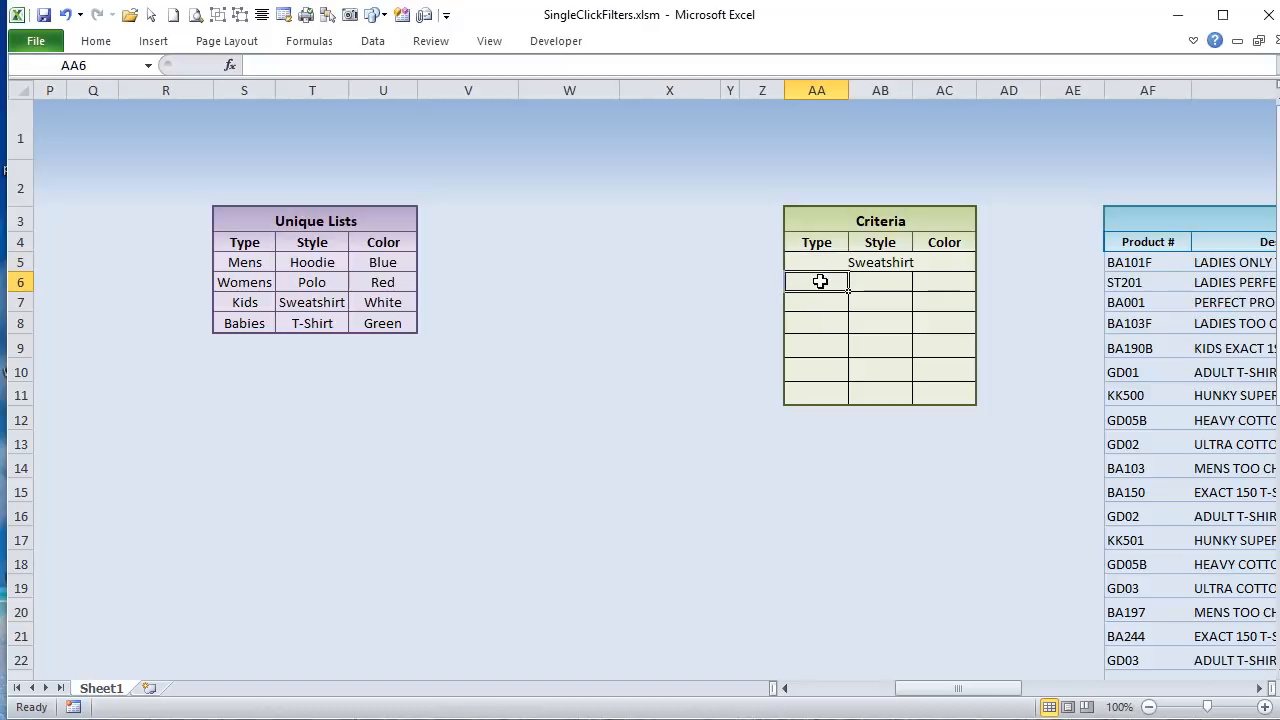
# Step: Add Mens, Womens and Kids type filters to the shirt inventory list
pyautogui.moveTo(949, 691); pyautogui.dragTo(850, 691)
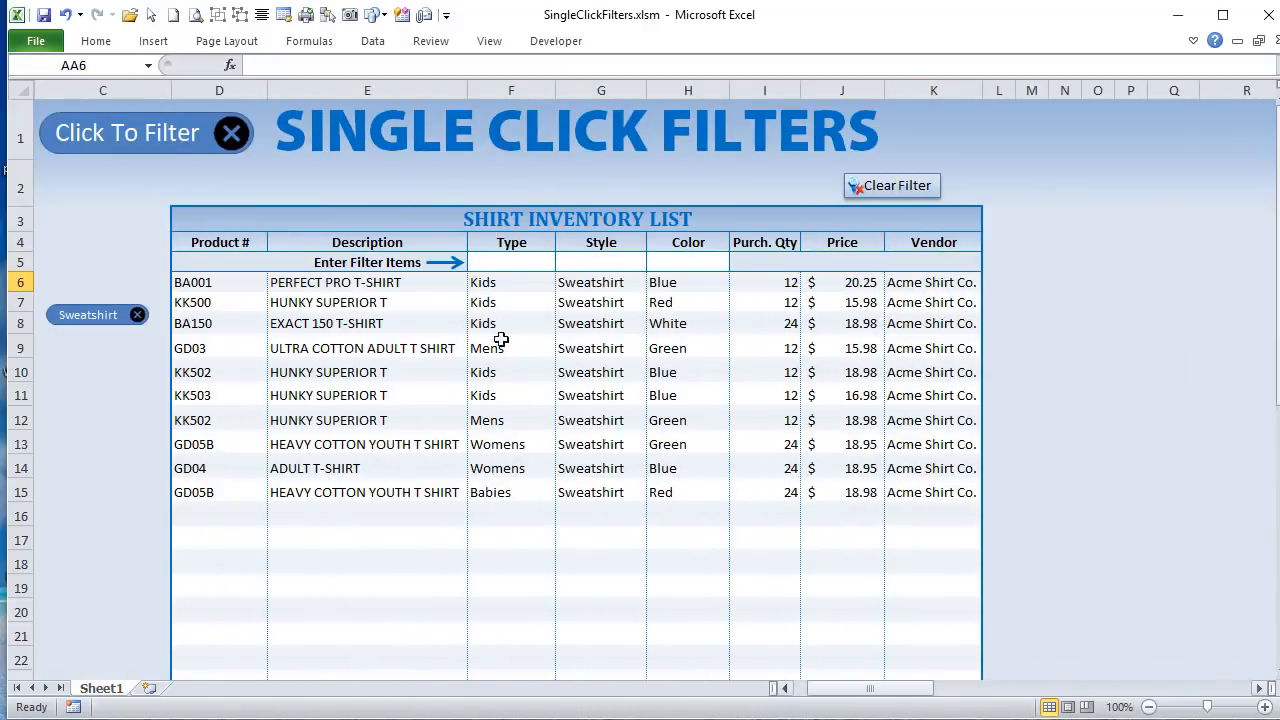
pyautogui.click(506, 264)
pyautogui.click(564, 262)
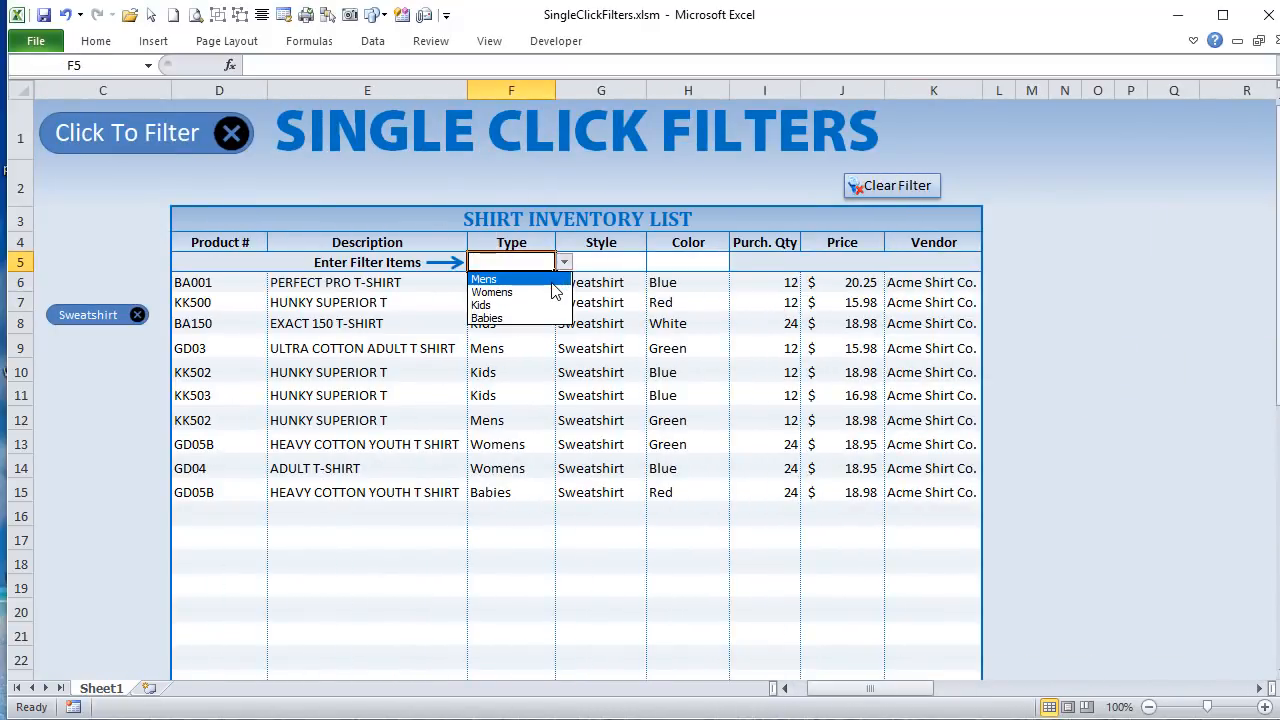
pyautogui.click(553, 282)
pyautogui.click(564, 262)
pyautogui.click(530, 293)
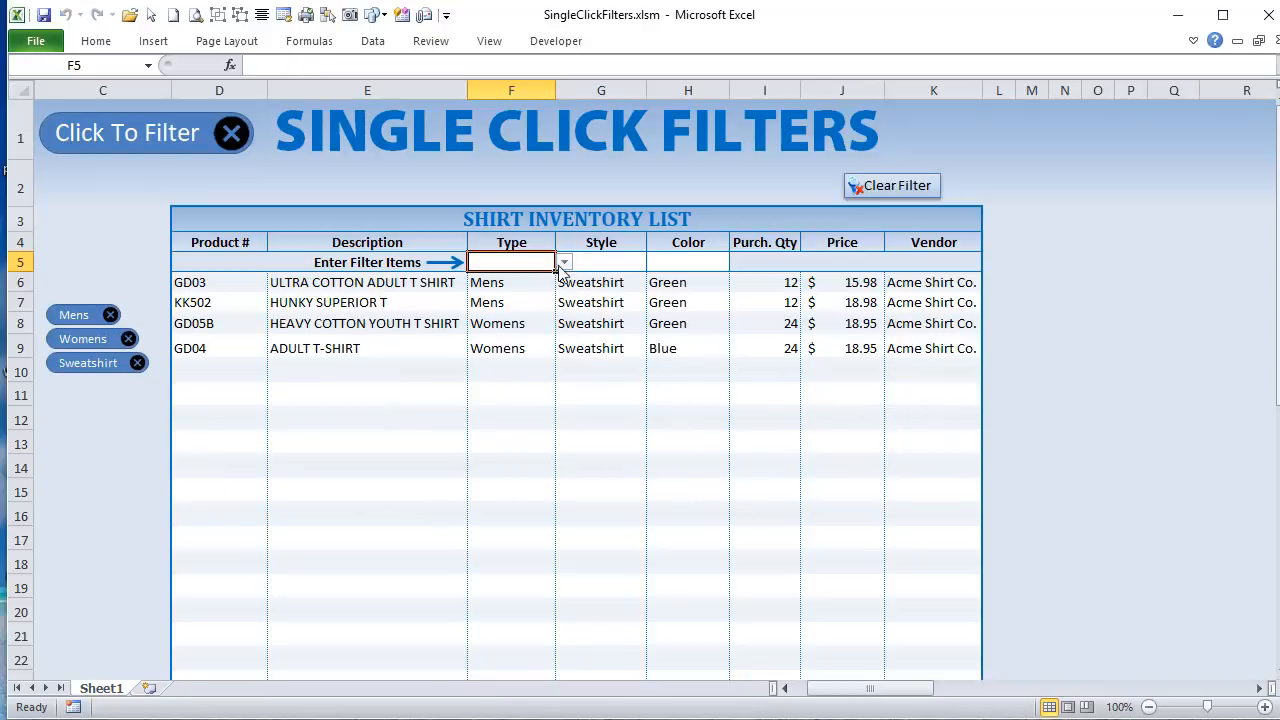
pyautogui.click(564, 262)
pyautogui.click(528, 304)
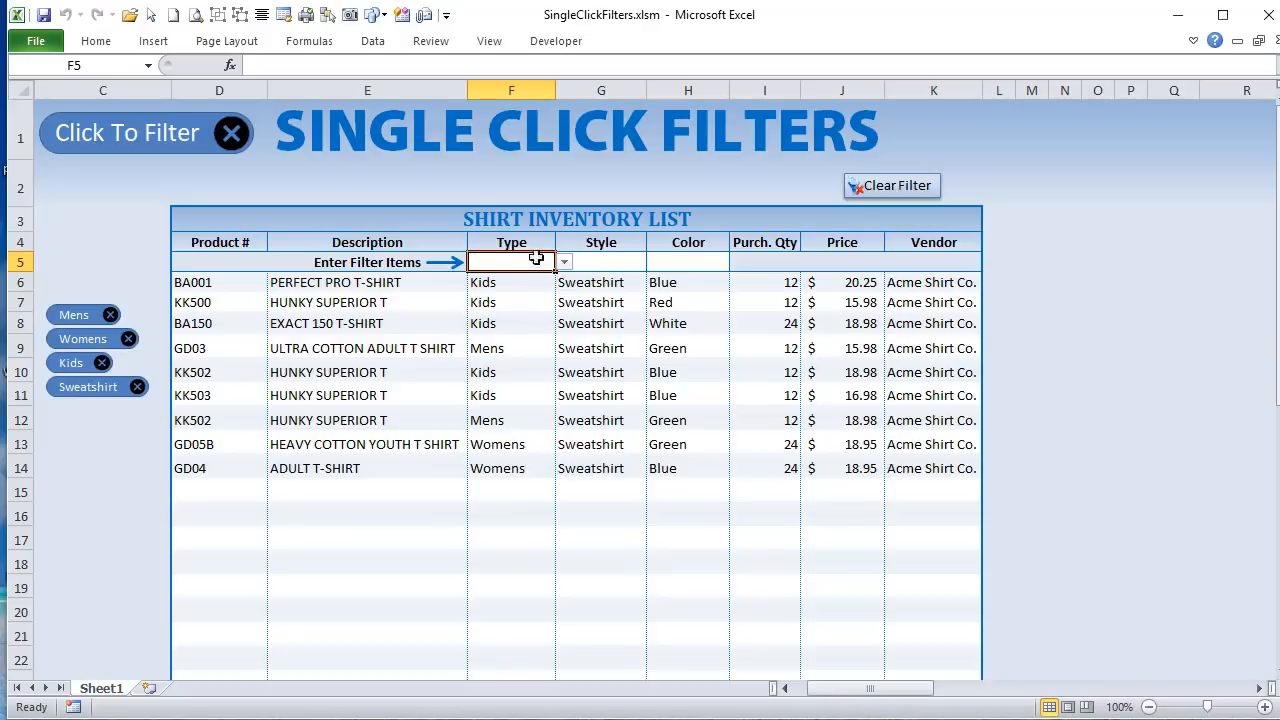
# Step: Compare the Type values in the filtered shirt list with the Mens, Womens and Kids entries in the Criteria table
pyautogui.moveTo(500, 300); pyautogui.dragTo(503, 320)
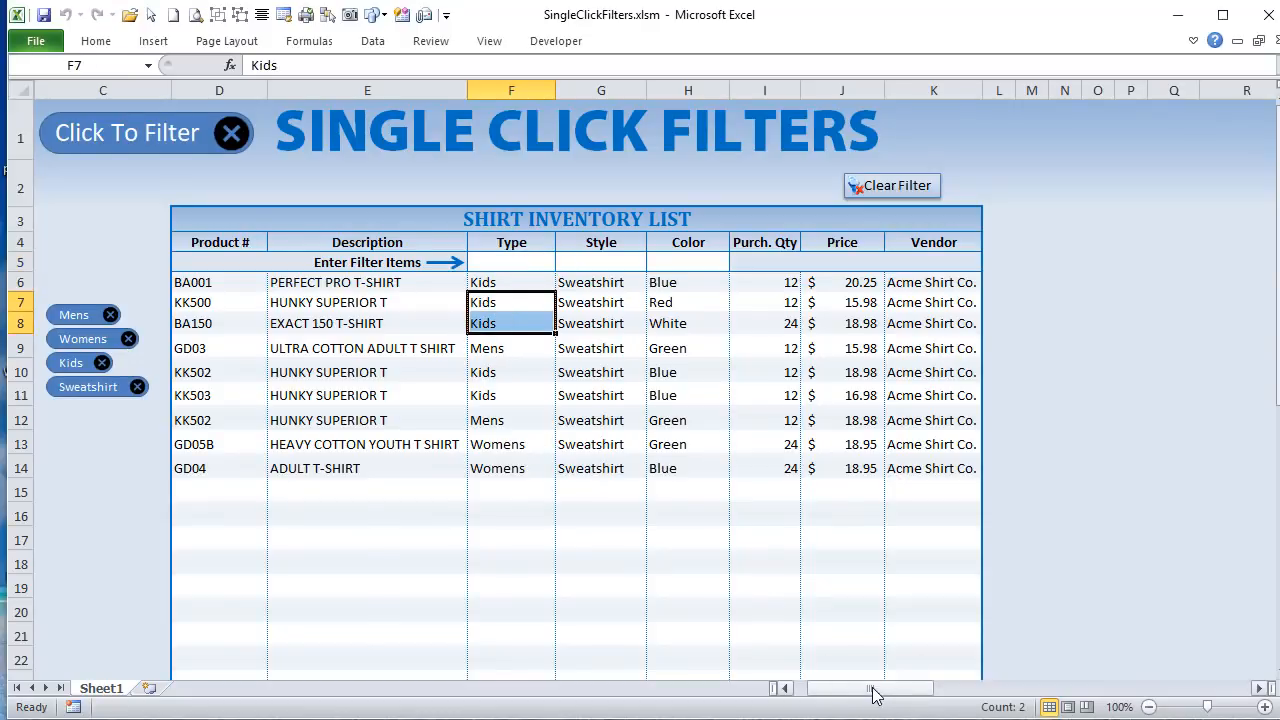
pyautogui.moveTo(872, 694); pyautogui.dragTo(992, 698)
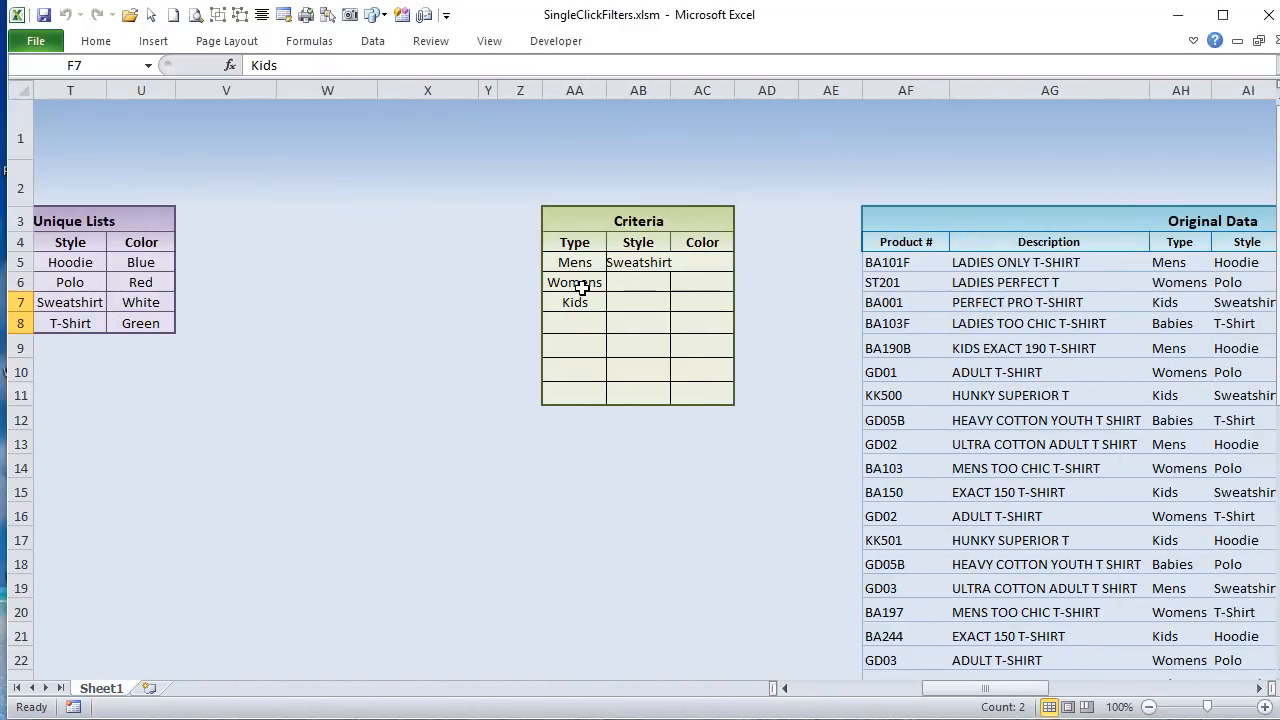
pyautogui.moveTo(574, 263); pyautogui.dragTo(585, 302)
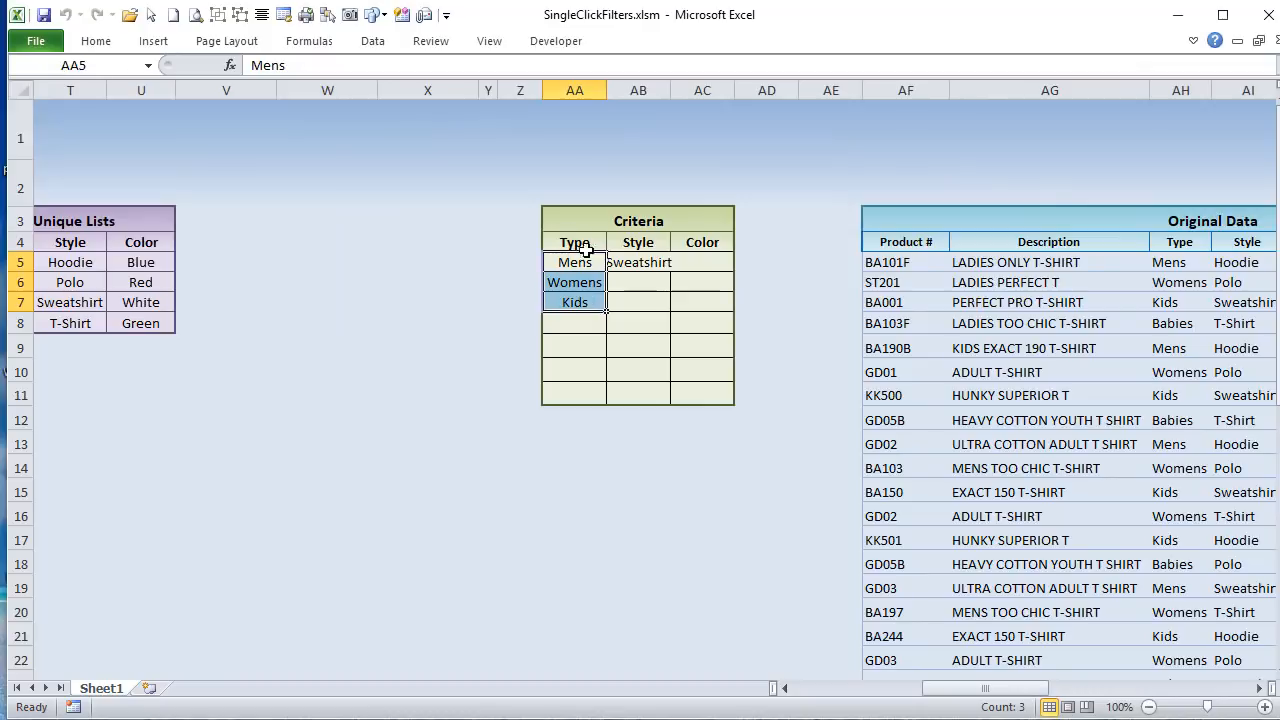
pyautogui.moveTo(571, 240); pyautogui.dragTo(567, 308)
pyautogui.moveTo(566, 309); pyautogui.dragTo(562, 309)
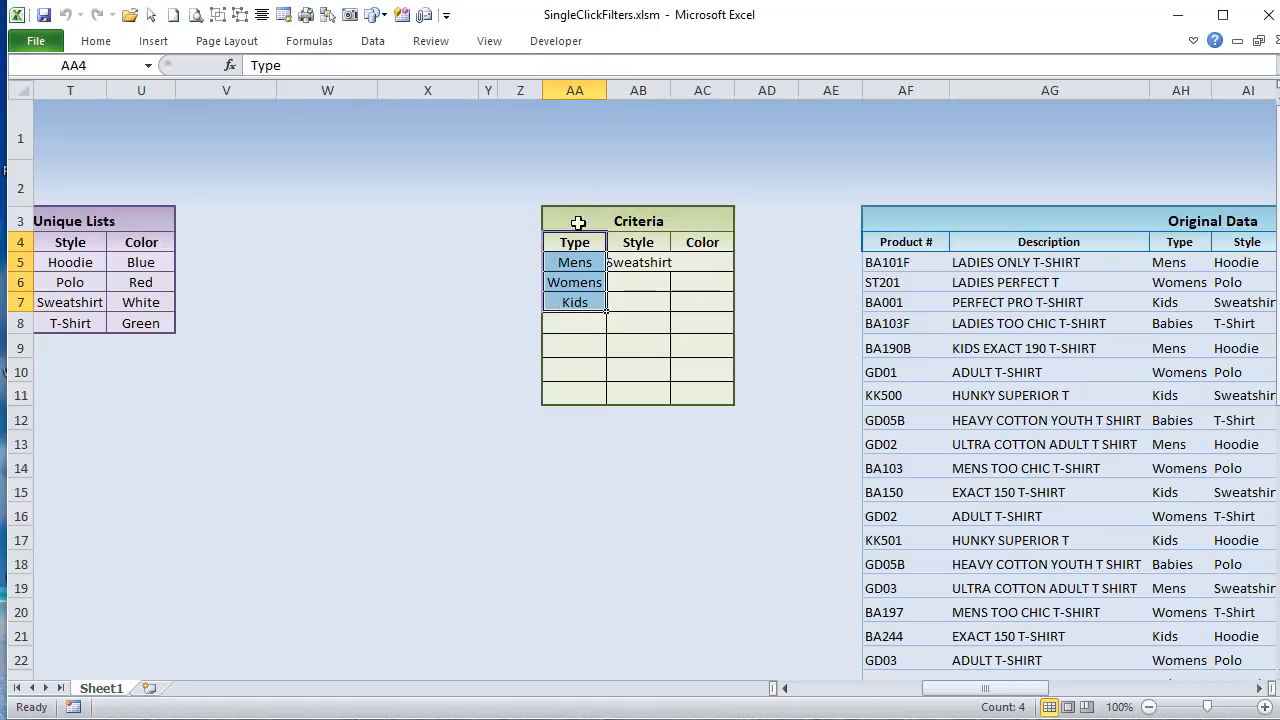
pyautogui.click(563, 264)
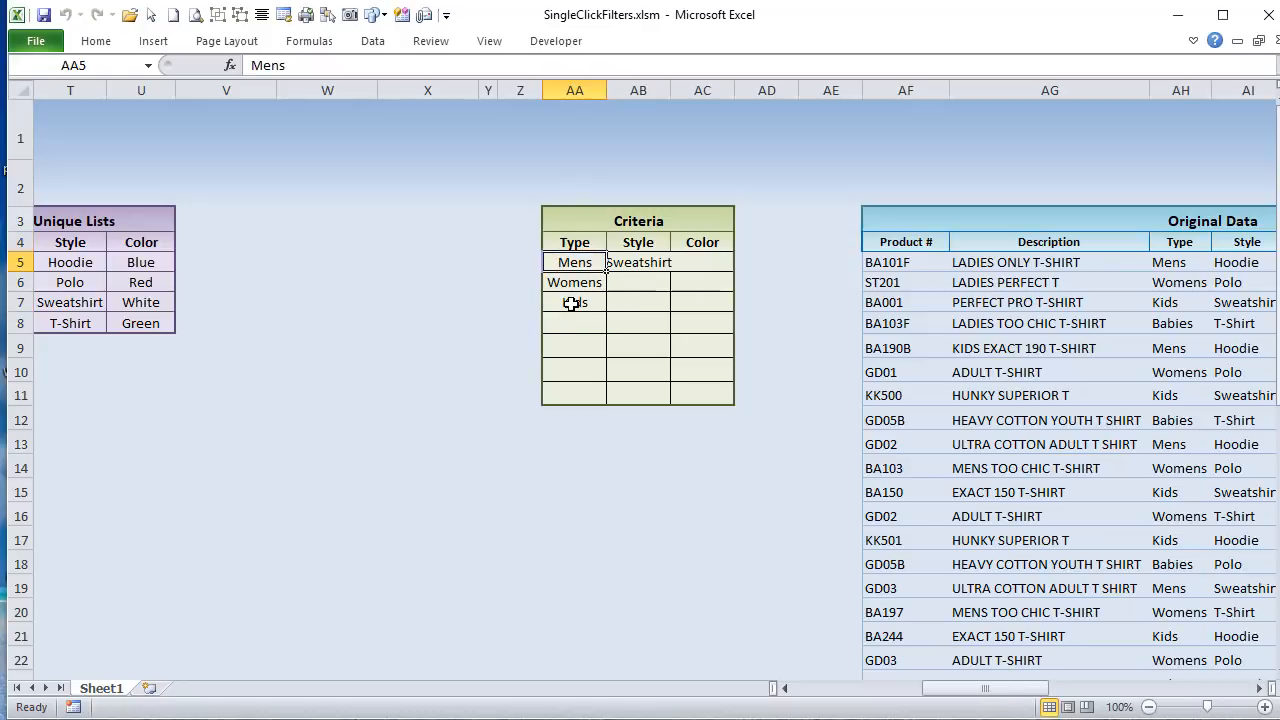
pyautogui.click(566, 286)
pyautogui.click(564, 302)
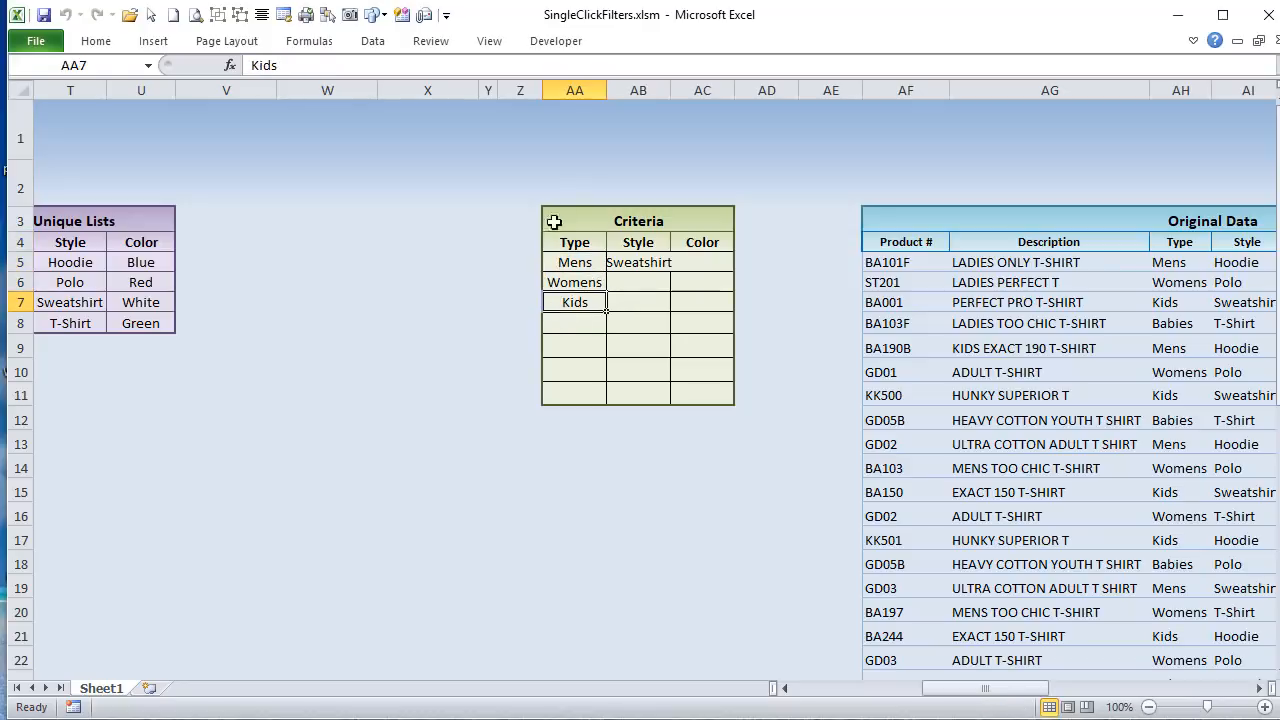
# Step: Examine the cells beside the Criteria table and each entry listed under its Type heading
pyautogui.click(499, 263)
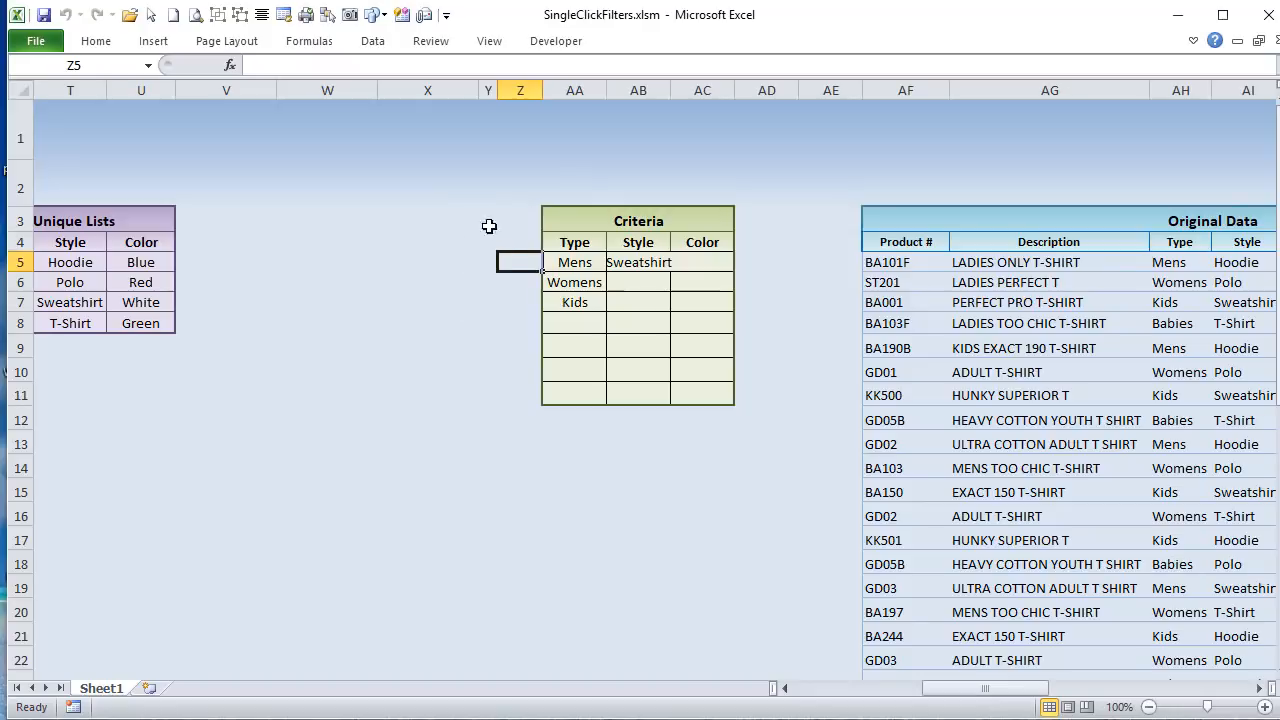
pyautogui.moveTo(508, 264); pyautogui.dragTo(397, 262)
pyautogui.click(504, 234)
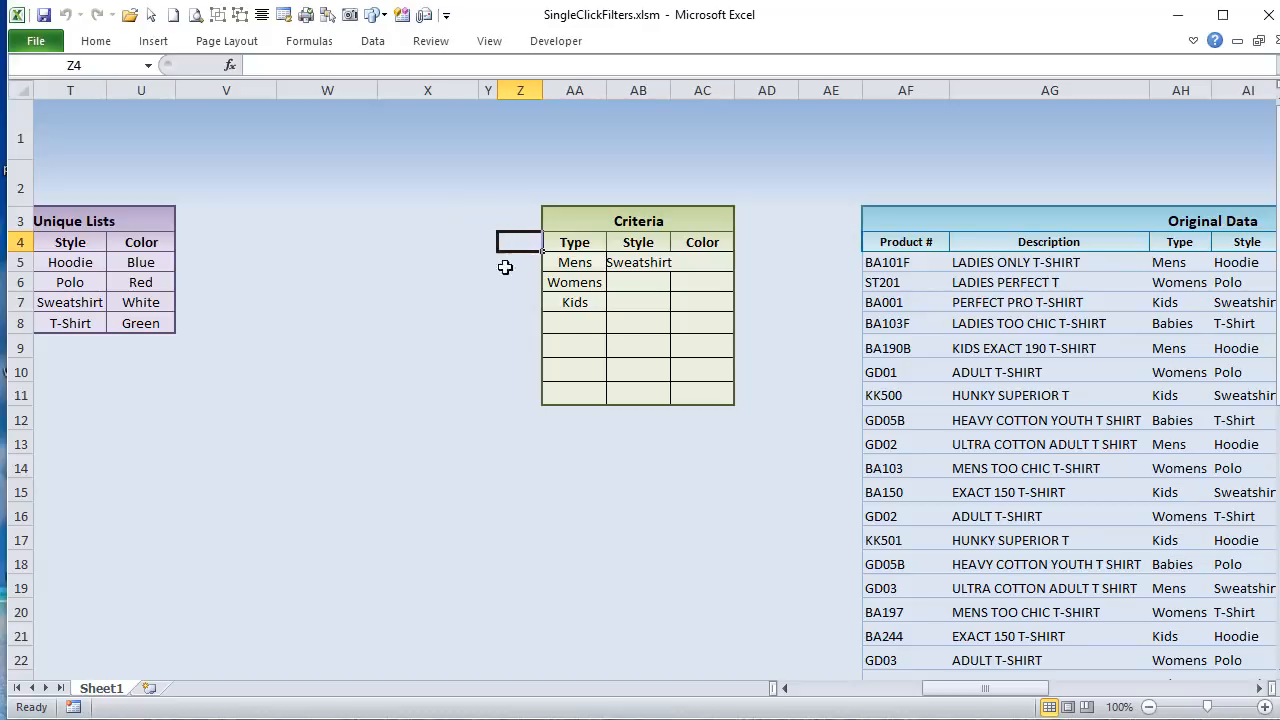
pyautogui.click(510, 260)
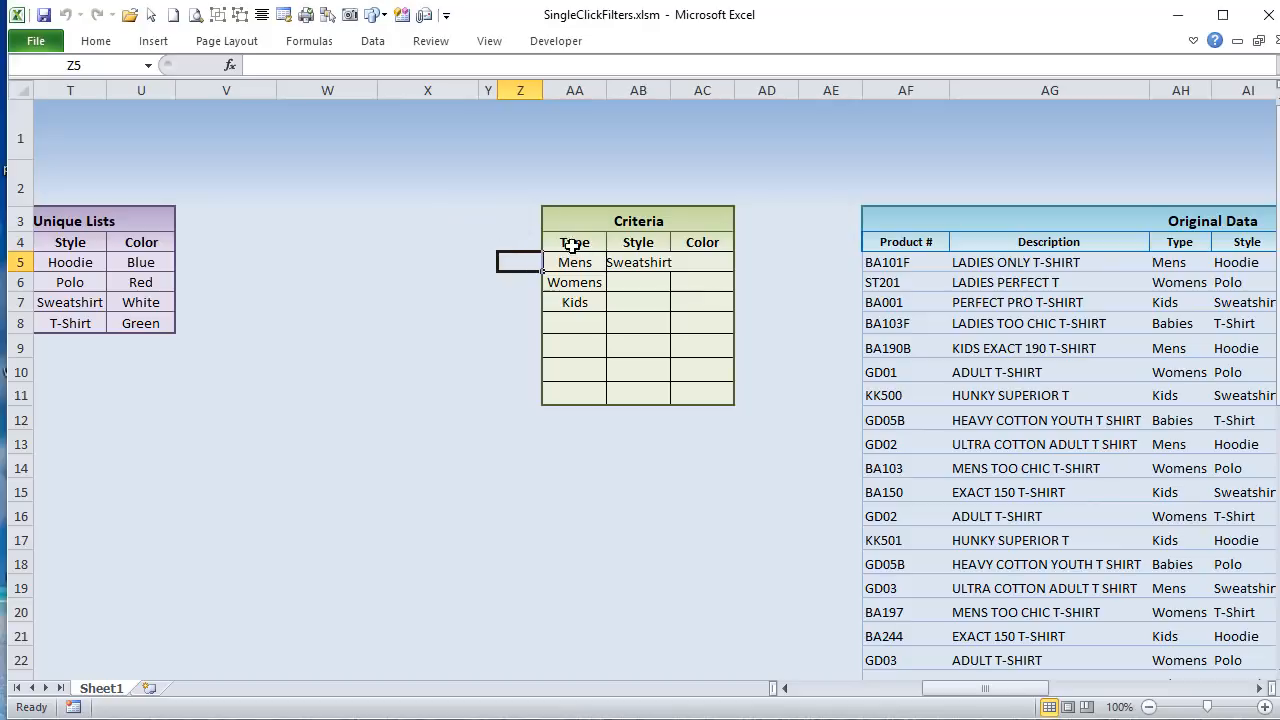
pyautogui.moveTo(551, 256); pyautogui.dragTo(562, 305)
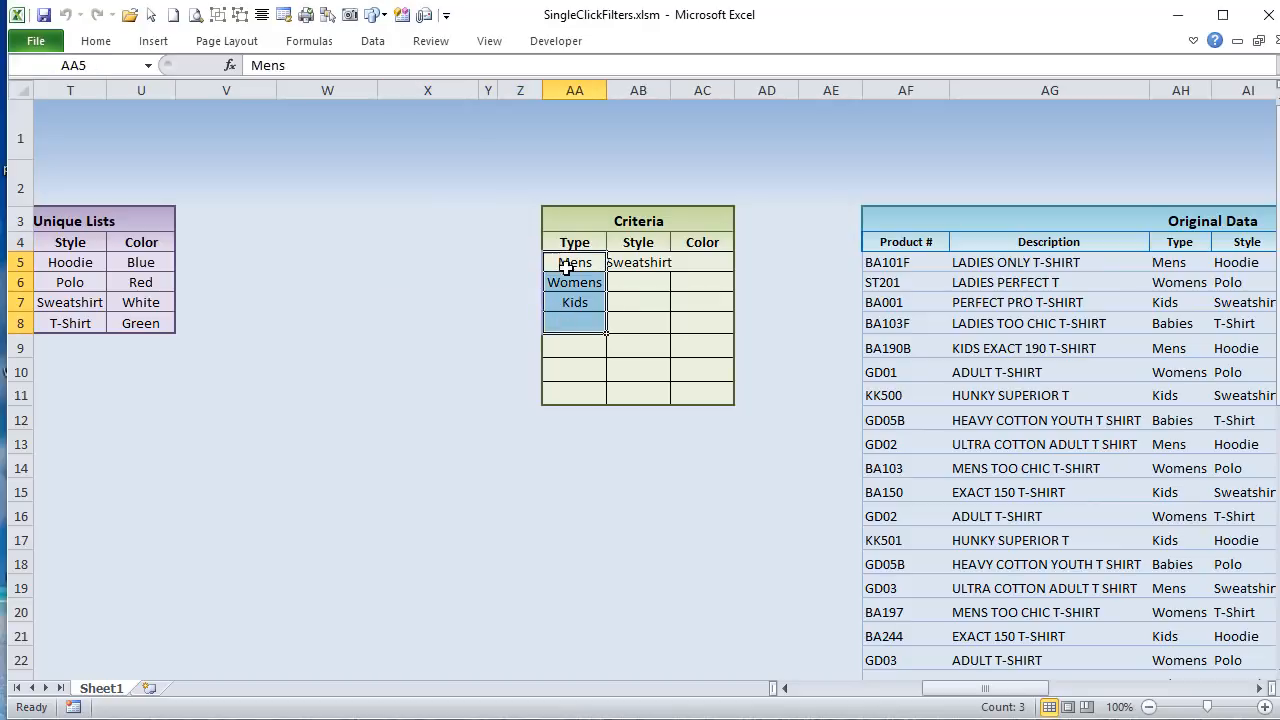
pyautogui.click(573, 265)
pyautogui.click(572, 279)
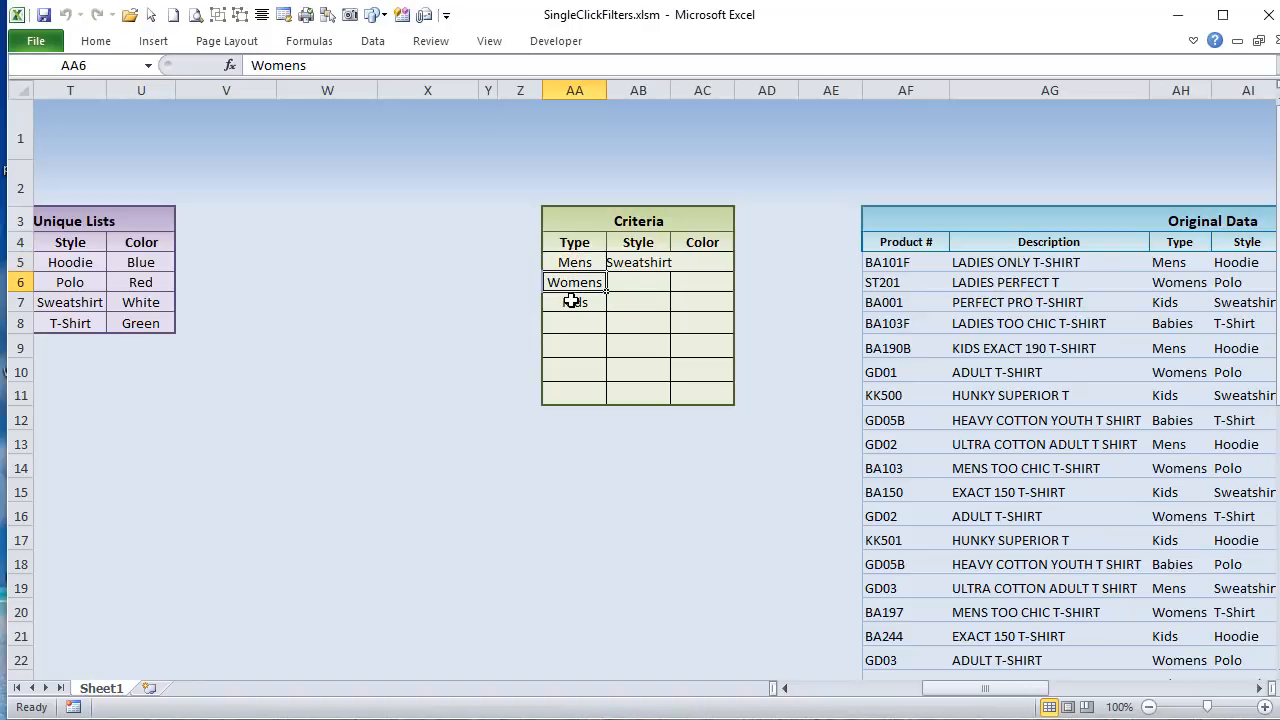
pyautogui.click(571, 301)
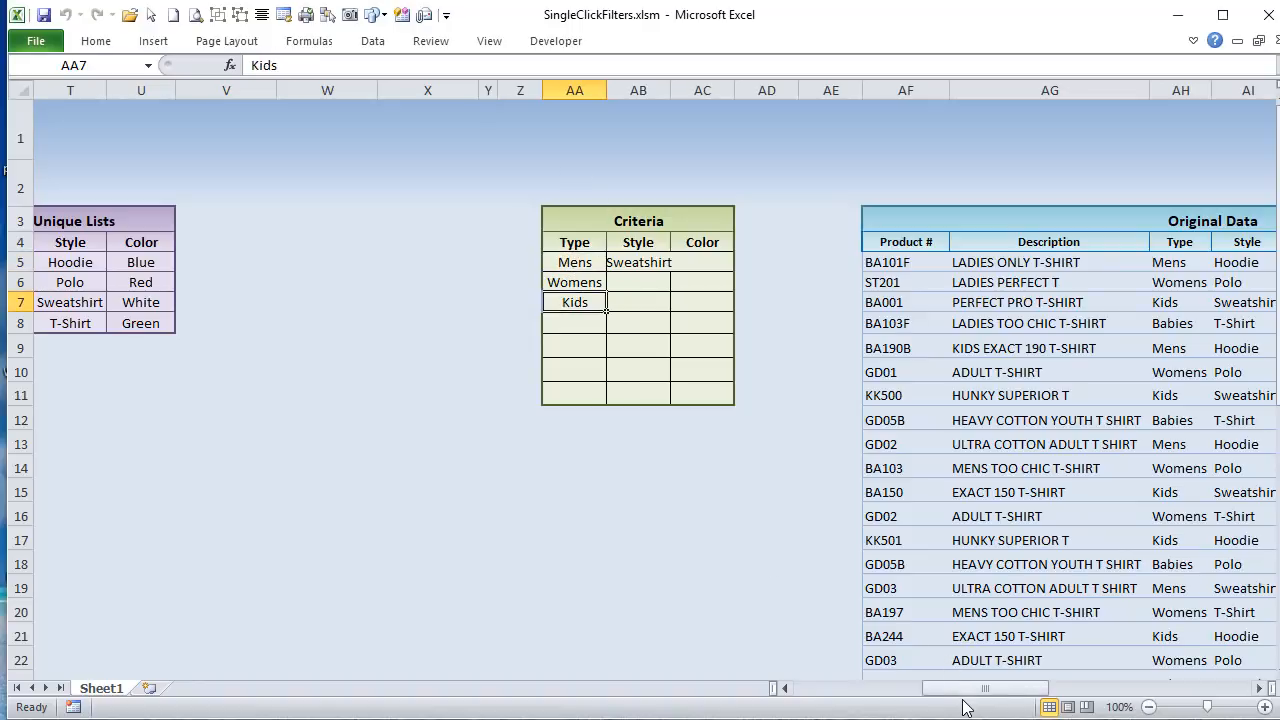
# Step: Add a Polo style filter to the shirt inventory list and check the Style column of the Criteria table
pyautogui.moveTo(966, 690); pyautogui.dragTo(845, 686)
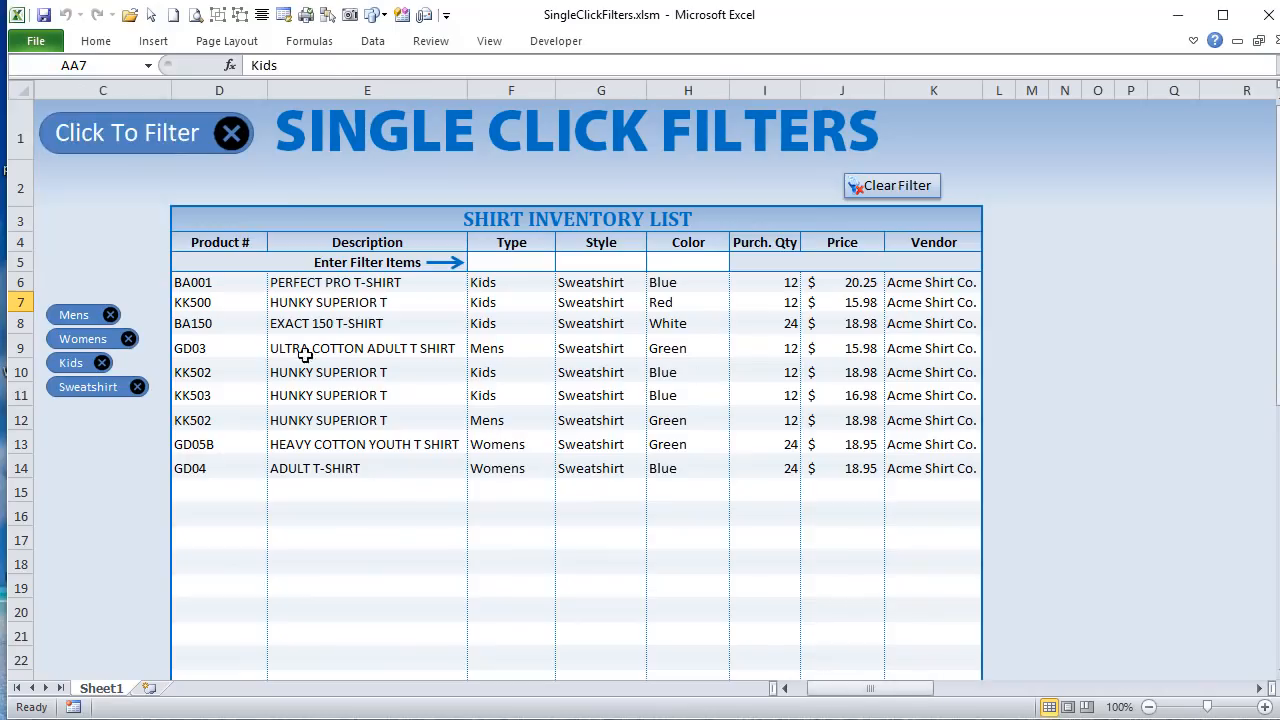
pyautogui.click(626, 261)
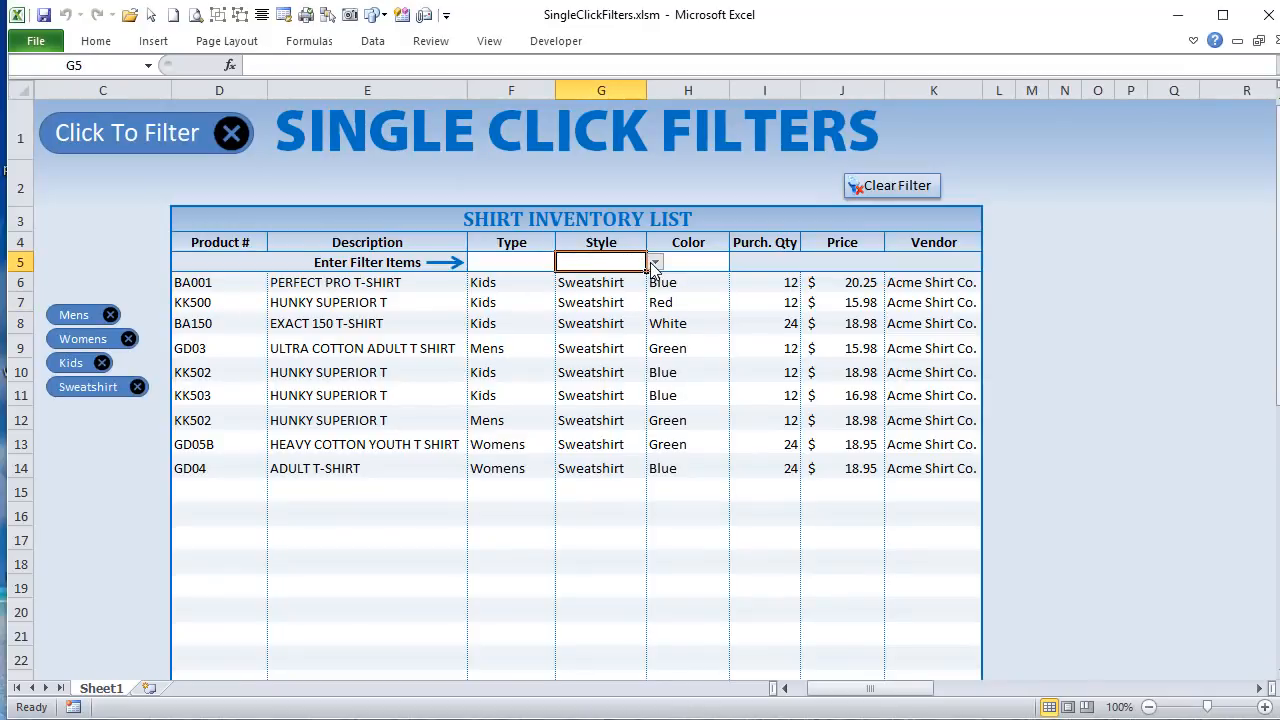
pyautogui.click(654, 262)
pyautogui.click(600, 289)
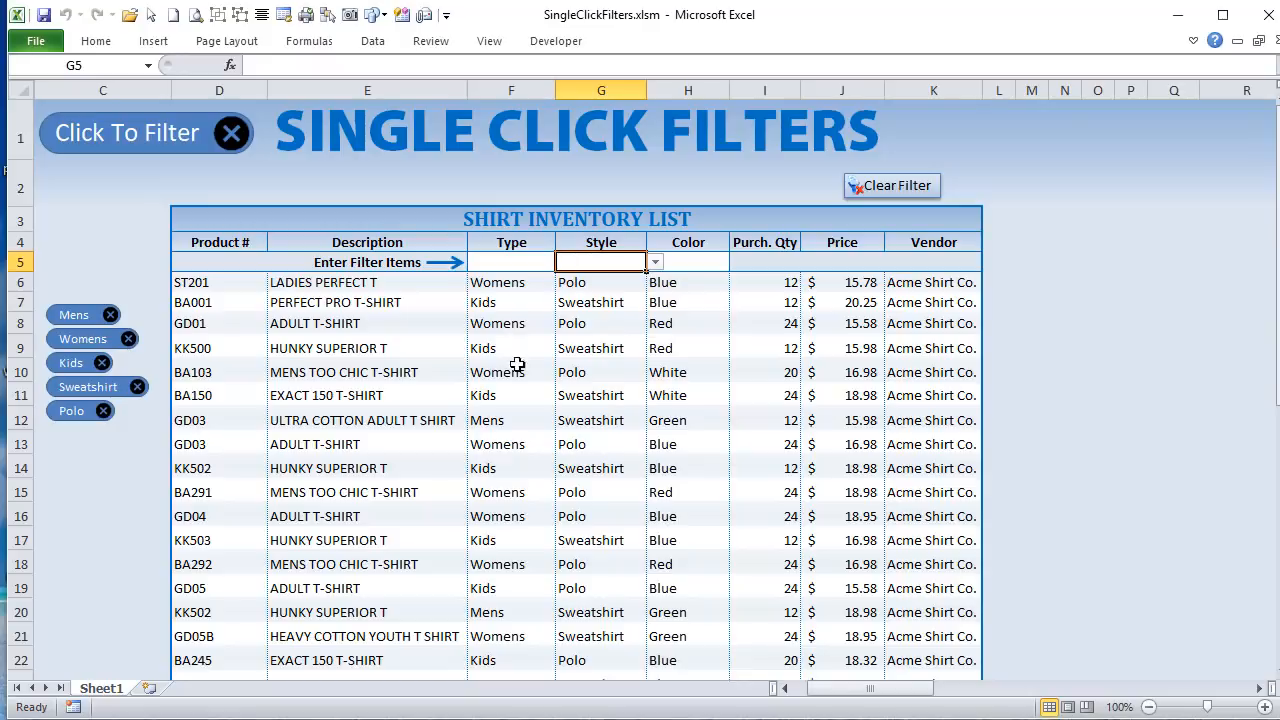
pyautogui.moveTo(863, 688); pyautogui.dragTo(977, 688)
pyautogui.moveTo(504, 264); pyautogui.dragTo(507, 282)
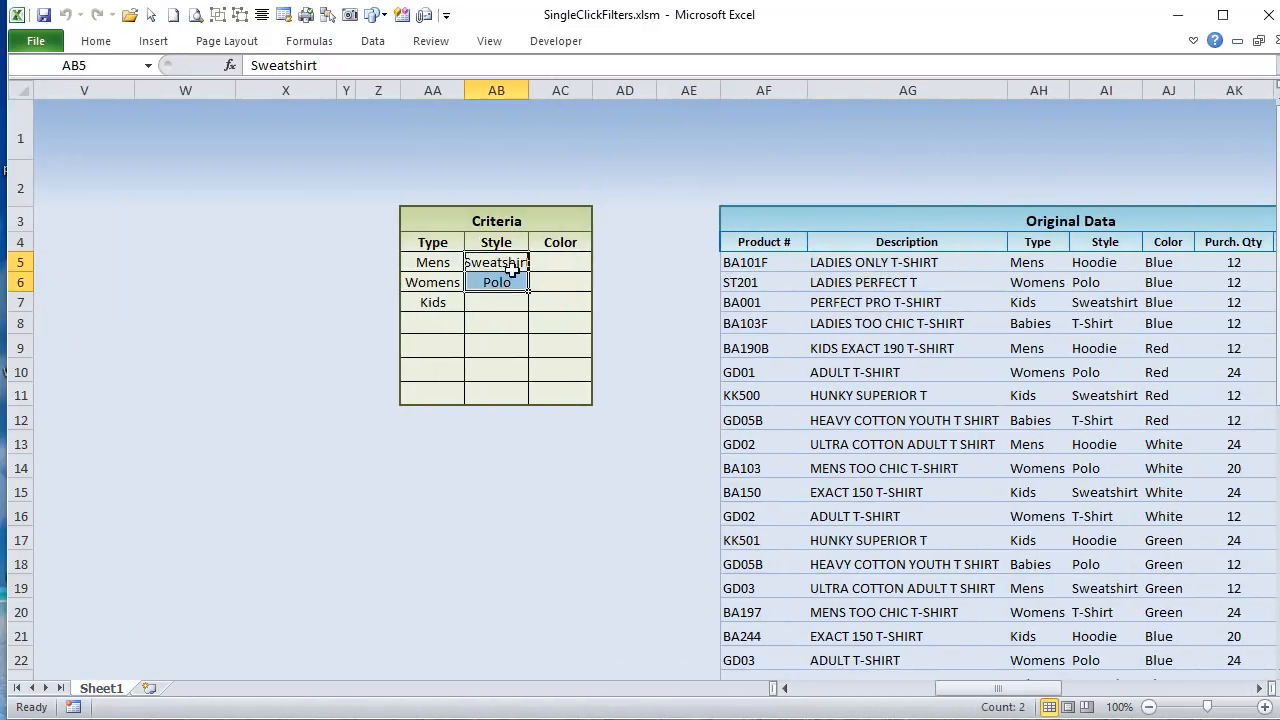
# Step: Remove the Polo style filter from the shirt inventory list and recheck the Style column of the Criteria table
pyautogui.moveTo(958, 693); pyautogui.dragTo(805, 689)
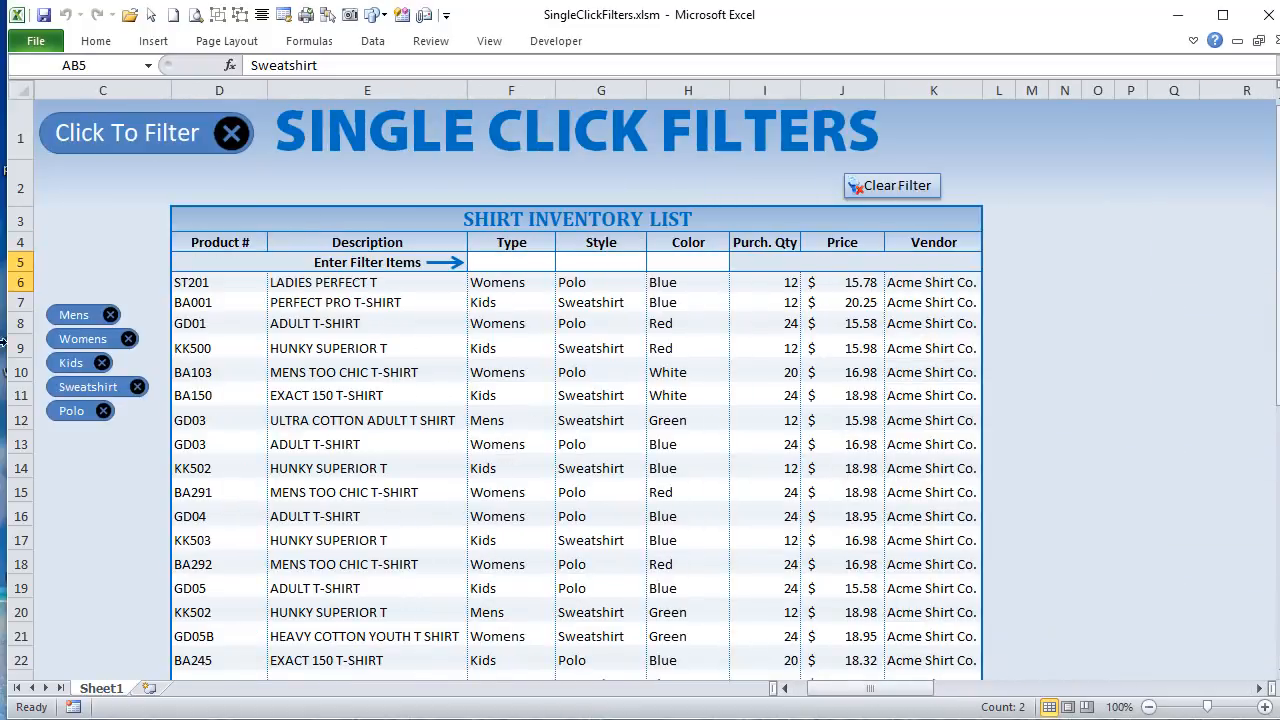
pyautogui.click(103, 411)
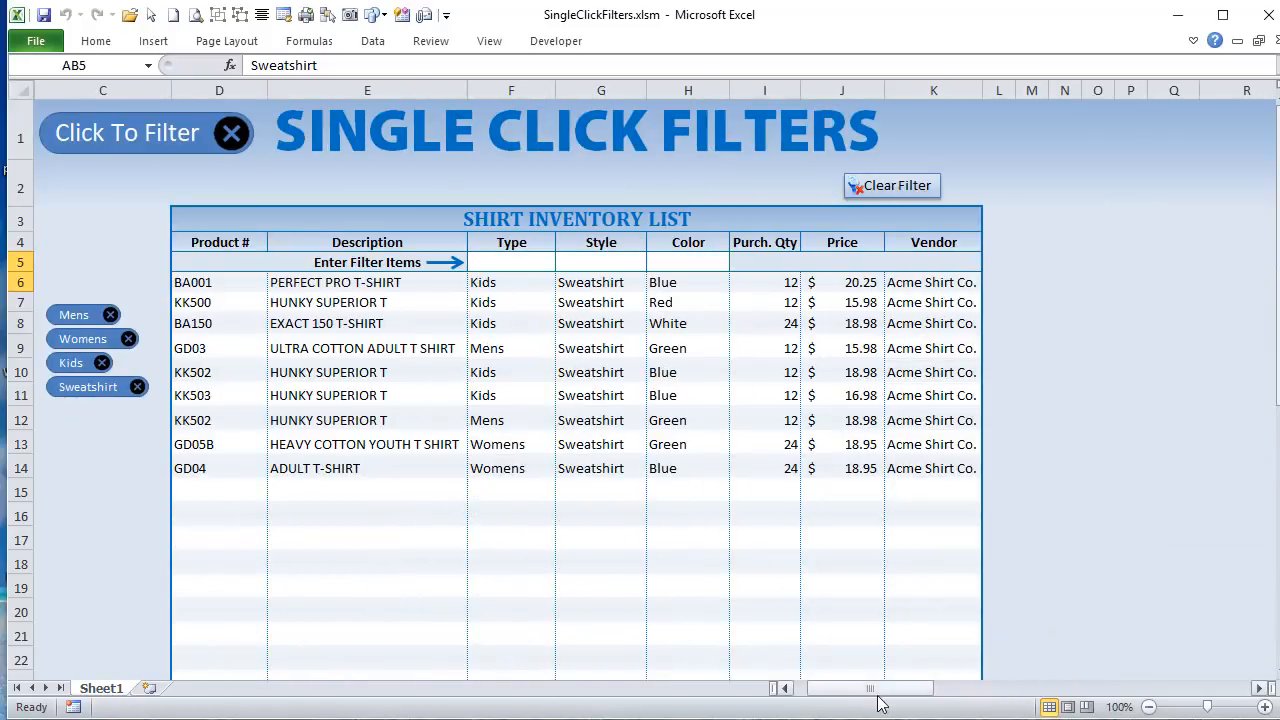
pyautogui.moveTo(875, 689); pyautogui.dragTo(945, 690)
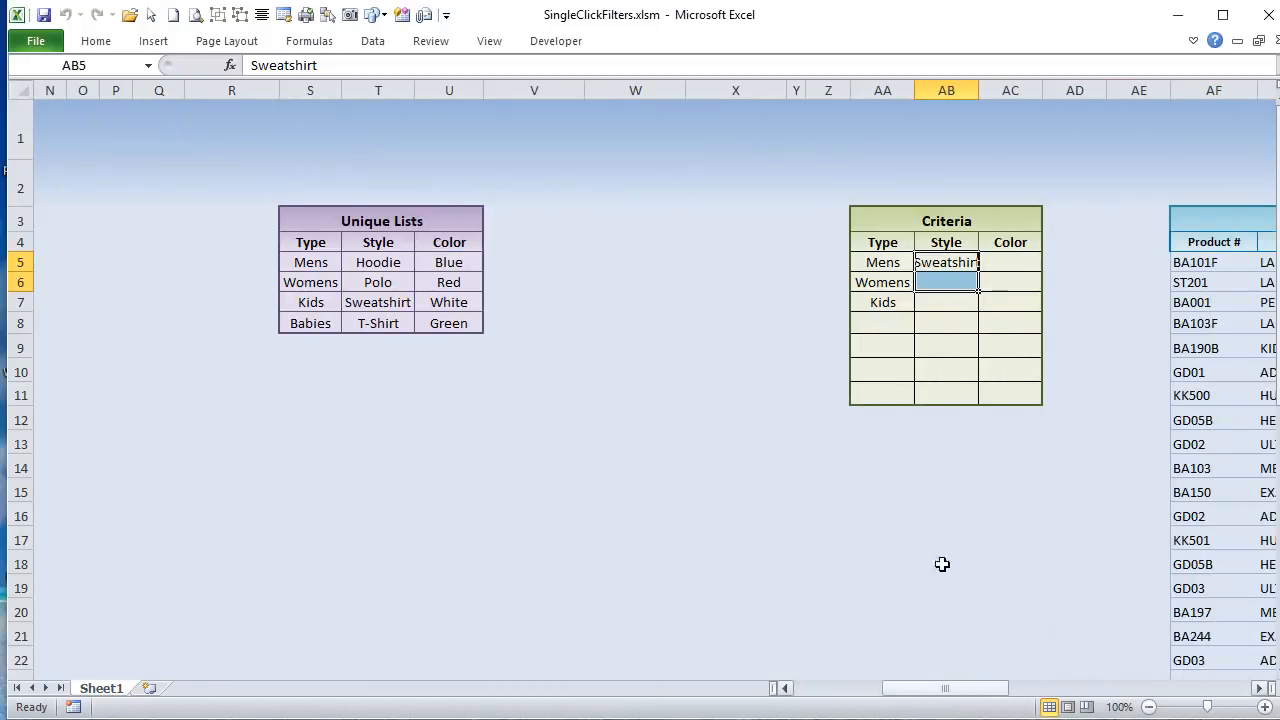
pyautogui.click(943, 304)
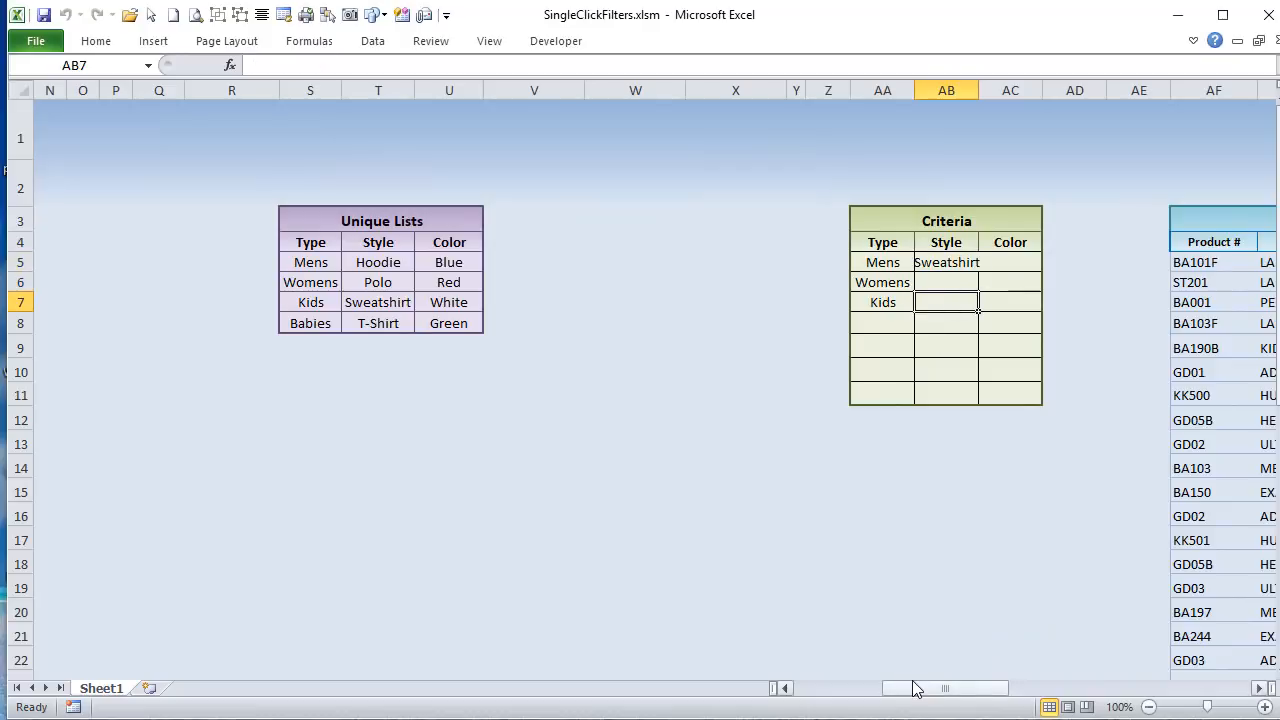
# Step: Examine the Original Data rows together with the Mens, Womens and Kids Type criteria applied to them
pyautogui.moveTo(914, 689); pyautogui.dragTo(1031, 708)
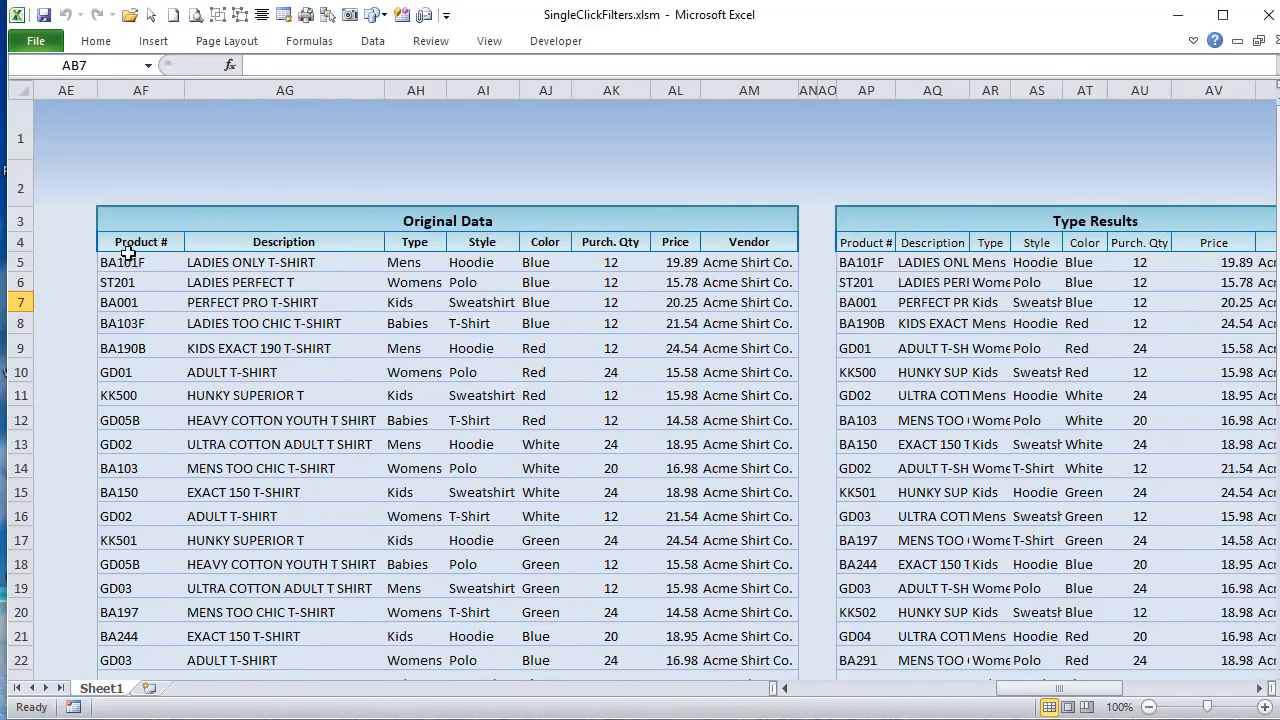
pyautogui.moveTo(127, 252); pyautogui.dragTo(712, 596)
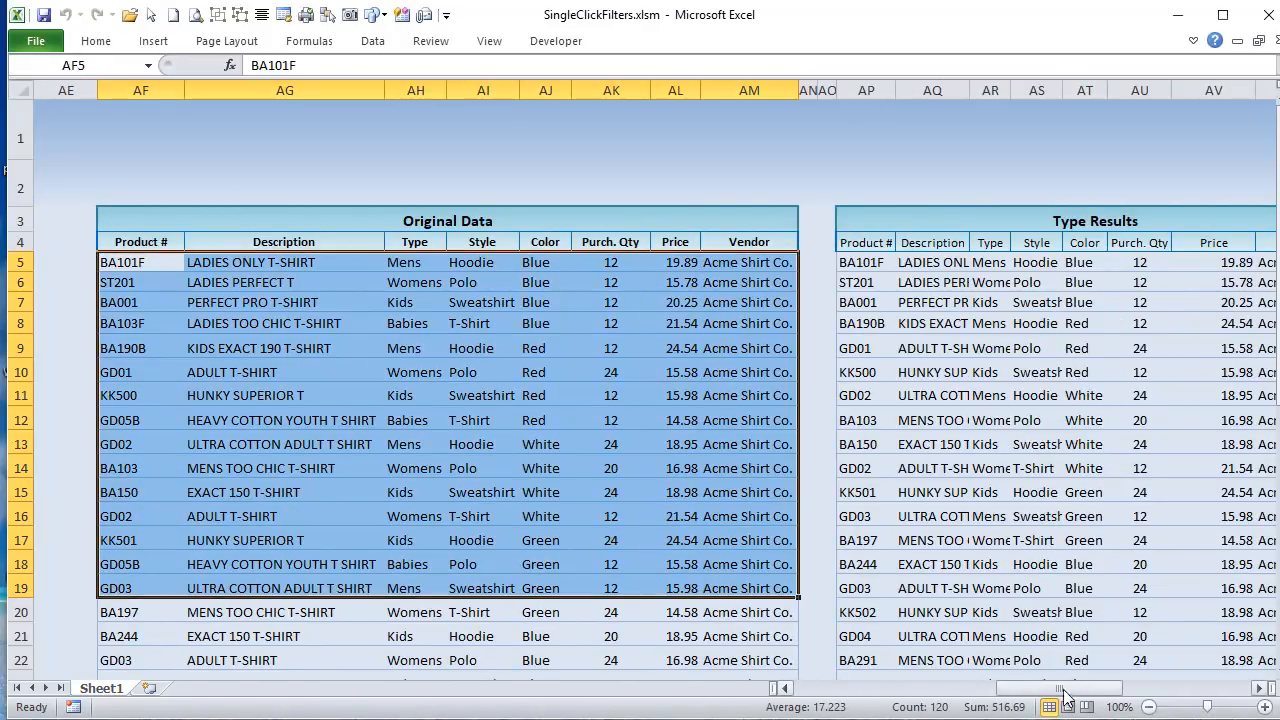
pyautogui.moveTo(1064, 692); pyautogui.dragTo(982, 690)
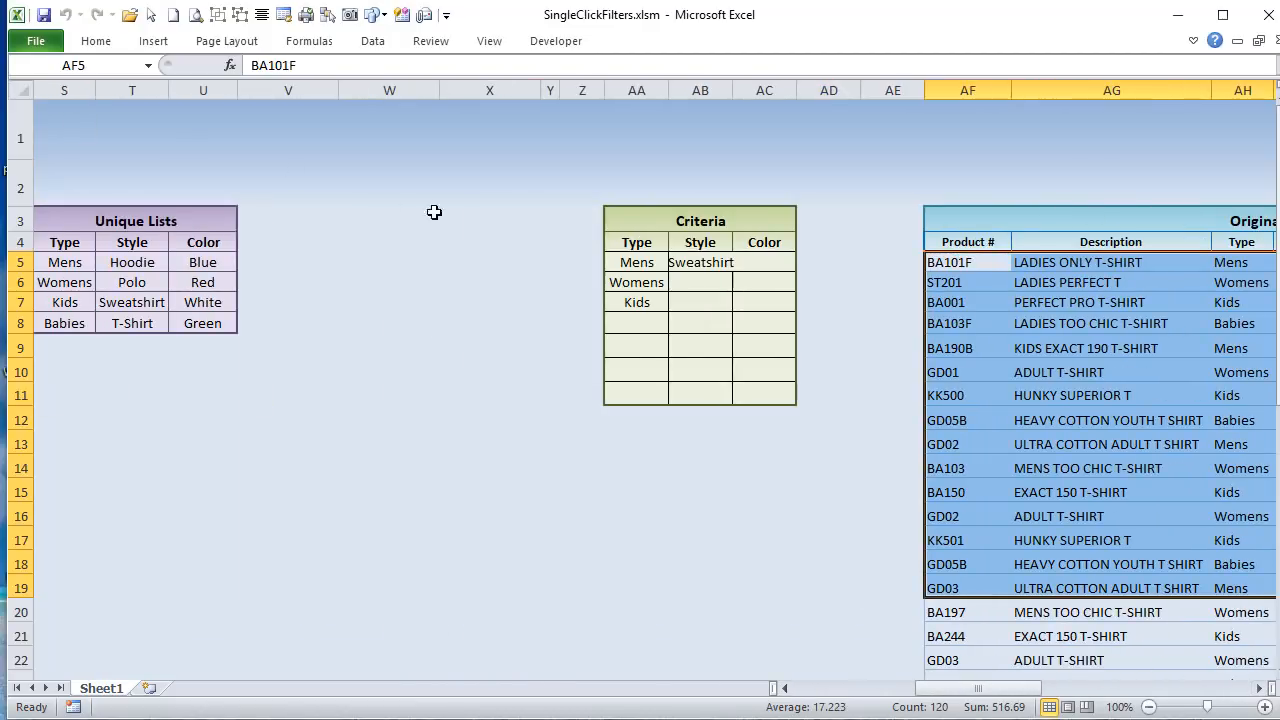
pyautogui.moveTo(638, 260); pyautogui.dragTo(637, 302)
pyautogui.moveTo(945, 242); pyautogui.dragTo(1060, 263)
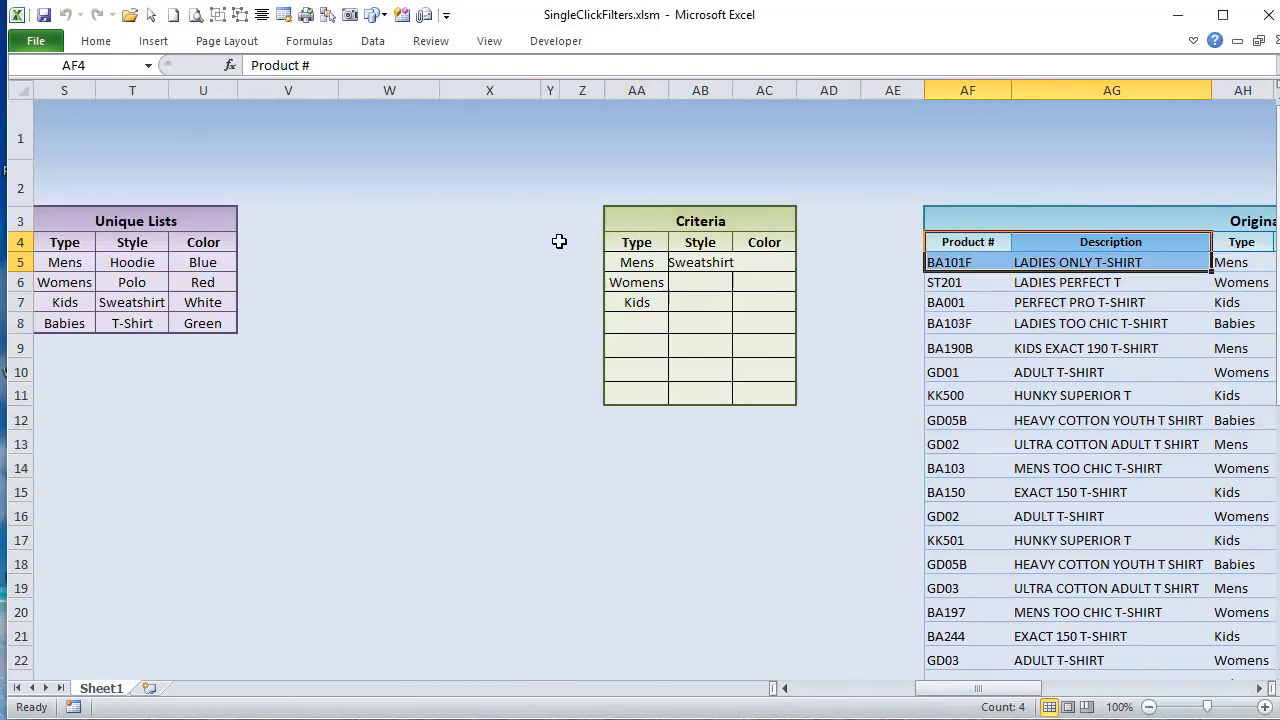
pyautogui.moveTo(614, 247); pyautogui.dragTo(630, 300)
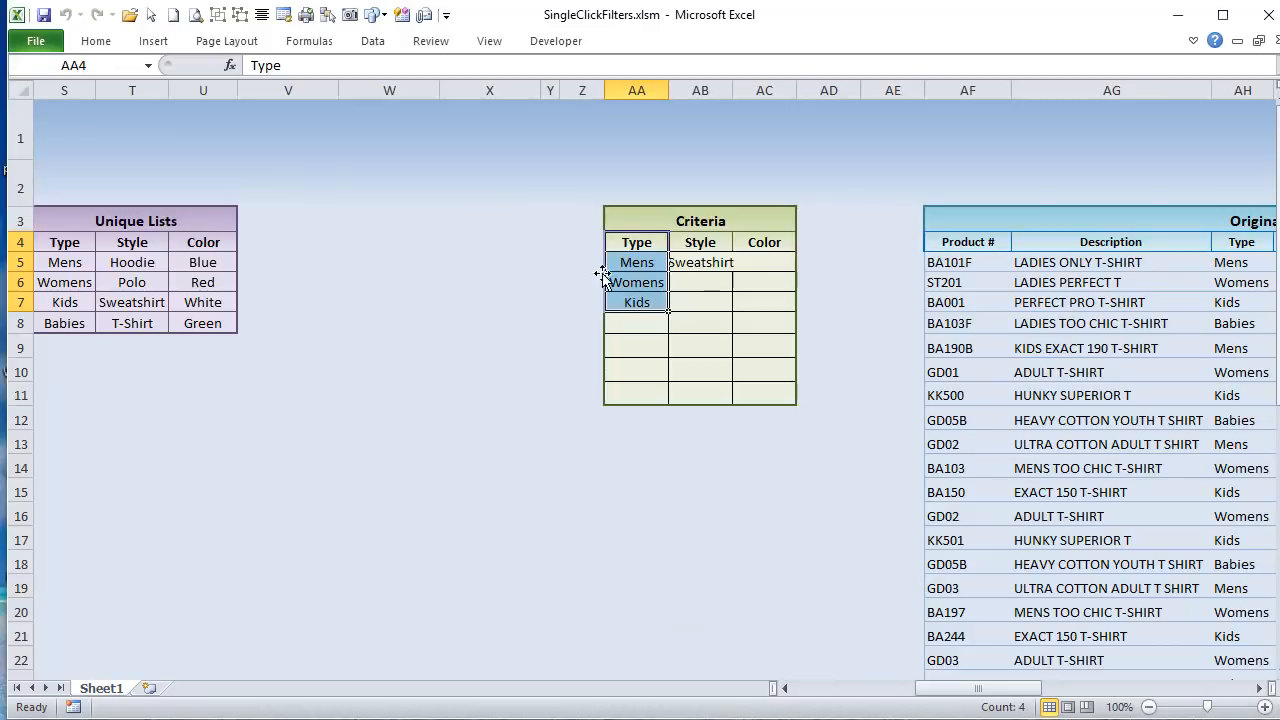
pyautogui.click(623, 262)
pyautogui.click(618, 284)
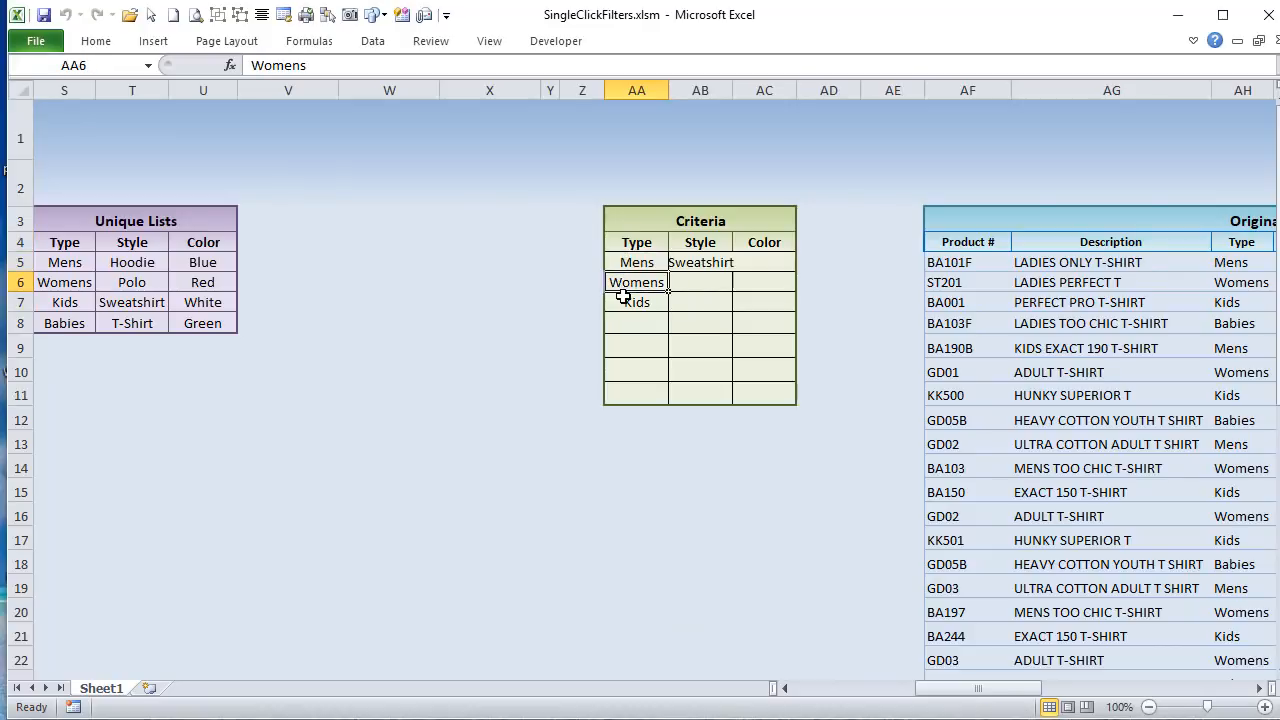
pyautogui.click(622, 300)
# Step: Review the Type Results table from its first product row through its last filled row
pyautogui.moveTo(960, 688); pyautogui.dragTo(1080, 690)
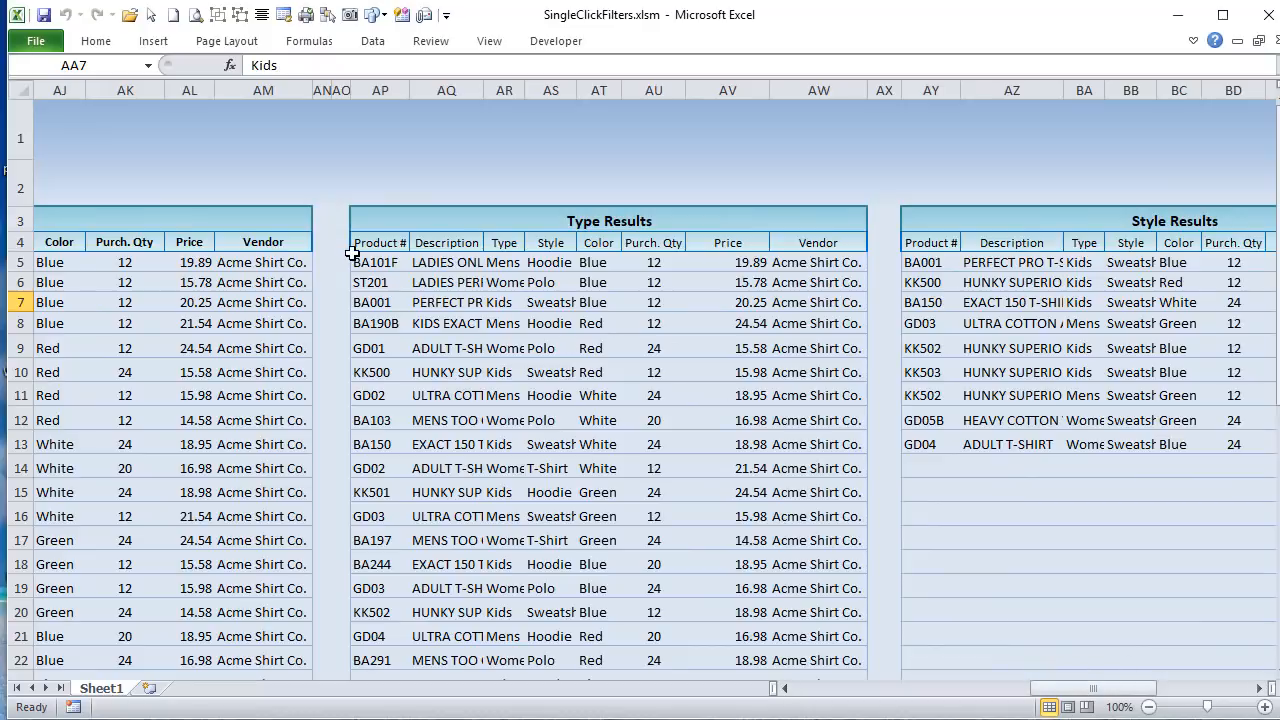
pyautogui.moveTo(355, 256); pyautogui.dragTo(756, 657)
pyautogui.scroll(-4, 711, 621)
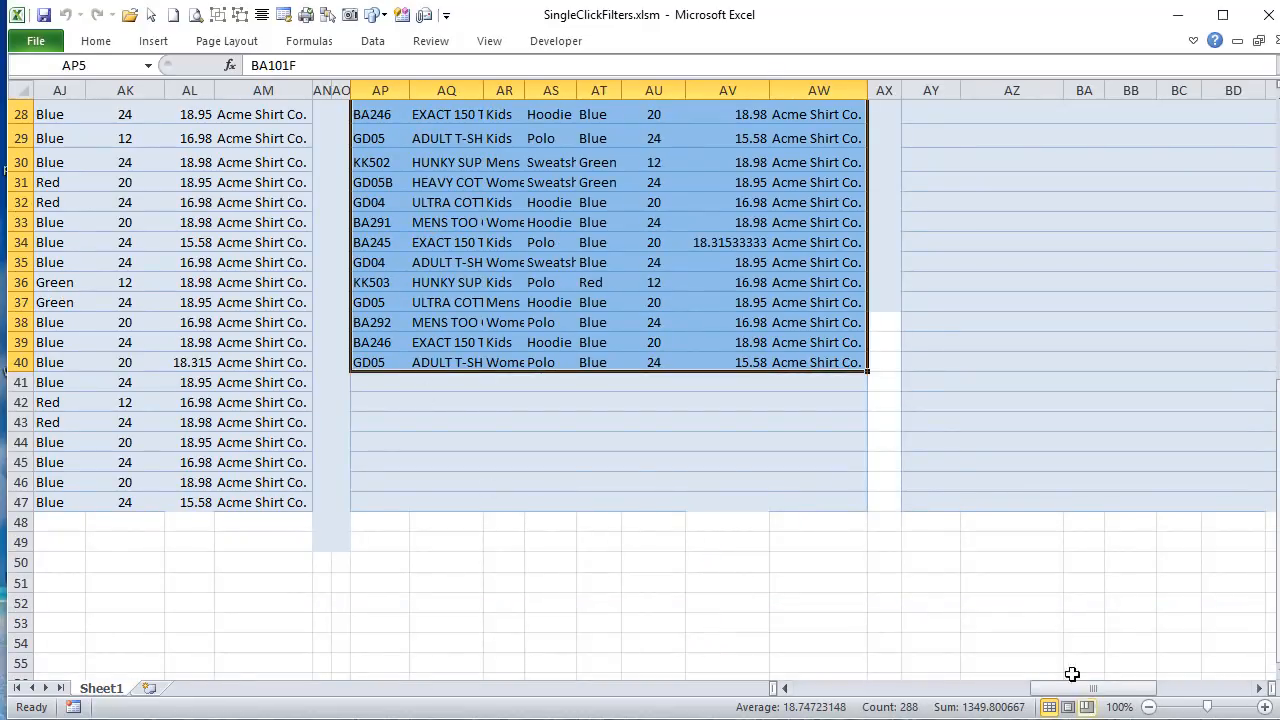
pyautogui.scroll(9, 691, 471)
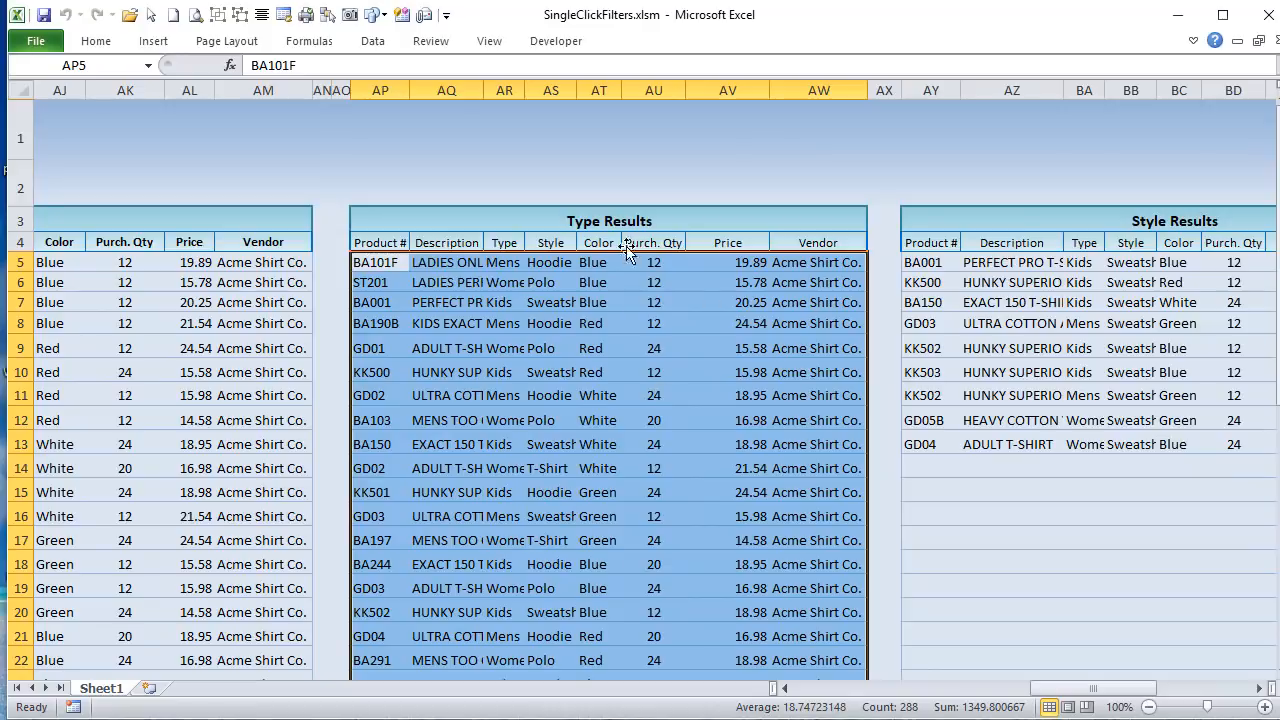
# Step: Trace the Sweatshirt style criterion from the Criteria table through the Type Results rows to the Style Results table
pyautogui.moveTo(1094, 697); pyautogui.dragTo(980, 697)
pyautogui.moveTo(697, 236); pyautogui.dragTo(690, 263)
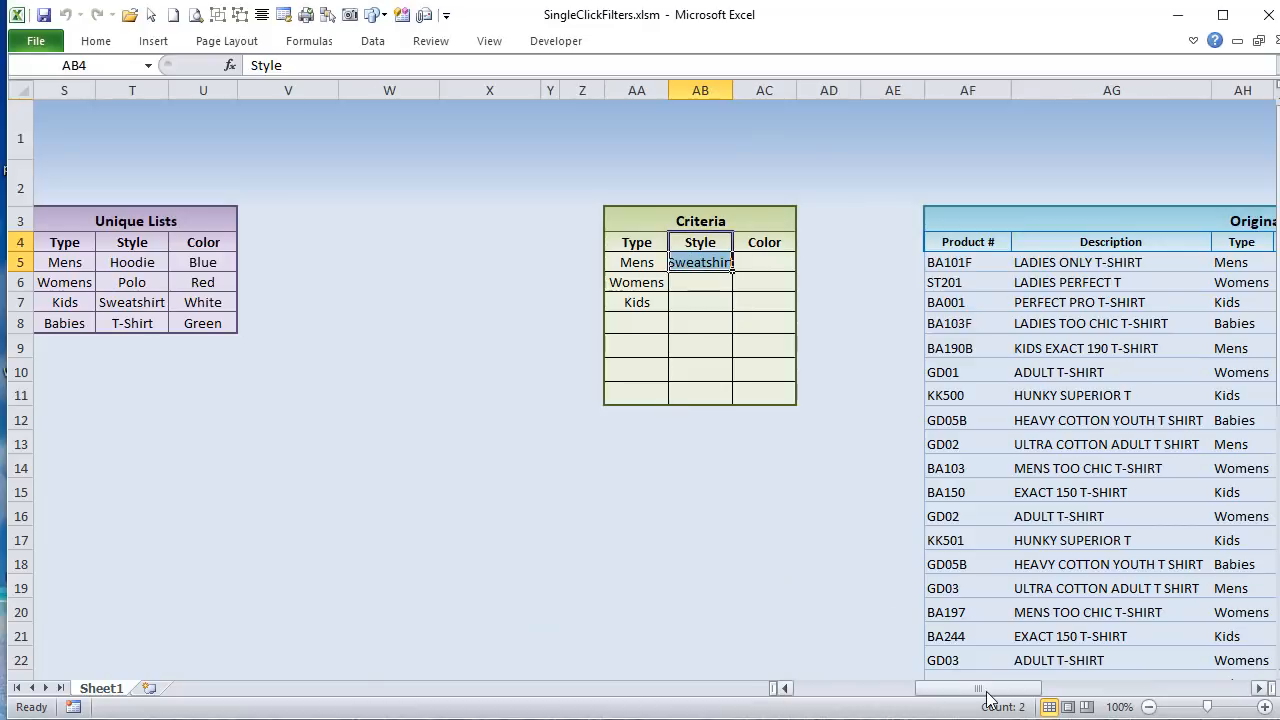
pyautogui.moveTo(995, 697); pyautogui.dragTo(1115, 707)
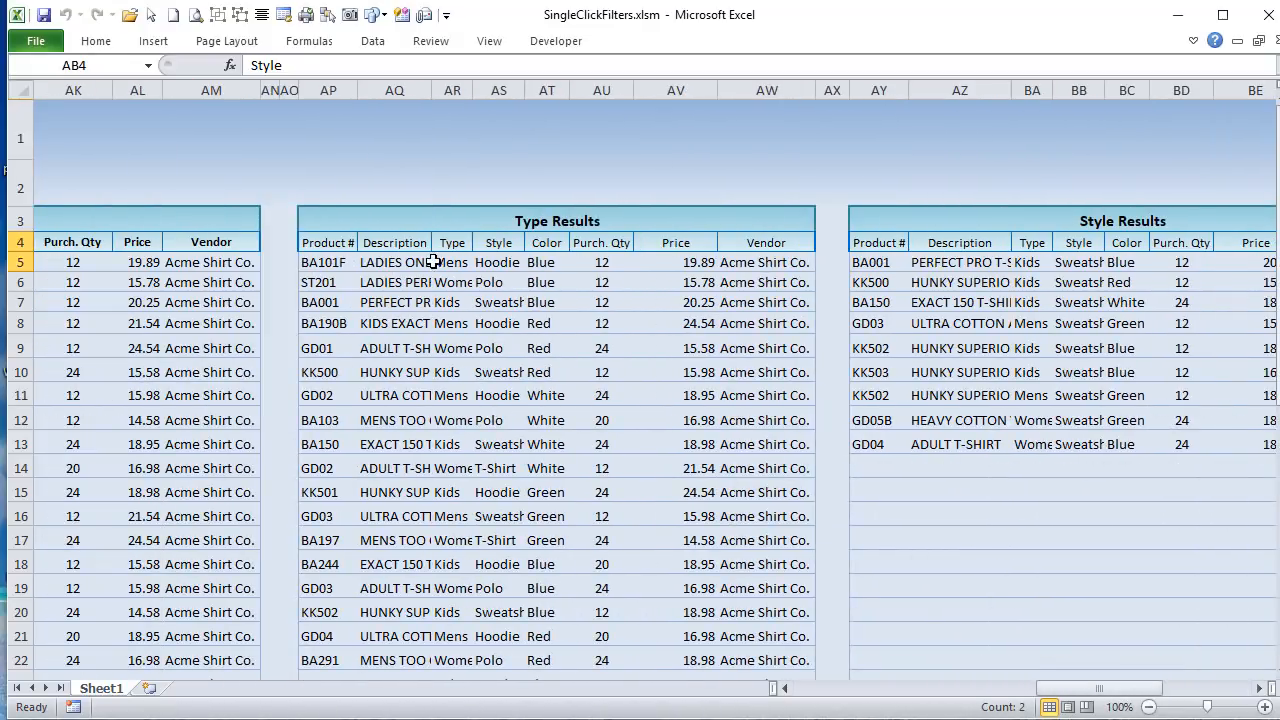
pyautogui.moveTo(338, 243); pyautogui.dragTo(731, 480)
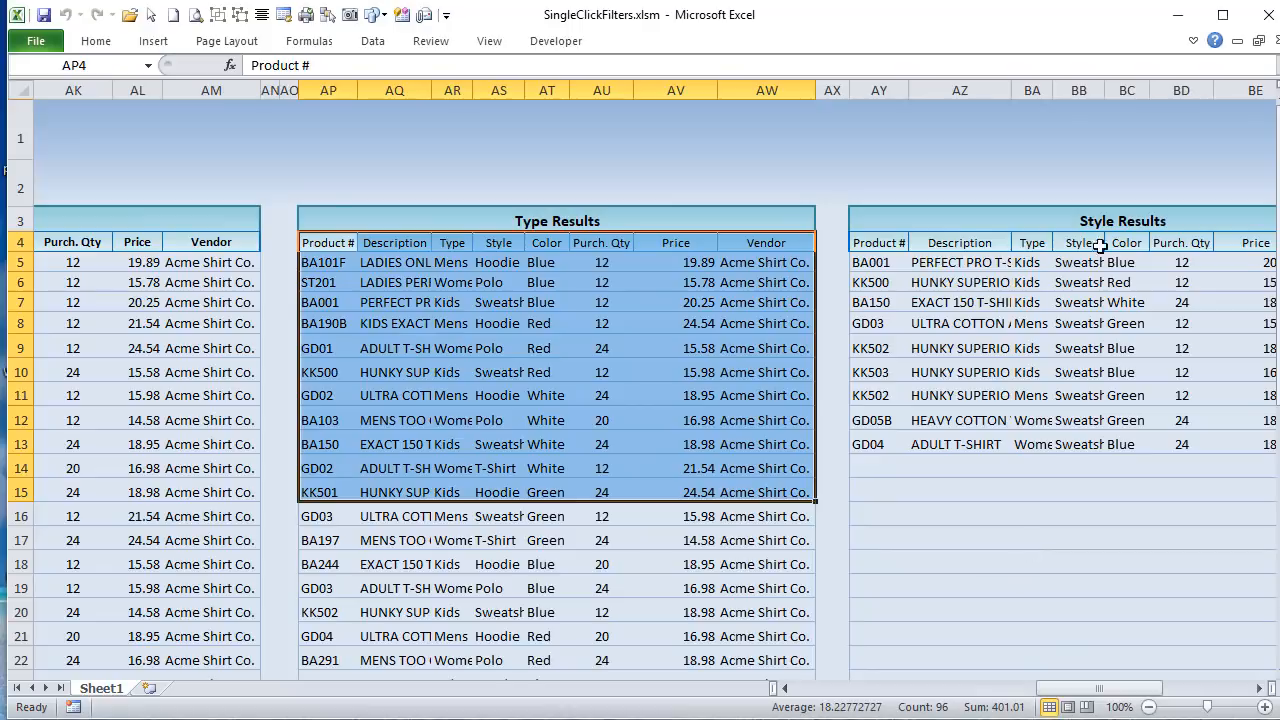
pyautogui.moveTo(1100, 690); pyautogui.dragTo(1117, 690)
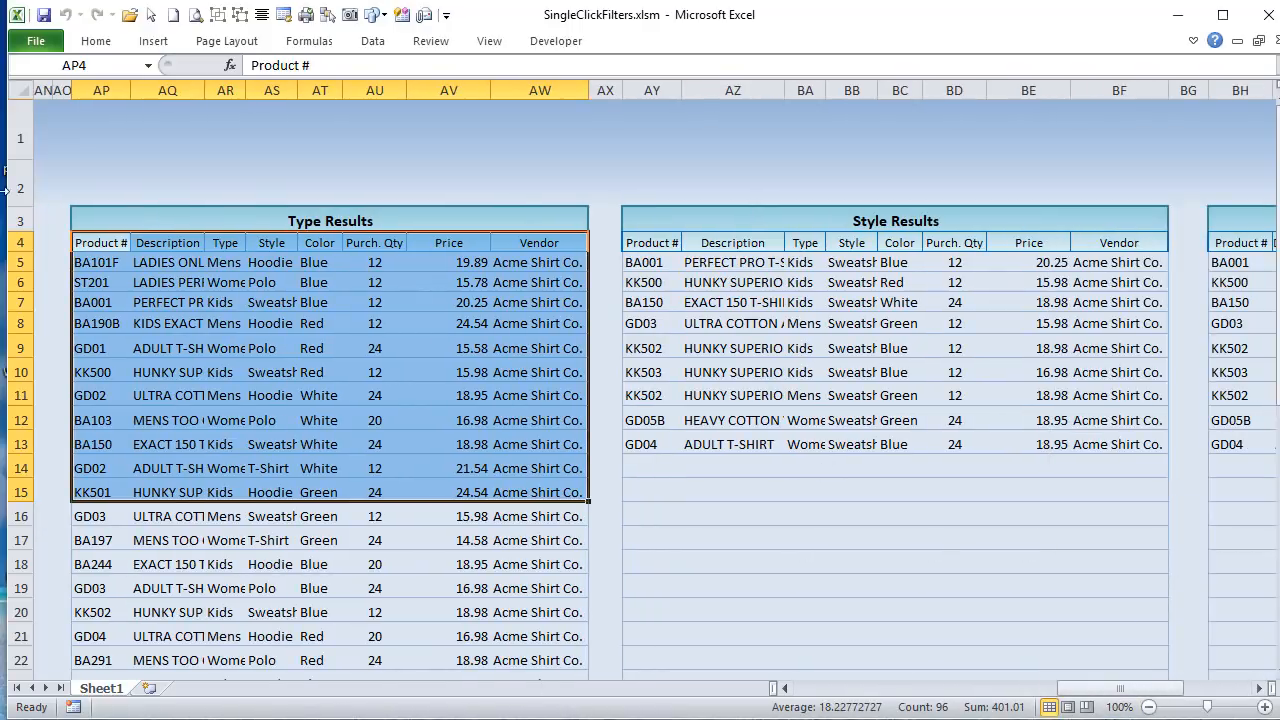
pyautogui.moveTo(100, 262); pyautogui.dragTo(565, 575)
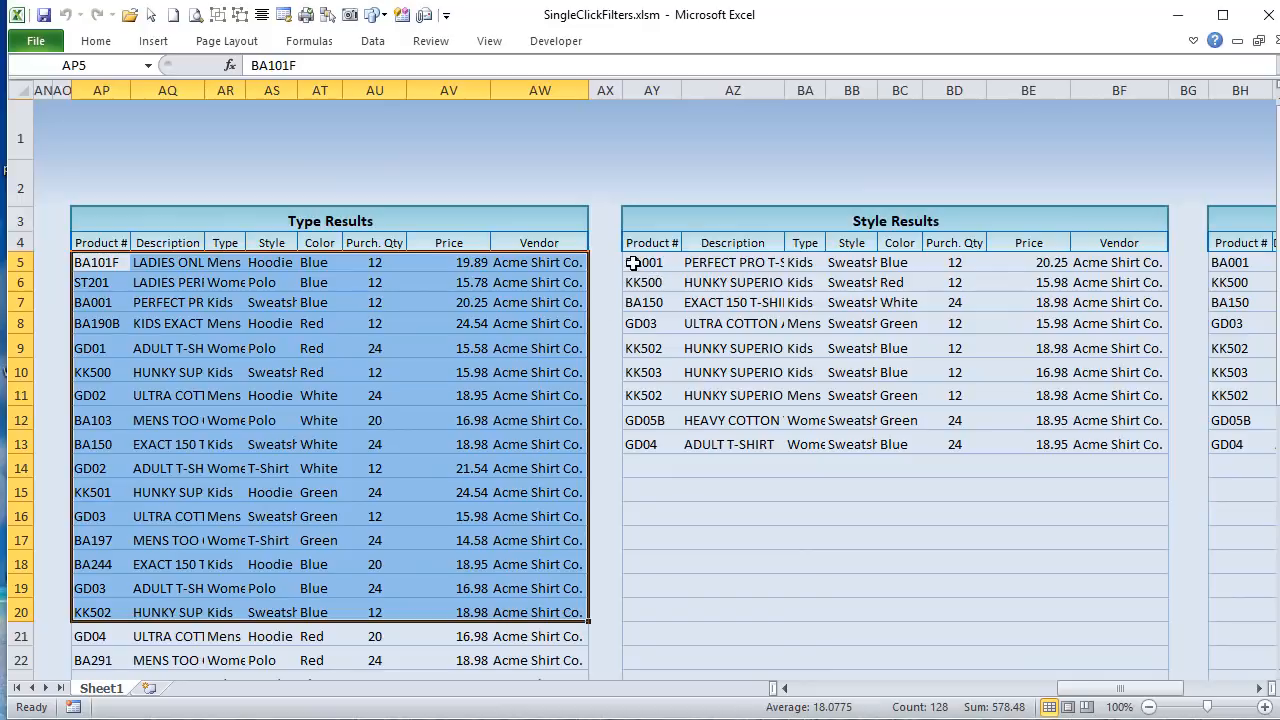
pyautogui.moveTo(633, 262); pyautogui.dragTo(1190, 444)
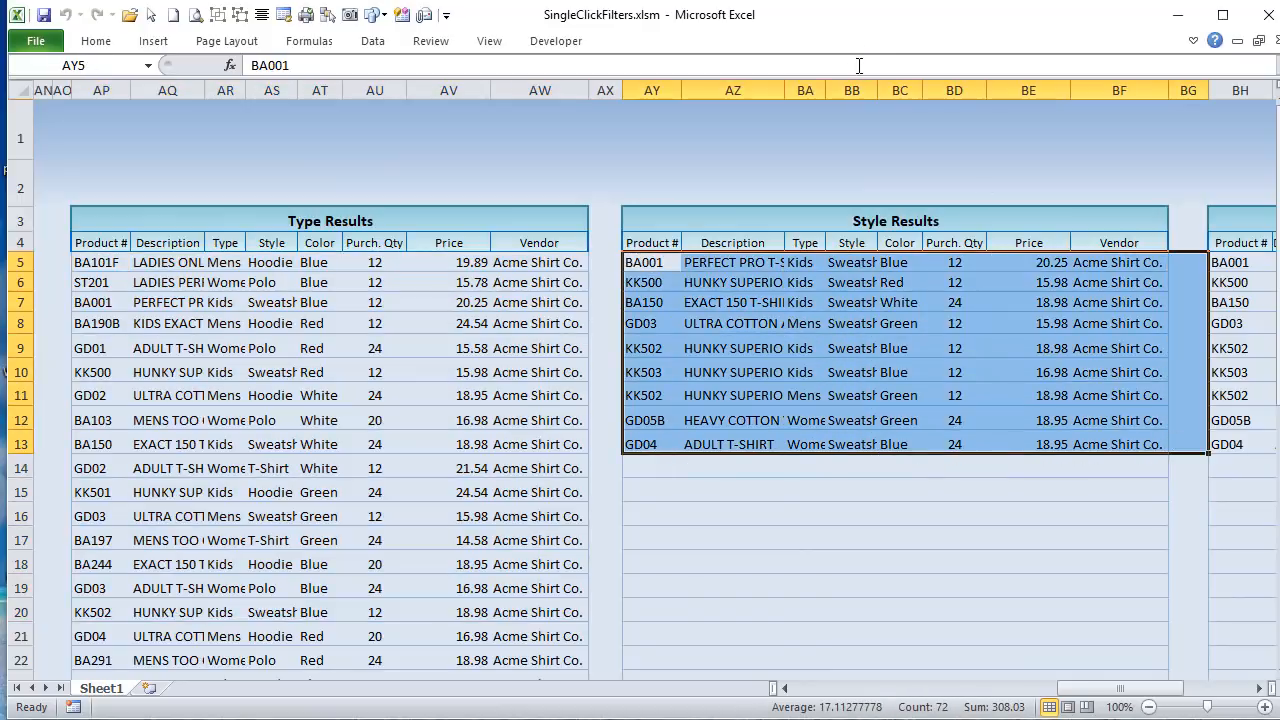
# Step: Fit the Style Results table's Style column to its contents and compare its Sweatshirt rows with the Color Results table
pyautogui.doubleClick(876, 90)
pyautogui.moveTo(871, 258); pyautogui.dragTo(881, 448)
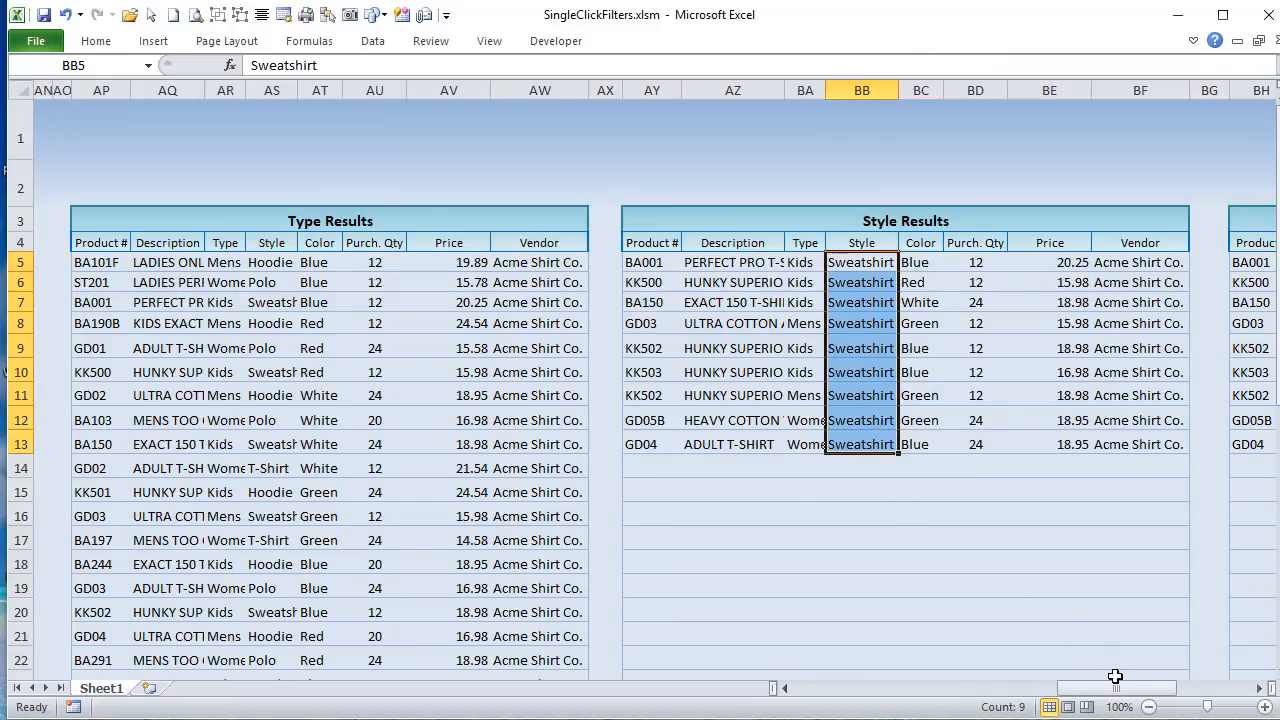
pyautogui.moveTo(1118, 688); pyautogui.dragTo(1200, 694)
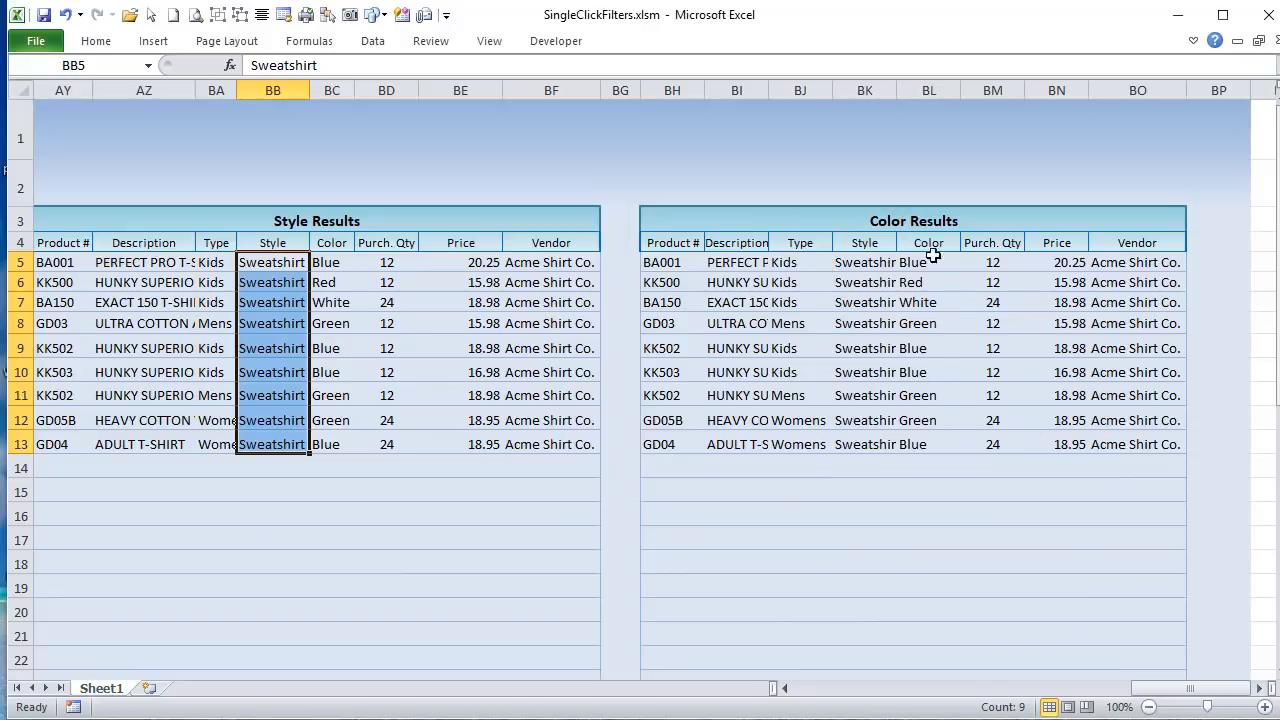
pyautogui.click(920, 323)
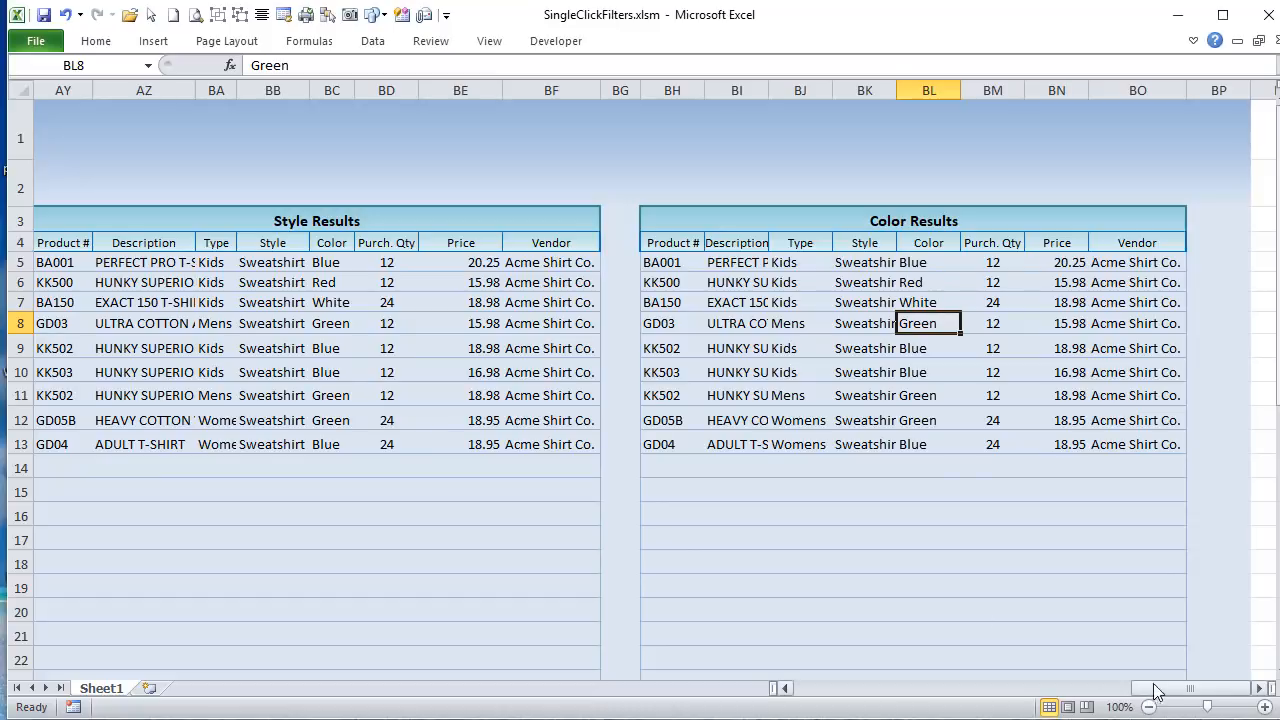
# Step: Add Blue as a Color filter to the shirt inventory list
pyautogui.moveTo(1162, 688); pyautogui.dragTo(837, 688)
pyautogui.click(694, 258)
pyautogui.click(738, 262)
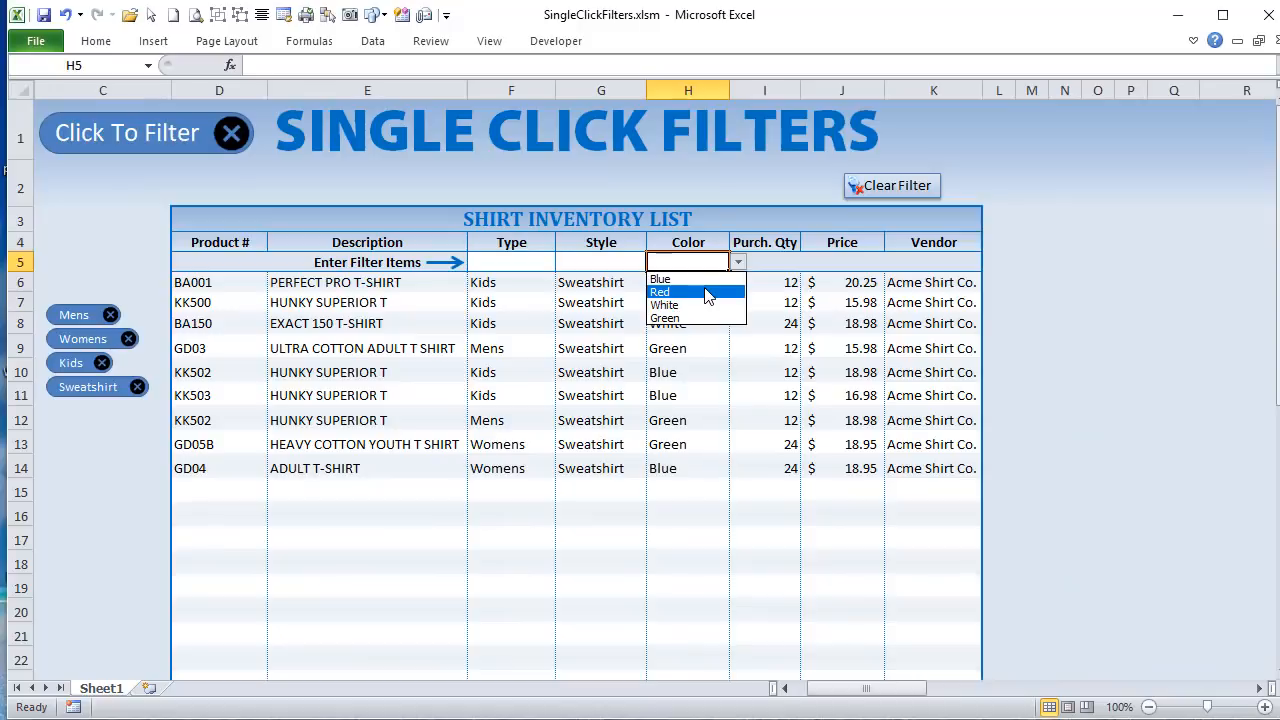
pyautogui.click(695, 279)
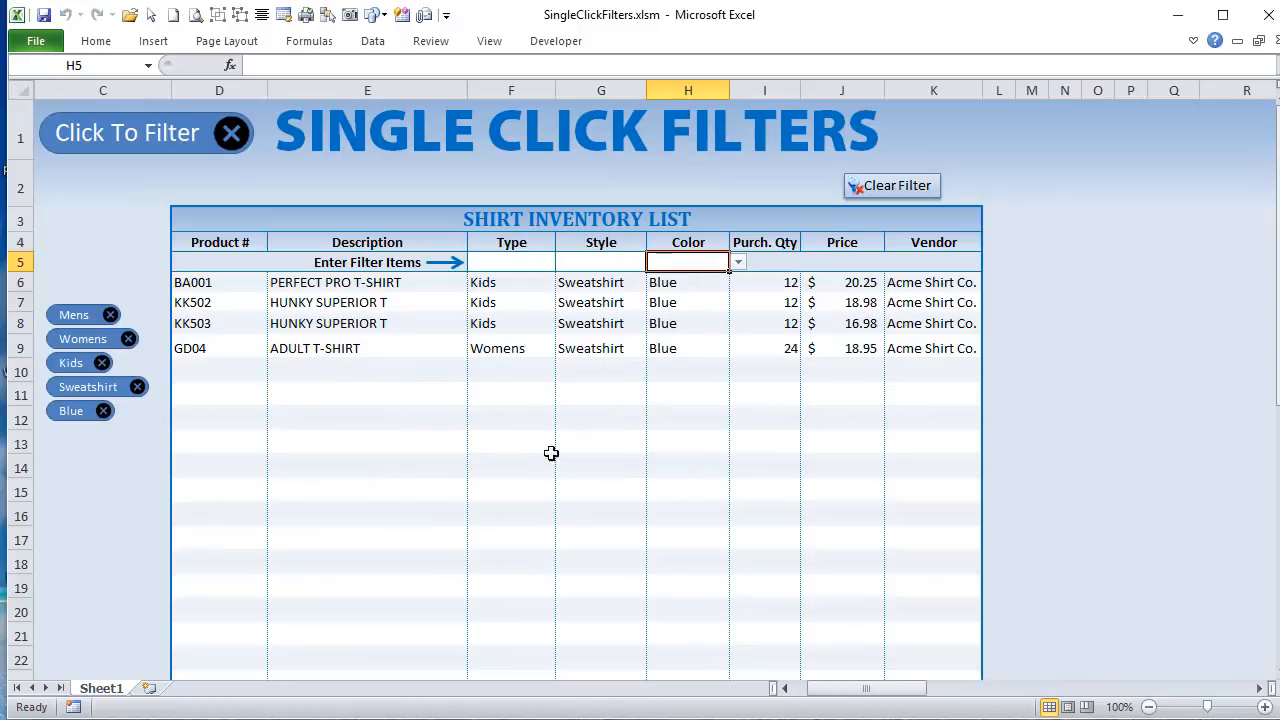
# Step: Compare the filled Style Results rows with the Blue rows extracted into the Color Results table
pyautogui.moveTo(869, 690); pyautogui.dragTo(1151, 680)
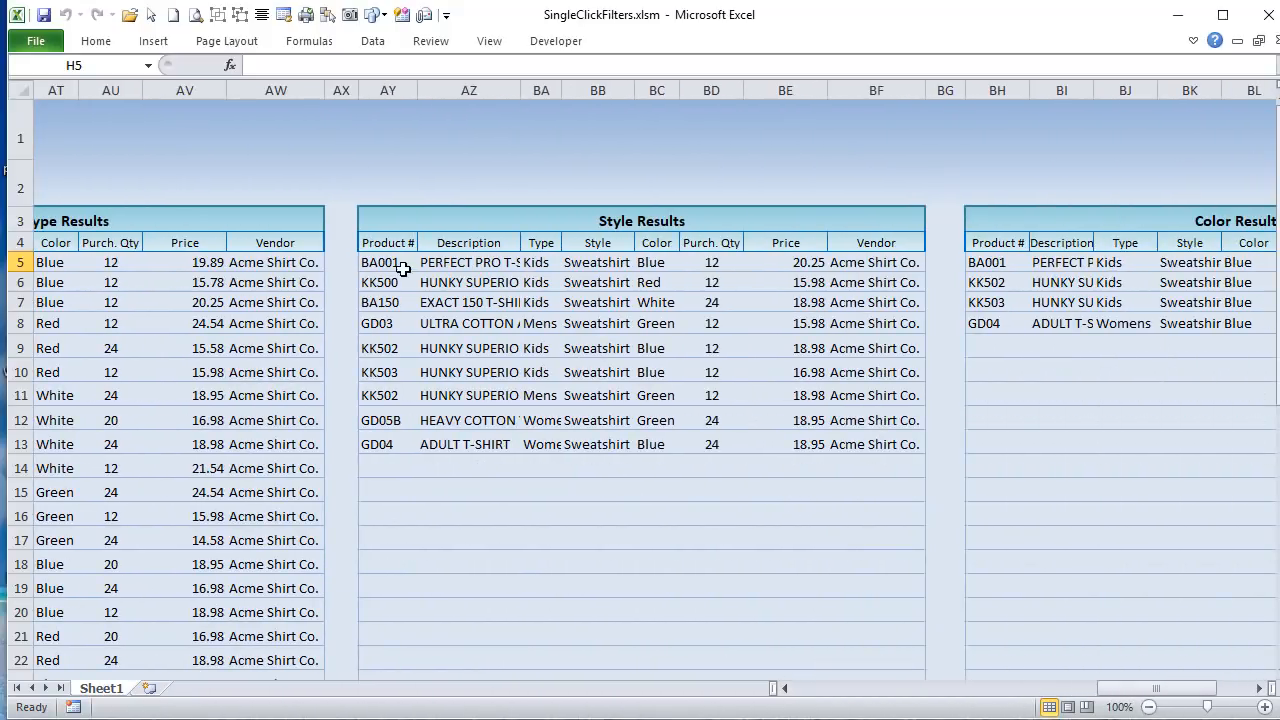
pyautogui.moveTo(372, 262); pyautogui.dragTo(876, 436)
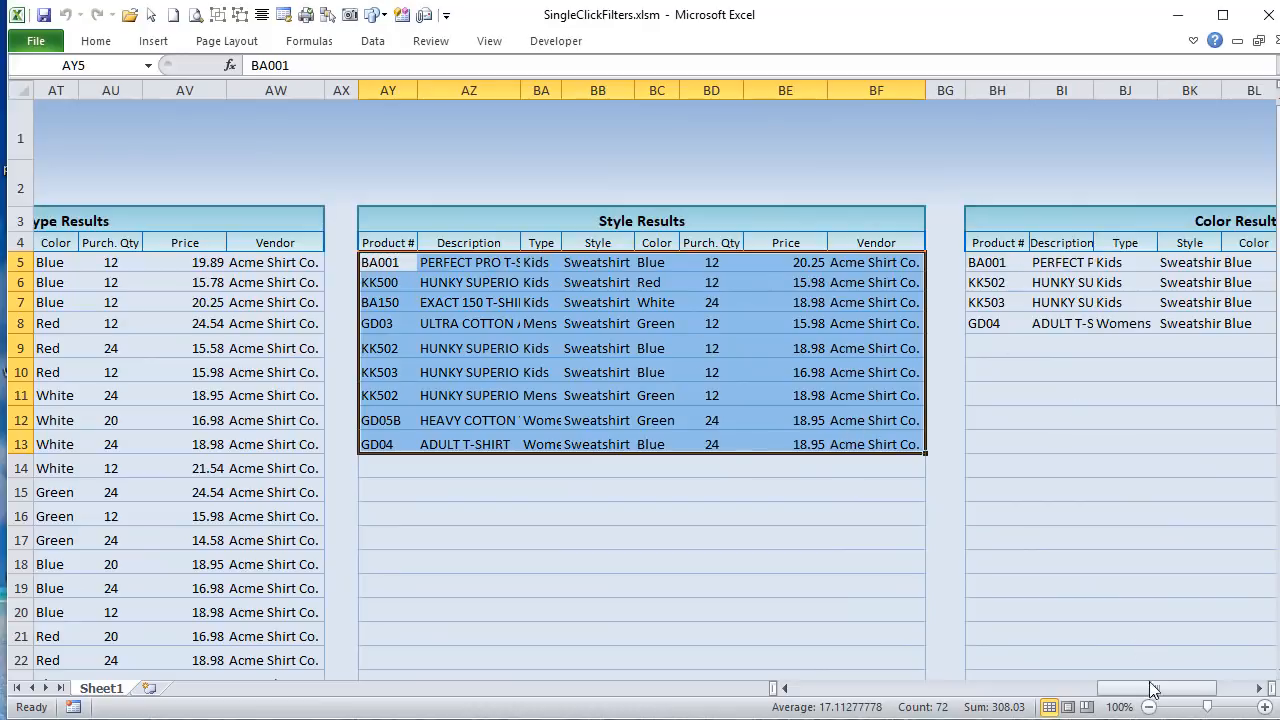
pyautogui.moveTo(1152, 688); pyautogui.dragTo(1190, 688)
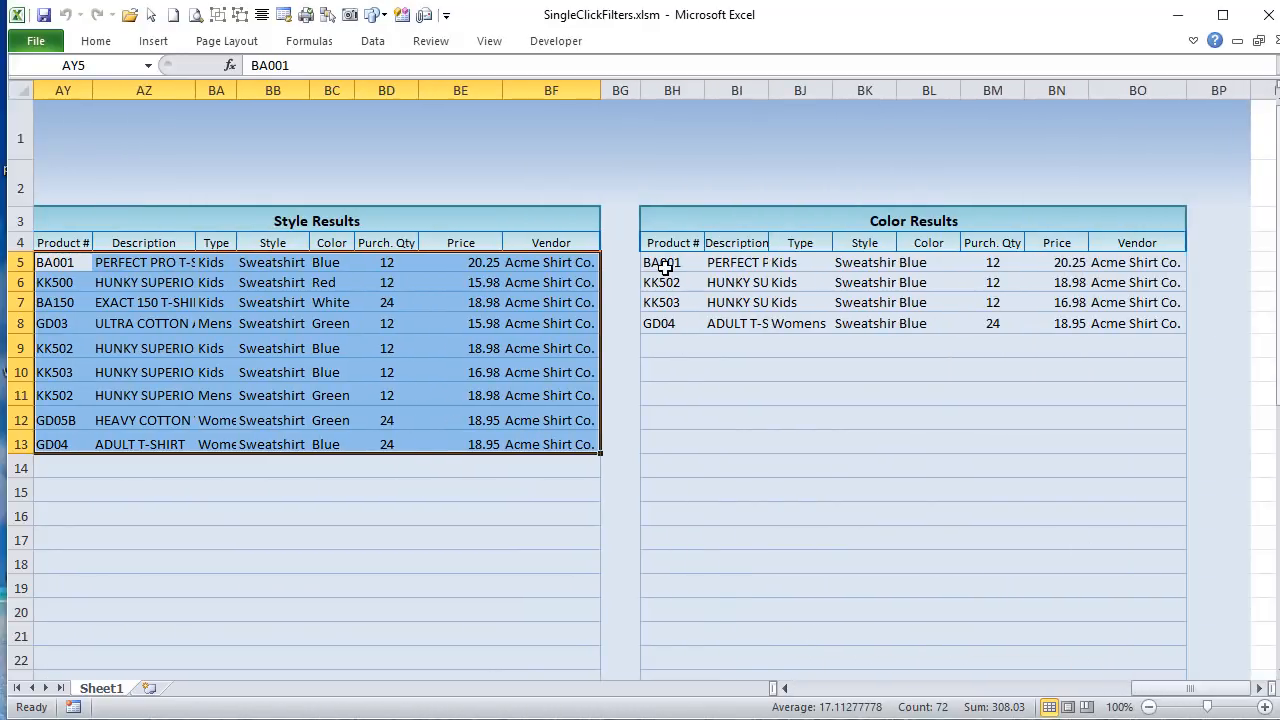
pyautogui.moveTo(664, 268); pyautogui.dragTo(1096, 345)
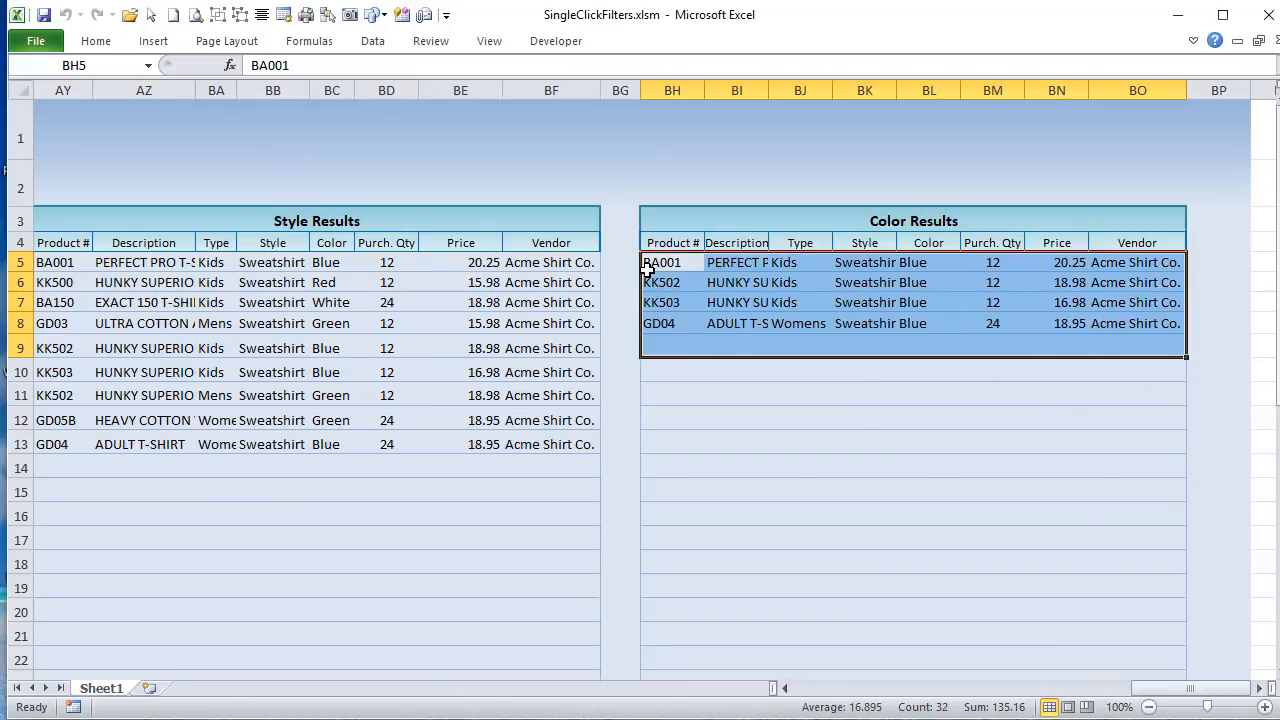
pyautogui.moveTo(647, 268); pyautogui.dragTo(1130, 320)
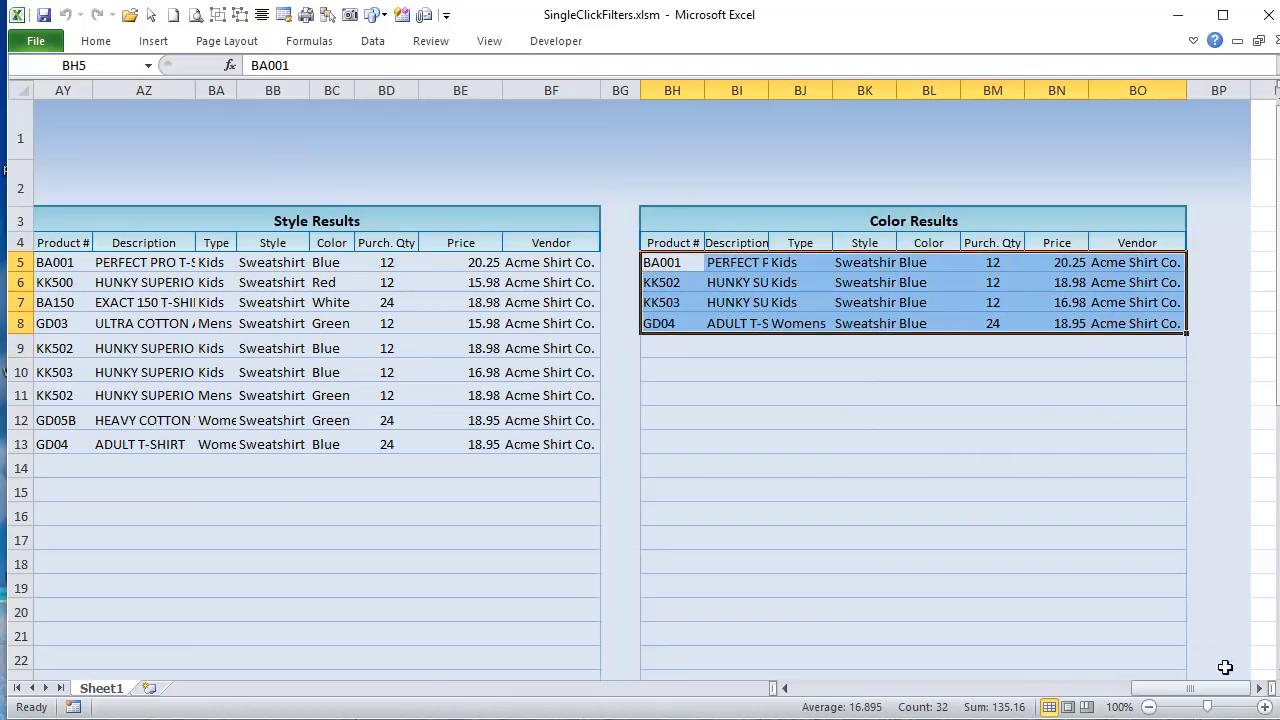
# Step: Review the filtered rows in the shirt inventory list together with its Type, Style and Color headings
pyautogui.moveTo(1232, 690); pyautogui.dragTo(880, 690)
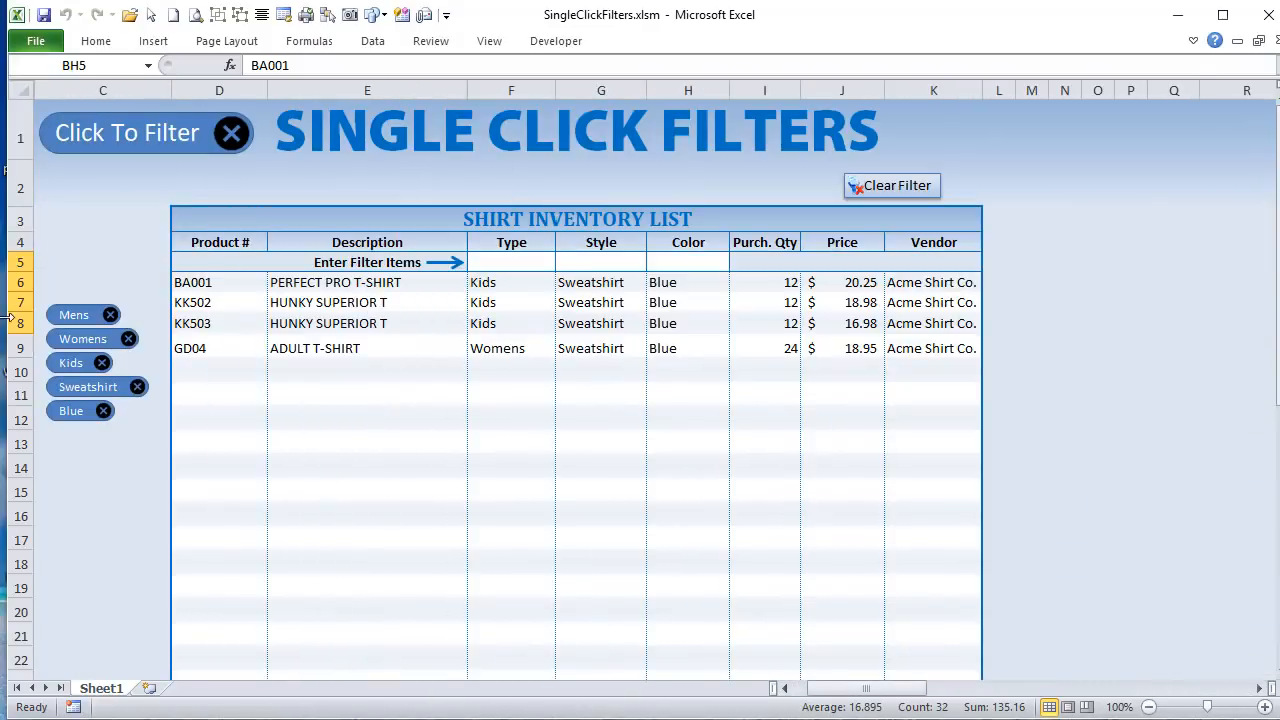
pyautogui.click(193, 264)
pyautogui.moveTo(190, 283); pyautogui.dragTo(929, 337)
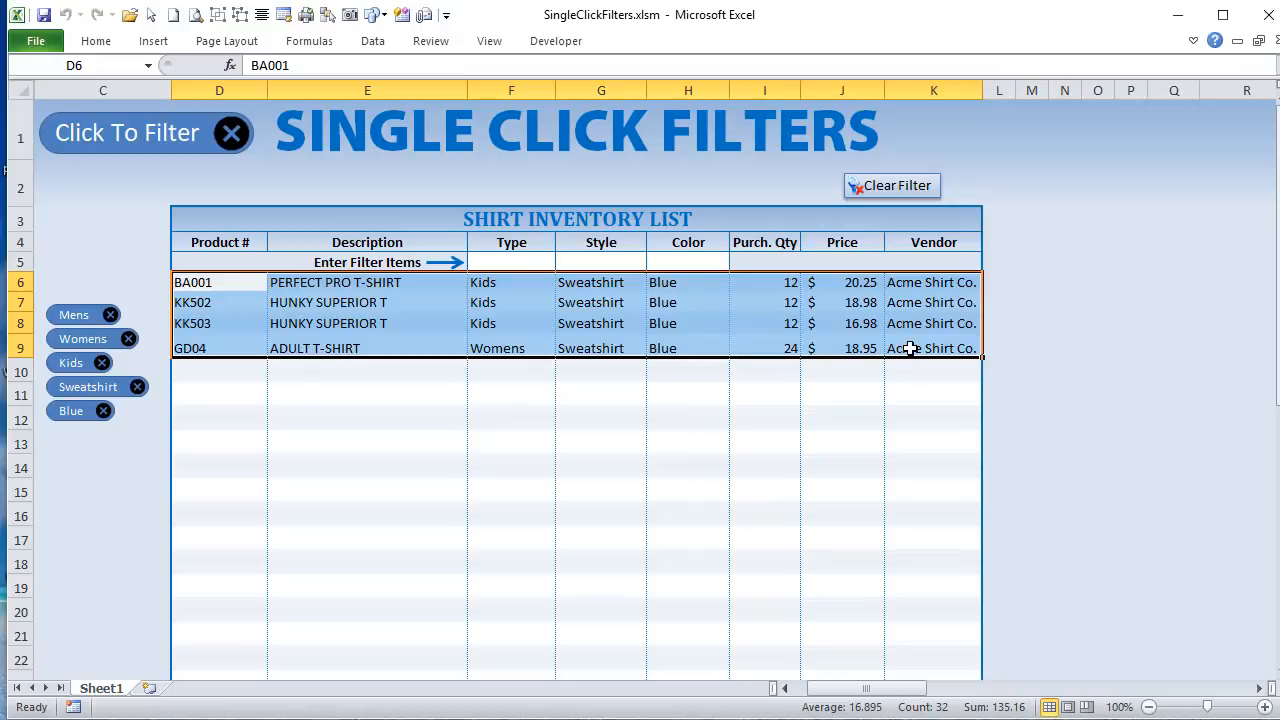
pyautogui.click(508, 246)
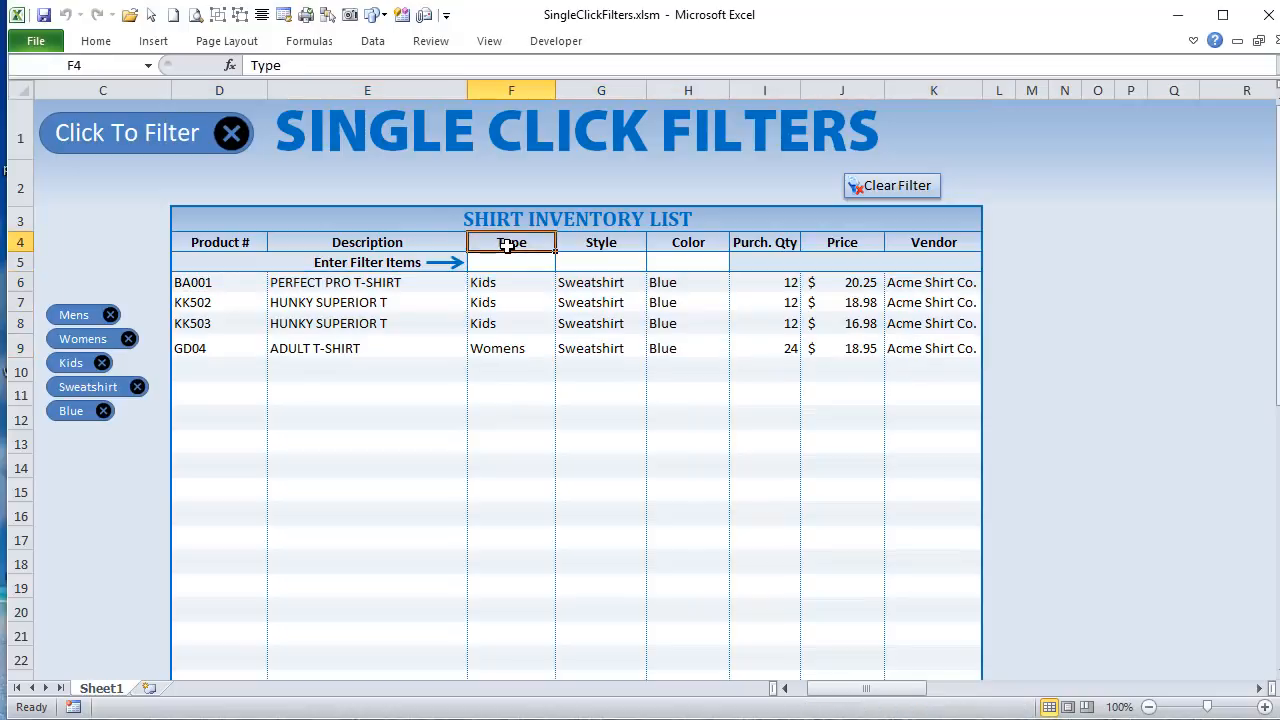
pyautogui.click(618, 246)
pyautogui.click(670, 242)
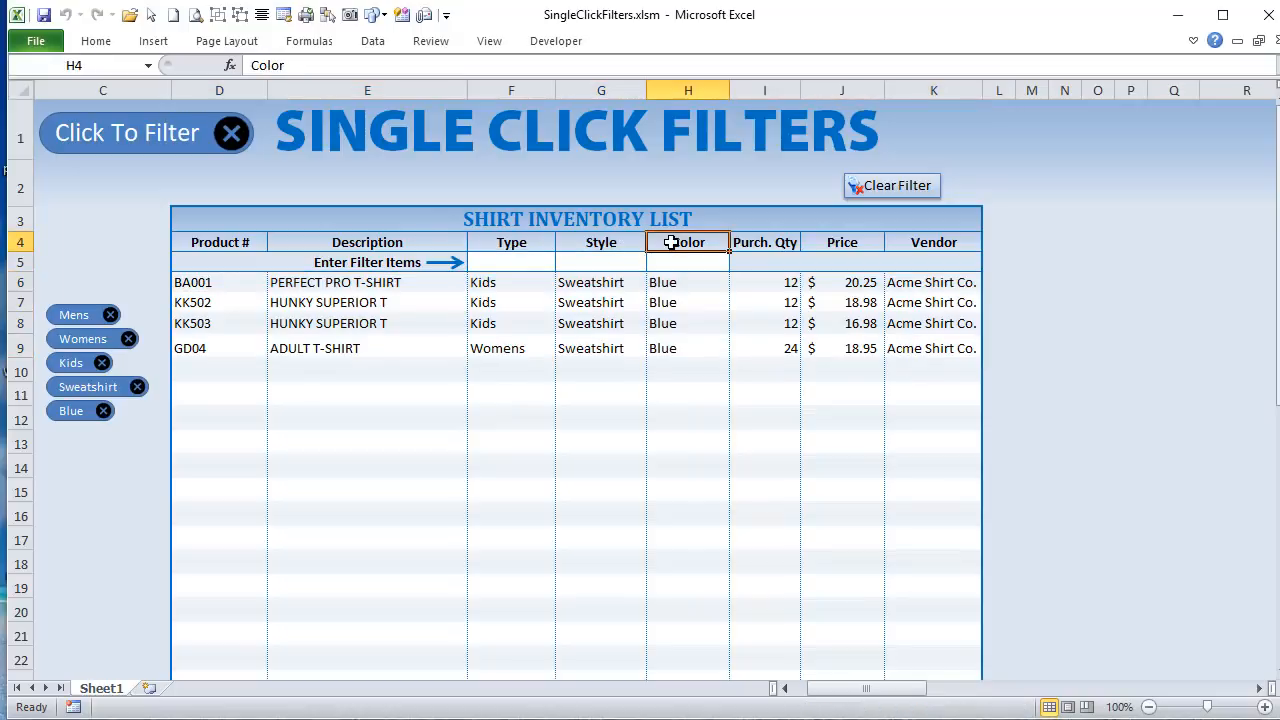
pyautogui.click(619, 261)
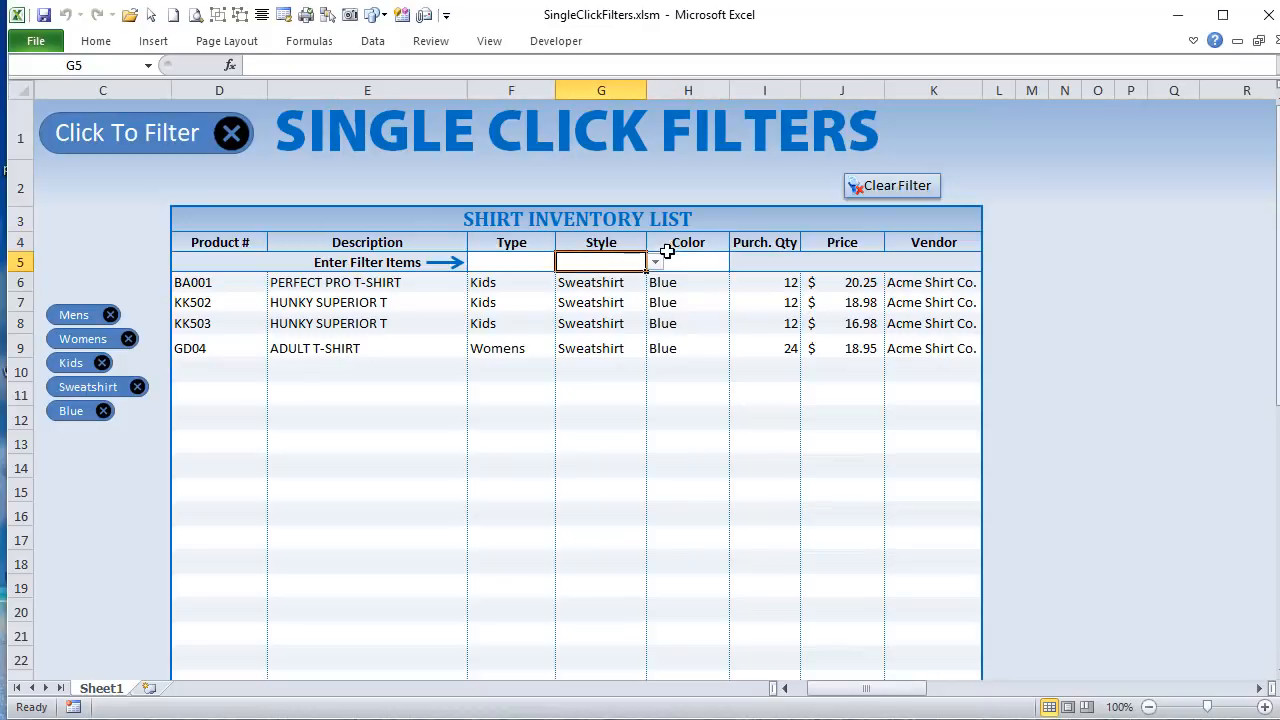
# Step: Remove the Blue, Sweatshirt and Kids filters from the shirt inventory list
pyautogui.click(103, 412)
pyautogui.click(137, 387)
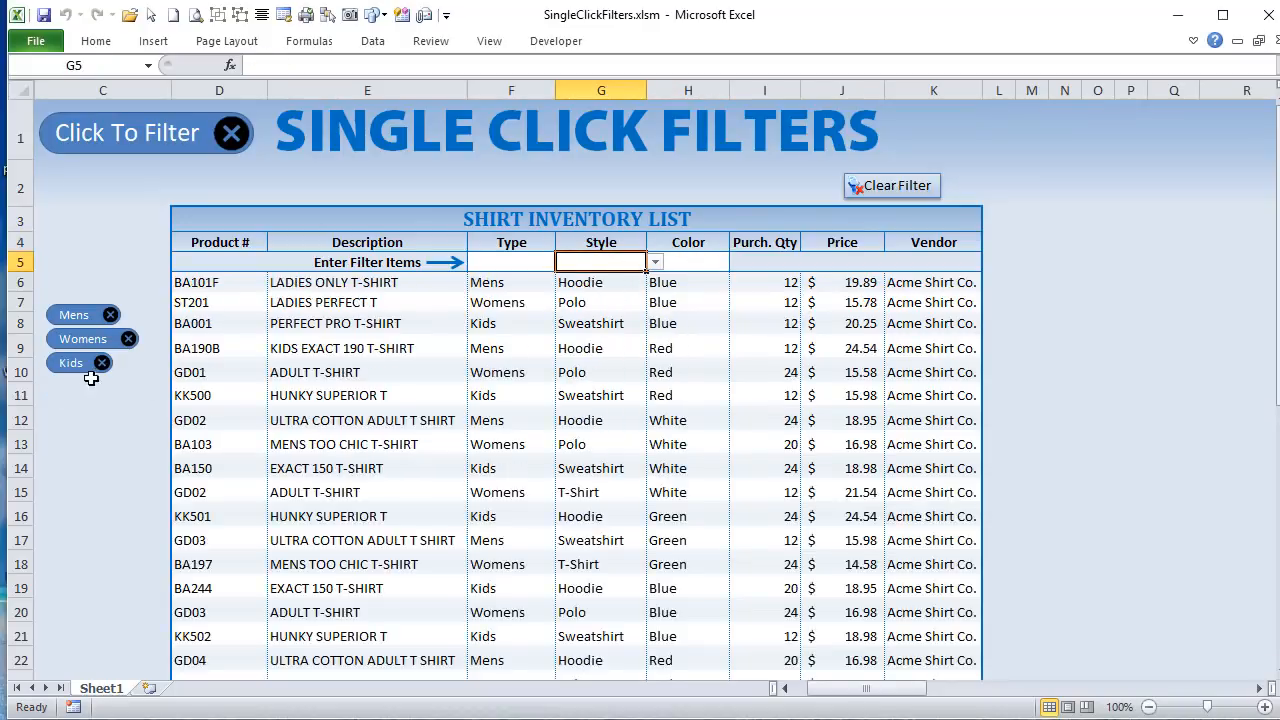
pyautogui.click(102, 363)
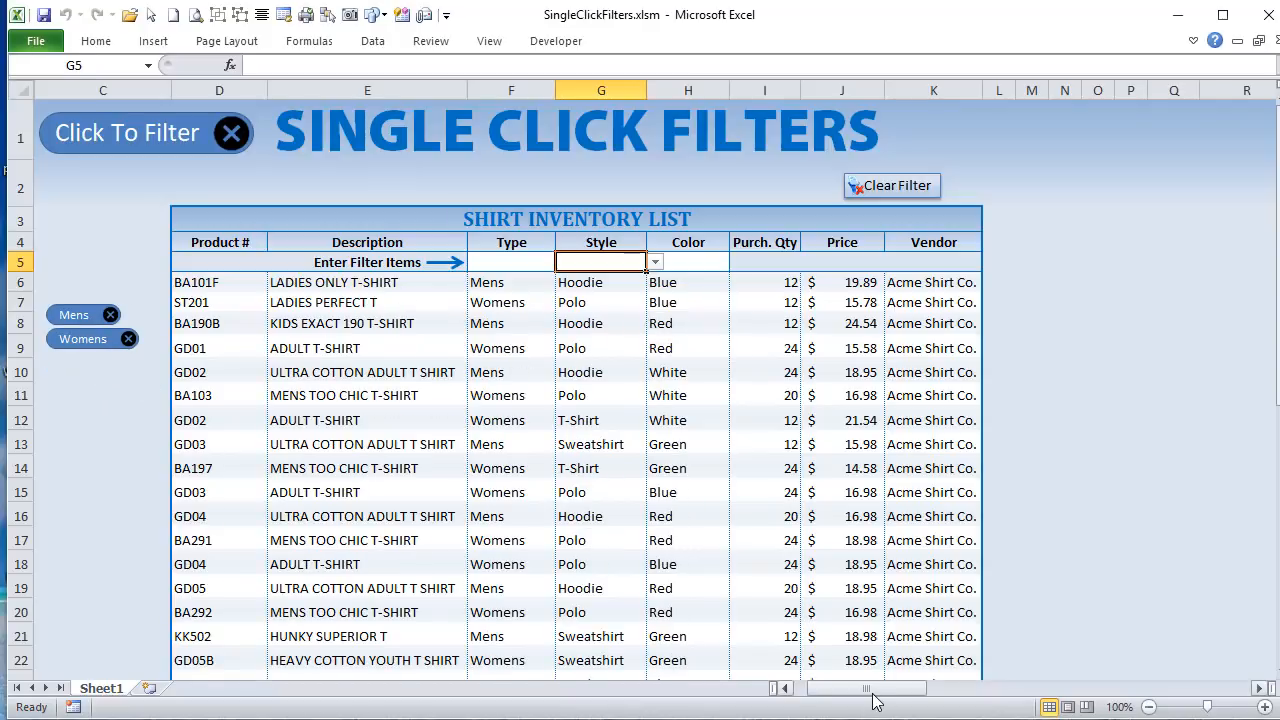
# Step: Compare the Type Results and Style Results tables with only the Mens and Womens filters applied
pyautogui.moveTo(872, 690); pyautogui.dragTo(1085, 686)
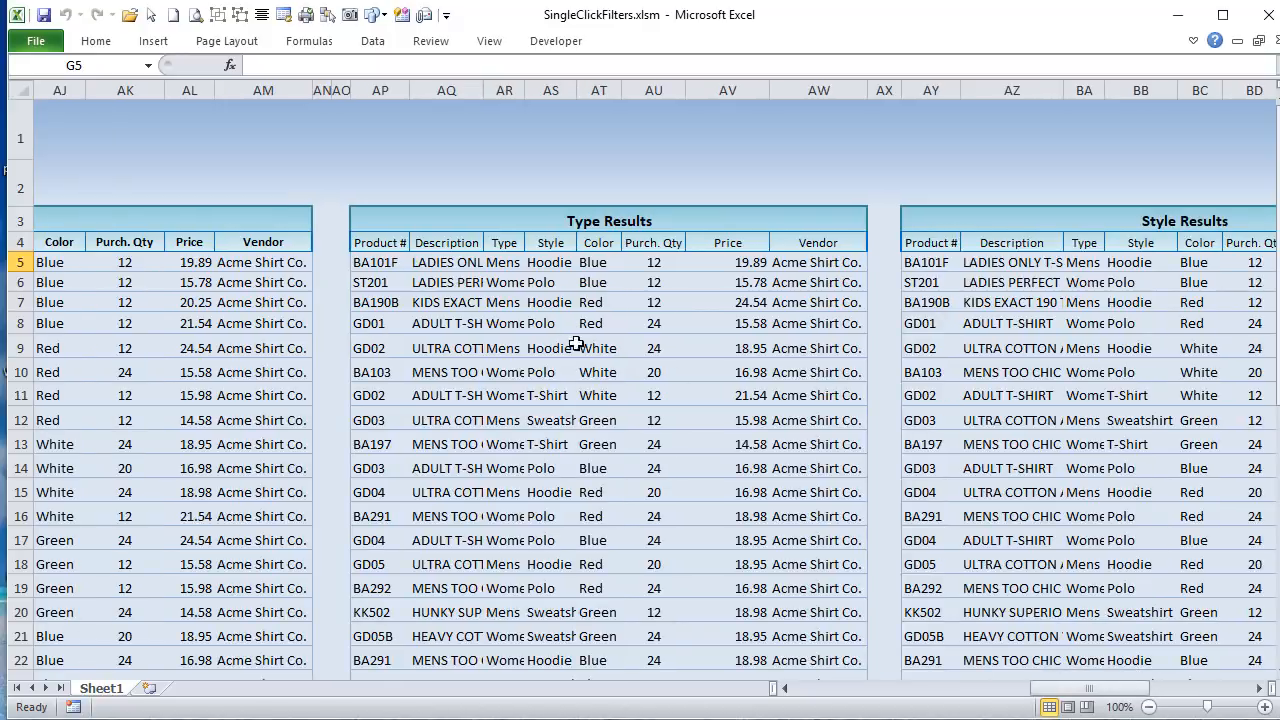
pyautogui.moveTo(360, 262); pyautogui.dragTo(620, 428)
pyautogui.moveTo(940, 264); pyautogui.dragTo(1025, 292)
pyautogui.scroll(-1, 972, 400)
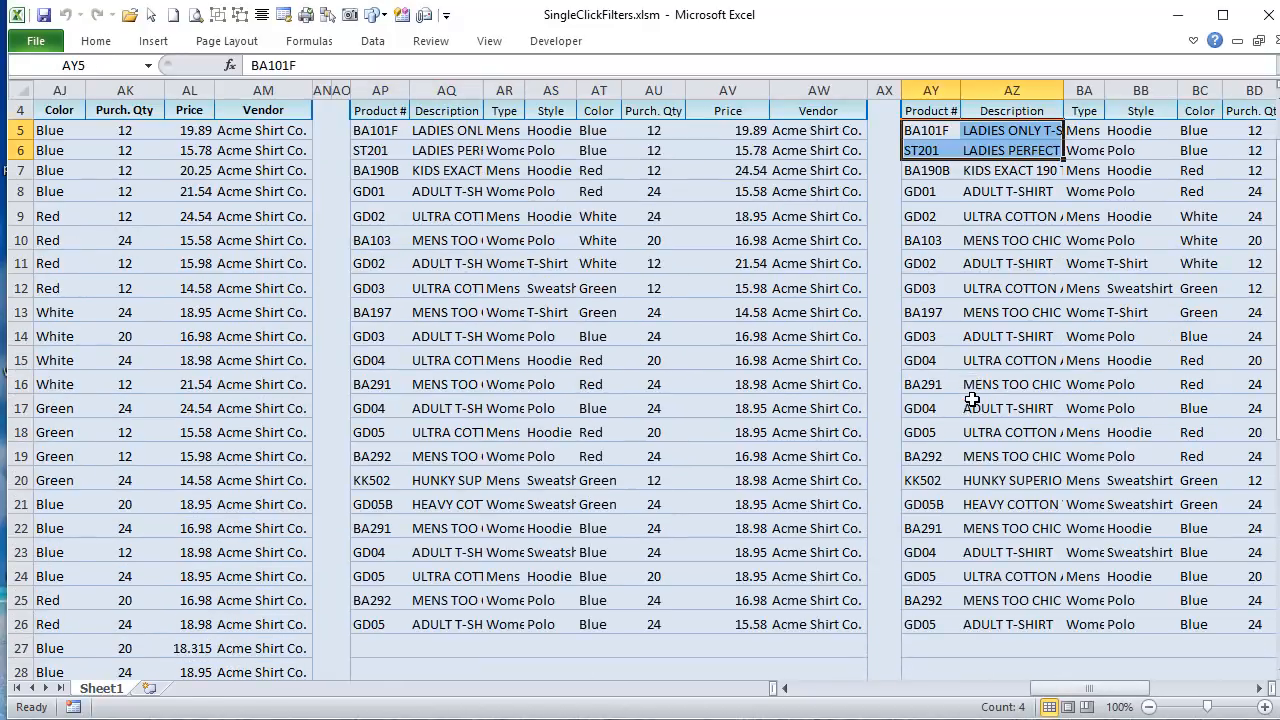
pyautogui.click(1149, 707)
pyautogui.scroll(1, 1085, 570)
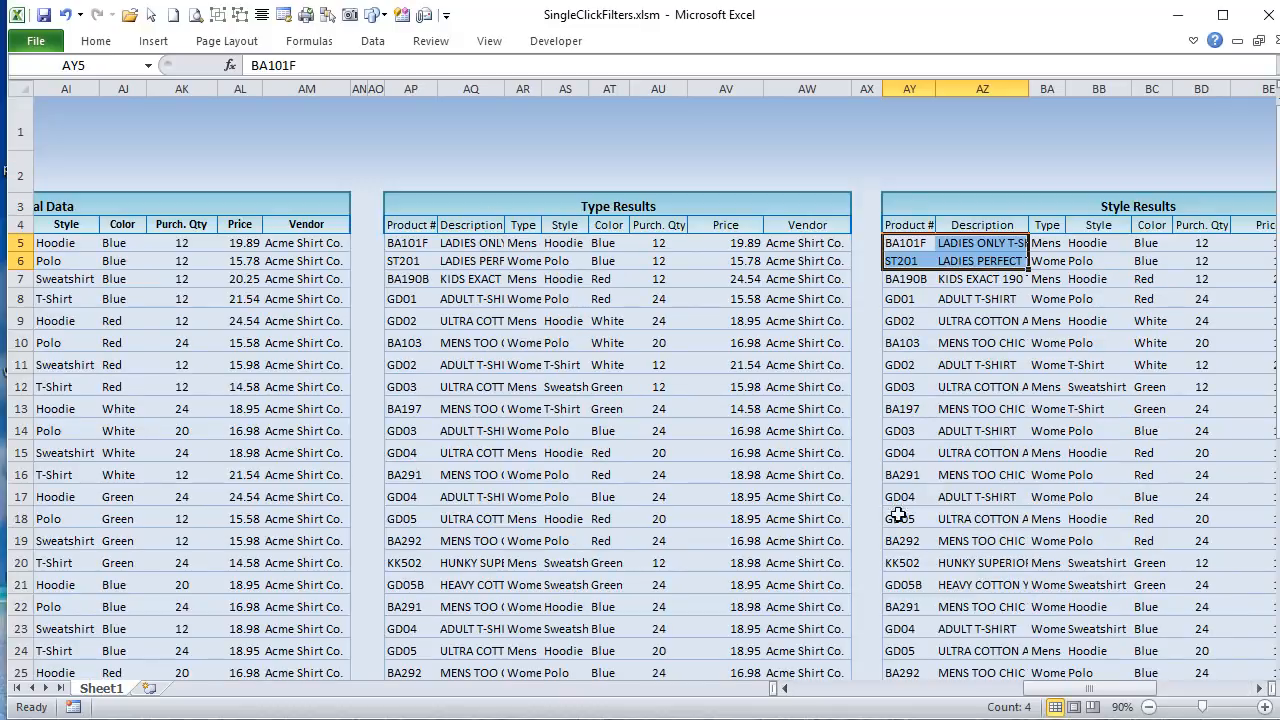
# Step: Compare the Style Results and Color Results tables from their headings through their last filled rows
pyautogui.click(1258, 688)
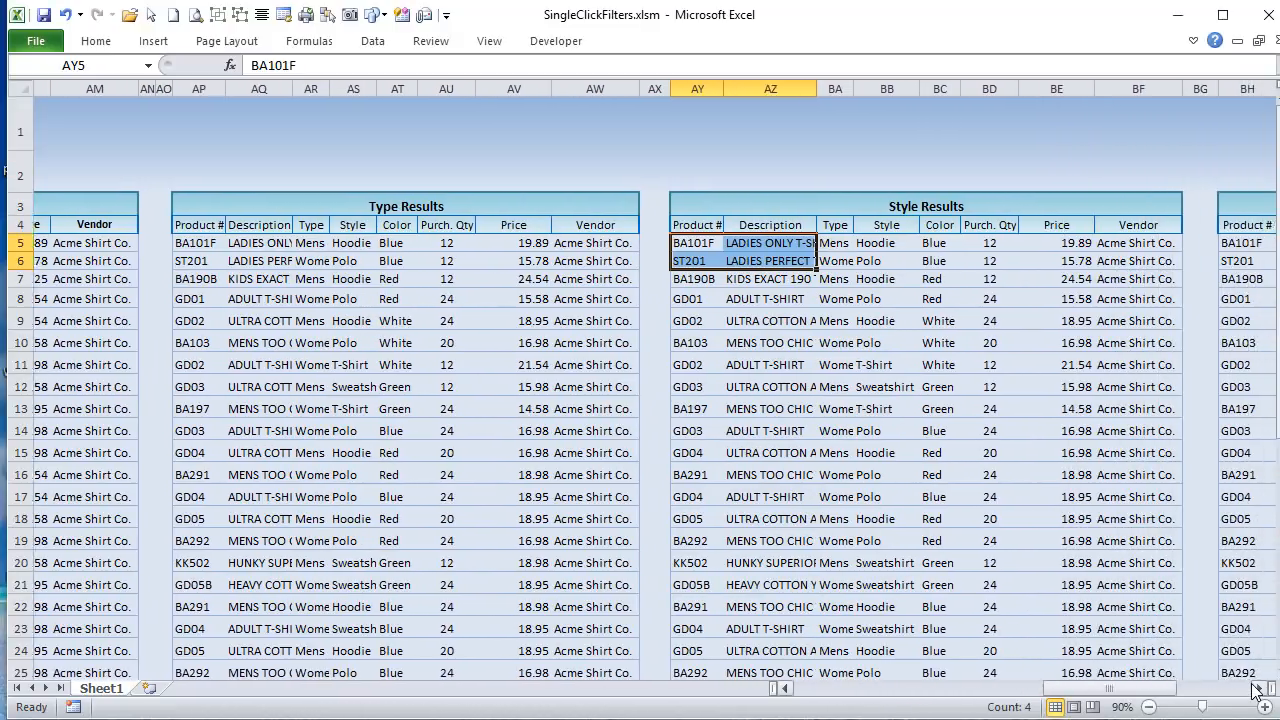
pyautogui.click(1257, 689)
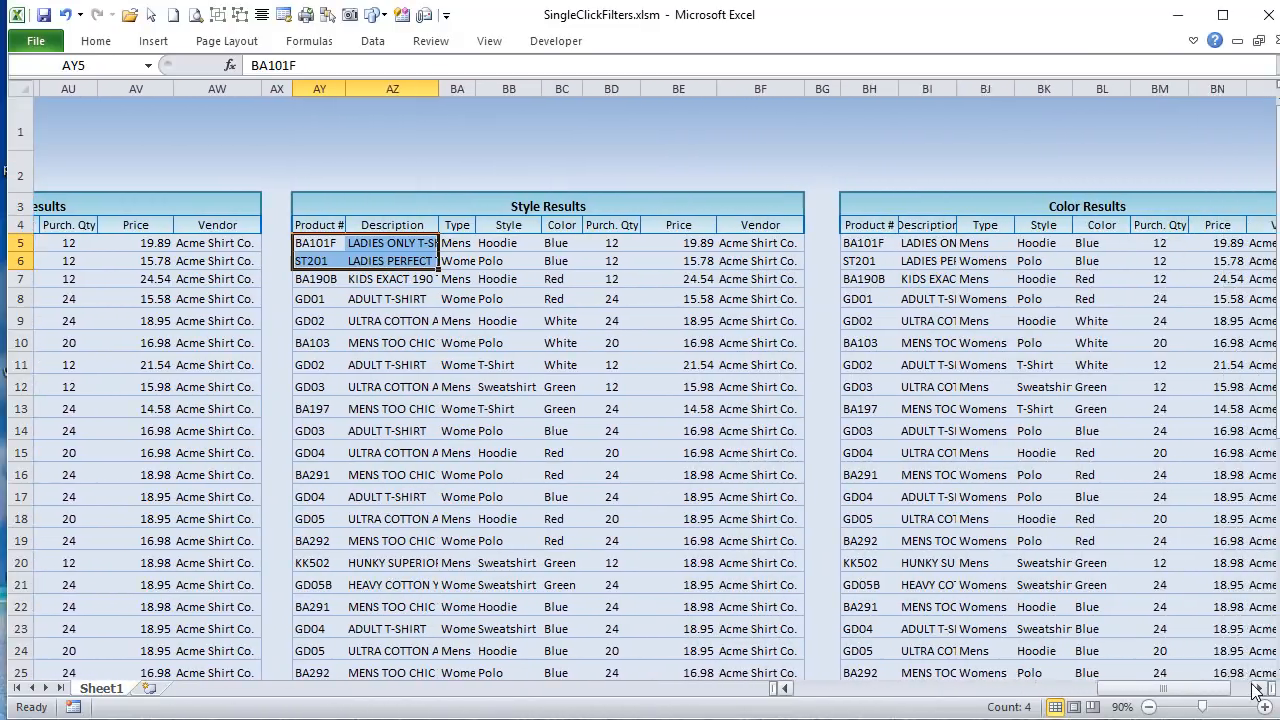
pyautogui.click(1257, 689)
pyautogui.scroll(-2, 410, 380)
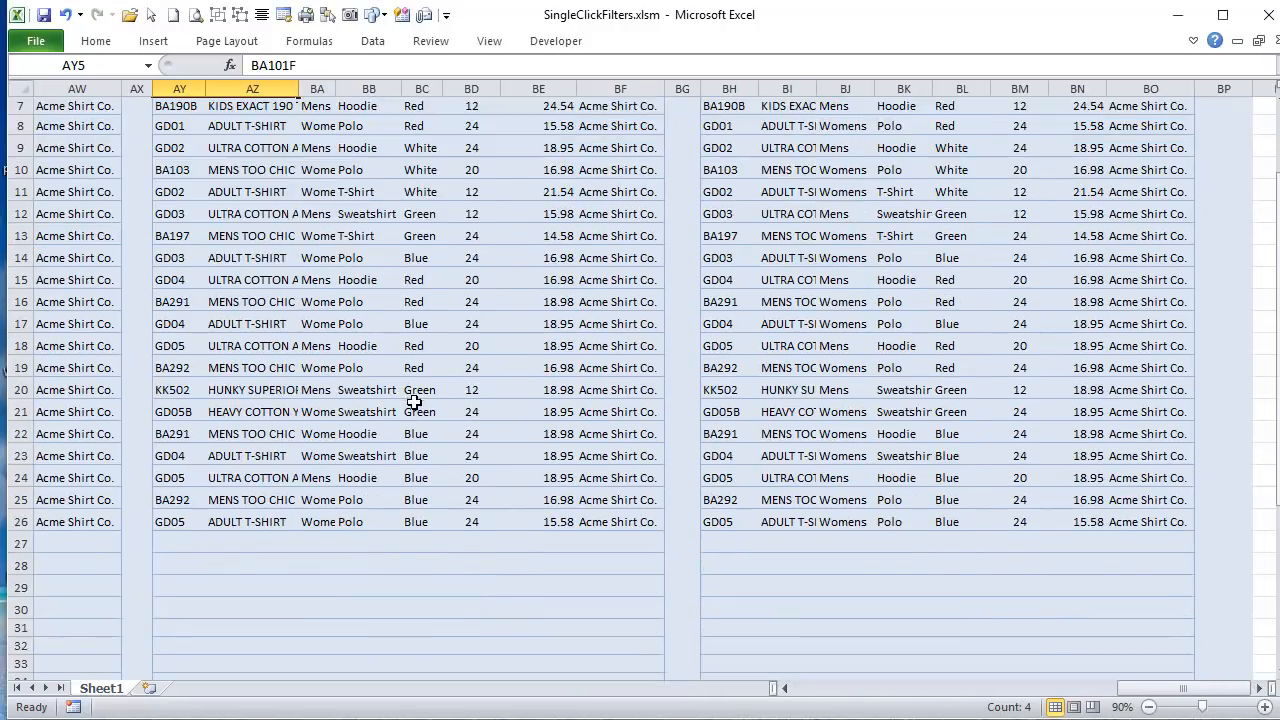
pyautogui.scroll(2, 413, 401)
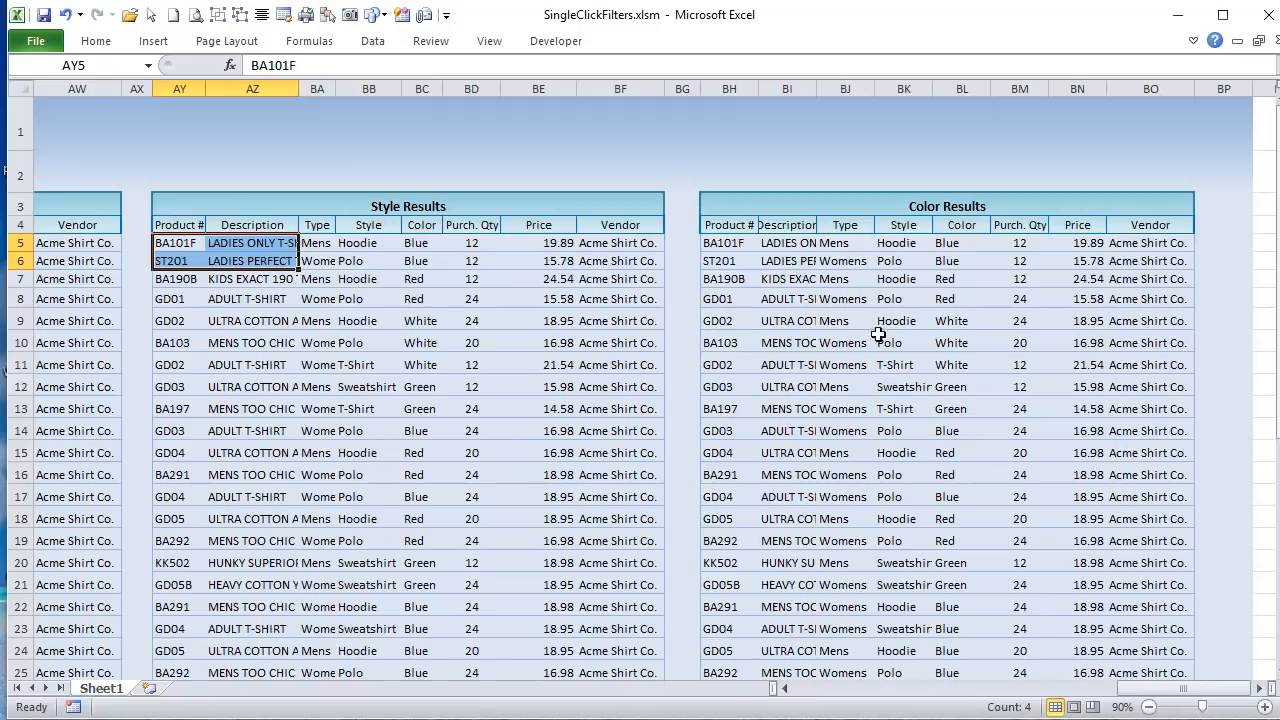
pyautogui.scroll(-2, 750, 265)
pyautogui.scroll(2, 742, 278)
# Step: Remove the Mens filter from the shirt inventory list, keeping the Womens filter
pyautogui.moveTo(1155, 688); pyautogui.dragTo(866, 692)
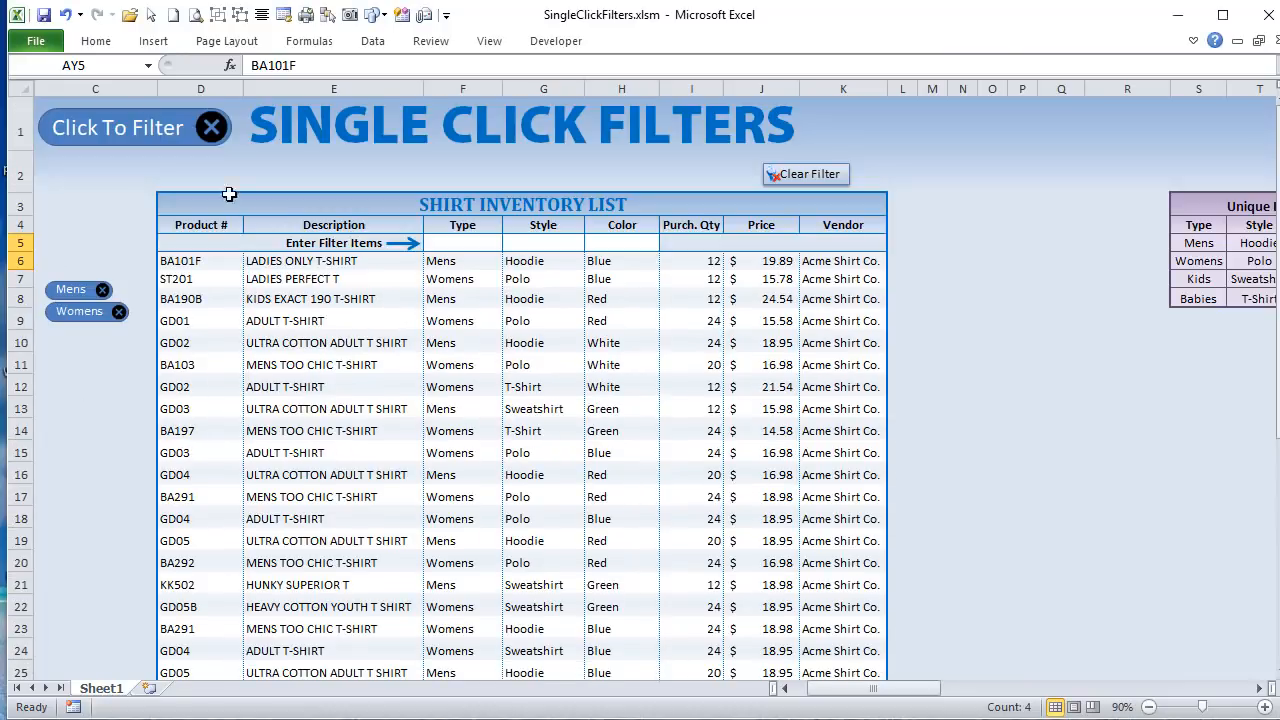
pyautogui.click(106, 294)
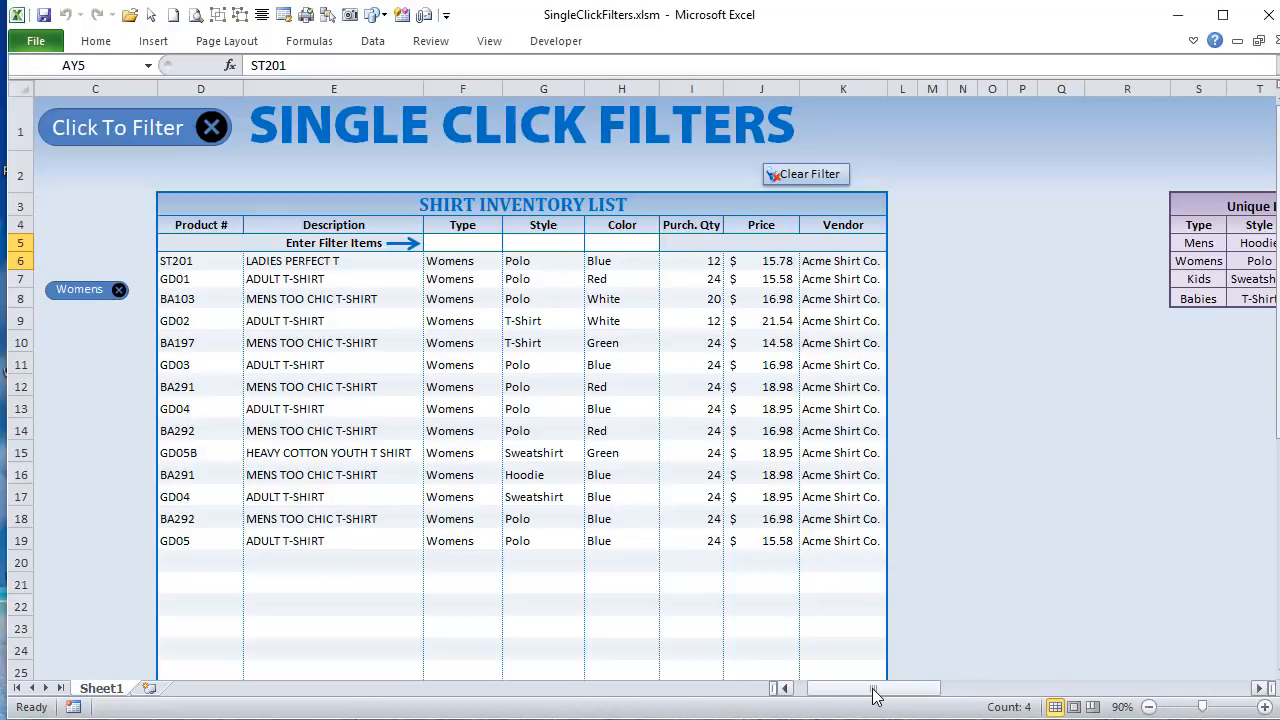
pyautogui.moveTo(872, 696)
pyautogui.mouseDown()
pyautogui.moveTo(885, 697)
pyautogui.moveTo(873, 696)
pyautogui.mouseUp()
pyautogui.moveTo(833, 694)
pyautogui.mouseDown()
pyautogui.moveTo(1090, 697)
pyautogui.moveTo(1125, 712)
pyautogui.moveTo(828, 710)
pyautogui.mouseUp()
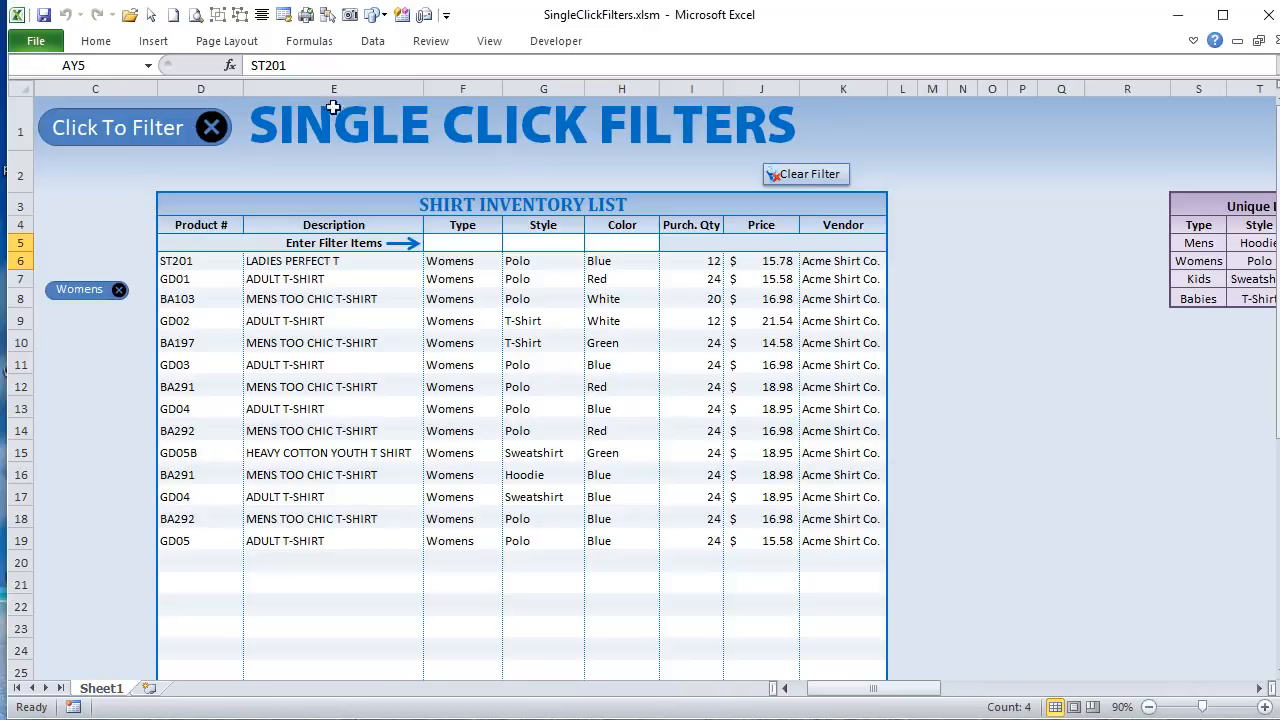
# Step: Check in the ribbon customization options that the Developer tab is enabled, leaving the options unchanged
pyautogui.click(556, 41)
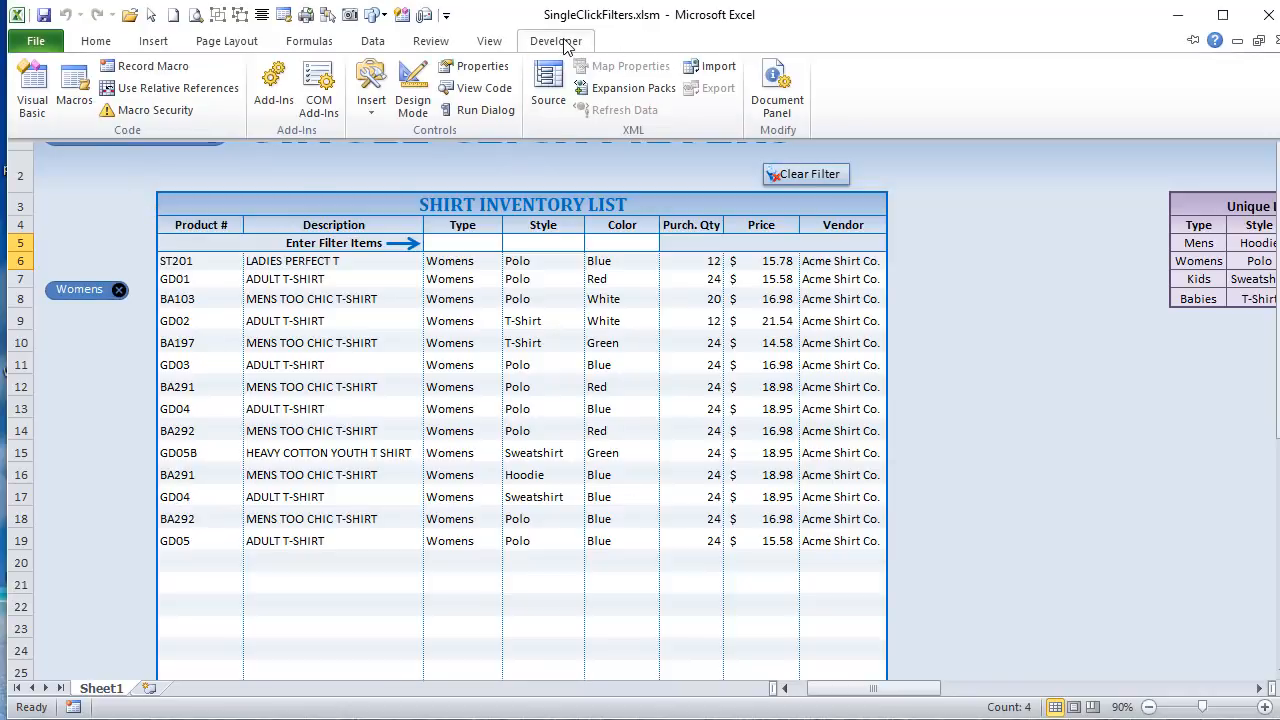
pyautogui.click(24, 44)
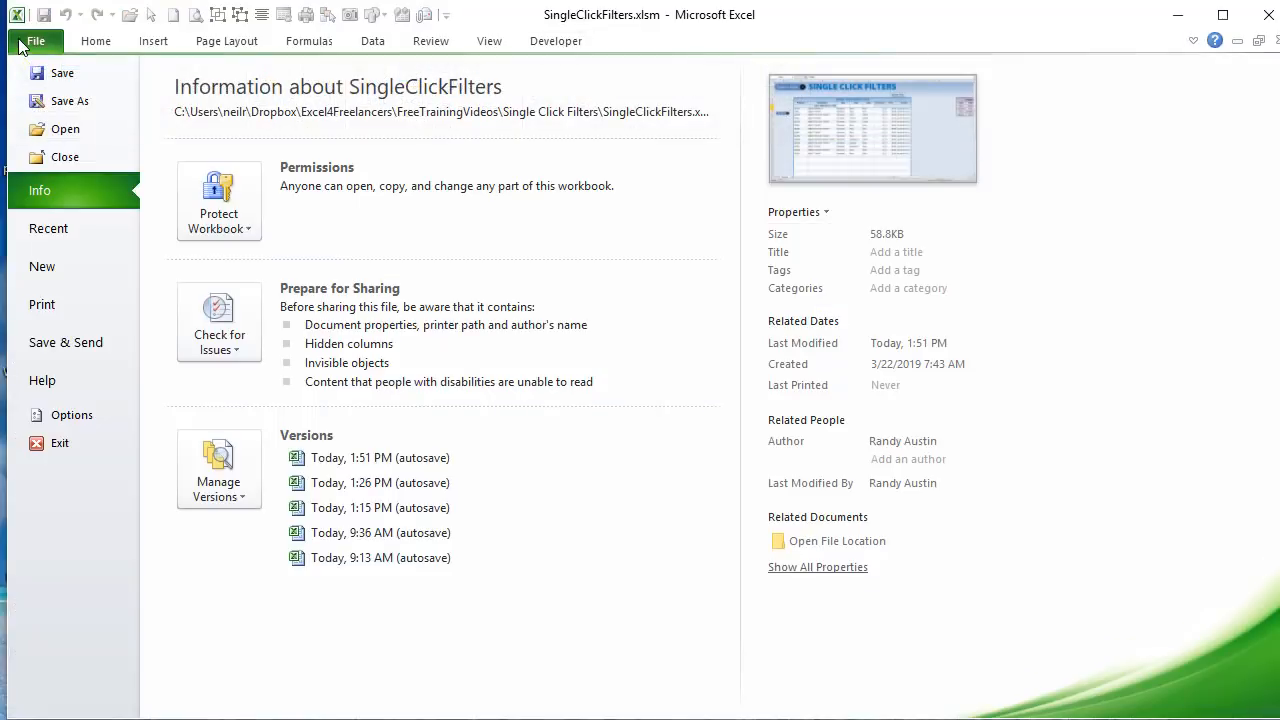
pyautogui.click(60, 414)
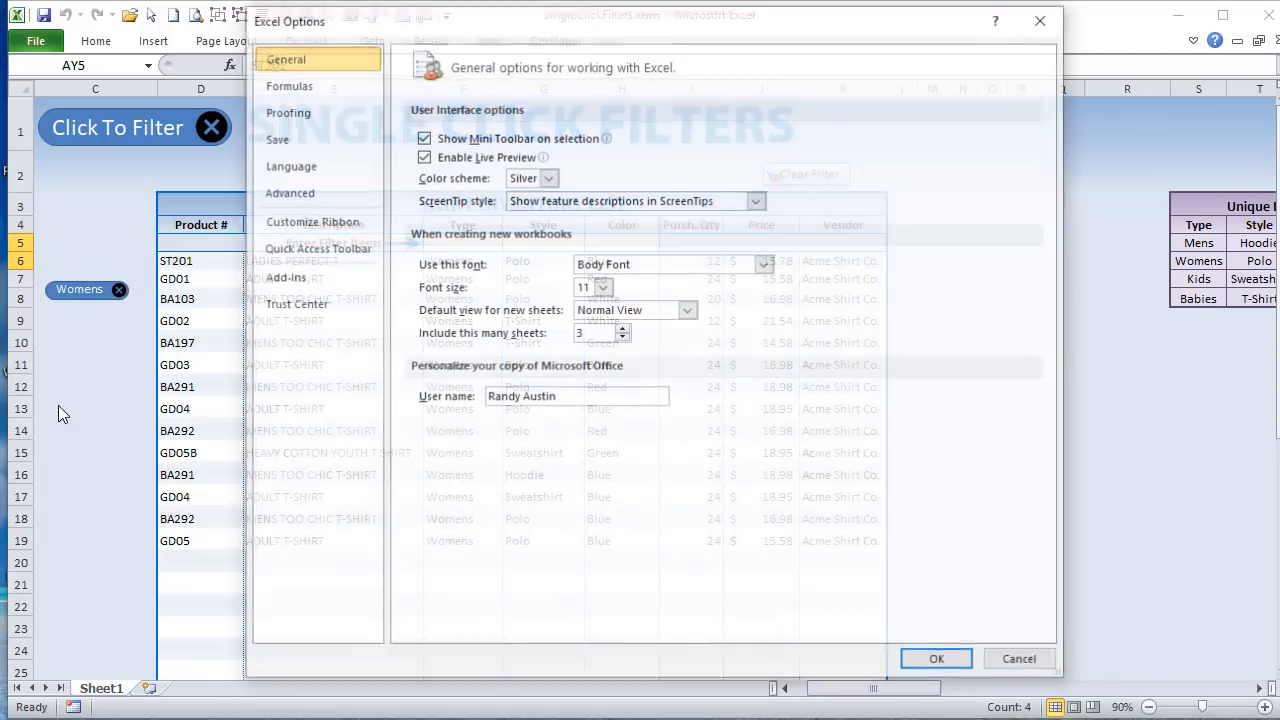
pyautogui.click(355, 230)
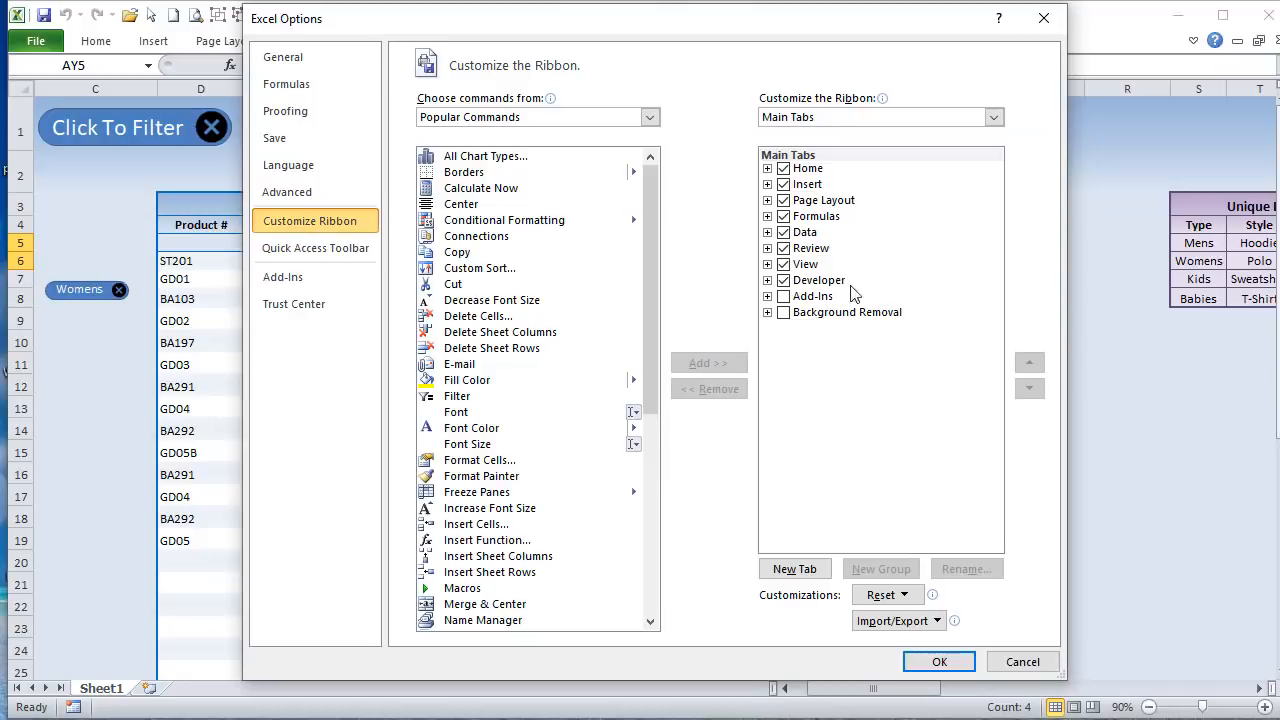
pyautogui.click(1003, 660)
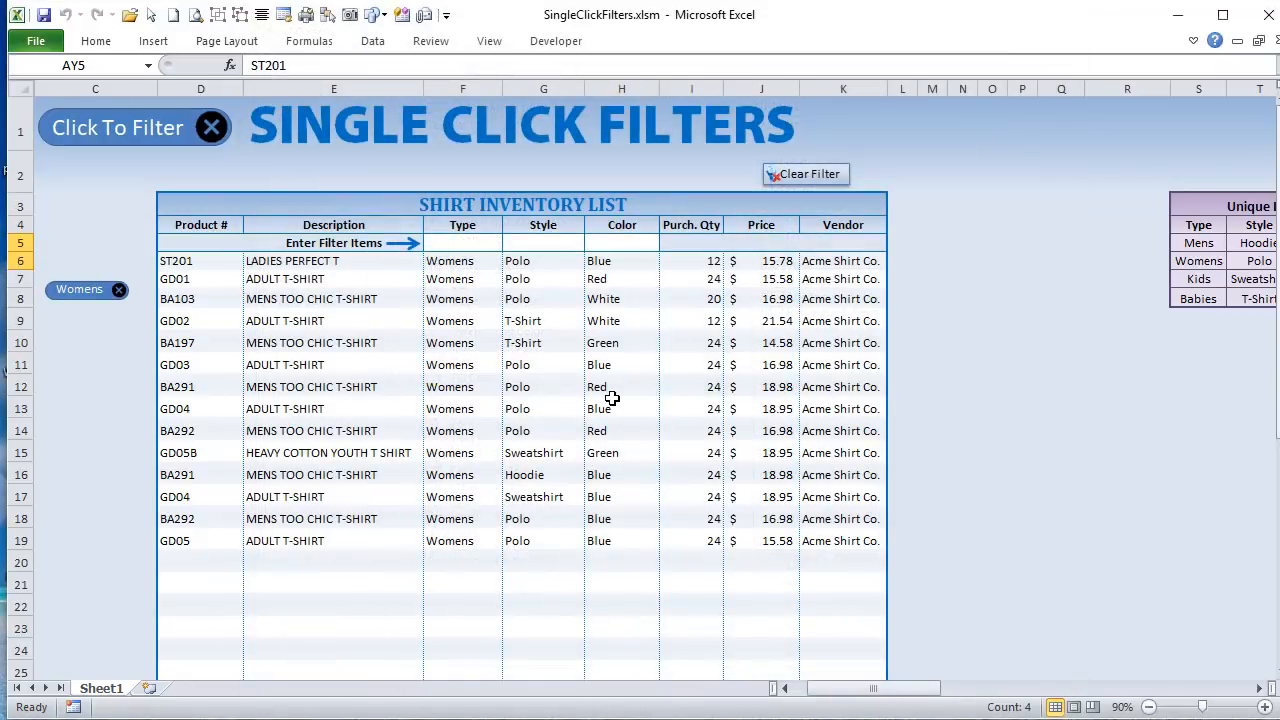
# Step: Switch to the Visual Basic editor and open the FilterMacros module's code
pyautogui.hotkey('alt', 'F11')
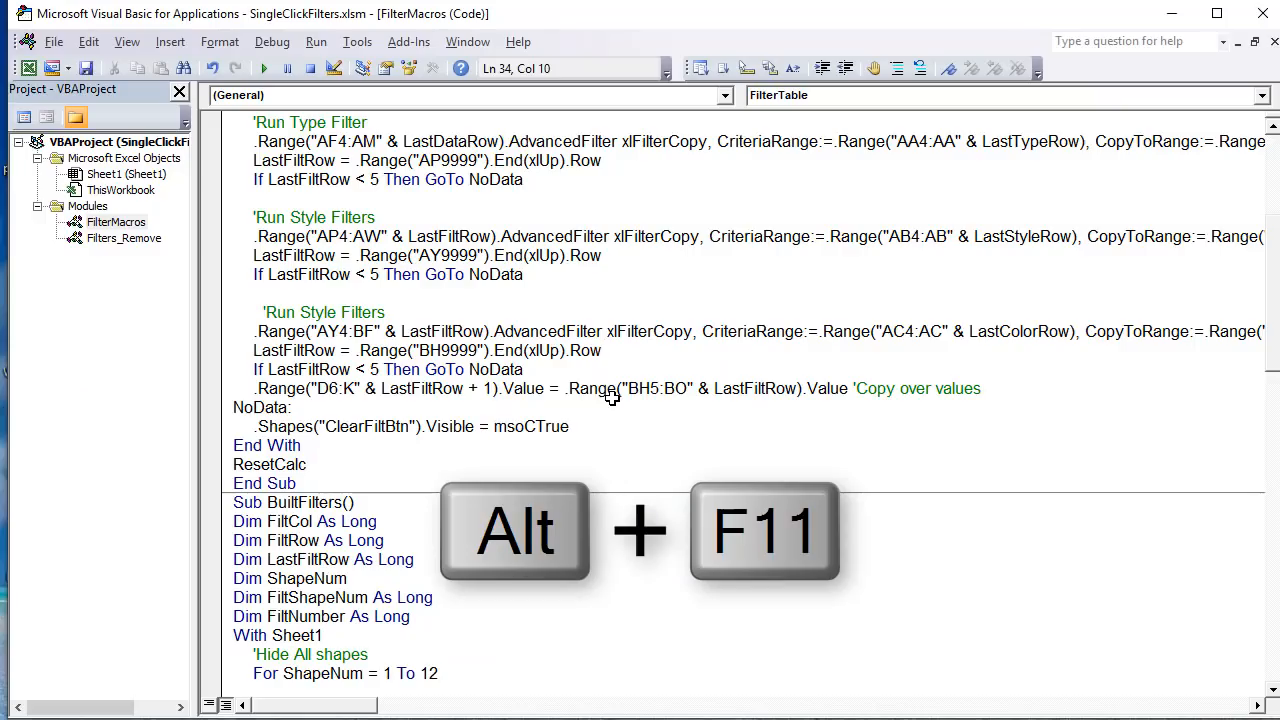
pyautogui.click(131, 241)
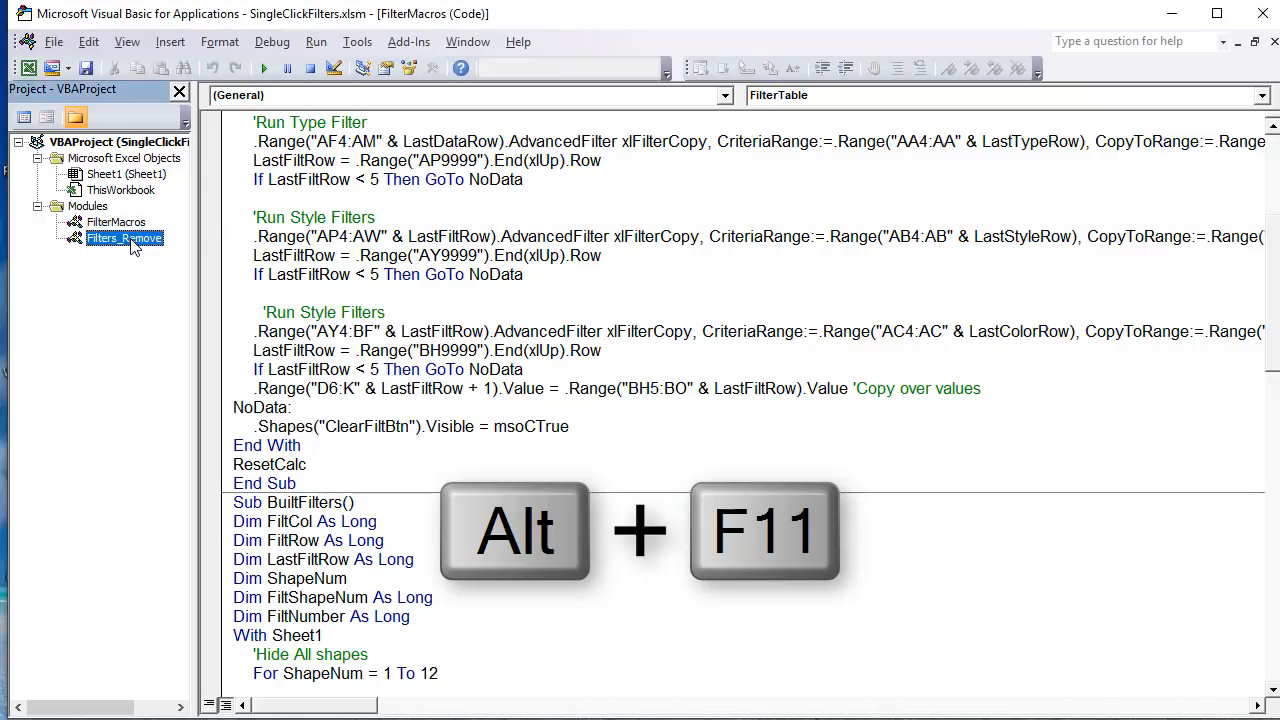
pyautogui.doubleClick(117, 228)
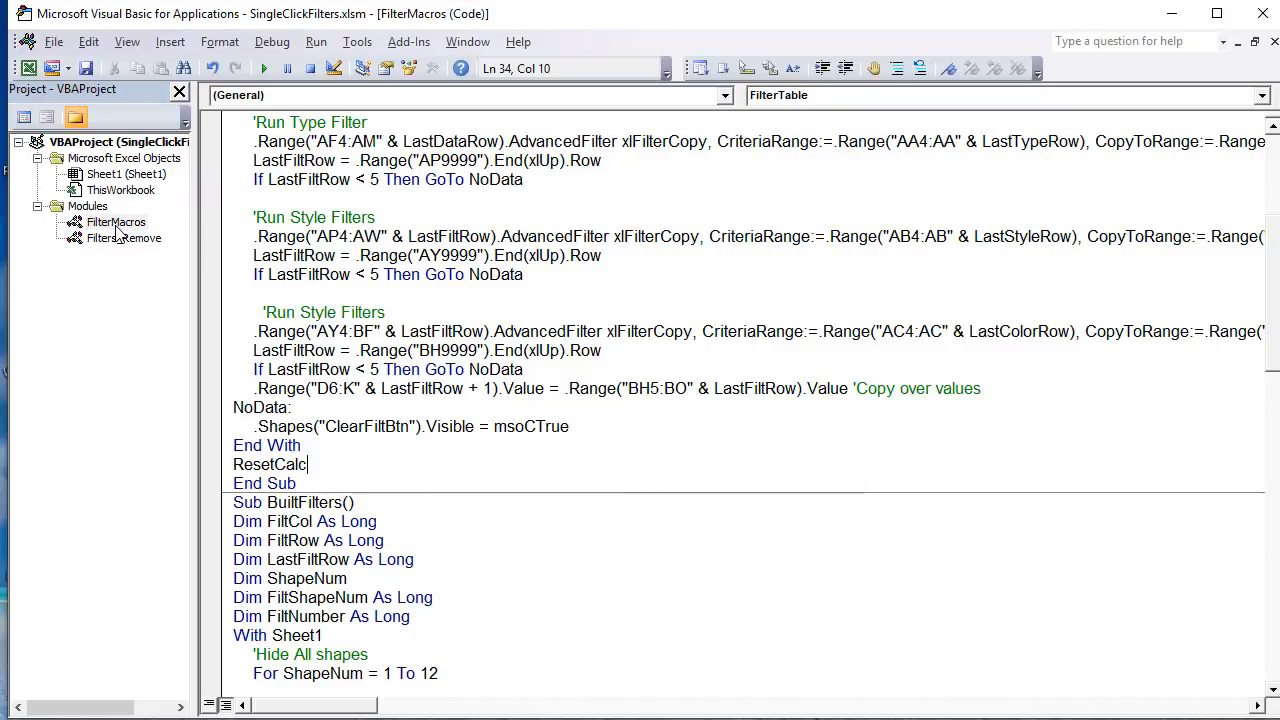
# Step: View the Filters_Remove module's code, return to FilterMacros and highlight the FilterTable procedure name at its start
pyautogui.doubleClick(130, 242)
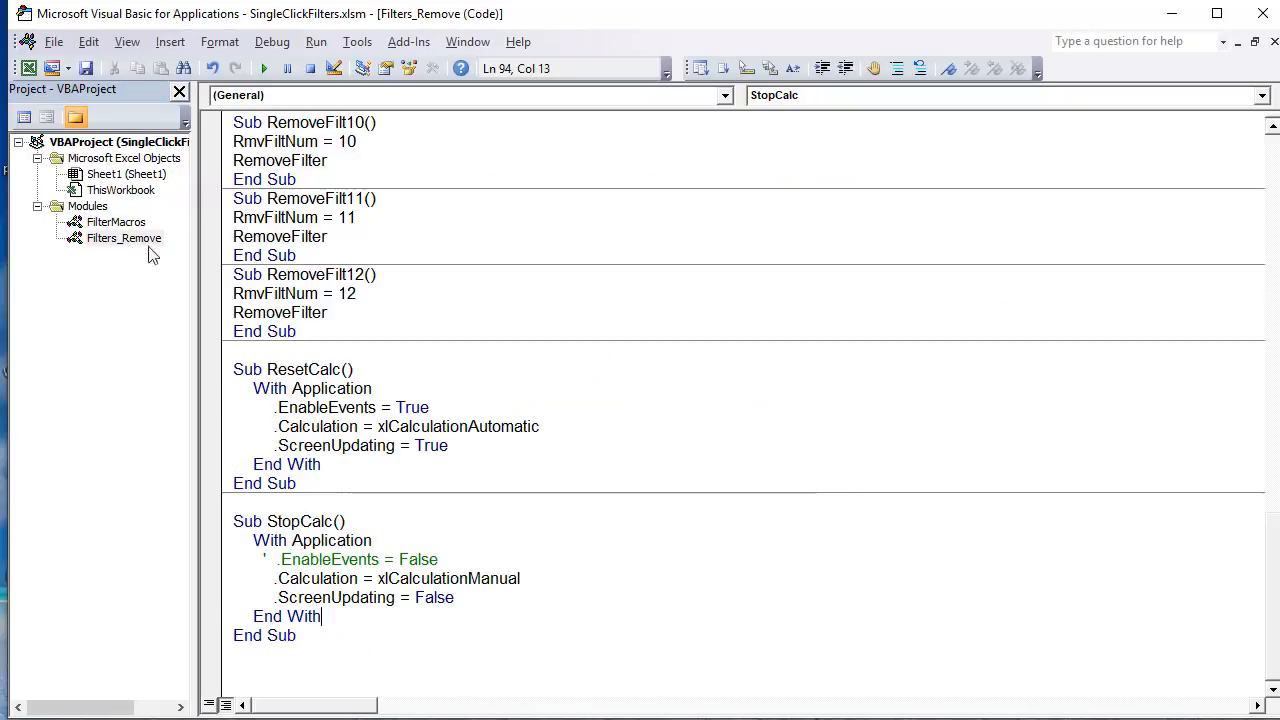
pyautogui.doubleClick(96, 226)
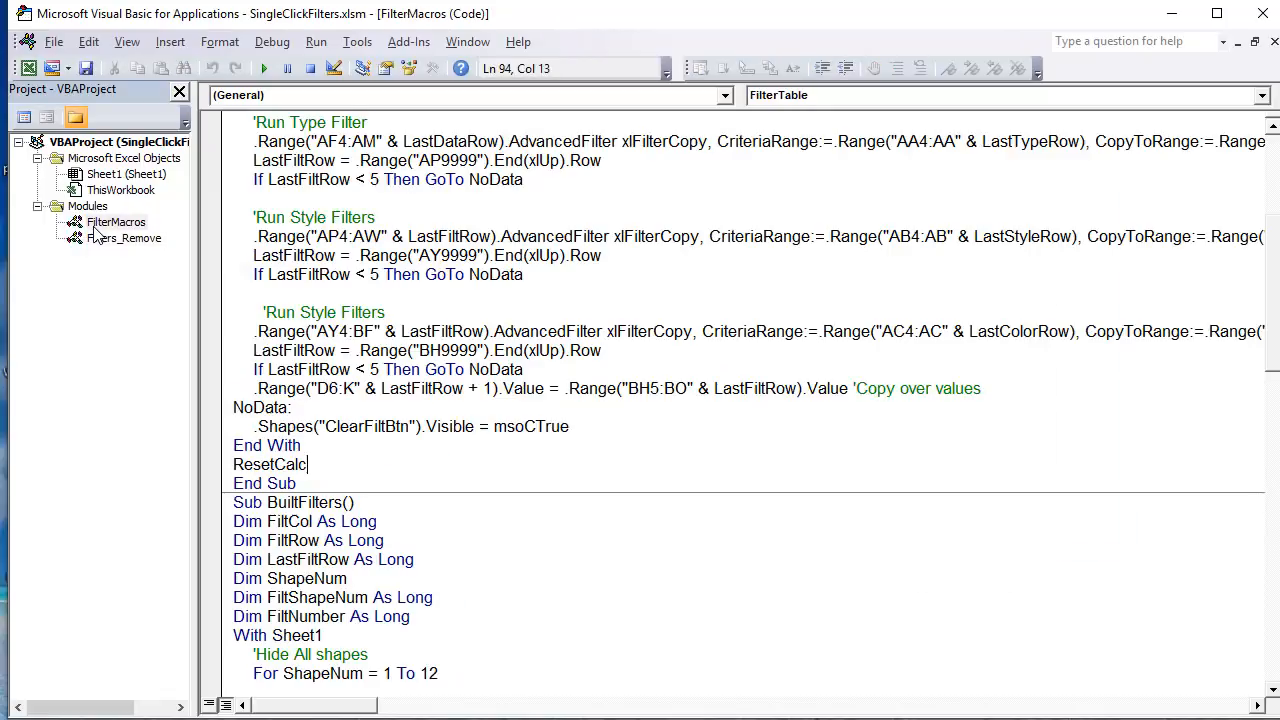
pyautogui.scroll(5, 256, 397)
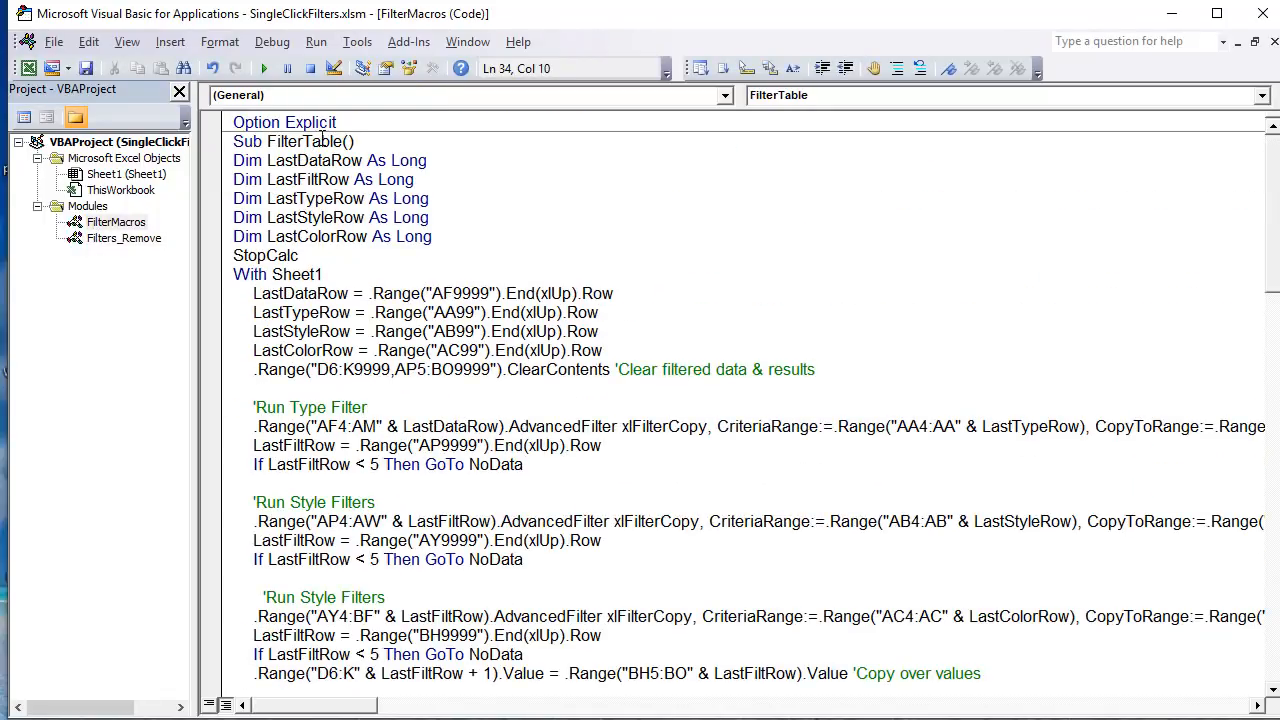
pyautogui.moveTo(341, 143); pyautogui.dragTo(267, 143)
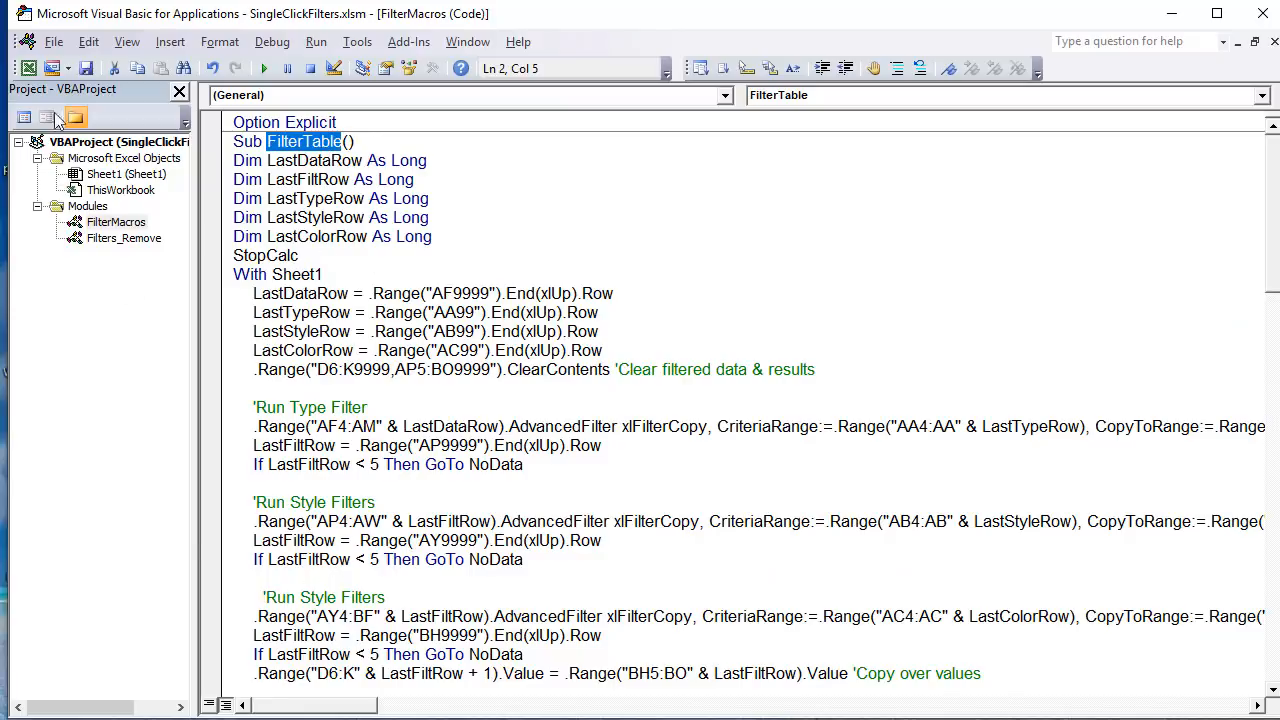
# Step: Open Sheet1's code and examine the Worksheet_Change procedure, highlighting its name and the line that exits when Target.CountLarge > 1
pyautogui.doubleClick(125, 175)
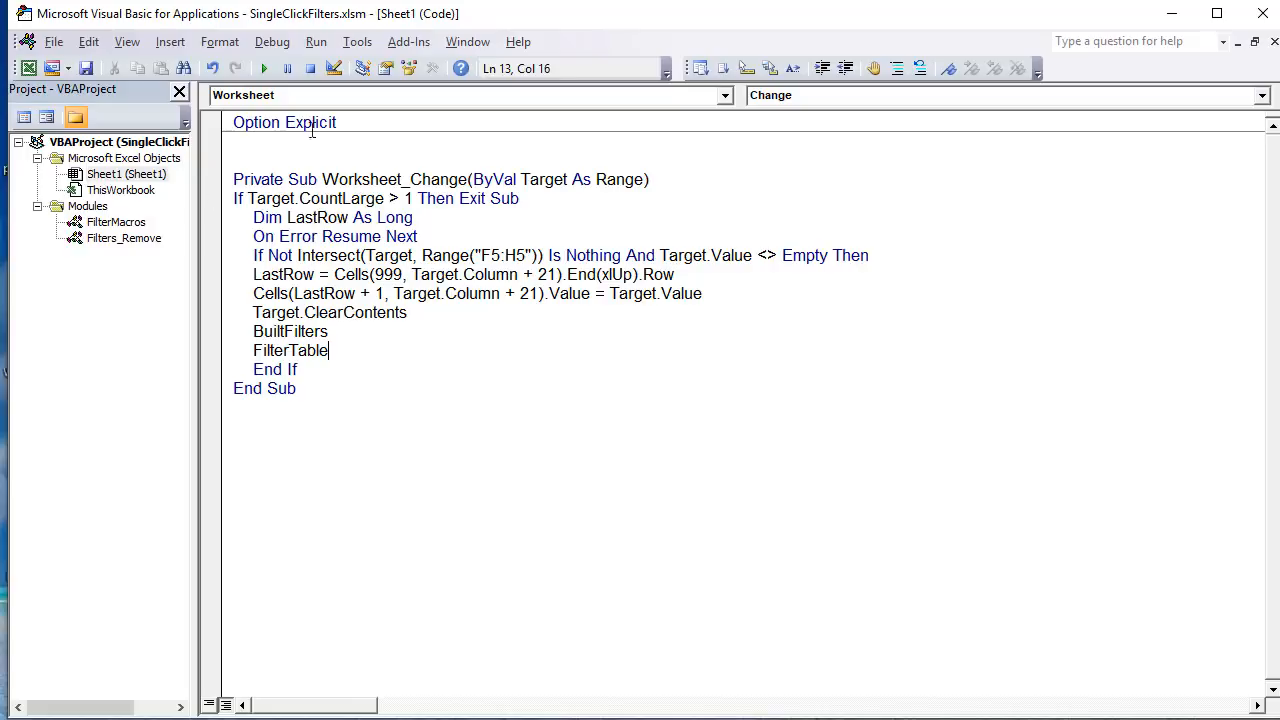
pyautogui.click(345, 388)
pyautogui.moveTo(302, 388); pyautogui.dragTo(189, 188)
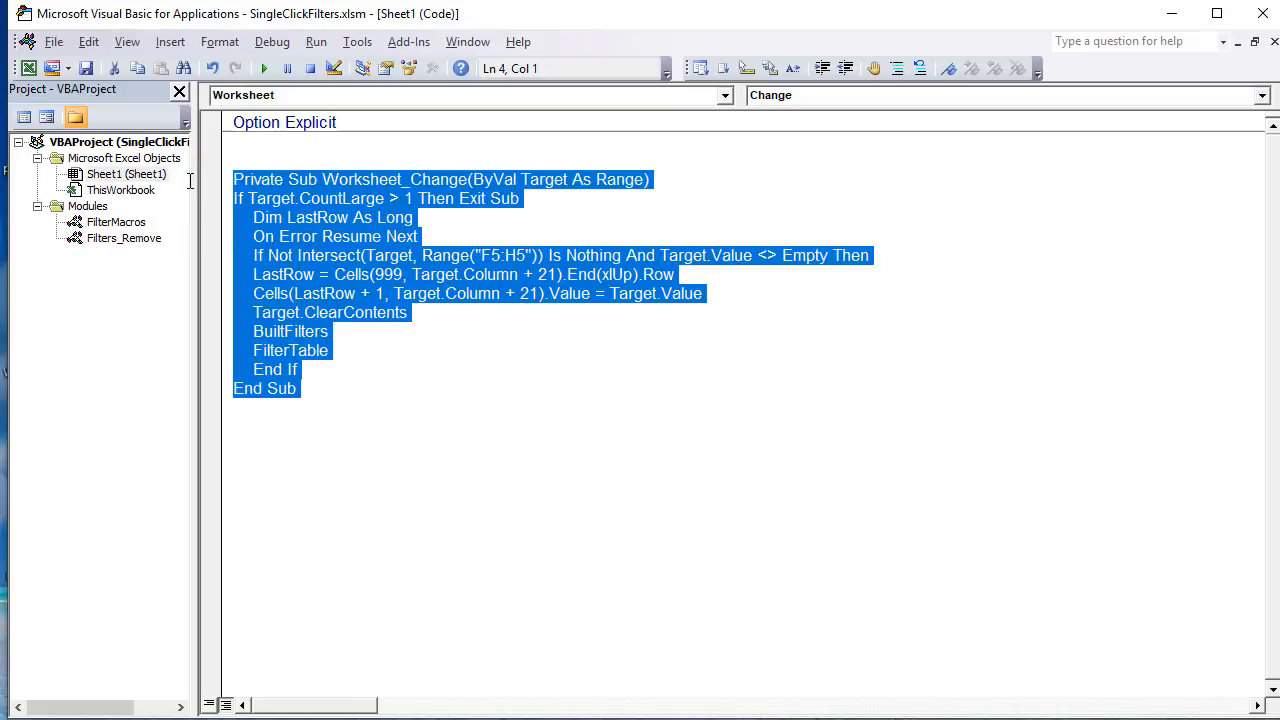
pyautogui.click(405, 199)
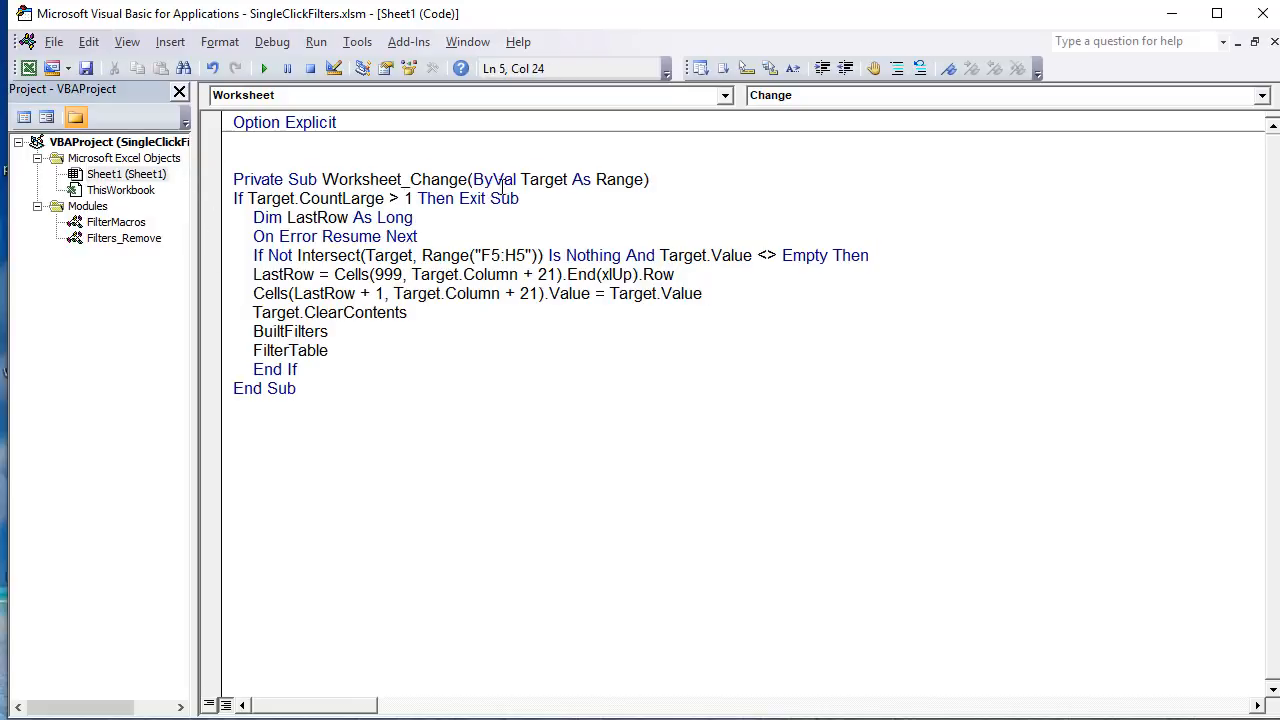
pyautogui.moveTo(467, 180); pyautogui.dragTo(321, 180)
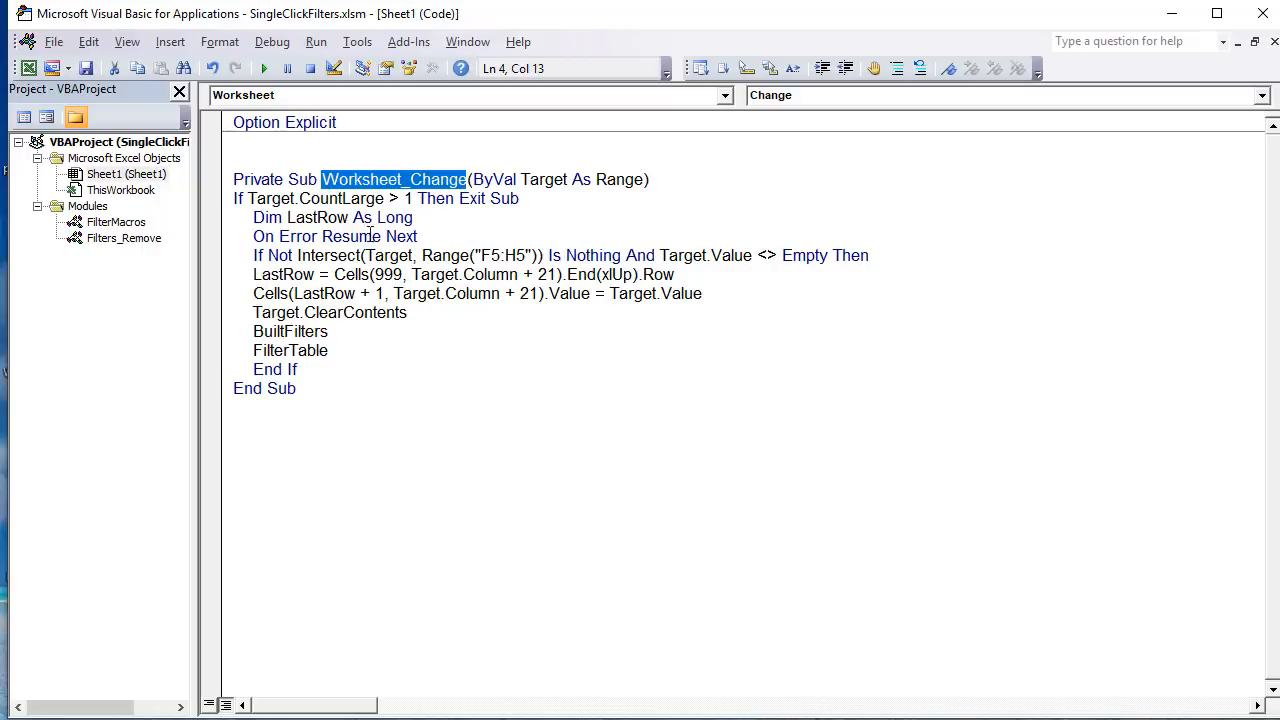
pyautogui.moveTo(540, 193); pyautogui.dragTo(188, 195)
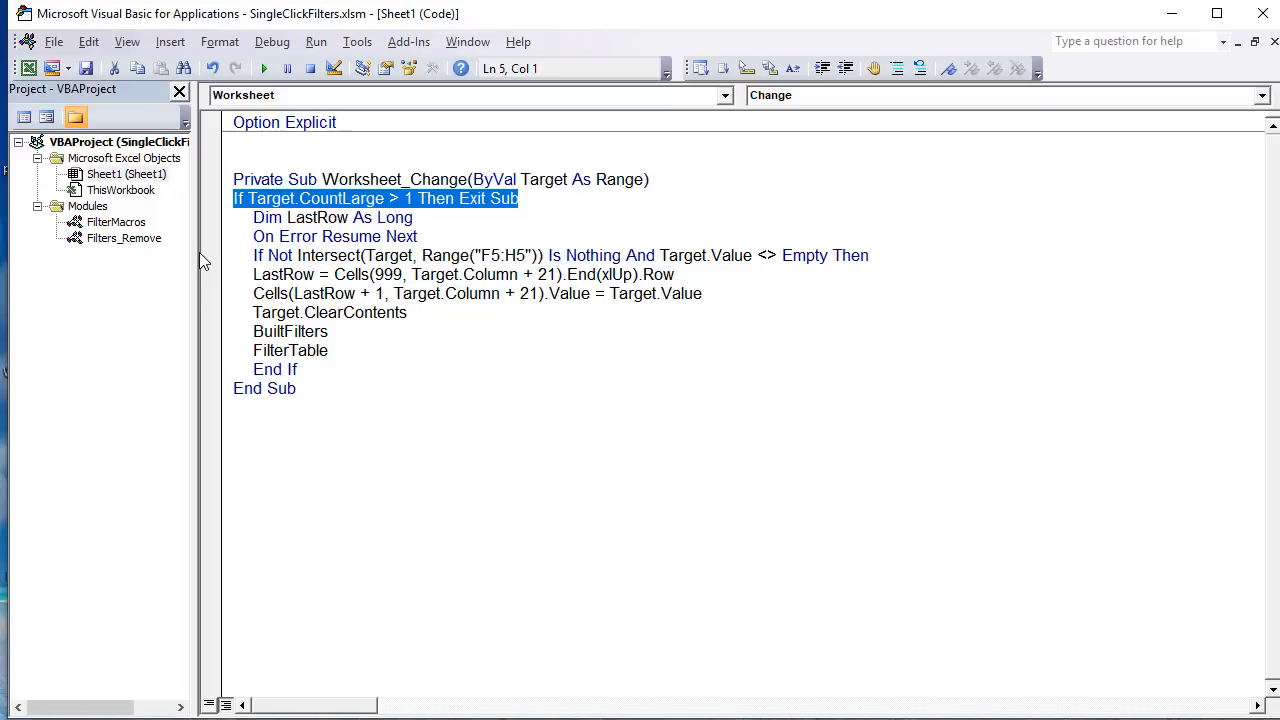
# Step: Switch to the Excel worksheet and illustrate multi-cell selections by selecting the whole sheet, then the range C3:K9
pyautogui.hotkey('alt', 'F11')
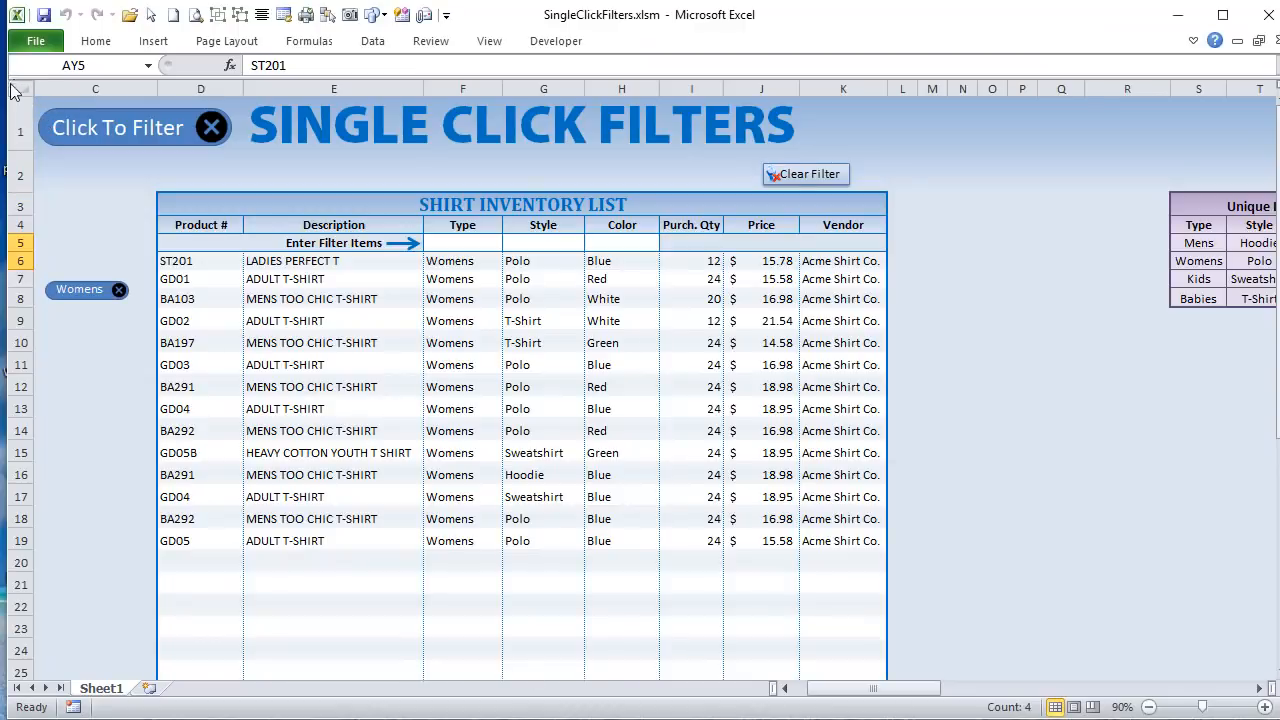
pyautogui.click(18, 88)
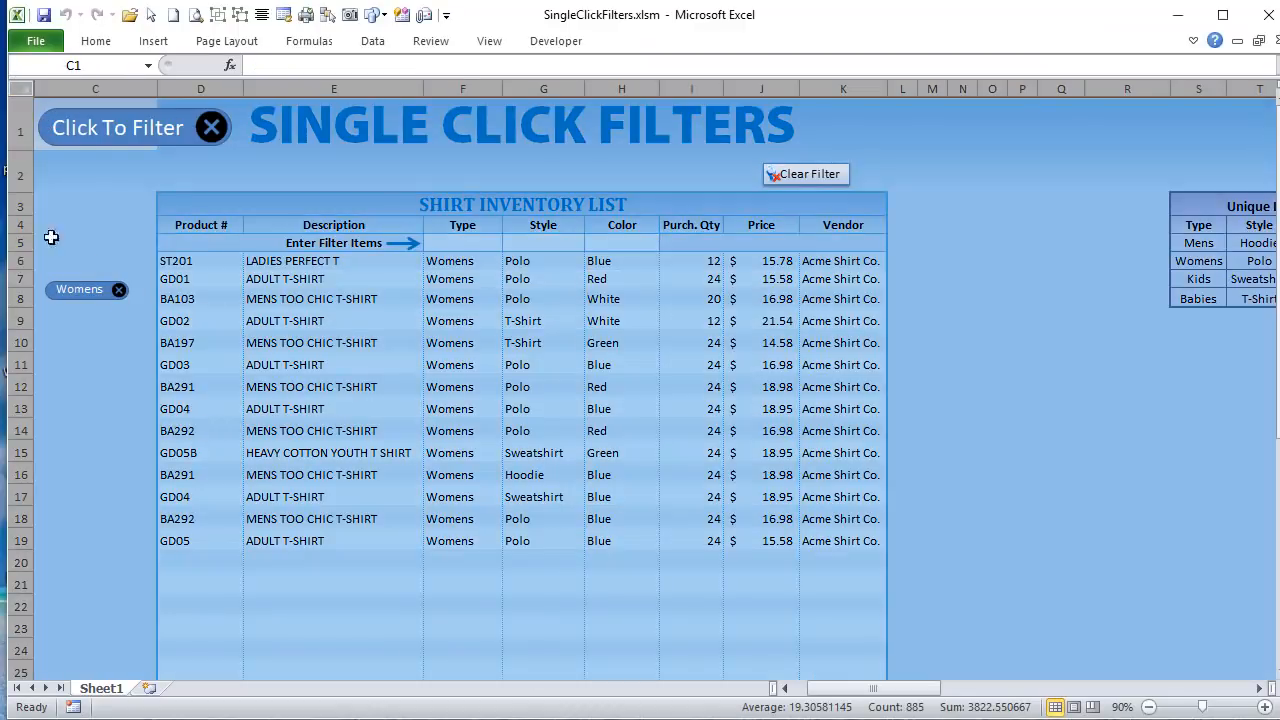
pyautogui.moveTo(93, 206); pyautogui.dragTo(326, 317)
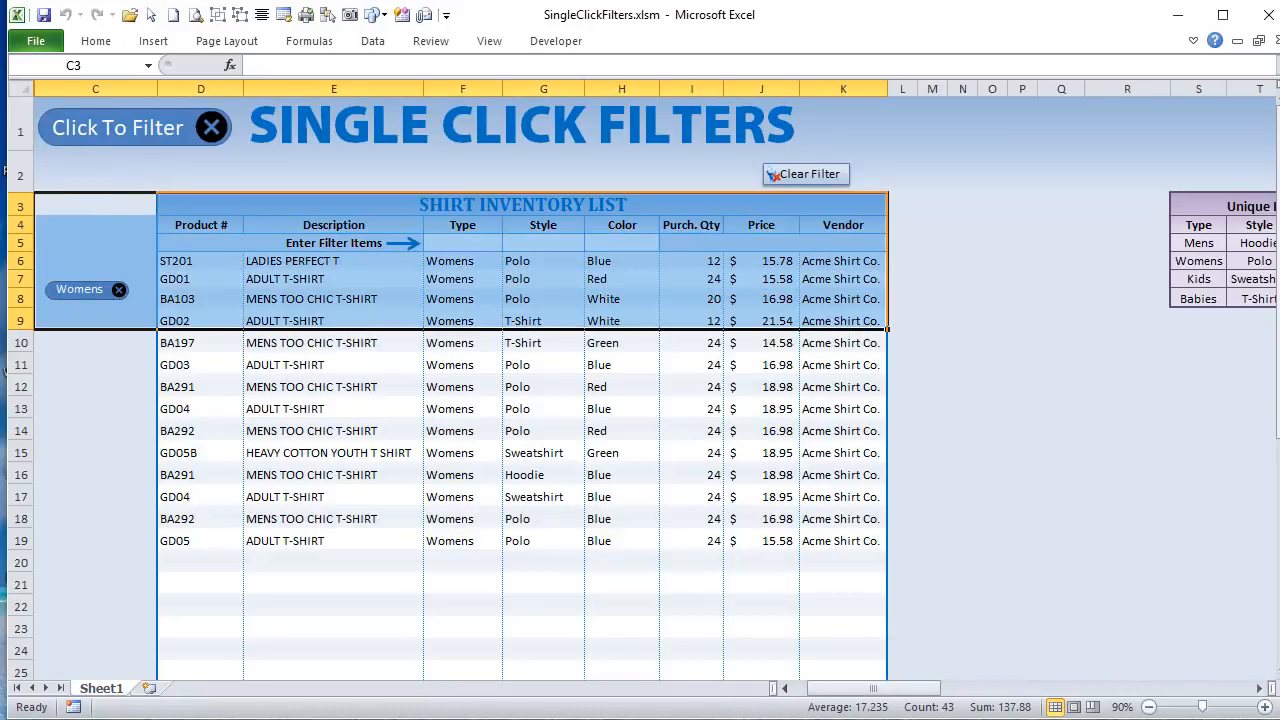
# Step: Switch back to the Visual Basic editor and review the LastRow declaration, On Error Resume Next and the F5 range reference
pyautogui.hotkey('alt', 'F11')
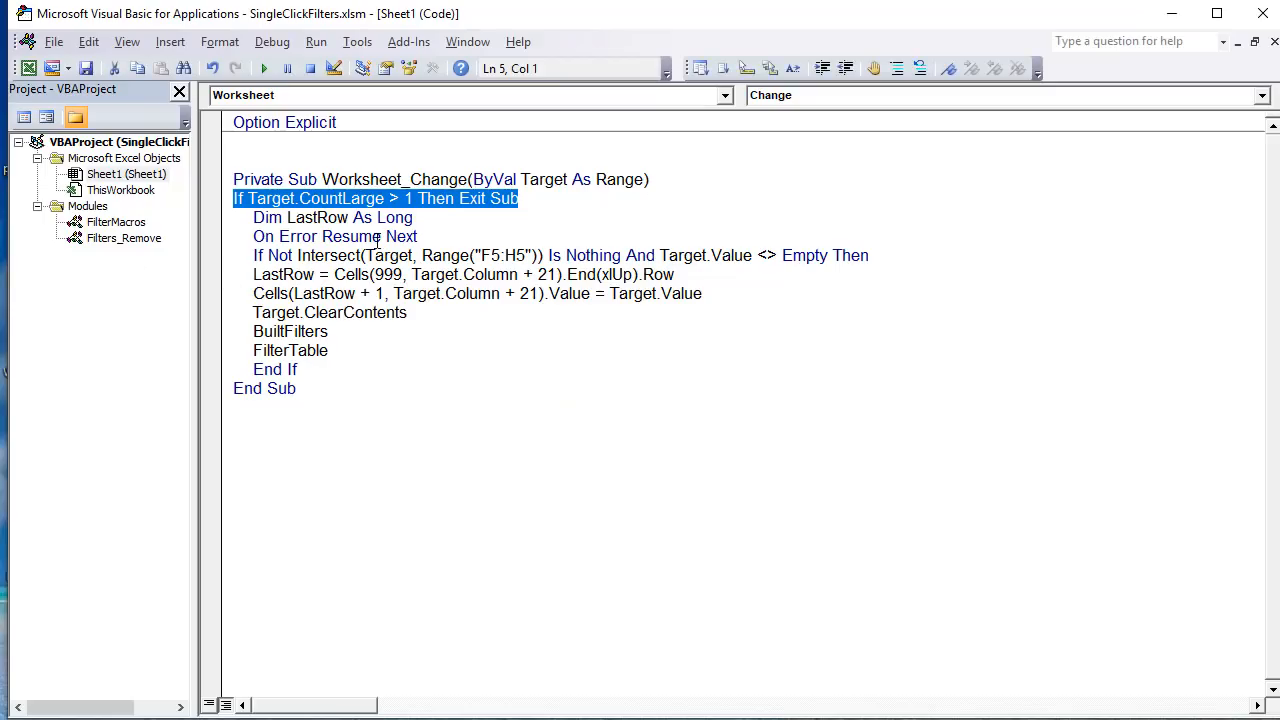
pyautogui.moveTo(449, 231); pyautogui.dragTo(235, 218)
pyautogui.click(343, 236)
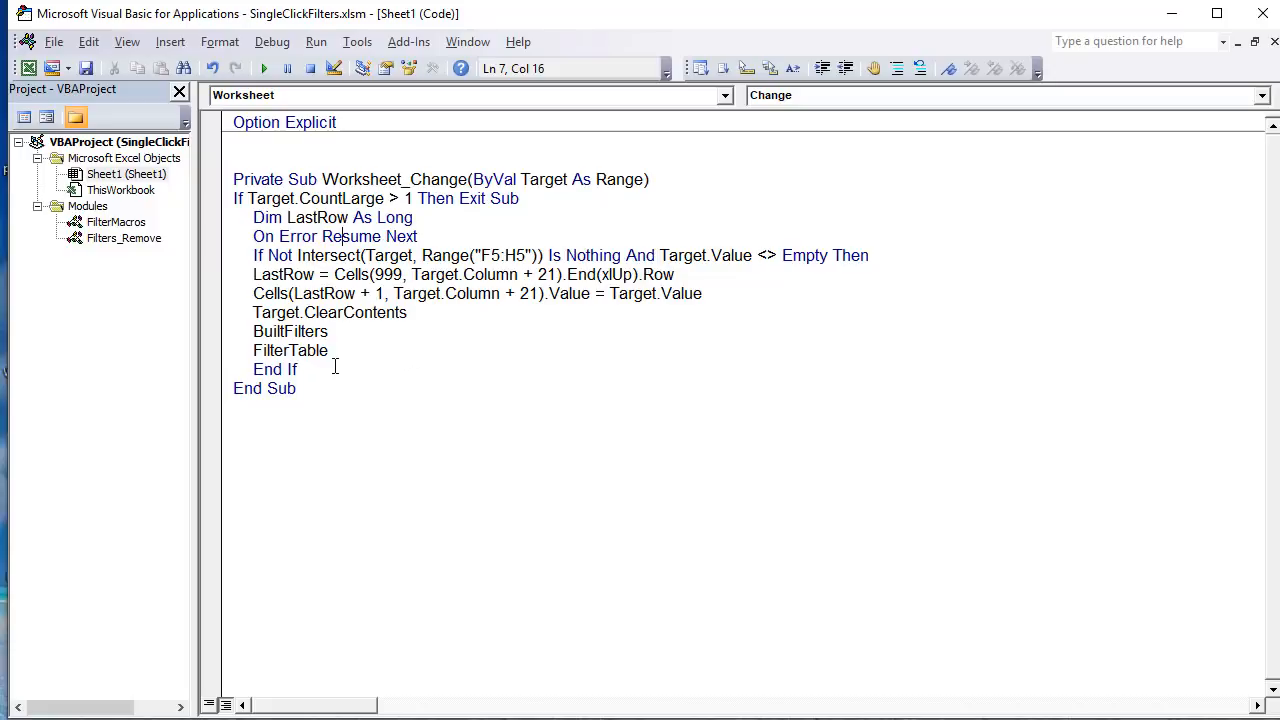
pyautogui.click(337, 293)
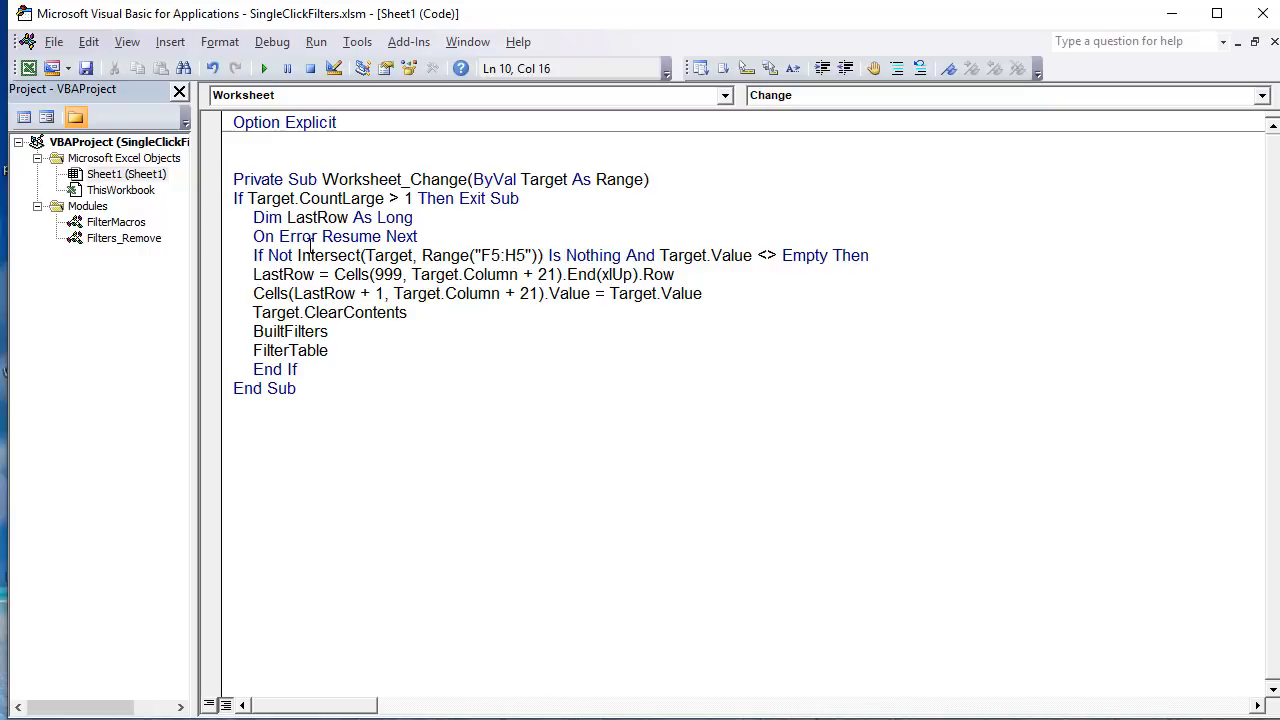
pyautogui.moveTo(435, 223); pyautogui.dragTo(283, 218)
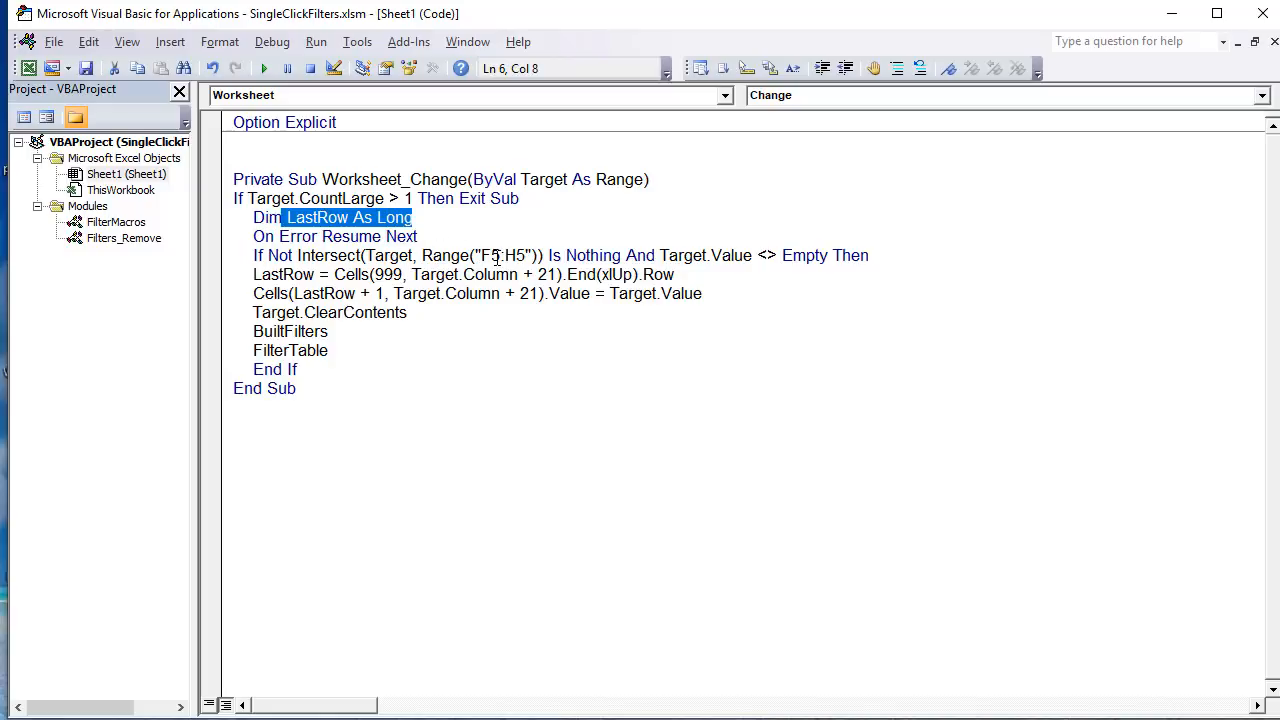
pyautogui.moveTo(501, 255); pyautogui.dragTo(481, 256)
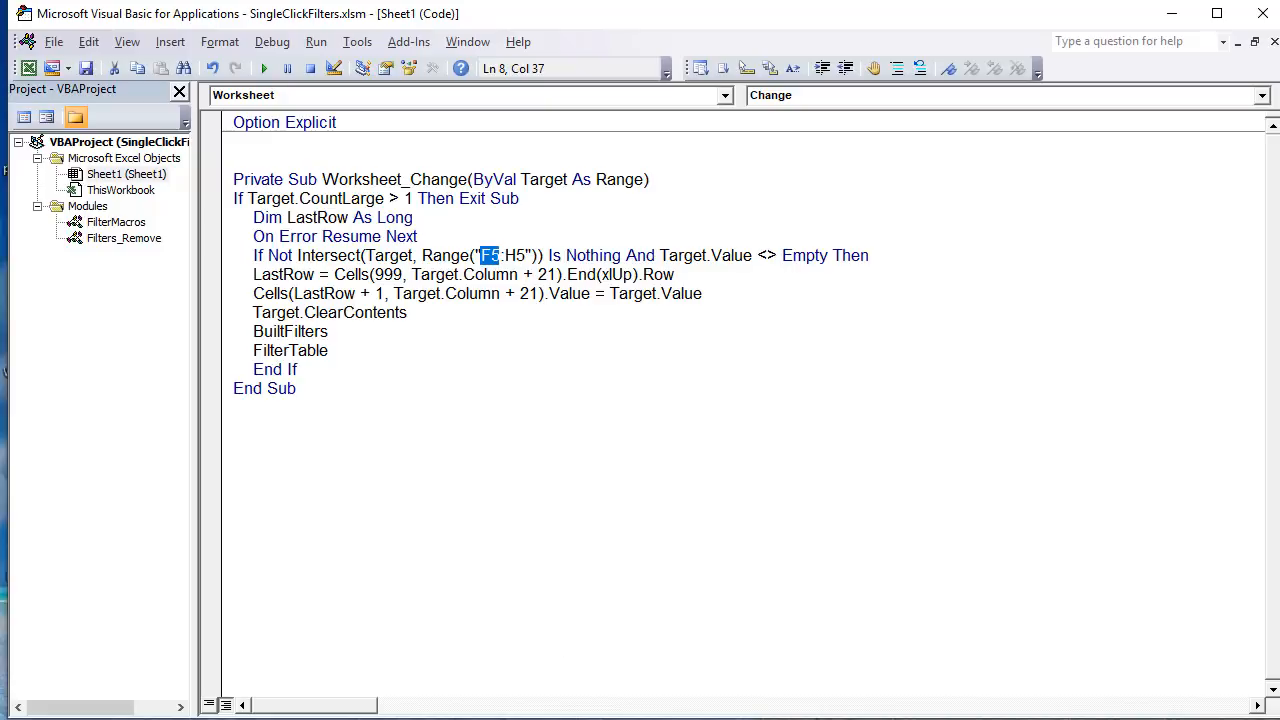
# Step: Switch to the Excel worksheet and select the filter entry cells F5:H5 under Type, Style and Color
pyautogui.hotkey('alt', 'F11')
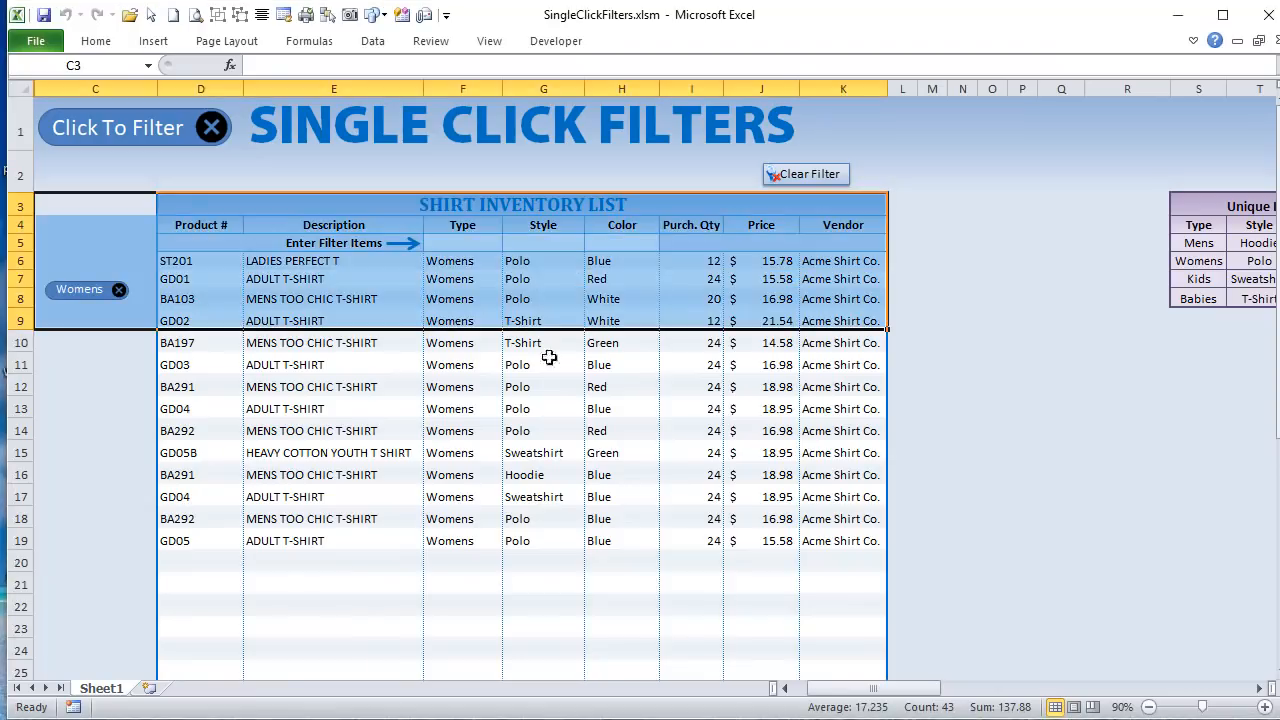
pyautogui.click(476, 244)
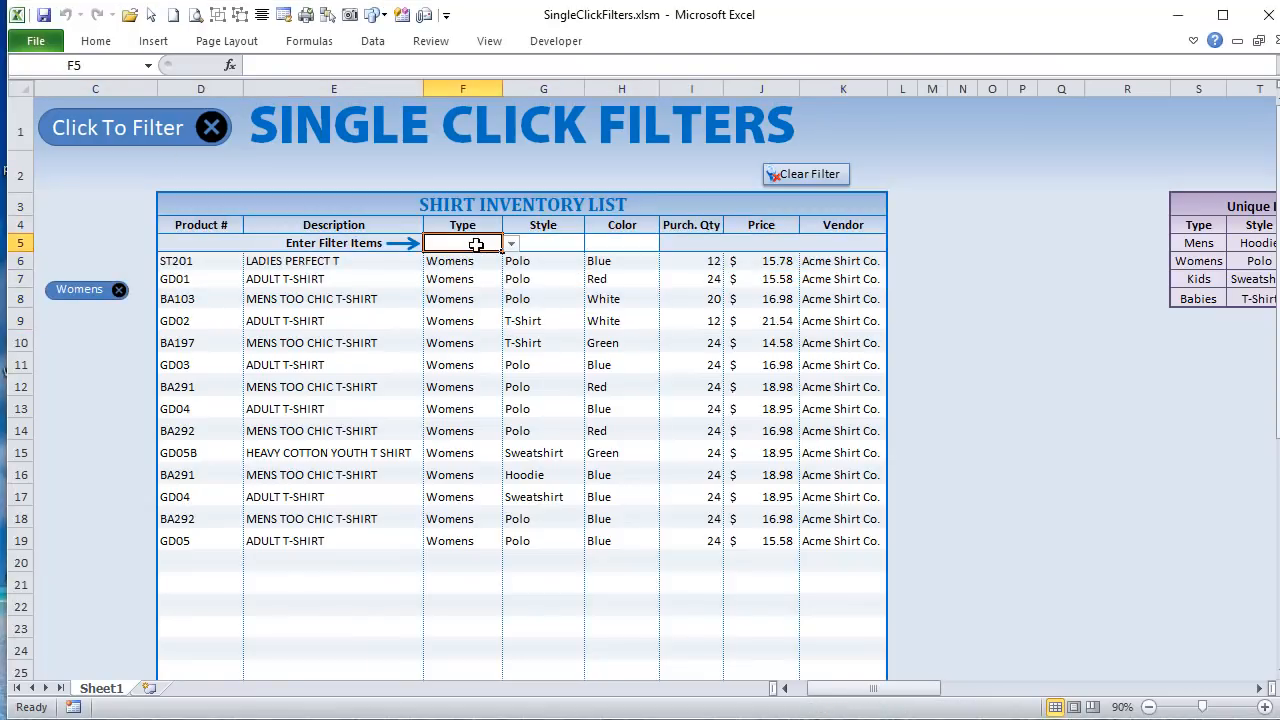
pyautogui.moveTo(476, 244); pyautogui.dragTo(610, 244)
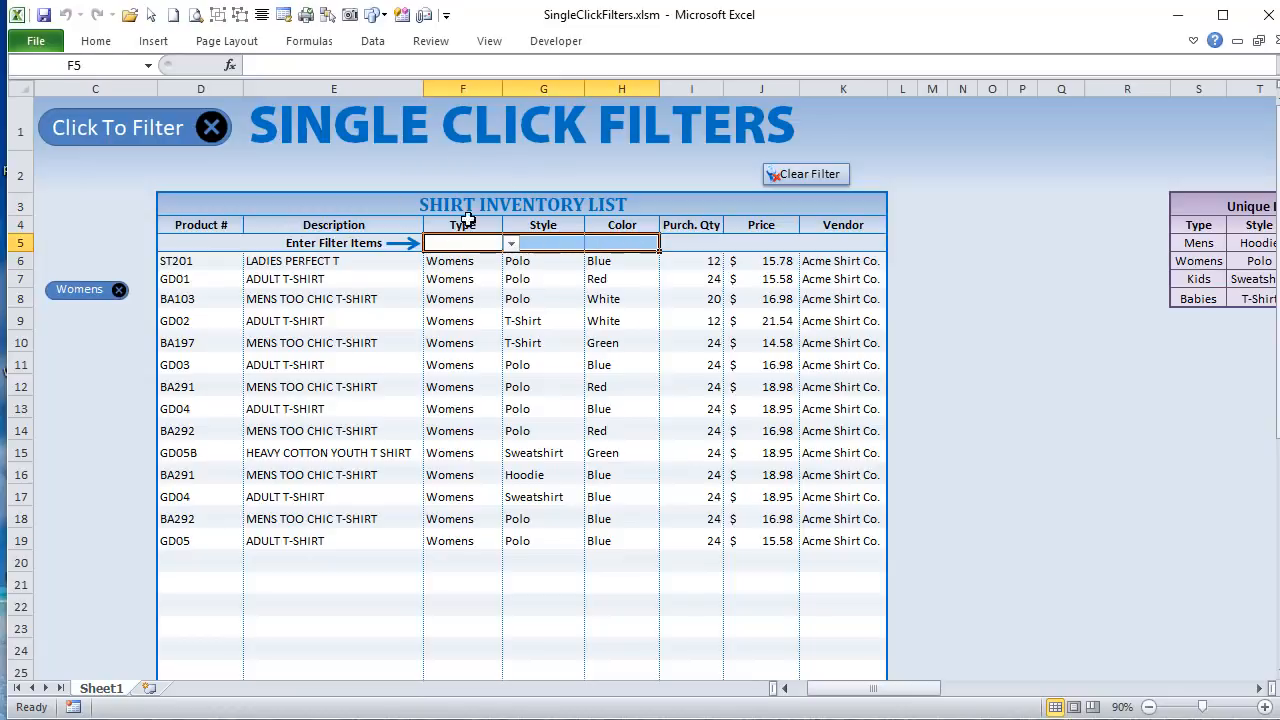
# Step: Add the Mens filter to the shirt inventory list through the Type entry cell F5, and highlight the filtered types in F9:F16
pyautogui.click(481, 243)
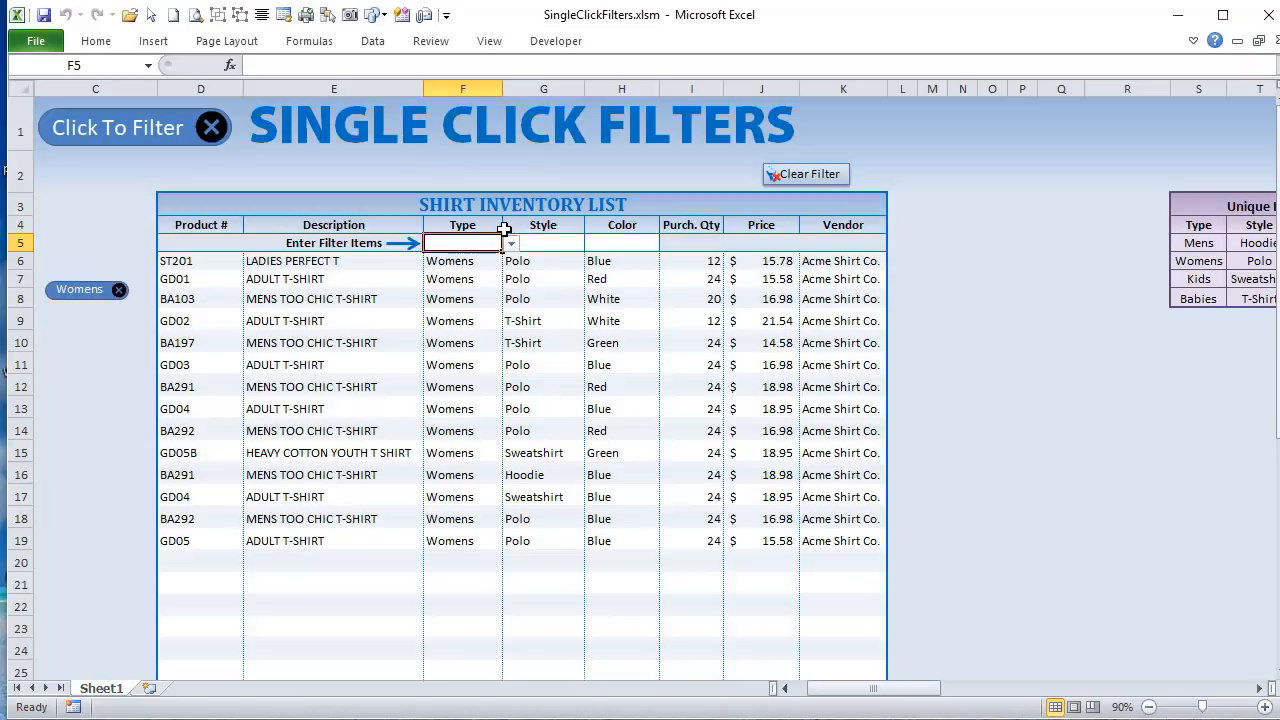
pyautogui.click(511, 244)
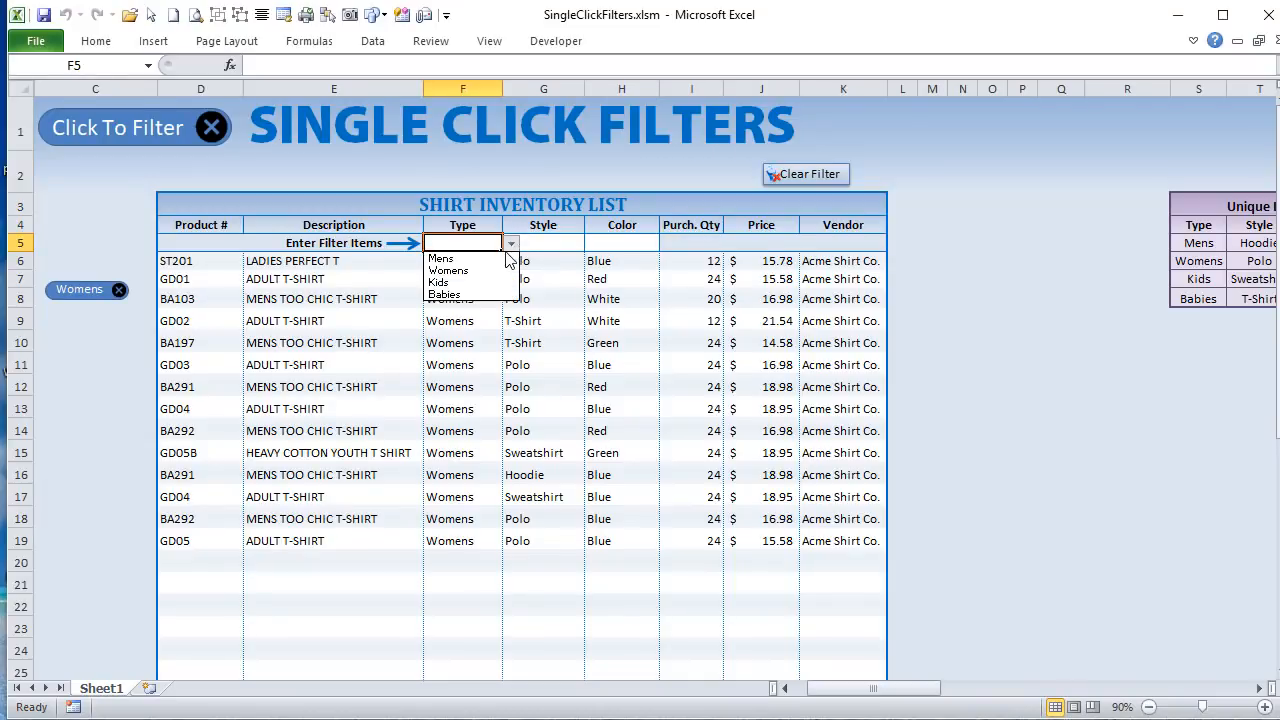
pyautogui.click(499, 260)
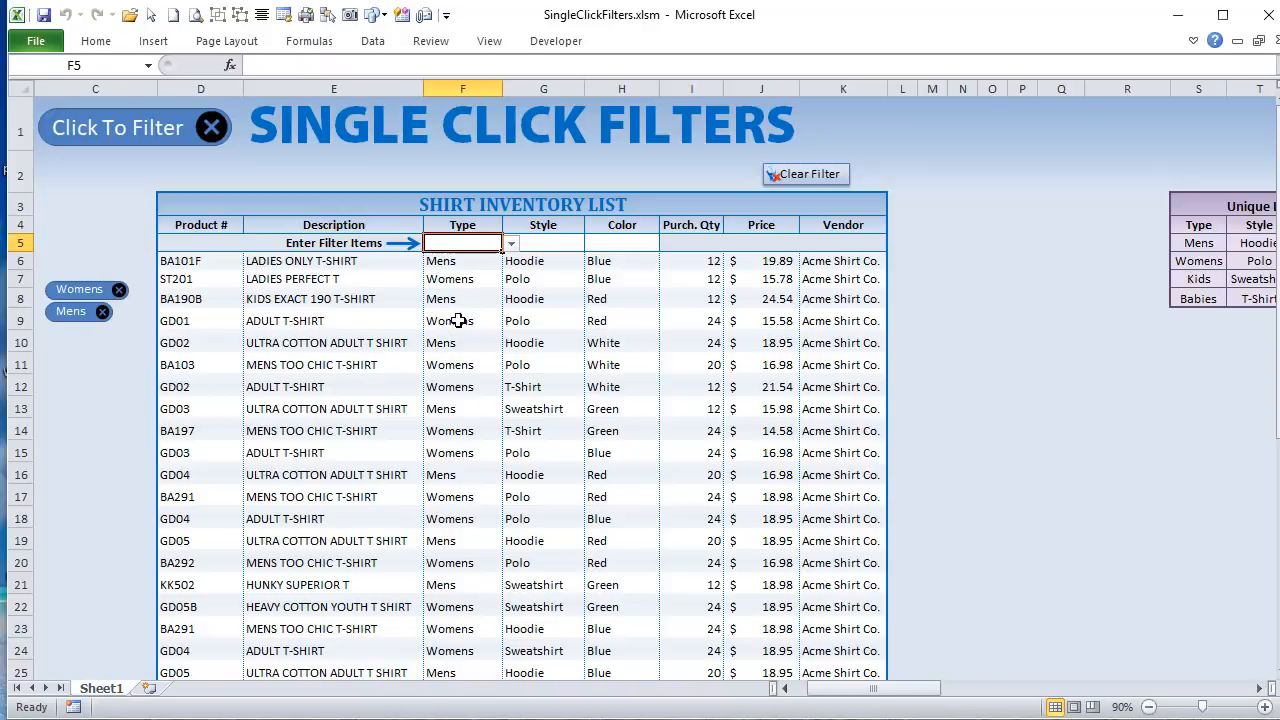
pyautogui.moveTo(455, 320); pyautogui.dragTo(463, 474)
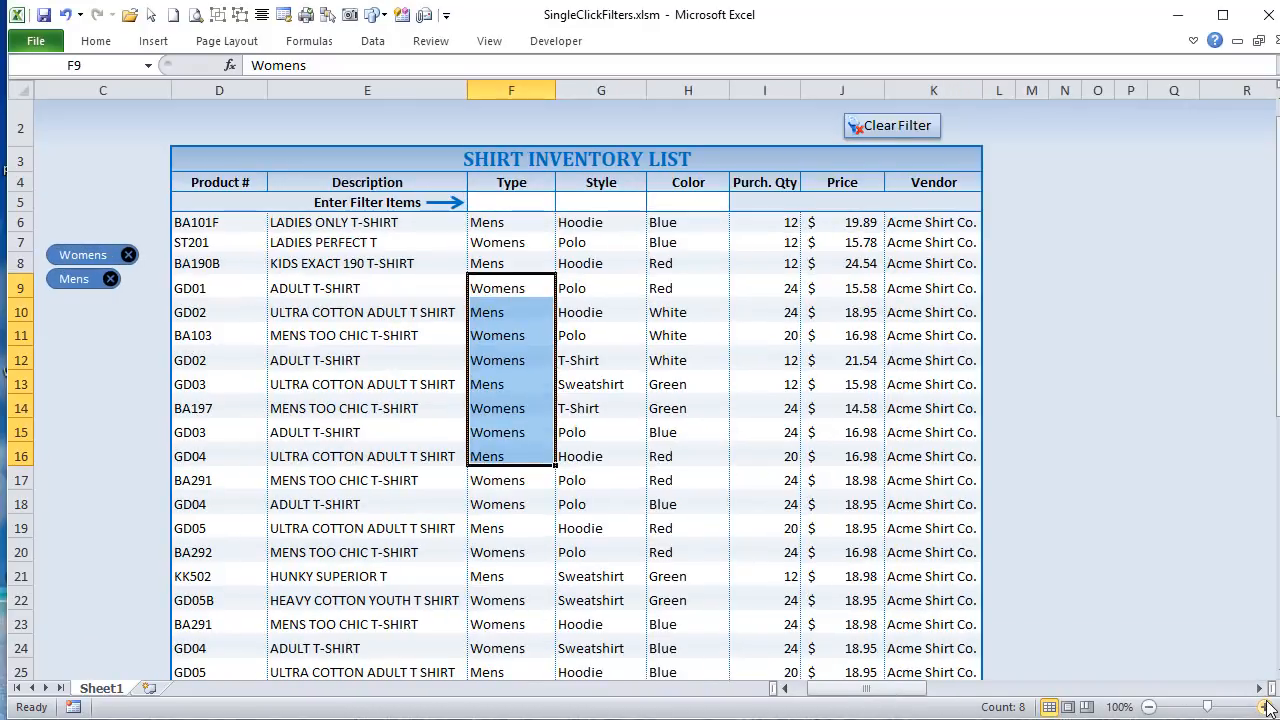
pyautogui.keyDown('ctrl'); pyautogui.scroll(1, 448, 478); pyautogui.keyUp('ctrl')
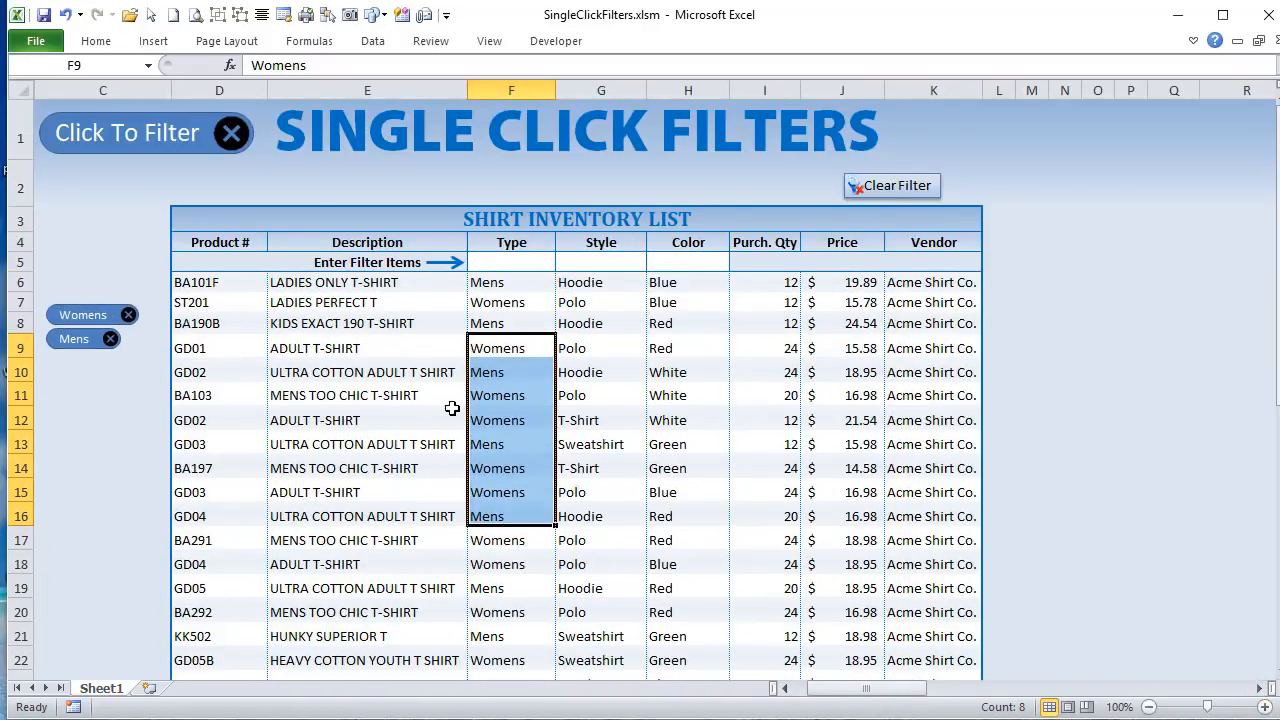
# Step: Switch to the Visual Basic editor and examine the Intersect condition, highlighting the range "F5:H5" and the Target.Value <> Empty check
pyautogui.hotkey('alt', 'F11')
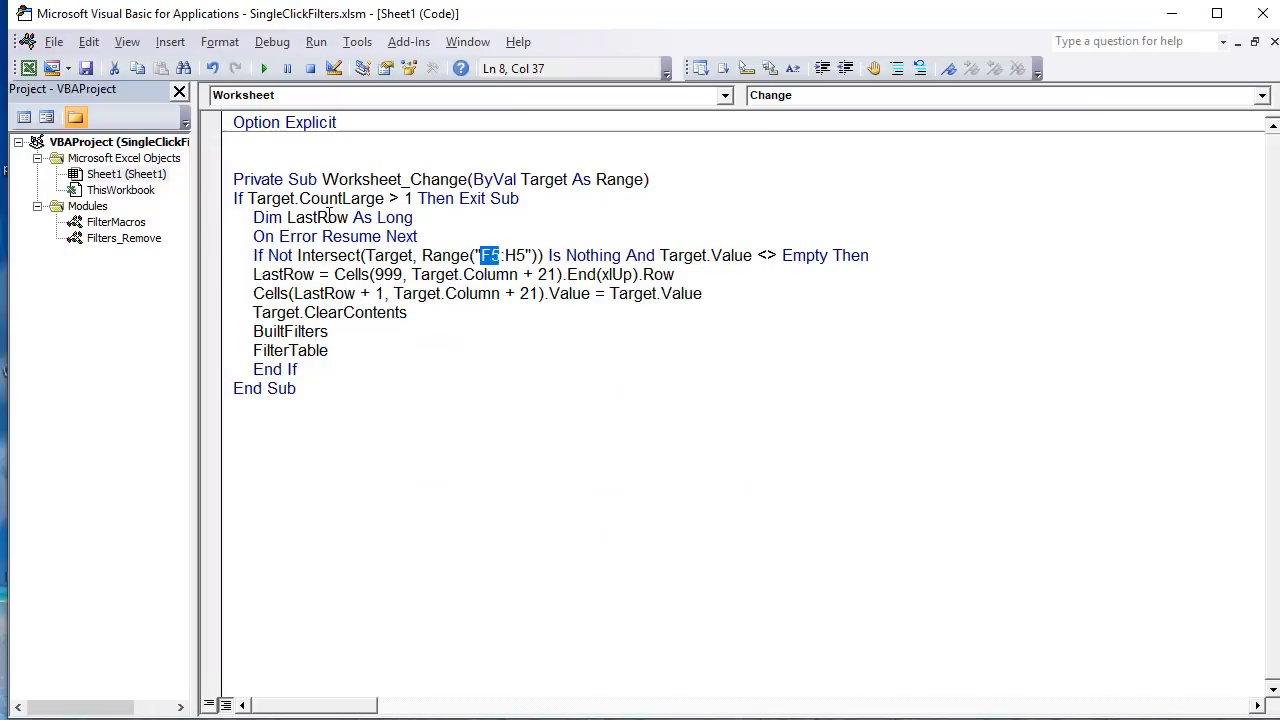
pyautogui.moveTo(910, 256); pyautogui.dragTo(226, 252)
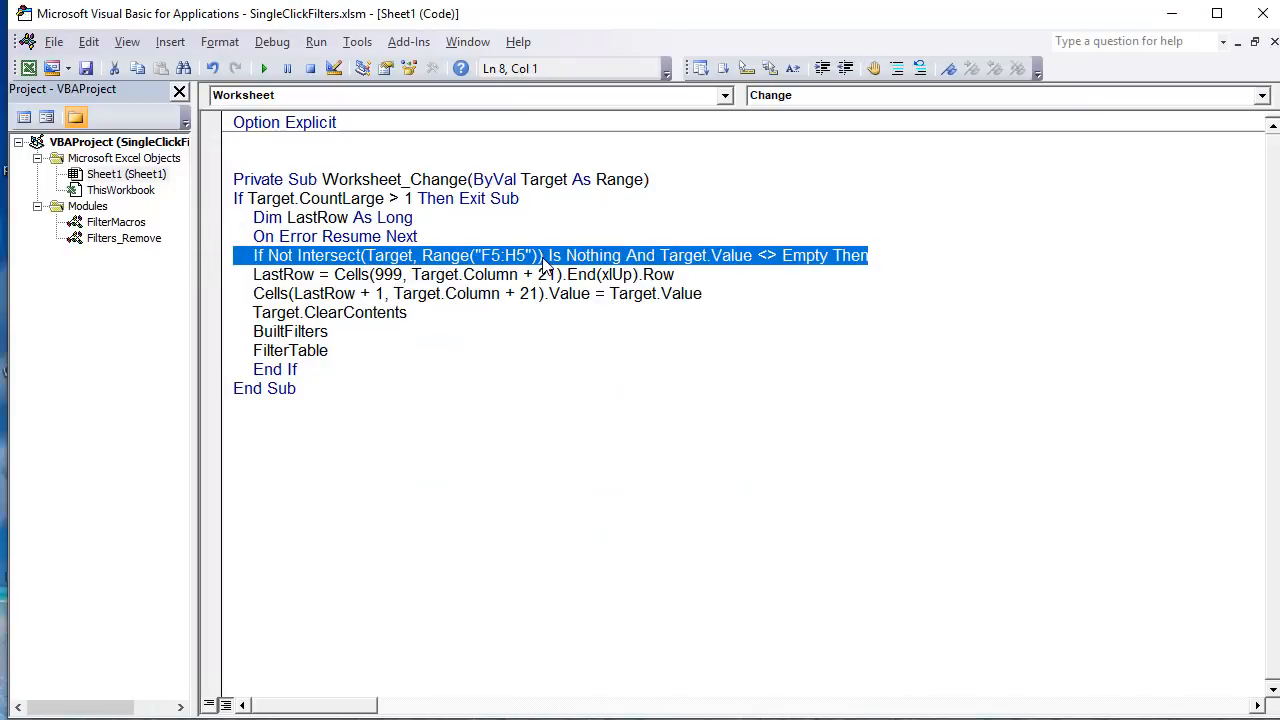
pyautogui.moveTo(541, 255); pyautogui.dragTo(477, 253)
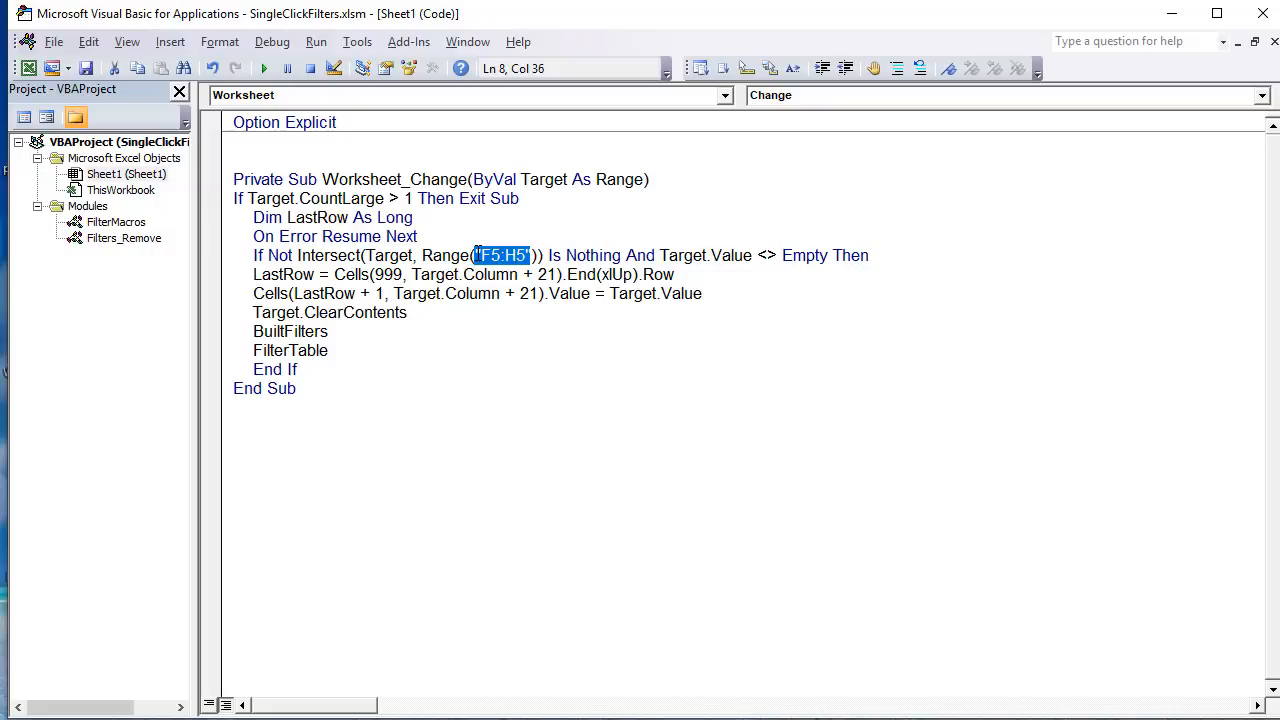
pyautogui.moveTo(896, 260); pyautogui.dragTo(661, 258)
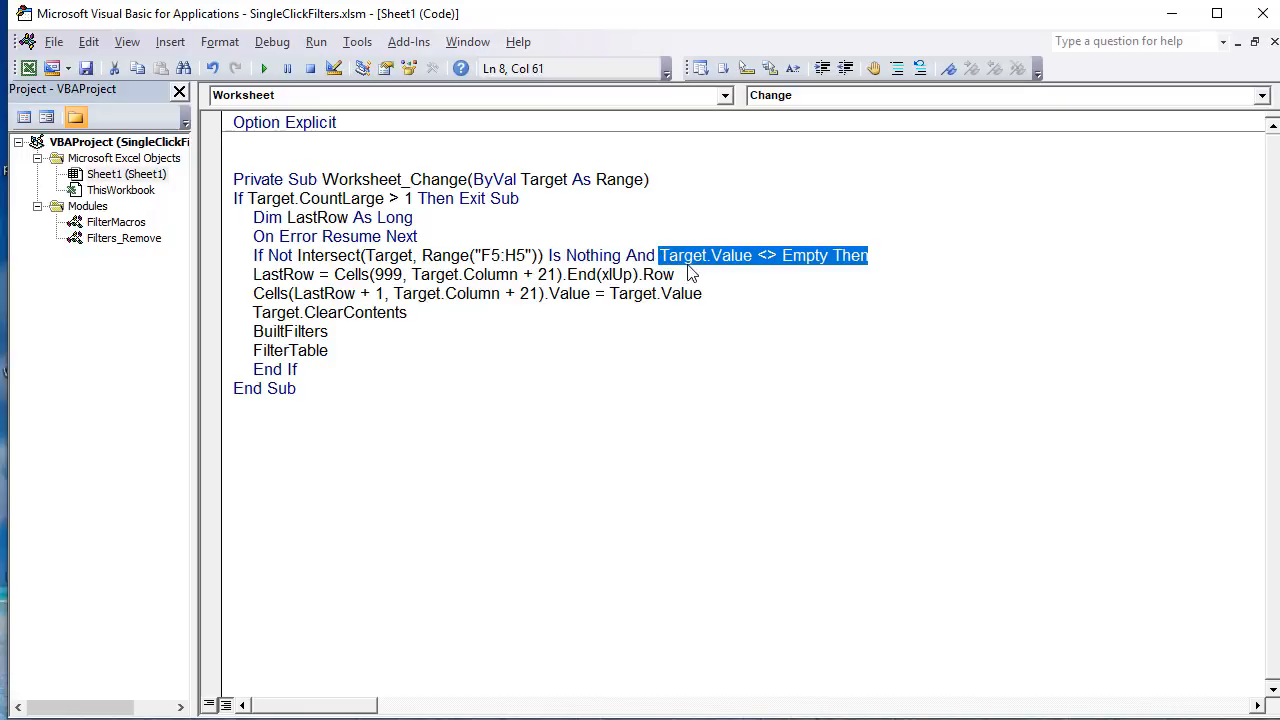
# Step: Examine the LastRow assignment in Worksheet_Change, highlighting its Target.Column + 21 column expression
pyautogui.moveTo(243, 275); pyautogui.dragTo(338, 279)
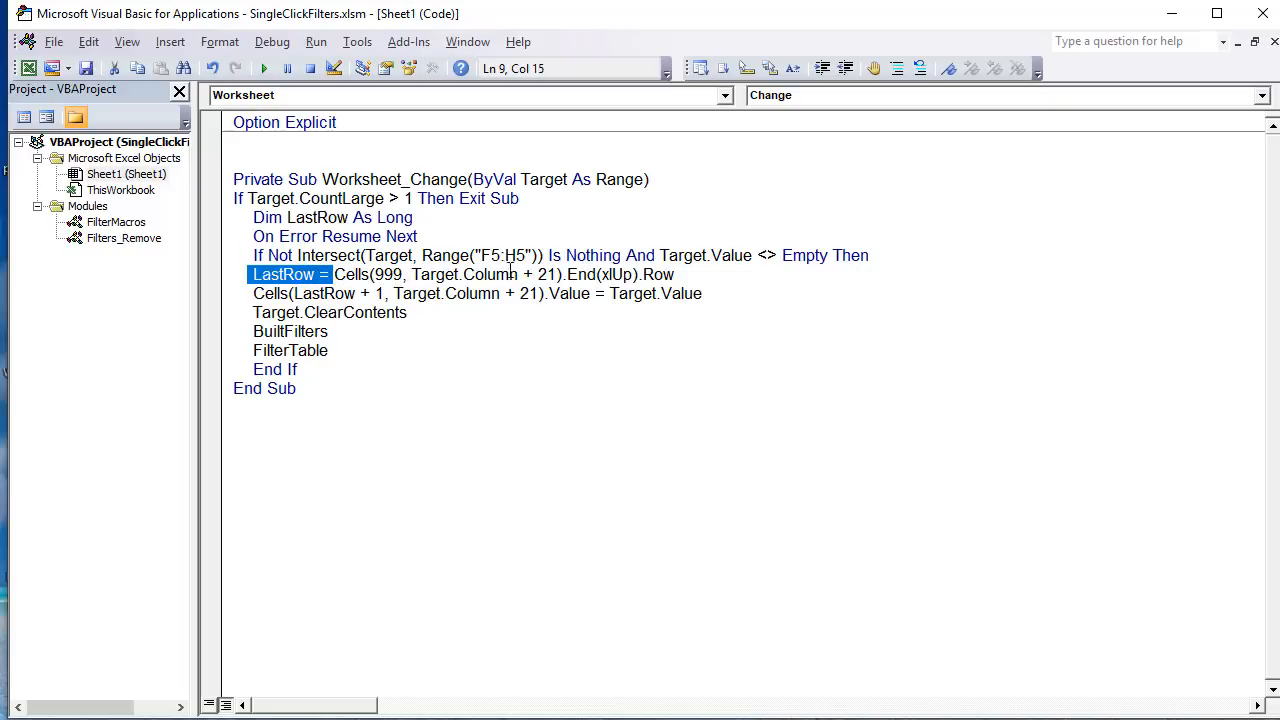
pyautogui.moveTo(521, 275); pyautogui.dragTo(416, 293)
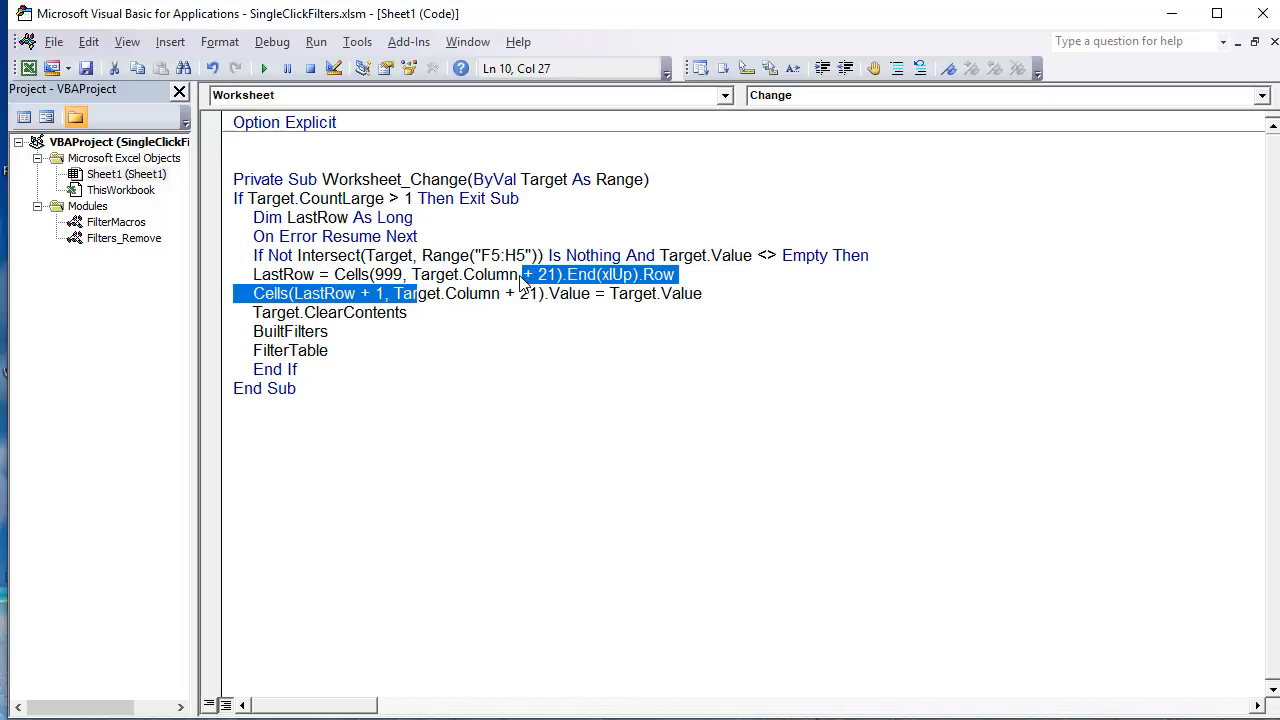
pyautogui.click(521, 280)
pyautogui.moveTo(558, 276); pyautogui.dragTo(406, 279)
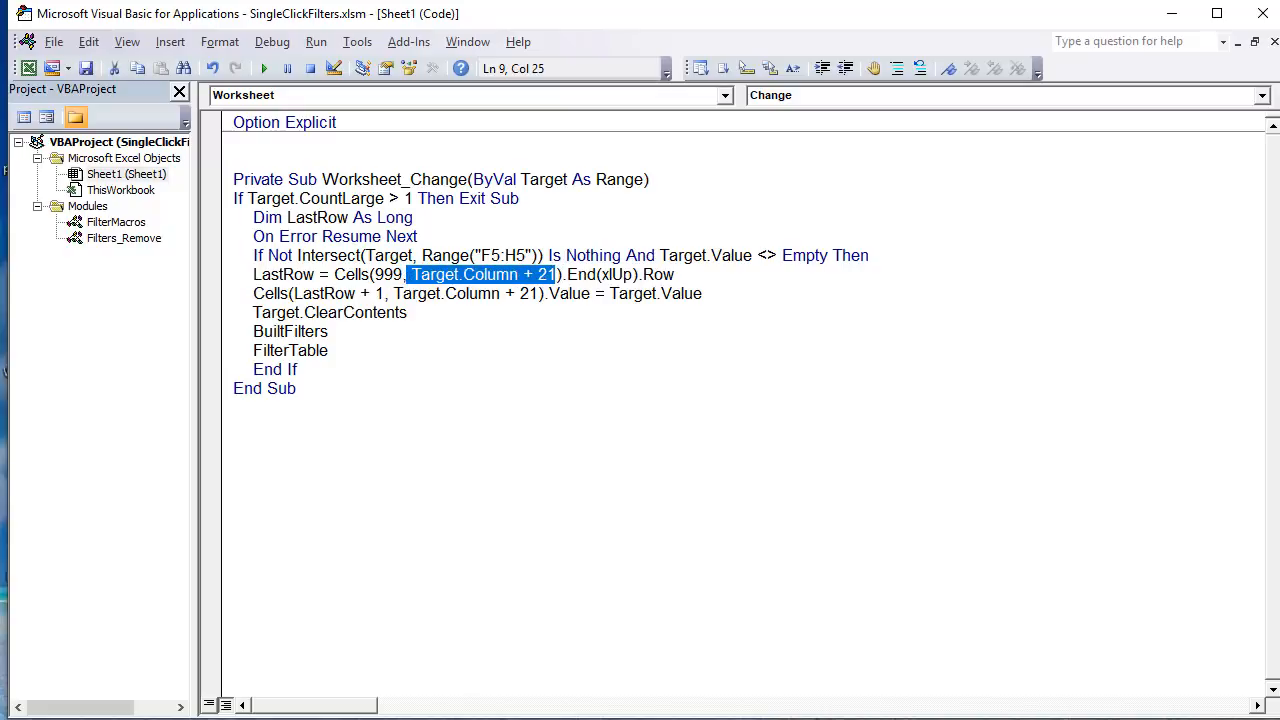
# Step: Switch to the Excel worksheet and view the Type filter choices in cell F5 without choosing one
pyautogui.hotkey('alt', 'F11')
pyautogui.click(544, 258)
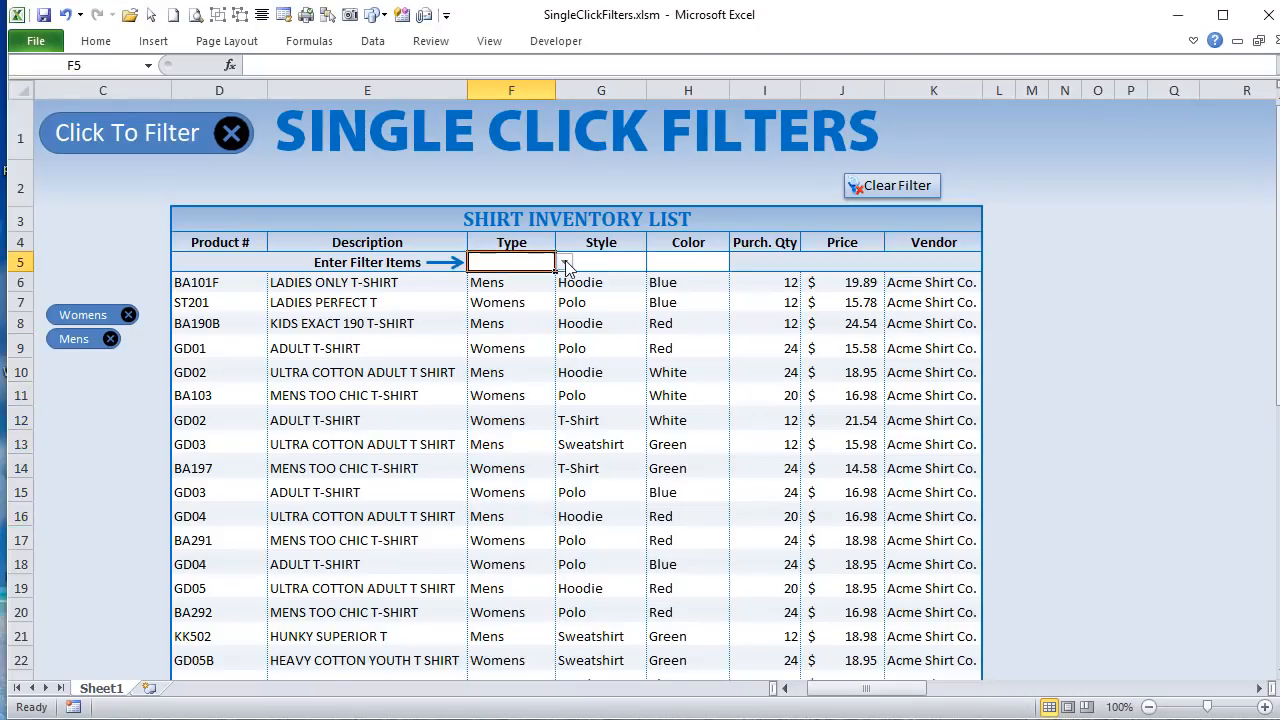
pyautogui.click(565, 263)
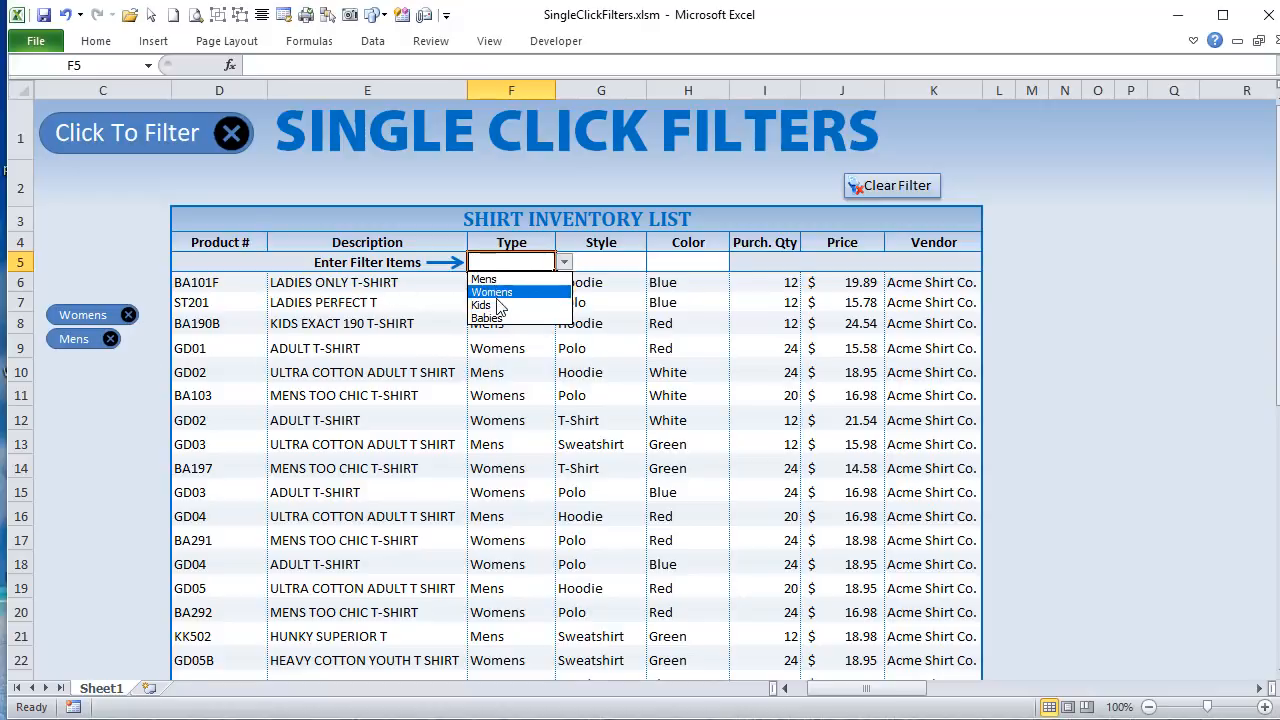
pyautogui.click(1118, 350)
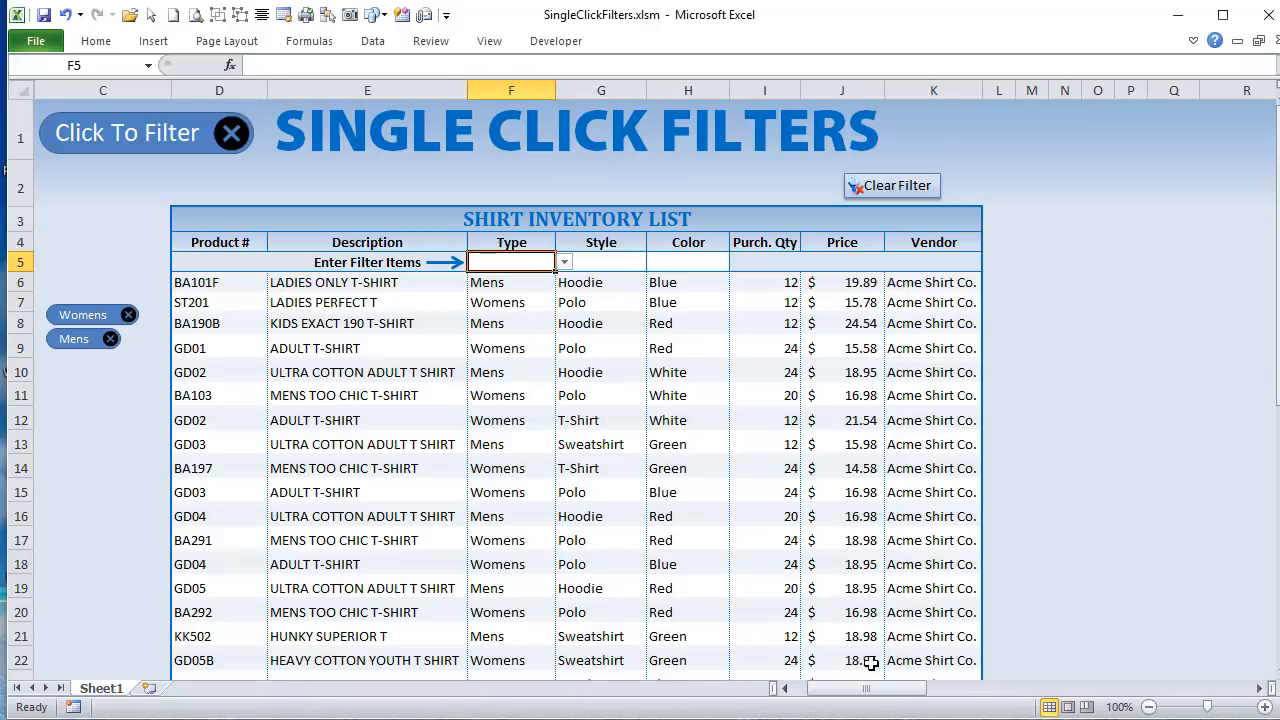
# Step: Examine the Type column of the Criteria table, checking the filled cells AA5 and AA6 and the next free cell AA7
pyautogui.moveTo(877, 688); pyautogui.dragTo(968, 686)
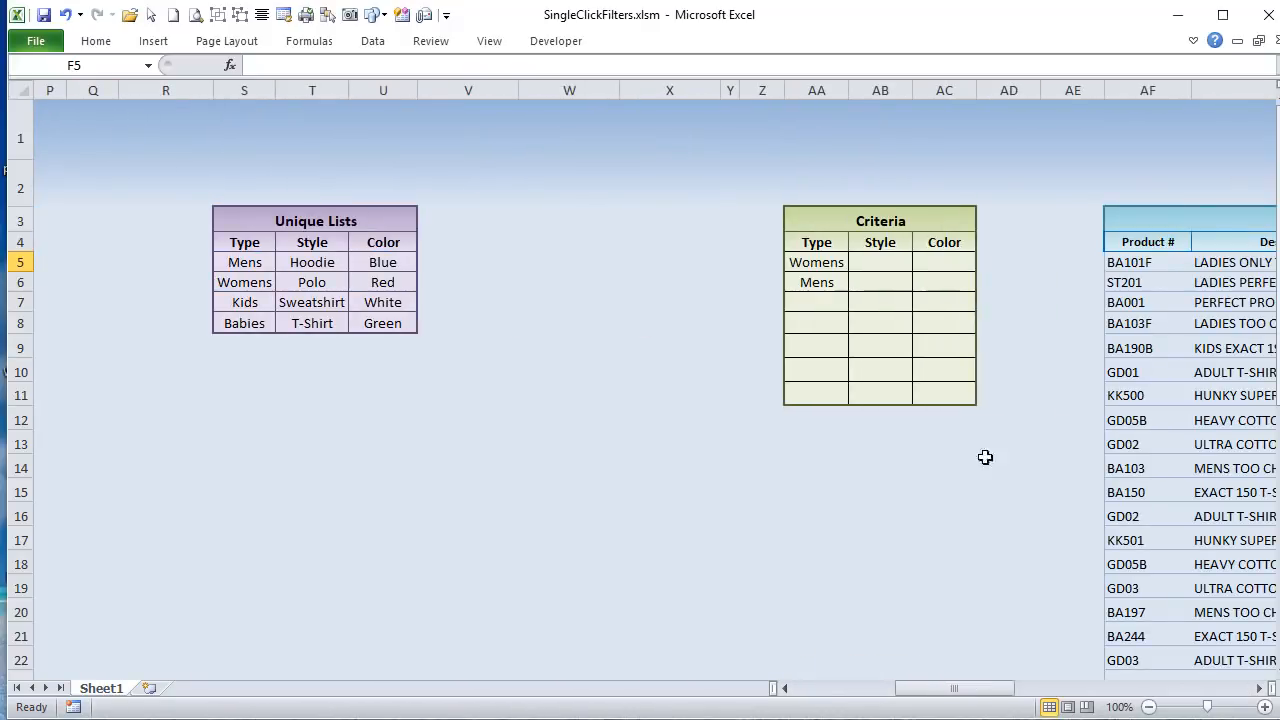
pyautogui.click(815, 301)
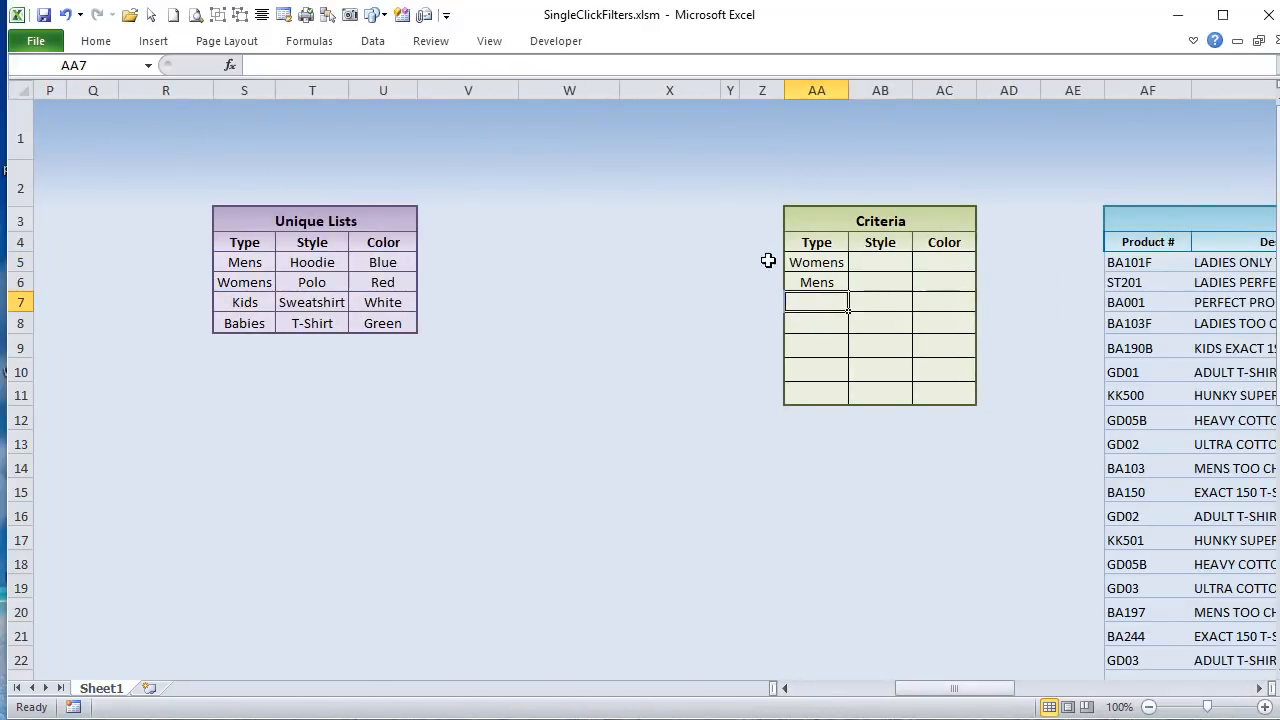
pyautogui.moveTo(817, 243); pyautogui.dragTo(817, 321)
pyautogui.click(822, 300)
pyautogui.click(811, 260)
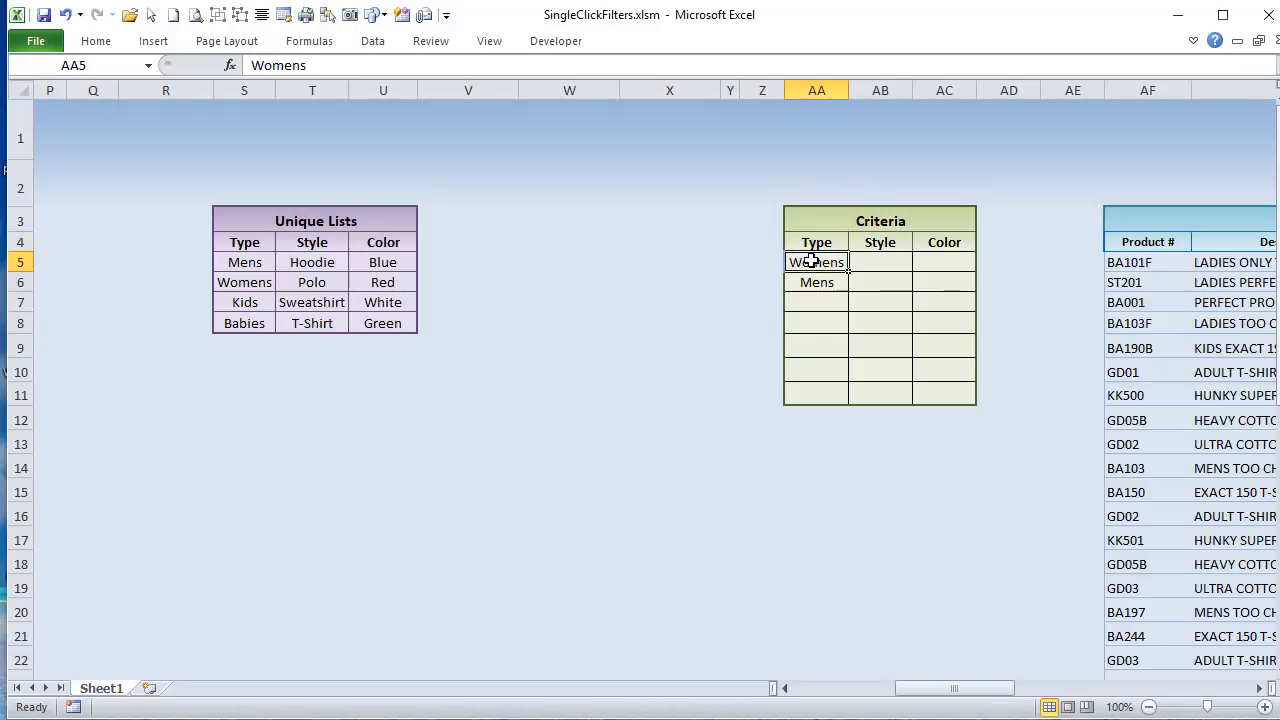
pyautogui.click(816, 280)
pyautogui.click(821, 301)
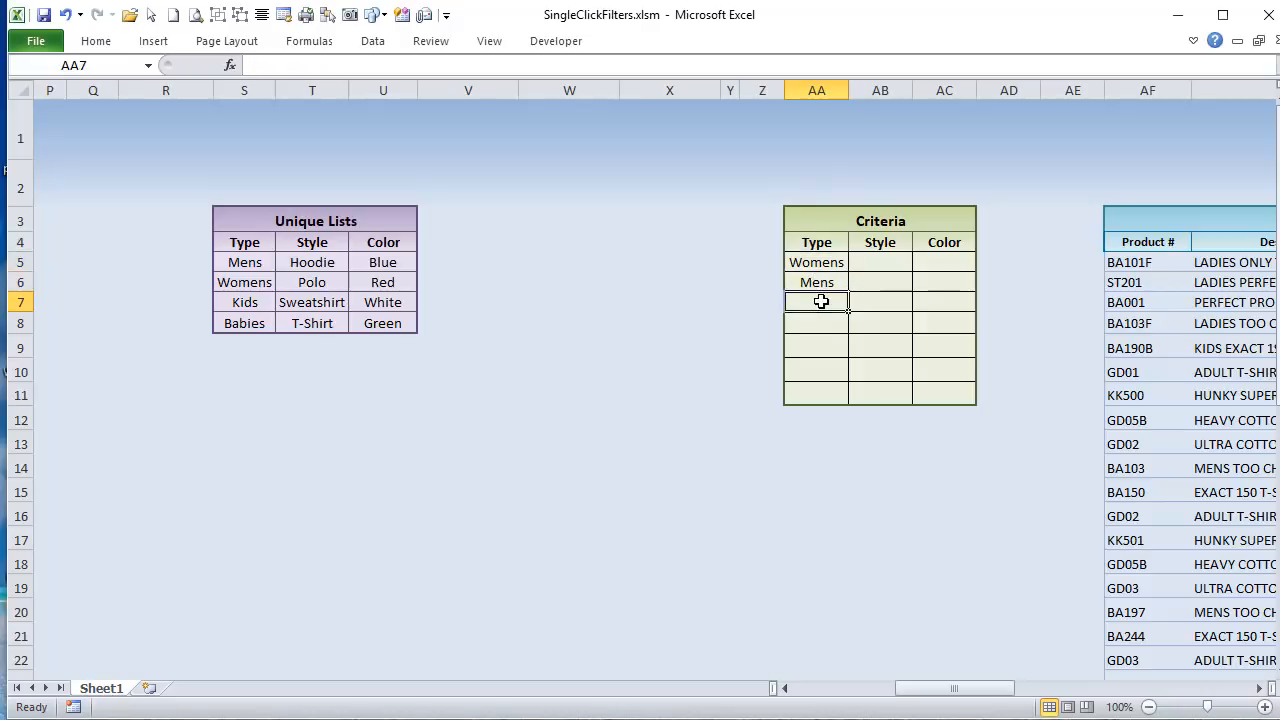
# Step: Enter the formula =COLUMN() in cell AA2, above the Criteria table's Type column
pyautogui.click(796, 200)
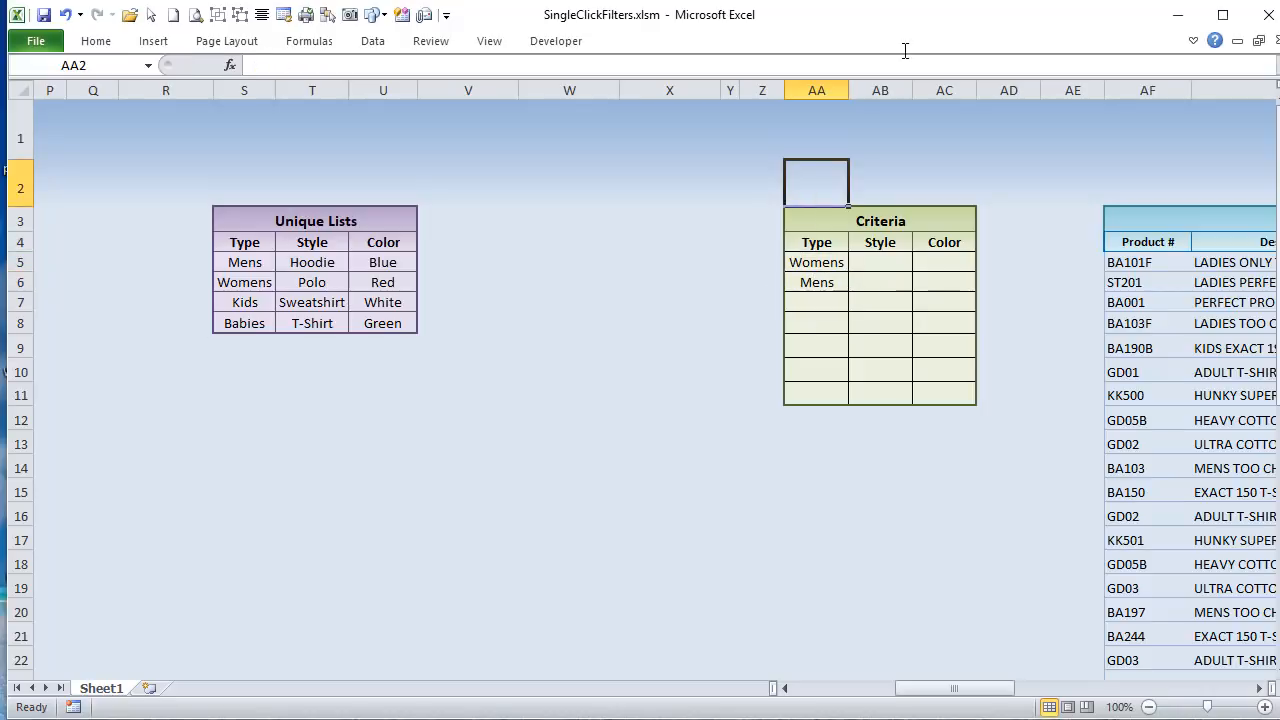
pyautogui.write('=Color')
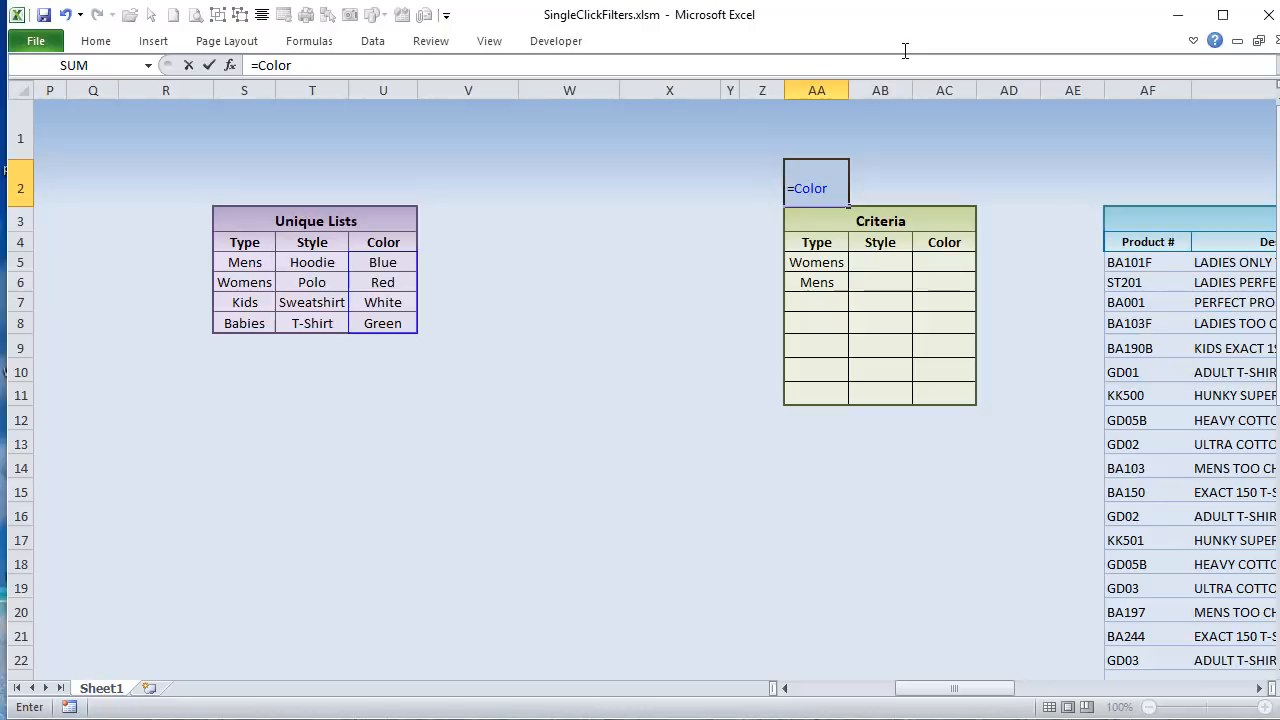
pyautogui.press('BackSpace')
pyautogui.press('BackSpace')
pyautogui.write('u')
pyautogui.press('Tab')
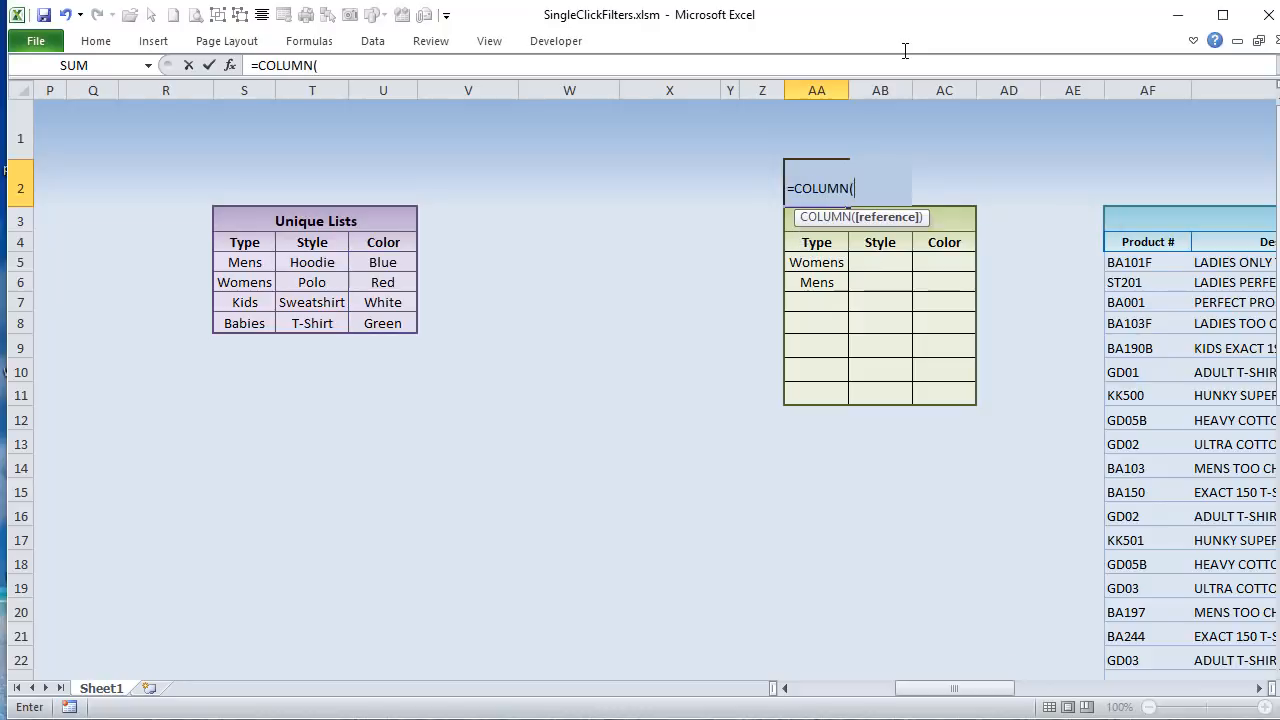
pyautogui.write(')')
pyautogui.press('Return')
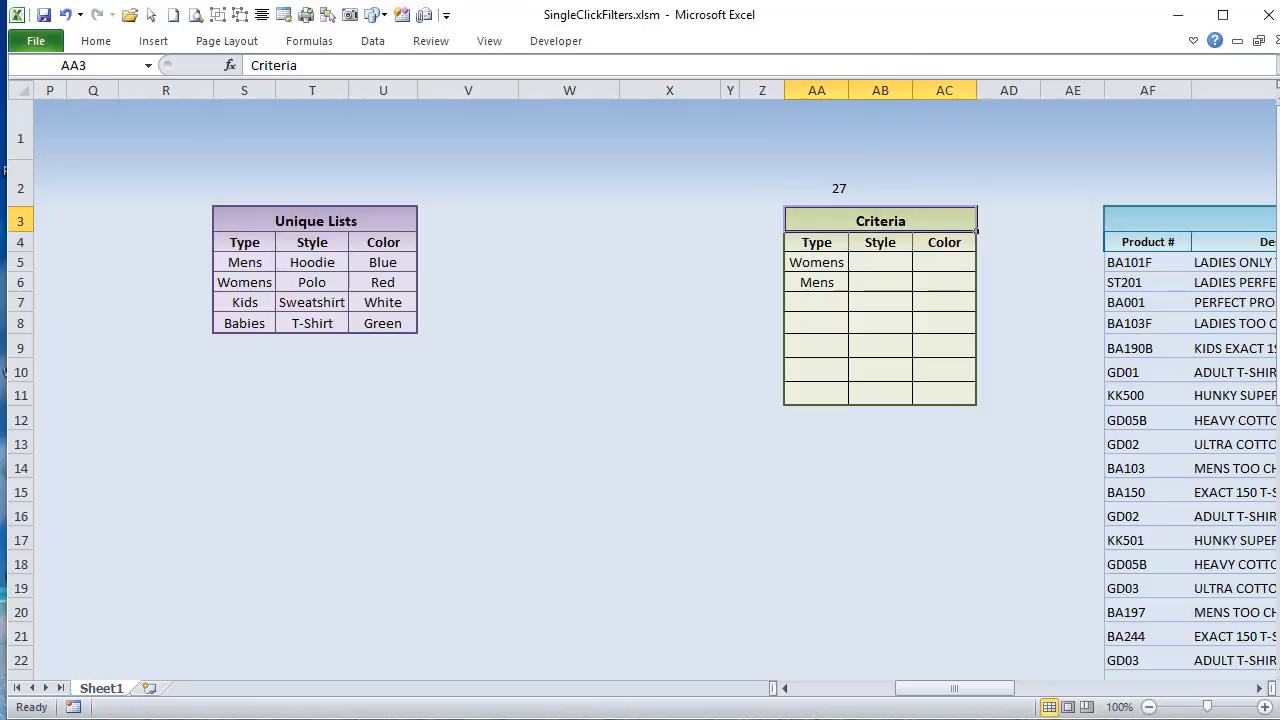
pyautogui.moveTo(979, 697); pyautogui.dragTo(891, 697)
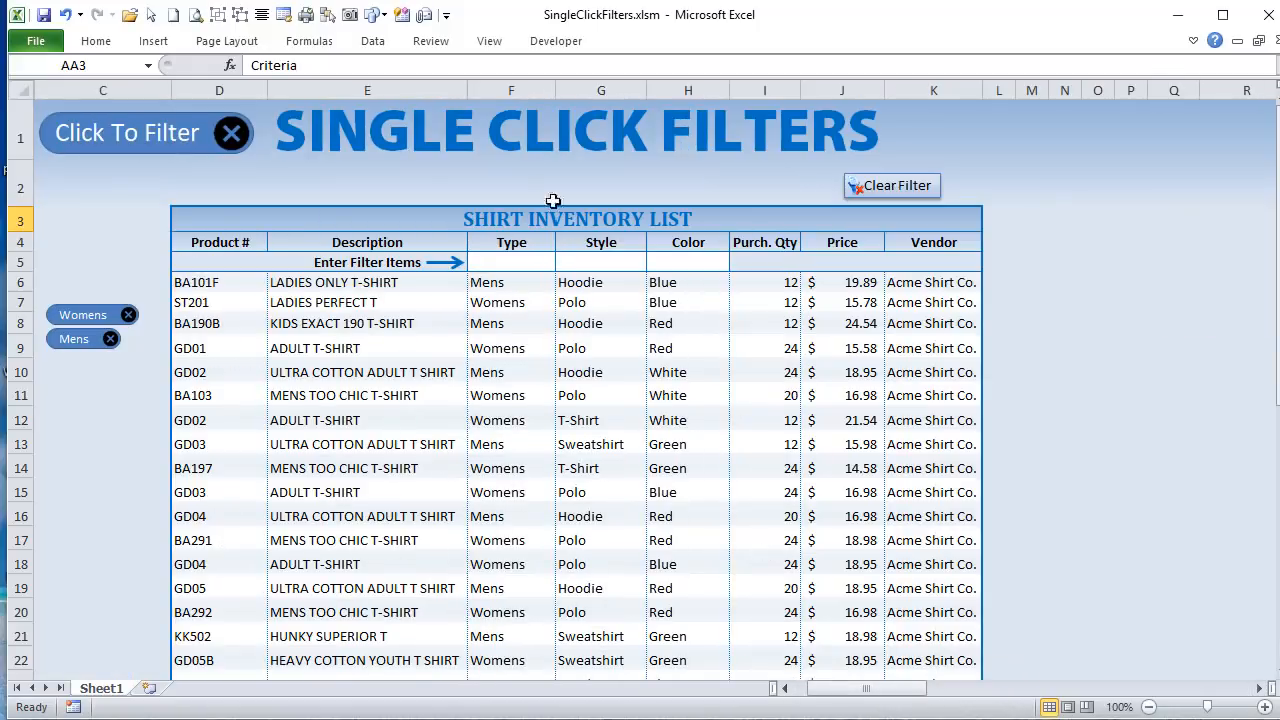
pyautogui.click(506, 193)
pyautogui.click(520, 256)
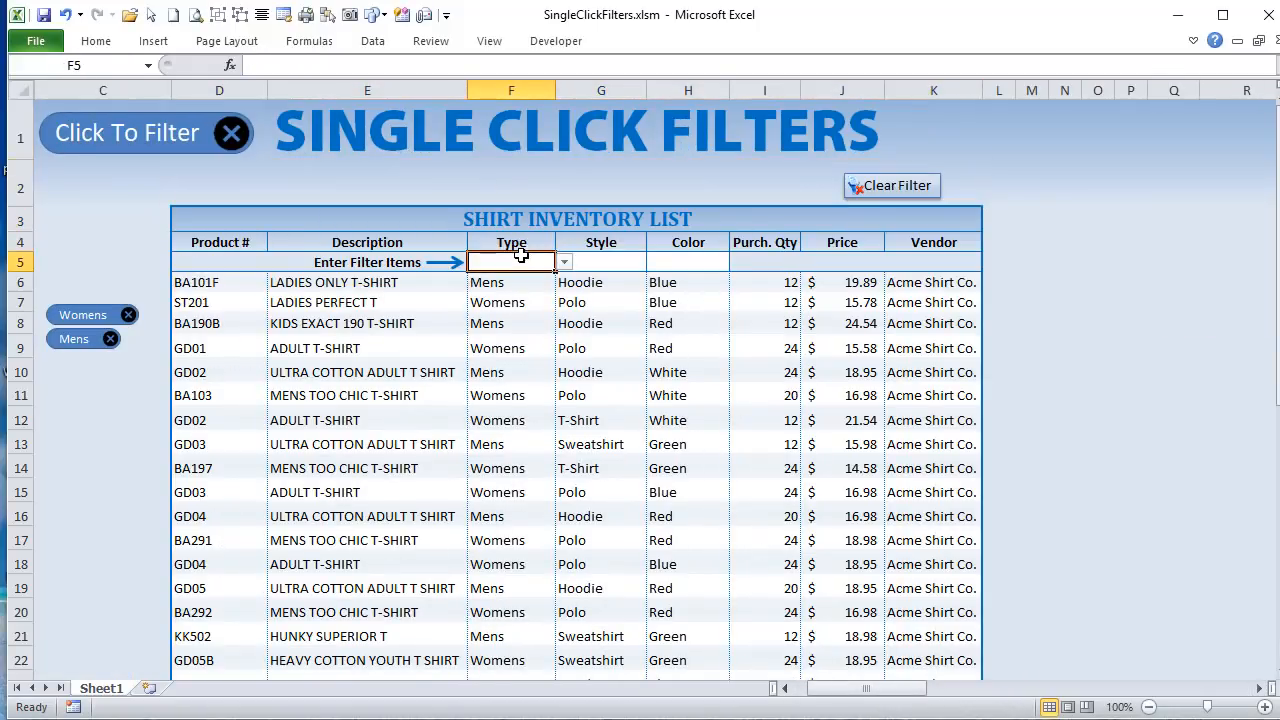
pyautogui.write('=colu')
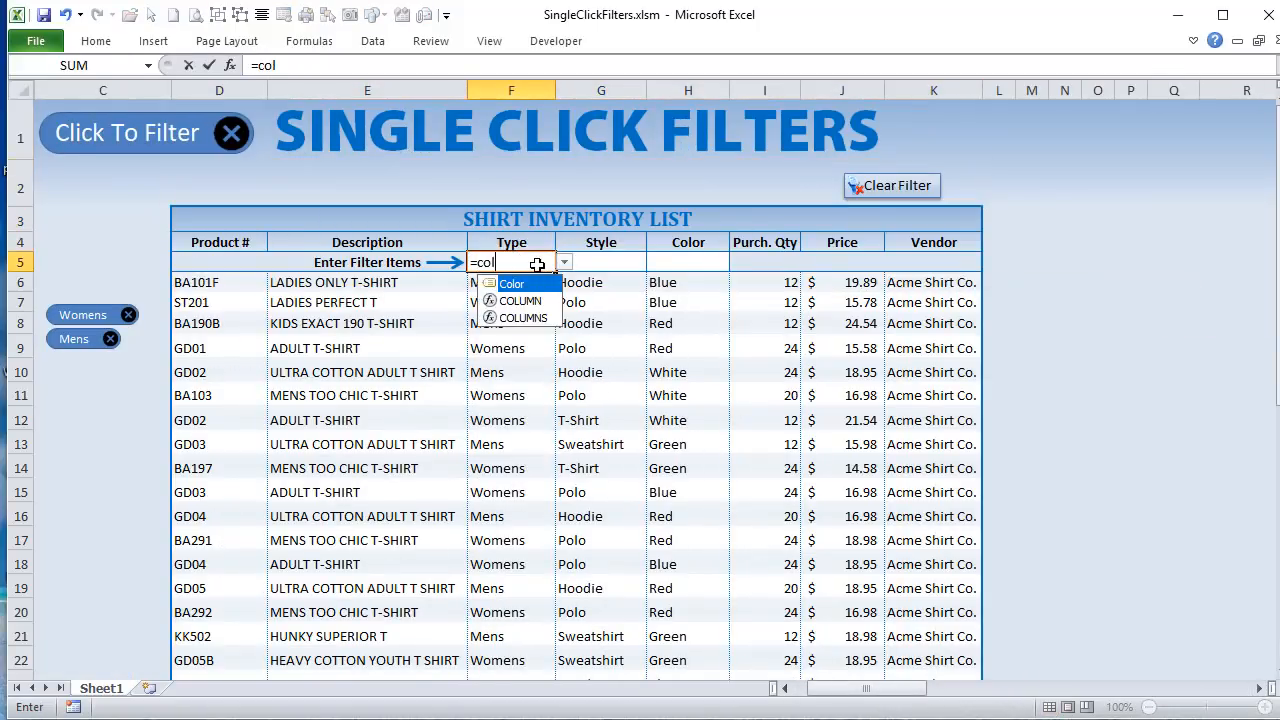
pyautogui.press('BackSpace')
pyautogui.press('BackSpace')
pyautogui.press('BackSpace')
pyautogui.press('BackSpace')
pyautogui.press('BackSpace')
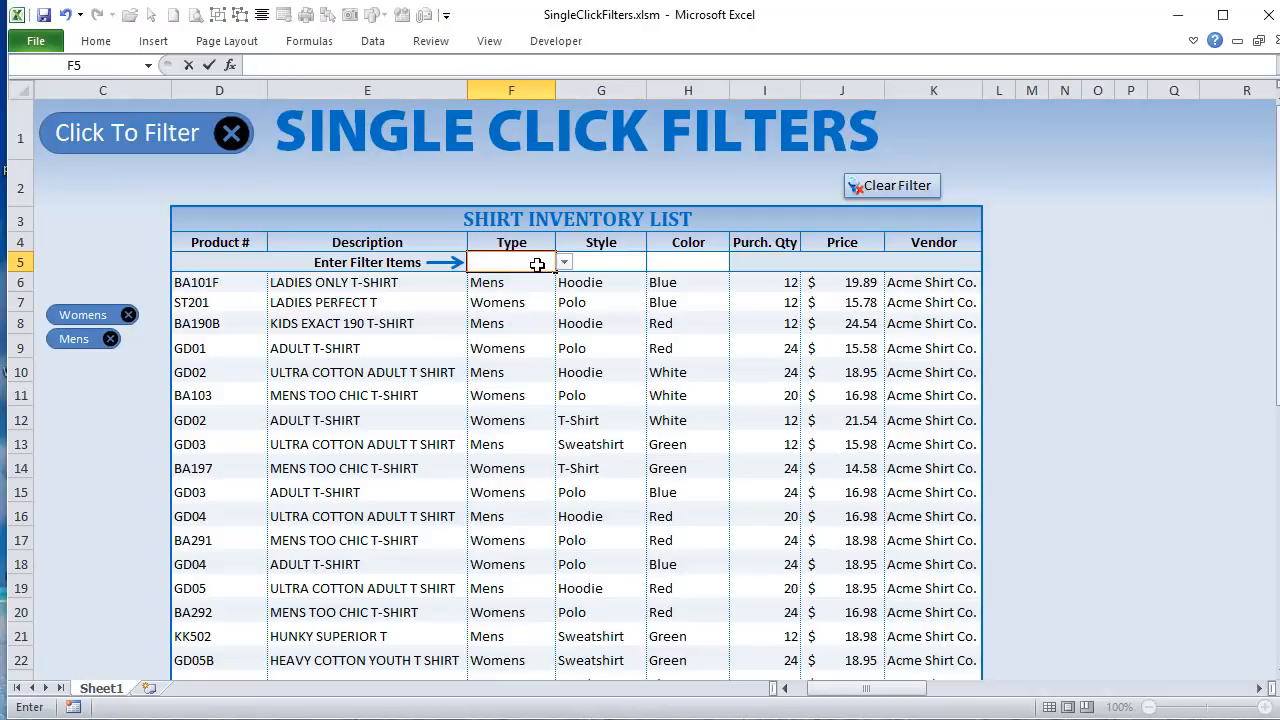
# Step: Enter the formula =COLUMN() in cell F6, the first Type cell of the shirt inventory list
pyautogui.click(529, 281)
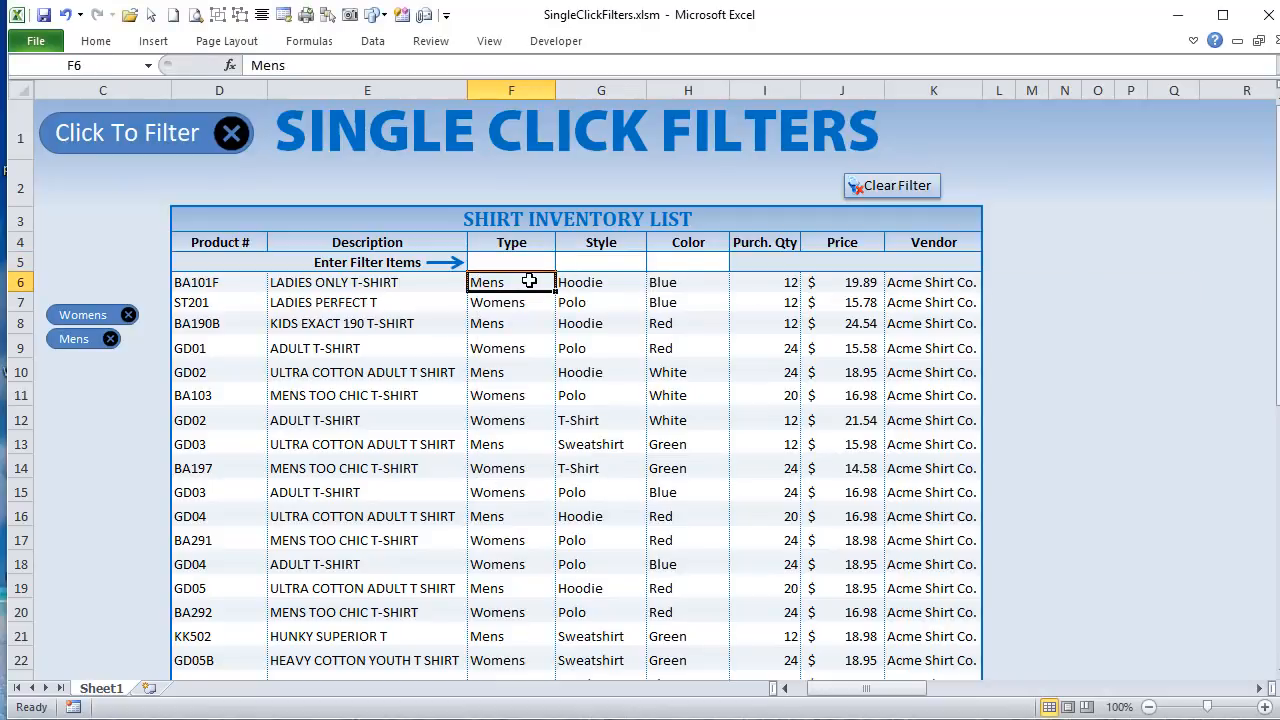
pyautogui.write('=col')
pyautogui.press('Tab')
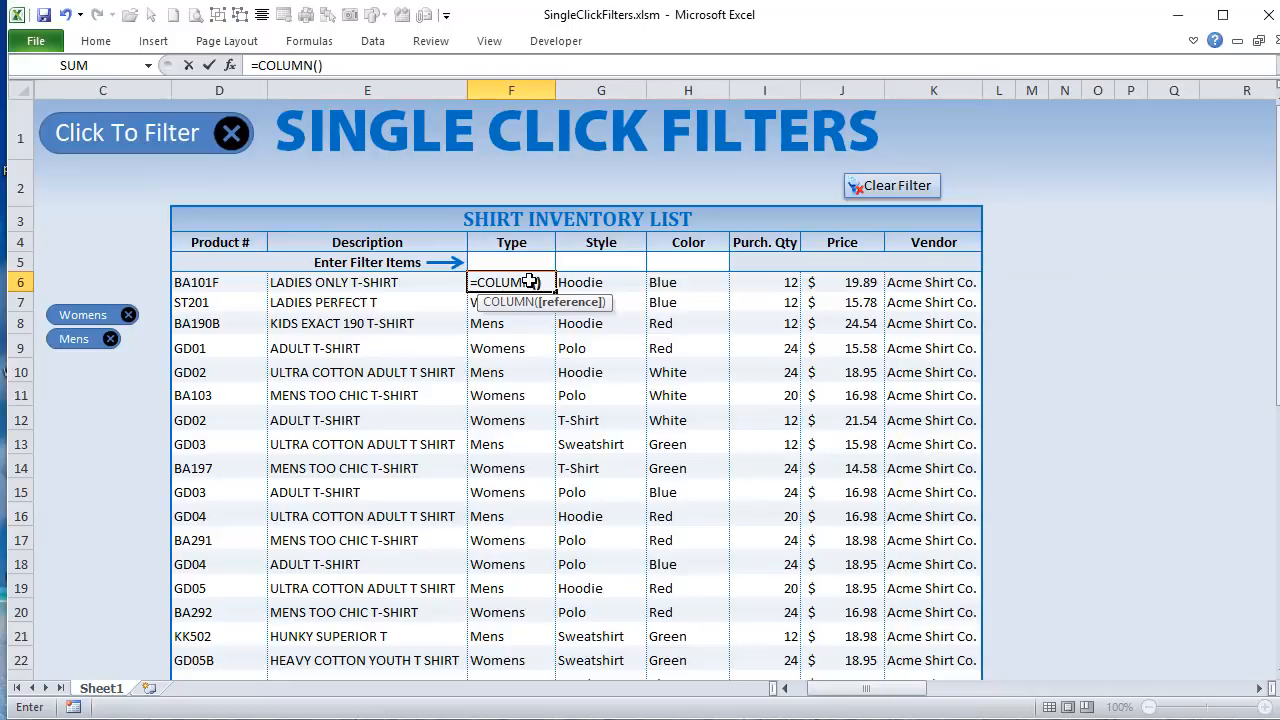
pyautogui.write(')')
pyautogui.press('Return')
pyautogui.click(529, 281)
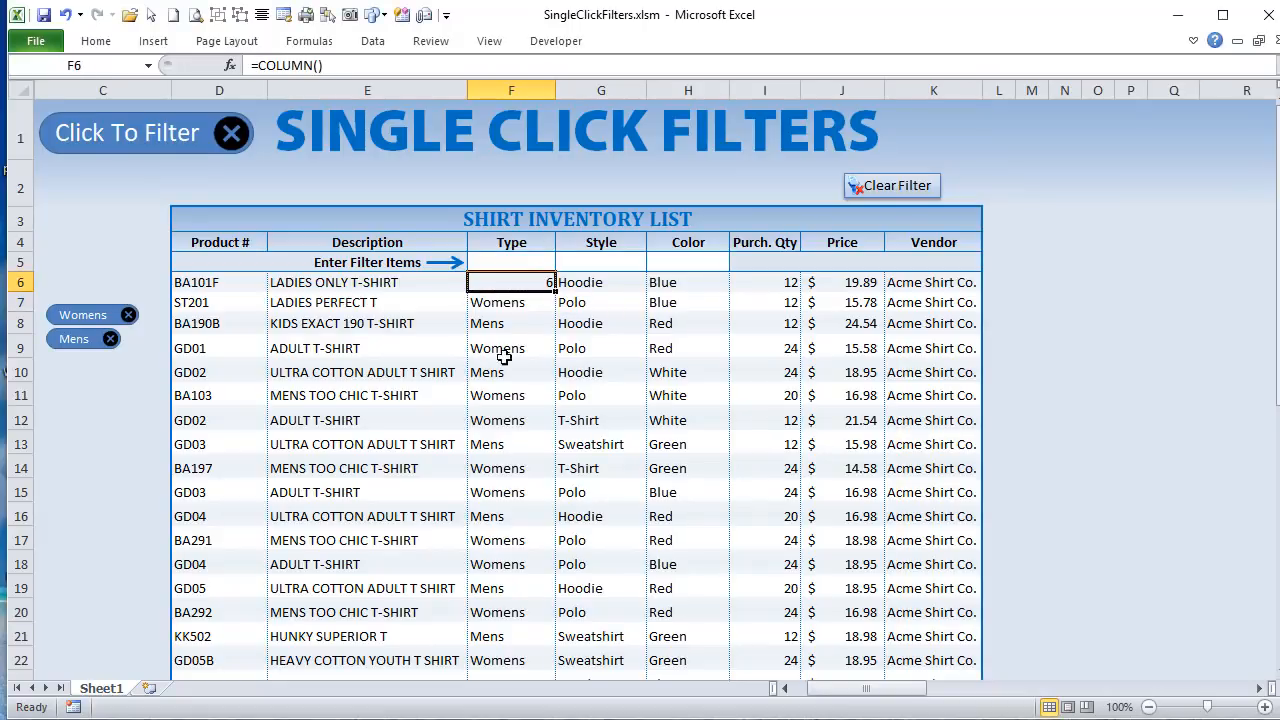
# Step: Compare with the column number above the Criteria table, and restore Mens in cell F6 of the inventory list
pyautogui.moveTo(861, 688); pyautogui.dragTo(981, 688)
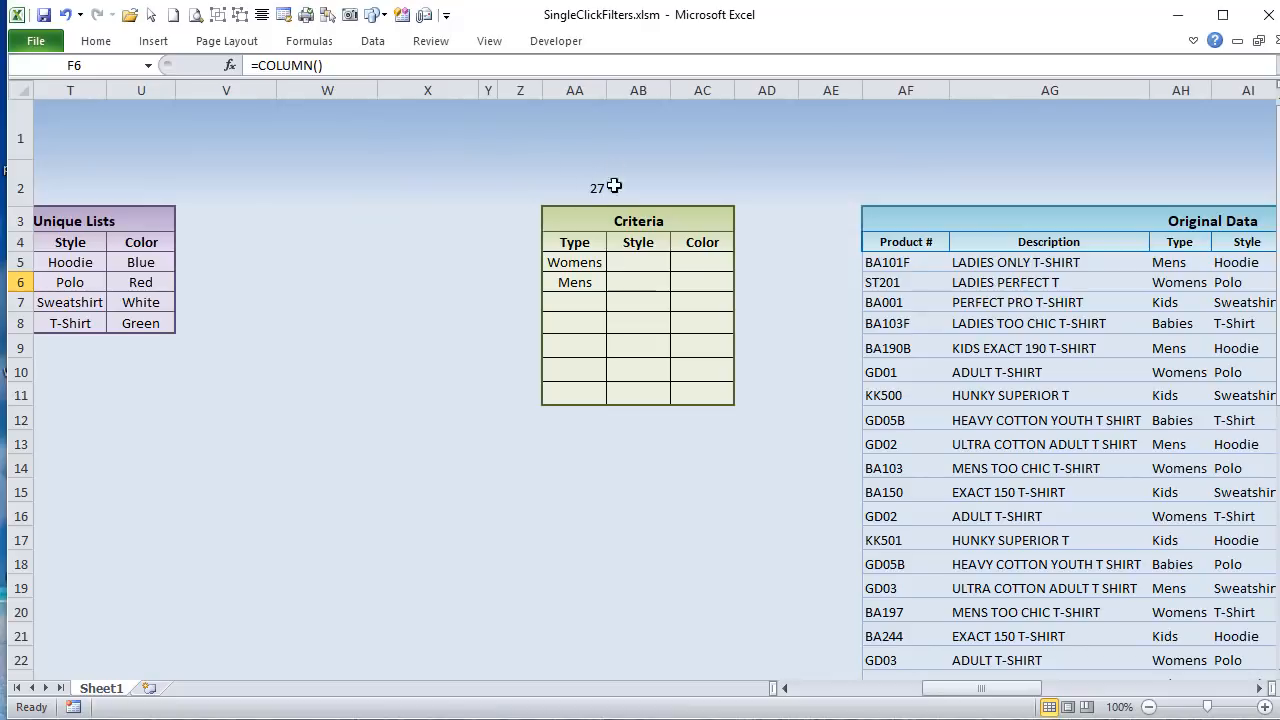
pyautogui.moveTo(984, 690); pyautogui.dragTo(871, 689)
pyautogui.click(515, 262)
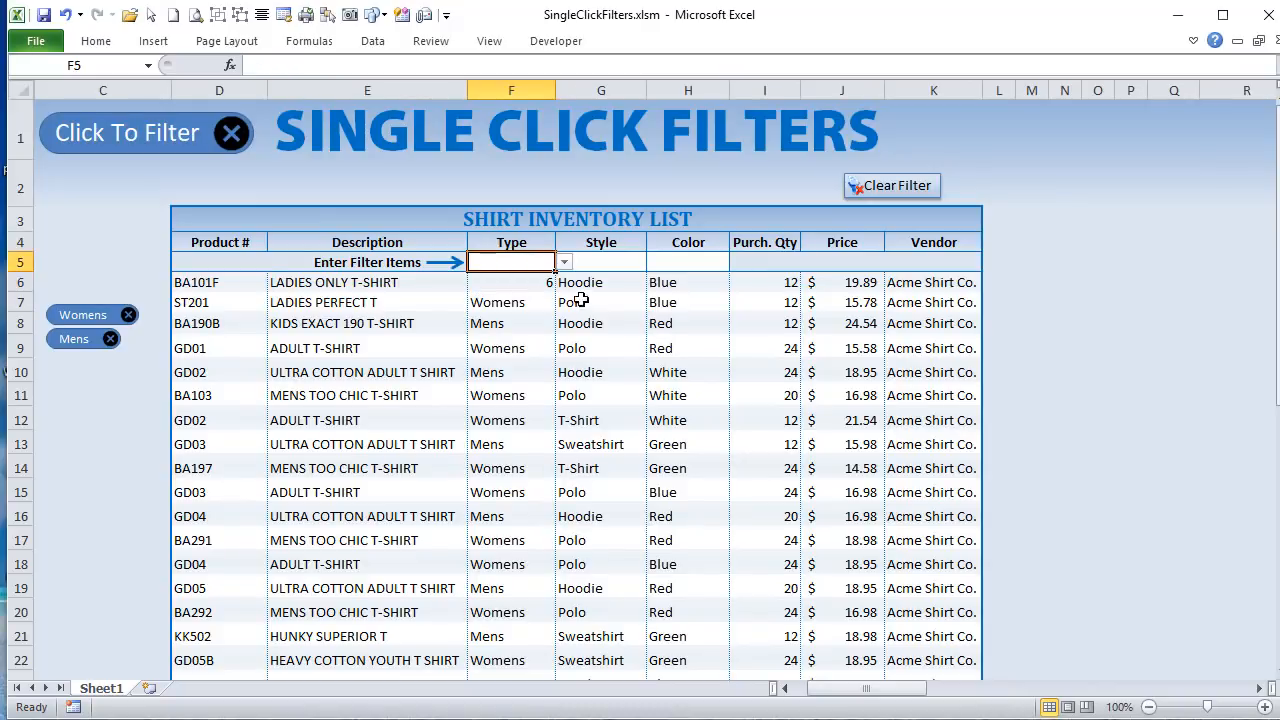
pyautogui.click(528, 280)
pyautogui.write('mens')
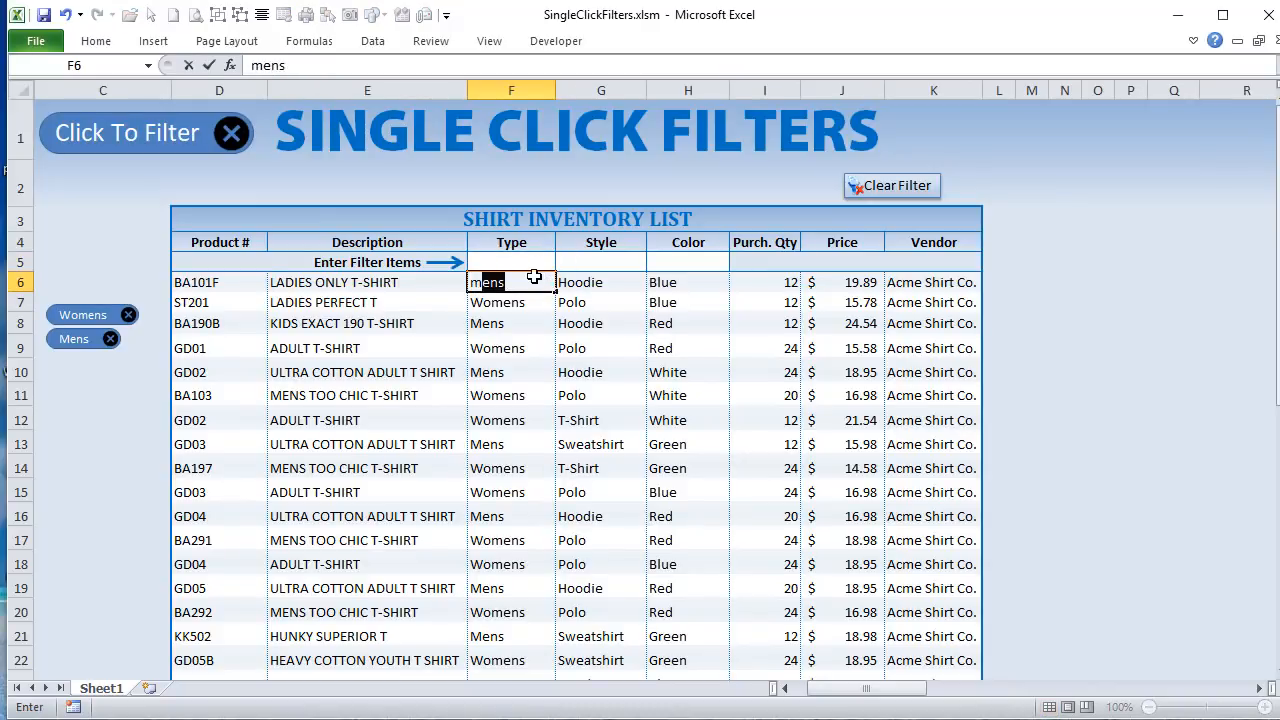
pyautogui.press('Tab')
# Step: Compare the Type entry cell F5 with the Criteria table's columns, and examine where its first empty Type cell lies in row 7
pyautogui.click(526, 248)
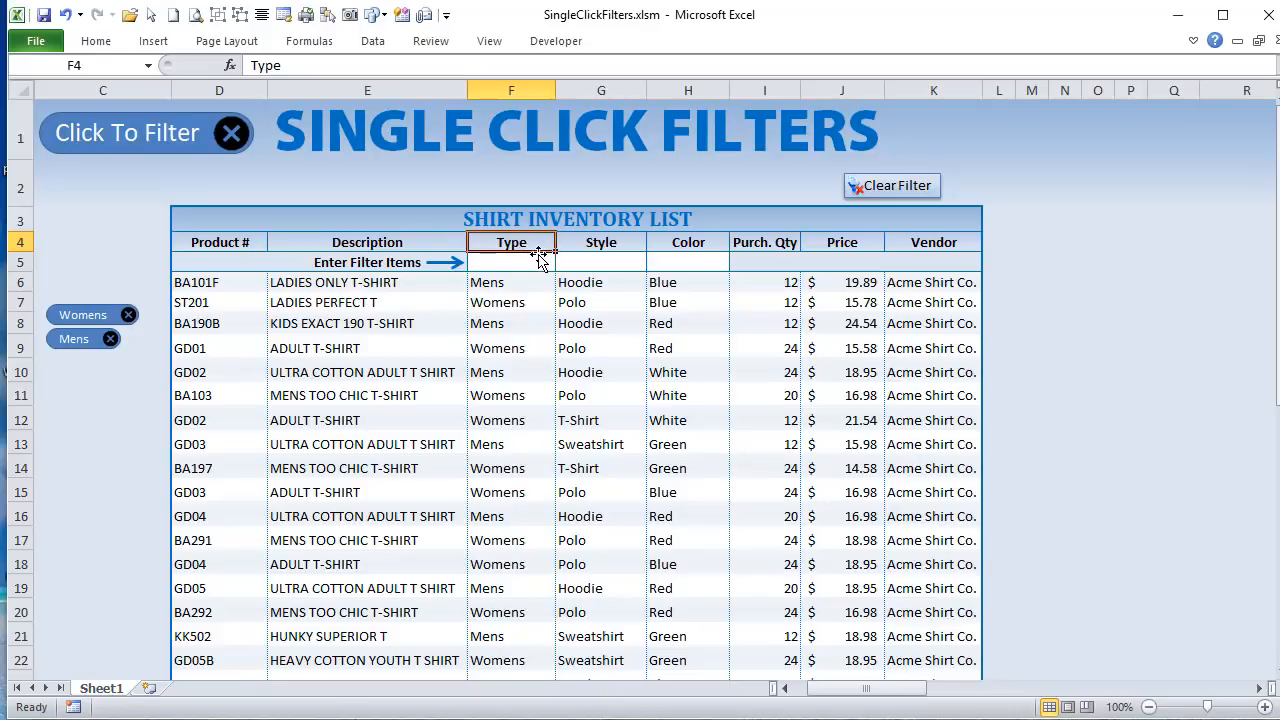
pyautogui.click(543, 261)
pyautogui.moveTo(844, 690); pyautogui.dragTo(929, 688)
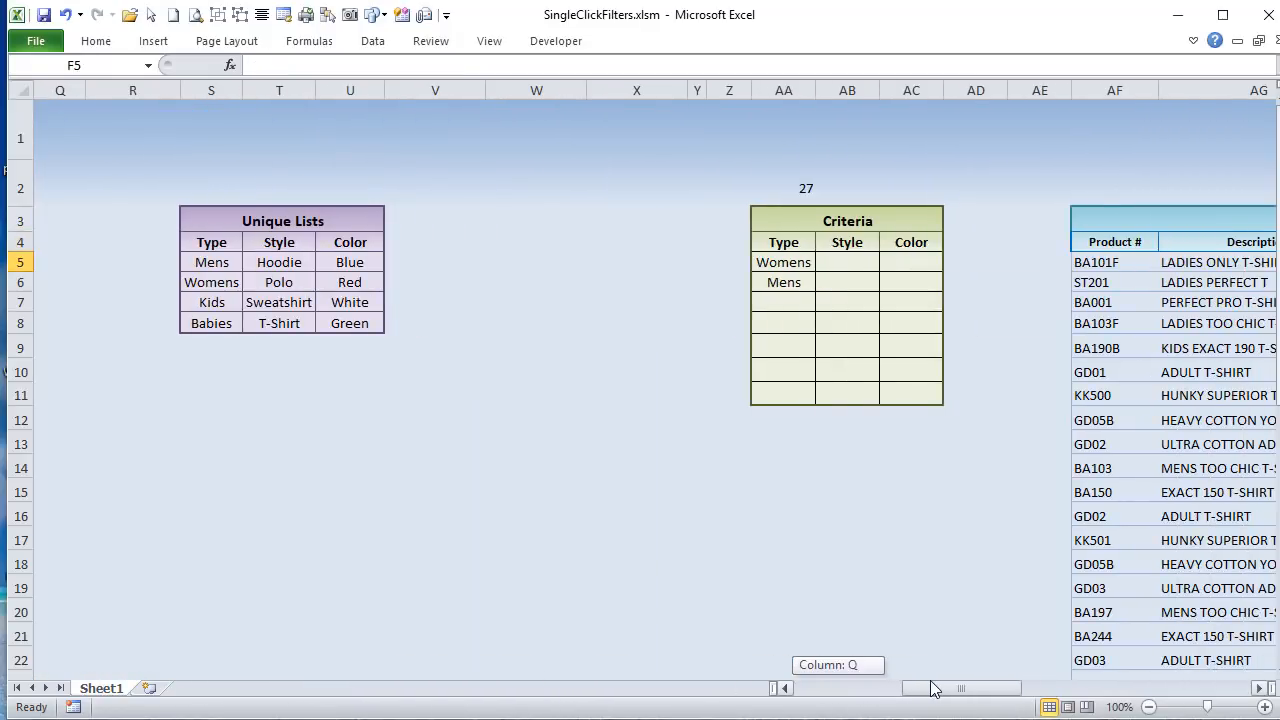
pyautogui.click(775, 327)
pyautogui.click(767, 186)
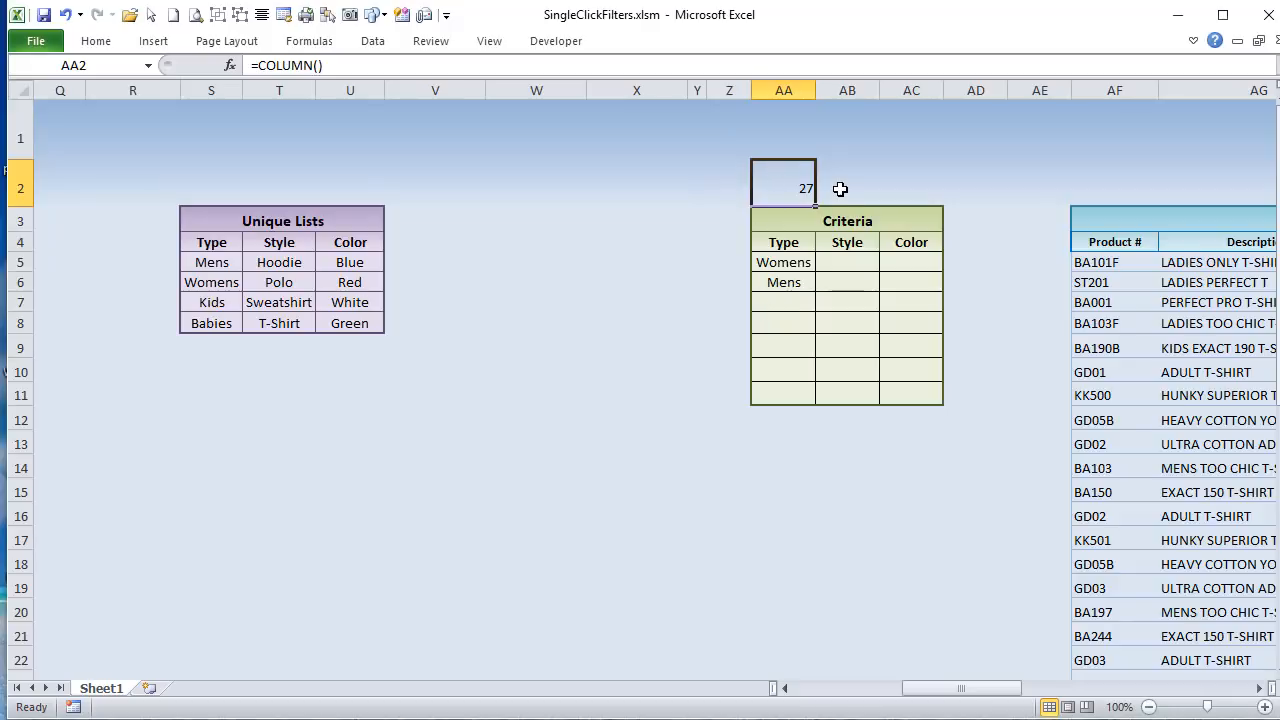
pyautogui.click(847, 241)
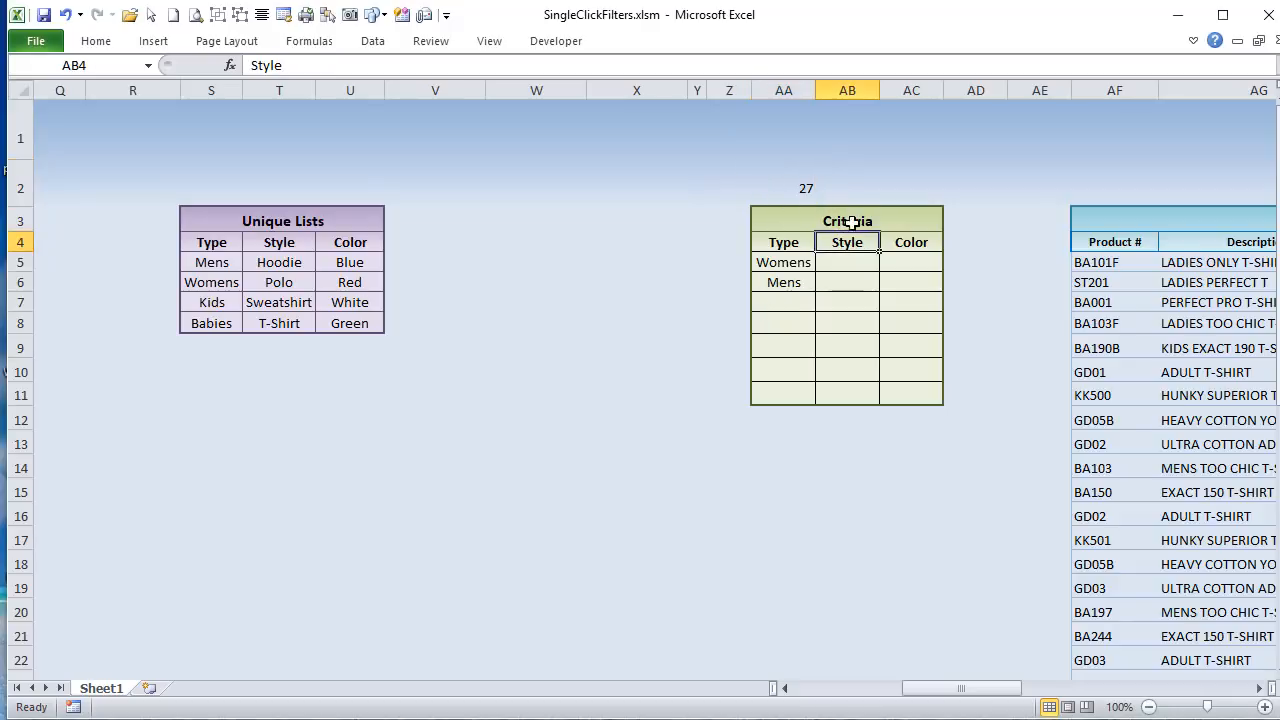
pyautogui.click(853, 192)
pyautogui.click(893, 190)
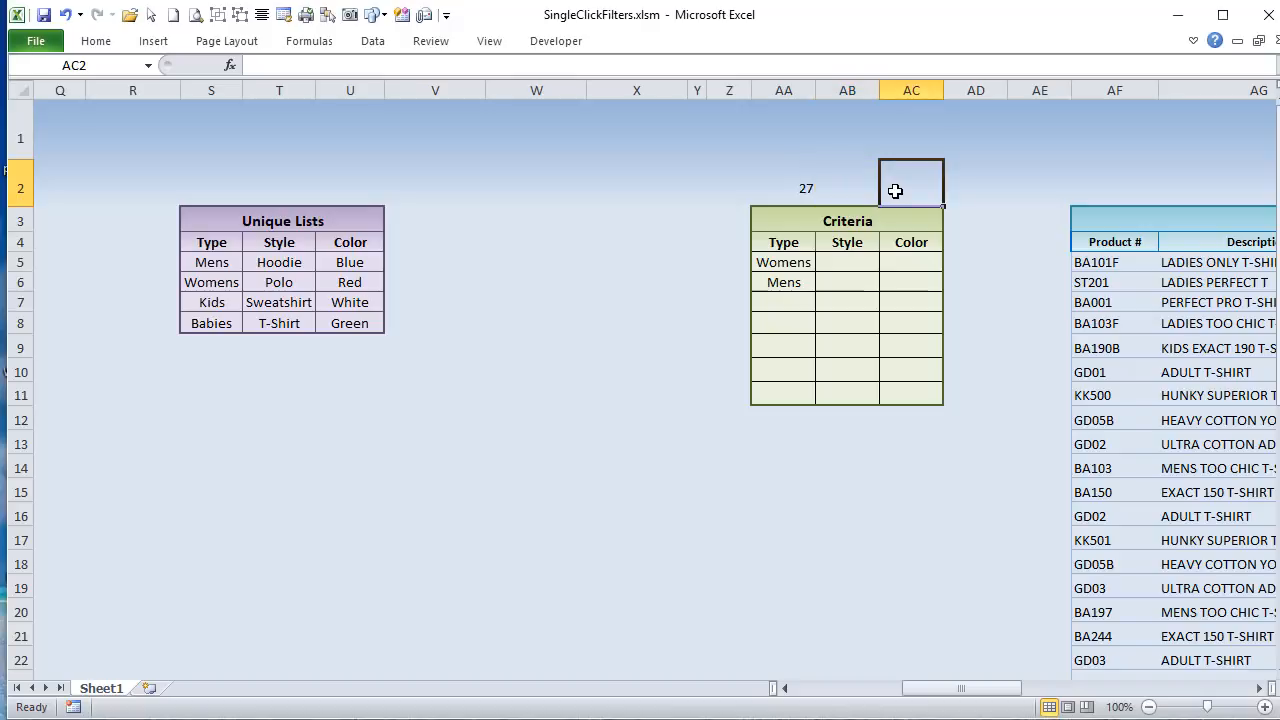
pyautogui.moveTo(788, 182); pyautogui.dragTo(772, 297)
pyautogui.click(770, 298)
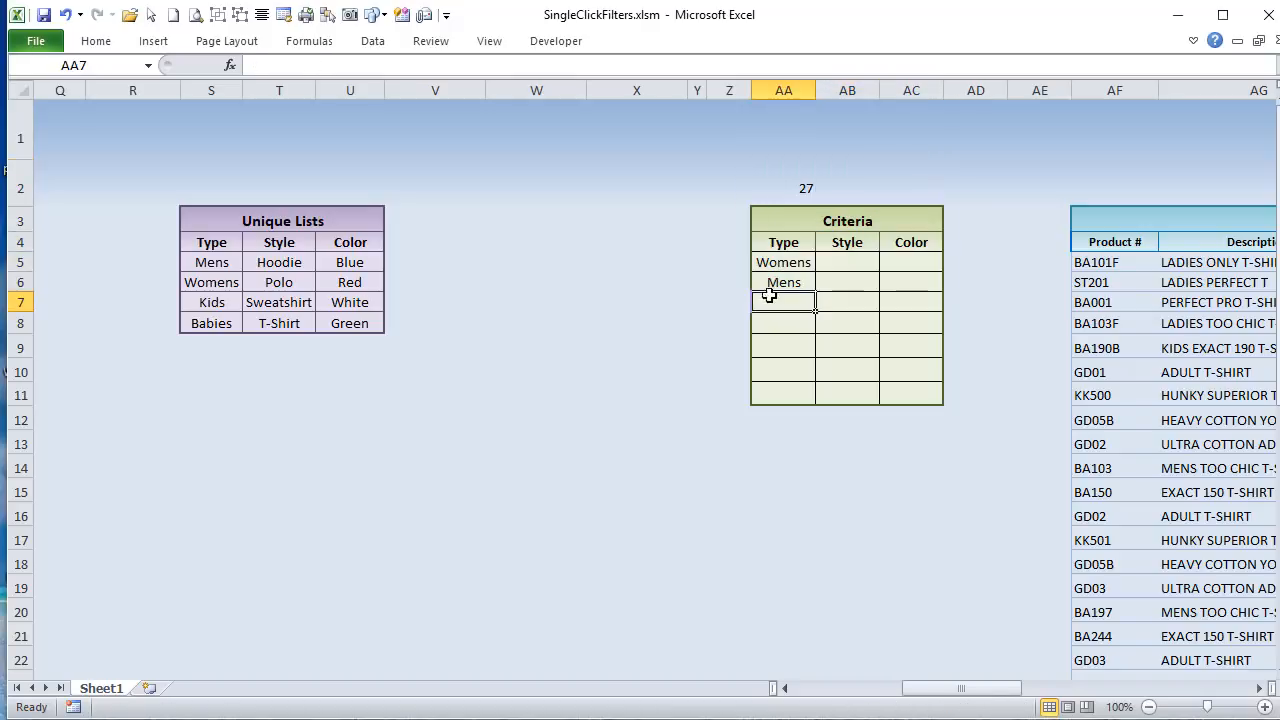
pyautogui.click(22, 301)
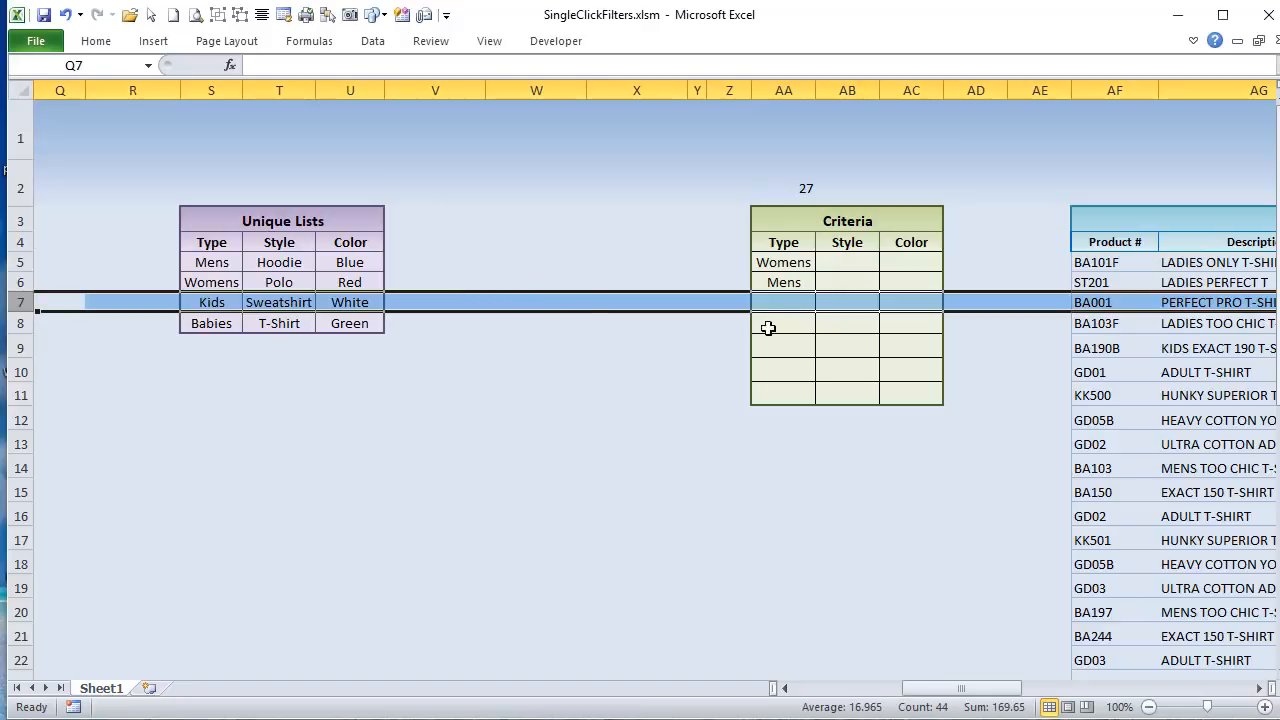
pyautogui.click(790, 301)
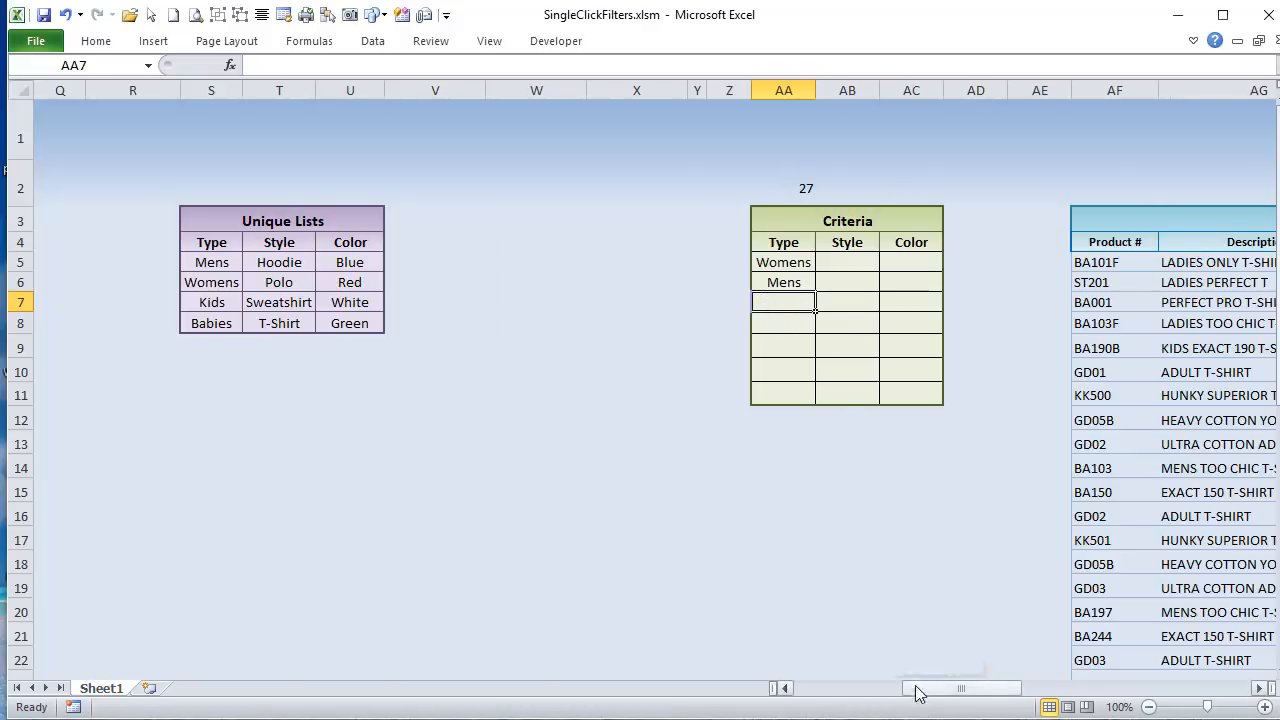
# Step: Add the Kids filter through the Type entry cell F5 and check cell AA7 of the Criteria table
pyautogui.moveTo(929, 689); pyautogui.dragTo(796, 675)
pyautogui.click(545, 262)
pyautogui.click(564, 262)
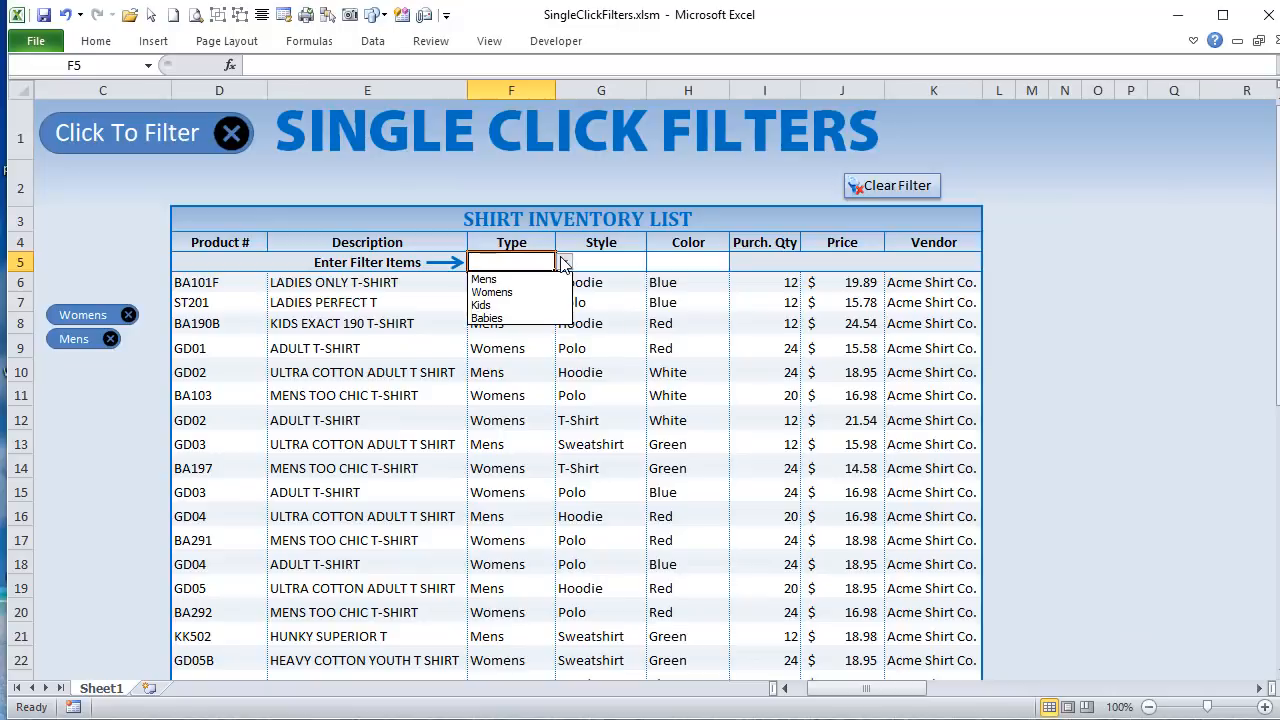
pyautogui.click(540, 305)
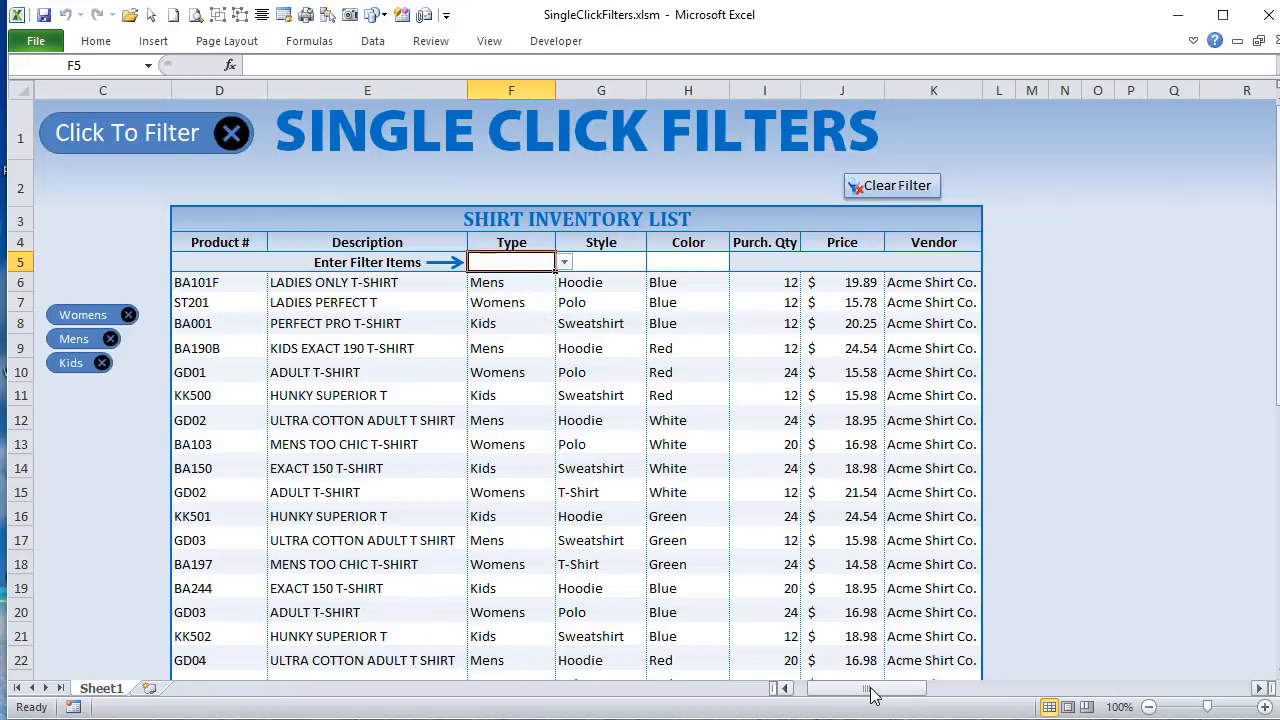
pyautogui.moveTo(871, 689); pyautogui.dragTo(964, 690)
pyautogui.click(786, 302)
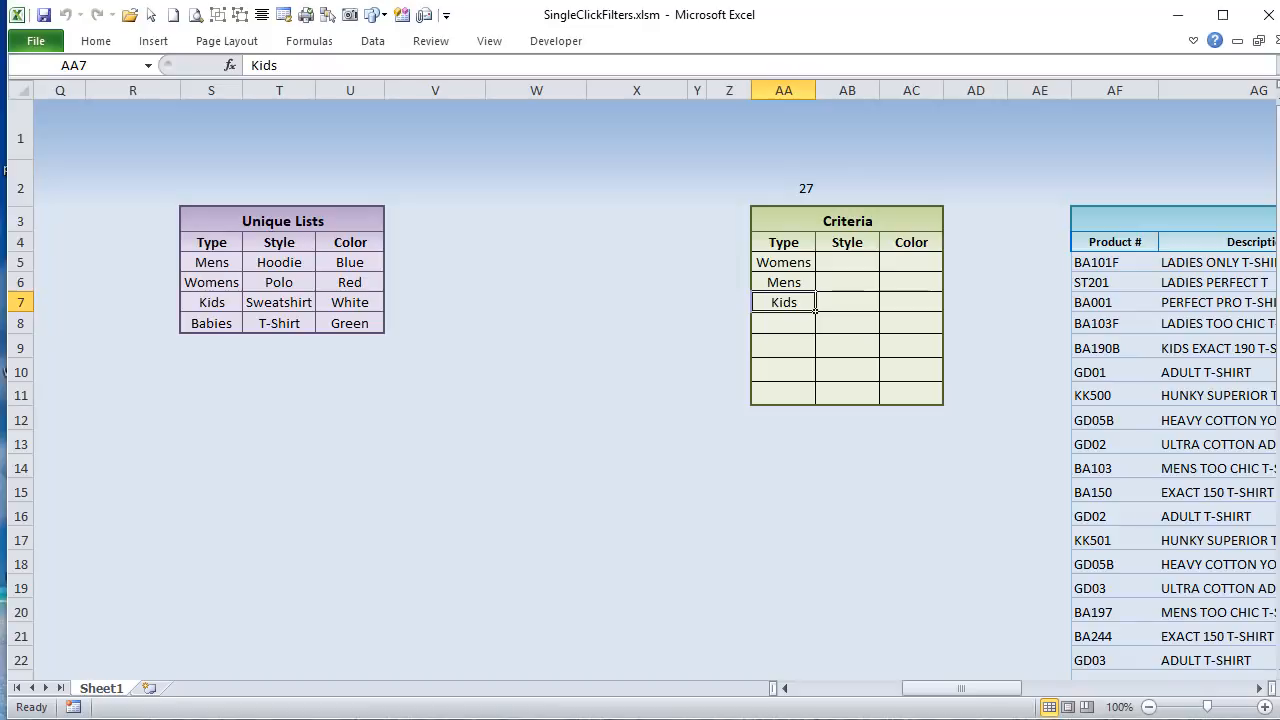
# Step: Switch to the Visual Basic editor and highlight LastRow and Cells in the LastRow assignment of Worksheet_Change
pyautogui.hotkey('alt', 'F11')
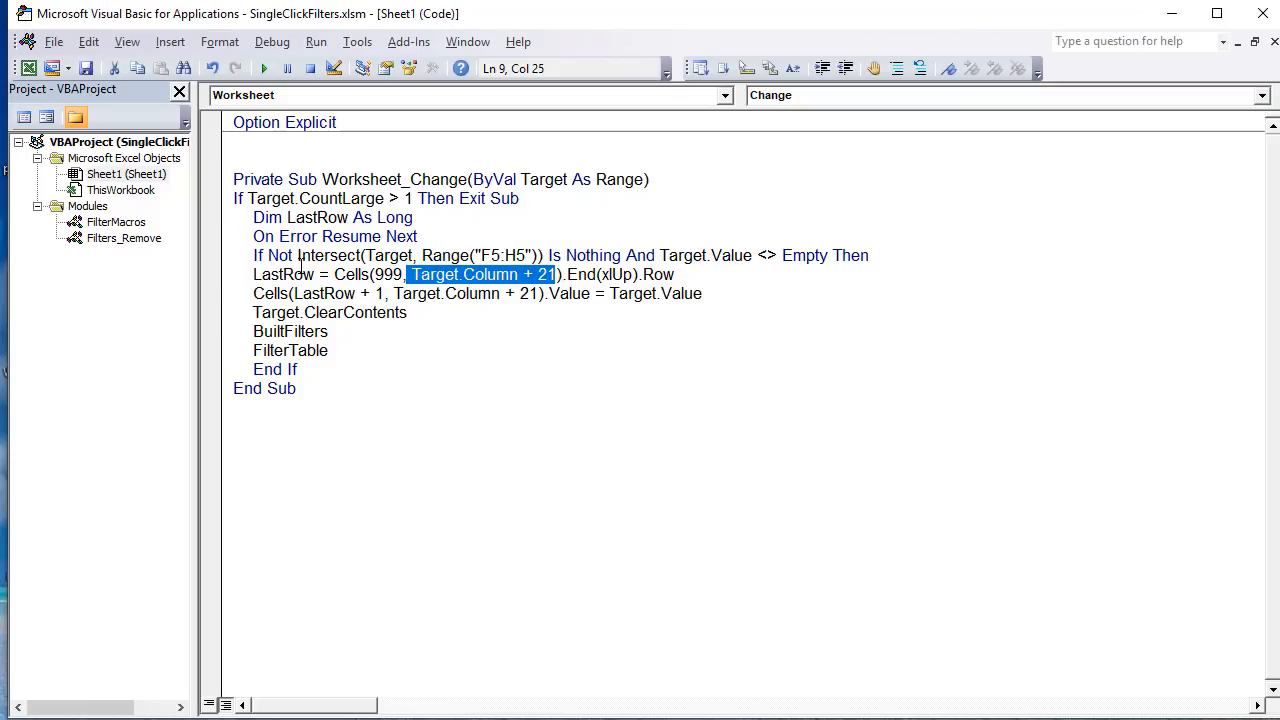
pyautogui.click(307, 274)
pyautogui.moveTo(316, 274); pyautogui.dragTo(253, 274)
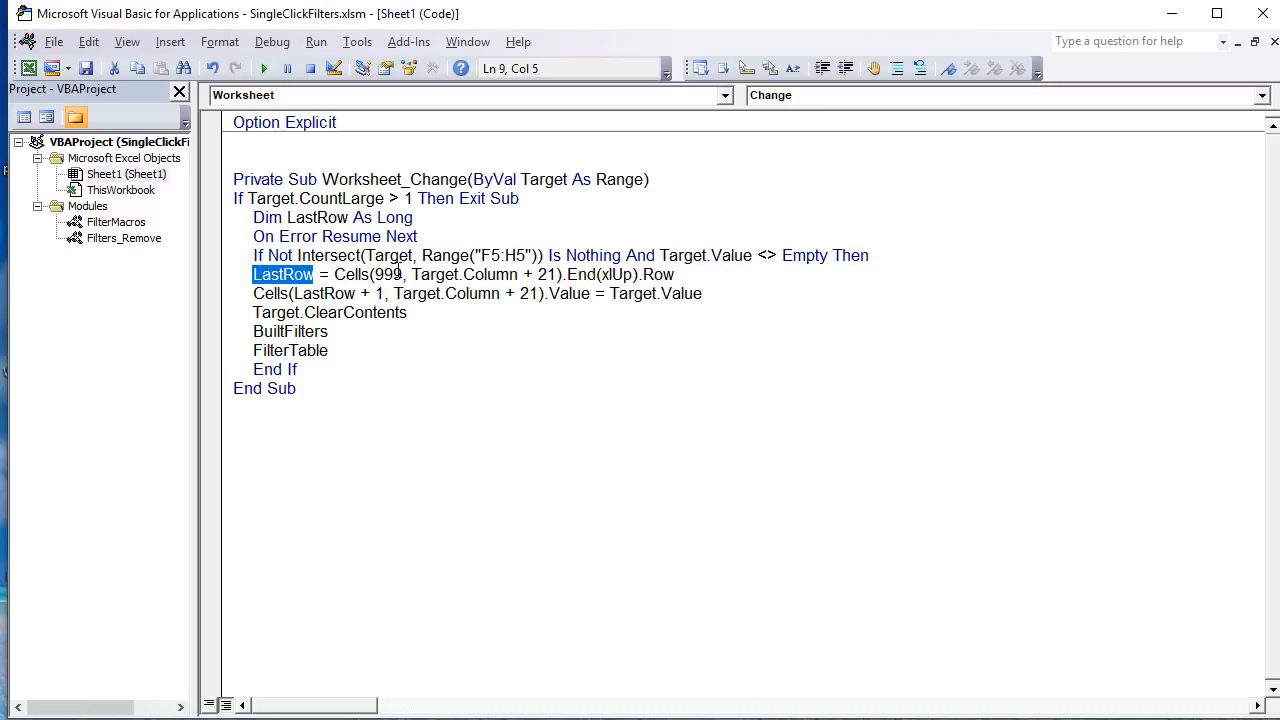
pyautogui.moveTo(403, 274); pyautogui.dragTo(369, 274)
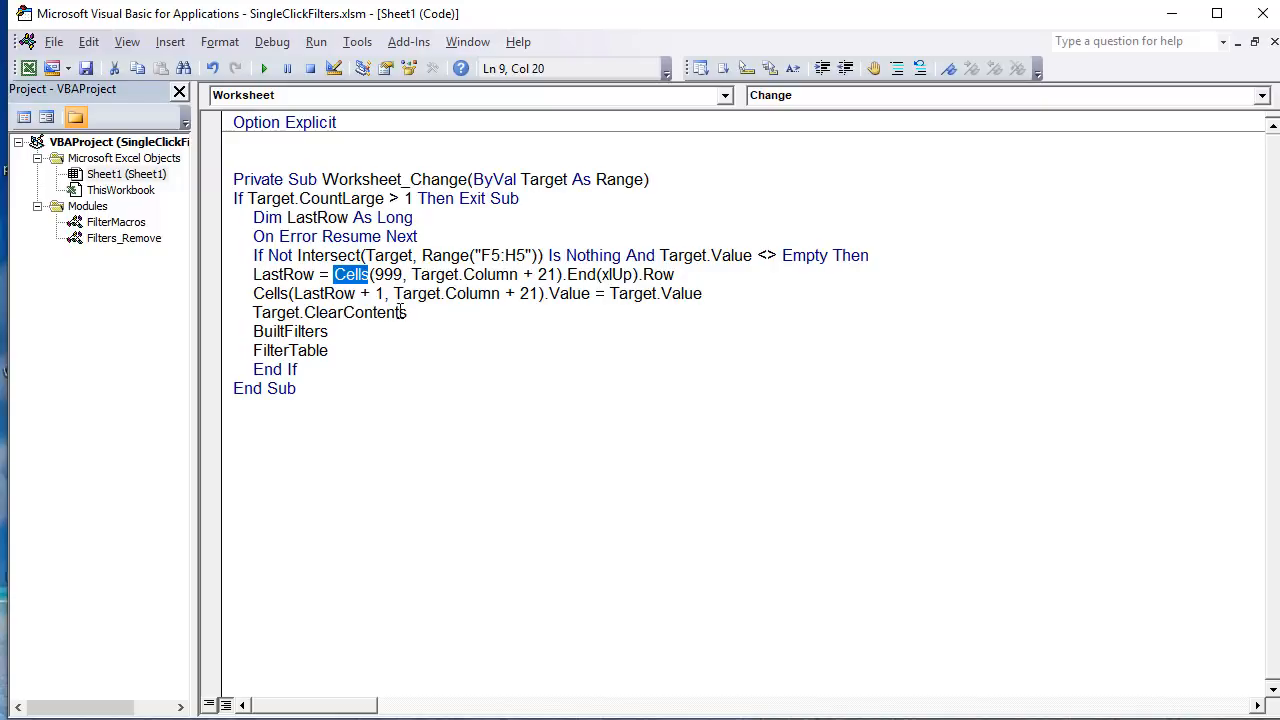
# Step: Examine the arguments of Cells in the LastRow line, highlighting the row 999 and Target.Column + 21, plus Range("F5:H5") above
pyautogui.moveTo(412, 275); pyautogui.dragTo(558, 275)
pyautogui.moveTo(334, 274); pyautogui.dragTo(372, 274)
pyautogui.moveTo(424, 255); pyautogui.dragTo(492, 255)
pyautogui.click(481, 255)
pyautogui.doubleClick(342, 274)
pyautogui.moveTo(394, 293); pyautogui.dragTo(373, 276)
pyautogui.click(397, 276)
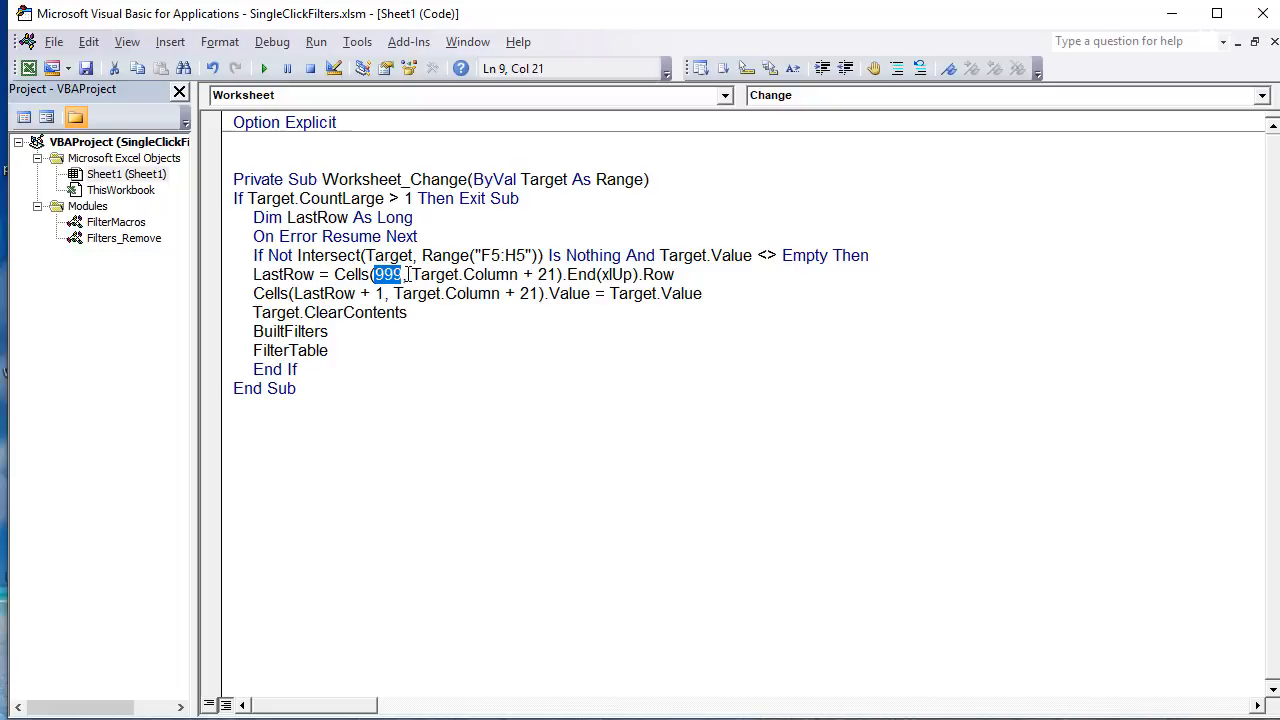
pyautogui.moveTo(411, 275); pyautogui.dragTo(528, 276)
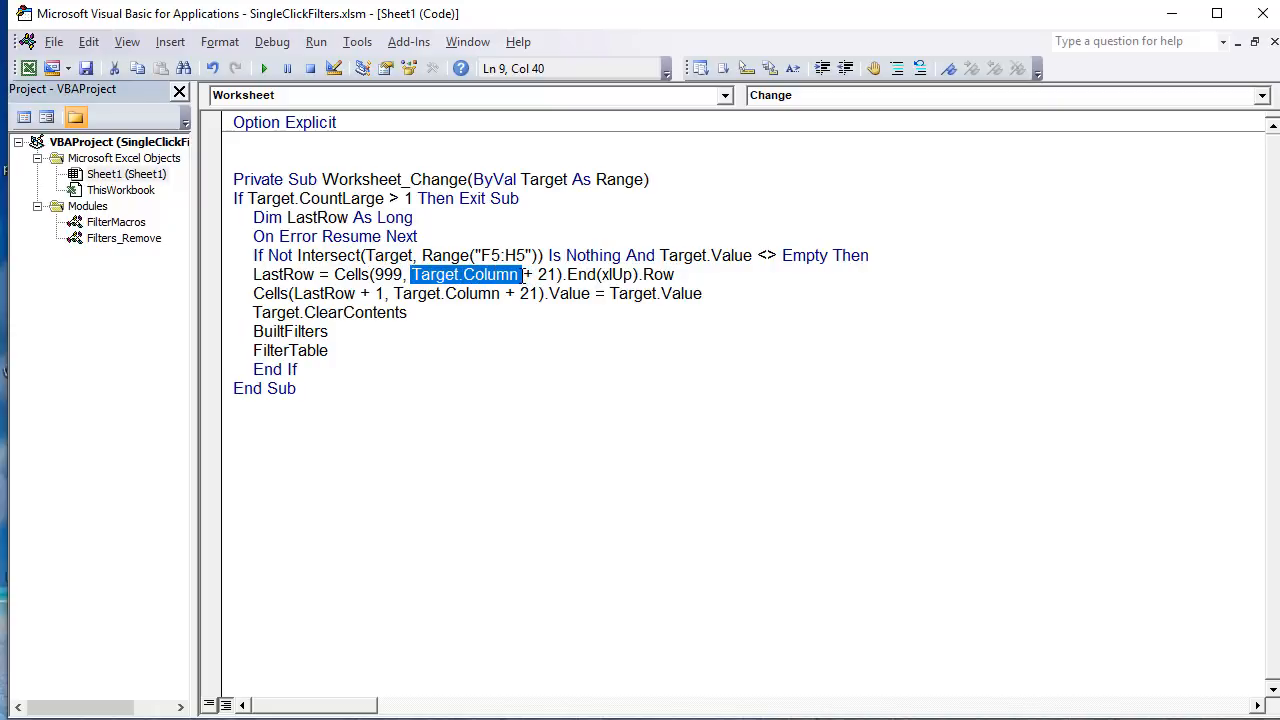
pyautogui.moveTo(548, 276); pyautogui.dragTo(508, 277)
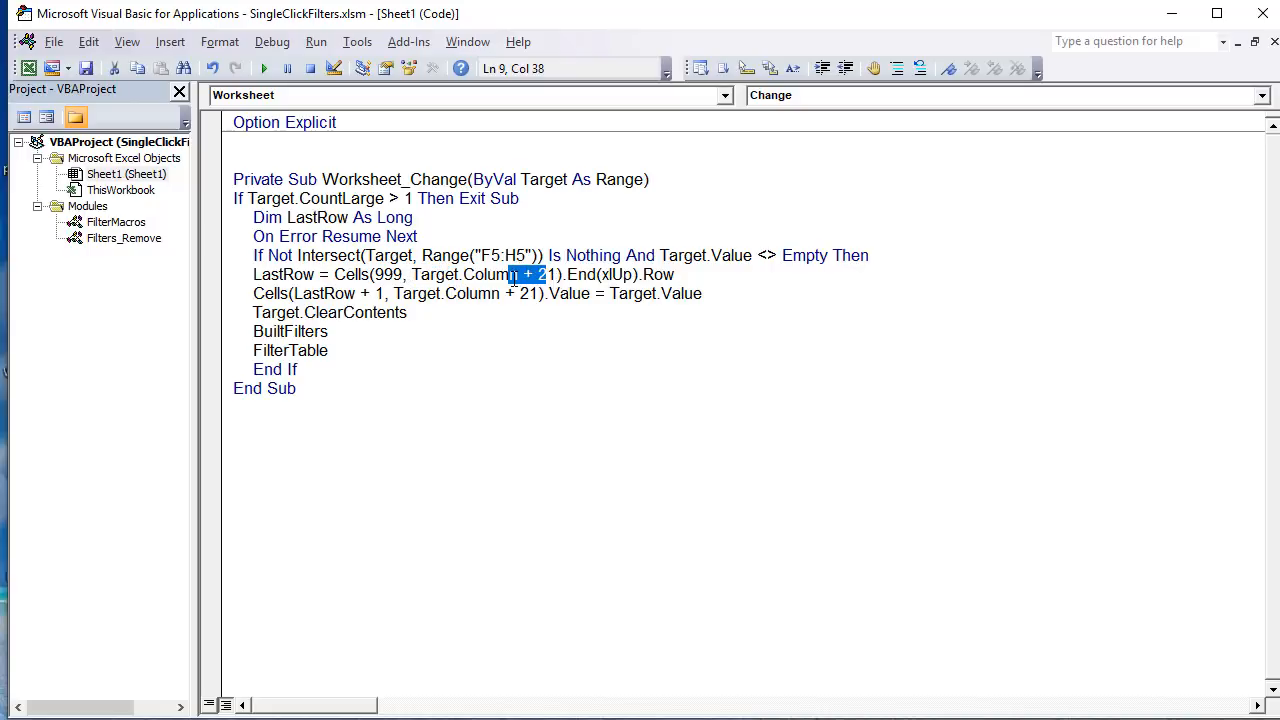
# Step: Examine the expression assigned to LastRow, highlighting Cells(999, Target.Column + 21).End(xlUp).Row in Worksheet_Change
pyautogui.click(696, 278)
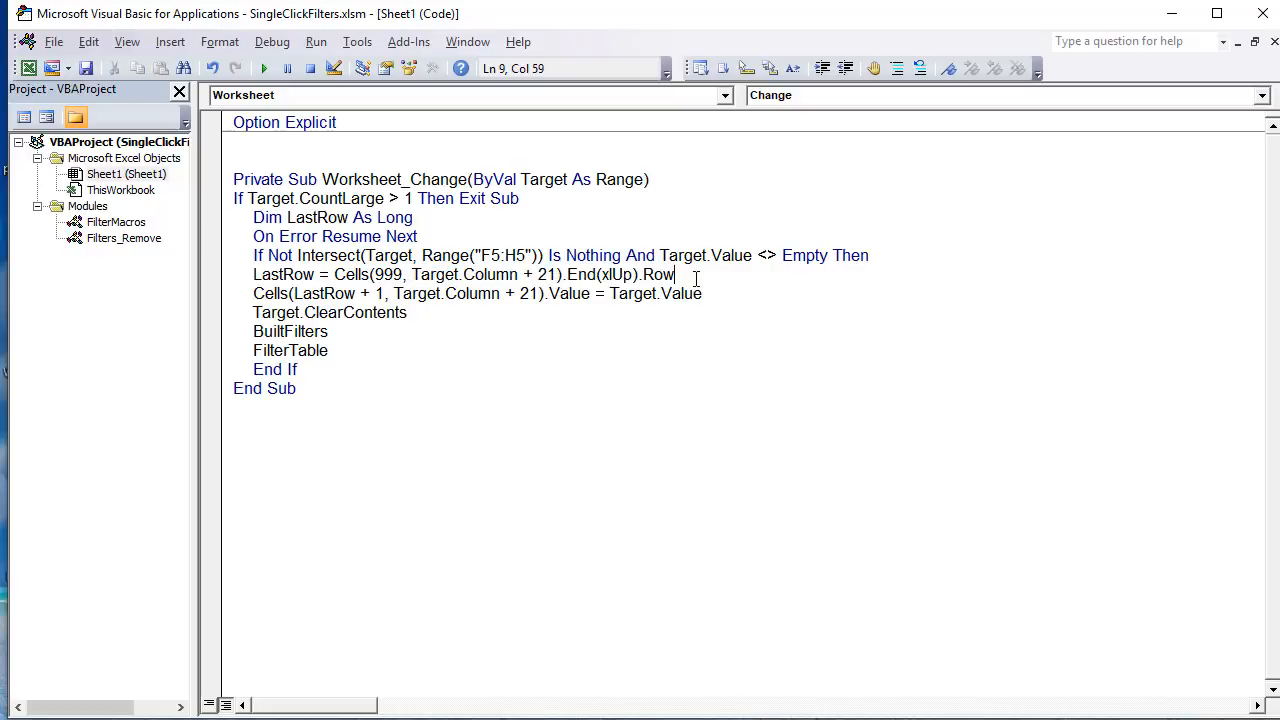
pyautogui.moveTo(668, 276); pyautogui.dragTo(334, 276)
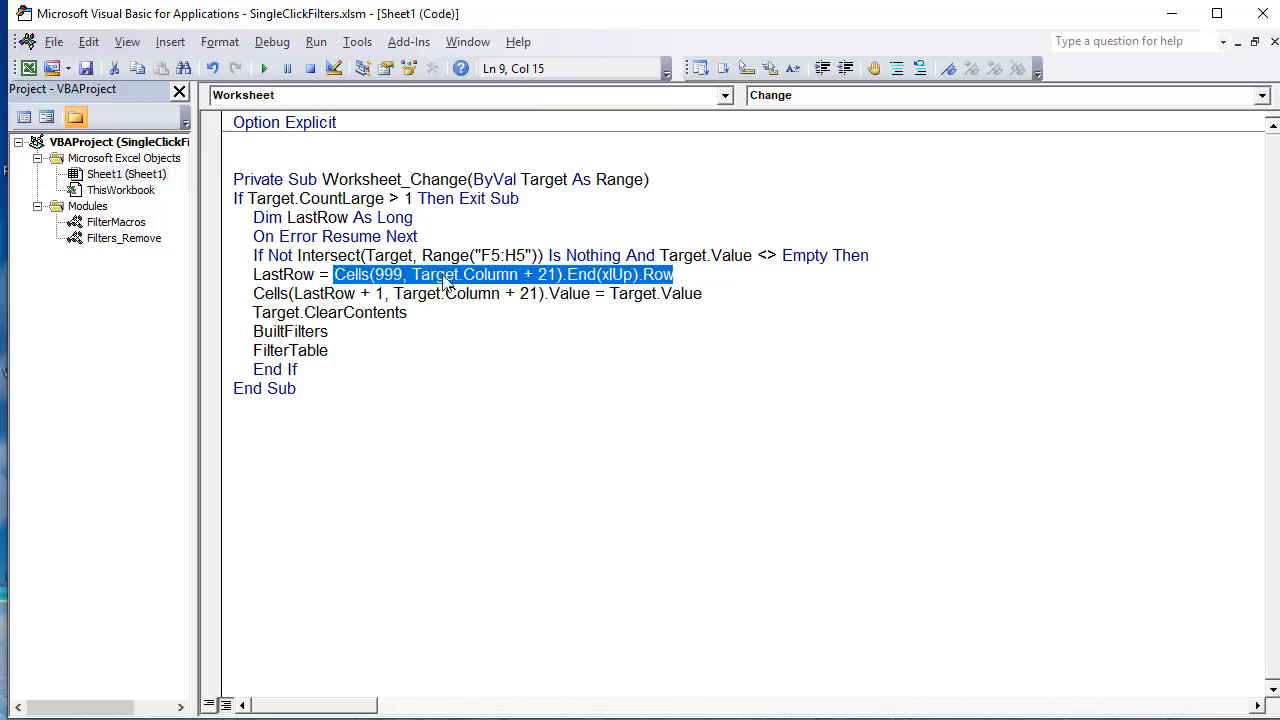
pyautogui.click(724, 276)
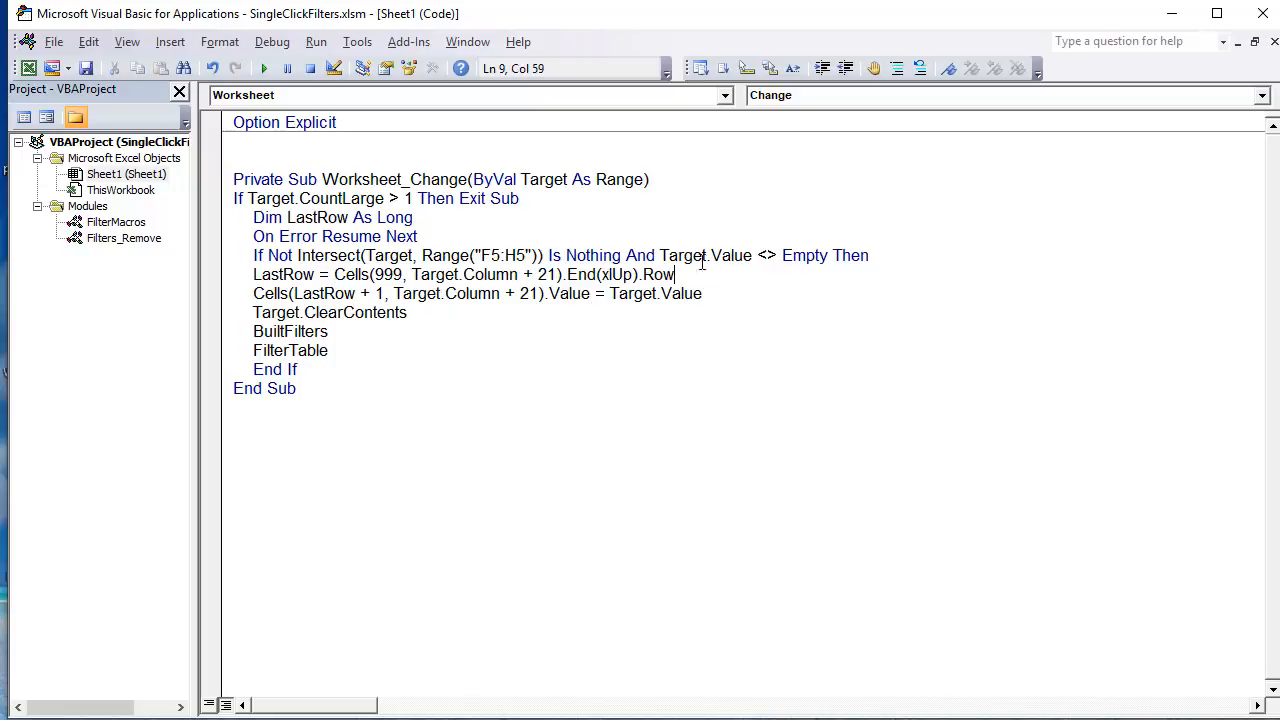
pyautogui.moveTo(692, 274); pyautogui.dragTo(340, 263)
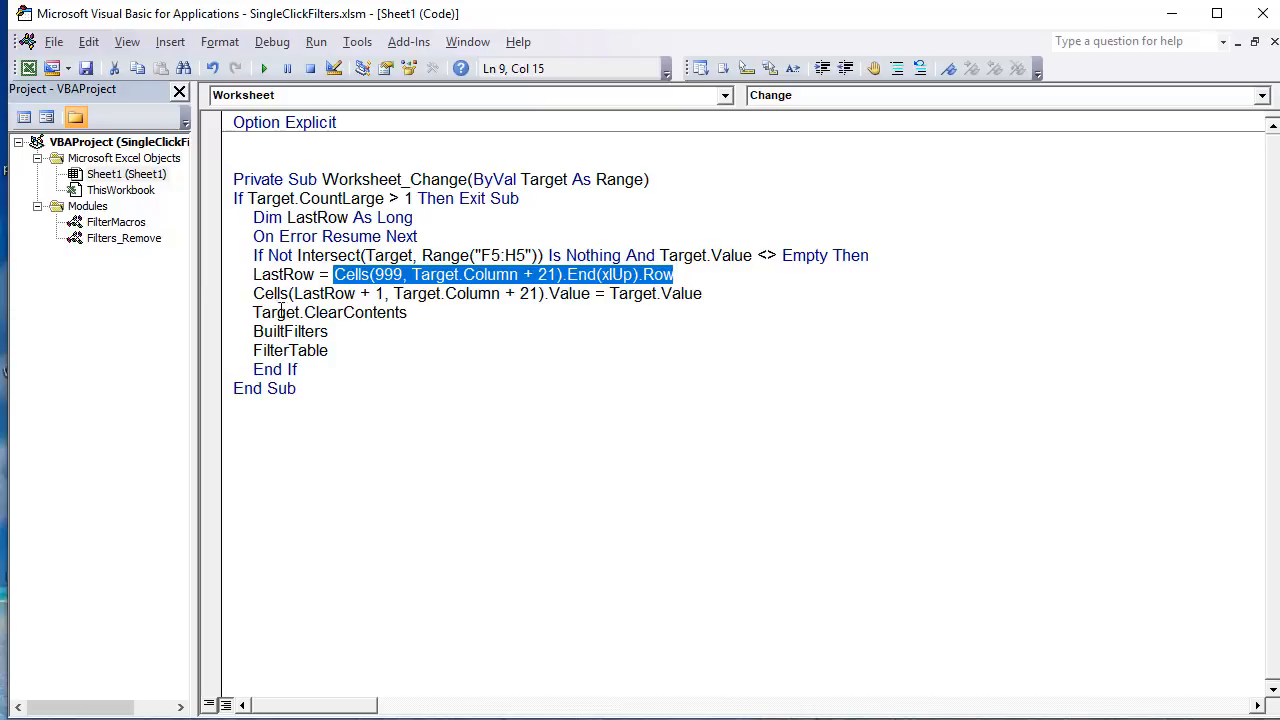
# Step: Examine the line that writes the criterion, highlighting LastRow, + 1, the Target.Column + 21 argument and the assigned Target.Value
pyautogui.moveTo(355, 293); pyautogui.dragTo(294, 293)
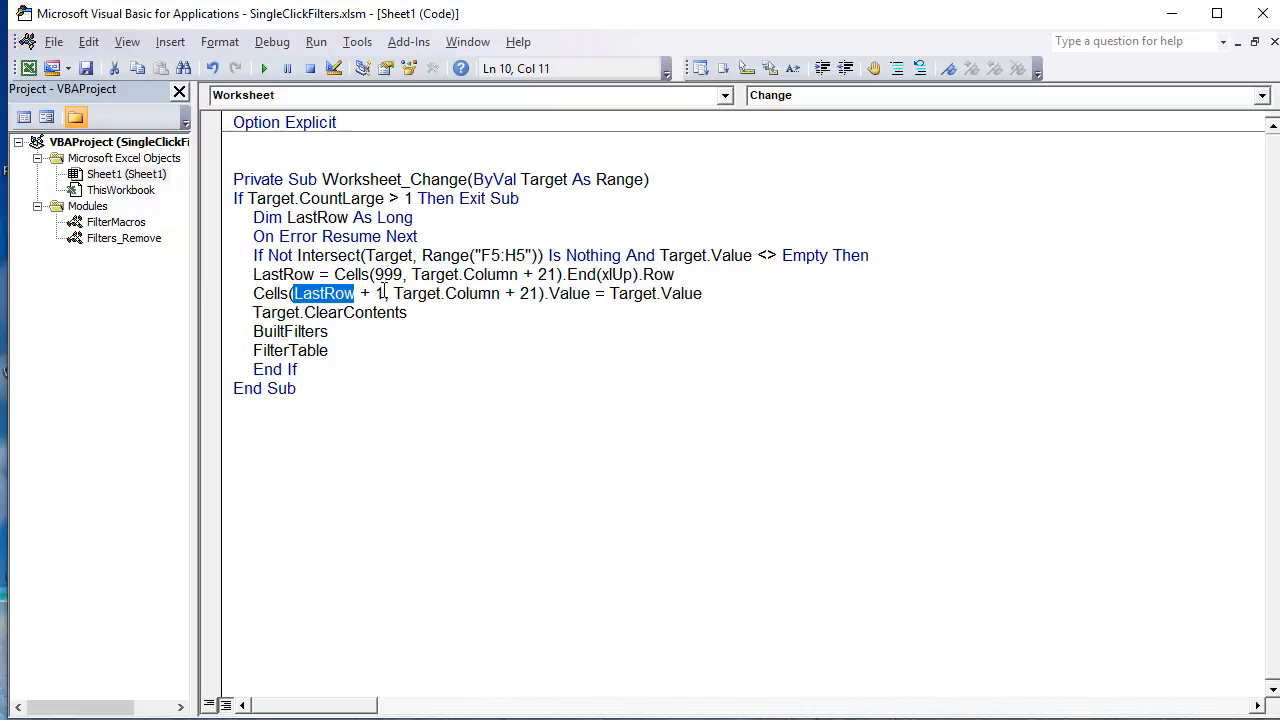
pyautogui.moveTo(384, 292); pyautogui.dragTo(355, 293)
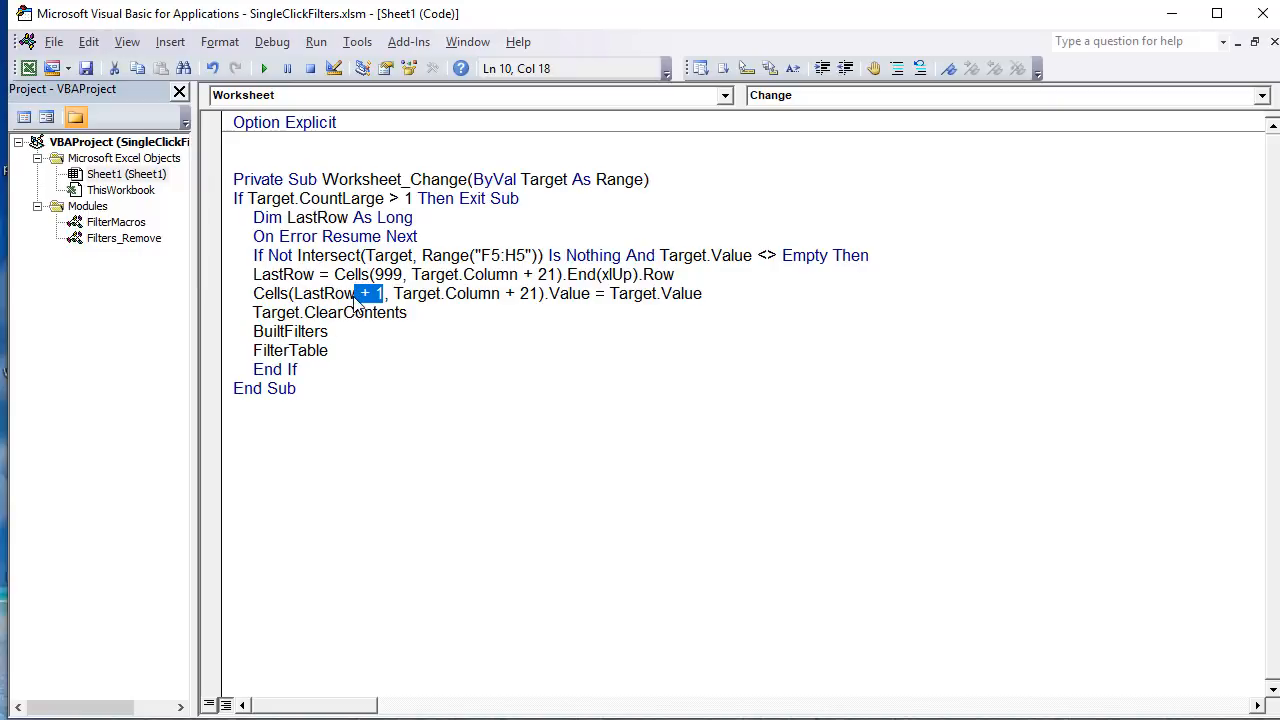
pyautogui.moveTo(393, 293); pyautogui.dragTo(445, 293)
pyautogui.click(537, 294)
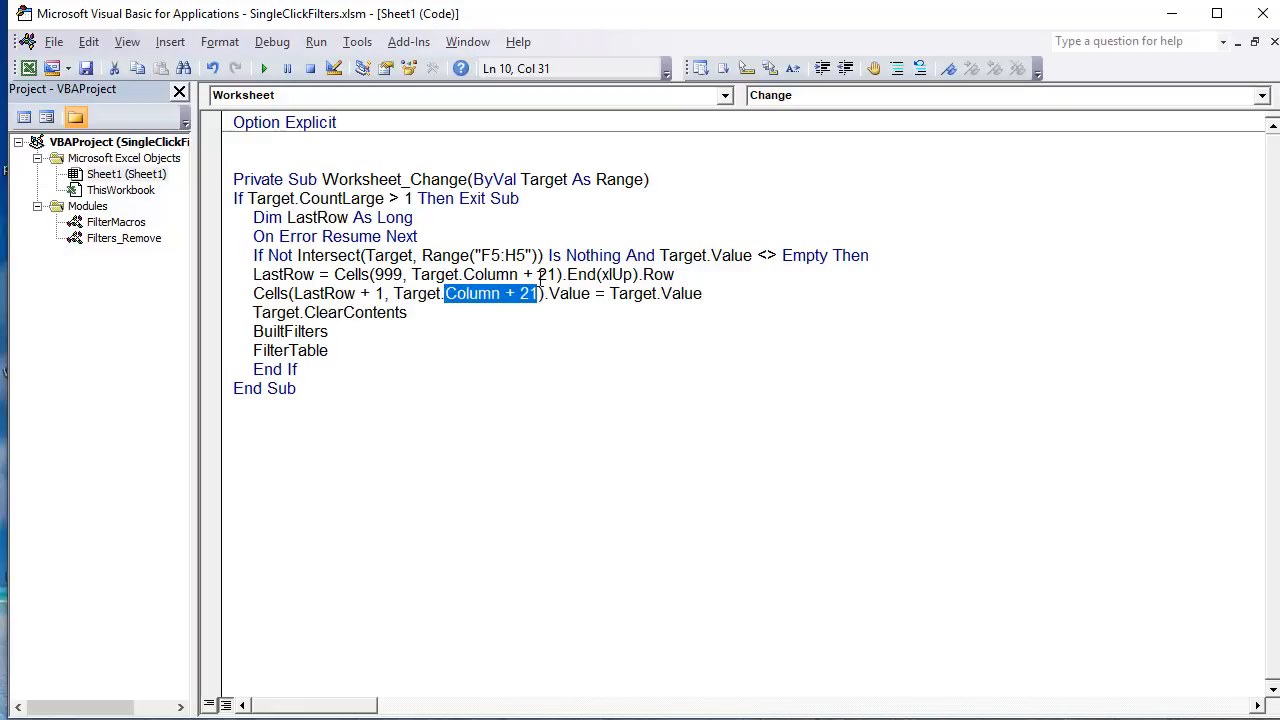
pyautogui.moveTo(772, 301); pyautogui.dragTo(610, 293)
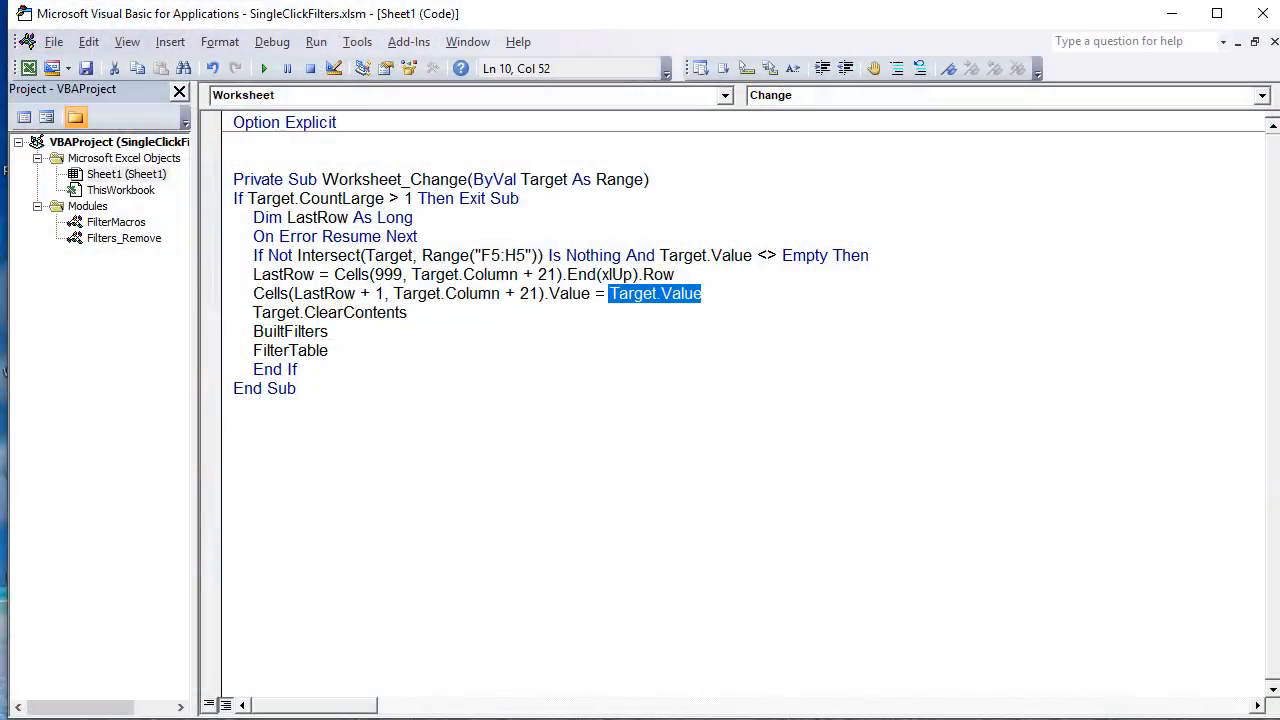
# Step: Switch to the Excel sheet and add the Polo filter through Style entry cell G5 and the Blue filter through Color entry cell H5
pyautogui.hotkey('alt', 'F11')
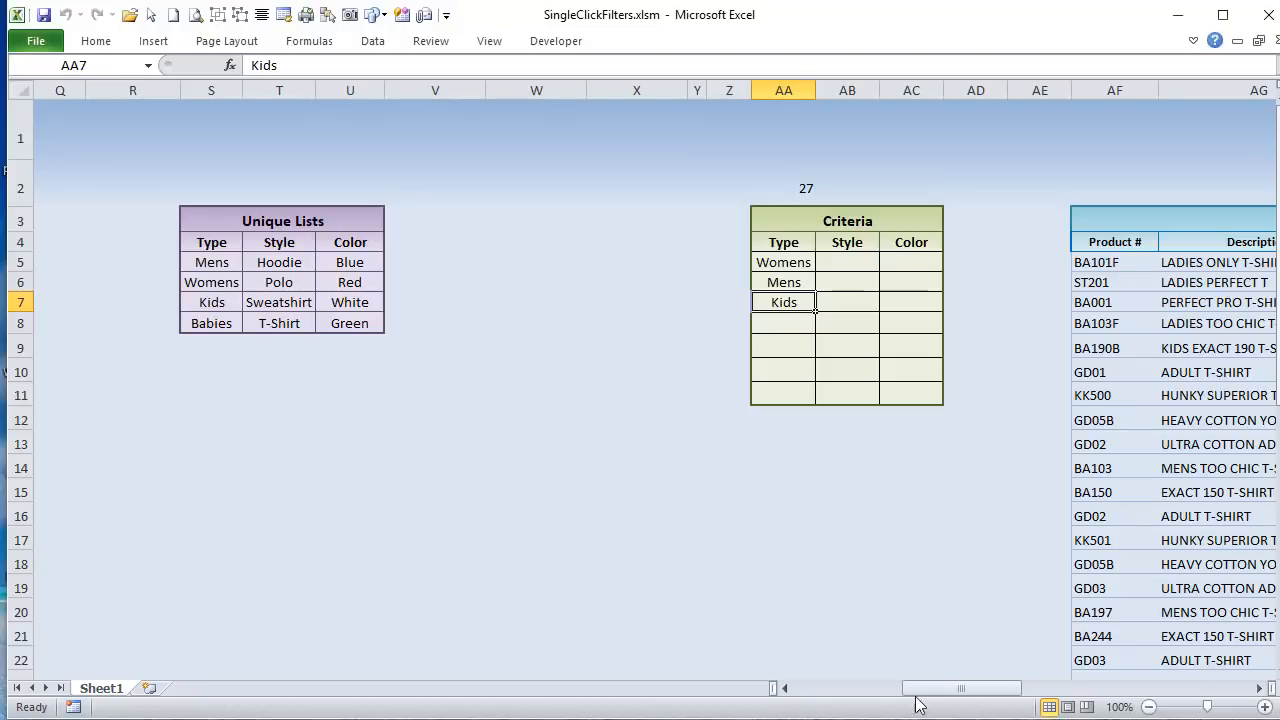
pyautogui.moveTo(937, 689); pyautogui.dragTo(760, 689)
pyautogui.click(606, 261)
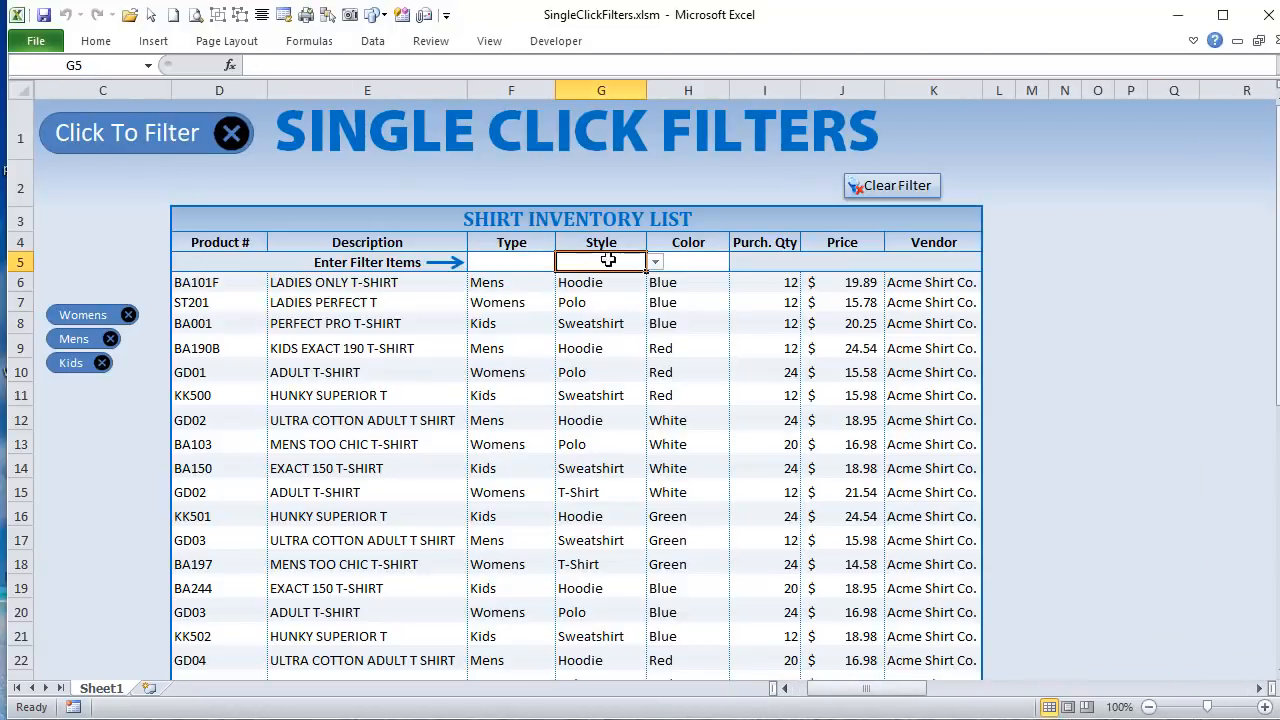
pyautogui.click(656, 262)
pyautogui.click(640, 298)
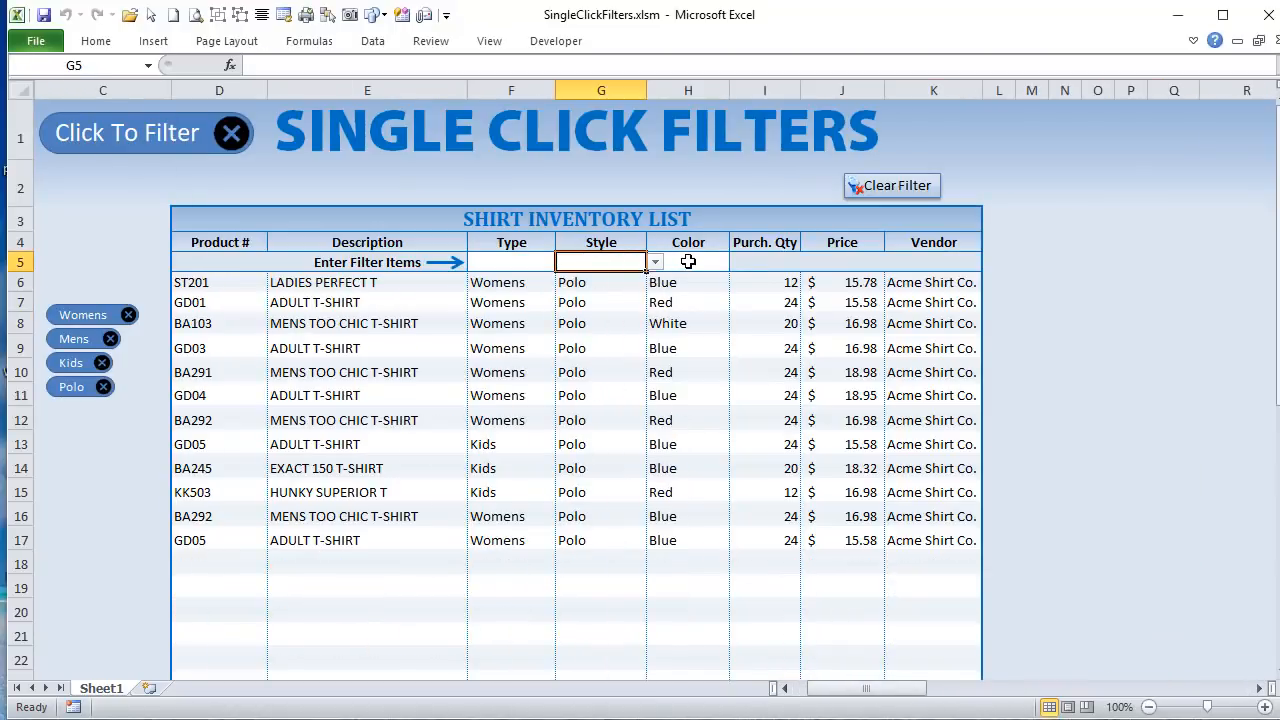
pyautogui.click(720, 262)
pyautogui.click(738, 262)
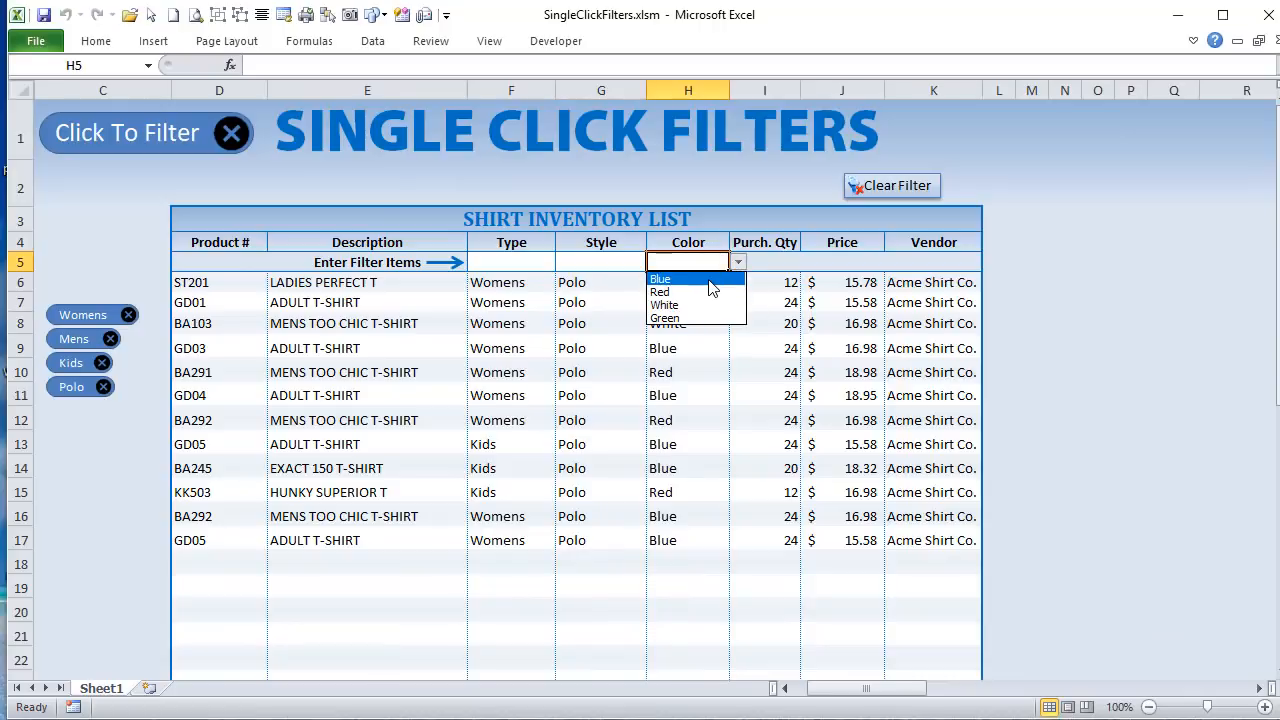
pyautogui.click(708, 279)
# Step: Check the first Style and Color cells, AB5 and AC5, of the Criteria table
pyautogui.moveTo(846, 689); pyautogui.dragTo(973, 690)
pyautogui.click(576, 248)
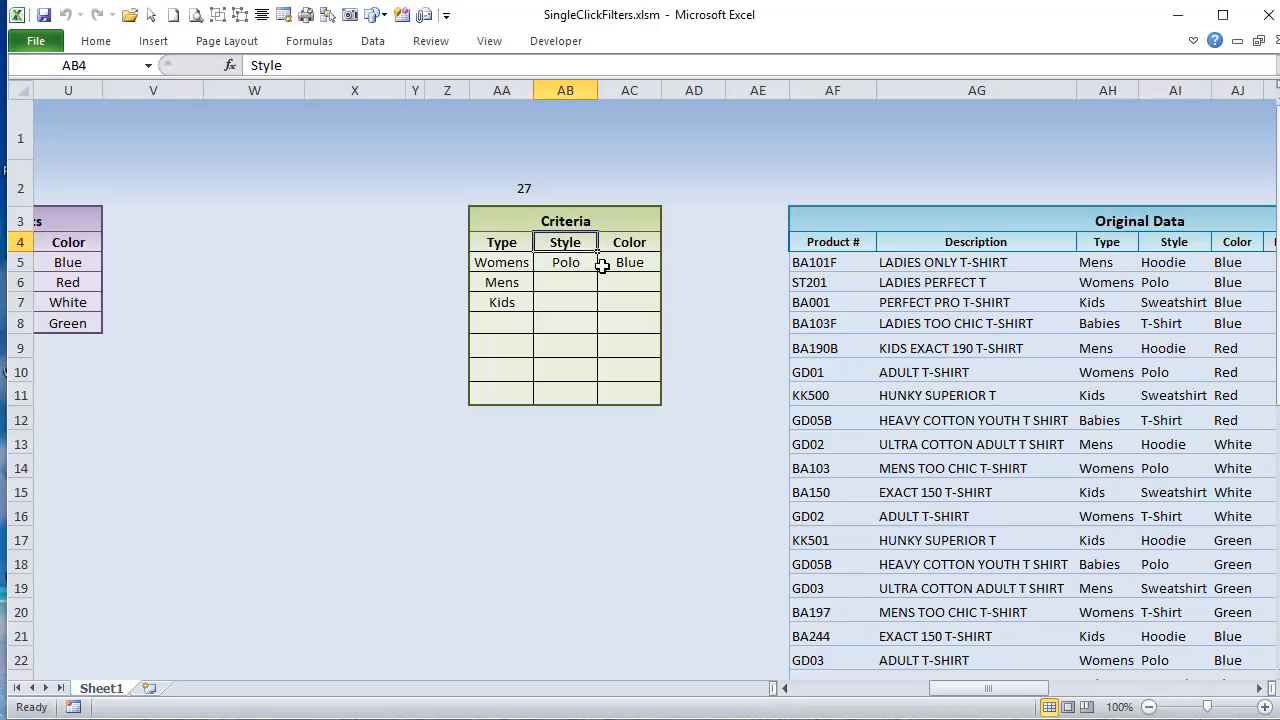
pyautogui.click(568, 263)
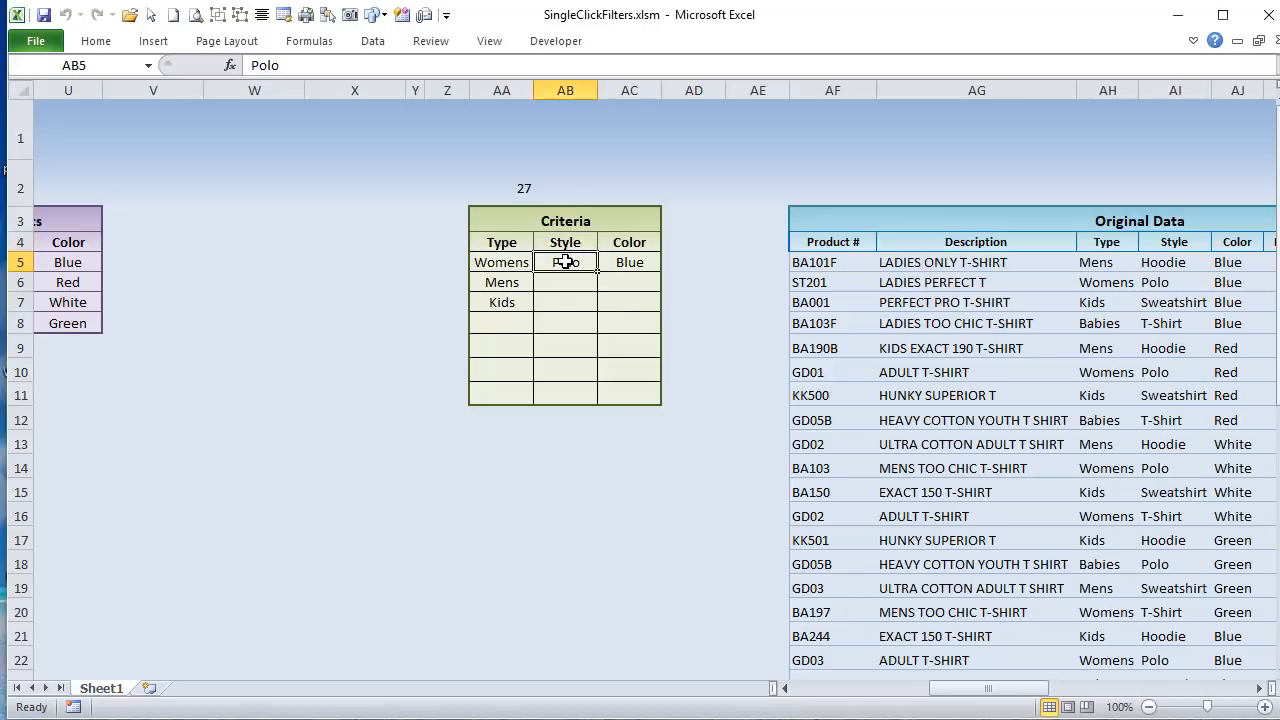
pyautogui.click(612, 264)
pyautogui.click(588, 264)
# Step: Highlight Target.ClearContents in the Visual Basic editor, and examine the Type and Style entry cells F5 and G5 back on the Excel sheet
pyautogui.hotkey('alt', 'F11')
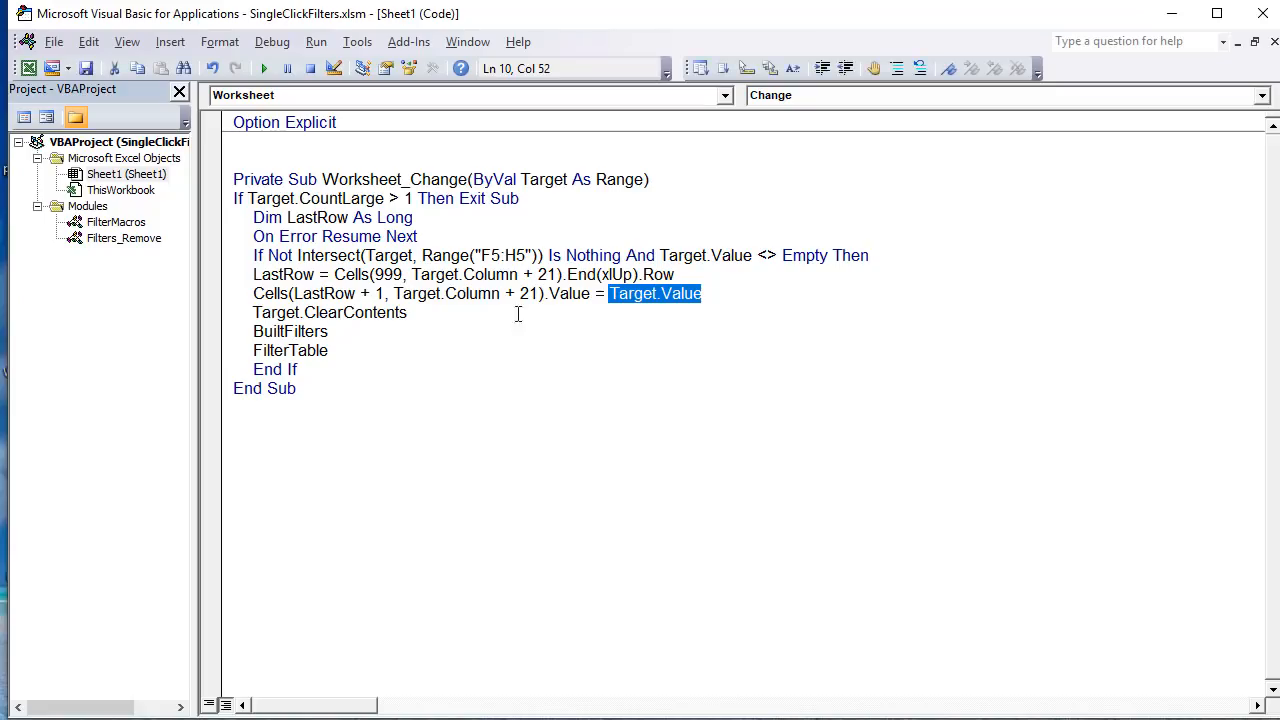
pyautogui.moveTo(446, 317); pyautogui.dragTo(250, 316)
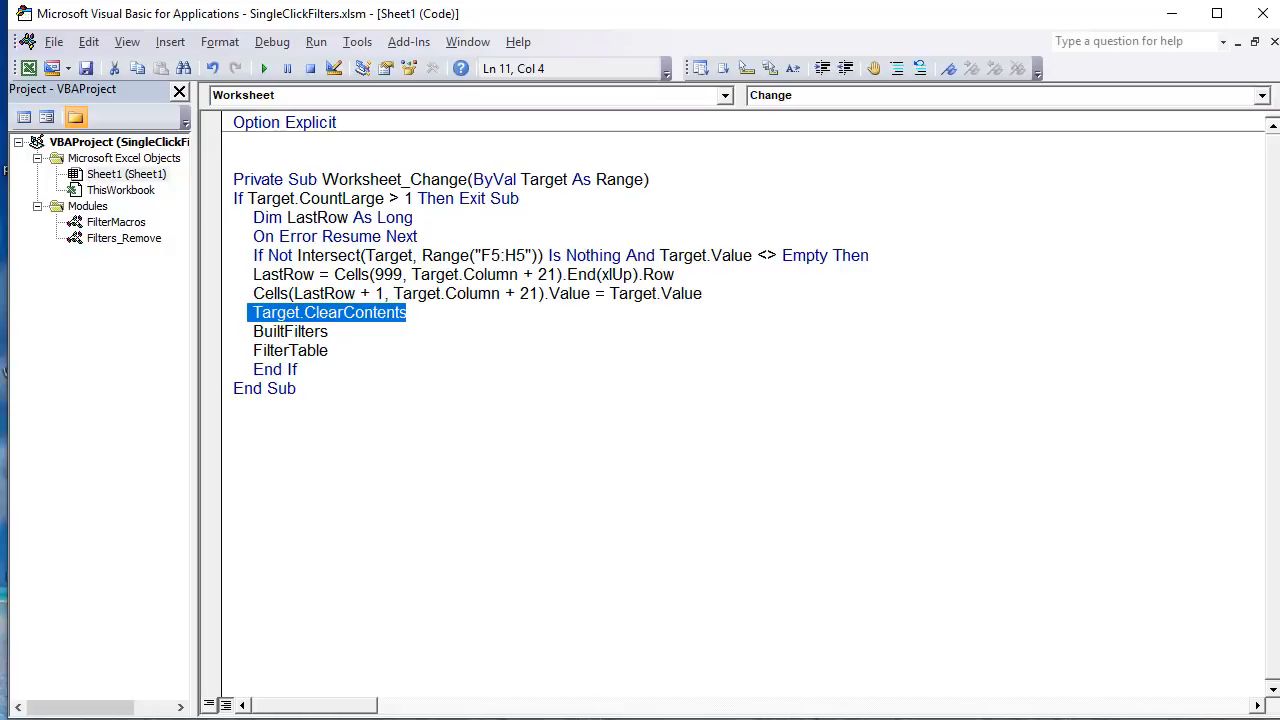
pyautogui.hotkey('alt', 'F11')
pyautogui.moveTo(975, 688); pyautogui.dragTo(850, 688)
pyautogui.click(520, 264)
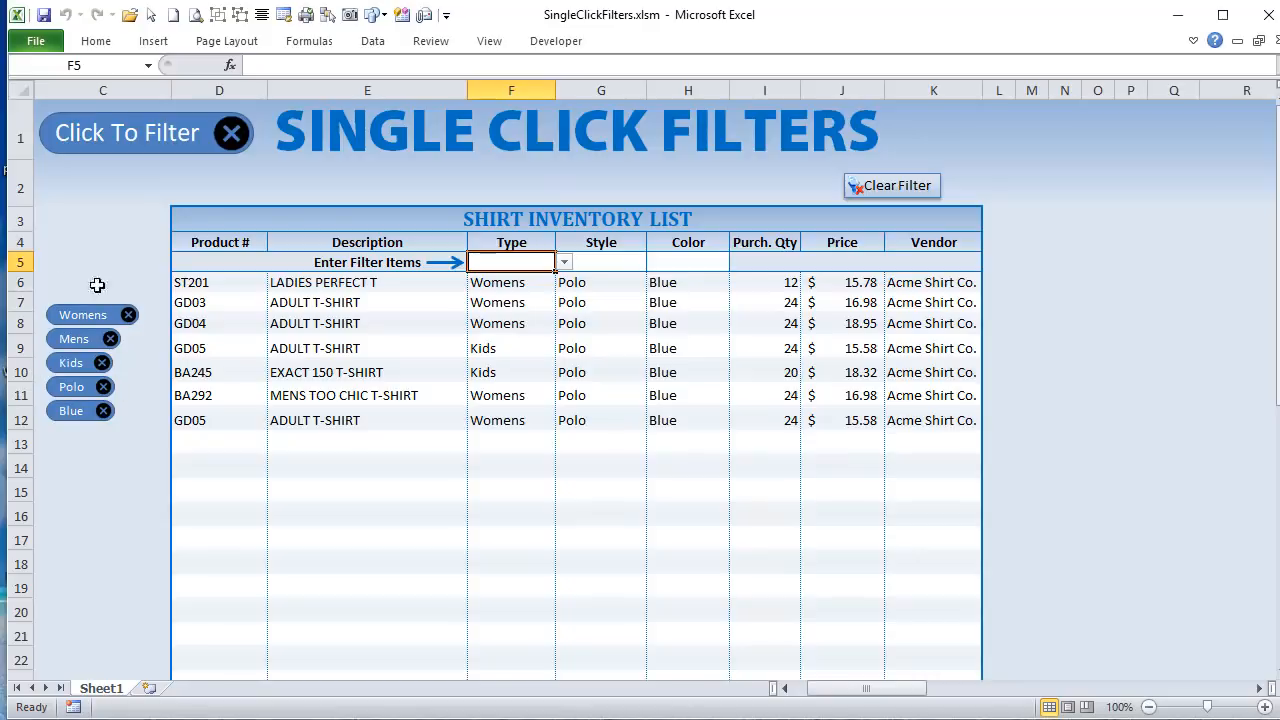
pyautogui.click(564, 262)
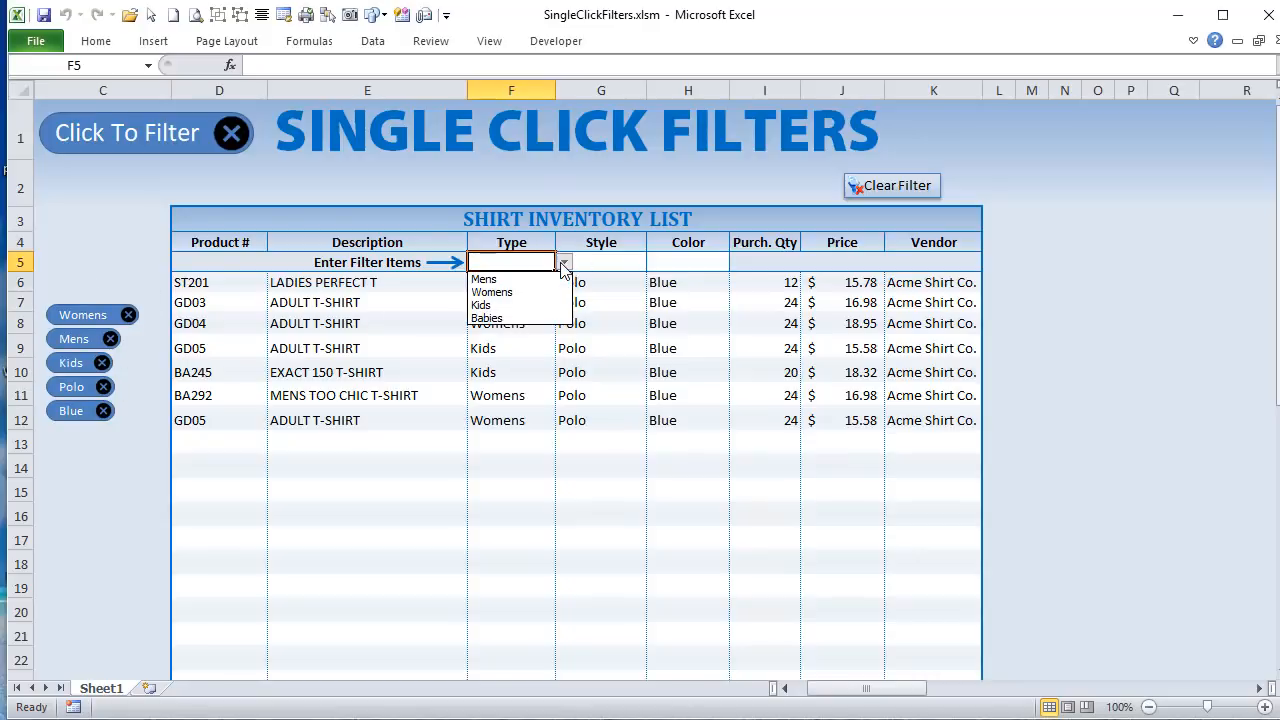
pyautogui.click(564, 263)
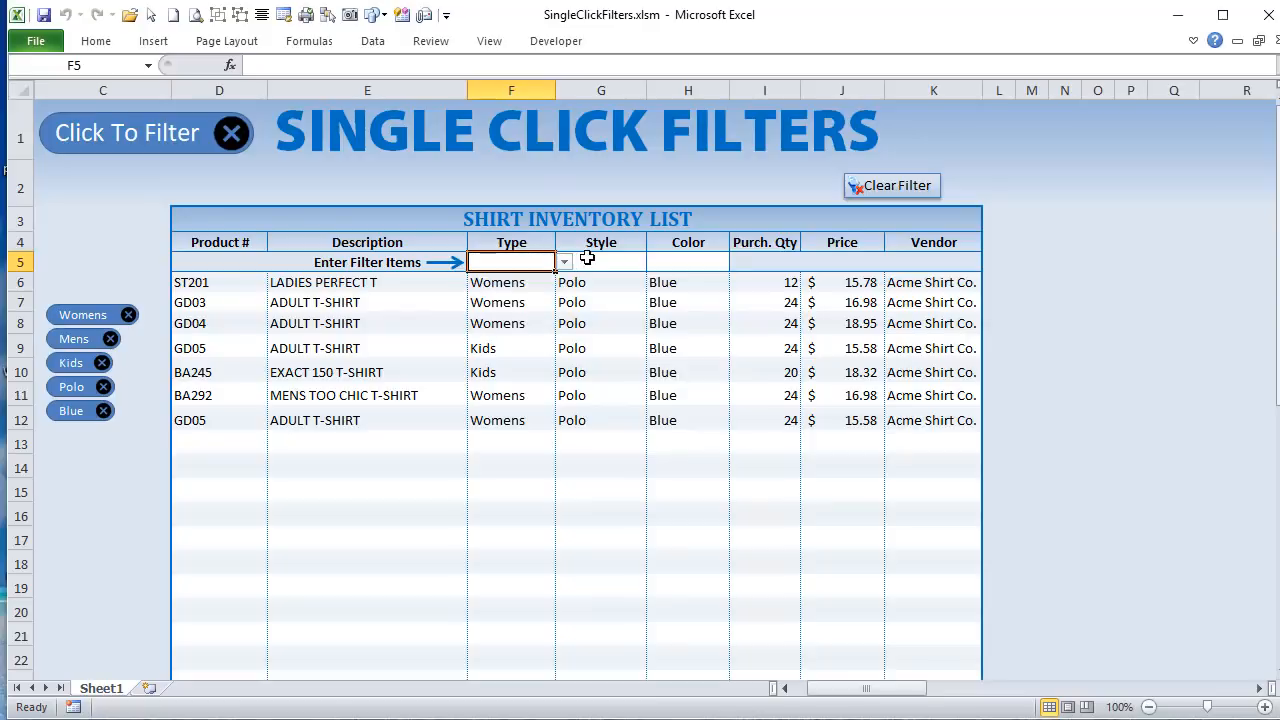
pyautogui.click(586, 262)
pyautogui.click(656, 264)
# Step: Add the Red filter through the Color entry cell H5 and remove it again with its own filter shape
pyautogui.click(738, 262)
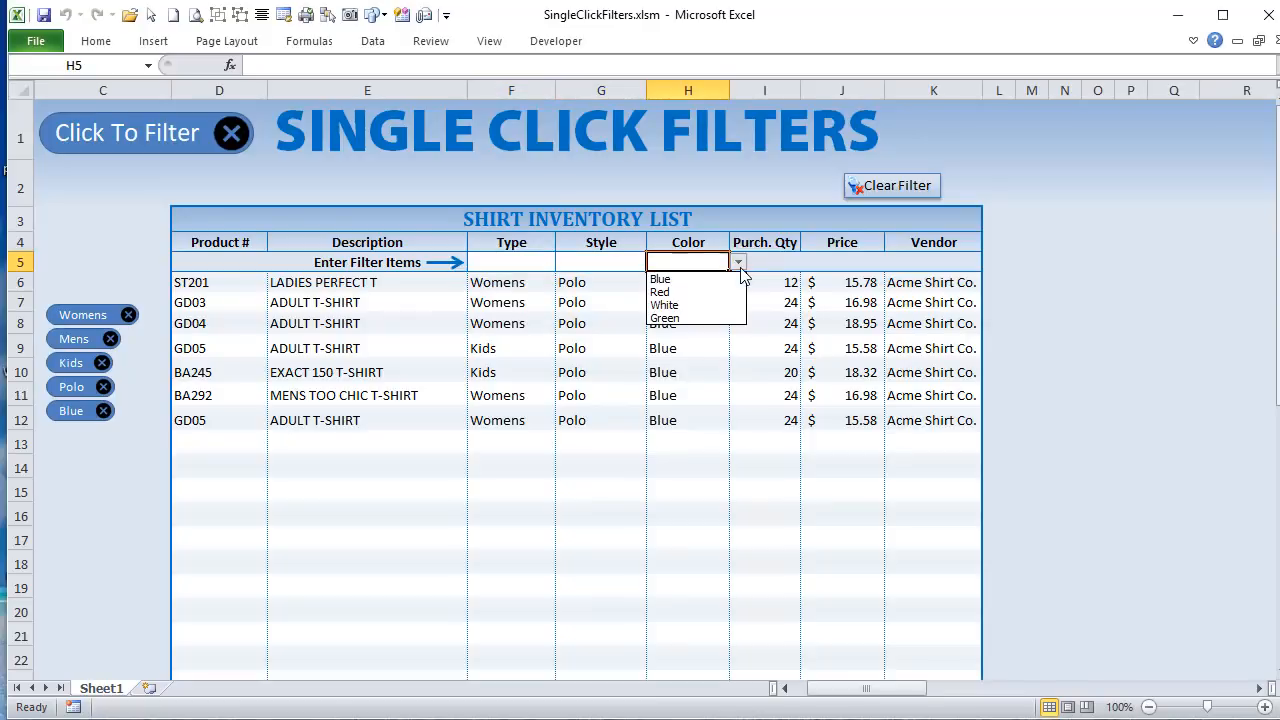
pyautogui.click(726, 290)
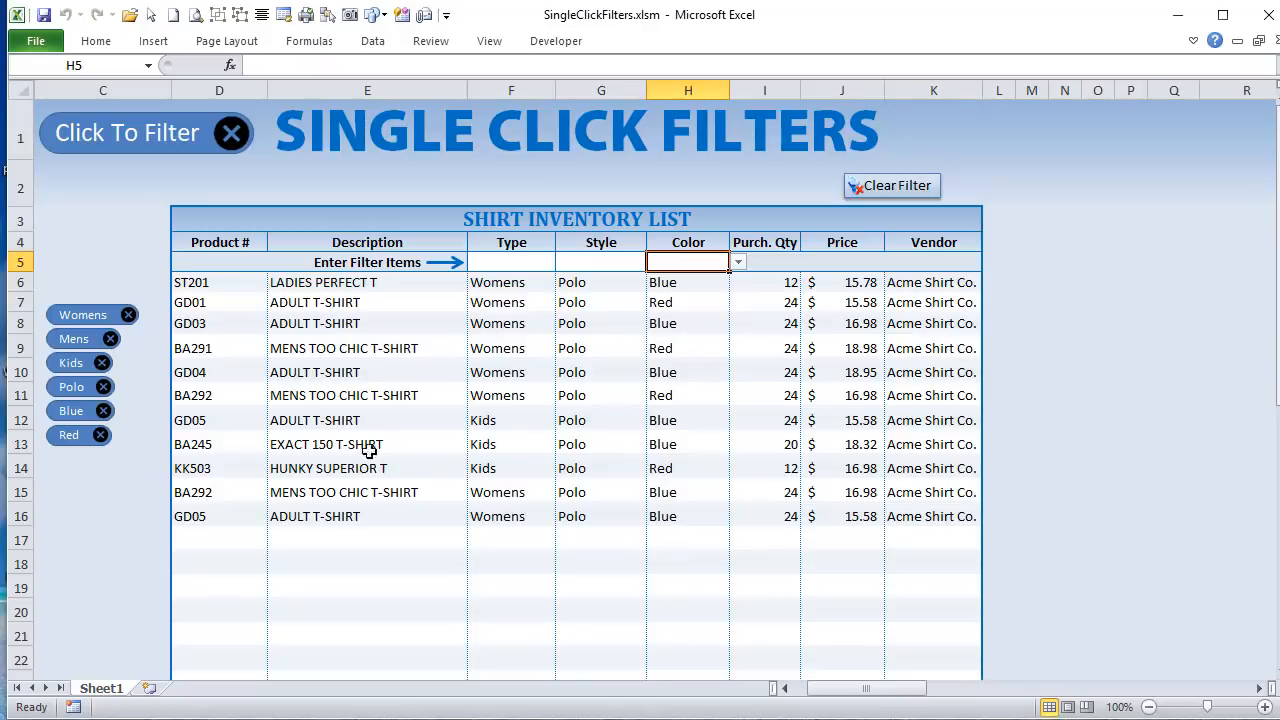
pyautogui.click(106, 441)
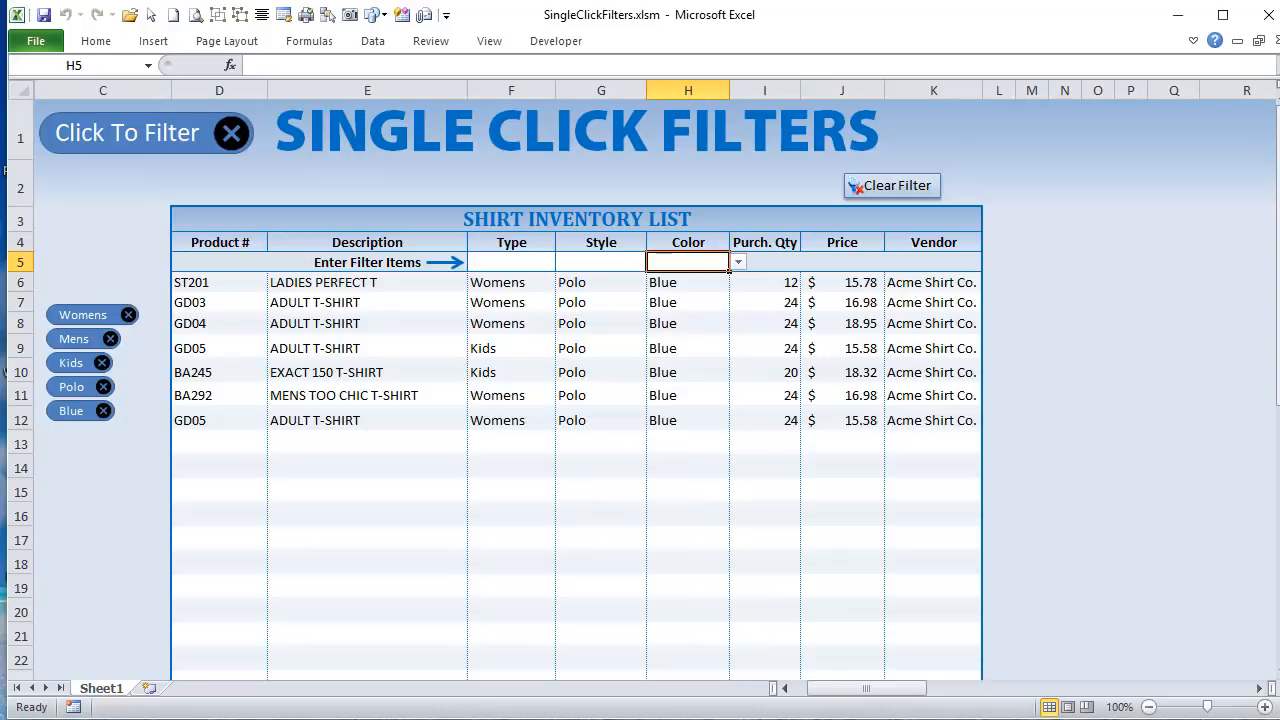
pyautogui.hotkey('alt', 'F11')
pyautogui.hotkey('alt', 'F11')
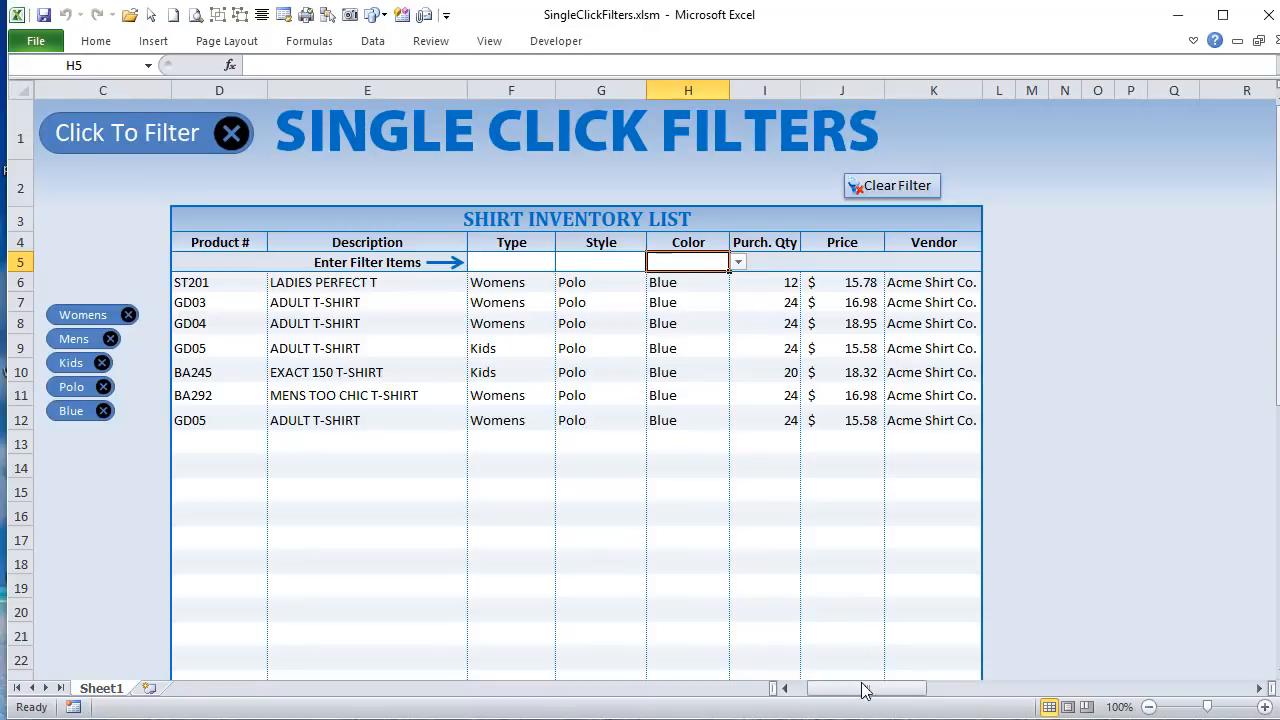
# Step: Highlight the BuiltFilters call in the Worksheet_Change code of the Visual Basic editor, and view the filter shapes on the Excel sheet
pyautogui.moveTo(868, 689)
pyautogui.mouseDown()
pyautogui.moveTo(953, 692)
pyautogui.moveTo(872, 690)
pyautogui.mouseUp()
pyautogui.hotkey('alt', 'F11')
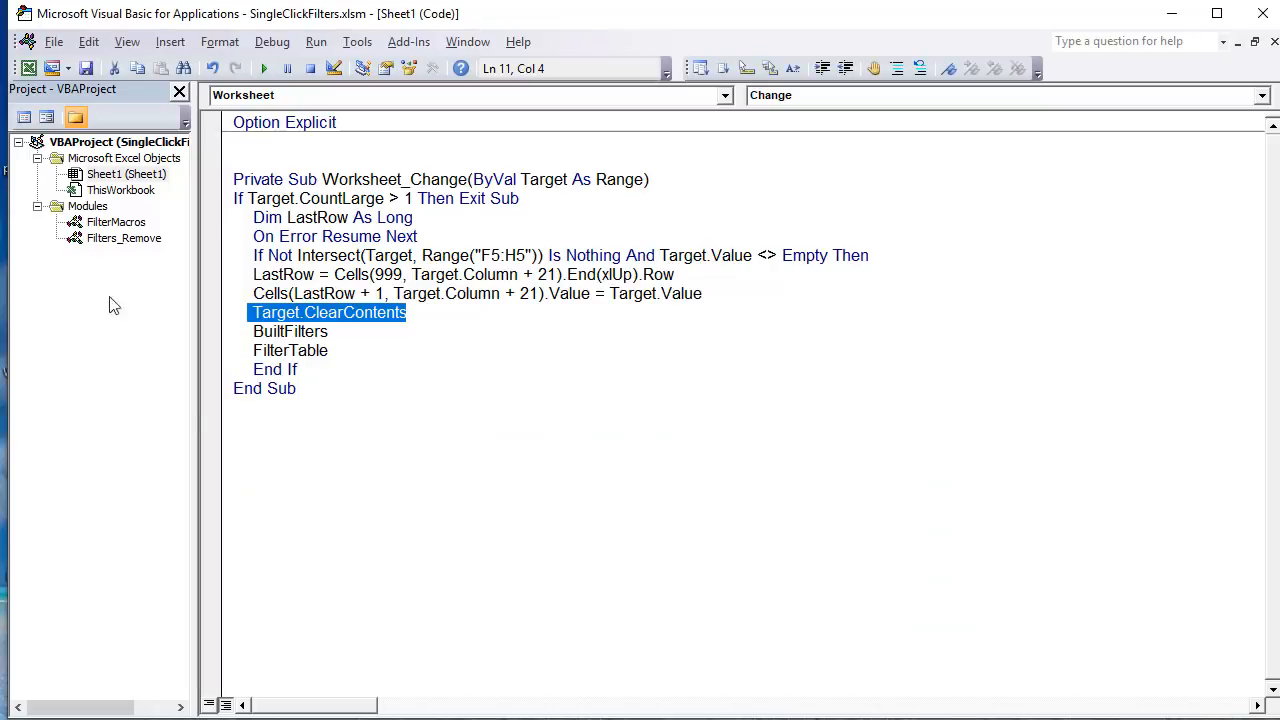
pyautogui.click(333, 331)
pyautogui.moveTo(333, 331); pyautogui.dragTo(248, 331)
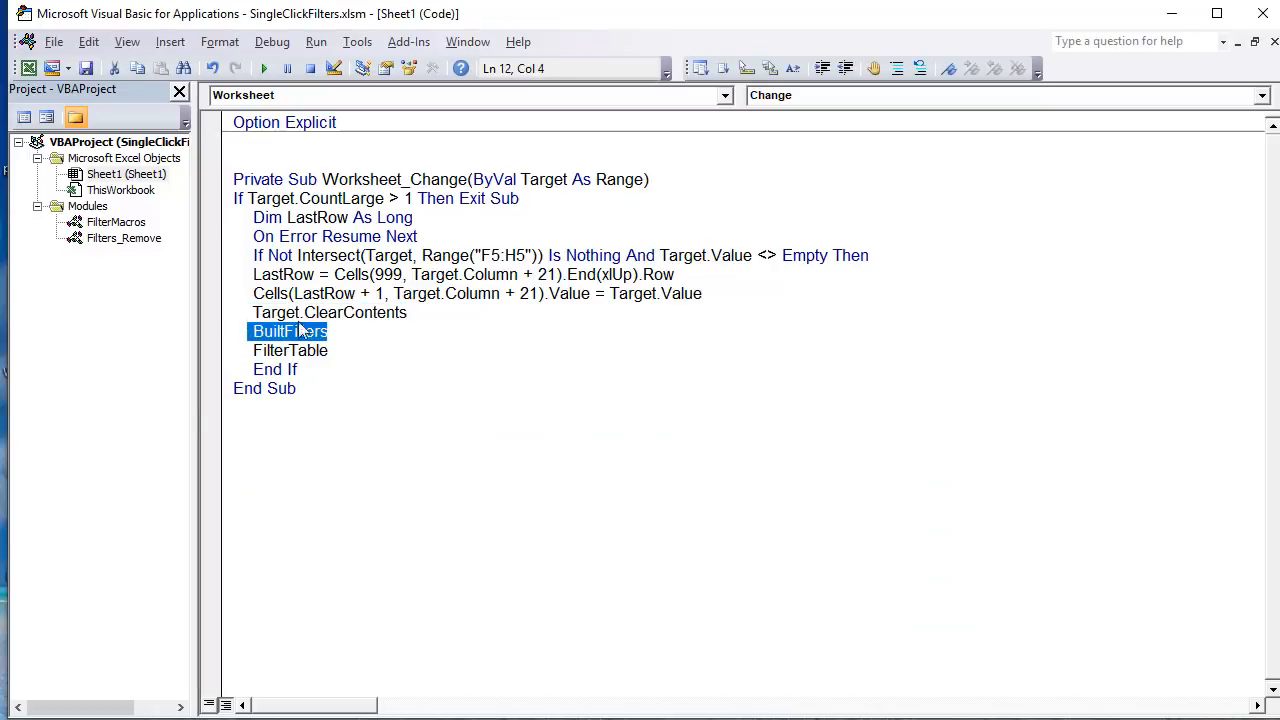
pyautogui.click(332, 331)
pyautogui.moveTo(332, 331); pyautogui.dragTo(256, 331)
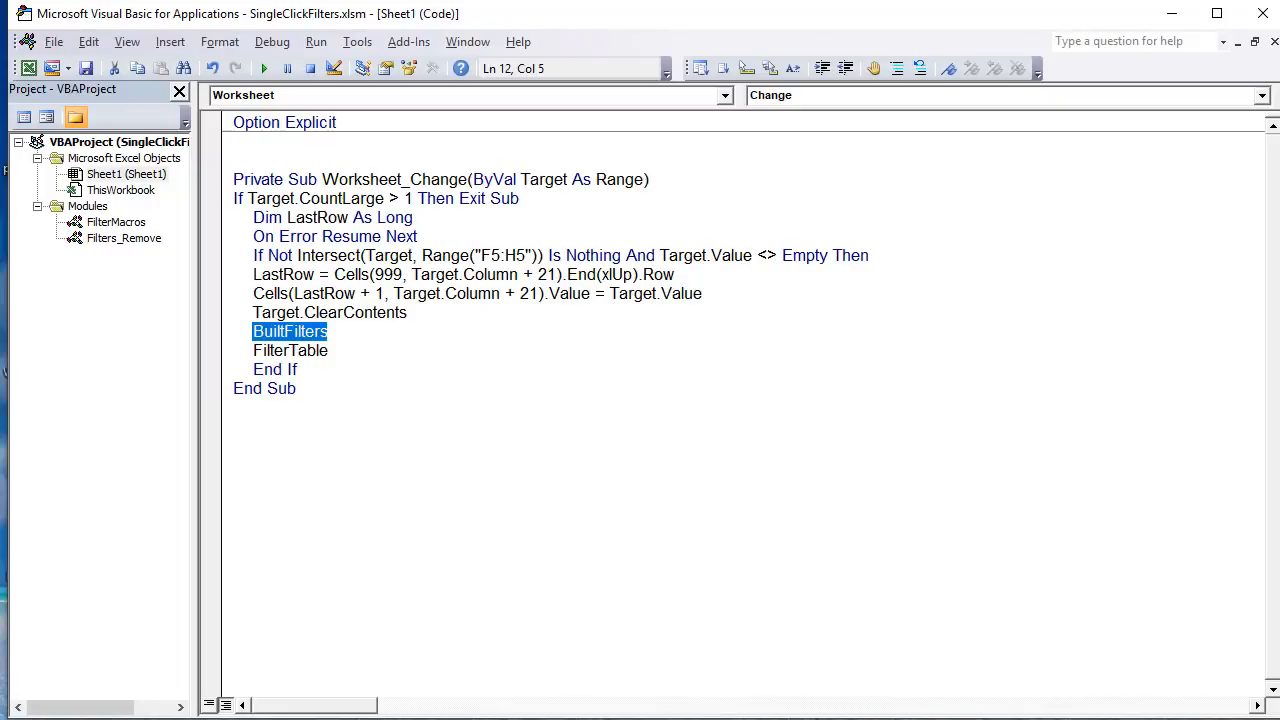
pyautogui.hotkey('alt', 'F11')
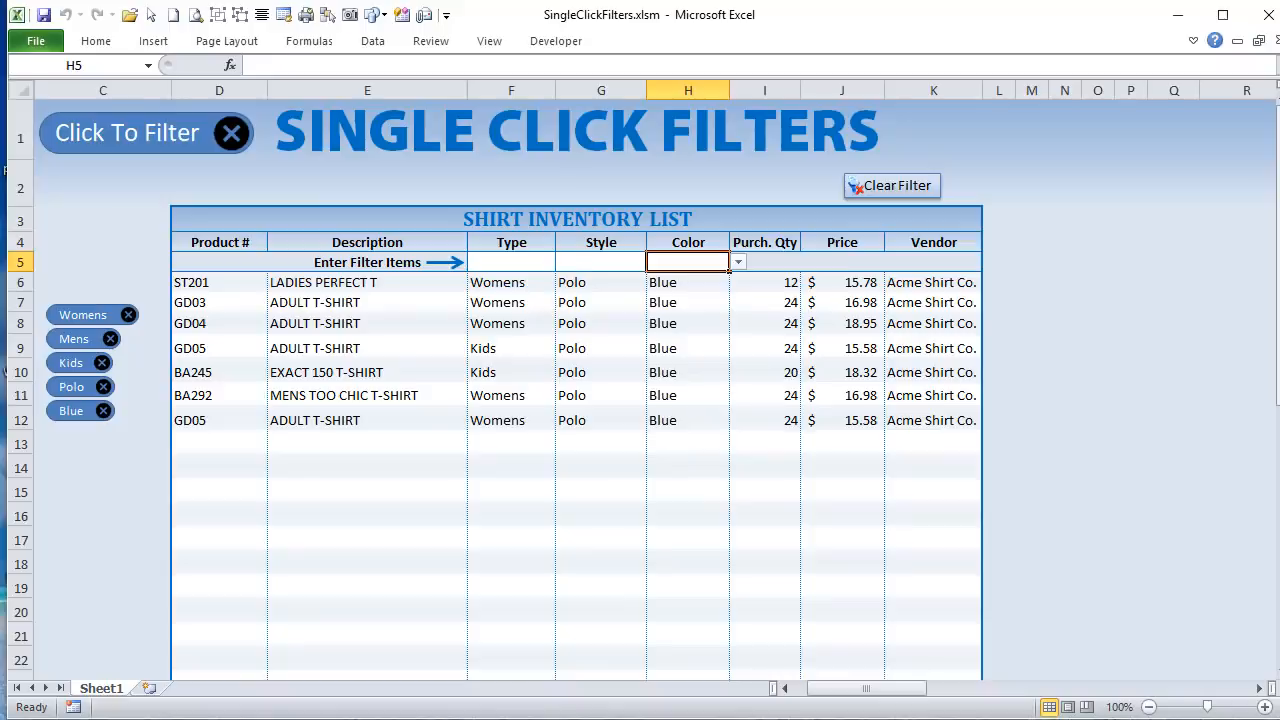
# Step: Return to the Visual Basic editor and highlight the FilterTable call in Worksheet_Change
pyautogui.hotkey('alt', 'F11')
pyautogui.moveTo(330, 350); pyautogui.dragTo(248, 350)
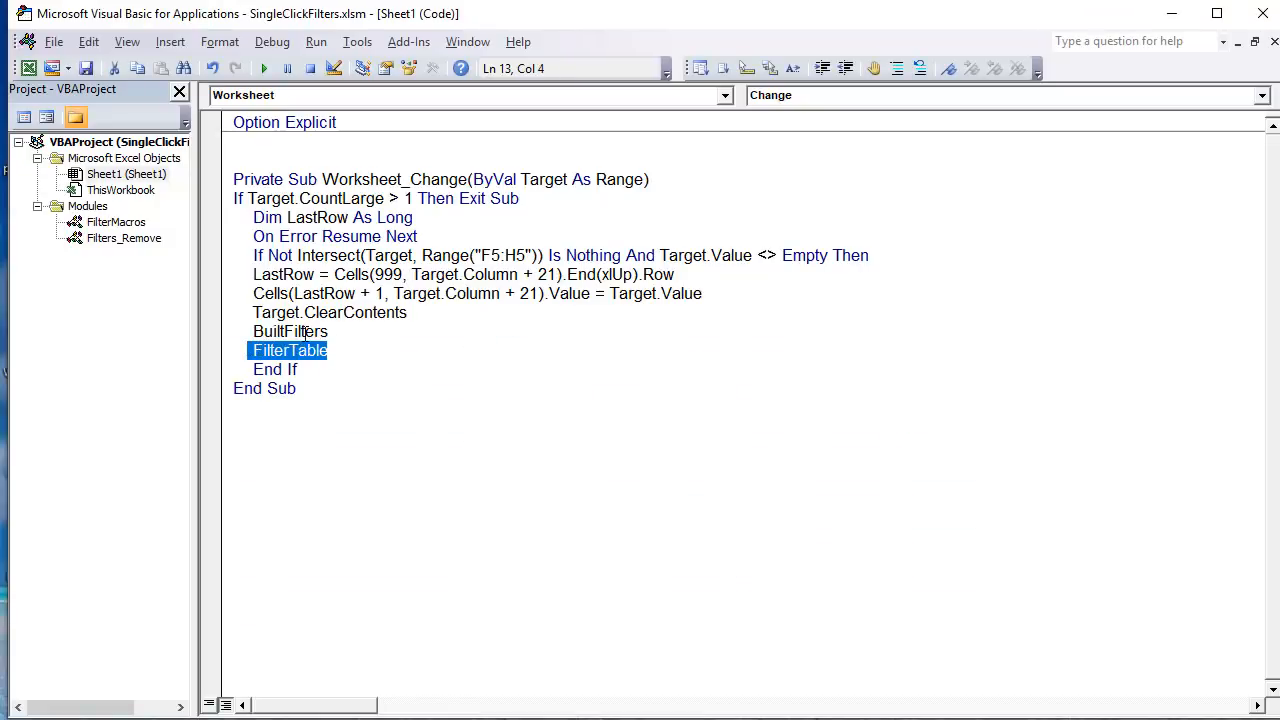
pyautogui.moveTo(340, 348); pyautogui.dragTo(252, 350)
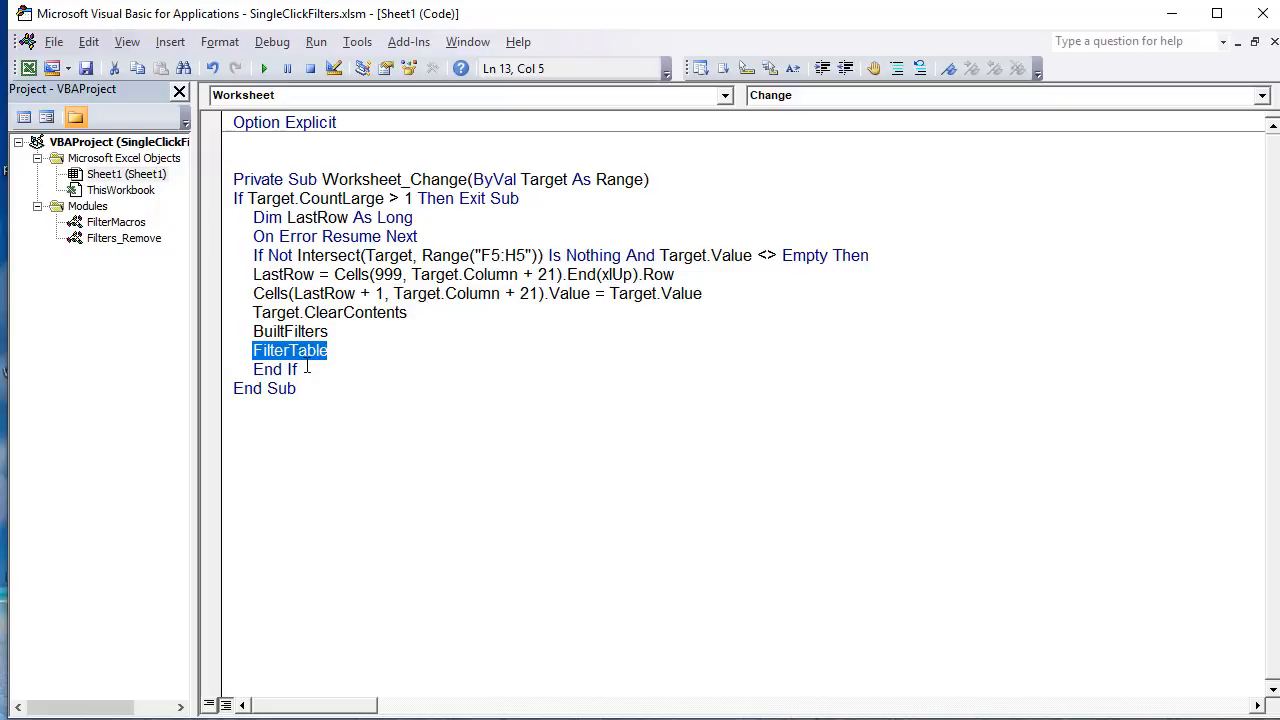
# Step: Open the FilterMacros module and highlight the .Range("AF9999").End(xlUp).Row expression assigned to LastDataRow in FilterTable
pyautogui.doubleClick(118, 223)
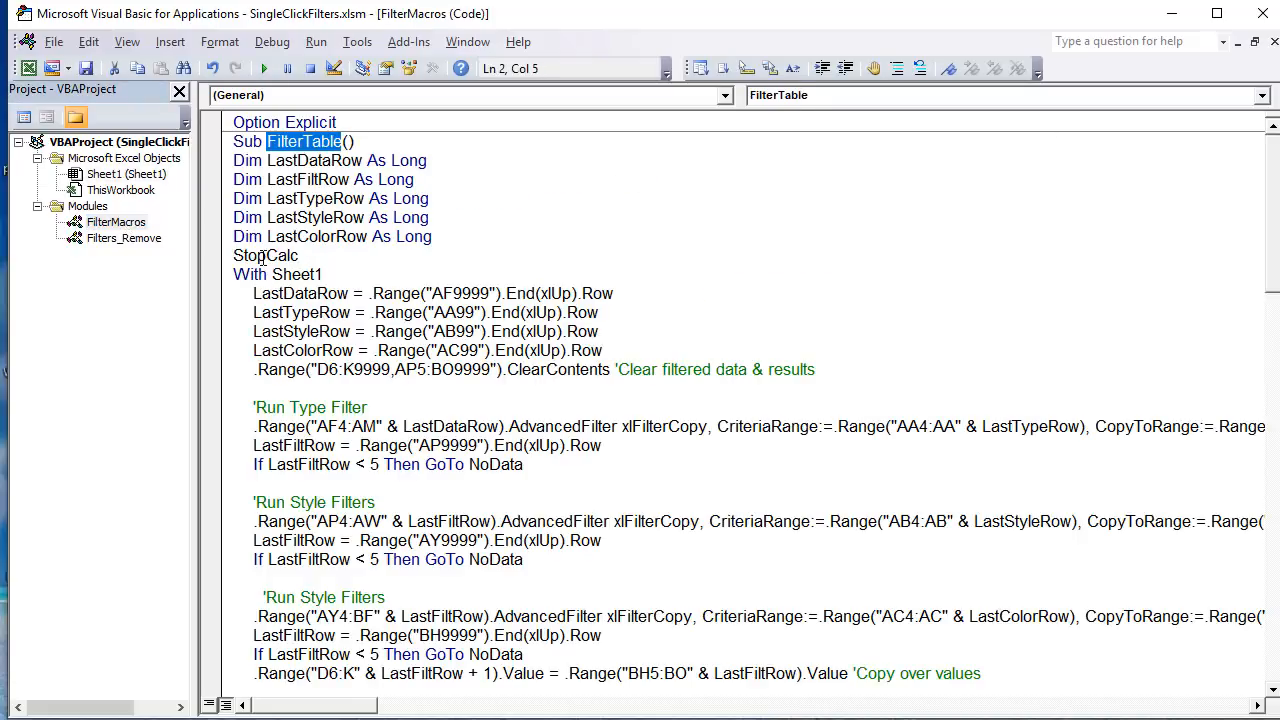
pyautogui.click(321, 143)
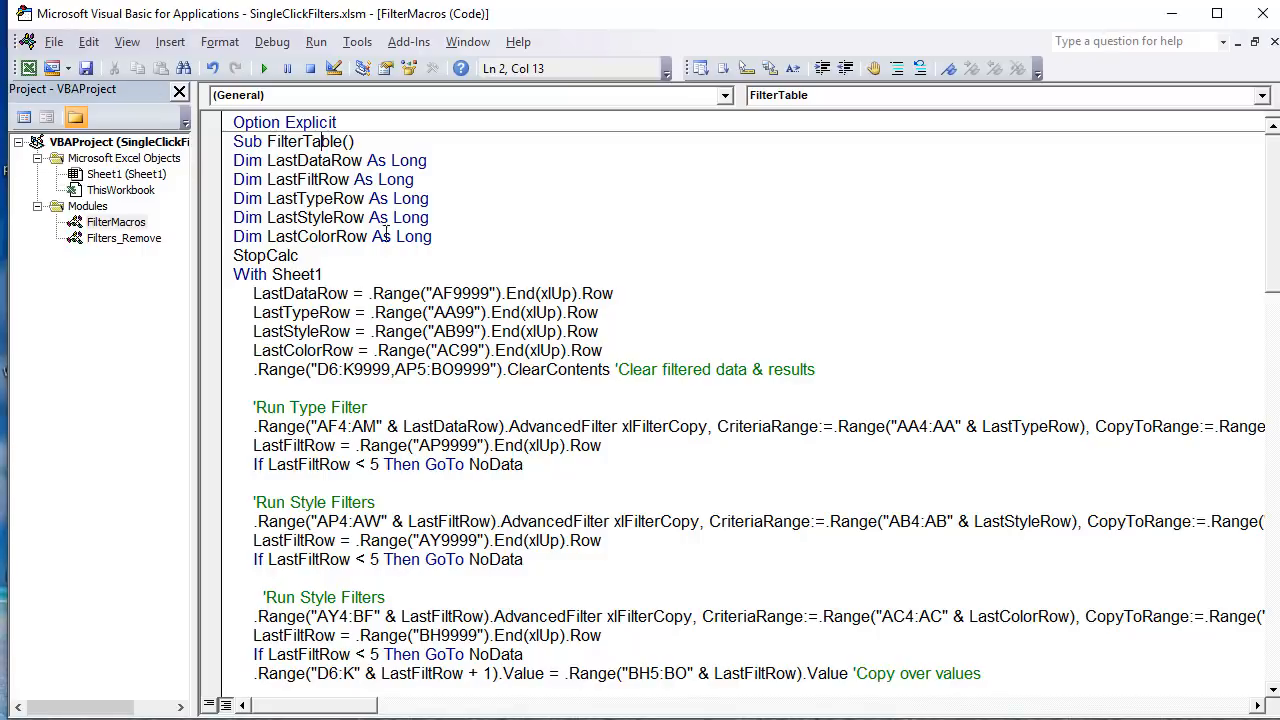
pyautogui.doubleClick(330, 293)
pyautogui.moveTo(614, 295); pyautogui.dragTo(368, 303)
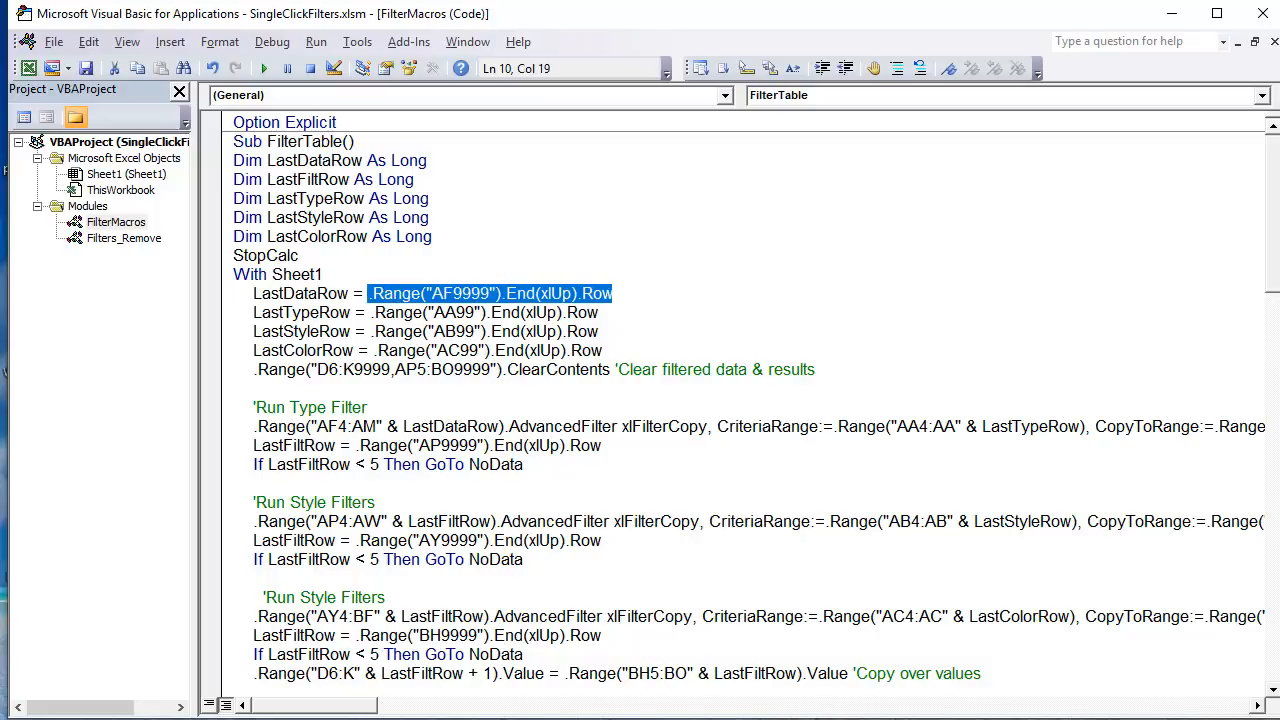
# Step: Switch to the Excel sheet and examine the Original Data table from first product cell AF5 to last product cell AF47
pyautogui.hotkey('alt', 'F11')
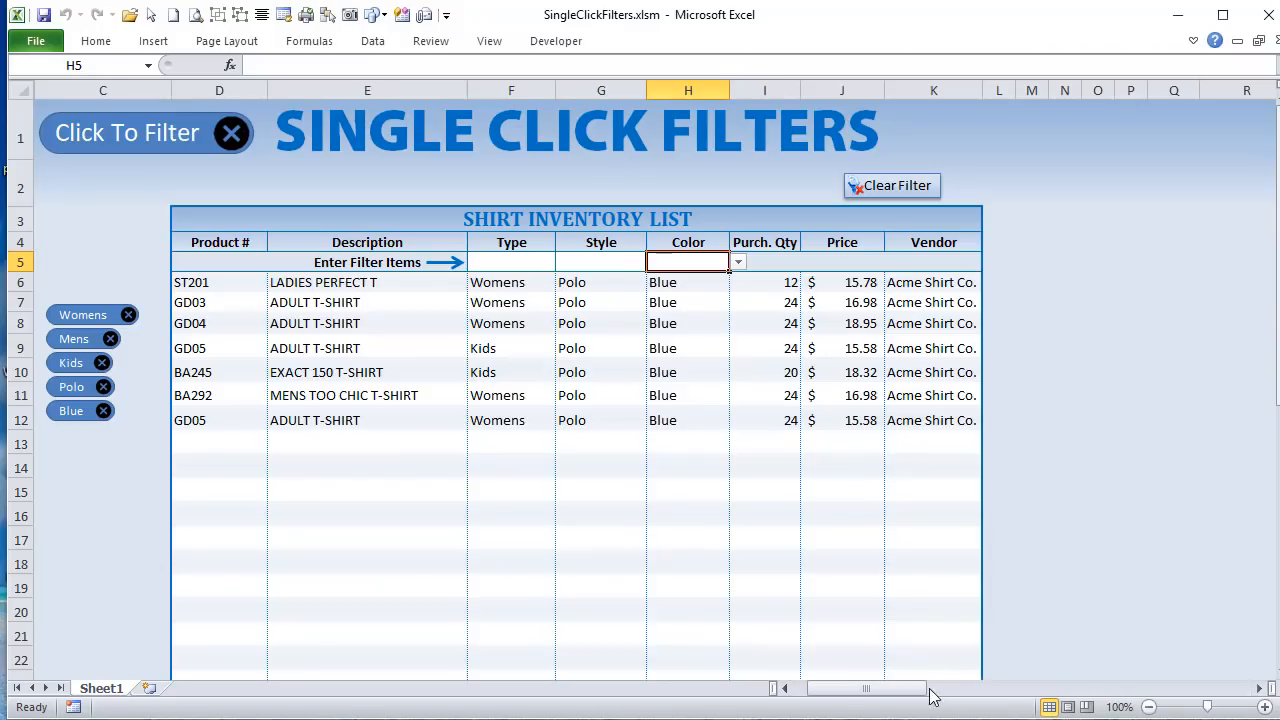
pyautogui.moveTo(936, 690); pyautogui.dragTo(1060, 709)
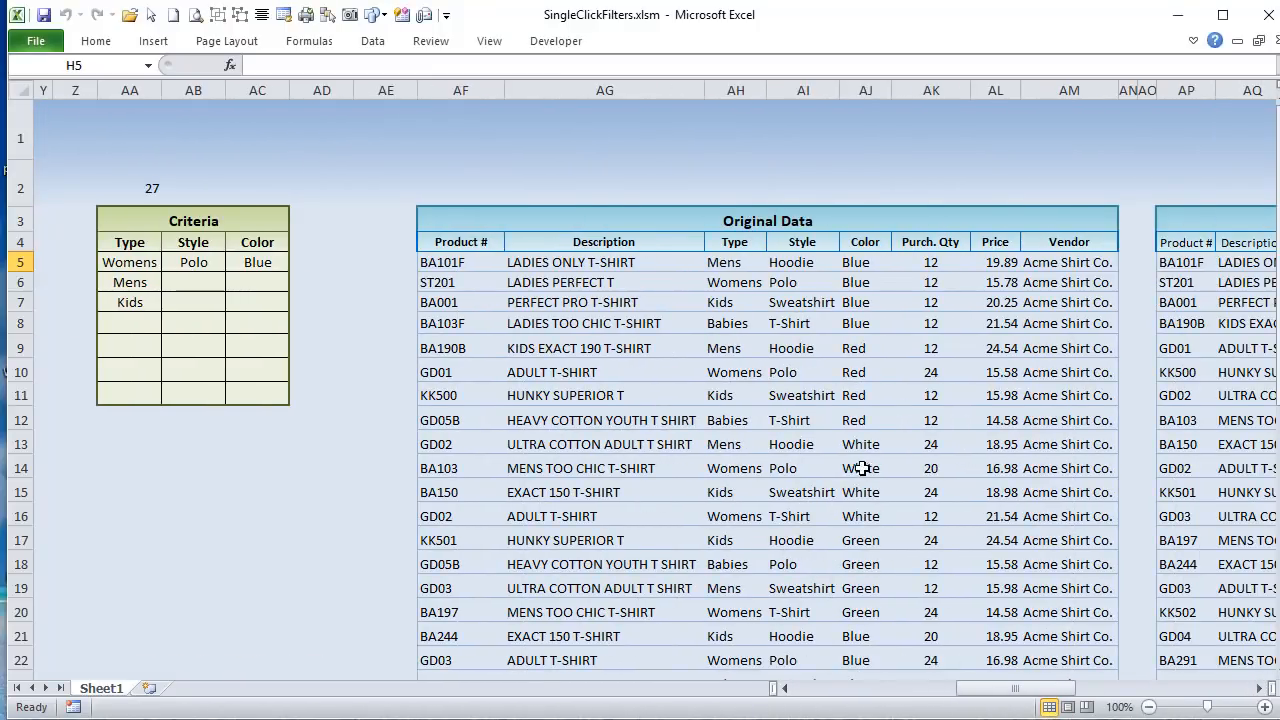
pyautogui.scroll(-7, 890, 472)
pyautogui.scroll(7, 749, 480)
pyautogui.moveTo(466, 263); pyautogui.dragTo(468, 283)
pyautogui.scroll(-12, 485, 330)
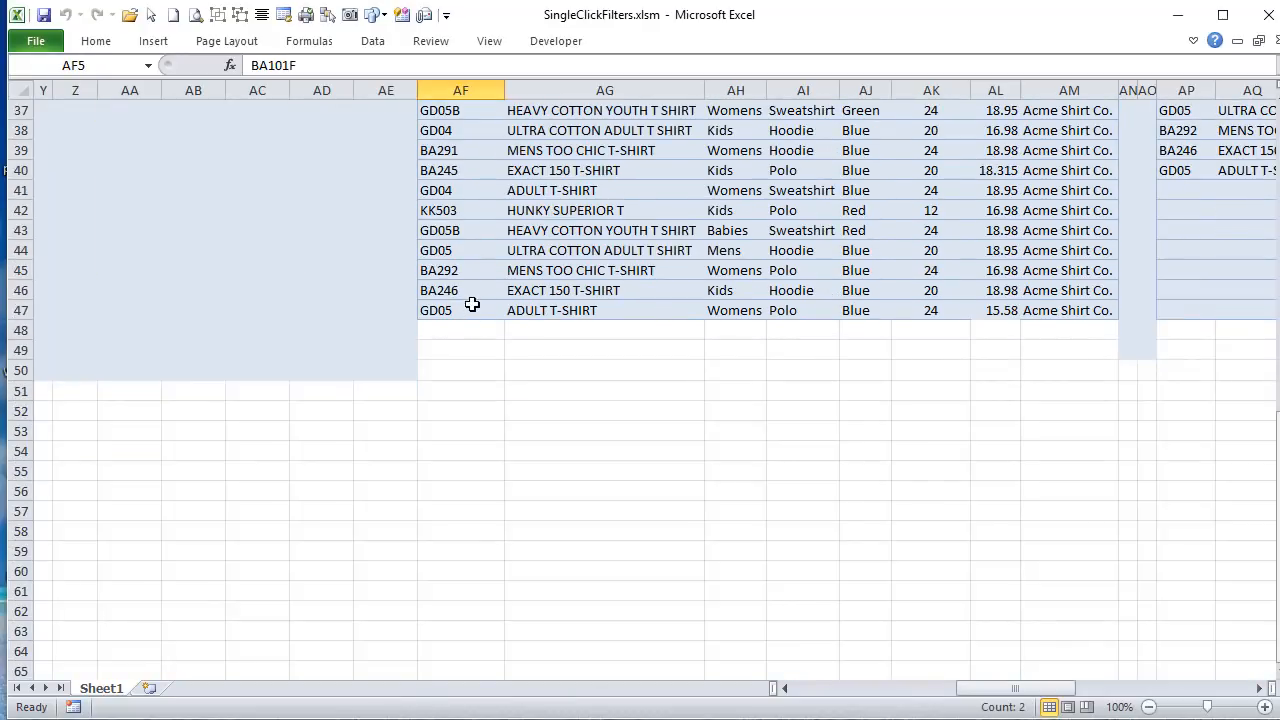
pyautogui.click(472, 305)
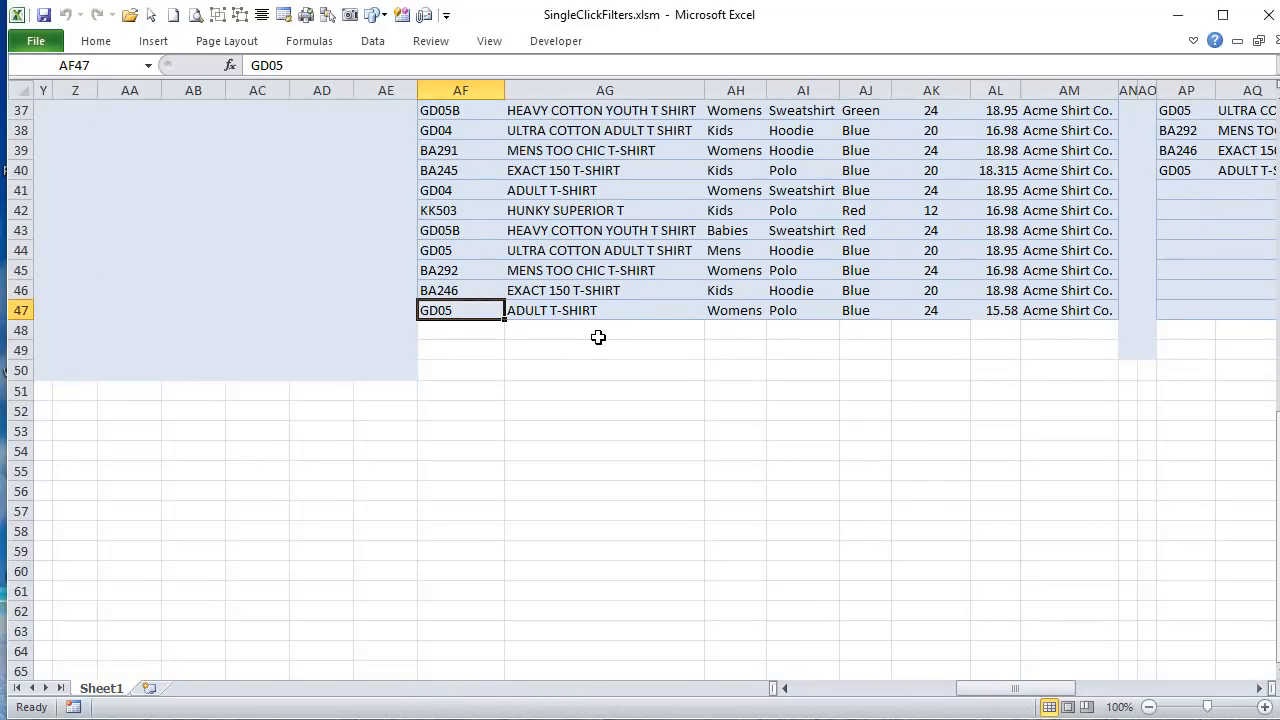
pyautogui.scroll(8, 565, 310)
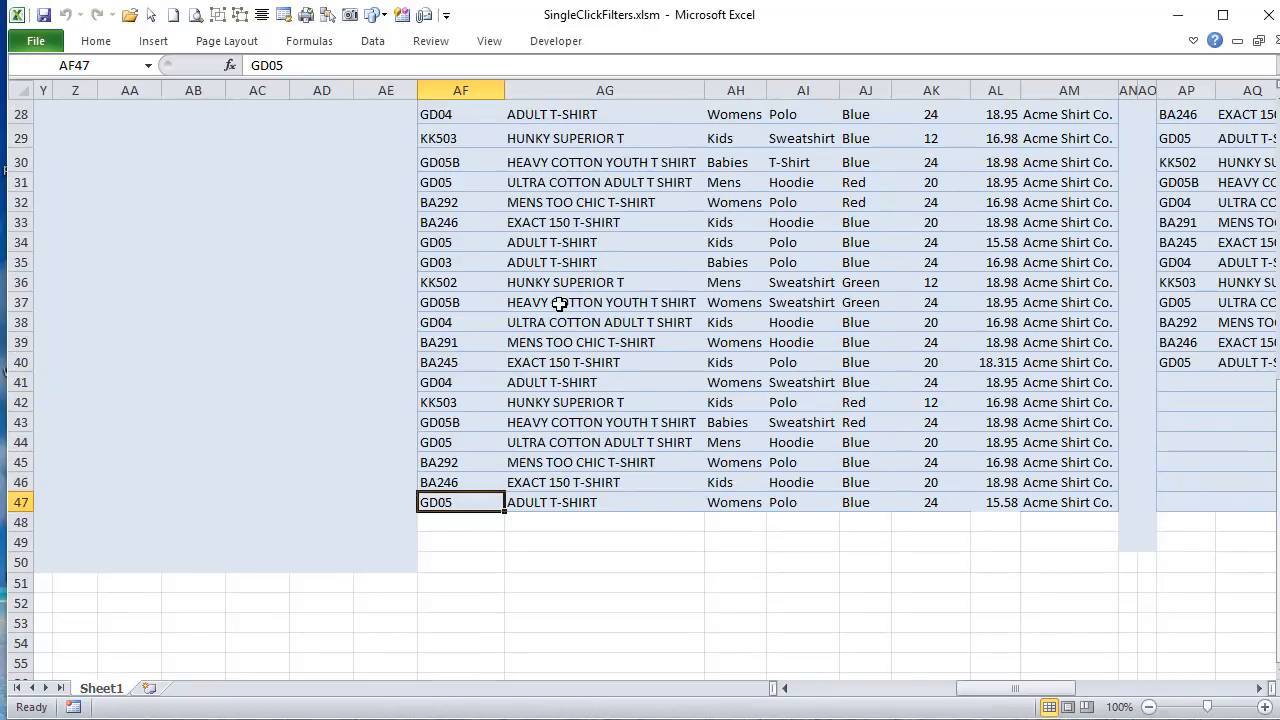
pyautogui.scroll(4, 561, 307)
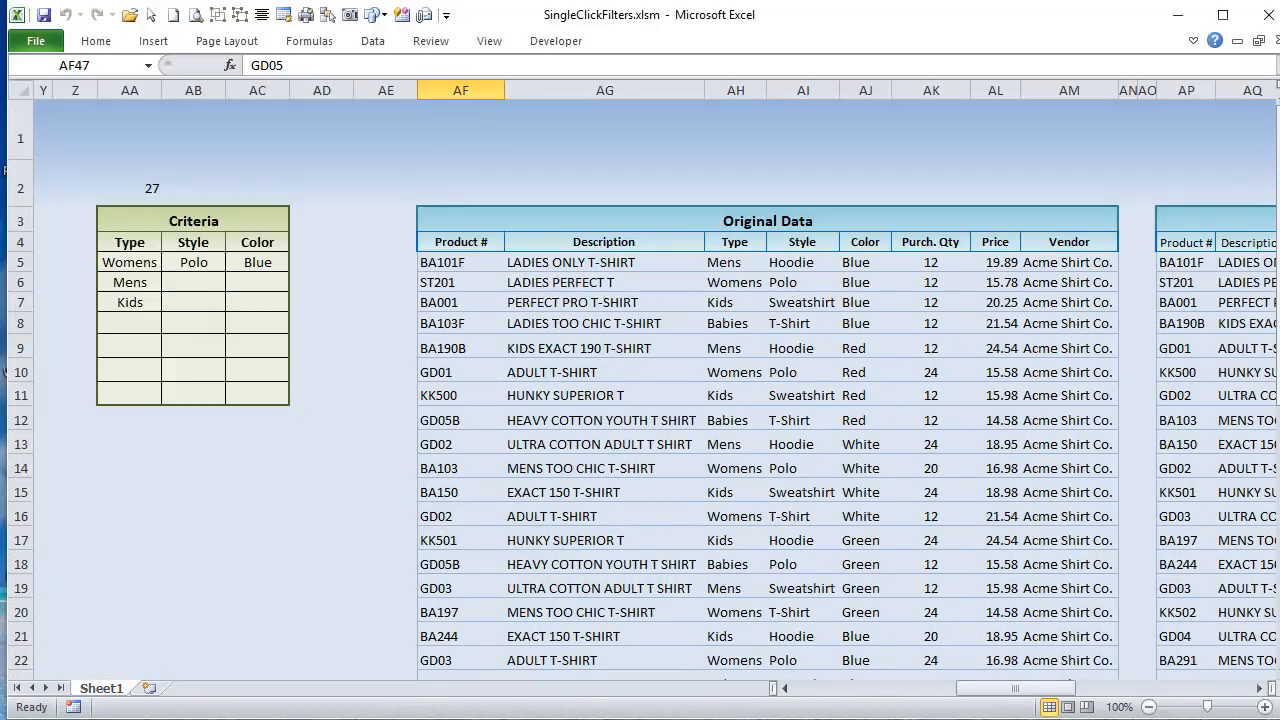
# Step: Check the last filled cell of each Criteria column: Type in AA7, Style in AB5 and Color in AC5
pyautogui.hotkey('alt', 'F11')
pyautogui.click(136, 302)
pyautogui.moveTo(1015, 688); pyautogui.dragTo(988, 688)
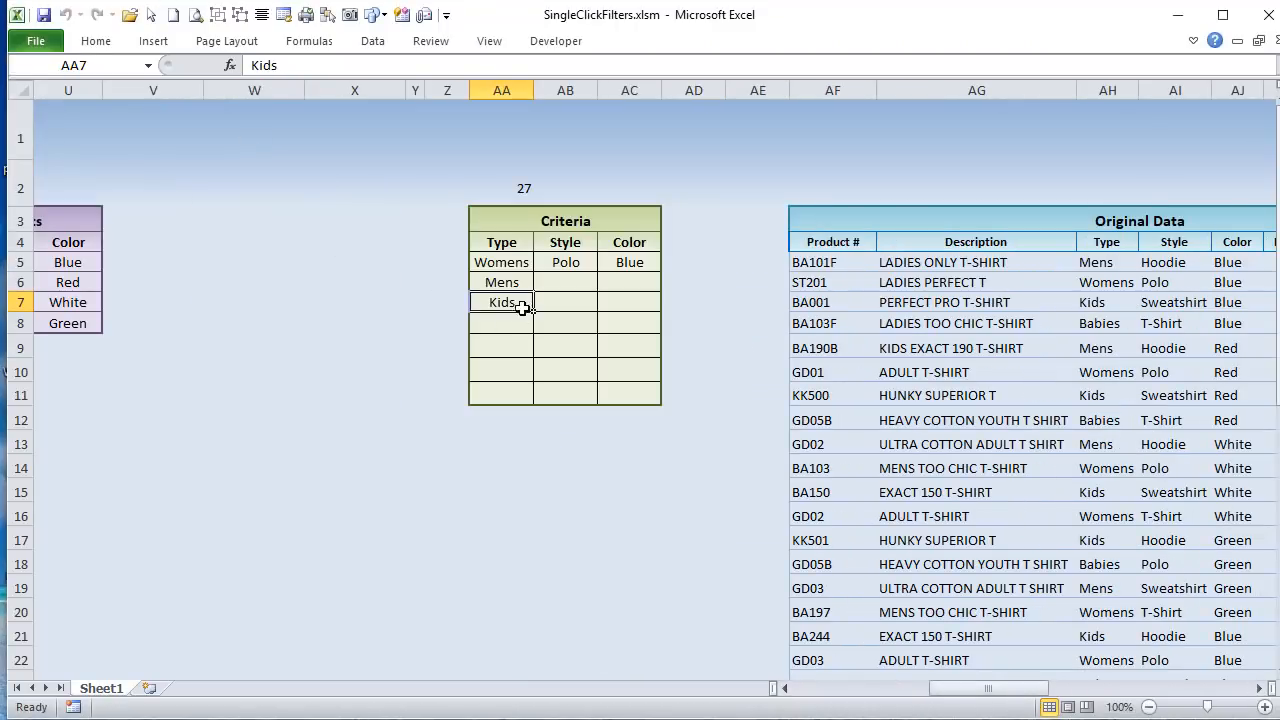
pyautogui.click(566, 256)
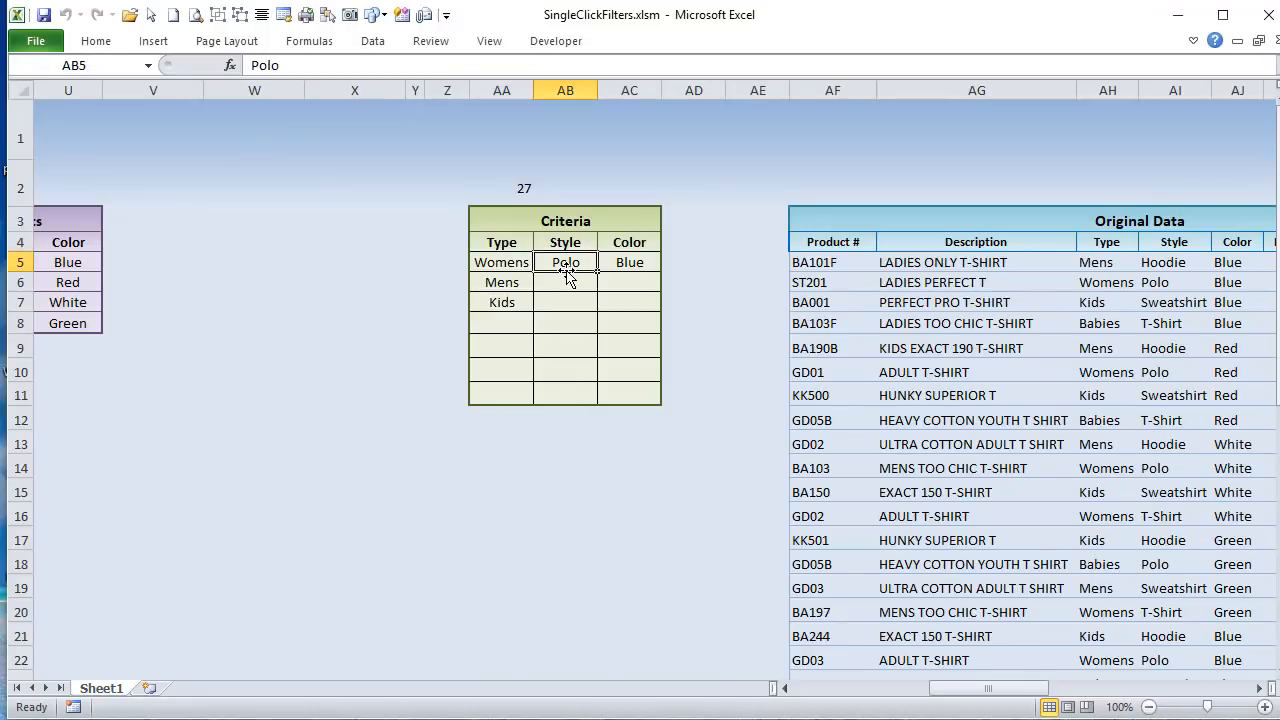
pyautogui.click(620, 262)
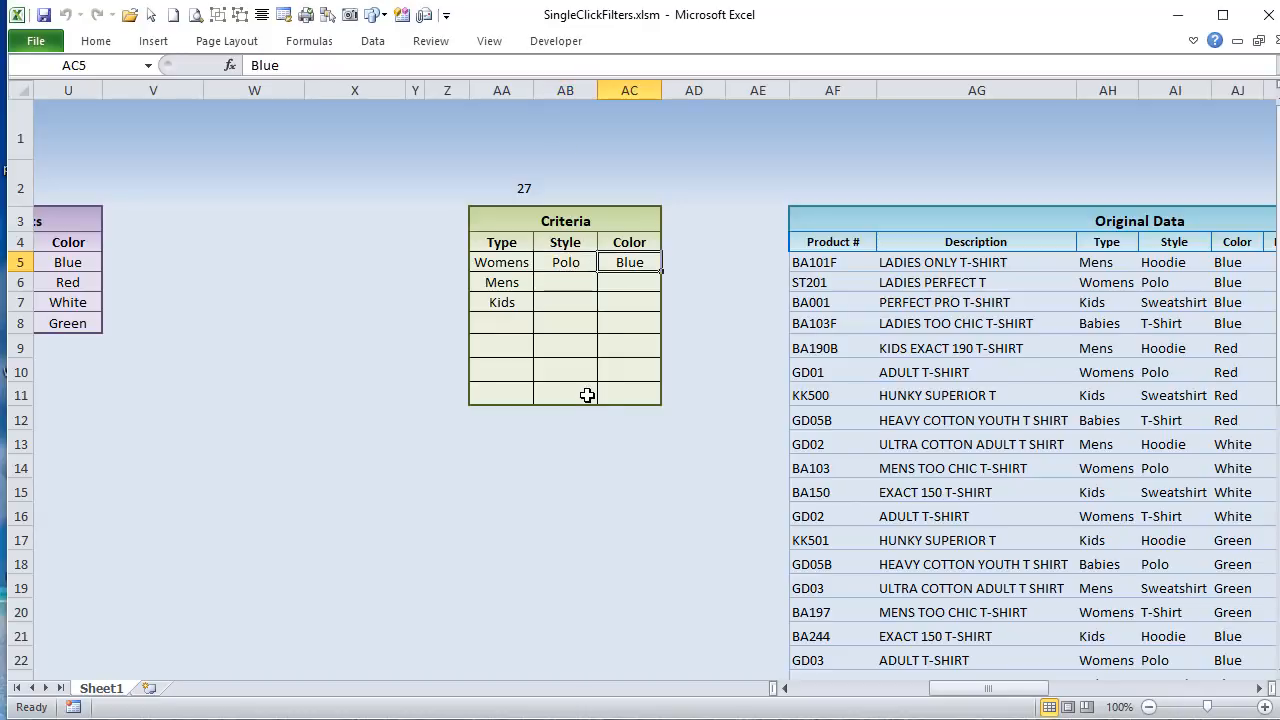
# Step: Highlight the Type, Style and Color columns of the Criteria table from their row 4 headers down to the last criterion
pyautogui.moveTo(506, 242); pyautogui.dragTo(515, 295)
pyautogui.moveTo(566, 228); pyautogui.dragTo(507, 290)
pyautogui.click(555, 246)
pyautogui.click(624, 248)
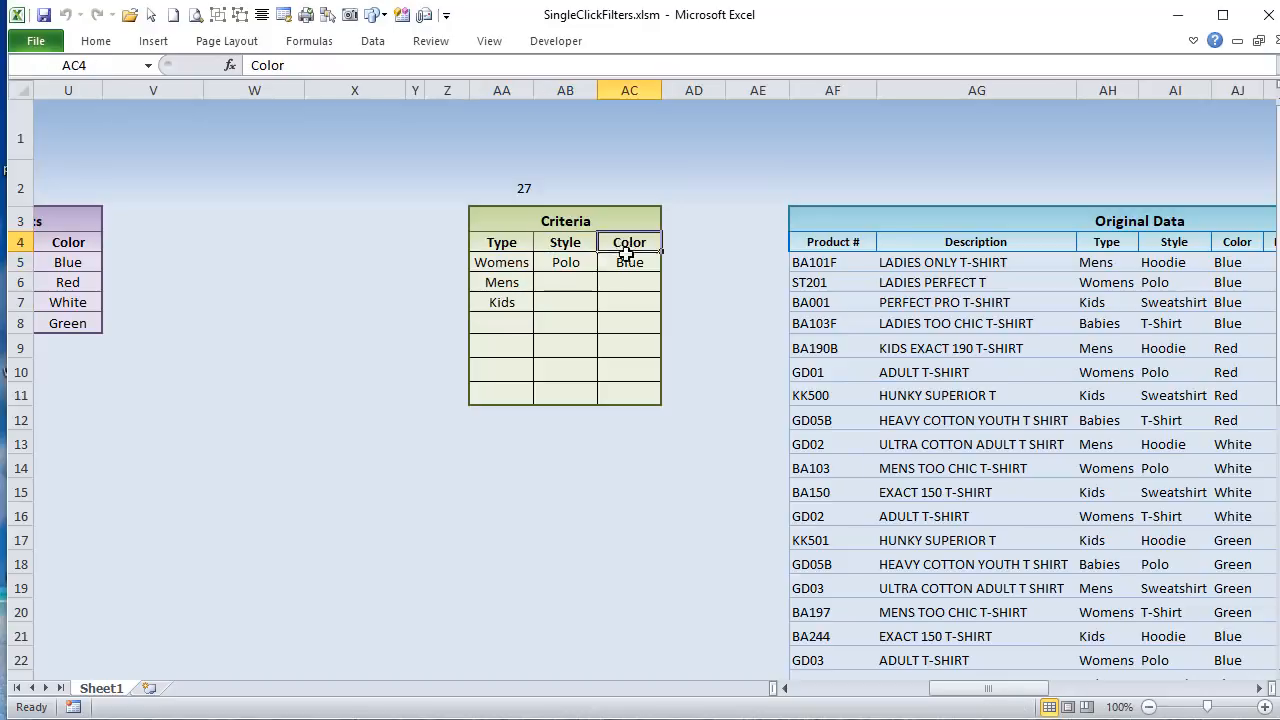
pyautogui.moveTo(624, 253); pyautogui.dragTo(624, 262)
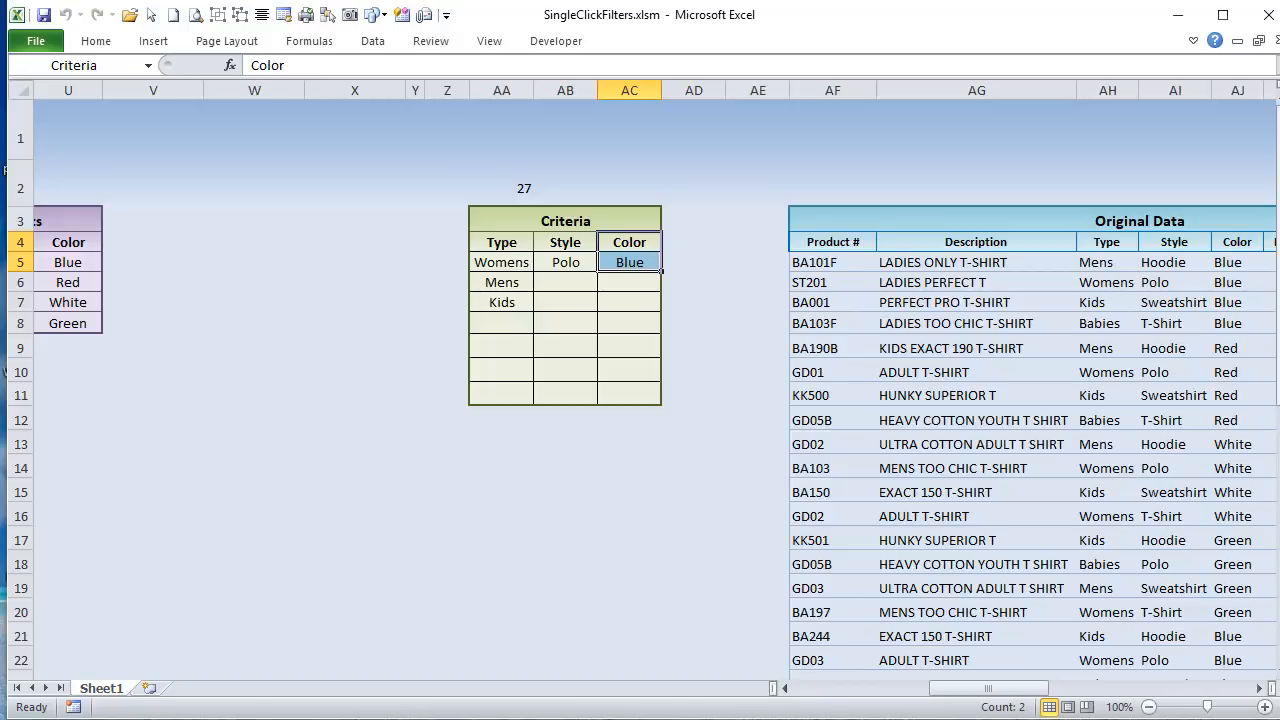
pyautogui.click(503, 301)
pyautogui.click(563, 262)
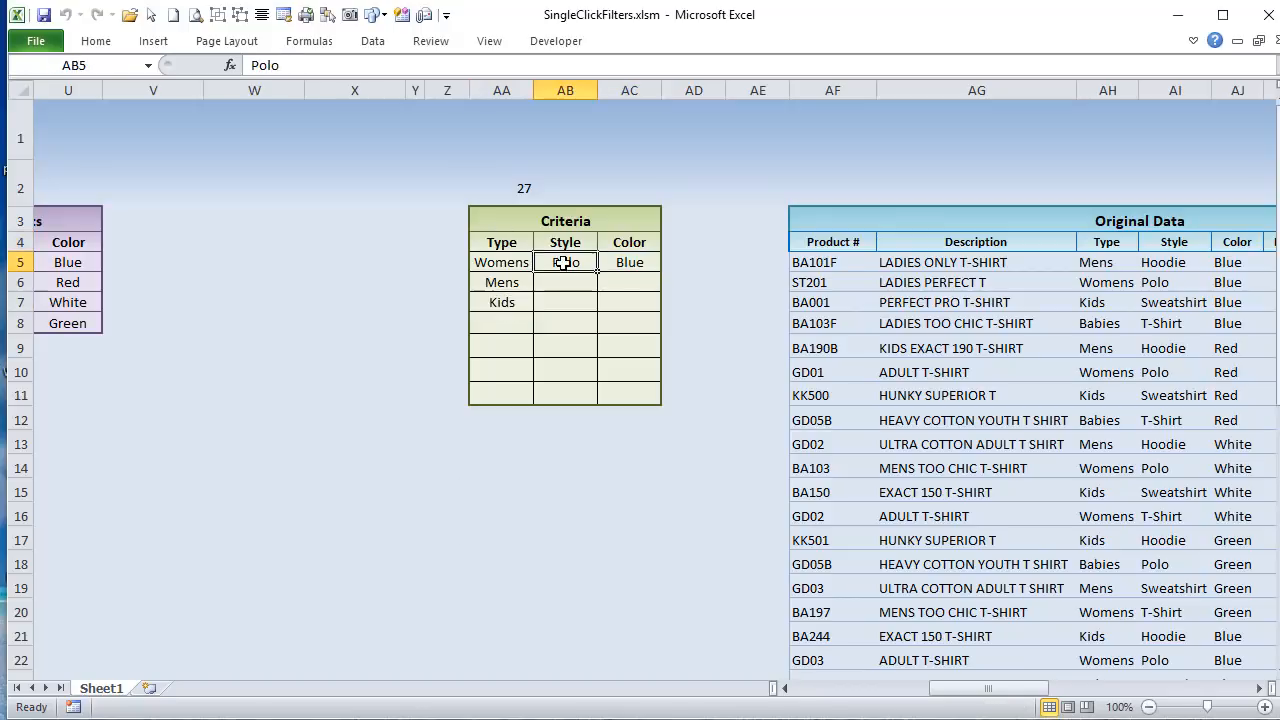
pyautogui.click(640, 268)
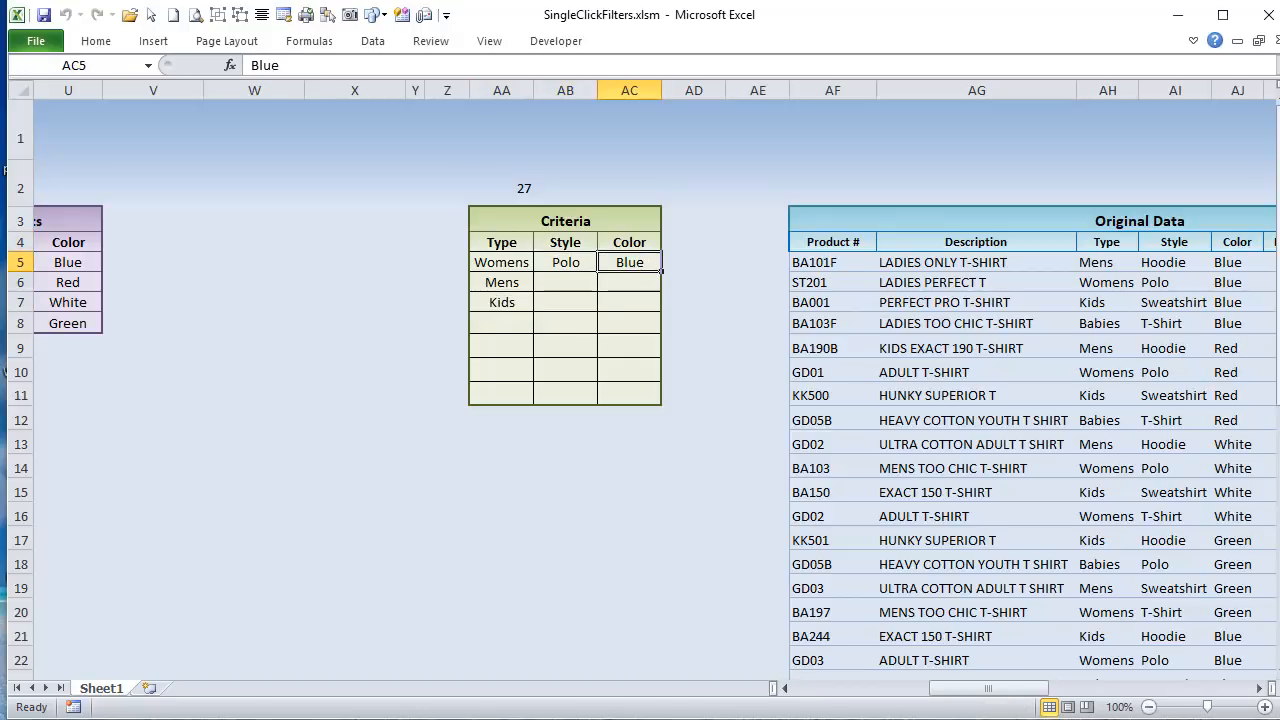
# Step: Highlight the LastDataRow, LastTypeRow, LastStyleRow and LastColorRow assignments in the FilterTable code of the Visual Basic editor
pyautogui.hotkey('alt', 'F11')
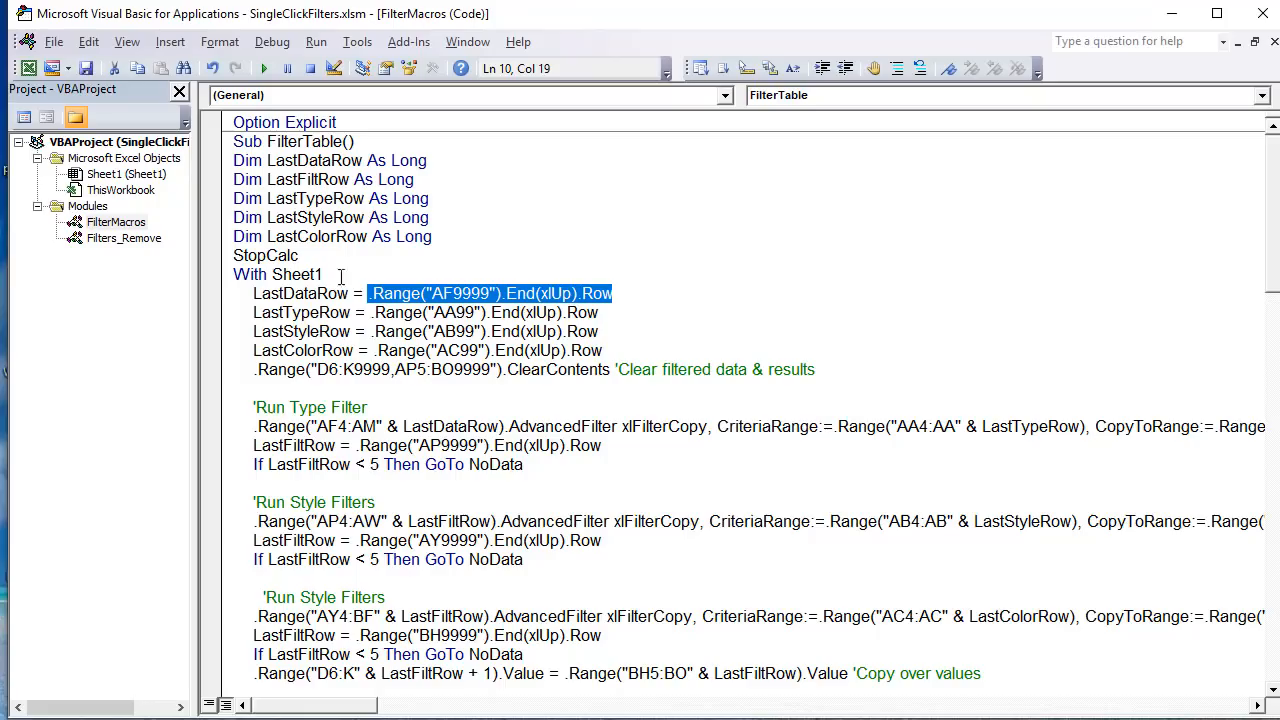
pyautogui.moveTo(632, 355); pyautogui.dragTo(236, 293)
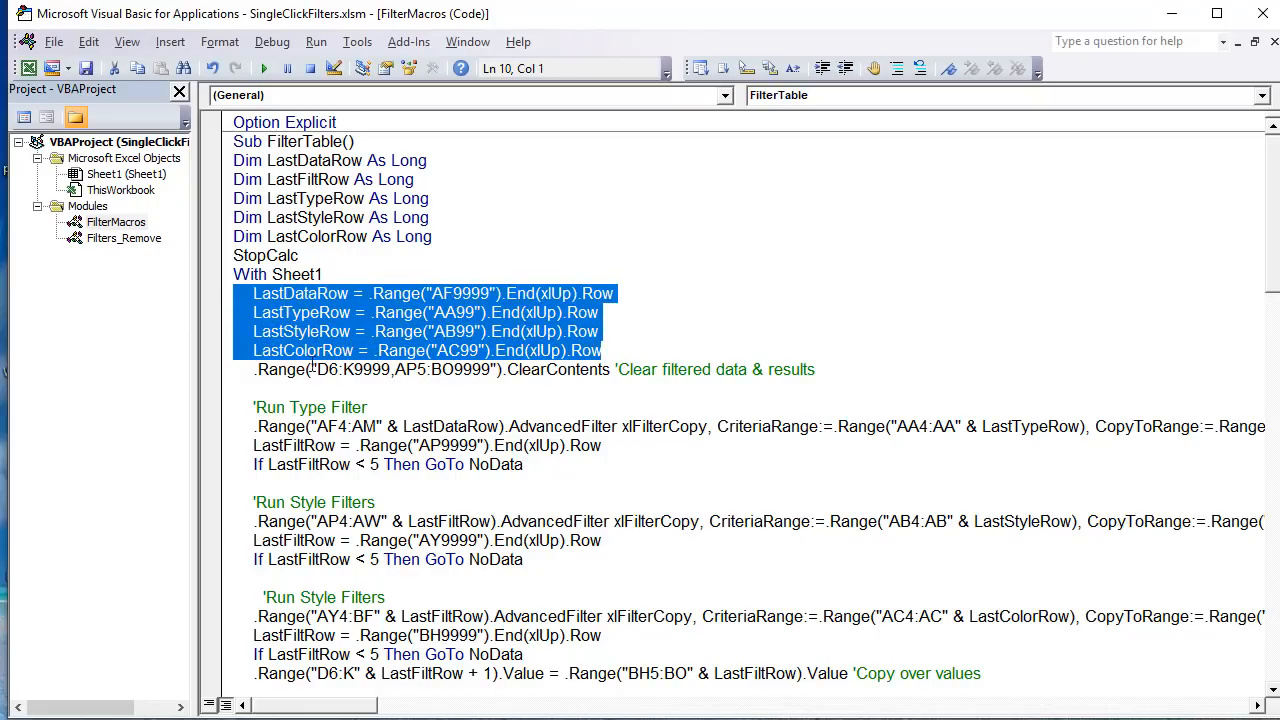
pyautogui.click(300, 293)
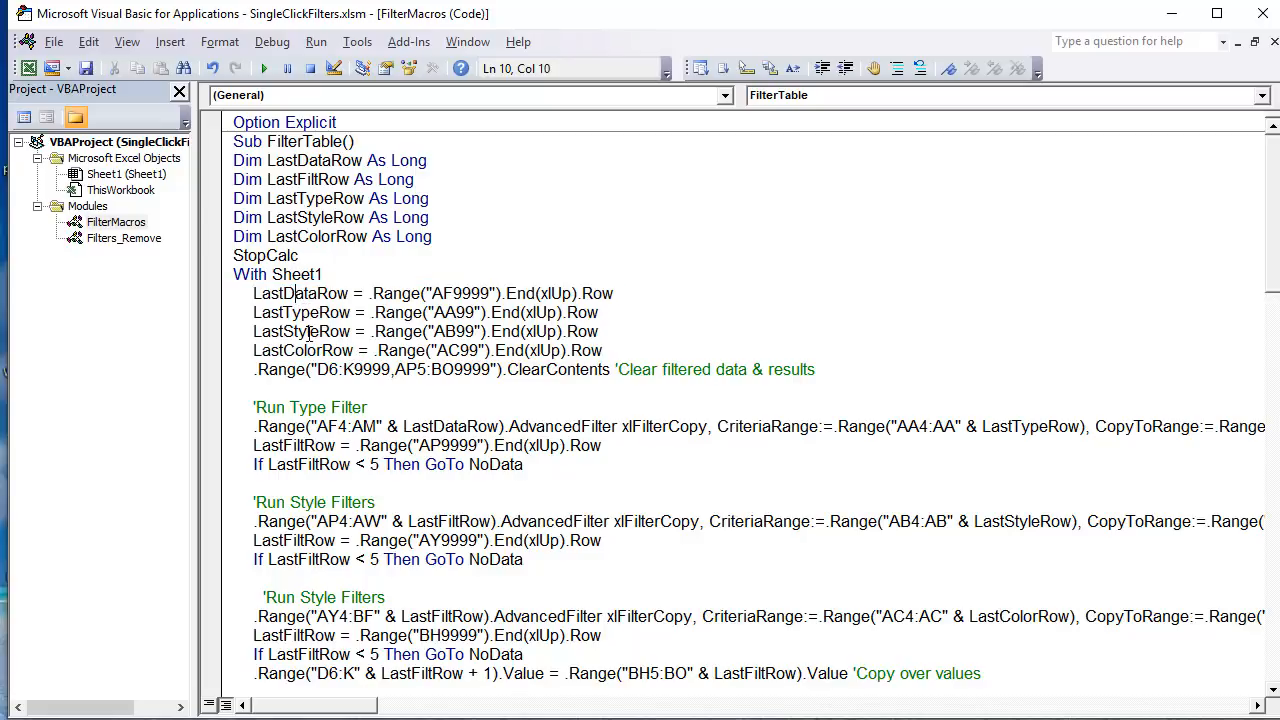
pyautogui.moveTo(603, 350); pyautogui.dragTo(233, 312)
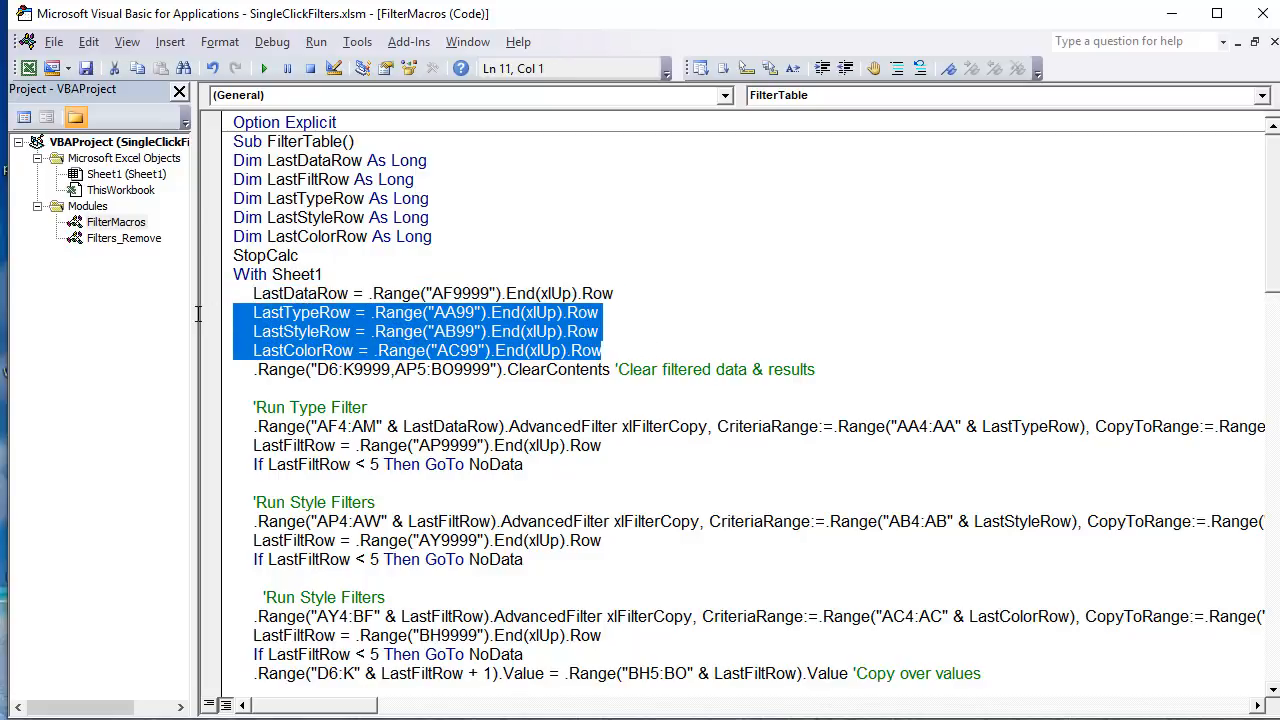
pyautogui.moveTo(639, 292); pyautogui.dragTo(212, 290)
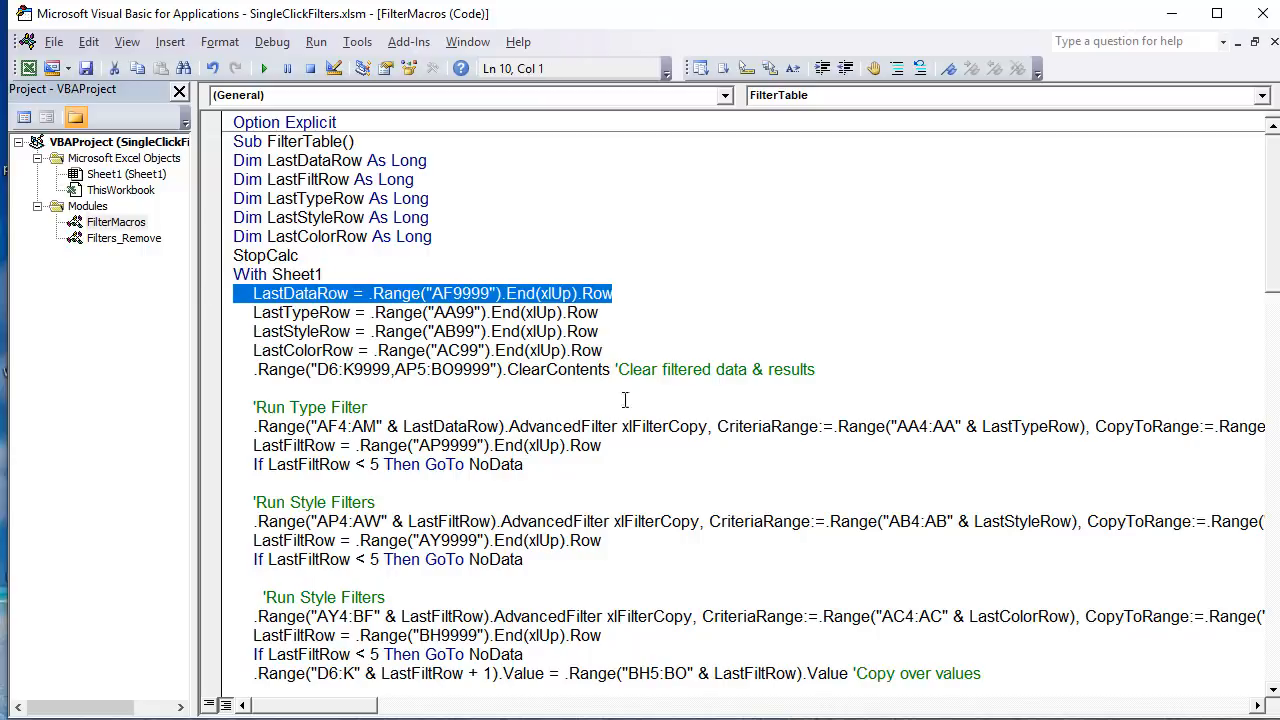
# Step: Highlight the ClearContents line in FilterTable, and clear the contents of D6:K14 in the Shirt Inventory List on the Excel sheet
pyautogui.moveTo(816, 370); pyautogui.dragTo(120, 371)
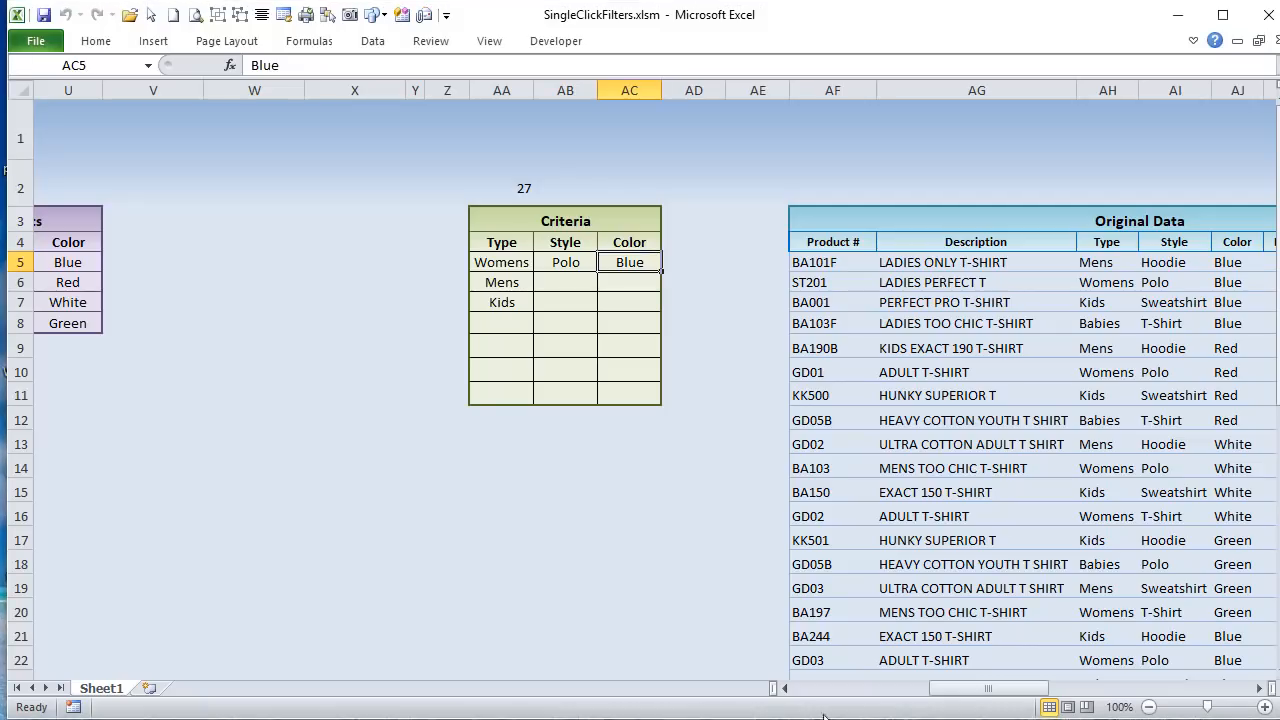
pyautogui.moveTo(988, 688); pyautogui.dragTo(780, 688)
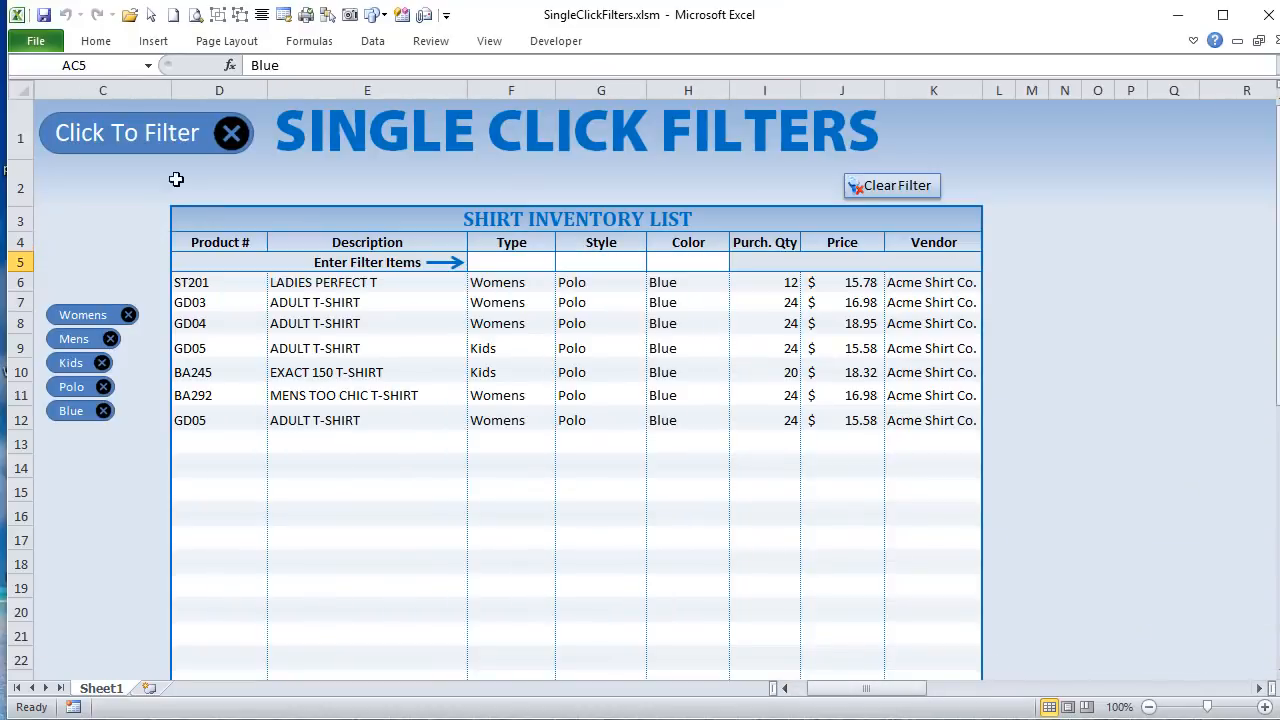
pyautogui.click(199, 280)
pyautogui.moveTo(199, 280); pyautogui.dragTo(945, 454)
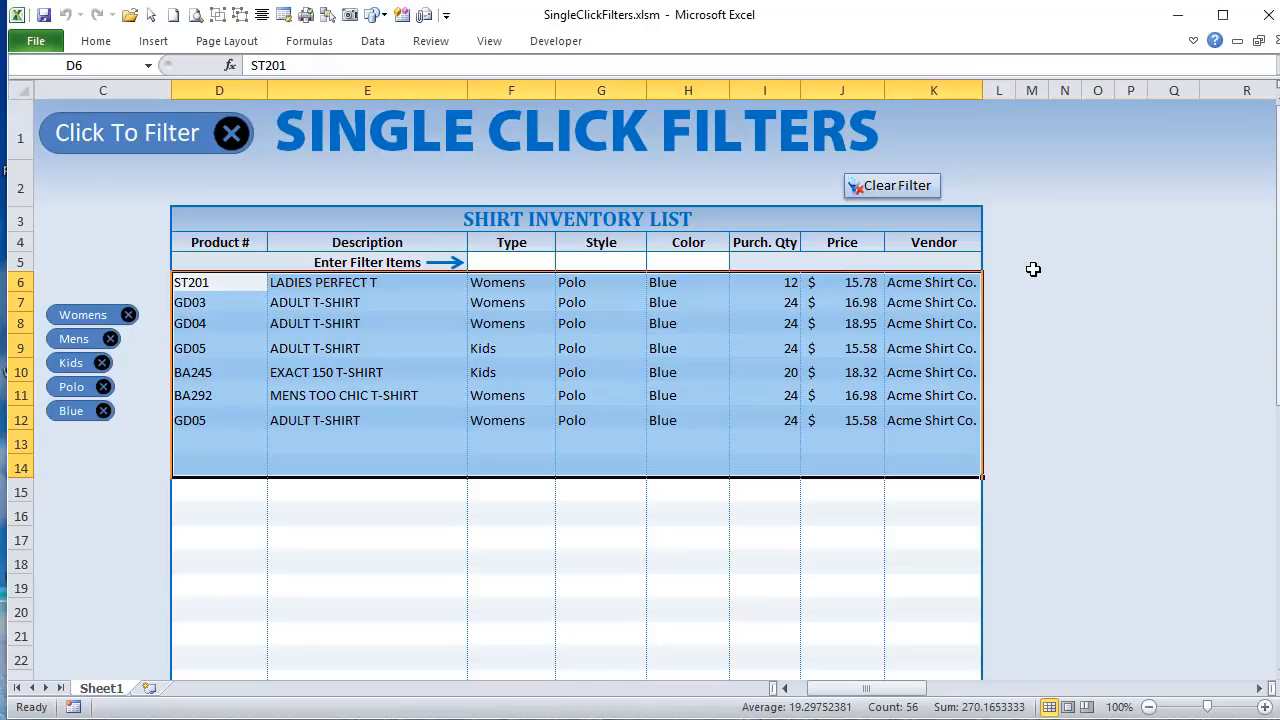
pyautogui.press('Delete')
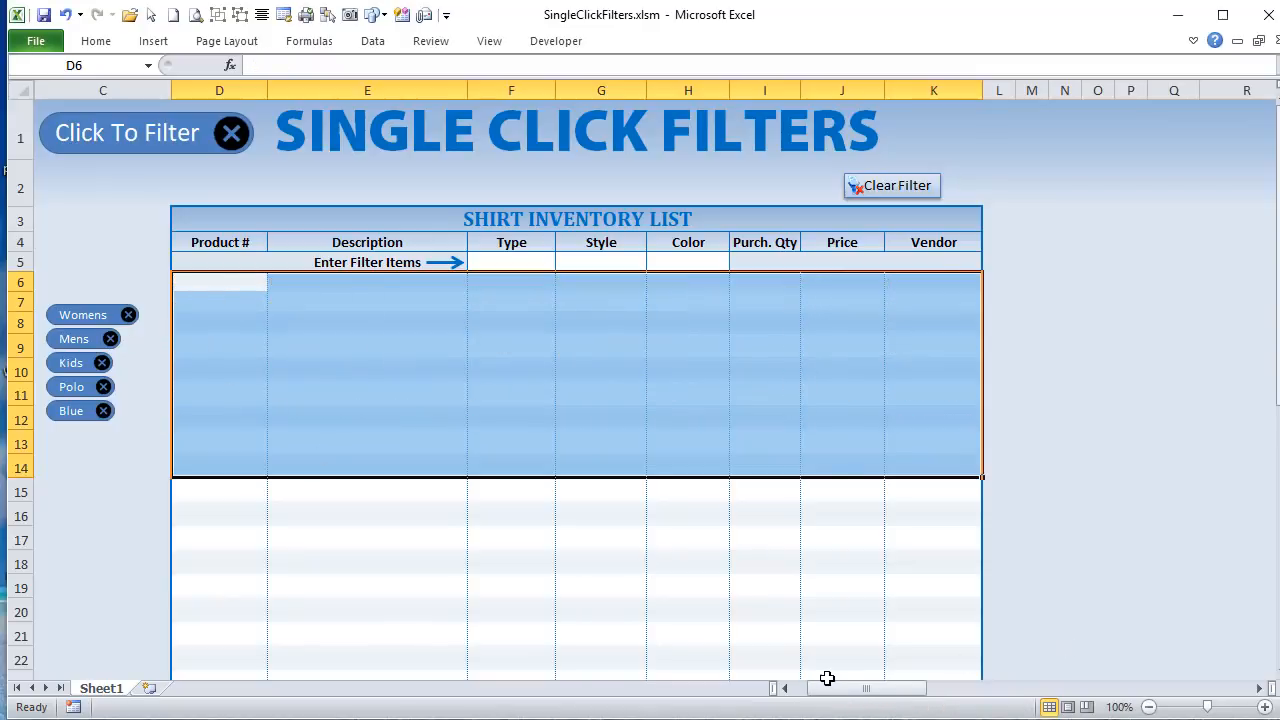
# Step: Clear the results data from AP5 across the Type Results and Style Results tables, leaving the Criteria and Original Data tables intact
pyautogui.moveTo(818, 689); pyautogui.dragTo(1076, 716)
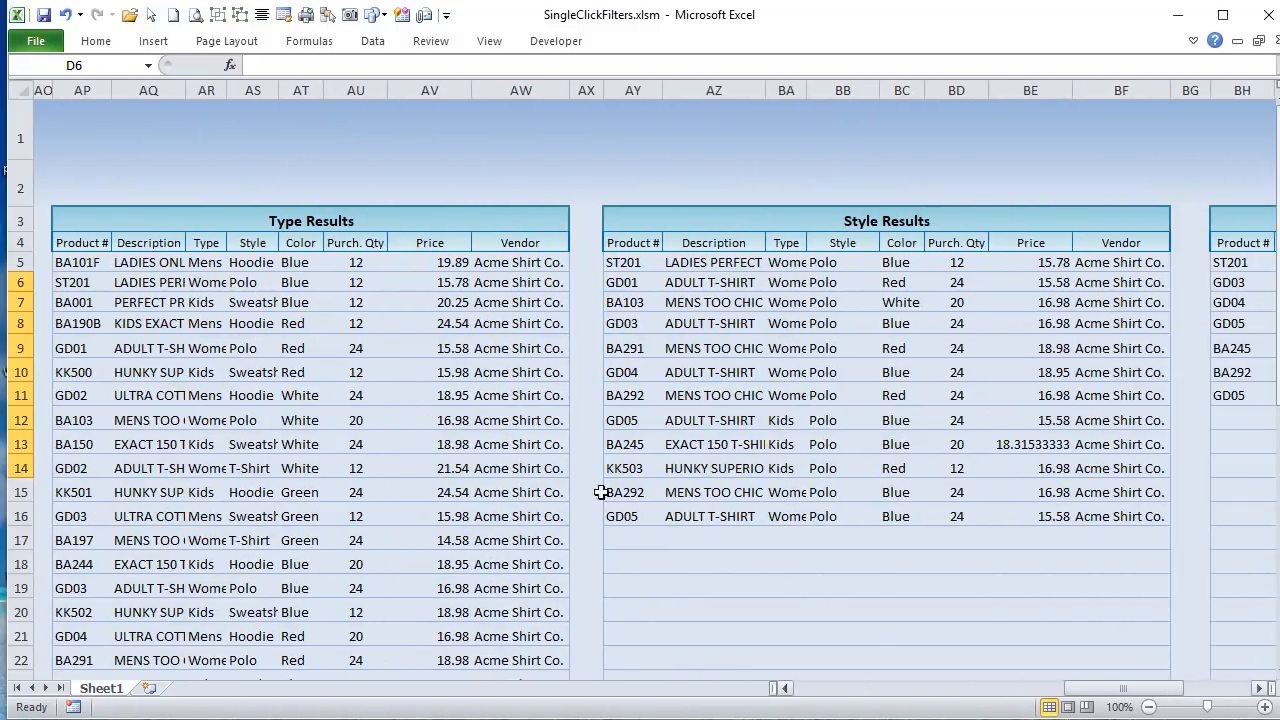
pyautogui.click(100, 260)
pyautogui.moveTo(100, 258); pyautogui.dragTo(1075, 686)
pyautogui.press('Delete')
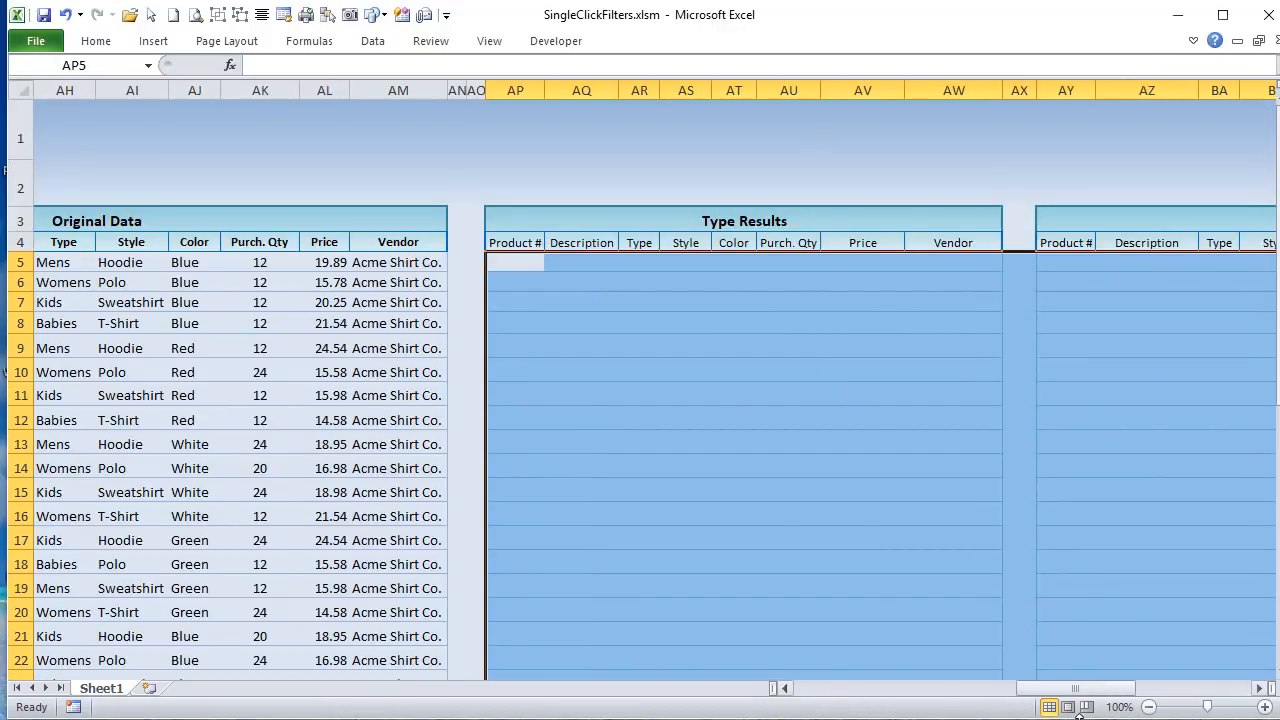
pyautogui.moveTo(1078, 697); pyautogui.dragTo(1009, 641)
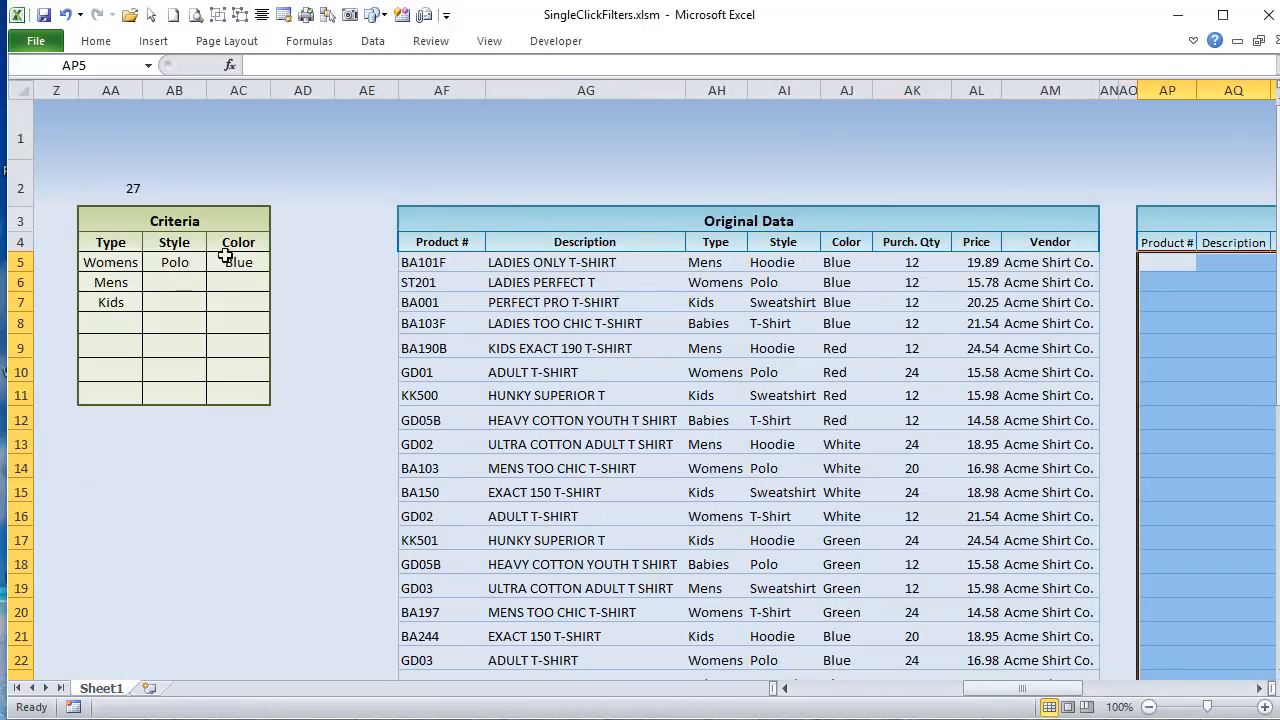
pyautogui.moveTo(1010, 690)
pyautogui.mouseDown()
pyautogui.moveTo(1178, 690)
pyautogui.moveTo(1030, 690)
pyautogui.mouseUp()
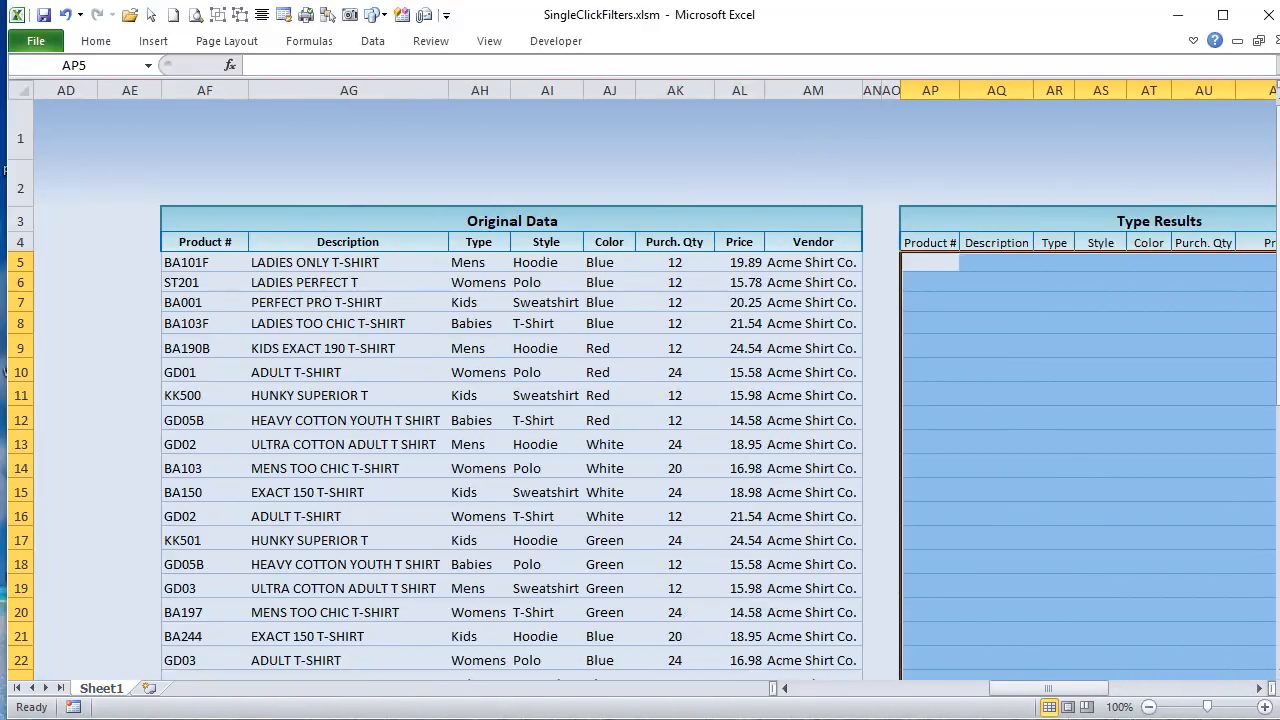
# Step: In the Visual Basic editor, highlight AP5:BO9999 in the ClearContents line and the Run Type wording of the first filter comment
pyautogui.hotkey('alt', 'F11')
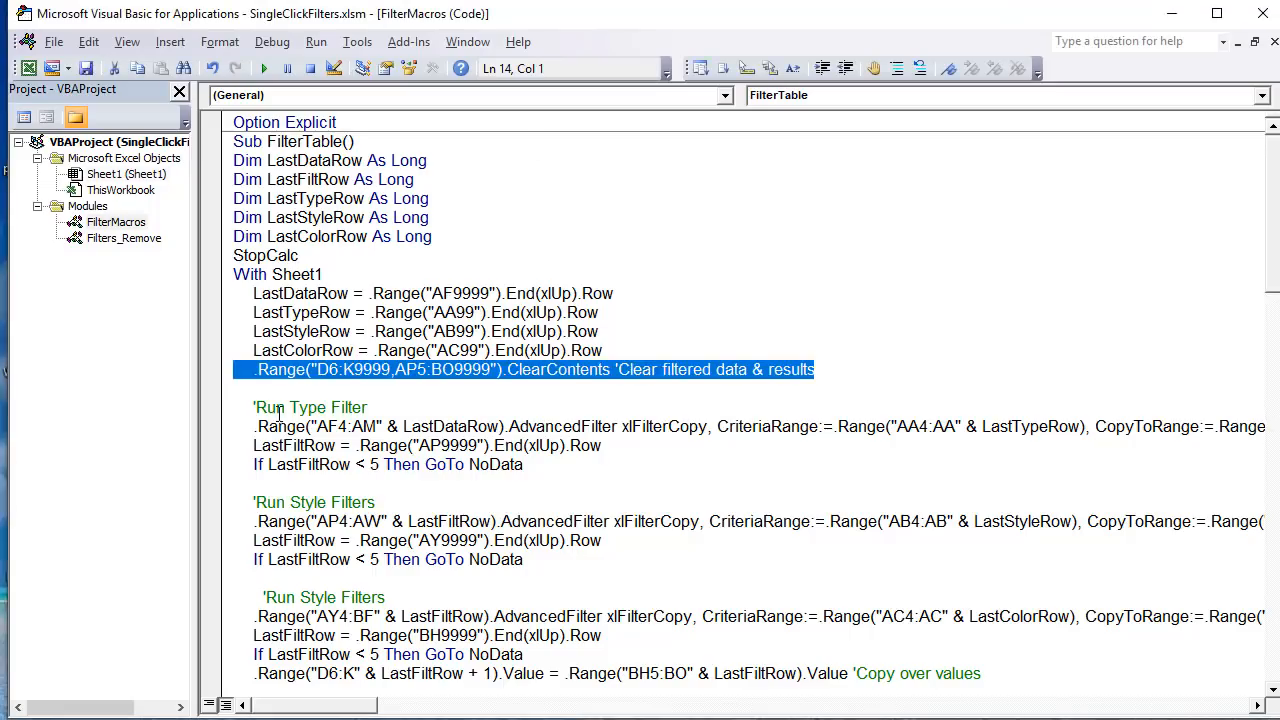
pyautogui.moveTo(316, 369); pyautogui.dragTo(492, 371)
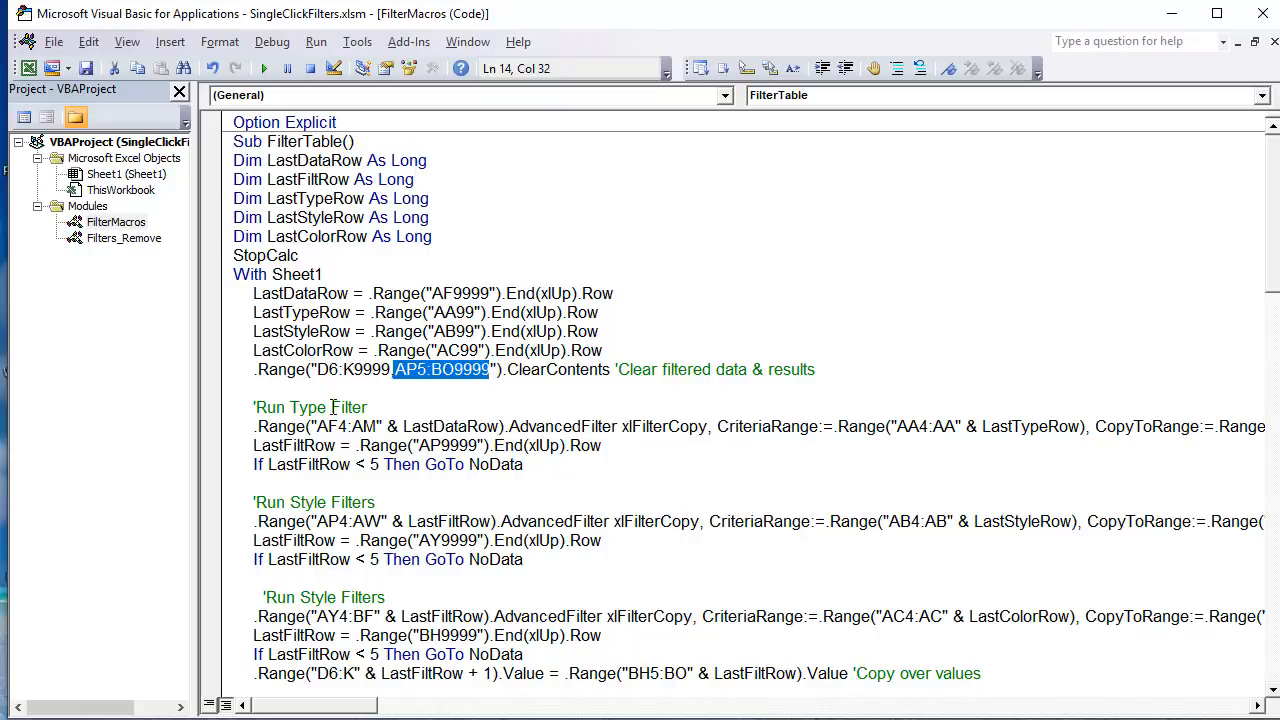
pyautogui.moveTo(331, 407); pyautogui.dragTo(256, 408)
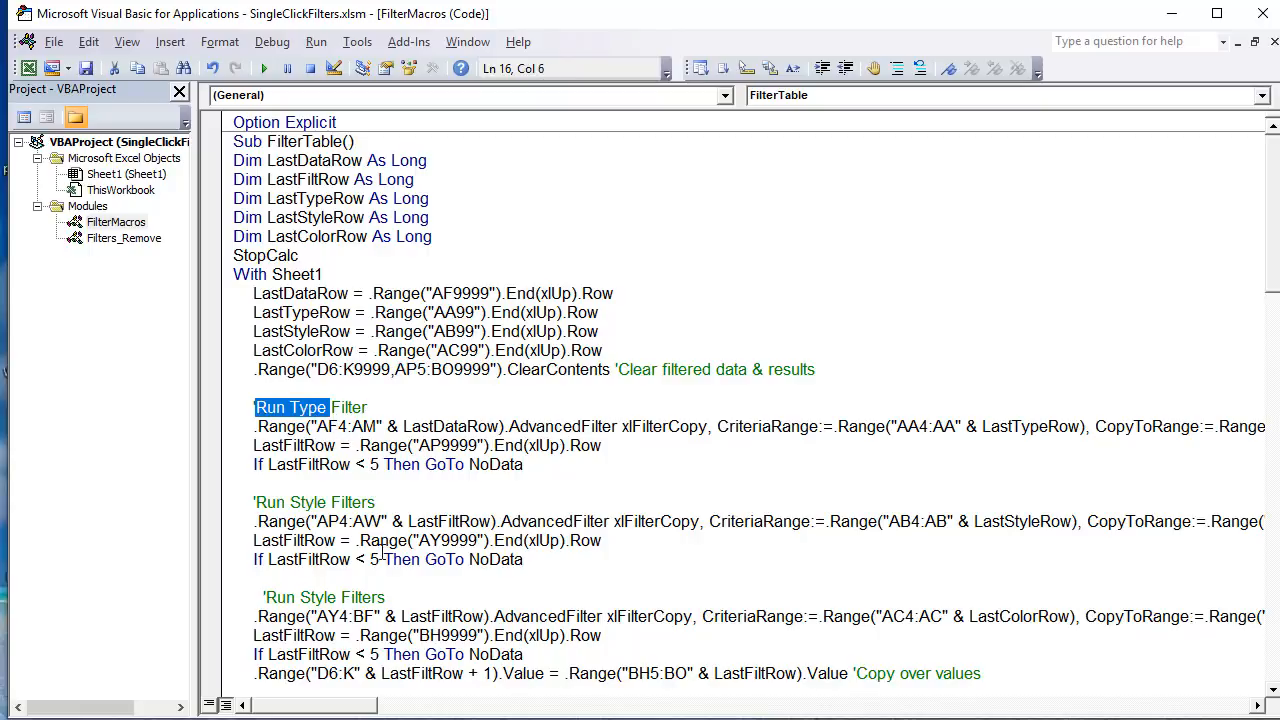
# Step: Correct the comment above the third AdvancedFilter line in FilterTable to read 'Run Color Filters
pyautogui.scroll(-2, 309, 575)
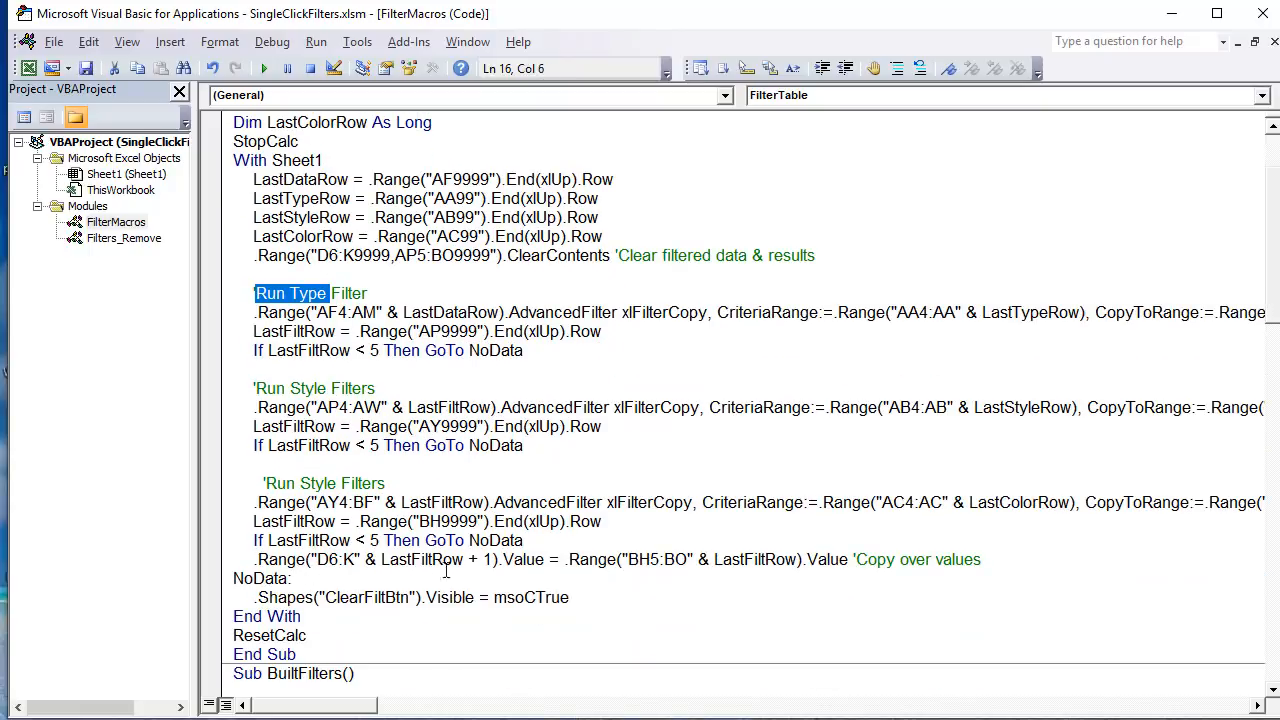
pyautogui.click(290, 390)
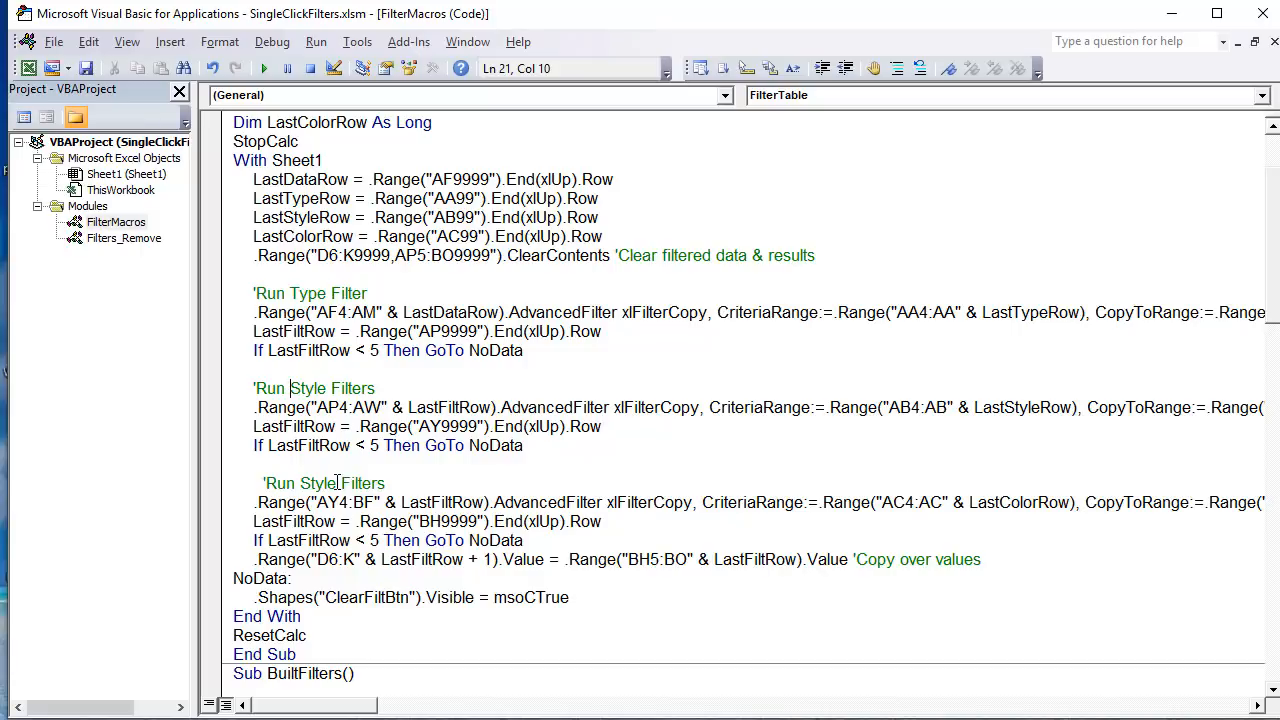
pyautogui.moveTo(338, 482); pyautogui.dragTo(302, 478)
pyautogui.write('Co')
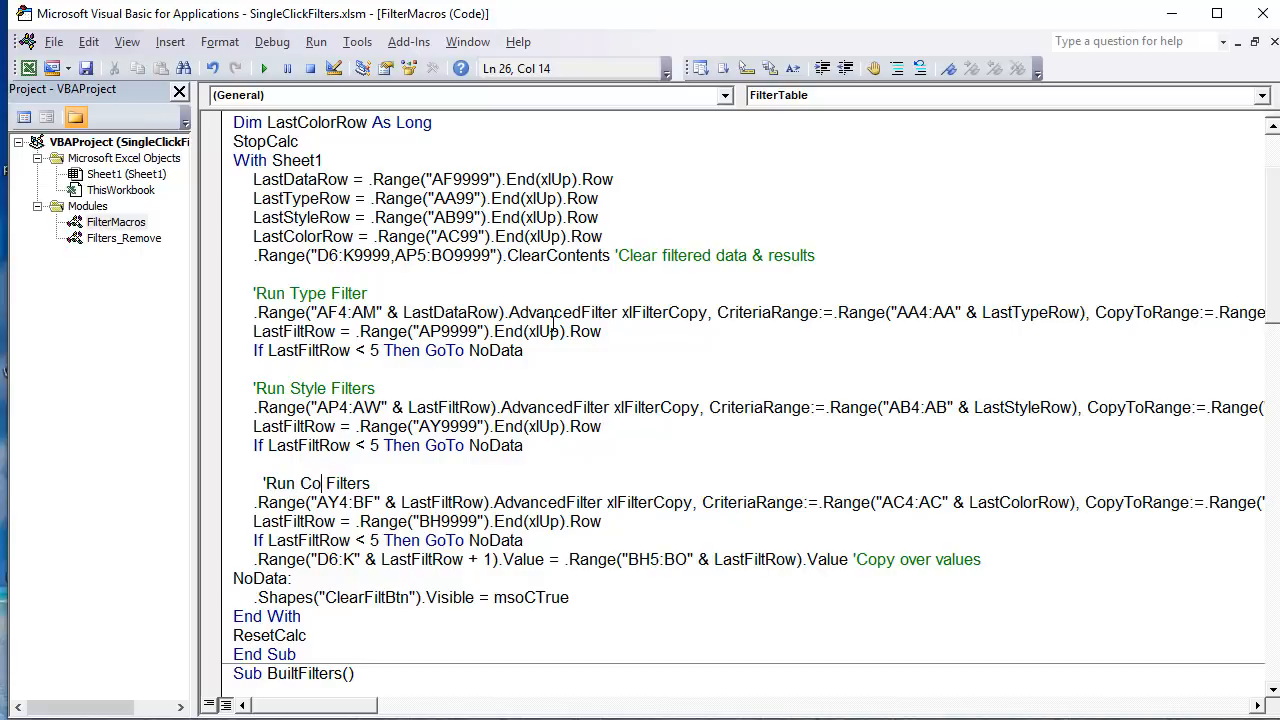
pyautogui.write('lor')
pyautogui.click(418, 388)
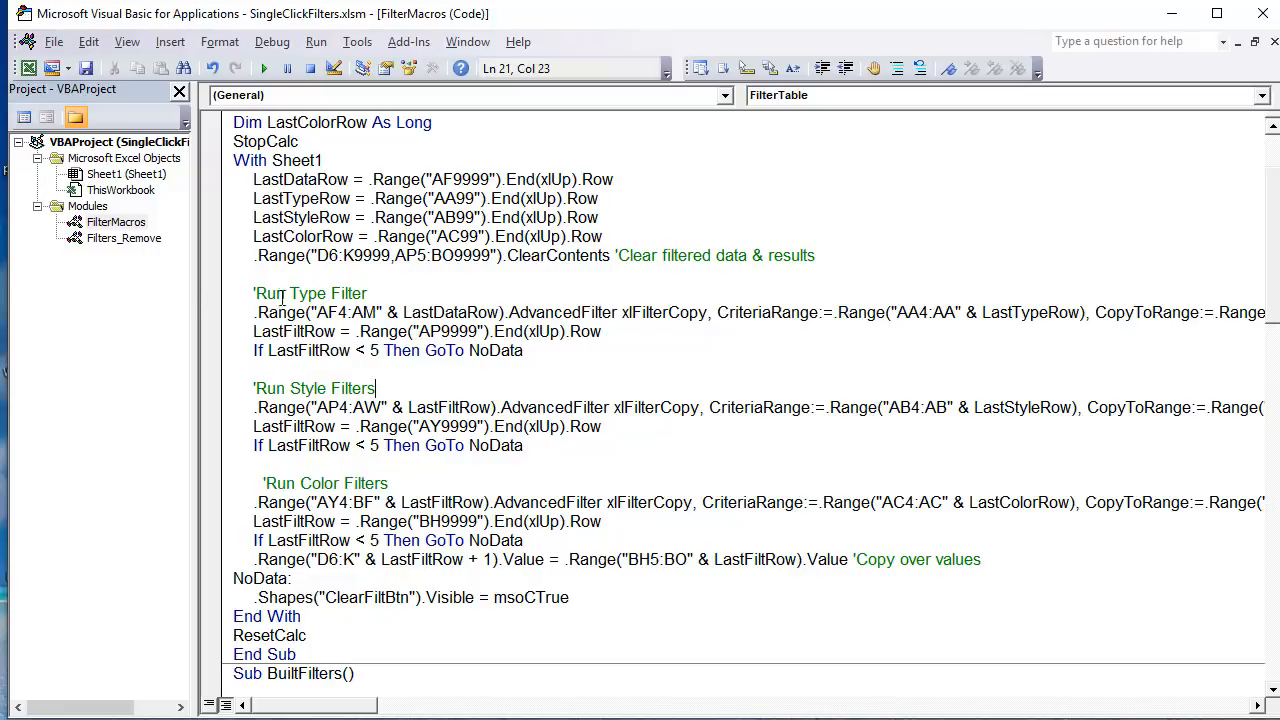
# Step: Highlight AF4, LastDataRow, AdvancedFilter, xlFilterCopy and the AA4 criteria start in turn in the Run Type Filter line
pyautogui.moveTo(317, 312); pyautogui.dragTo(353, 313)
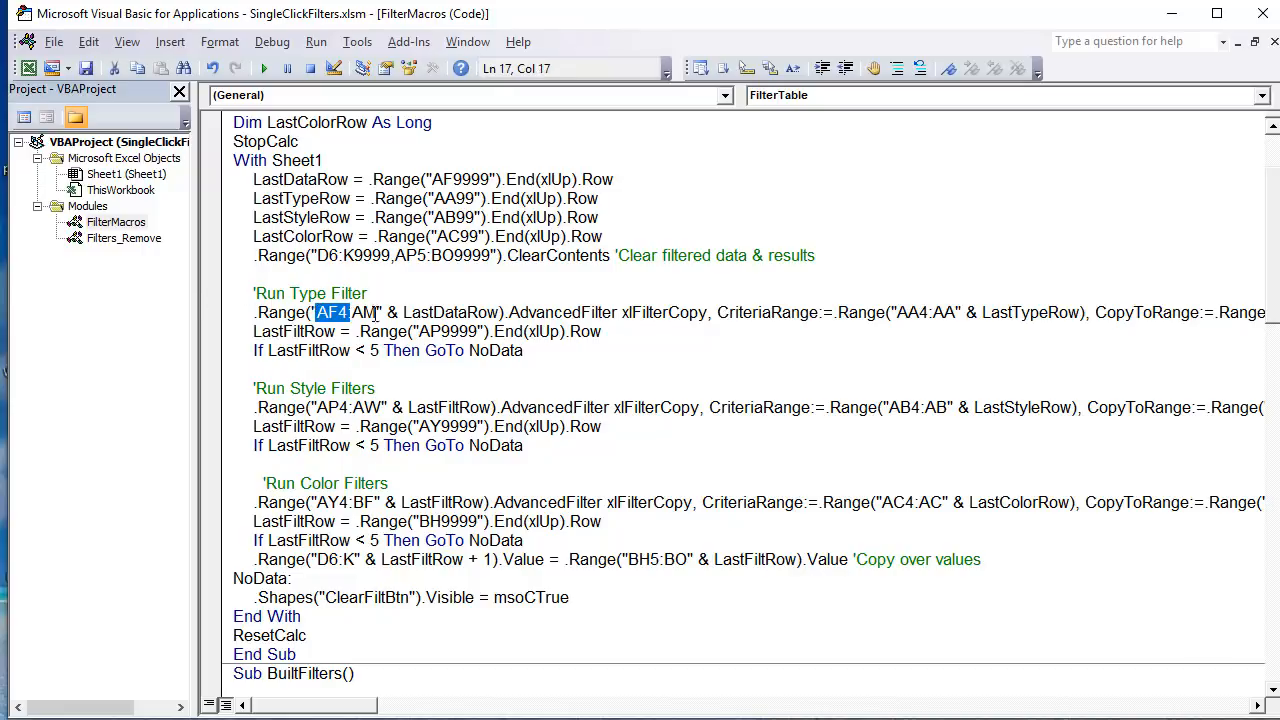
pyautogui.moveTo(503, 313); pyautogui.dragTo(402, 313)
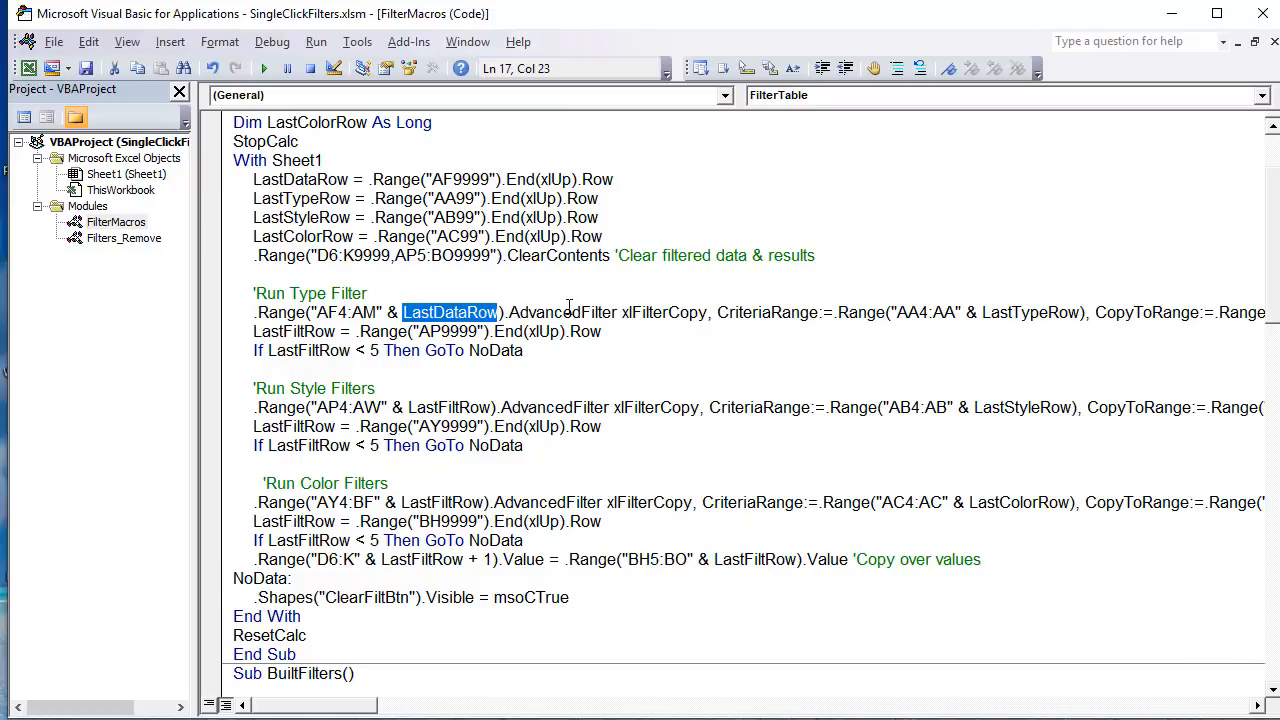
pyautogui.moveTo(508, 313); pyautogui.dragTo(622, 313)
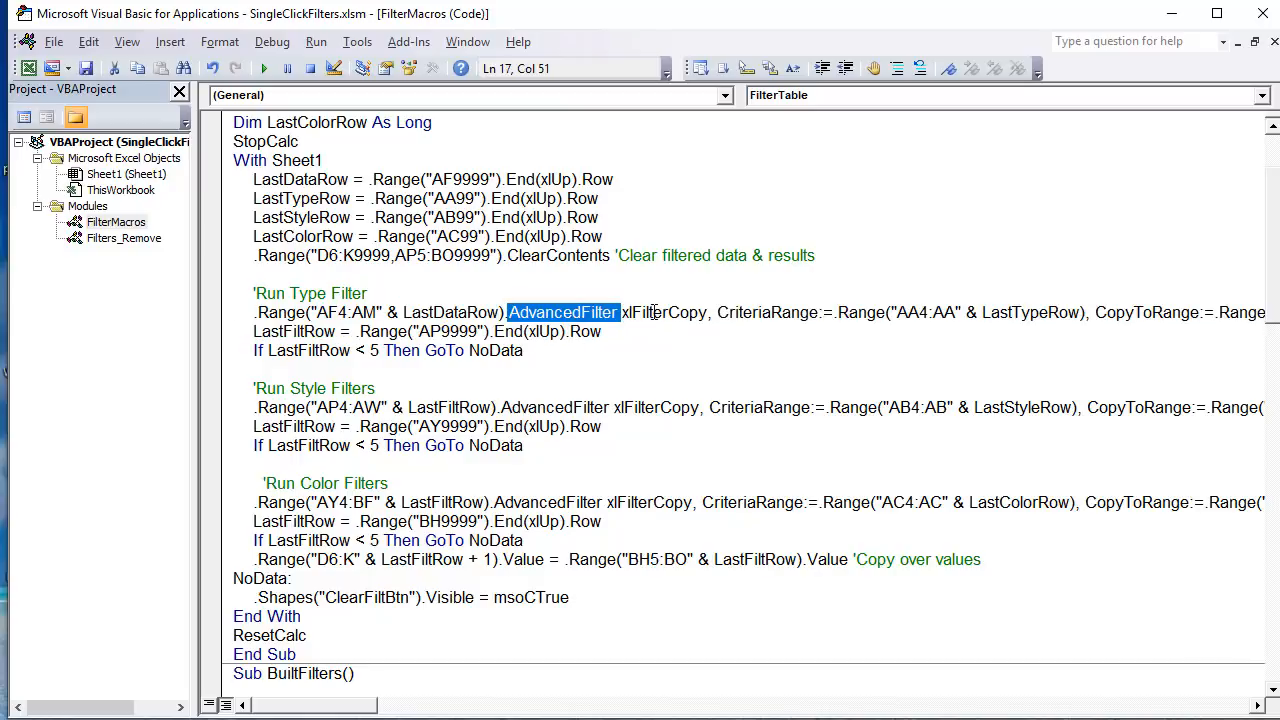
pyautogui.moveTo(710, 313); pyautogui.dragTo(621, 313)
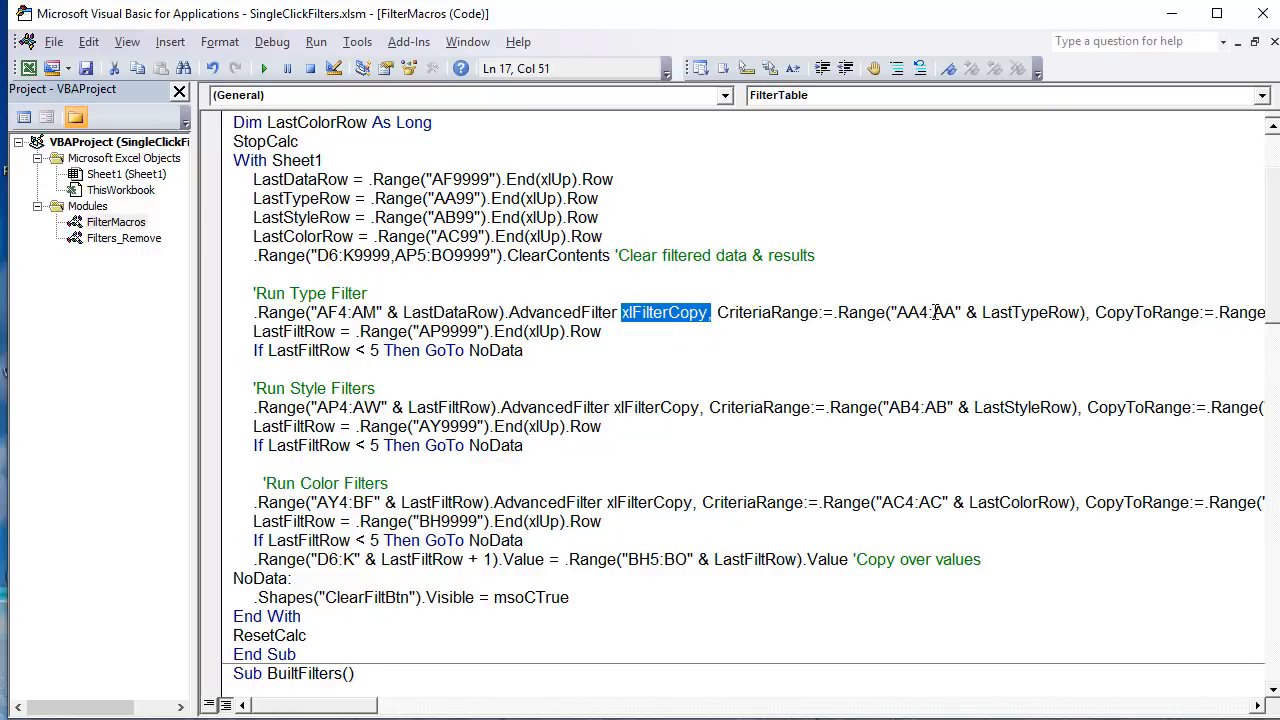
pyautogui.moveTo(928, 313); pyautogui.dragTo(896, 313)
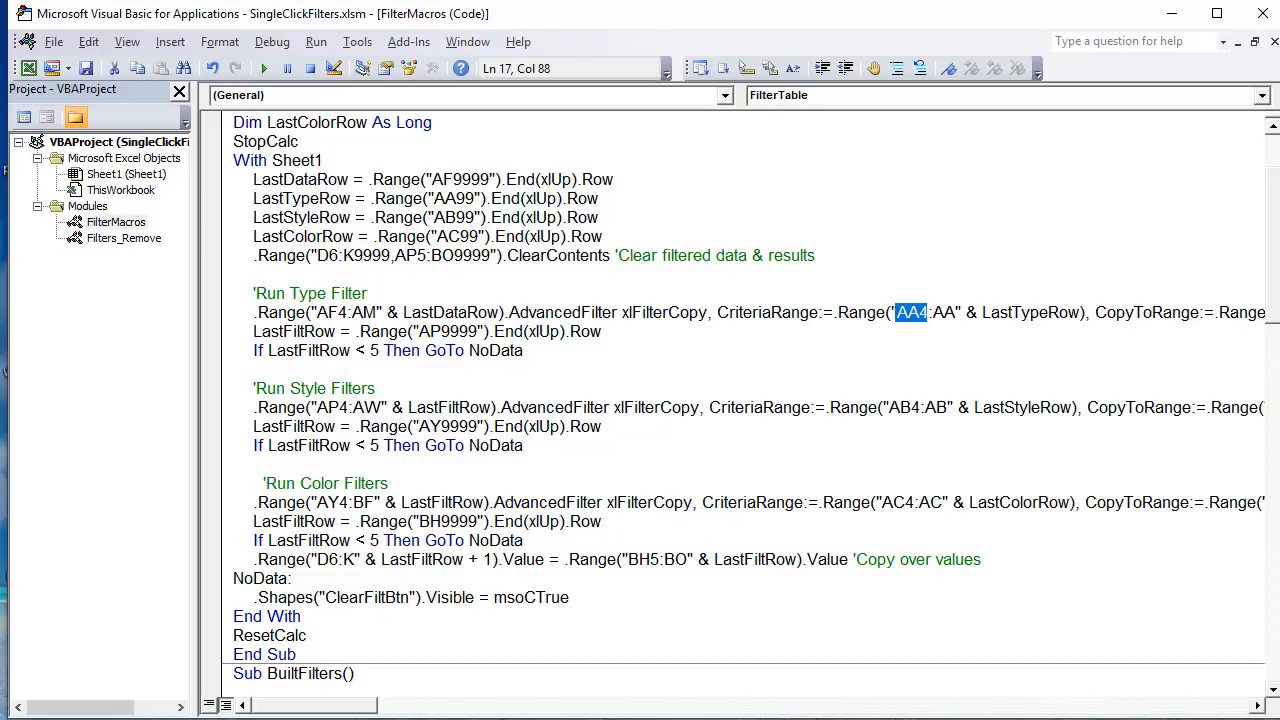
# Step: On the Excel sheet, highlight the Type column of the Criteria table from AA4 down to AA7
pyautogui.hotkey('alt', 'F11')
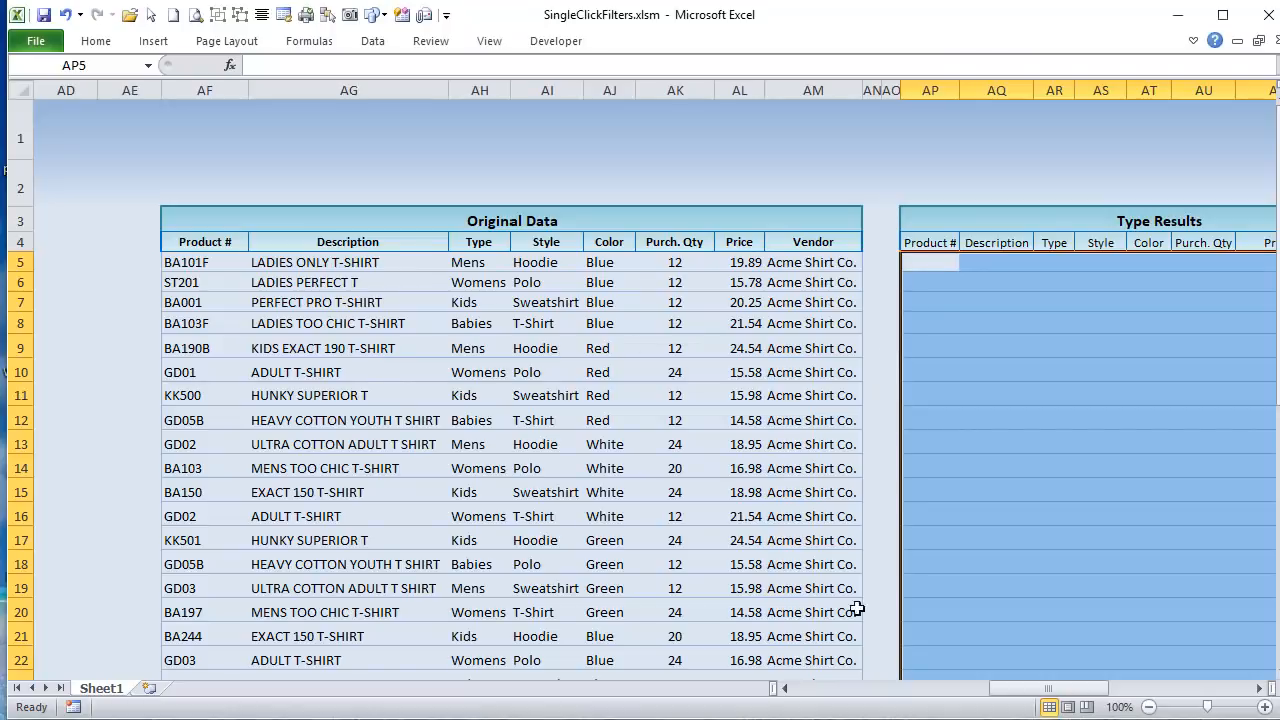
pyautogui.moveTo(1023, 690); pyautogui.dragTo(942, 688)
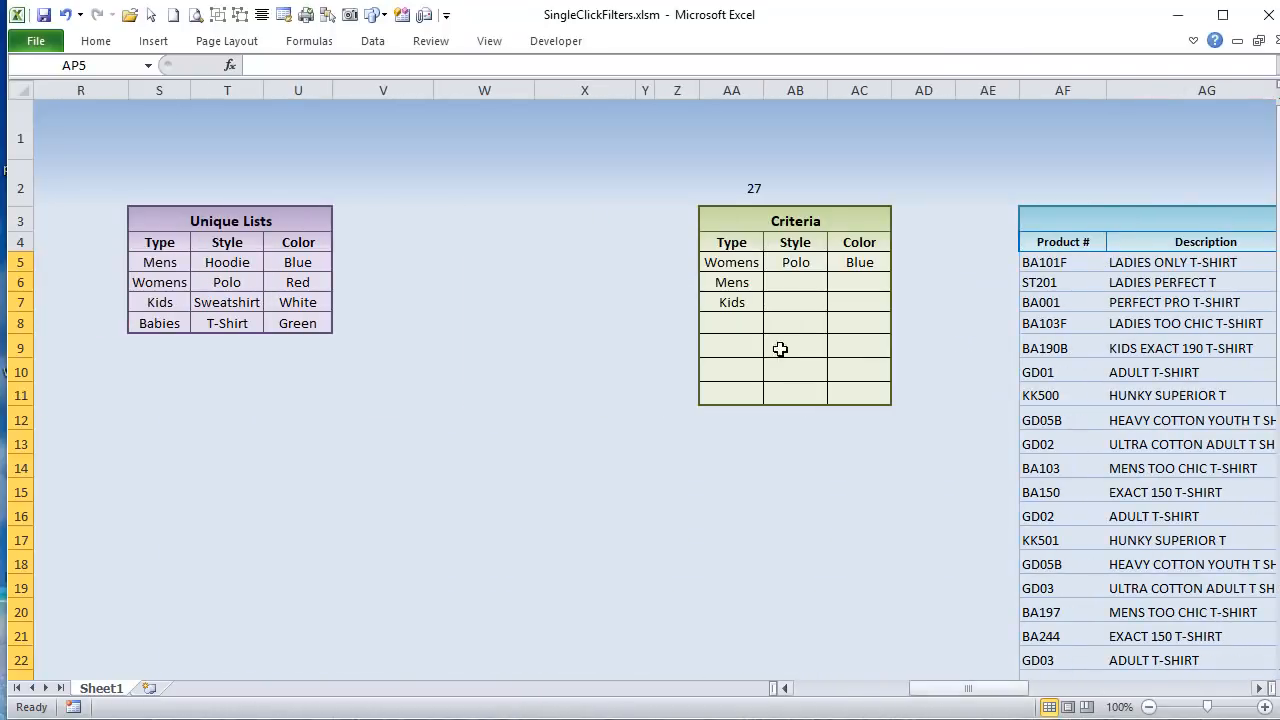
pyautogui.click(729, 244)
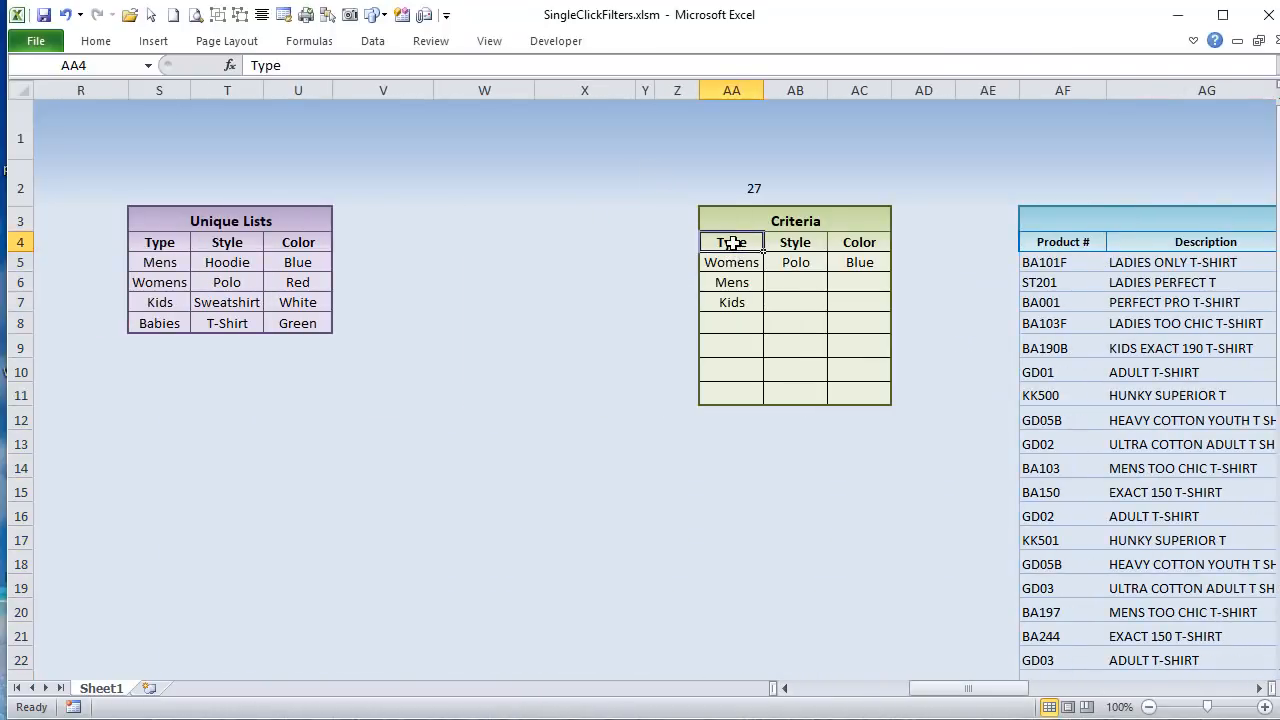
pyautogui.moveTo(733, 242); pyautogui.dragTo(716, 303)
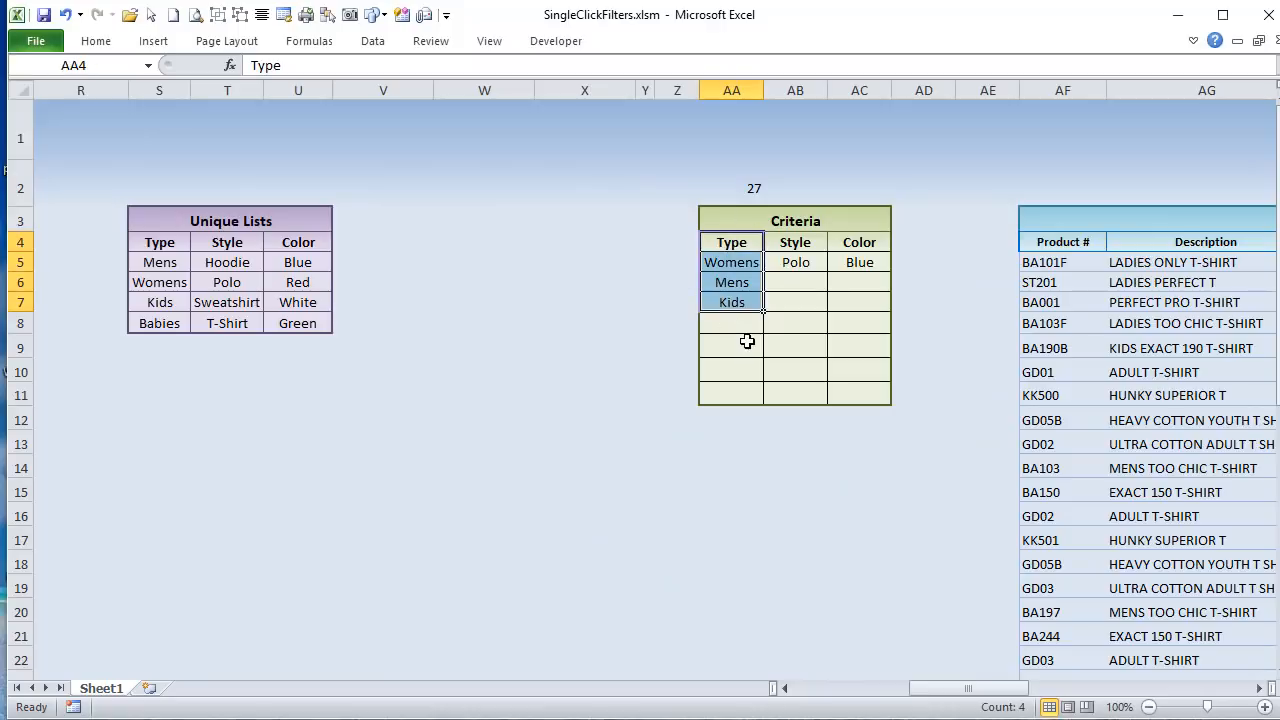
# Step: Highlight the Type Results header row from Product # in AP4 to Vendor in AW4
pyautogui.moveTo(914, 675); pyautogui.dragTo(1099, 690)
pyautogui.click(336, 240)
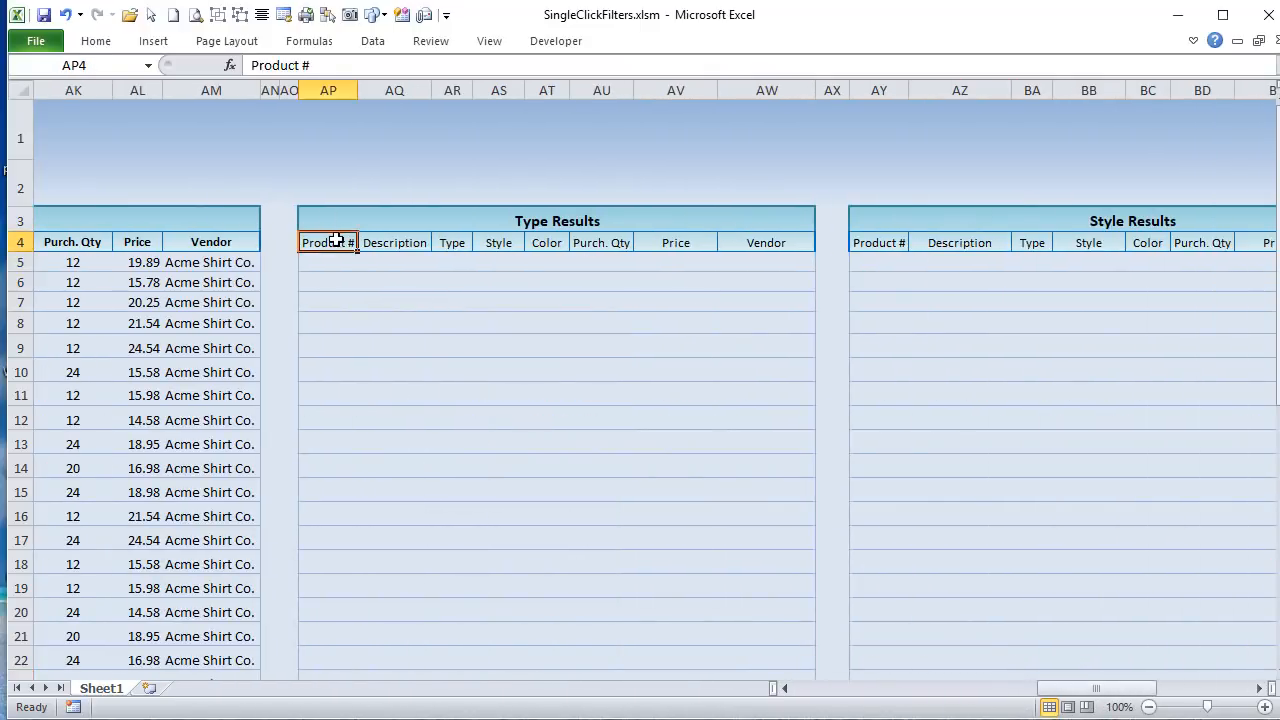
pyautogui.moveTo(336, 240); pyautogui.dragTo(797, 240)
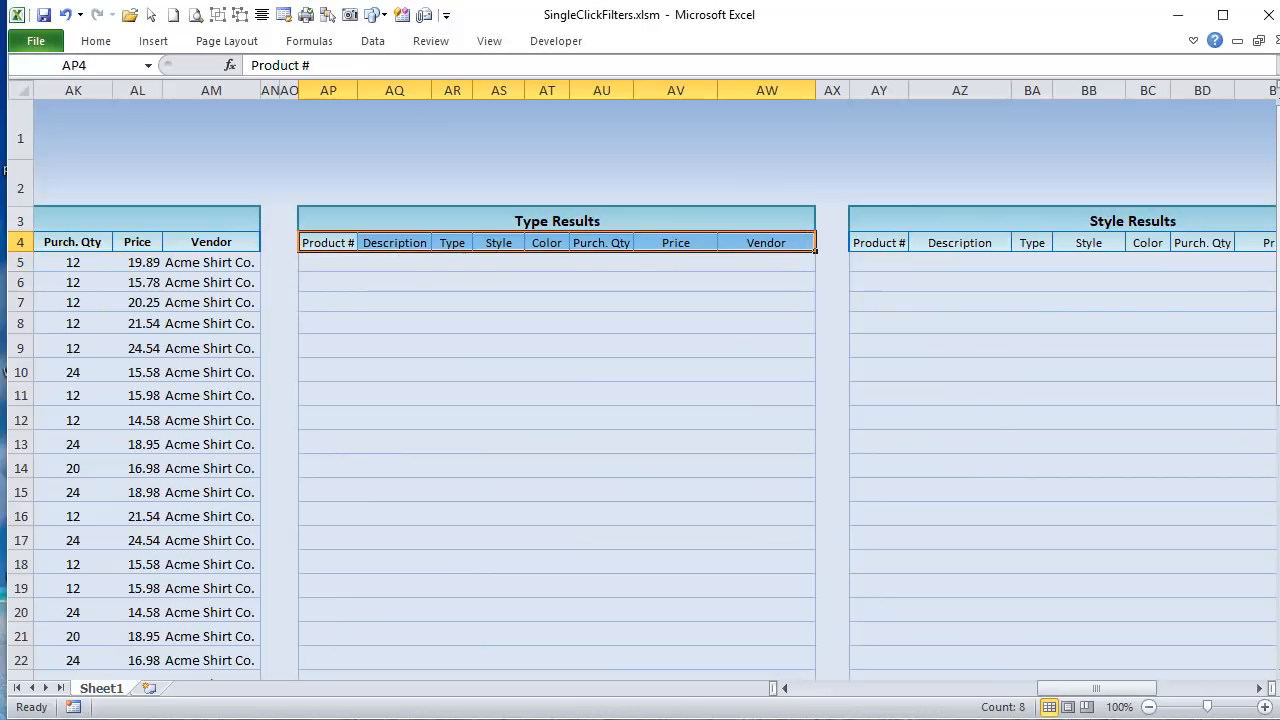
# Step: Back in the Visual Basic editor, highlight the AP4:AW4 CopyToRange and the False value of the unique argument in the Type filter line
pyautogui.hotkey('alt', 'F11')
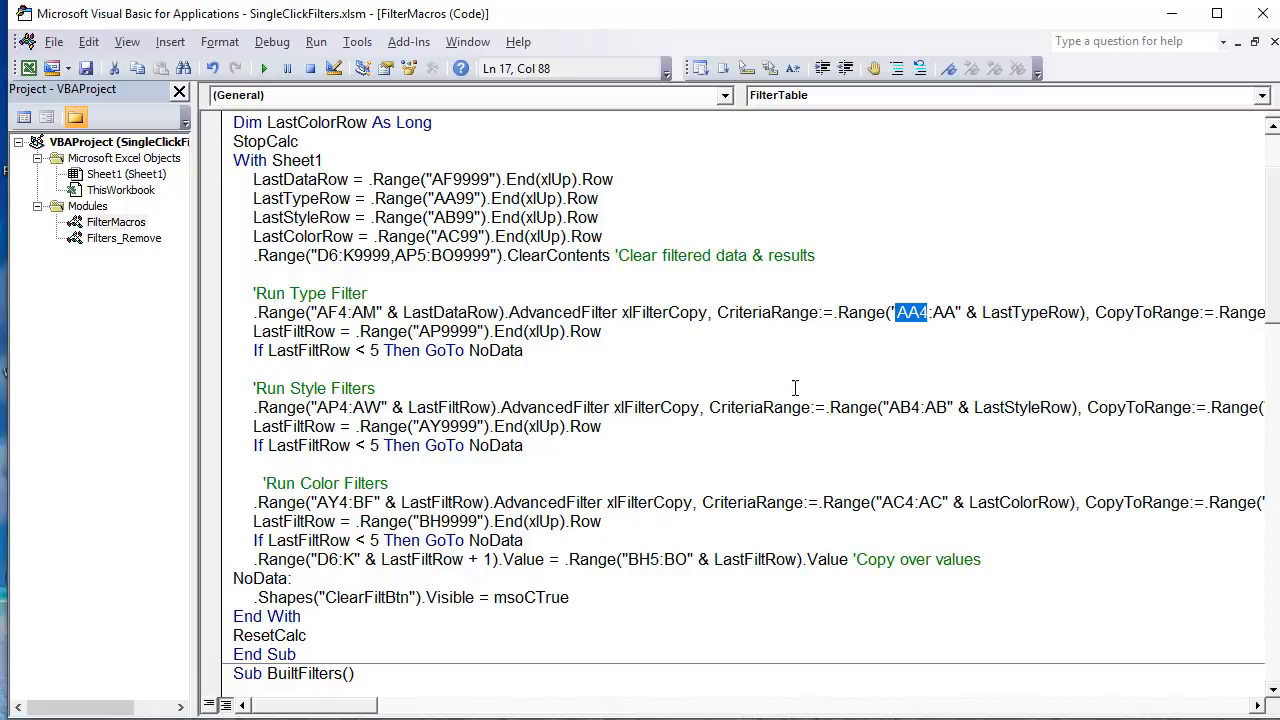
pyautogui.moveTo(350, 706); pyautogui.dragTo(408, 707)
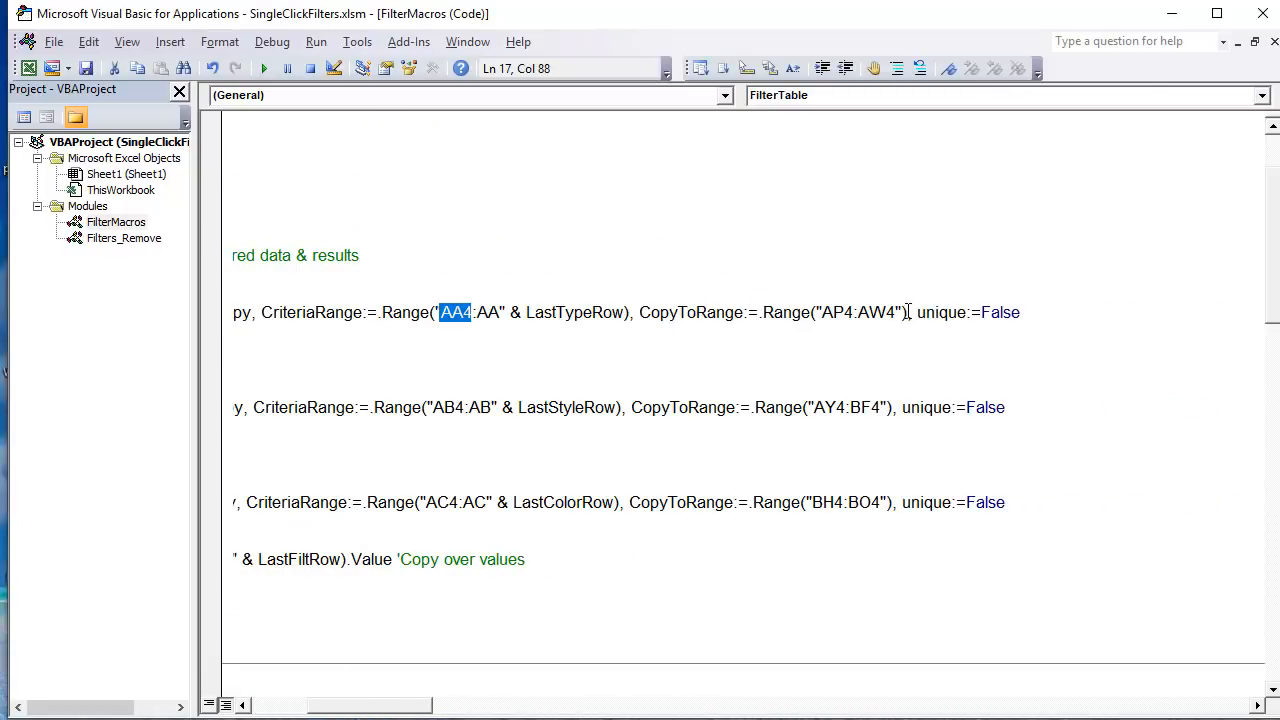
pyautogui.moveTo(907, 312); pyautogui.dragTo(820, 312)
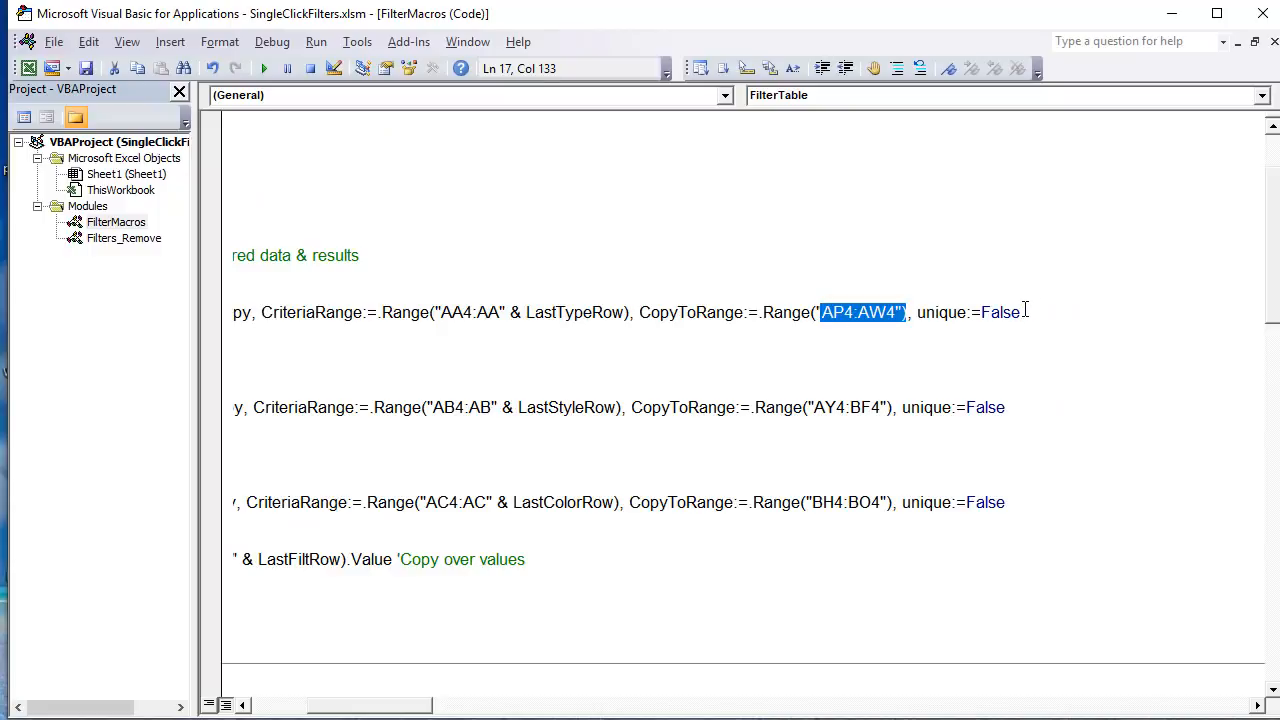
pyautogui.moveTo(1025, 312); pyautogui.dragTo(975, 325)
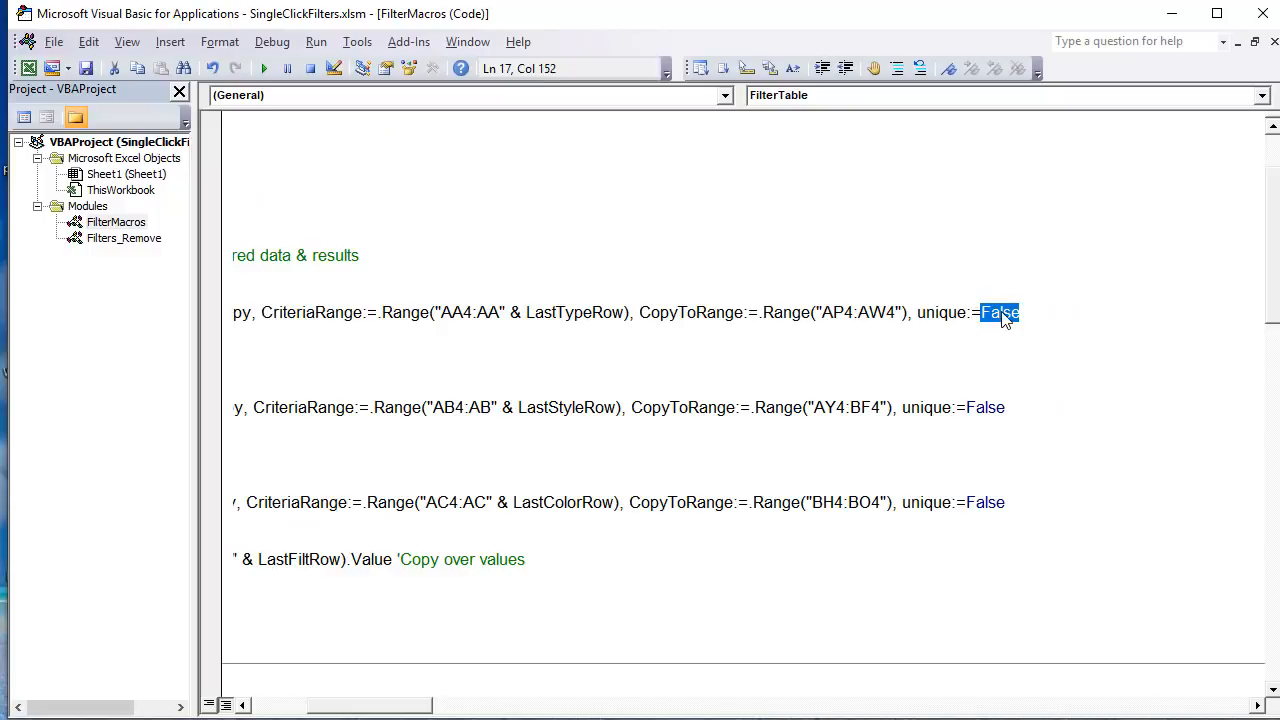
# Step: Capitalize the argument name in the Type filter line so it reads Unique:=False
pyautogui.moveTo(926, 312); pyautogui.dragTo(916, 312)
pyautogui.write('U')
pyautogui.click(929, 483)
pyautogui.moveTo(258, 706); pyautogui.dragTo(384, 716)
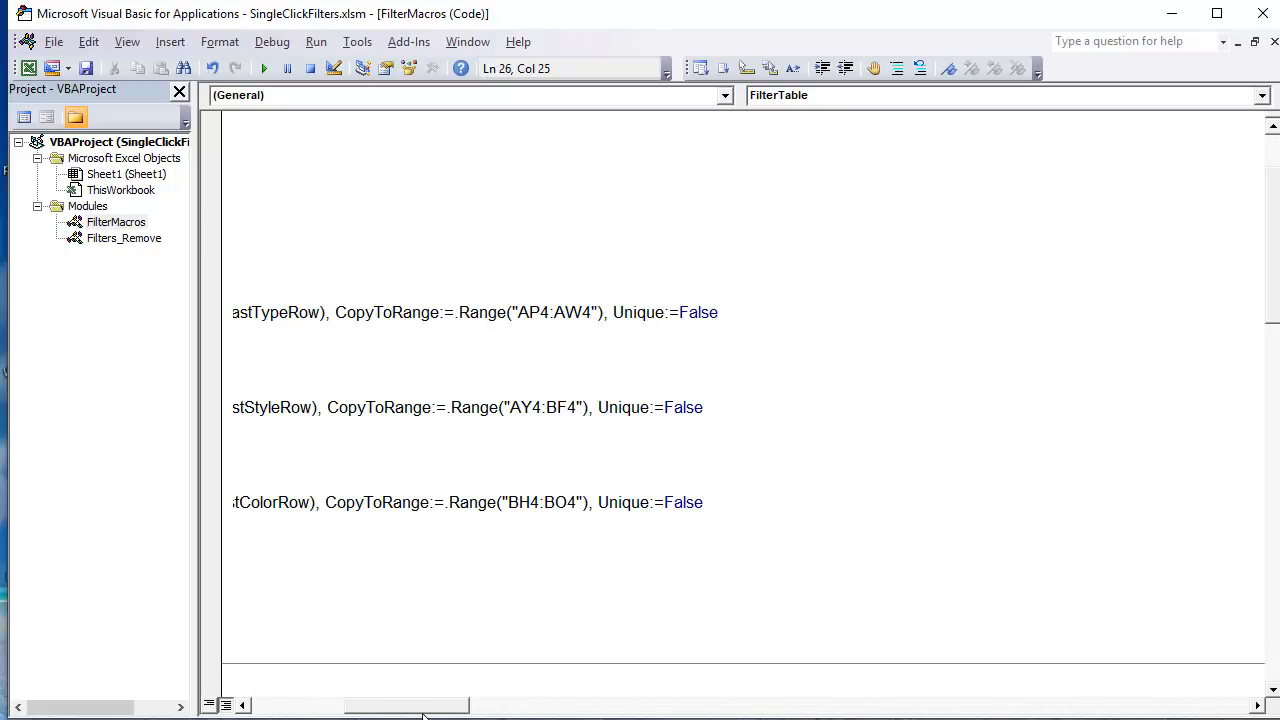
pyautogui.moveTo(422, 714); pyautogui.dragTo(319, 714)
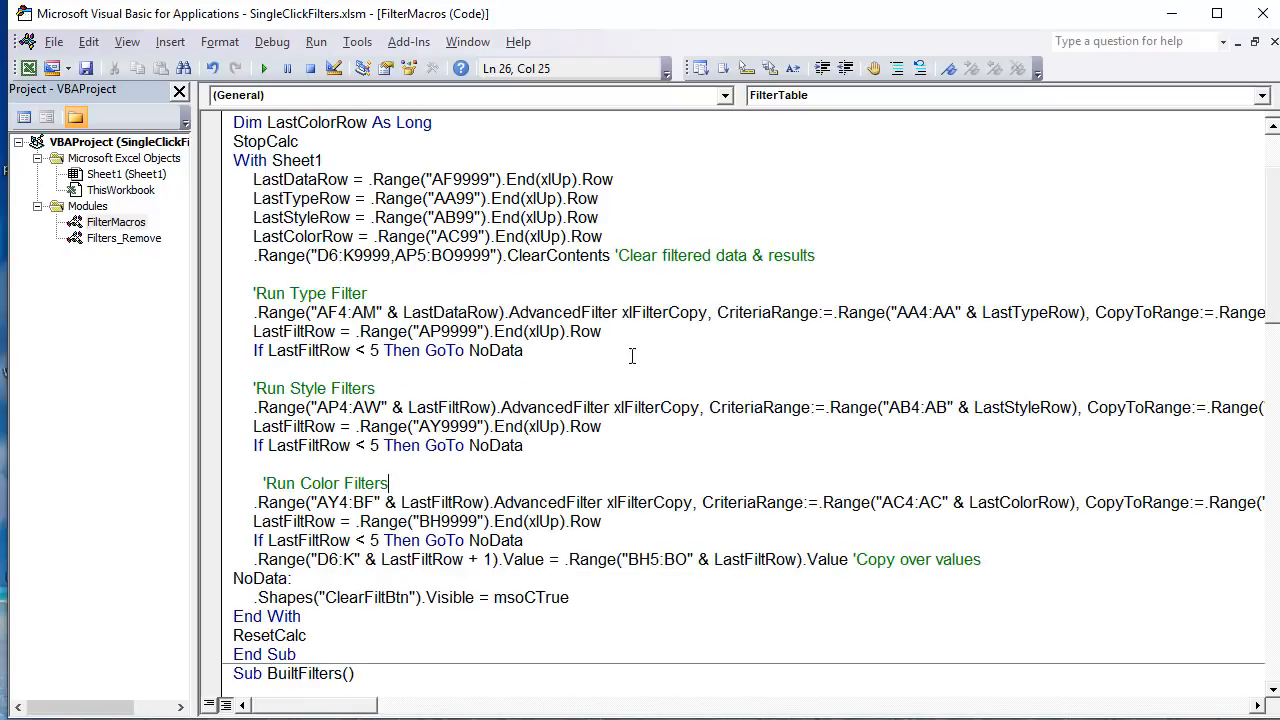
# Step: Highlight the AP9999 LastFiltRow assignment, the Style and Color filter code blocks, and the NoData label in FilterTable
pyautogui.moveTo(603, 331); pyautogui.dragTo(250, 333)
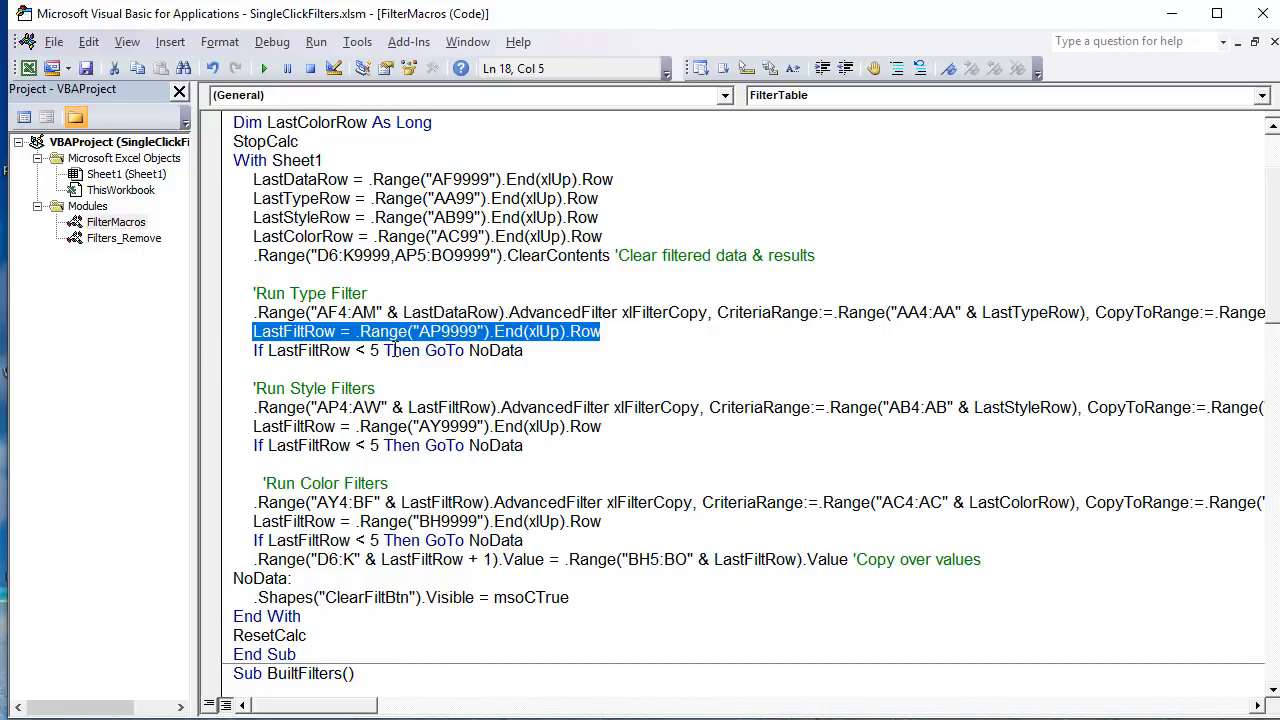
pyautogui.moveTo(523, 351); pyautogui.dragTo(420, 560)
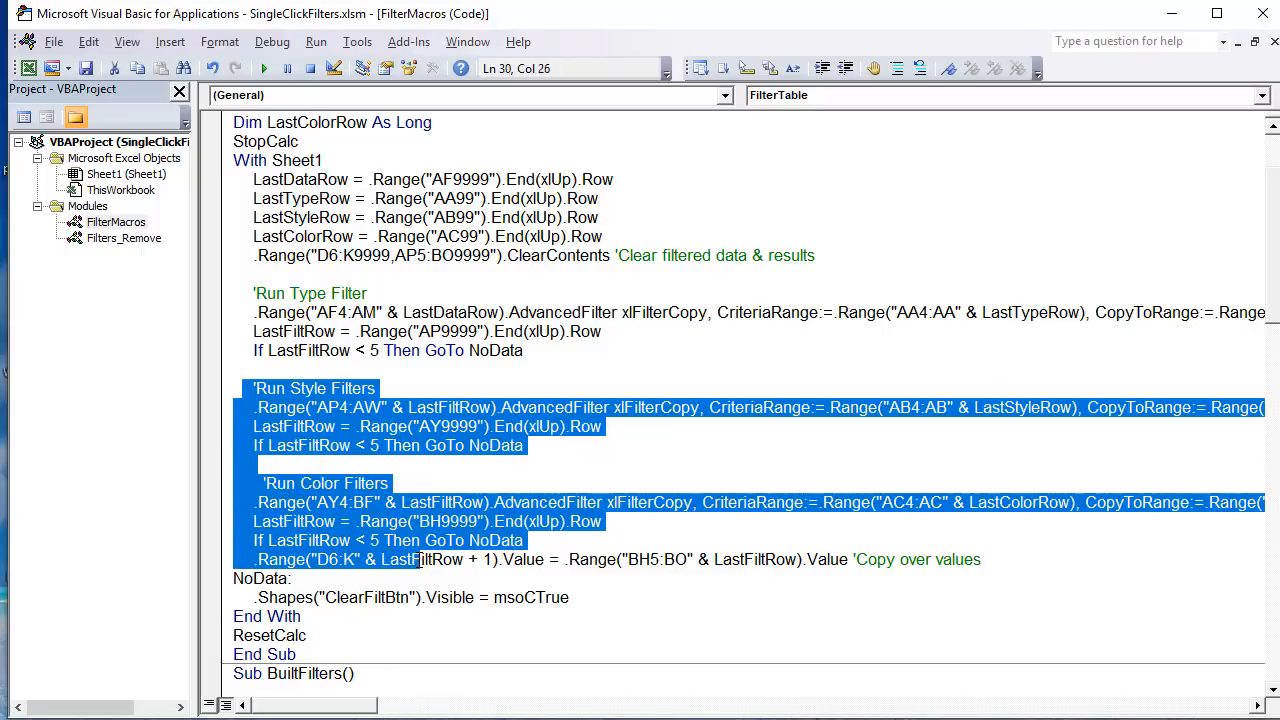
pyautogui.moveTo(316, 583); pyautogui.dragTo(214, 575)
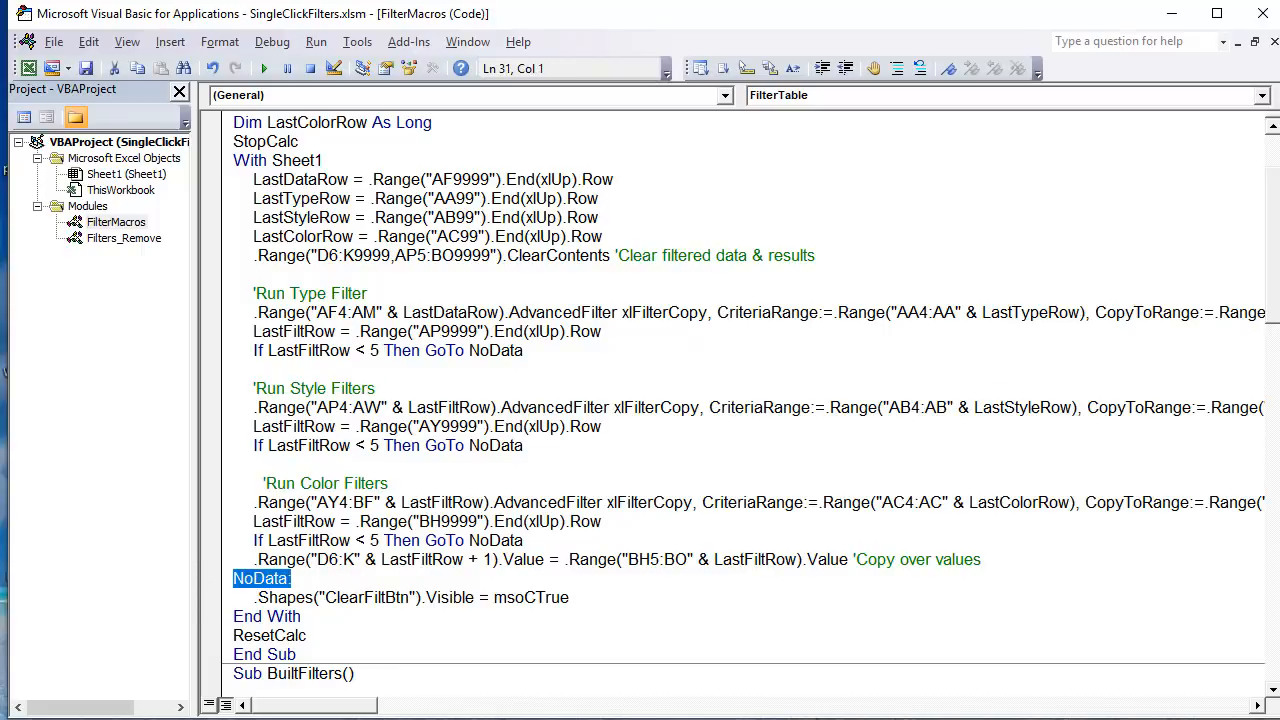
# Step: On the Excel sheet, point out the first Type Results data cells from AP5 down and the Product # header in AP4
pyautogui.hotkey('alt', 'F11')
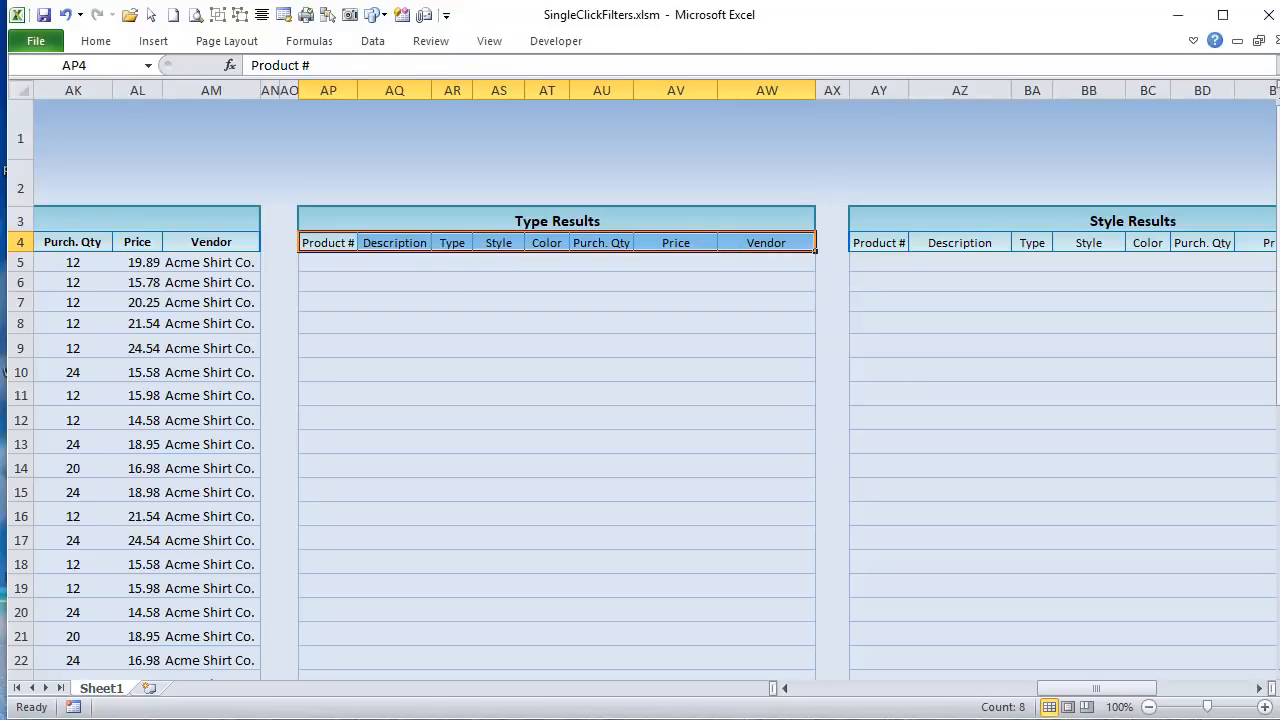
pyautogui.moveTo(1068, 690); pyautogui.dragTo(1035, 664)
pyautogui.click(875, 263)
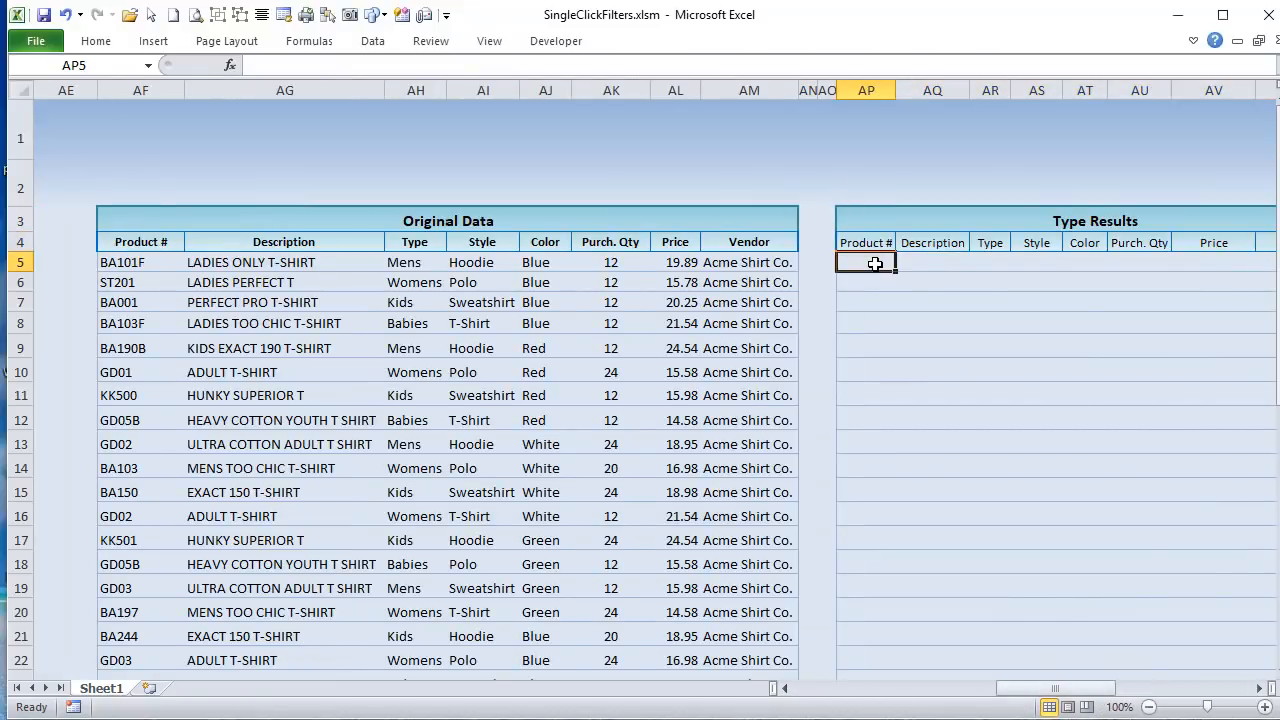
pyautogui.moveTo(875, 263); pyautogui.dragTo(866, 446)
pyautogui.click(880, 300)
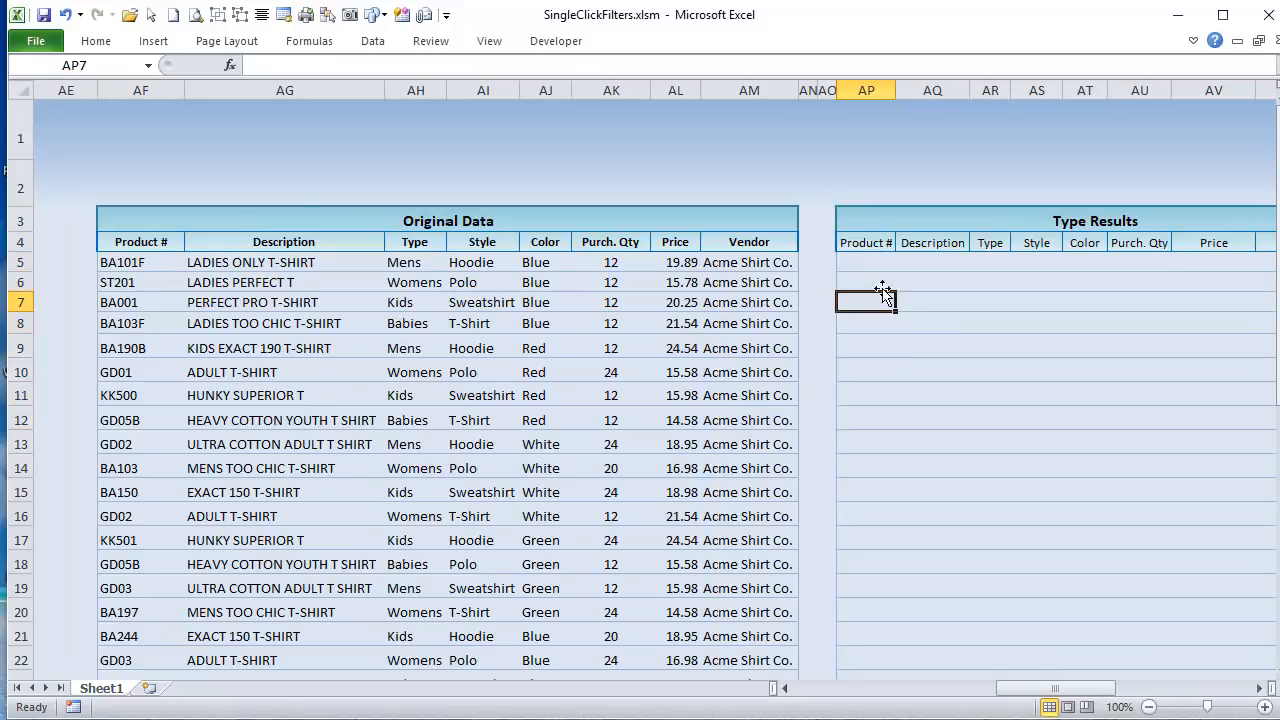
pyautogui.click(880, 265)
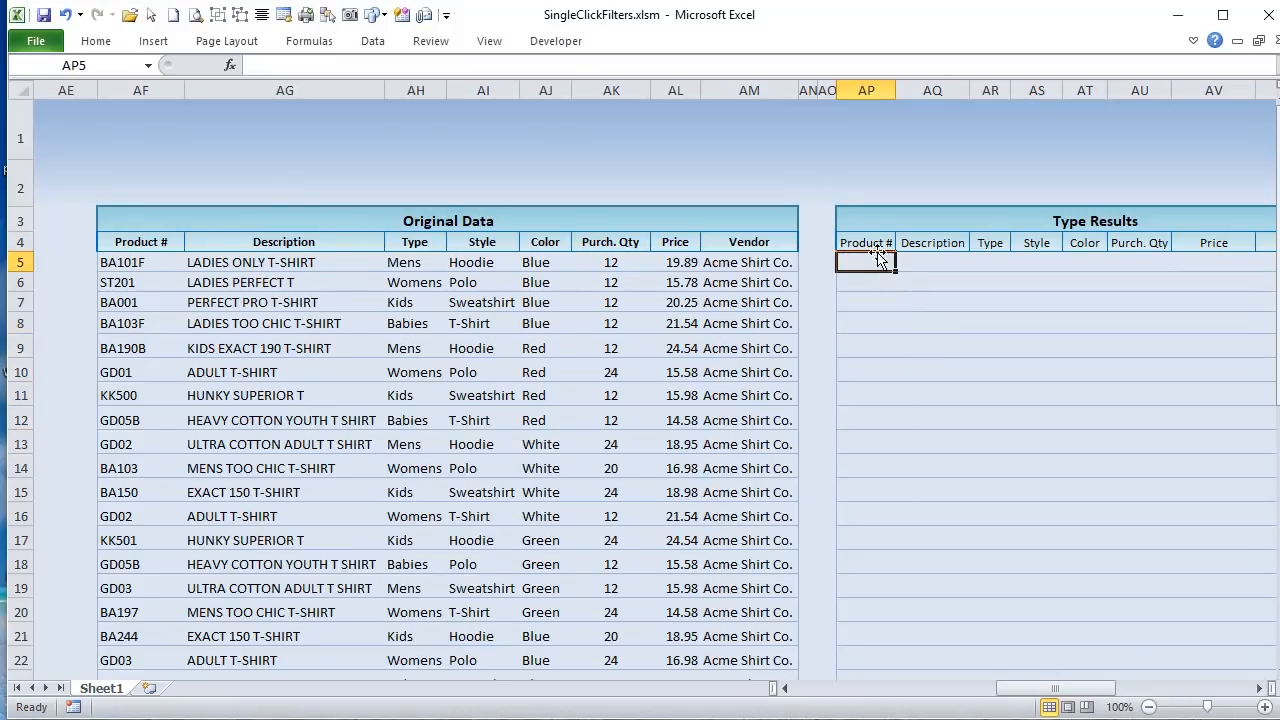
pyautogui.click(875, 242)
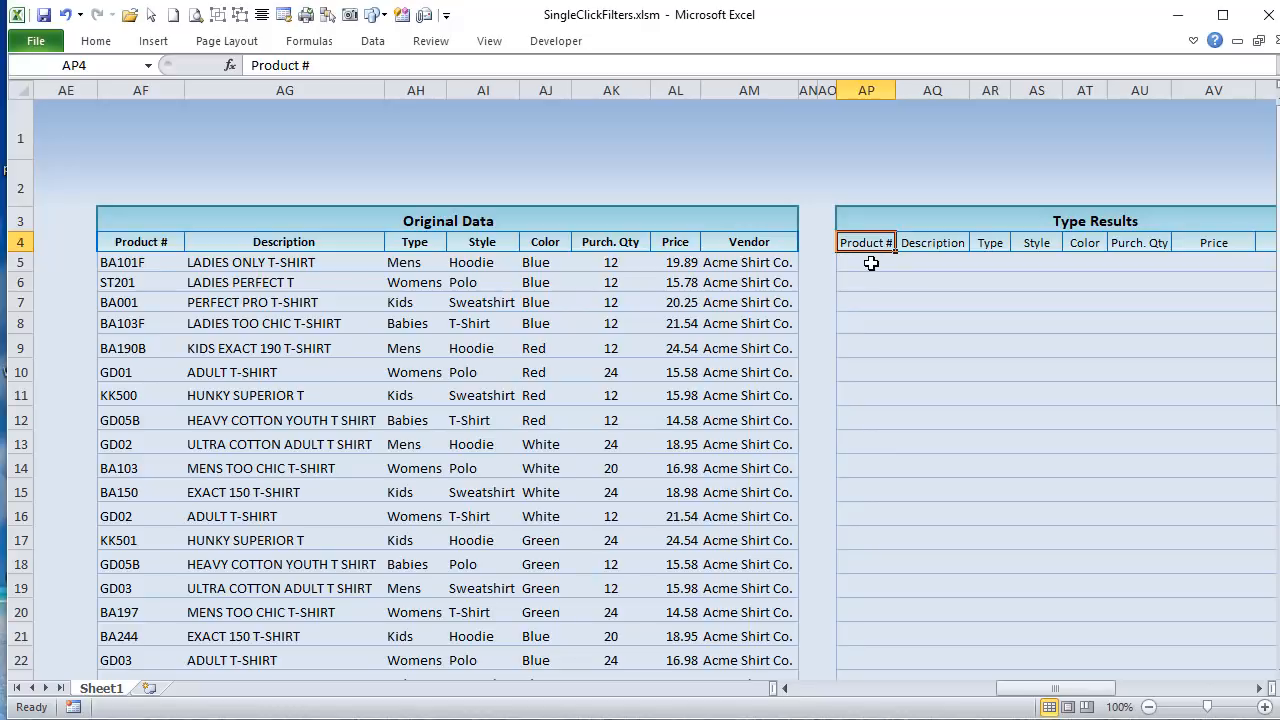
pyautogui.click(871, 263)
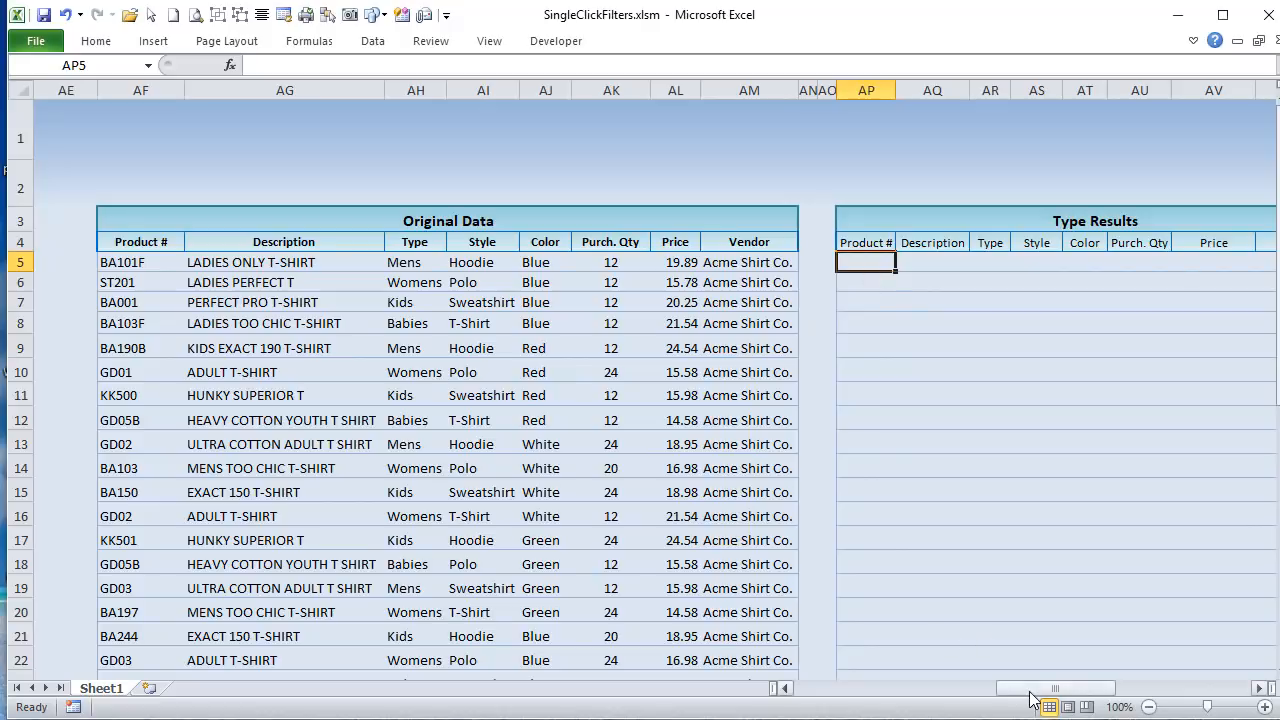
# Step: Add a Mens entry as a Type filter on the shirt inventory list and remove both Mens filter tags
pyautogui.moveTo(1000, 692); pyautogui.dragTo(829, 688)
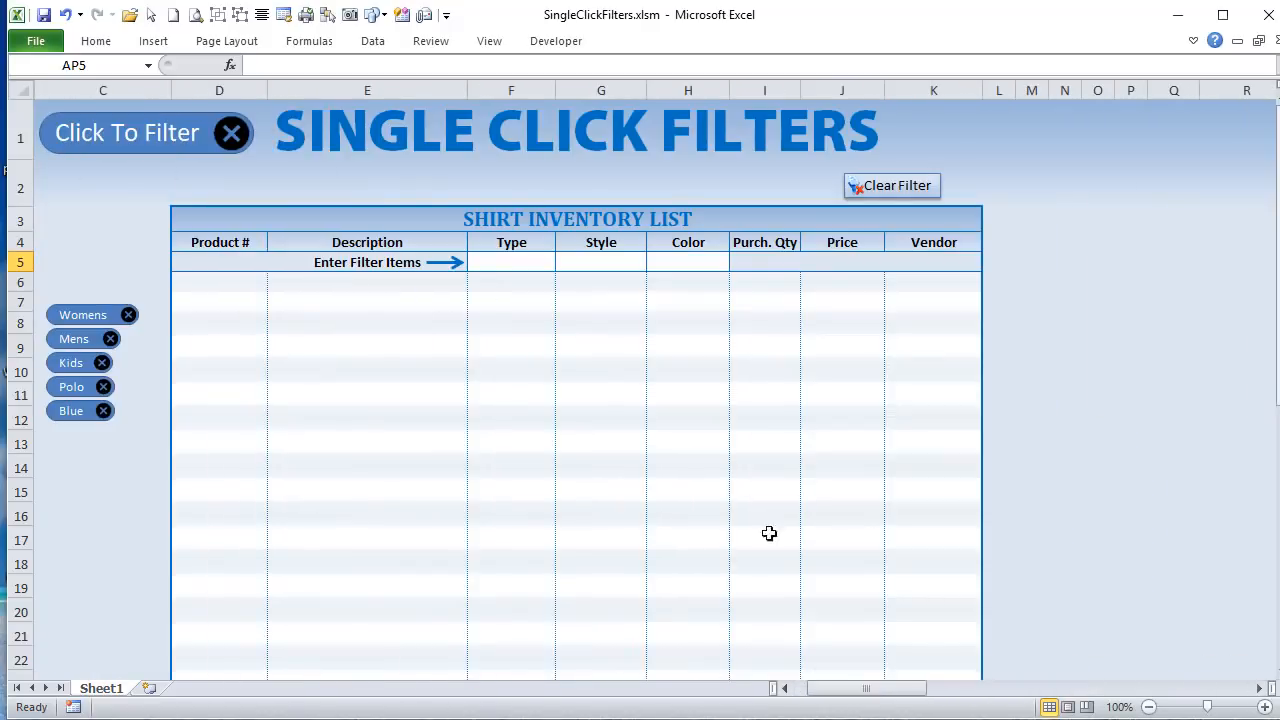
pyautogui.click(521, 263)
pyautogui.click(564, 262)
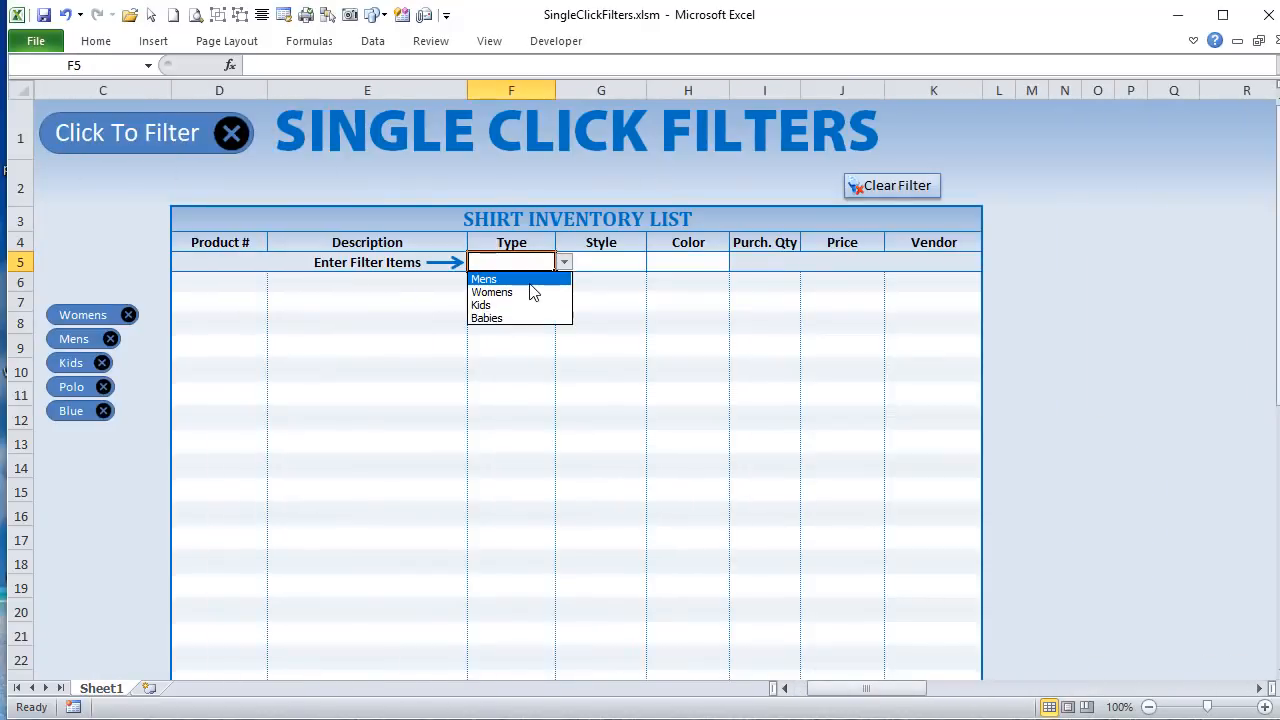
pyautogui.click(530, 279)
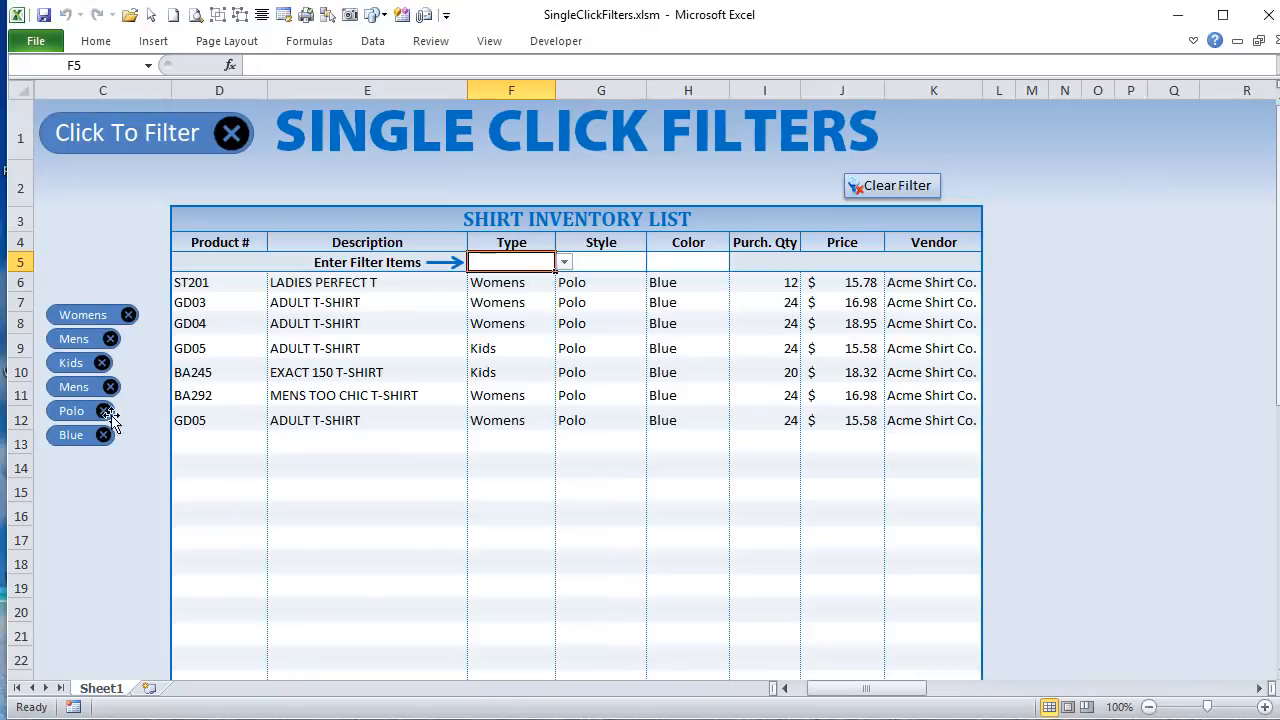
pyautogui.click(108, 390)
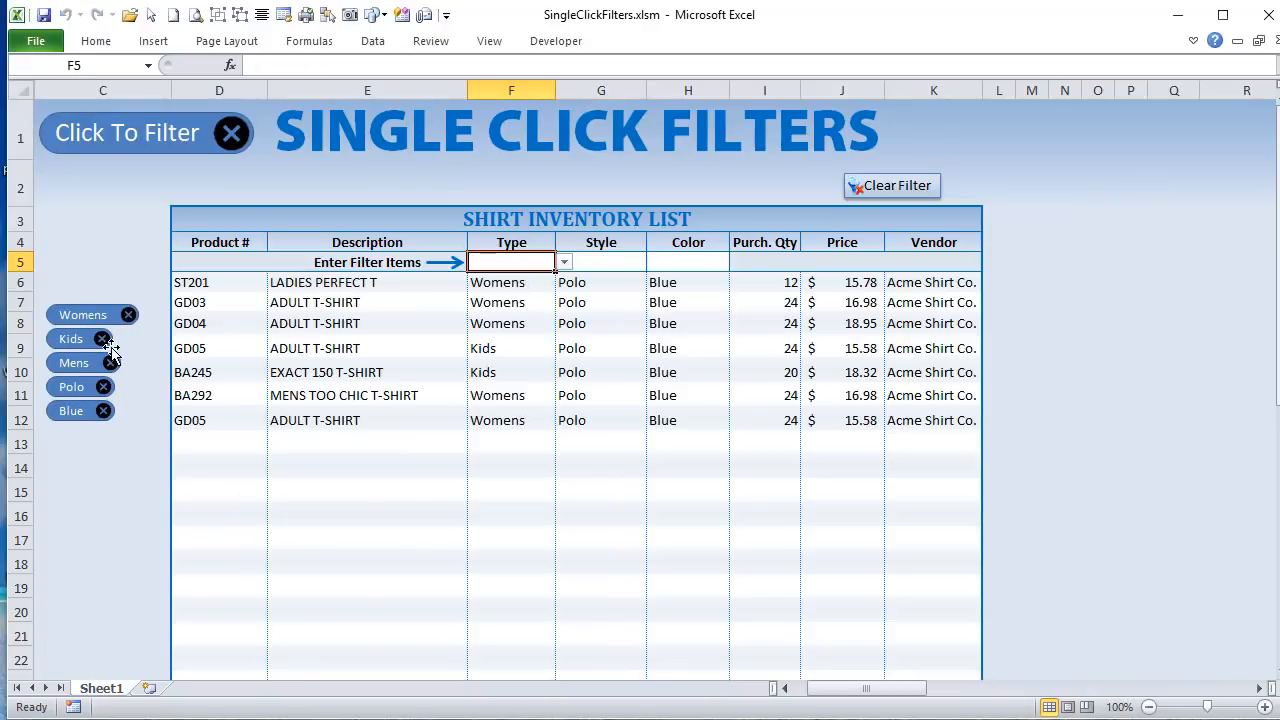
pyautogui.click(104, 365)
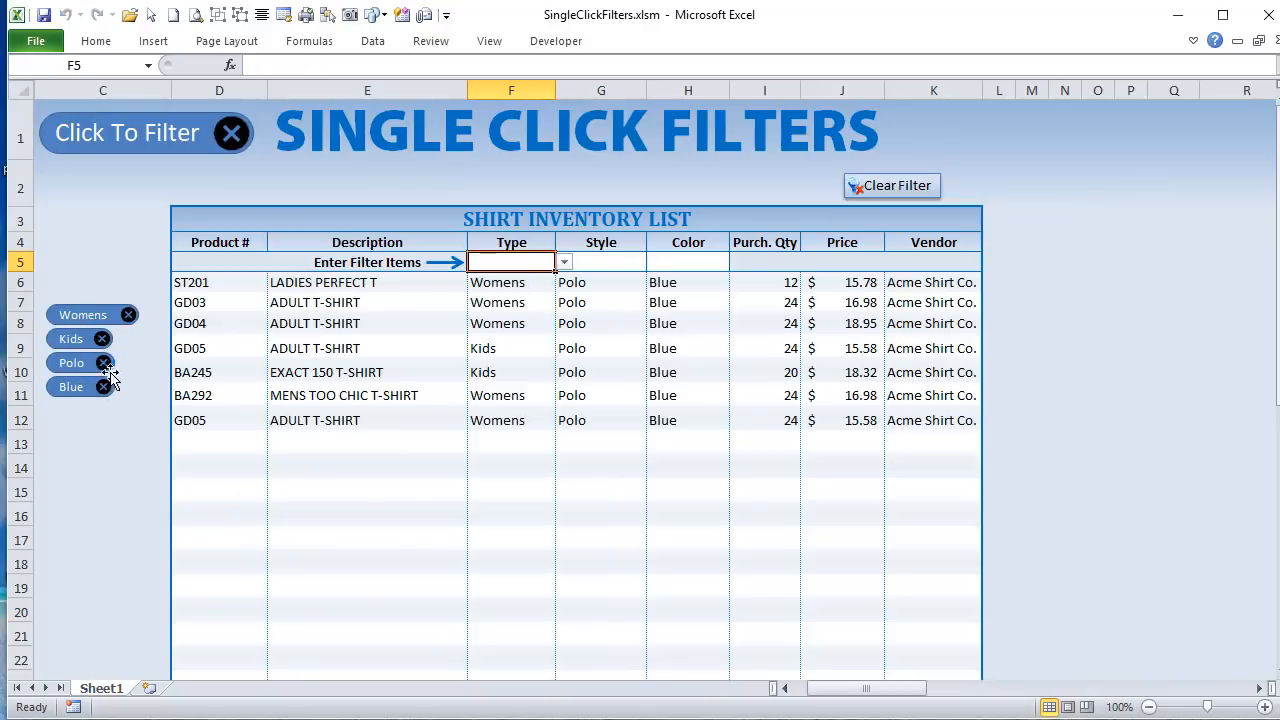
# Step: Clear all filters from the shirt inventory list and filter it by the Type Womens
pyautogui.click(933, 190)
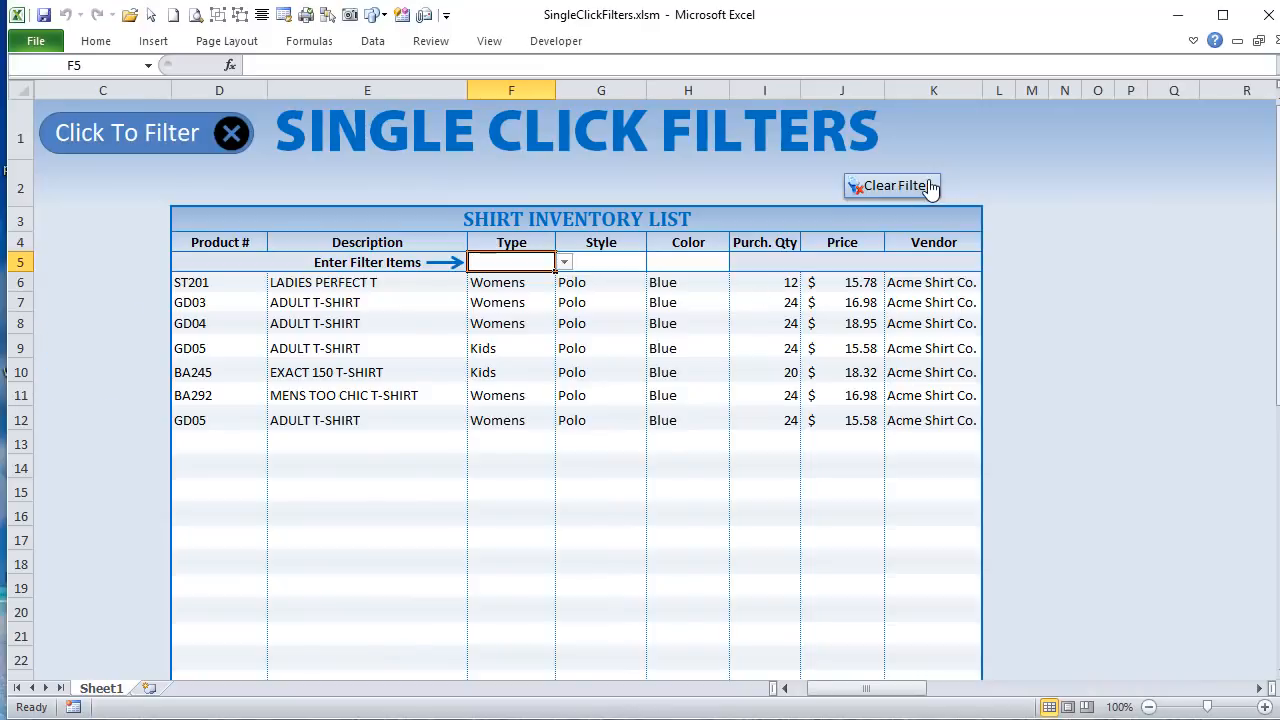
pyautogui.click(564, 262)
pyautogui.click(490, 292)
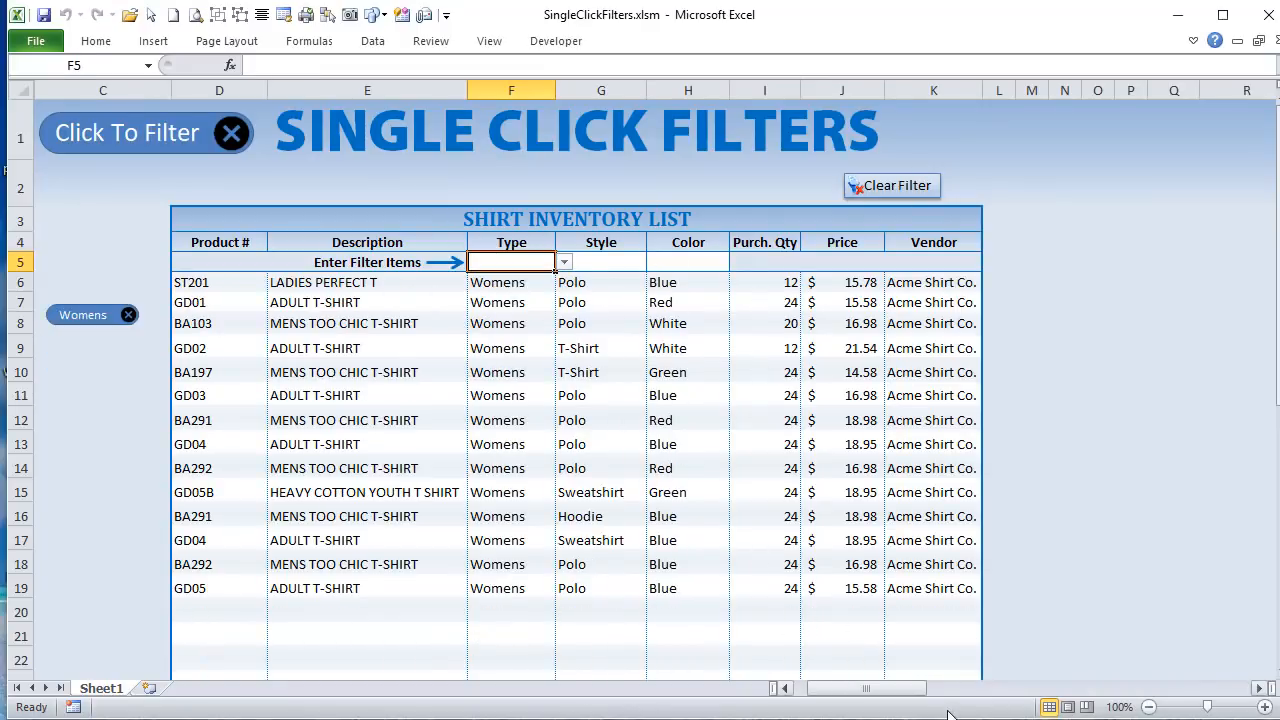
# Step: Check the last filled row in column AP of Type Results and select the data range AP5:AW18
pyautogui.moveTo(882, 690); pyautogui.dragTo(1120, 710)
pyautogui.click(249, 580)
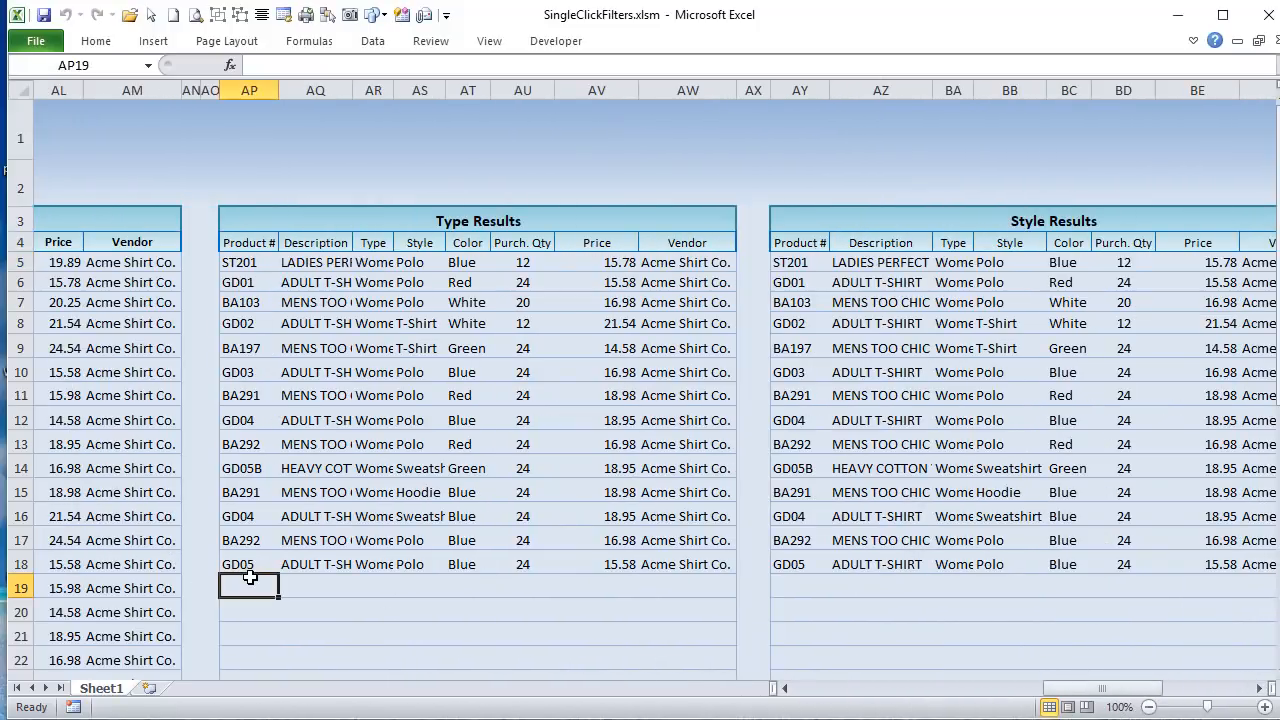
pyautogui.click(248, 564)
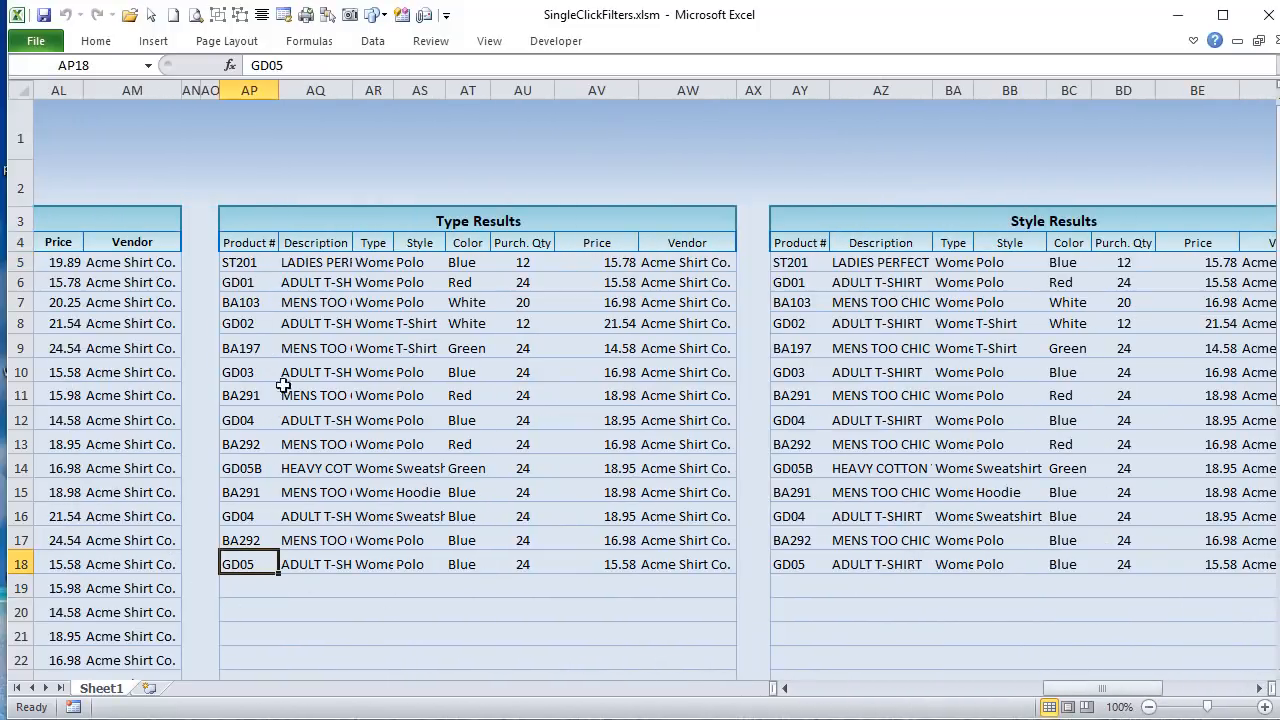
pyautogui.moveTo(240, 262); pyautogui.dragTo(677, 578)
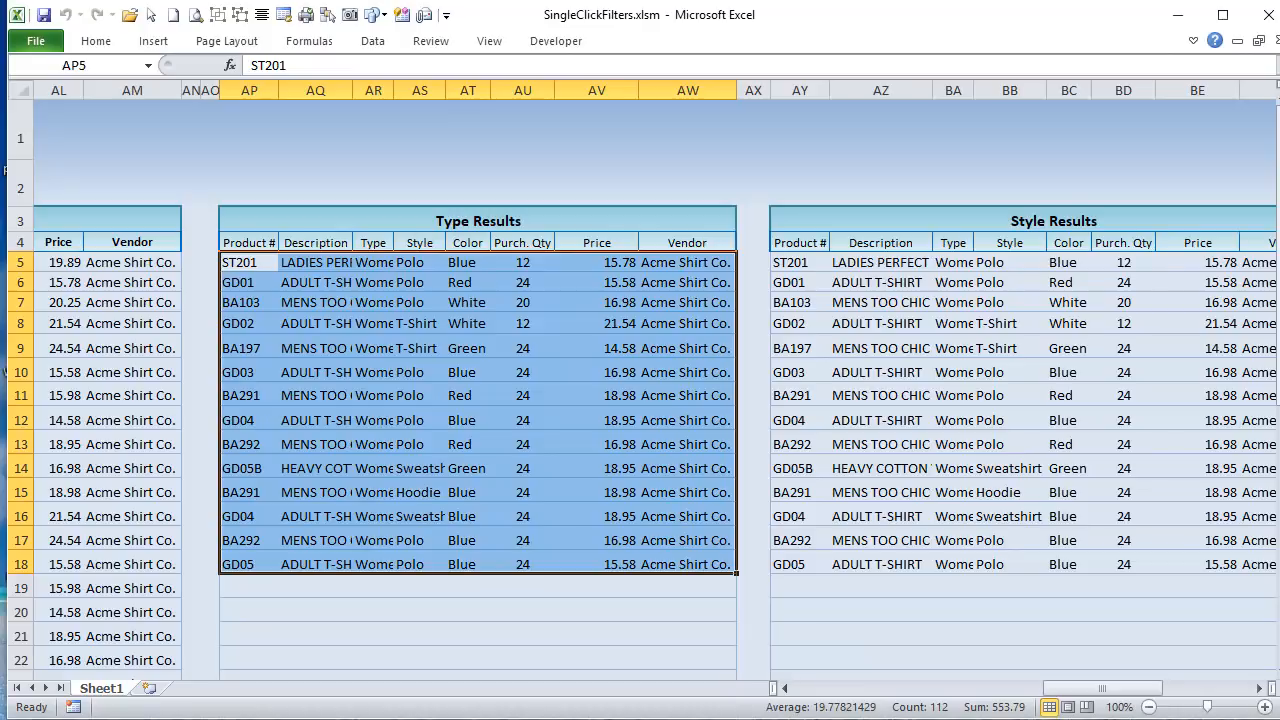
# Step: In the Visual Basic editor, highlight LastFiltRow and AP4 in the Style filter code, and select the matching range AP4:AW18 on the Excel sheet
pyautogui.hotkey('alt', 'F11')
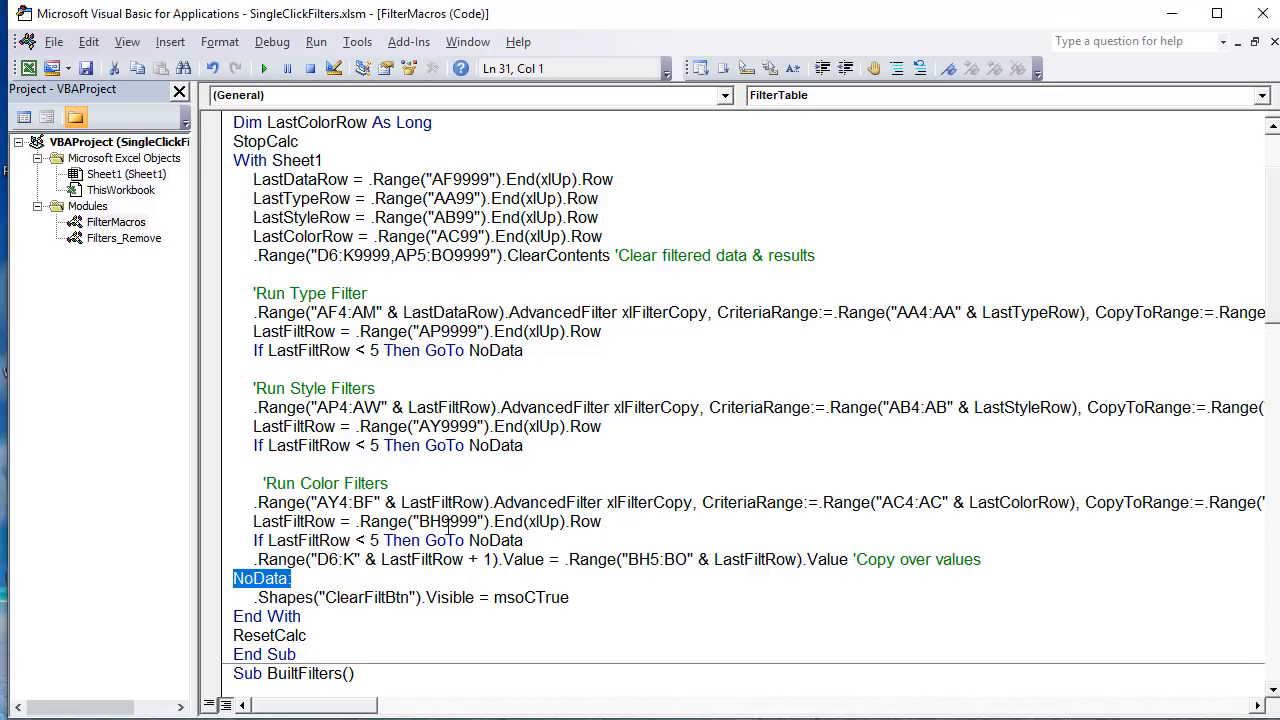
pyautogui.moveTo(338, 427); pyautogui.dragTo(254, 427)
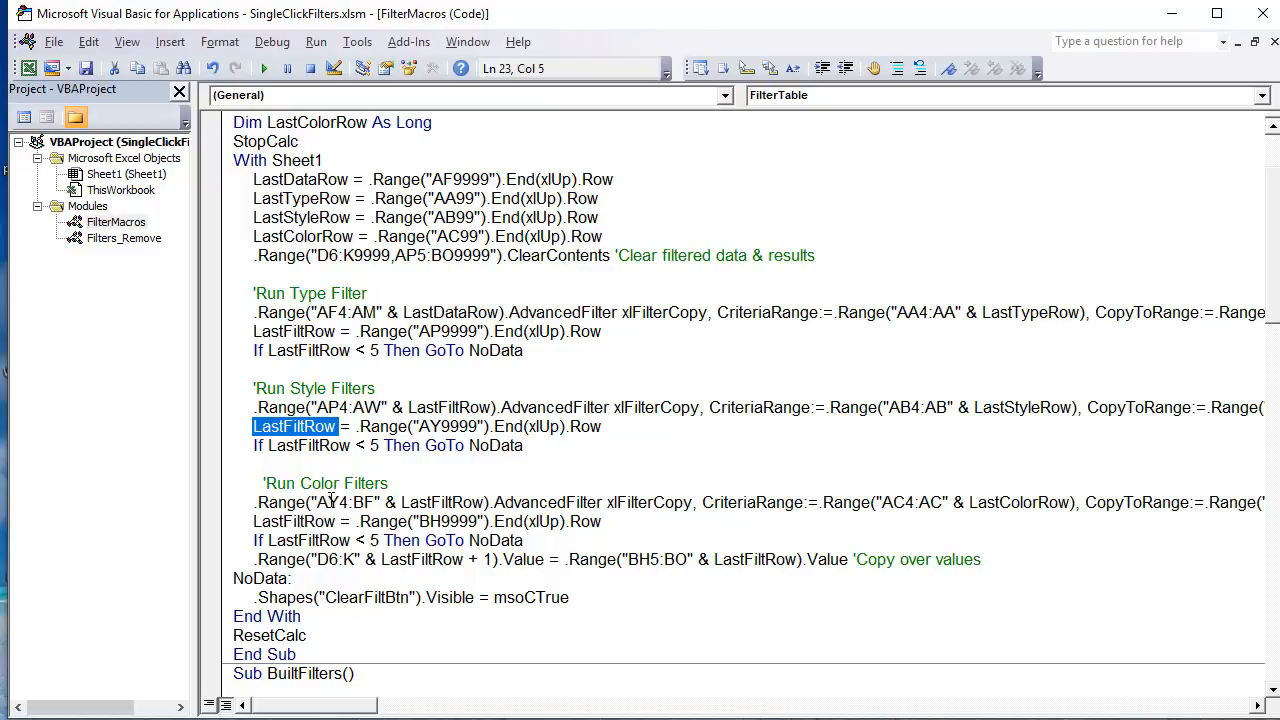
pyautogui.click(277, 408)
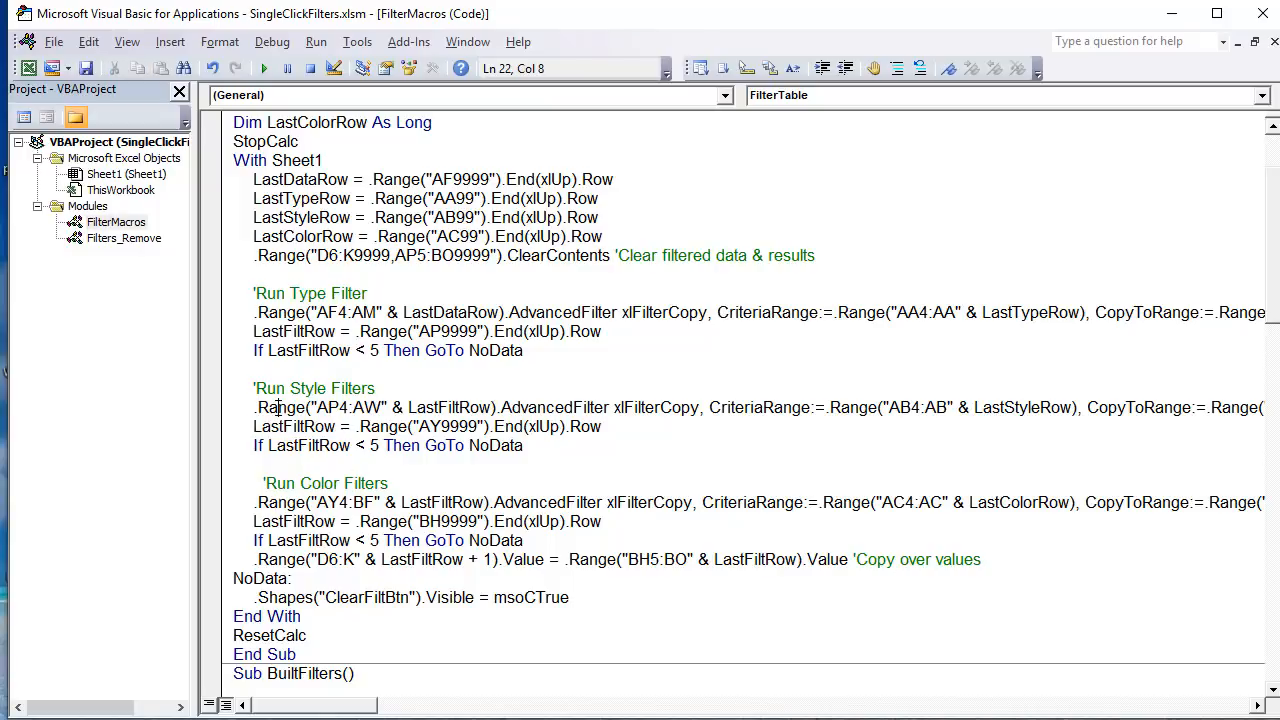
pyautogui.moveTo(257, 408); pyautogui.dragTo(318, 406)
pyautogui.click(369, 424)
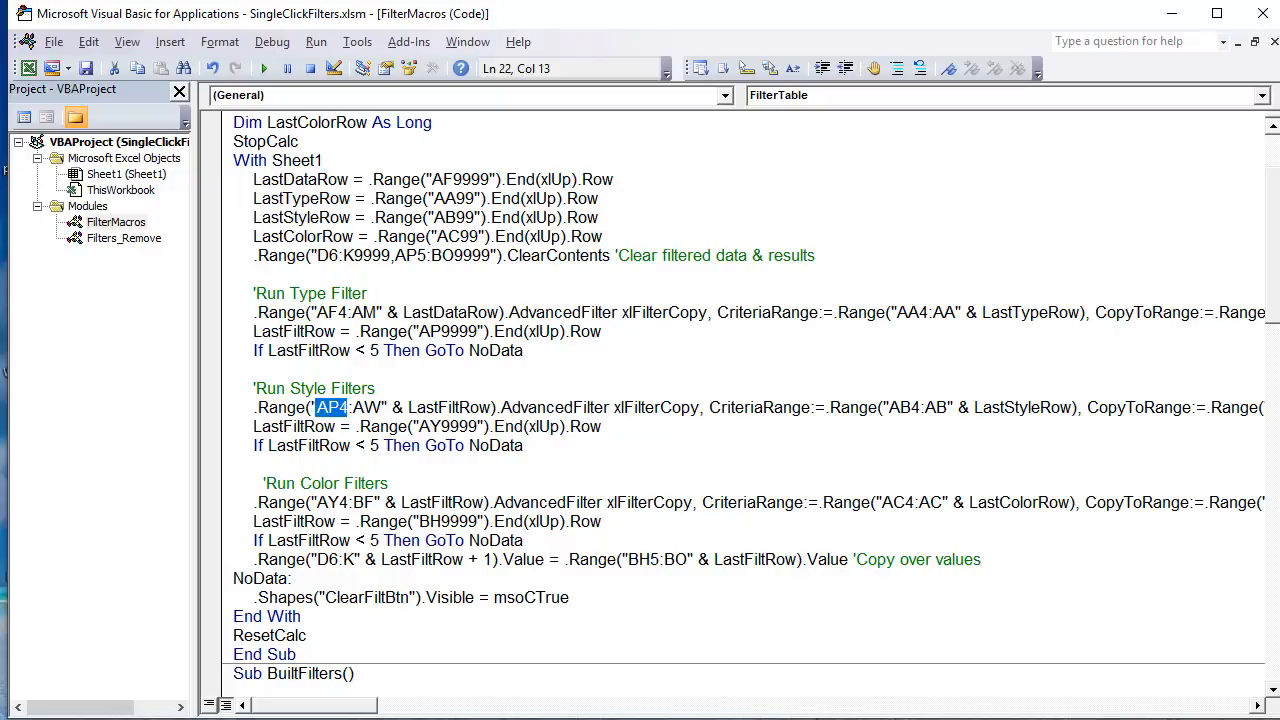
pyautogui.hotkey('alt', 'F11')
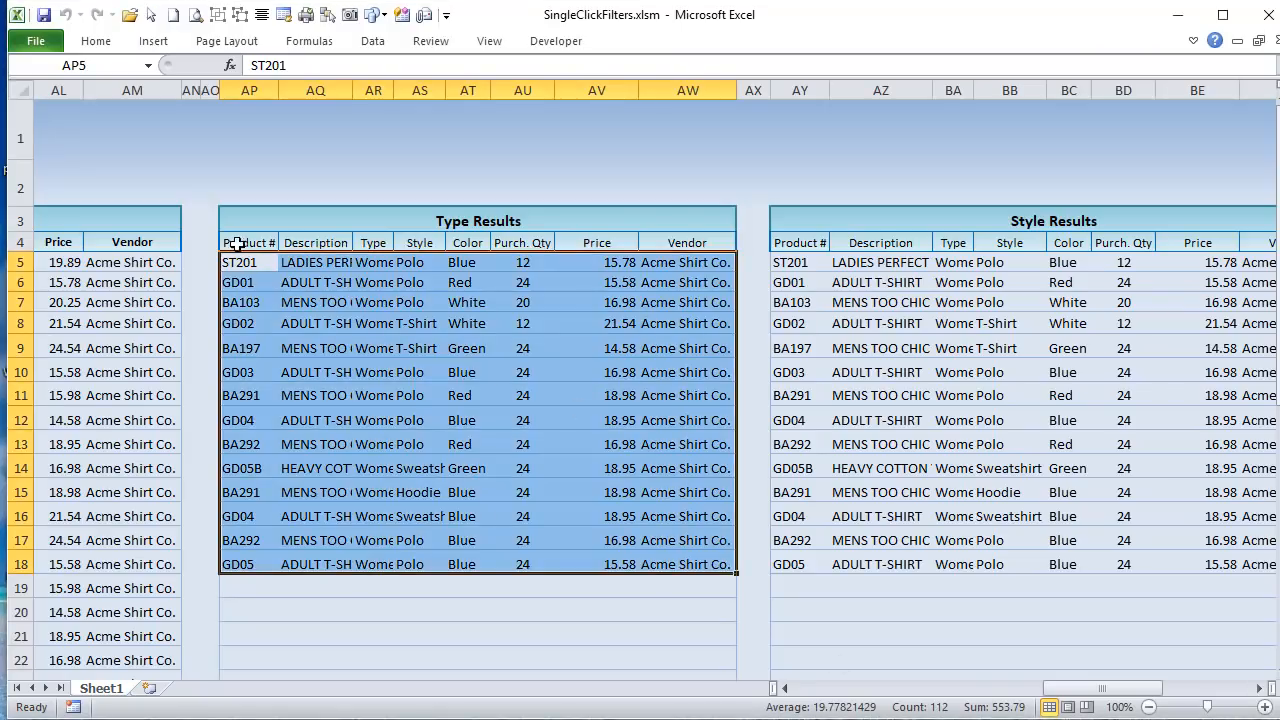
pyautogui.moveTo(237, 243); pyautogui.dragTo(706, 560)
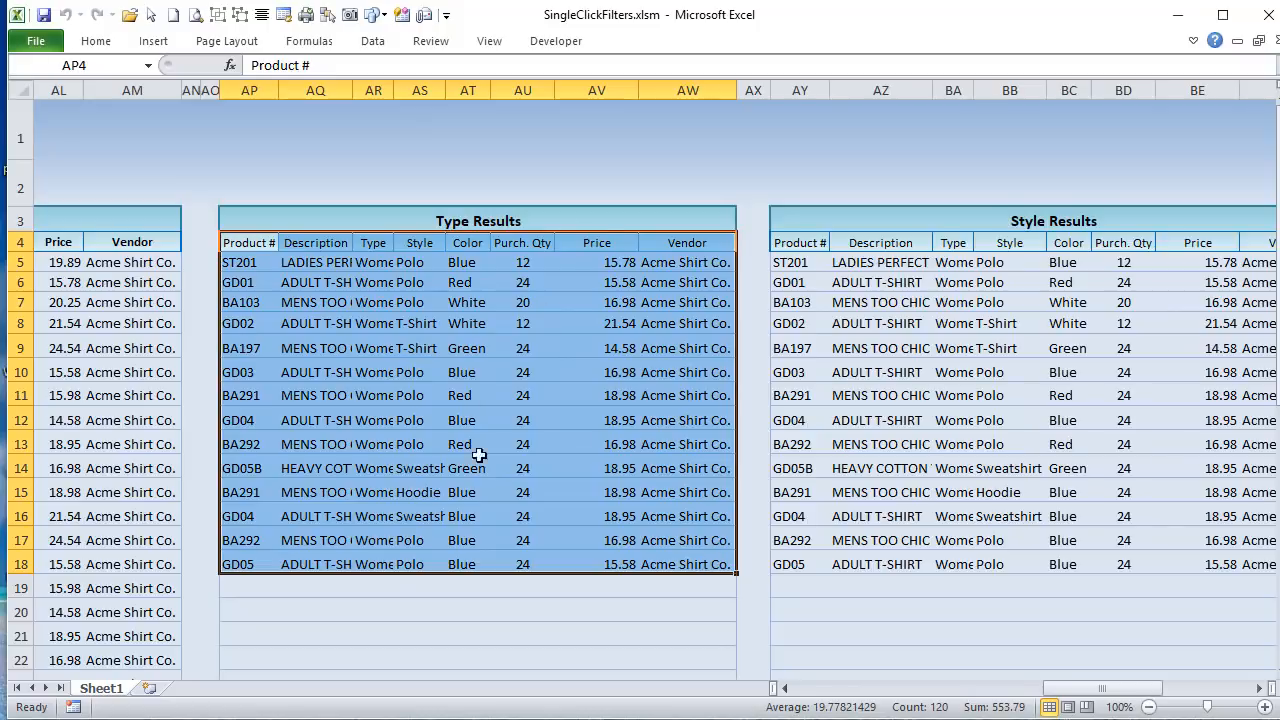
# Step: Add Polo as a Style filter on the shirt inventory list
pyautogui.moveTo(1058, 690); pyautogui.dragTo(837, 690)
pyautogui.click(500, 262)
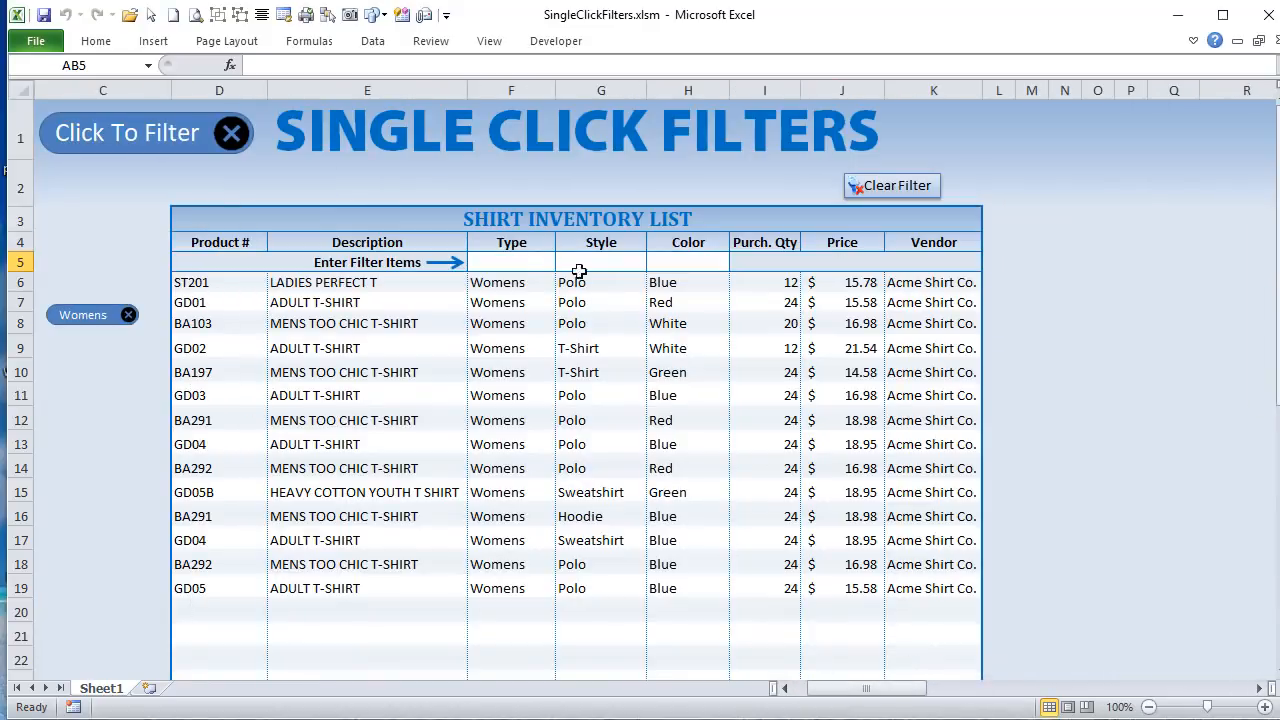
pyautogui.click(606, 264)
pyautogui.click(655, 262)
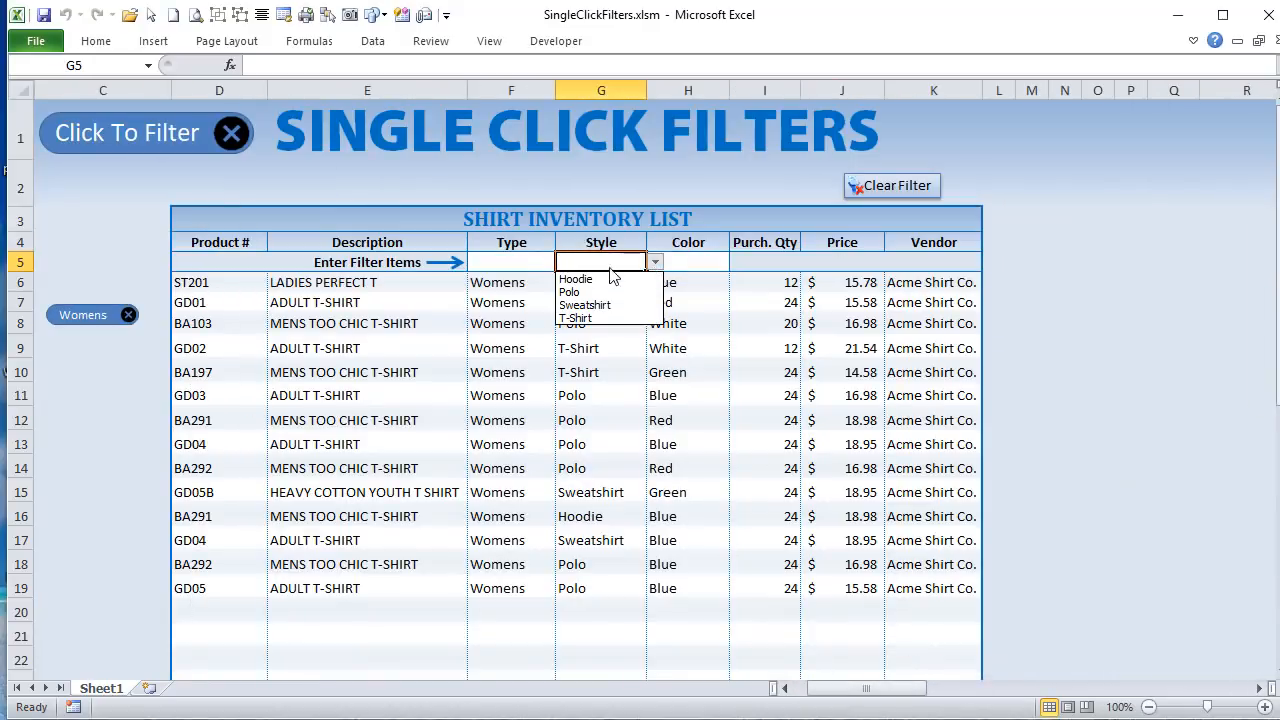
pyautogui.click(598, 292)
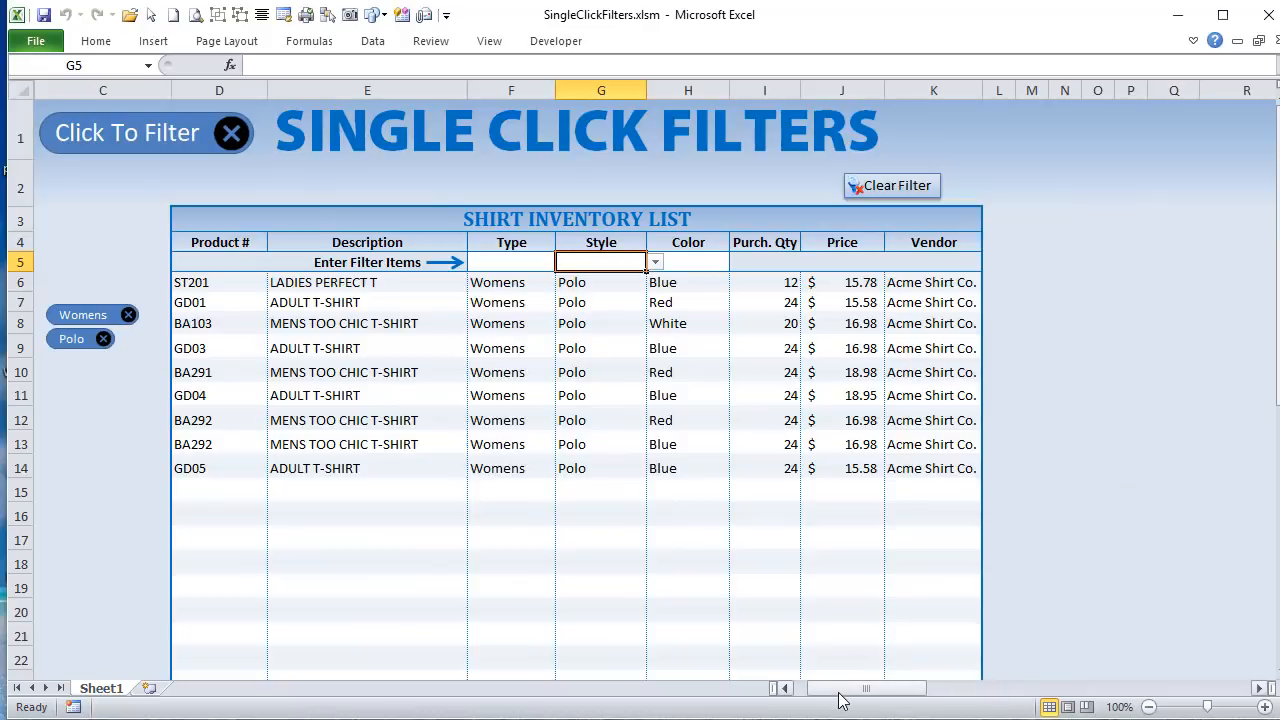
# Step: Examine the Style criterion in AB5, the Type Results source rows, and the Style Results range AY4:BF13 with its header row AY4:BF4
pyautogui.moveTo(845, 689); pyautogui.dragTo(872, 632)
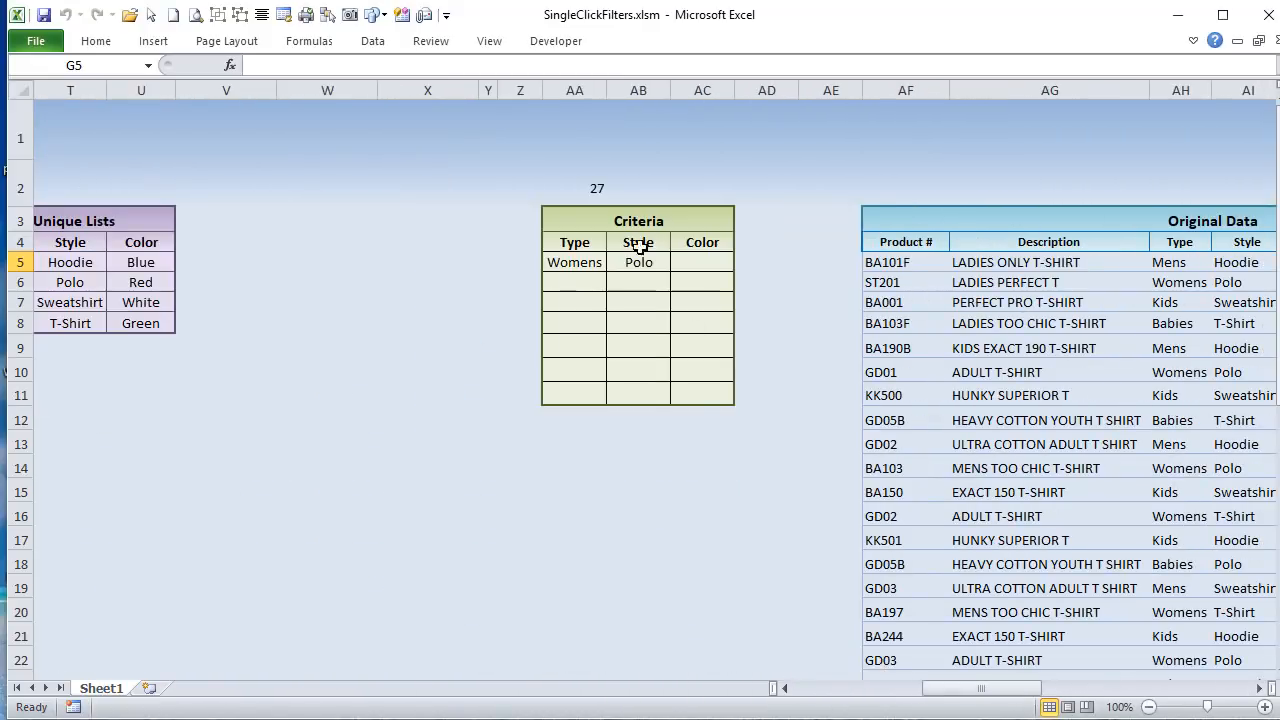
pyautogui.click(640, 262)
pyautogui.moveTo(971, 689); pyautogui.dragTo(1145, 710)
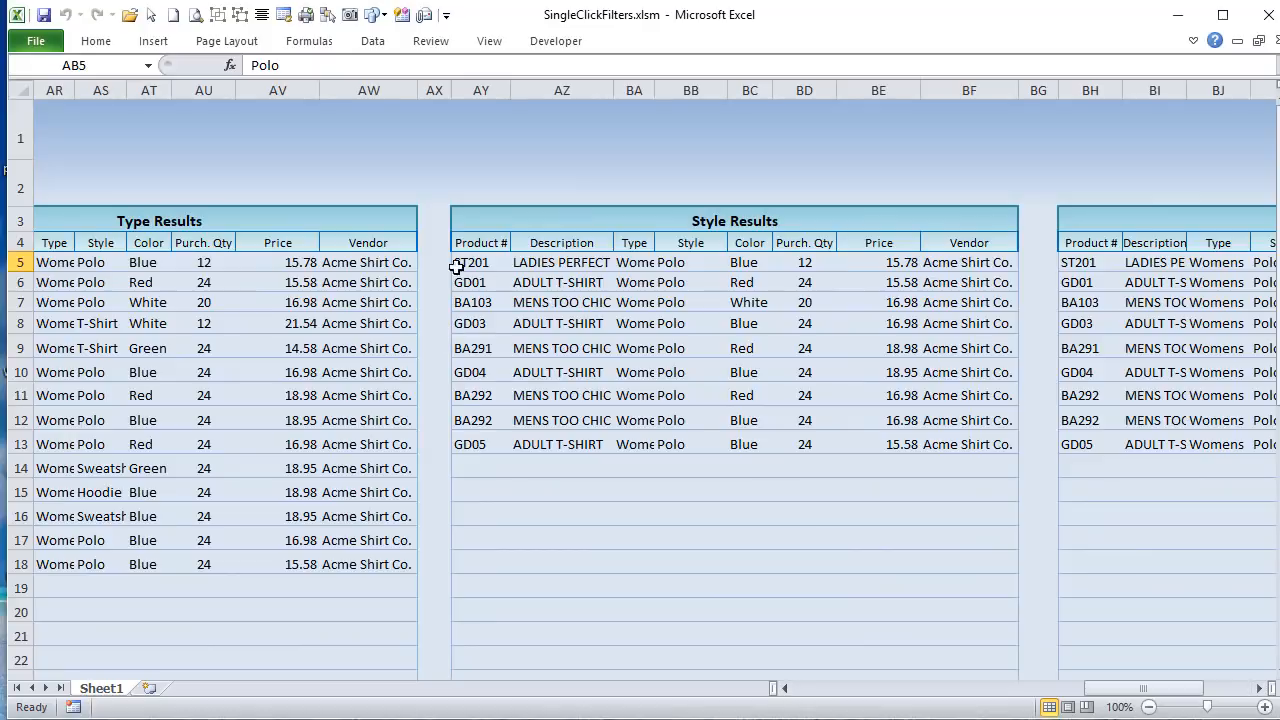
pyautogui.moveTo(378, 246); pyautogui.dragTo(343, 490)
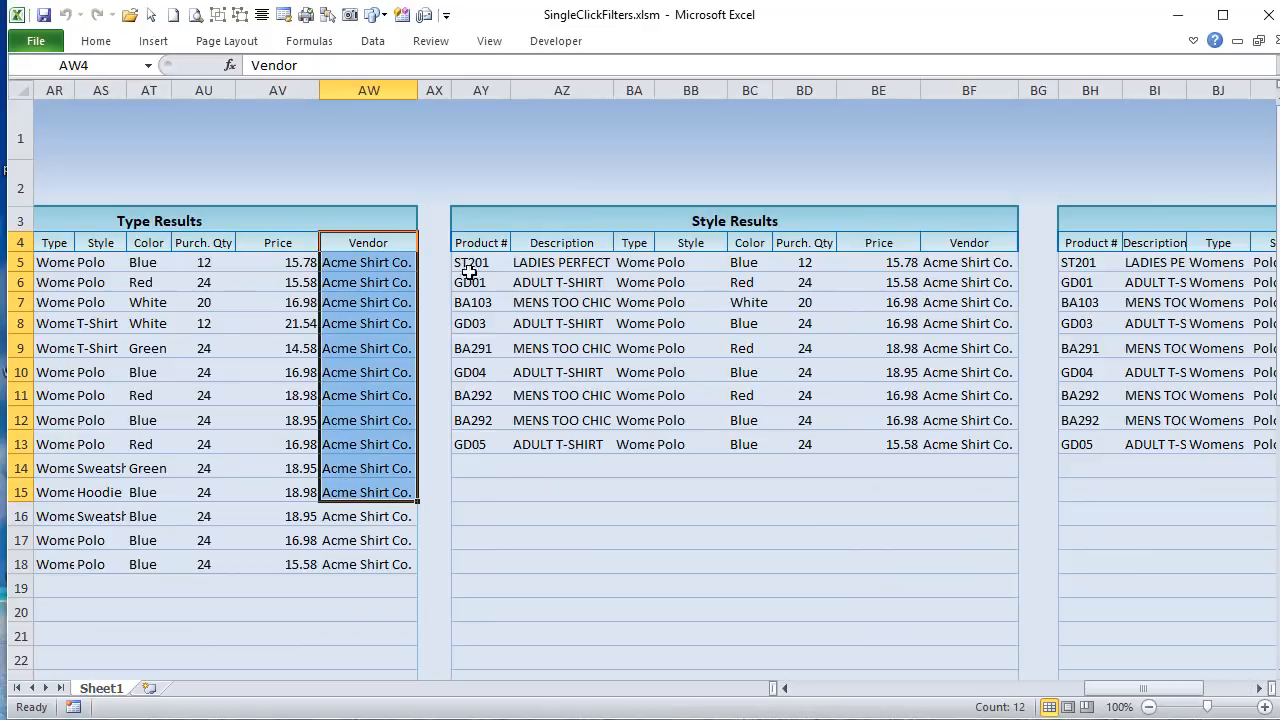
pyautogui.moveTo(466, 243); pyautogui.dragTo(1000, 444)
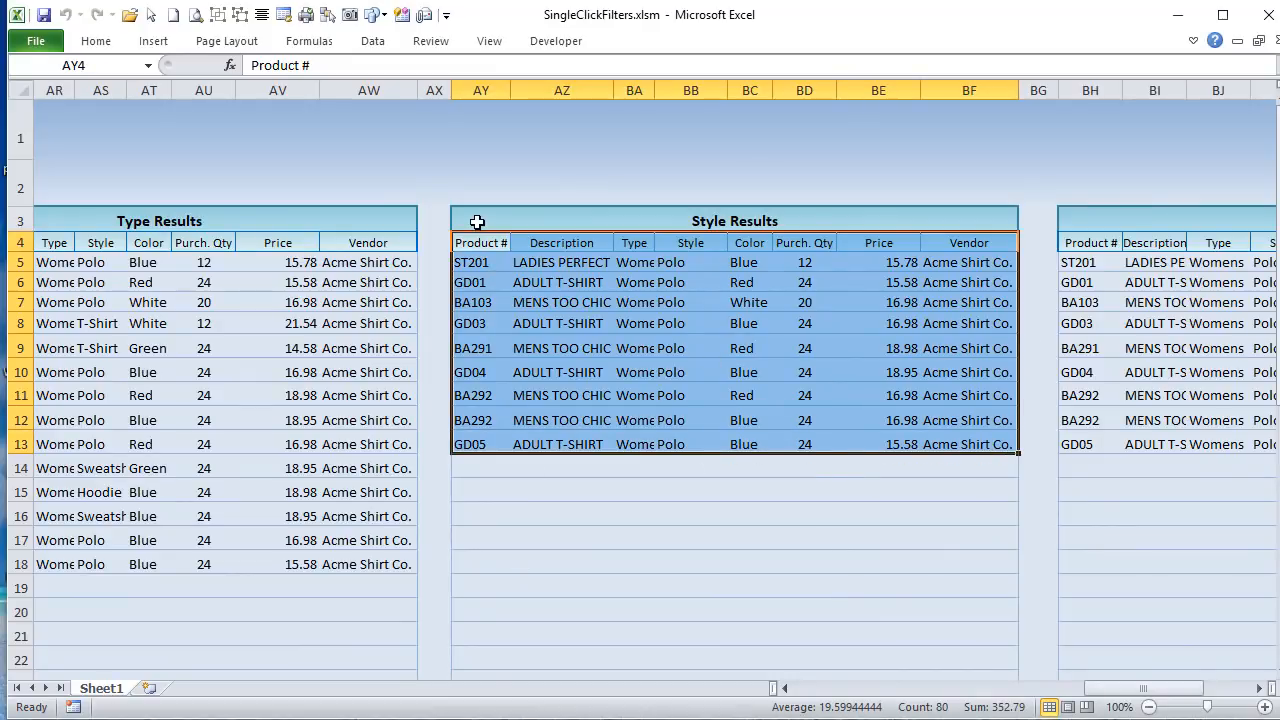
pyautogui.moveTo(472, 244); pyautogui.dragTo(972, 244)
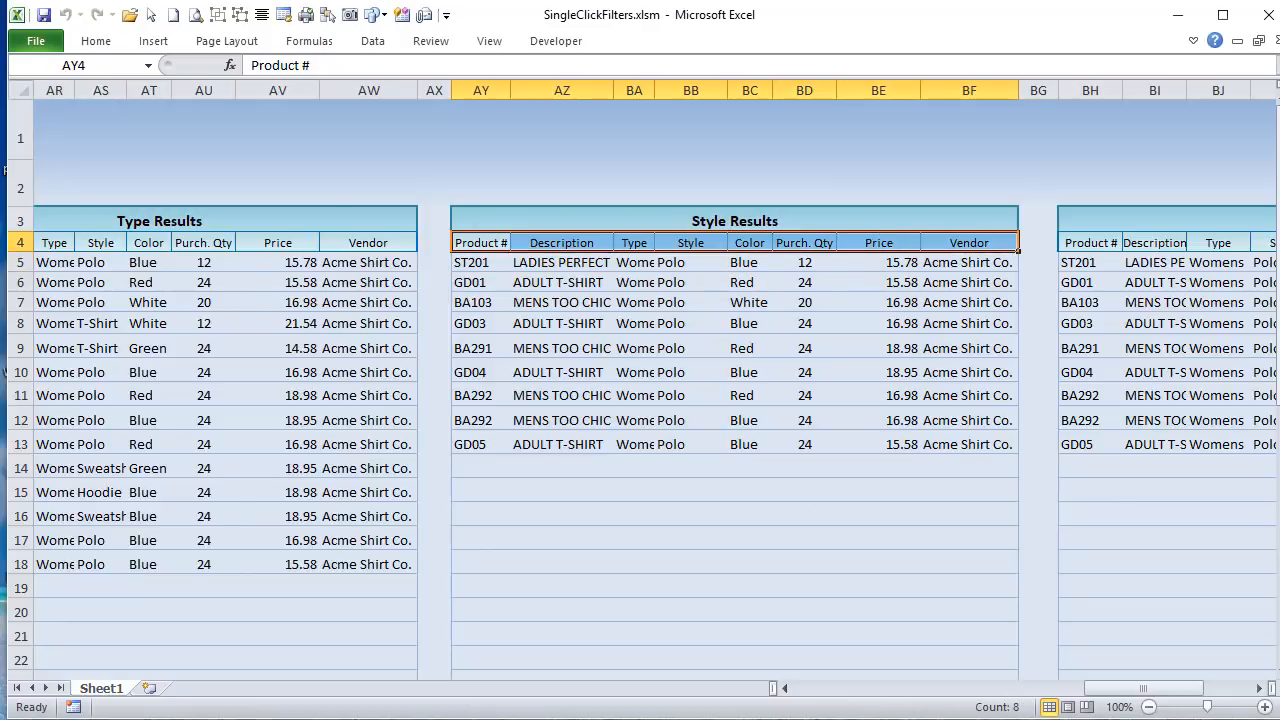
# Step: Back in the Visual Basic editor, highlight the AB4:AB criteria range and the AY4:BF4 CopyToRange in the Style filter line
pyautogui.hotkey('alt', 'F11')
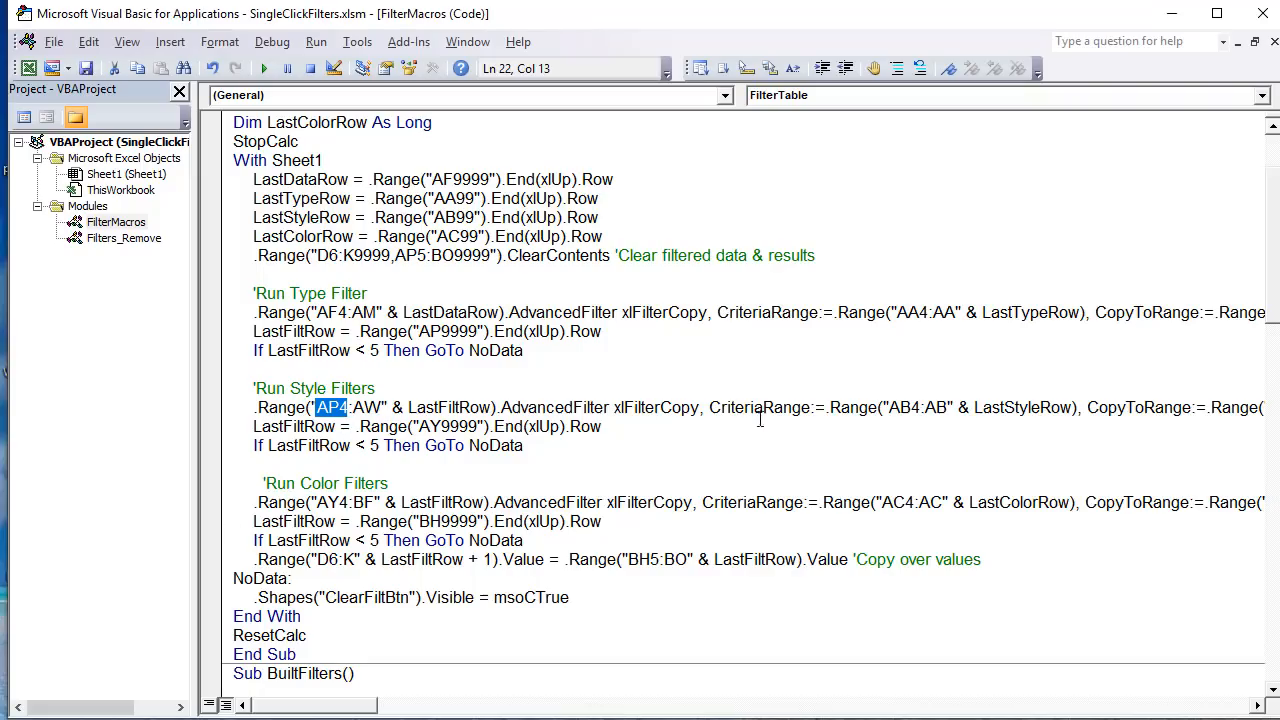
pyautogui.moveTo(958, 407); pyautogui.dragTo(830, 407)
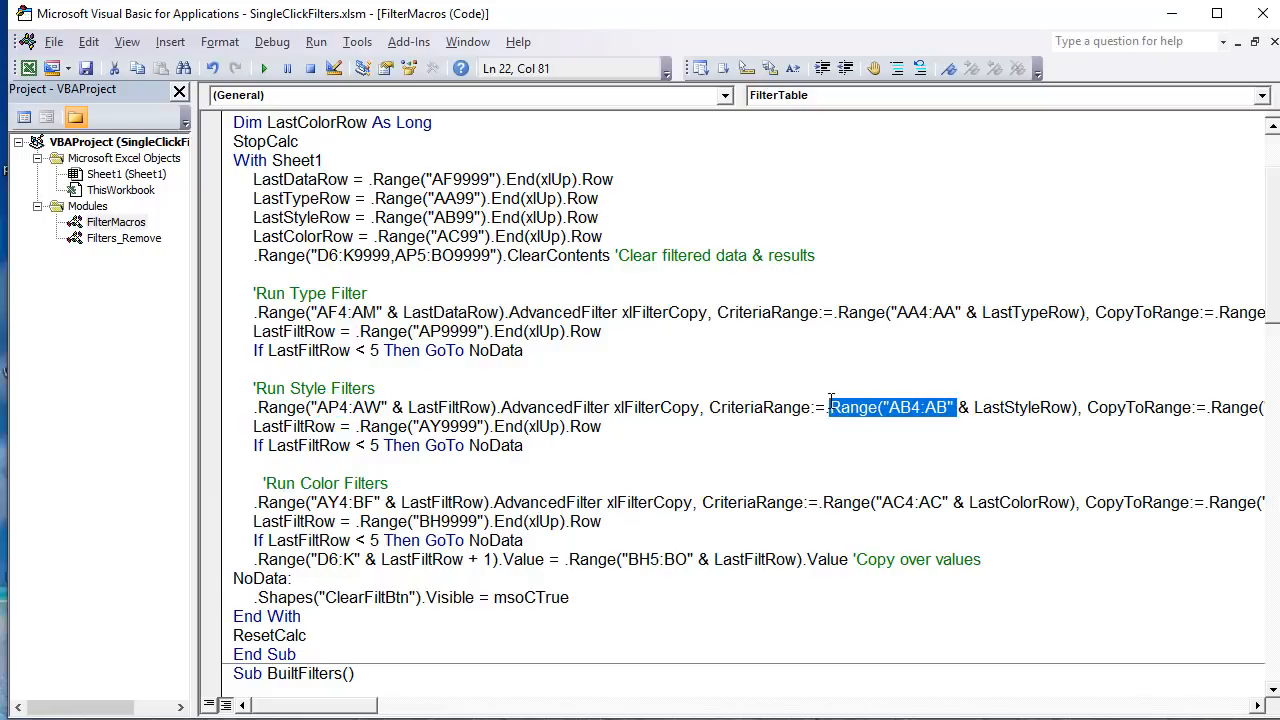
pyautogui.moveTo(295, 710); pyautogui.dragTo(340, 710)
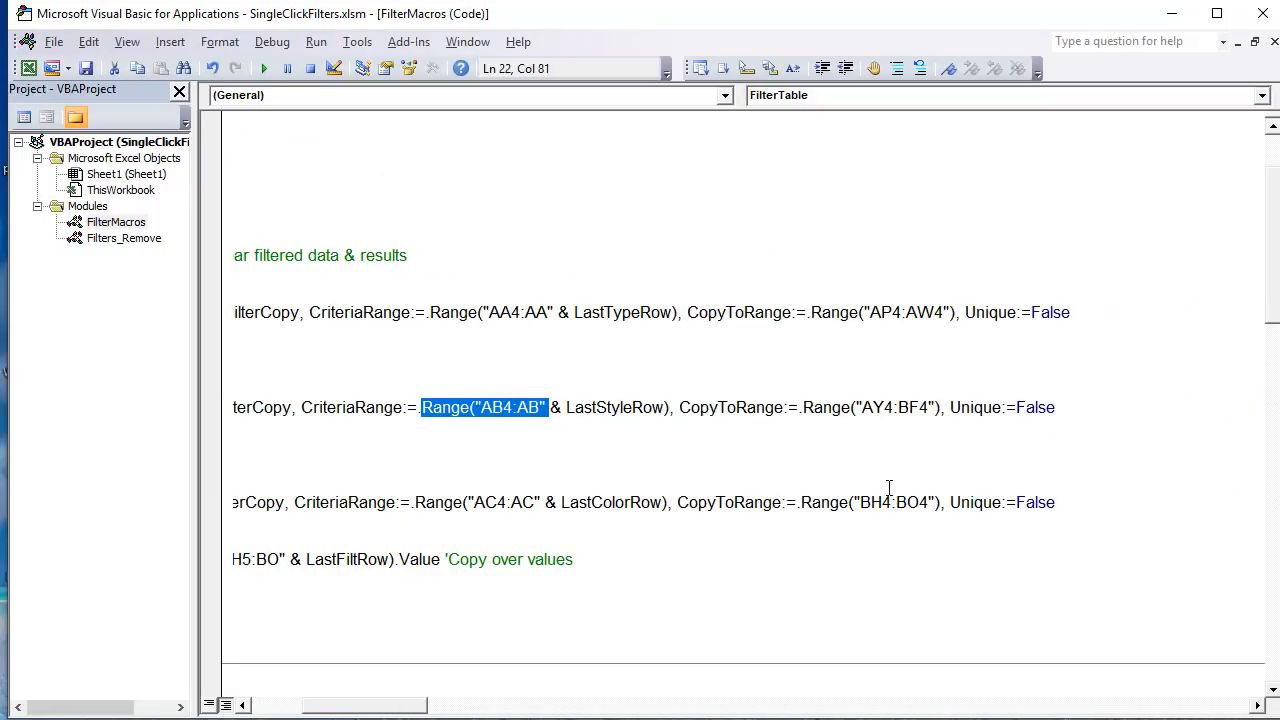
pyautogui.moveTo(955, 405); pyautogui.dragTo(862, 393)
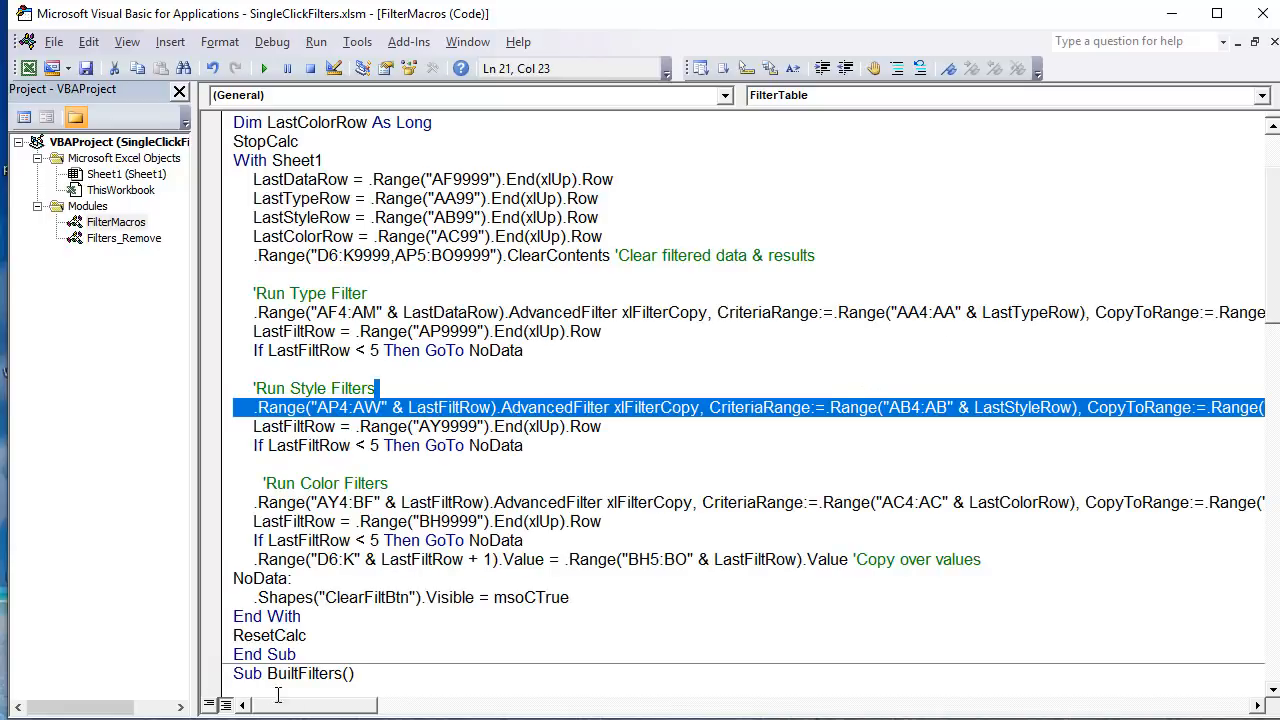
pyautogui.moveTo(316, 711); pyautogui.dragTo(350, 711)
pyautogui.click(1031, 406)
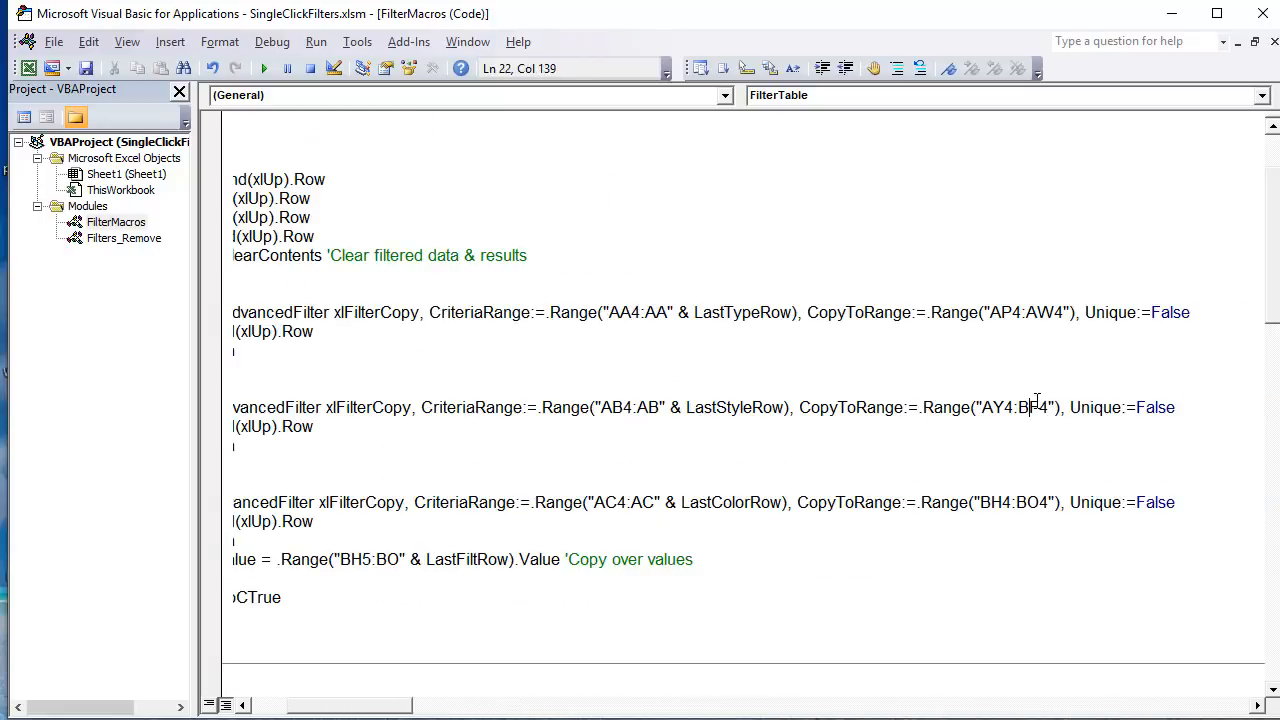
pyautogui.moveTo(1050, 406); pyautogui.dragTo(993, 406)
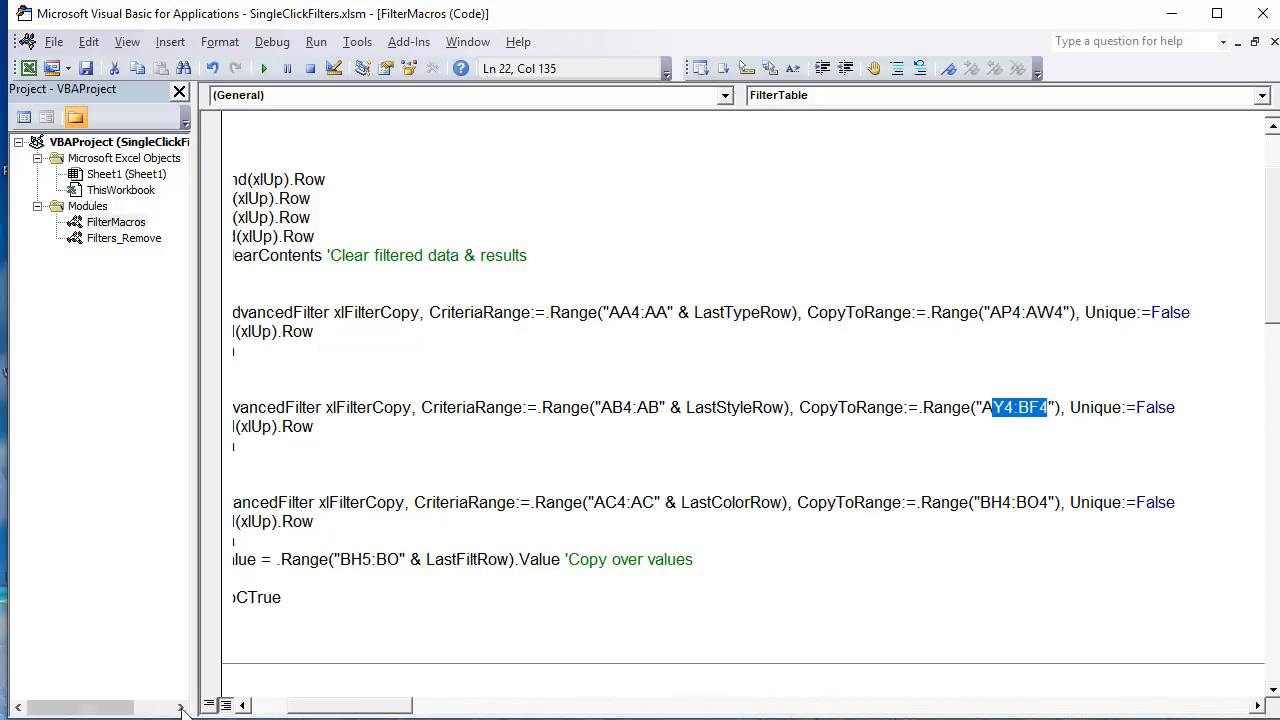
# Step: Point out the LastFiltRow assignment based on AY9999 in the Style filter block and the start of the Color filter block
pyautogui.moveTo(381, 711); pyautogui.dragTo(347, 710)
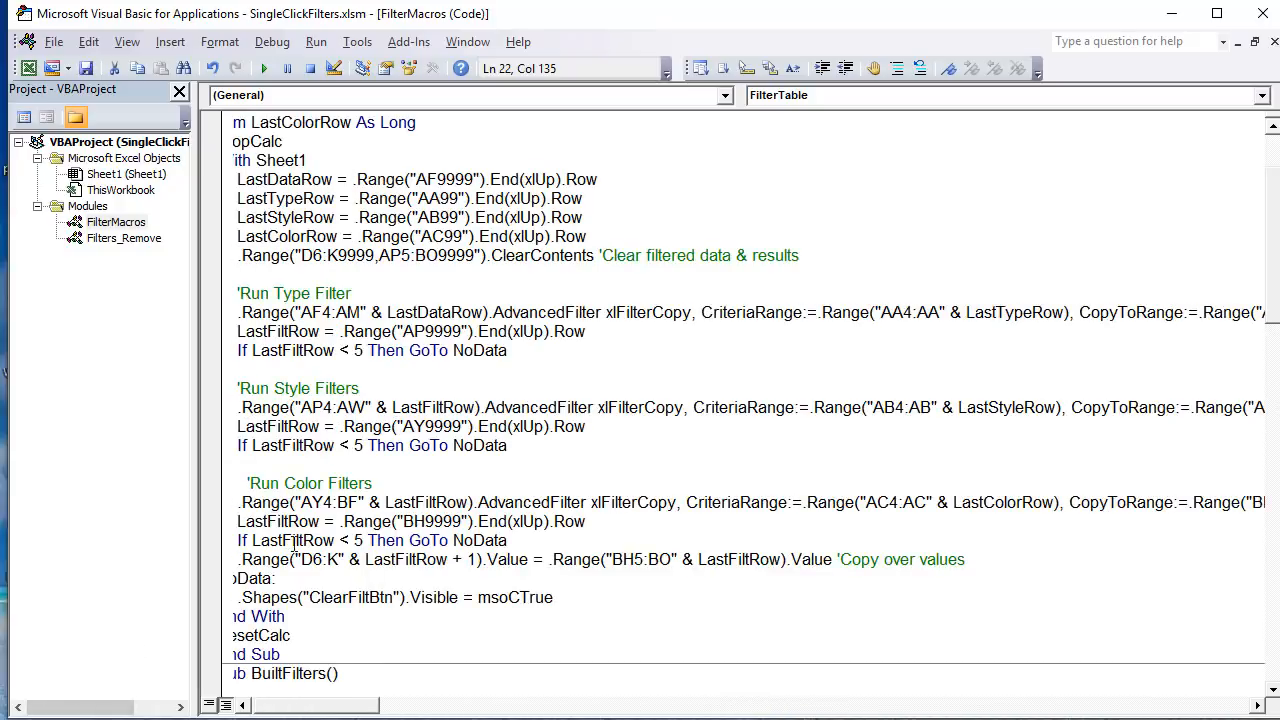
pyautogui.moveTo(243, 425); pyautogui.dragTo(415, 426)
pyautogui.click(447, 426)
pyautogui.click(241, 483)
# Step: Highlight the Style filter's AY4:BF4 destination again and the Color filter's source range AY4:BF with LastFiltRow
pyautogui.moveTo(1234, 405); pyautogui.dragTo(1273, 411)
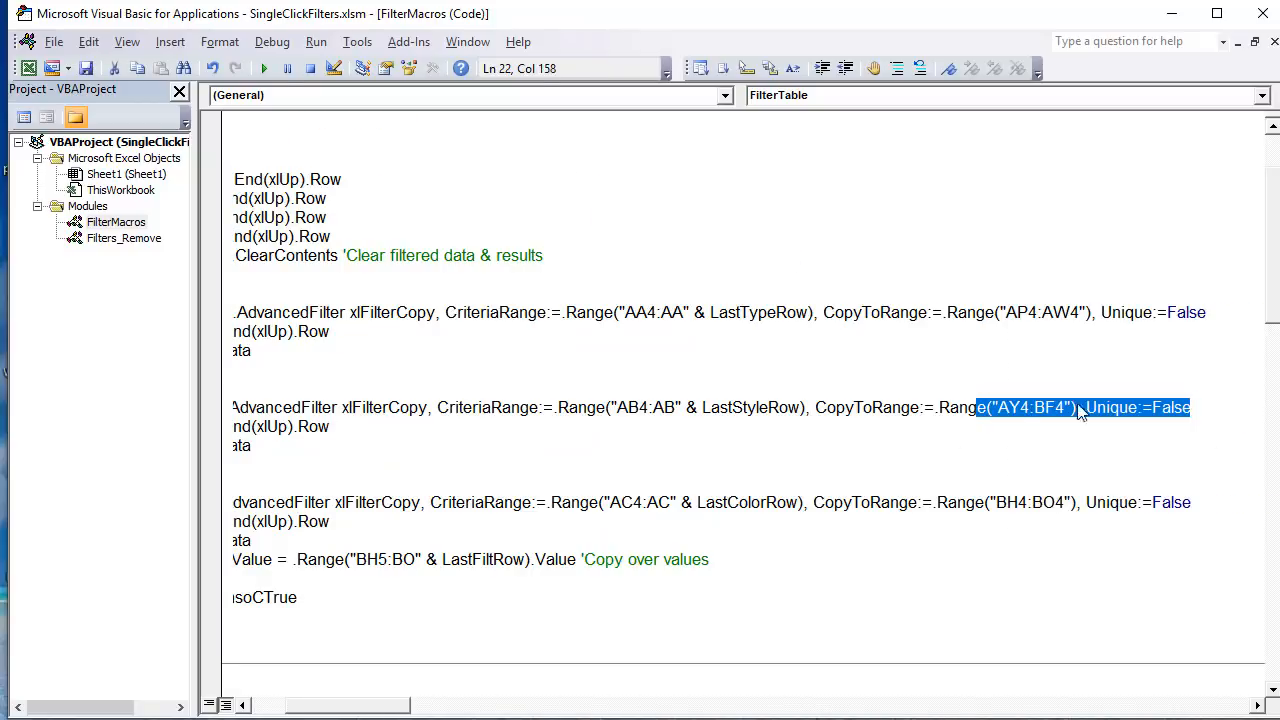
pyautogui.click(1014, 405)
pyautogui.moveTo(1070, 407); pyautogui.dragTo(997, 407)
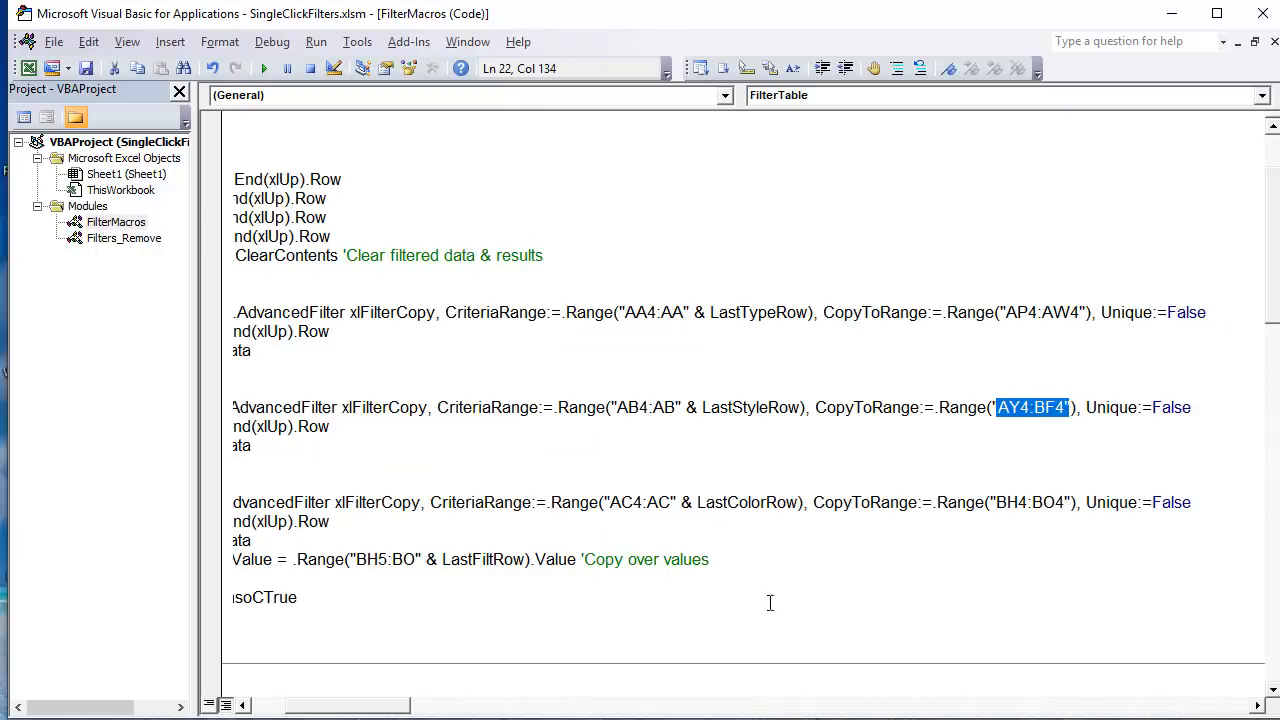
pyautogui.moveTo(303, 706); pyautogui.dragTo(290, 707)
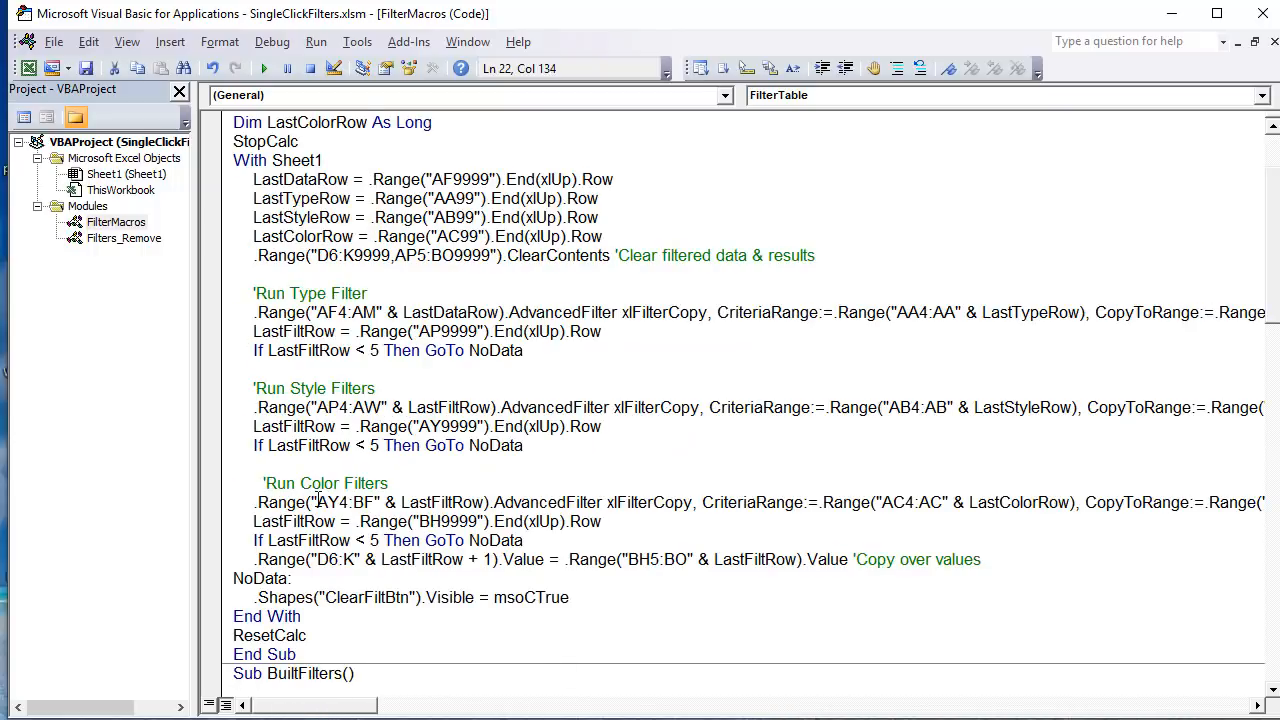
pyautogui.moveTo(316, 502); pyautogui.dragTo(486, 502)
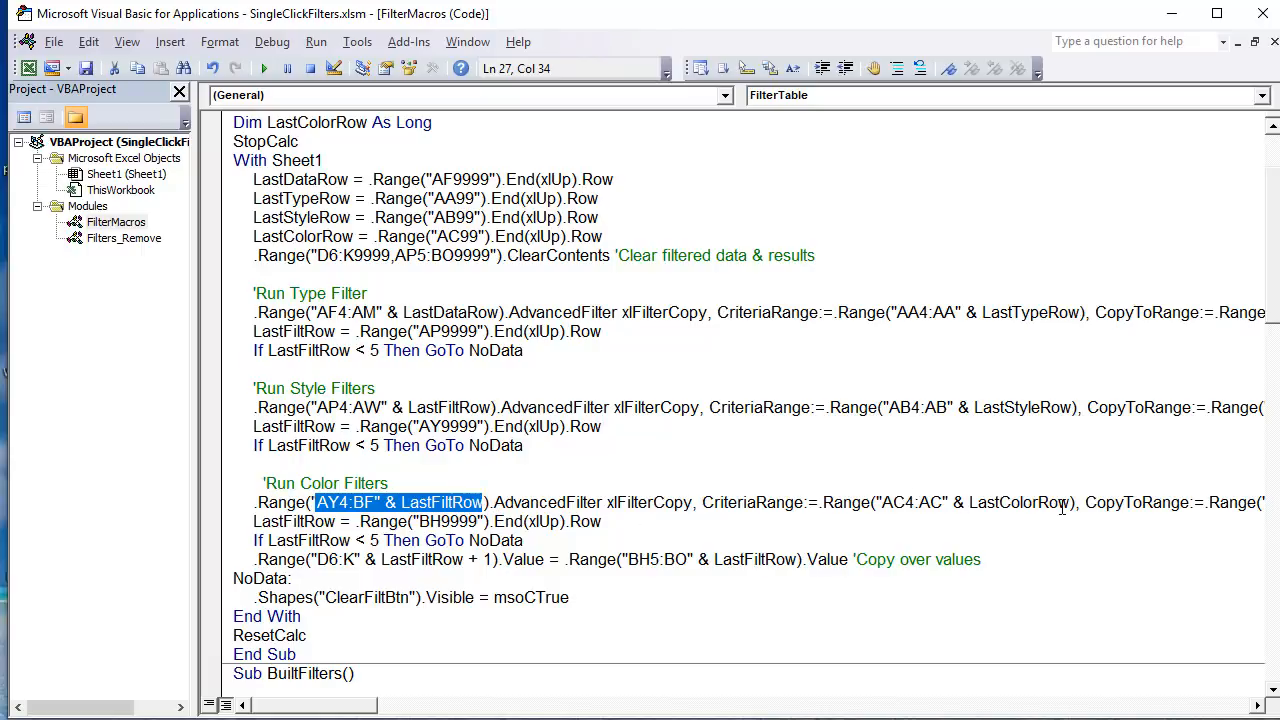
# Step: Highlight the Color filter's AC4:AC criteria range in the code, then inspect the Color criteria cells AC4:AC6 in the worksheet
pyautogui.moveTo(1058, 503); pyautogui.dragTo(855, 505)
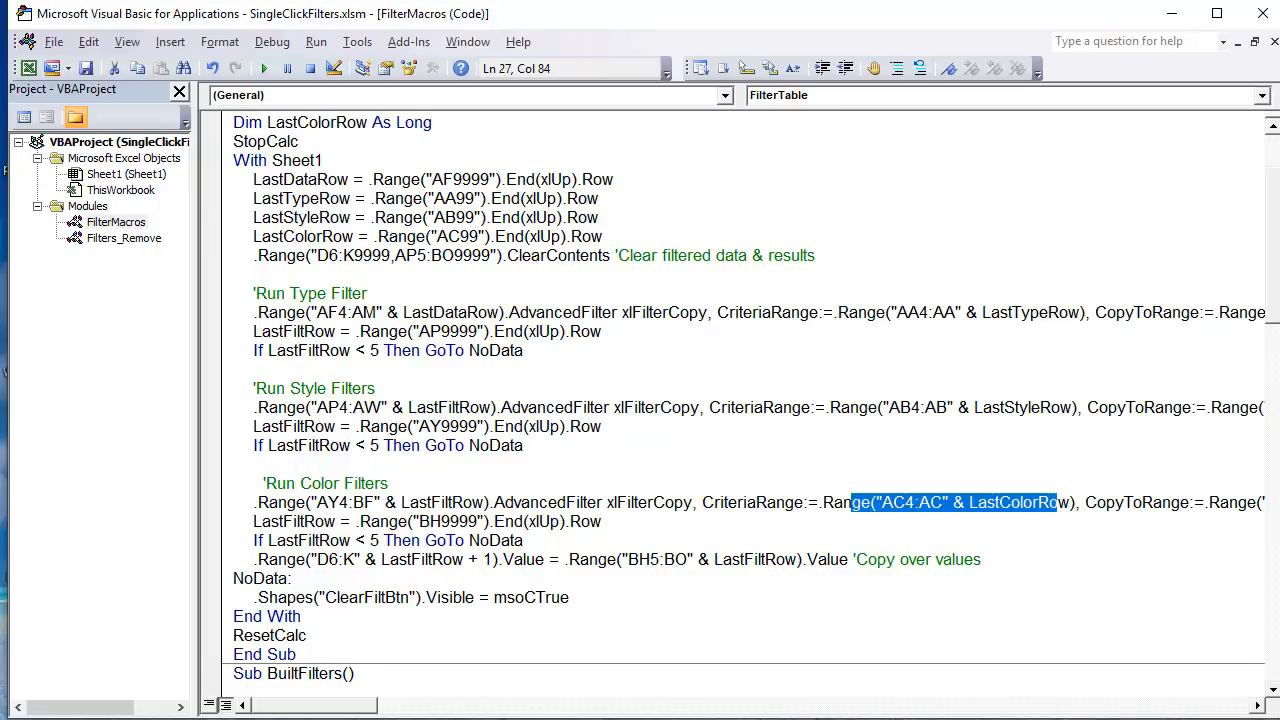
pyautogui.hotkey('alt', 'F11')
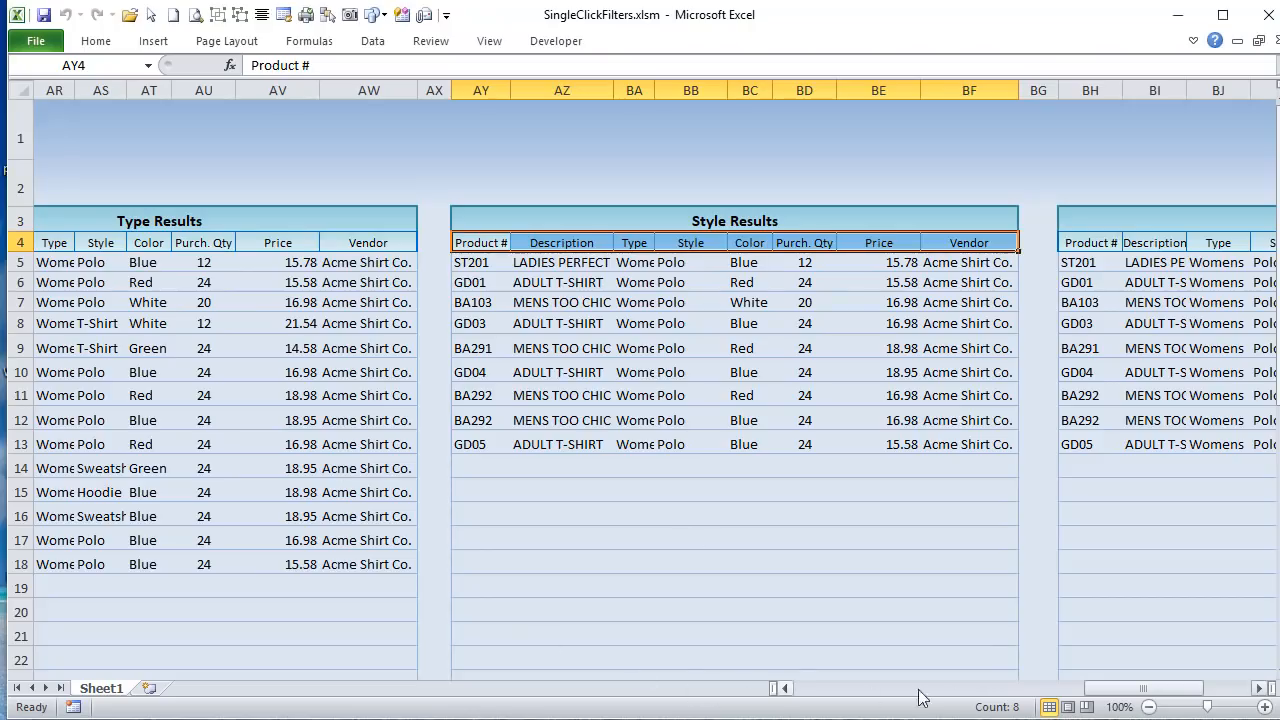
pyautogui.moveTo(1143, 695); pyautogui.dragTo(974, 687)
pyautogui.moveTo(757, 251); pyautogui.dragTo(762, 285)
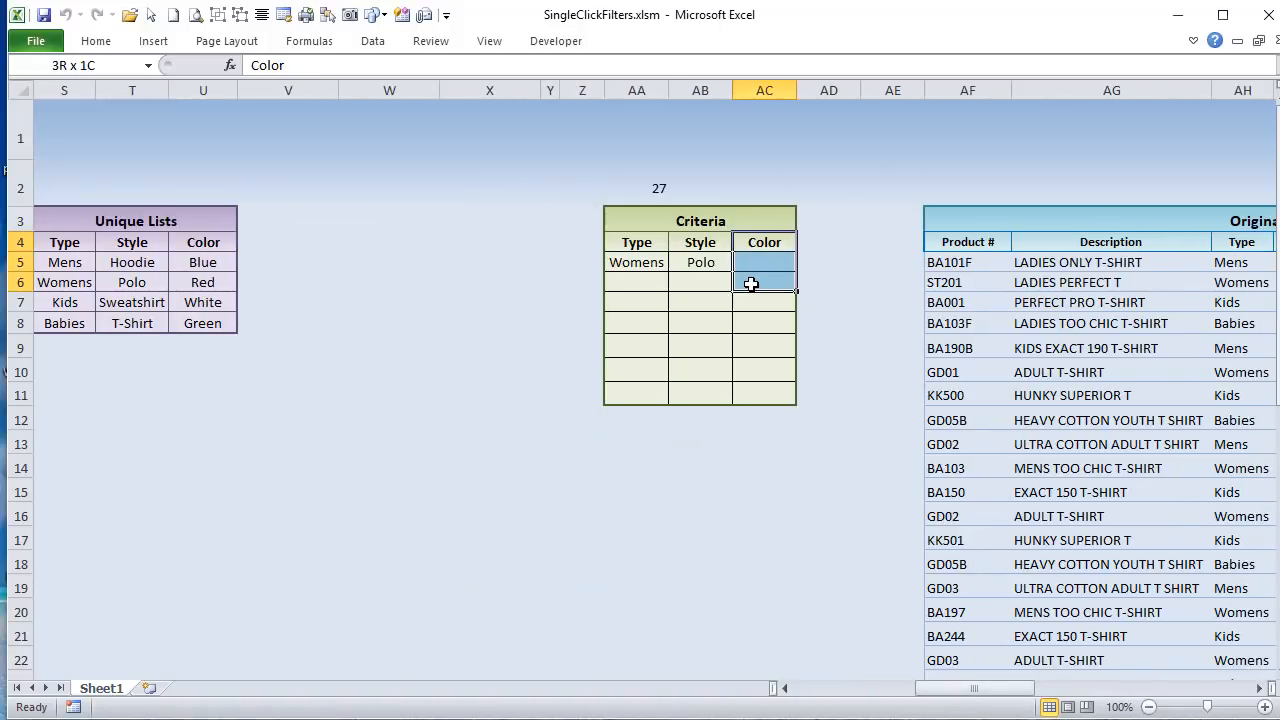
# Step: Add Red and Blue as Color filters on the shirt inventory list using the filter cell H5
pyautogui.moveTo(919, 686); pyautogui.dragTo(790, 686)
pyautogui.click(672, 264)
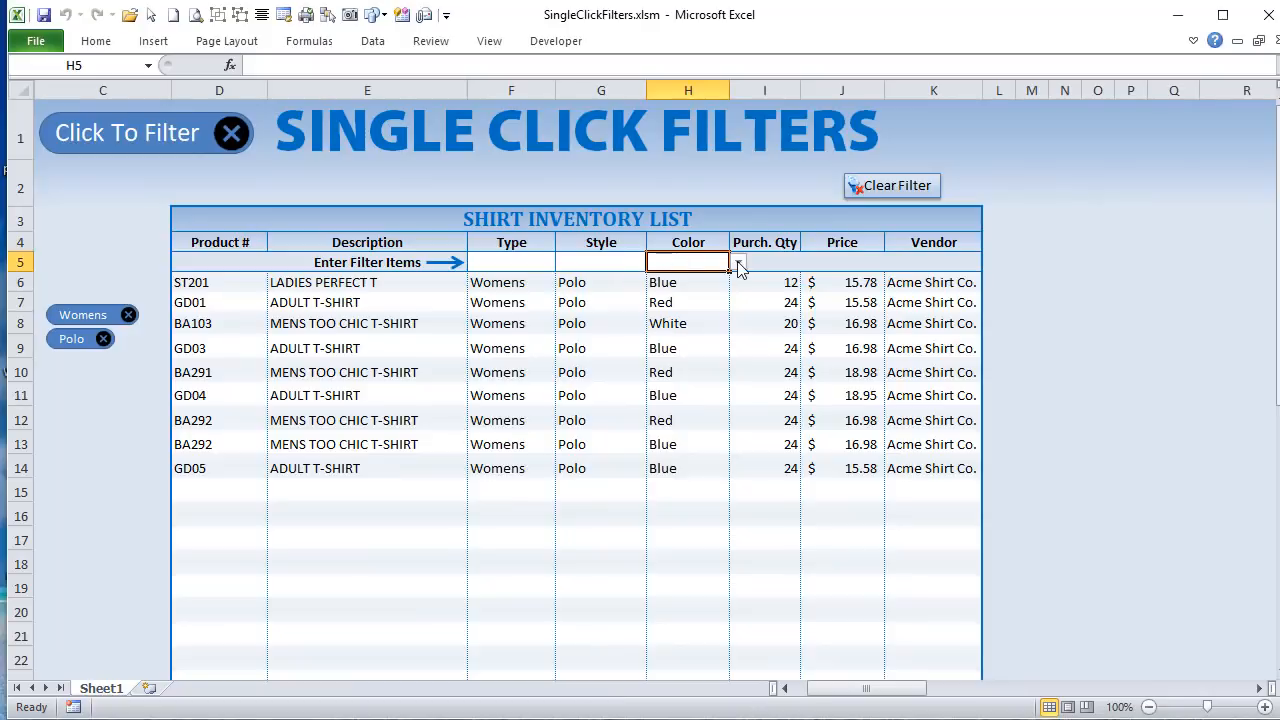
pyautogui.click(738, 263)
pyautogui.click(706, 290)
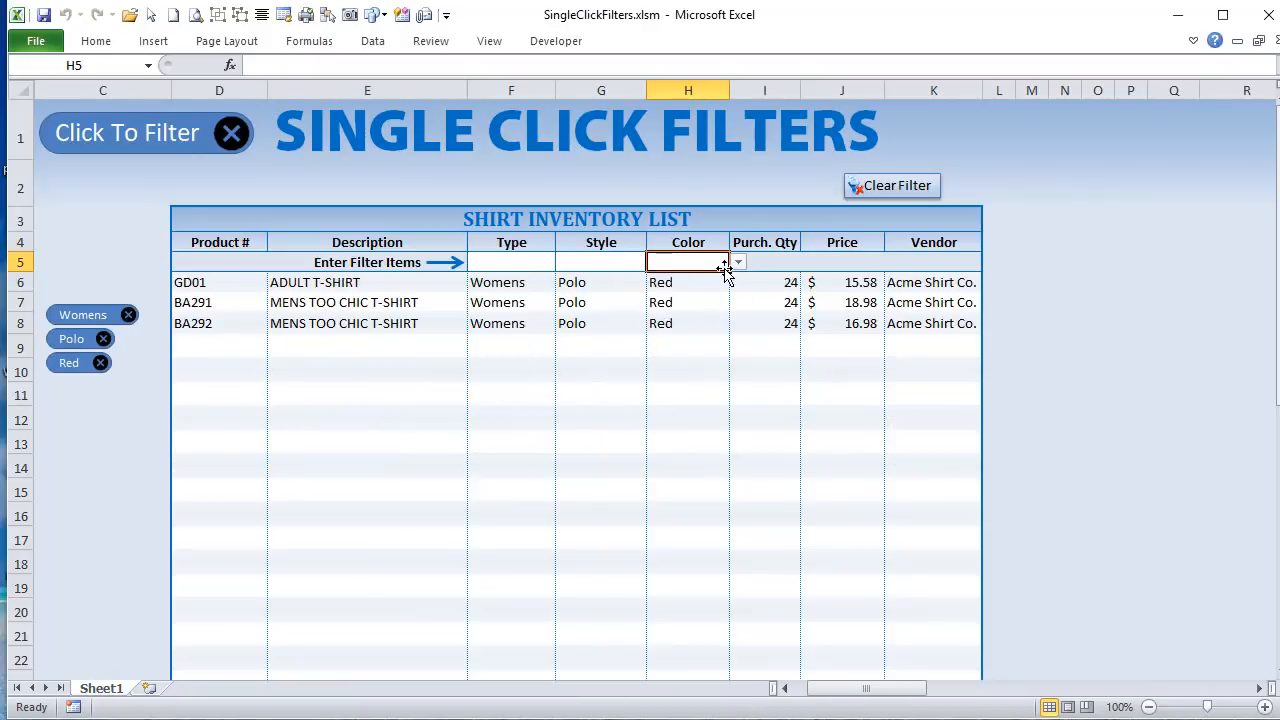
pyautogui.click(738, 262)
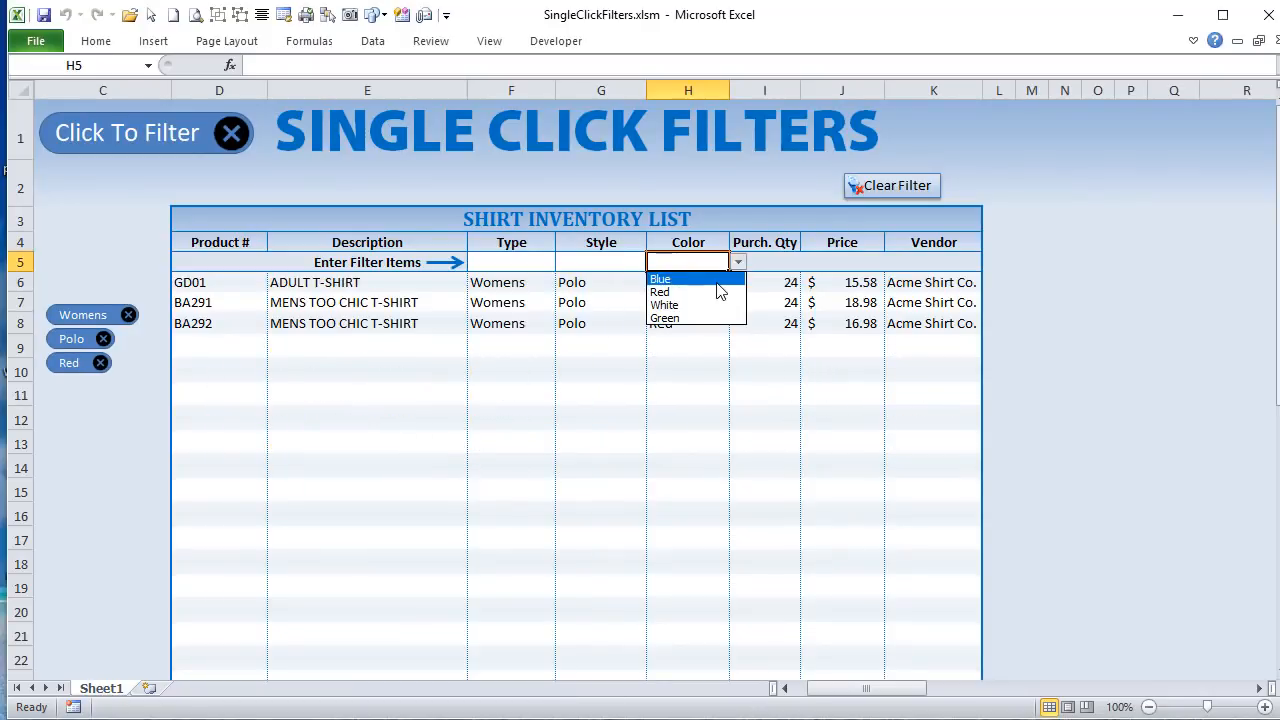
pyautogui.click(716, 283)
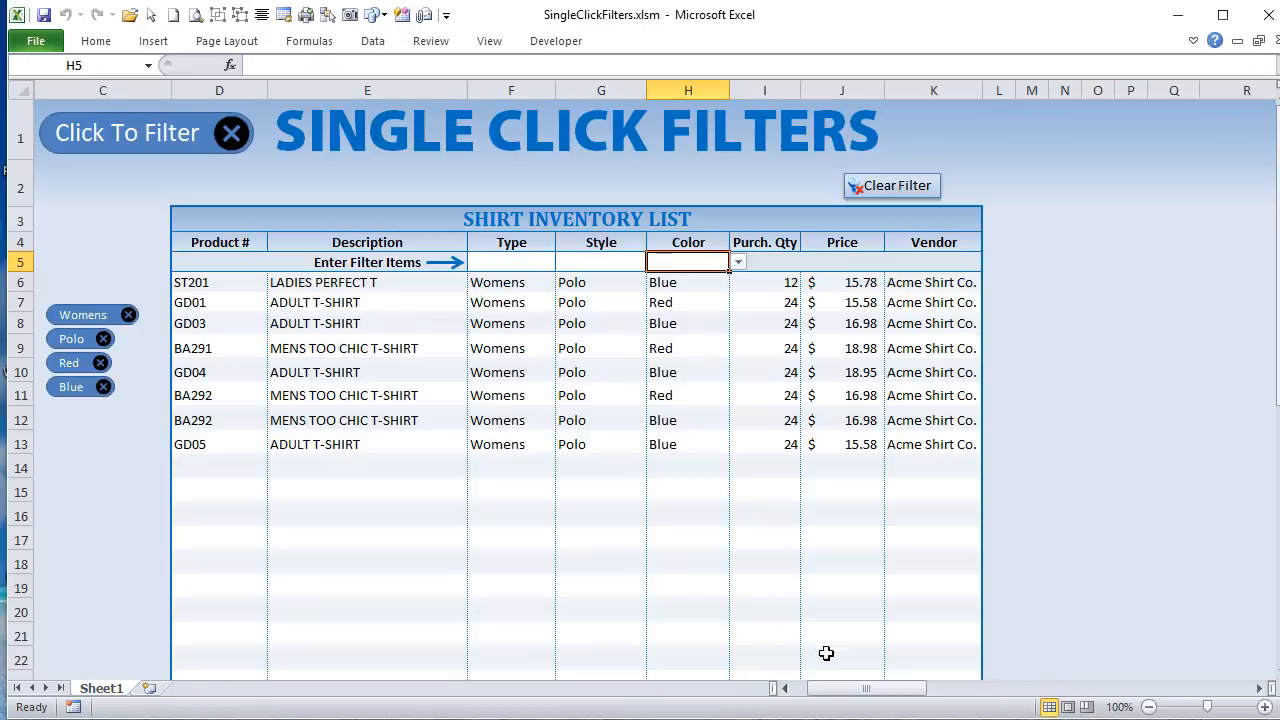
# Step: Examine the Color criteria in AC5:AC6 and the filtered rows in the Color Results range BH5:BO12
pyautogui.moveTo(893, 689); pyautogui.dragTo(978, 688)
pyautogui.moveTo(631, 259); pyautogui.dragTo(603, 272)
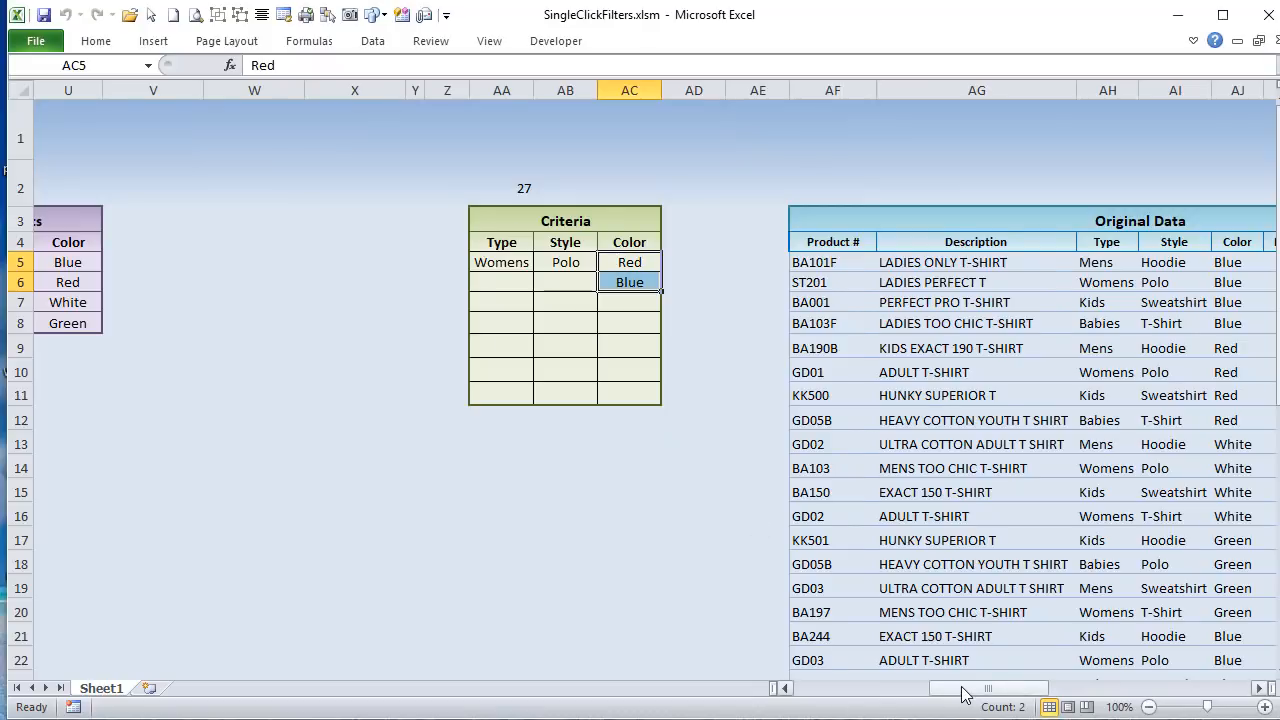
pyautogui.moveTo(966, 691); pyautogui.dragTo(1148, 703)
pyautogui.click(1118, 707)
pyautogui.click(476, 444)
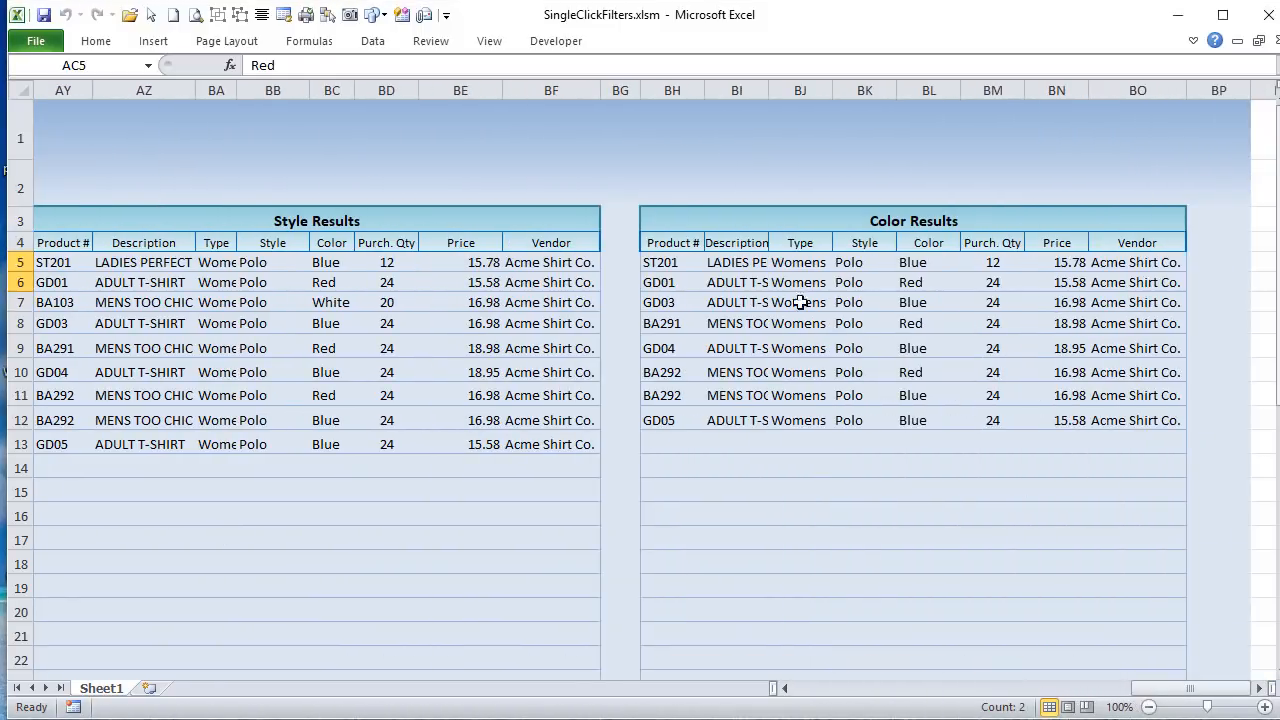
pyautogui.moveTo(660, 262); pyautogui.dragTo(1140, 423)
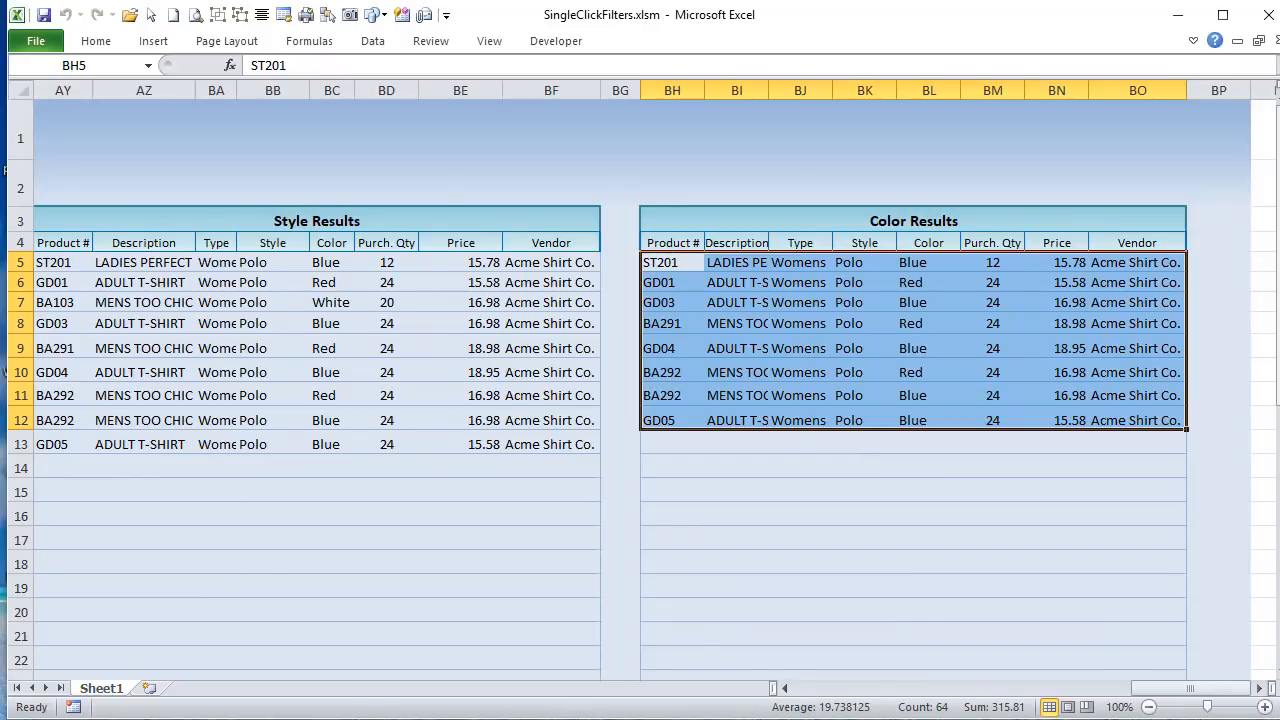
# Step: Back in the Visual Basic editor, highlight the Color filter's LastFiltRow assignment based on BH9999 and its check for fewer than 5 rows
pyautogui.hotkey('alt', 'F11')
pyautogui.hotkey('alt', 'F11')
pyautogui.hotkey('alt', 'F11')
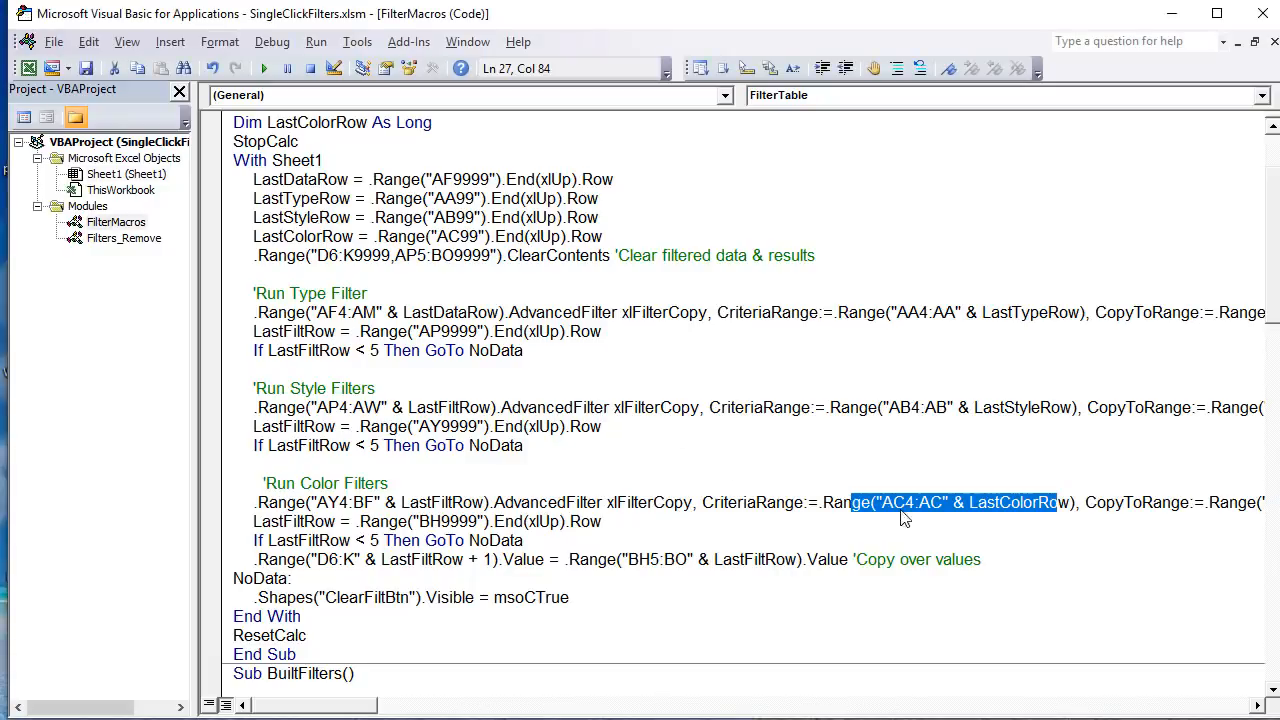
pyautogui.moveTo(647, 528); pyautogui.dragTo(245, 530)
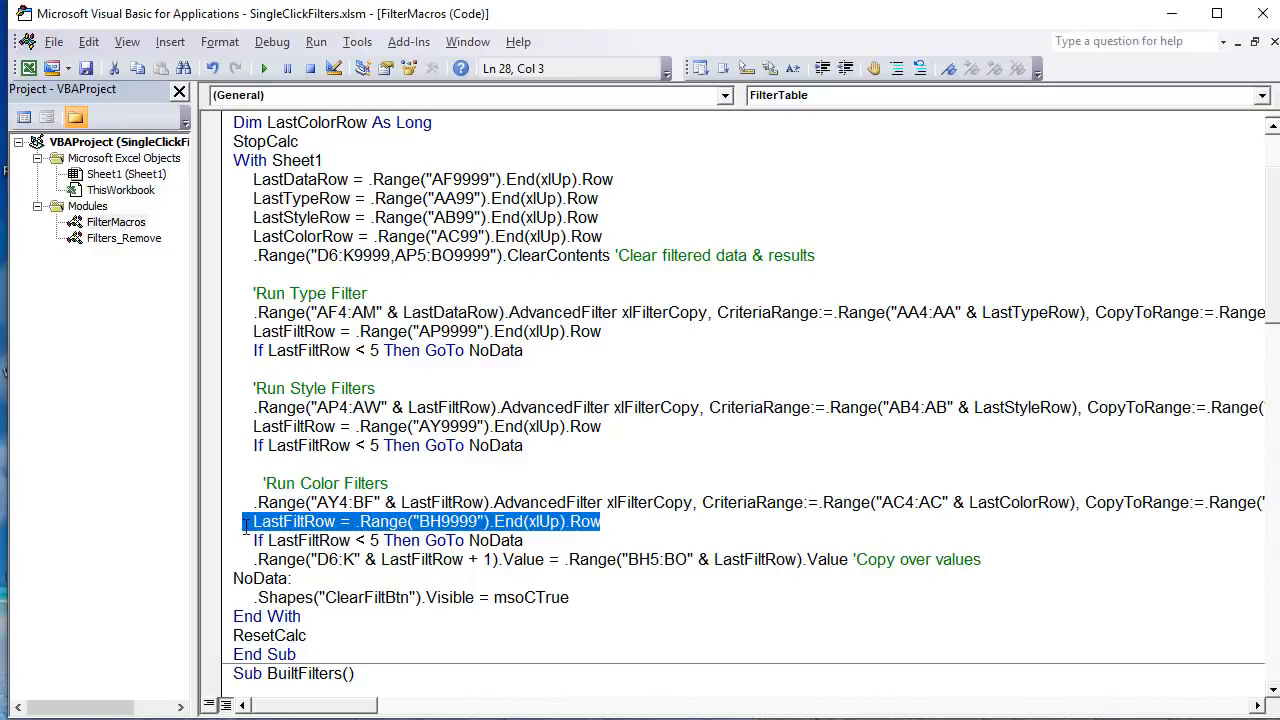
pyautogui.click(301, 543)
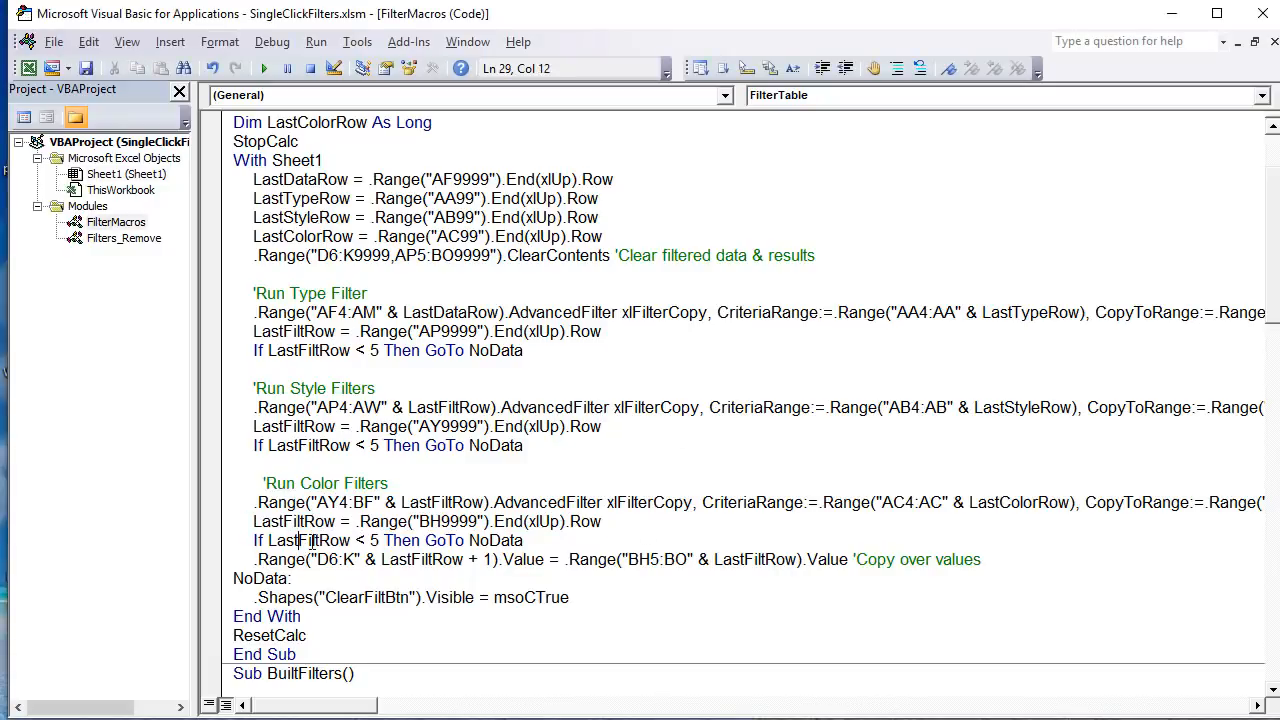
pyautogui.moveTo(524, 540); pyautogui.dragTo(237, 533)
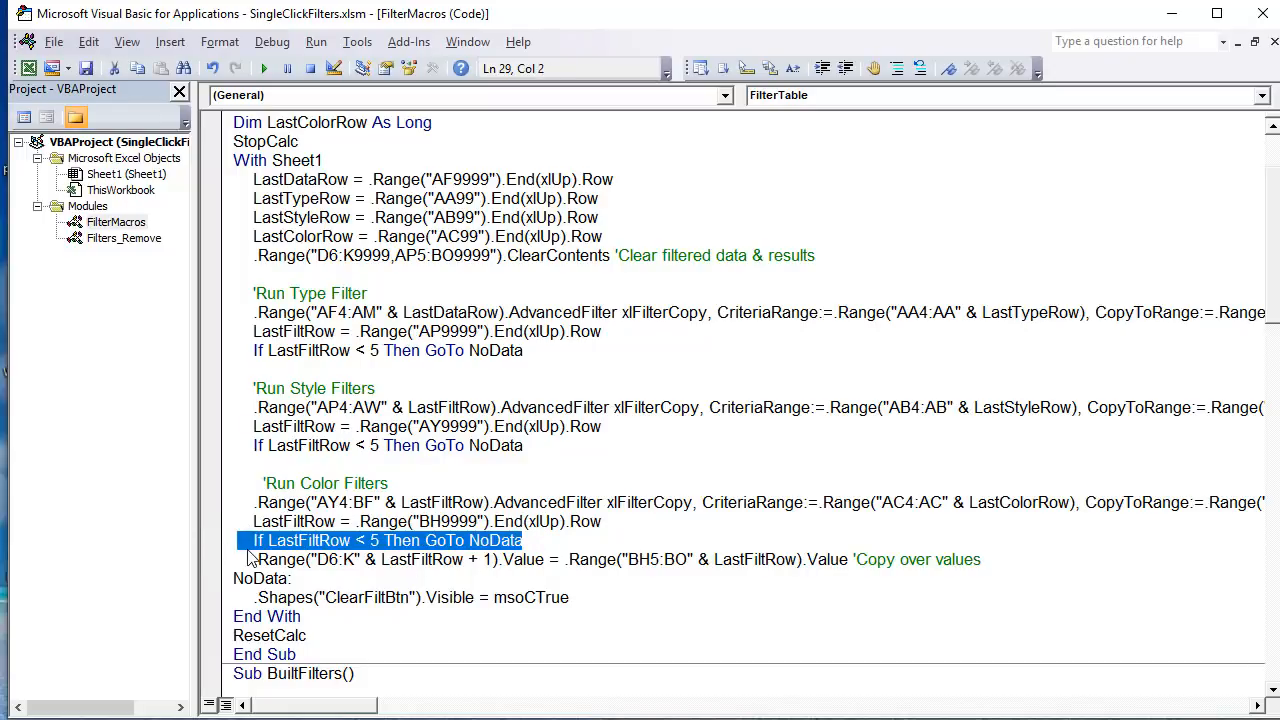
# Step: Highlight the line that copies over the values, pointing out its D6 start row, the + 1 offset and the BH5 start row
pyautogui.moveTo(255, 559); pyautogui.dragTo(996, 565)
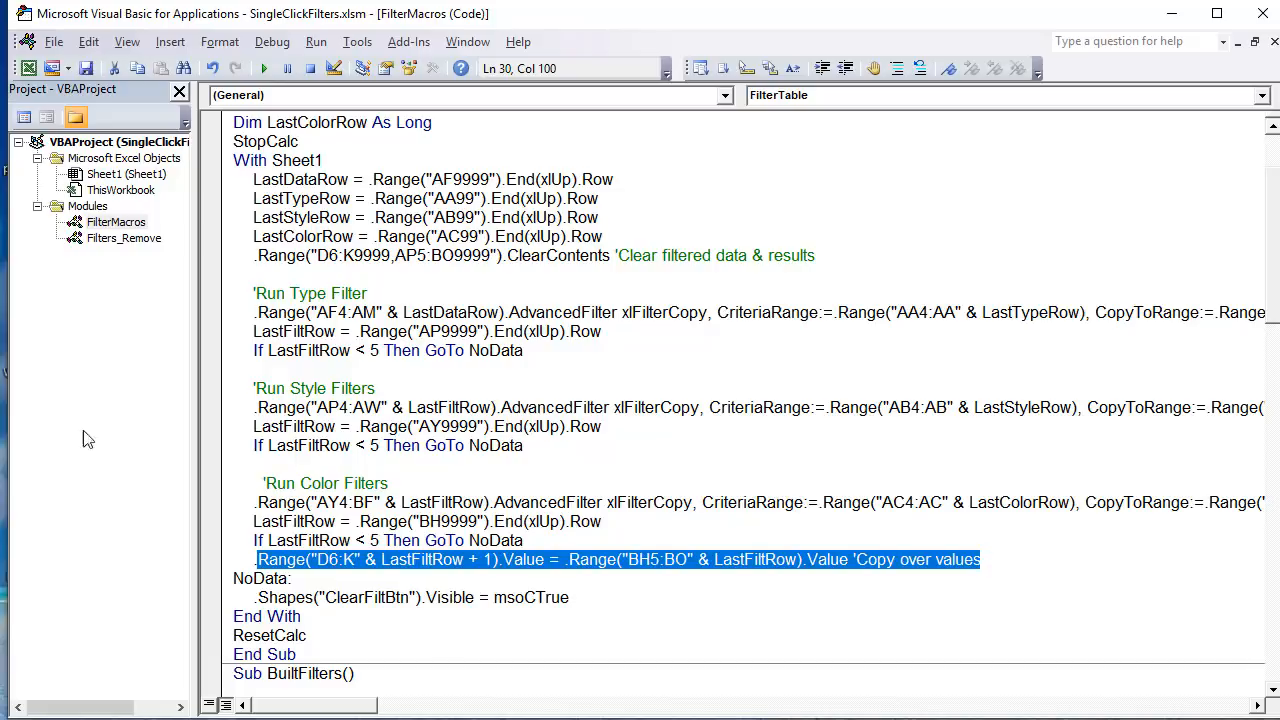
pyautogui.click(263, 578)
pyautogui.moveTo(247, 559); pyautogui.dragTo(333, 560)
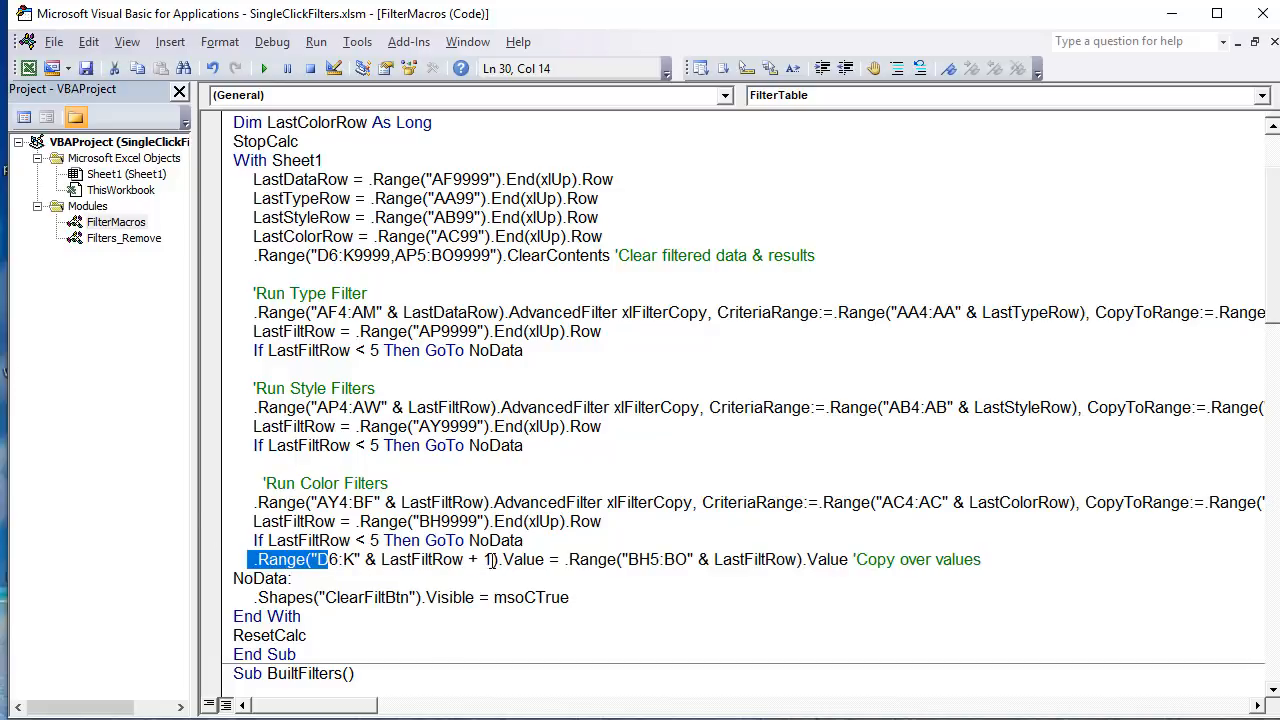
pyautogui.moveTo(490, 559); pyautogui.dragTo(467, 559)
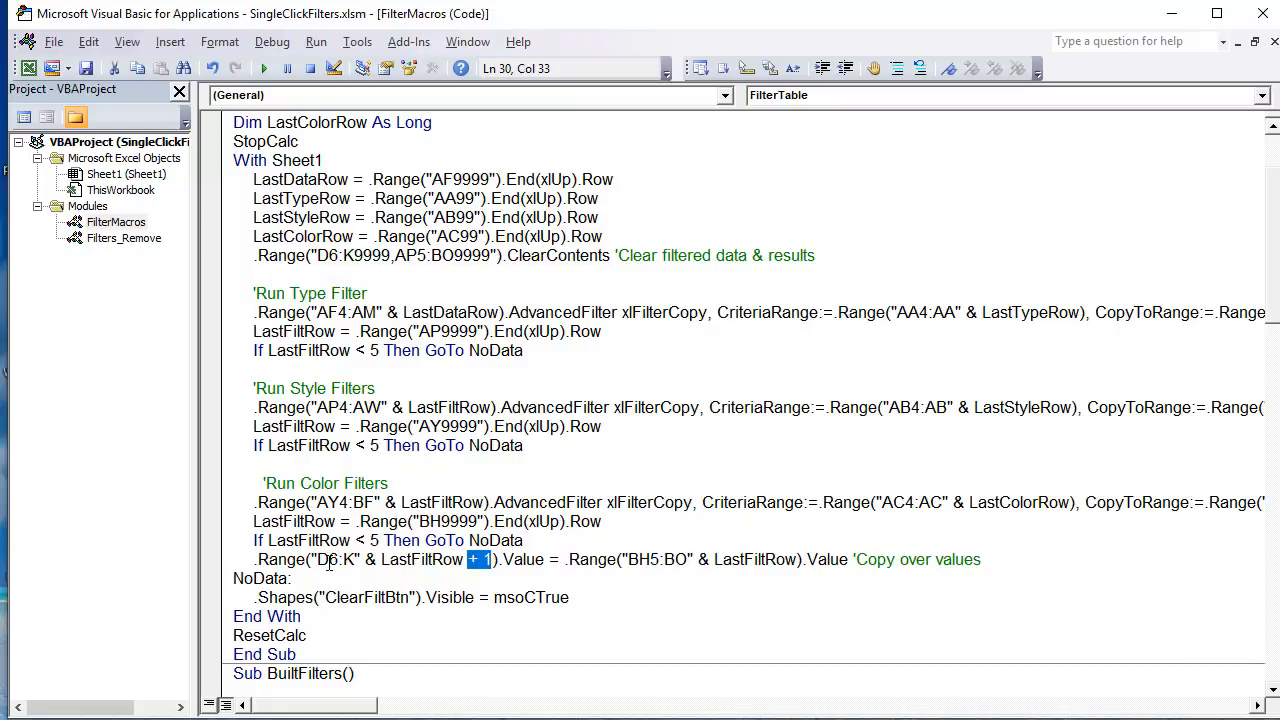
pyautogui.moveTo(337, 559); pyautogui.dragTo(328, 559)
pyautogui.moveTo(648, 562); pyautogui.dragTo(658, 562)
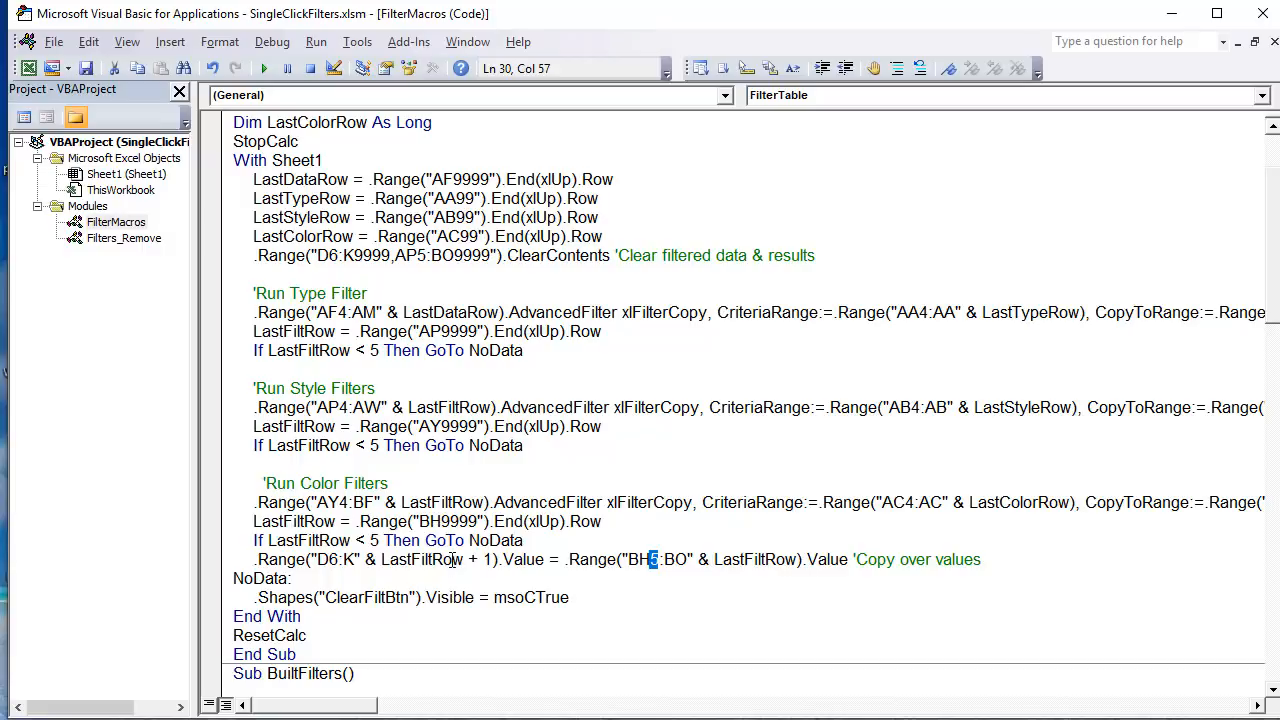
# Step: Compare the copy line's BH5:BO source and D6:K destination with the Color Results rows and the inventory list rows in the worksheet
pyautogui.moveTo(566, 559); pyautogui.dragTo(854, 566)
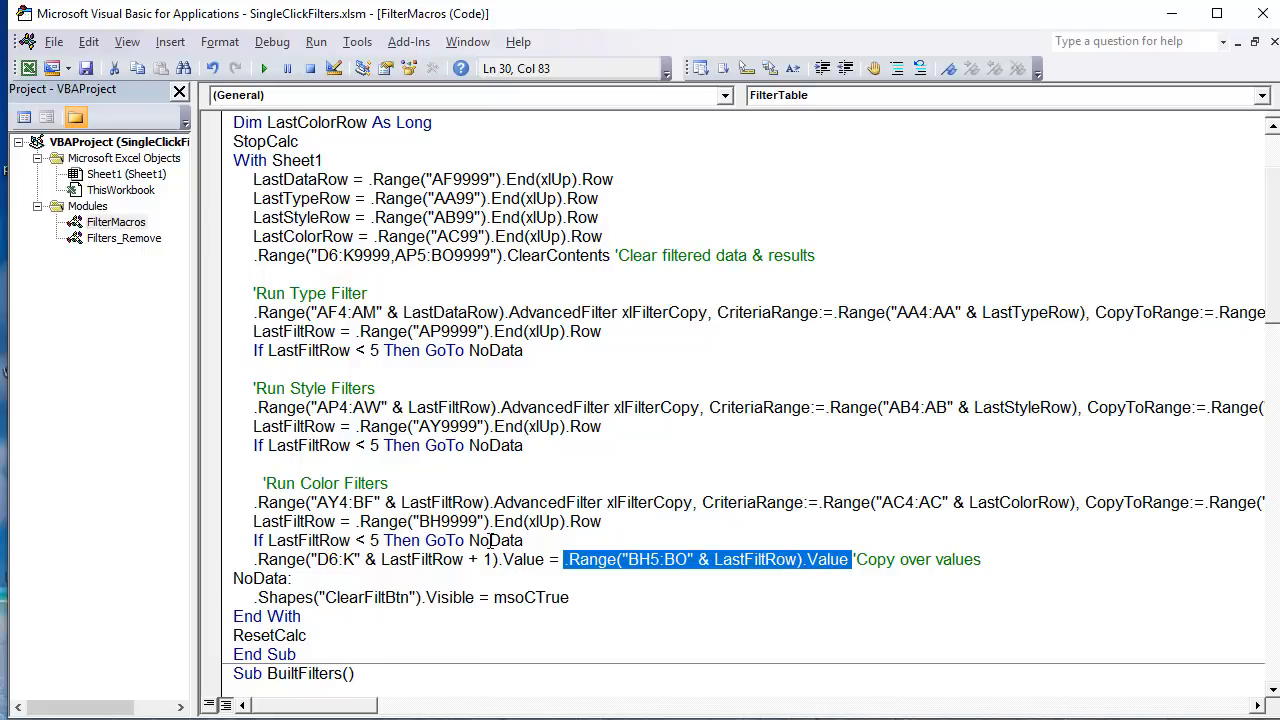
pyautogui.moveTo(546, 556); pyautogui.dragTo(243, 552)
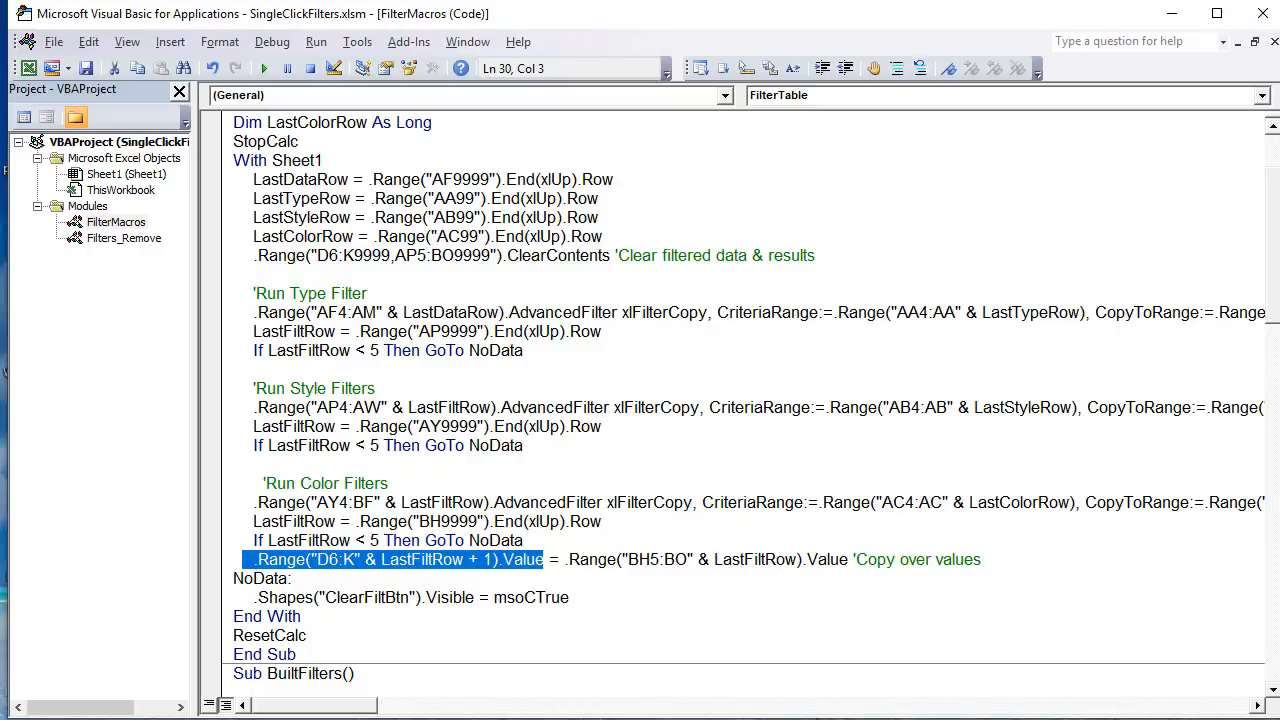
pyautogui.hotkey('alt', 'F11')
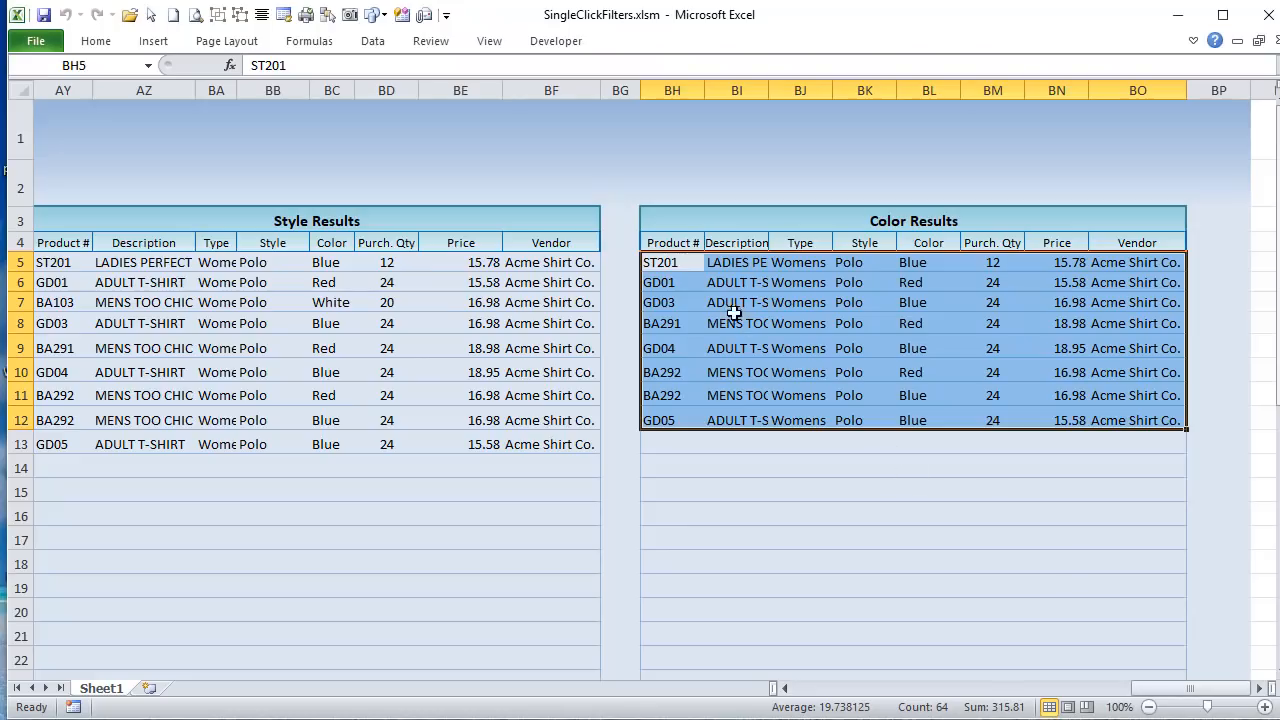
pyautogui.moveTo(677, 265); pyautogui.dragTo(1125, 420)
pyautogui.moveTo(1176, 689); pyautogui.dragTo(785, 688)
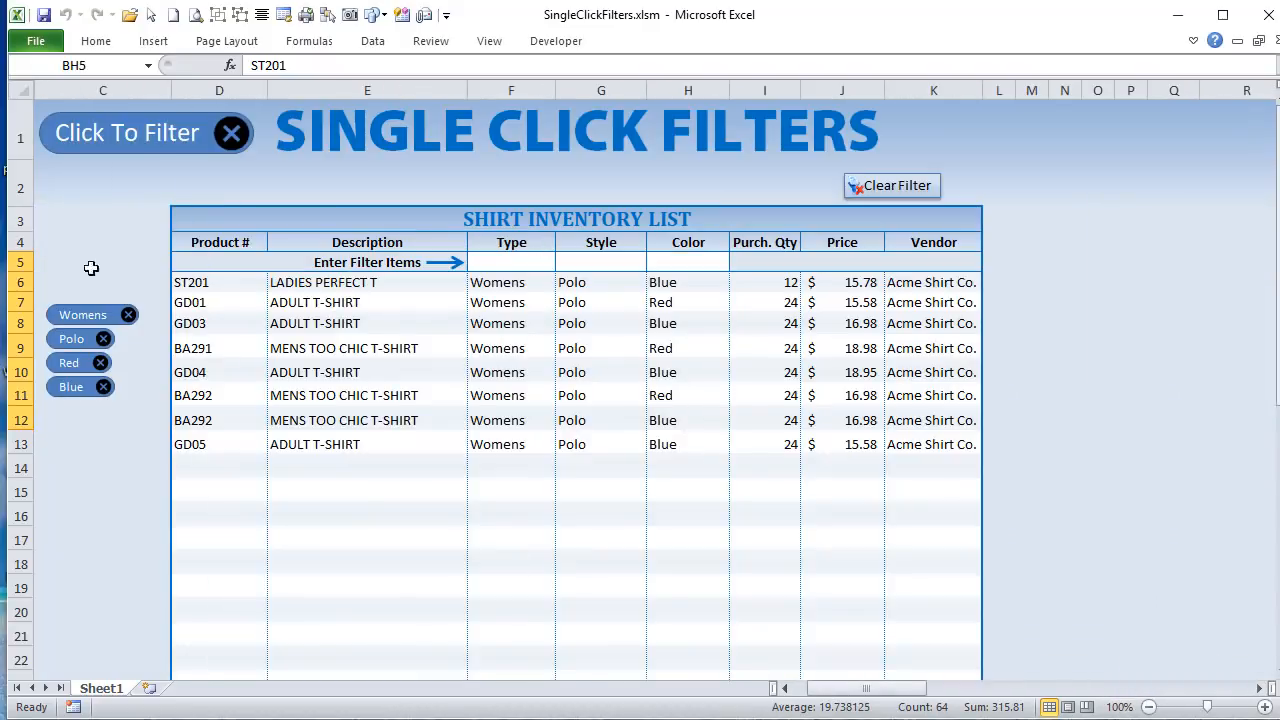
pyautogui.click(240, 281)
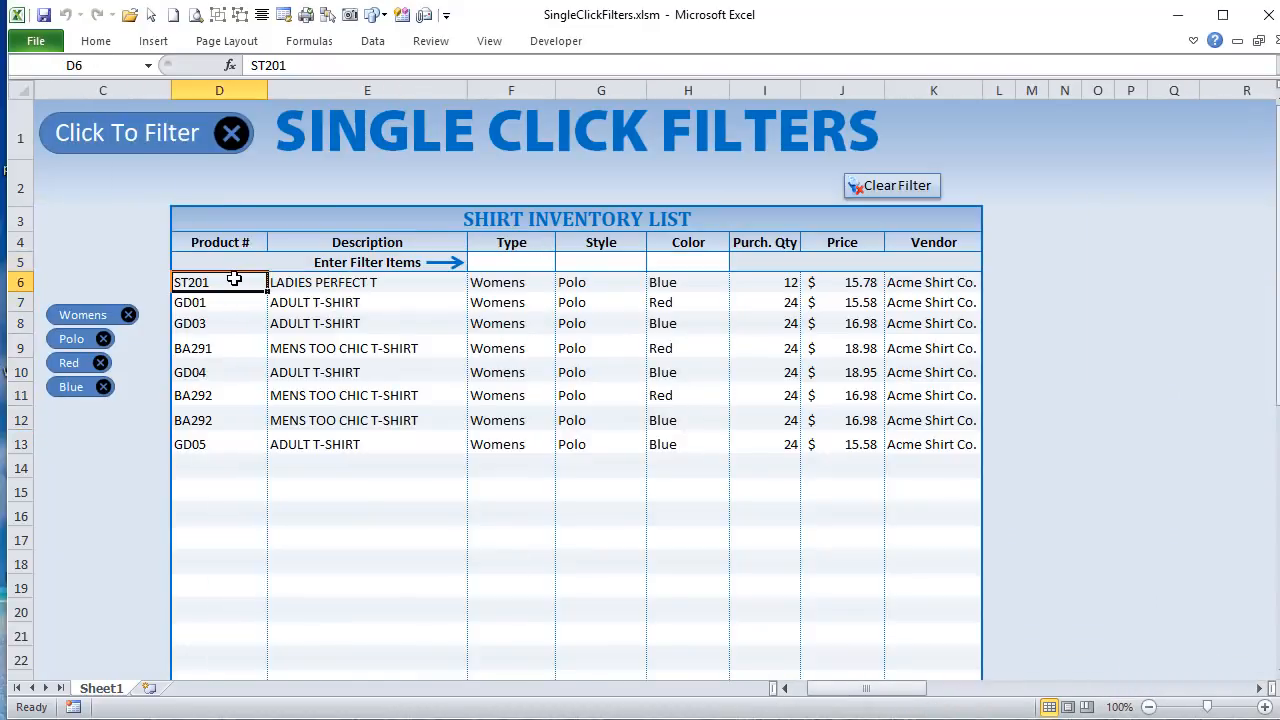
pyautogui.moveTo(234, 280); pyautogui.dragTo(909, 490)
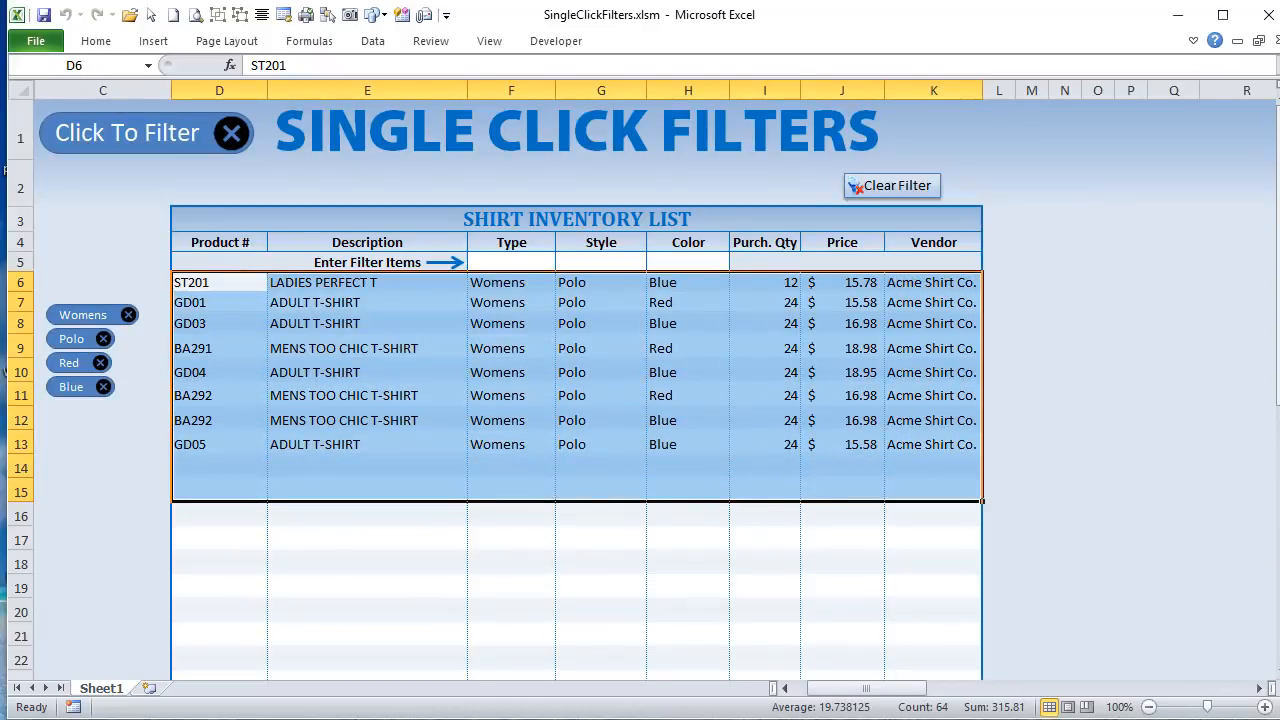
# Step: Return to the Visual Basic editor and highlight the NoData line that makes ClearFiltBtn visible, then view the start of the BuiltFilters macro
pyautogui.hotkey('alt', 'F11')
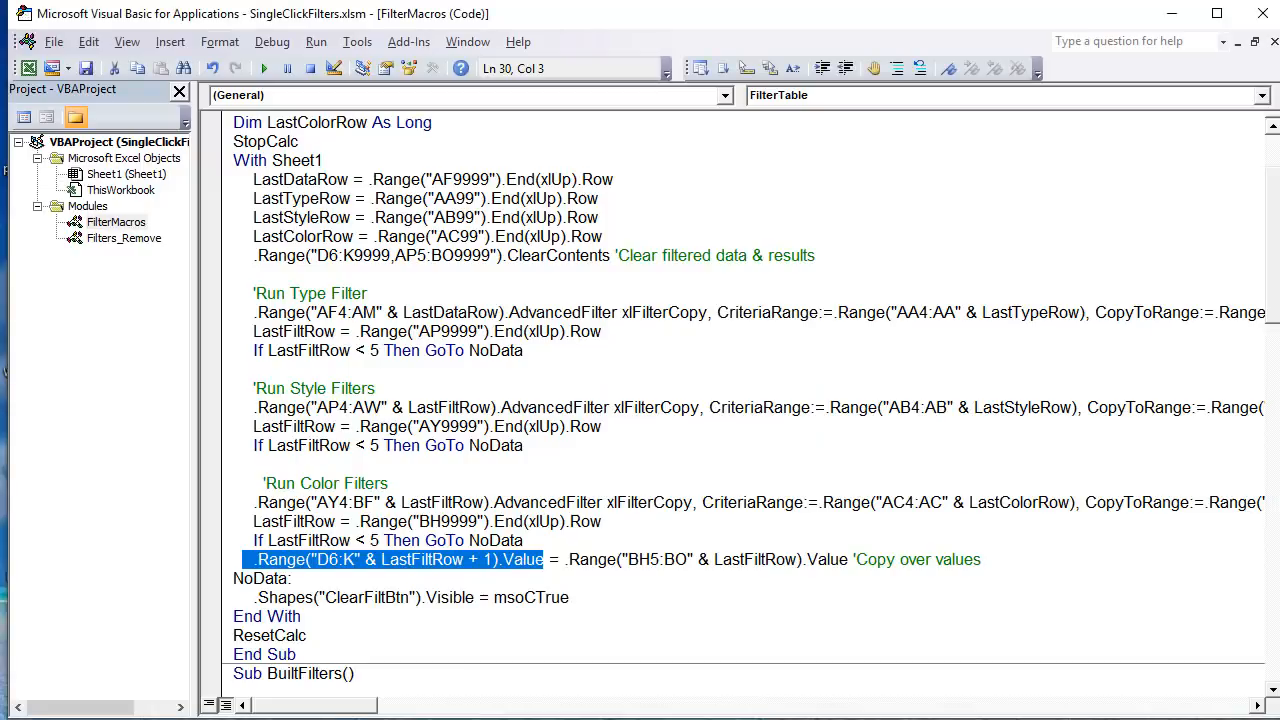
pyautogui.scroll(-2, 643, 516)
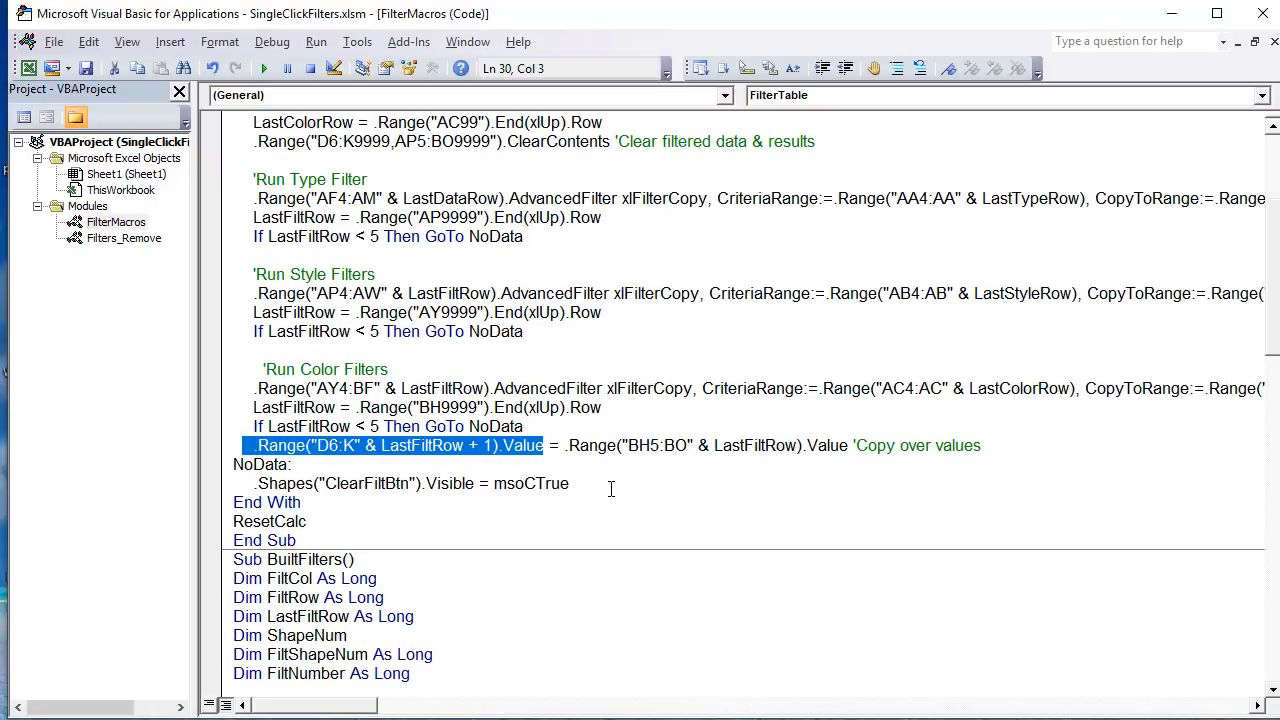
pyautogui.moveTo(611, 488); pyautogui.dragTo(190, 484)
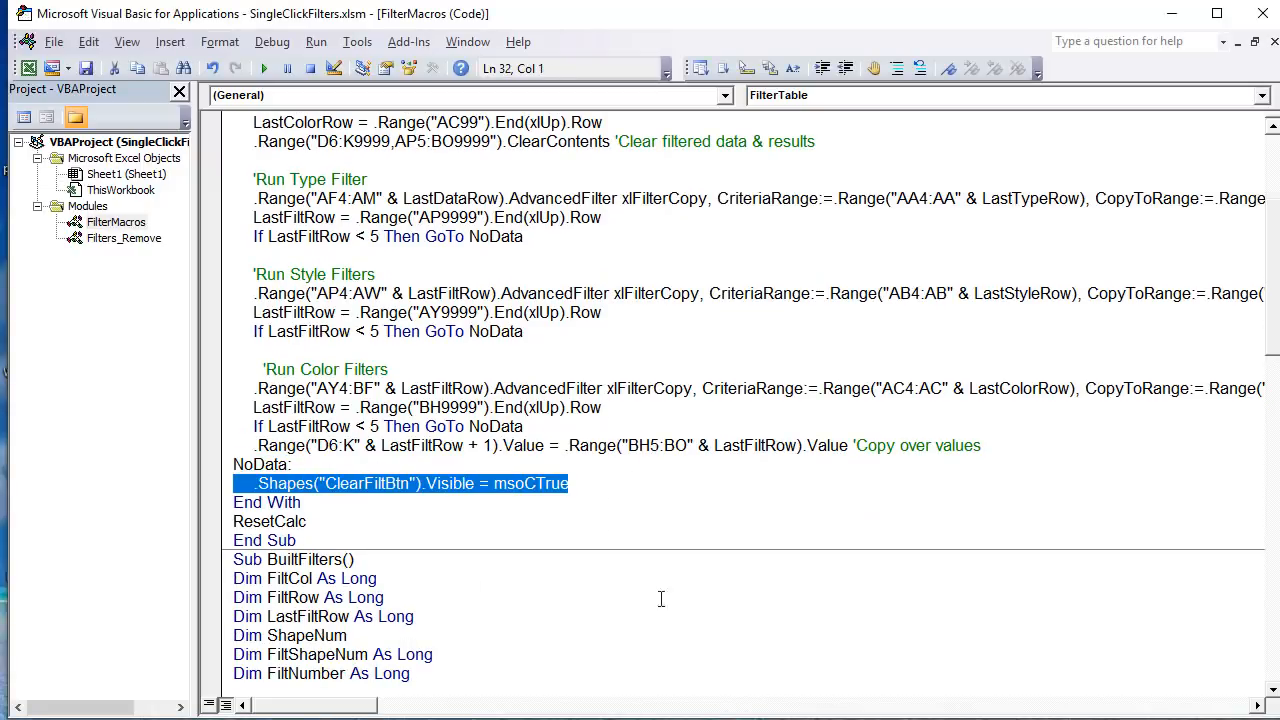
pyautogui.click(582, 511)
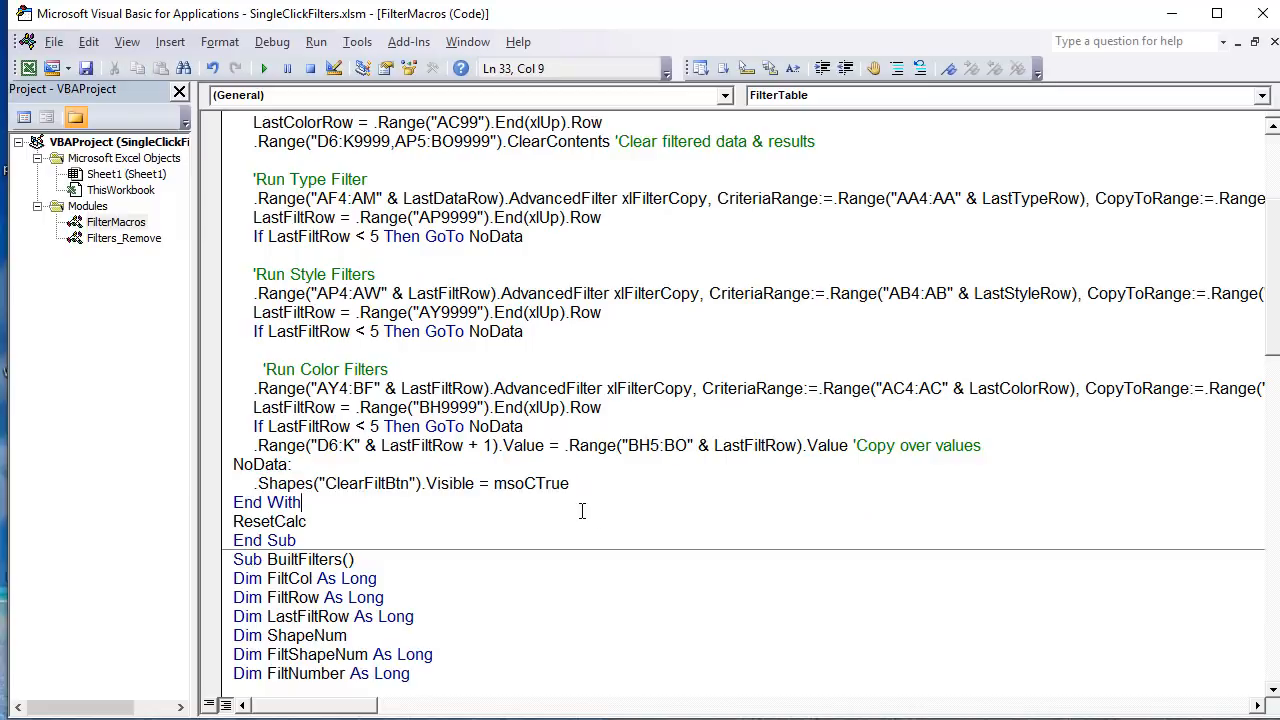
pyautogui.scroll(-3, 729, 643)
pyautogui.scroll(2, 720, 557)
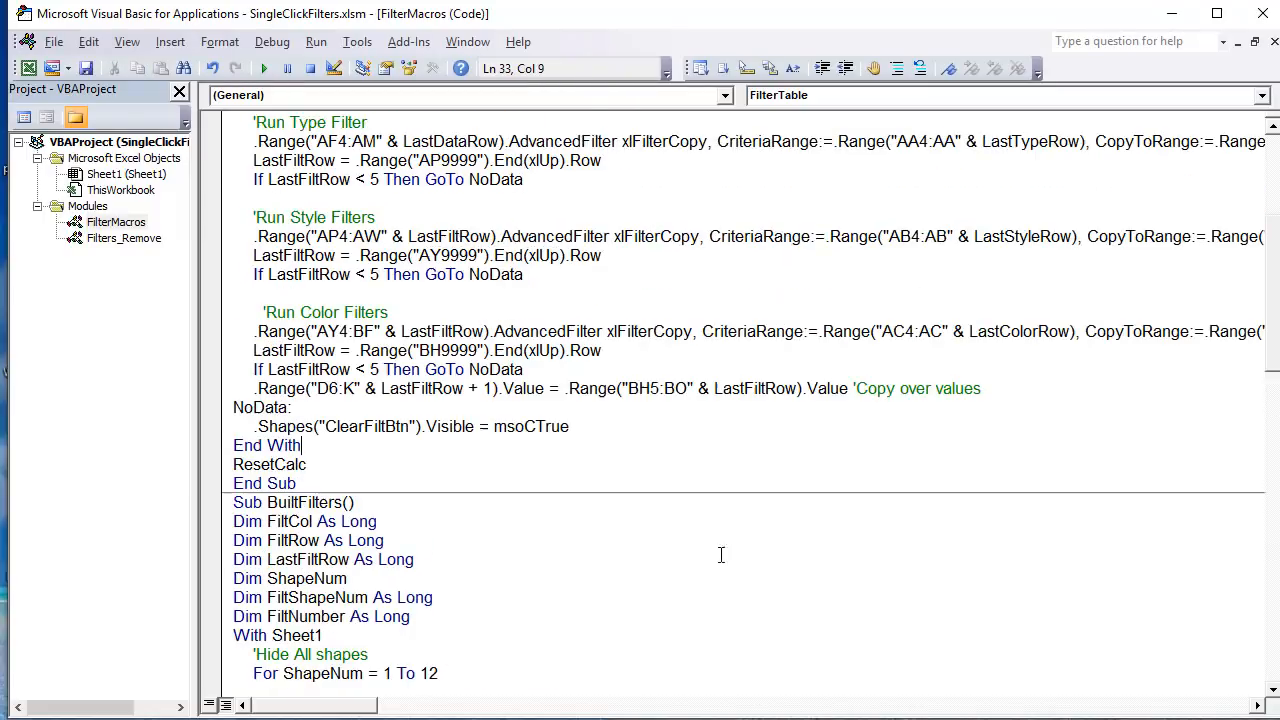
pyautogui.moveTo(575, 428); pyautogui.dragTo(266, 424)
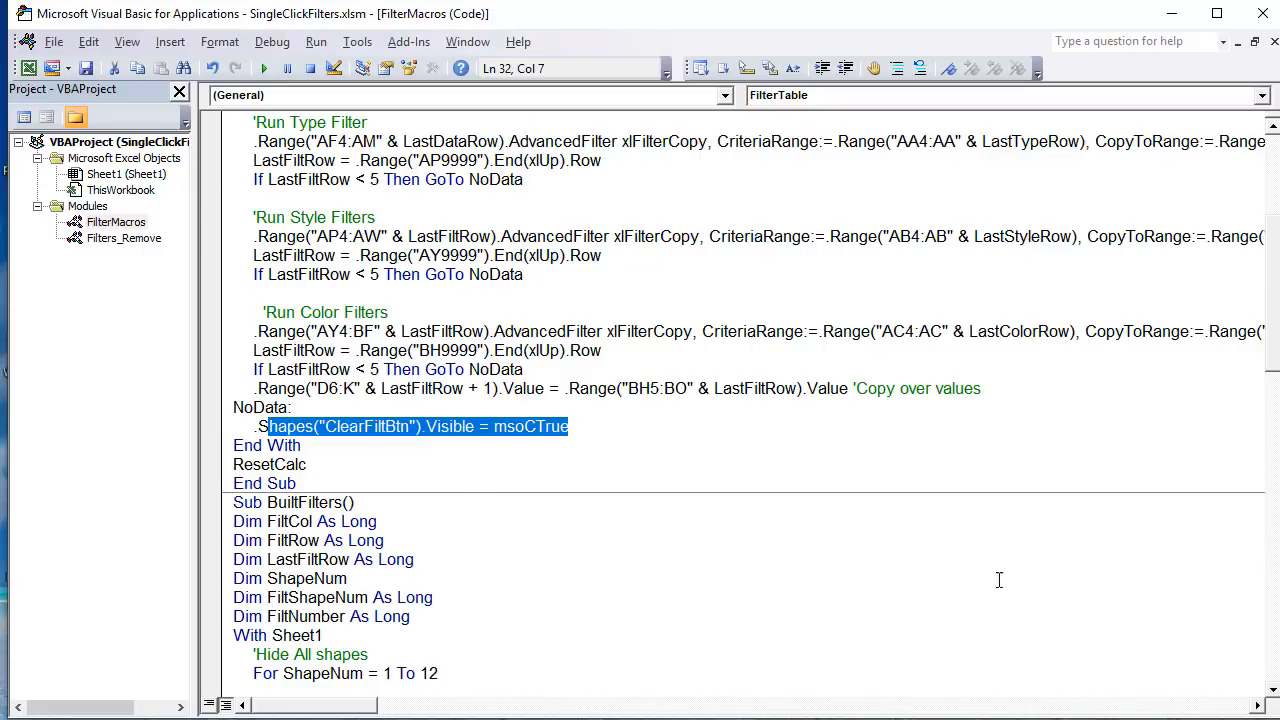
pyautogui.scroll(-3, 999, 580)
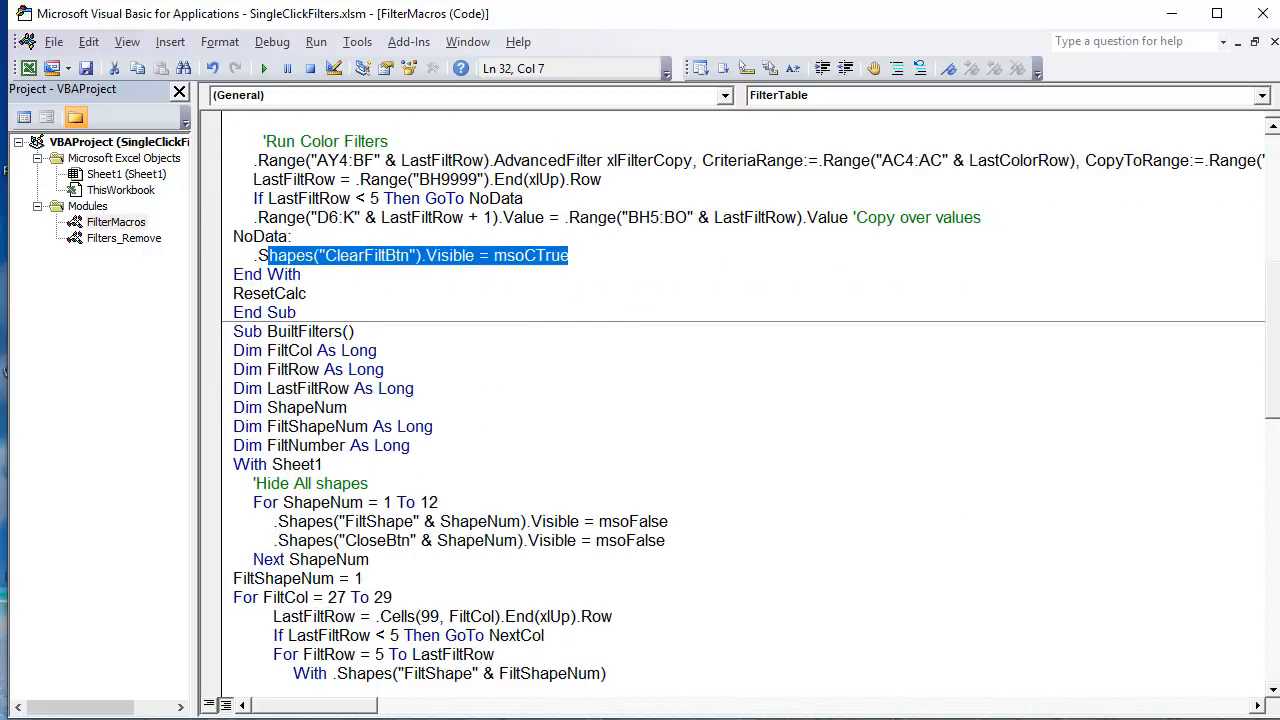
# Step: In the worksheet, clear all filters from the shirt inventory list and inspect the criteria cells AA5:AC10
pyautogui.hotkey('alt', 'F11')
pyautogui.click(417, 566)
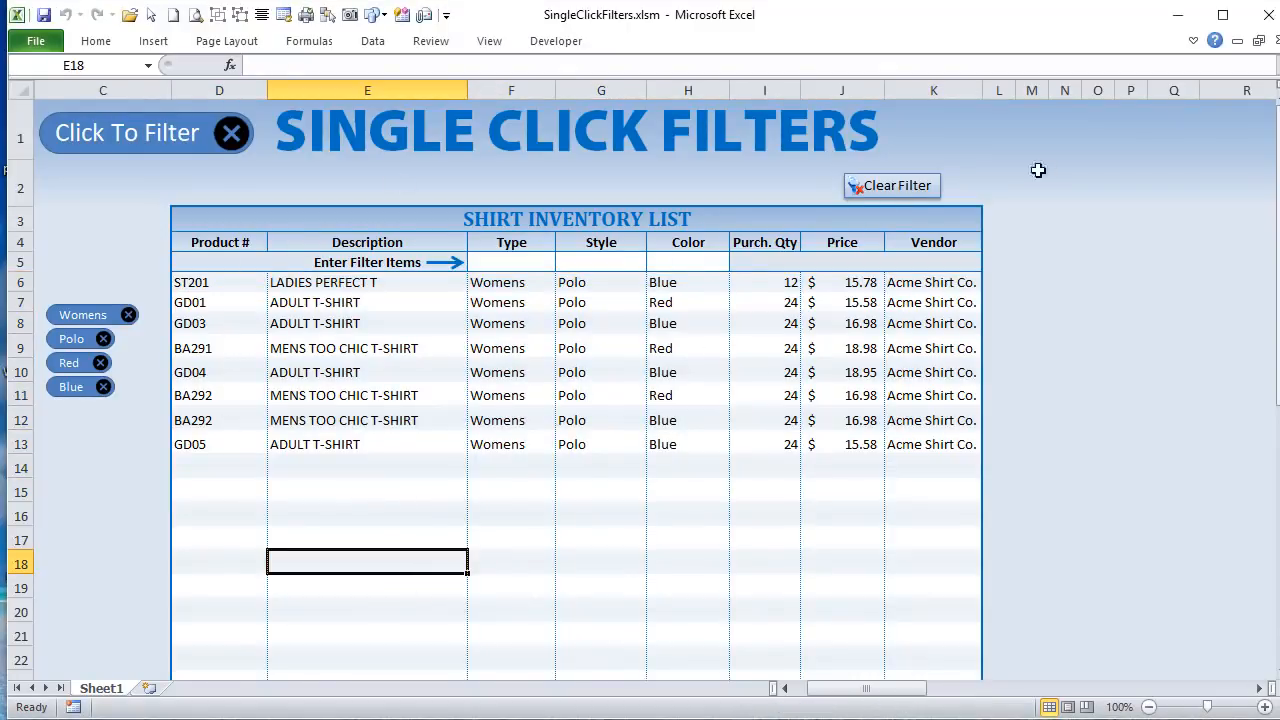
pyautogui.click(866, 192)
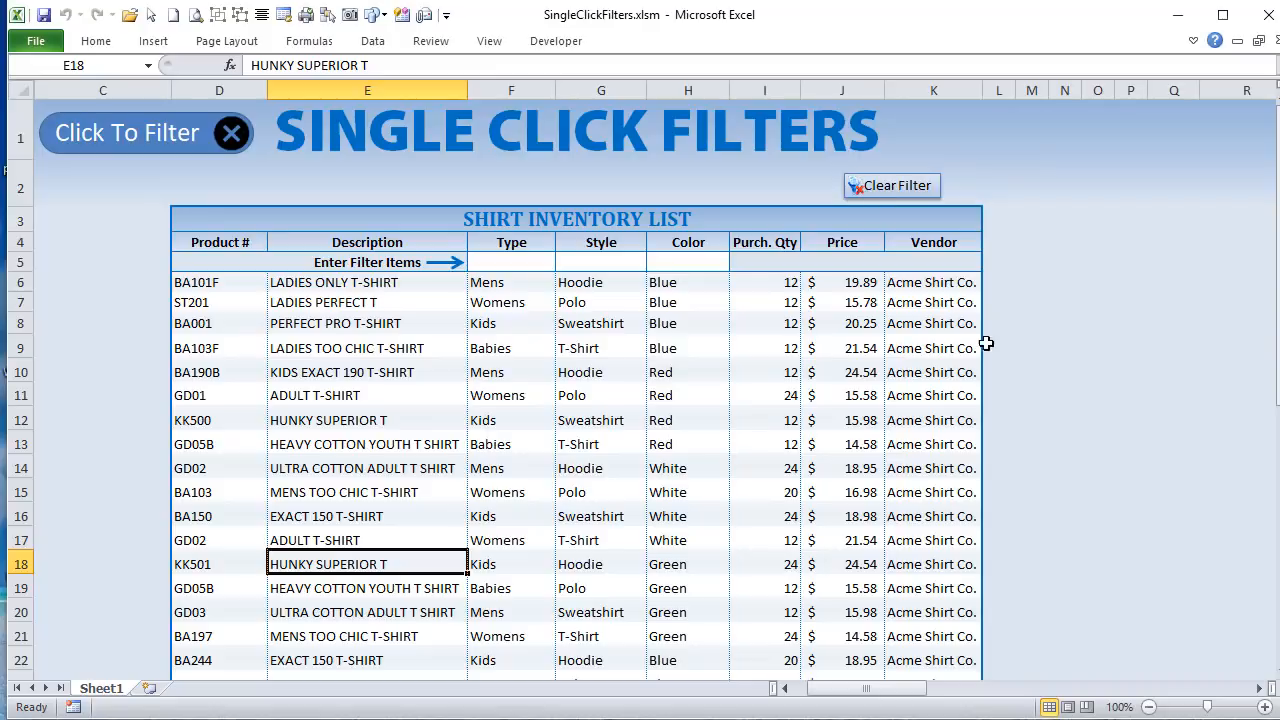
pyautogui.moveTo(912, 690); pyautogui.dragTo(980, 703)
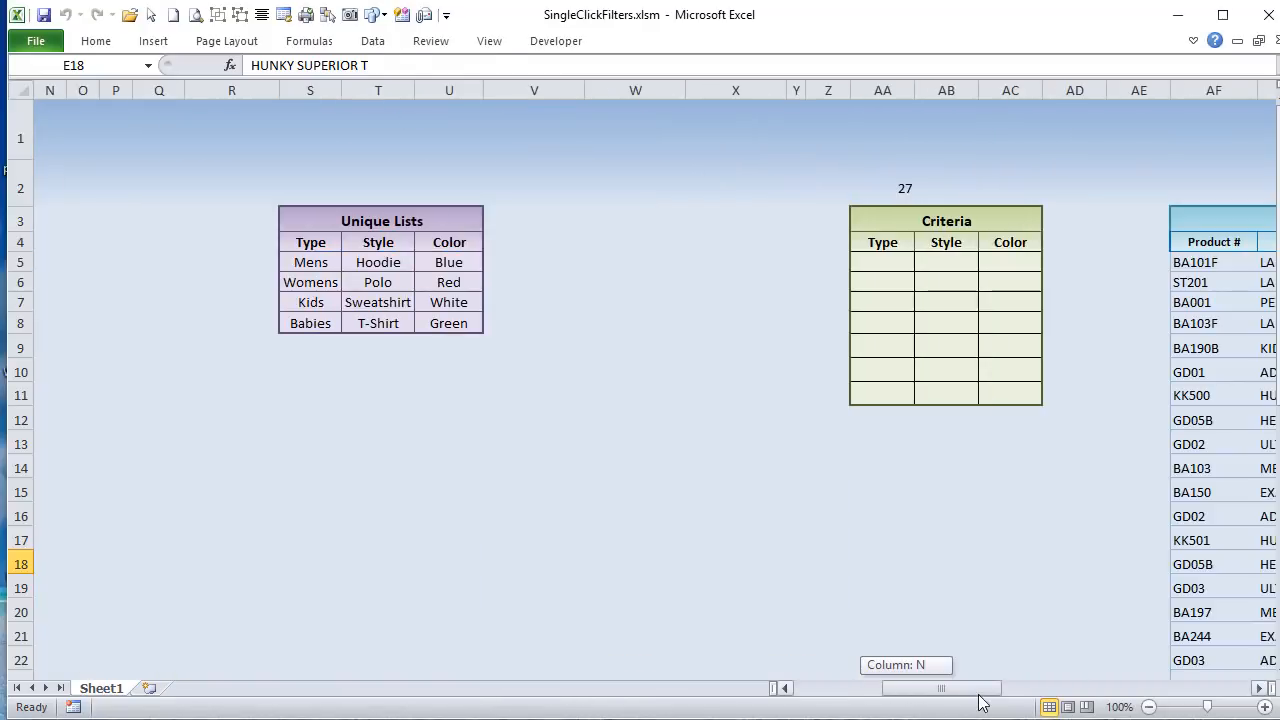
pyautogui.moveTo(865, 262); pyautogui.dragTo(1023, 372)
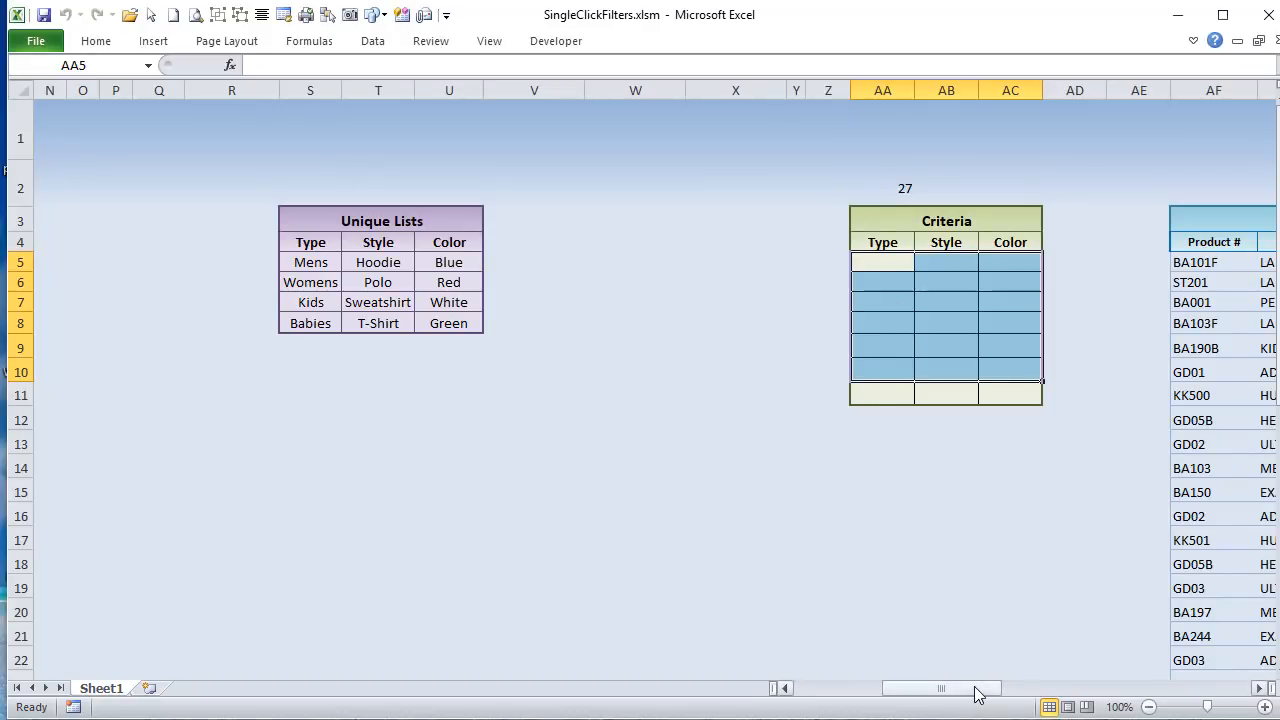
# Step: Highlight the Criteria cells from AA5 down through AC11, and view the Type, Style and Color Results tables
pyautogui.moveTo(977, 689); pyautogui.dragTo(977, 697)
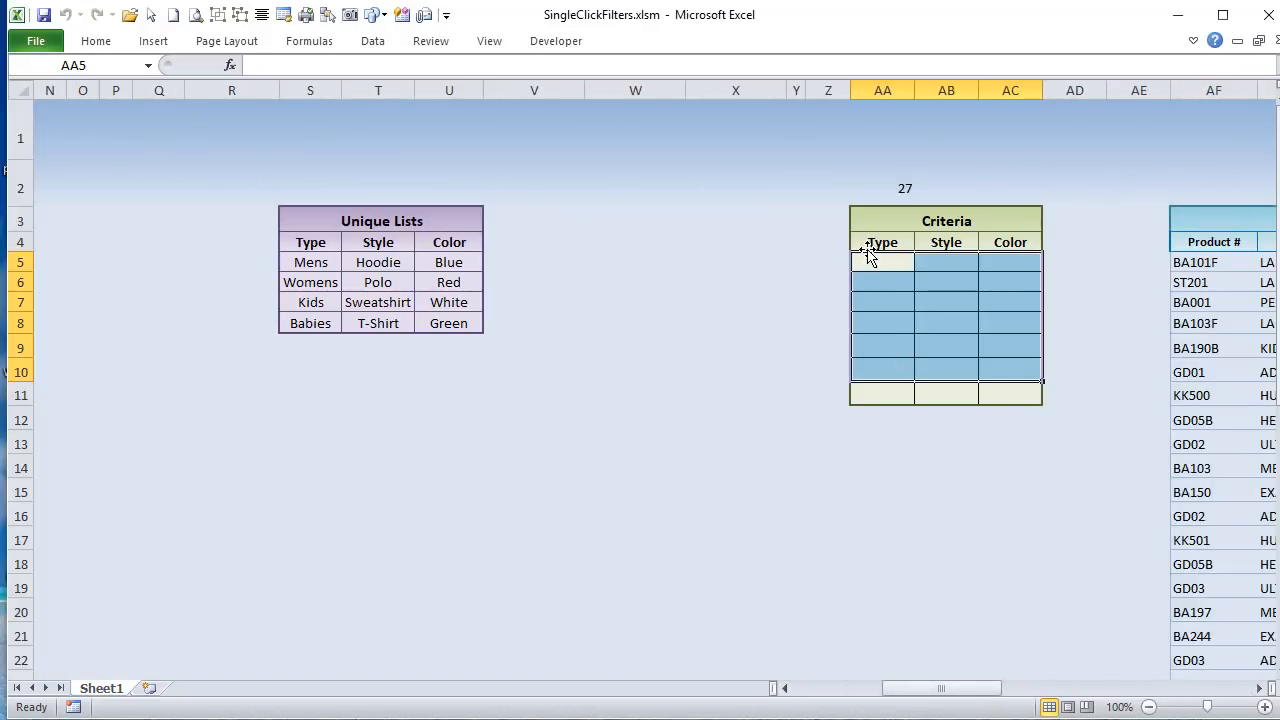
pyautogui.moveTo(866, 262); pyautogui.dragTo(1000, 412)
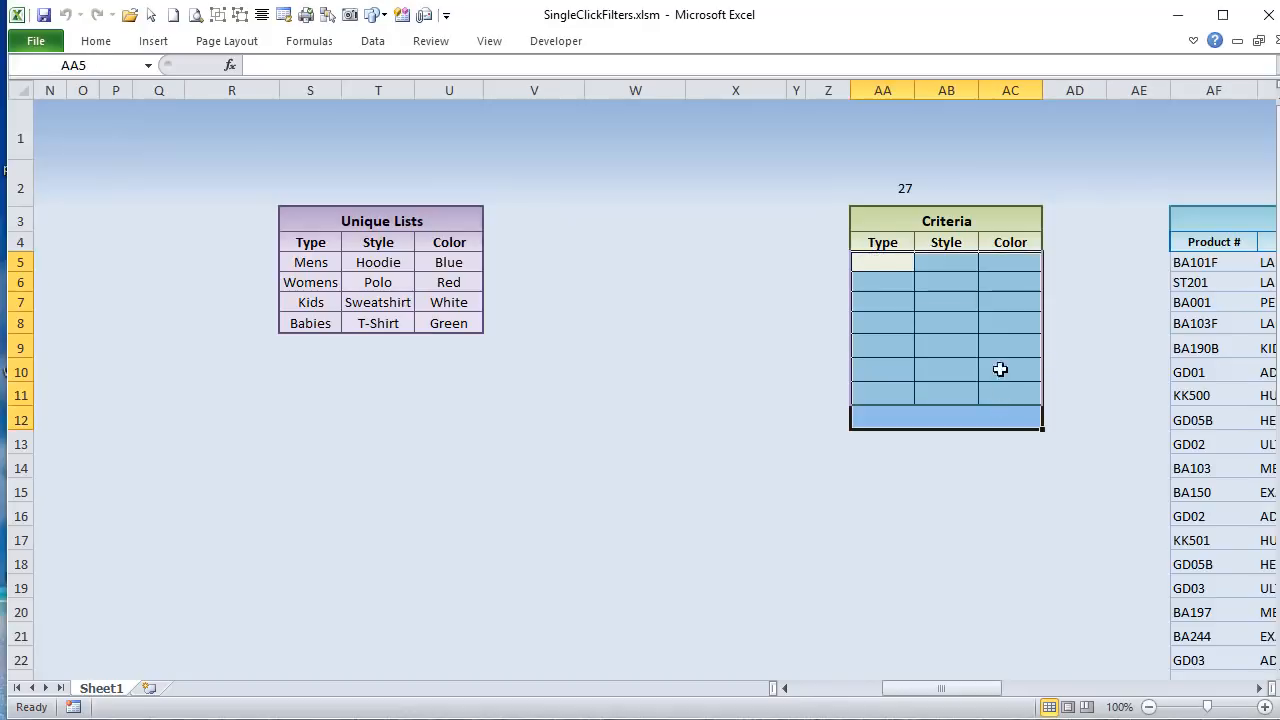
pyautogui.moveTo(987, 692); pyautogui.dragTo(912, 663)
pyautogui.moveTo(990, 703); pyautogui.dragTo(1178, 708)
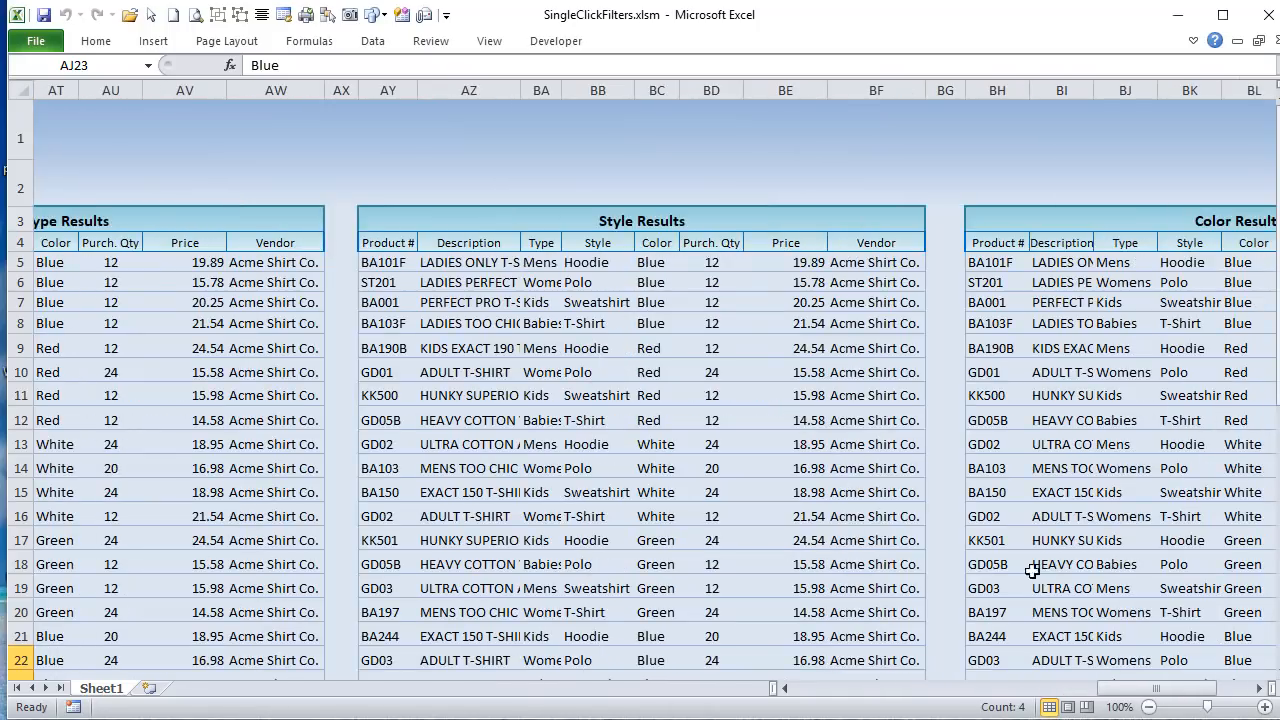
# Step: Switch to the Visual Basic editor and highlight the For ShapeNum = 1 To 12 loop in the ClearFilter macro
pyautogui.hotkey('alt', 'F11')
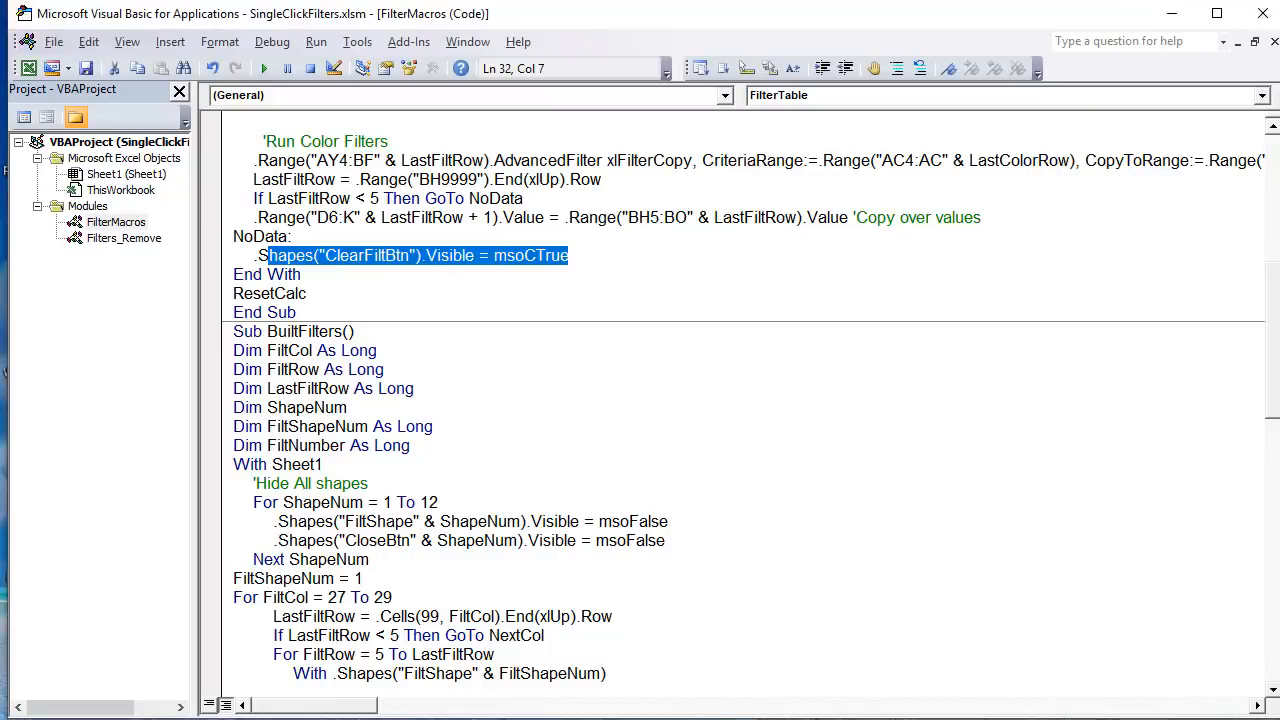
pyautogui.scroll(-16, 404, 364)
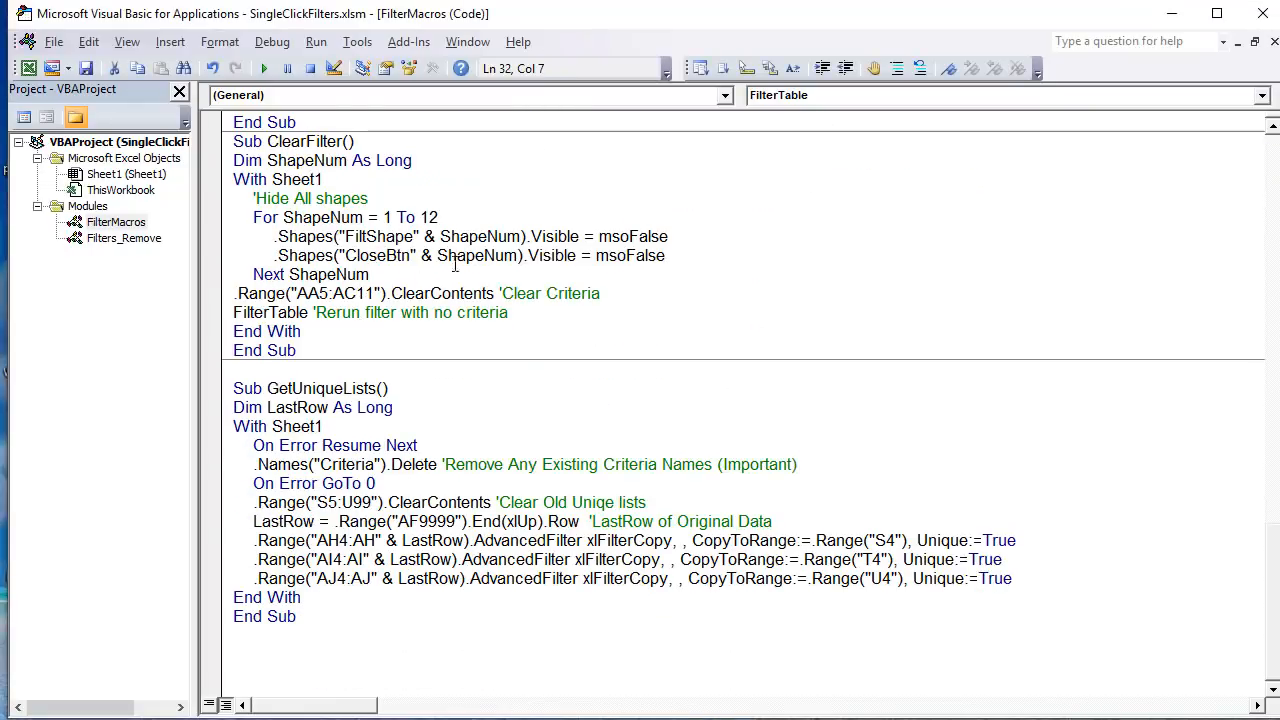
pyautogui.click(396, 278)
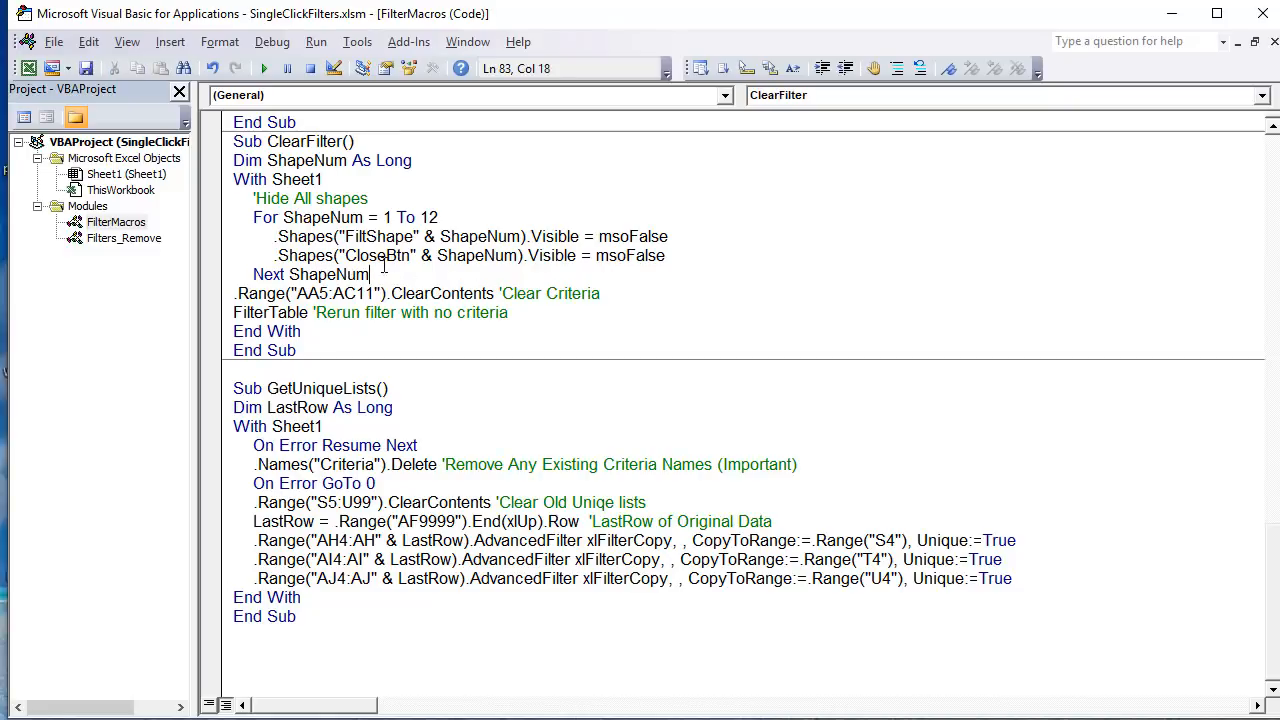
pyautogui.moveTo(383, 266); pyautogui.dragTo(253, 195)
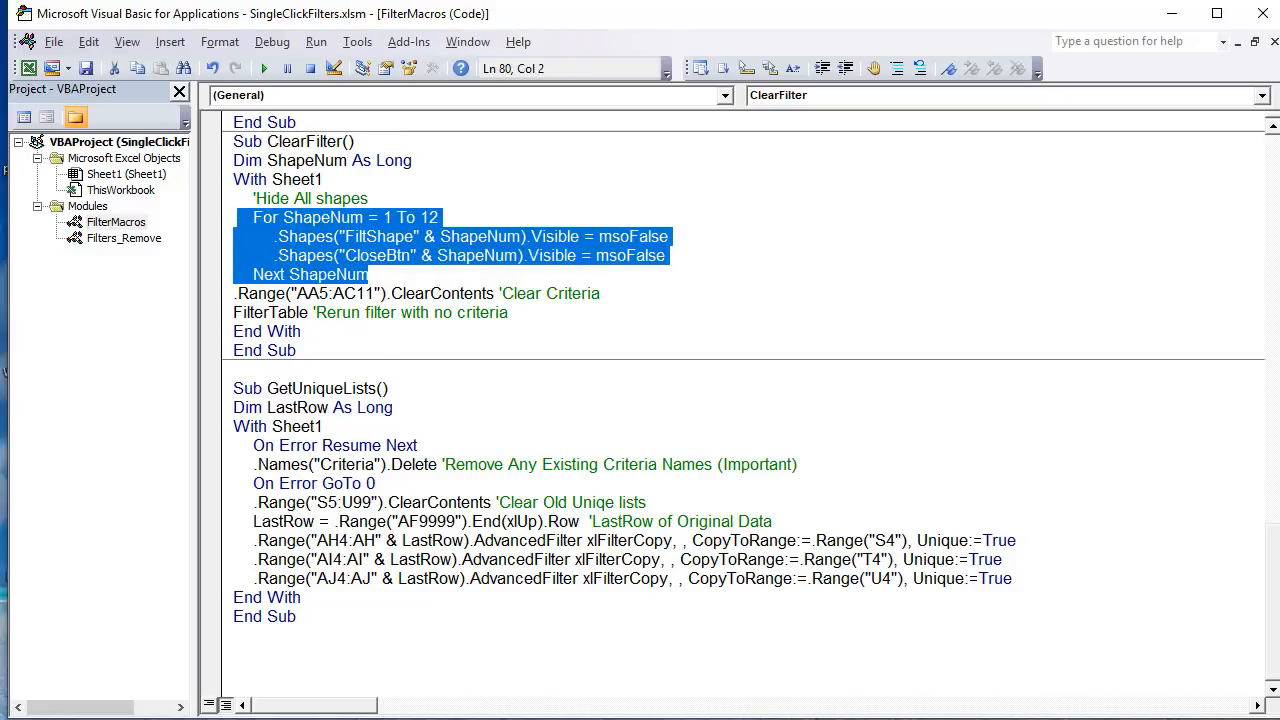
# Step: Return to the worksheet and filter the shirt inventory list by Type Womens and Style Polo
pyautogui.hotkey('alt', 'F11')
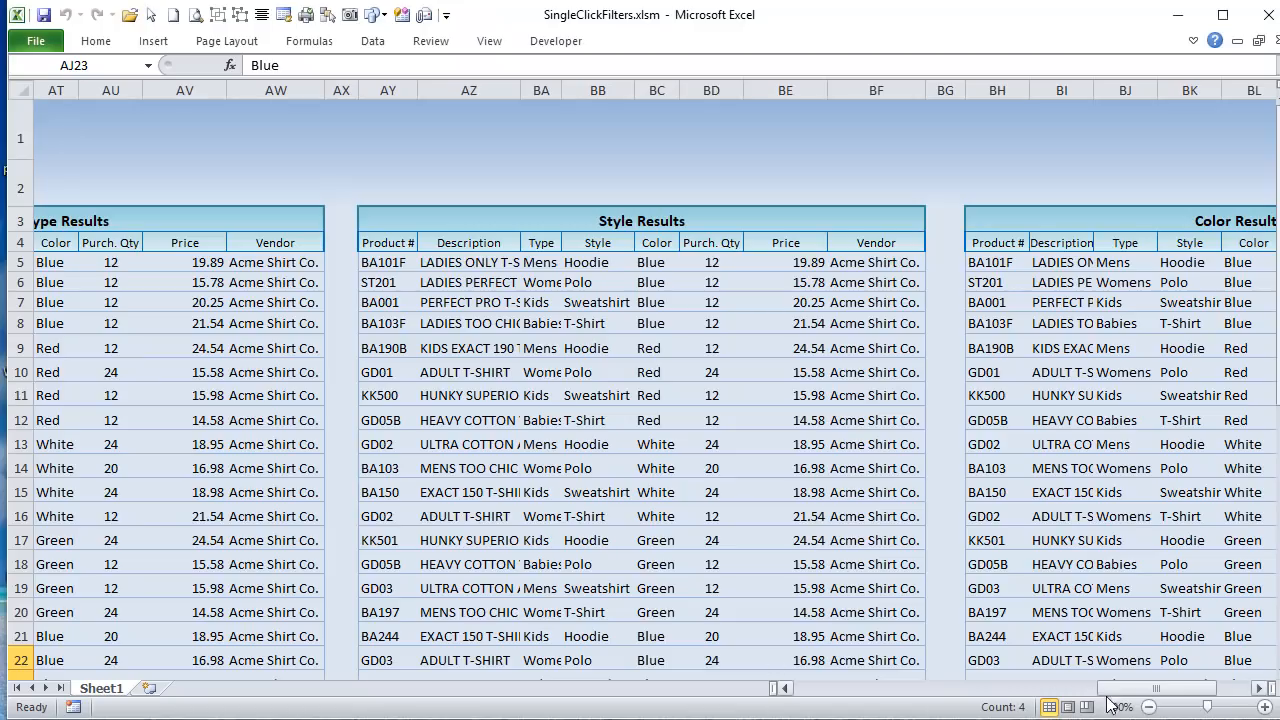
pyautogui.moveTo(1150, 688); pyautogui.dragTo(801, 677)
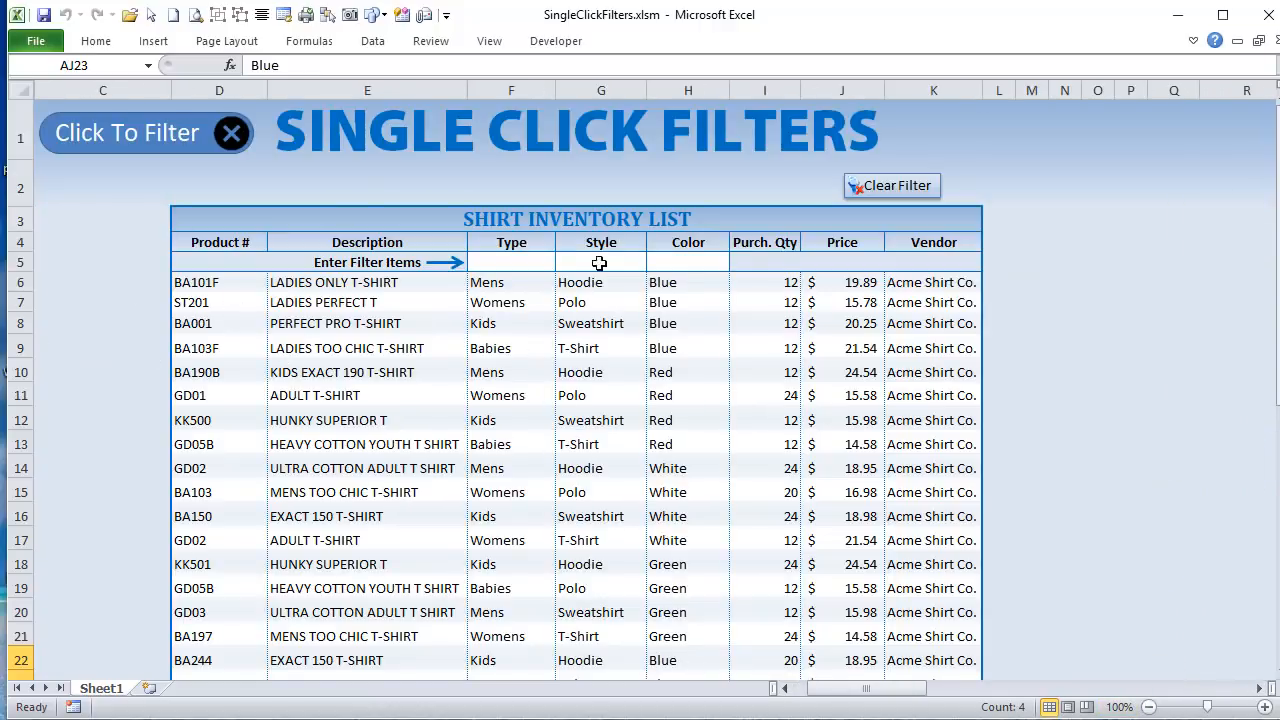
pyautogui.click(549, 261)
pyautogui.click(564, 263)
pyautogui.click(537, 294)
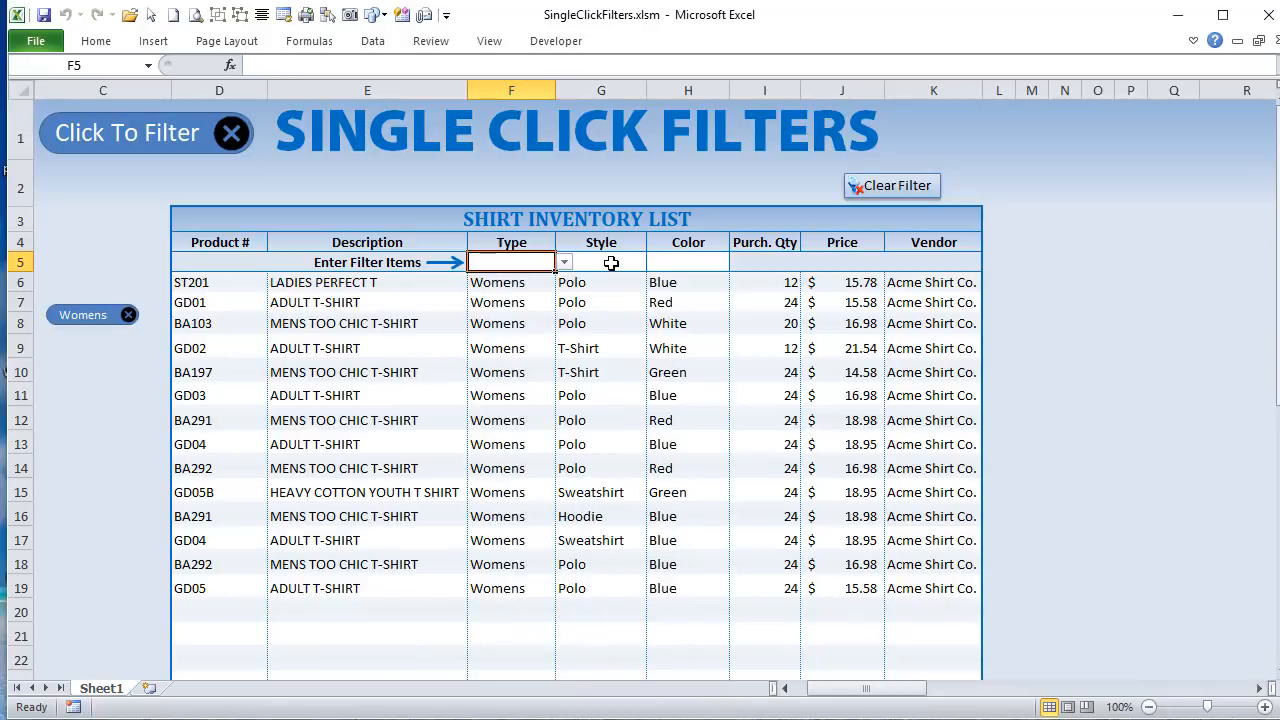
pyautogui.click(620, 260)
pyautogui.click(656, 264)
pyautogui.click(643, 258)
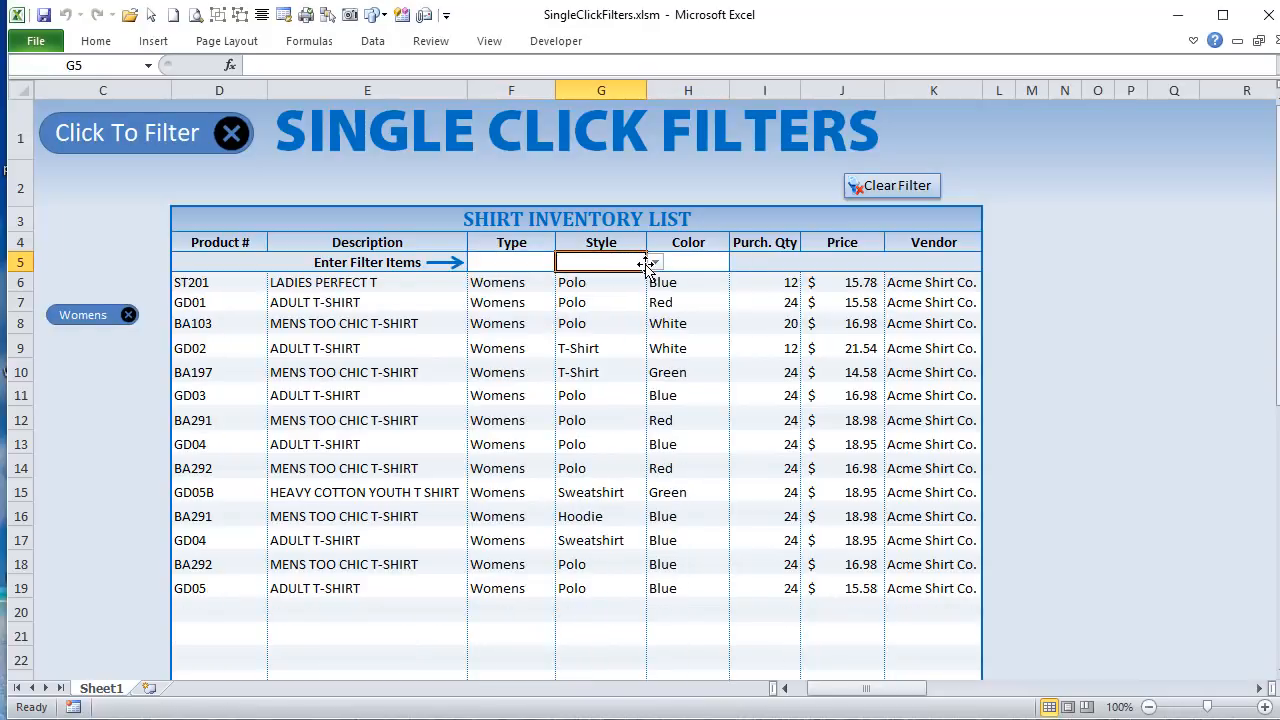
pyautogui.click(654, 262)
pyautogui.click(590, 289)
# Step: Add the Color filters Blue and White to the inventory list, and clear all filters
pyautogui.click(676, 270)
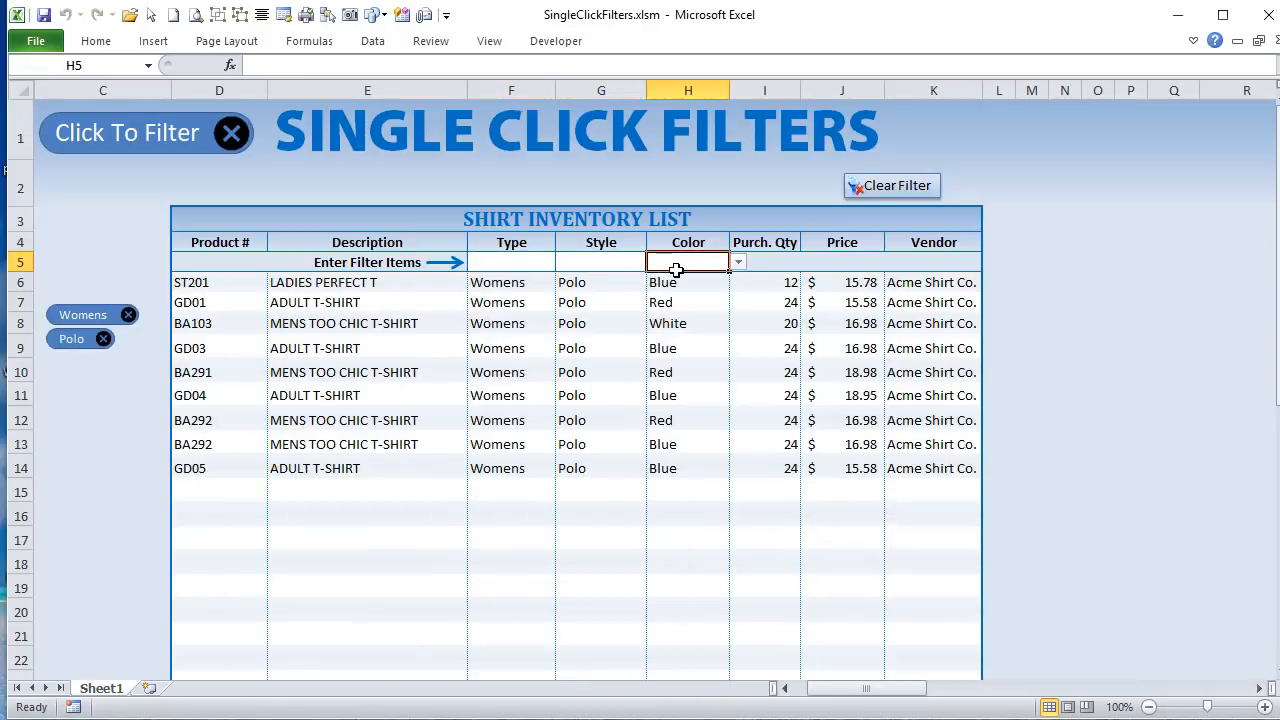
pyautogui.click(738, 262)
pyautogui.click(690, 279)
pyautogui.click(738, 262)
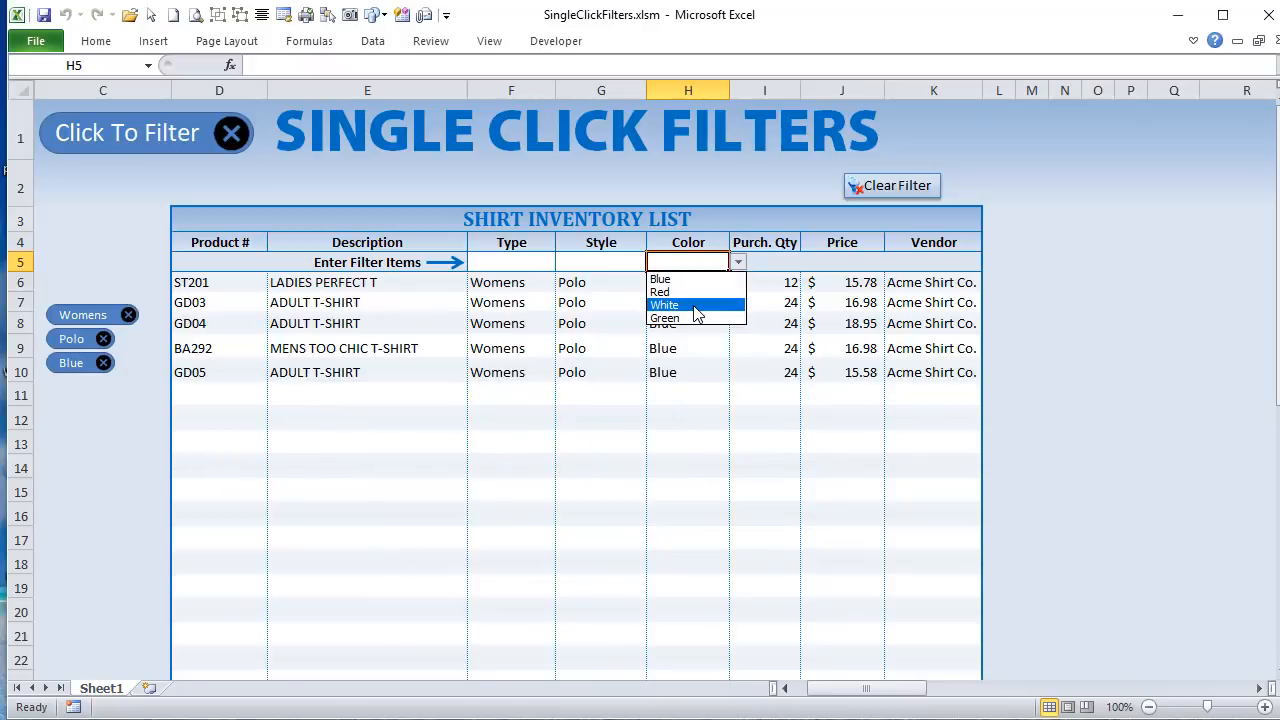
pyautogui.click(697, 304)
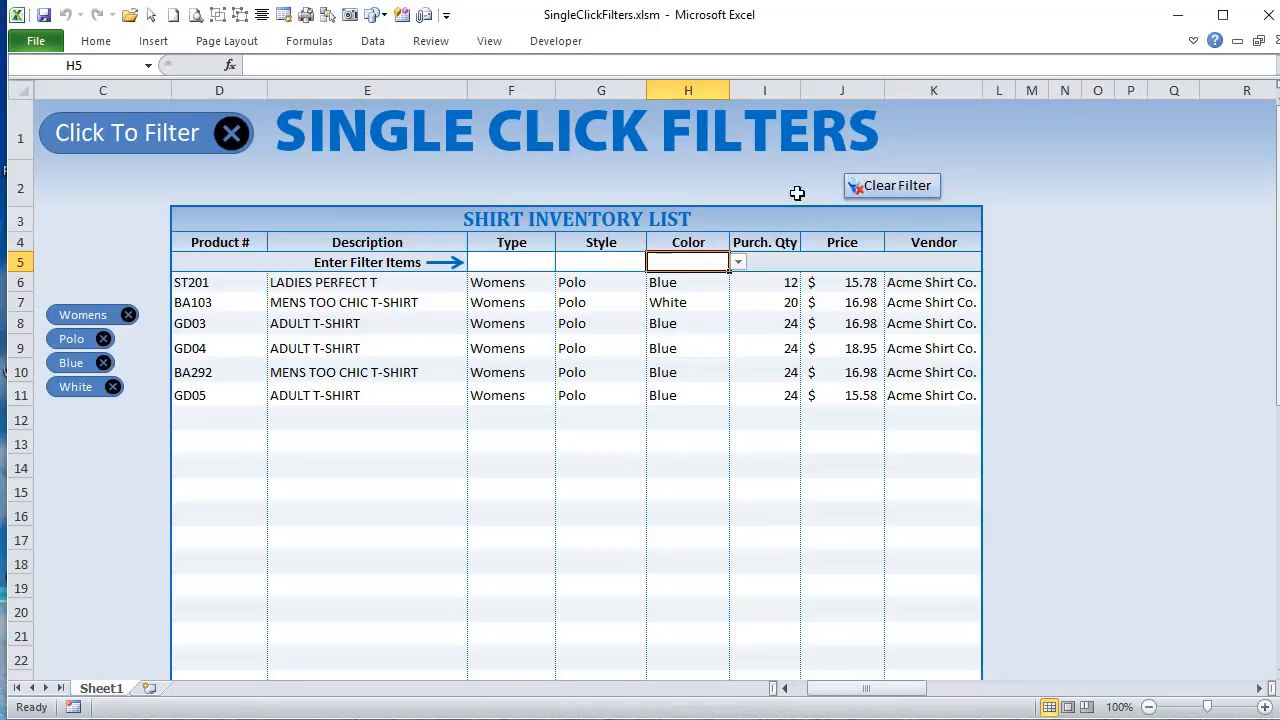
pyautogui.click(884, 188)
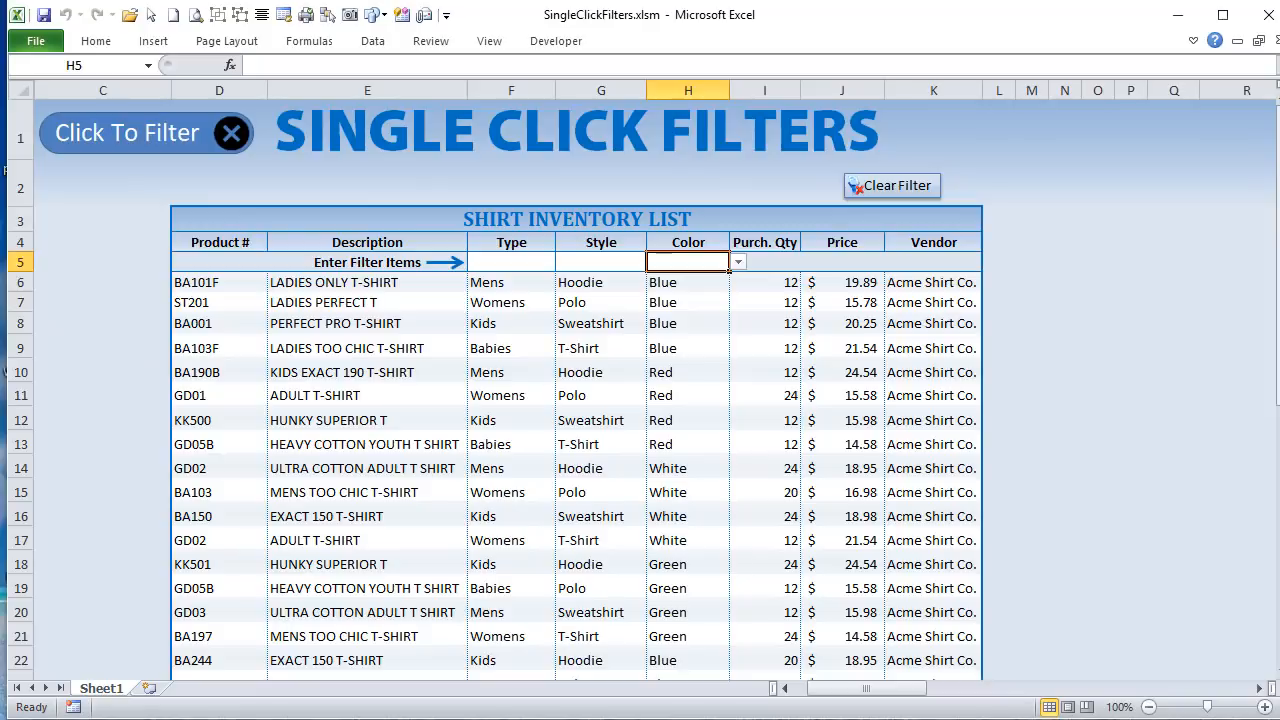
# Step: Return to ClearFilter in the Visual Basic editor and highlight the AA5:AC11 ClearContents line together with the FilterTable call
pyautogui.hotkey('alt', 'F11')
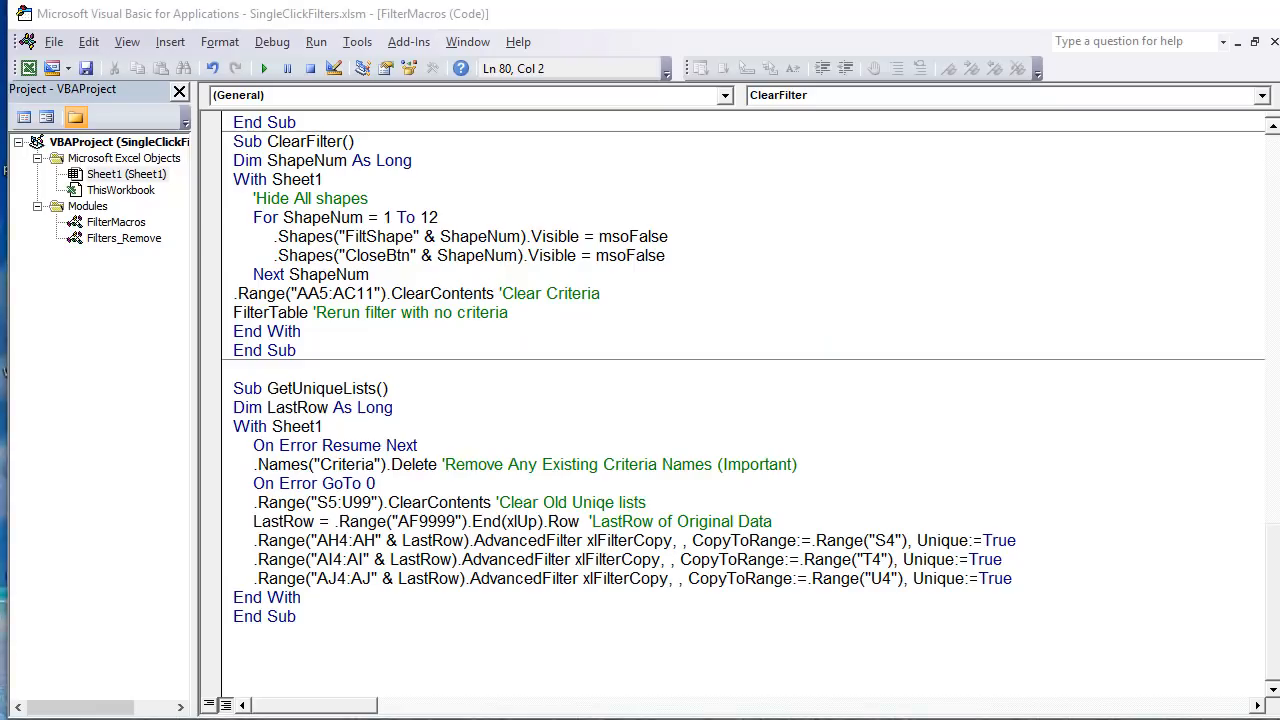
pyautogui.hotkey('alt', 'F11')
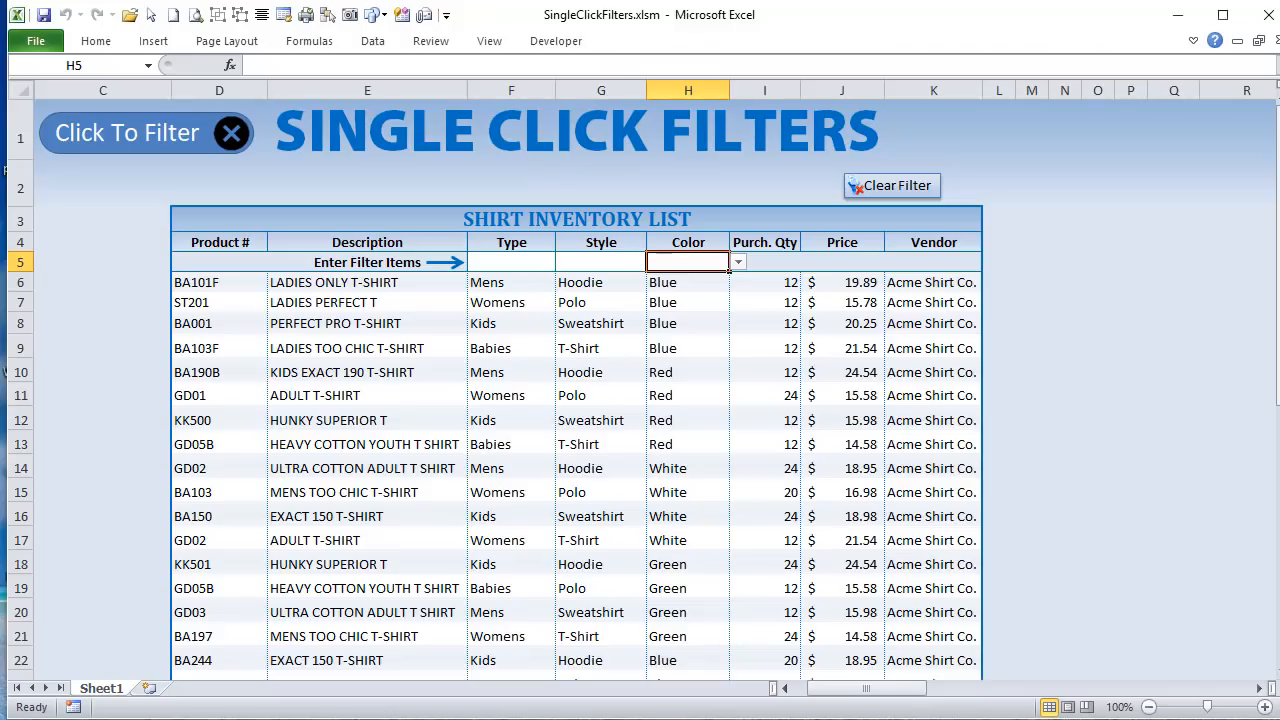
pyautogui.hotkey('alt', 'F11')
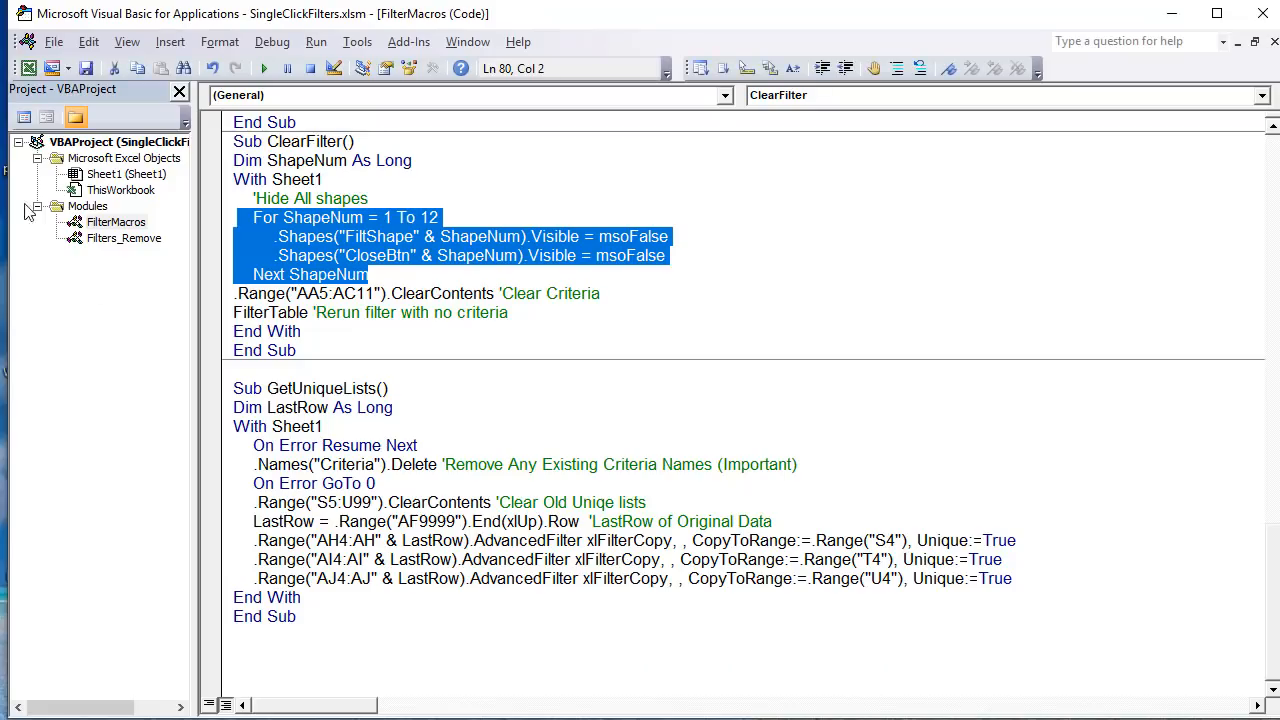
pyautogui.click(398, 237)
pyautogui.moveTo(607, 300); pyautogui.dragTo(213, 302)
pyautogui.moveTo(303, 312); pyautogui.dragTo(216, 290)
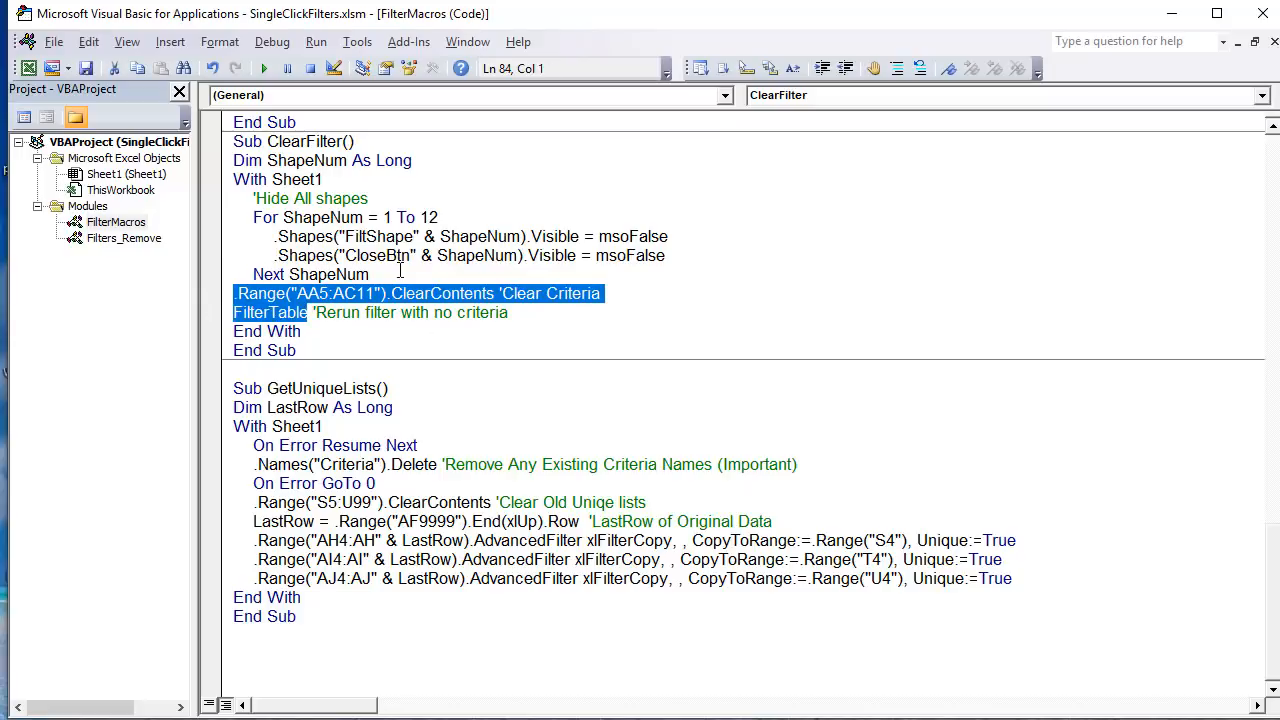
# Step: Highlight ClearFilter's Hide All shapes block and its two lines that hide the FiltShape and CloseBtn shapes
pyautogui.moveTo(369, 274); pyautogui.dragTo(226, 198)
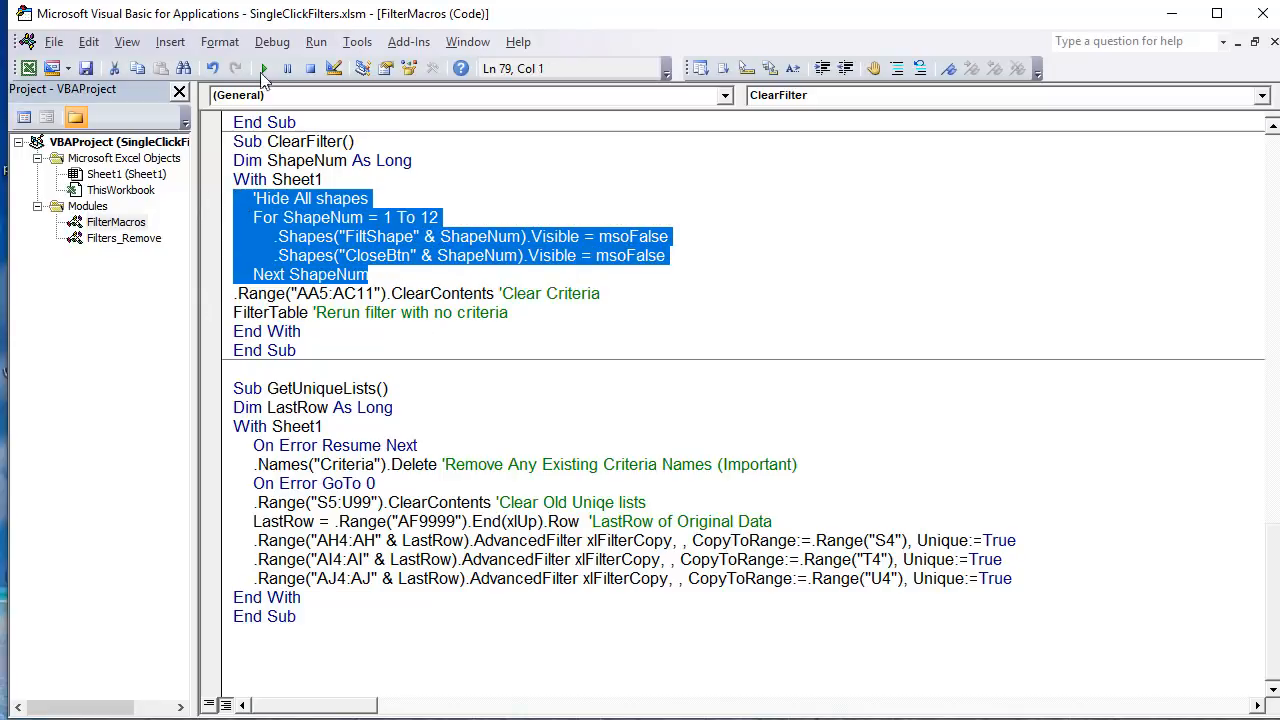
pyautogui.click(360, 255)
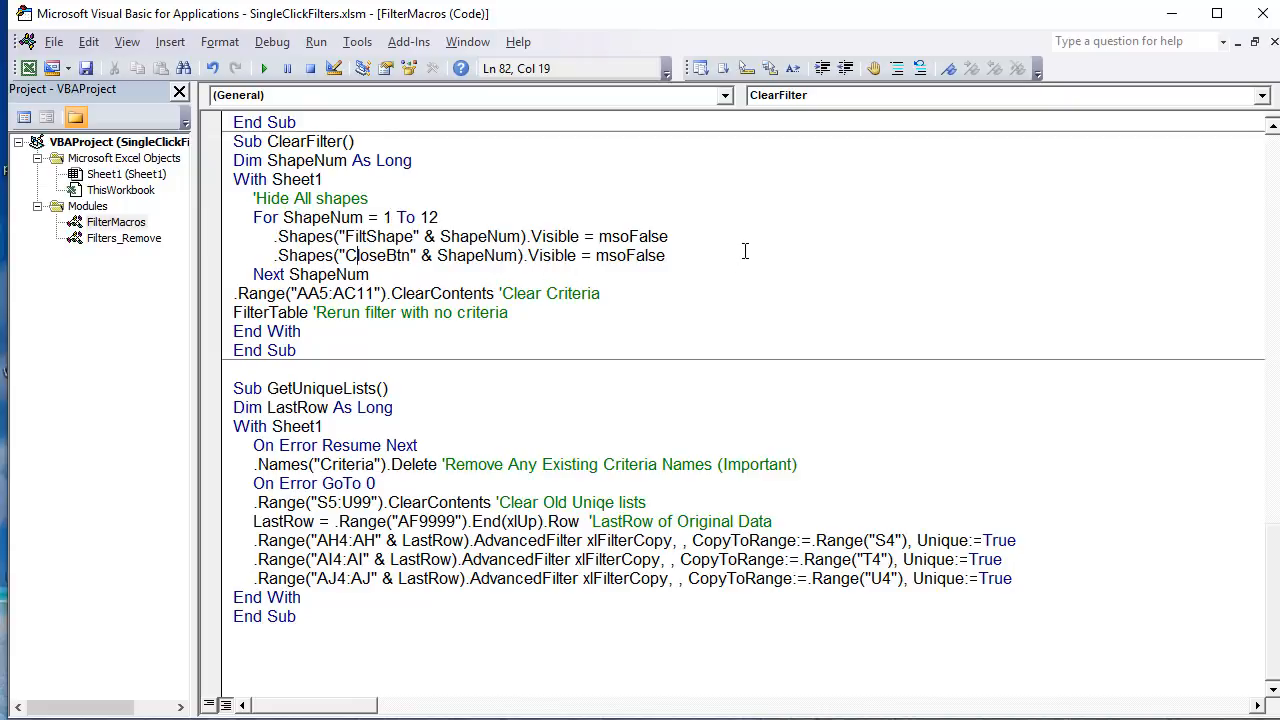
pyautogui.moveTo(745, 251); pyautogui.dragTo(278, 238)
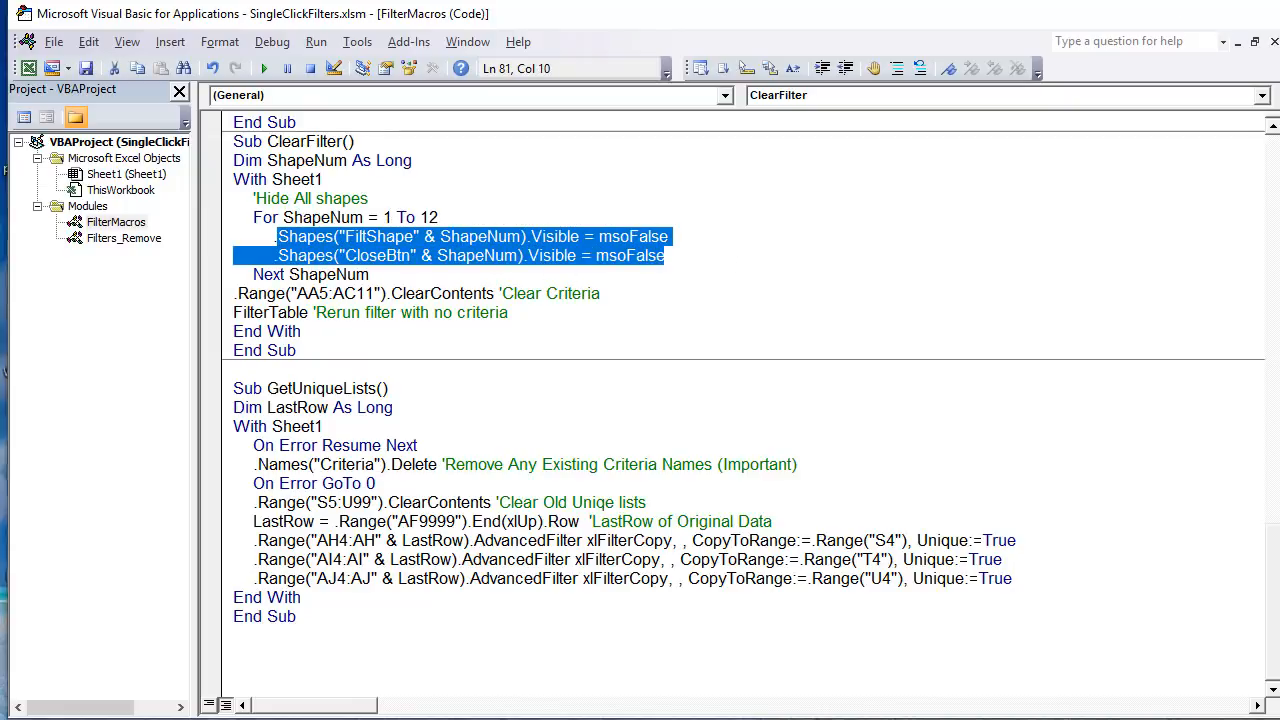
# Step: Switch back to the worksheet and filter the inventory list by Style Polo and Type Womens
pyautogui.hotkey('alt', 'Tab')
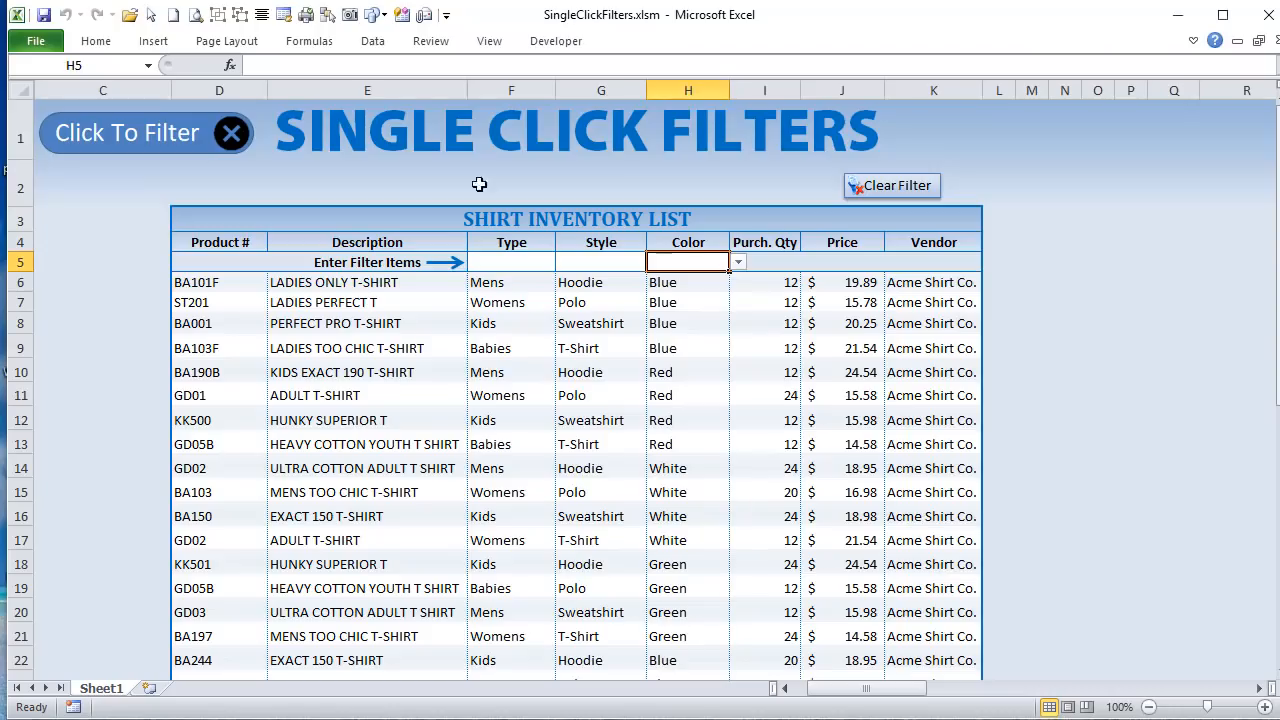
pyautogui.click(590, 262)
pyautogui.click(655, 262)
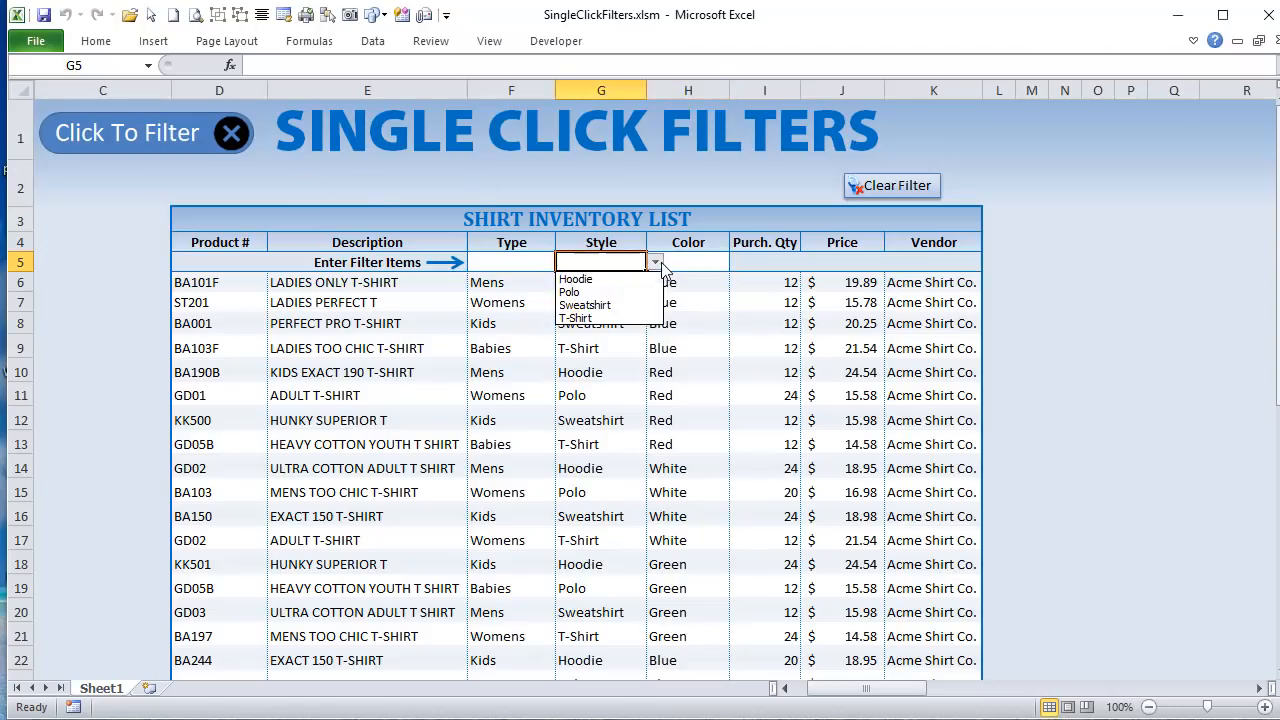
pyautogui.click(585, 289)
pyautogui.click(550, 262)
pyautogui.click(560, 262)
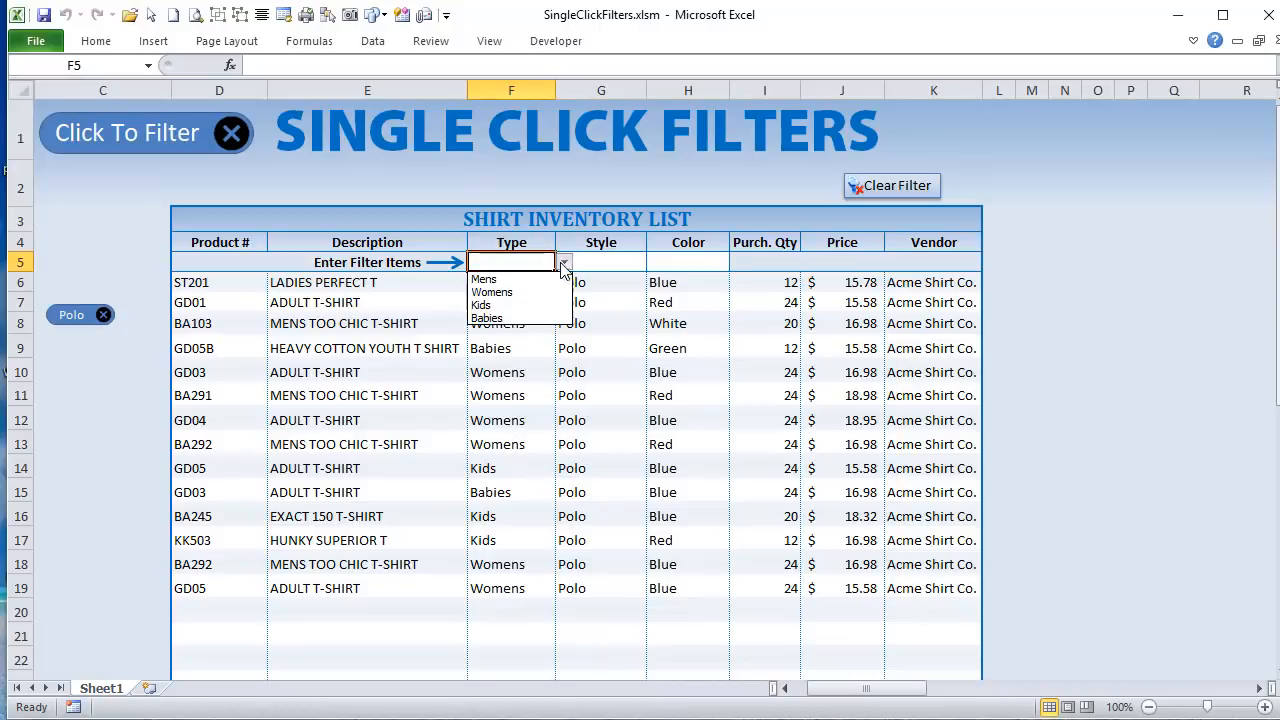
pyautogui.click(540, 289)
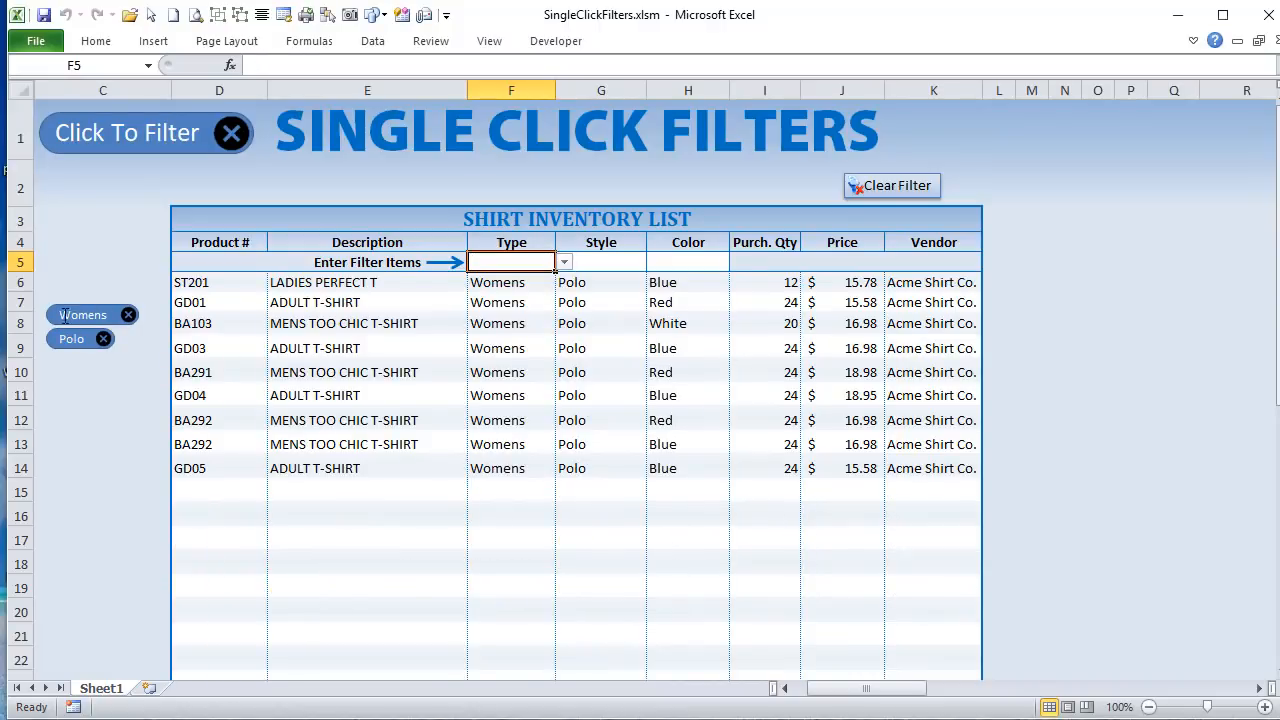
# Step: Select the Womens filter shape and its close button in turn to inspect their shape names
pyautogui.click(57, 305)
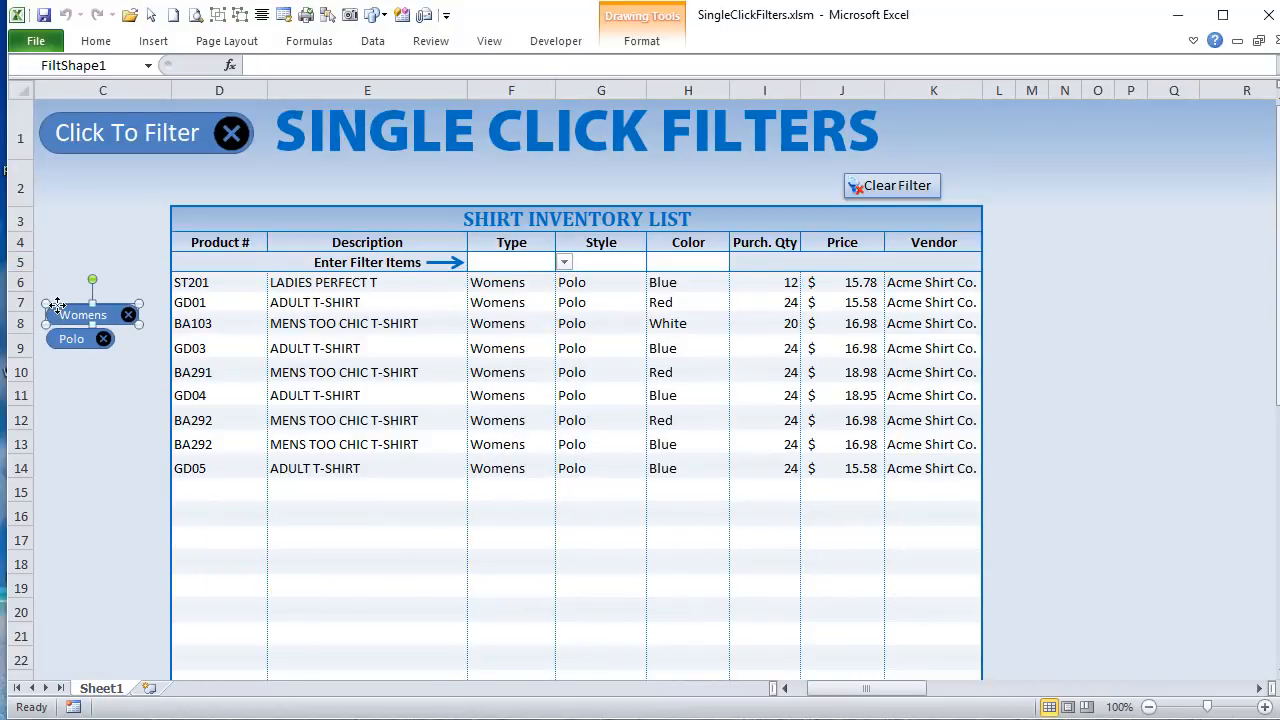
pyautogui.click(130, 266)
pyautogui.keyDown('ctrl'); pyautogui.click(129, 316); pyautogui.keyUp('ctrl')
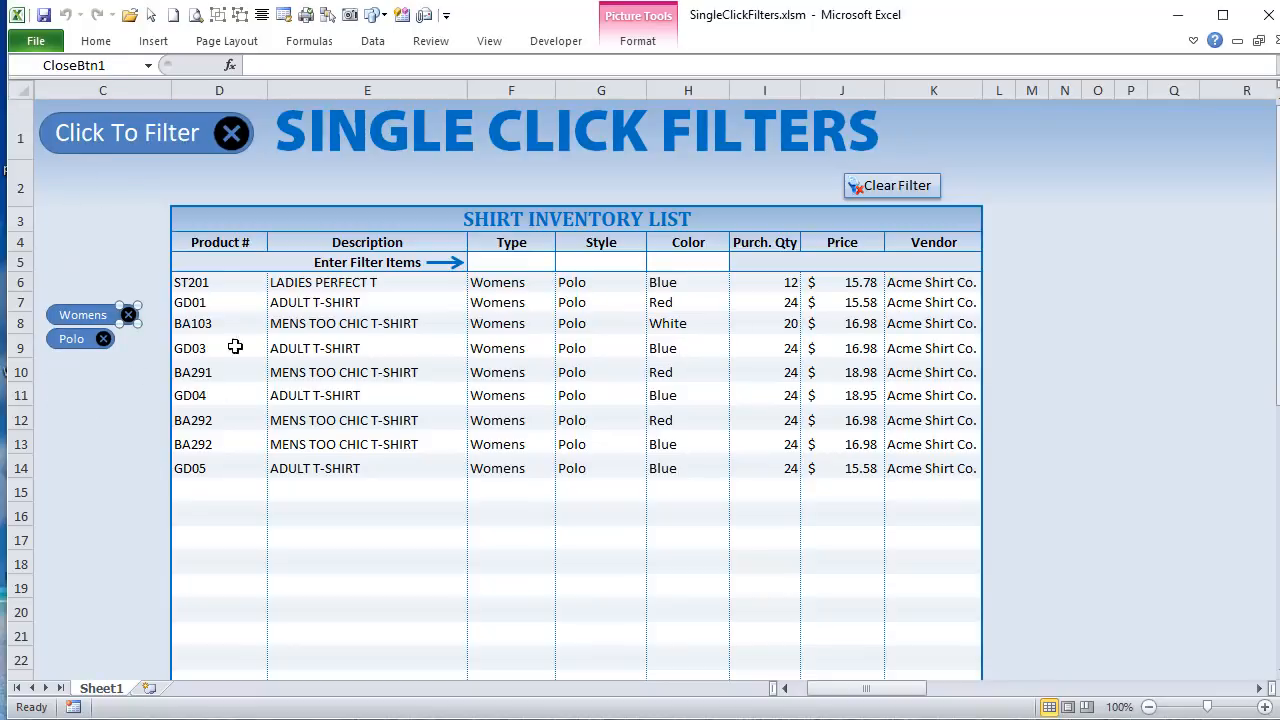
pyautogui.click(843, 689)
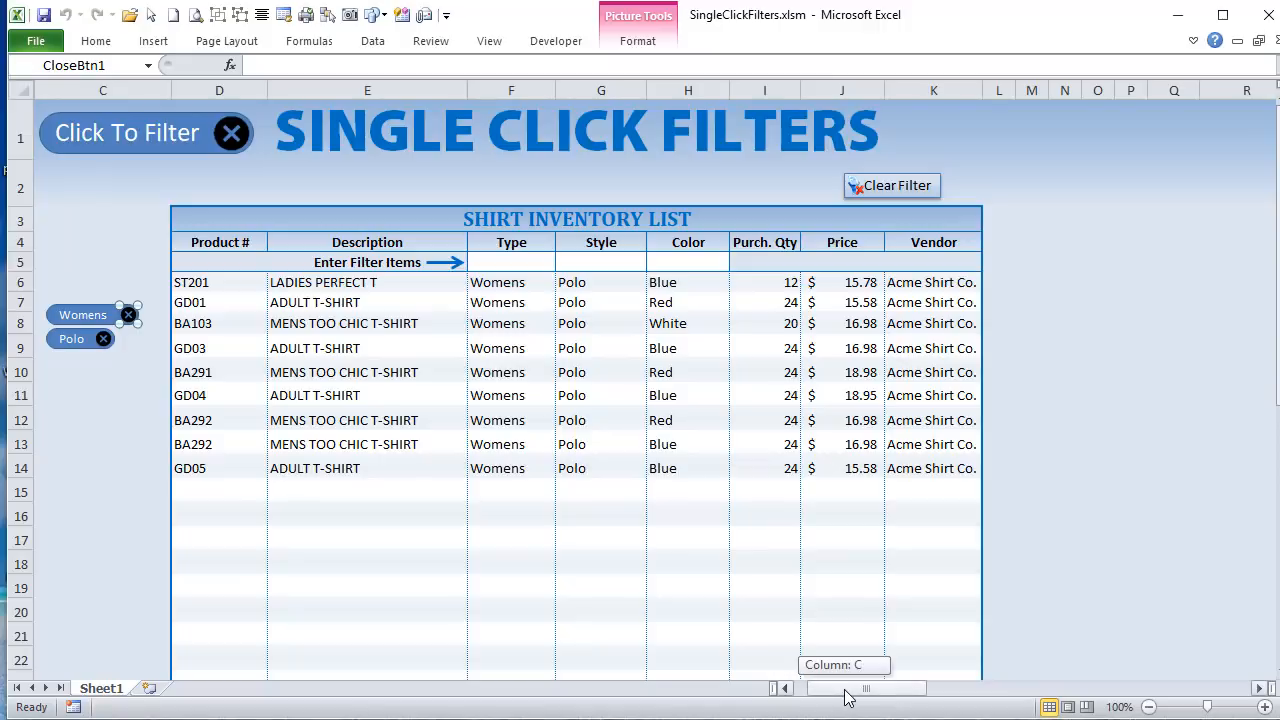
# Step: Examine the available choices for the Type, Style and Color filters in F5, G5 and H5
pyautogui.click(537, 262)
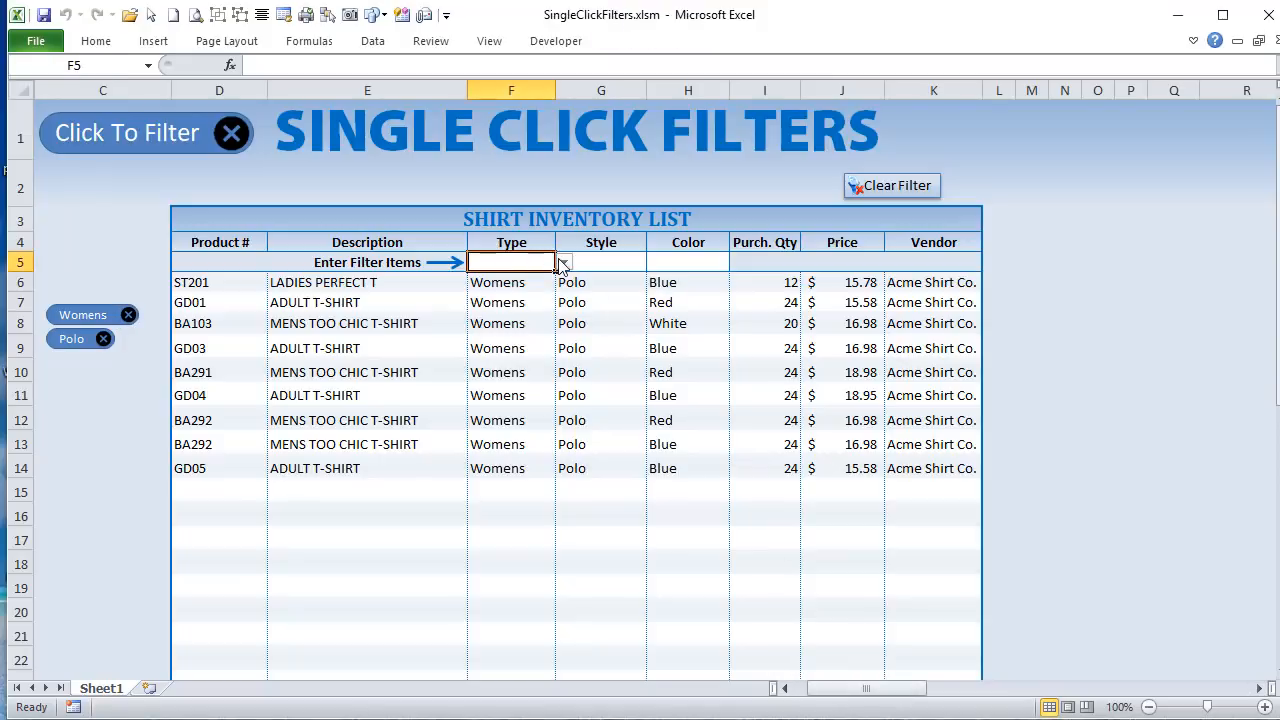
pyautogui.click(563, 261)
pyautogui.click(592, 262)
pyautogui.click(610, 260)
pyautogui.click(654, 262)
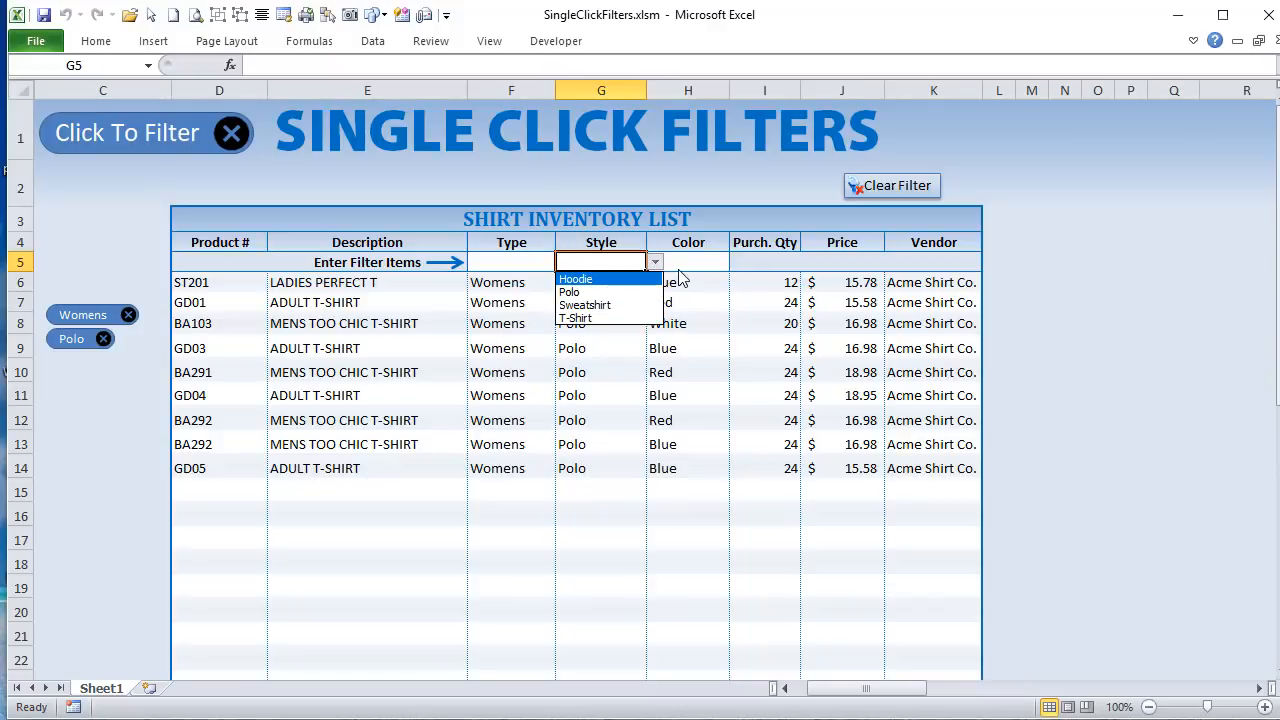
pyautogui.click(686, 262)
pyautogui.click(739, 262)
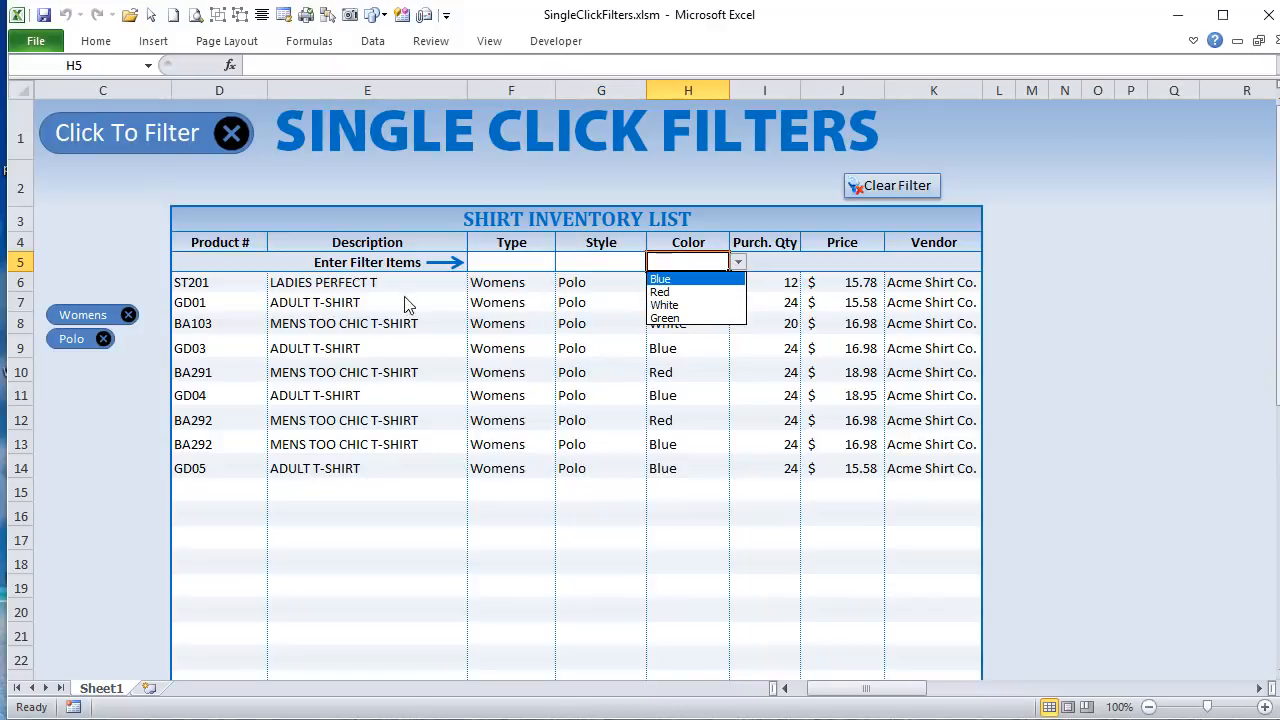
# Step: Show the sheet's list of shapes and view the CloseBtn and FiltShape entries with their visibility
pyautogui.click(332, 25)
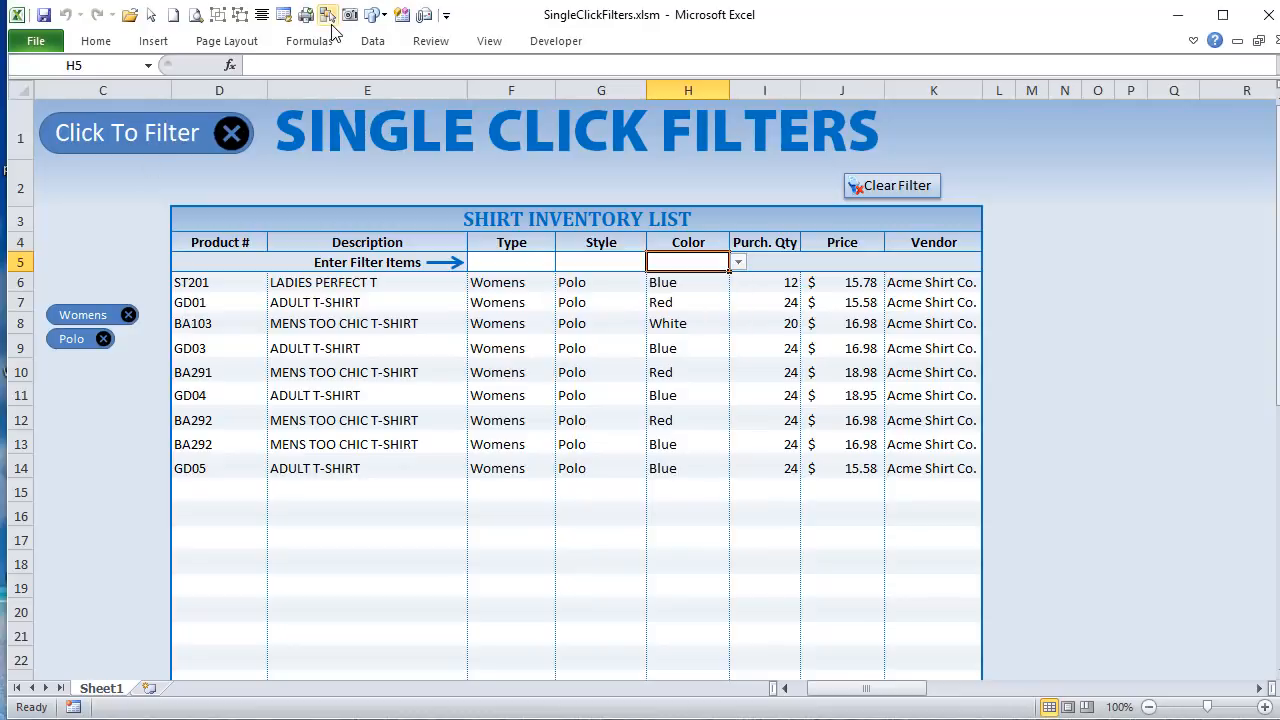
pyautogui.click(330, 18)
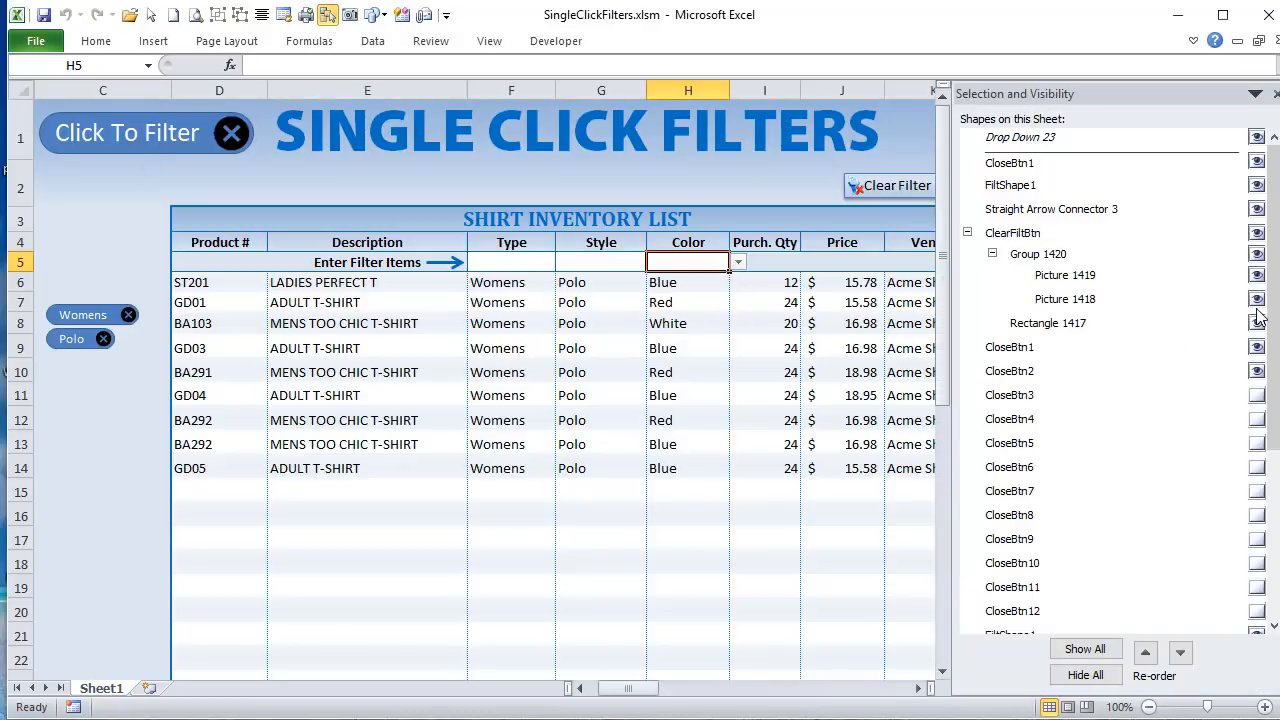
pyautogui.moveTo(1270, 295); pyautogui.dragTo(1214, 340)
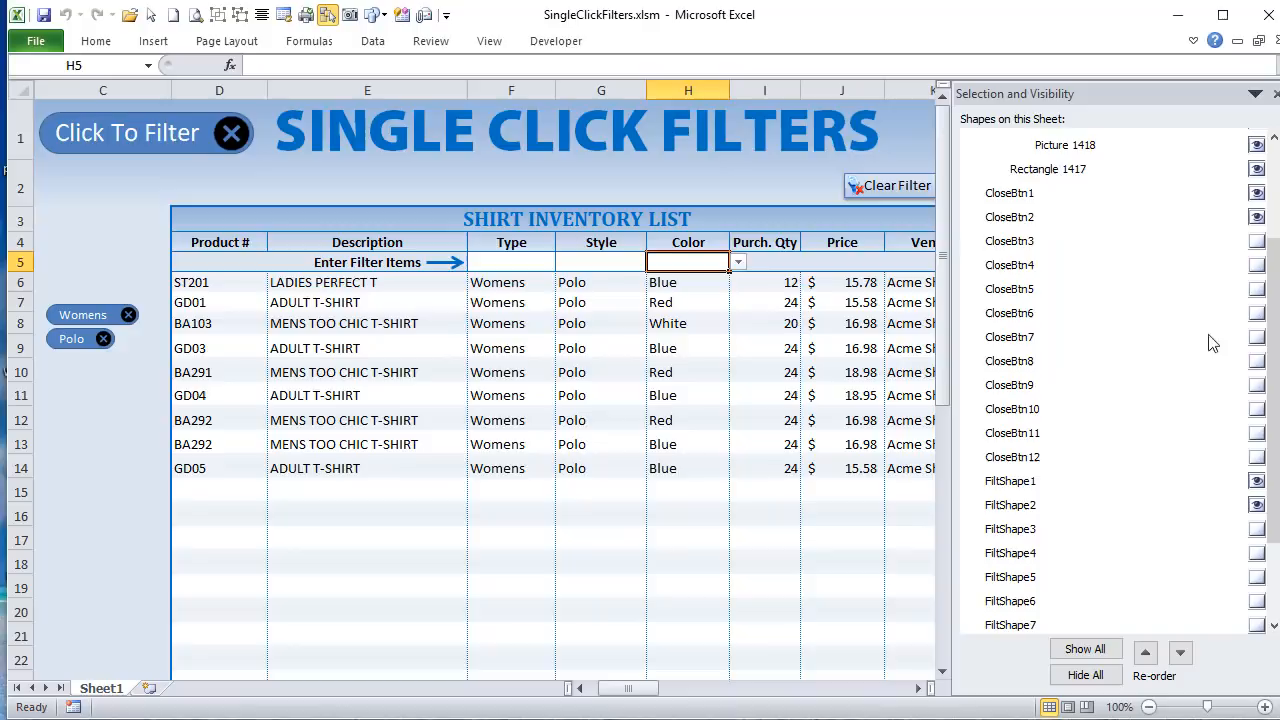
# Step: Locate CloseBtn1, CloseBtn12 and FiltShape1 on the sheet through the list of shapes, and clear the filter
pyautogui.click(1038, 196)
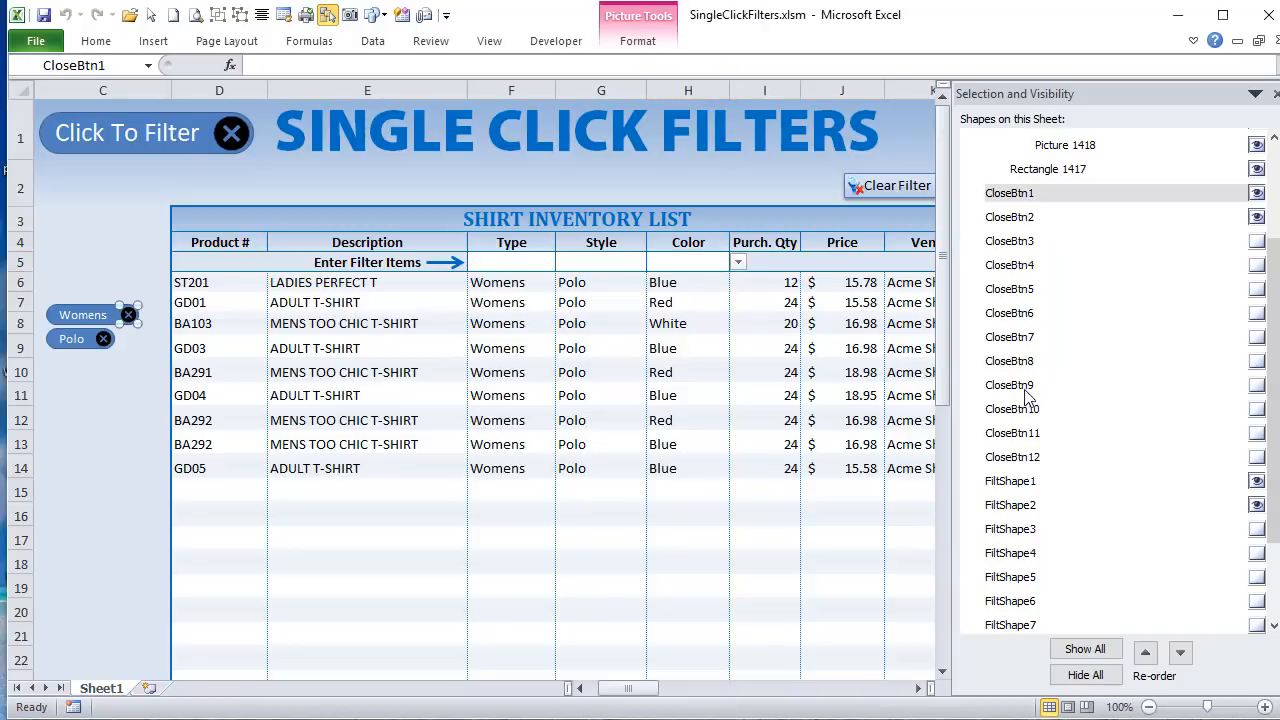
pyautogui.click(1030, 458)
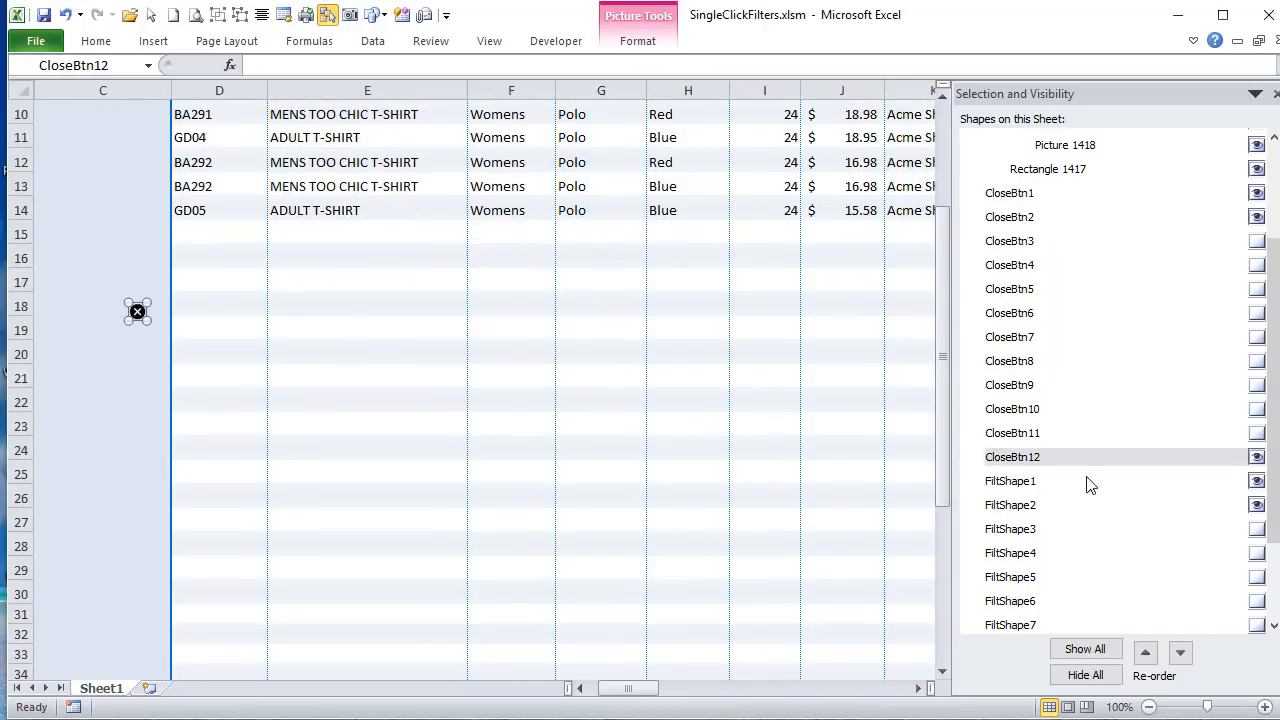
pyautogui.click(1038, 484)
pyautogui.moveTo(1275, 458)
pyautogui.mouseDown()
pyautogui.moveTo(1275, 572)
pyautogui.moveTo(1275, 398)
pyautogui.mouseUp()
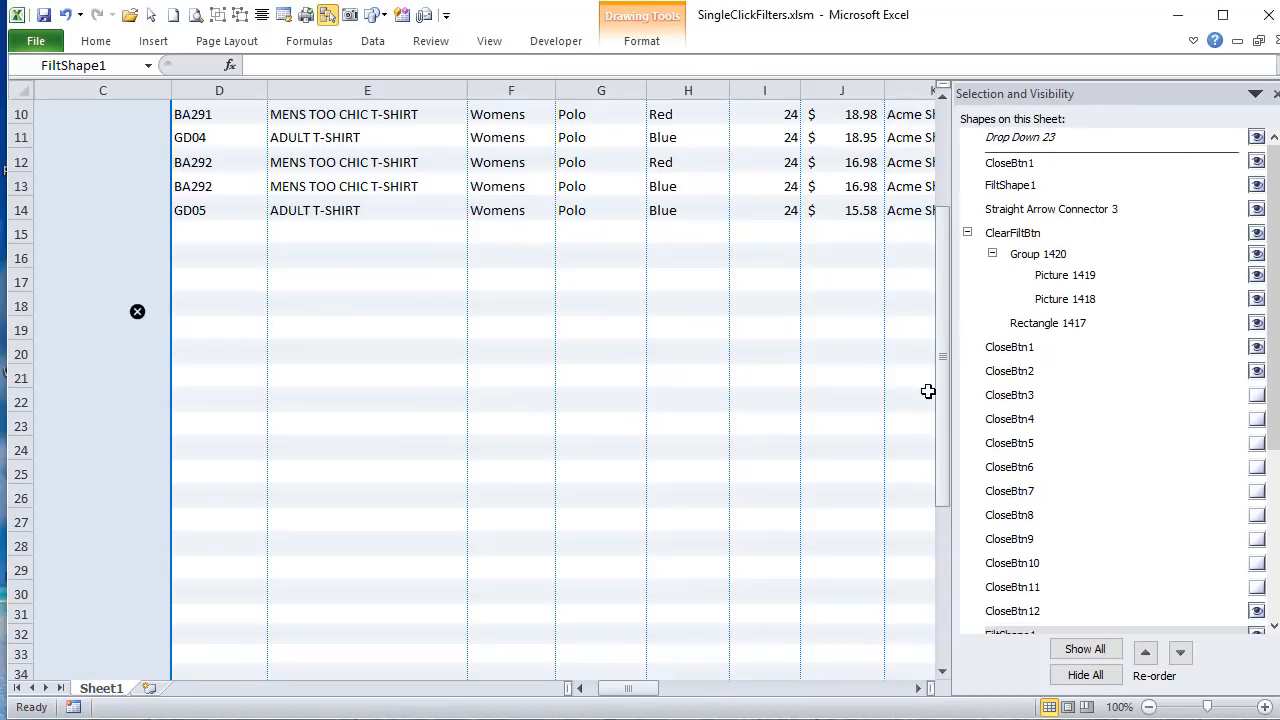
pyautogui.moveTo(943, 365); pyautogui.dragTo(937, 246)
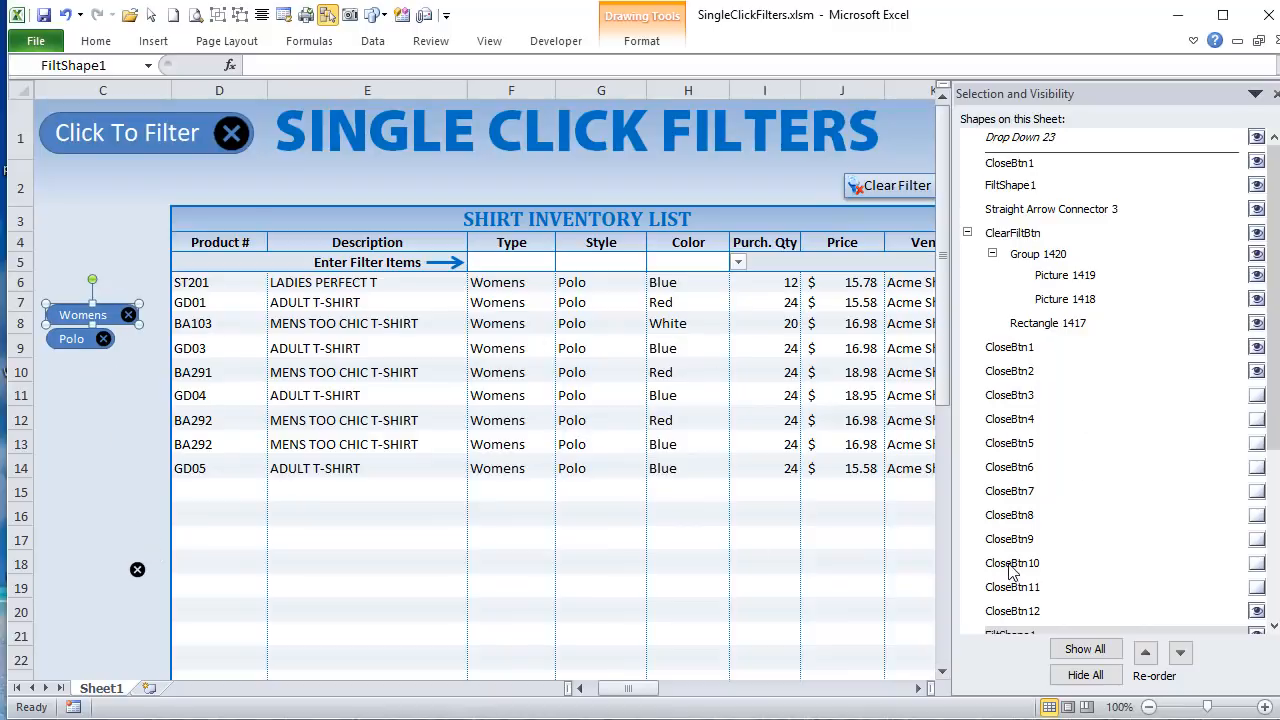
pyautogui.rightClick(137, 574)
pyautogui.press('Escape')
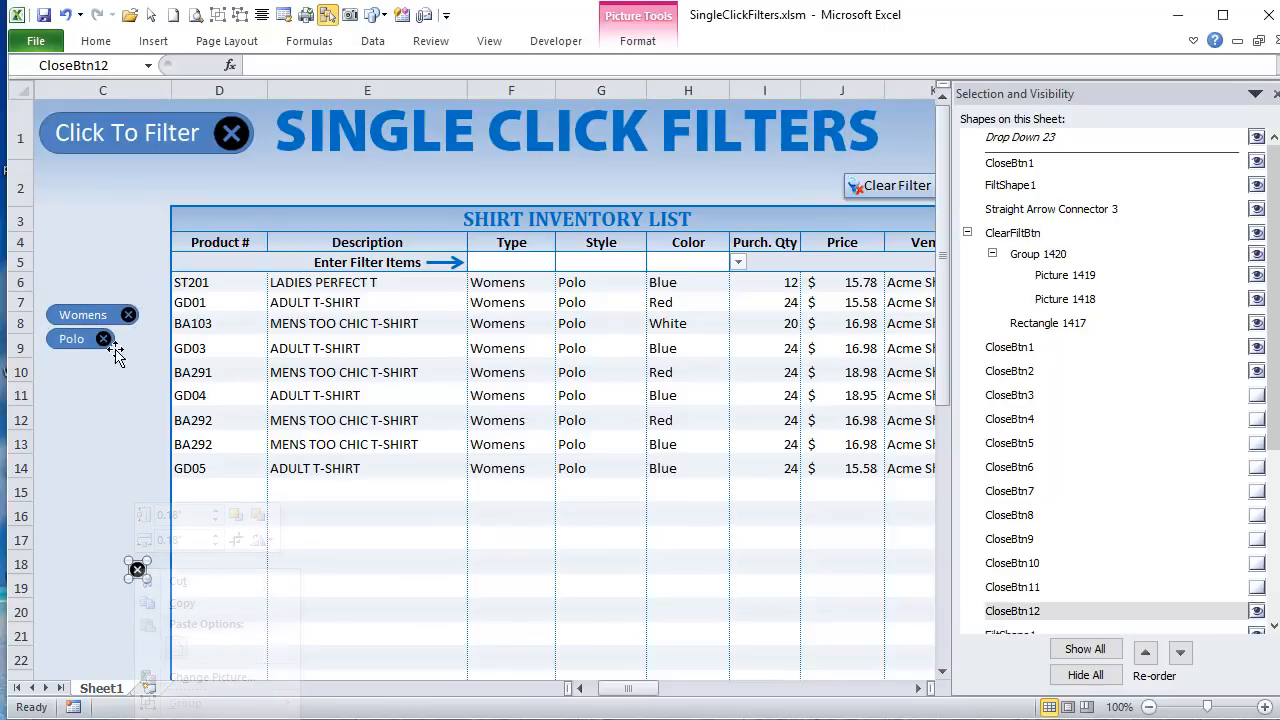
pyautogui.click(890, 186)
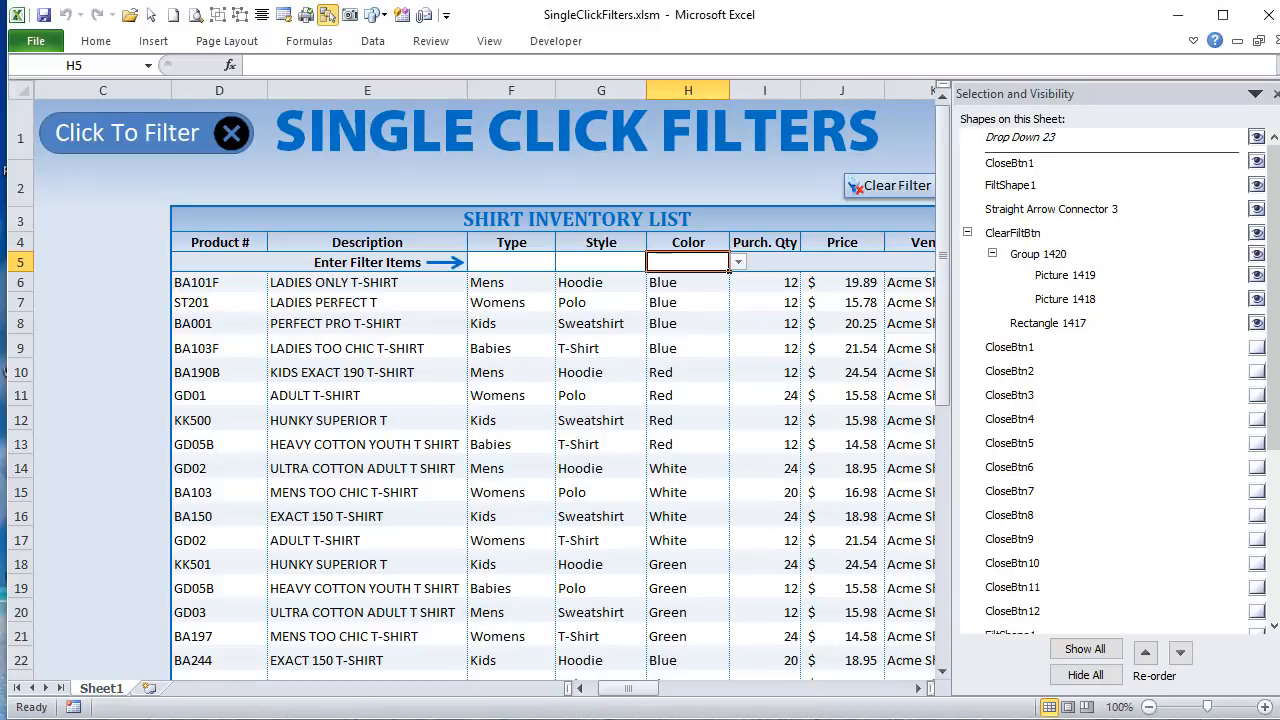
# Step: Switch to the VBA editor and highlight the ClearFilter loop that hides FiltShape and CloseBtn shapes 1 to 12
pyautogui.hotkey('alt', 'F11')
pyautogui.click(312, 200)
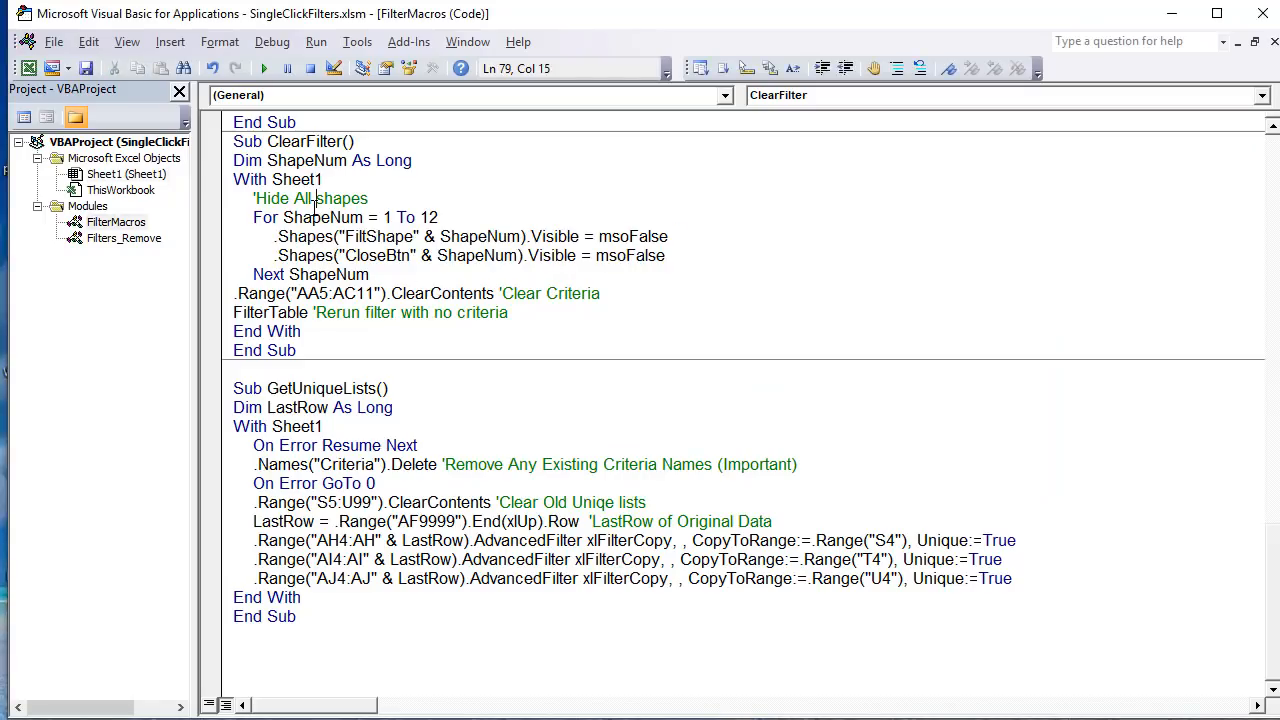
pyautogui.click(443, 217)
pyautogui.moveTo(443, 217); pyautogui.dragTo(286, 238)
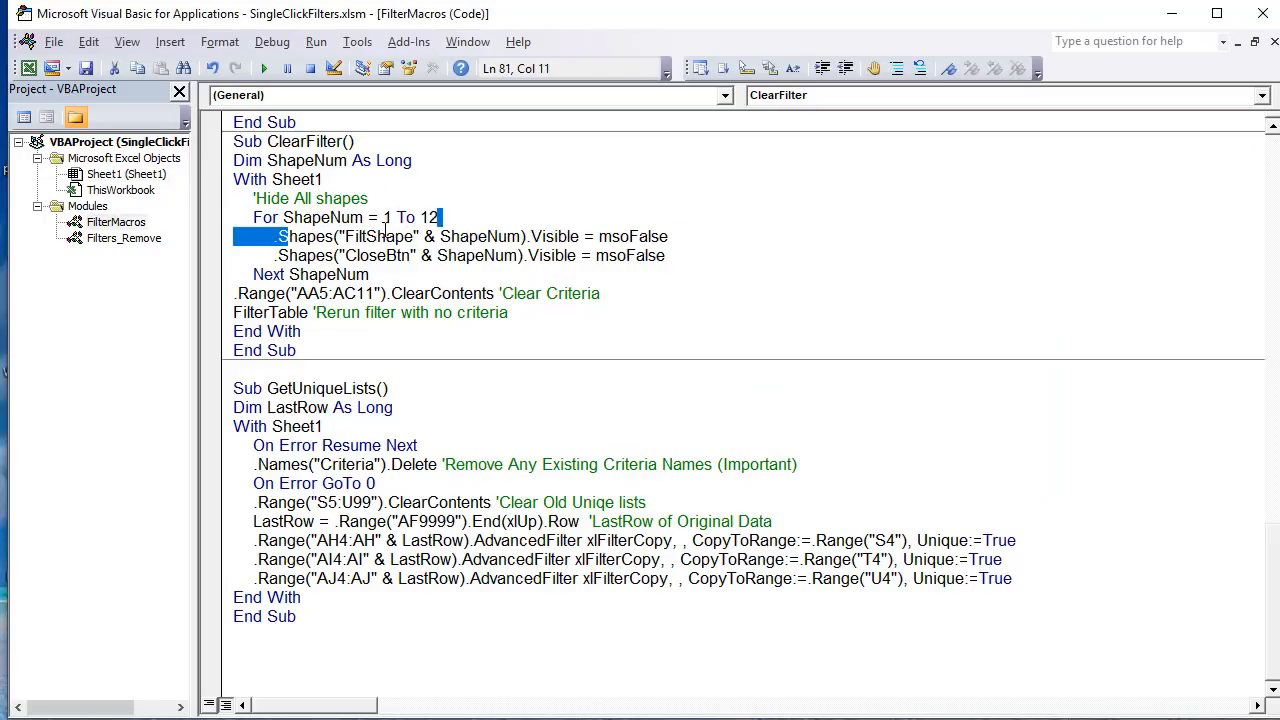
pyautogui.moveTo(422, 252); pyautogui.dragTo(357, 240)
pyautogui.click(367, 239)
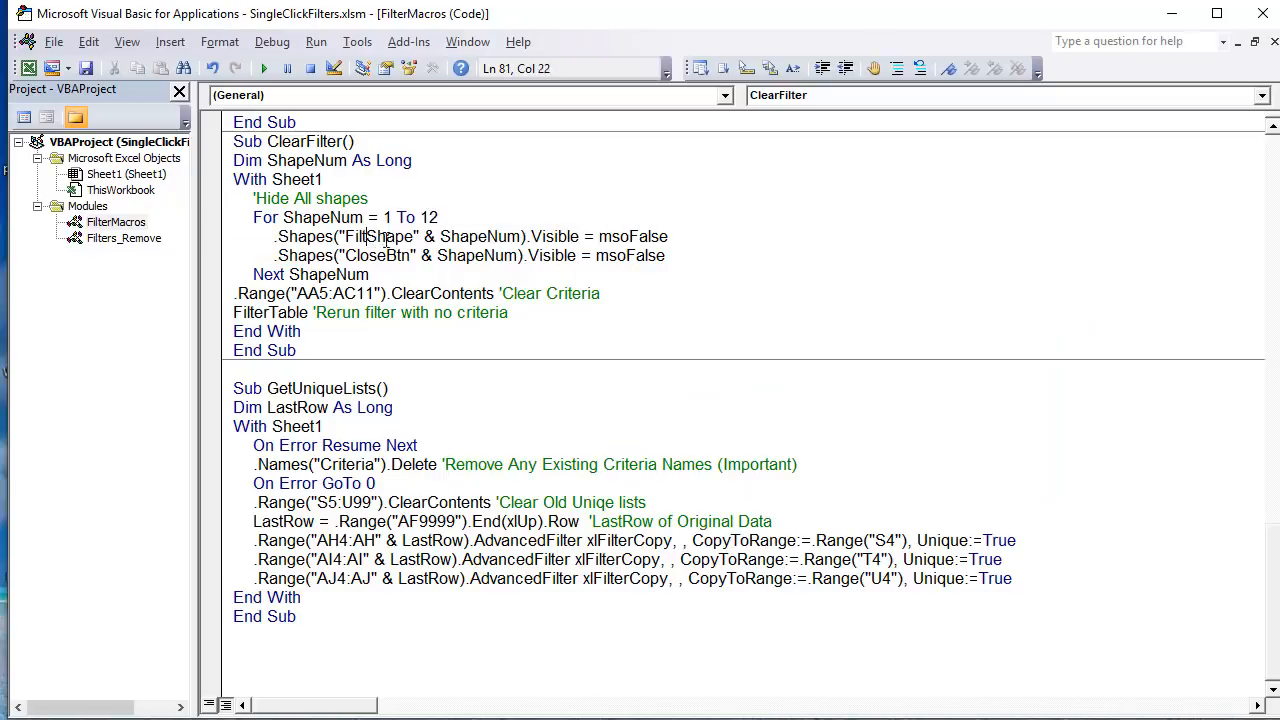
pyautogui.moveTo(440, 236); pyautogui.dragTo(527, 240)
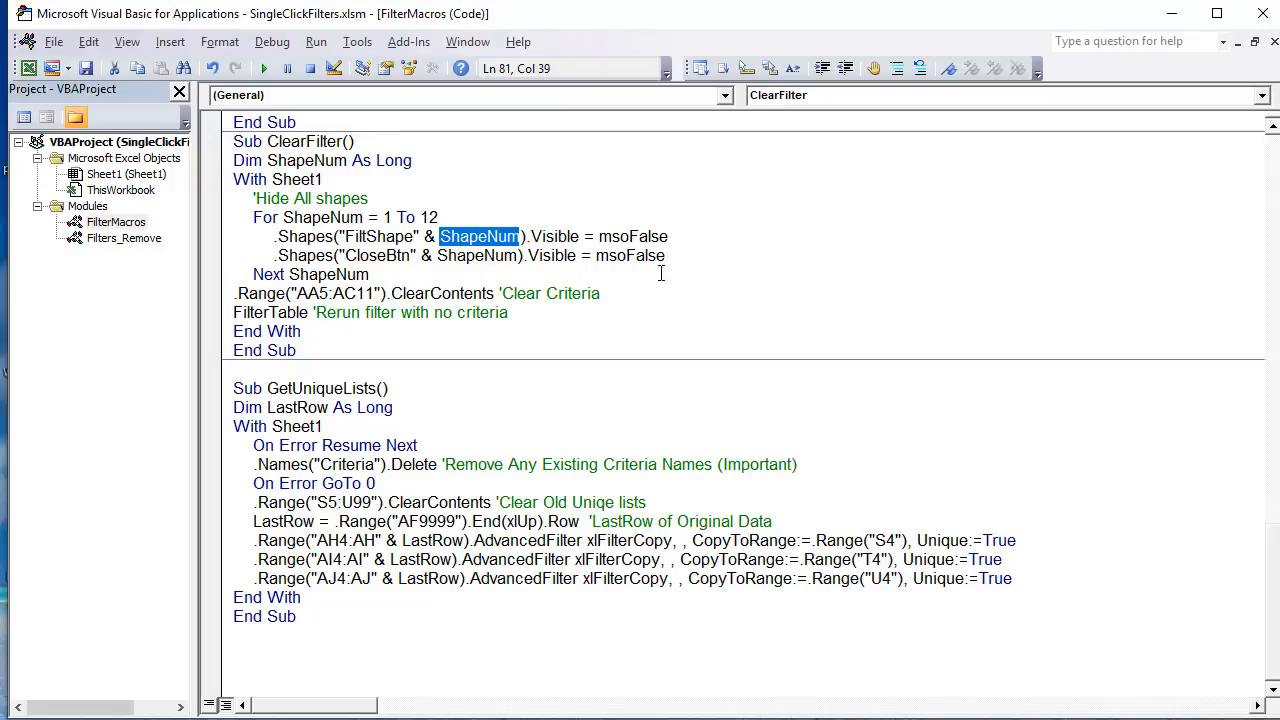
pyautogui.moveTo(665, 256); pyautogui.dragTo(211, 232)
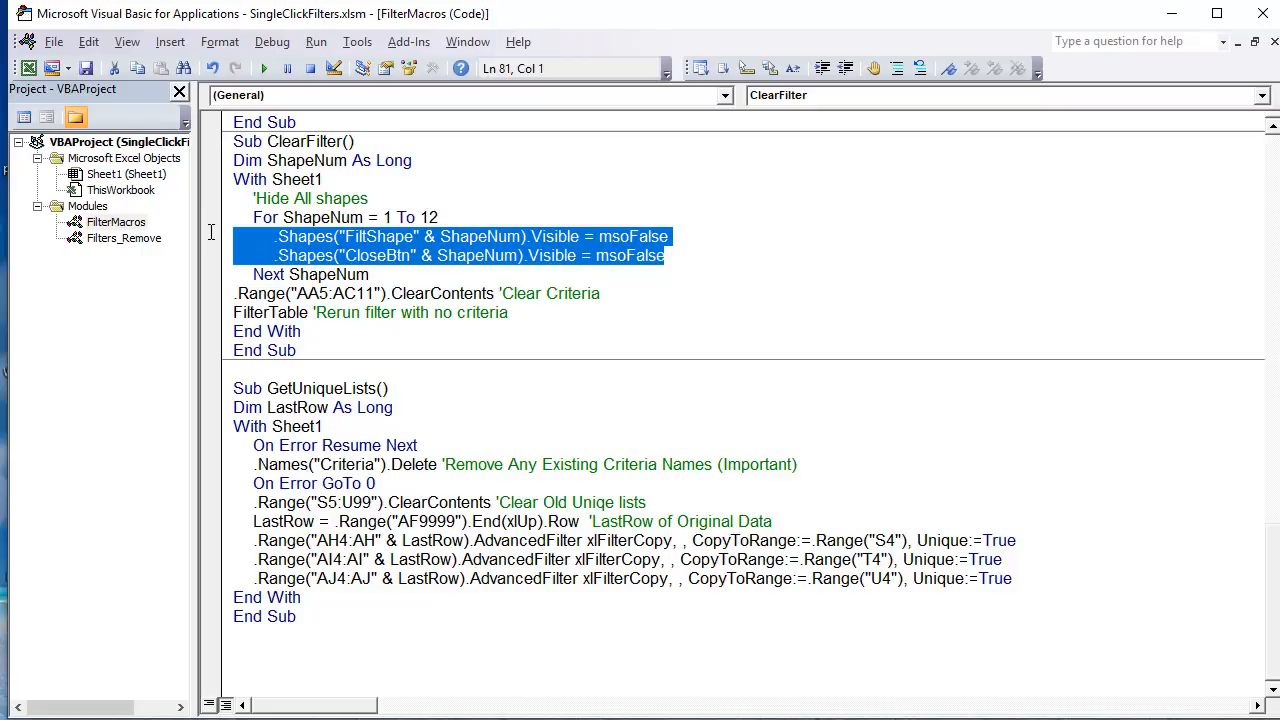
pyautogui.moveTo(397, 274); pyautogui.dragTo(185, 215)
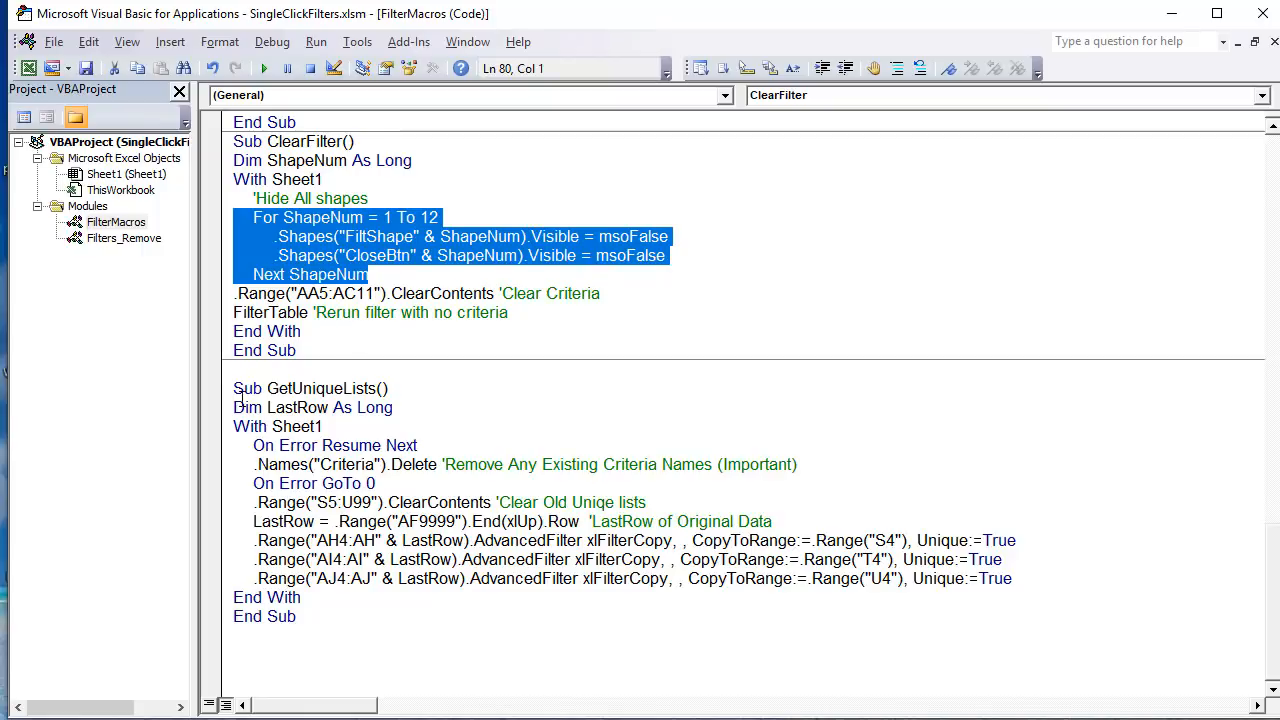
# Step: Review the GetUniqueLists code, and return to the worksheet to examine the Type, Style and Color columns of the Unique Lists table
pyautogui.moveTo(236, 405); pyautogui.dragTo(440, 558)
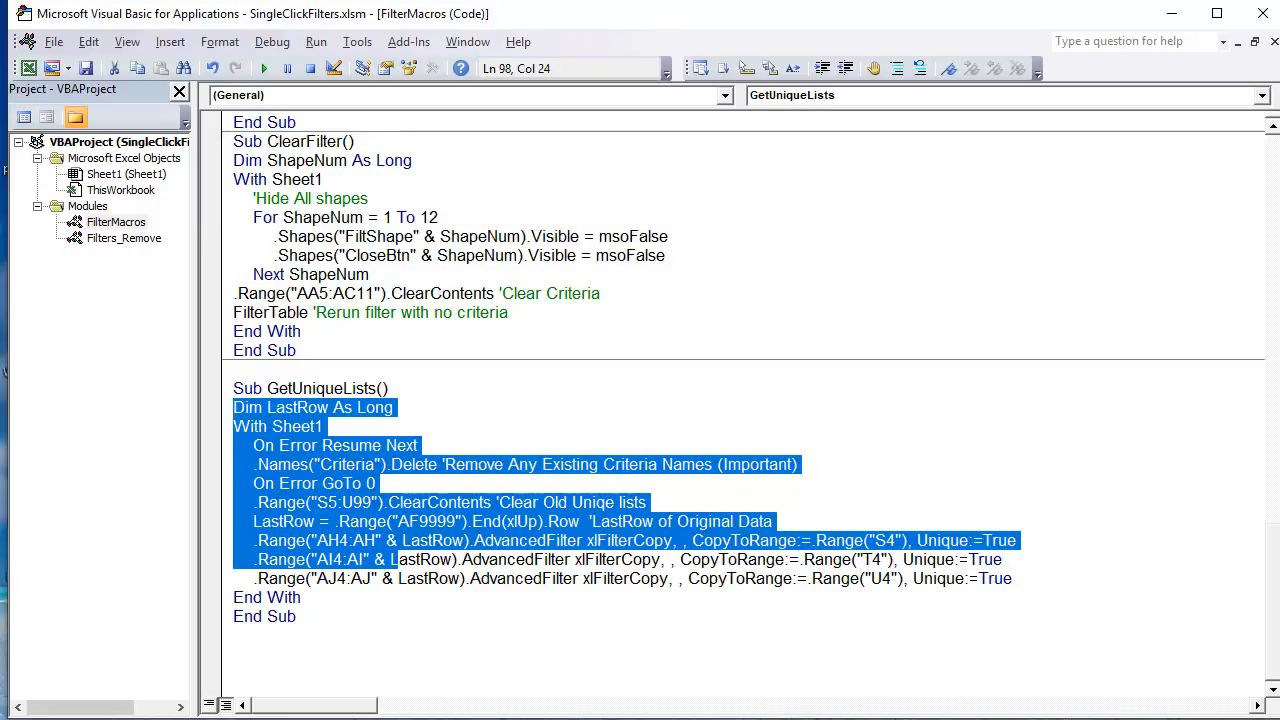
pyautogui.click(435, 620)
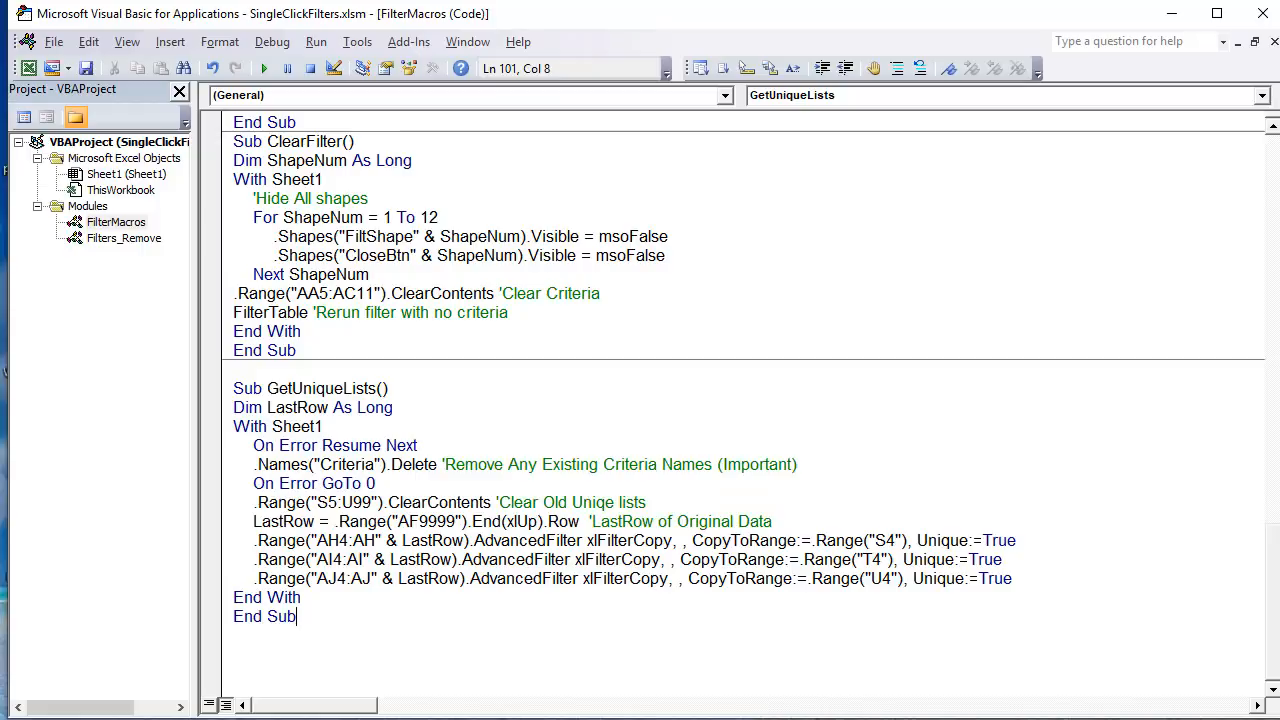
pyautogui.hotkey('alt', 'F11')
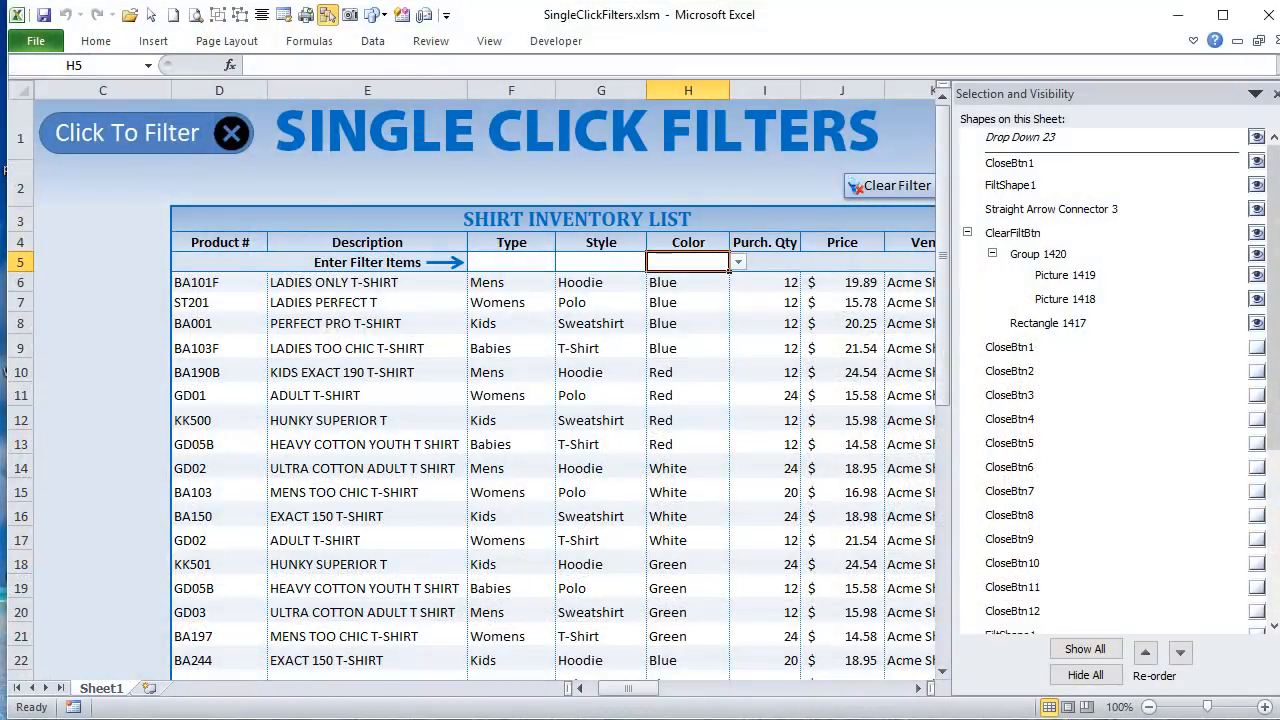
pyautogui.click(1275, 93)
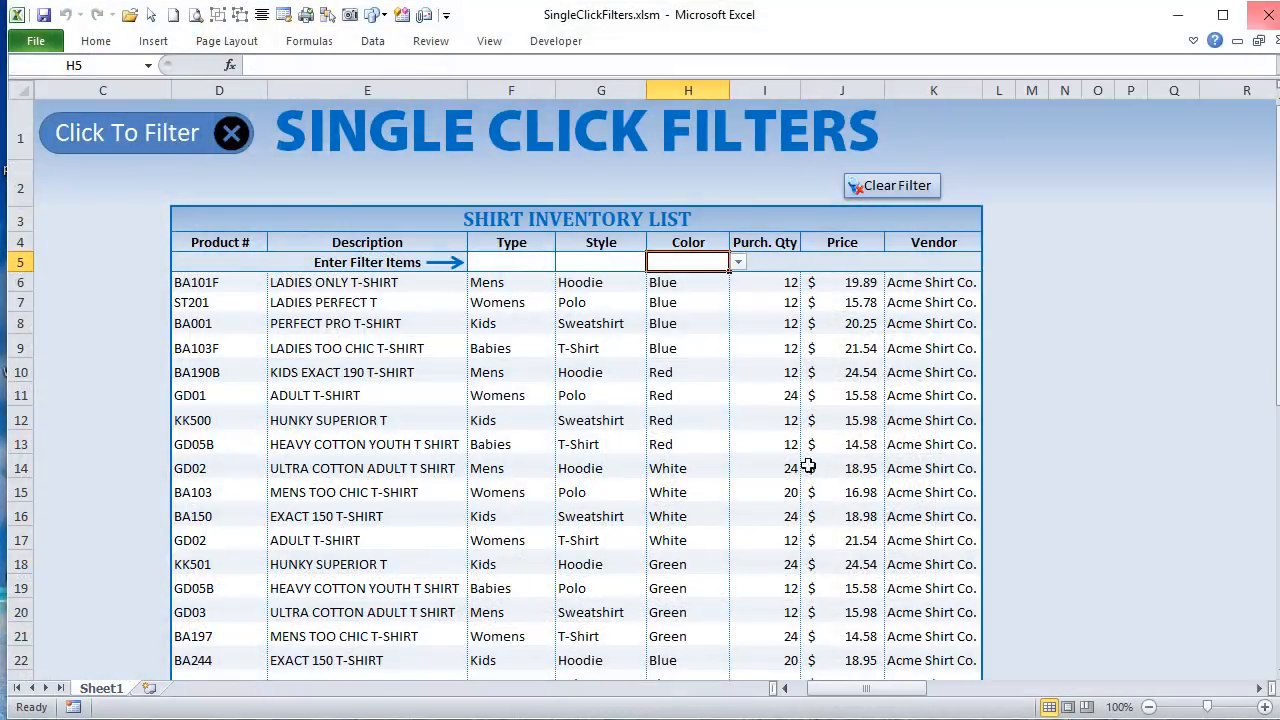
pyautogui.moveTo(857, 691); pyautogui.dragTo(929, 703)
pyautogui.moveTo(362, 260); pyautogui.dragTo(350, 323)
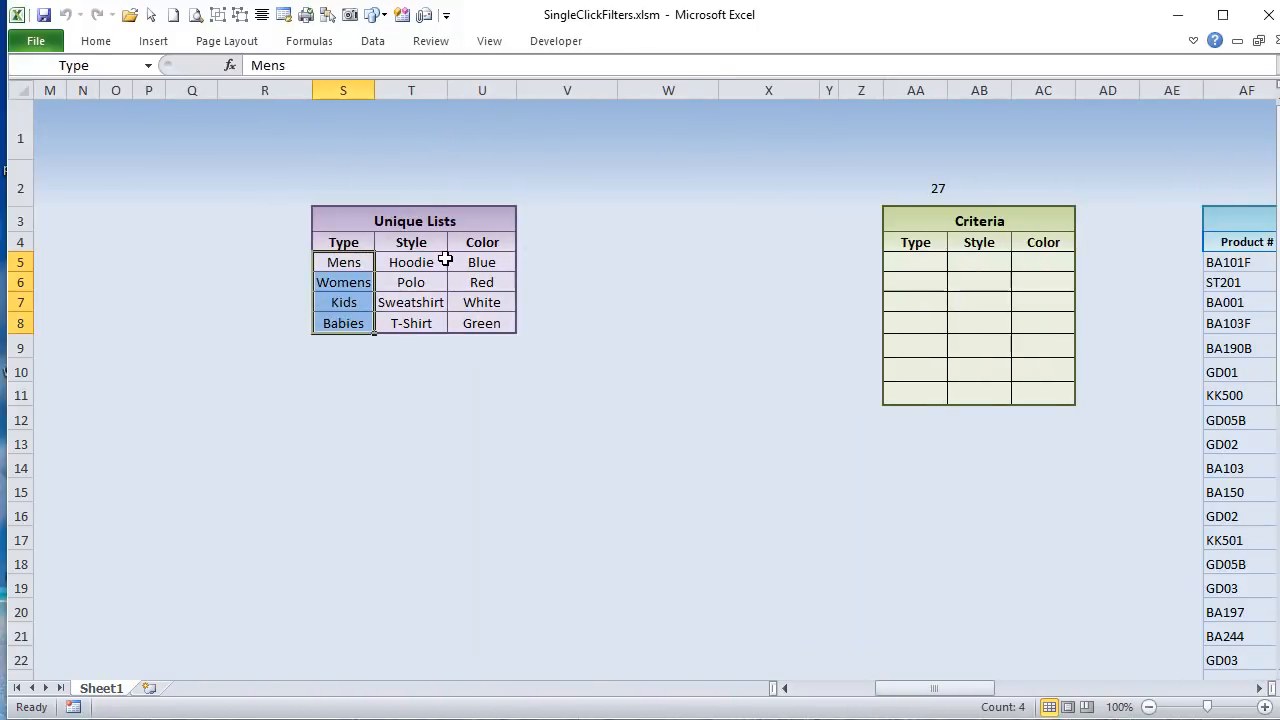
pyautogui.moveTo(440, 262); pyautogui.dragTo(426, 305)
pyautogui.moveTo(480, 260); pyautogui.dragTo(480, 323)
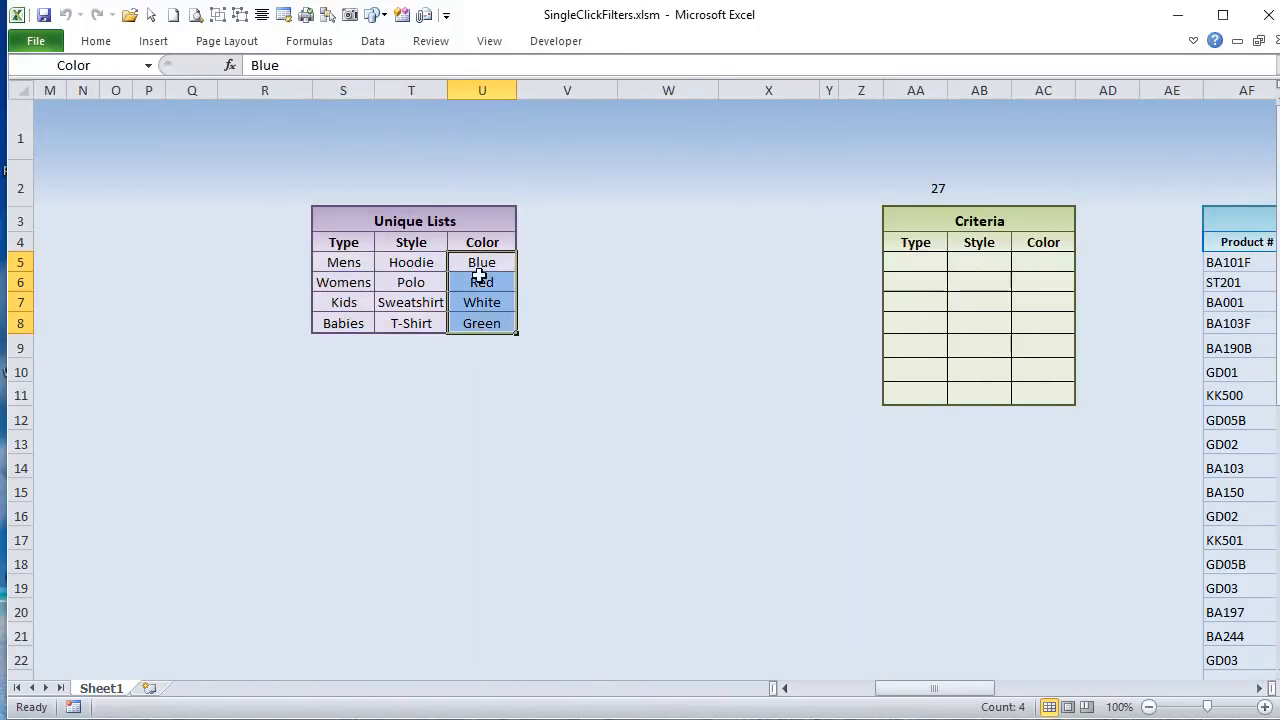
# Step: Select the Type, Style and Color ranges S5:S8, T5:T8 and U5:U8 in turn to check their range names
pyautogui.moveTo(969, 690); pyautogui.dragTo(920, 690)
pyautogui.moveTo(1092, 264); pyautogui.dragTo(1090, 323)
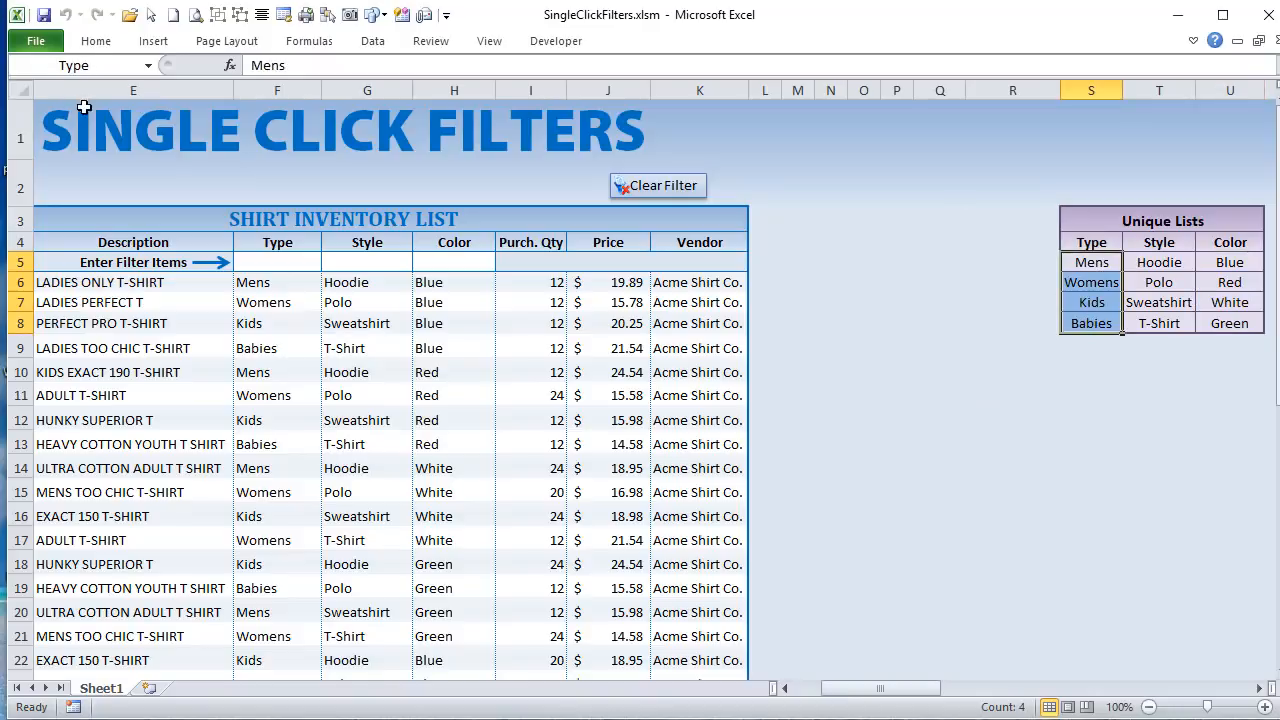
pyautogui.click(124, 64)
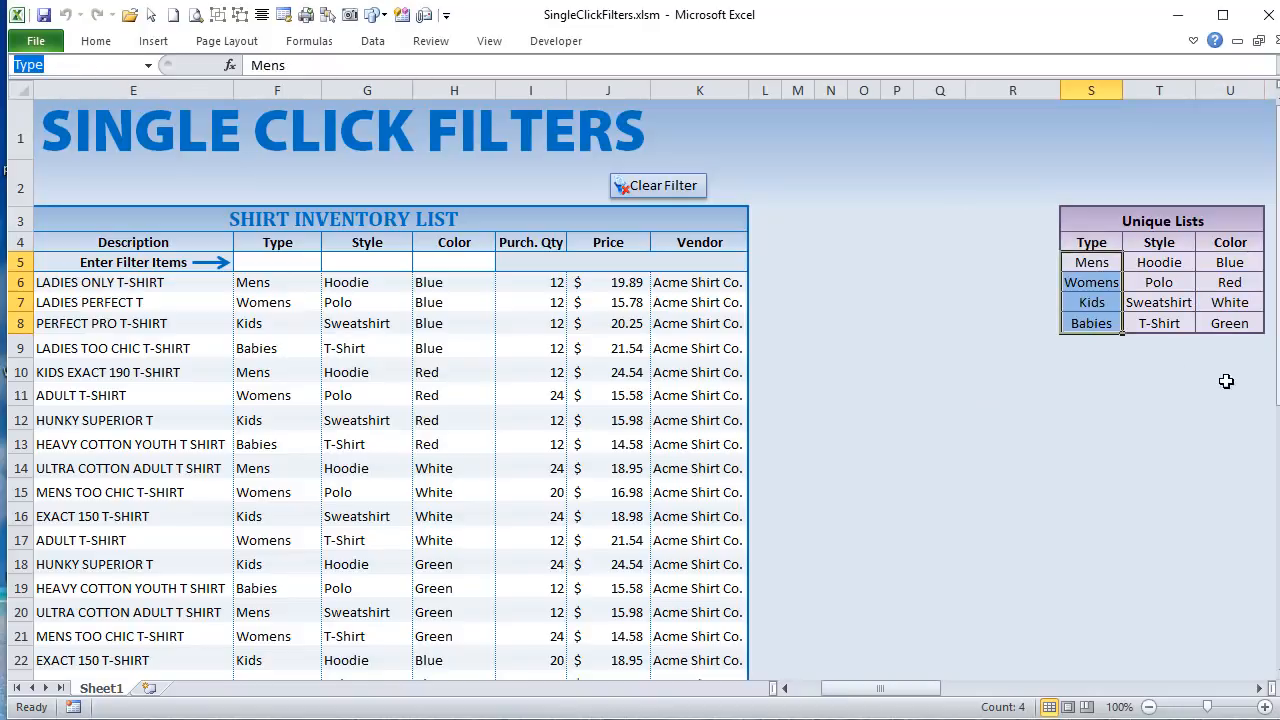
pyautogui.moveTo(1190, 262); pyautogui.dragTo(1177, 321)
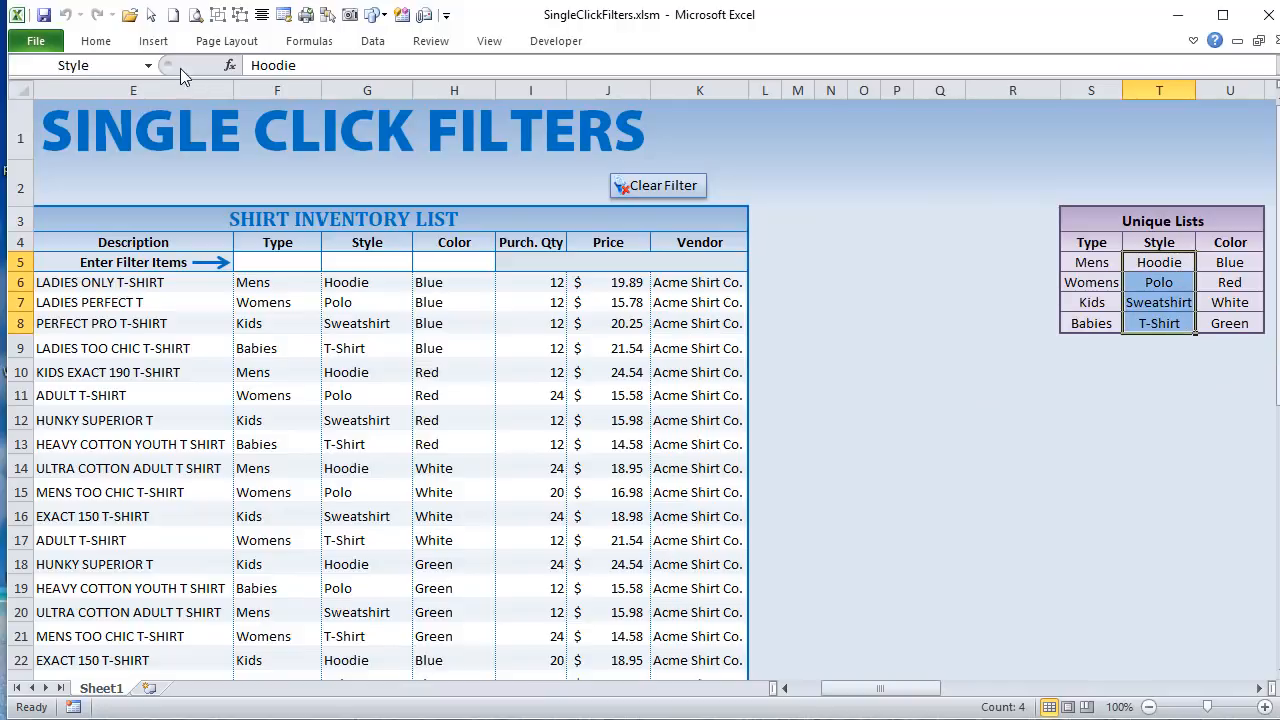
pyautogui.moveTo(1237, 260); pyautogui.dragTo(1240, 320)
# Step: Inspect the data validation settings and list source of the Type filter cell F5, and close them without changes
pyautogui.click(250, 260)
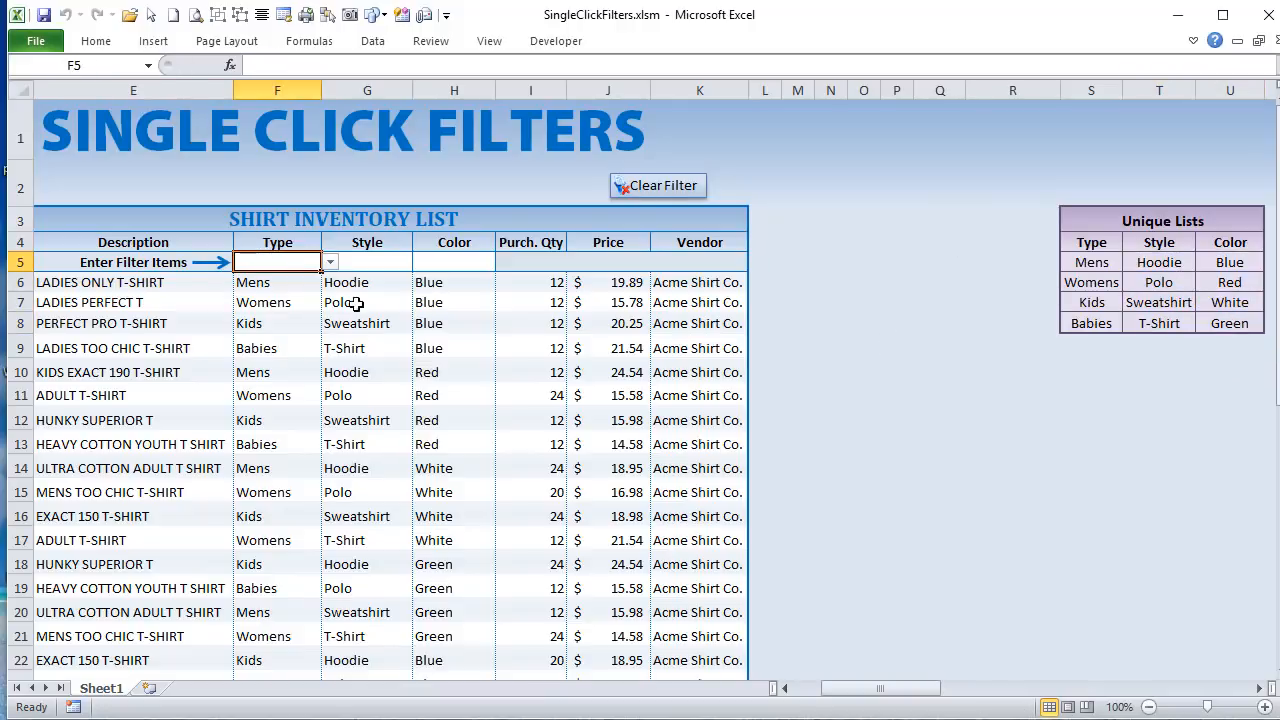
pyautogui.click(342, 262)
pyautogui.click(472, 276)
pyautogui.click(292, 263)
pyautogui.click(373, 41)
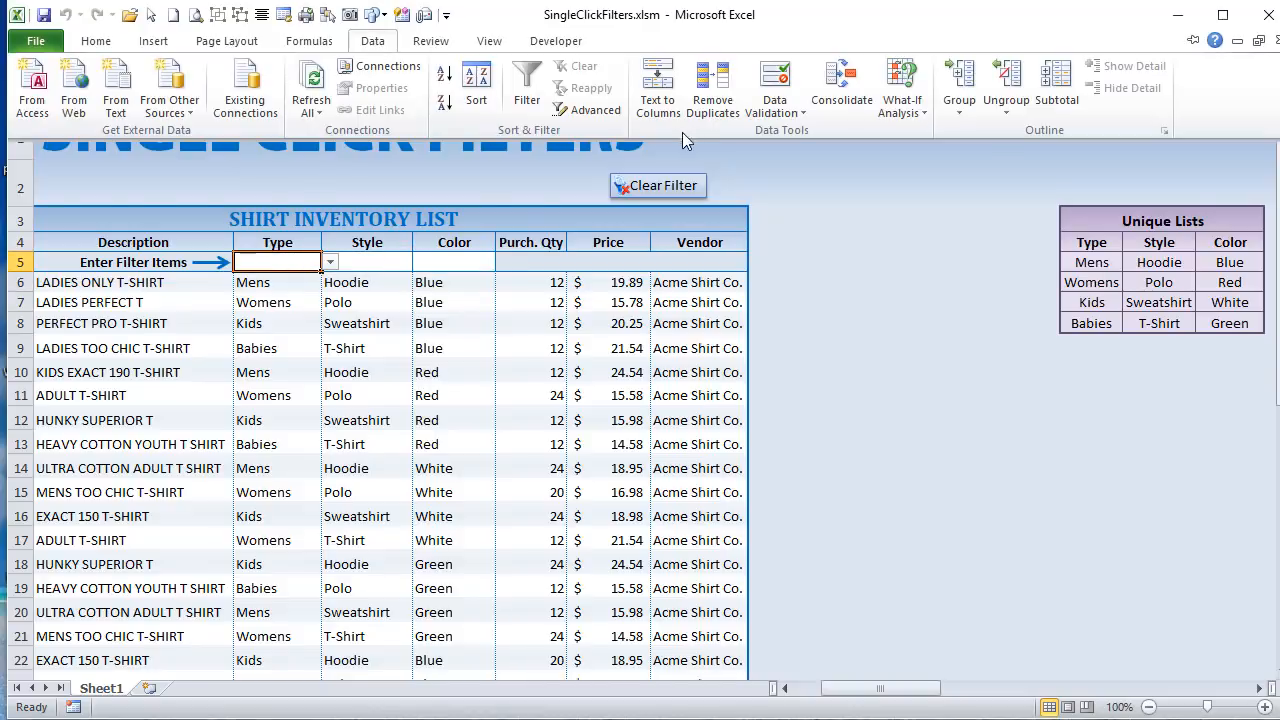
pyautogui.click(774, 100)
pyautogui.click(749, 131)
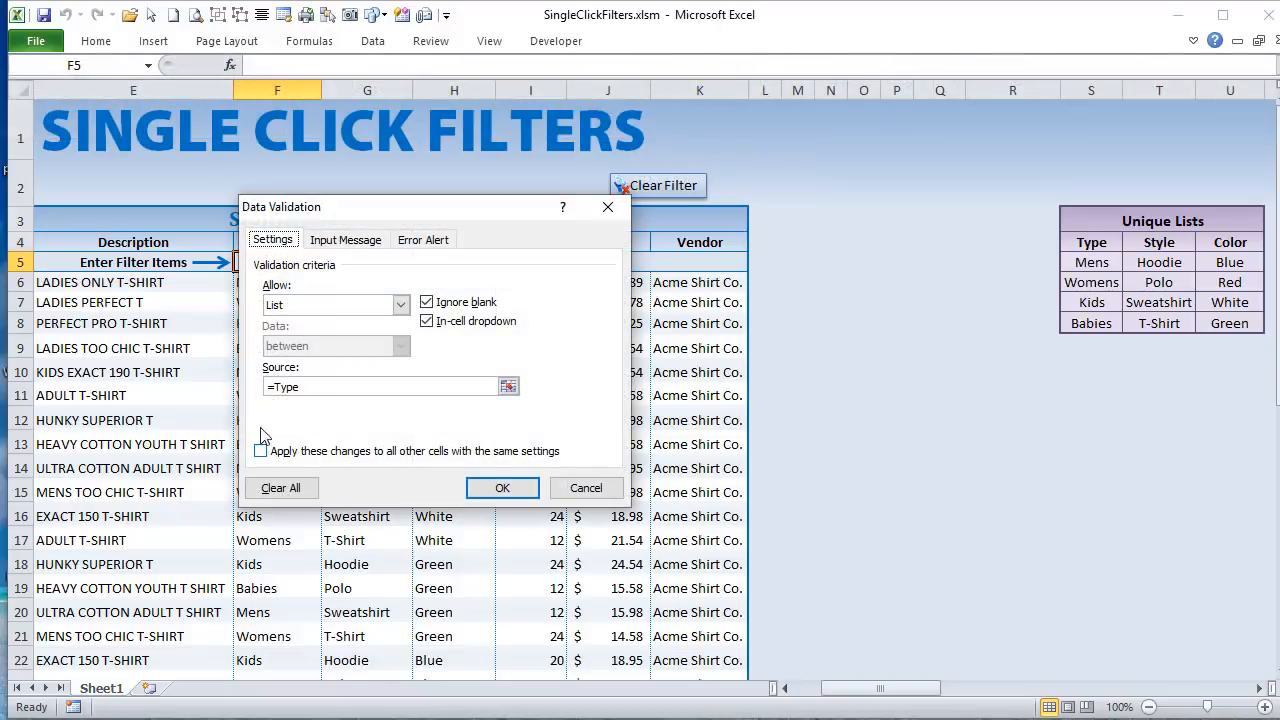
pyautogui.click(584, 488)
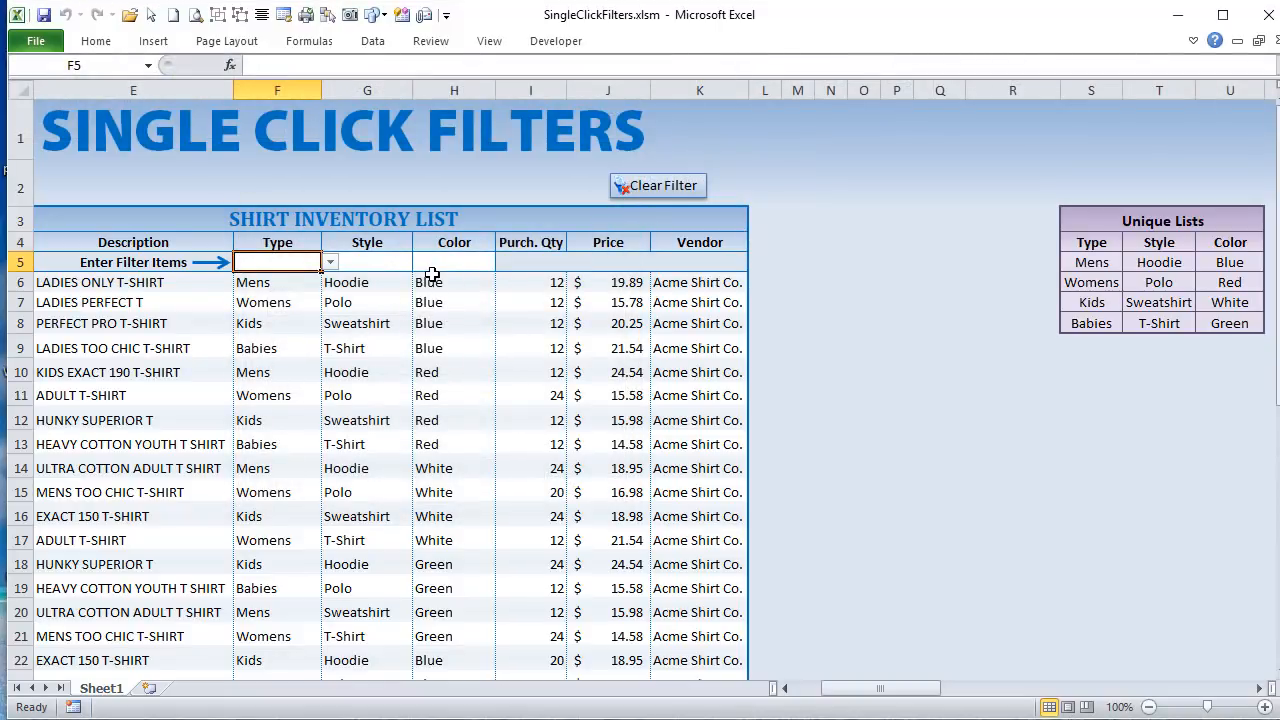
# Step: Filter the inventory by the Types Mens and Womens, and remove the Mens filter with its close button
pyautogui.moveTo(881, 688); pyautogui.dragTo(866, 688)
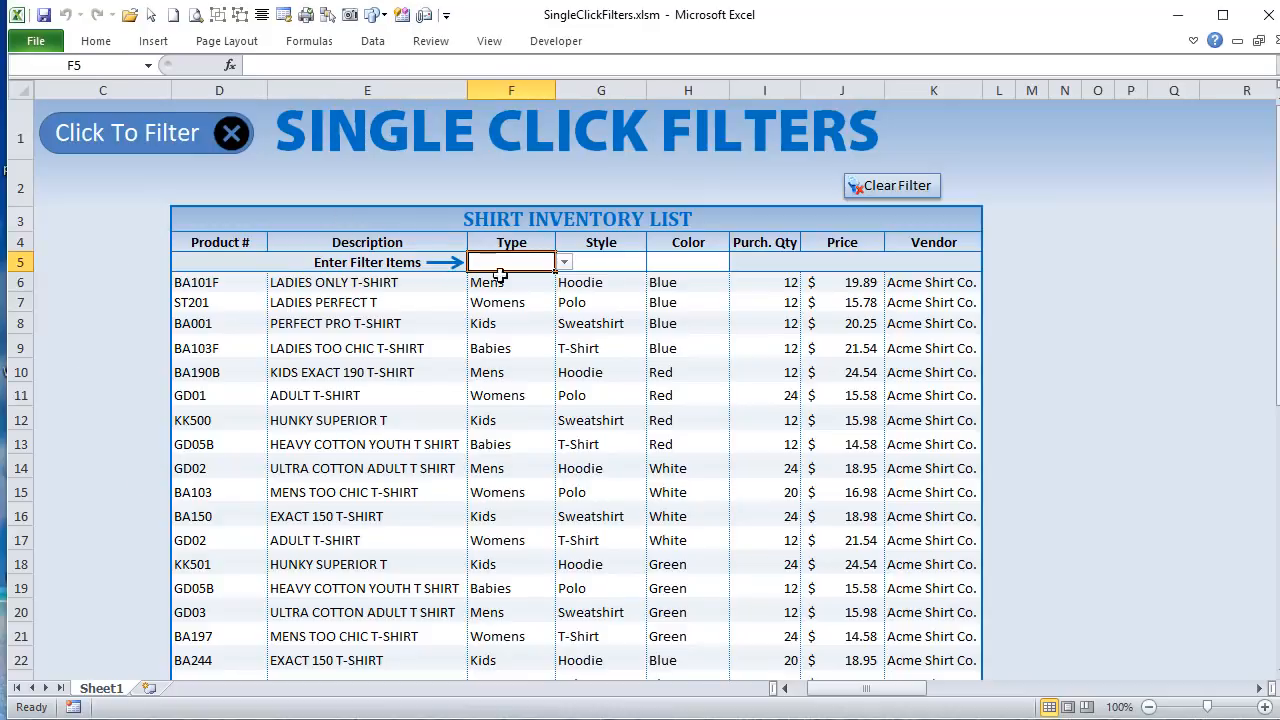
pyautogui.click(563, 263)
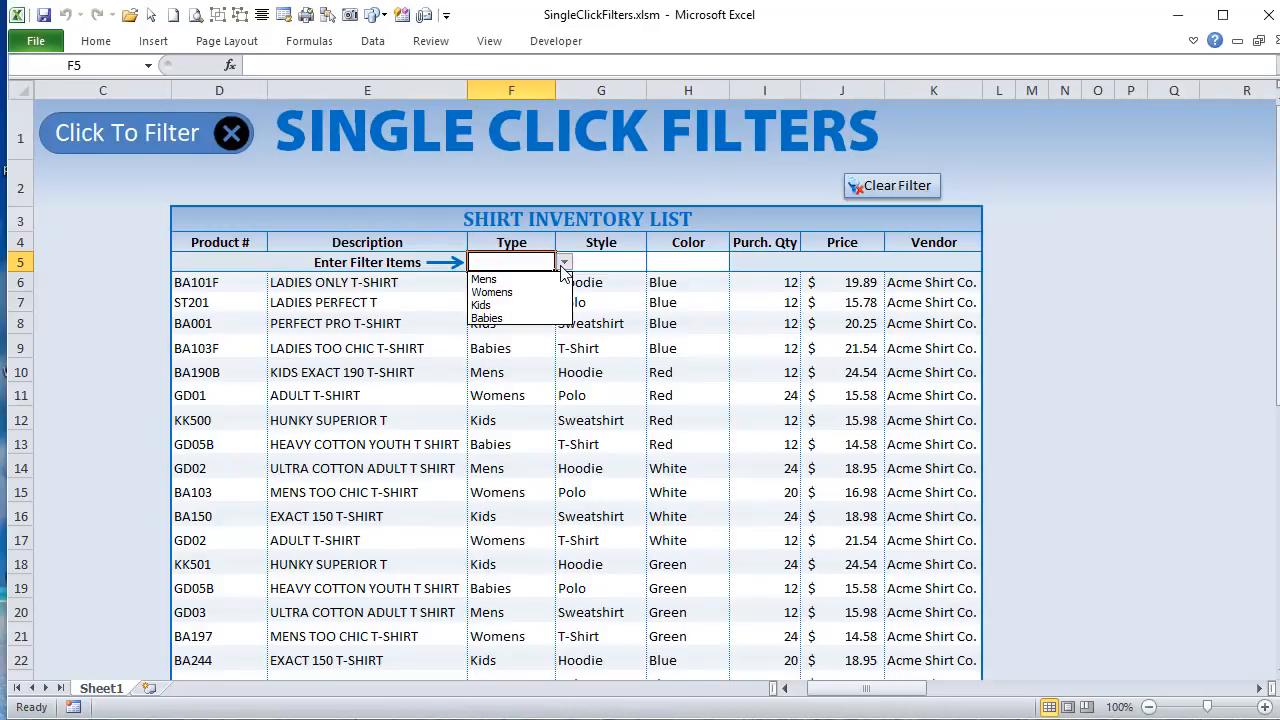
pyautogui.click(528, 279)
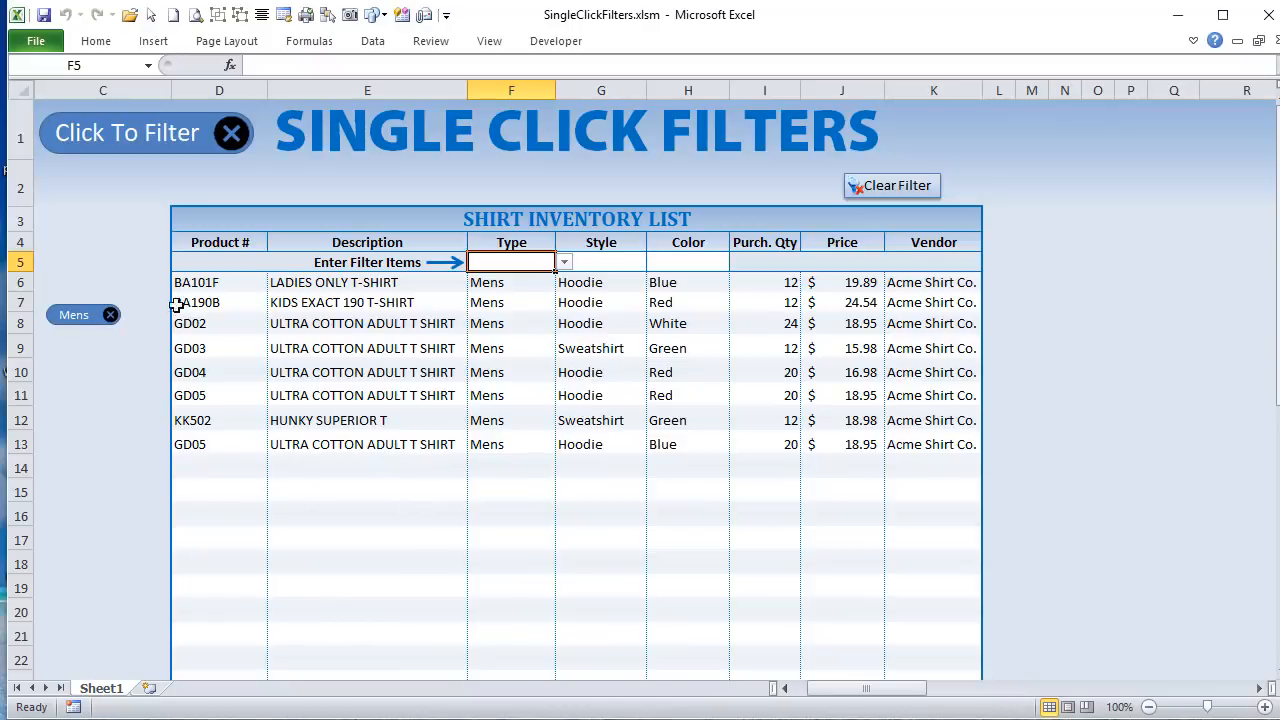
pyautogui.click(564, 262)
pyautogui.click(533, 300)
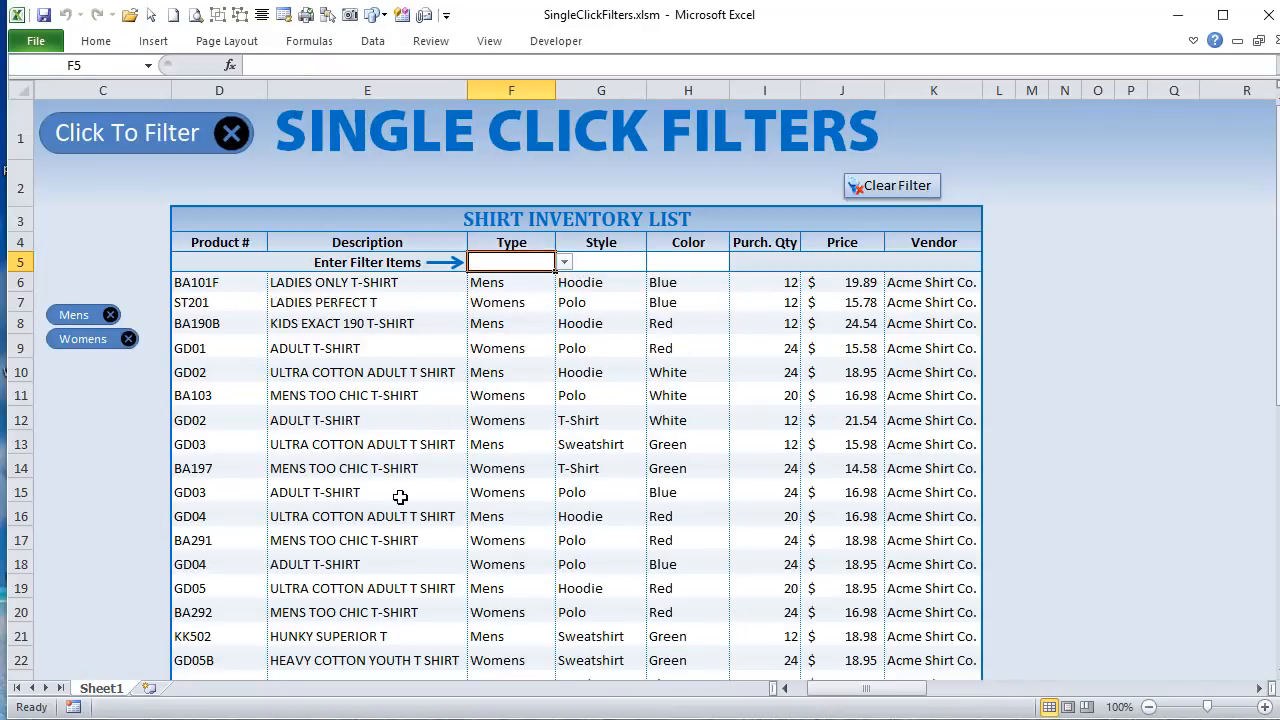
pyautogui.scroll(-1, 348, 492)
pyautogui.scroll(-1, 348, 492)
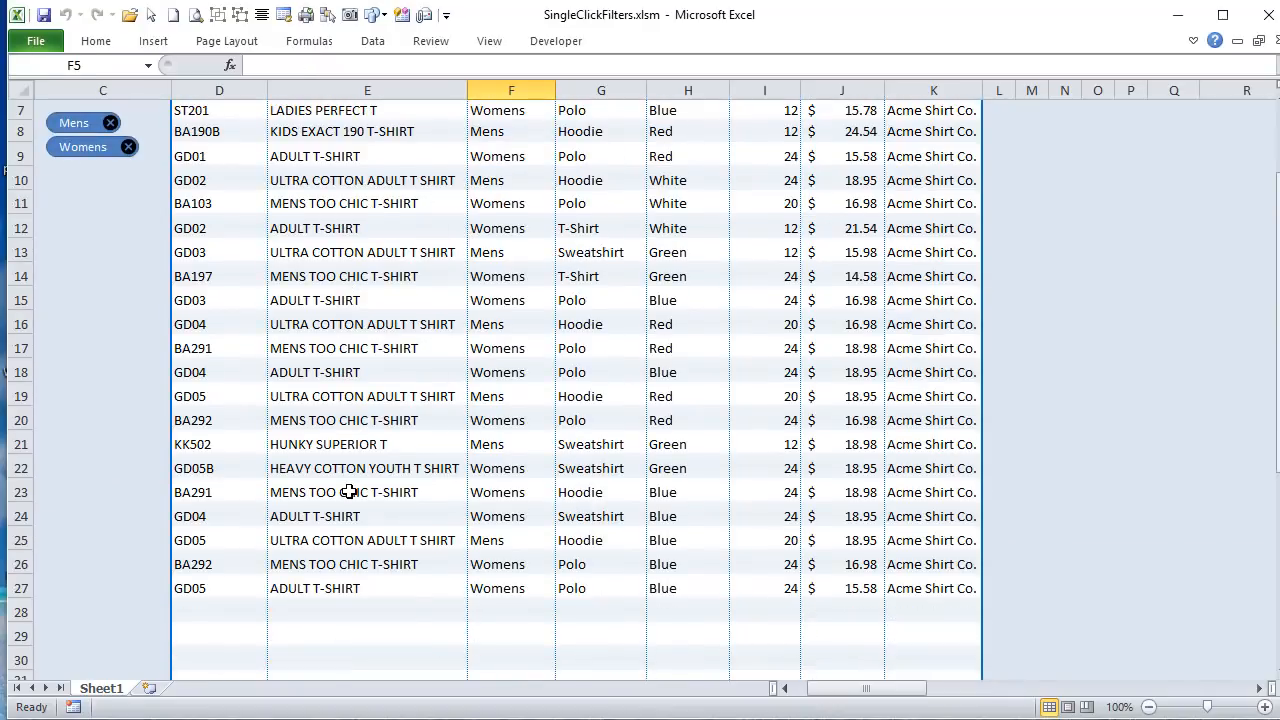
pyautogui.scroll(2, 348, 492)
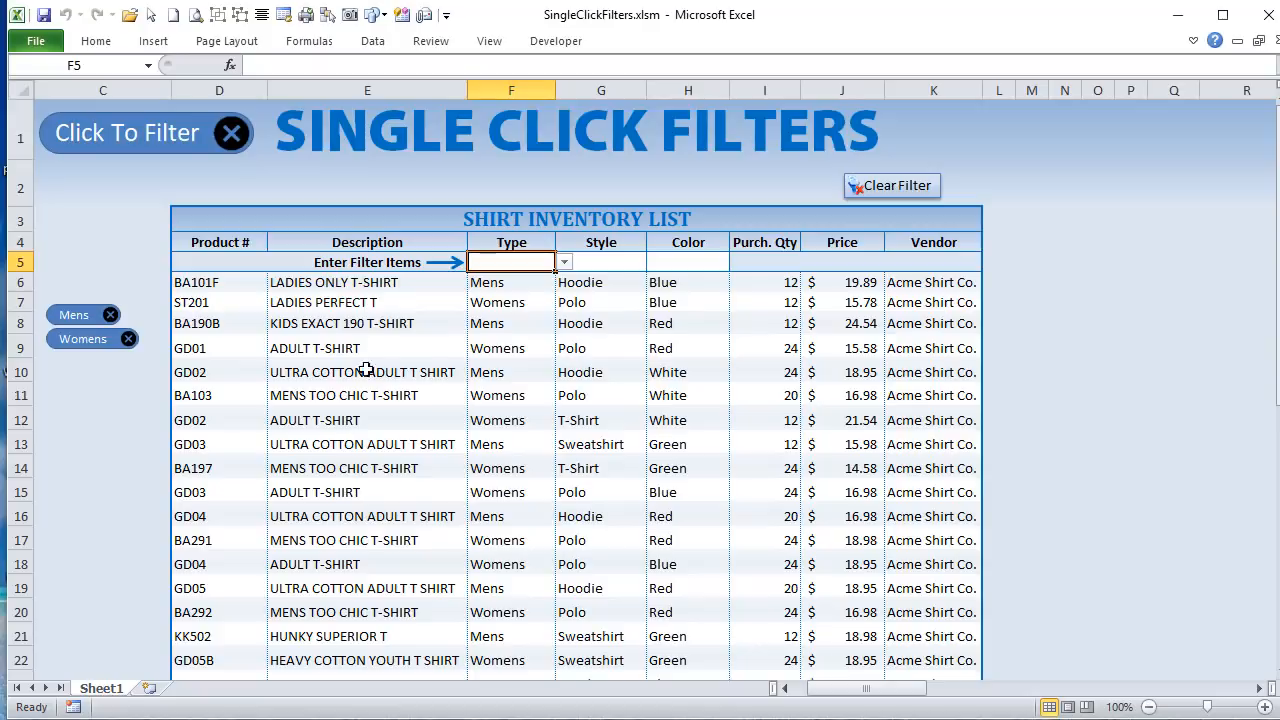
pyautogui.click(110, 315)
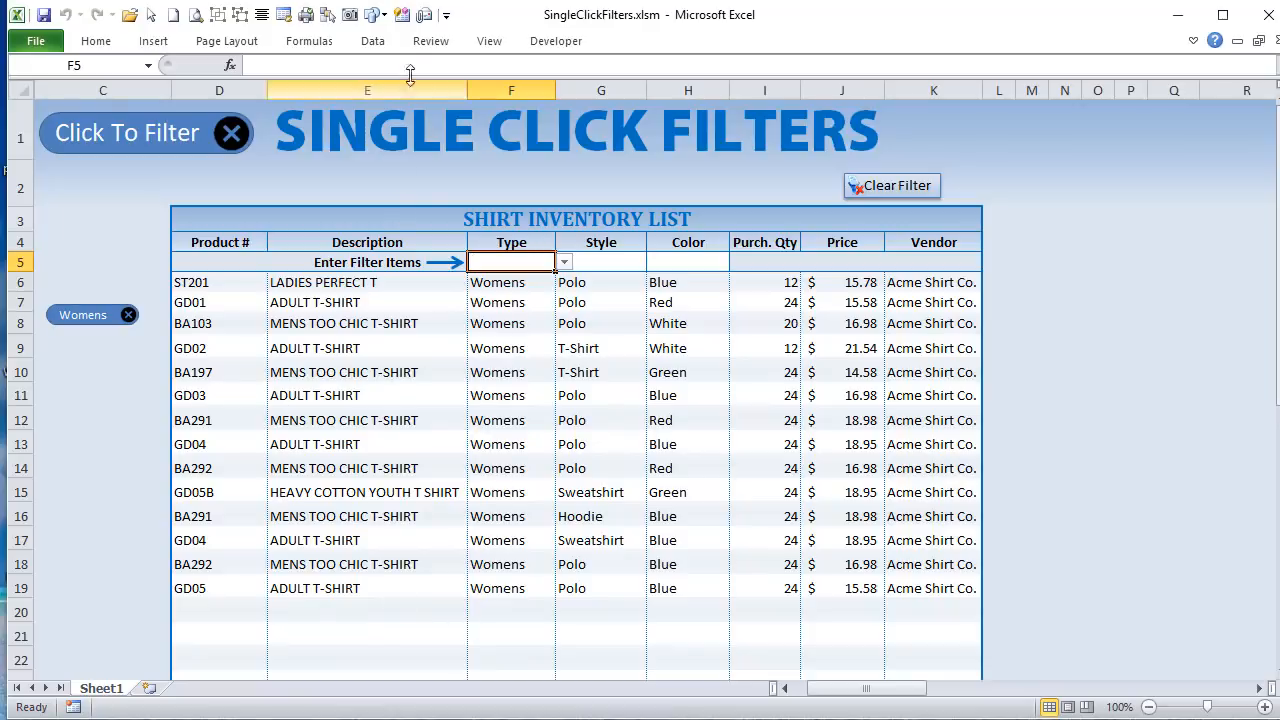
# Step: Show the list of shapes to check which CloseBtn and FiltShape entries are visible, and close the list
pyautogui.click(328, 15)
pyautogui.scroll(-4, 1118, 450)
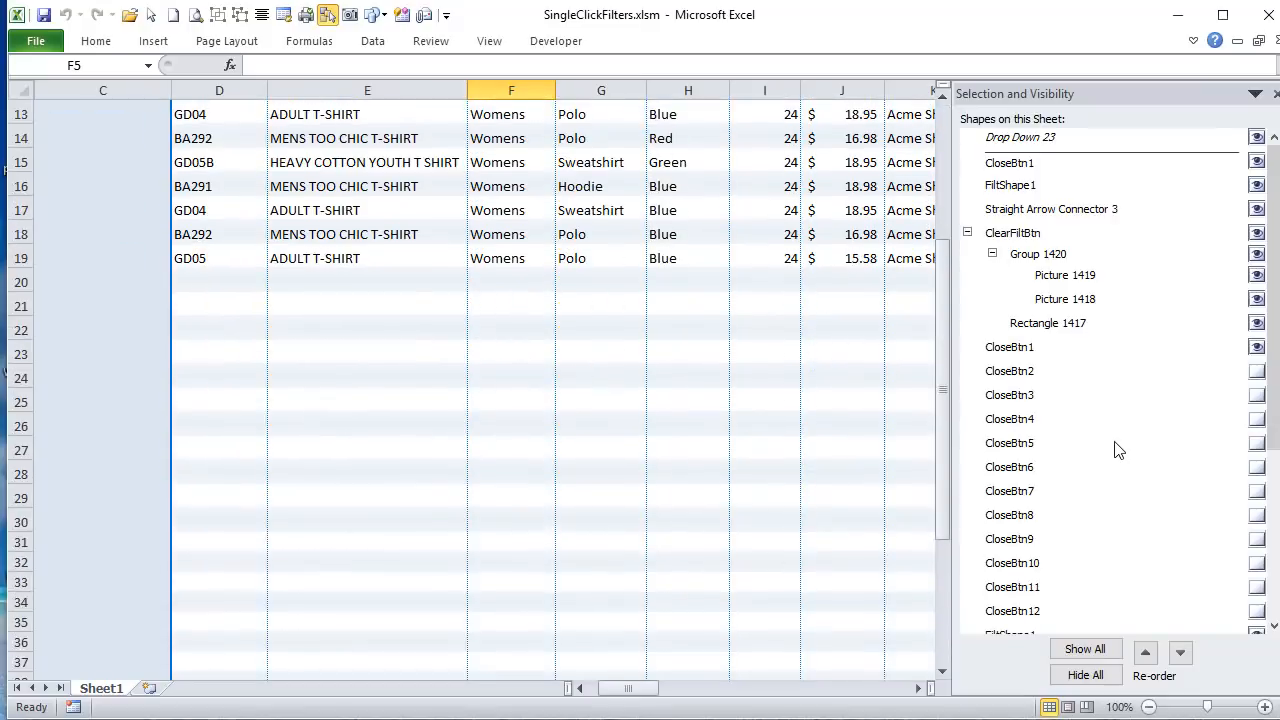
pyautogui.scroll(3, 1118, 450)
pyautogui.scroll(-4, 1080, 520)
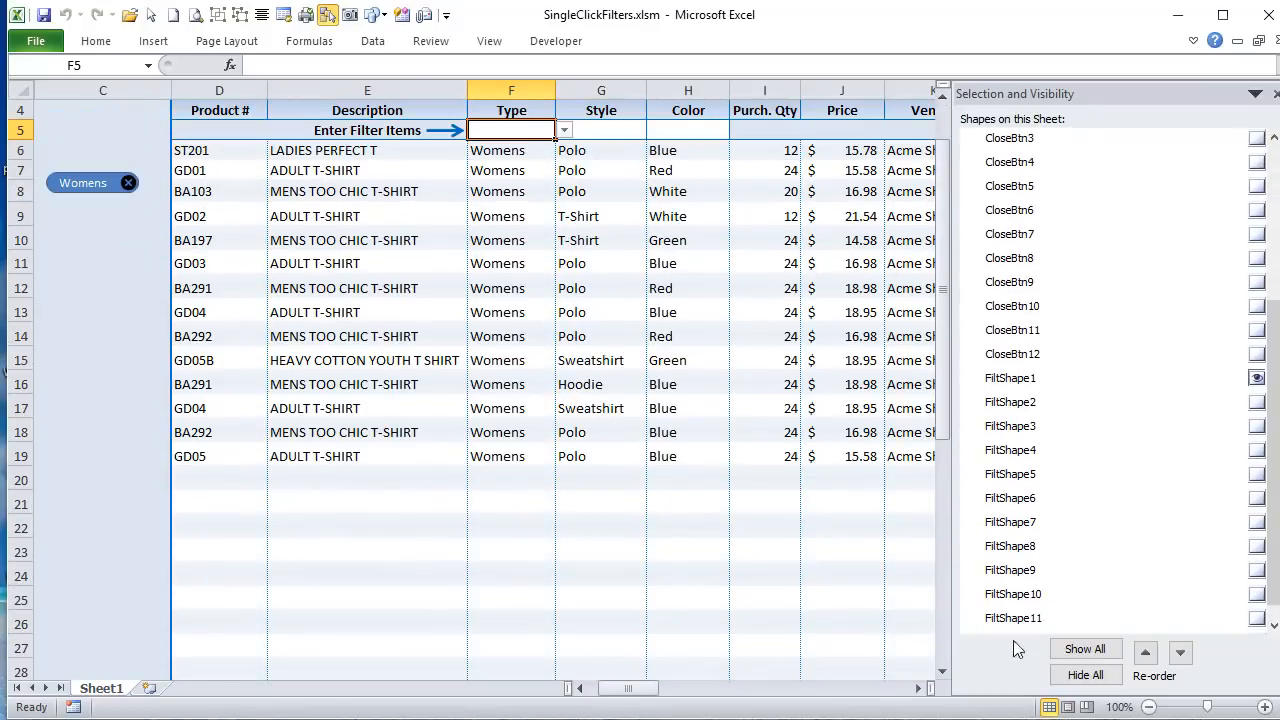
pyautogui.moveTo(1276, 447); pyautogui.dragTo(1276, 278)
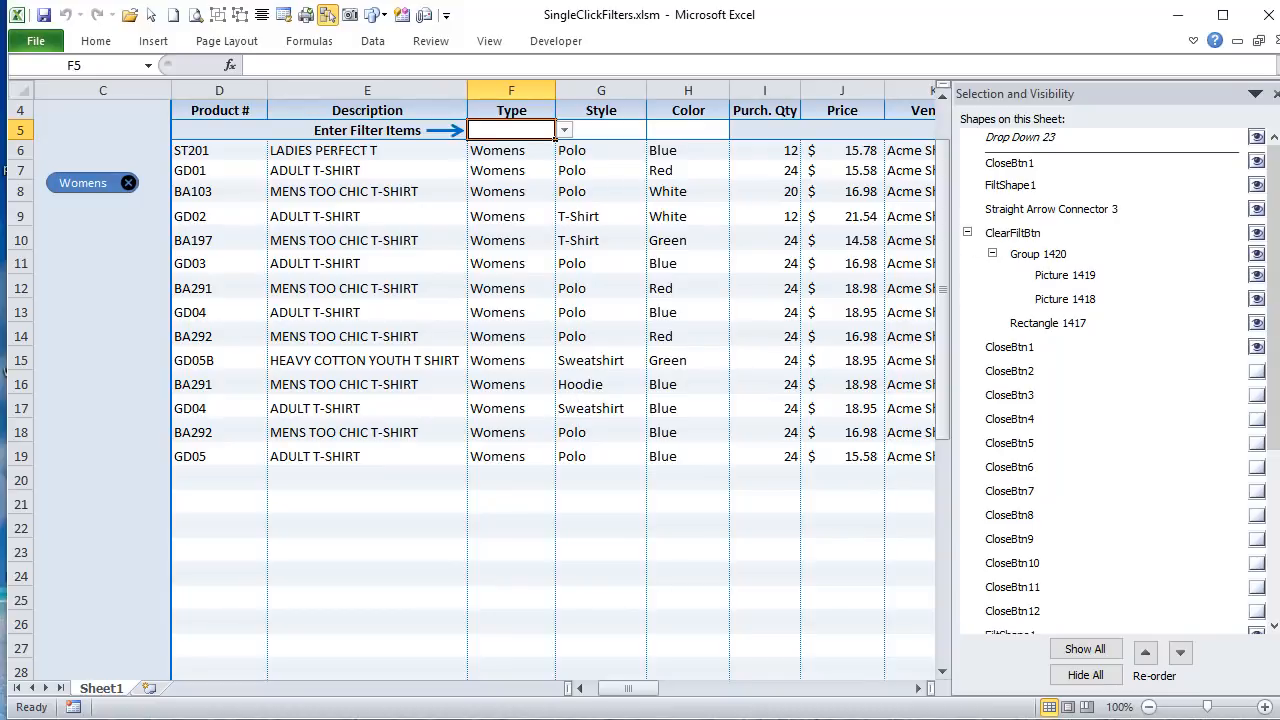
pyautogui.click(1276, 42)
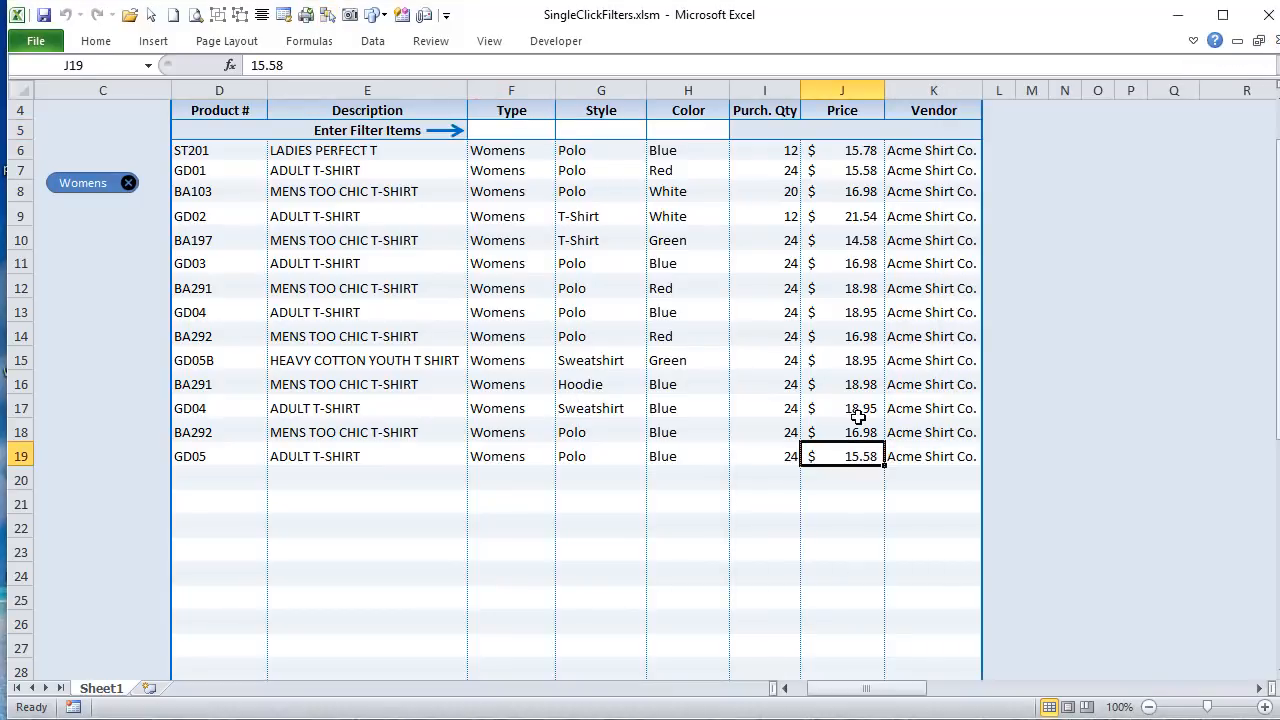
pyautogui.scroll(1, 974, 378)
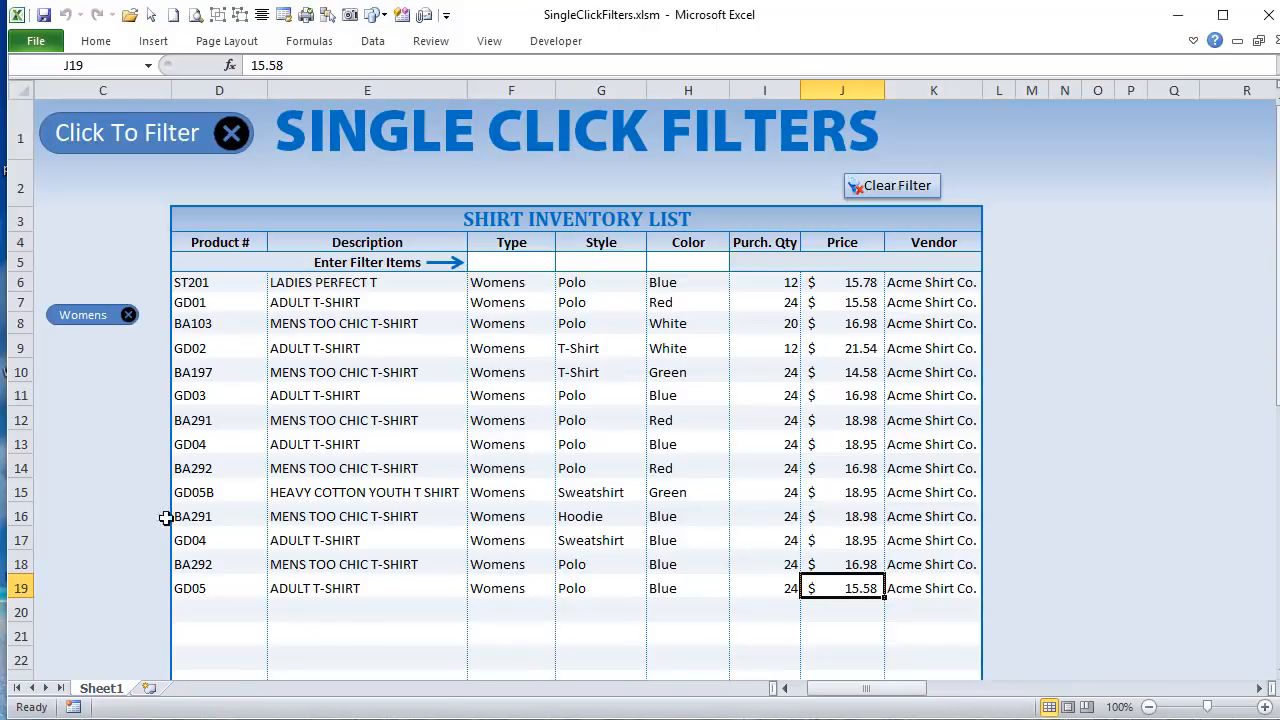
# Step: Switch to the VBA editor and highlight the name of the BuiltFilters macro in the FilterMacros module
pyautogui.hotkey('alt', 'F11')
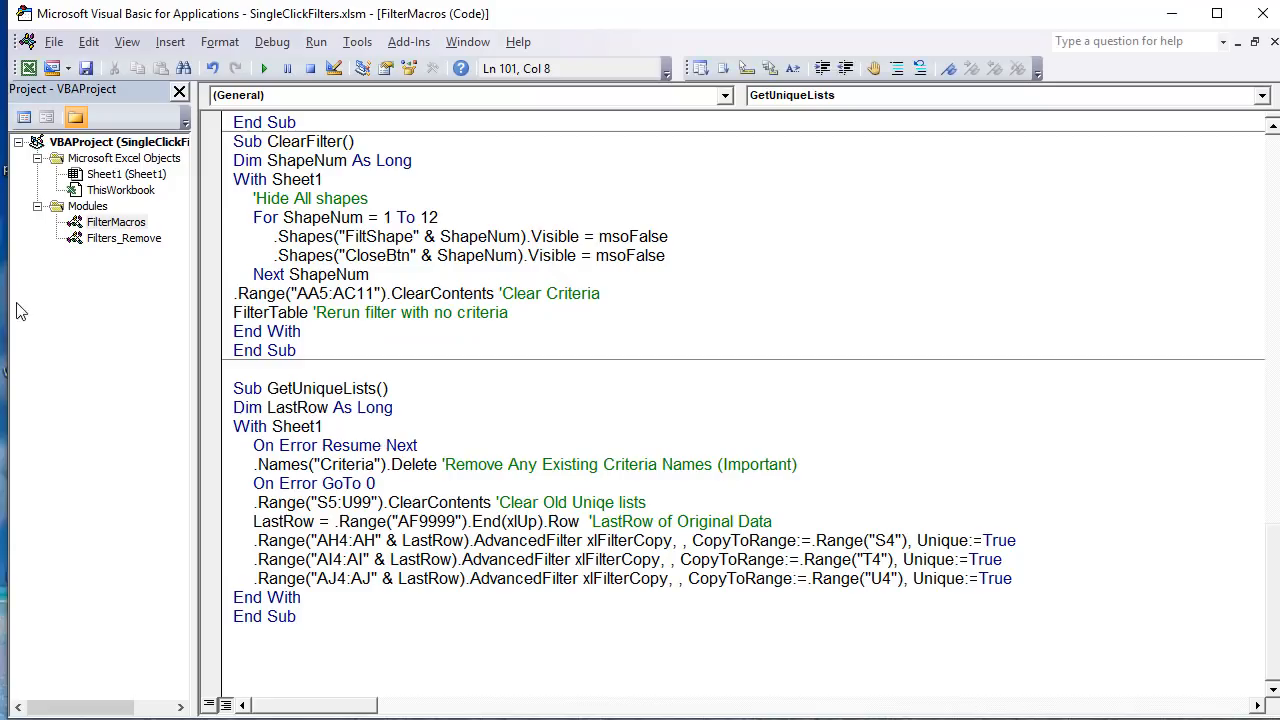
pyautogui.scroll(15, 404, 478)
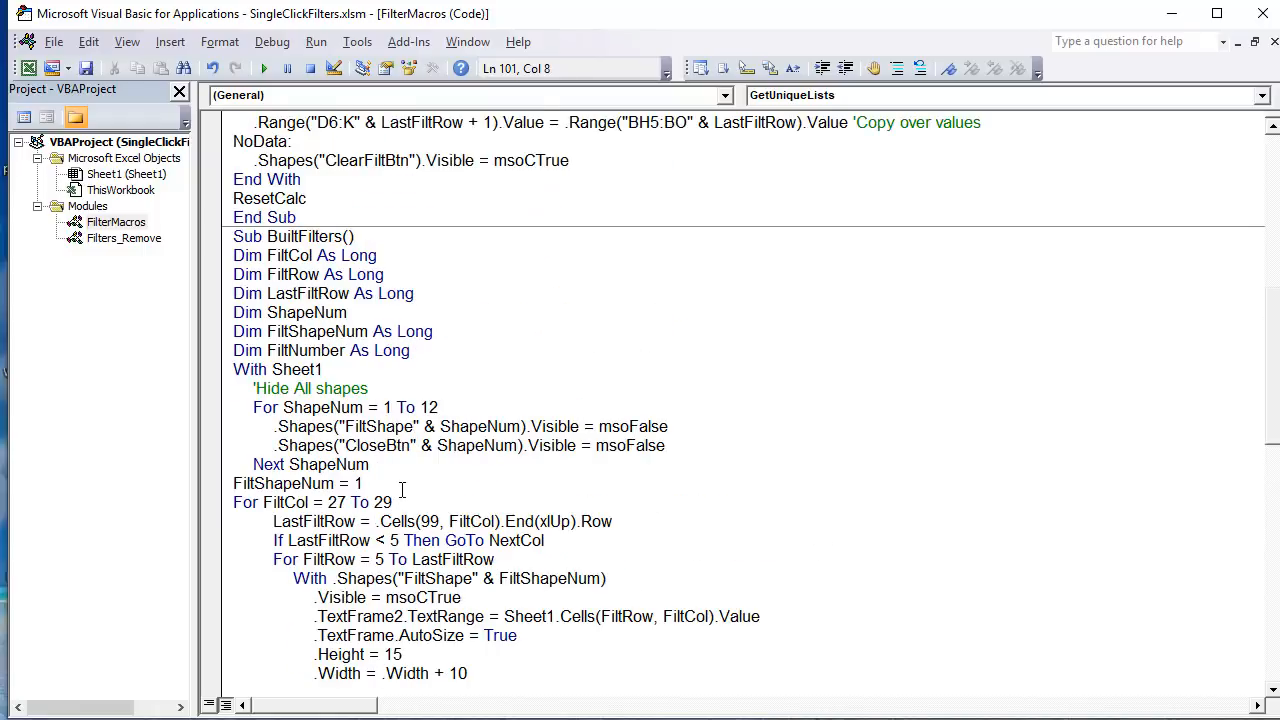
pyautogui.moveTo(268, 236); pyautogui.dragTo(345, 236)
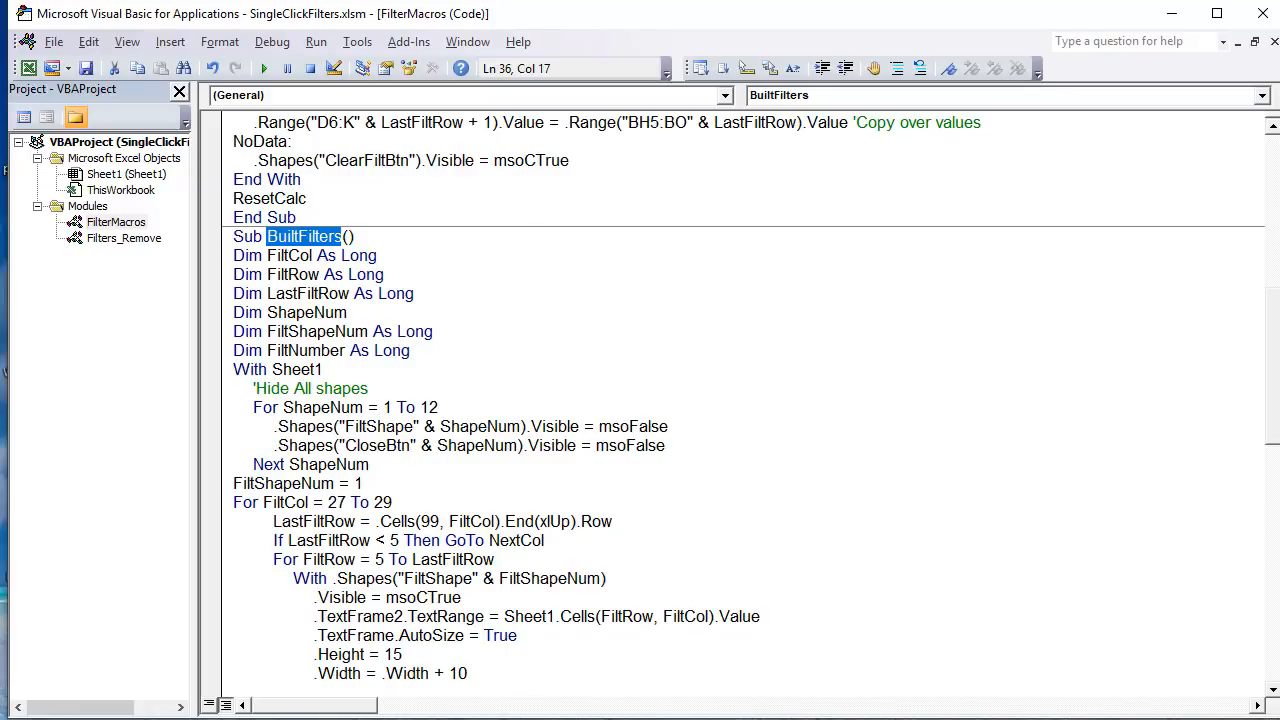
# Step: Switch to the Excel sheet and add the filters Womens for Type, T-Shirt for Style and White for Color
pyautogui.hotkey('alt', 'F11')
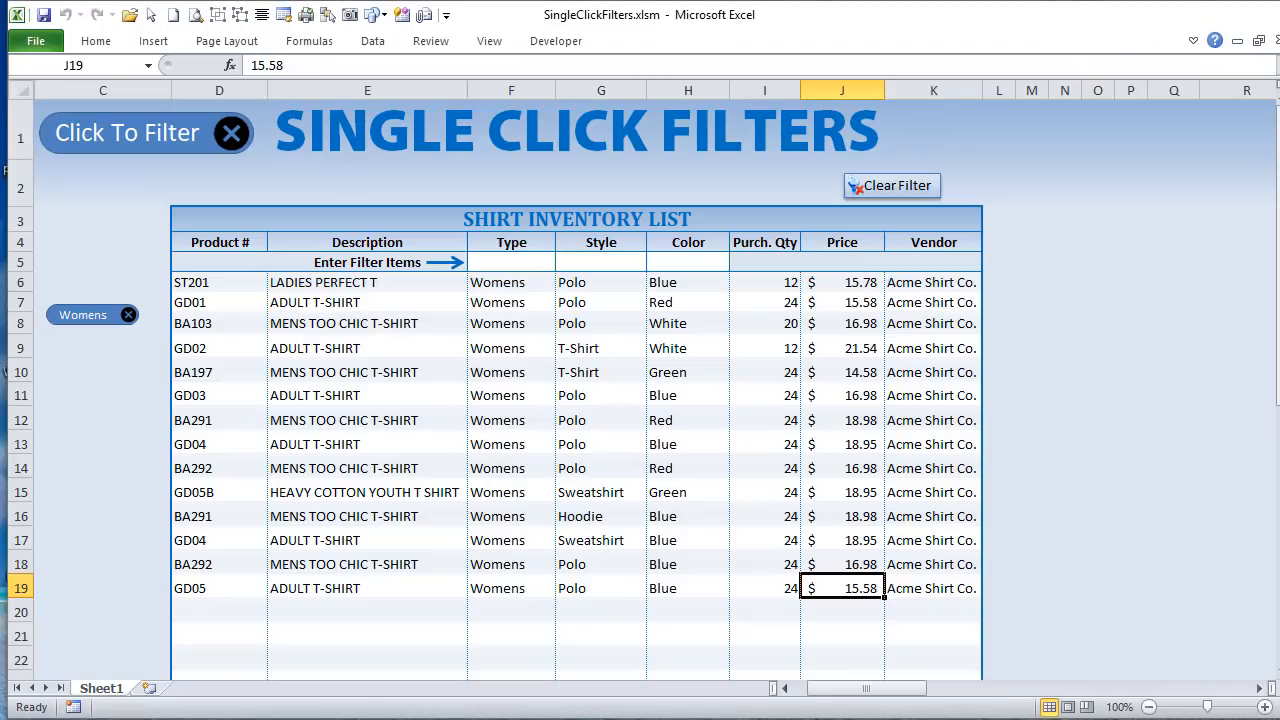
pyautogui.hotkey('alt', 'F11')
pyautogui.hotkey('alt', 'F11')
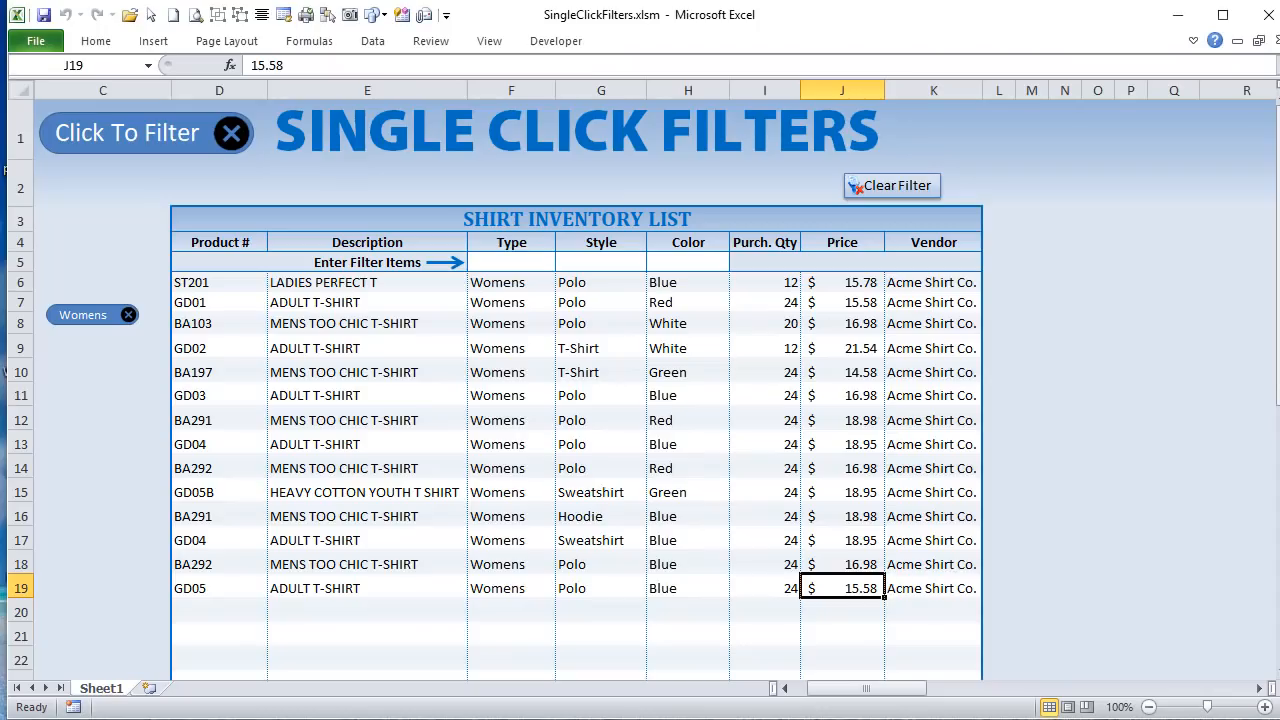
pyautogui.click(545, 260)
pyautogui.click(564, 262)
pyautogui.click(540, 294)
pyautogui.click(605, 262)
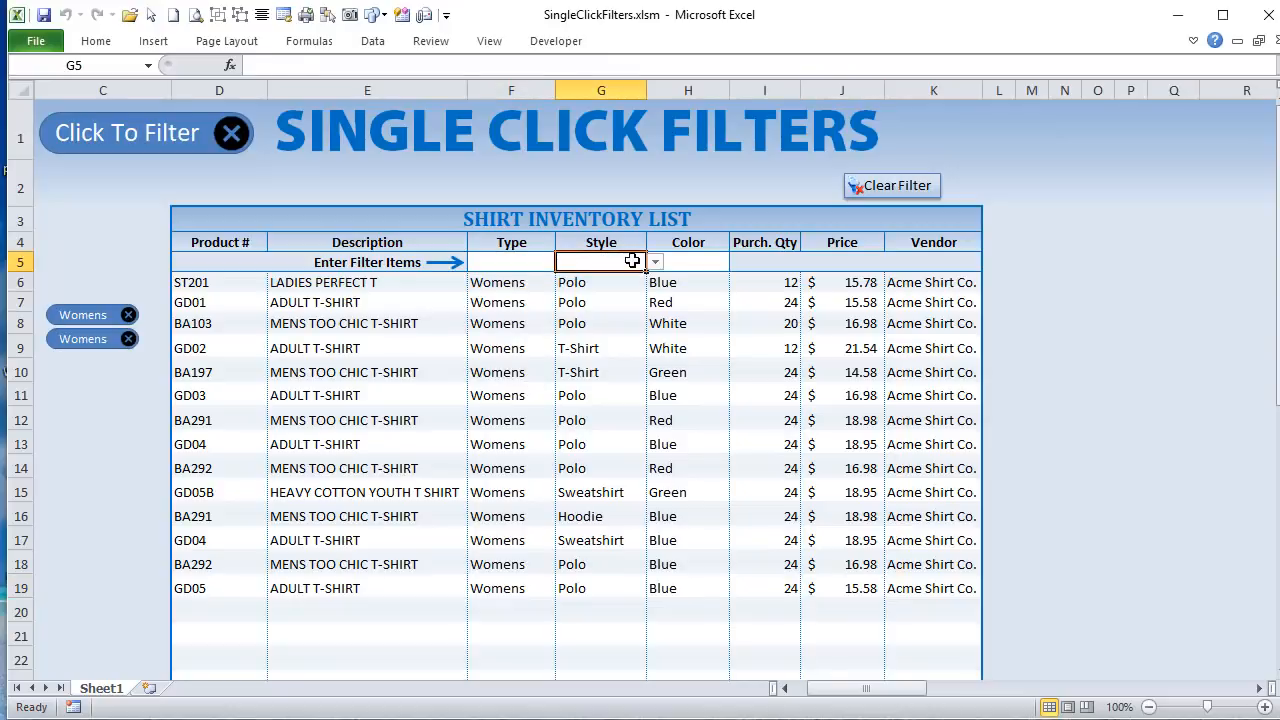
pyautogui.click(655, 262)
pyautogui.click(617, 308)
pyautogui.click(656, 287)
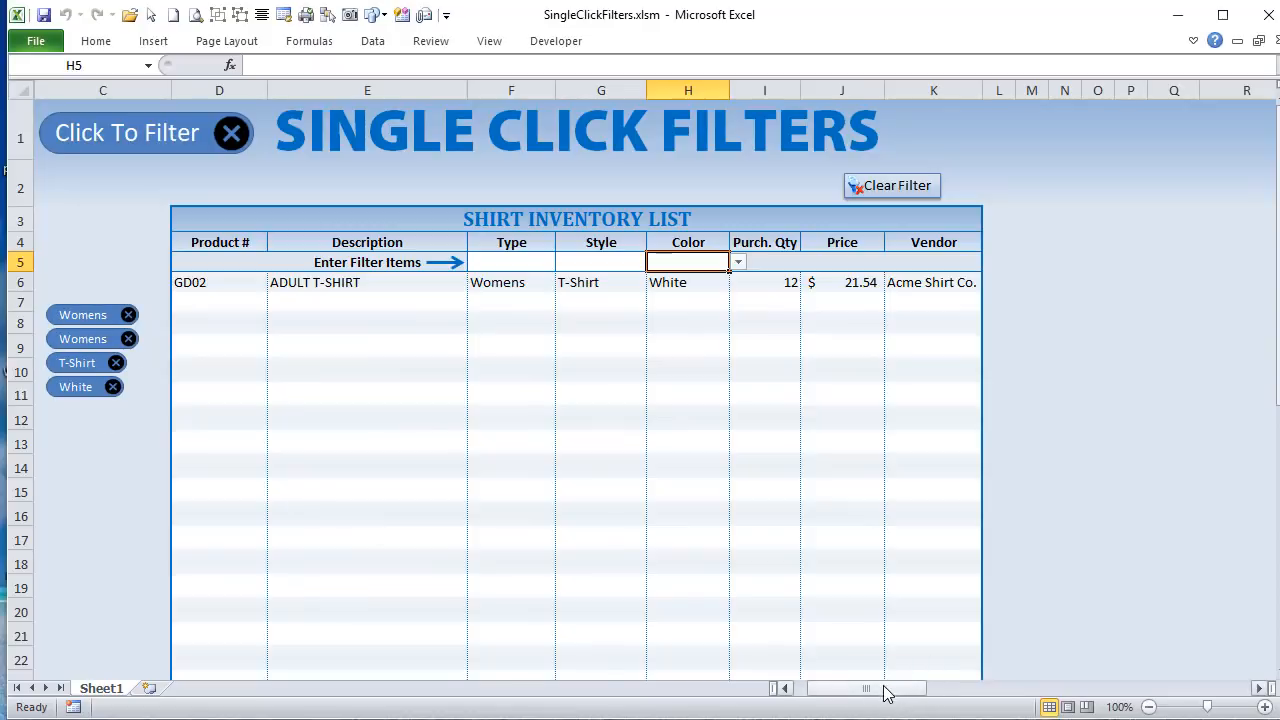
# Step: Fill the =COLUMN() formula from AA2 across to AC2 above the Criteria table
pyautogui.moveTo(886, 691); pyautogui.dragTo(984, 706)
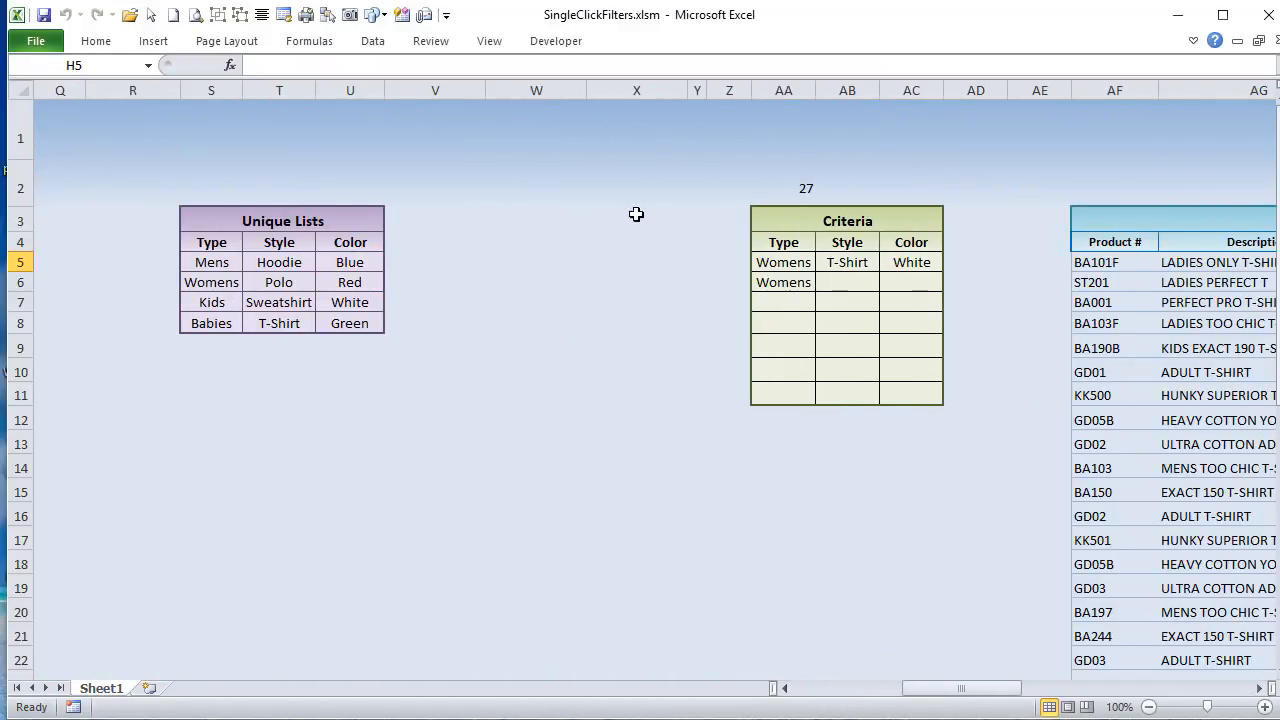
pyautogui.click(782, 188)
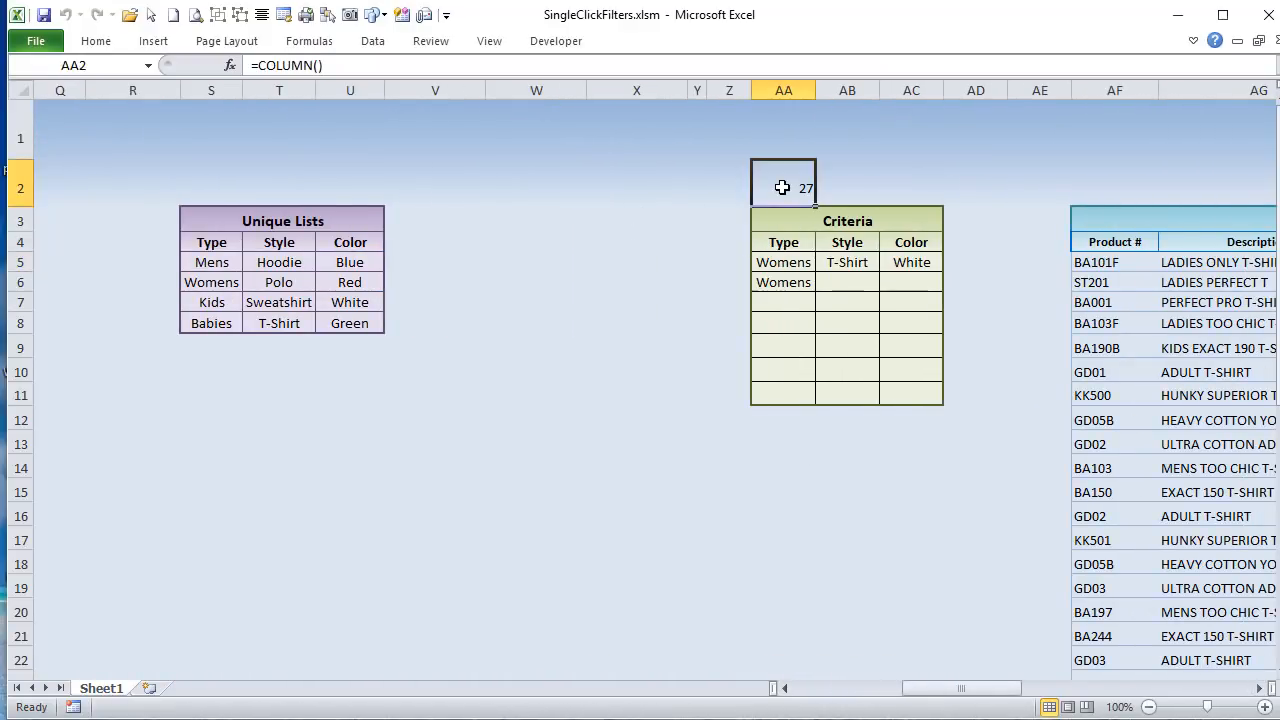
pyautogui.moveTo(781, 188); pyautogui.dragTo(923, 194)
pyautogui.click(795, 188)
pyautogui.moveTo(815, 205); pyautogui.dragTo(915, 205)
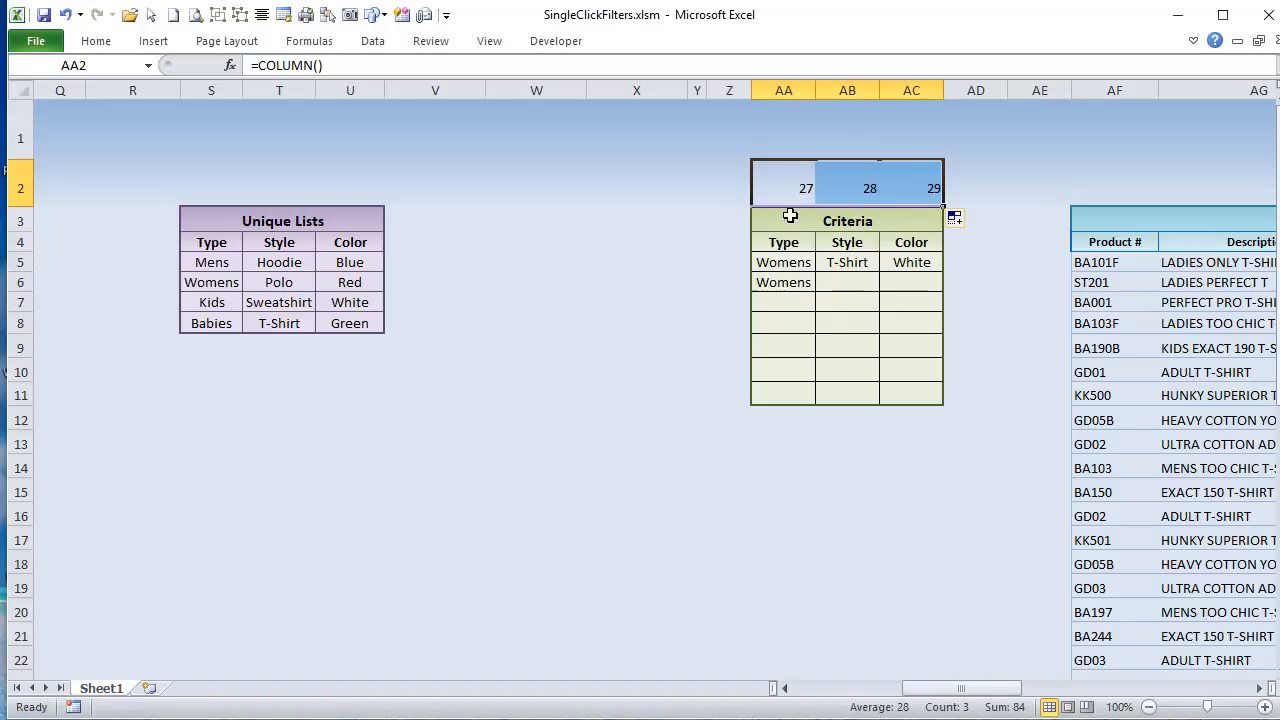
# Step: Check the Womens entries in the Criteria table, and replace the second Womens filter with a Mens filter
pyautogui.click(785, 261)
pyautogui.moveTo(785, 261)
pyautogui.mouseDown()
pyautogui.moveTo(786, 306)
pyautogui.moveTo(786, 283)
pyautogui.mouseUp()
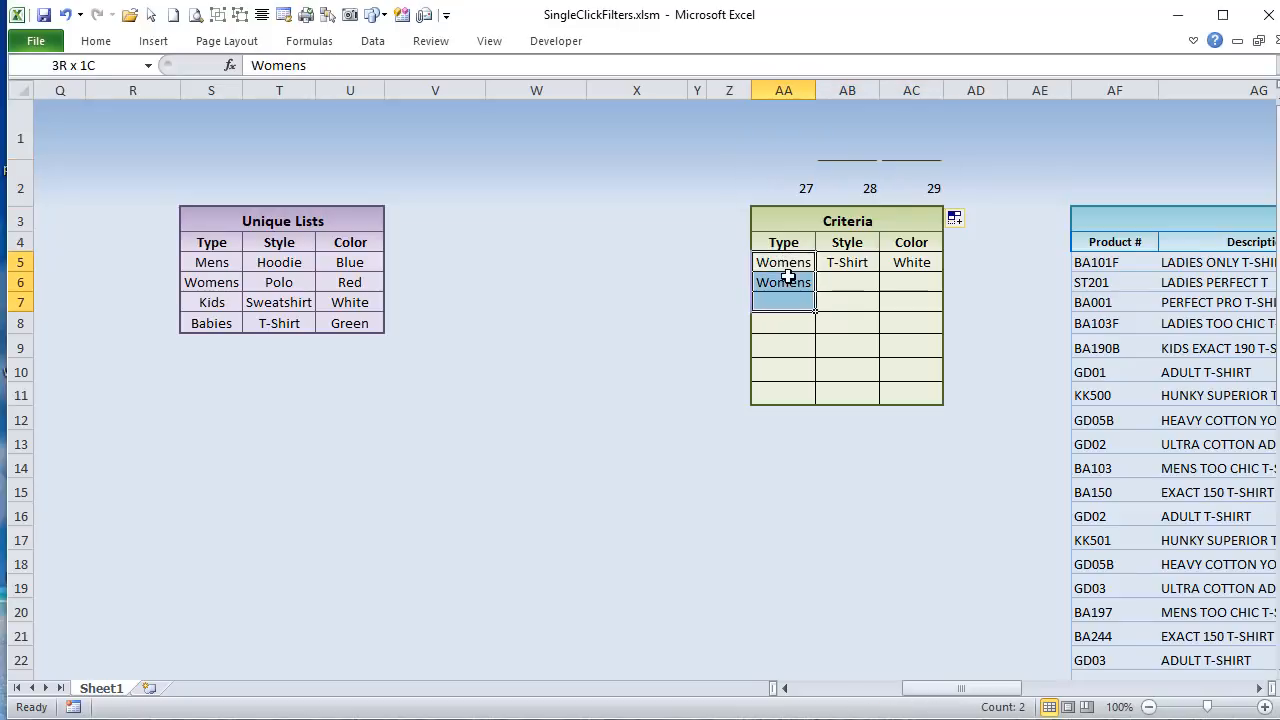
pyautogui.click(795, 283)
pyautogui.moveTo(940, 688); pyautogui.dragTo(570, 610)
pyautogui.click(127, 339)
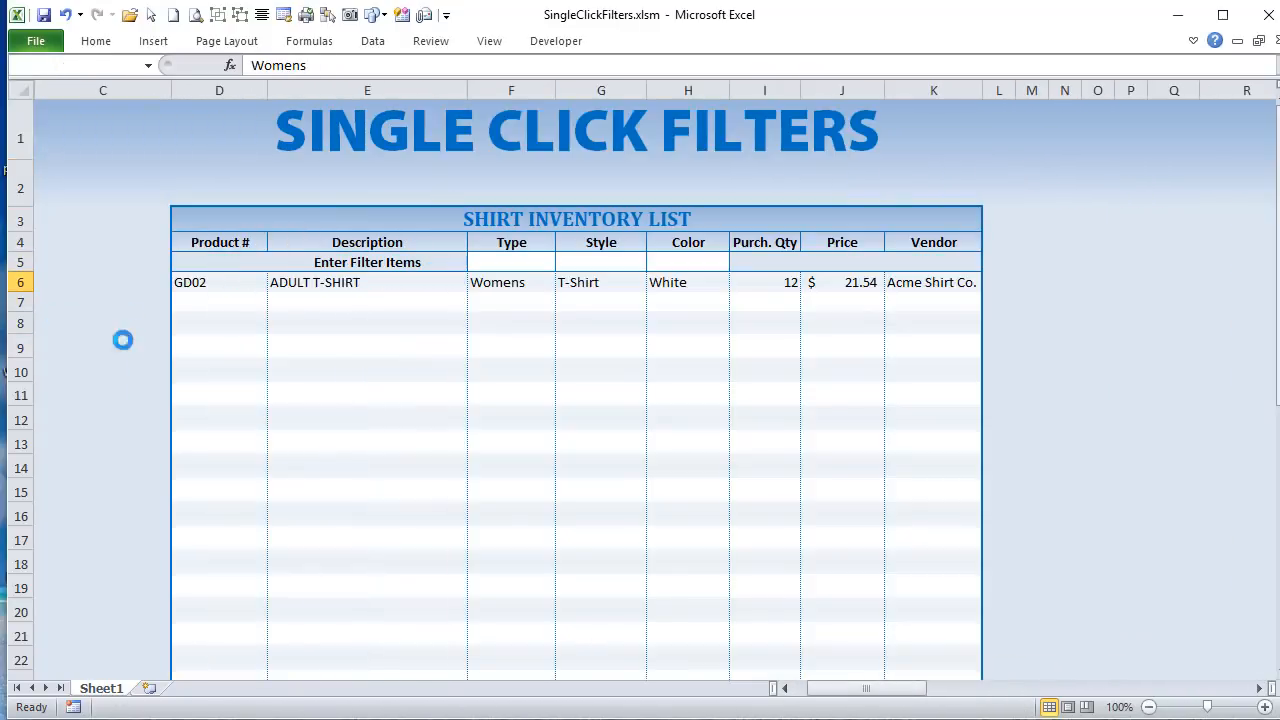
pyautogui.click(502, 264)
pyautogui.click(564, 262)
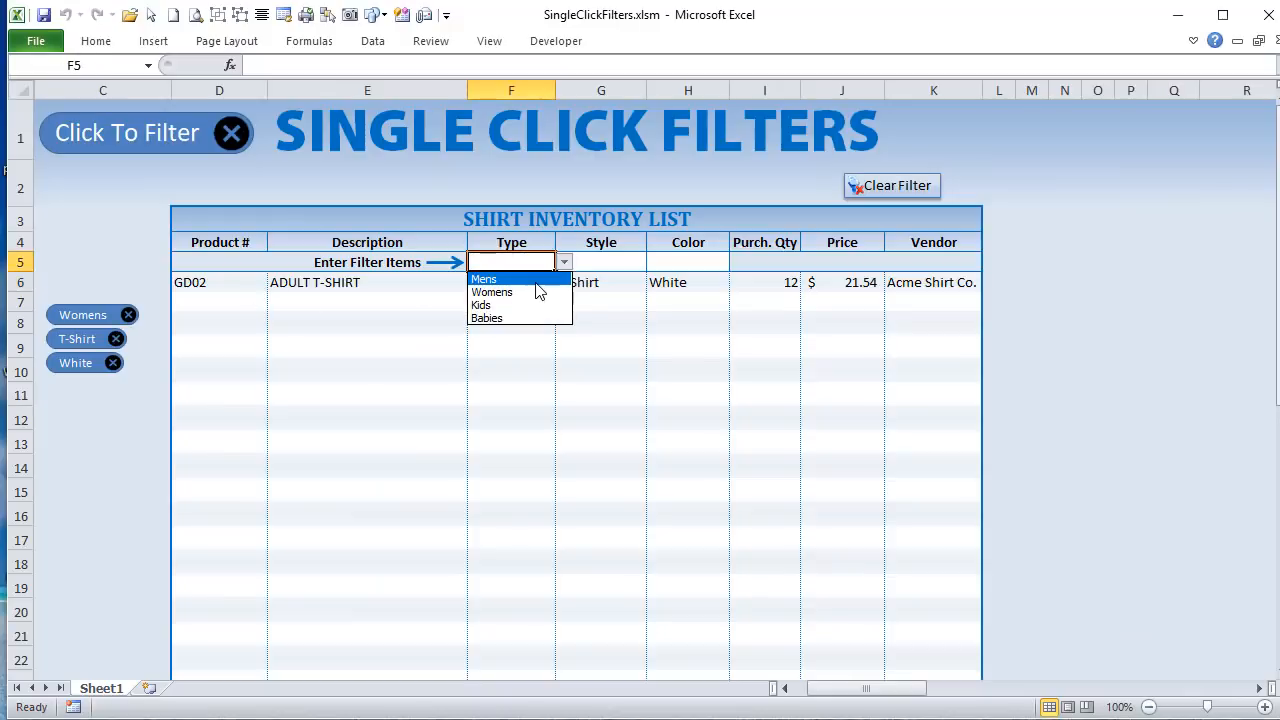
pyautogui.click(537, 280)
# Step: Examine the Type, Style and Color entries of the Criteria table and the column numbers above them
pyautogui.moveTo(866, 688); pyautogui.dragTo(940, 688)
pyautogui.moveTo(890, 262)
pyautogui.mouseDown()
pyautogui.moveTo(894, 300)
pyautogui.moveTo(892, 282)
pyautogui.mouseUp()
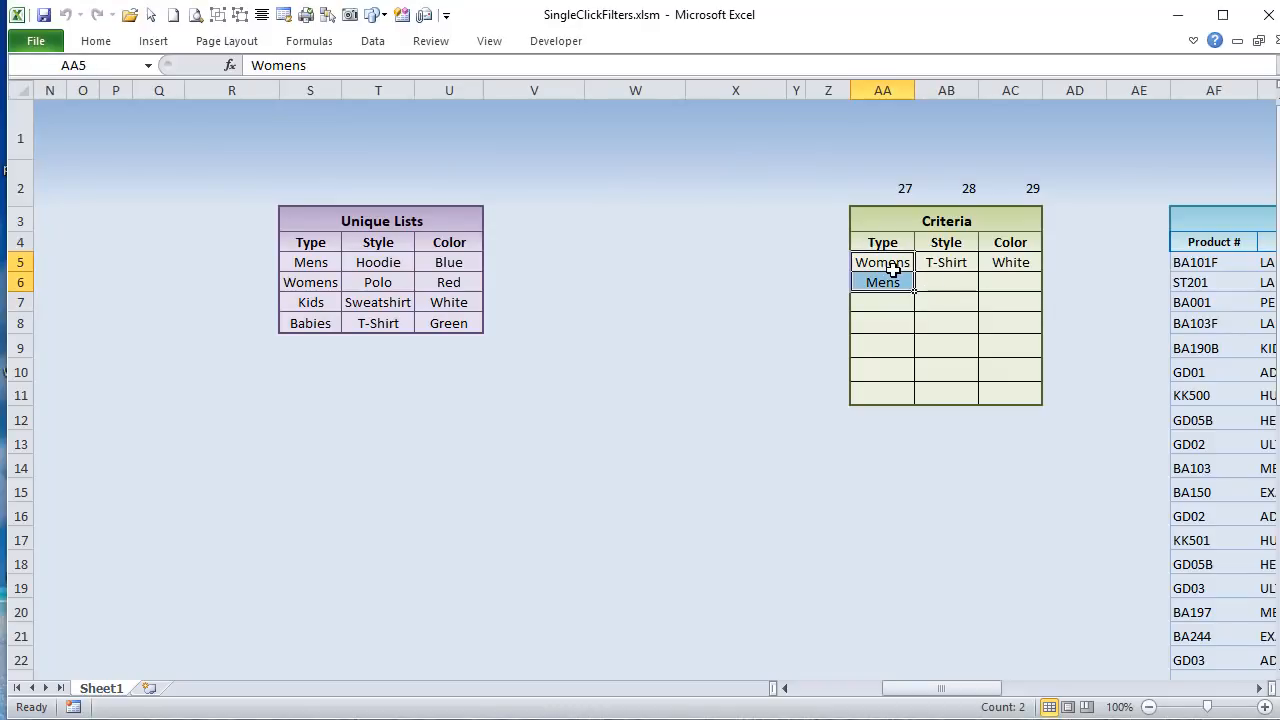
pyautogui.click(889, 260)
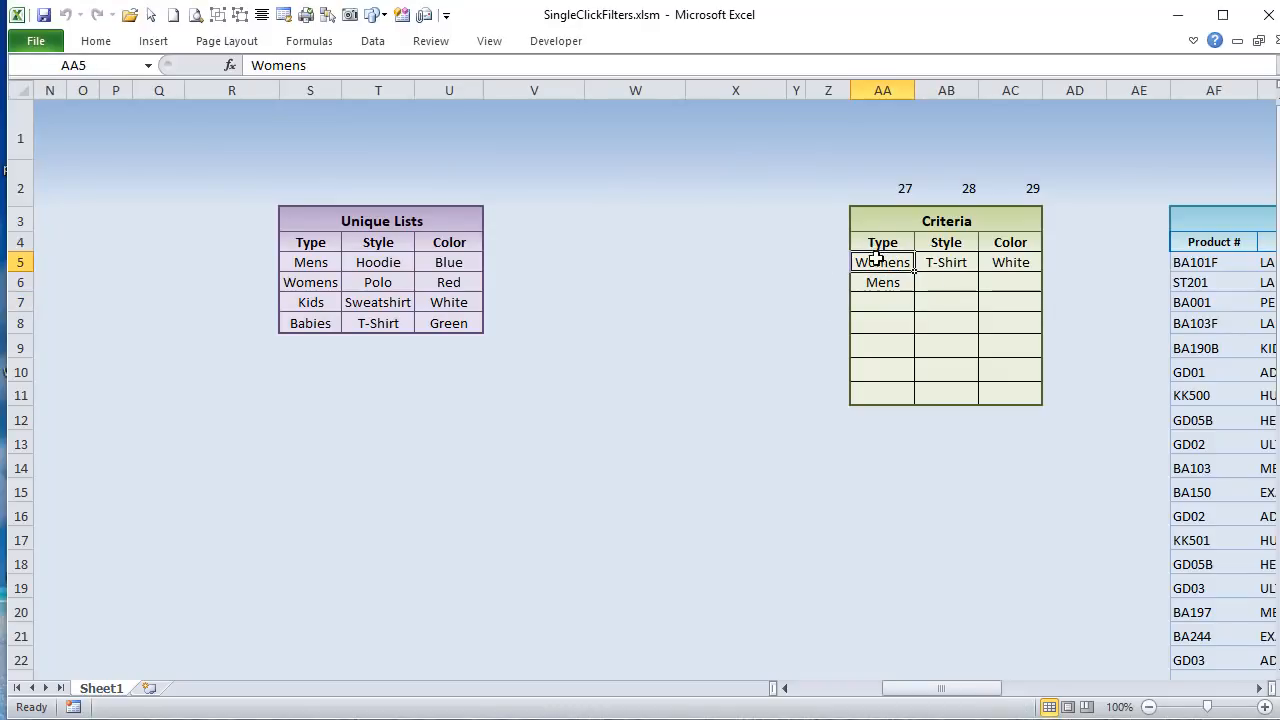
pyautogui.click(880, 283)
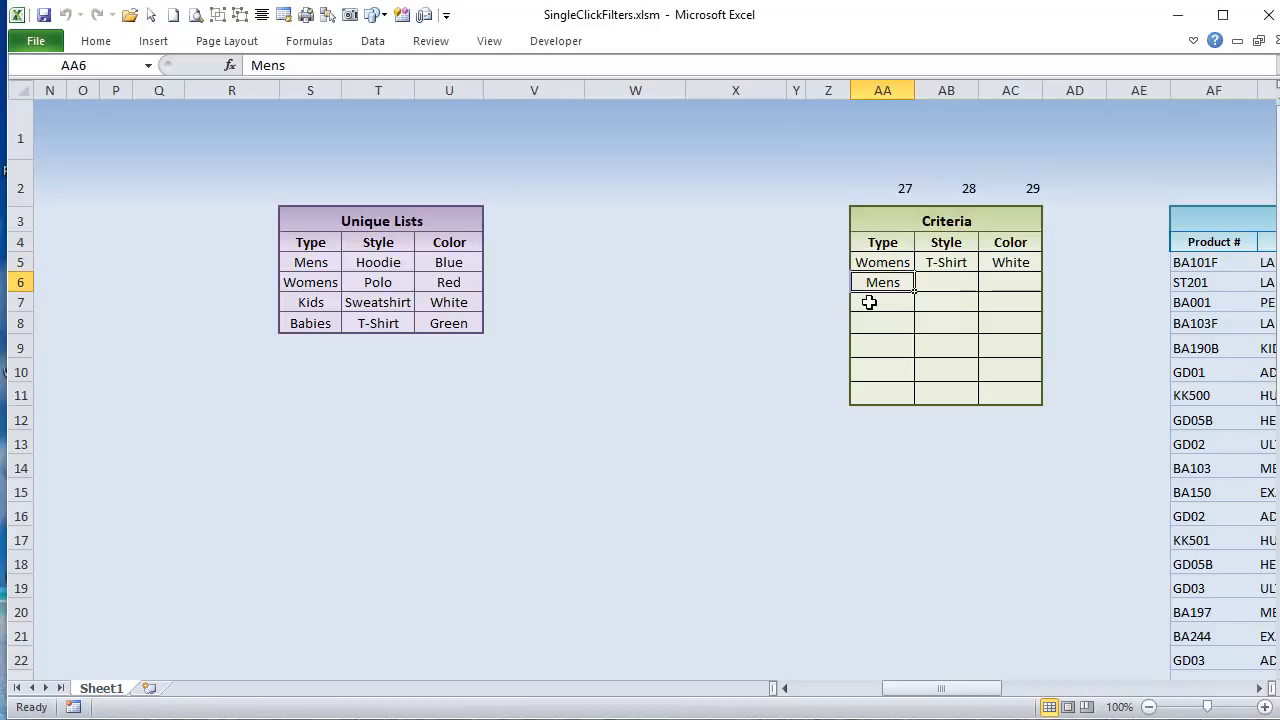
pyautogui.click(946, 261)
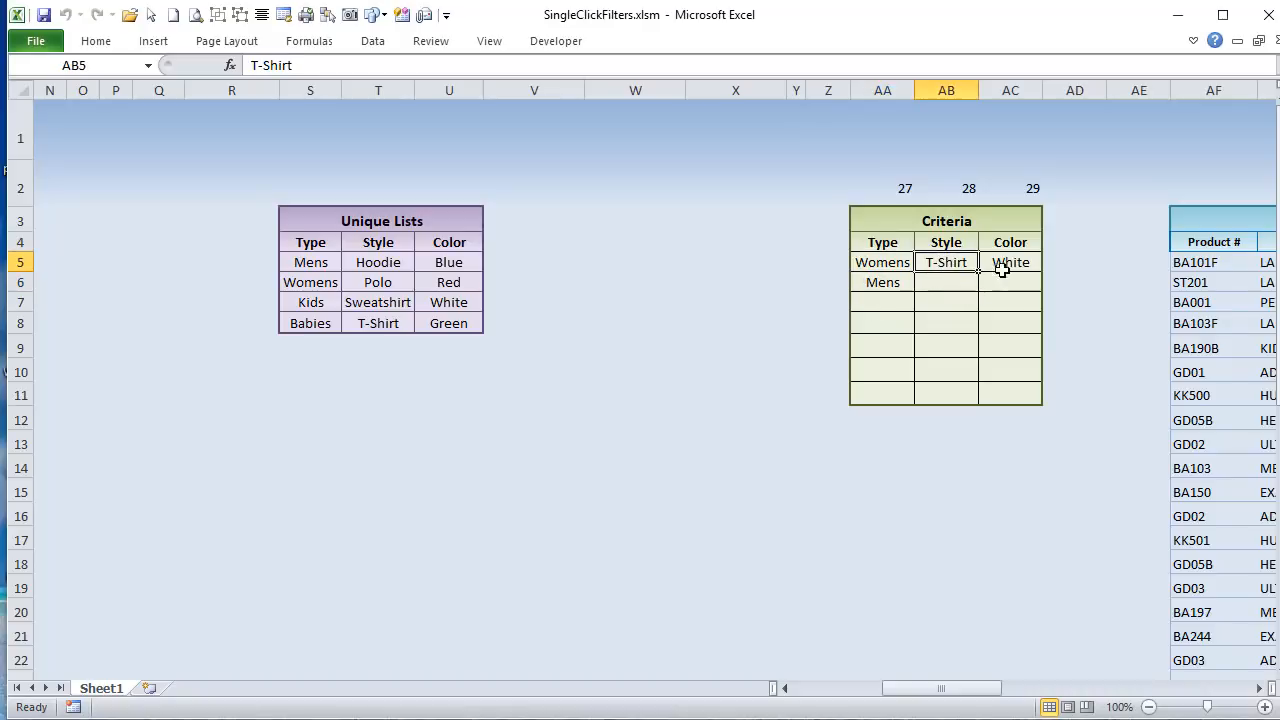
pyautogui.click(1000, 265)
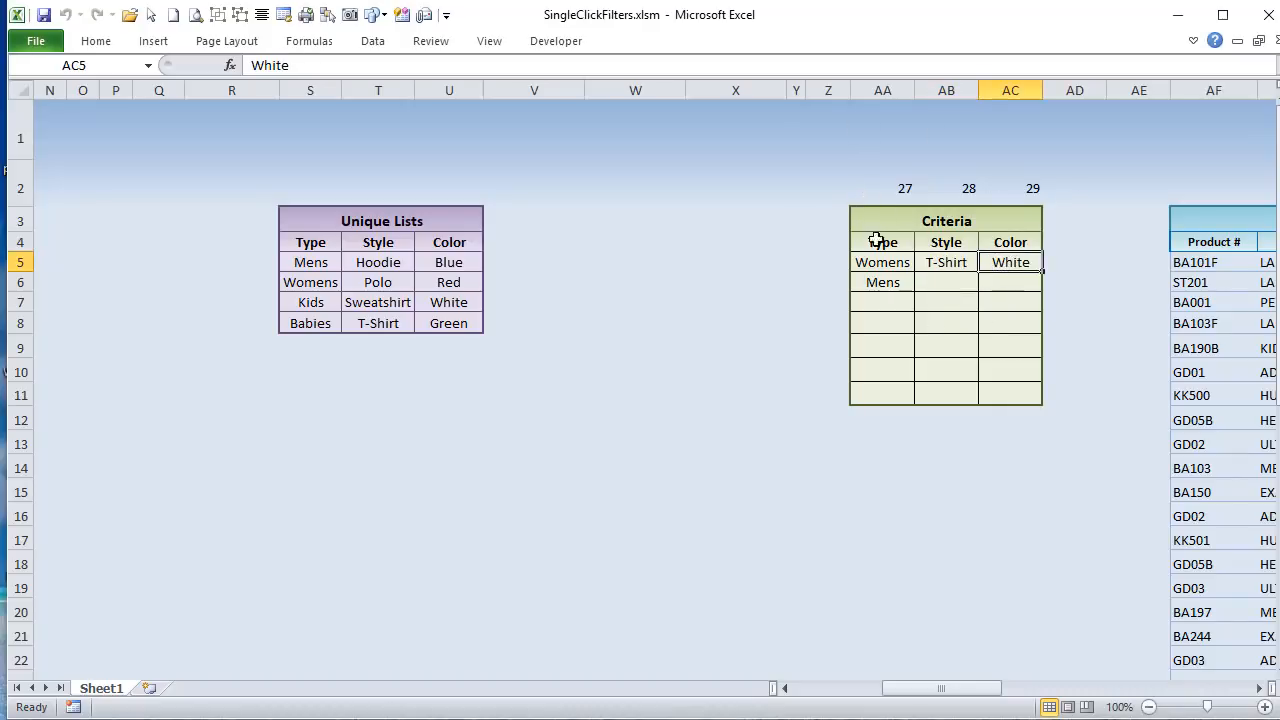
pyautogui.moveTo(883, 180); pyautogui.dragTo(1031, 190)
pyautogui.moveTo(858, 260); pyautogui.dragTo(875, 288)
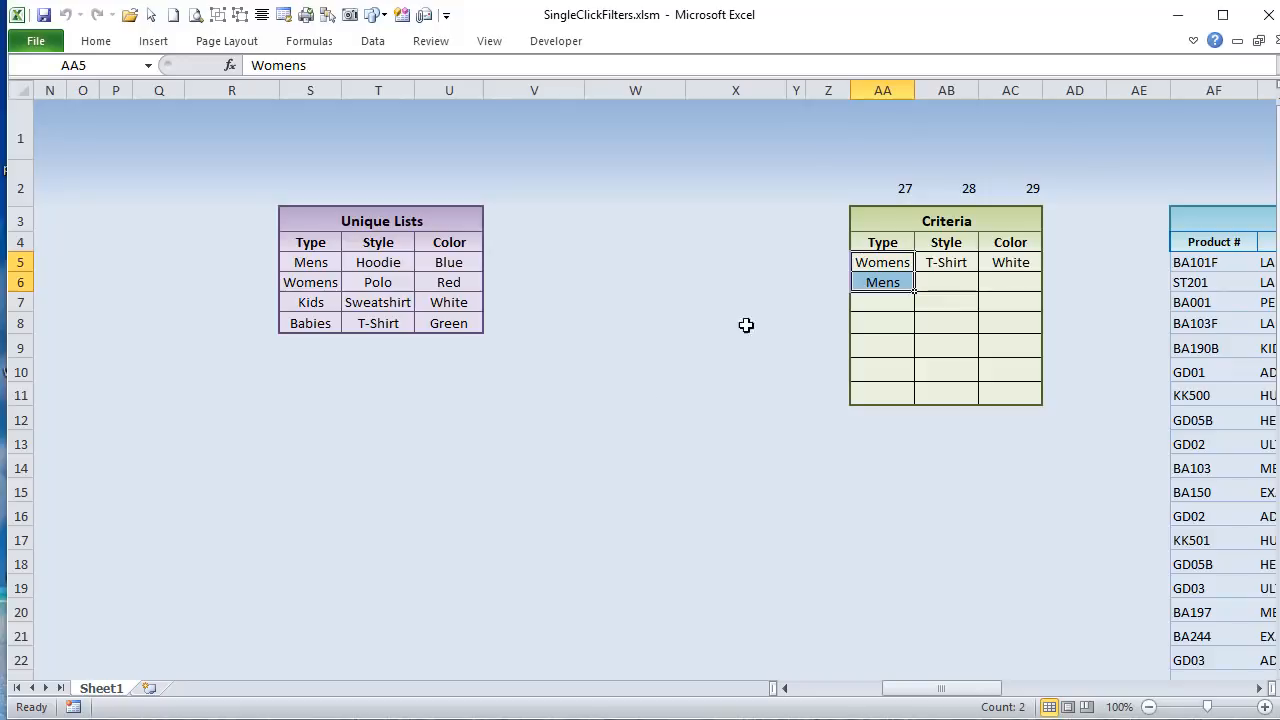
# Step: Remove the Mens filter with its close button and switch to the VBA editor
pyautogui.moveTo(947, 698); pyautogui.dragTo(850, 697)
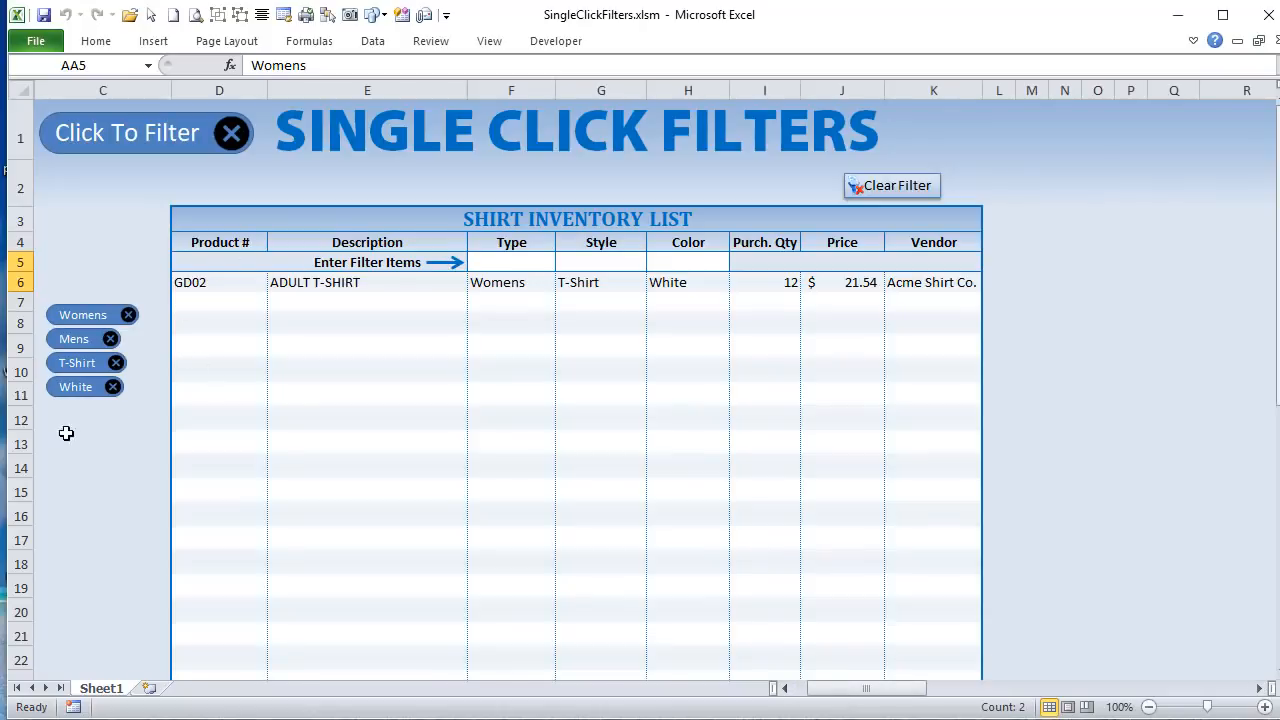
pyautogui.click(110, 340)
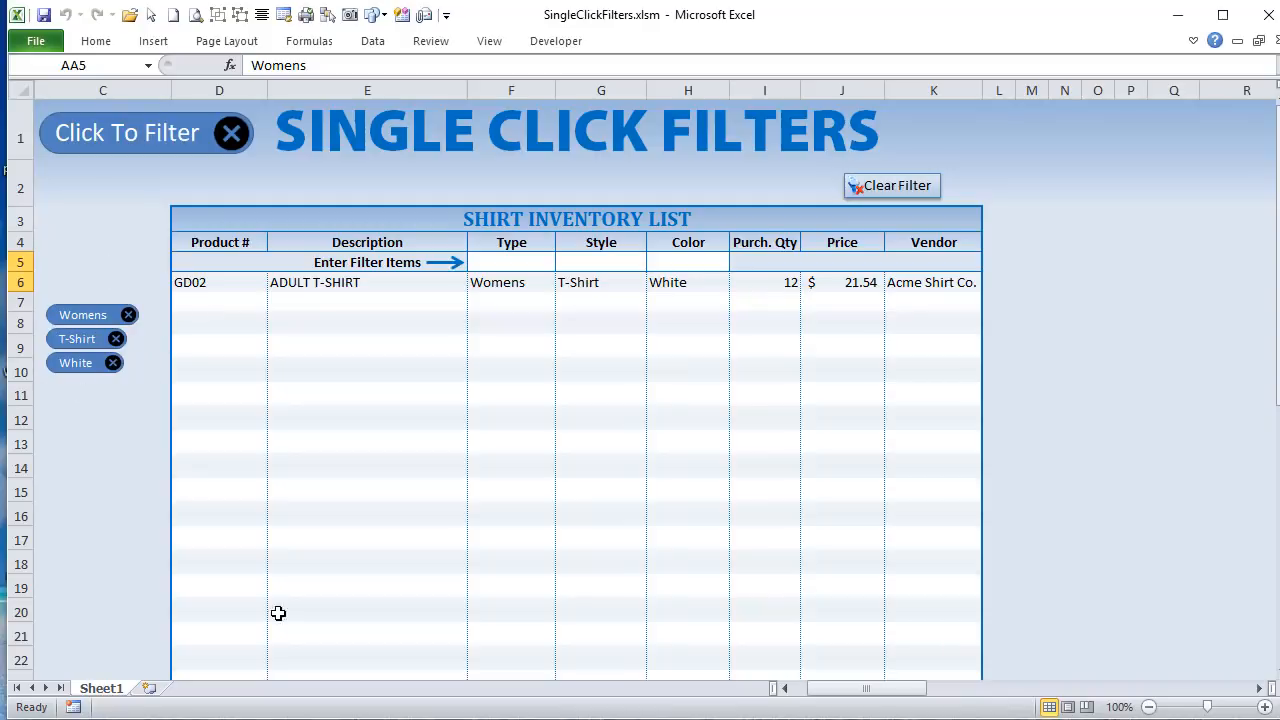
pyautogui.hotkey('alt', 'F11')
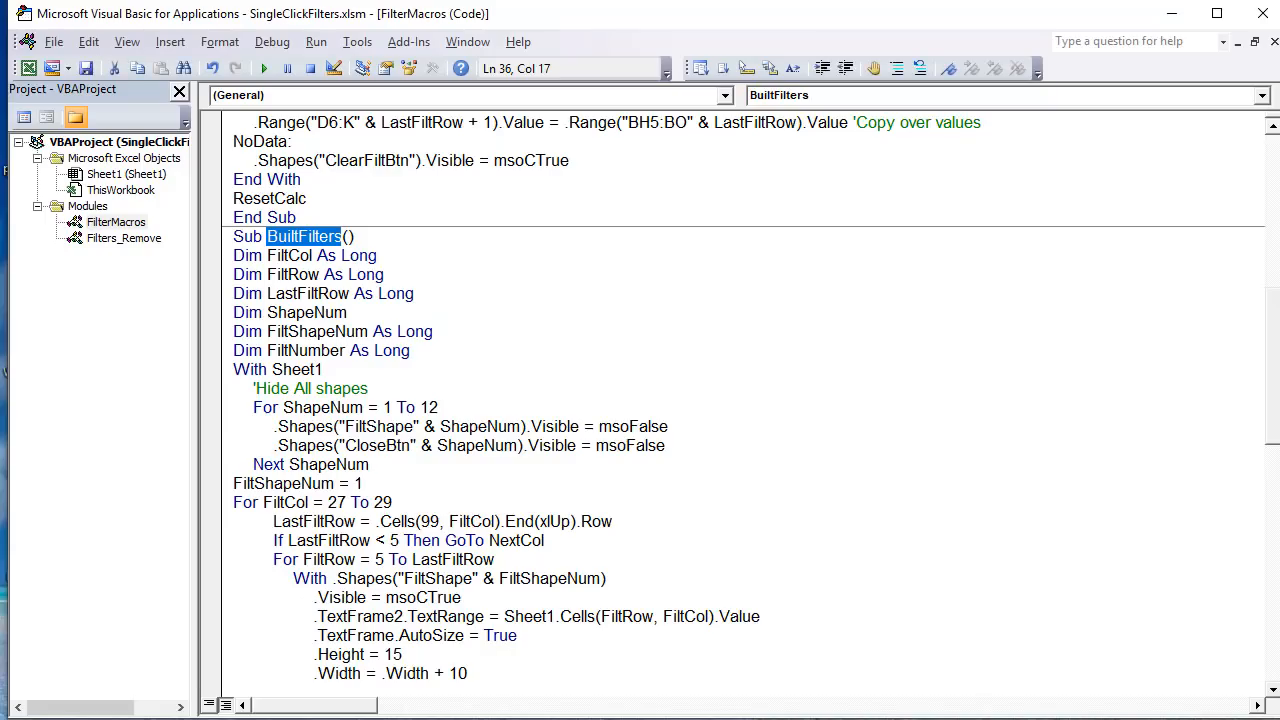
# Step: Highlight the declarations of FiltCol, FiltRow and LastFiltRow in the BuiltFilters macro
pyautogui.moveTo(376, 256); pyautogui.dragTo(225, 263)
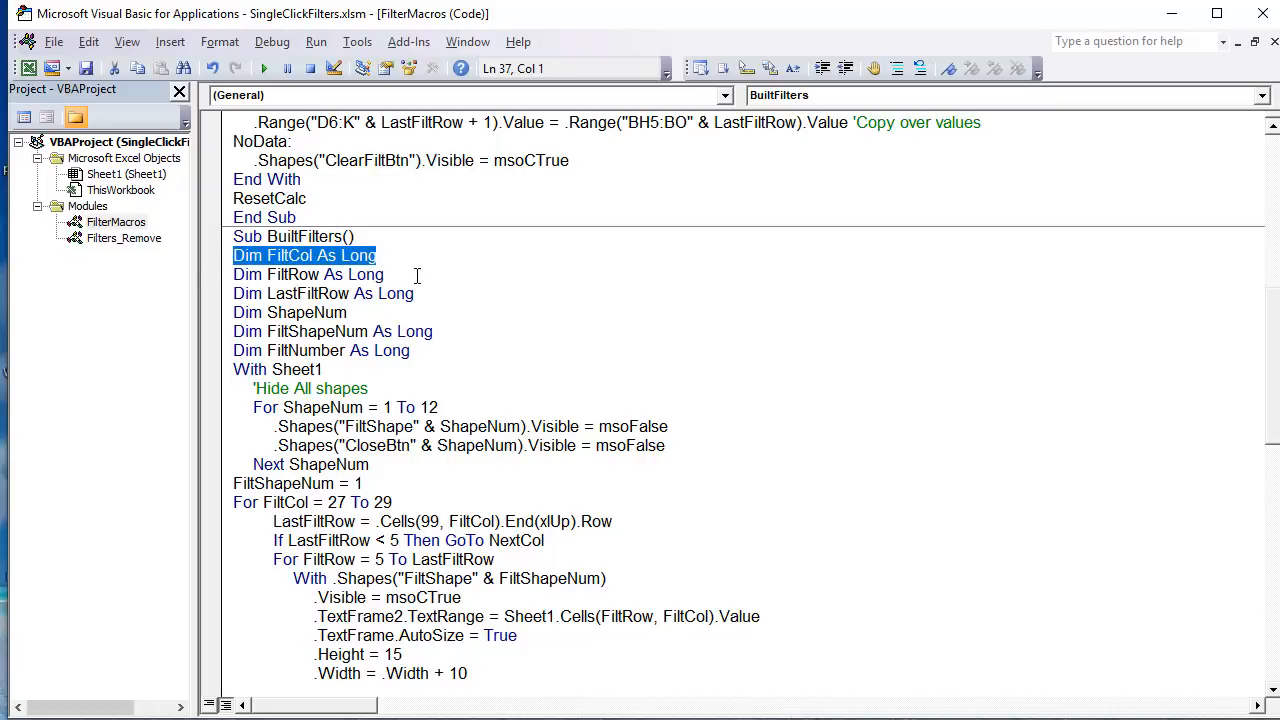
pyautogui.moveTo(417, 276); pyautogui.dragTo(180, 252)
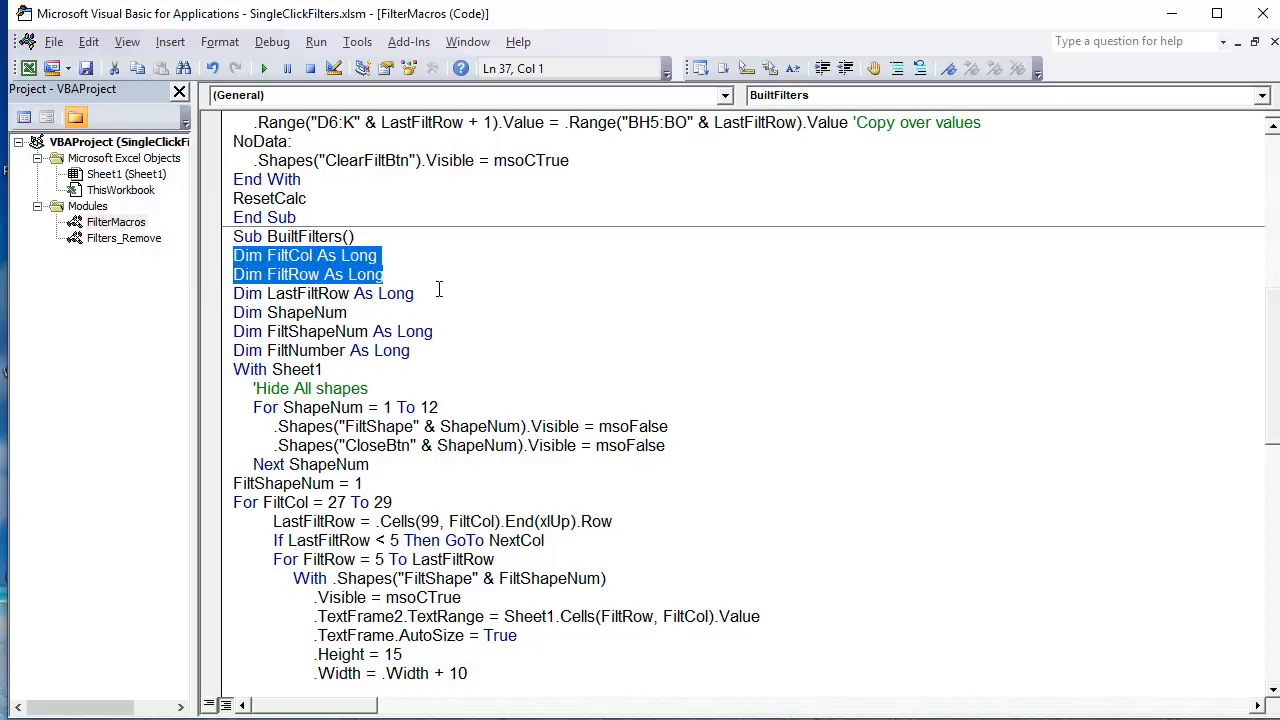
pyautogui.moveTo(438, 290); pyautogui.dragTo(210, 279)
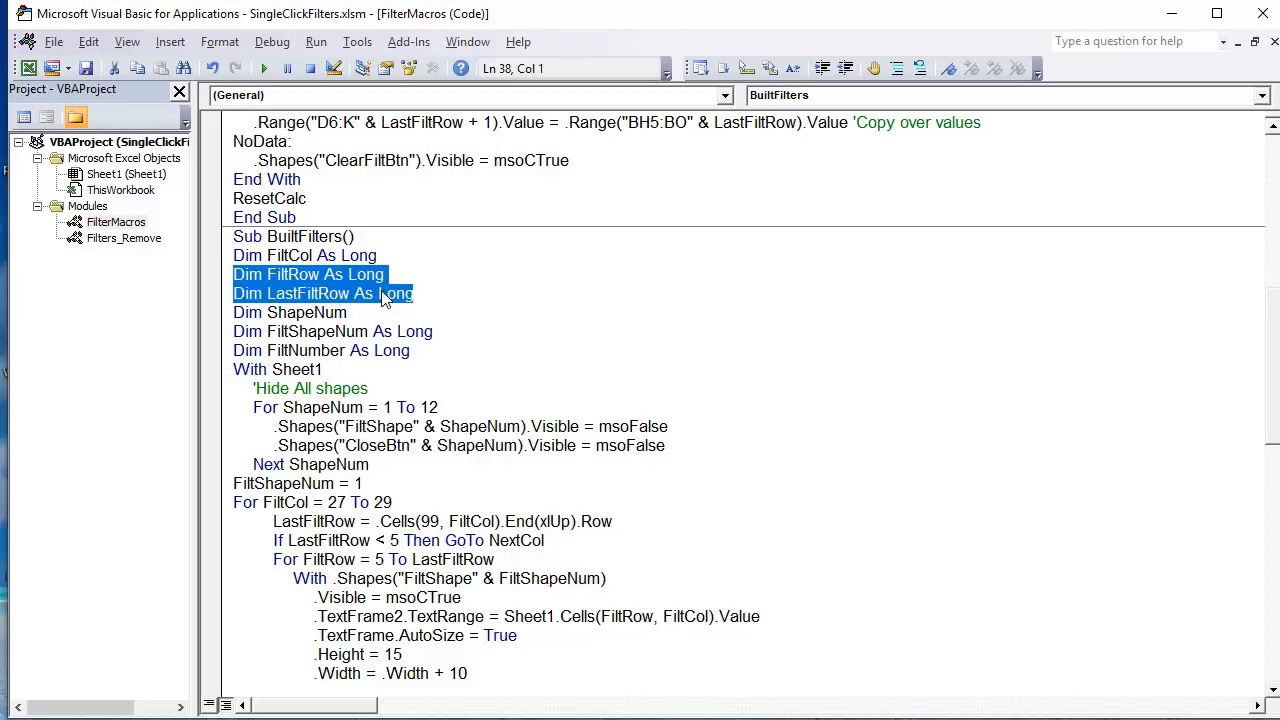
pyautogui.moveTo(421, 292); pyautogui.dragTo(174, 289)
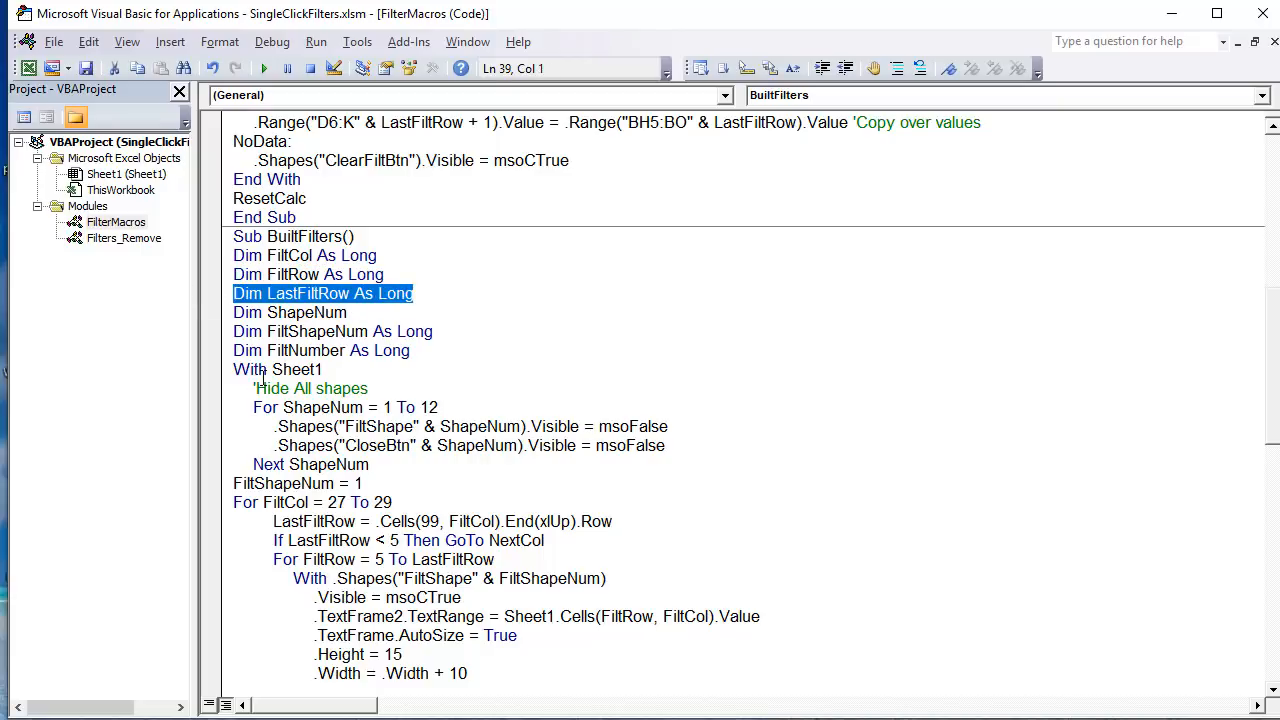
# Step: Declare ShapeNum As Long in BuiltFilters, and highlight the ShapeNum, FiltShapeNum and FiltNumber declarations
pyautogui.moveTo(384, 319); pyautogui.dragTo(228, 307)
pyautogui.click(427, 304)
pyautogui.write('as Long')
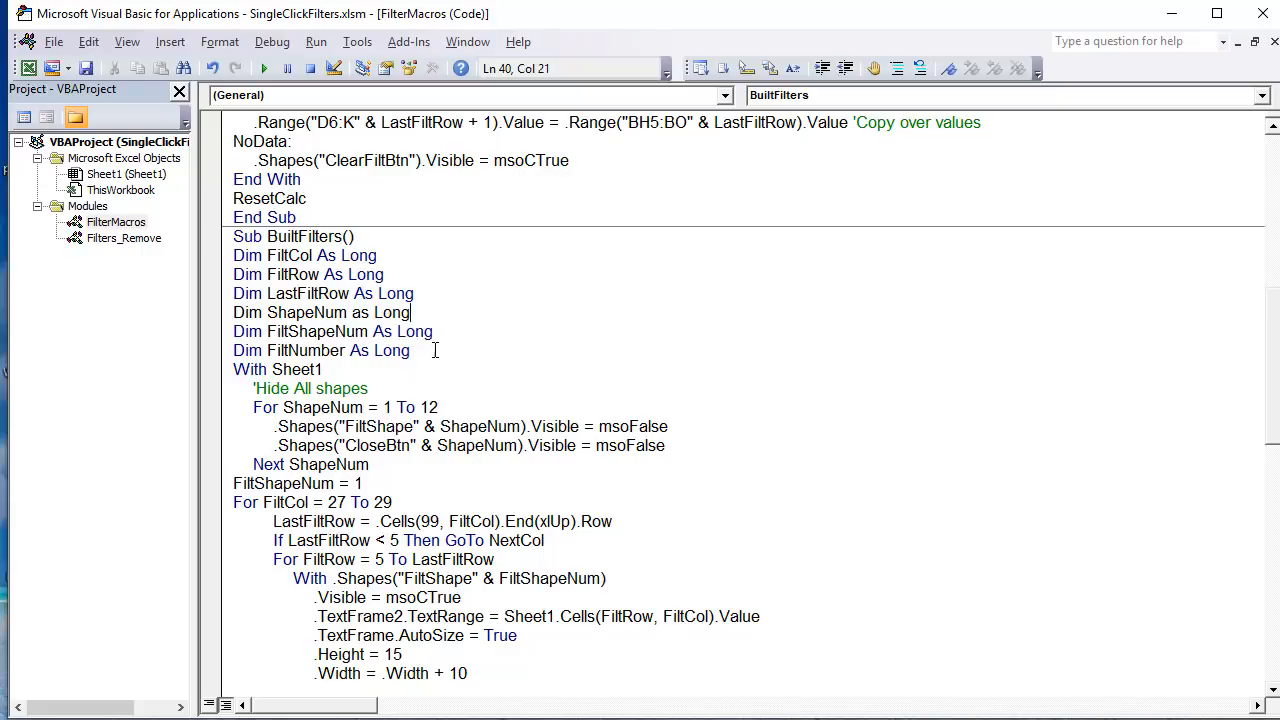
pyautogui.moveTo(435, 350); pyautogui.dragTo(228, 312)
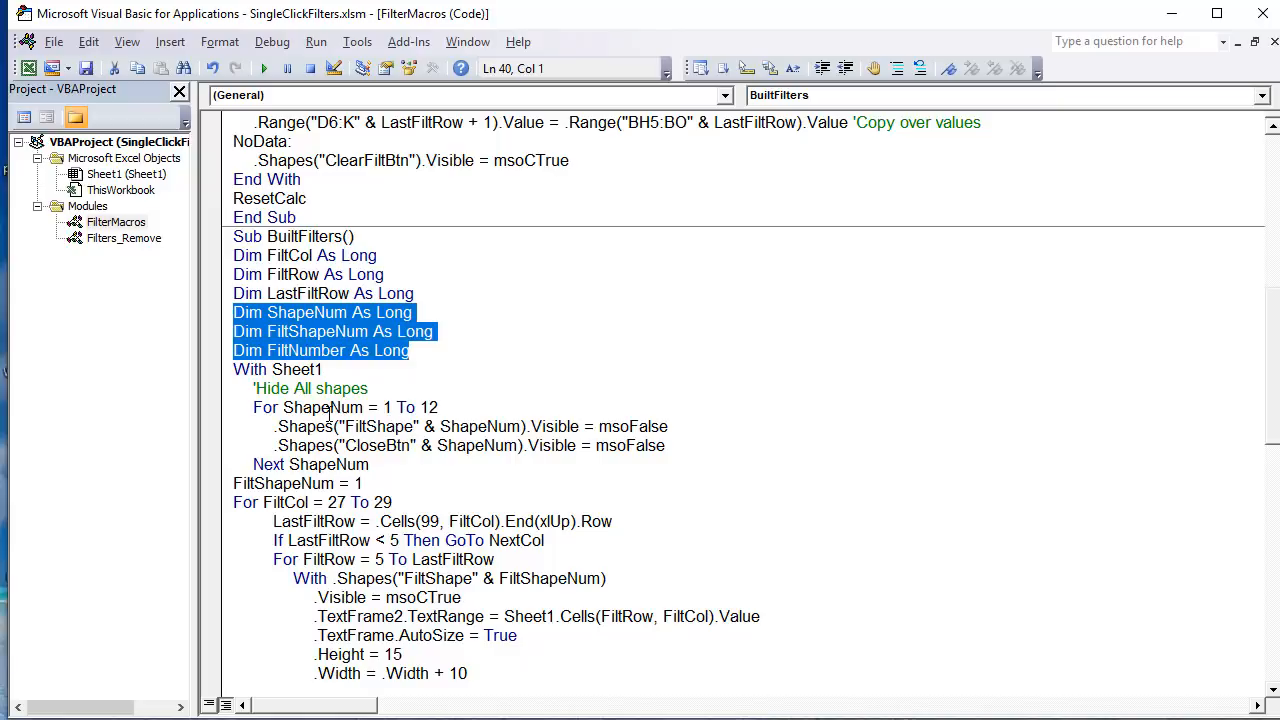
# Step: Highlight the Hide All shapes comment and the loop that hides the FiltShape and CloseBtn shapes from 1 to 12
pyautogui.moveTo(388, 388); pyautogui.dragTo(222, 393)
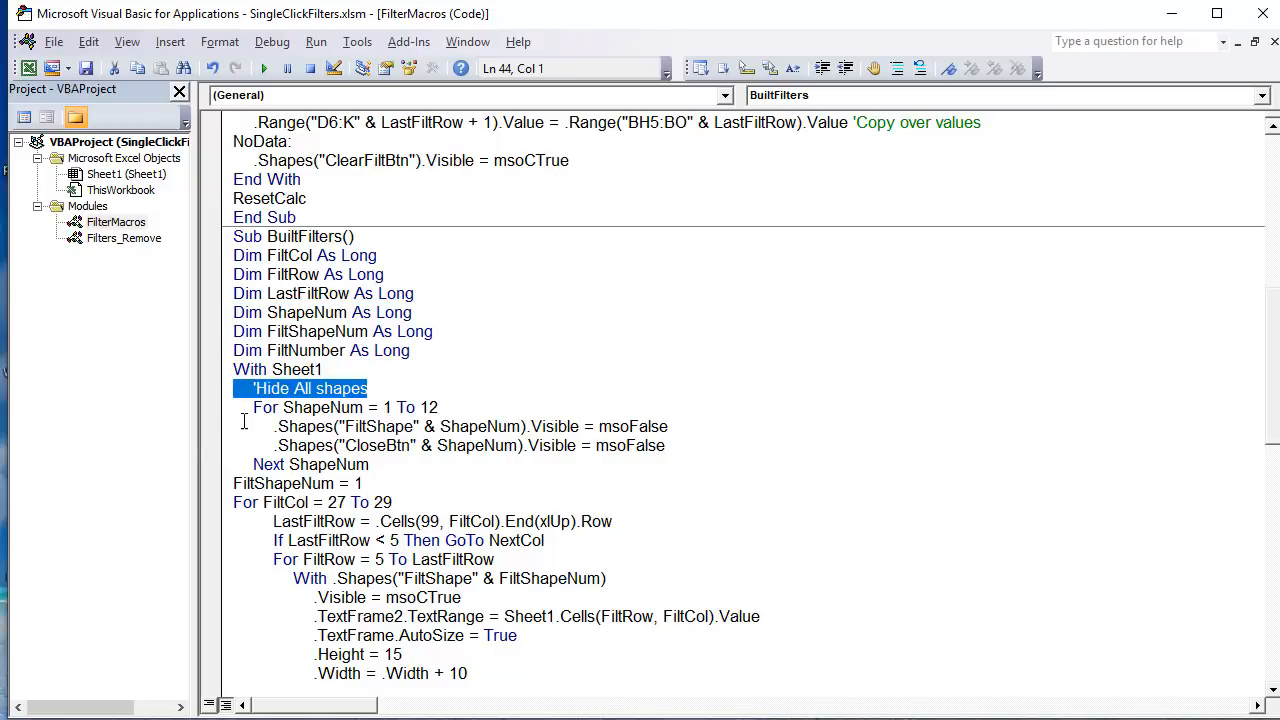
pyautogui.moveTo(249, 412); pyautogui.dragTo(418, 461)
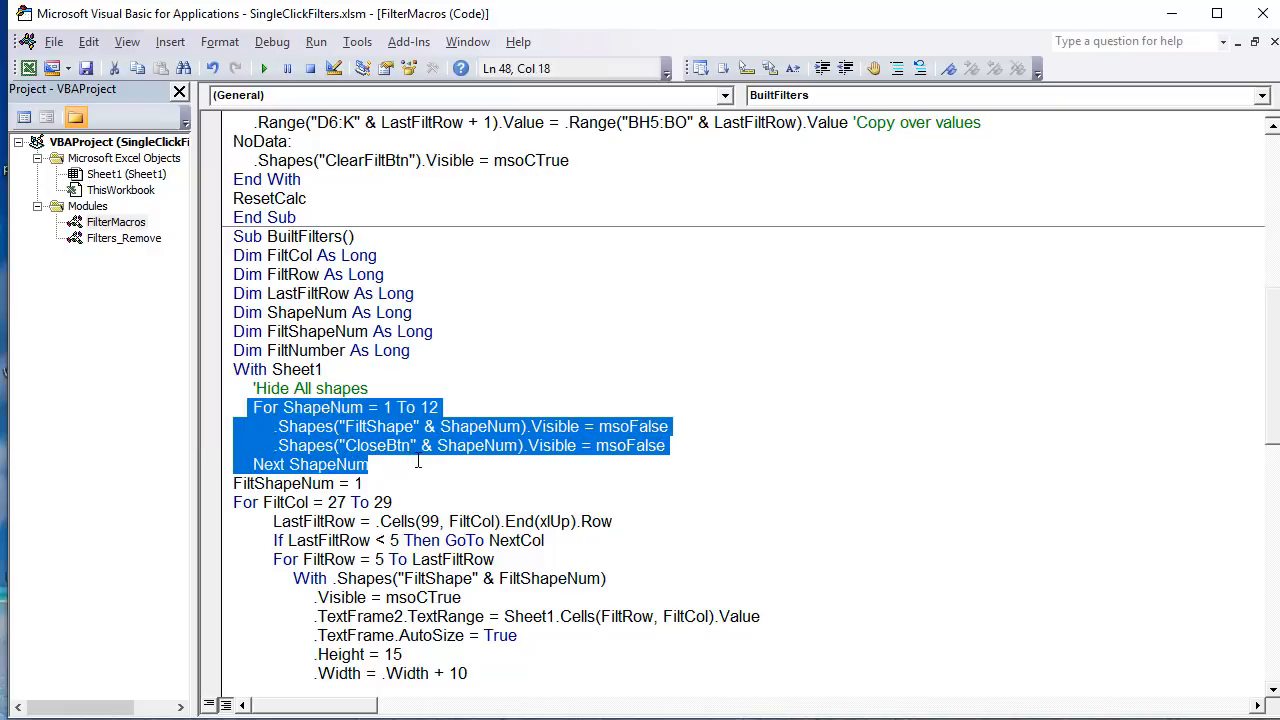
pyautogui.click(388, 426)
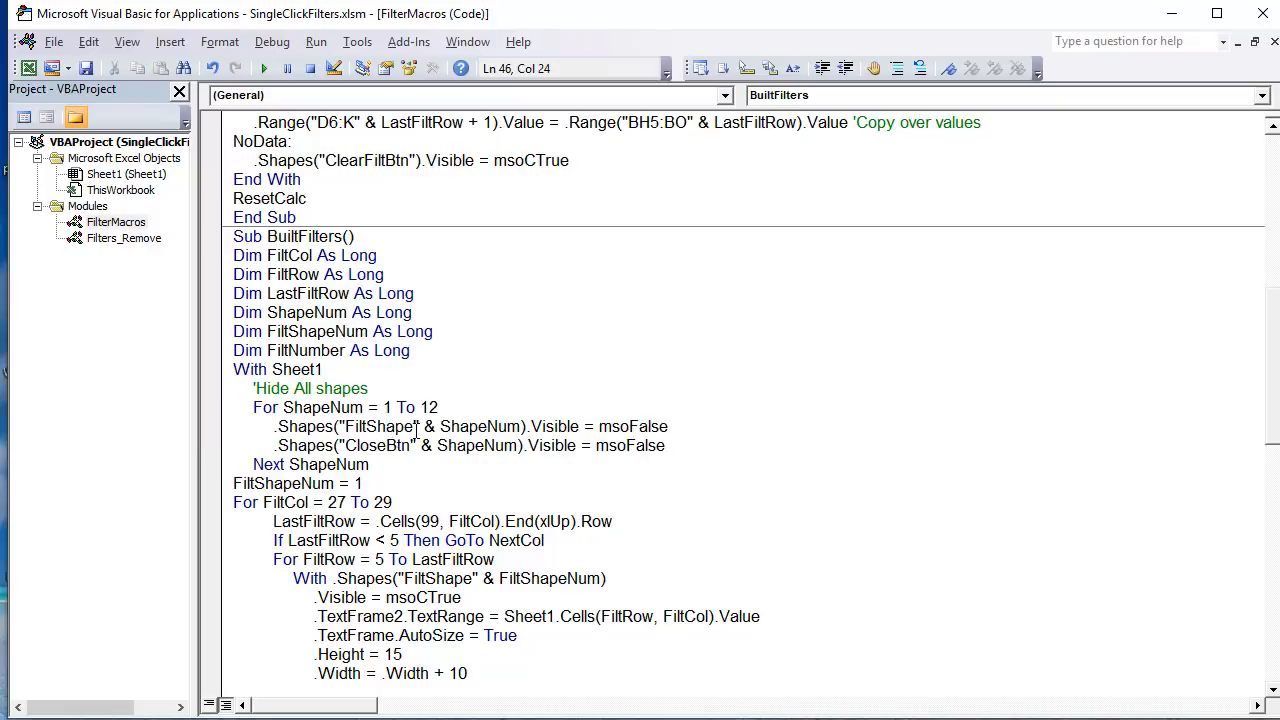
pyautogui.moveTo(730, 428); pyautogui.dragTo(258, 428)
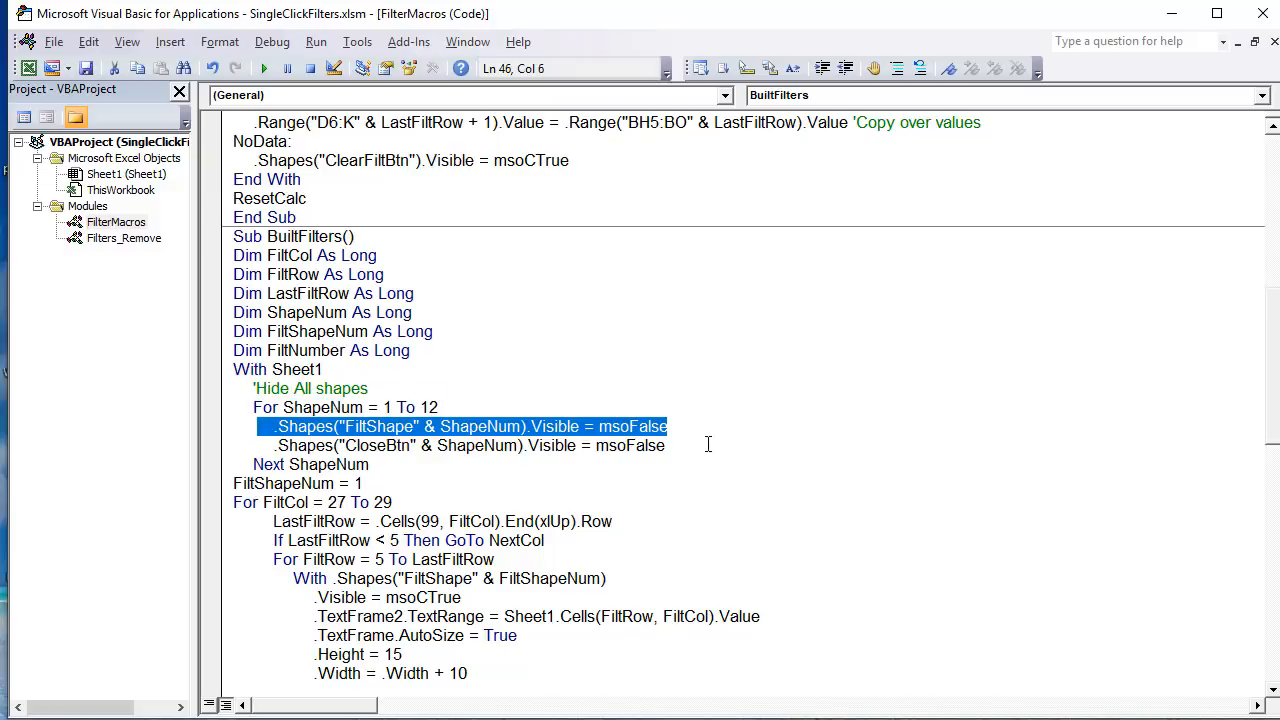
pyautogui.moveTo(708, 444); pyautogui.dragTo(195, 400)
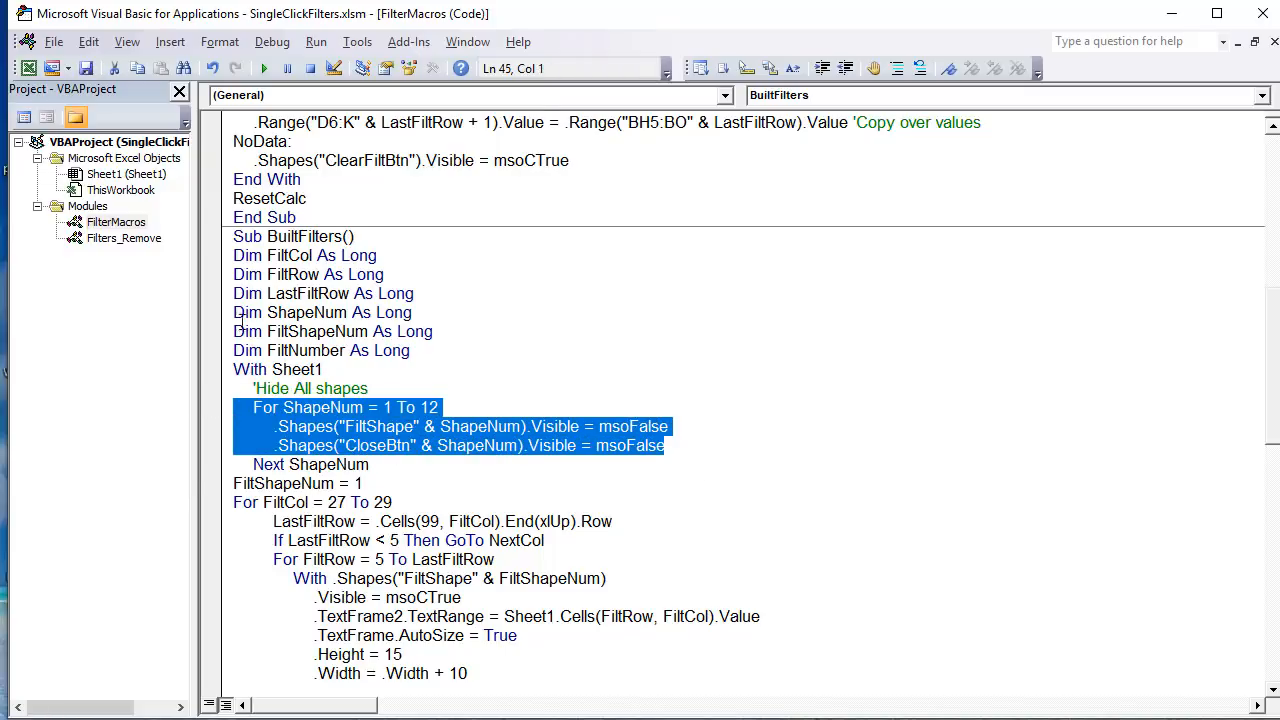
pyautogui.moveTo(409, 464); pyautogui.dragTo(215, 373)
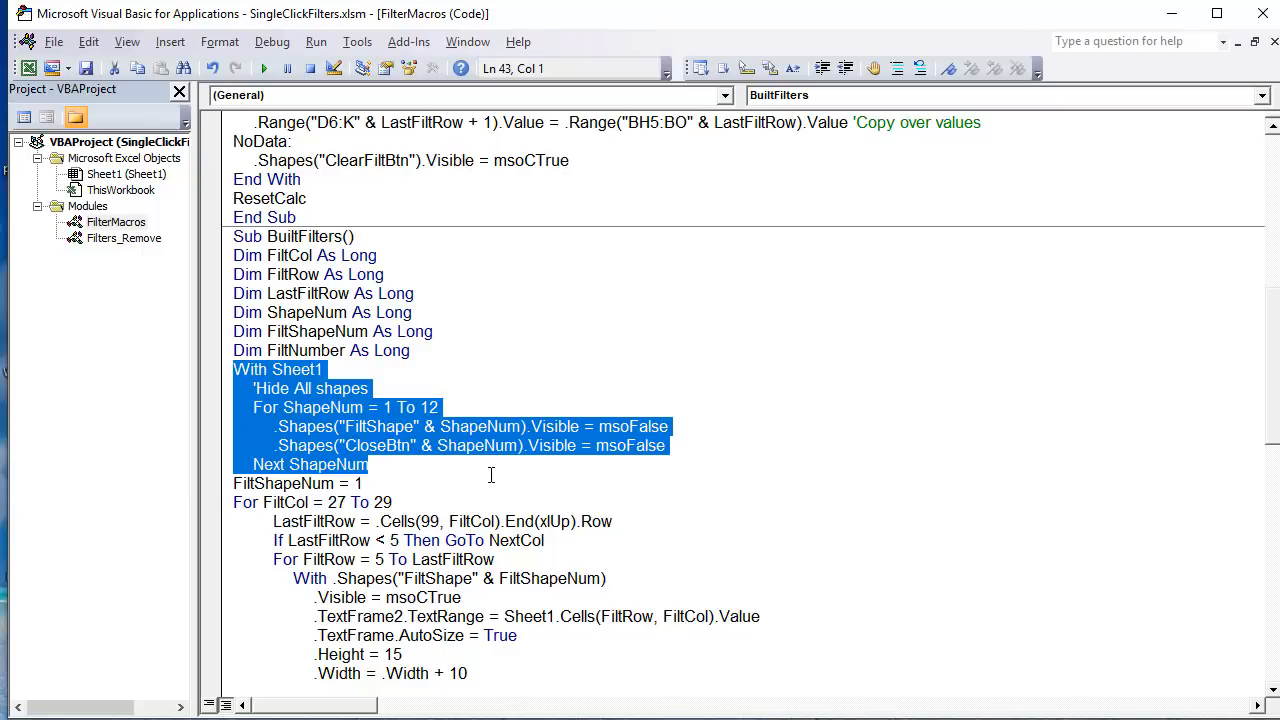
# Step: Highlight the line For FiltCol = 27 To 29 and the starting value FiltShapeNum = 1 above it
pyautogui.scroll(-1, 481, 482)
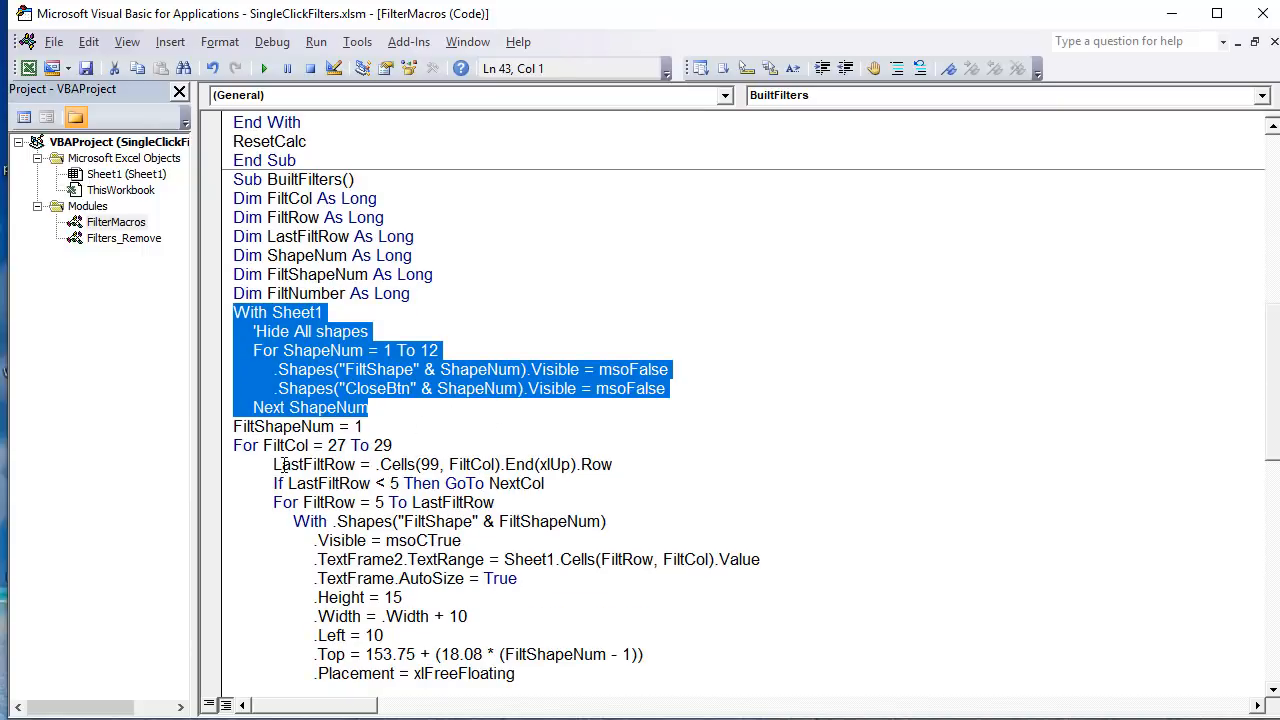
pyautogui.moveTo(411, 445); pyautogui.dragTo(220, 445)
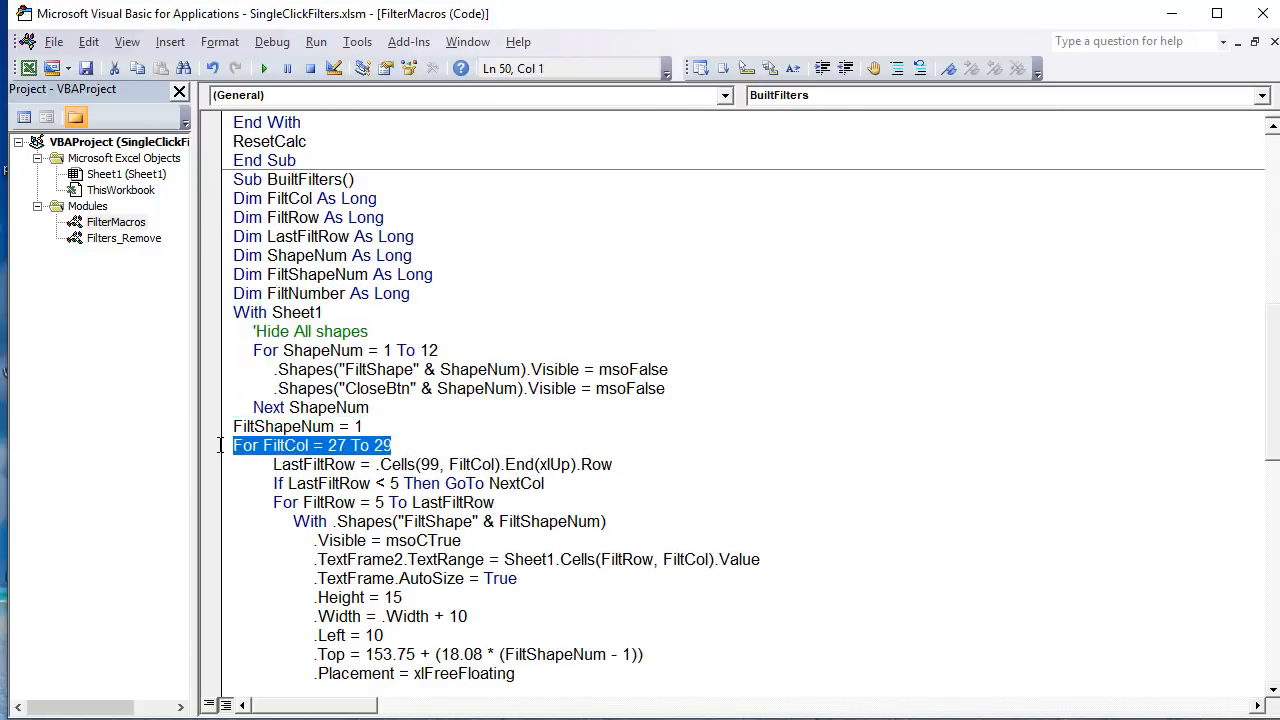
pyautogui.moveTo(380, 430); pyautogui.dragTo(202, 426)
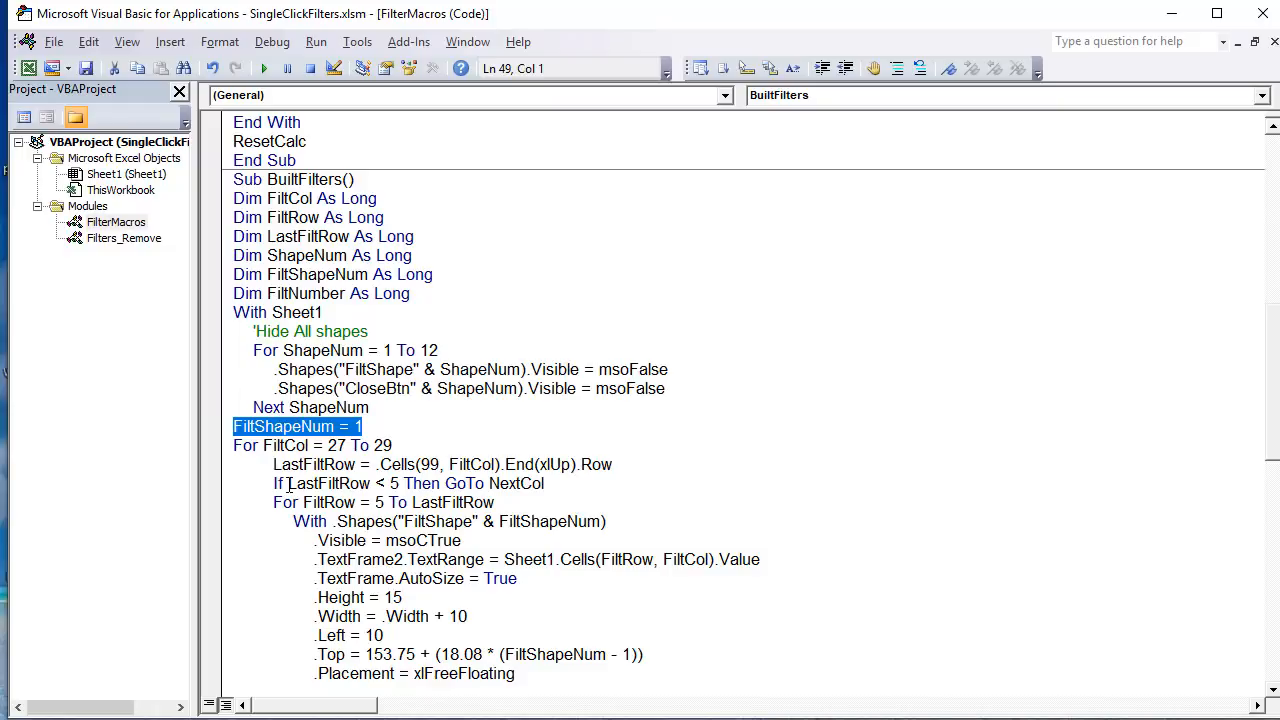
pyautogui.click(377, 417)
pyautogui.moveTo(370, 426); pyautogui.dragTo(333, 426)
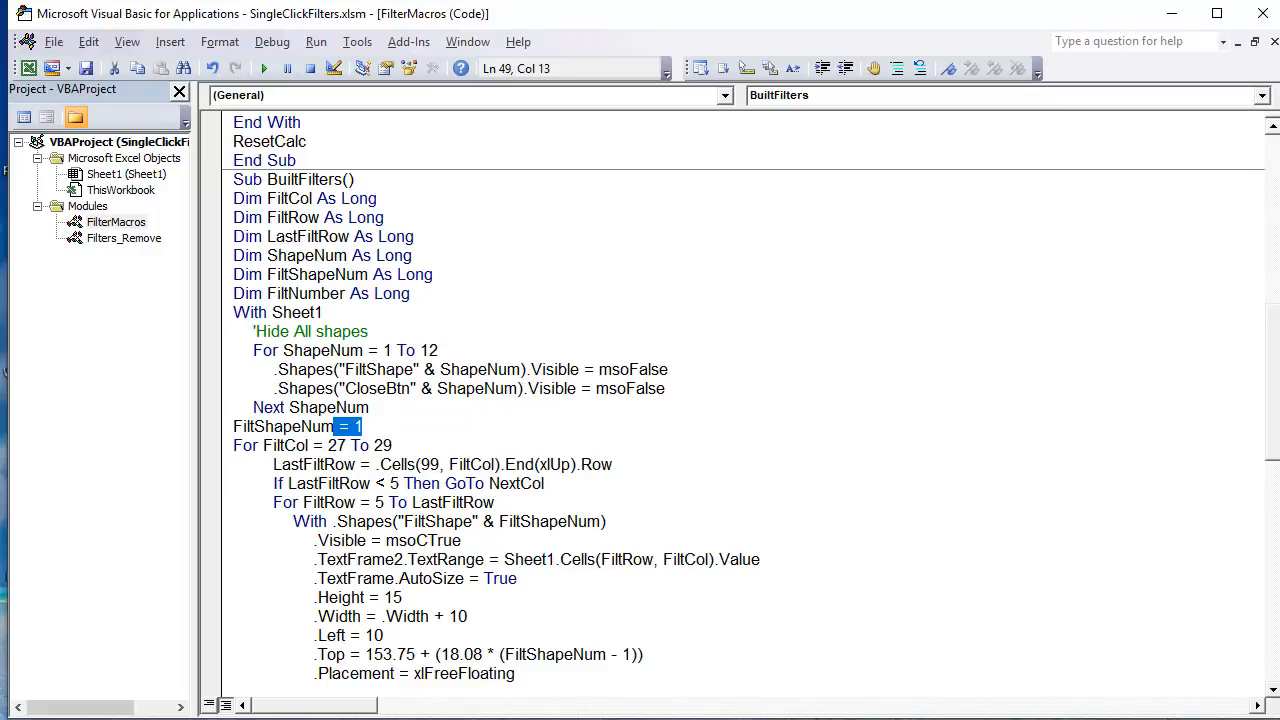
# Step: Switch to the Excel sheet and inspect the column numbers above the Criteria table and its first Type entry
pyautogui.hotkey('alt', 'F11')
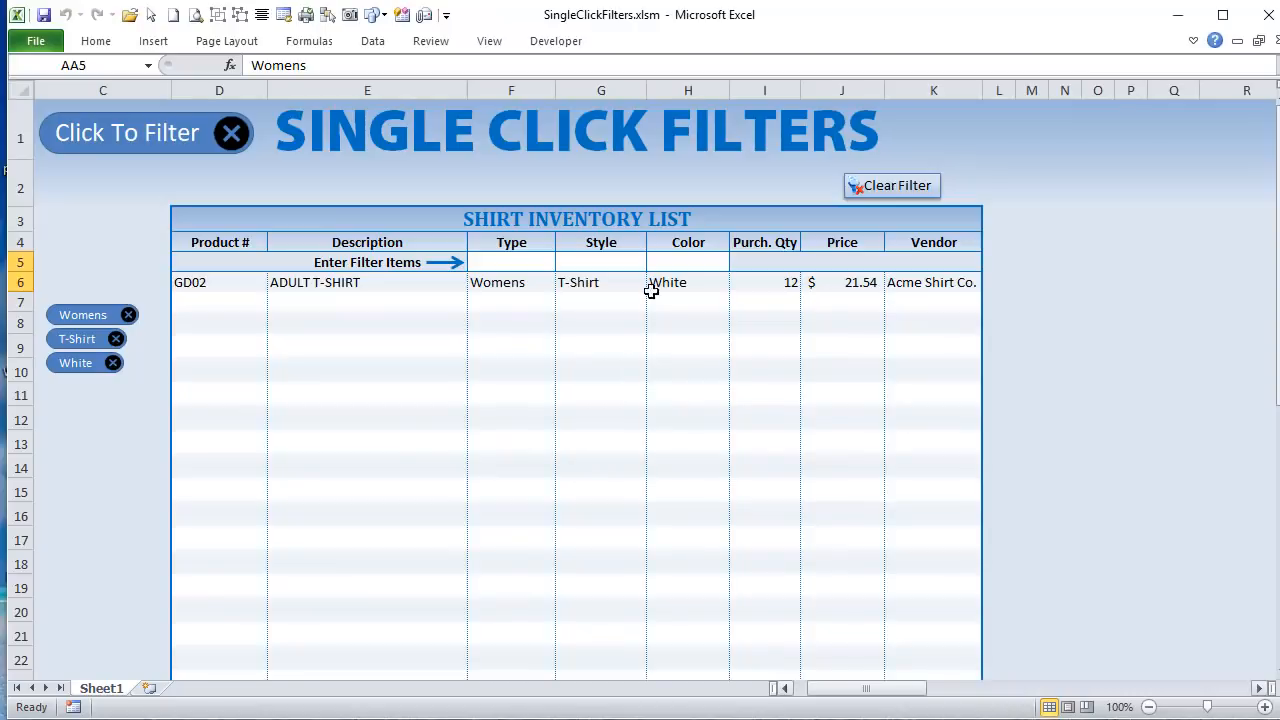
pyautogui.moveTo(879, 697); pyautogui.dragTo(886, 688)
pyautogui.click(848, 195)
pyautogui.click(895, 193)
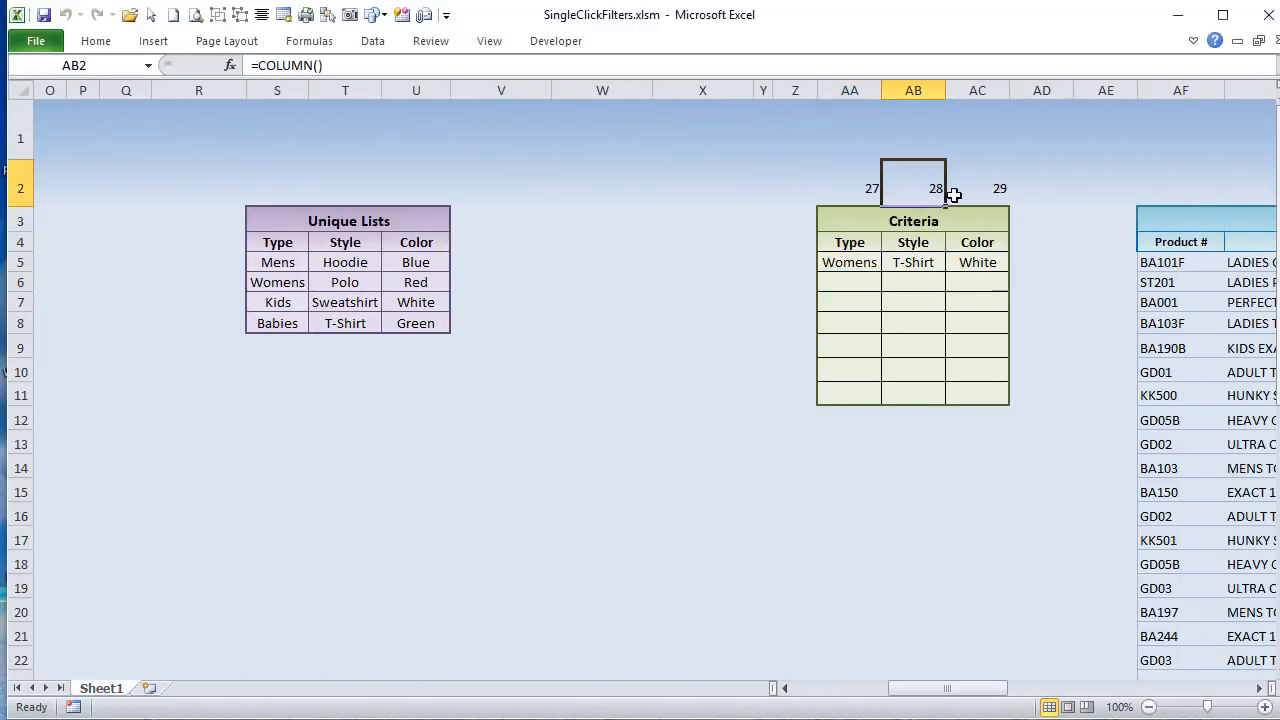
pyautogui.click(858, 270)
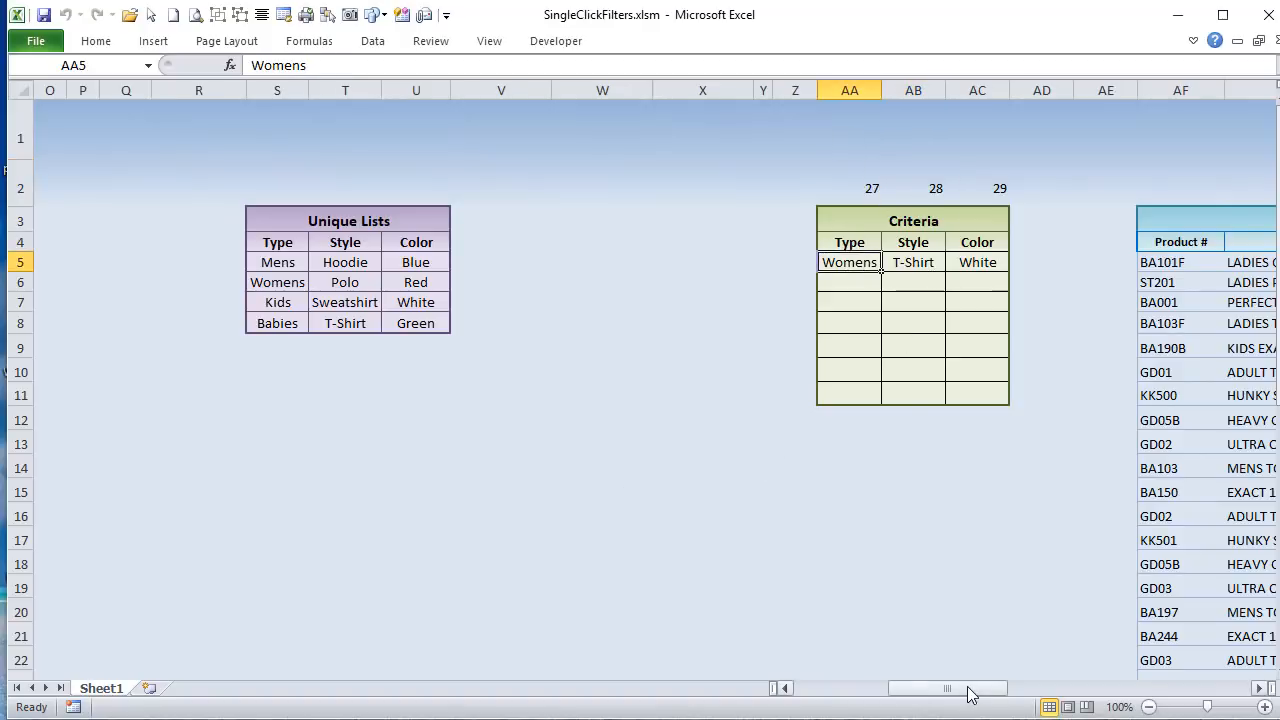
# Step: Add Polo and Sweatshirt as Style filters on the shirt inventory list
pyautogui.moveTo(966, 691); pyautogui.dragTo(851, 689)
pyautogui.click(600, 266)
pyautogui.click(654, 262)
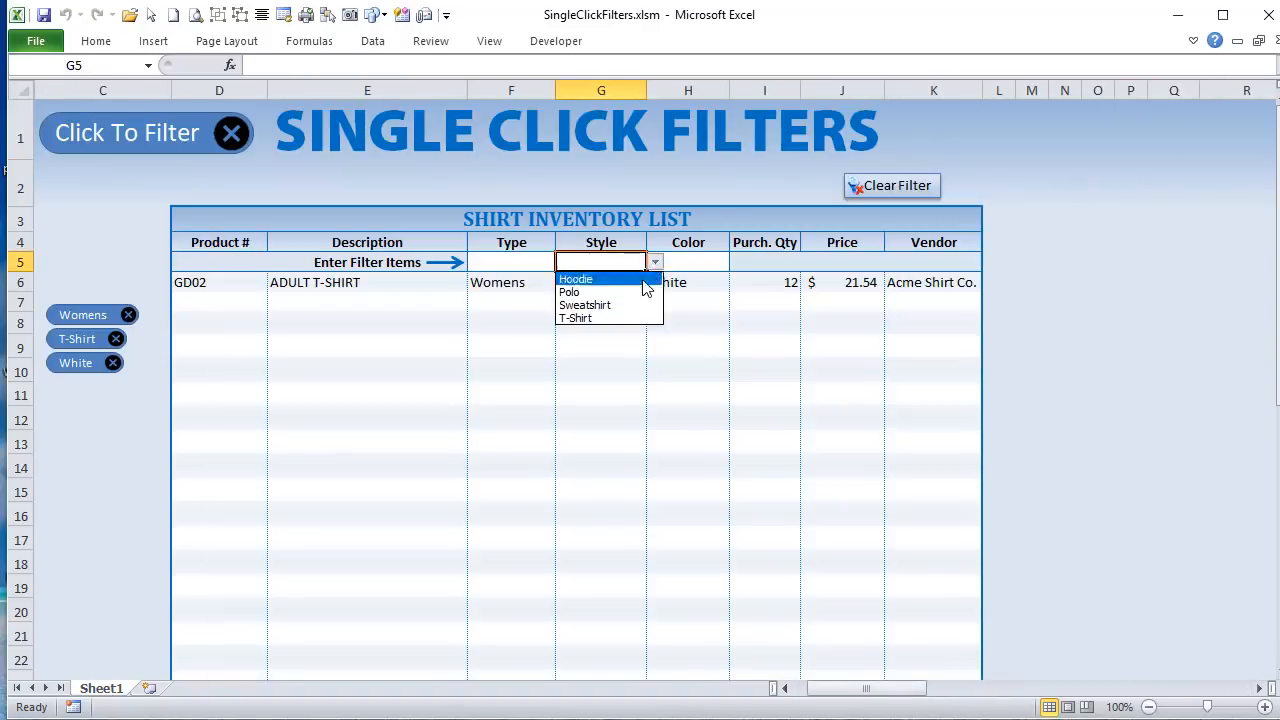
pyautogui.click(590, 293)
pyautogui.click(633, 263)
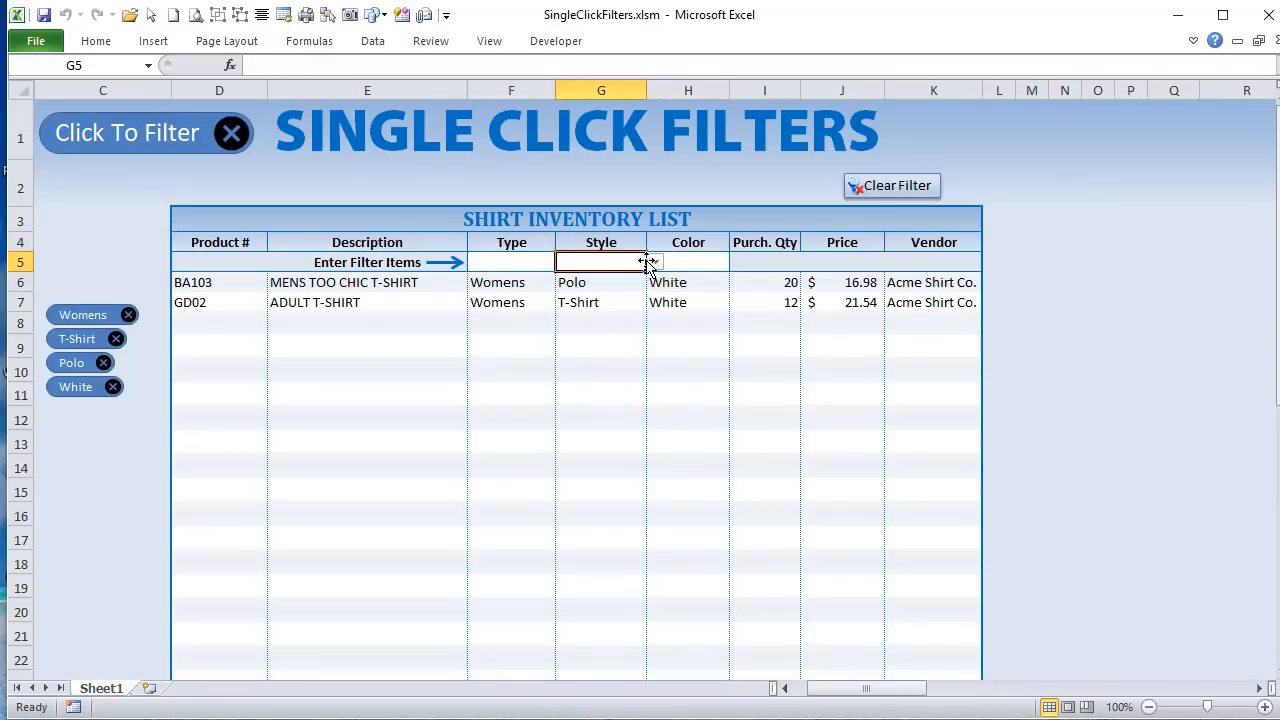
pyautogui.click(654, 262)
pyautogui.click(630, 305)
# Step: Add Red and Green as Color filters on the shirt inventory list
pyautogui.click(683, 263)
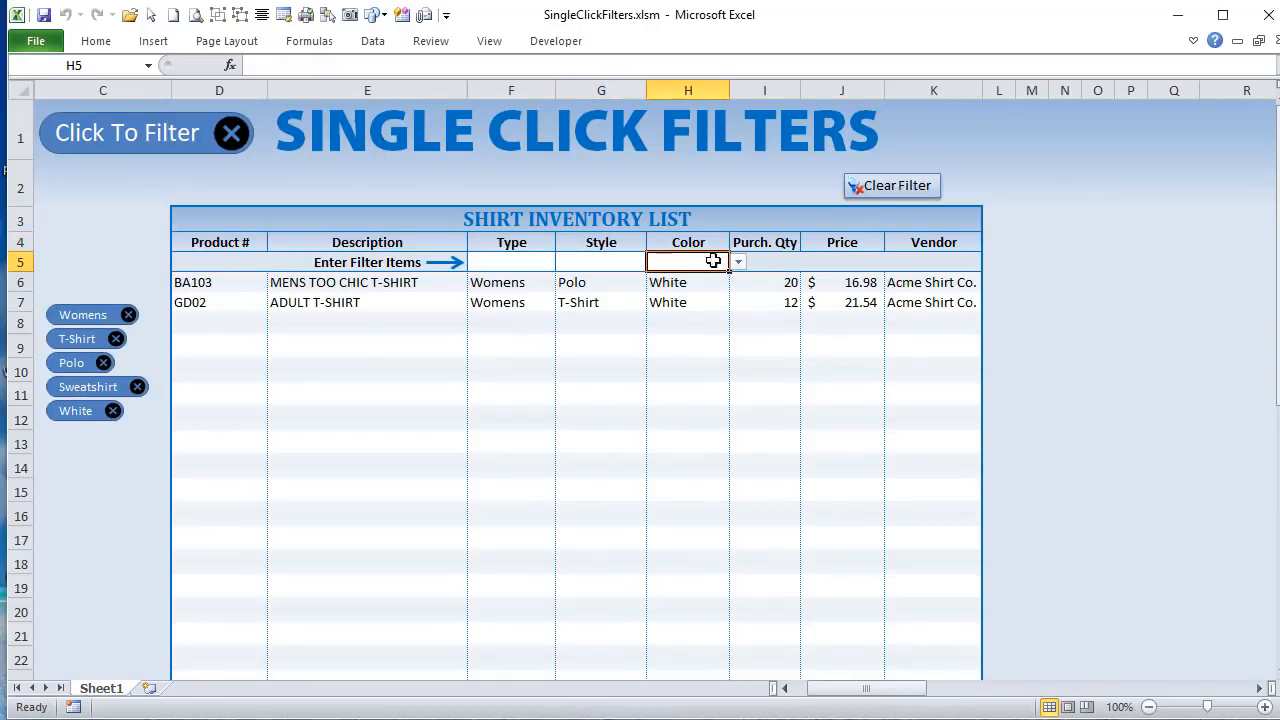
pyautogui.click(738, 262)
pyautogui.click(705, 289)
pyautogui.click(738, 262)
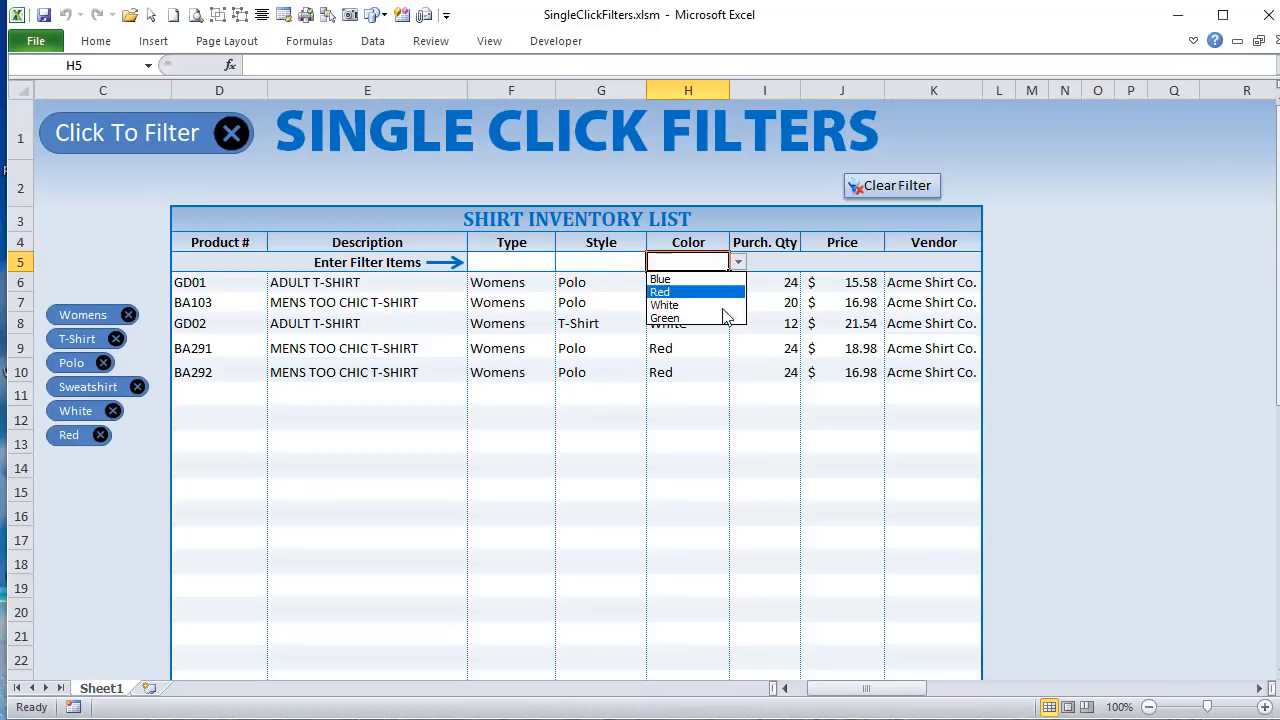
pyautogui.click(718, 297)
# Step: Add Womens and Babies as Type filters on the shirt inventory list
pyautogui.click(547, 257)
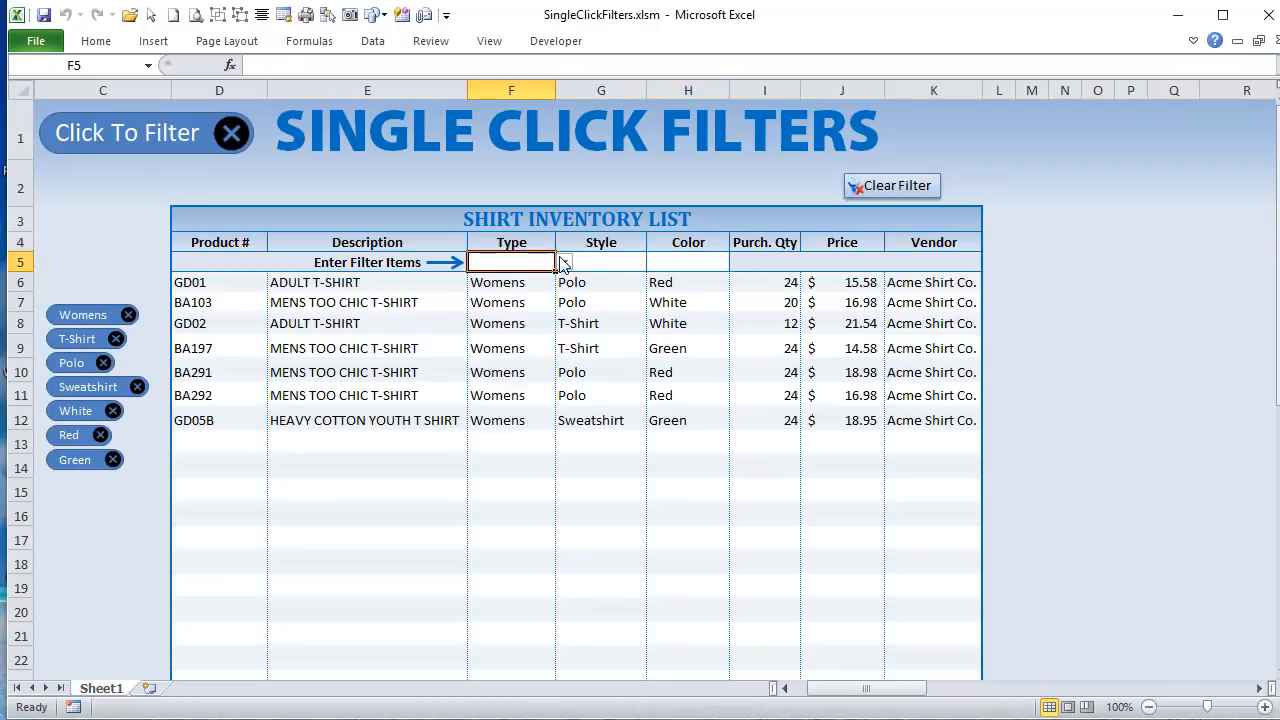
pyautogui.click(564, 261)
pyautogui.click(548, 290)
pyautogui.click(564, 261)
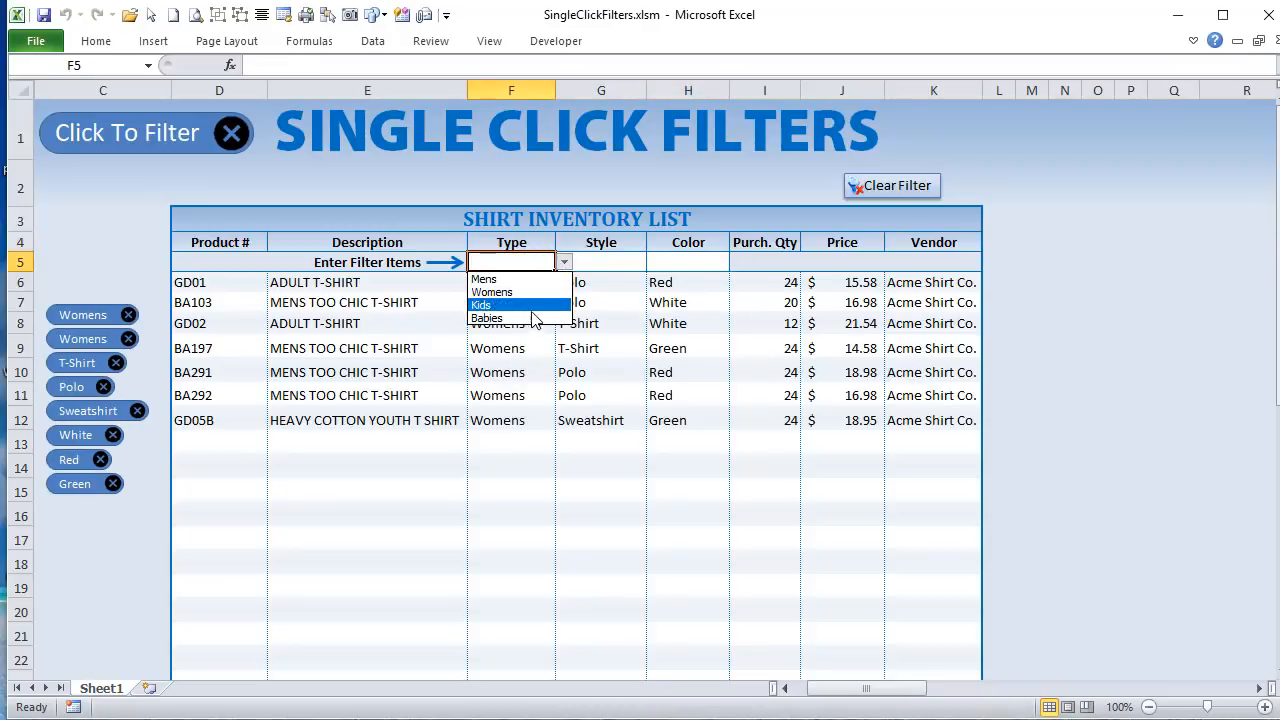
pyautogui.click(535, 301)
# Step: Select the filled Type, Style and Color entries in rows 5 to 7 of the Criteria table, one column at a time
pyautogui.moveTo(835, 688); pyautogui.dragTo(937, 690)
pyautogui.moveTo(735, 262); pyautogui.dragTo(734, 306)
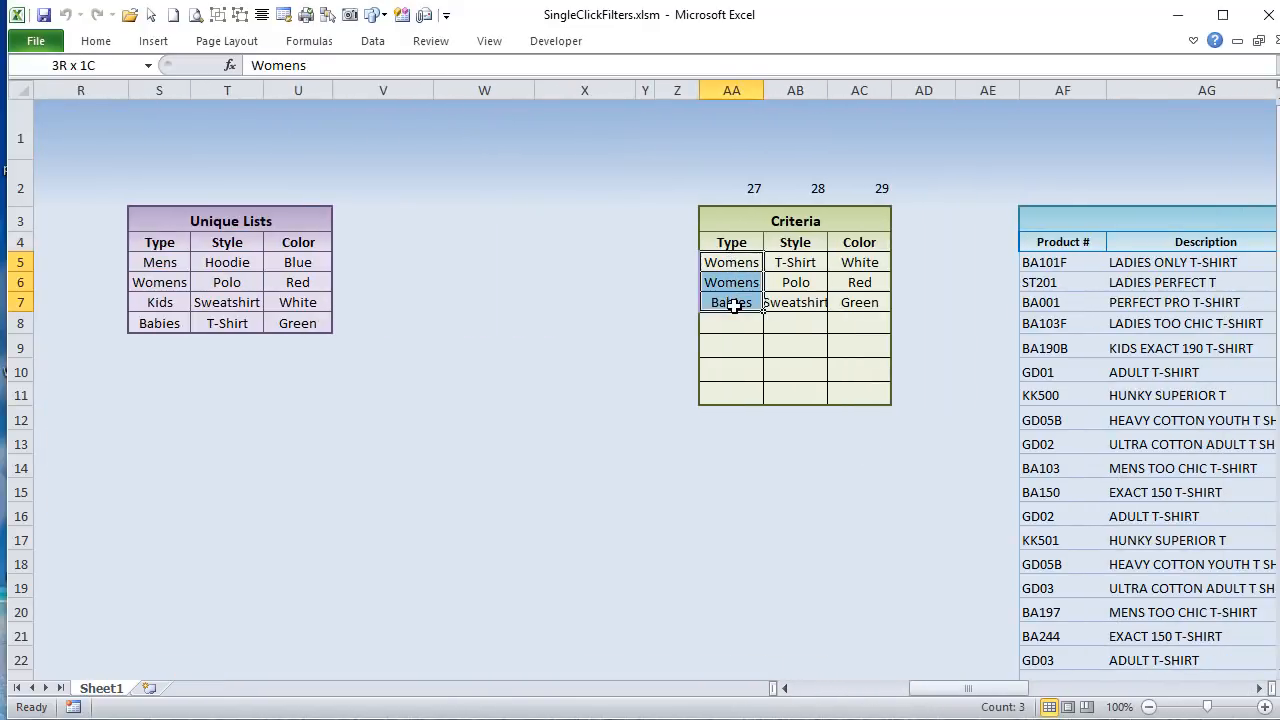
pyautogui.moveTo(790, 264); pyautogui.dragTo(791, 298)
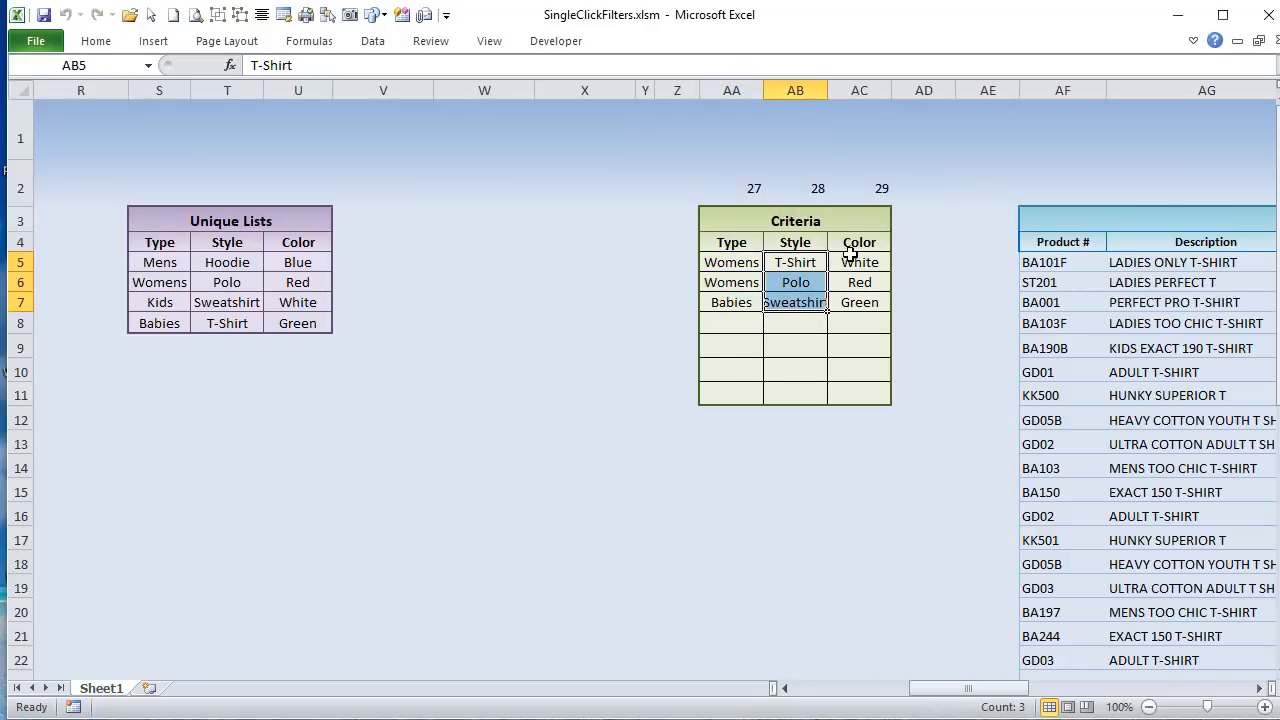
pyautogui.moveTo(849, 262); pyautogui.dragTo(849, 304)
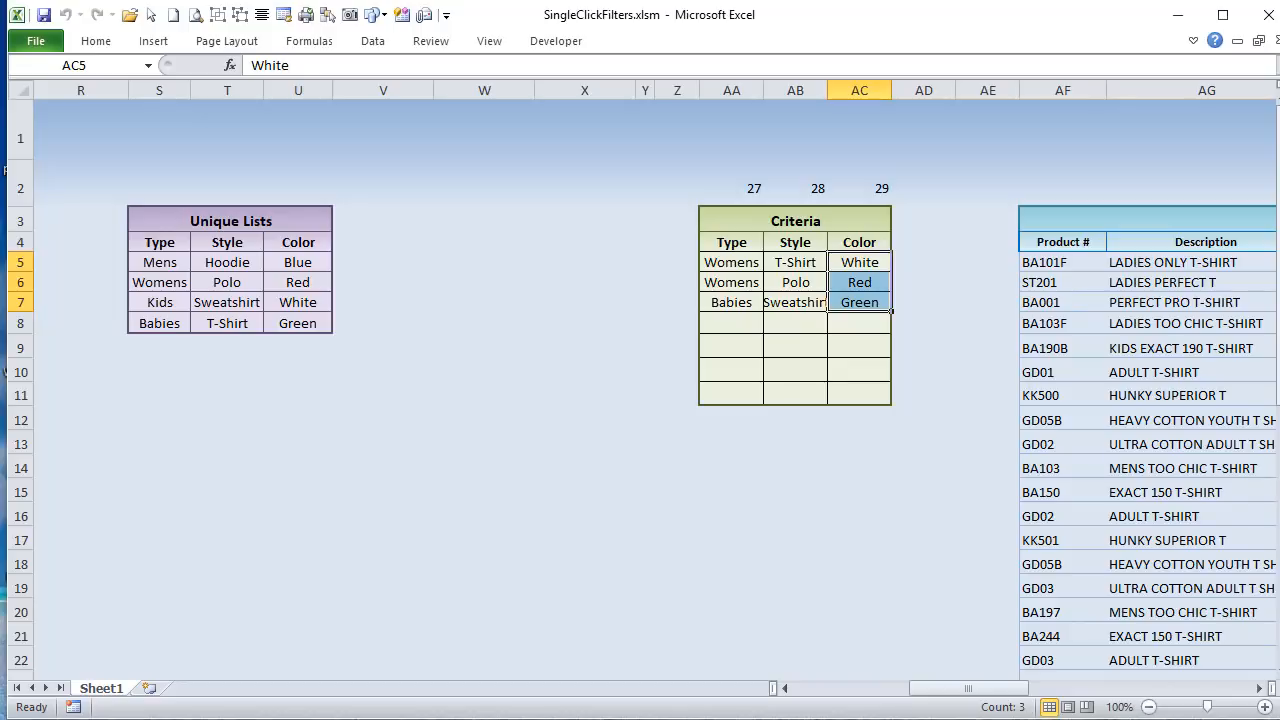
# Step: Highlight the start of the LastFiltRow assignment in BuiltFilters, and select the last Type criterion in cell AA7 on the sheet
pyautogui.hotkey('alt', 'F11')
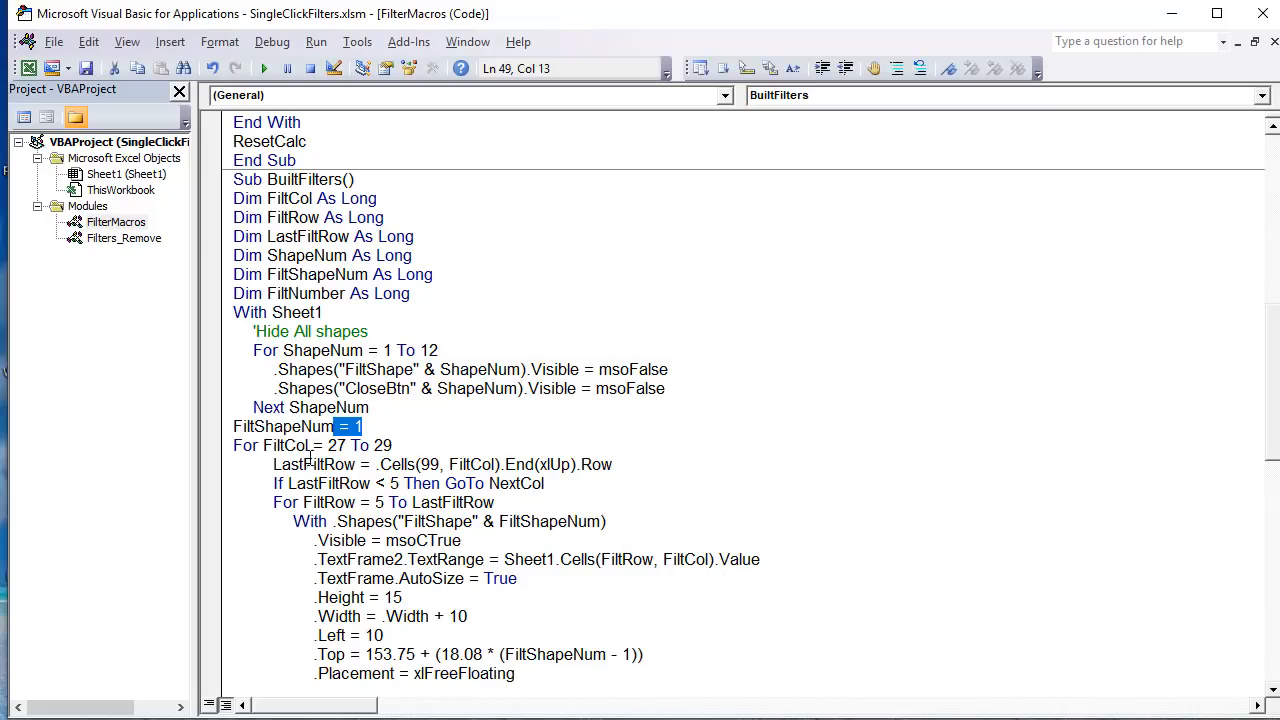
pyautogui.moveTo(404, 450)
pyautogui.mouseDown()
pyautogui.moveTo(214, 450)
pyautogui.moveTo(384, 464)
pyautogui.mouseUp()
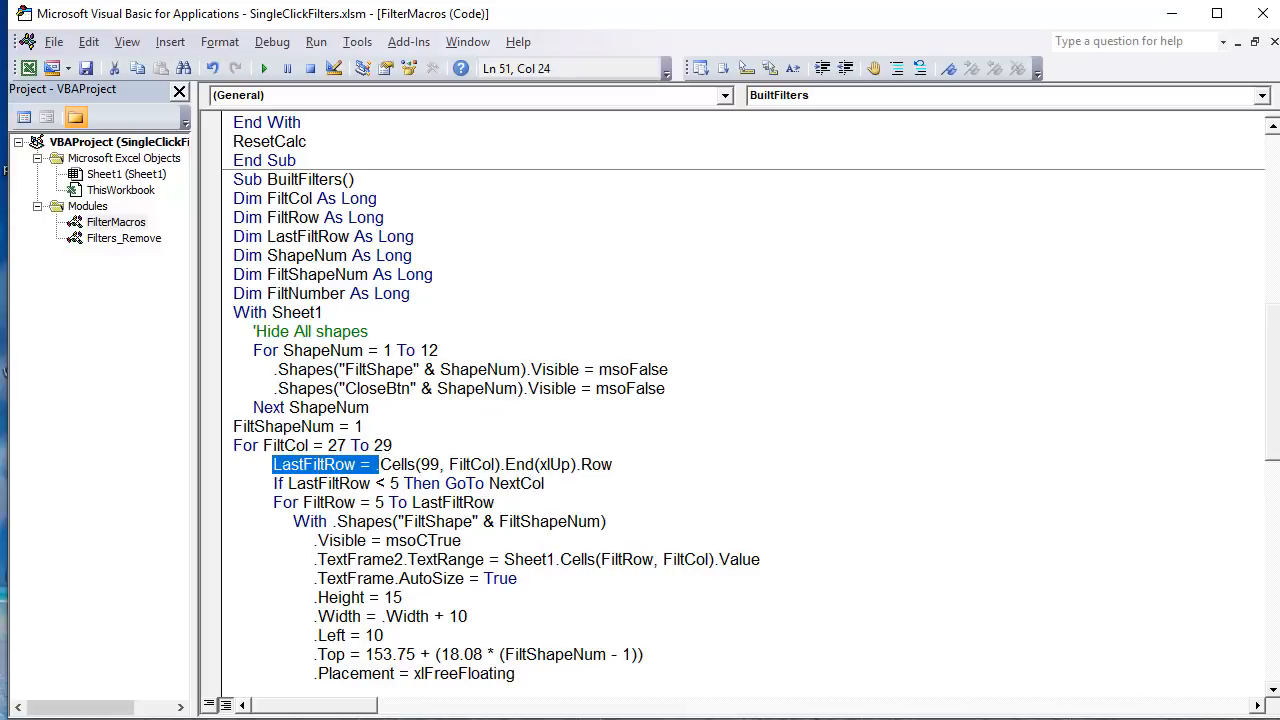
pyautogui.hotkey('alt', 'F11')
pyautogui.click(737, 302)
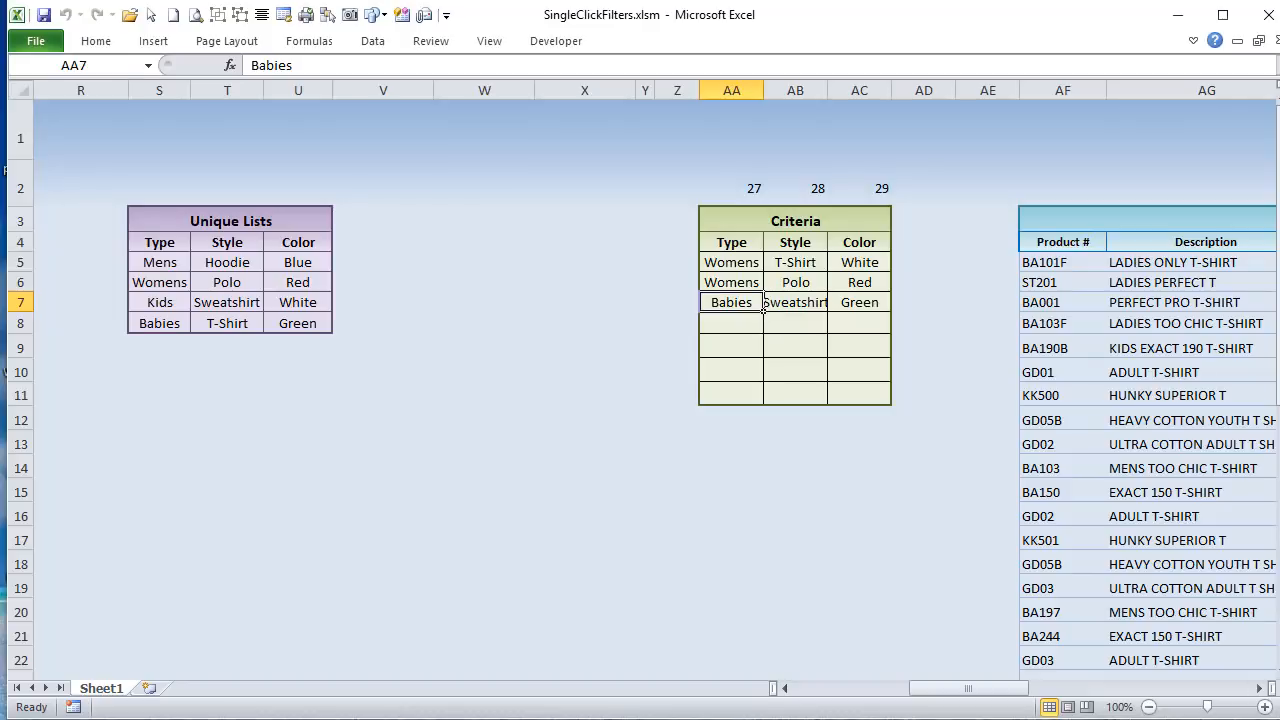
# Step: In the VBA editor, highlight the row 99 and FiltCol arguments, then the whole expression .Cells(99, FiltCol).End(xlUp).Row
pyautogui.hotkey('alt', 'F11')
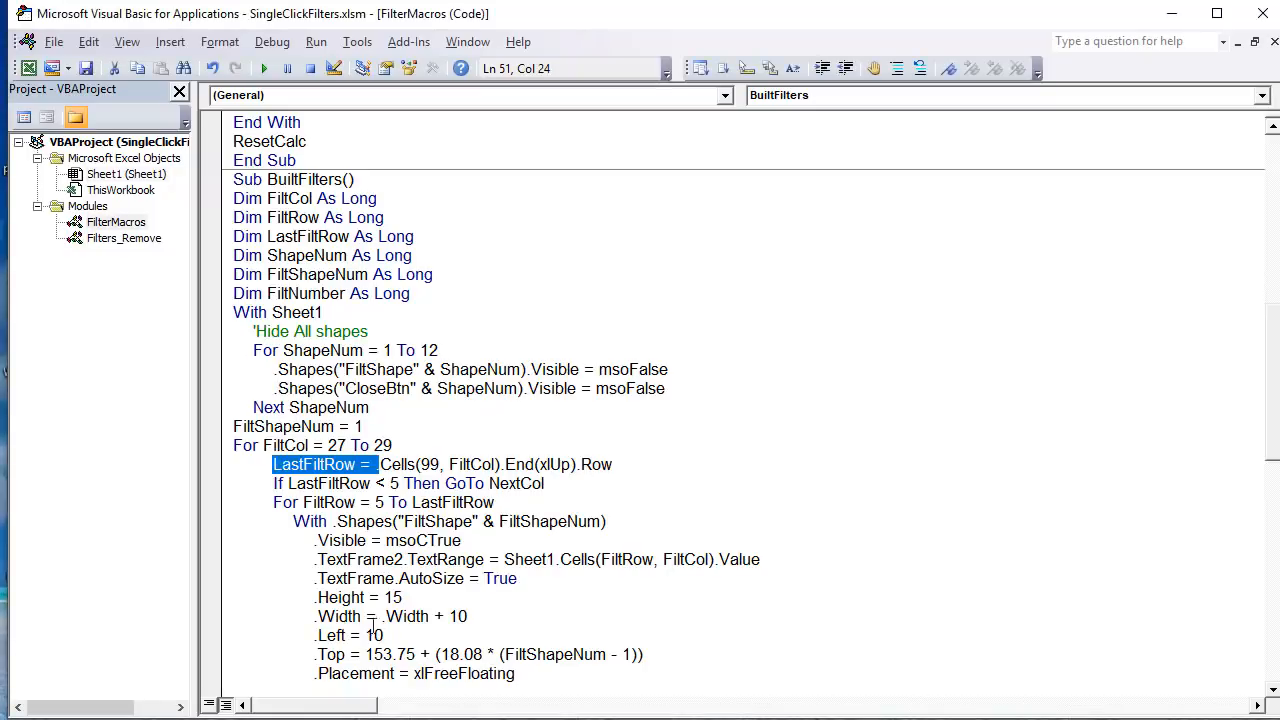
pyautogui.click(314, 472)
pyautogui.moveTo(418, 464); pyautogui.dragTo(446, 464)
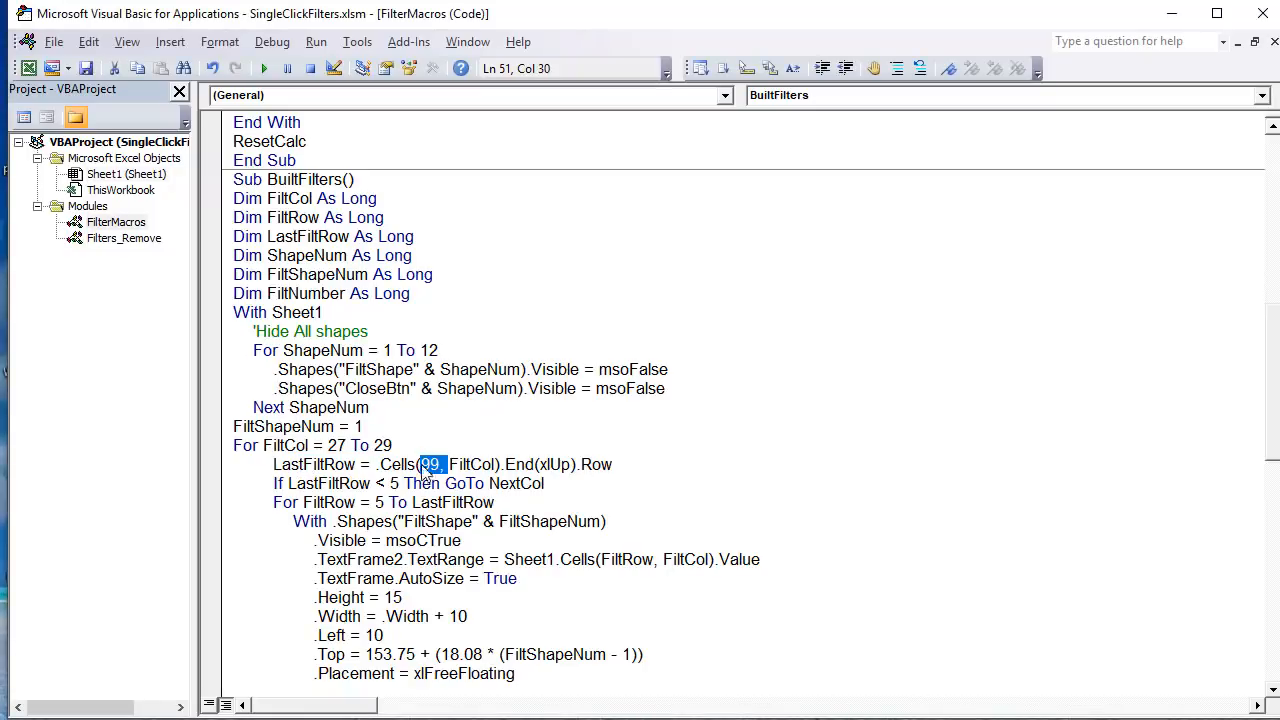
pyautogui.click(446, 464)
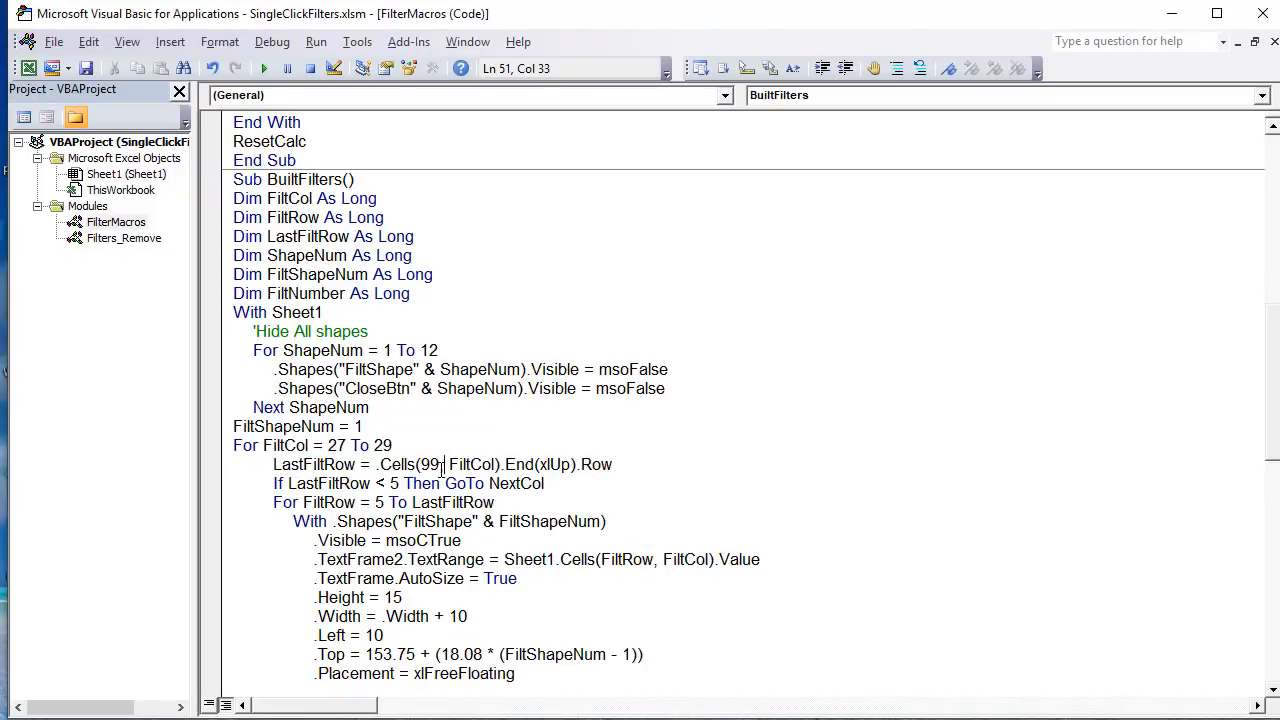
pyautogui.hotkey('shift', 'Left')
pyautogui.hotkey('shift', 'Left')
pyautogui.hotkey('shift', 'Left')
pyautogui.moveTo(494, 464); pyautogui.dragTo(448, 464)
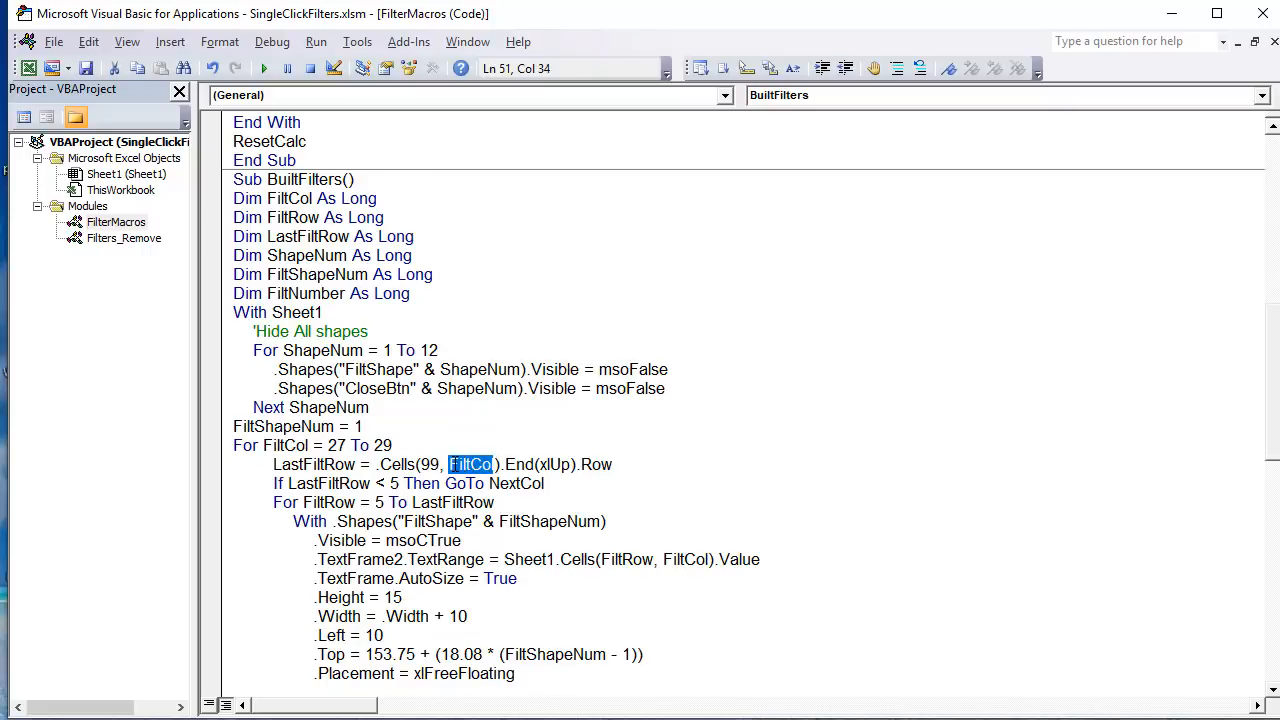
pyautogui.click(505, 466)
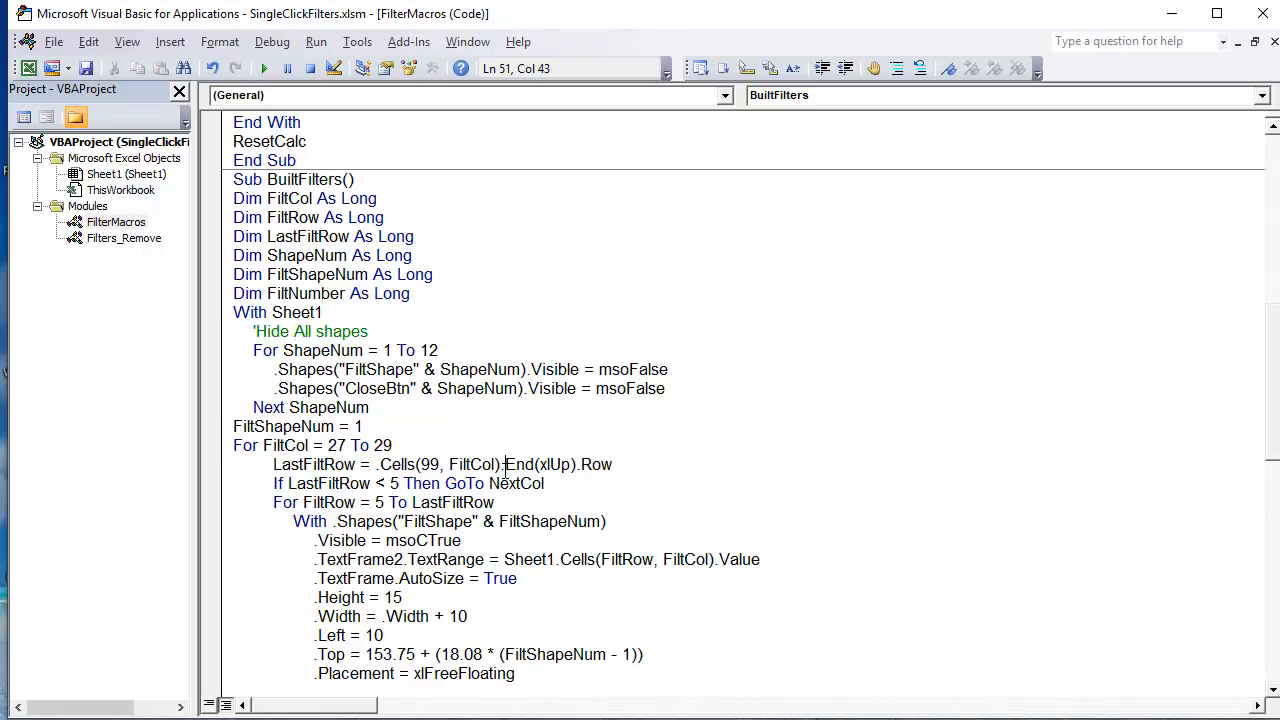
pyautogui.moveTo(507, 468); pyautogui.dragTo(376, 476)
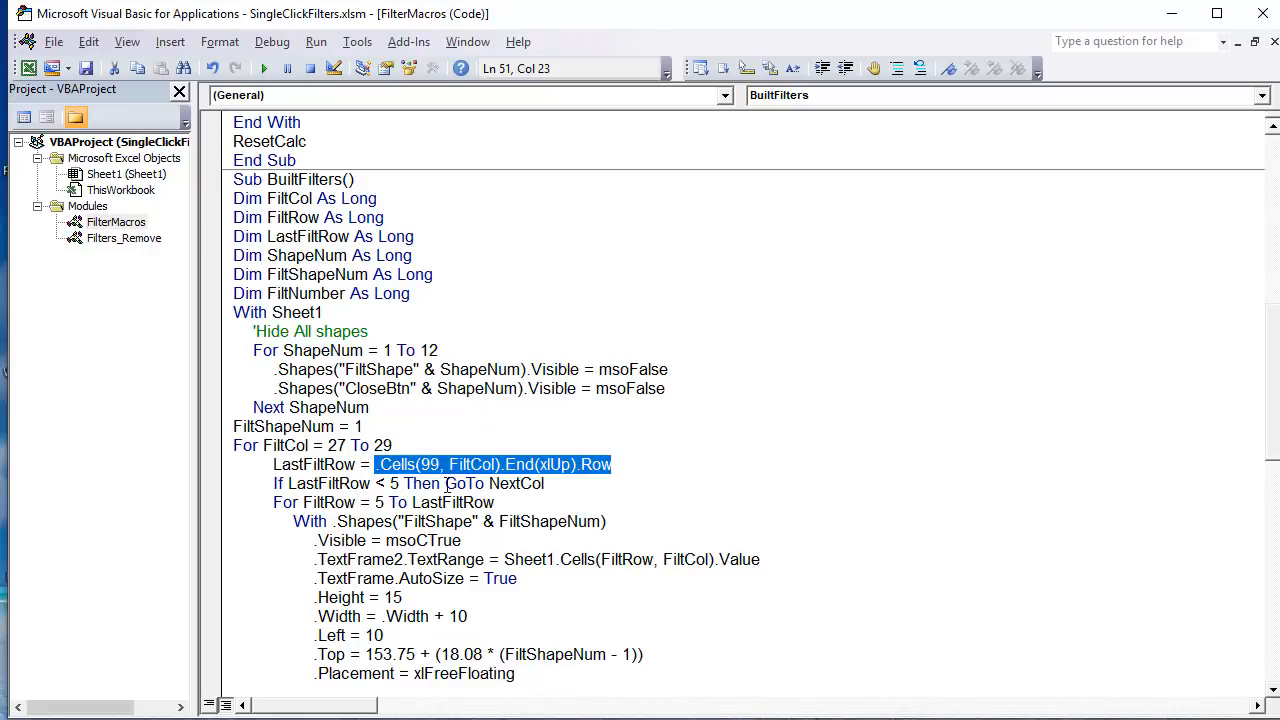
# Step: Highlight the line If LastFiltRow < 5 Then GoTo NextCol, and check the Type, Style and Color entries in the Criteria table
pyautogui.moveTo(562, 487); pyautogui.dragTo(279, 485)
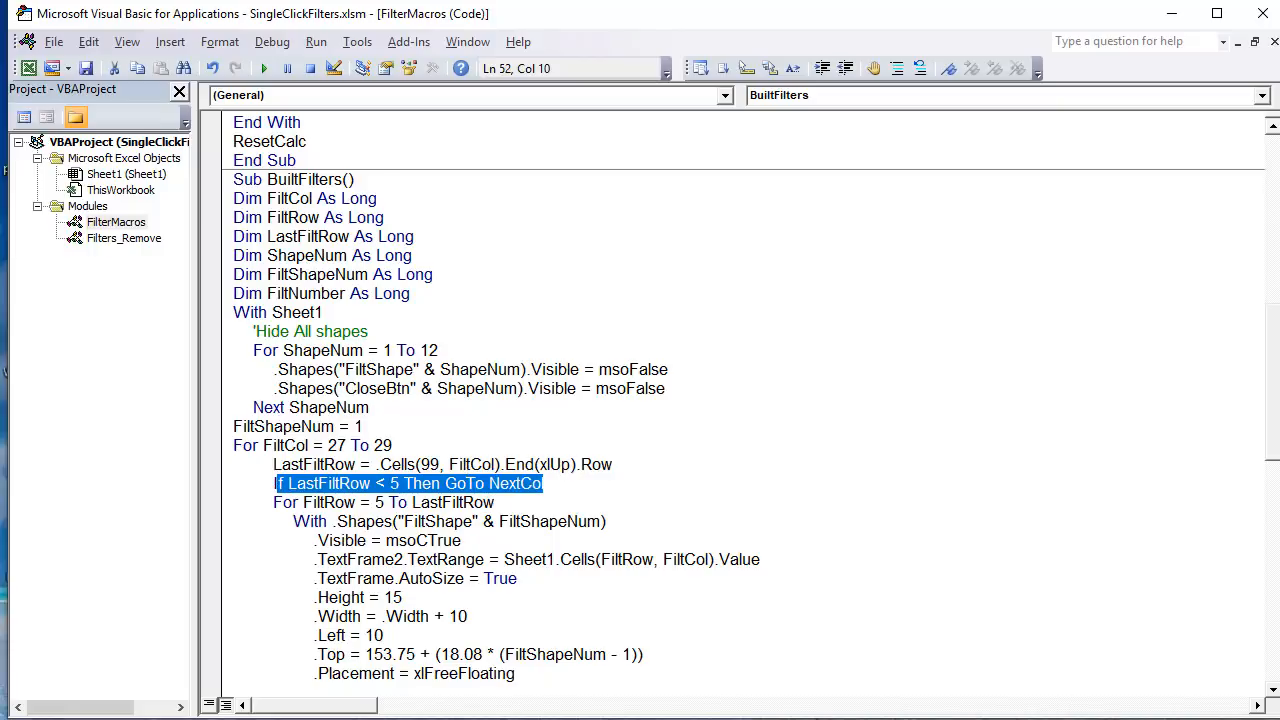
pyautogui.hotkey('alt', 'F11')
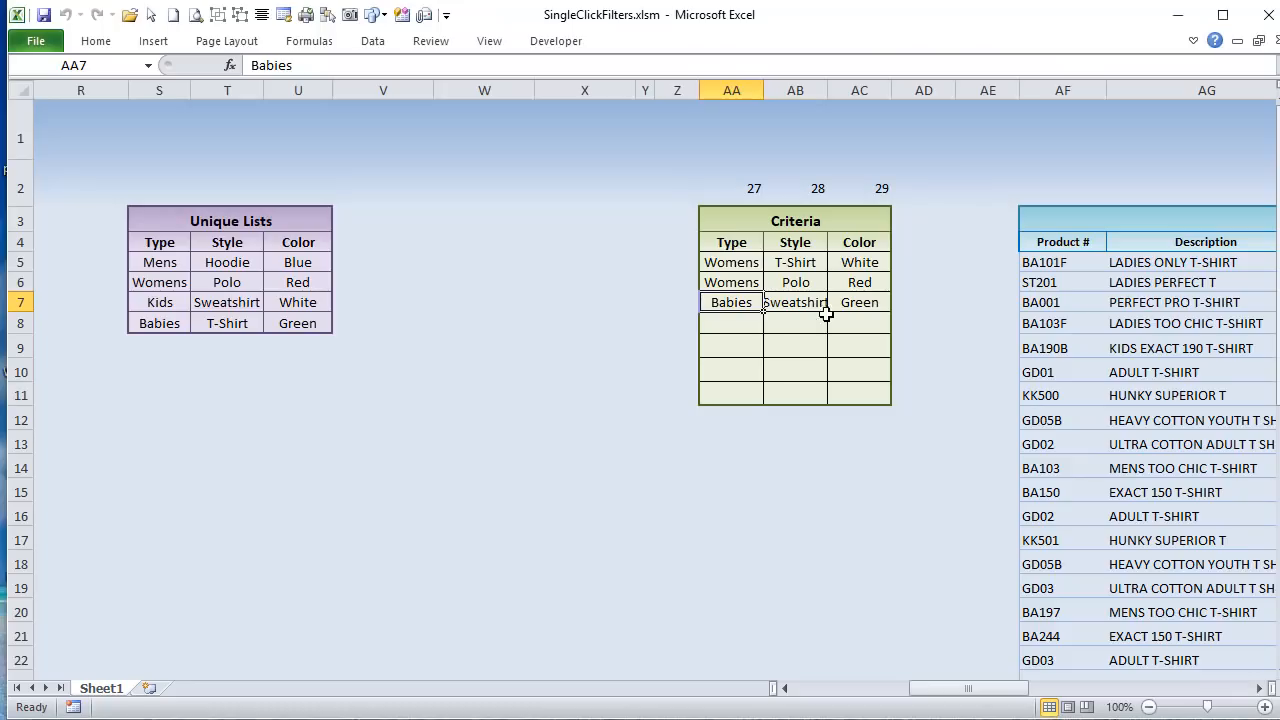
pyautogui.moveTo(735, 262); pyautogui.dragTo(731, 302)
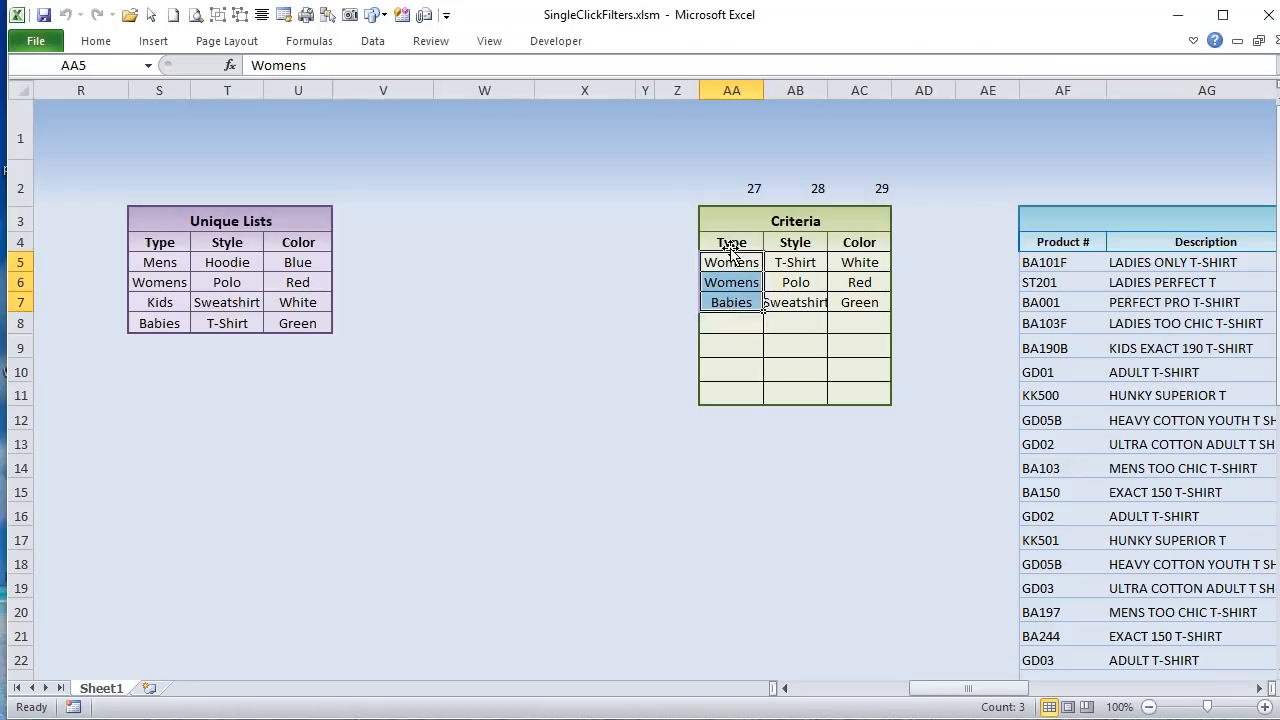
pyautogui.click(785, 263)
pyautogui.click(845, 264)
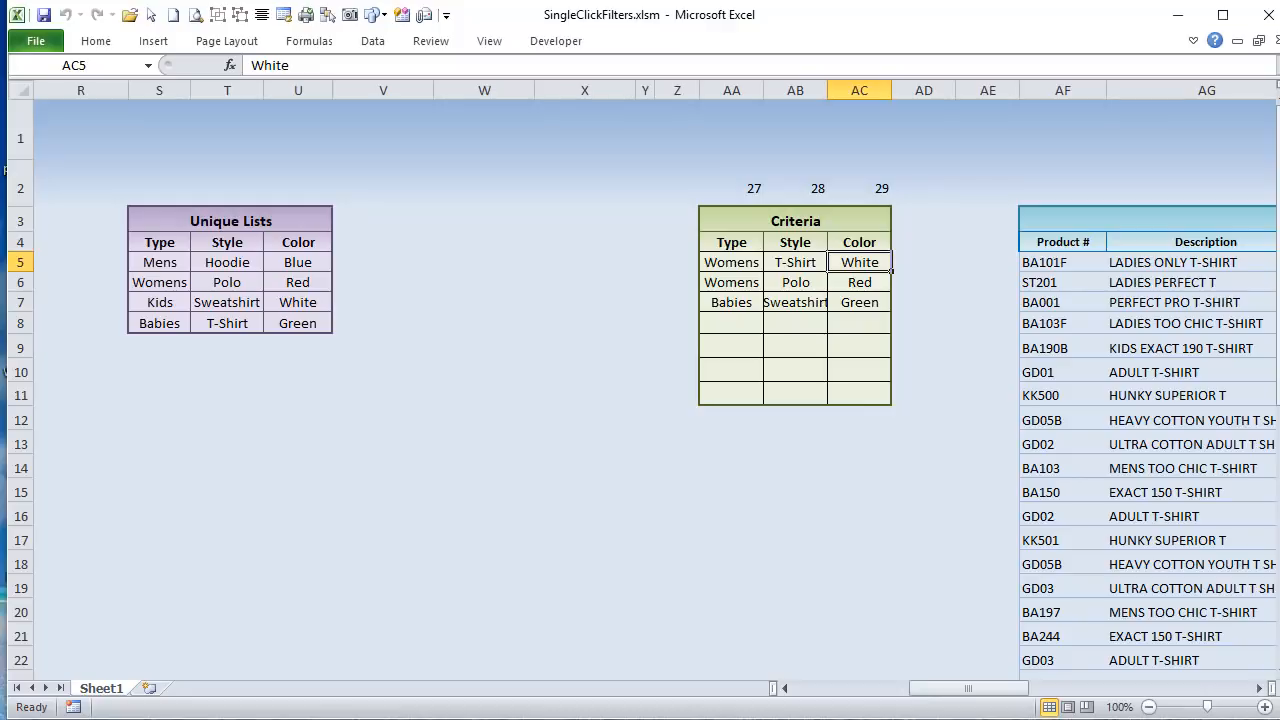
# Step: Return to BuiltFilters and highlight the starting value = 5 in the For FiltRow loop
pyautogui.hotkey('alt', 'F11')
pyautogui.scroll(-1, 207, 444)
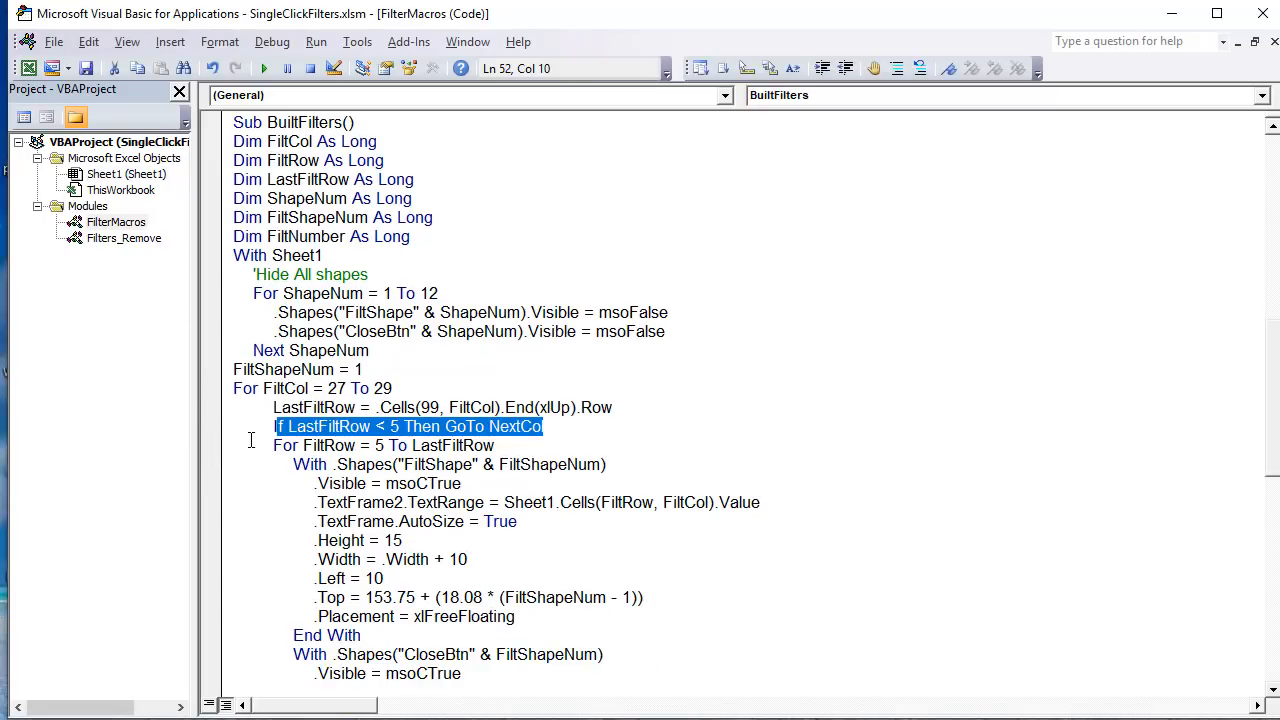
pyautogui.moveTo(388, 447); pyautogui.dragTo(359, 447)
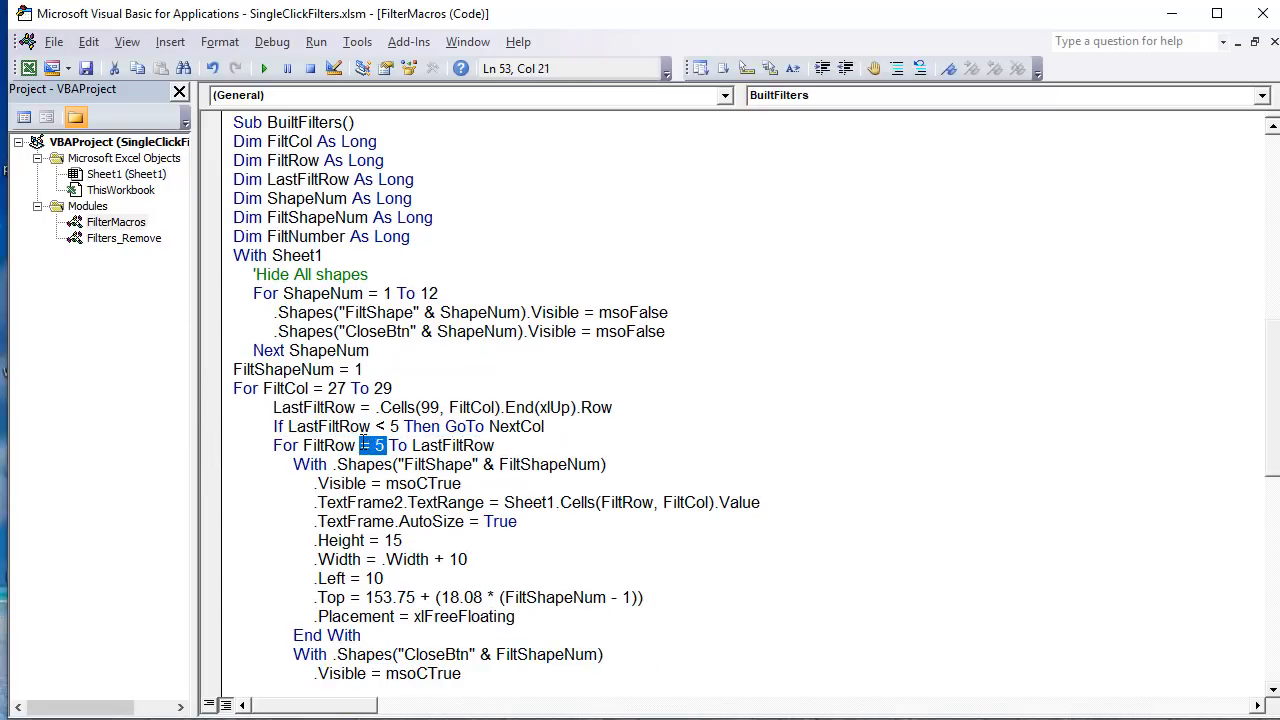
# Step: On the sheet, select row 5 and row 7, then the Type criteria in AA5 to AA7 to show the loop's range
pyautogui.hotkey('alt', 'F11')
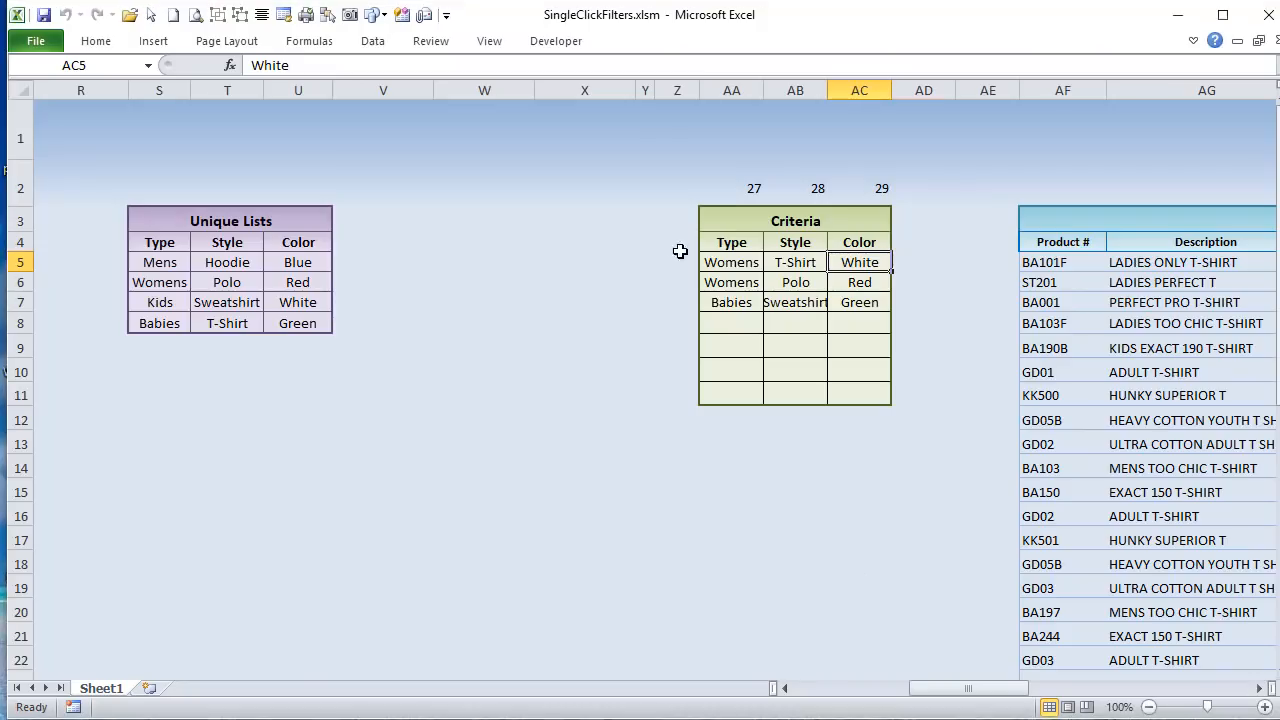
pyautogui.moveTo(714, 258); pyautogui.dragTo(14, 263)
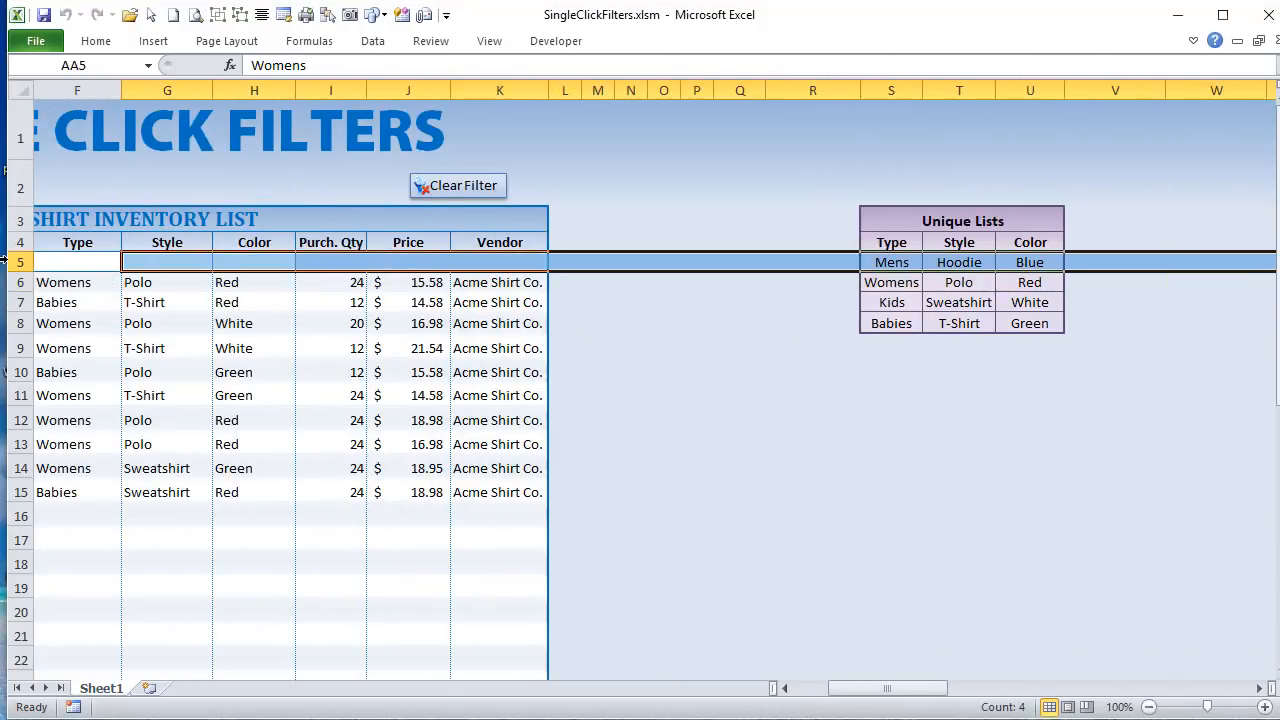
pyautogui.click(18, 262)
pyautogui.moveTo(887, 688); pyautogui.dragTo(1000, 688)
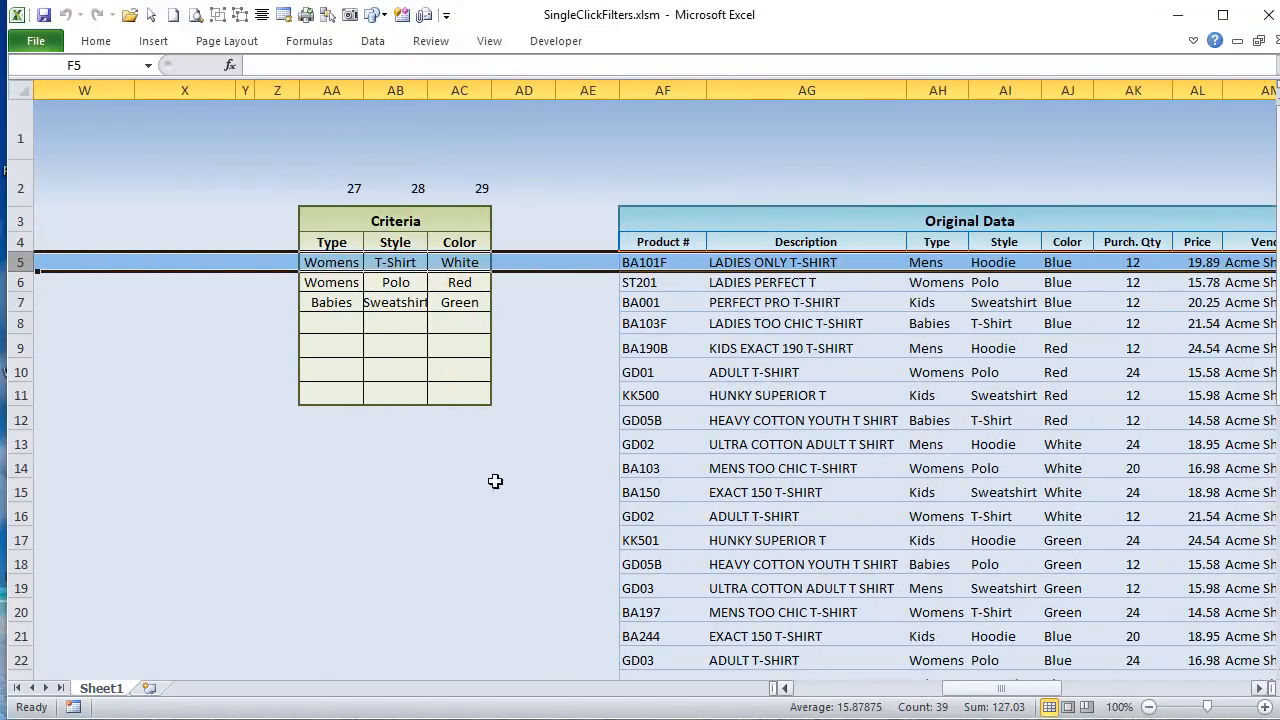
pyautogui.click(18, 302)
pyautogui.moveTo(312, 262); pyautogui.dragTo(329, 303)
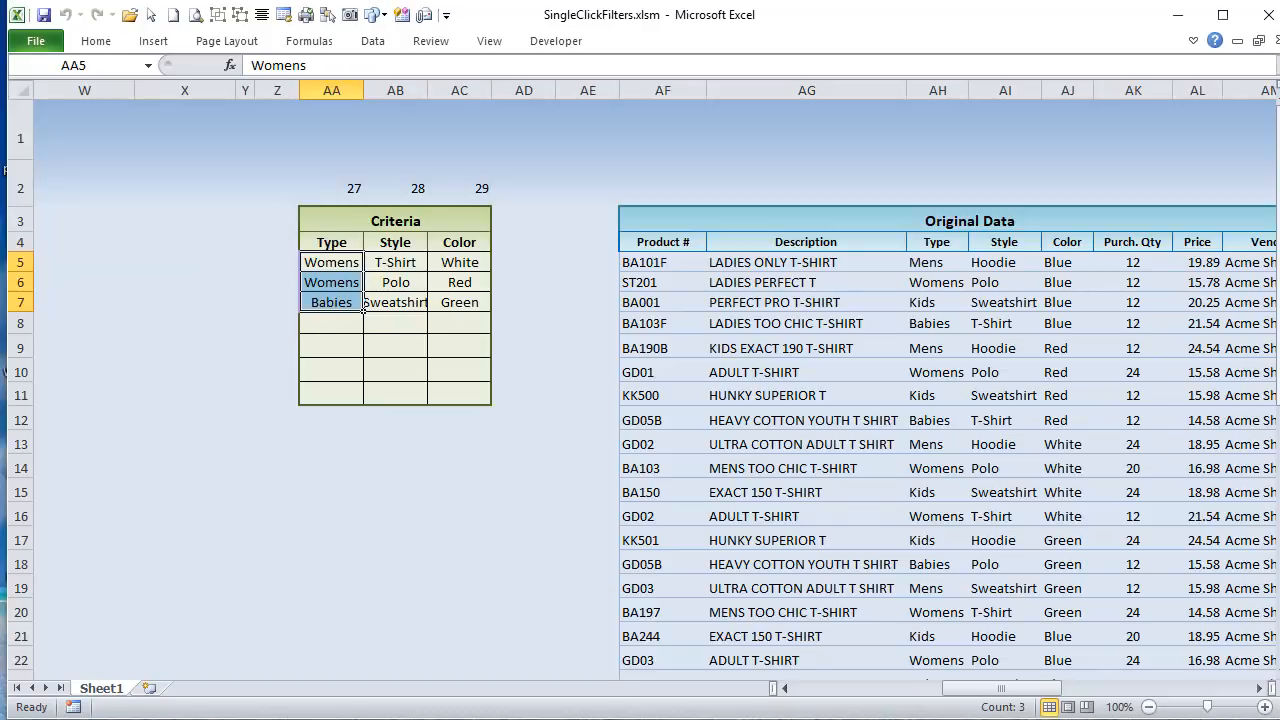
# Step: Highlight FiltShapeNum in the With .Shapes("FiltShape") line, and go to the filter shapes beside the inventory list on the sheet
pyautogui.hotkey('alt', 'F11')
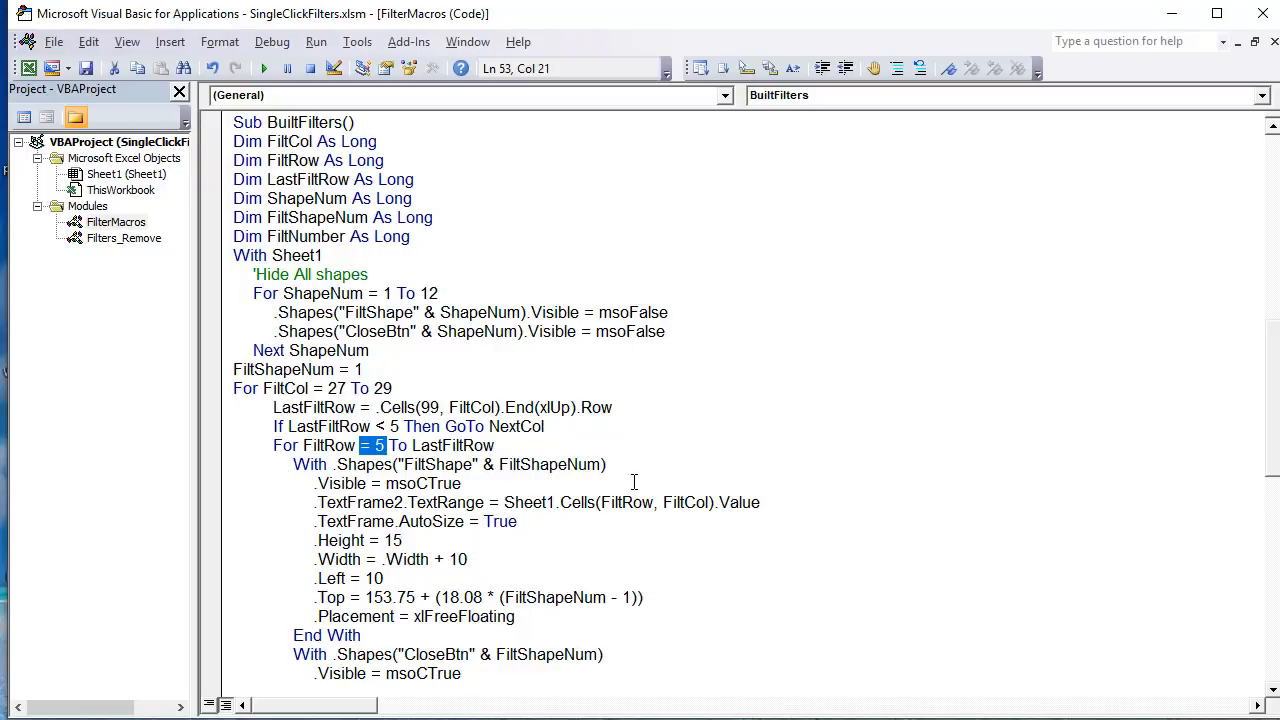
pyautogui.moveTo(590, 464); pyautogui.dragTo(499, 464)
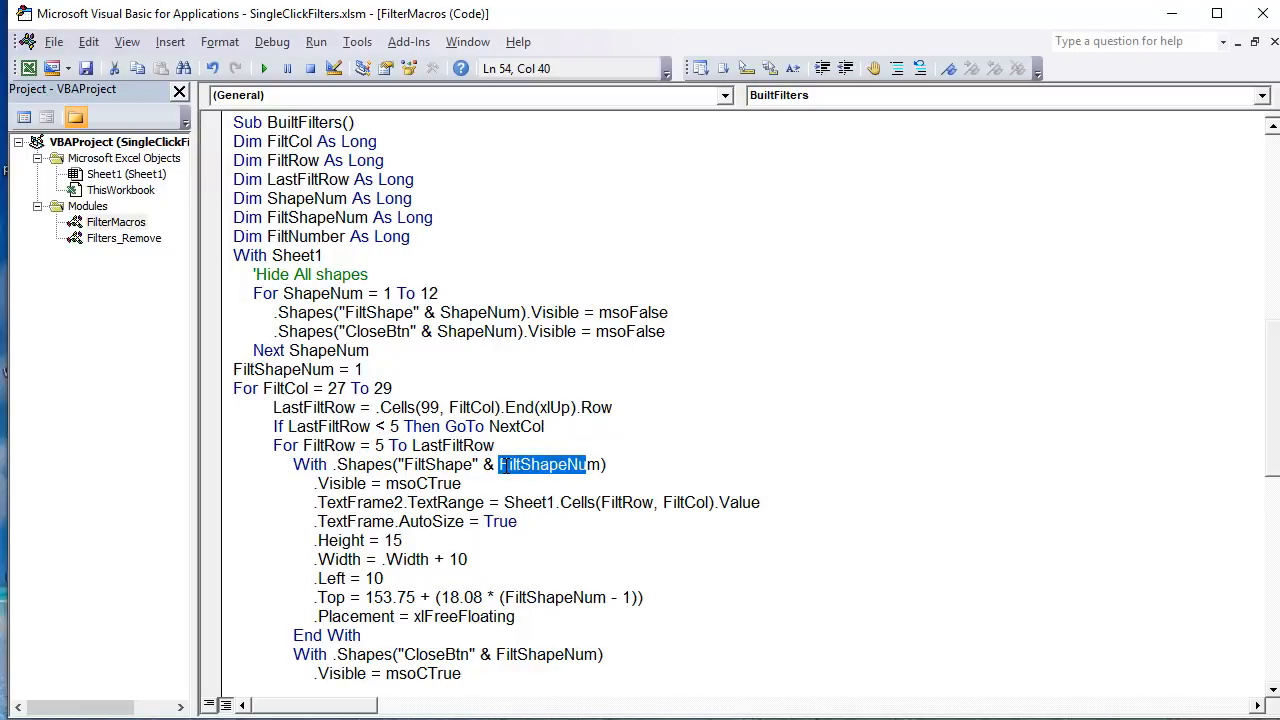
pyautogui.moveTo(597, 464); pyautogui.dragTo(503, 465)
pyautogui.hotkey('alt', 'F11')
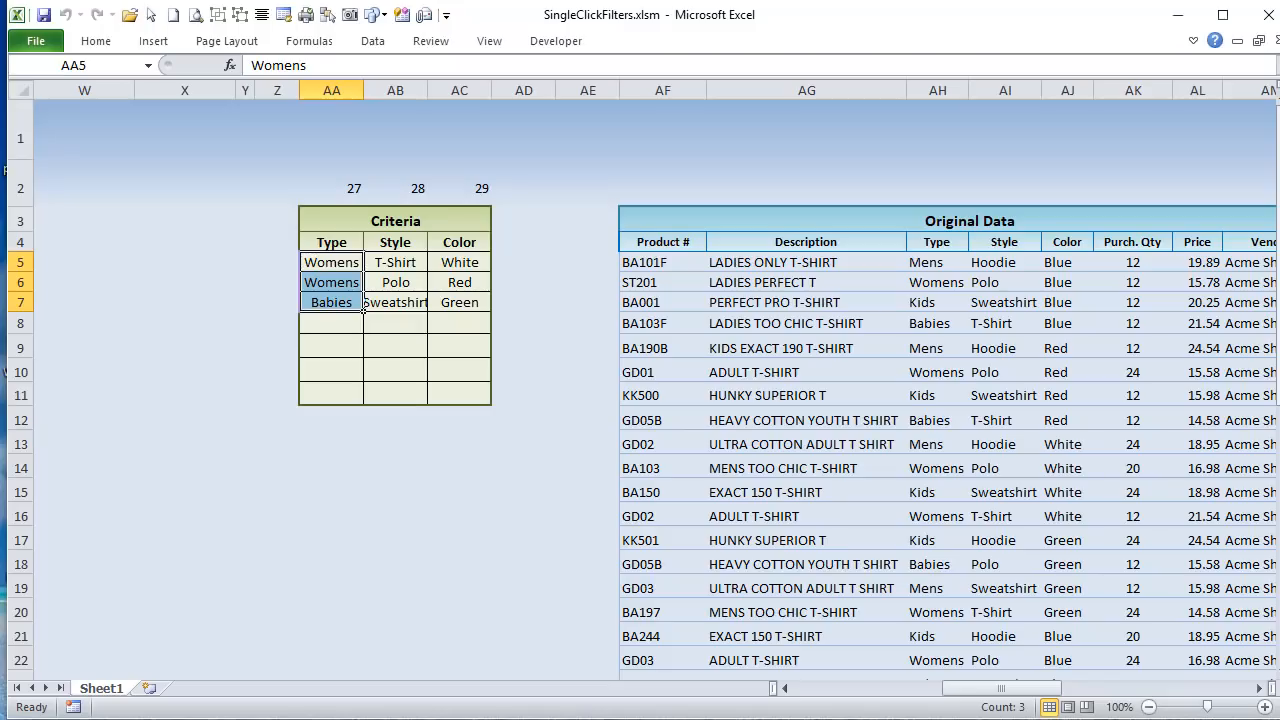
pyautogui.moveTo(990, 689); pyautogui.dragTo(855, 689)
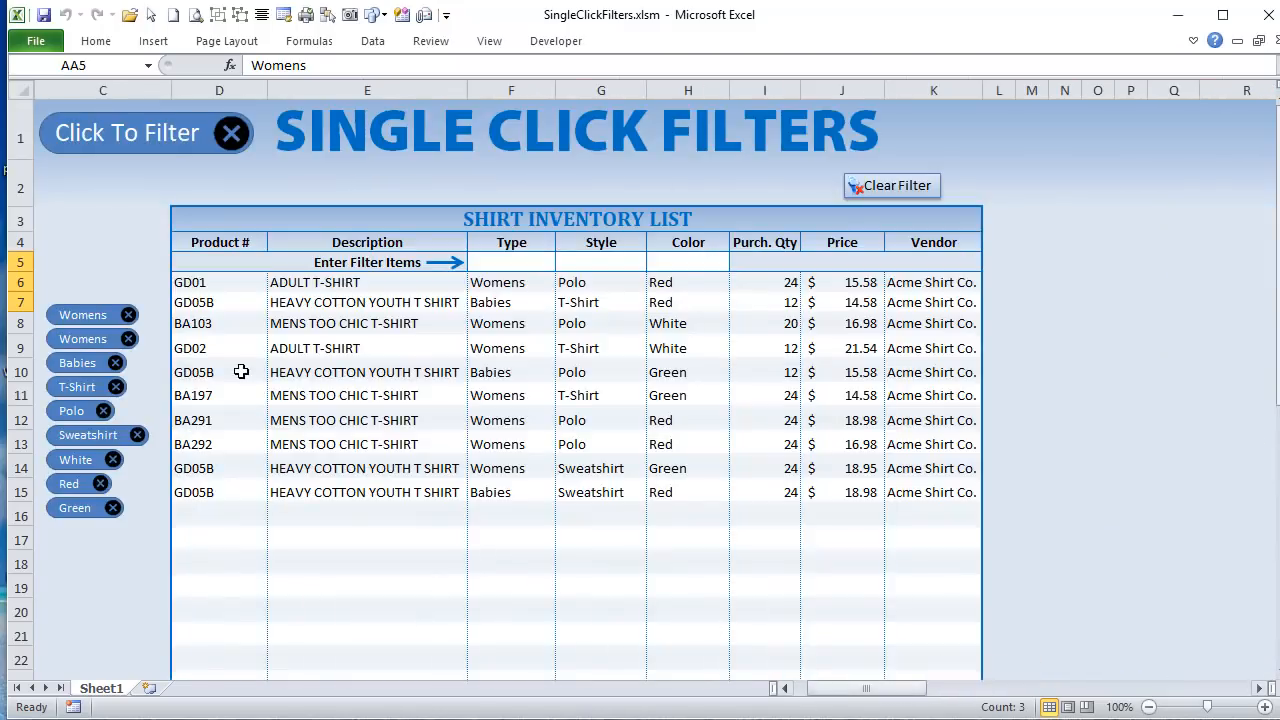
# Step: Select the first Womens filter shape beside the inventory list and check its shape name
pyautogui.keyDown('ctrl'); pyautogui.click(88, 313); pyautogui.keyUp('ctrl')
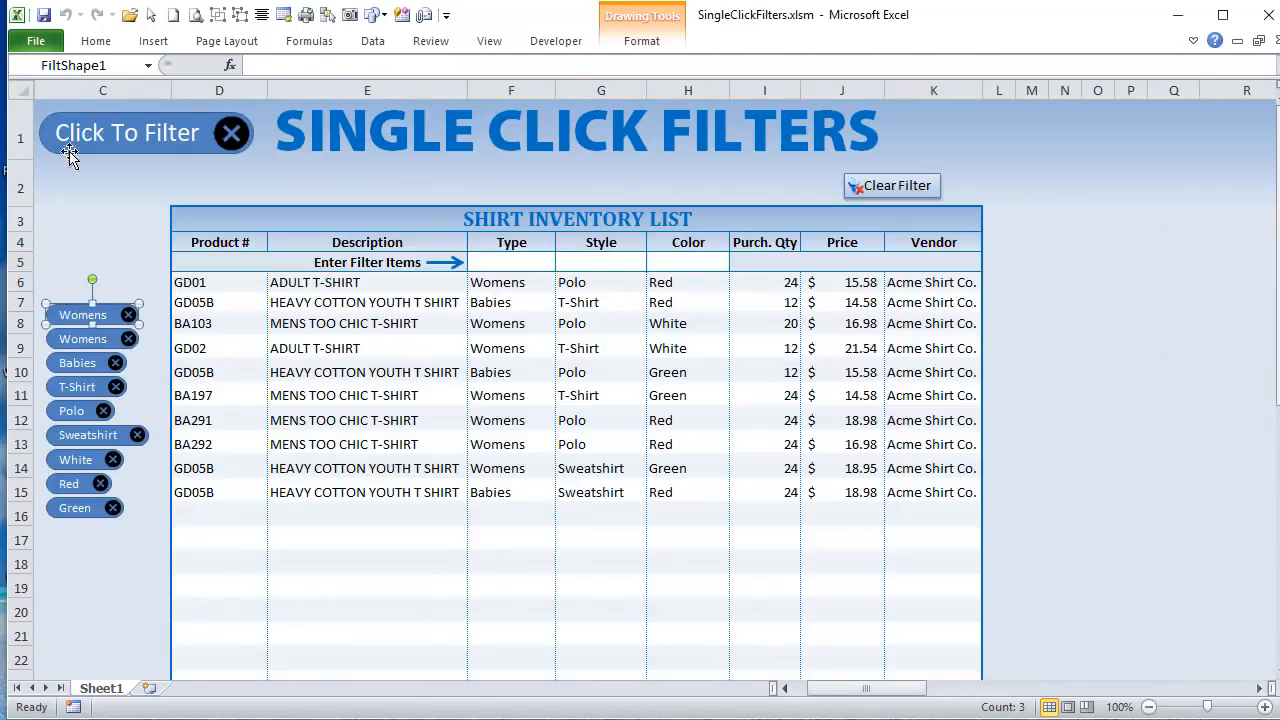
pyautogui.click(75, 64)
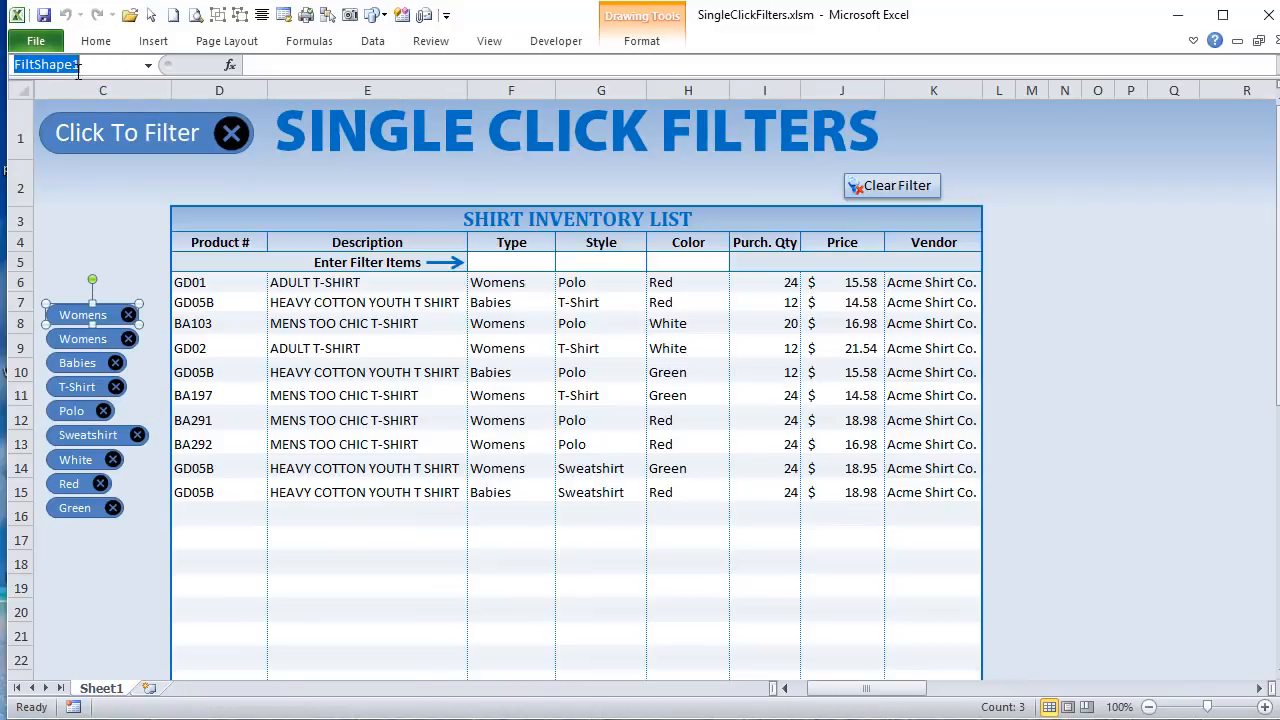
pyautogui.click(58, 316)
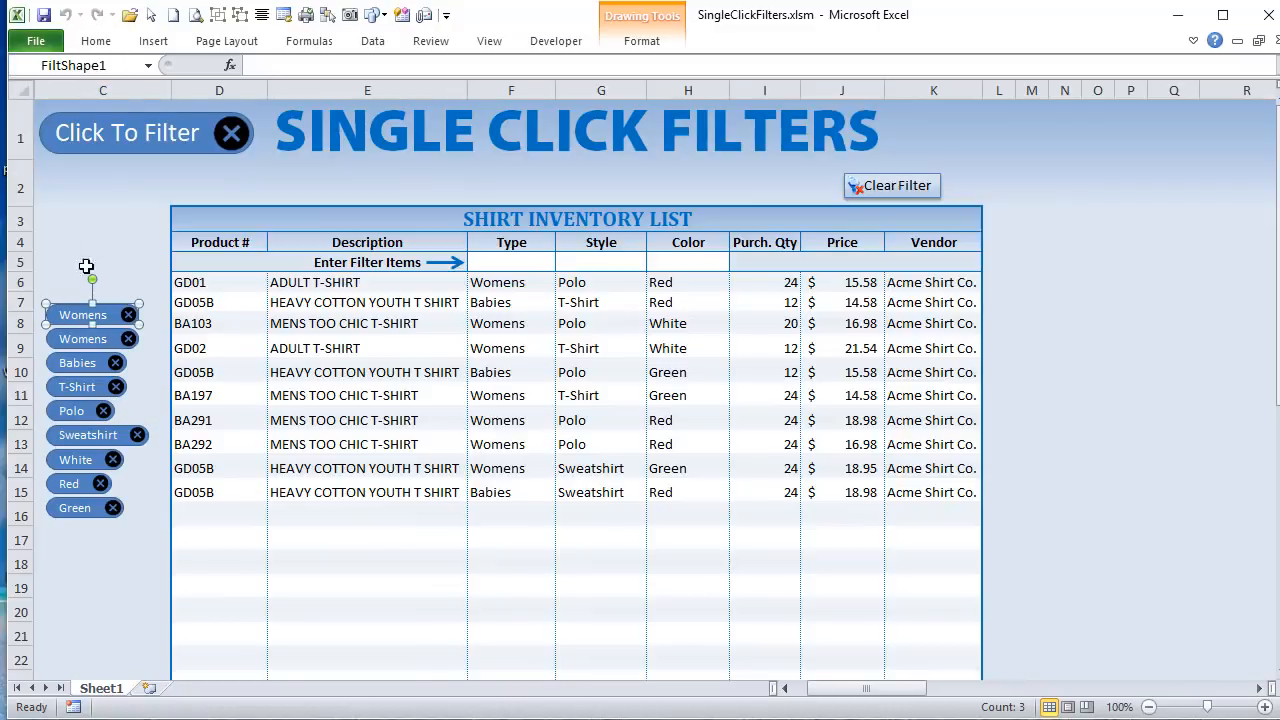
pyautogui.click(80, 267)
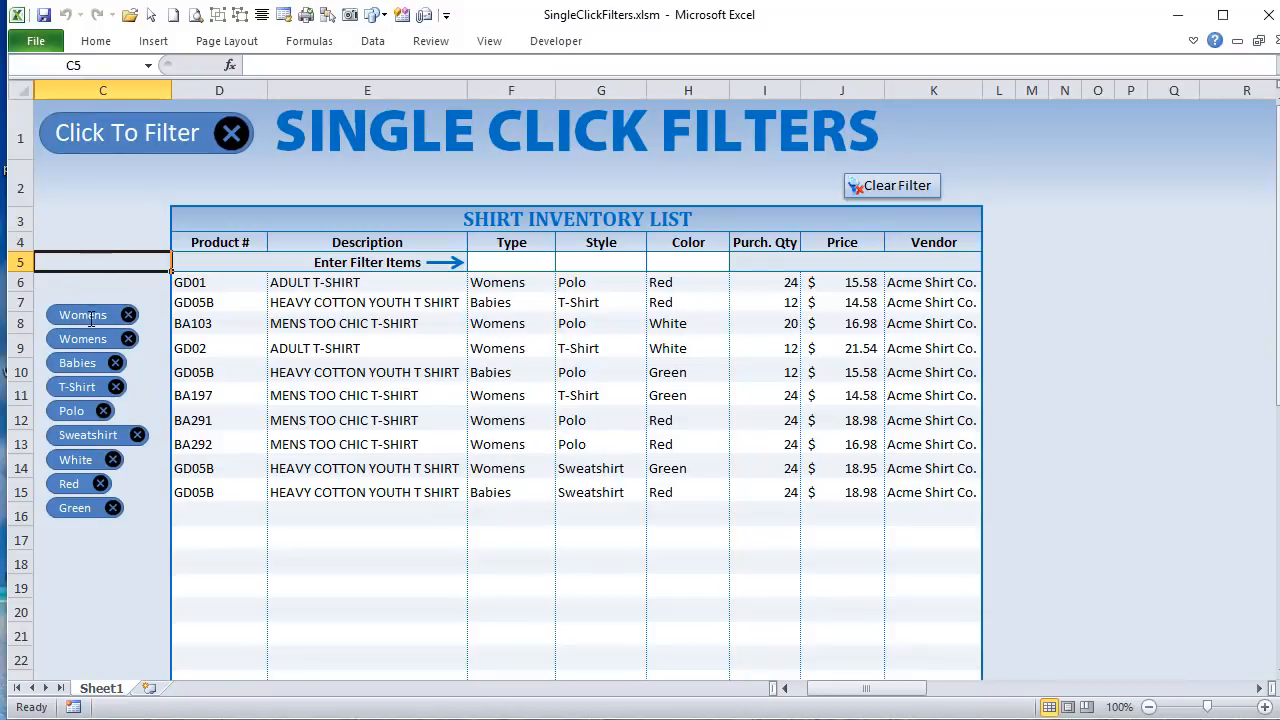
pyautogui.click(77, 306)
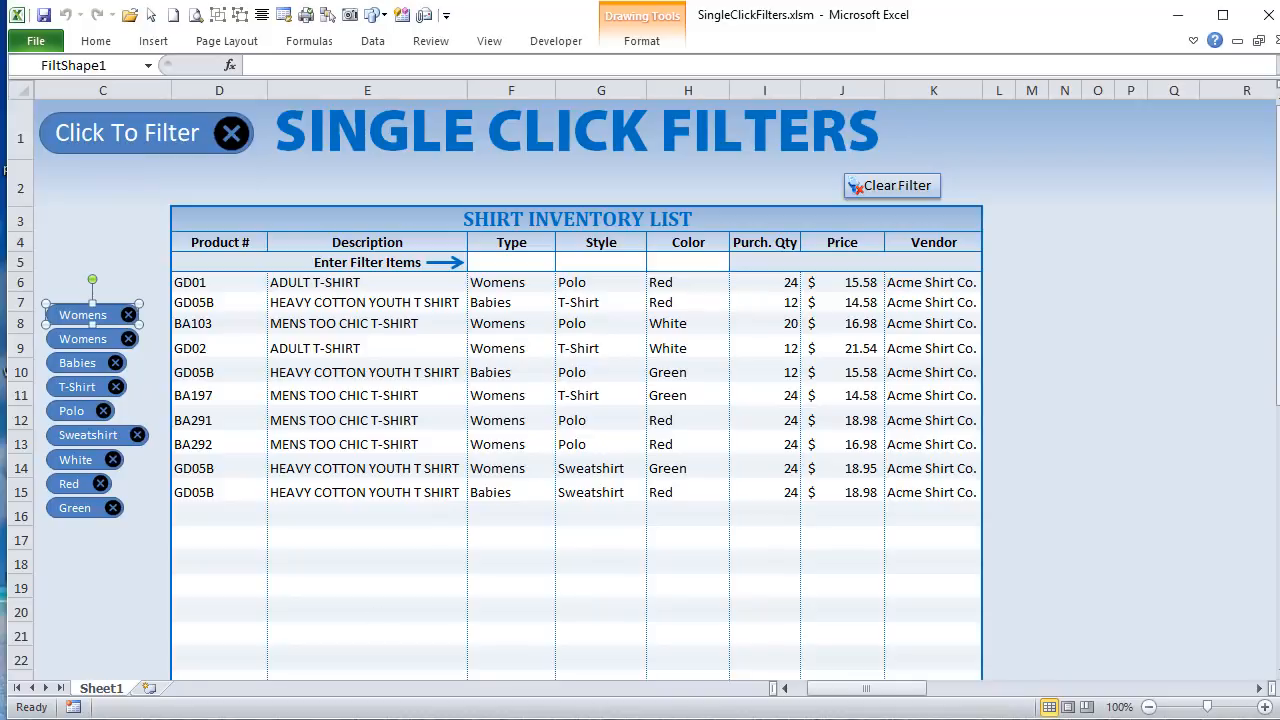
# Step: Return to the BuiltFilters code and highlight .Visible = msoCTrue, followed by .TextFrame2.TextRange on the line below
pyautogui.hotkey('alt', 'F11')
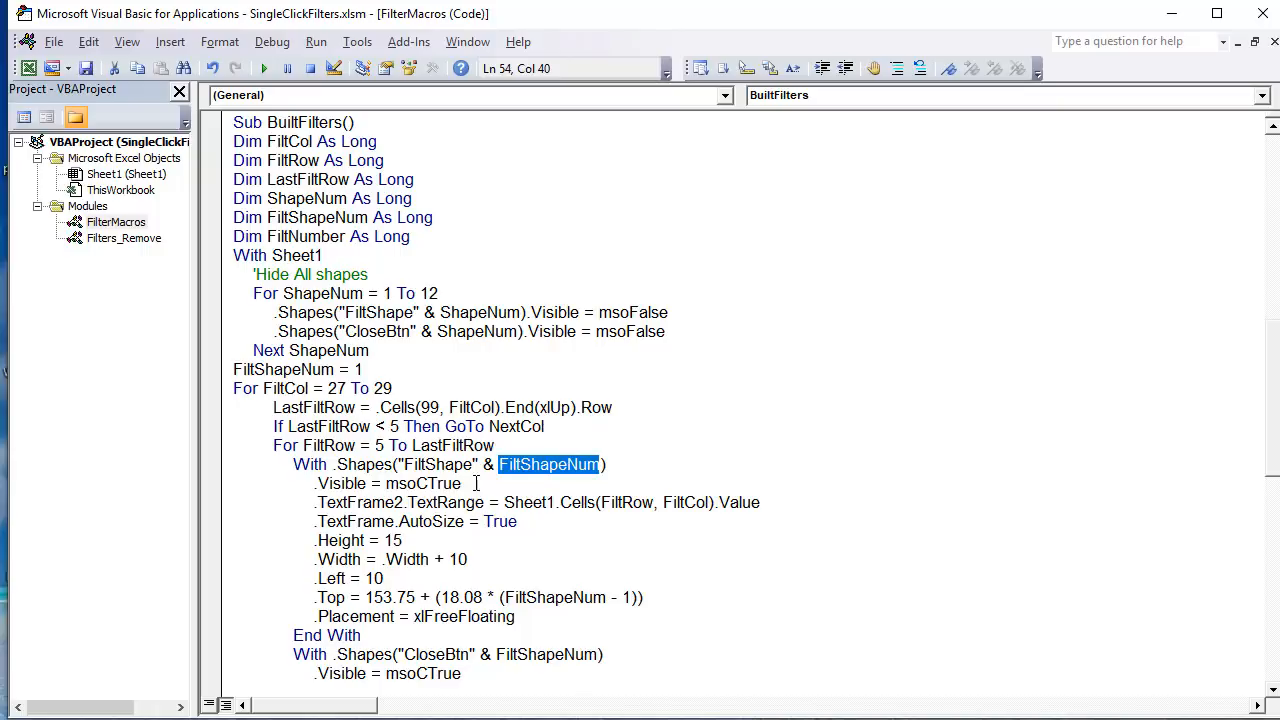
pyautogui.moveTo(476, 483); pyautogui.dragTo(307, 490)
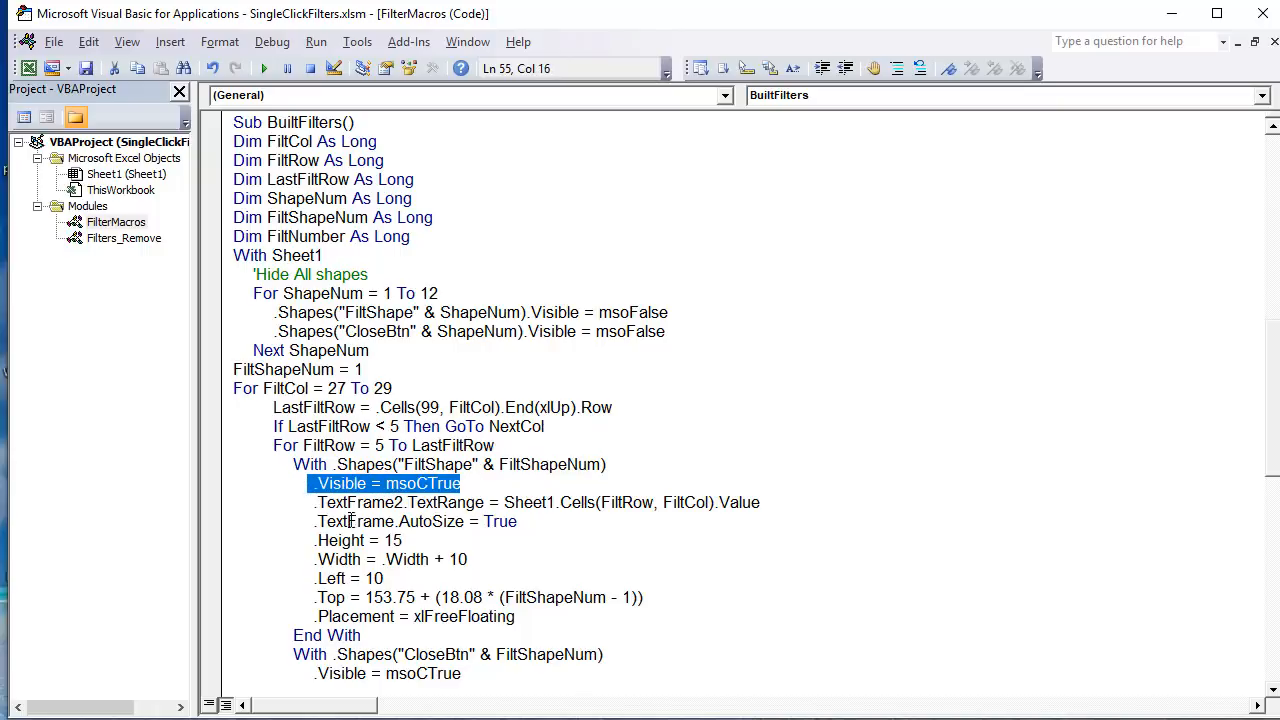
pyautogui.moveTo(488, 502); pyautogui.dragTo(313, 502)
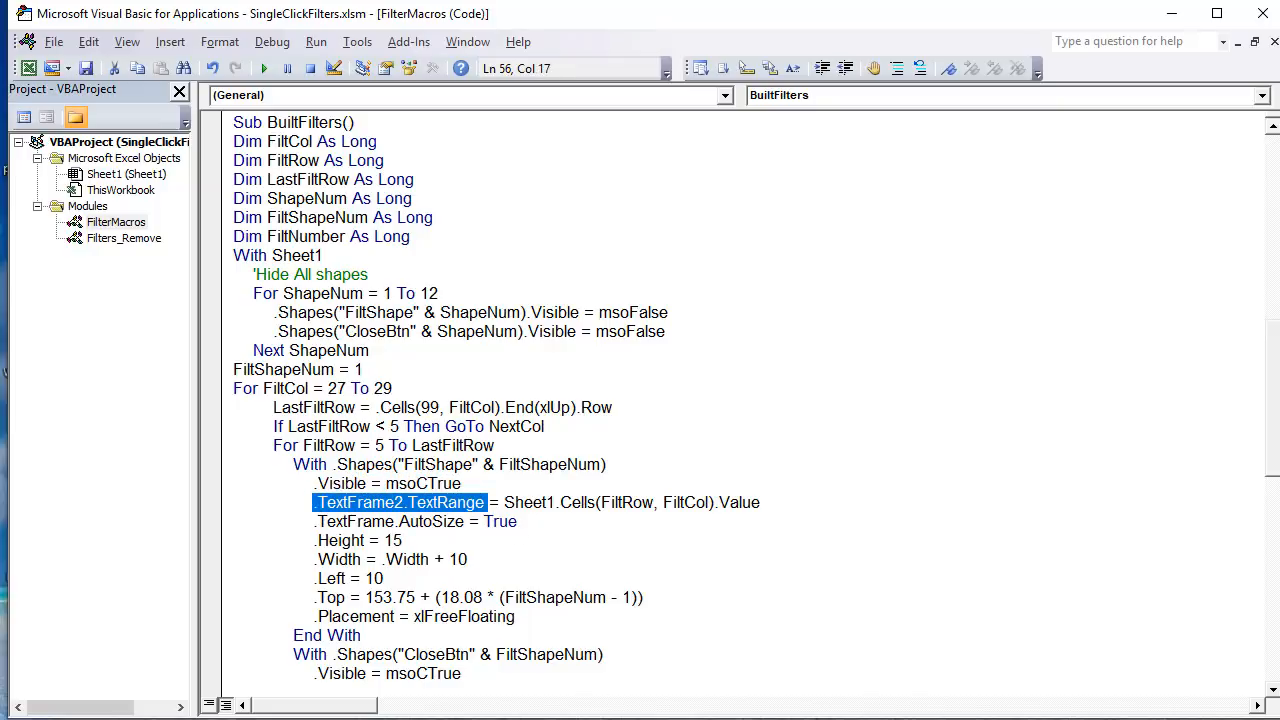
# Step: On the sheet, go to the Criteria table and select the Womens entries in AA5 and AA6 under Type
pyautogui.hotkey('alt', 'F11')
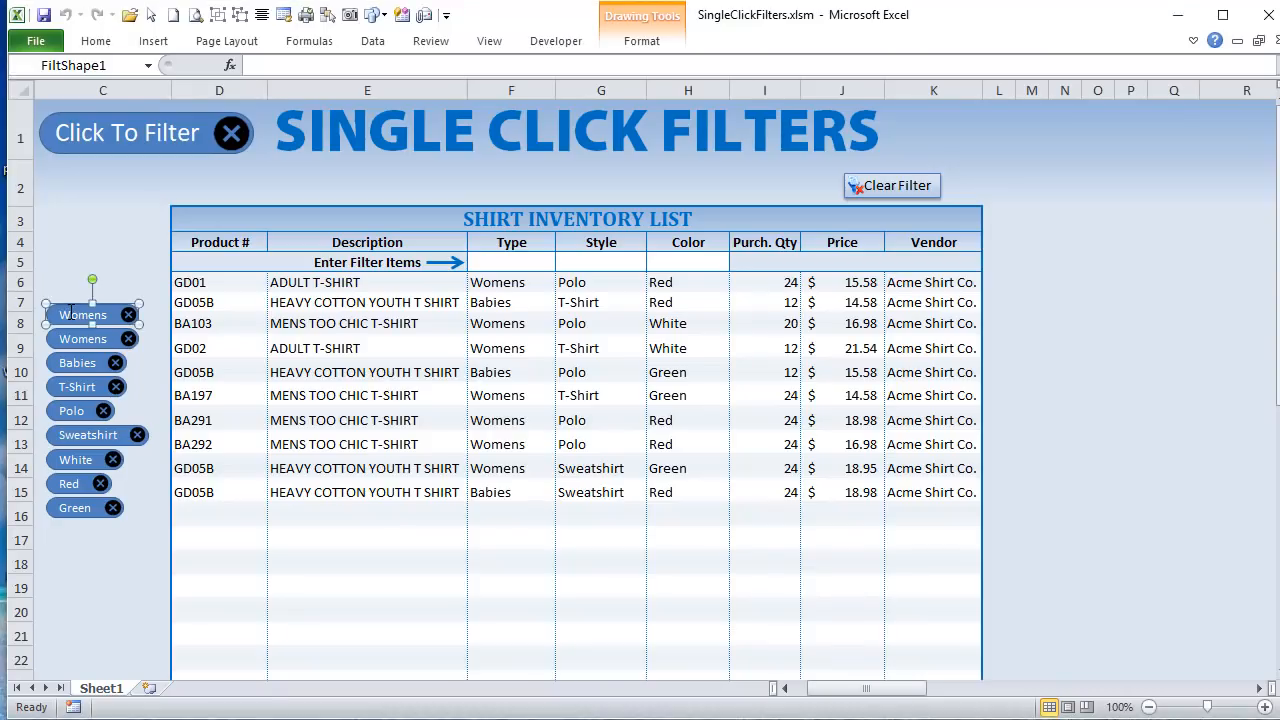
pyautogui.moveTo(835, 688); pyautogui.dragTo(930, 690)
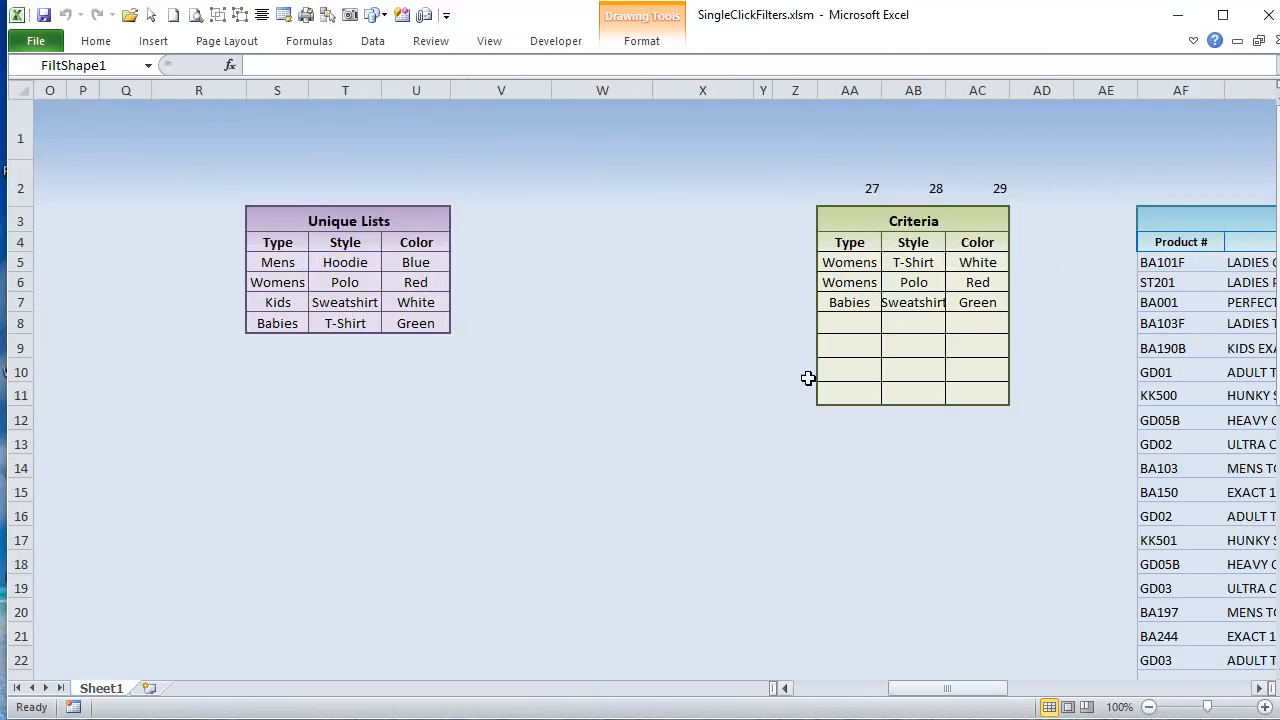
pyautogui.click(851, 241)
pyautogui.click(860, 263)
pyautogui.click(869, 282)
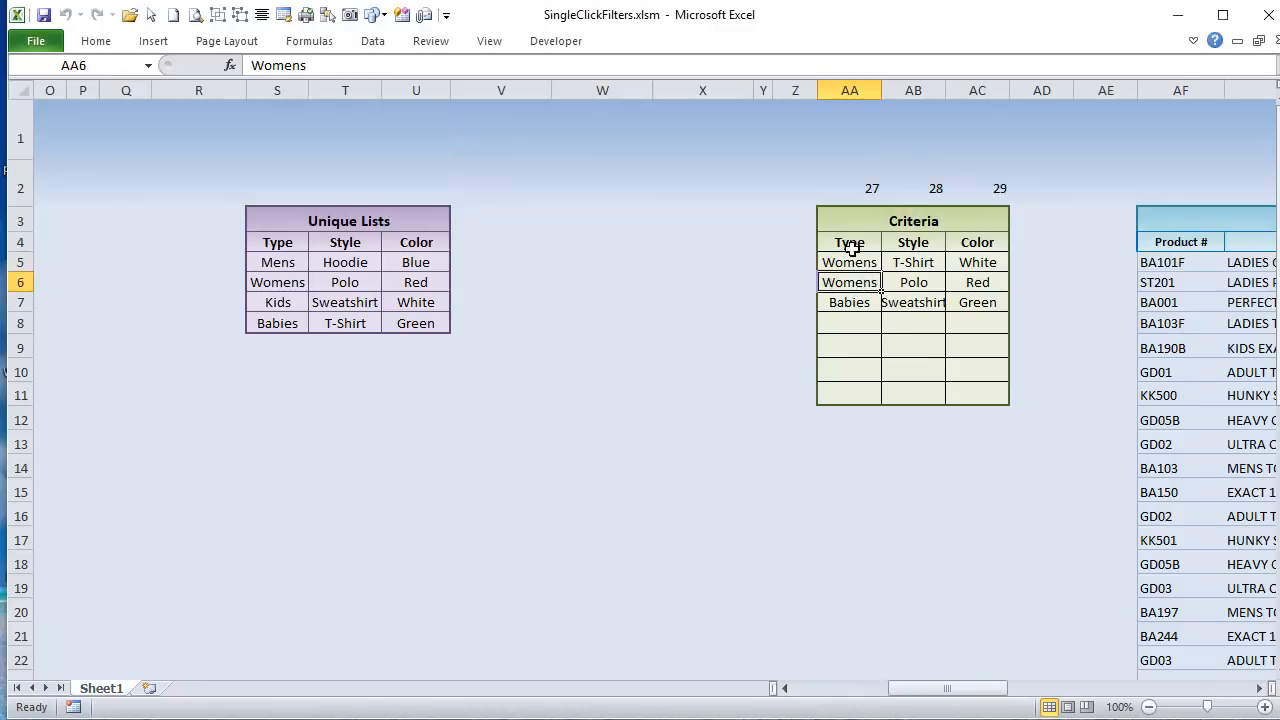
# Step: Remove the duplicate Womens filter beside the inventory list, and add Mens as a Type filter in F5
pyautogui.moveTo(986, 689); pyautogui.dragTo(905, 689)
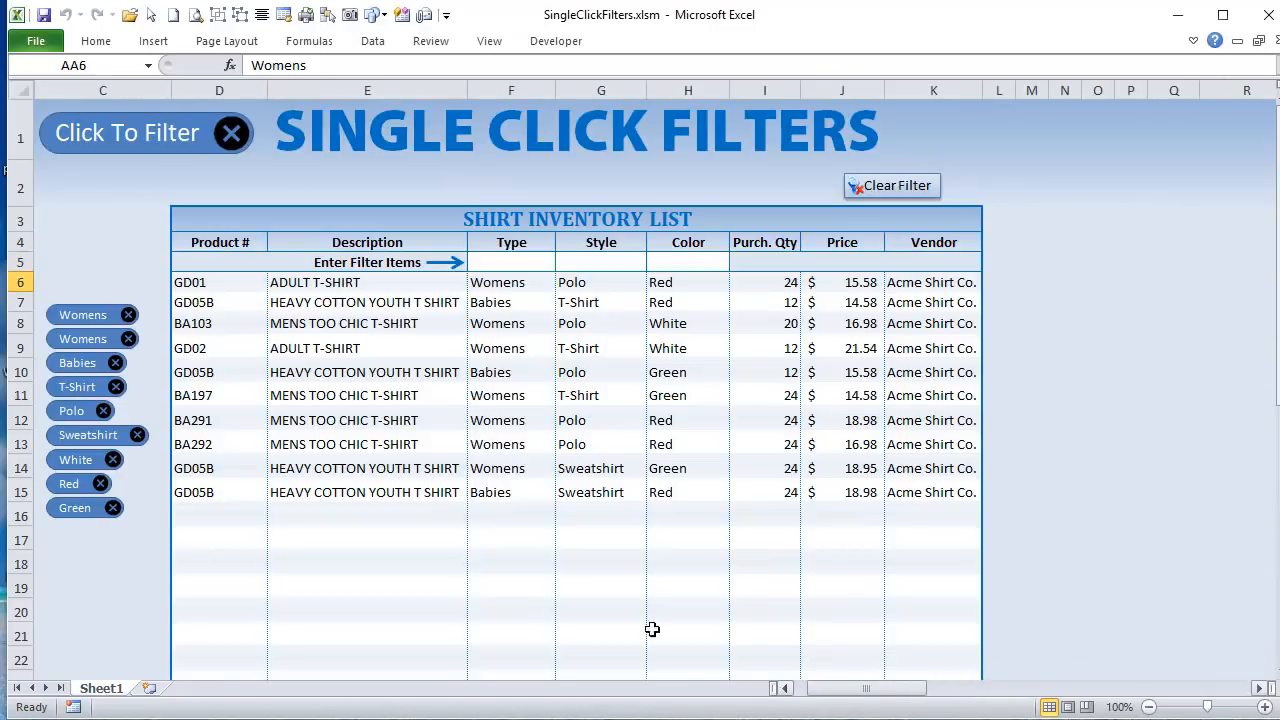
pyautogui.click(129, 340)
pyautogui.click(505, 262)
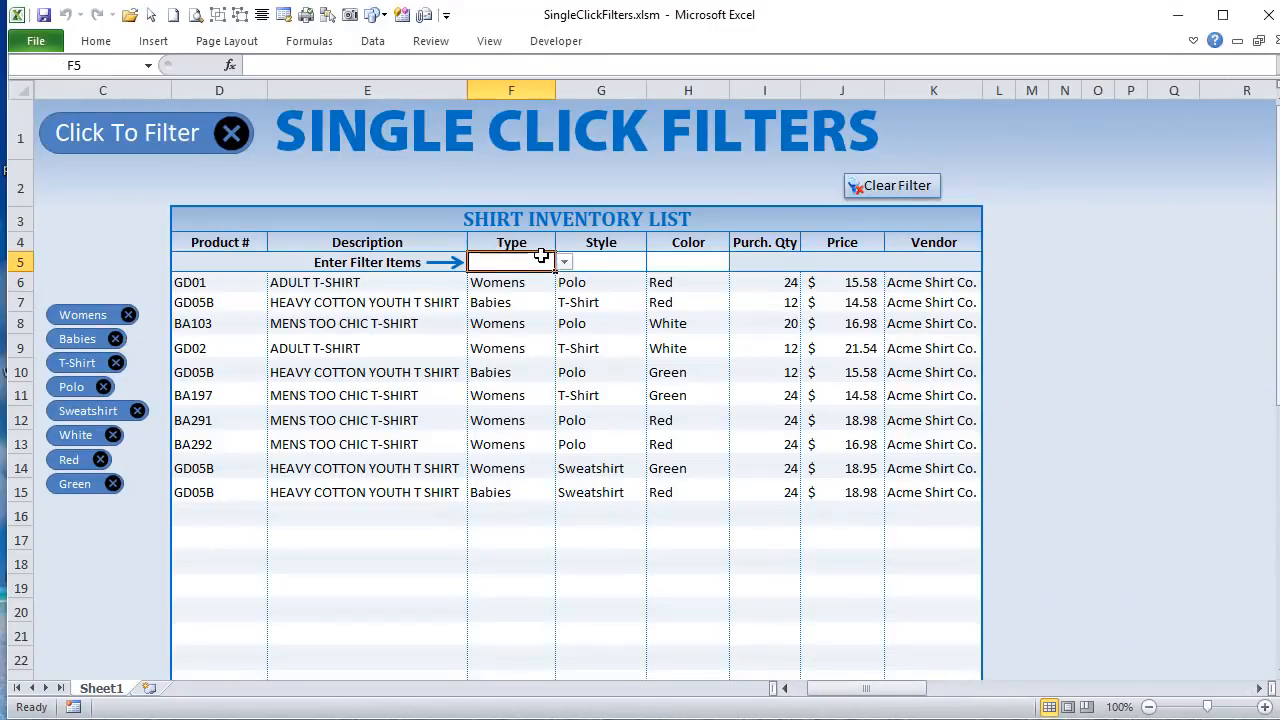
pyautogui.click(564, 262)
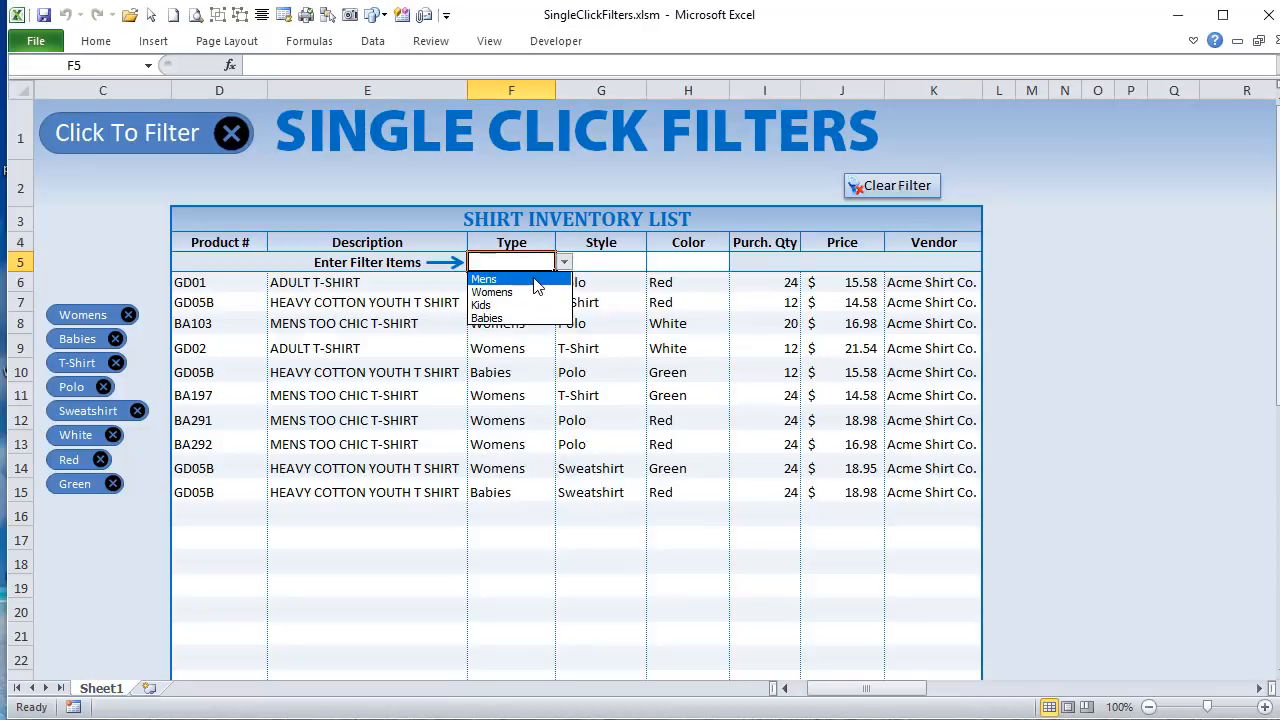
pyautogui.click(530, 278)
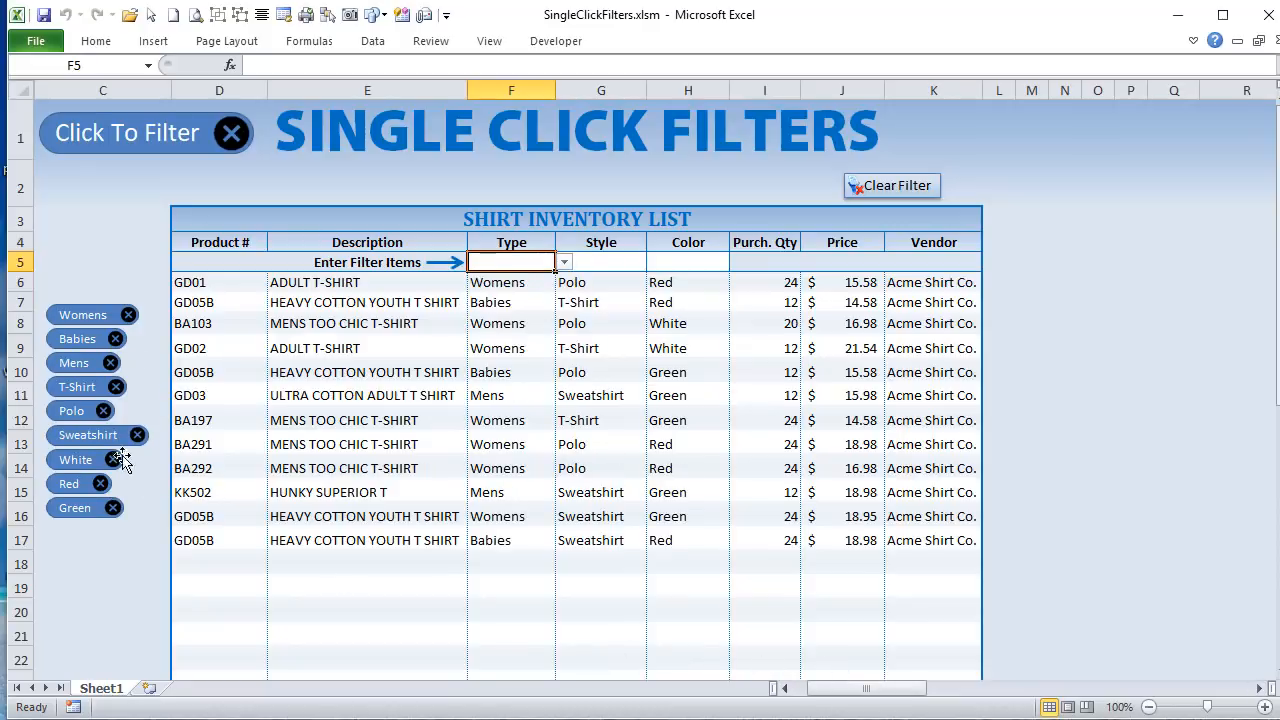
# Step: Select the Womens filter shape and its source cell AA5 in the Criteria table to compare their text
pyautogui.keyDown('ctrl'); pyautogui.click(51, 306); pyautogui.keyUp('ctrl')
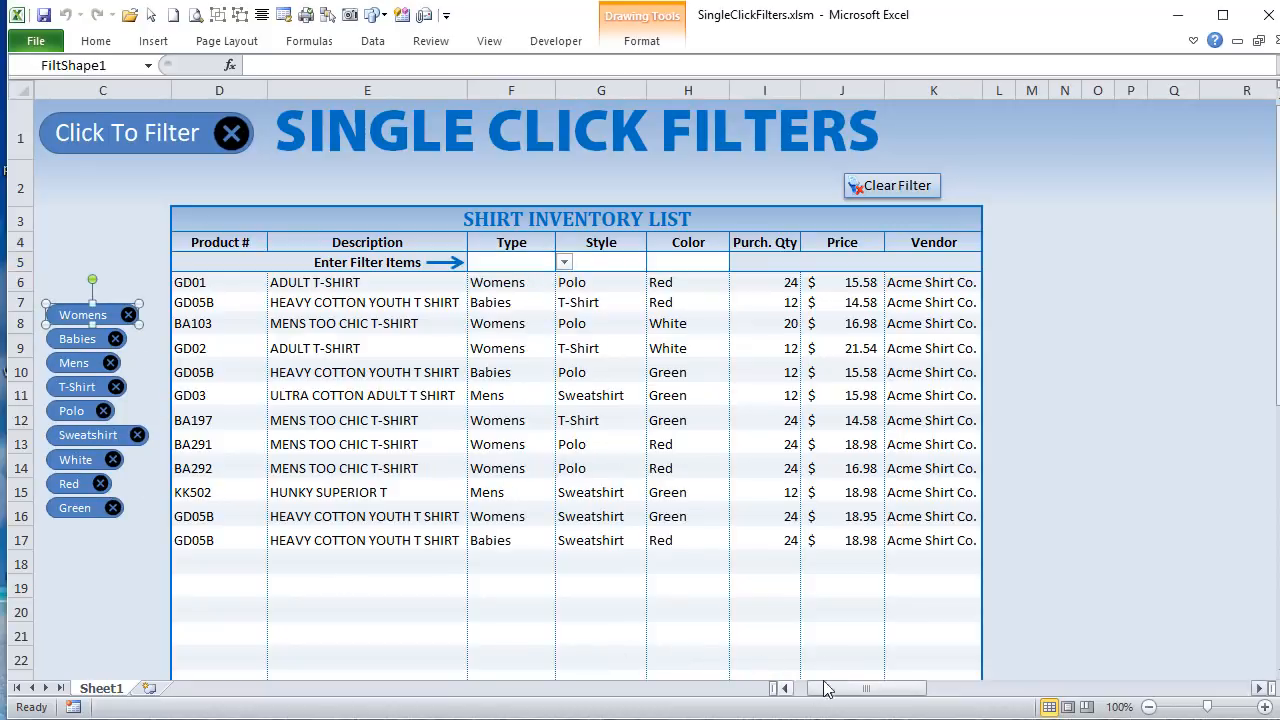
pyautogui.moveTo(839, 677); pyautogui.dragTo(900, 688)
pyautogui.scroll(1, 902, 357)
pyautogui.click(945, 264)
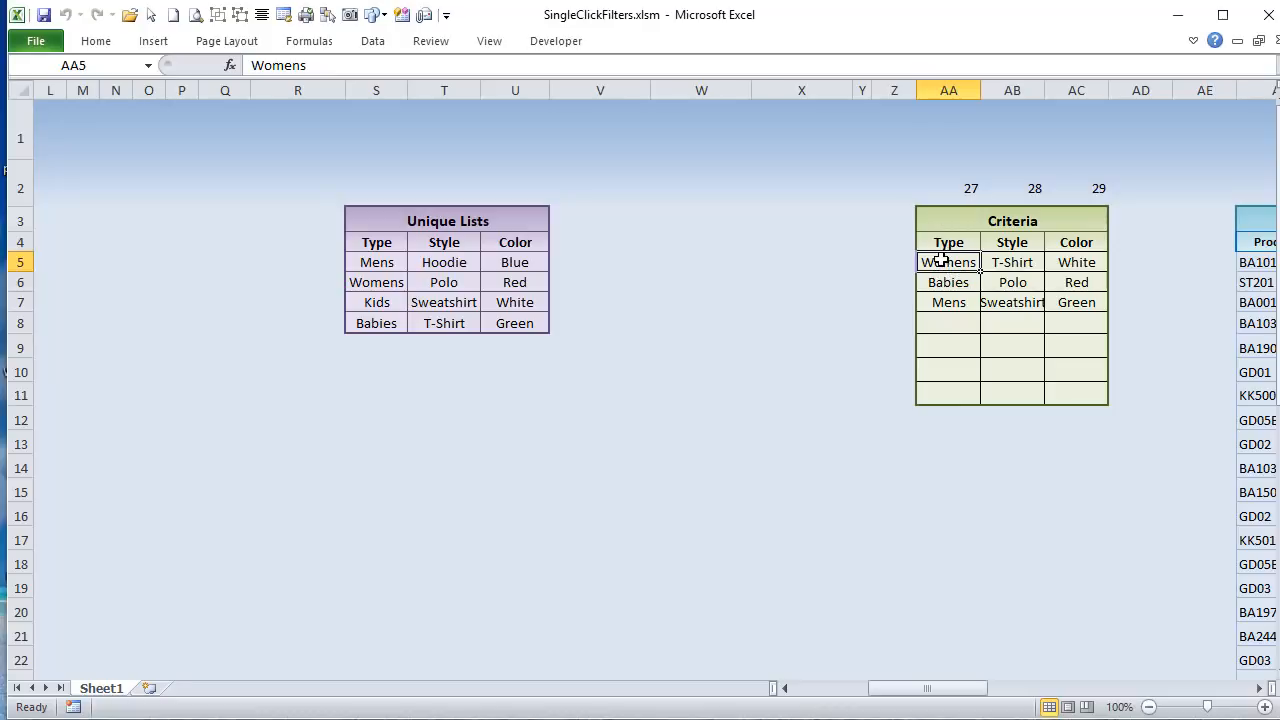
pyautogui.moveTo(963, 694); pyautogui.dragTo(904, 690)
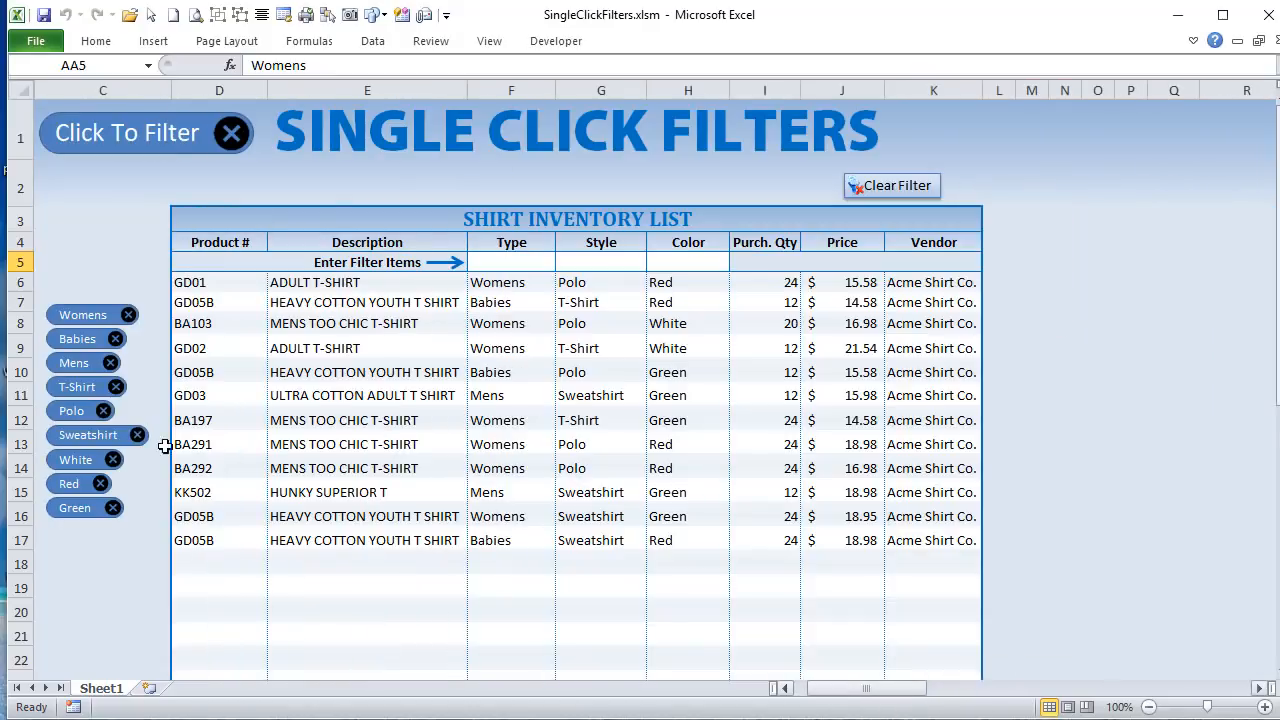
pyautogui.keyDown('ctrl'); pyautogui.click(76, 312); pyautogui.keyUp('ctrl')
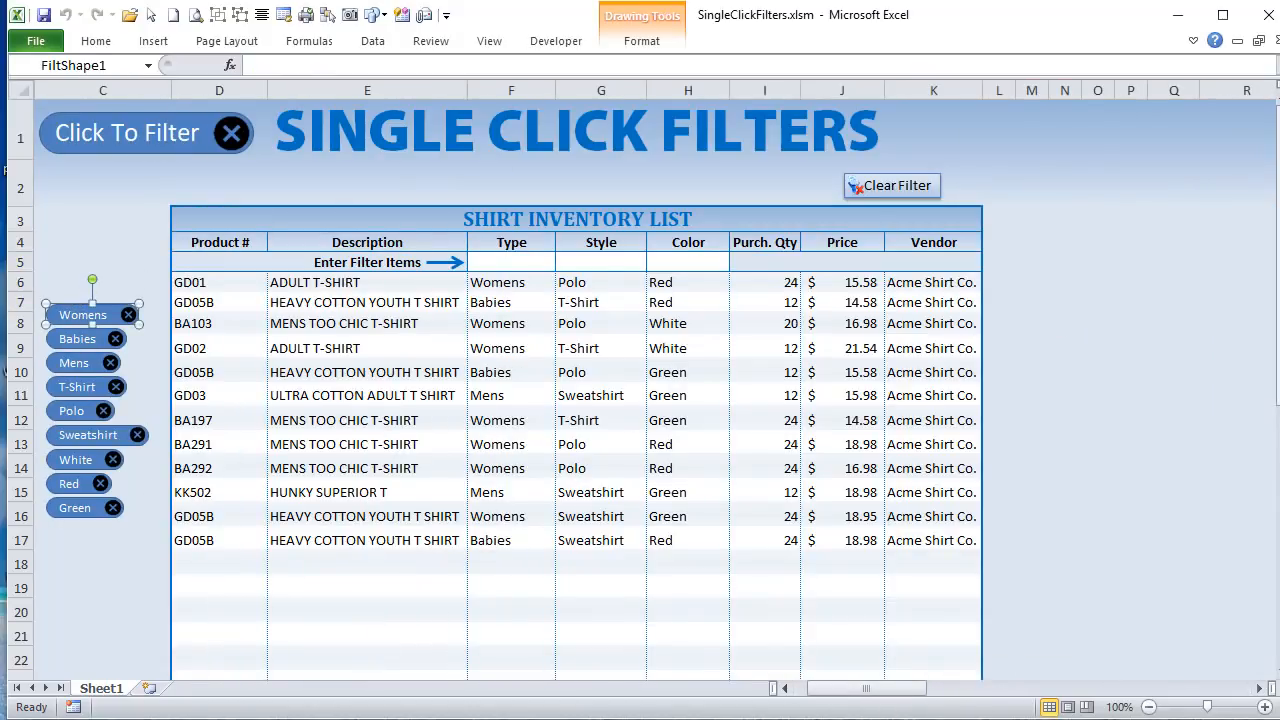
# Step: In BuiltFilters, highlight .TextFrame2.TextRange, the FiltRow argument and the Sheet1.Cells(FiltRow, FiltCol).Value expression
pyautogui.hotkey('alt', 'F11')
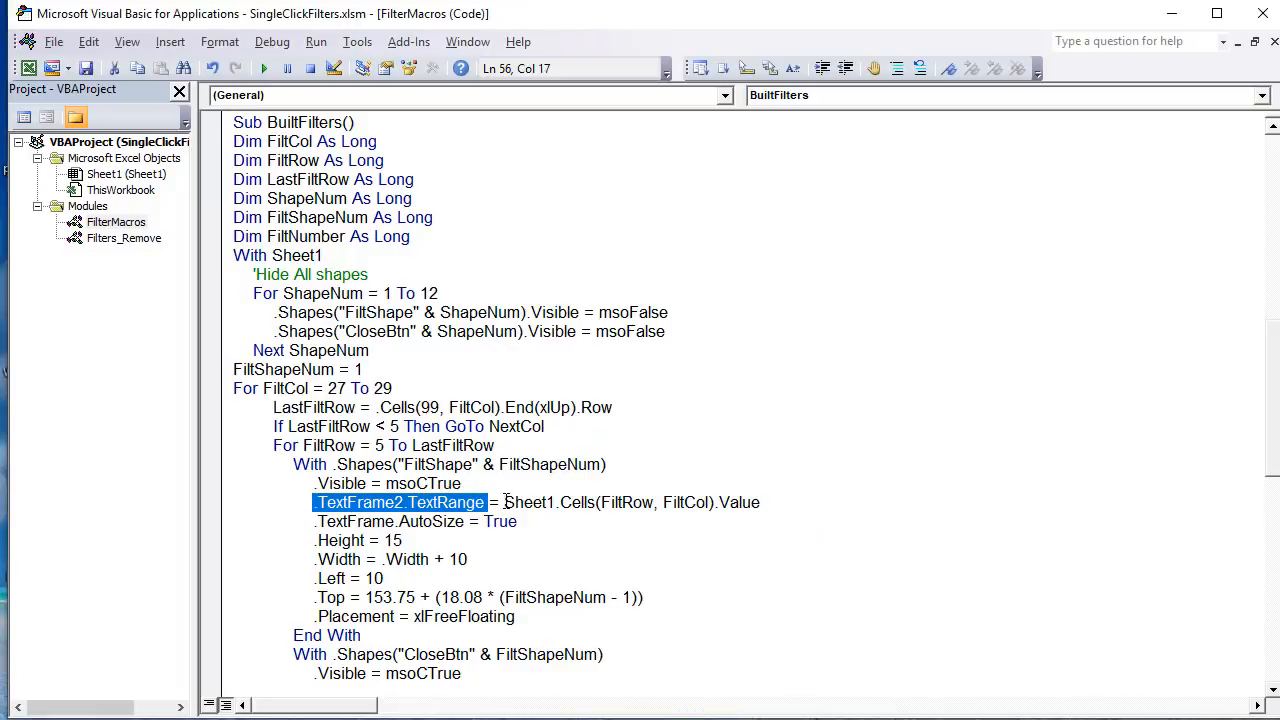
pyautogui.moveTo(486, 502); pyautogui.dragTo(302, 502)
pyautogui.moveTo(652, 502); pyautogui.dragTo(600, 502)
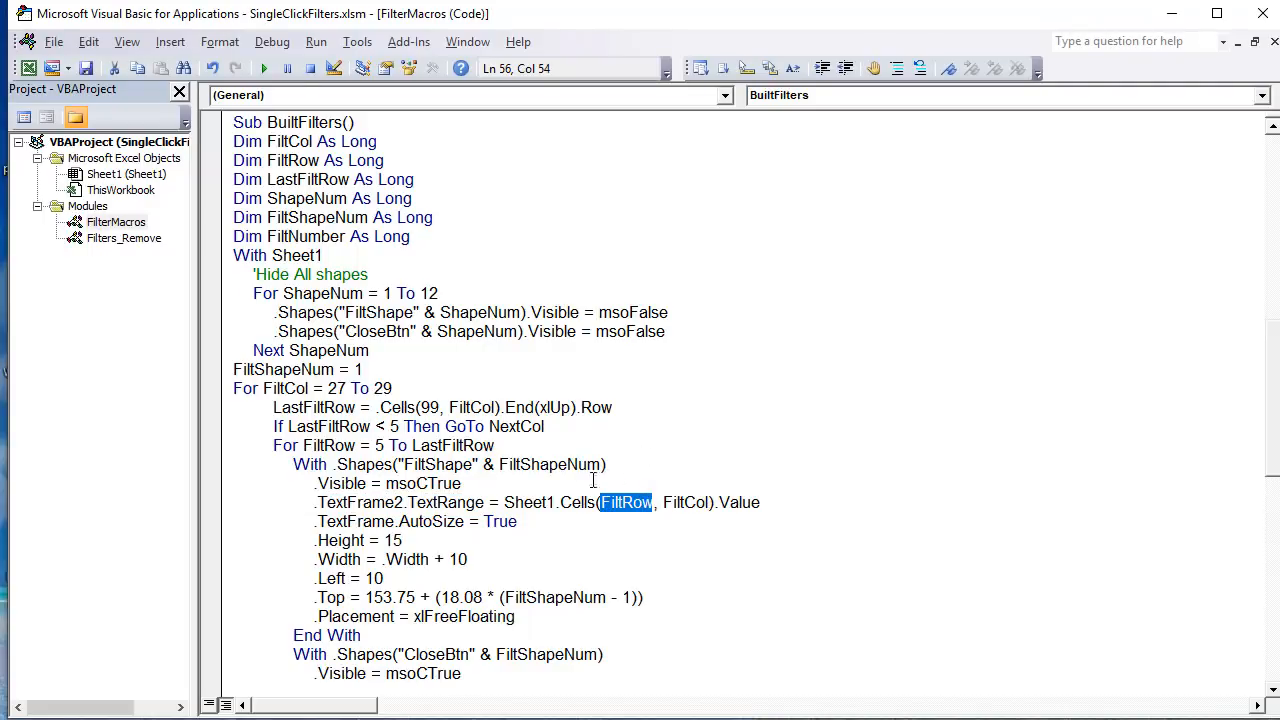
pyautogui.moveTo(762, 504); pyautogui.dragTo(514, 502)
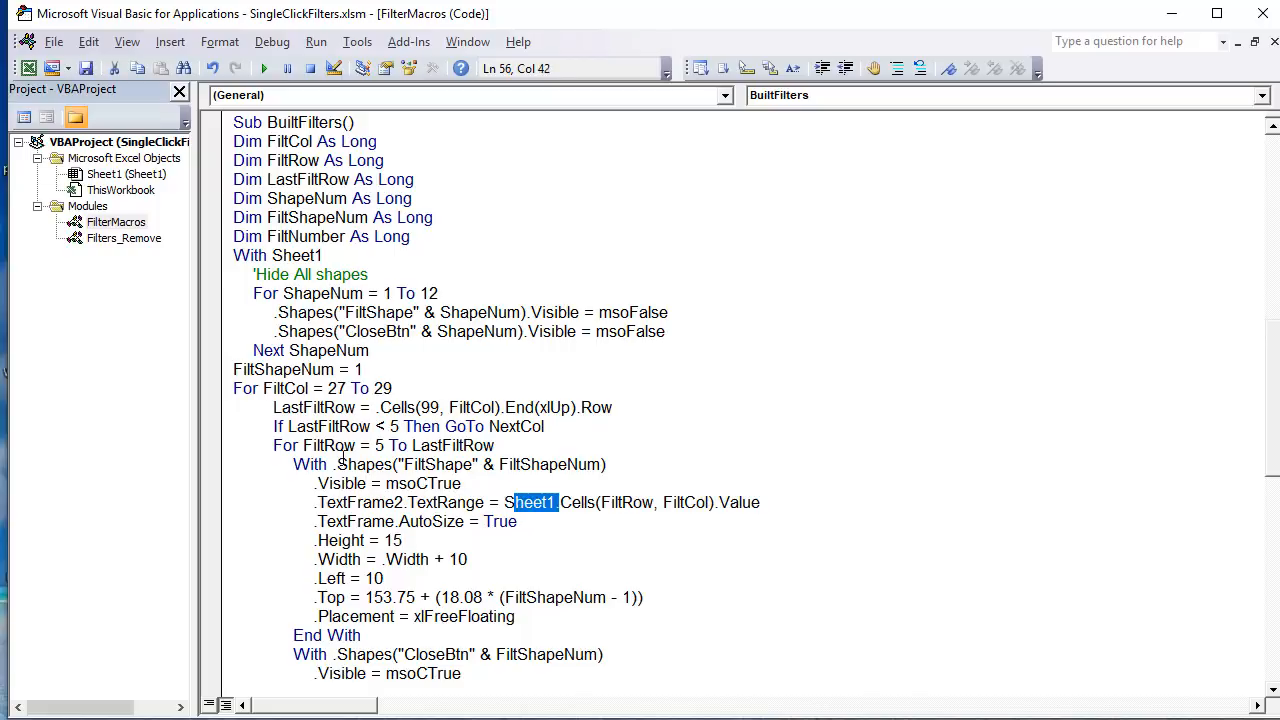
# Step: Highlight the Sheet1 reference in the TextRange line, and compare it with the With .Shapes and With Sheet1 statements
pyautogui.click(549, 503)
pyautogui.moveTo(327, 463); pyautogui.dragTo(596, 466)
pyautogui.moveTo(555, 503); pyautogui.dragTo(517, 510)
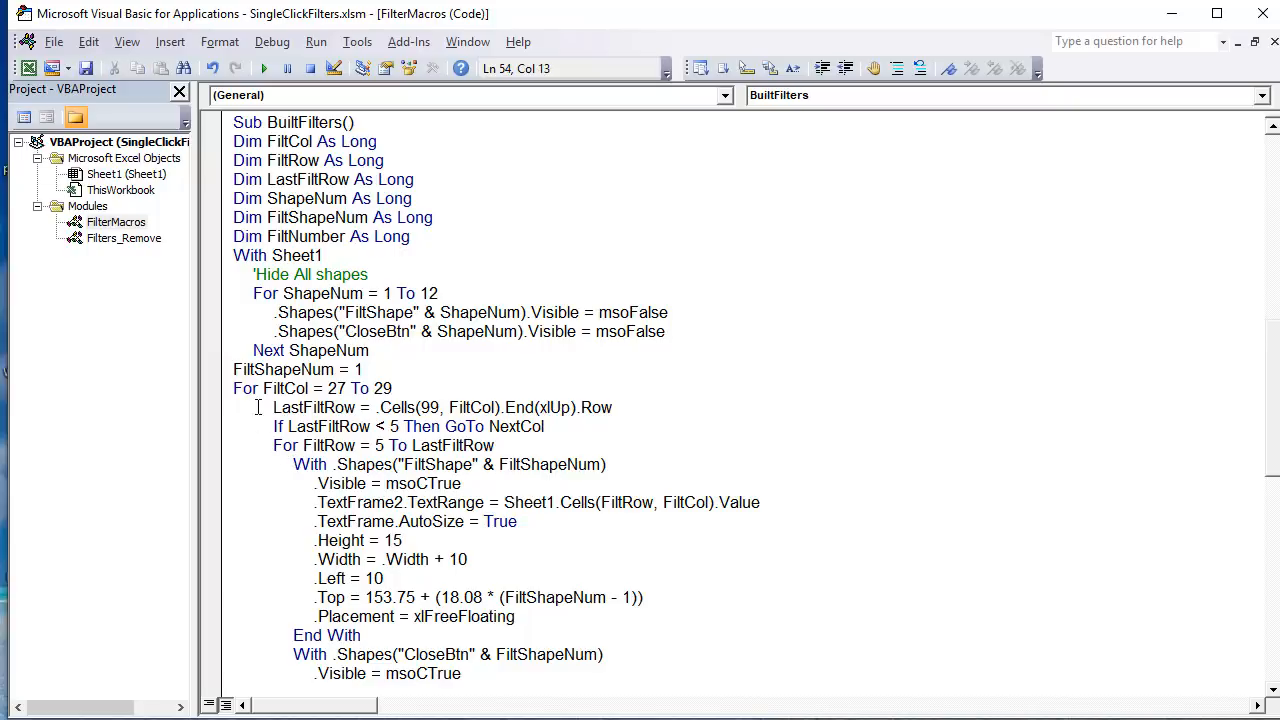
pyautogui.moveTo(330, 258); pyautogui.dragTo(212, 262)
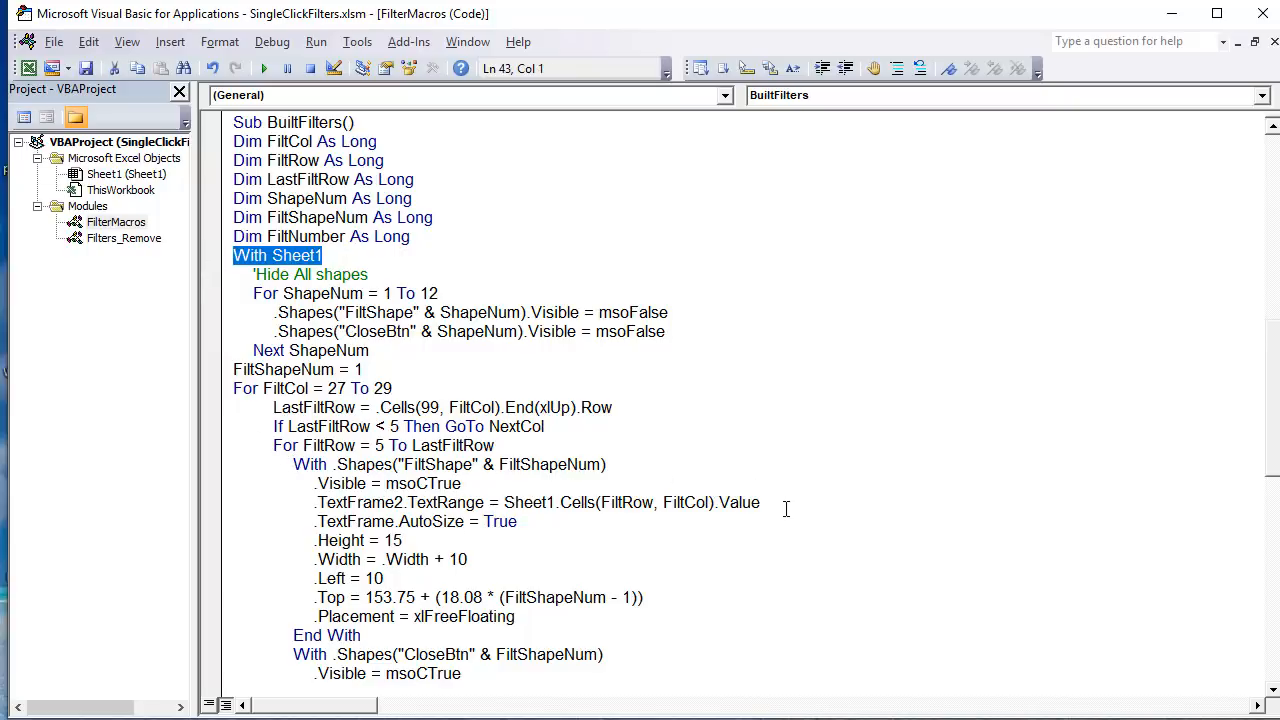
# Step: Highlight the TextRange assignment and .TextFrame.AutoSize = True, and compare the code with the filter shapes on the sheet
pyautogui.moveTo(758, 502); pyautogui.dragTo(308, 500)
pyautogui.moveTo(560, 522); pyautogui.dragTo(303, 521)
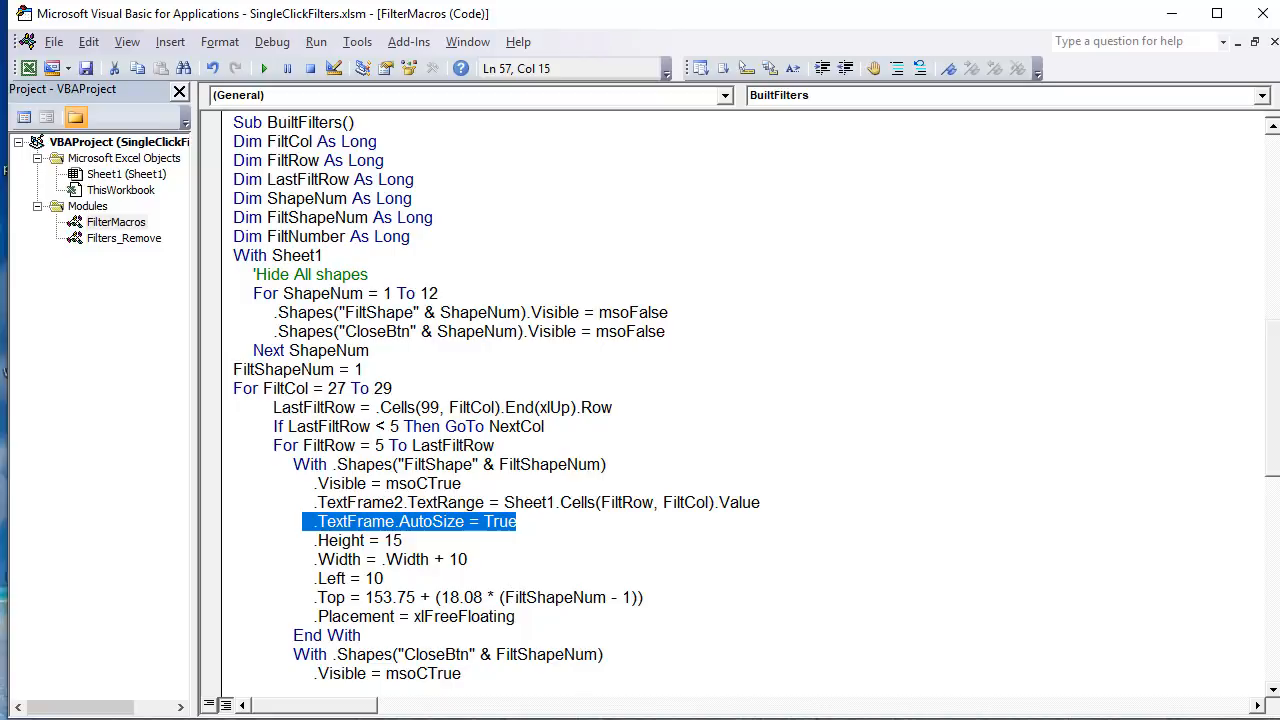
pyautogui.hotkey('alt', 'F11')
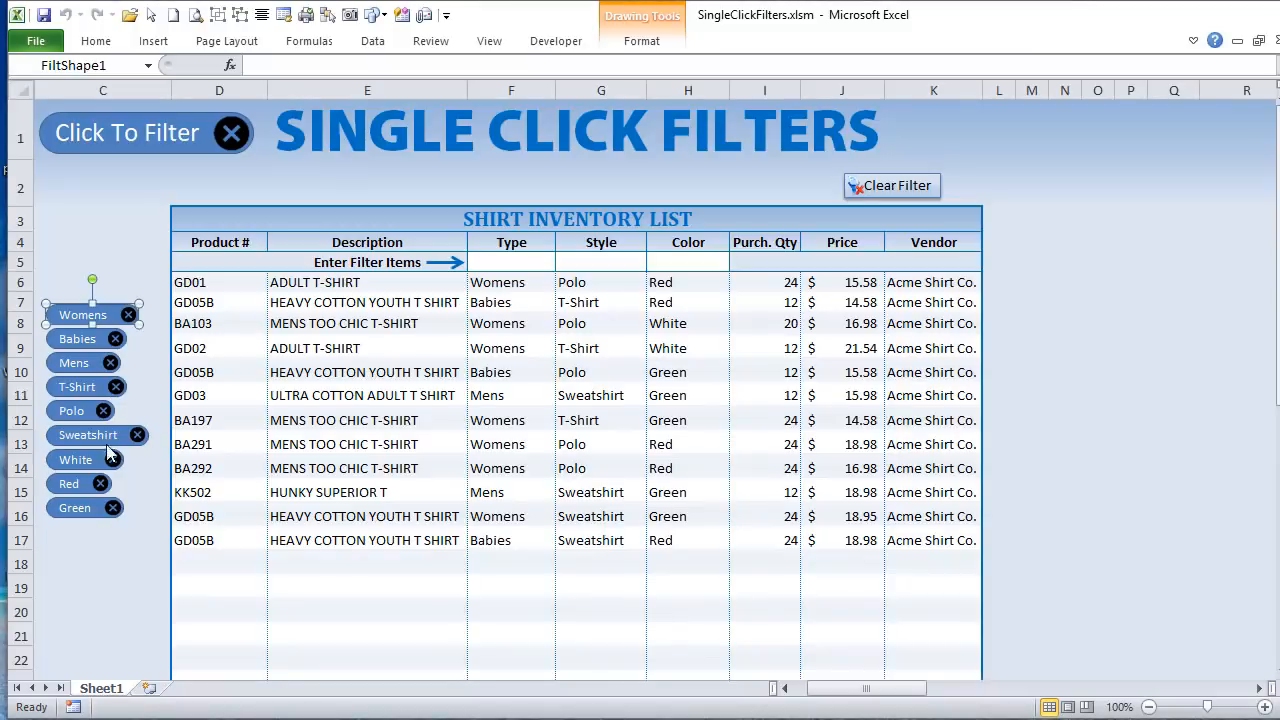
pyautogui.hotkey('alt', 'F11')
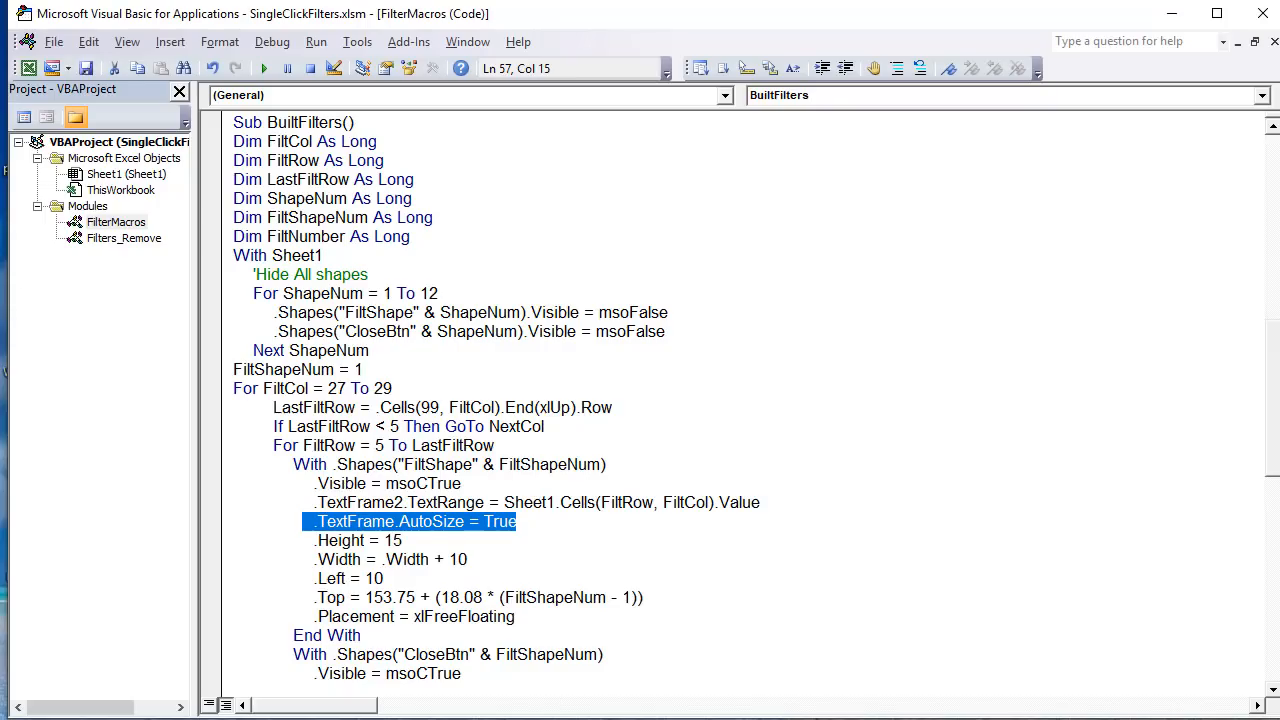
pyautogui.hotkey('alt', 'F11')
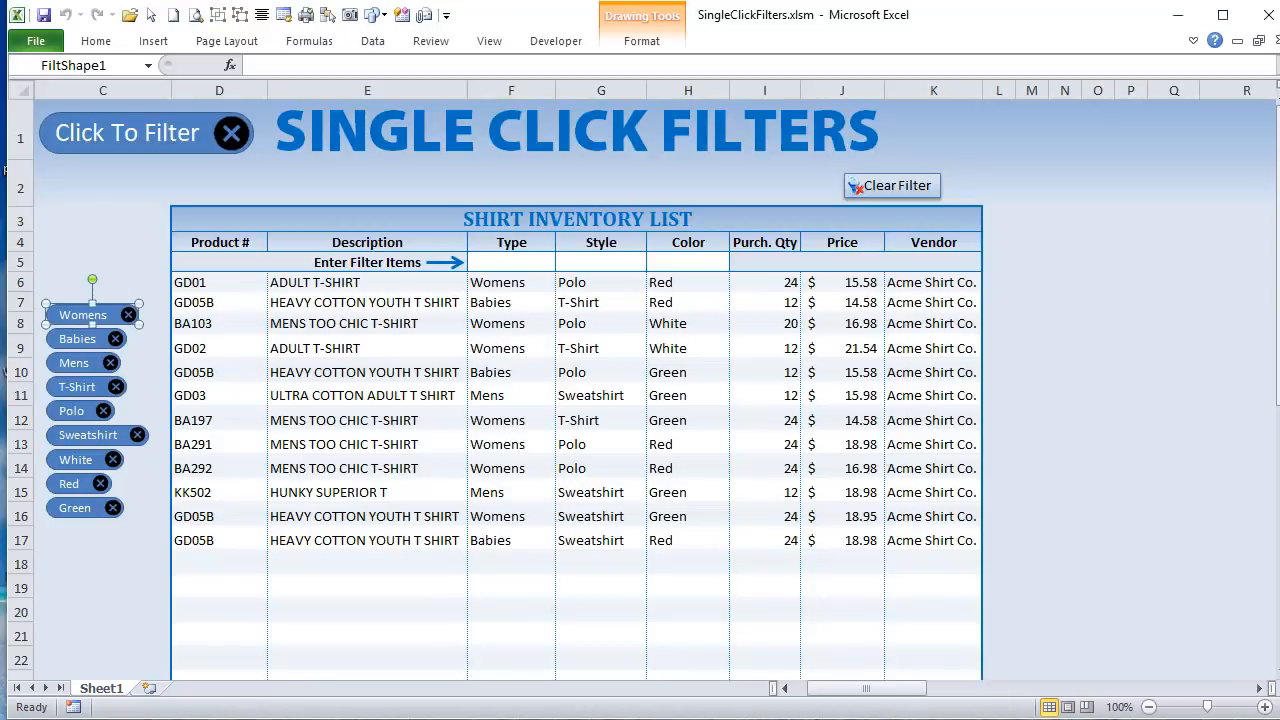
pyautogui.hotkey('alt', 'F11')
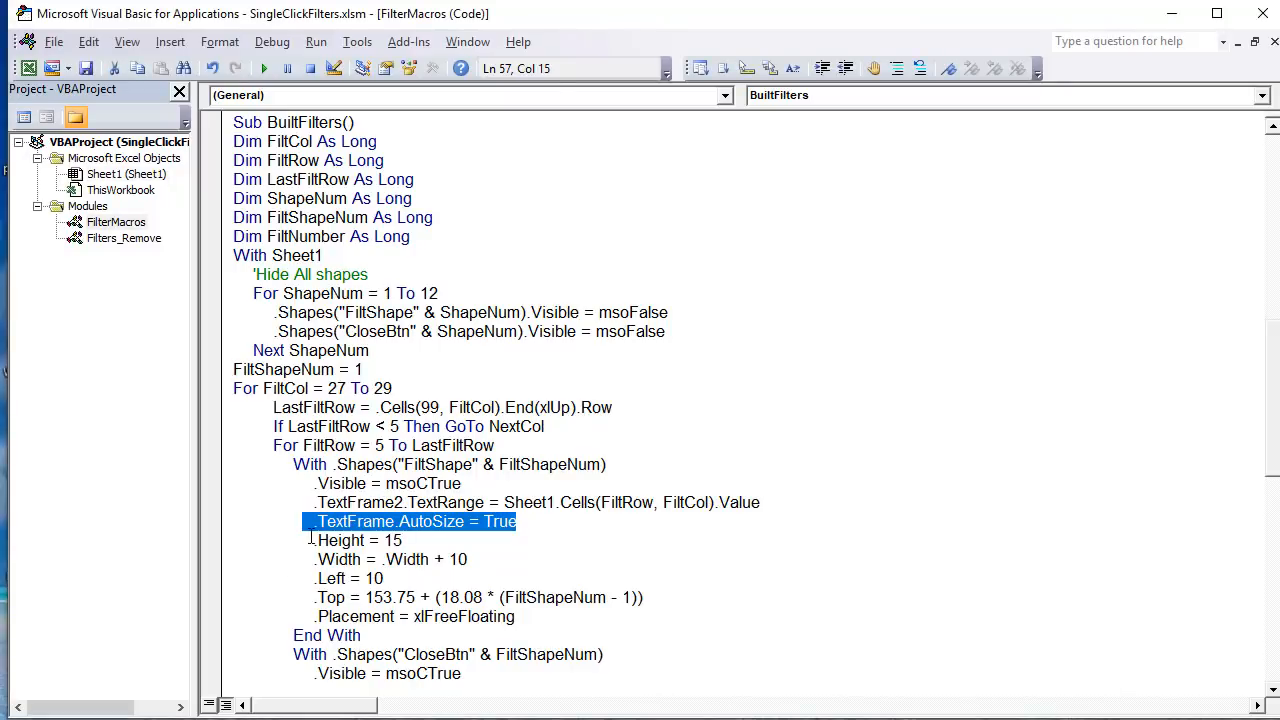
# Step: Comment out the .Height = 15 line, and add a Womens Type filter in F5 to test the shapes without it
pyautogui.click(307, 540)
pyautogui.write("'")
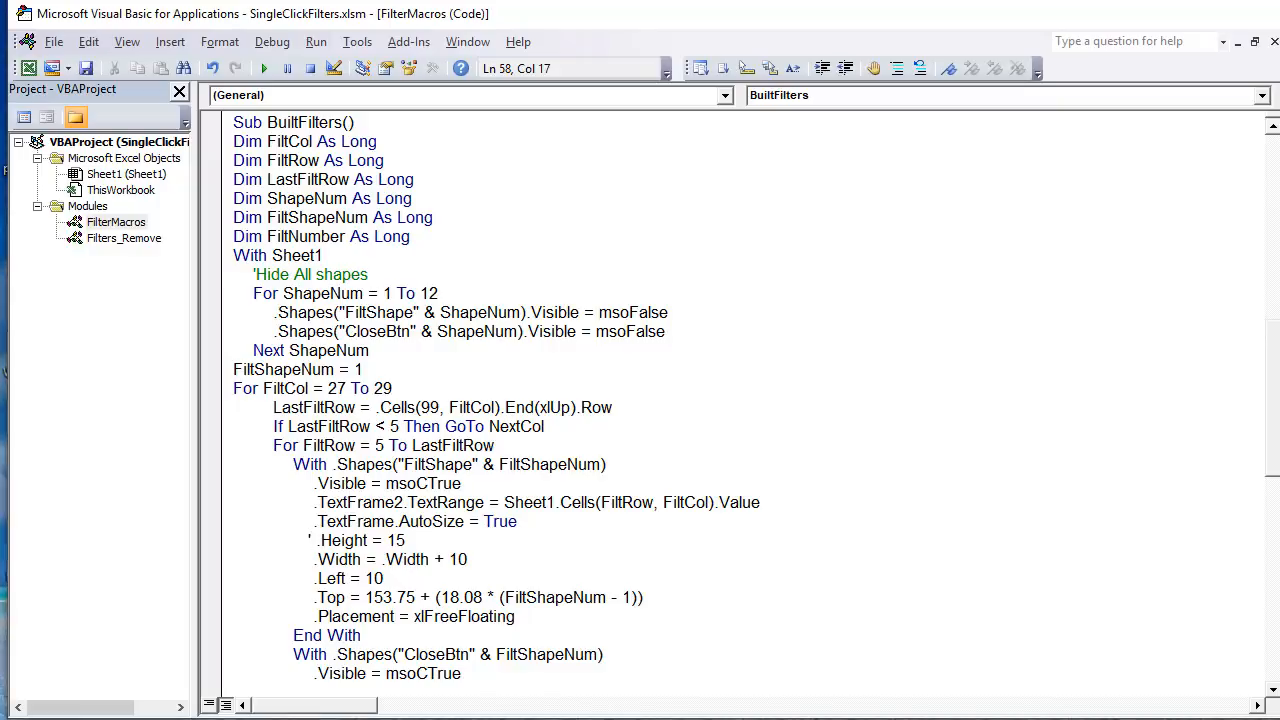
pyautogui.hotkey('alt', 'F11')
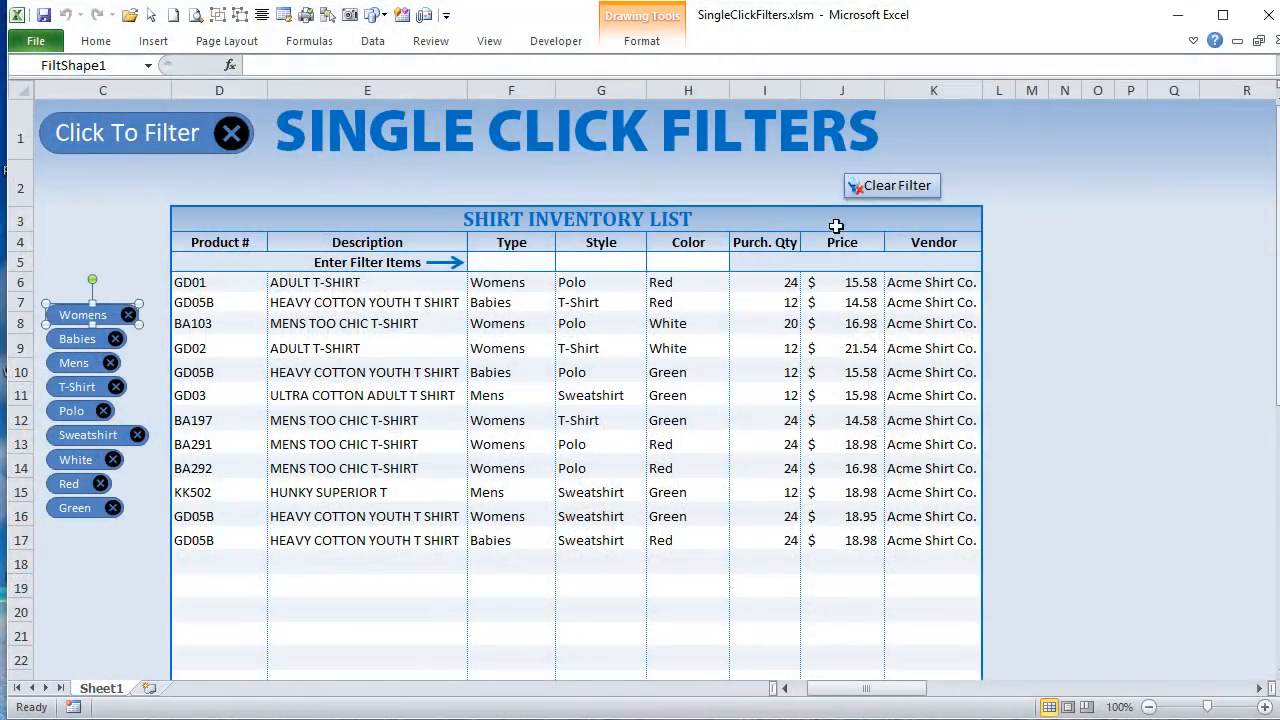
pyautogui.click(524, 263)
pyautogui.click(564, 262)
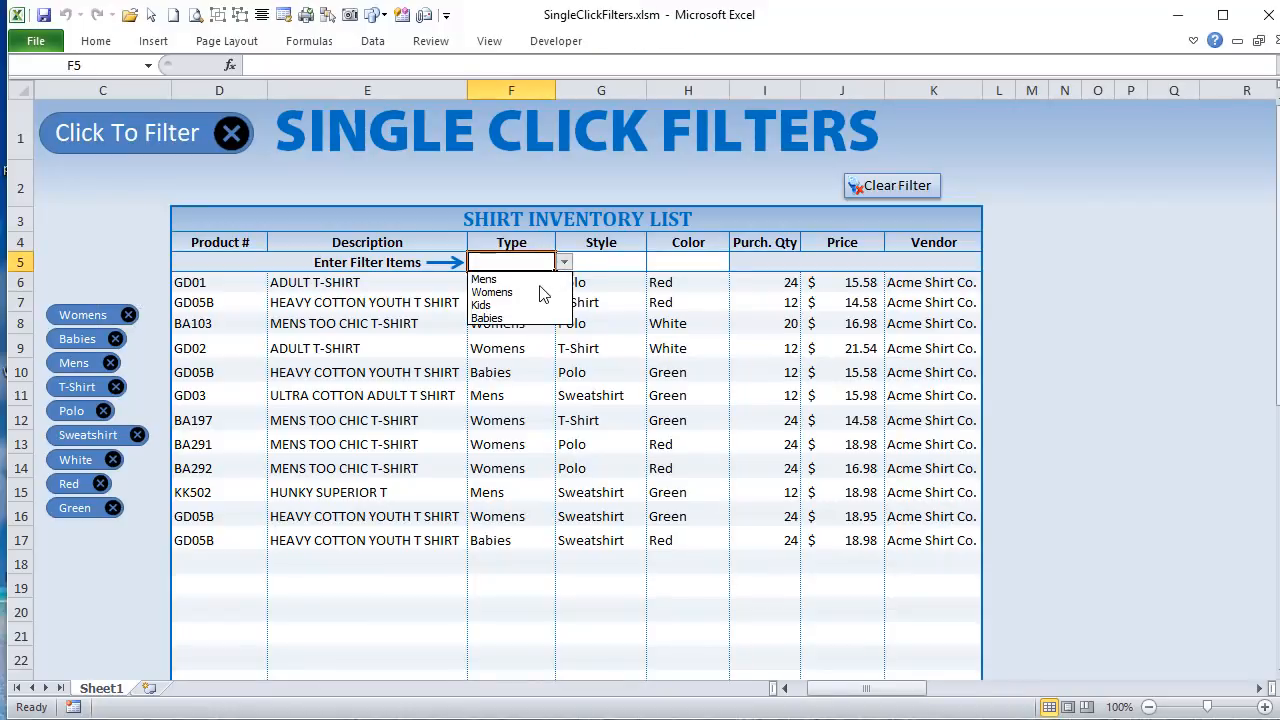
pyautogui.click(520, 289)
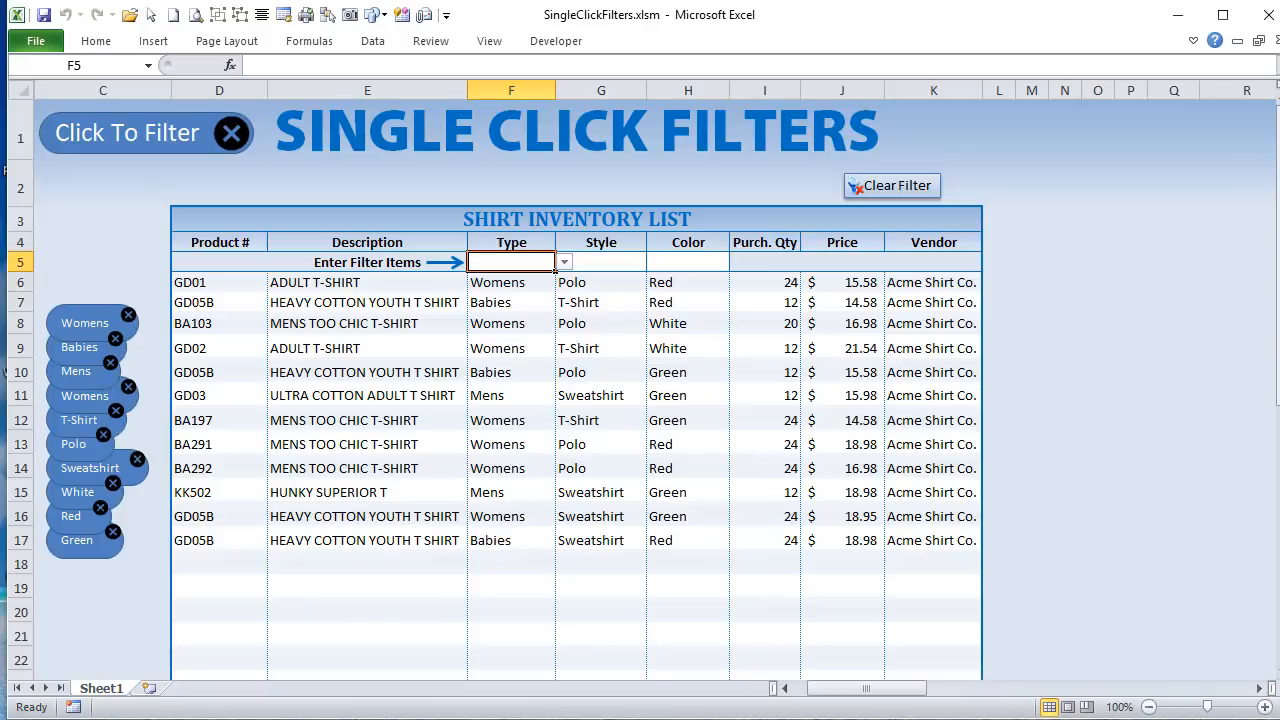
# Step: Reactivate the .Height = 15 line in BuiltFilters by removing its comment mark
pyautogui.hotkey('alt', 'F11')
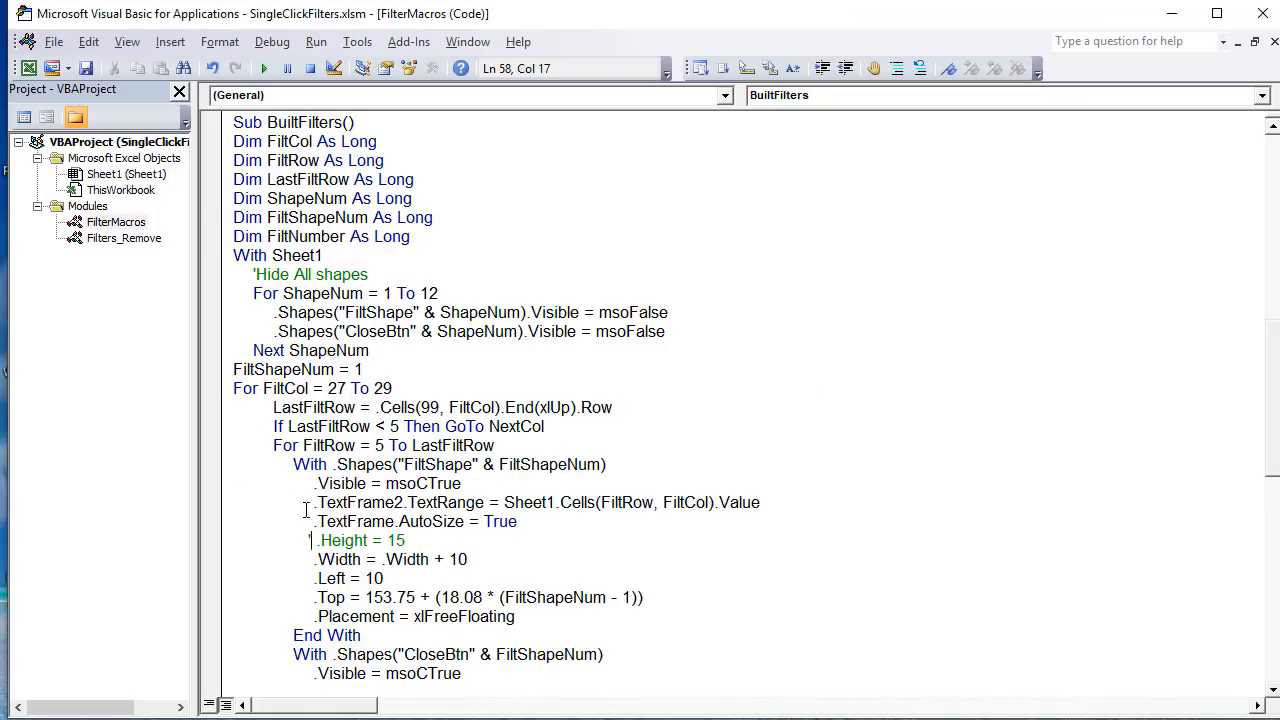
pyautogui.press('BackSpace')
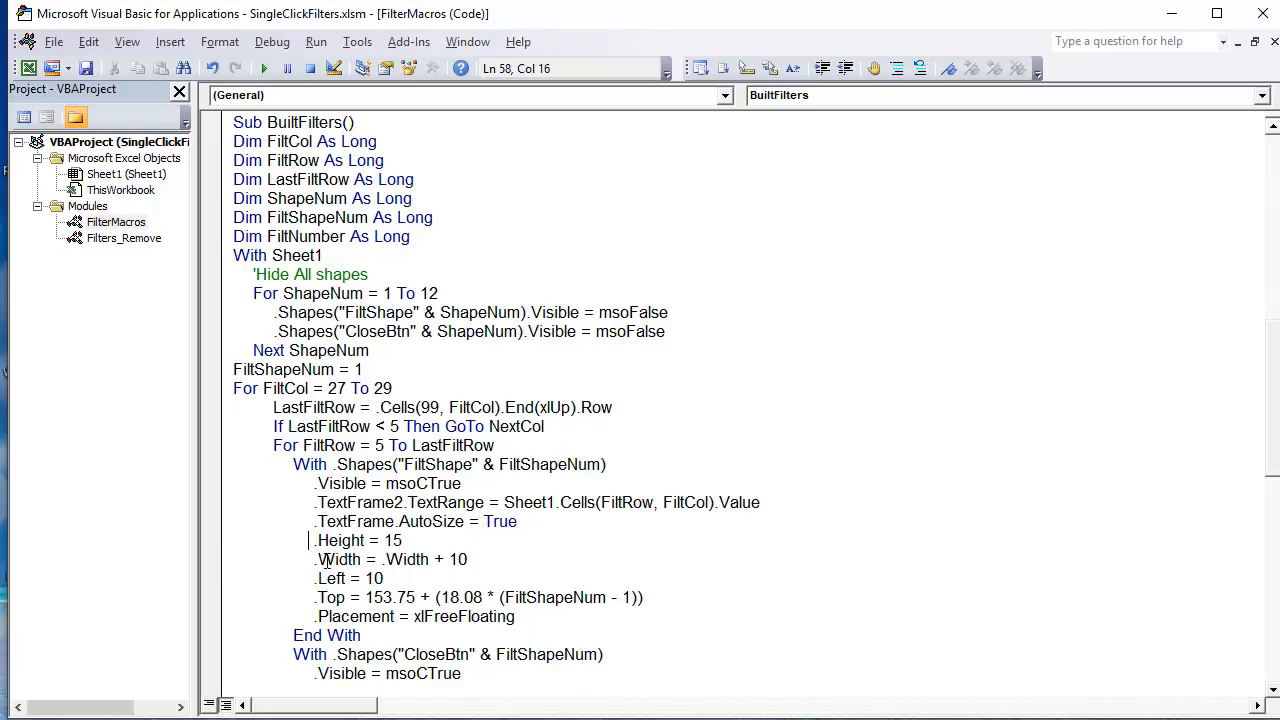
# Step: Comment out the .Width = .Width + 10 line, and add a Mens Type filter in F5 to test the shapes without it
pyautogui.write("'")
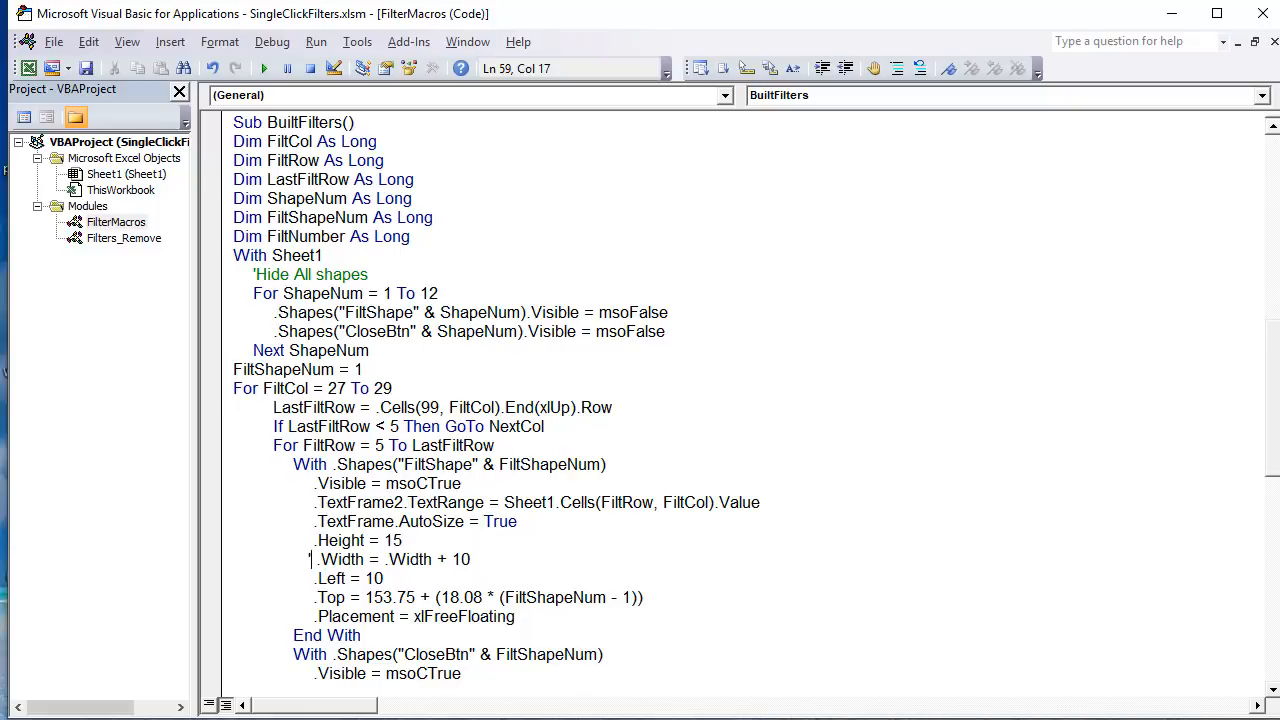
pyautogui.hotkey('alt', 'F11')
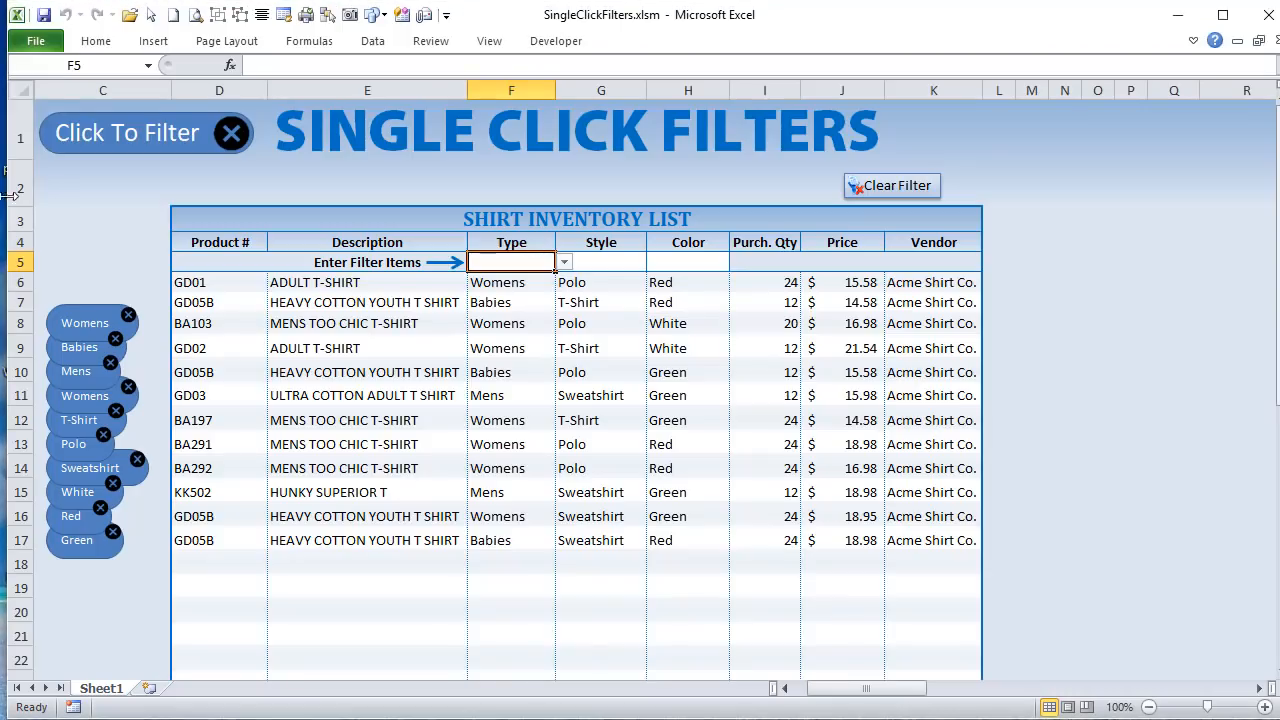
pyautogui.click(564, 262)
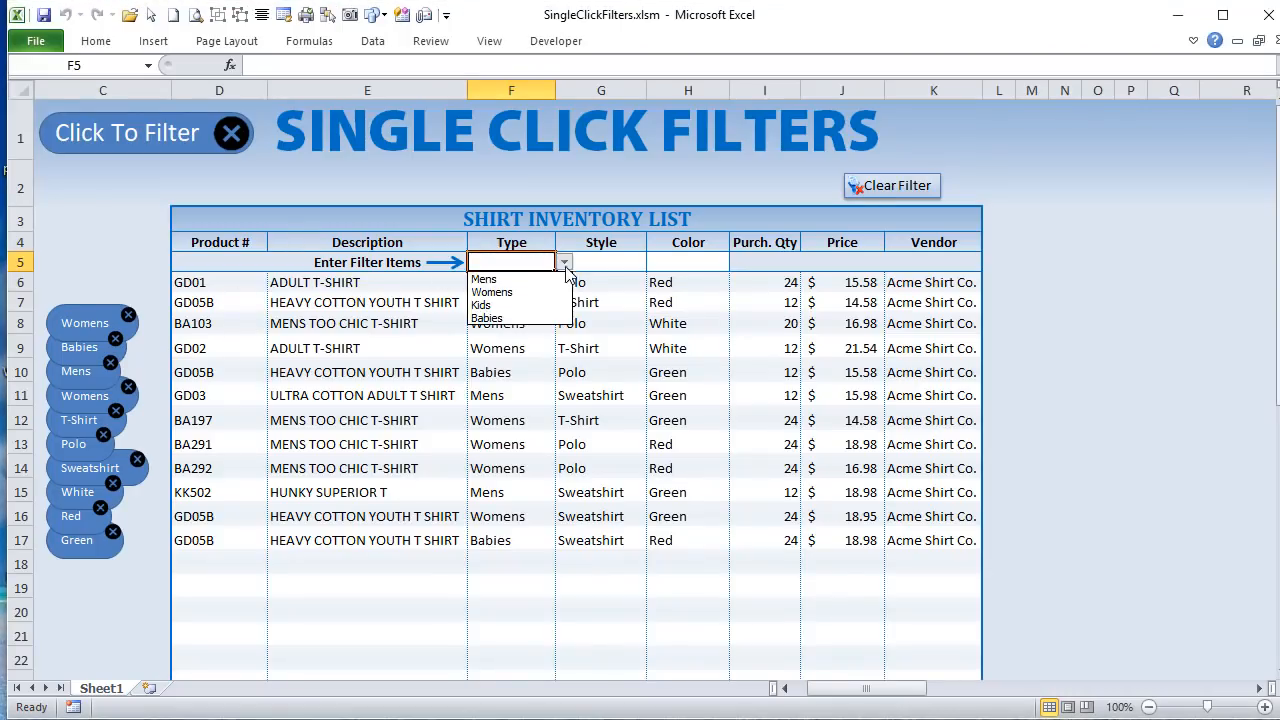
pyautogui.click(555, 278)
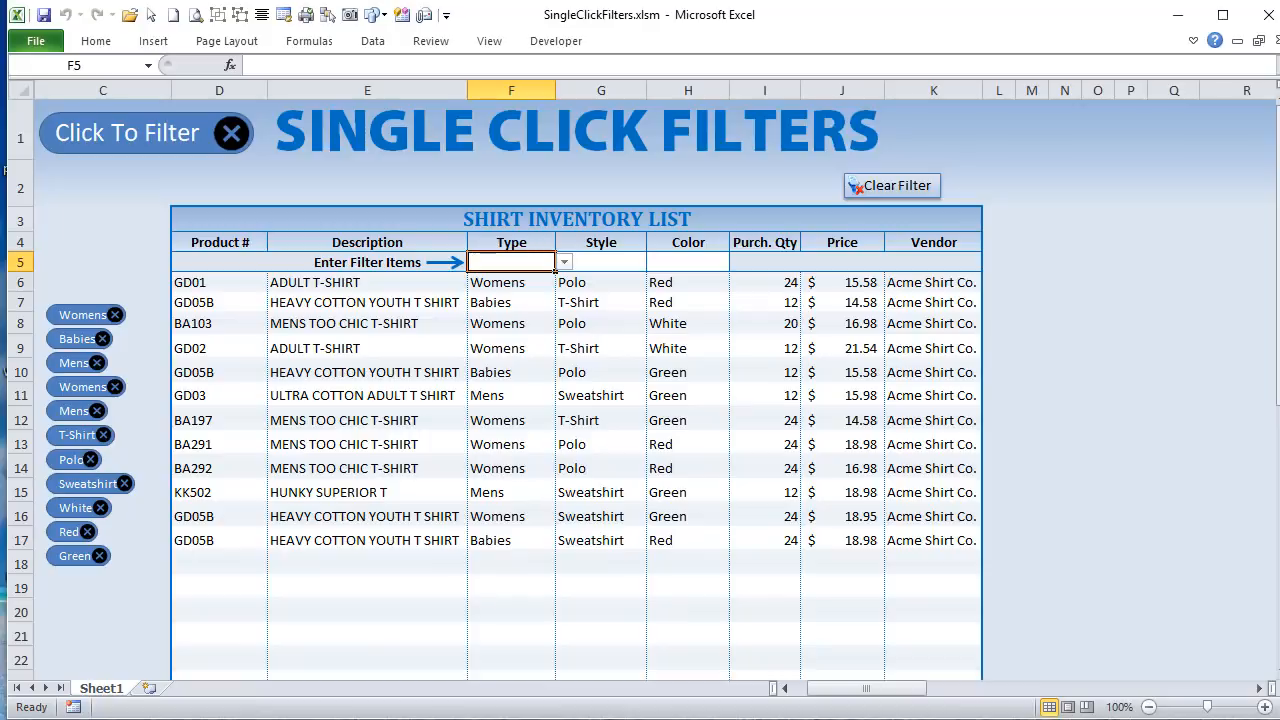
# Step: Reactivate the .Width = .Width + 10 line in BuiltFilters by removing its comment mark
pyautogui.hotkey('alt', 'F11')
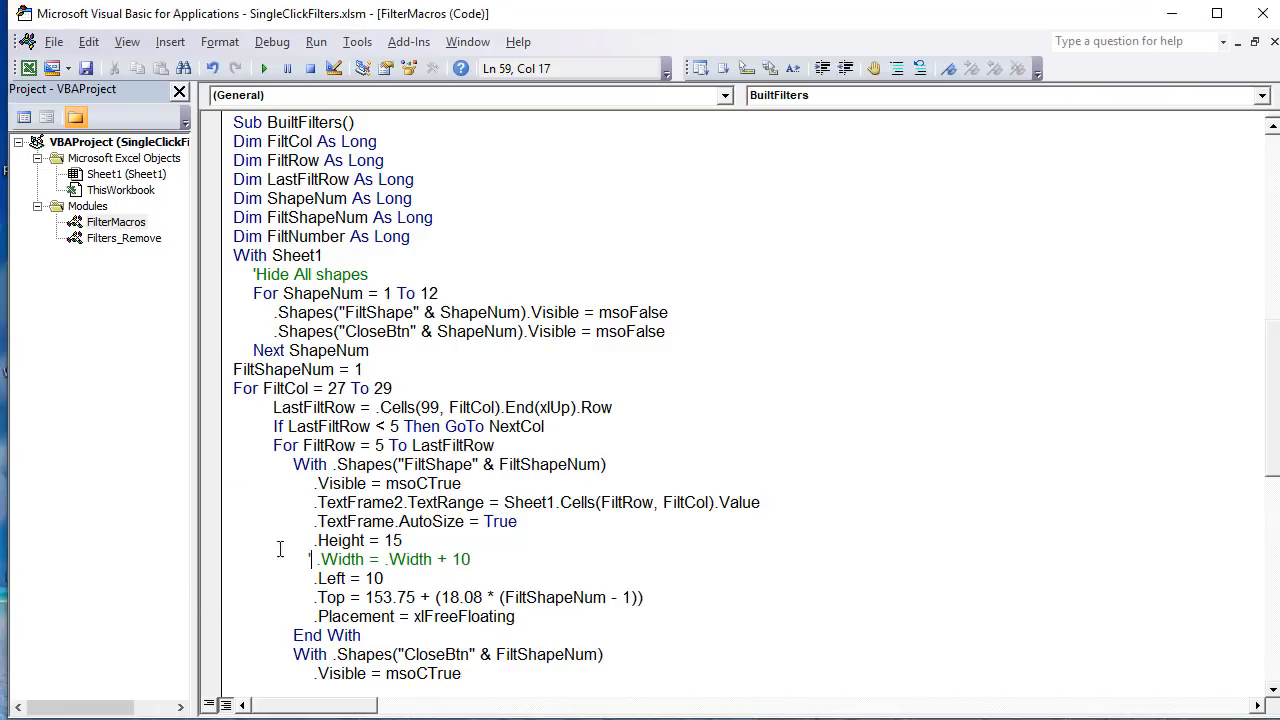
pyautogui.moveTo(424, 563); pyautogui.dragTo(383, 580)
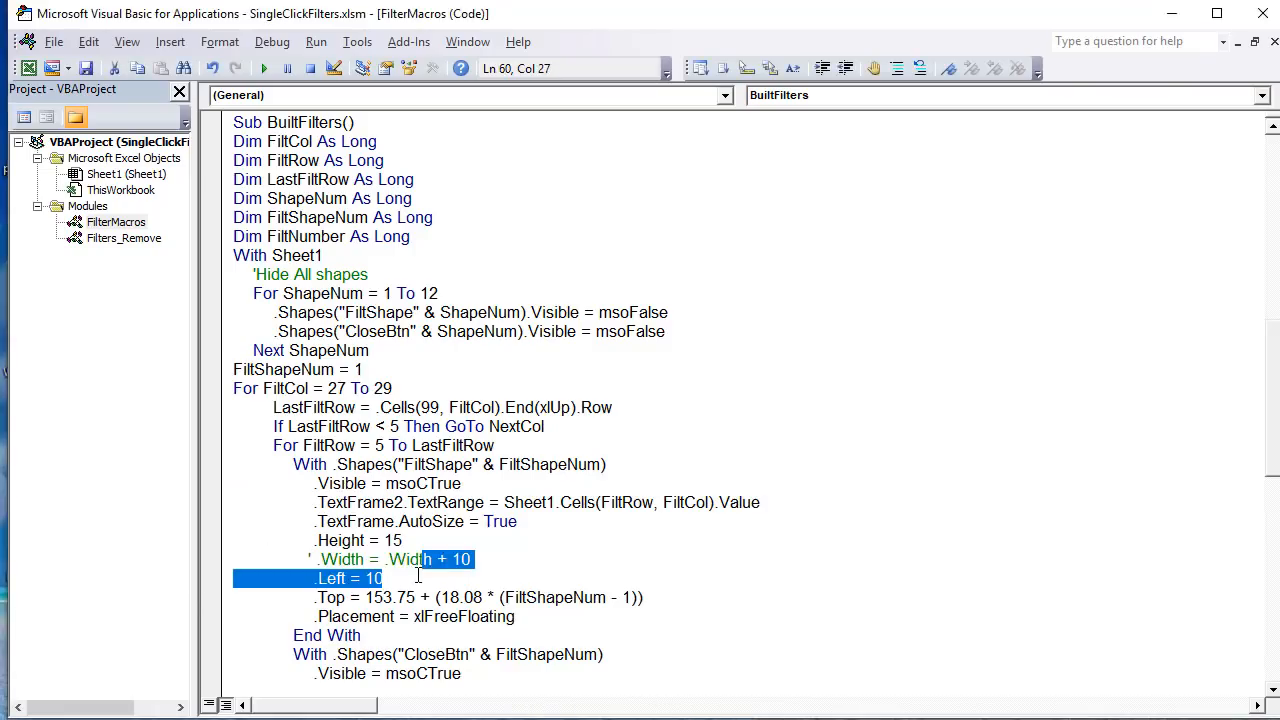
pyautogui.click(474, 563)
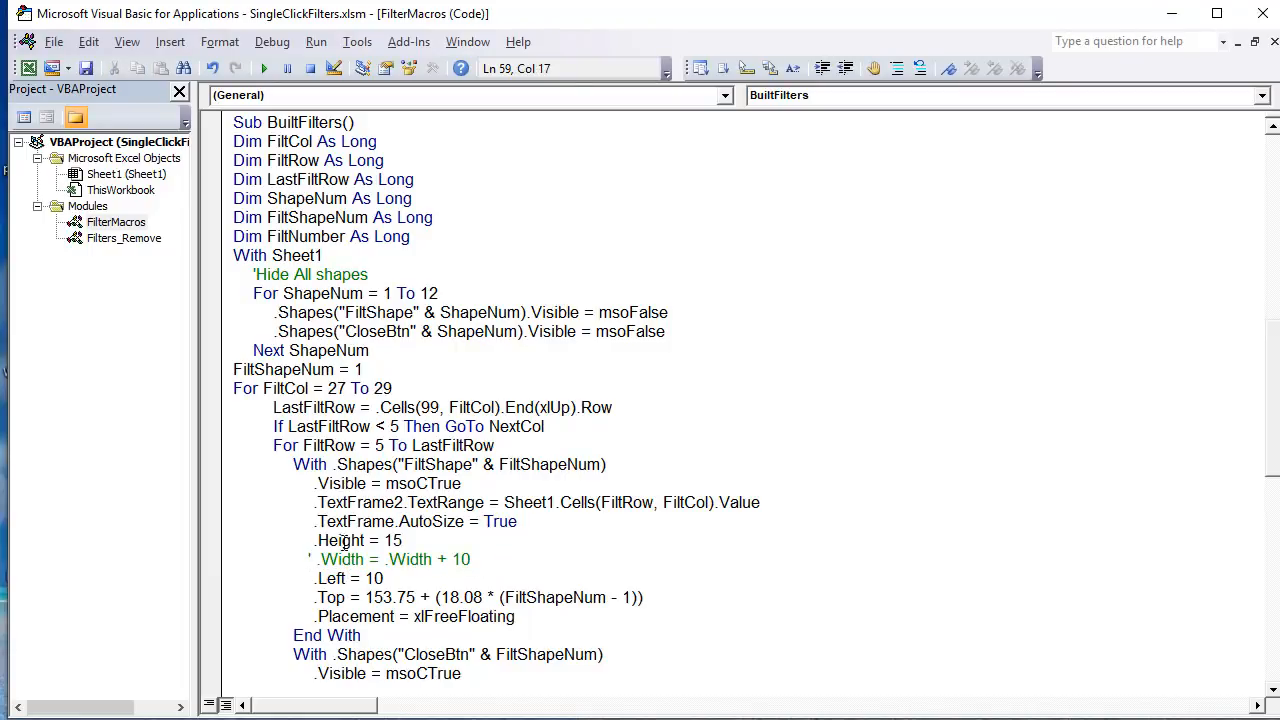
pyautogui.press('BackSpace')
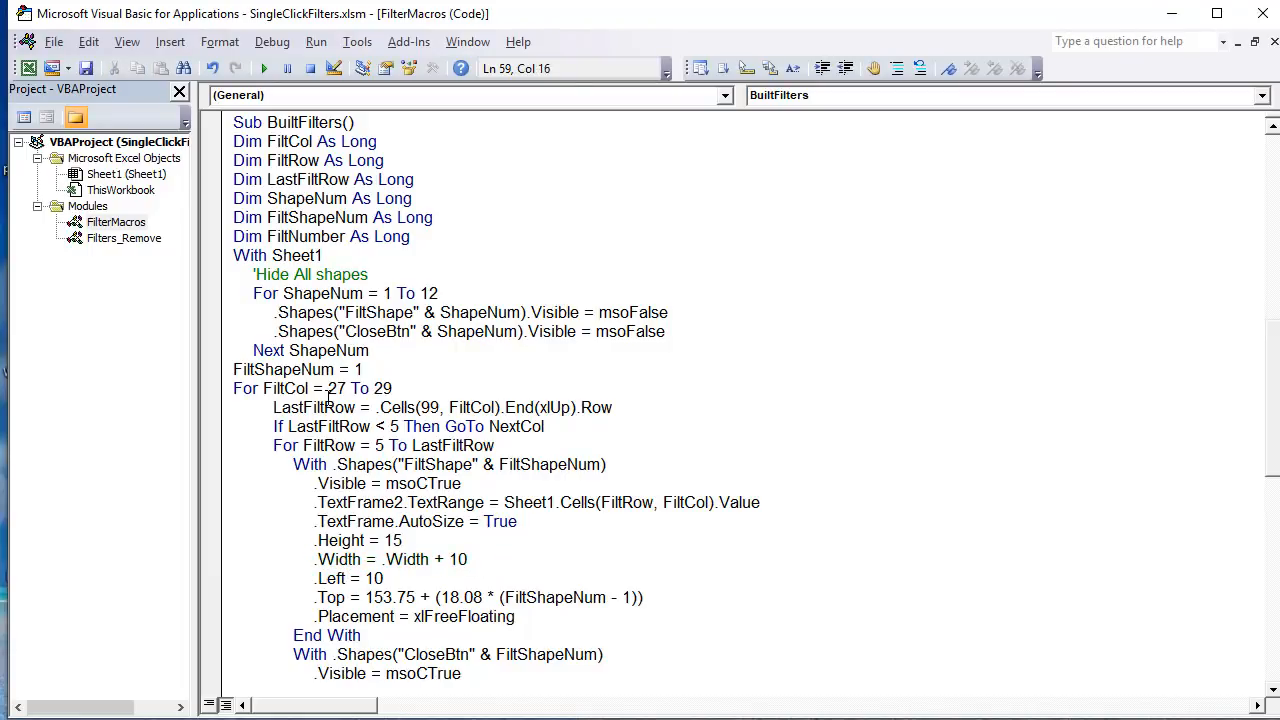
# Step: Highlight the AutoSize setting and the .Width + 10 expression, and remove the Polo filter on the sheet to rebuild the shapes
pyautogui.moveTo(498, 522); pyautogui.dragTo(372, 522)
pyautogui.moveTo(481, 560); pyautogui.dragTo(381, 560)
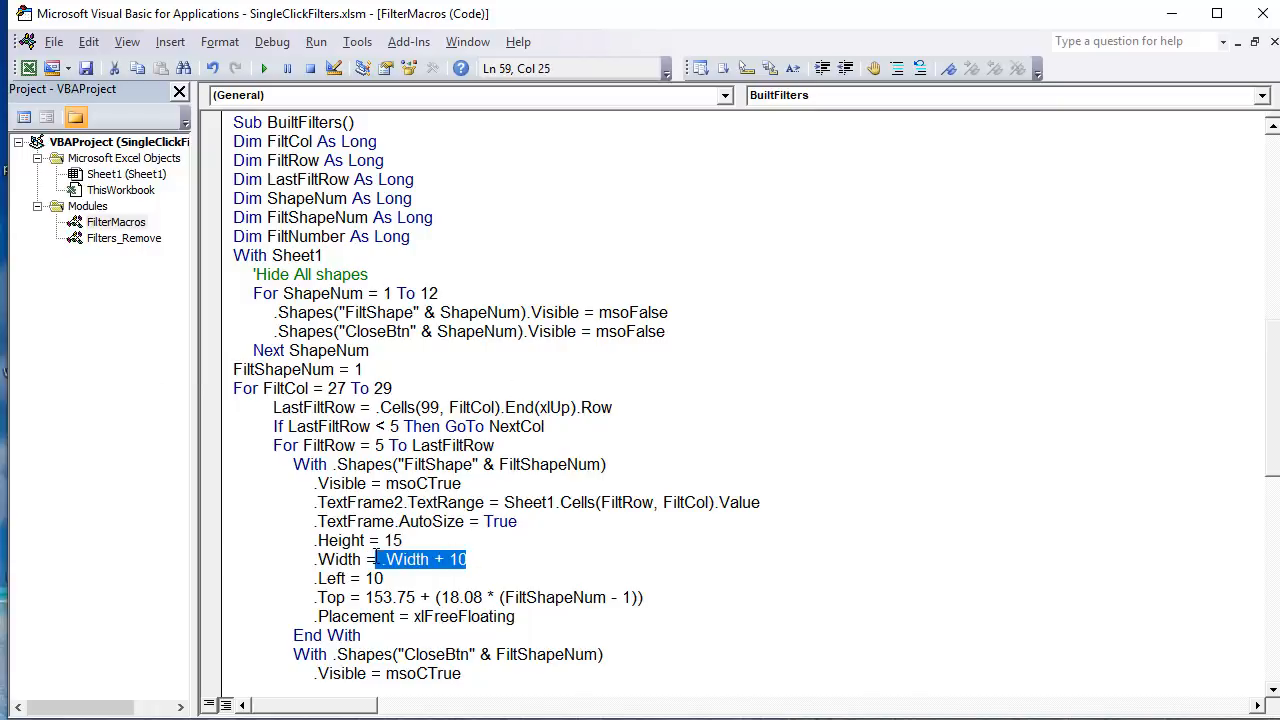
pyautogui.click(430, 559)
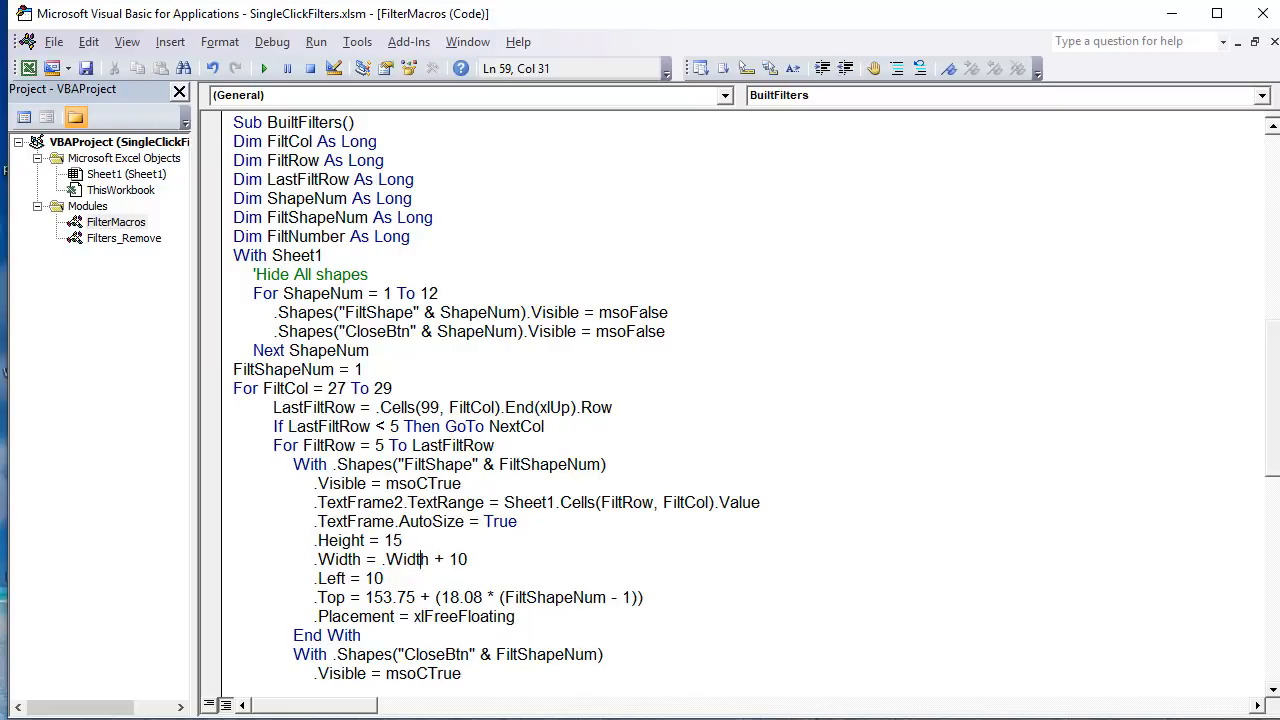
pyautogui.hotkey('alt', 'F11')
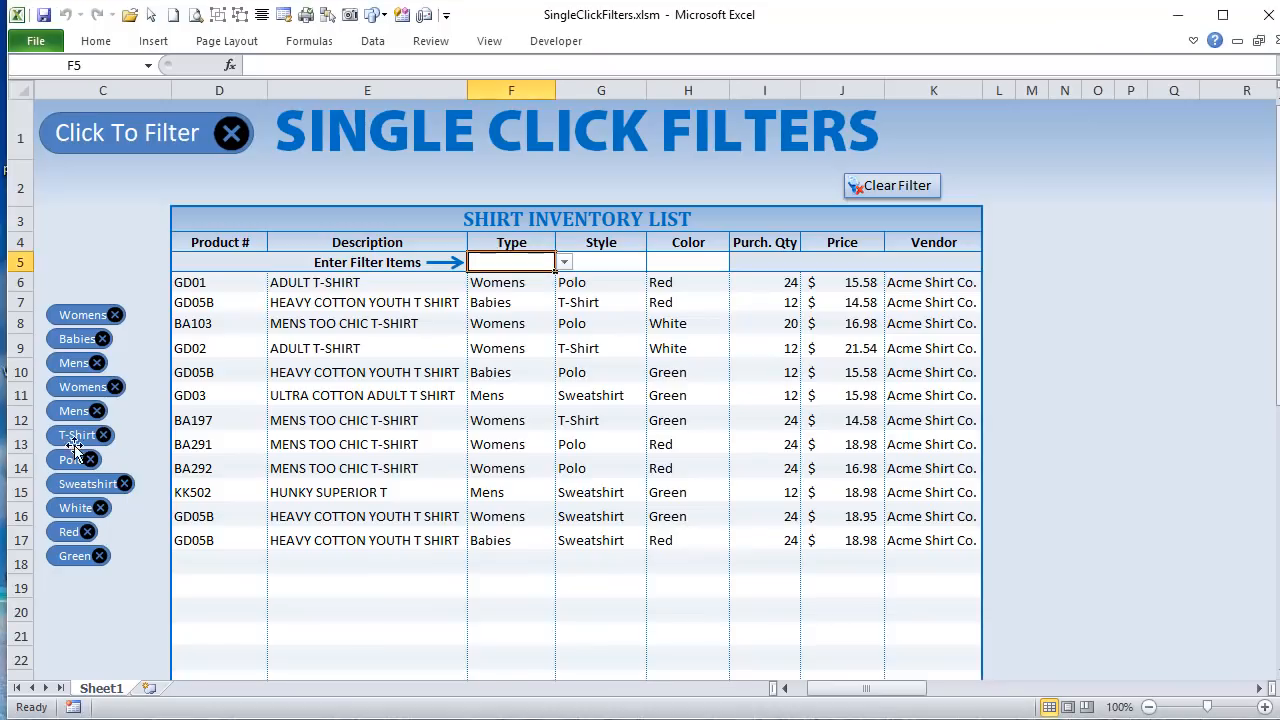
pyautogui.click(87, 457)
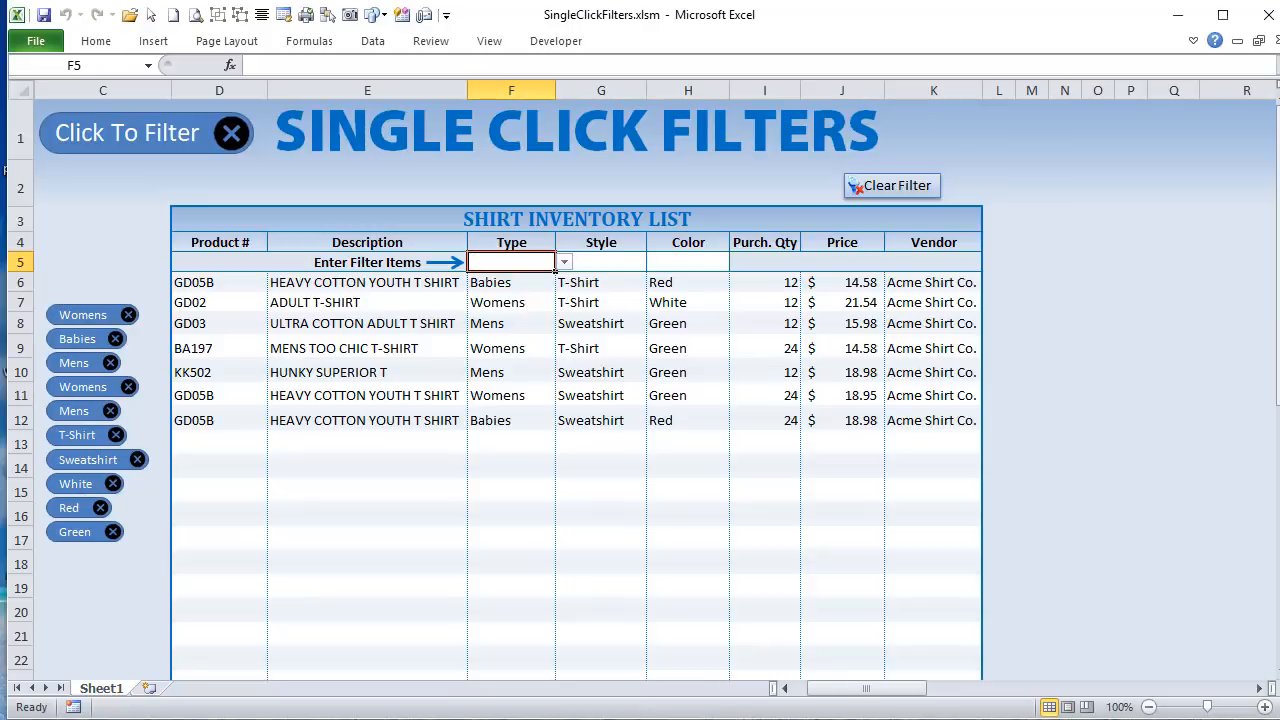
# Step: Highlight the .Left = 10 line and compare it with the horizontal position of the filter shapes on the sheet
pyautogui.hotkey('alt', 'F11')
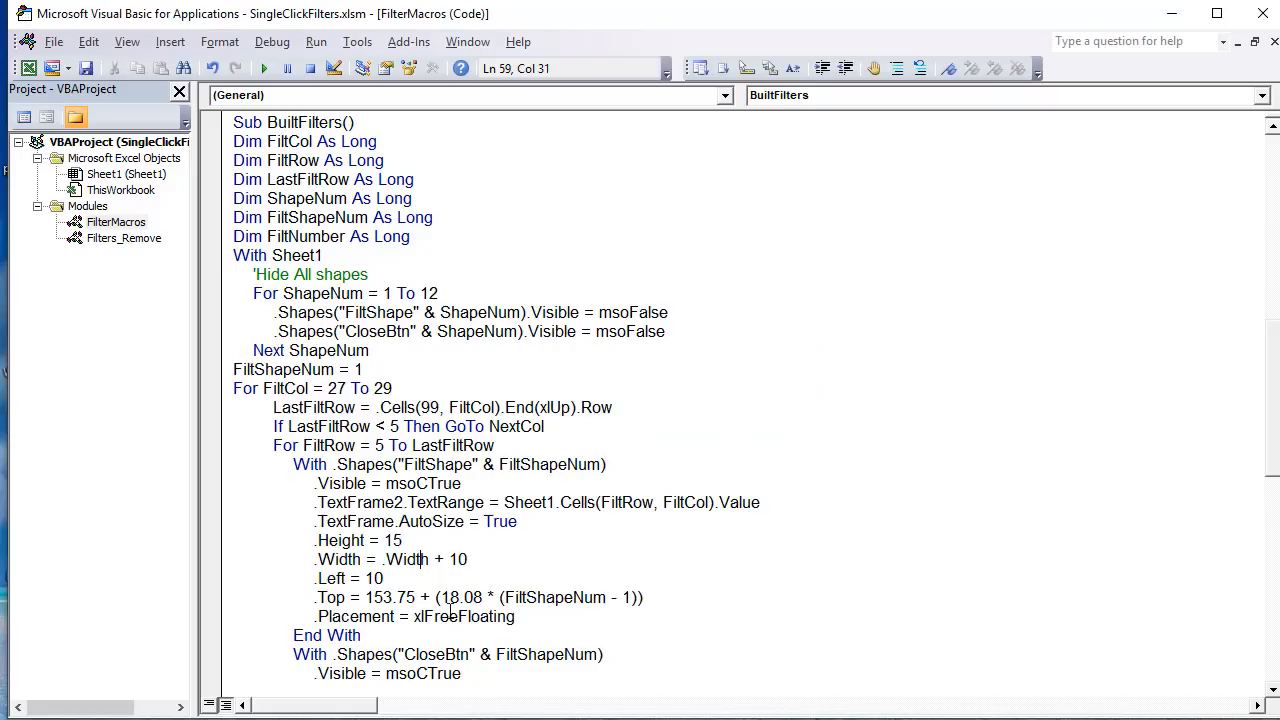
pyautogui.moveTo(405, 577); pyautogui.dragTo(312, 578)
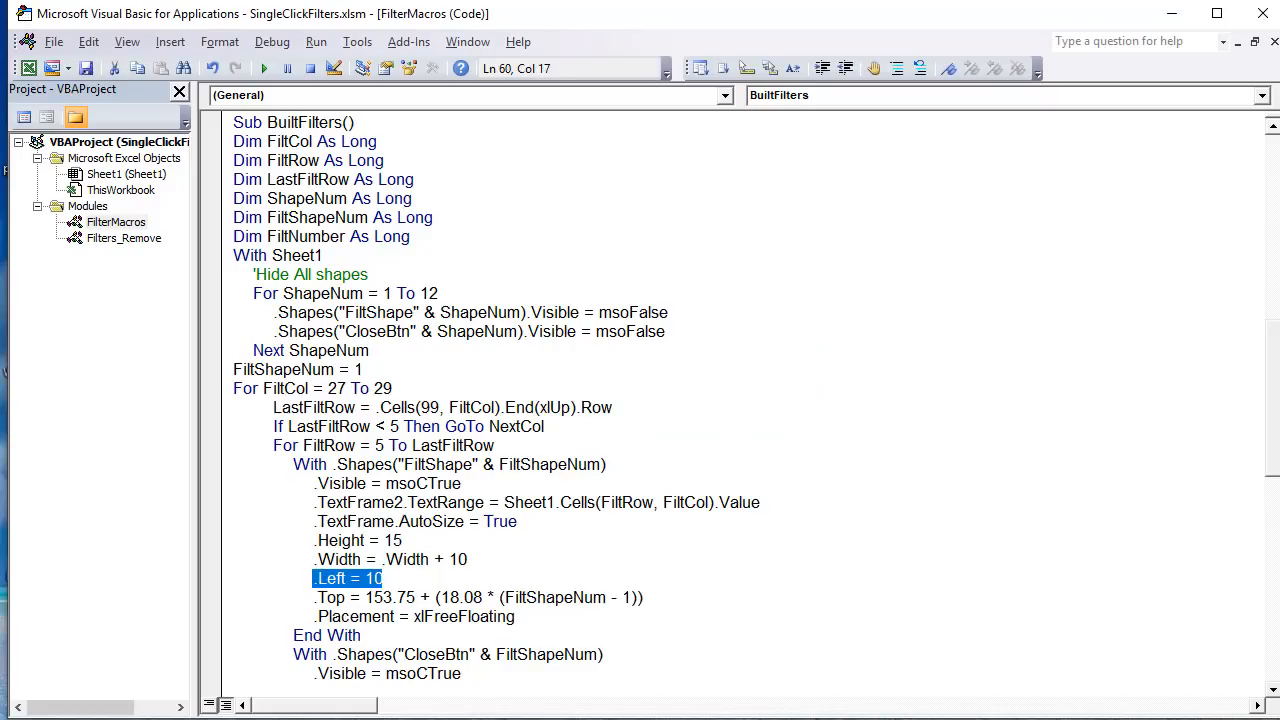
pyautogui.hotkey('alt', 'F11')
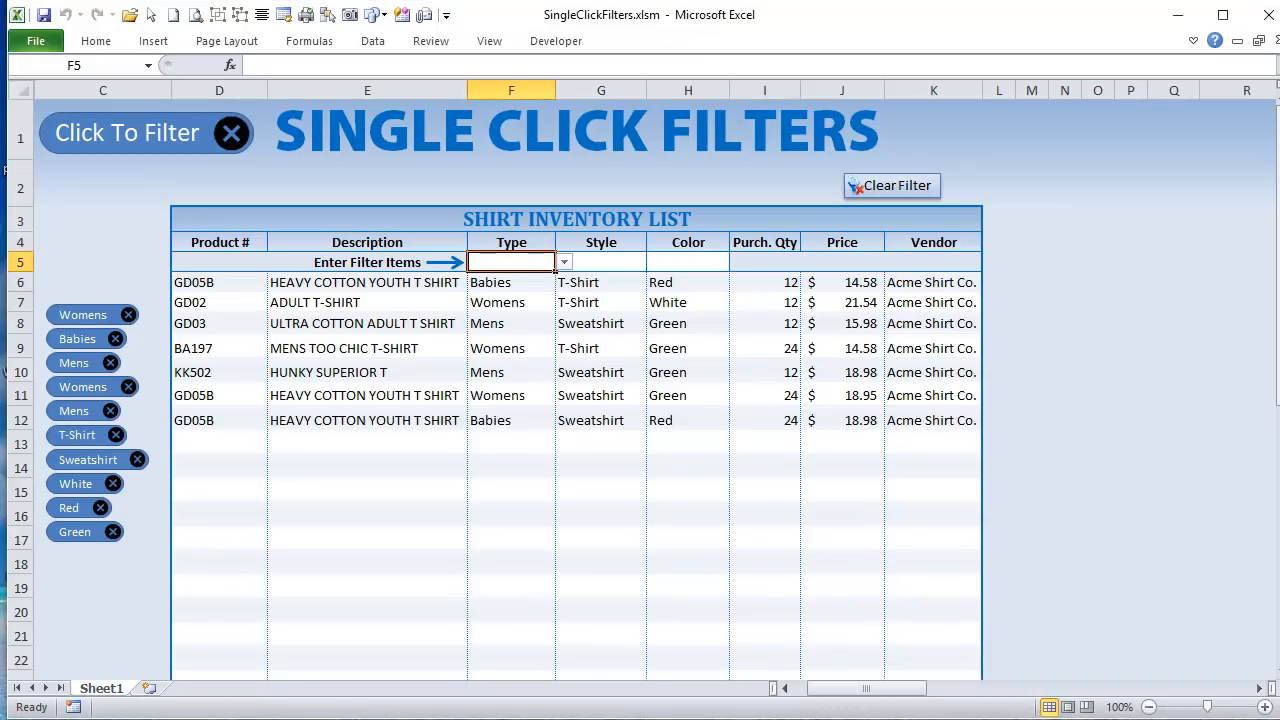
pyautogui.hotkey('alt', 'F11')
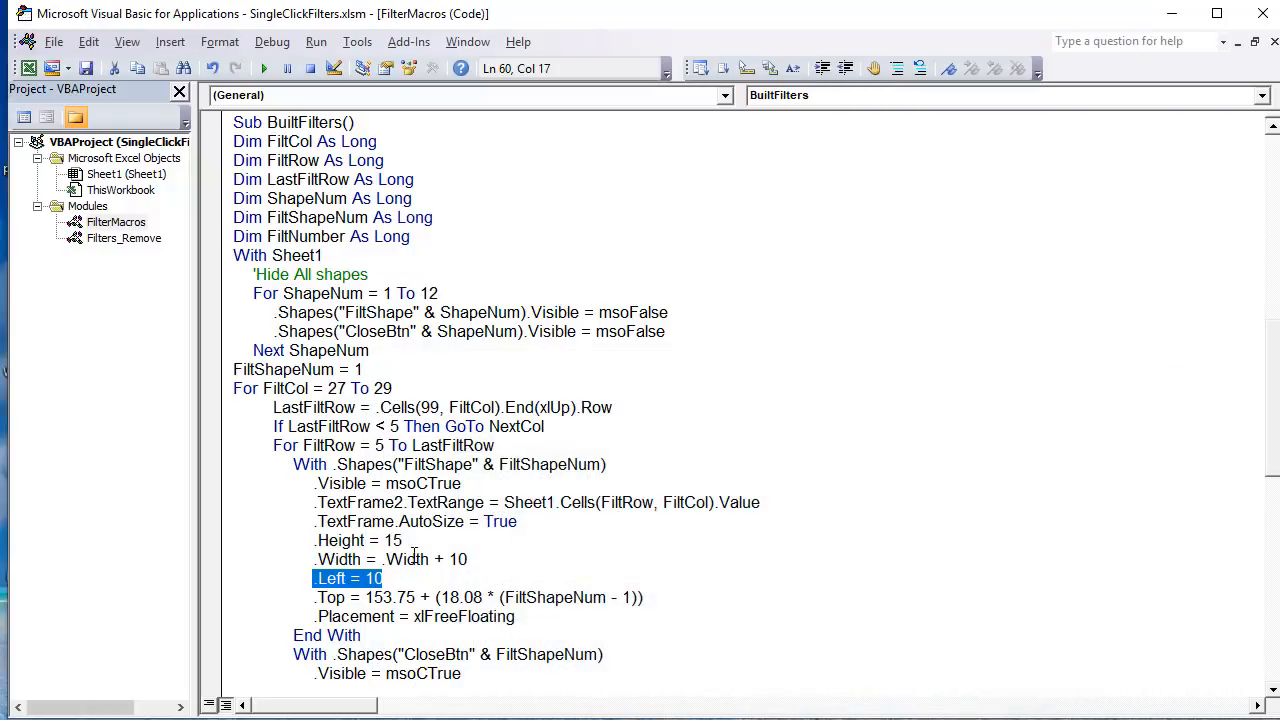
# Step: Change the filter shapes' .Left value to 15, and remove the upper Mens filter on the sheet to test the position
pyautogui.click(388, 578)
pyautogui.moveTo(377, 578); pyautogui.dragTo(388, 578)
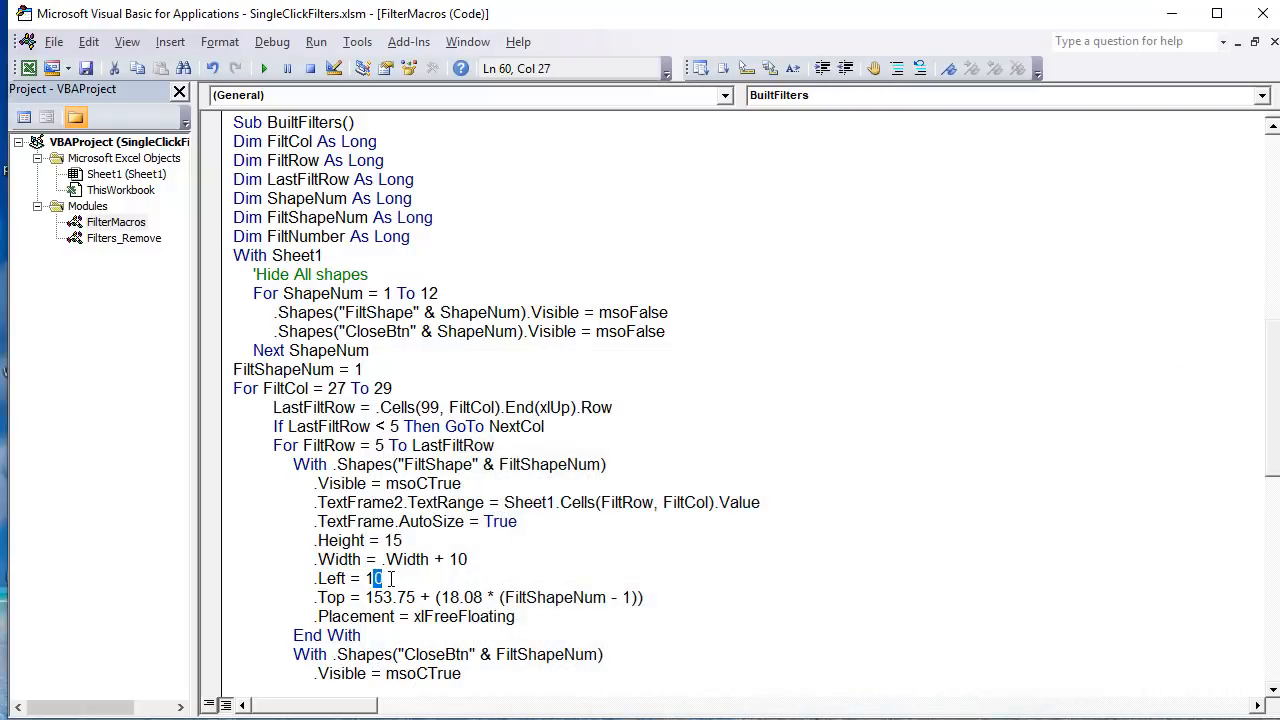
pyautogui.write('5')
pyautogui.hotkey('alt', 'F11')
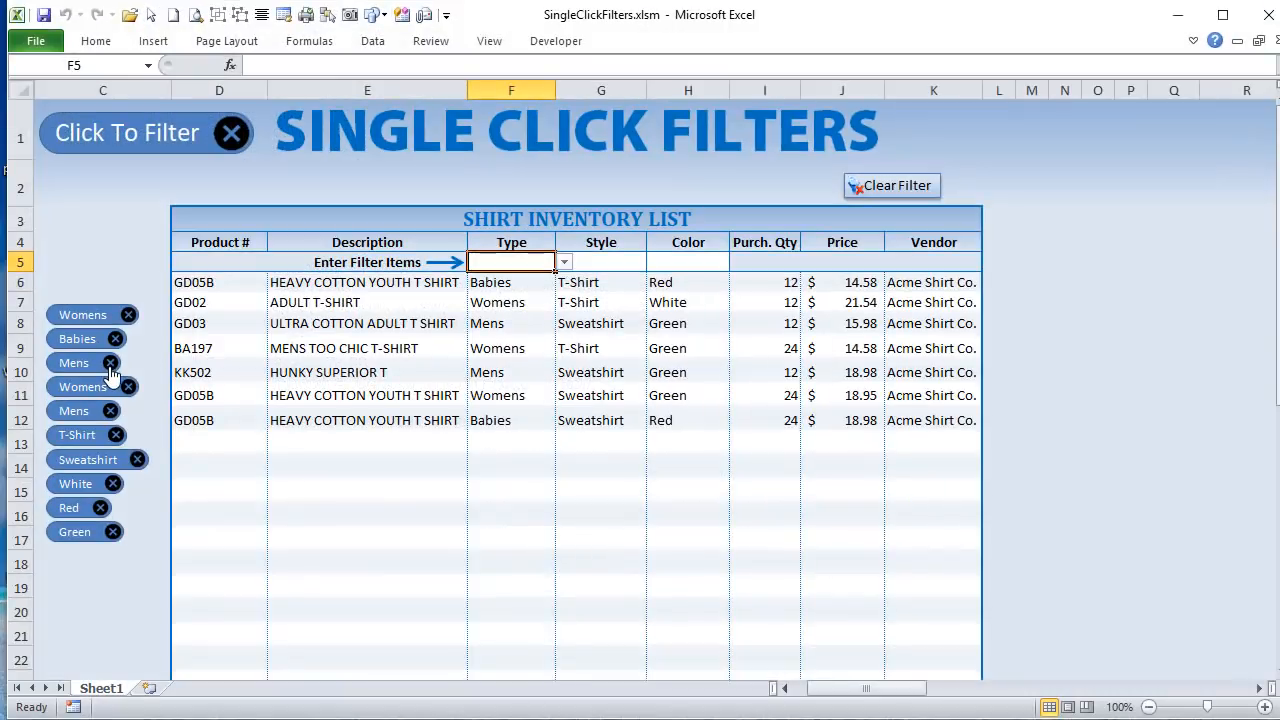
pyautogui.click(110, 363)
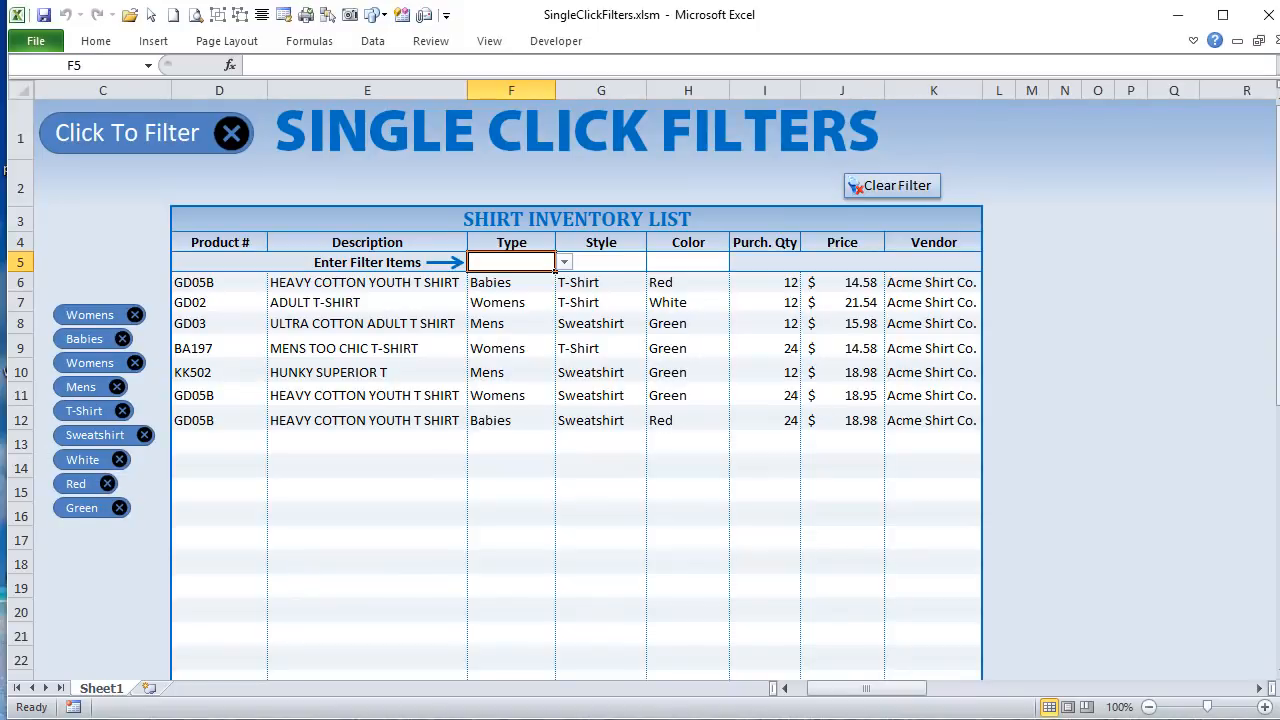
# Step: Set the filter shapes' .Left value back to 10 in BuiltFilters
pyautogui.hotkey('alt', 'F11')
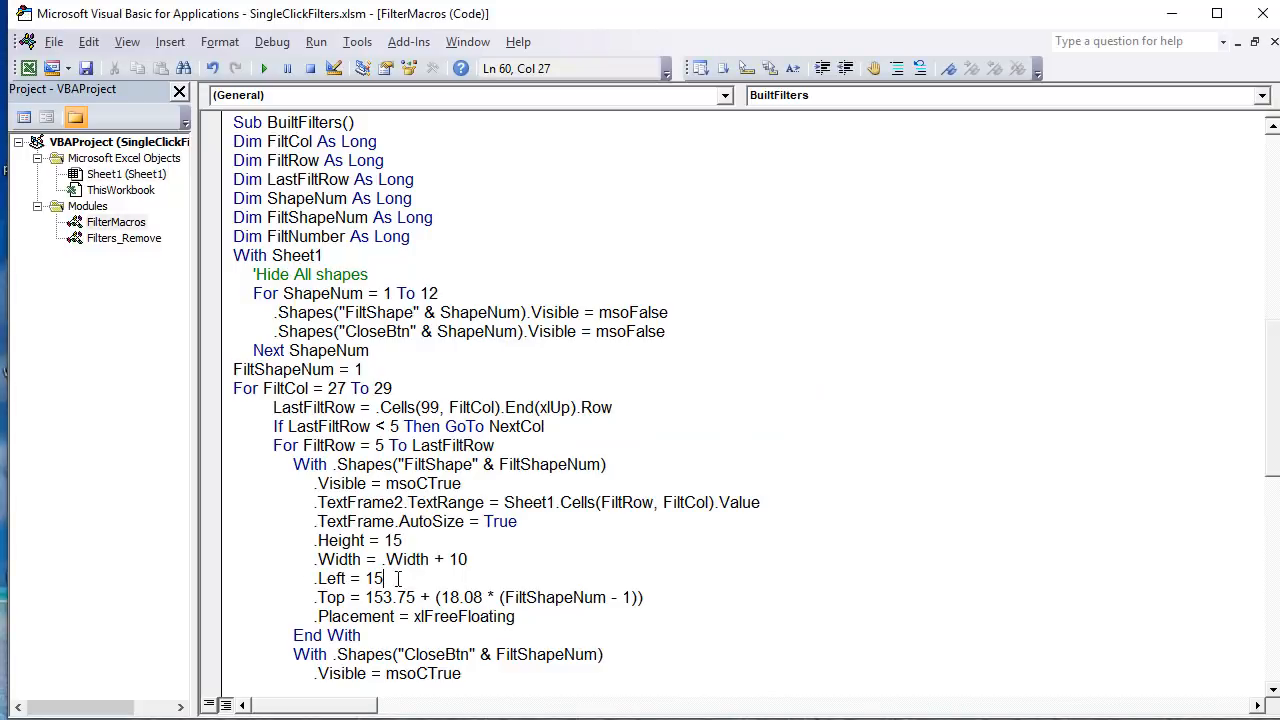
pyautogui.moveTo(397, 578)
pyautogui.mouseDown()
pyautogui.moveTo(372, 560)
pyautogui.moveTo(378, 582)
pyautogui.mouseUp()
pyautogui.write('0')
# Step: Highlight the .Top formula line, and select the first four filter shapes on the sheet to examine their vertical spacing
pyautogui.moveTo(655, 596); pyautogui.dragTo(312, 598)
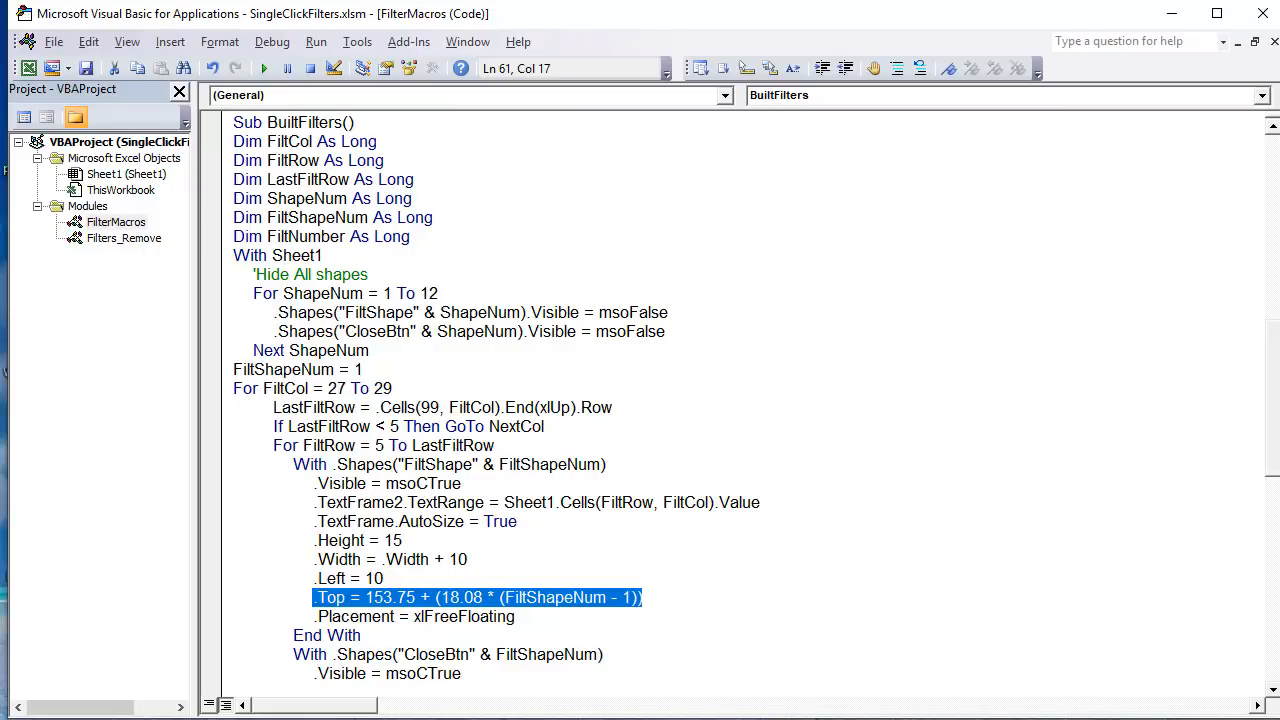
pyautogui.hotkey('alt', 'F11')
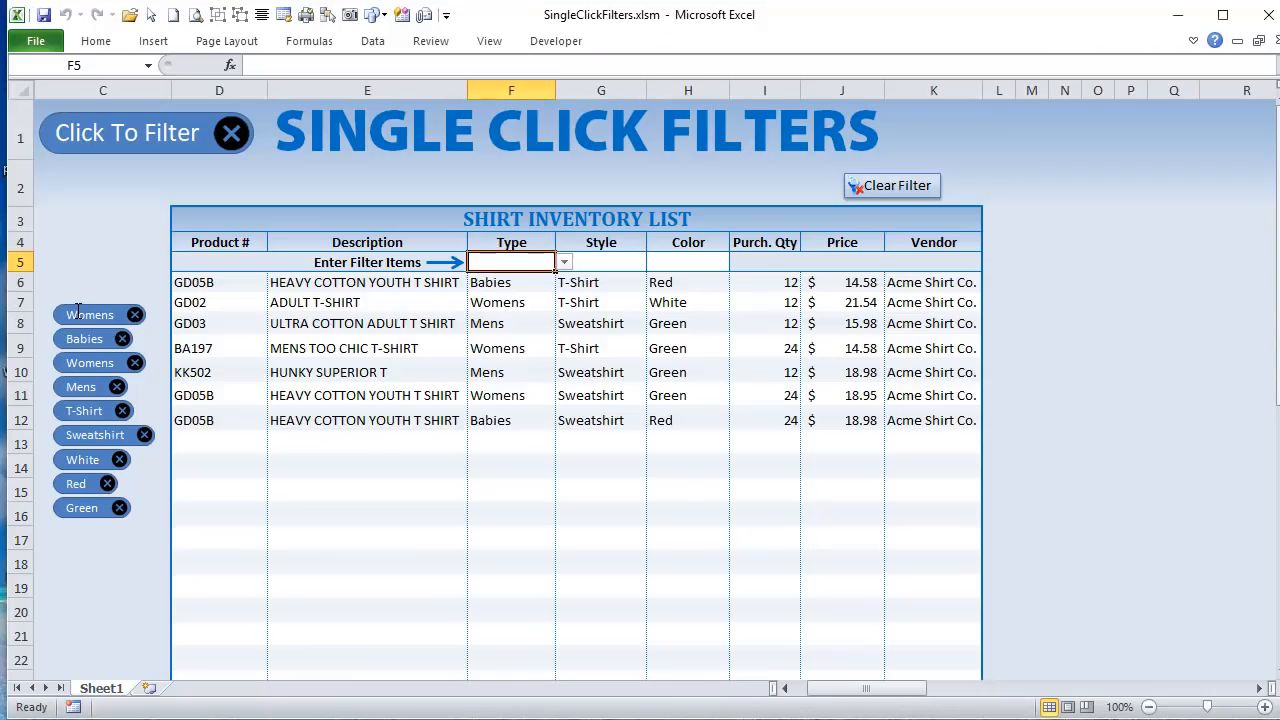
pyautogui.keyDown('ctrl'); pyautogui.click(76, 312); pyautogui.keyUp('ctrl')
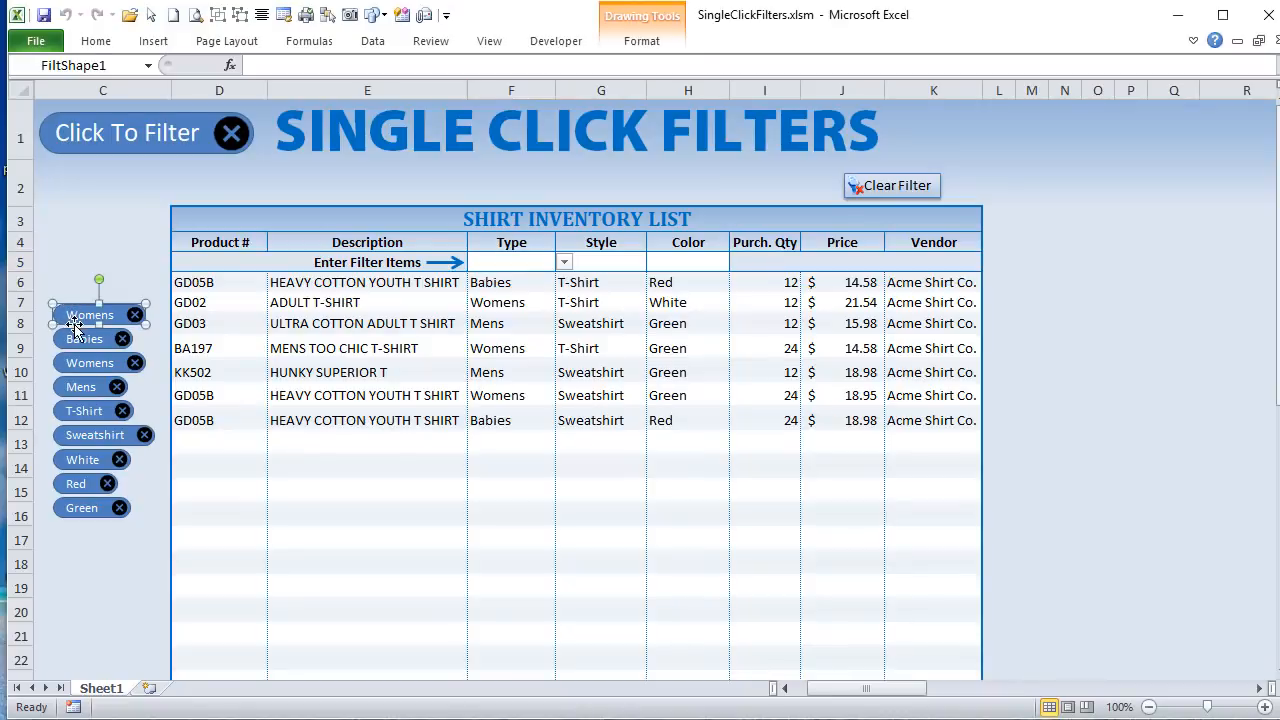
pyautogui.keyDown('ctrl'); pyautogui.click(75, 334); pyautogui.keyUp('ctrl')
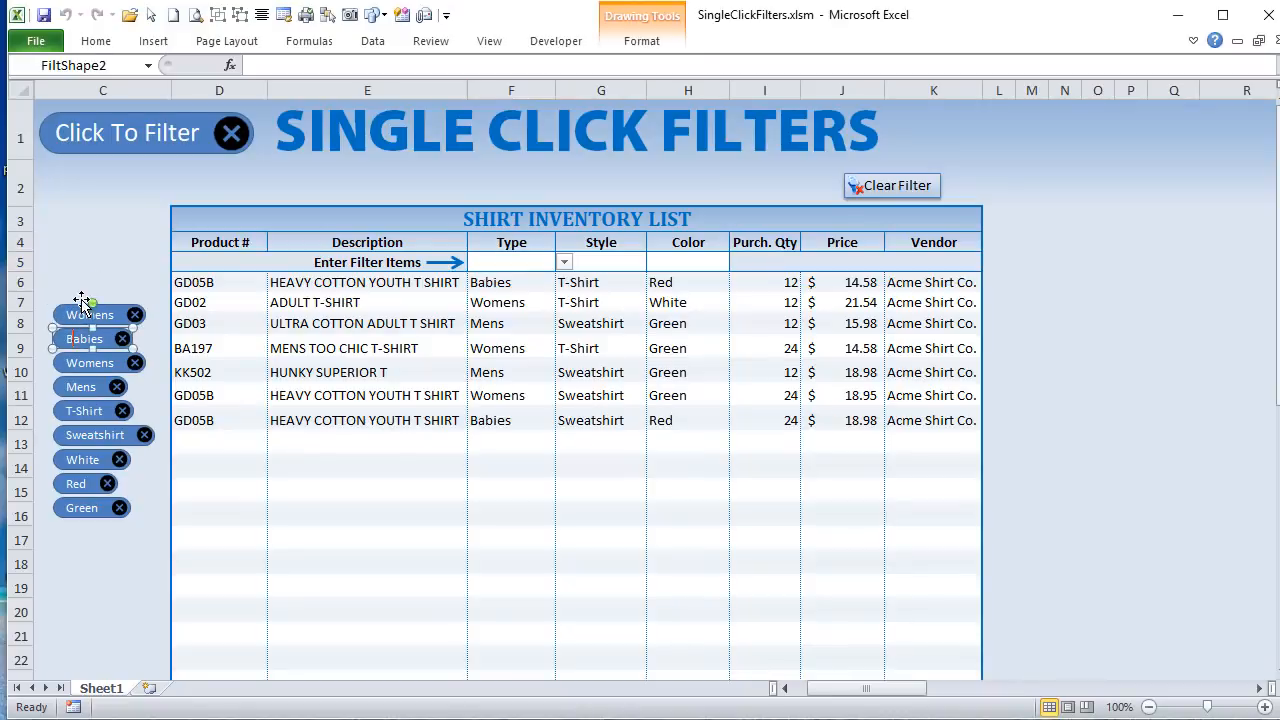
pyautogui.keyDown('ctrl'); pyautogui.click(88, 312); pyautogui.keyUp('ctrl')
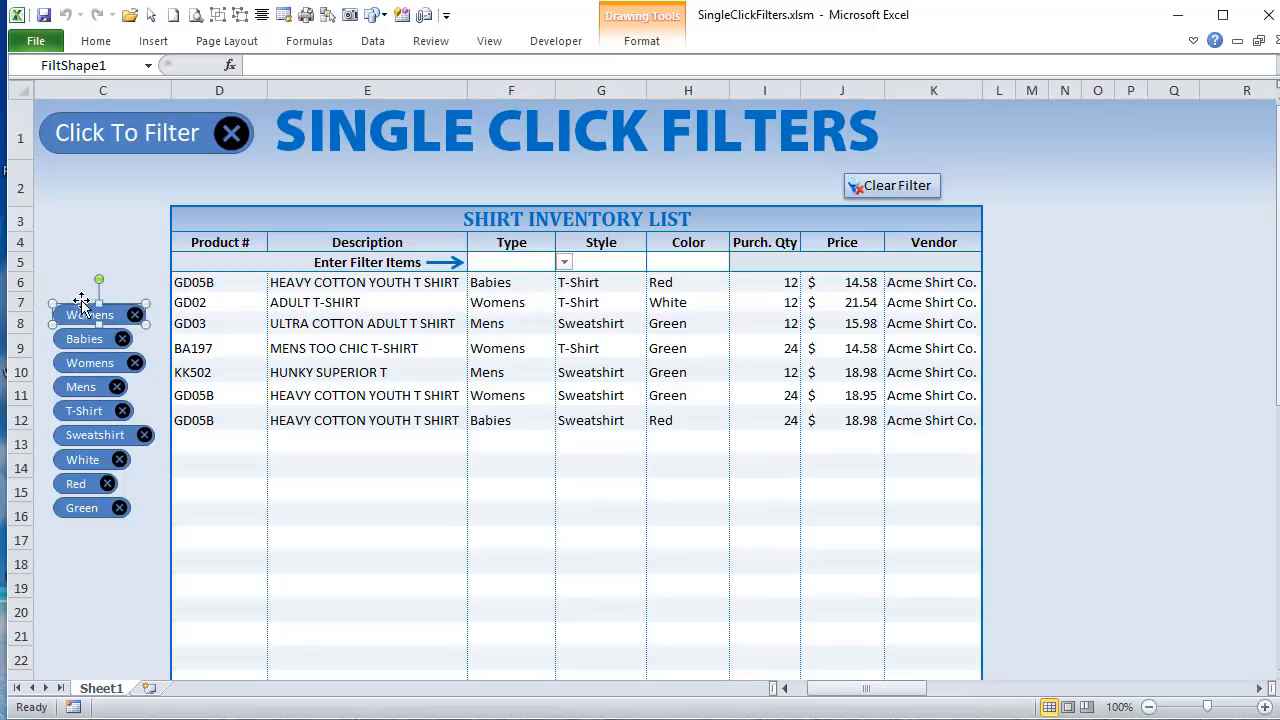
pyautogui.keyDown('ctrl'); pyautogui.click(76, 357); pyautogui.keyUp('ctrl')
pyautogui.keyDown('ctrl'); pyautogui.click(76, 385); pyautogui.keyUp('ctrl')
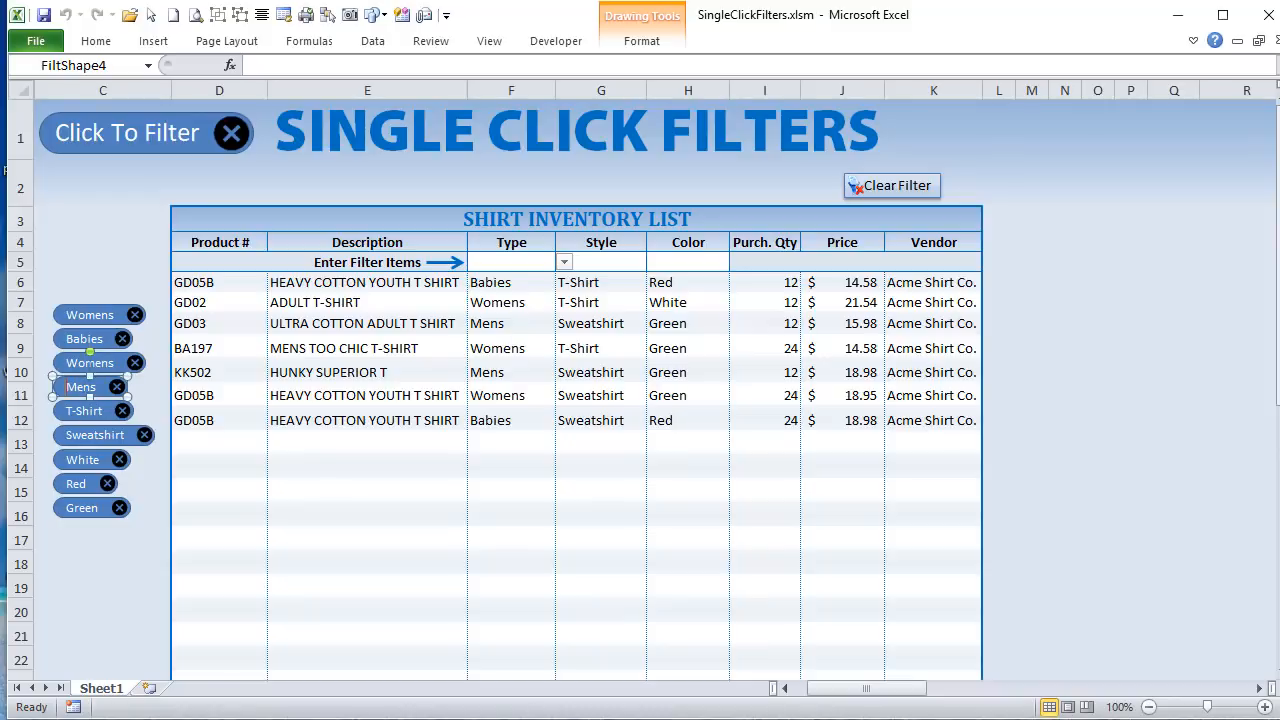
# Step: Return to the BuiltFilters code and highlight the 153.75 starting value in the .Top line
pyautogui.hotkey('alt', 'F11')
pyautogui.click(397, 616)
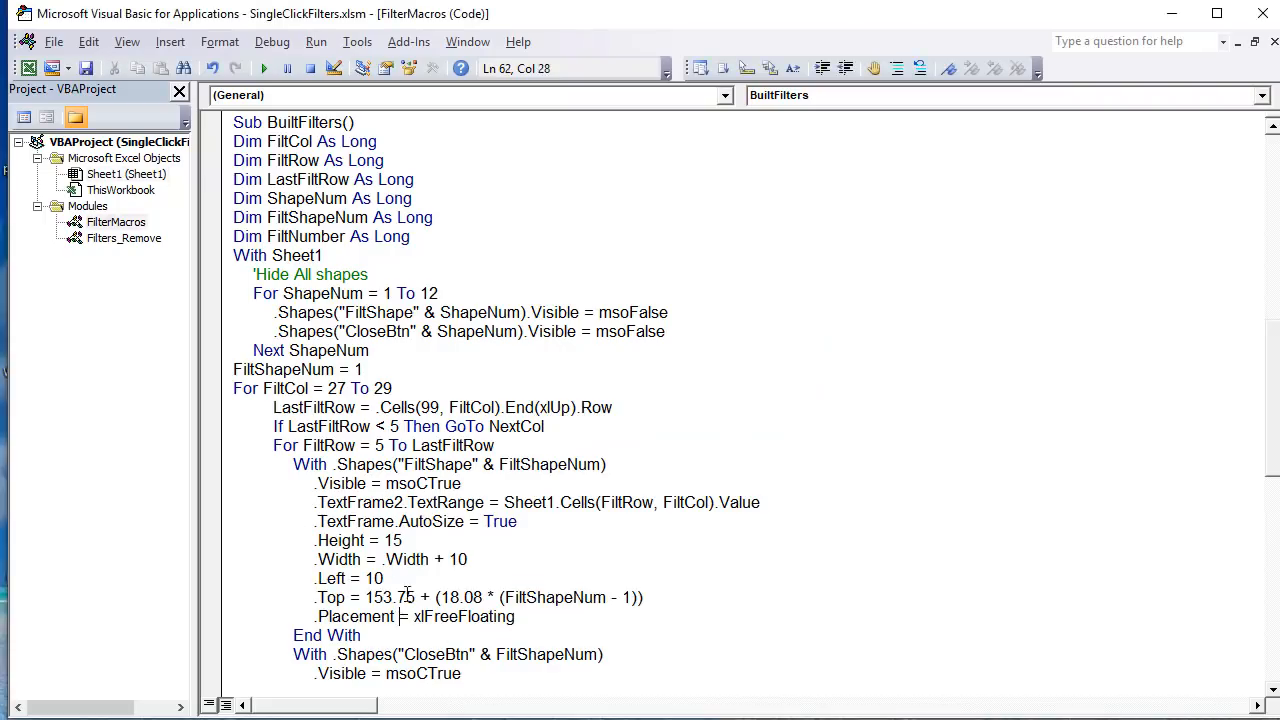
pyautogui.moveTo(417, 597); pyautogui.dragTo(365, 598)
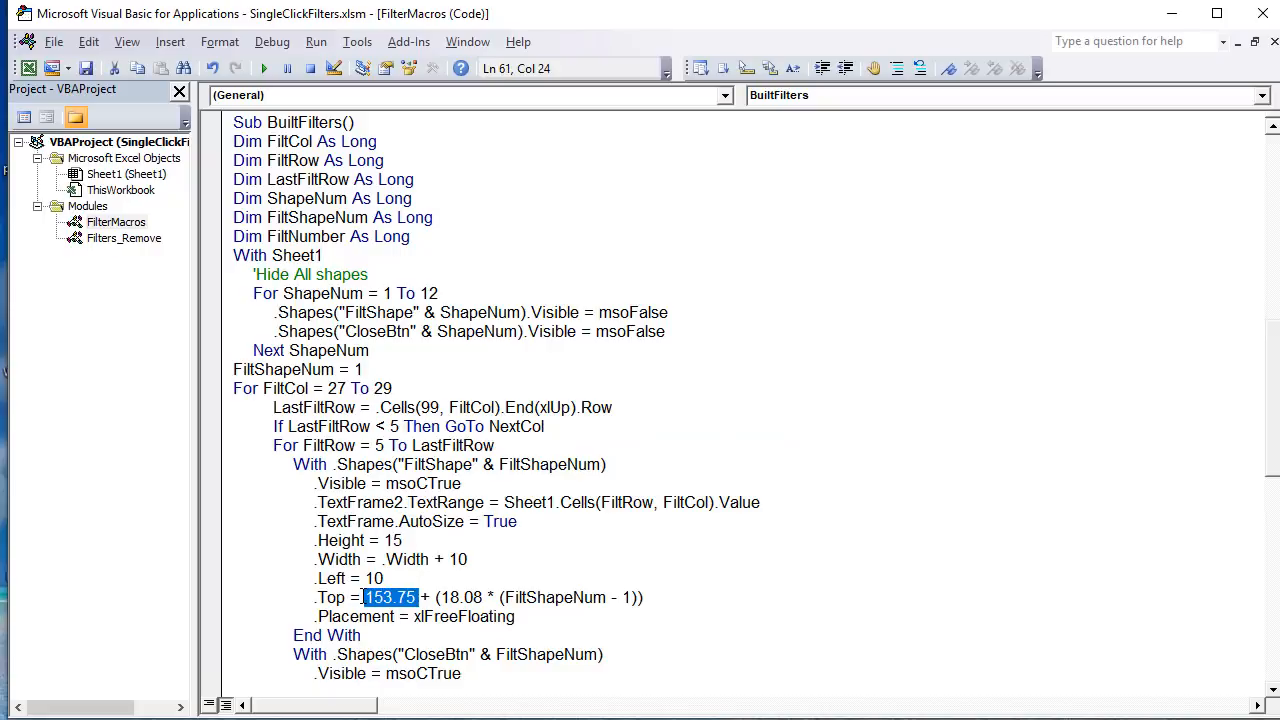
pyautogui.click(390, 597)
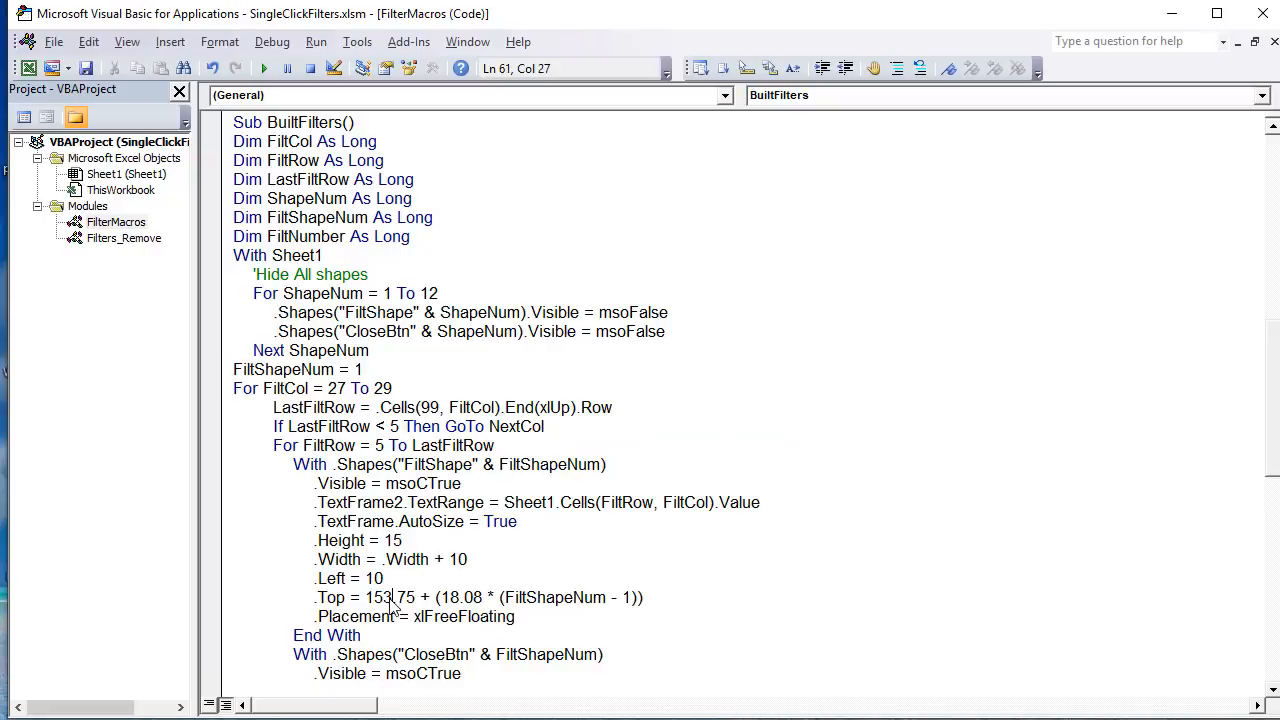
# Step: Change the .Top starting value to 123.75, and remove the Babies filter on the sheet to test the vertical position
pyautogui.moveTo(373, 597); pyautogui.dragTo(382, 597)
pyautogui.write('2')
pyautogui.hotkey('alt', 'F11')
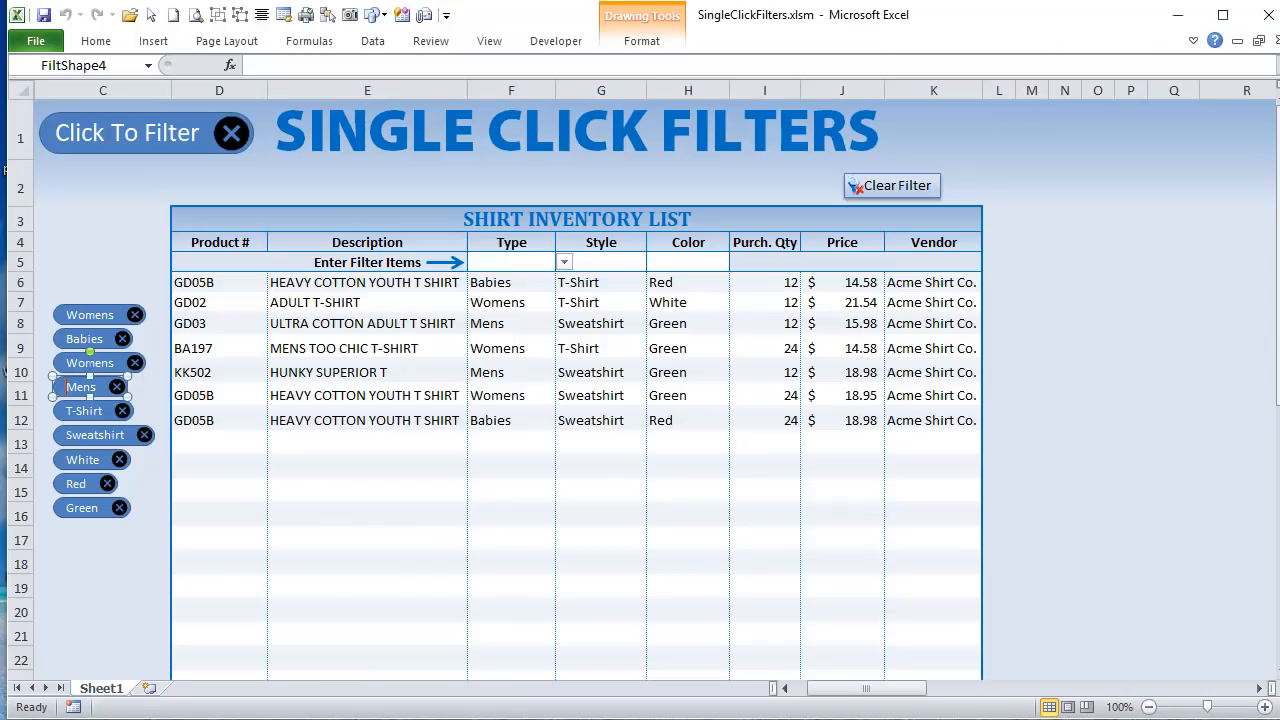
pyautogui.click(122, 340)
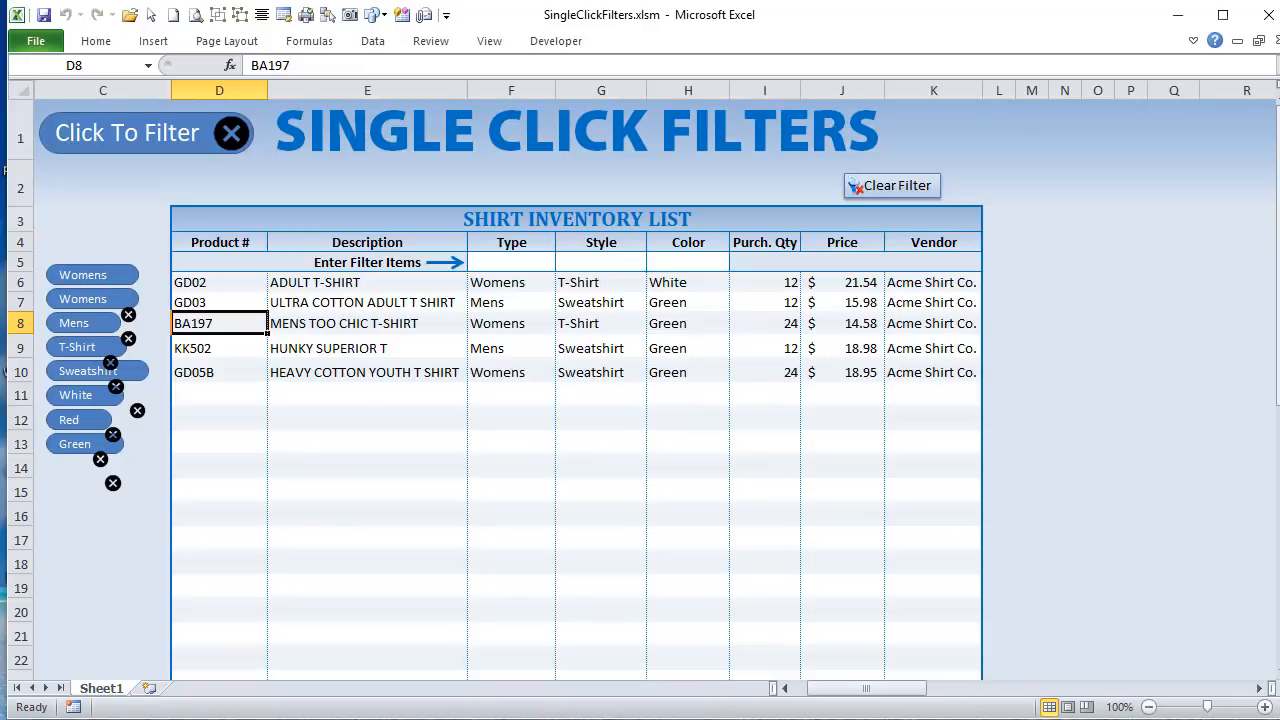
# Step: Restore the starting value in the filter shapes' .Top line to 153.75
pyautogui.hotkey('alt', 'F11')
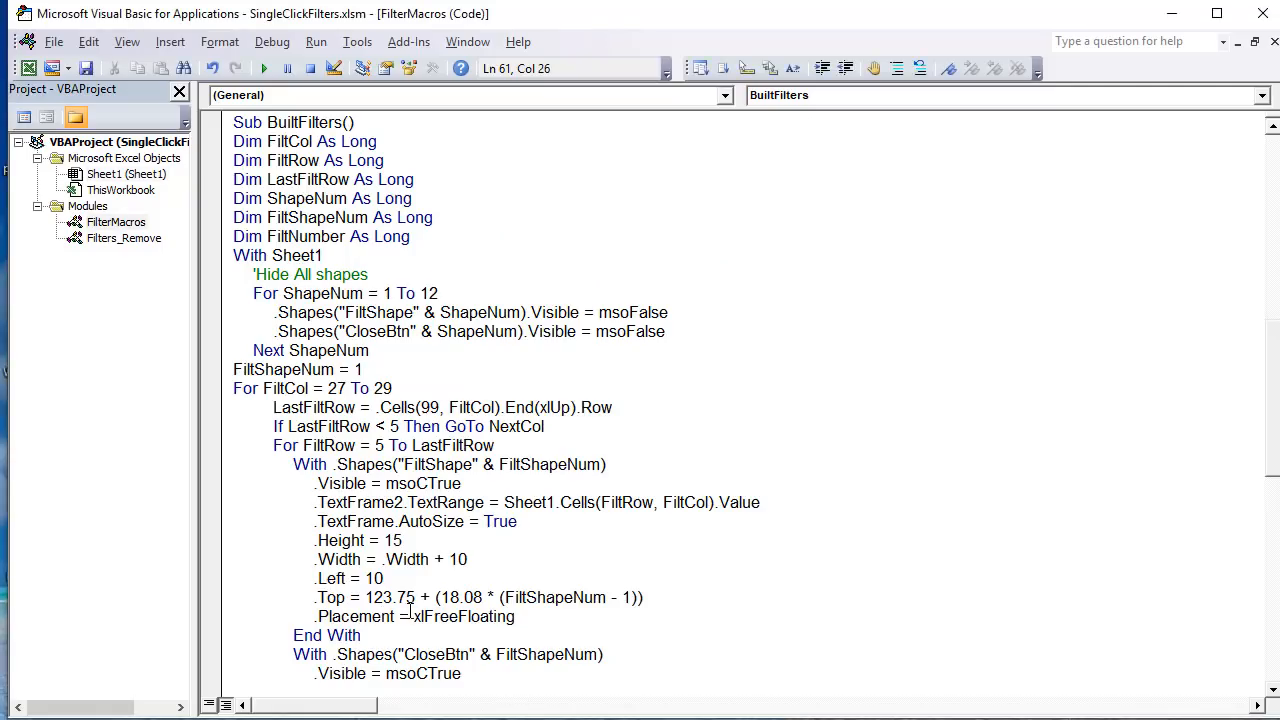
pyautogui.moveTo(384, 598); pyautogui.dragTo(372, 598)
pyautogui.write('5')
# Step: Highlight the starting value and the FiltShapeNum - 1 part of the .Top formula to examine how each shape is positioned
pyautogui.moveTo(431, 597); pyautogui.dragTo(365, 597)
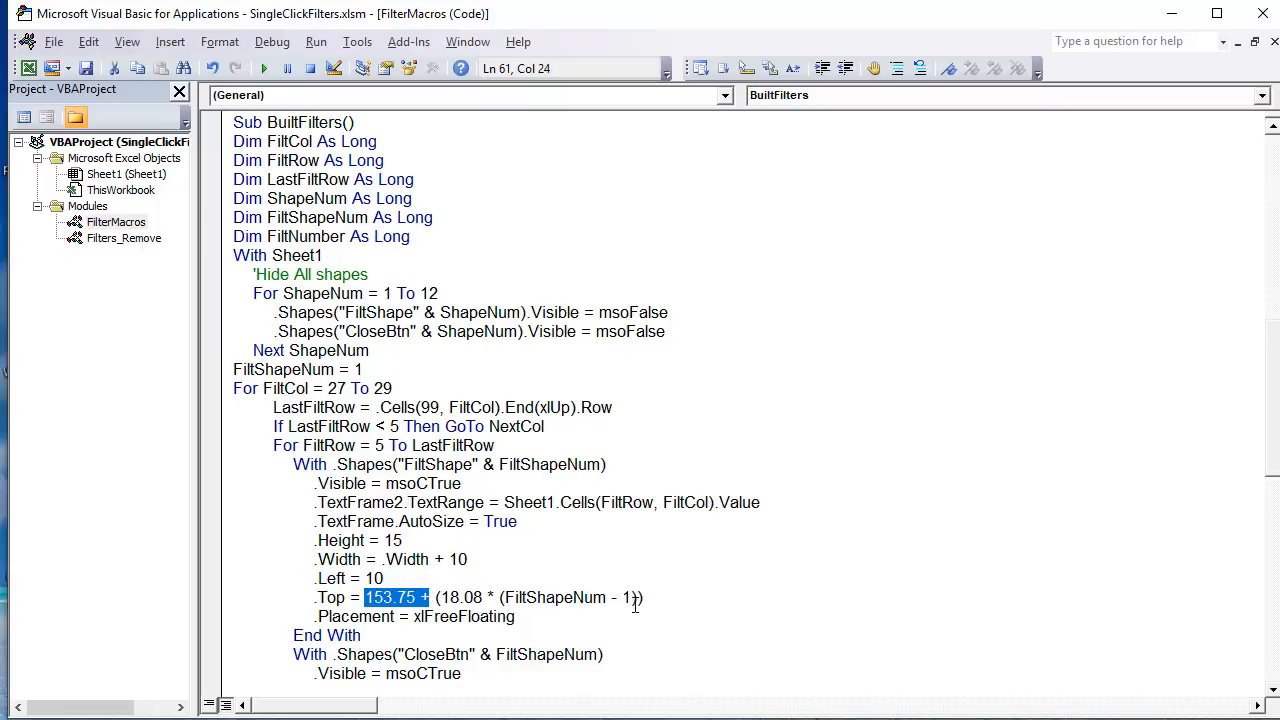
pyautogui.moveTo(630, 597); pyautogui.dragTo(506, 599)
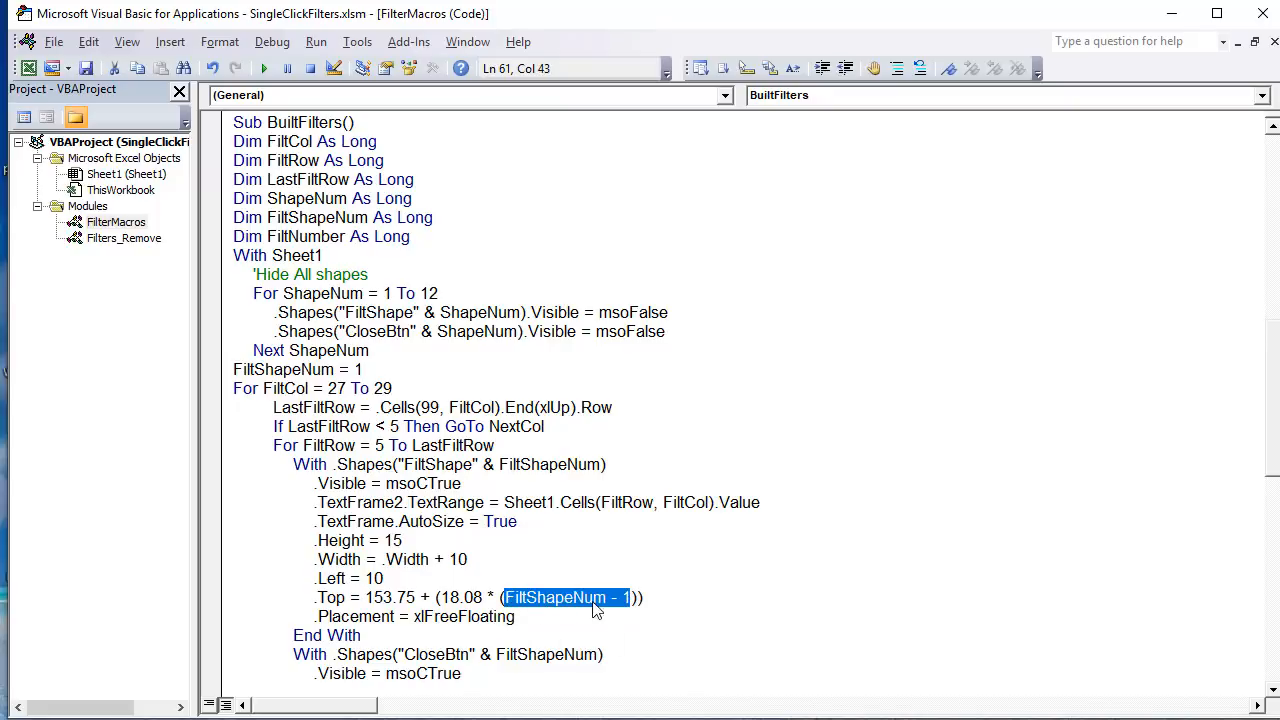
pyautogui.click(540, 607)
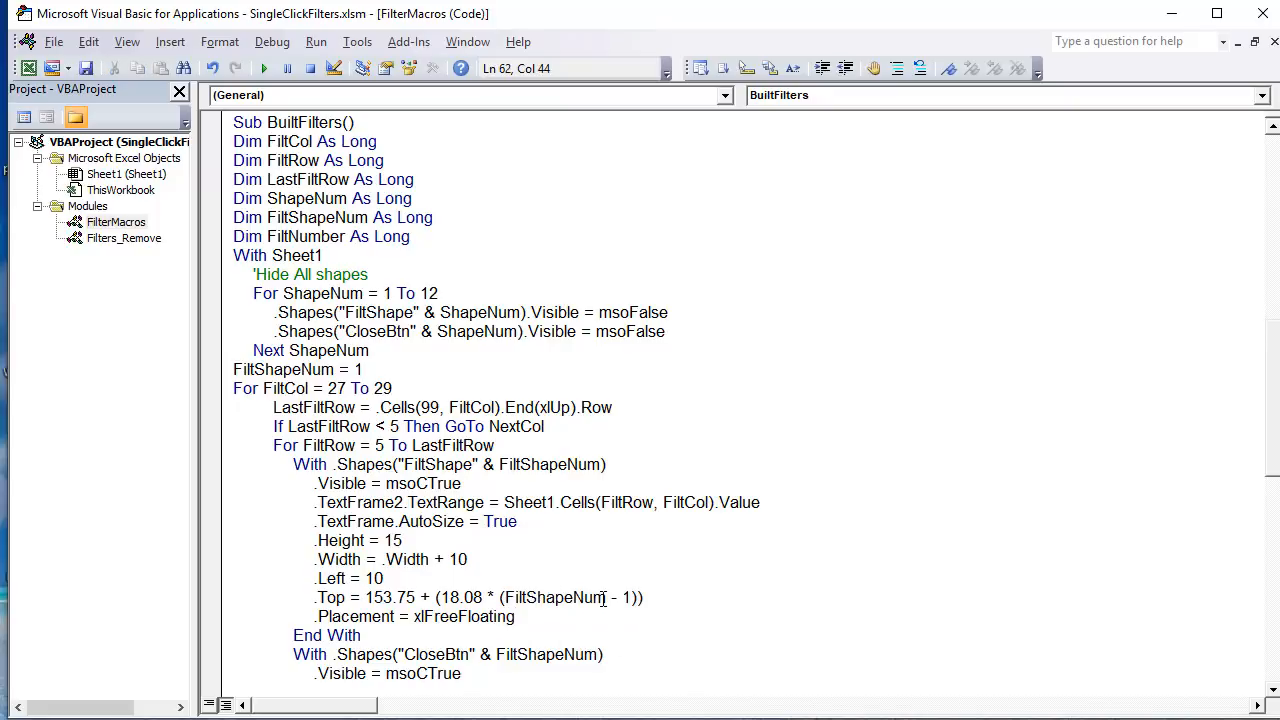
# Step: Highlight FiltShapeNum, the - 1 part and the plus sign in the filter shapes' .Top formula to examine the position calculation
pyautogui.moveTo(611, 597); pyautogui.dragTo(506, 598)
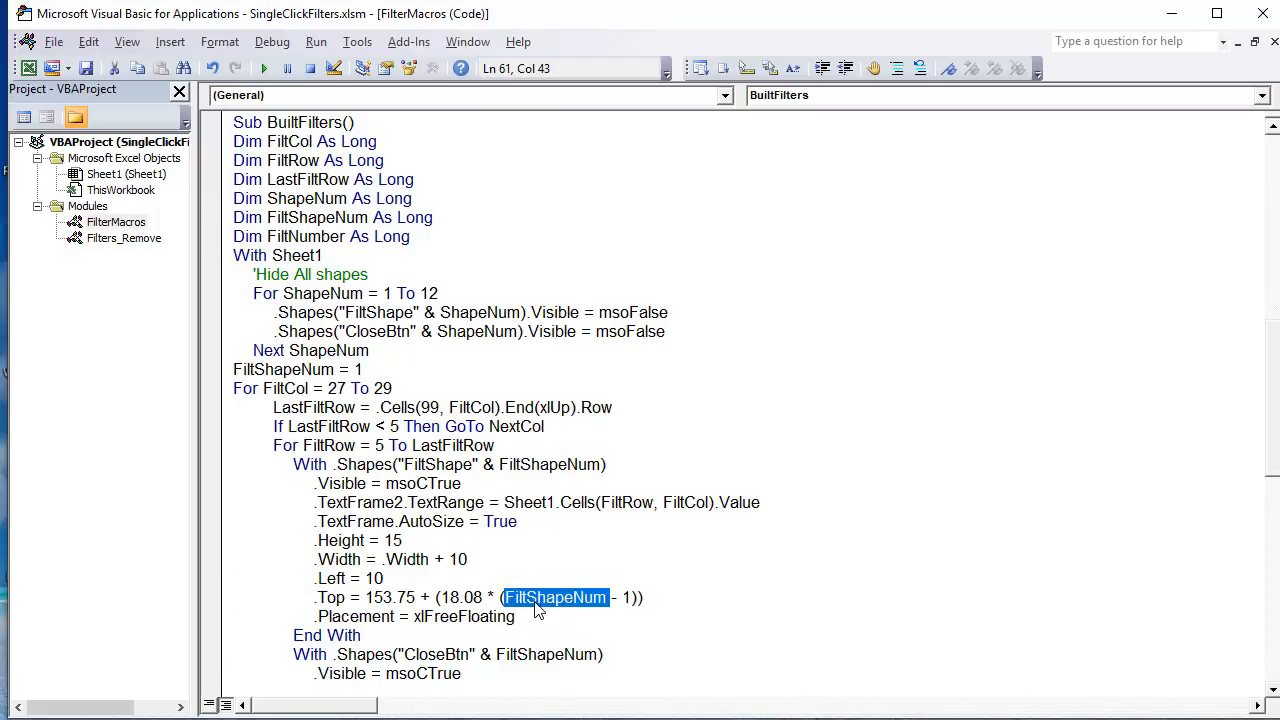
pyautogui.click(549, 600)
pyautogui.moveTo(631, 597); pyautogui.dragTo(512, 606)
pyautogui.moveTo(419, 597); pyautogui.dragTo(436, 598)
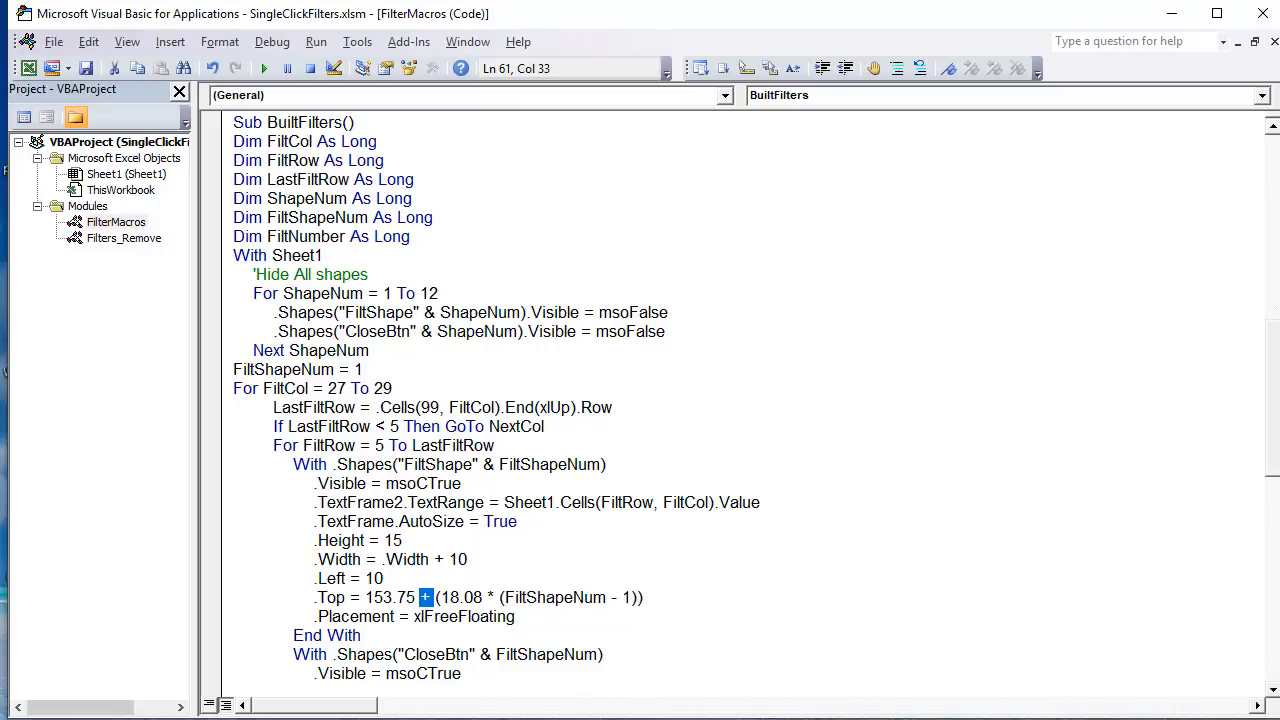
# Step: Return to the worksheet and remove the first Womens filter to rebuild the filter shapes, then select cell C5
pyautogui.hotkey('alt', 'F11')
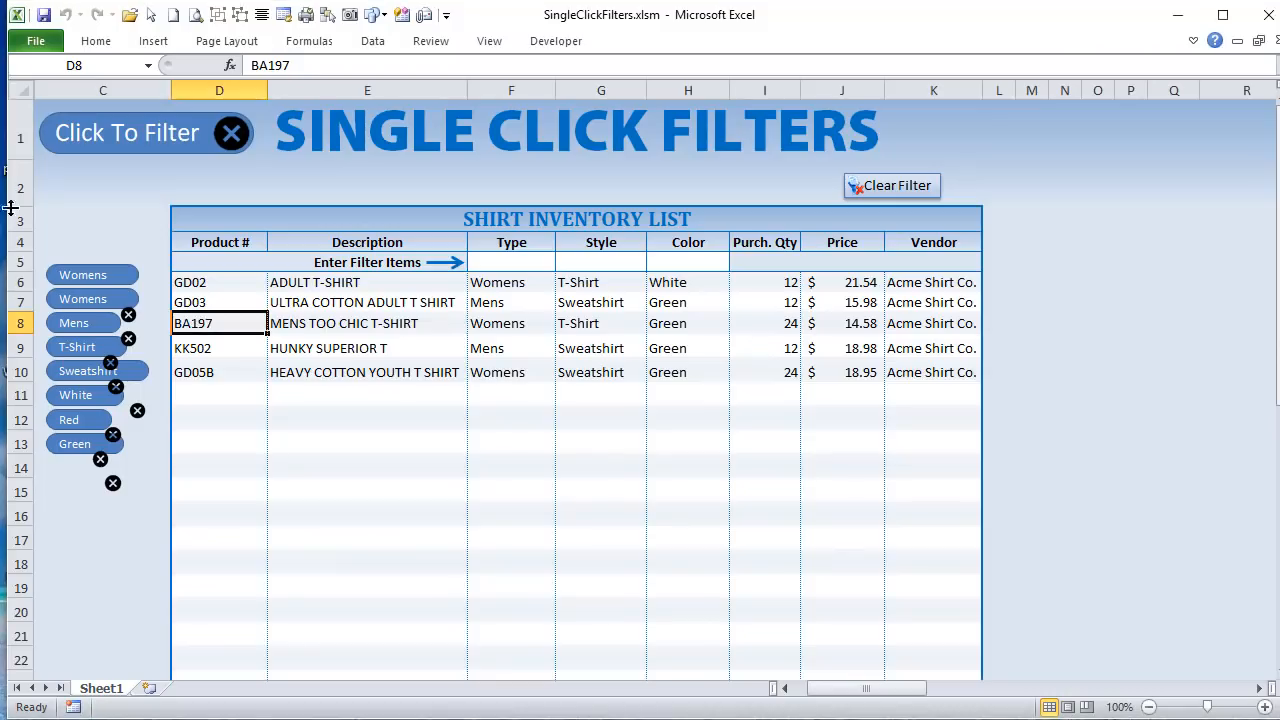
pyautogui.click(130, 317)
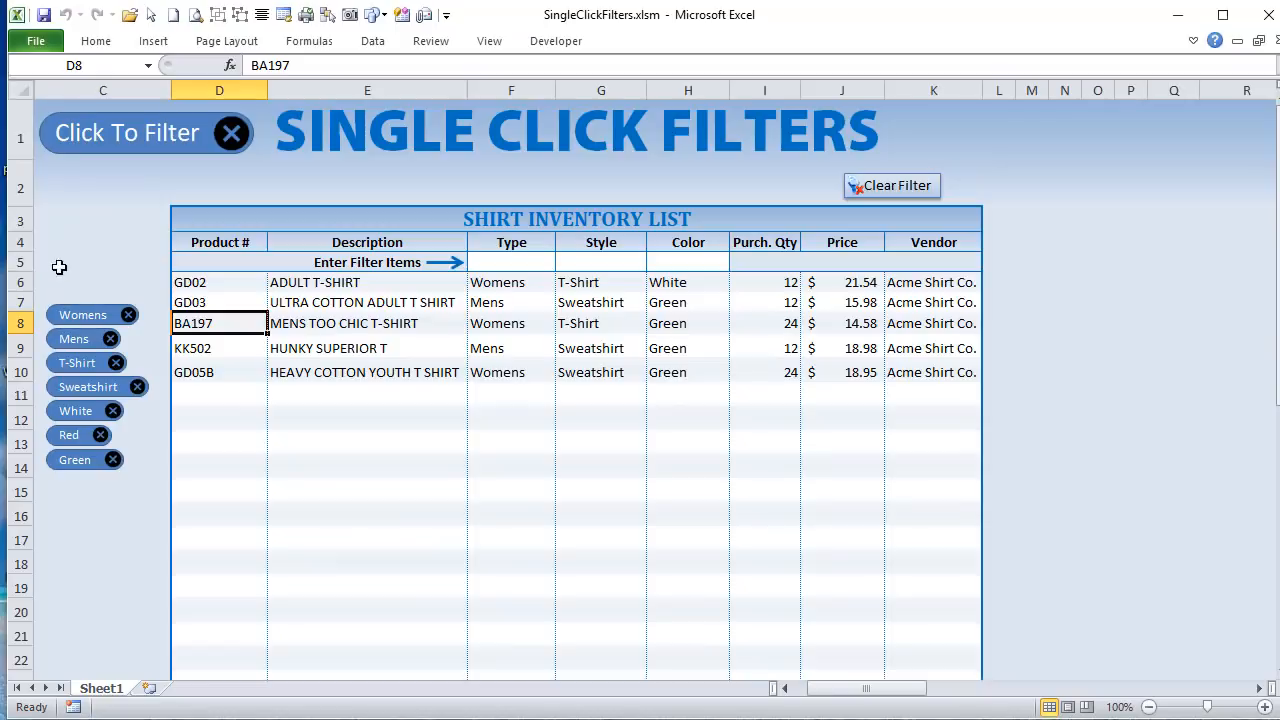
pyautogui.click(45, 268)
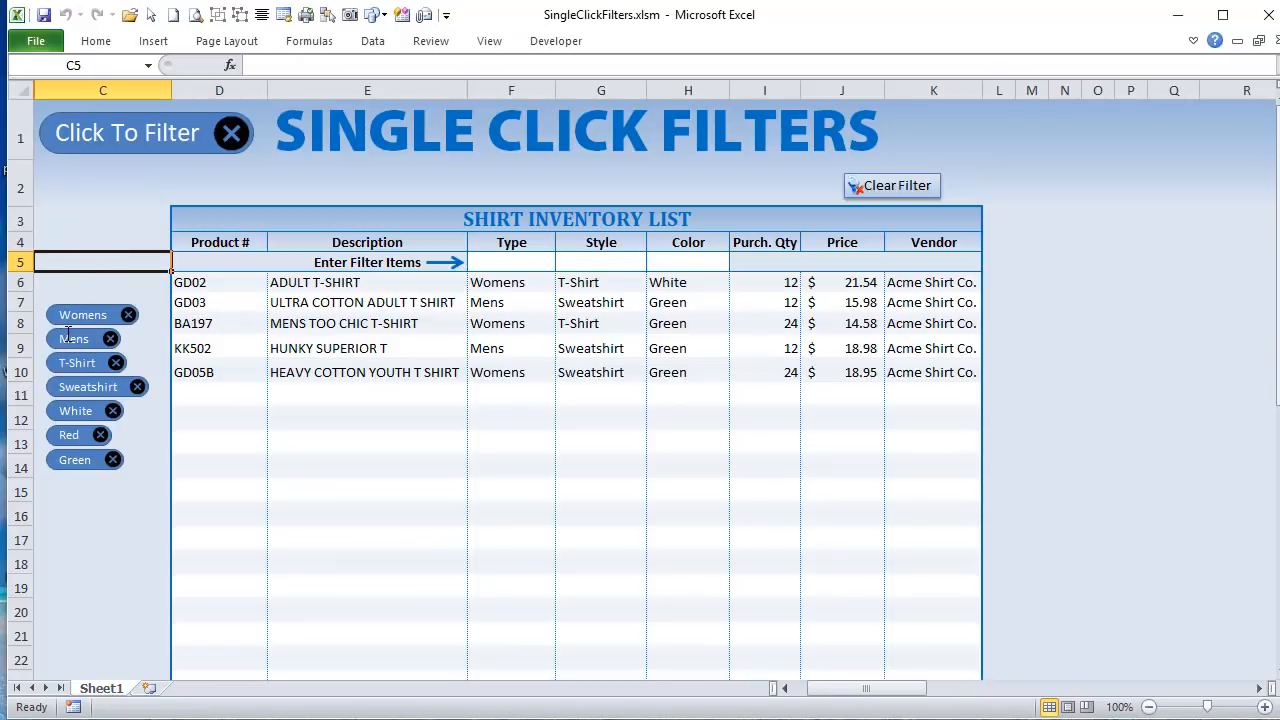
# Step: Return to the BuiltFilters code and examine the .Top formula's FiltShapeNum factor and 18.08 spacing against the .Height value of 15
pyautogui.hotkey('alt', 'Tab')
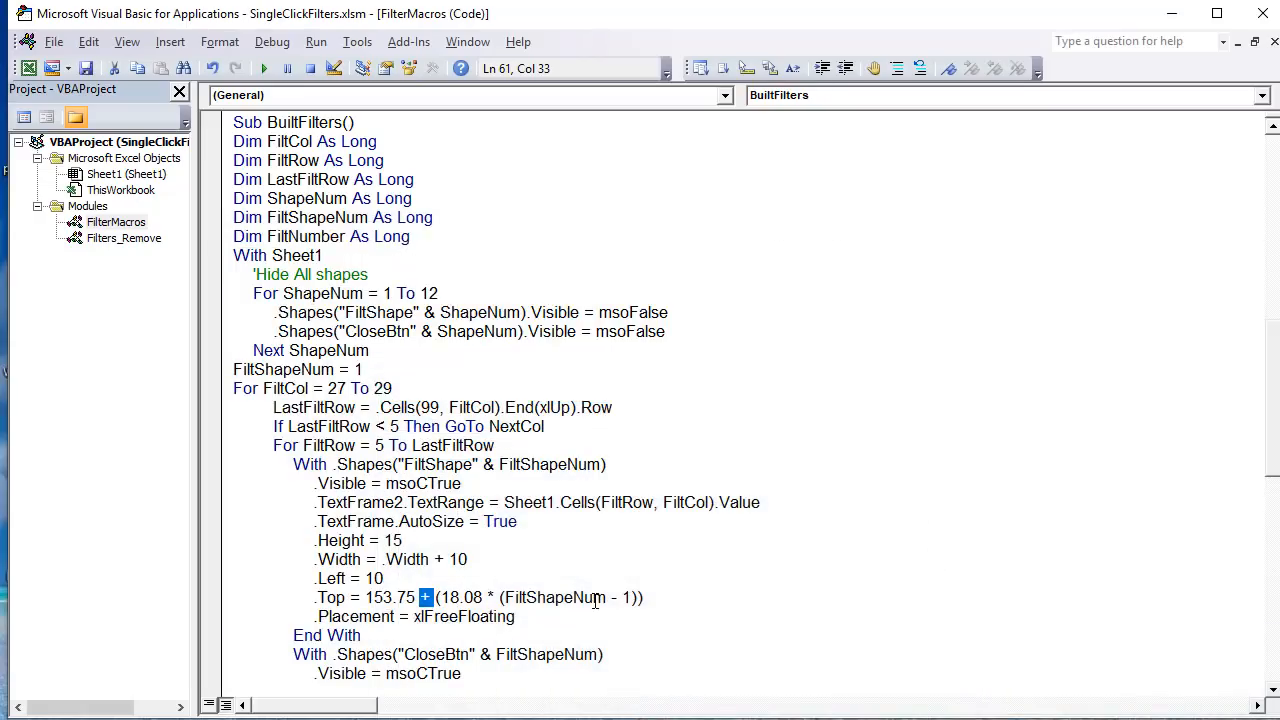
pyautogui.click(605, 598)
pyautogui.hotkey('shift', 'Left')
pyautogui.hotkey('shift', 'Left')
pyautogui.hotkey('shift', 'Left')
pyautogui.hotkey('shift', 'Left')
pyautogui.hotkey('shift', 'Left')
pyautogui.hotkey('shift', 'Left')
pyautogui.hotkey('shift', 'Left')
pyautogui.hotkey('shift', 'Left')
pyautogui.hotkey('shift', 'Left')
pyautogui.hotkey('shift', 'Left')
pyautogui.hotkey('shift', 'Left')
pyautogui.hotkey('shift', 'Left')
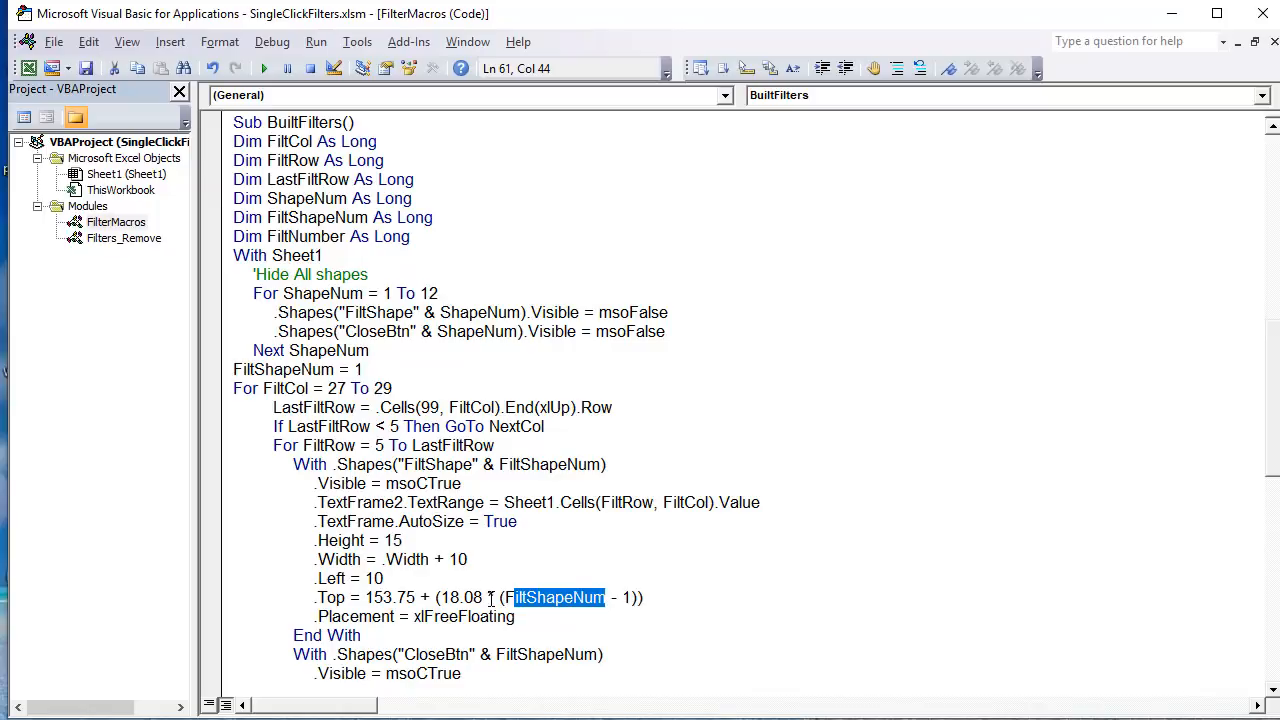
pyautogui.moveTo(486, 597); pyautogui.dragTo(441, 598)
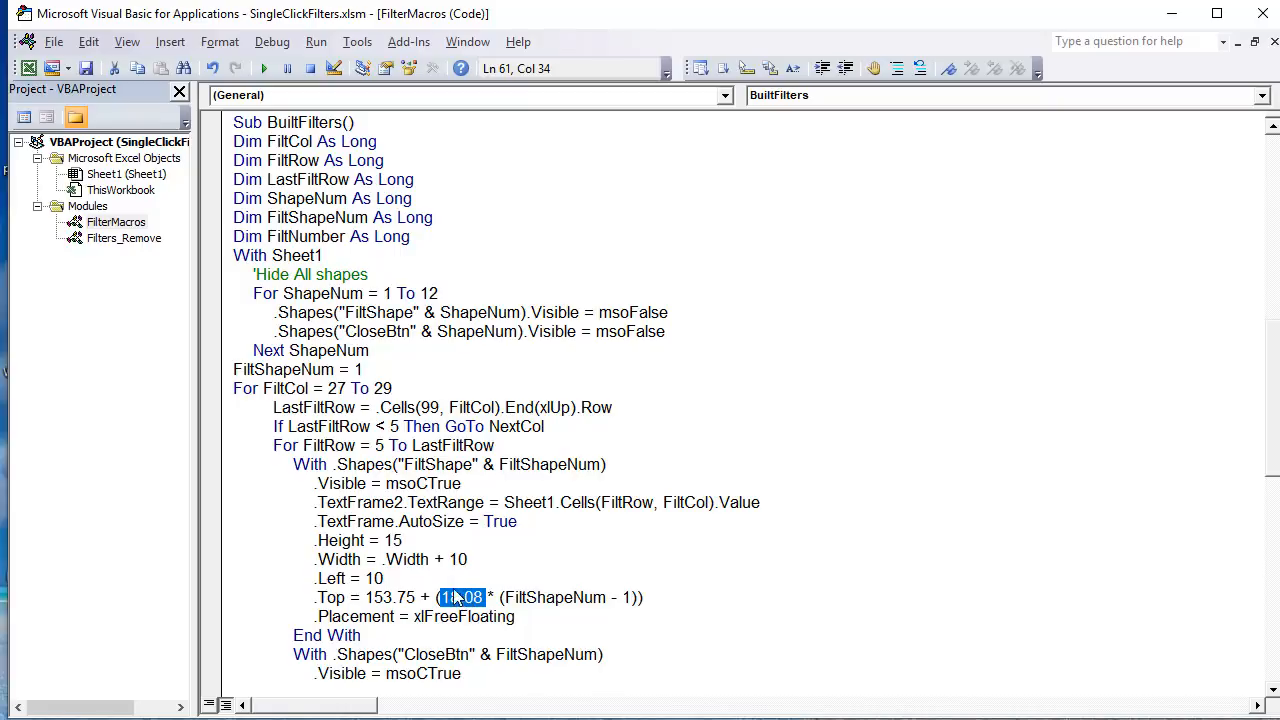
pyautogui.moveTo(403, 540); pyautogui.dragTo(381, 541)
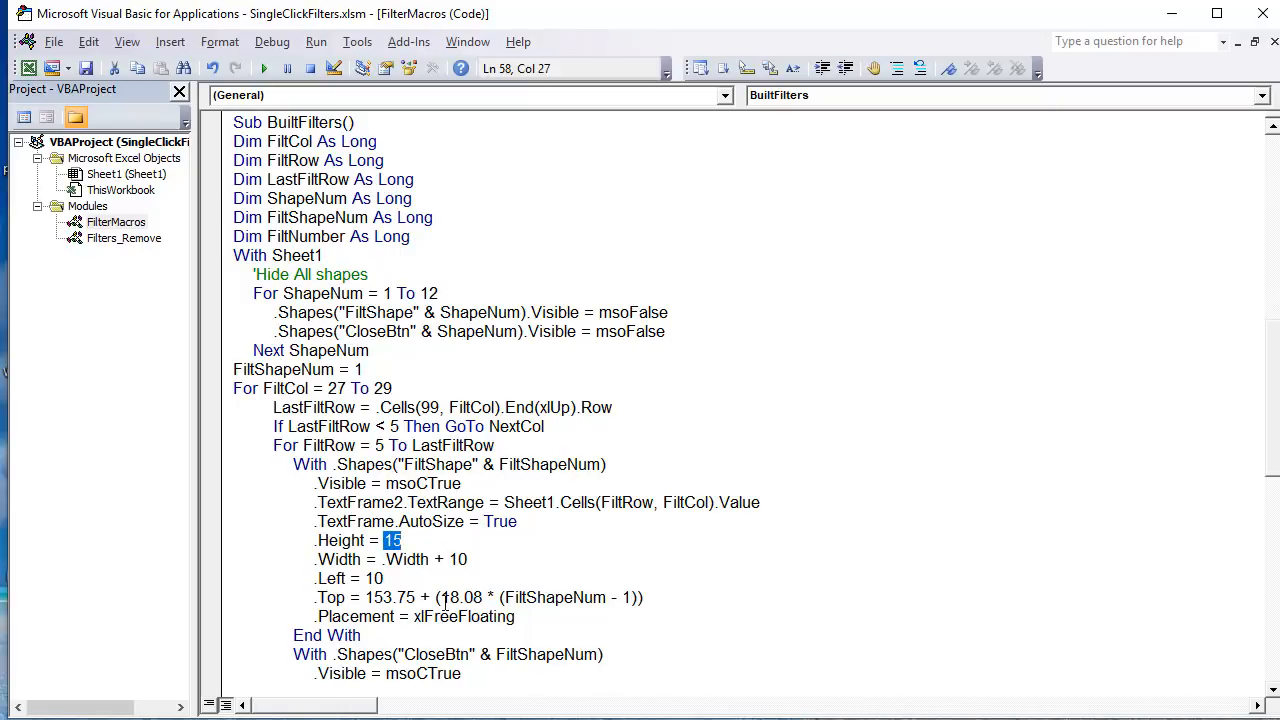
pyautogui.moveTo(461, 597); pyautogui.dragTo(439, 597)
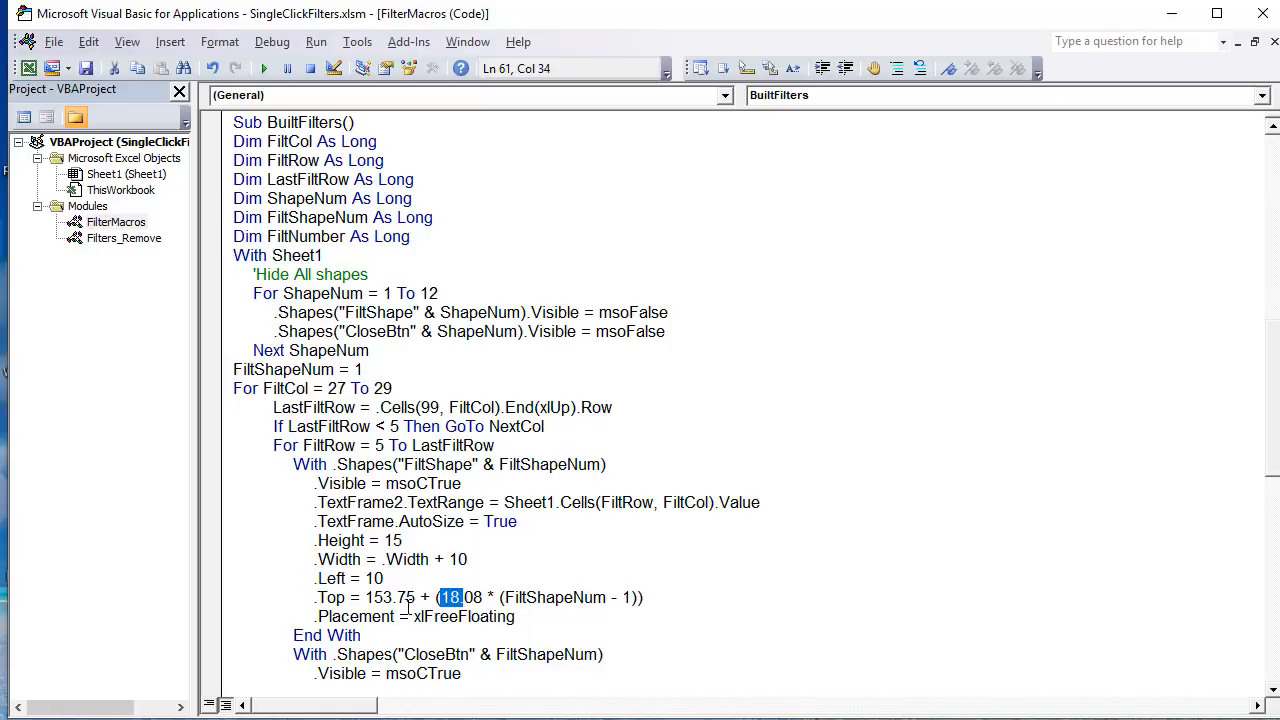
pyautogui.moveTo(414, 597); pyautogui.dragTo(510, 617)
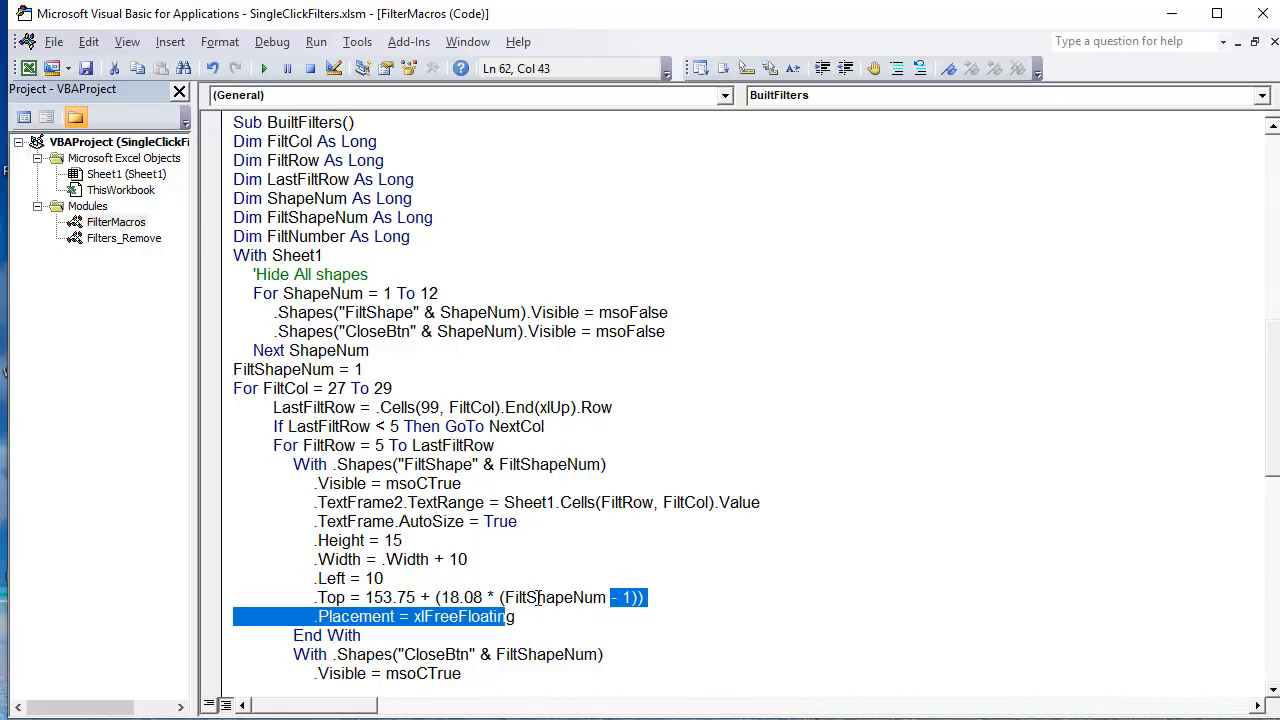
pyautogui.click(538, 597)
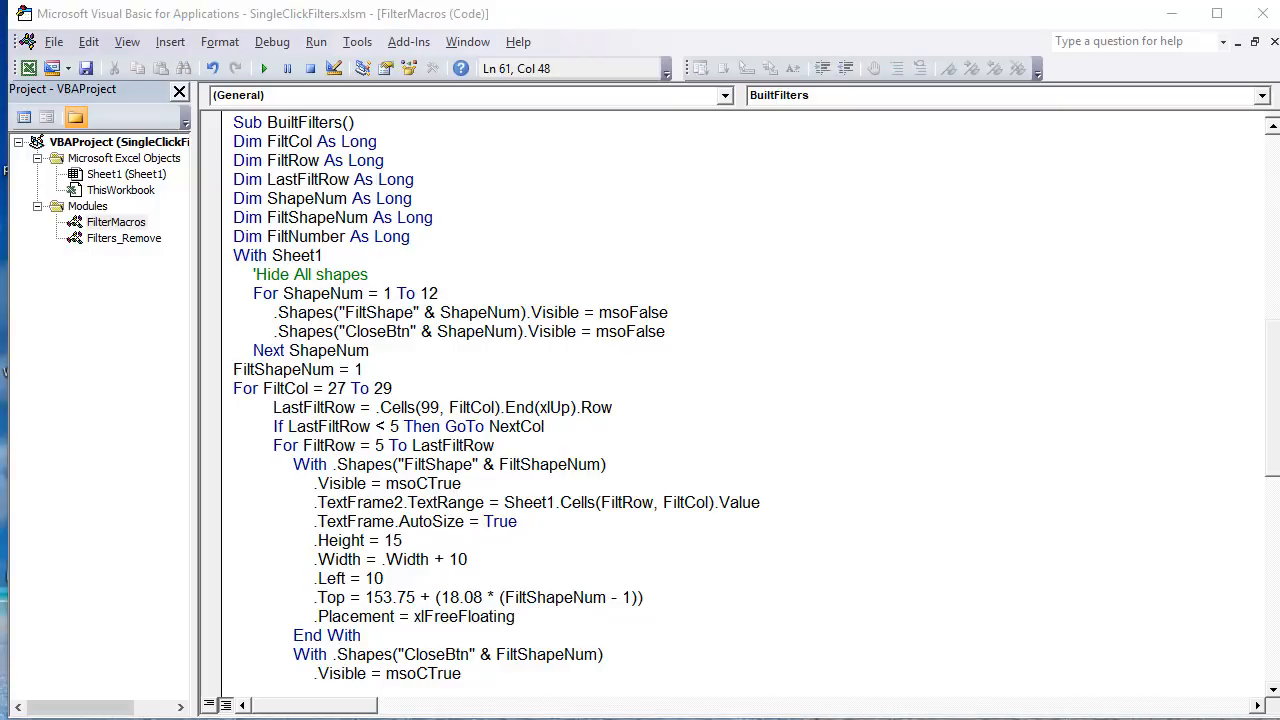
# Step: Switch to the worksheet and remove the Red filter to test how the remaining filter shapes move up
pyautogui.hotkey('alt', 'Tab')
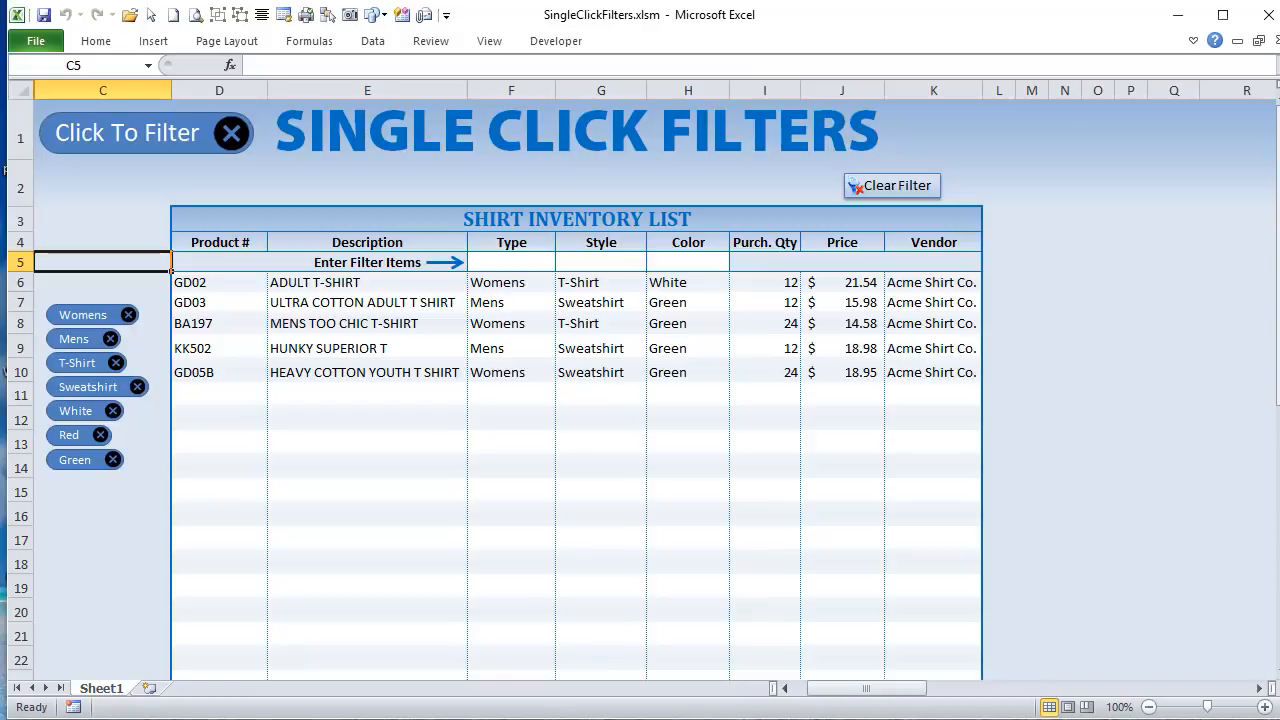
pyautogui.click(110, 222)
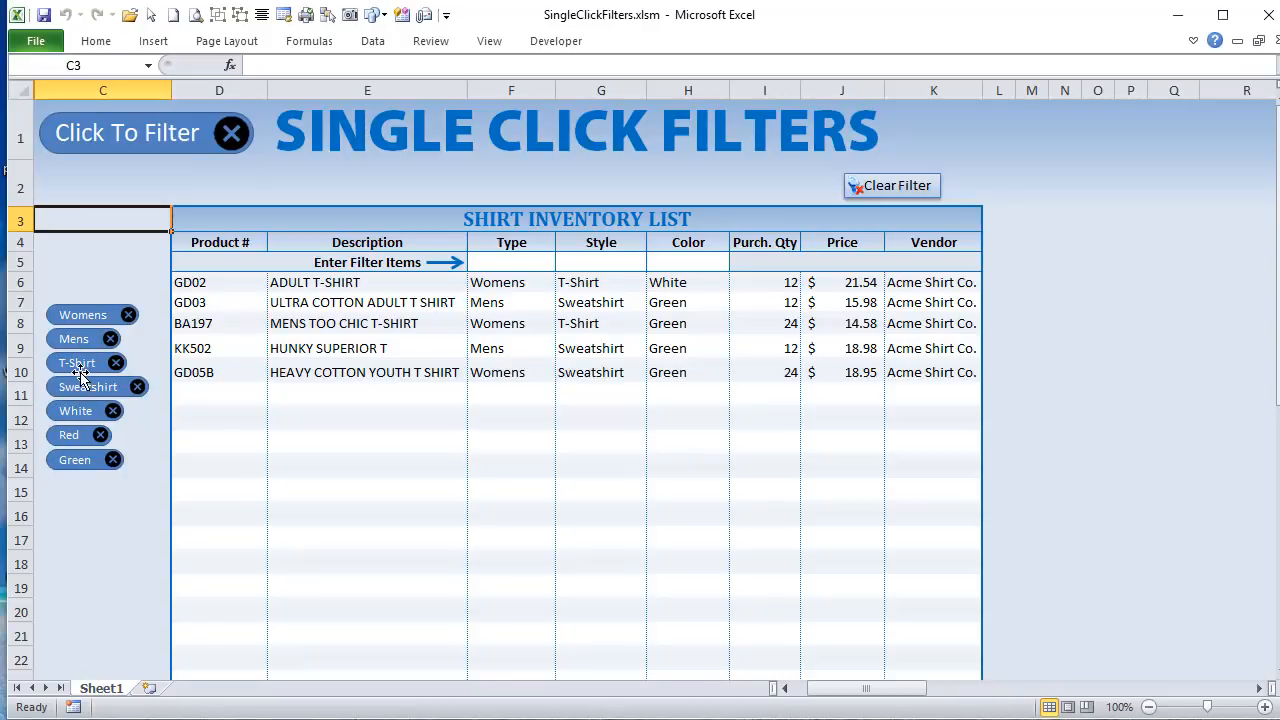
pyautogui.click(100, 435)
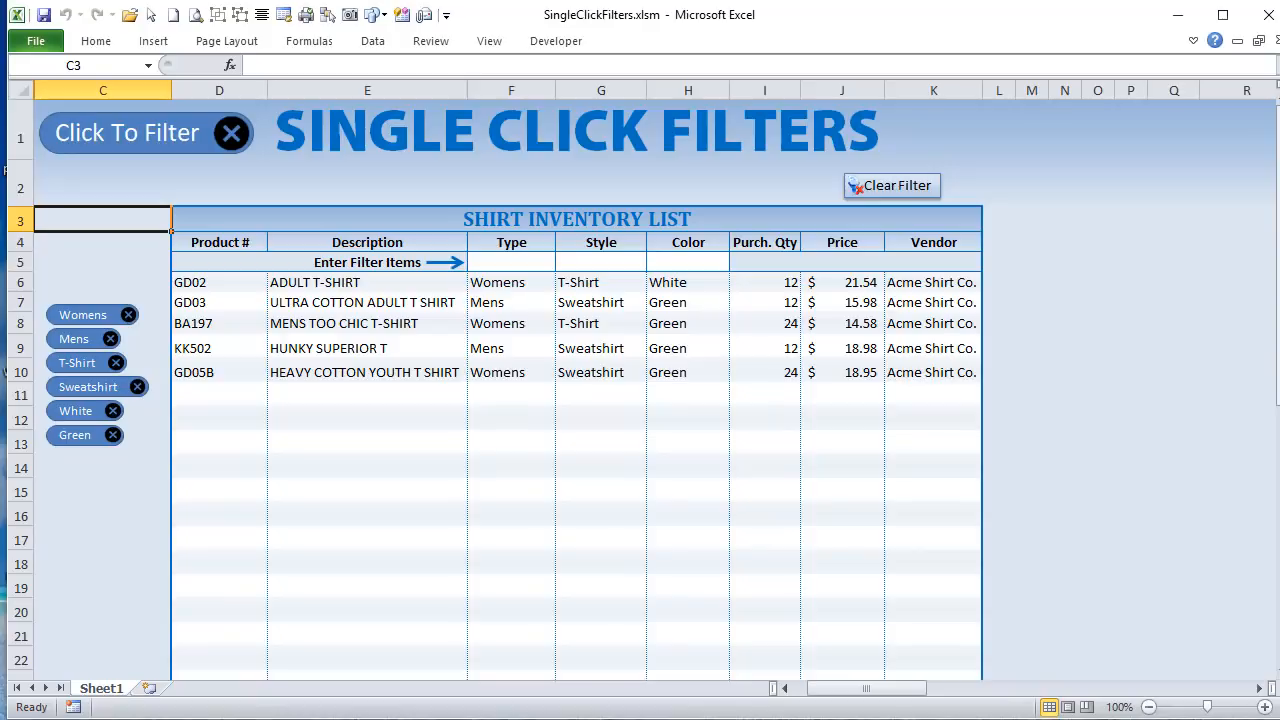
# Step: Return to the BuiltFilters code and highlight the 18.08 spacing value and the .Placement = xlFreeFloating line
pyautogui.hotkey('alt', 'F11')
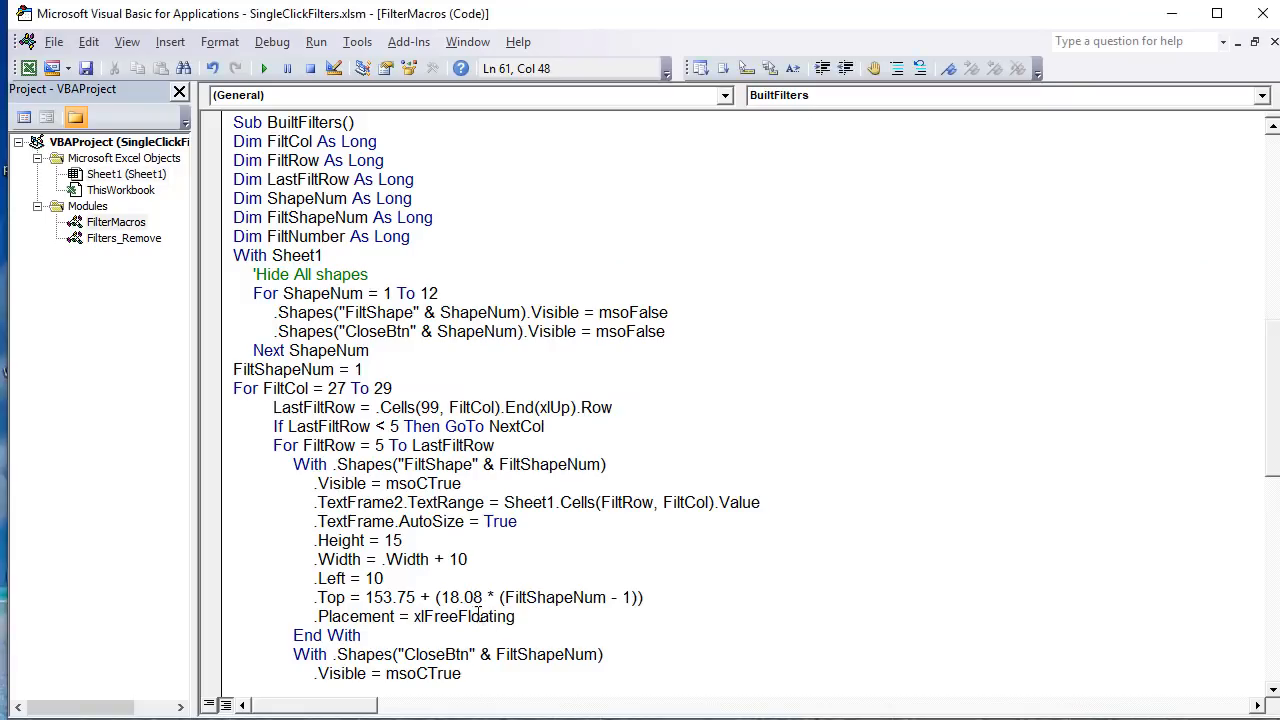
pyautogui.moveTo(484, 597); pyautogui.dragTo(452, 597)
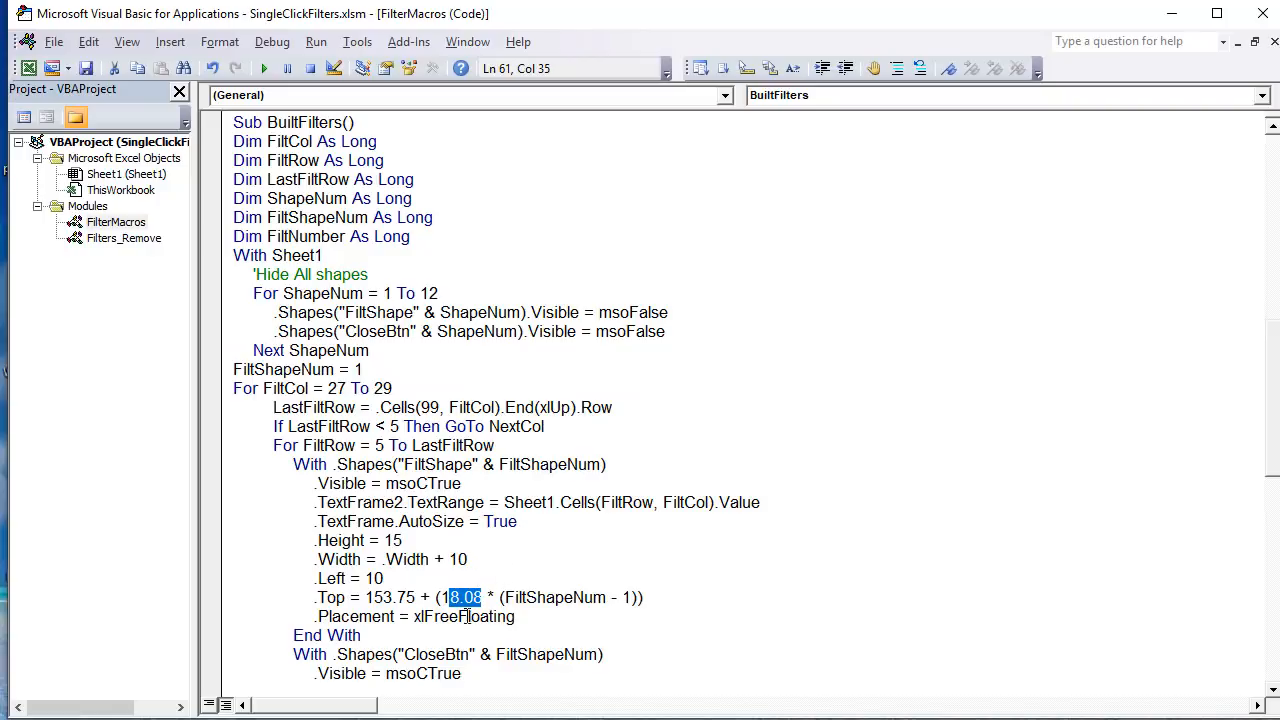
pyautogui.moveTo(540, 618); pyautogui.dragTo(311, 618)
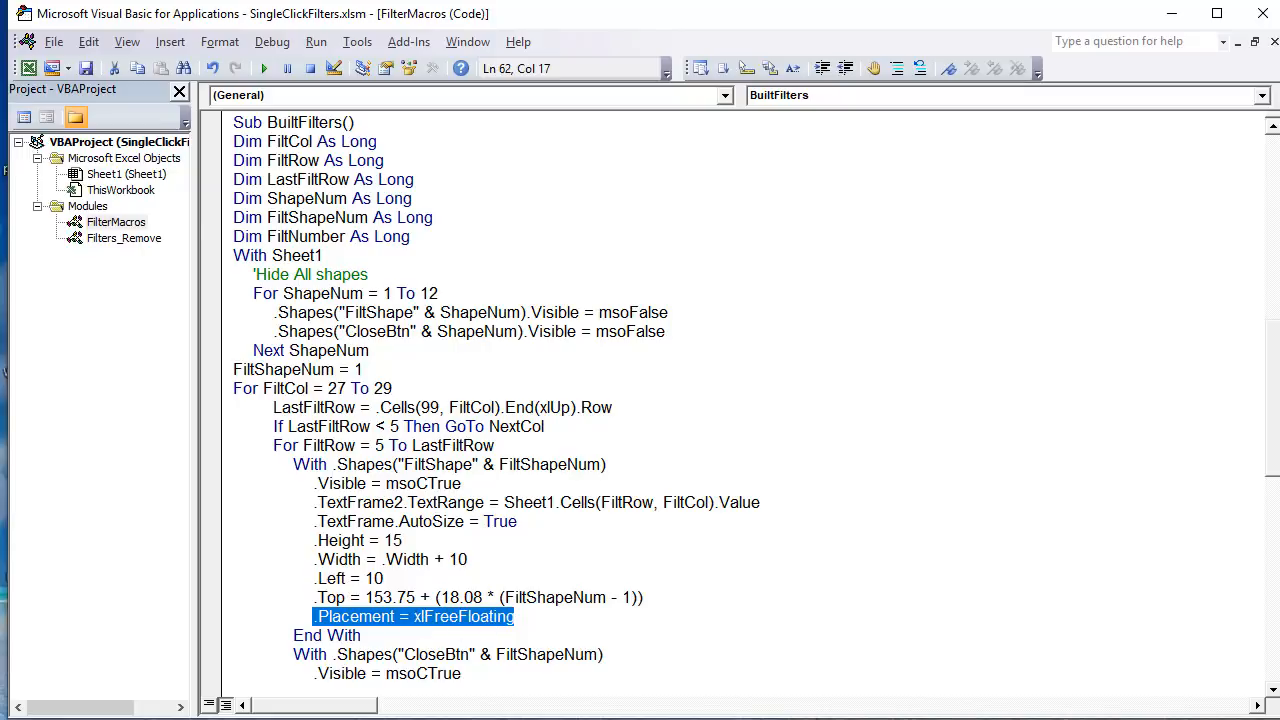
# Step: Check the T-Shirt filter shape's object positioning properties in the Format Shape dialog on the worksheet, and close the dialog
pyautogui.hotkey('alt', 'F11')
pyautogui.keyDown('ctrl'); pyautogui.click(80, 360); pyautogui.keyUp('ctrl')
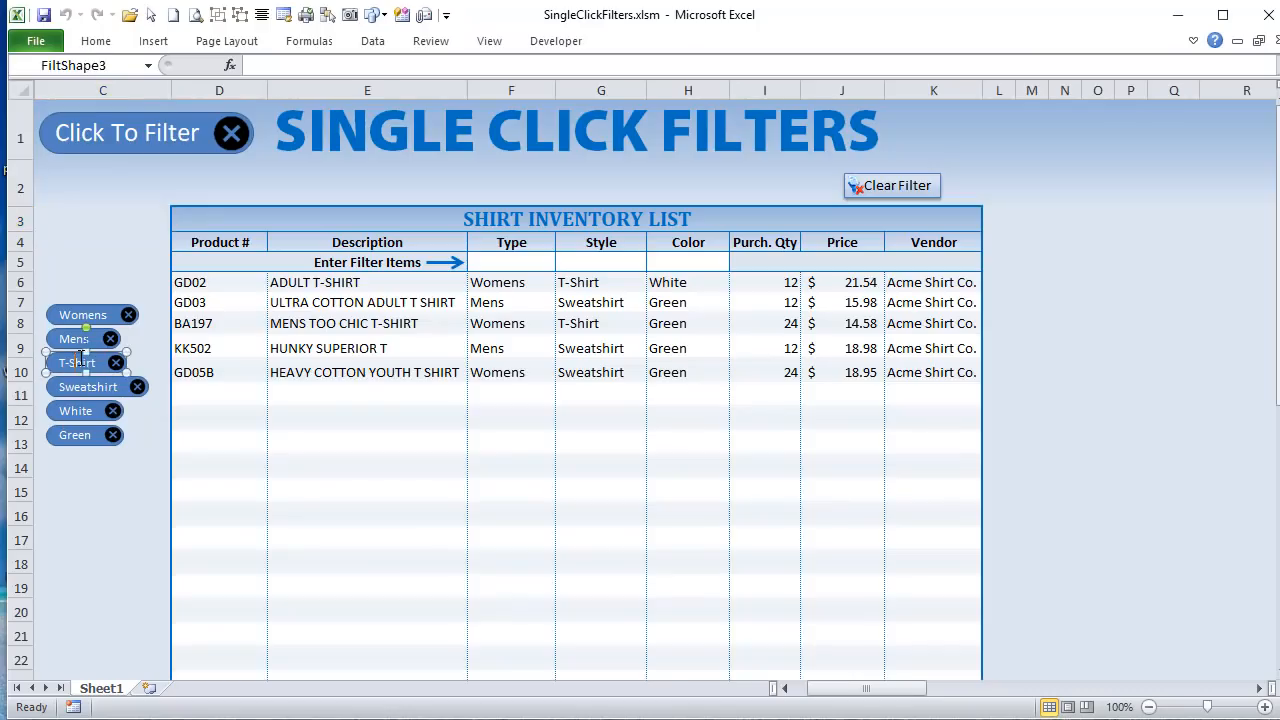
pyautogui.rightClick(80, 357)
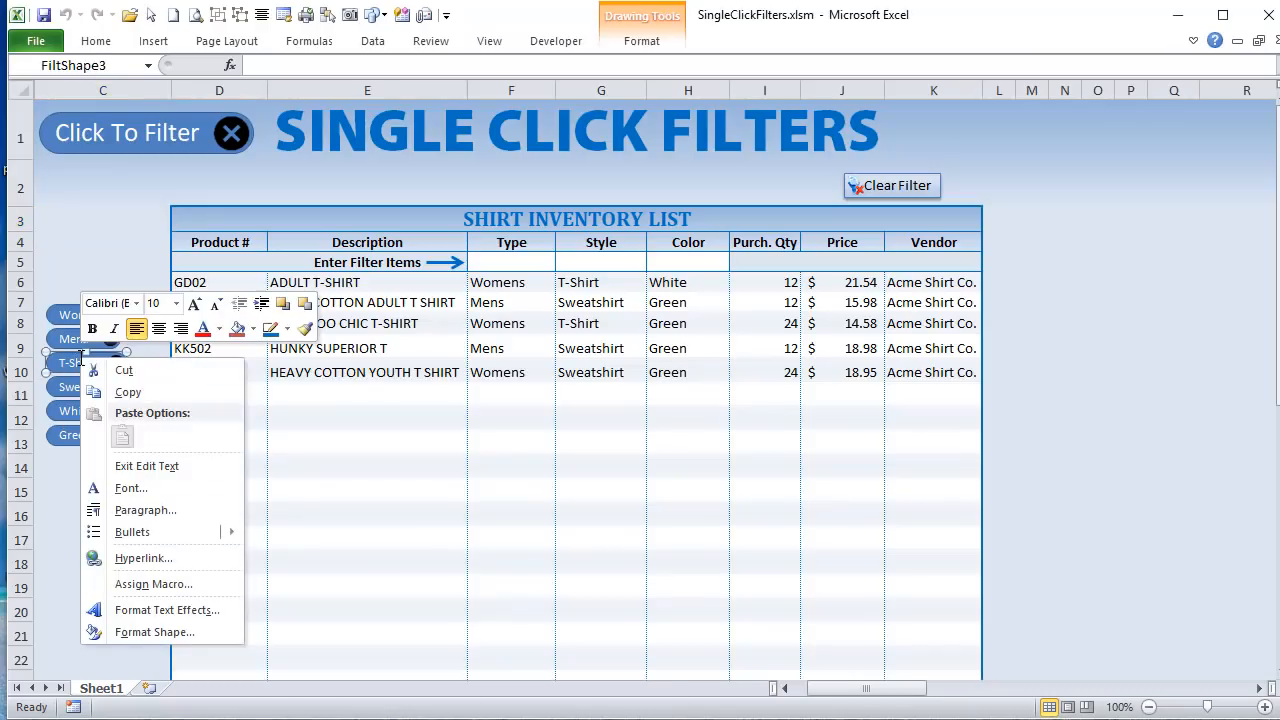
pyautogui.click(155, 633)
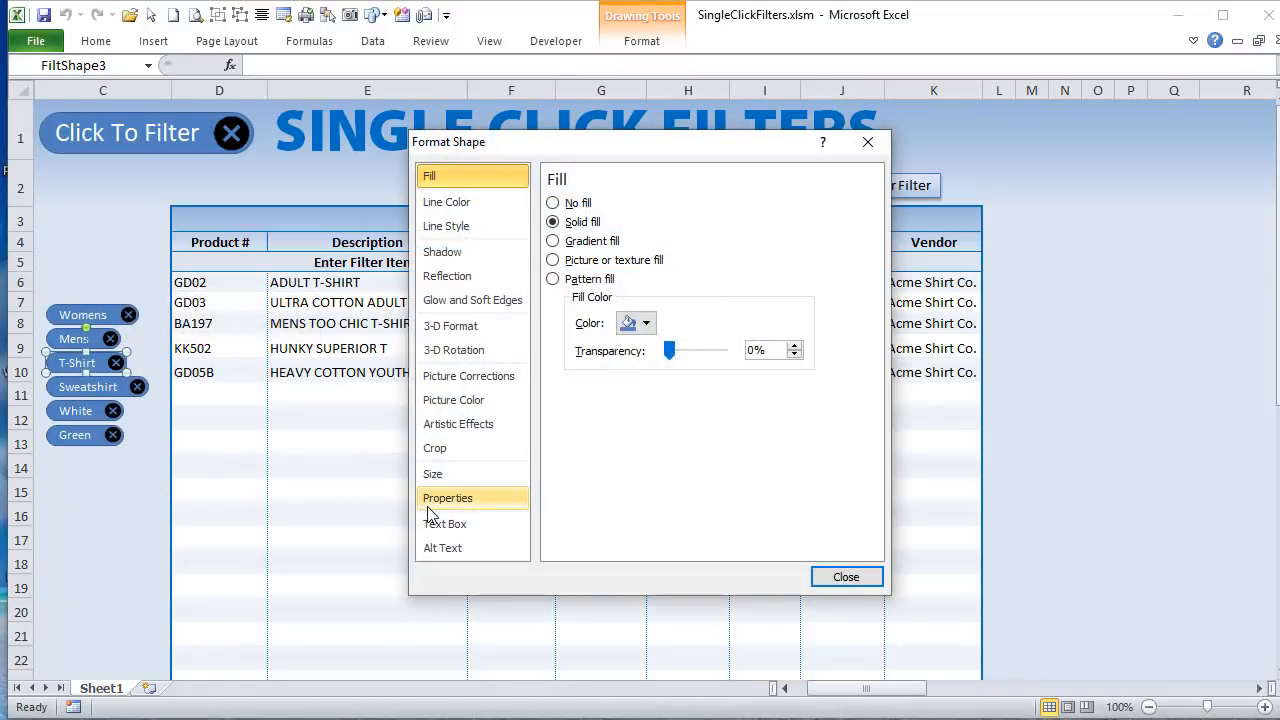
pyautogui.click(428, 506)
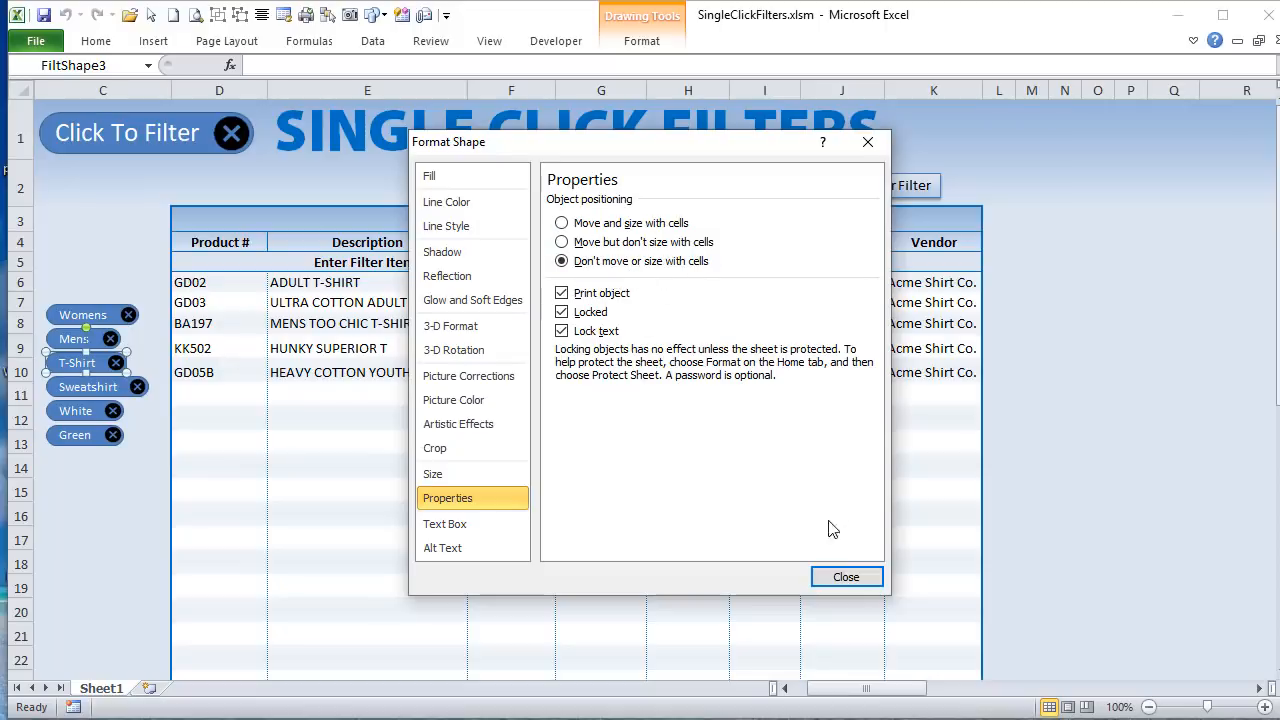
pyautogui.click(846, 577)
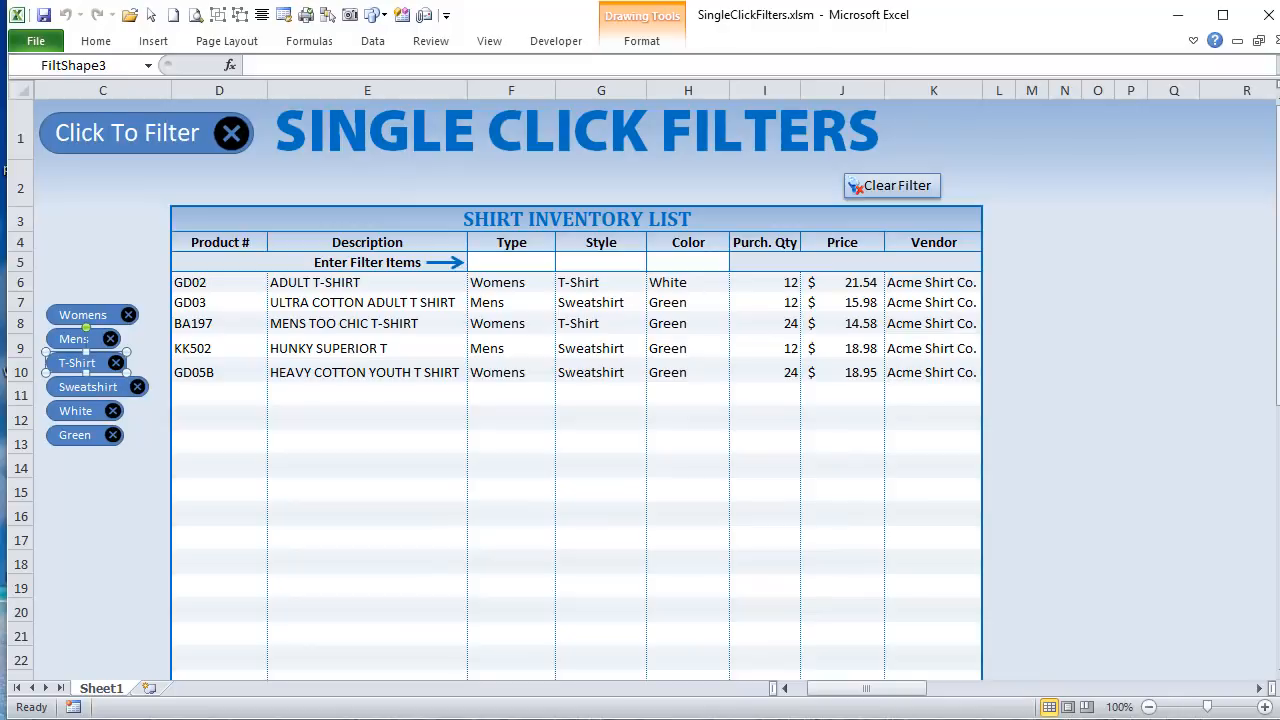
# Step: Return to the BuiltFilters code and highlight the whole With block that formats the FiltShape shapes
pyautogui.hotkey('alt', 'F11')
pyautogui.scroll(-2, 572, 456)
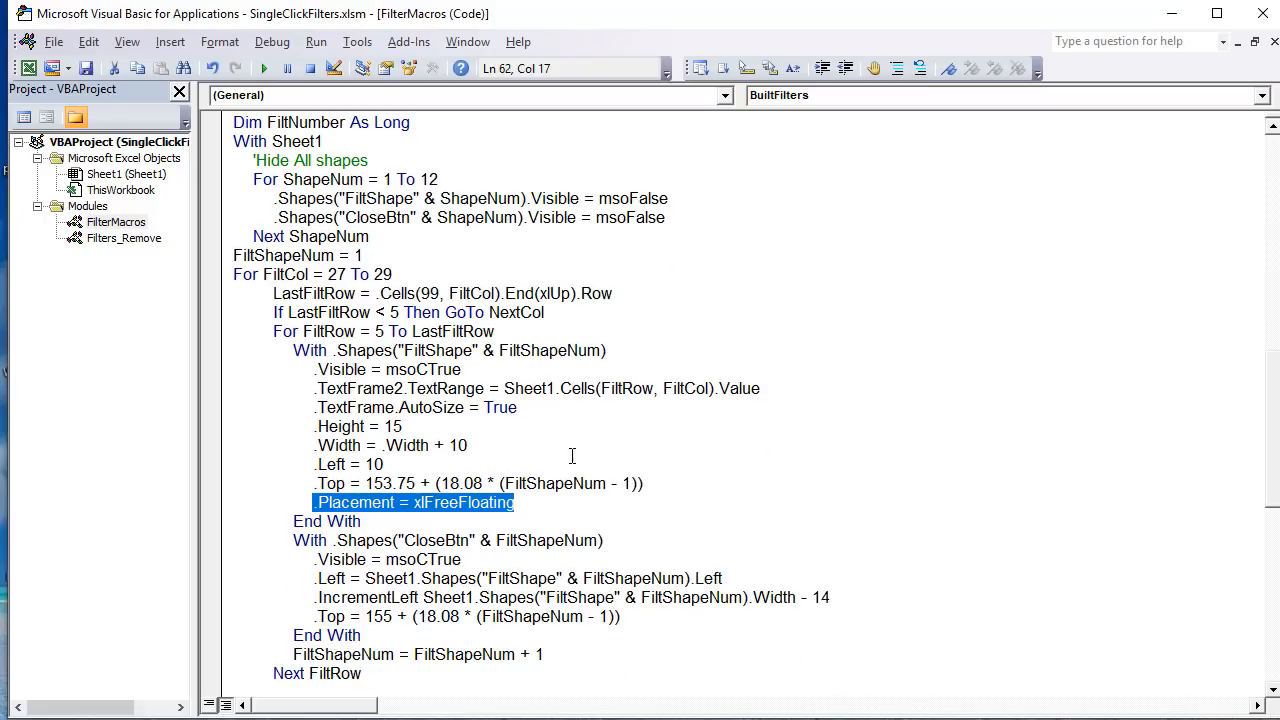
pyautogui.click(407, 521)
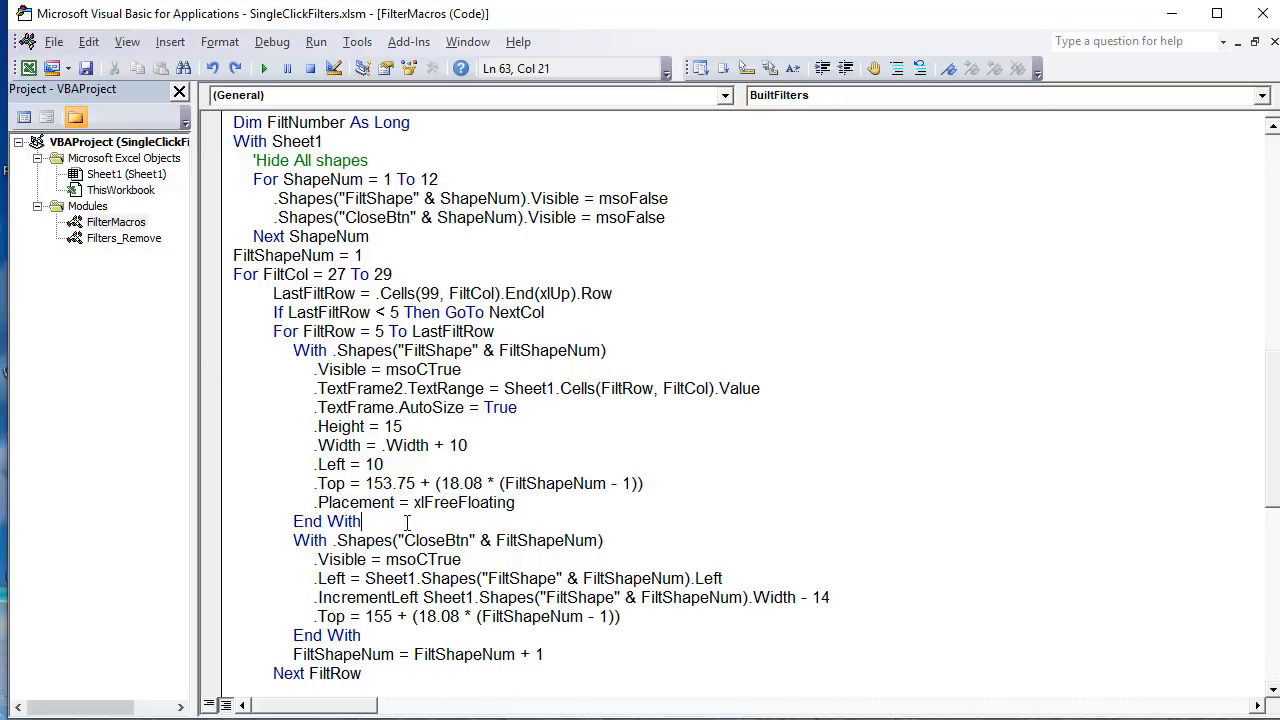
pyautogui.moveTo(404, 521); pyautogui.dragTo(221, 346)
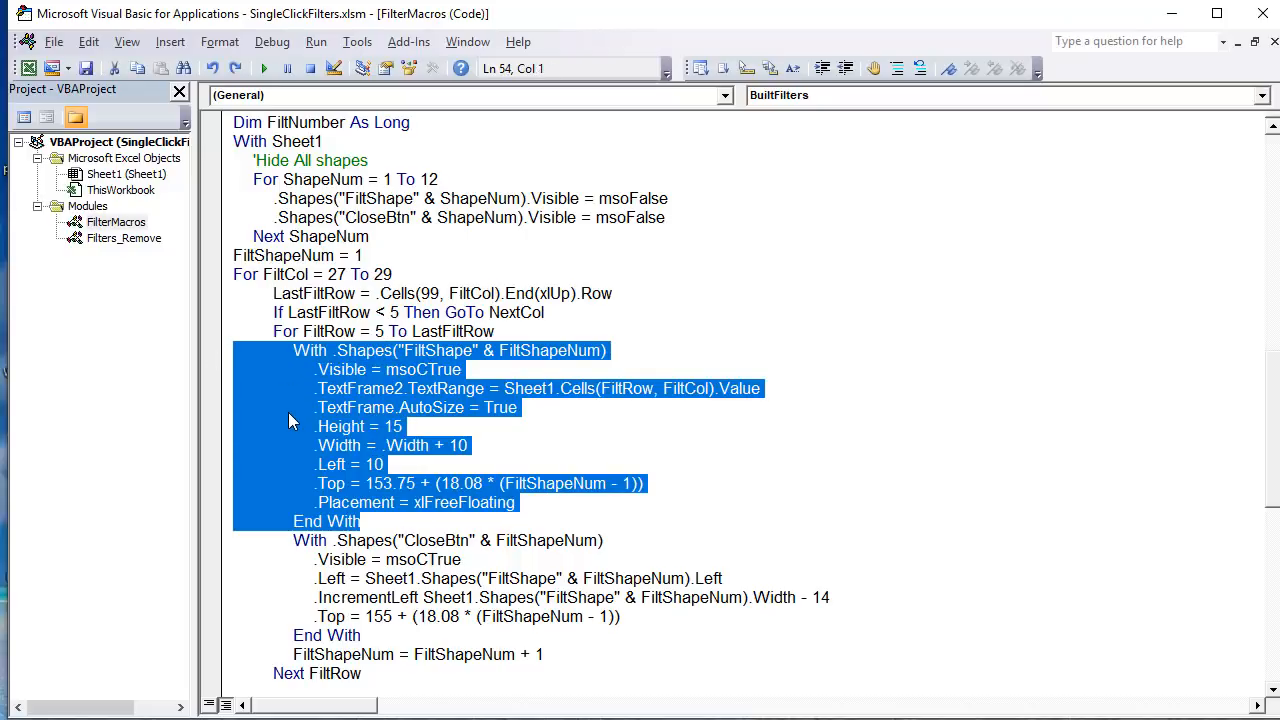
pyautogui.scroll(-1, 352, 510)
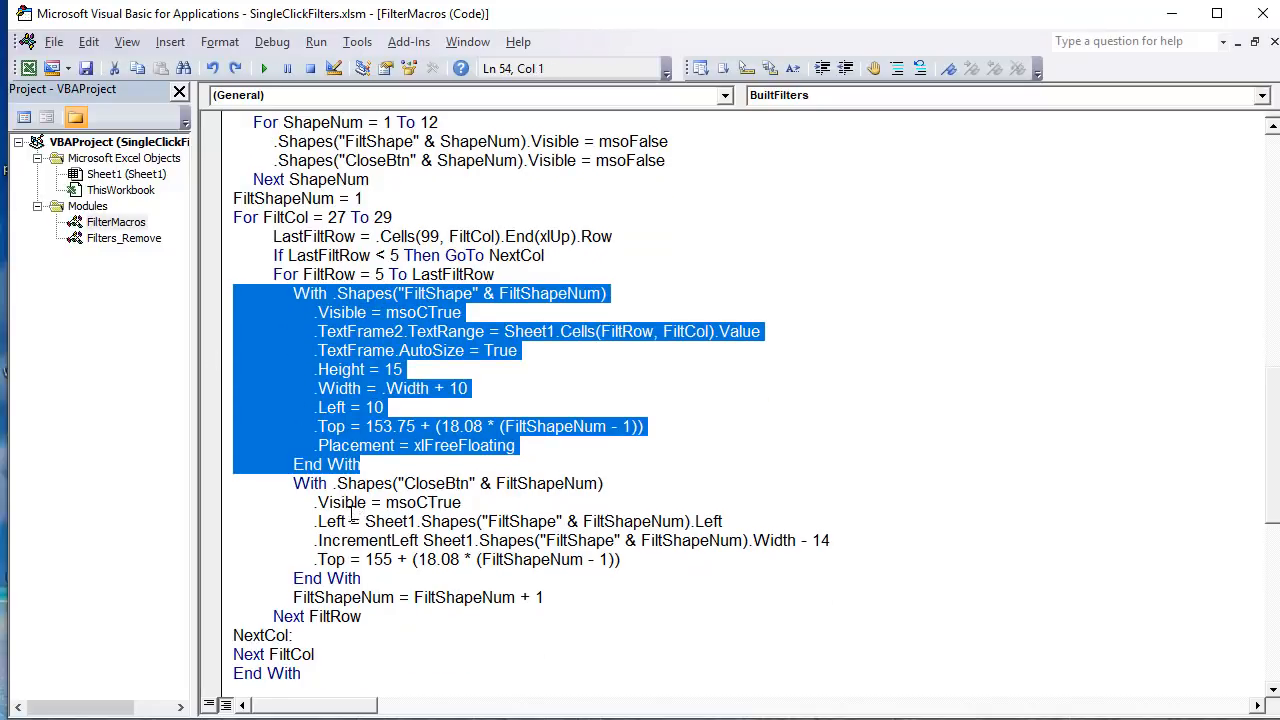
# Step: Highlight the CloseBtn With block, its FiltShapeNum reference and its .Visible = msoCTrue line to examine the close button code
pyautogui.moveTo(293, 483); pyautogui.dragTo(370, 583)
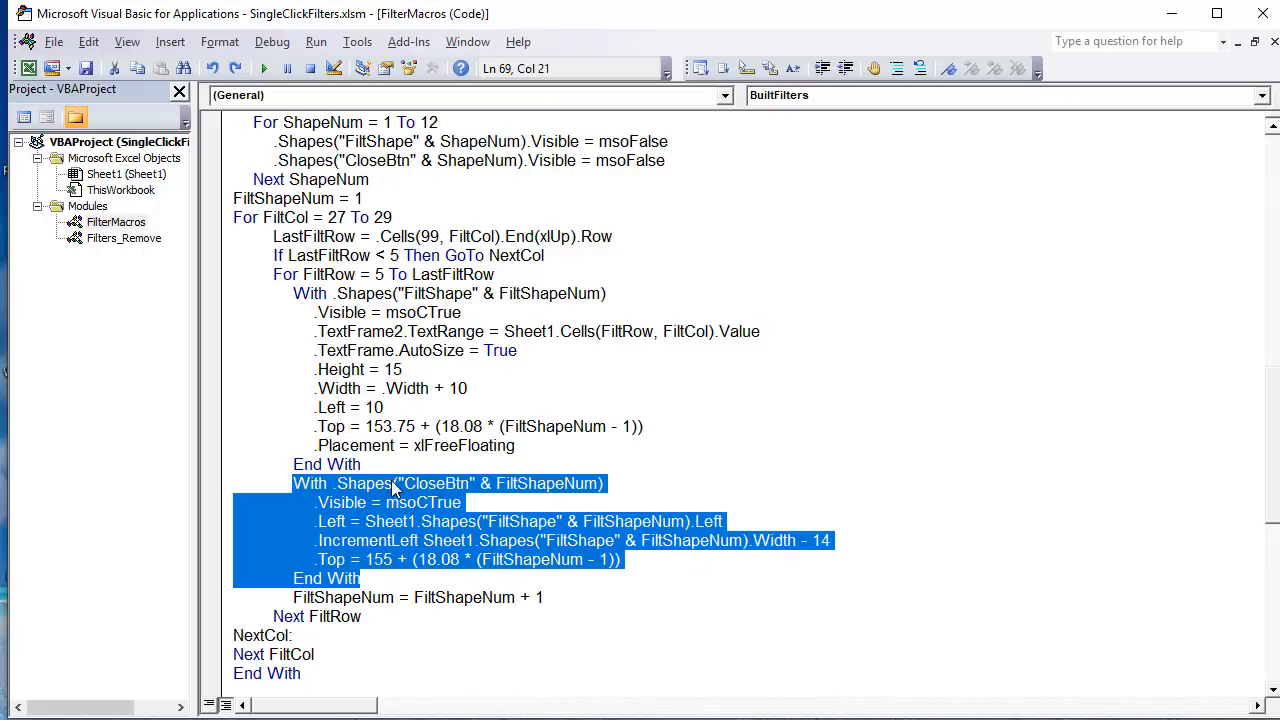
pyautogui.click(432, 487)
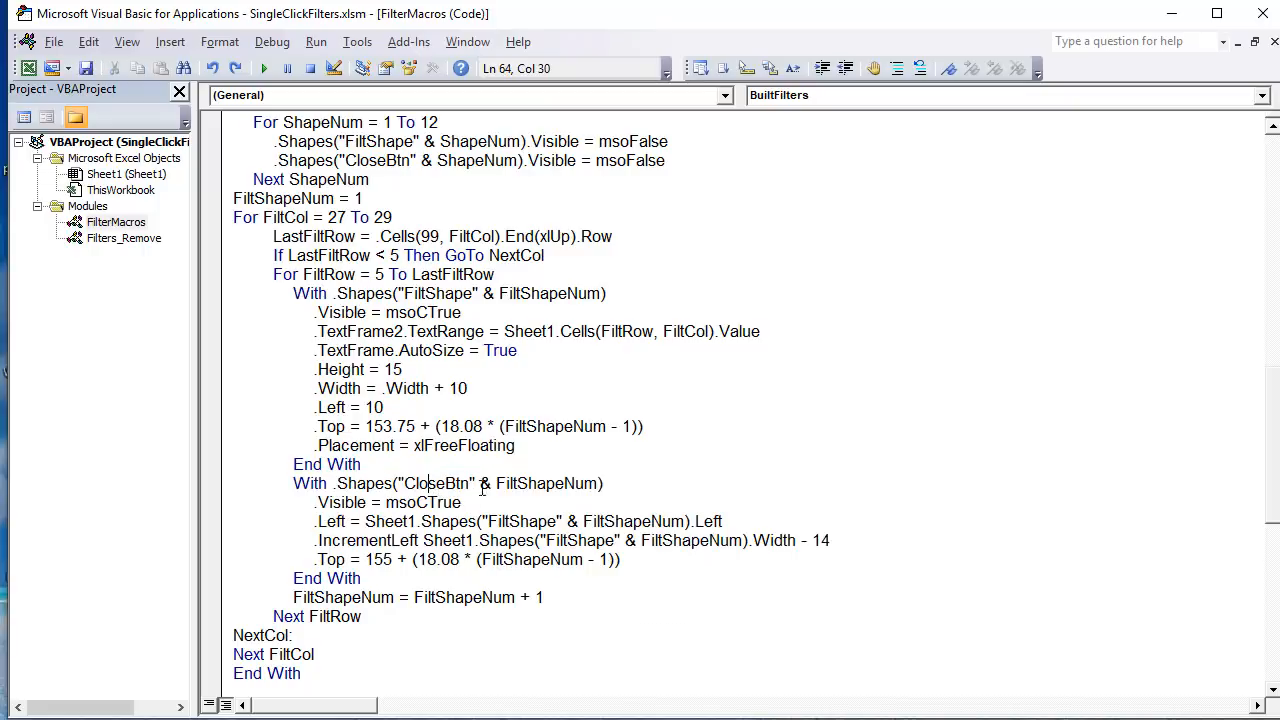
pyautogui.moveTo(598, 484); pyautogui.dragTo(496, 484)
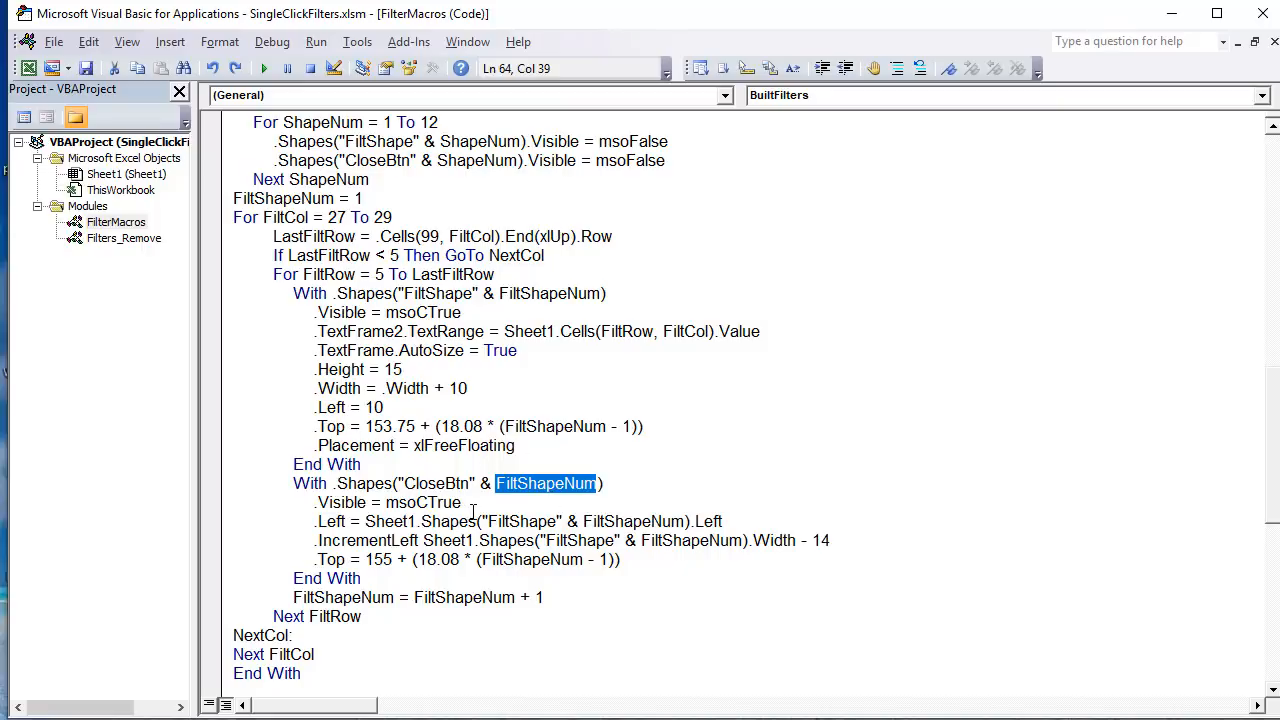
pyautogui.moveTo(462, 502); pyautogui.dragTo(318, 502)
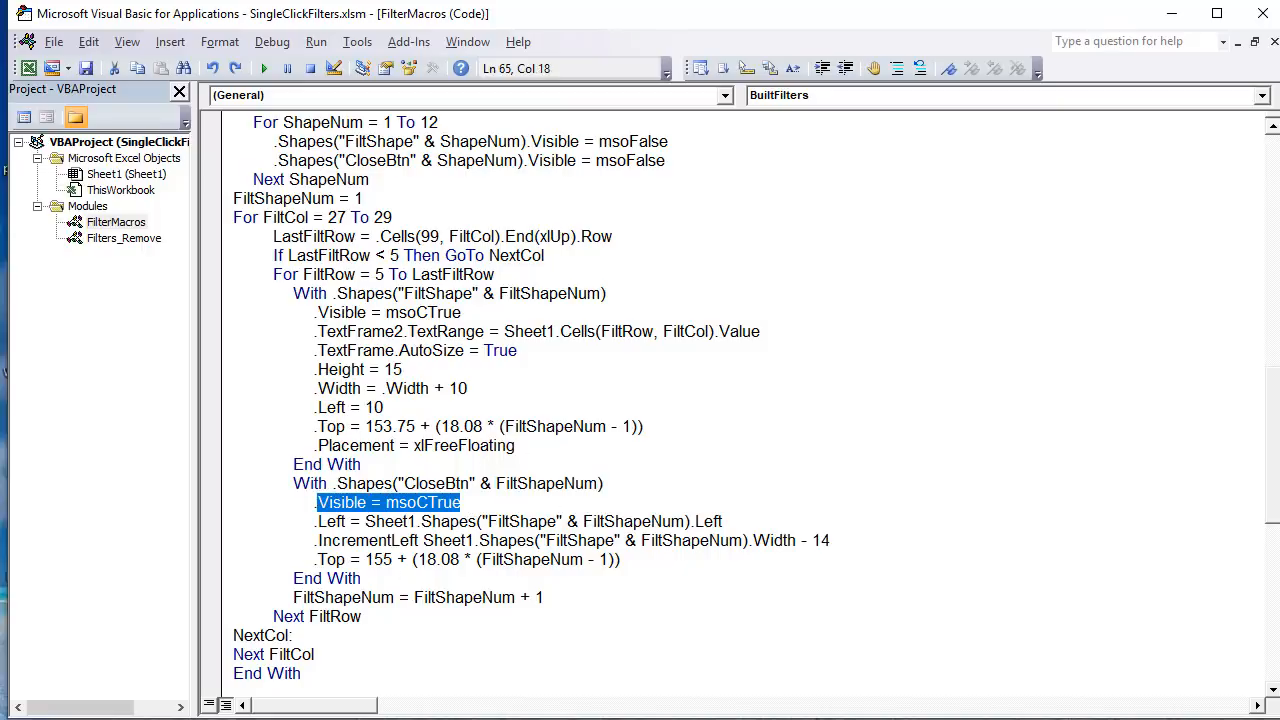
# Step: Switch to the worksheet and select the close buttons of the Womens and Mens filters to check their shape names
pyautogui.hotkey('alt', 'Tab')
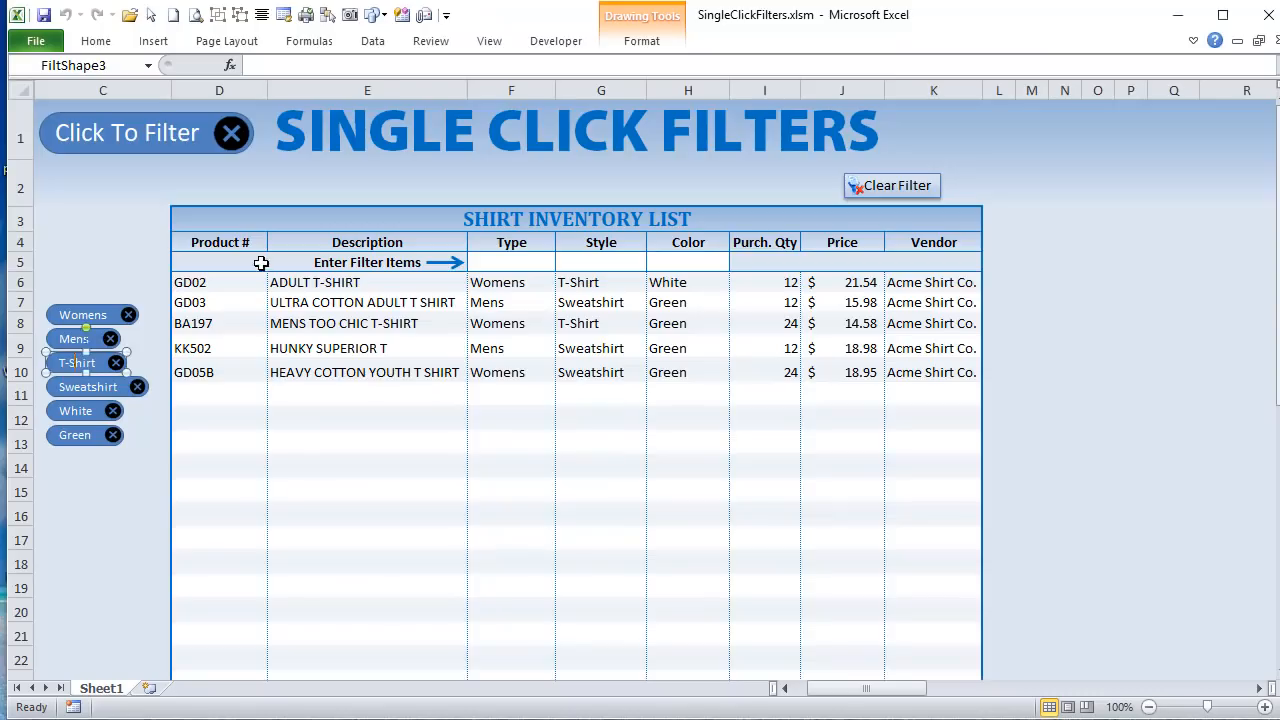
pyautogui.rightClick(130, 314)
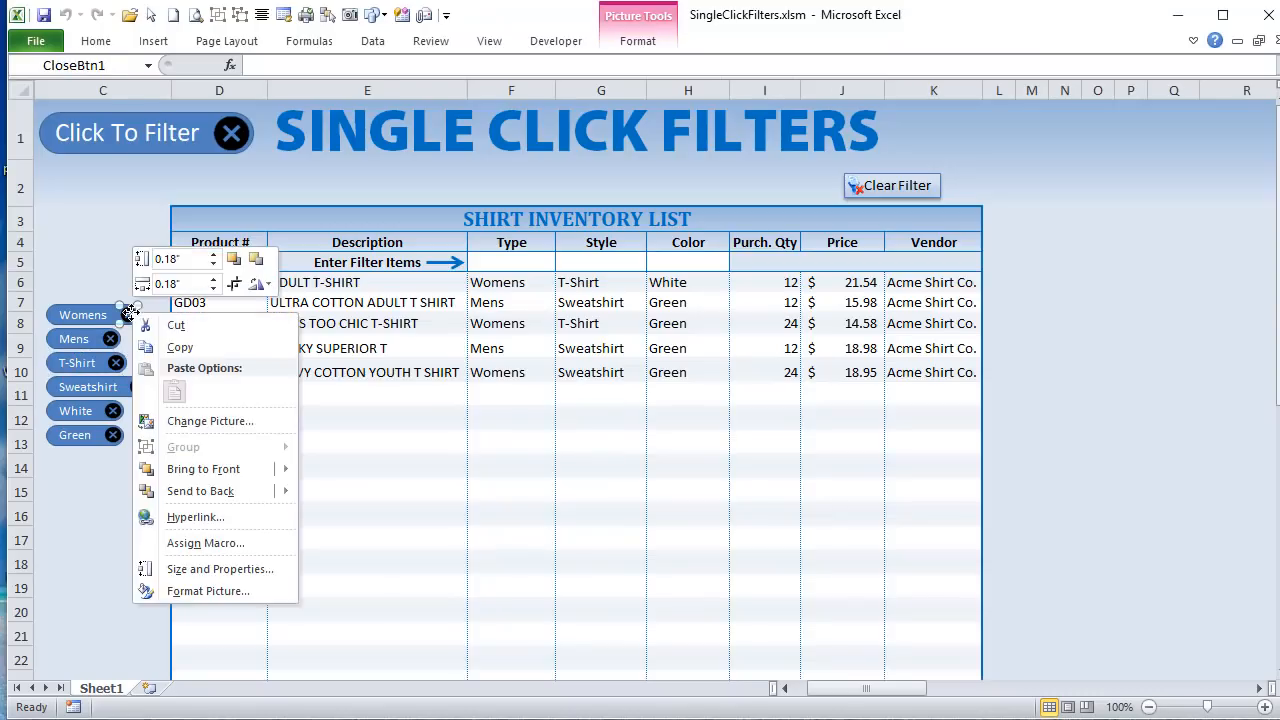
pyautogui.click(120, 70)
pyautogui.click(120, 70)
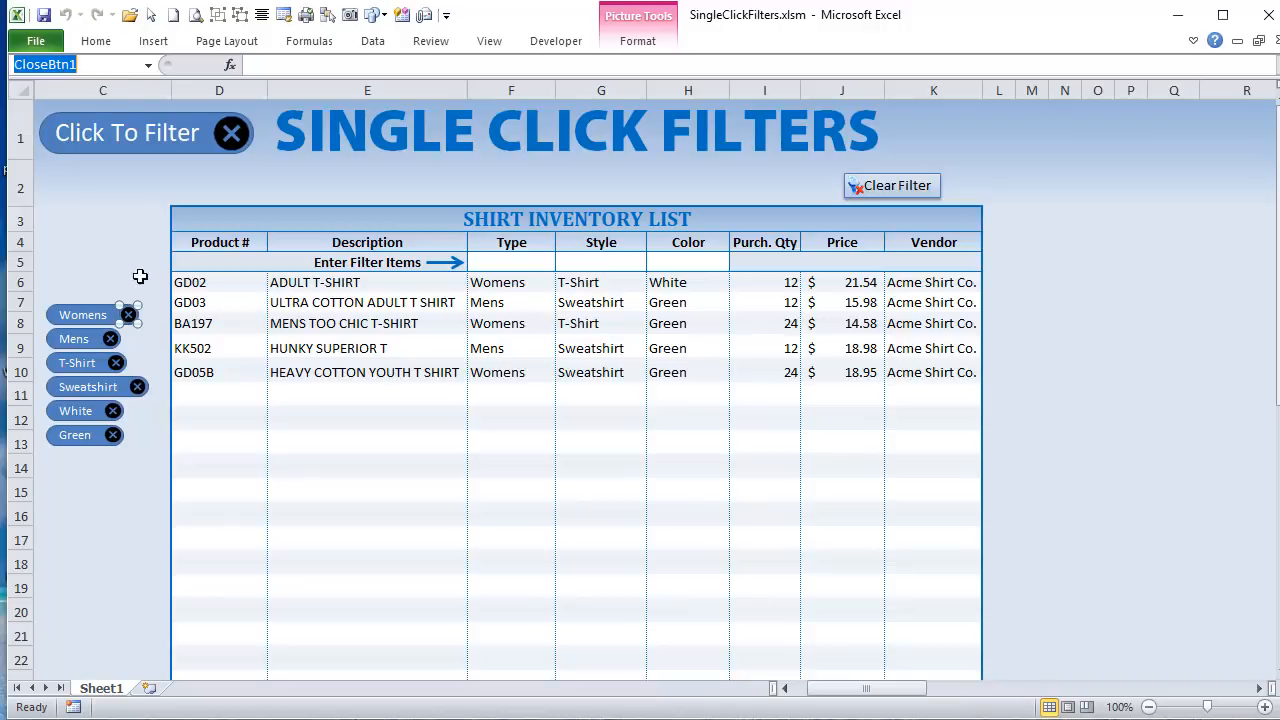
pyautogui.rightClick(110, 338)
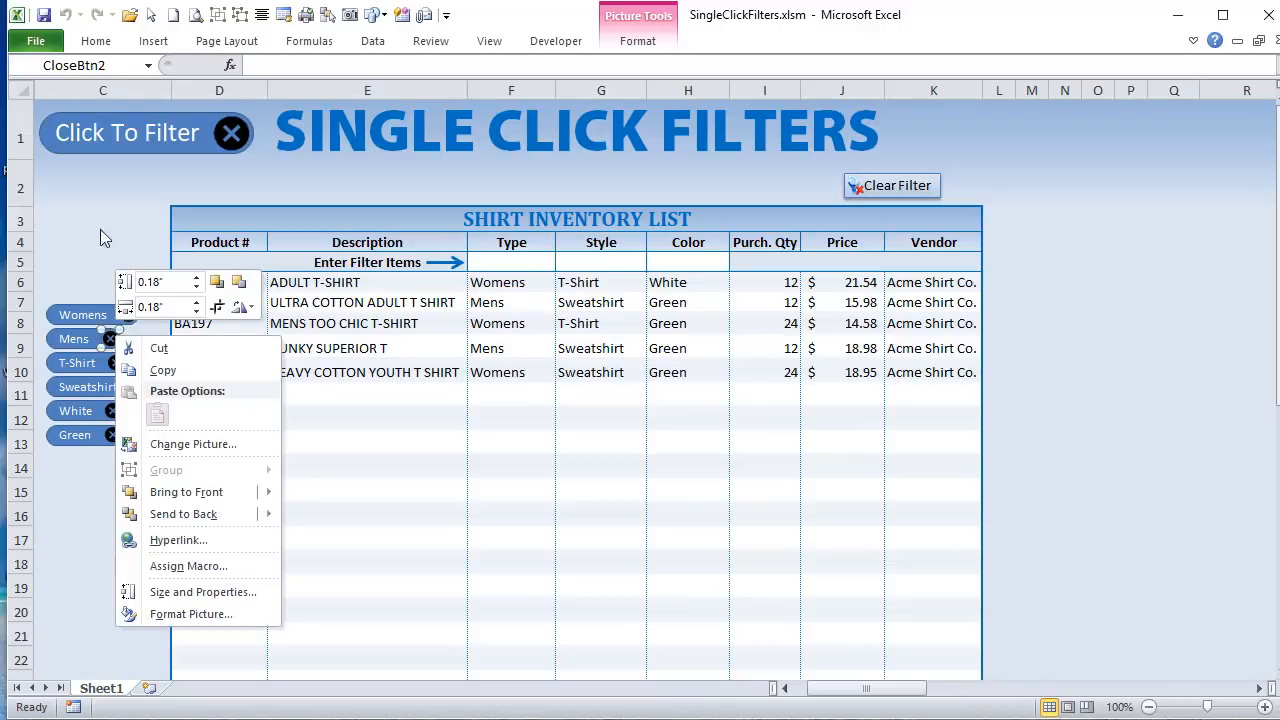
# Step: Return to the BuiltFilters code and highlight the CloseBtn block's .Left line and its FiltShape reference to examine the horizontal positioning
pyautogui.press('Escape')
pyautogui.hotkey('alt', 'F11')
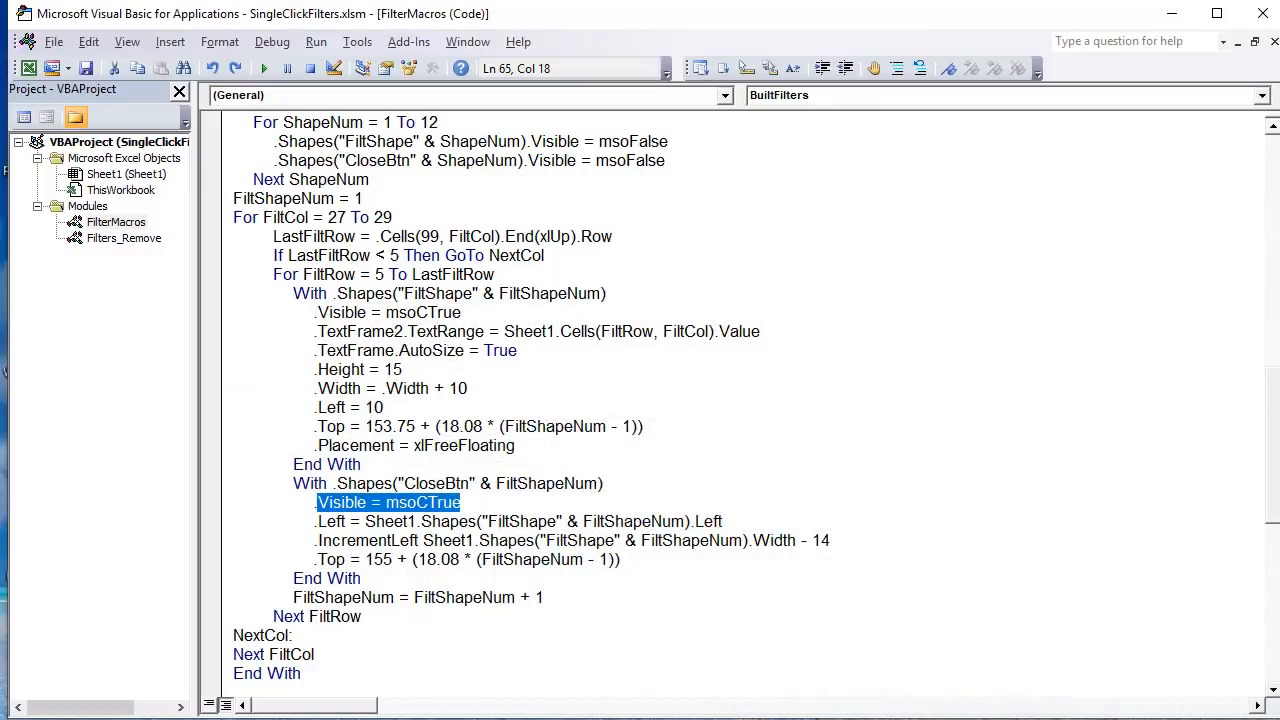
pyautogui.moveTo(363, 521); pyautogui.dragTo(477, 521)
pyautogui.click(528, 521)
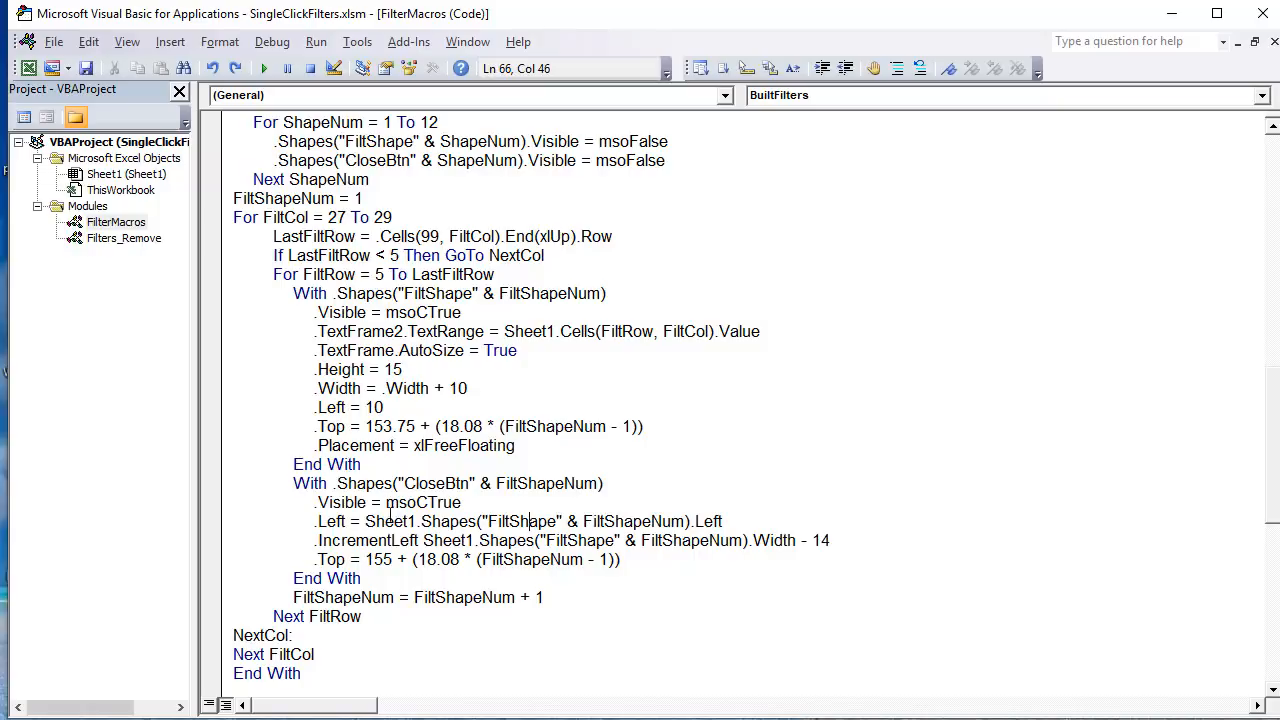
pyautogui.moveTo(555, 521); pyautogui.dragTo(488, 521)
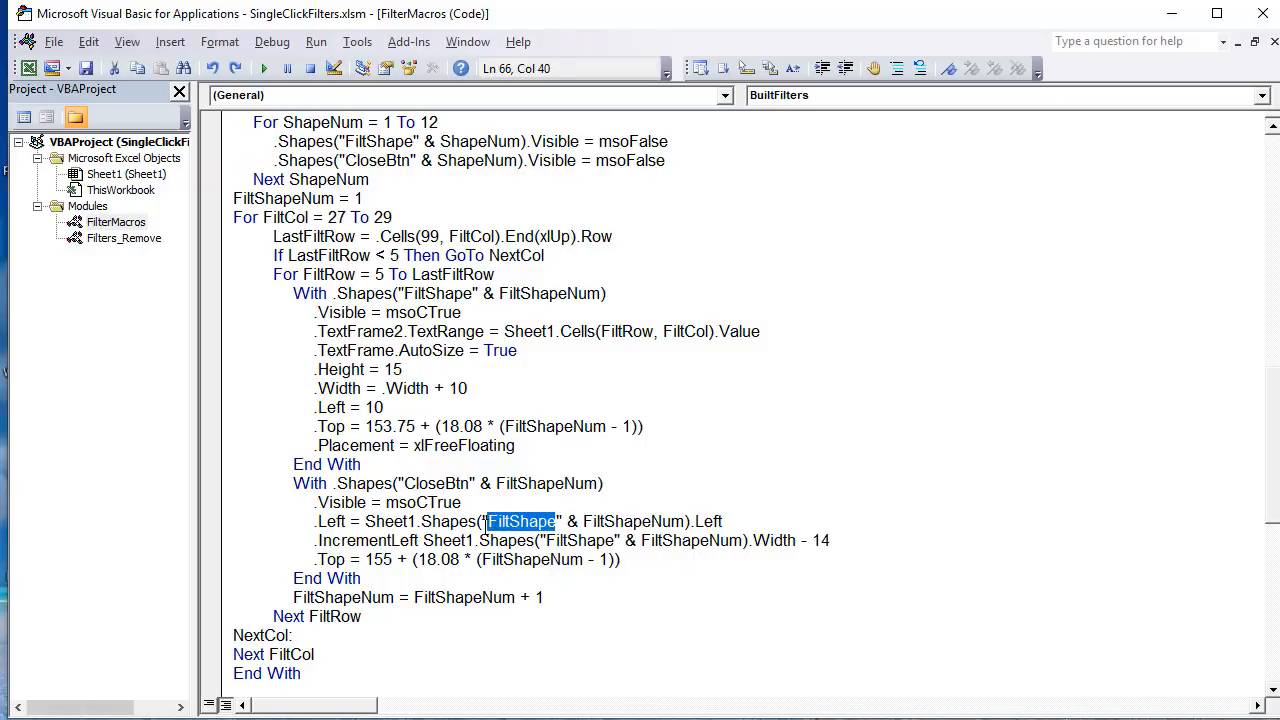
pyautogui.moveTo(724, 521); pyautogui.dragTo(312, 525)
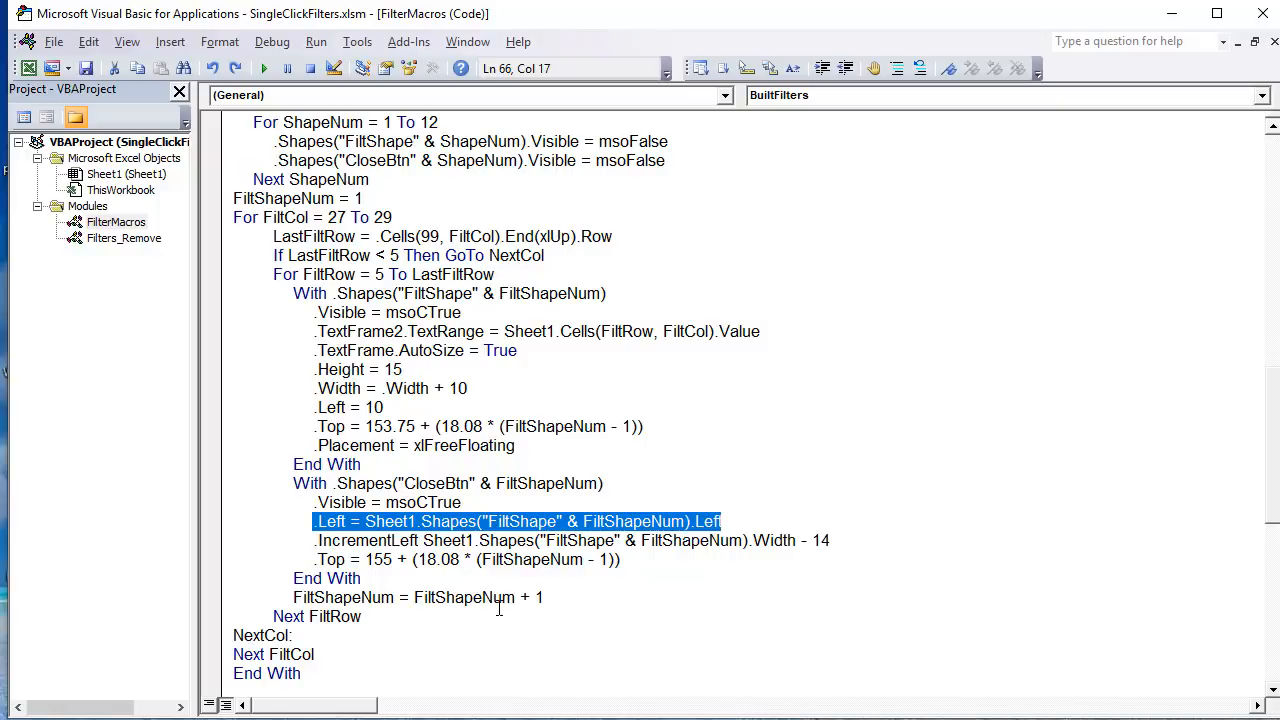
pyautogui.click(628, 521)
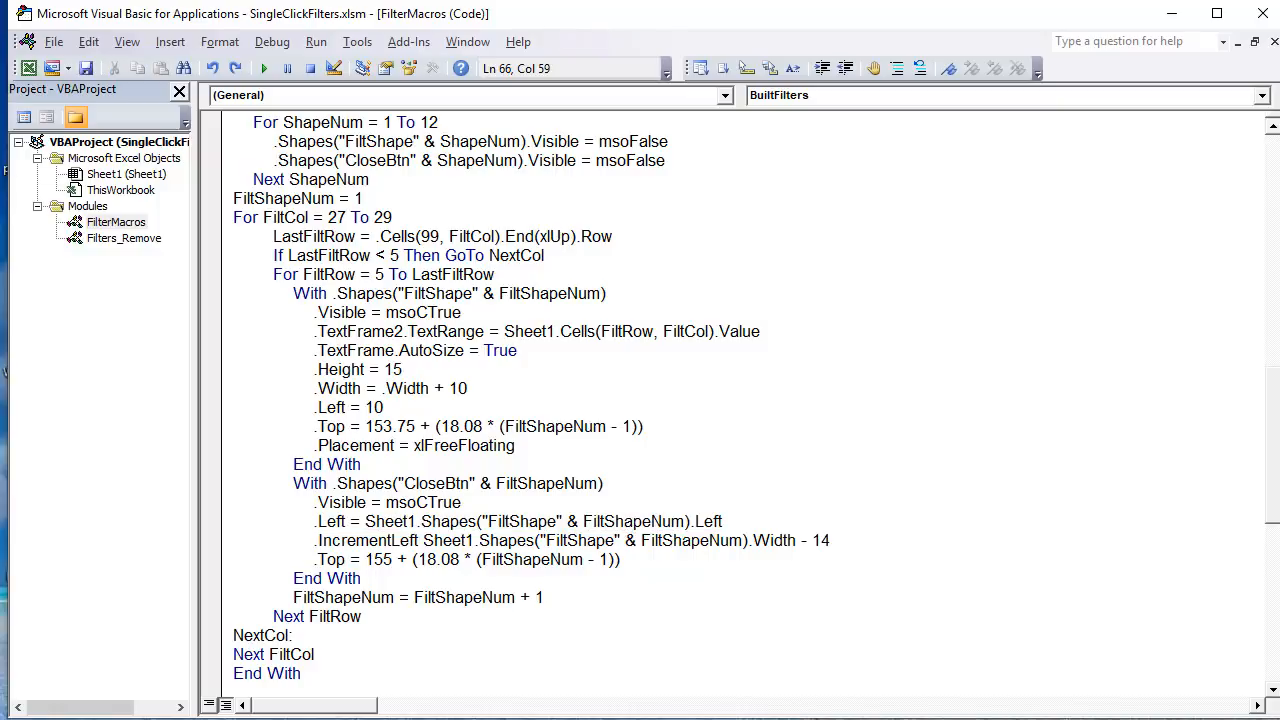
# Step: Switch to the worksheet and select the Mens filter's close button and its filter shape to compare their names, and deselect them
pyautogui.hotkey('alt', 'F11')
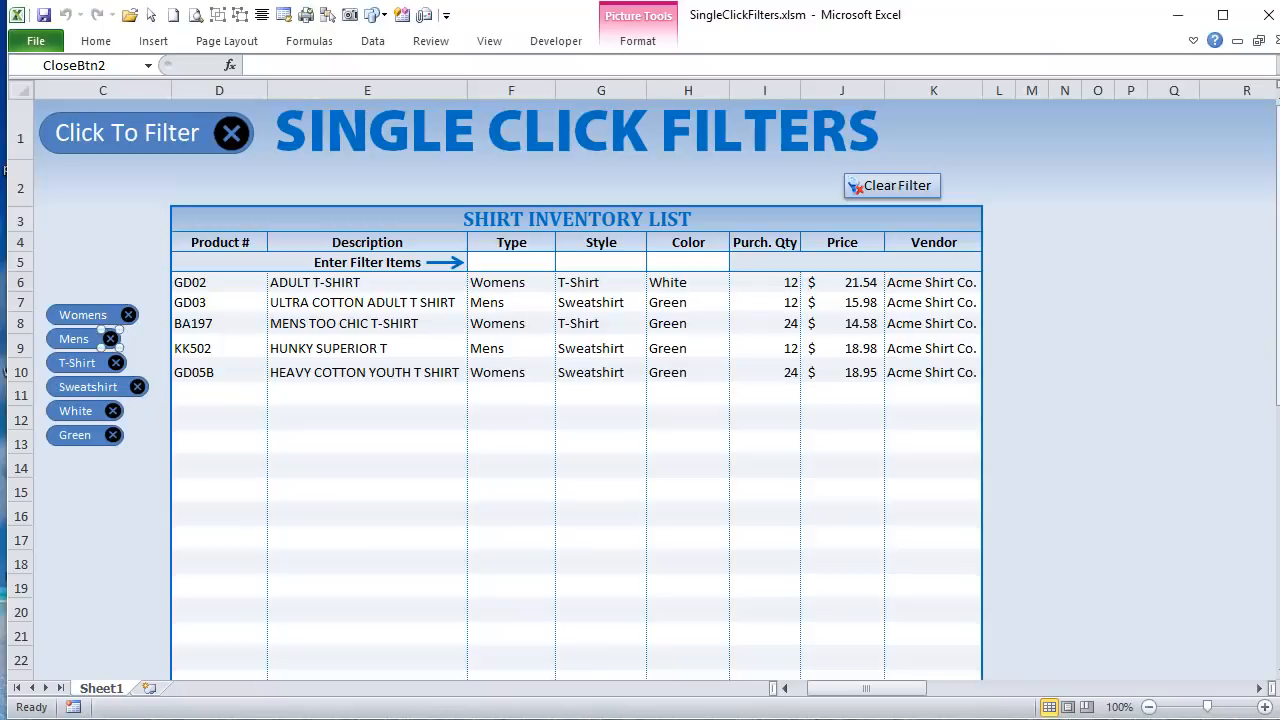
pyautogui.click(70, 329)
pyautogui.rightClick(108, 346)
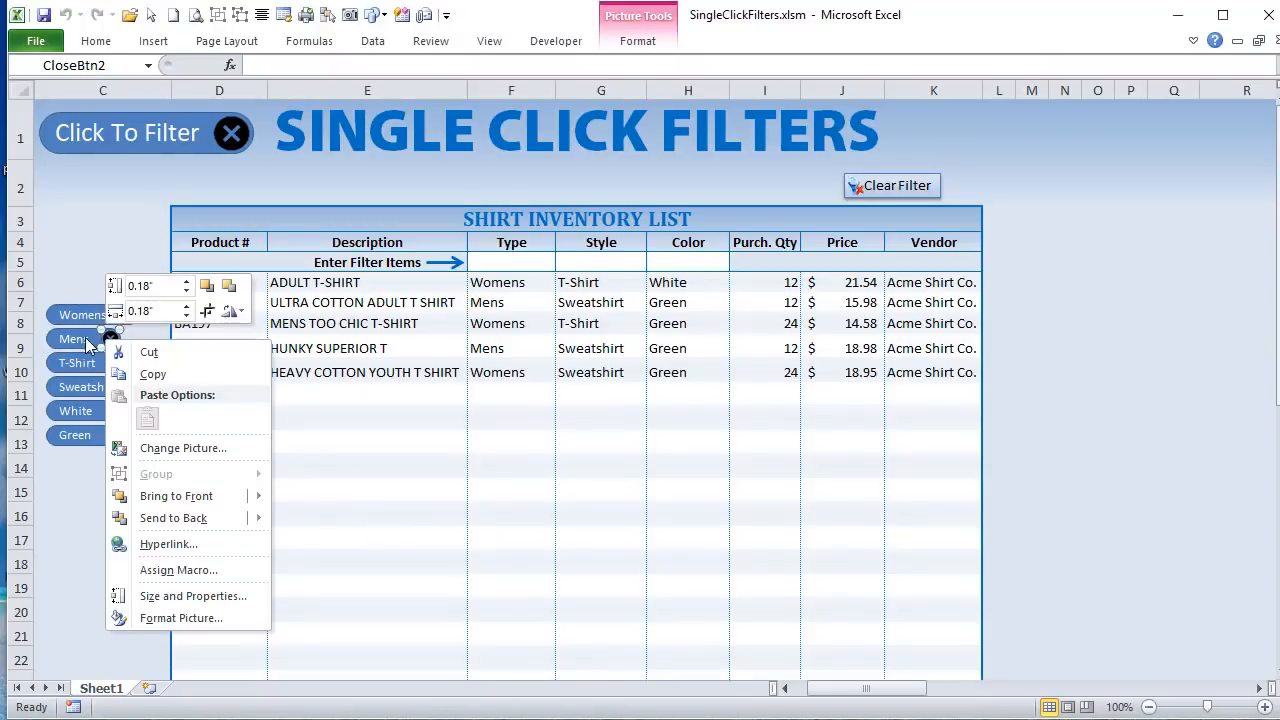
pyautogui.rightClick(77, 338)
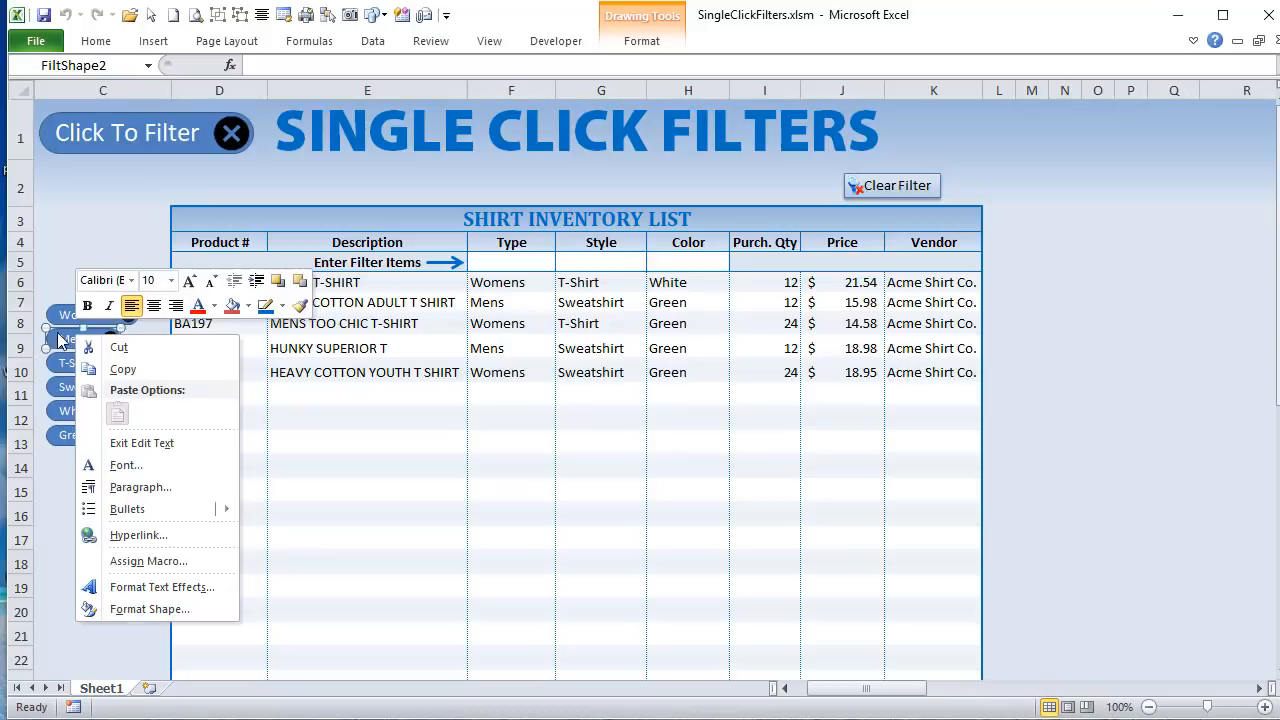
pyautogui.click(48, 331)
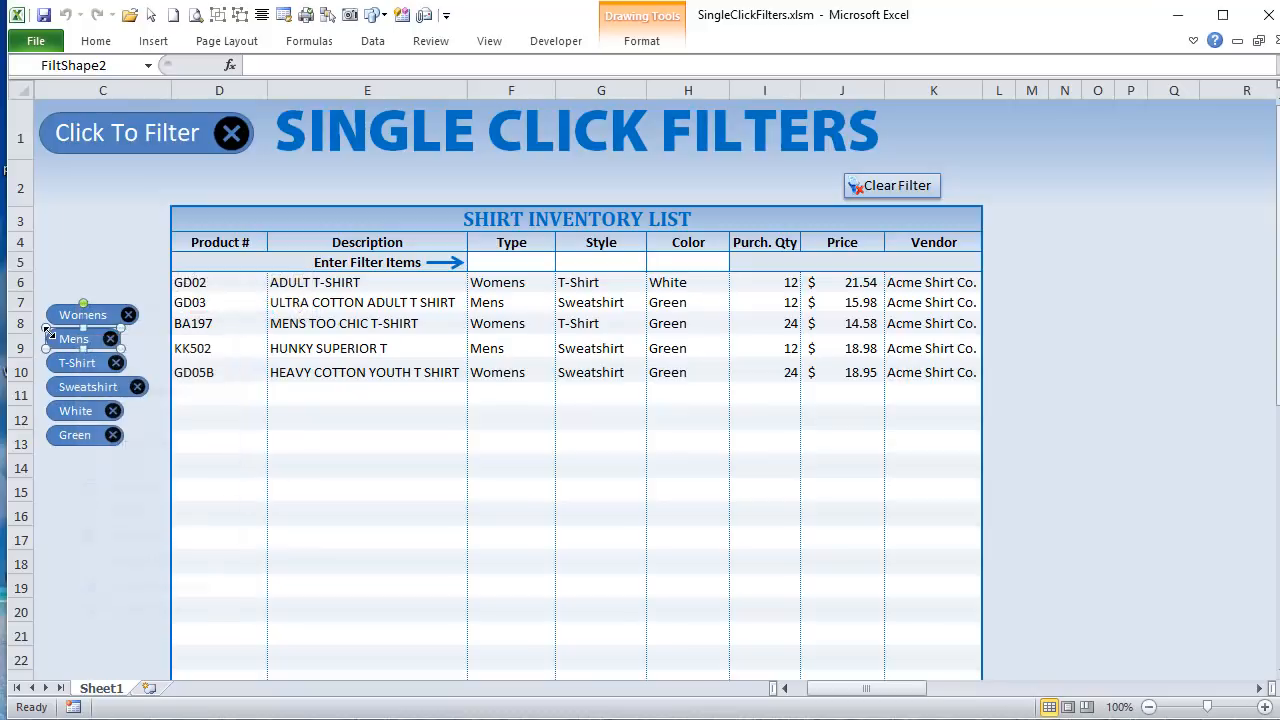
pyautogui.rightClick(112, 339)
pyautogui.click(106, 282)
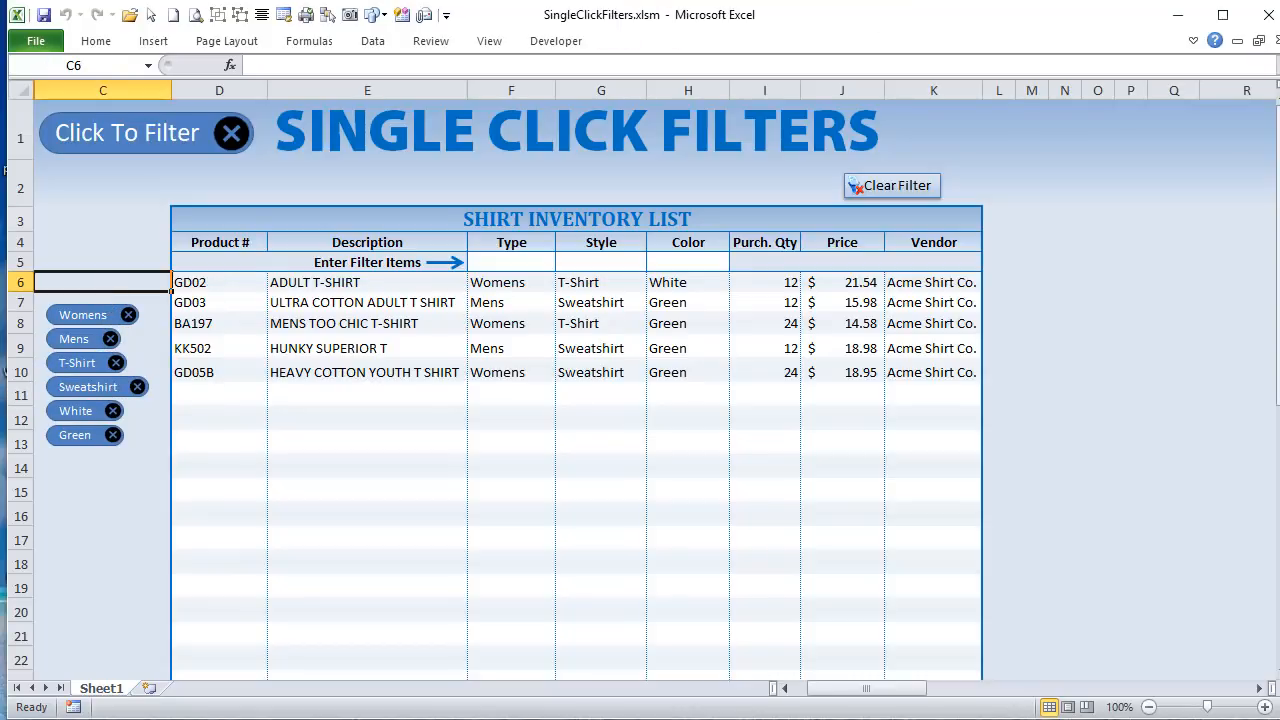
# Step: Highlight the CloseBtn .Left and .IncrementLeft lines and the FiltShape width reference in the code, and compare with the Mens filter shape on the worksheet
pyautogui.hotkey('alt', 'F11')
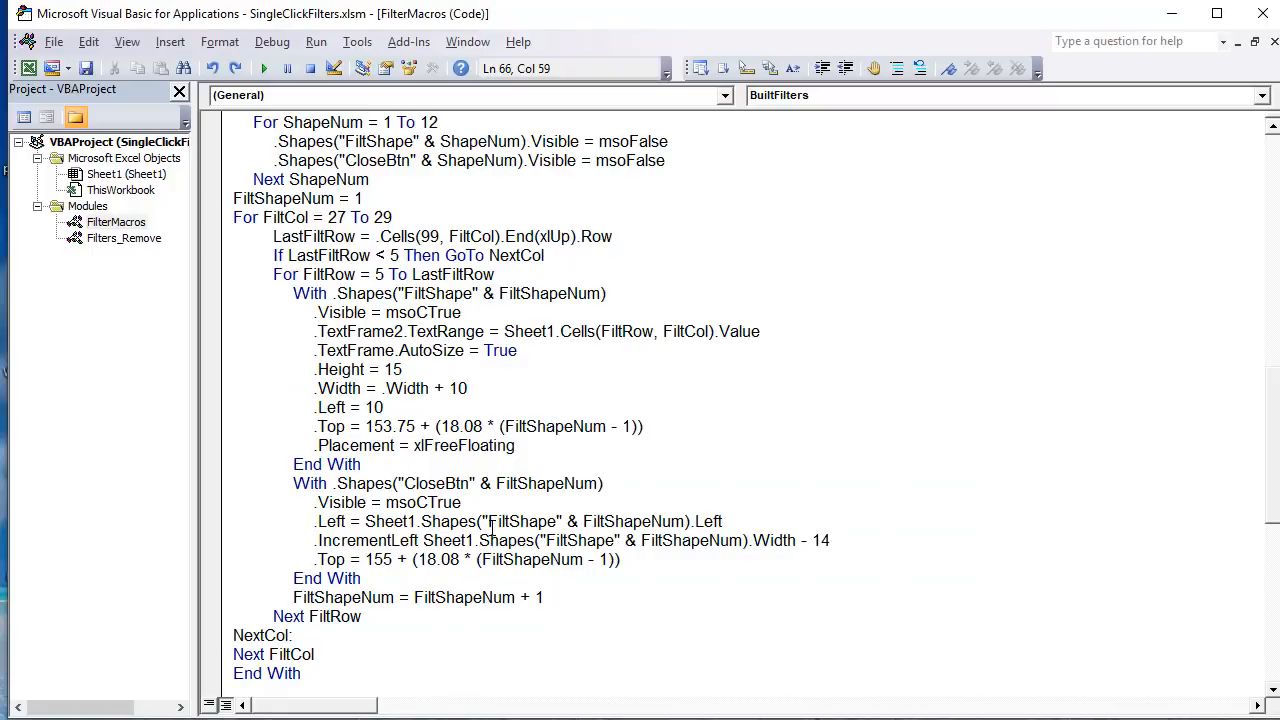
pyautogui.moveTo(731, 521); pyautogui.dragTo(316, 521)
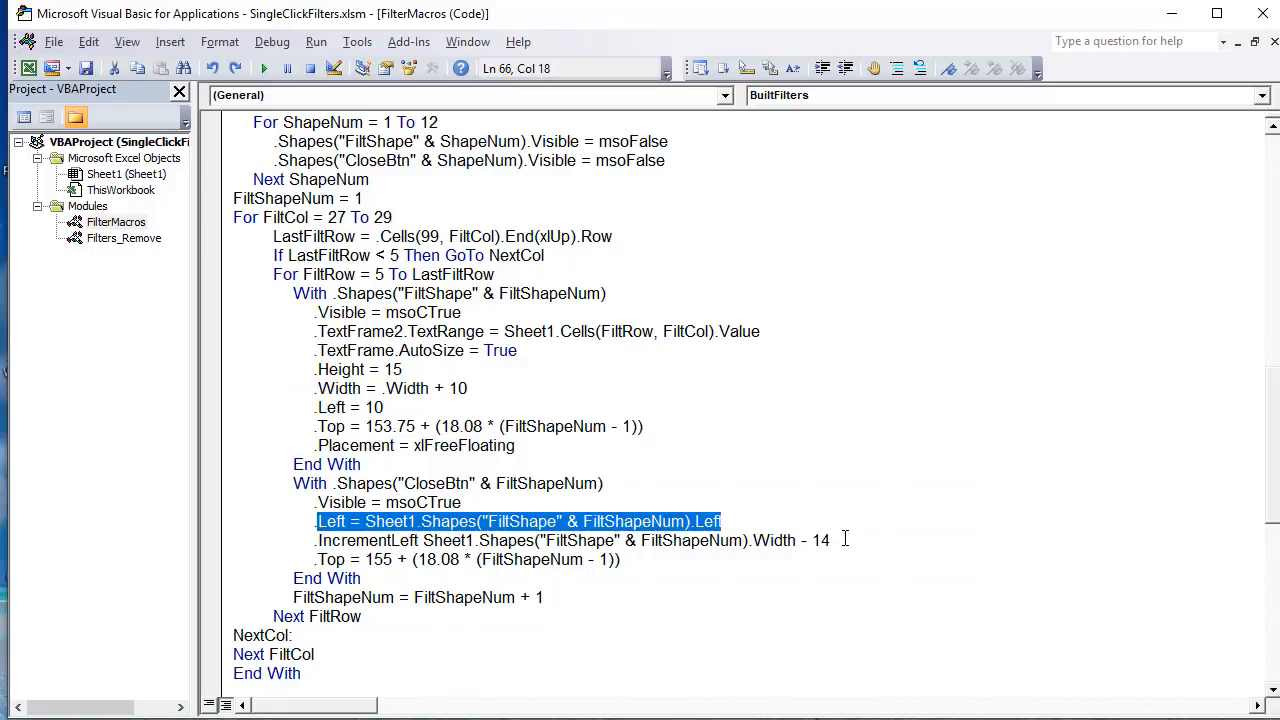
pyautogui.moveTo(845, 539); pyautogui.dragTo(316, 540)
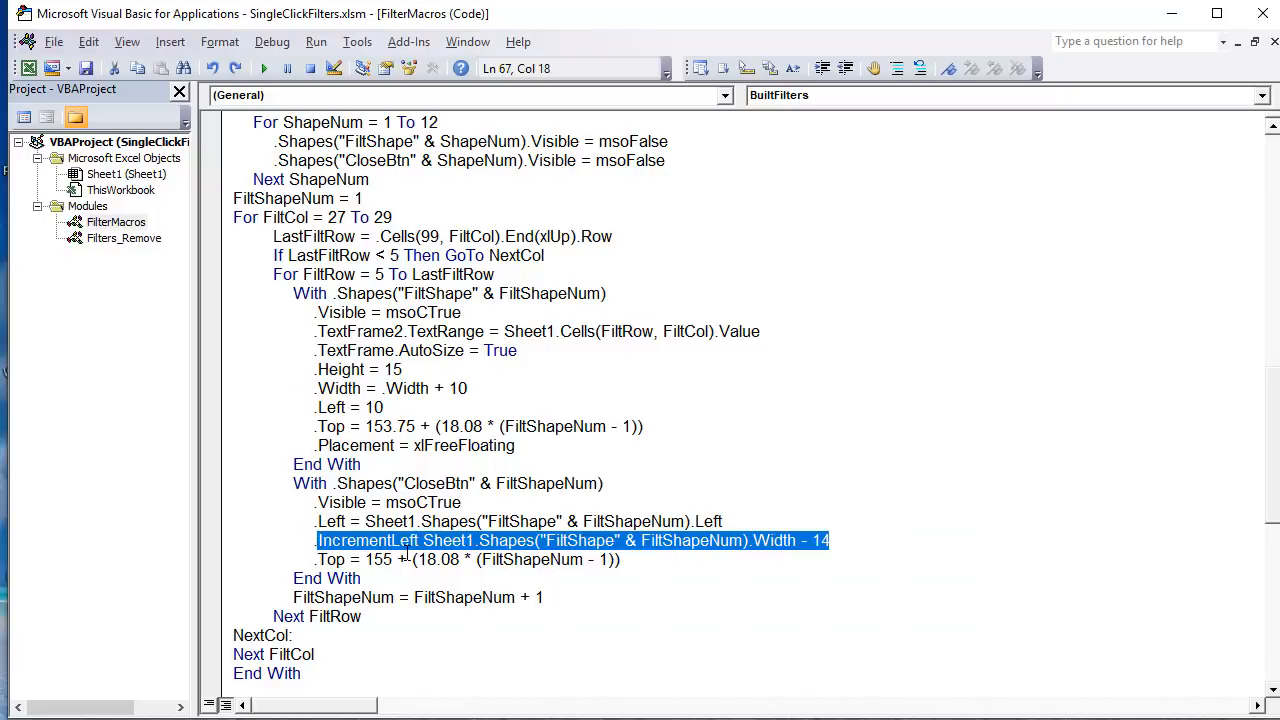
pyautogui.moveTo(423, 540); pyautogui.dragTo(800, 541)
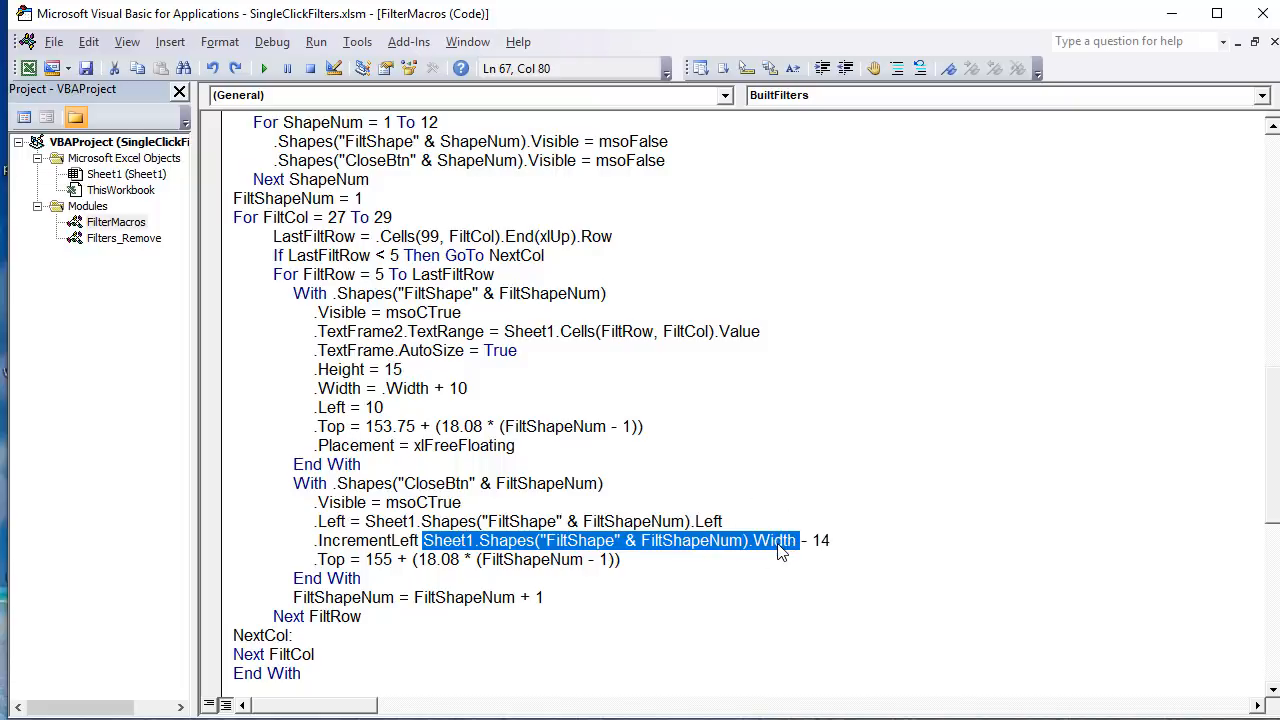
pyautogui.hotkey('alt', 'F11')
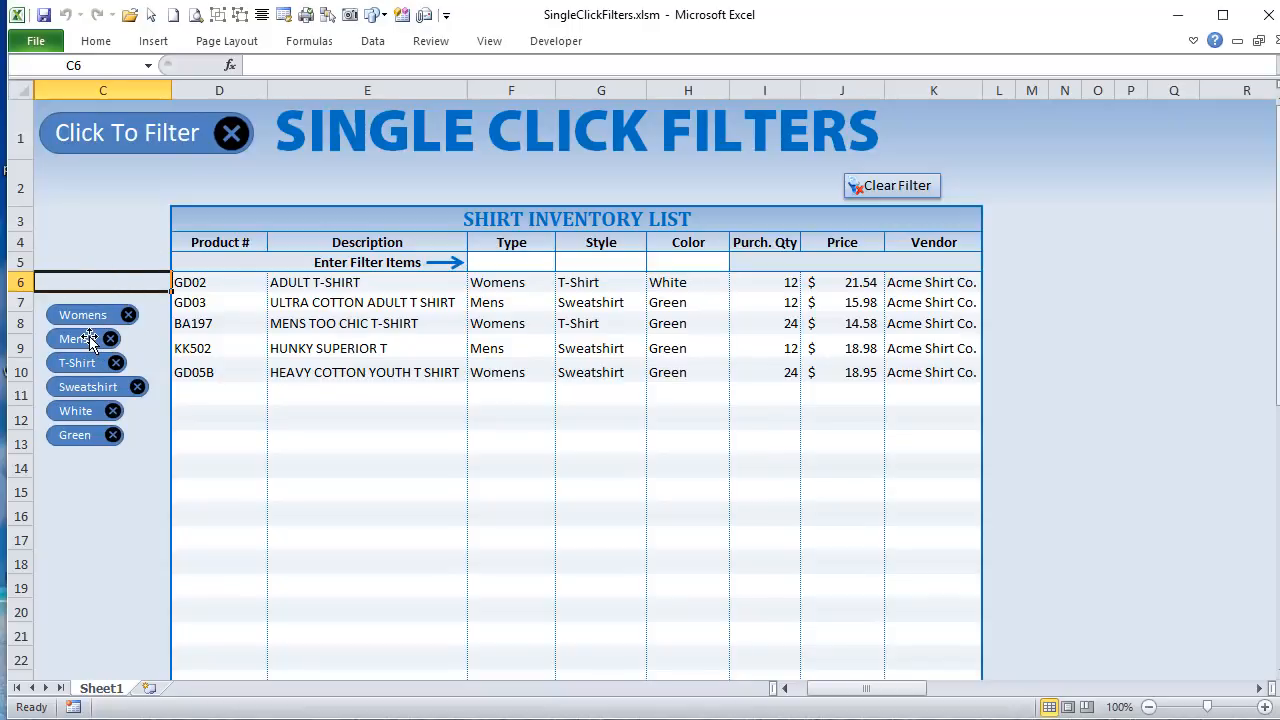
pyautogui.keyDown('ctrl'); pyautogui.click(89, 337); pyautogui.keyUp('ctrl')
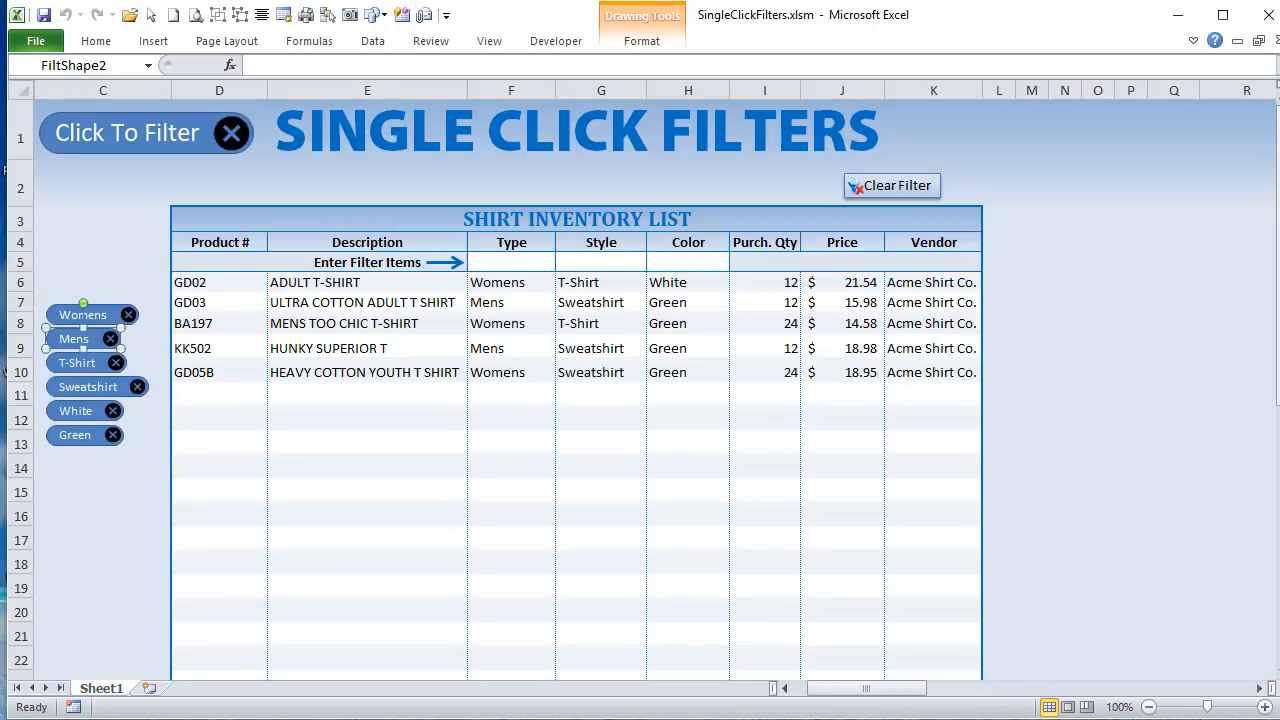
# Step: Return to the code and highlight the CloseBtn .Top line, comparing its base value of 155 with the FiltShape block's 153.75
pyautogui.hotkey('alt', 'F11')
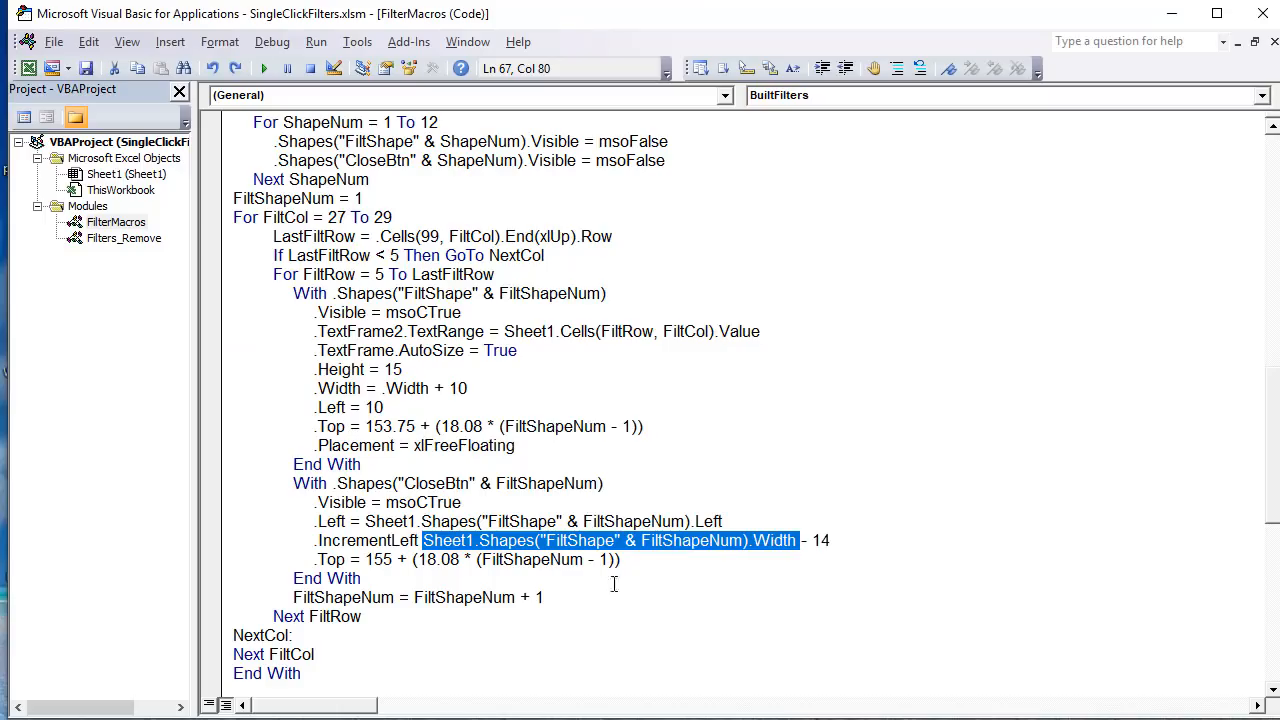
pyautogui.moveTo(650, 557); pyautogui.dragTo(315, 575)
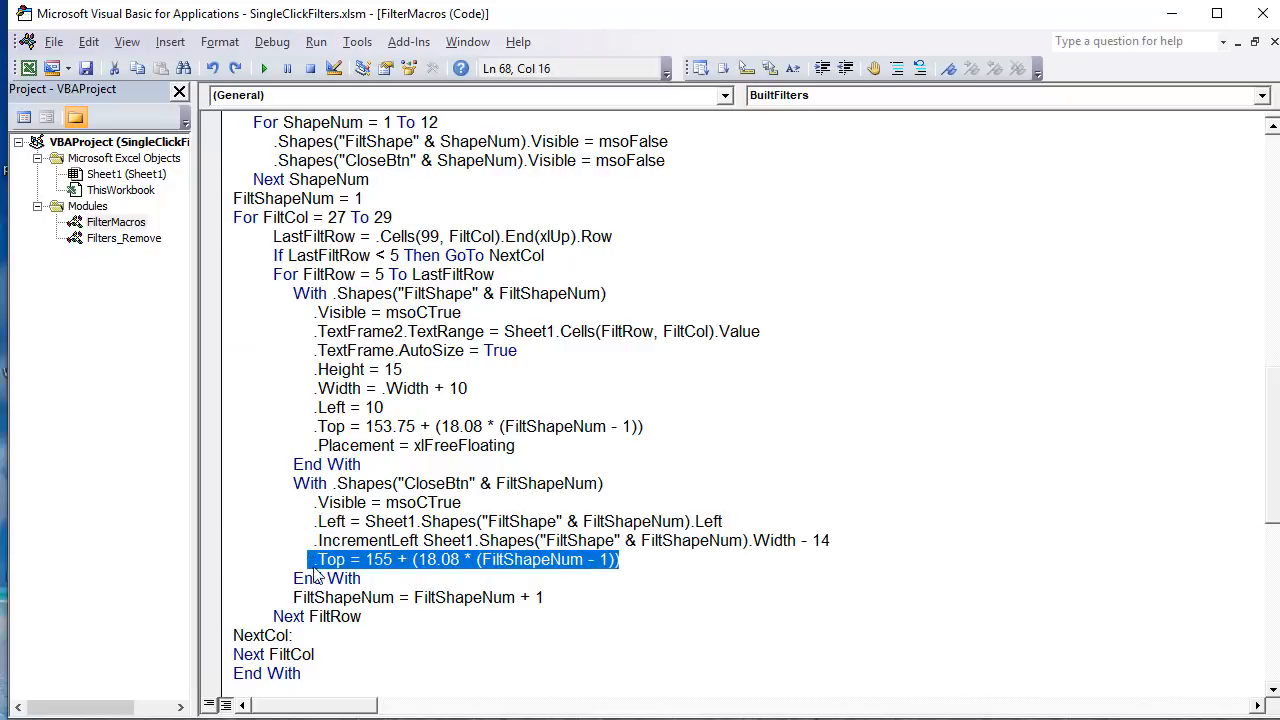
pyautogui.click(446, 578)
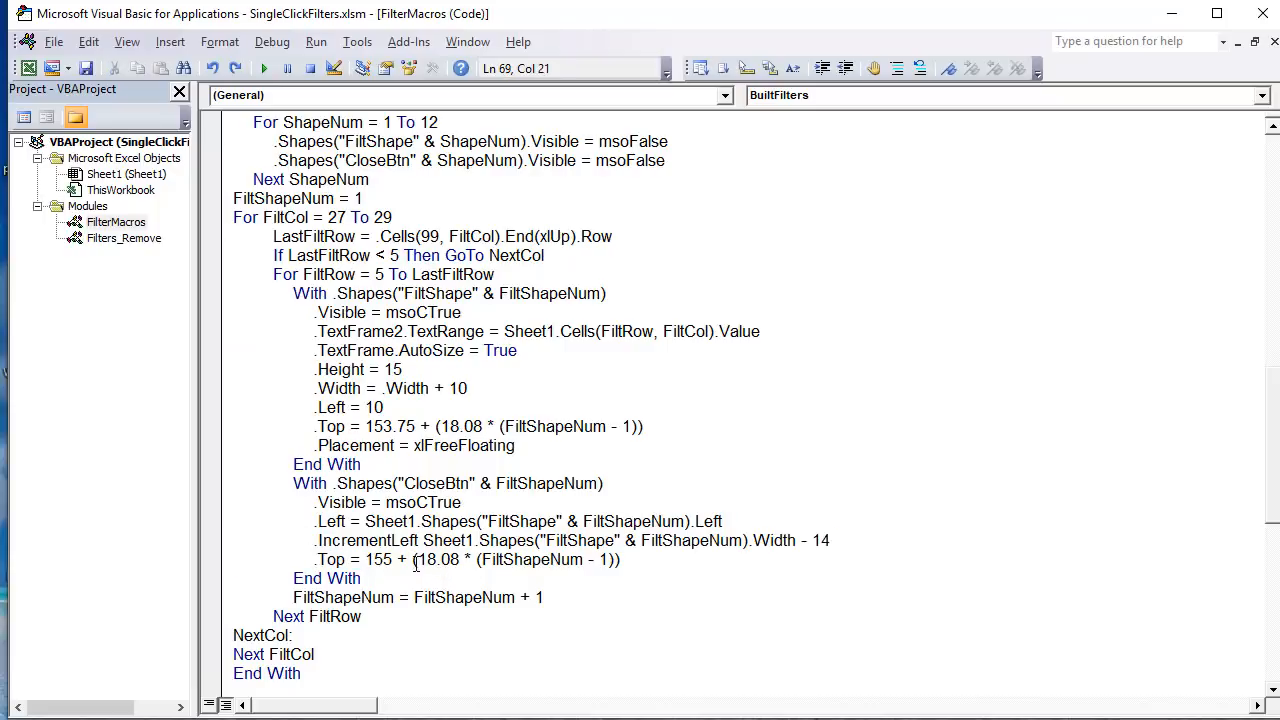
pyautogui.moveTo(392, 559); pyautogui.dragTo(385, 559)
pyautogui.moveTo(396, 430); pyautogui.dragTo(388, 428)
pyautogui.moveTo(393, 559); pyautogui.dragTo(385, 559)
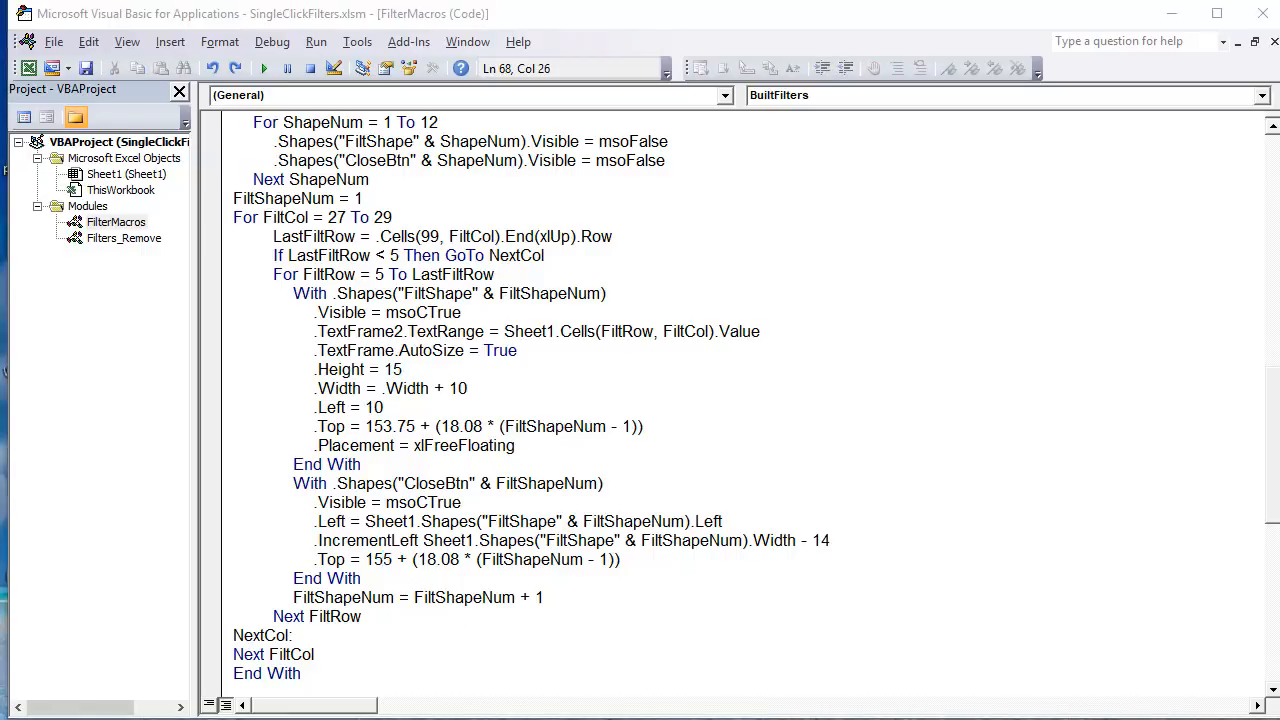
# Step: Switch to the worksheet and zoom in to 295% on the filter shapes to examine how the close buttons are aligned
pyautogui.hotkey('alt', 'Tab')
pyautogui.click(118, 462)
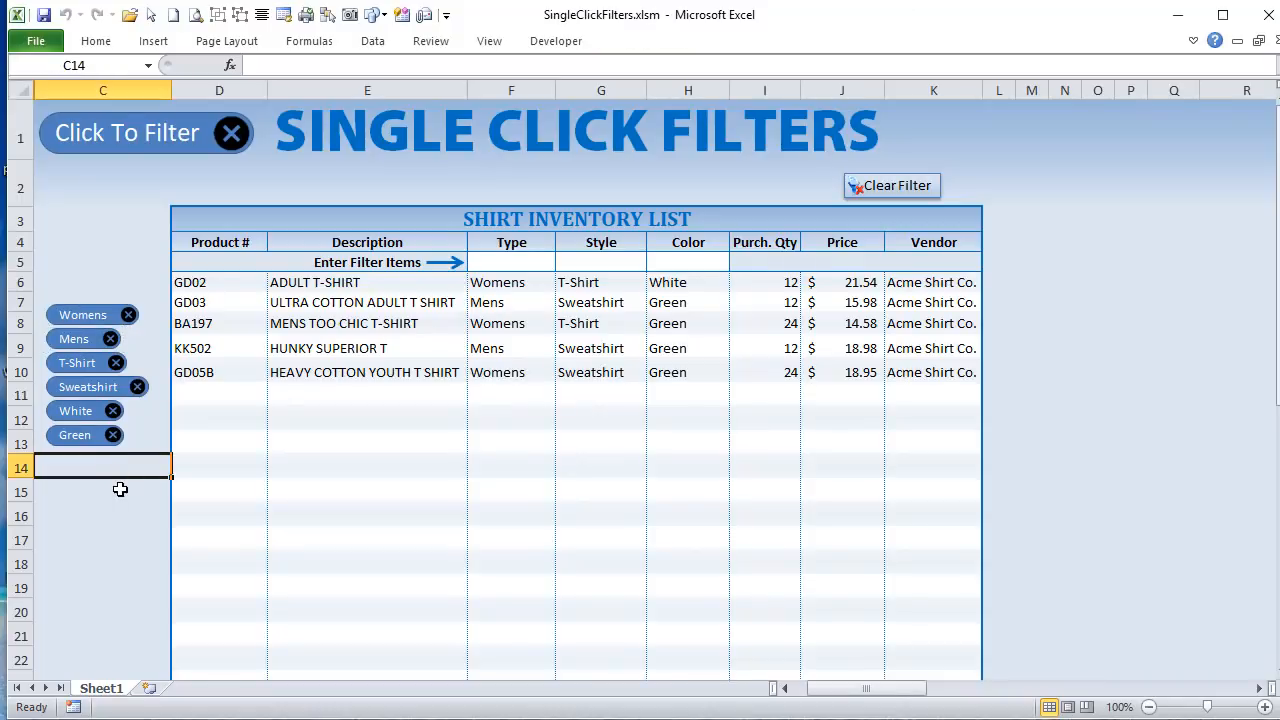
pyautogui.keyDown('ctrl'); pyautogui.scroll(6, 117, 486); pyautogui.keyUp('ctrl')
pyautogui.keyDown('ctrl'); pyautogui.scroll(4, 116, 486); pyautogui.keyUp('ctrl')
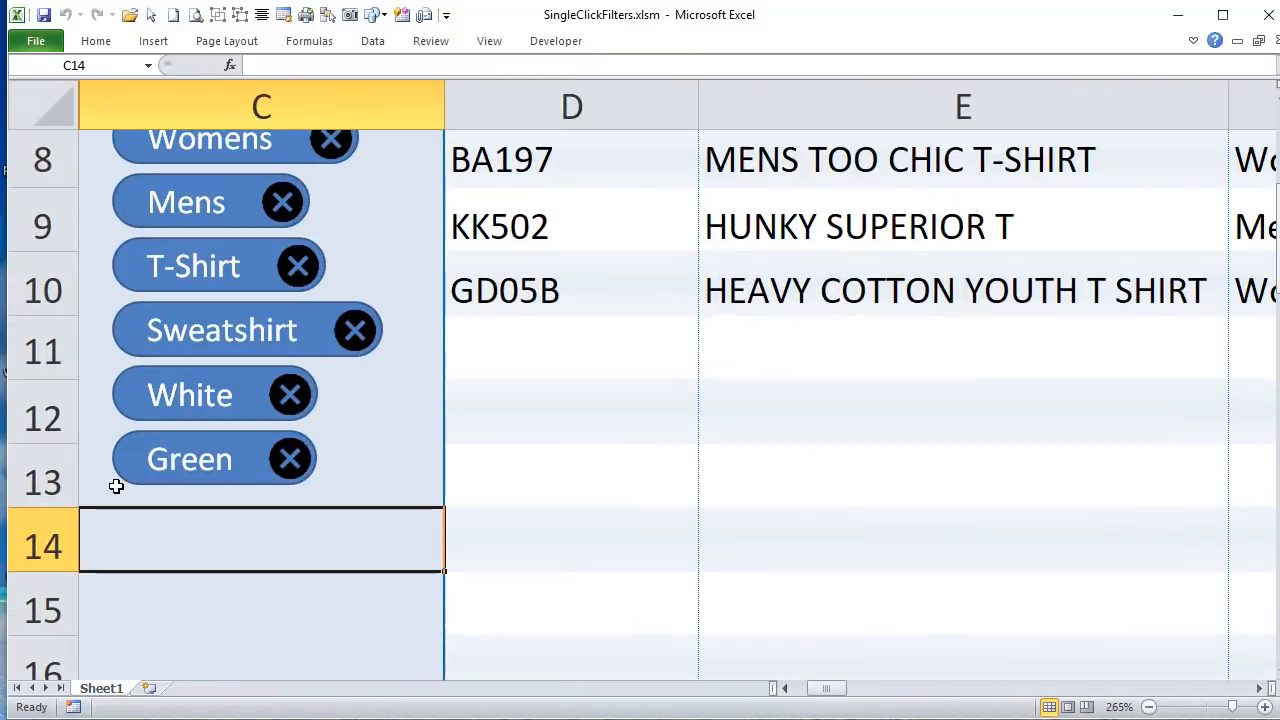
pyautogui.keyDown('ctrl'); pyautogui.scroll(2, 116, 486); pyautogui.keyUp('ctrl')
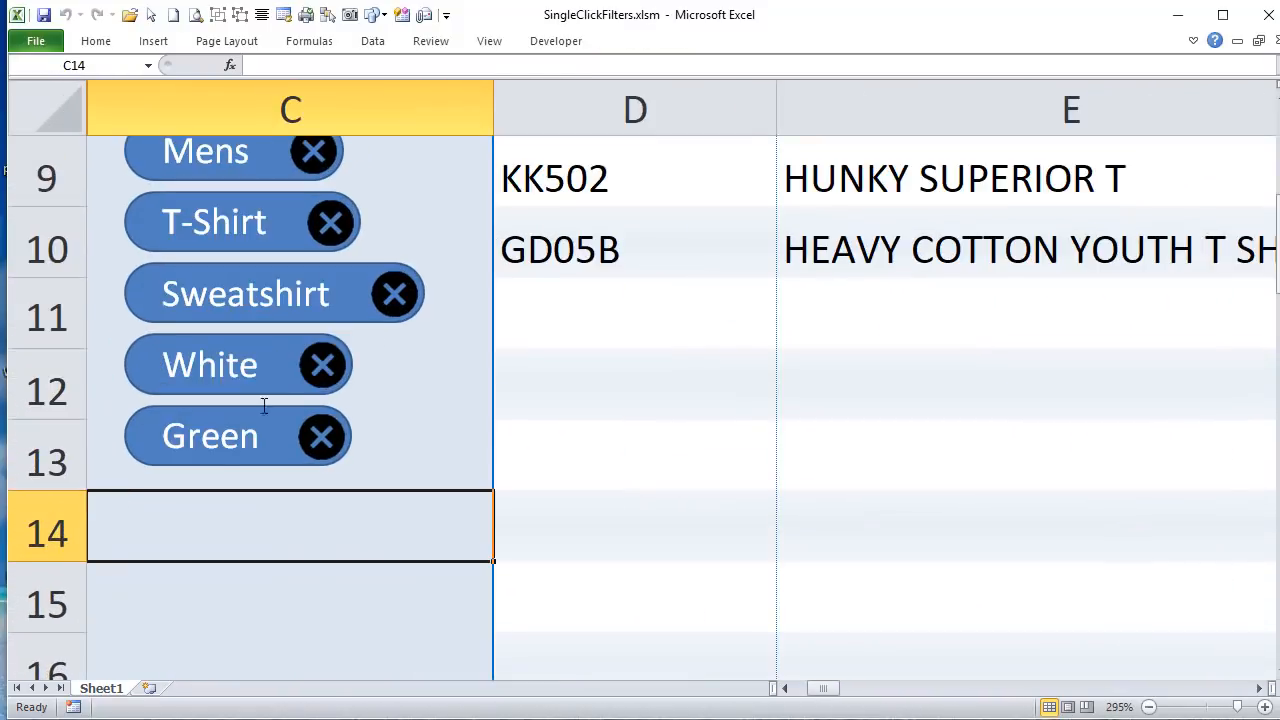
# Step: Shift the Sweatshirt filter's close button slightly upward, restore it to the vertical centre of its shape, and deselect it
pyautogui.rightClick(389, 302)
pyautogui.press('Escape')
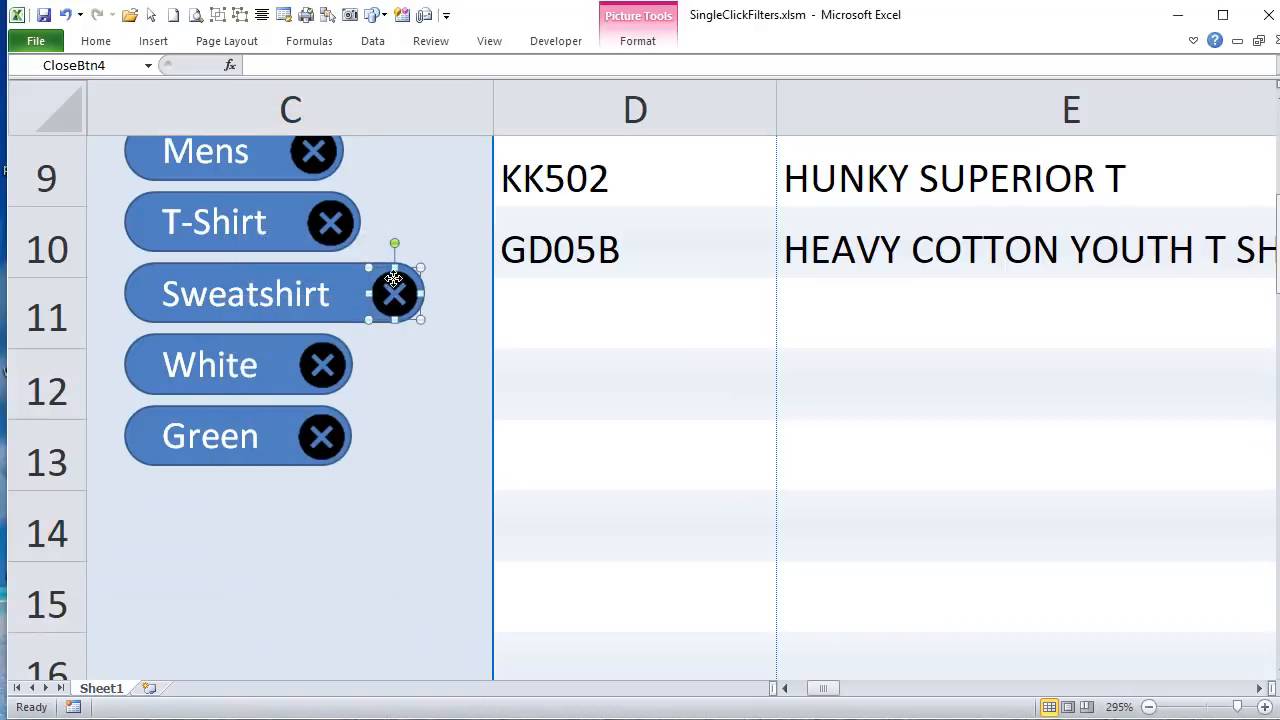
pyautogui.moveTo(394, 289); pyautogui.dragTo(394, 281)
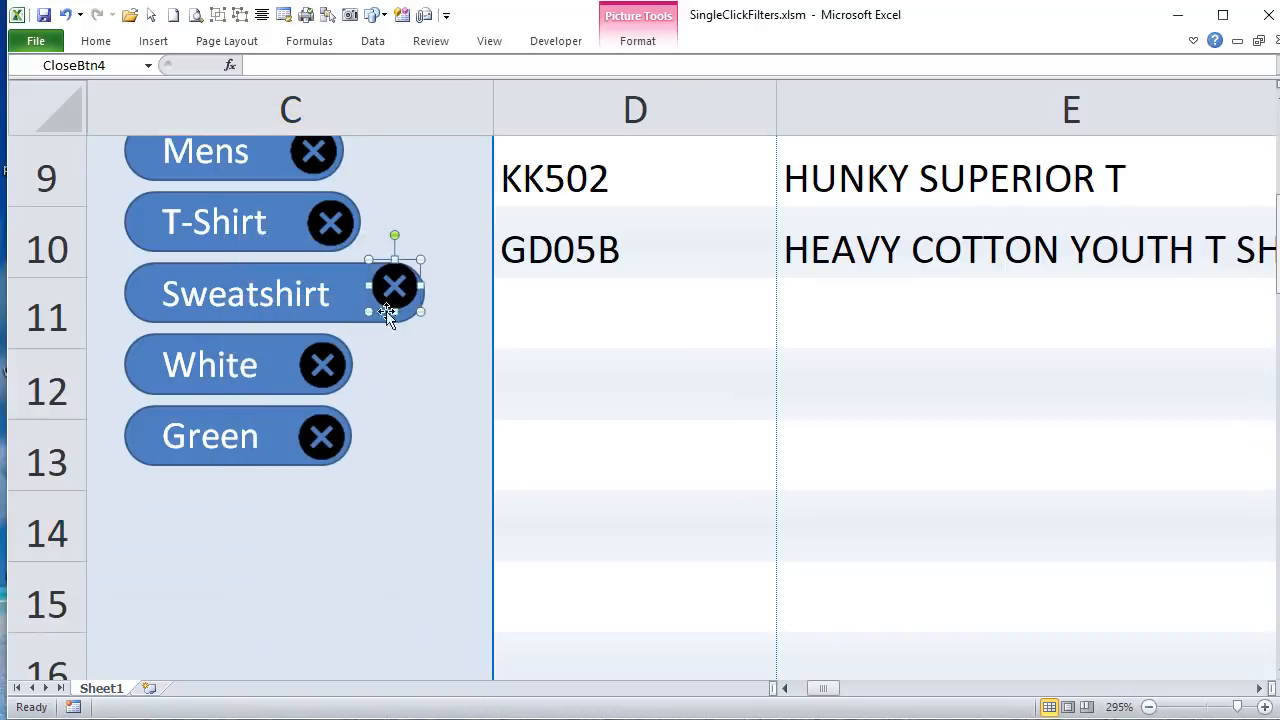
pyautogui.click(406, 405)
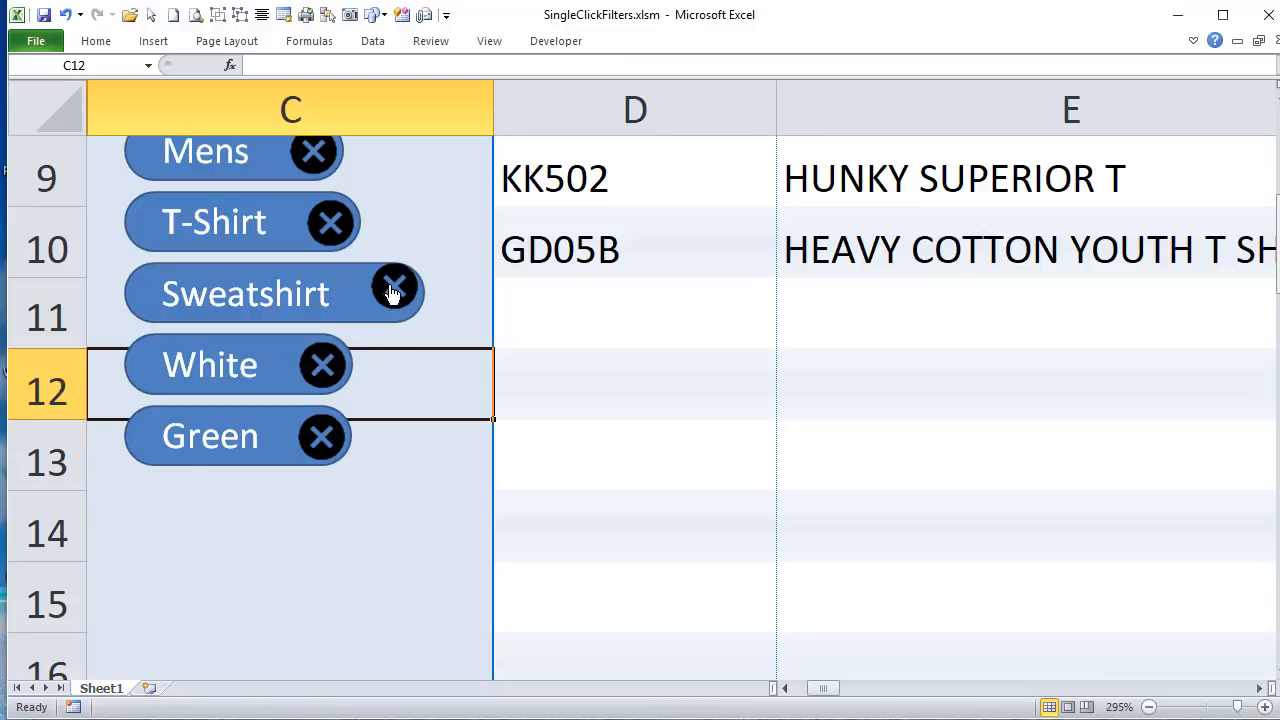
pyautogui.keyDown('ctrl'); pyautogui.click(390, 291); pyautogui.keyUp('ctrl')
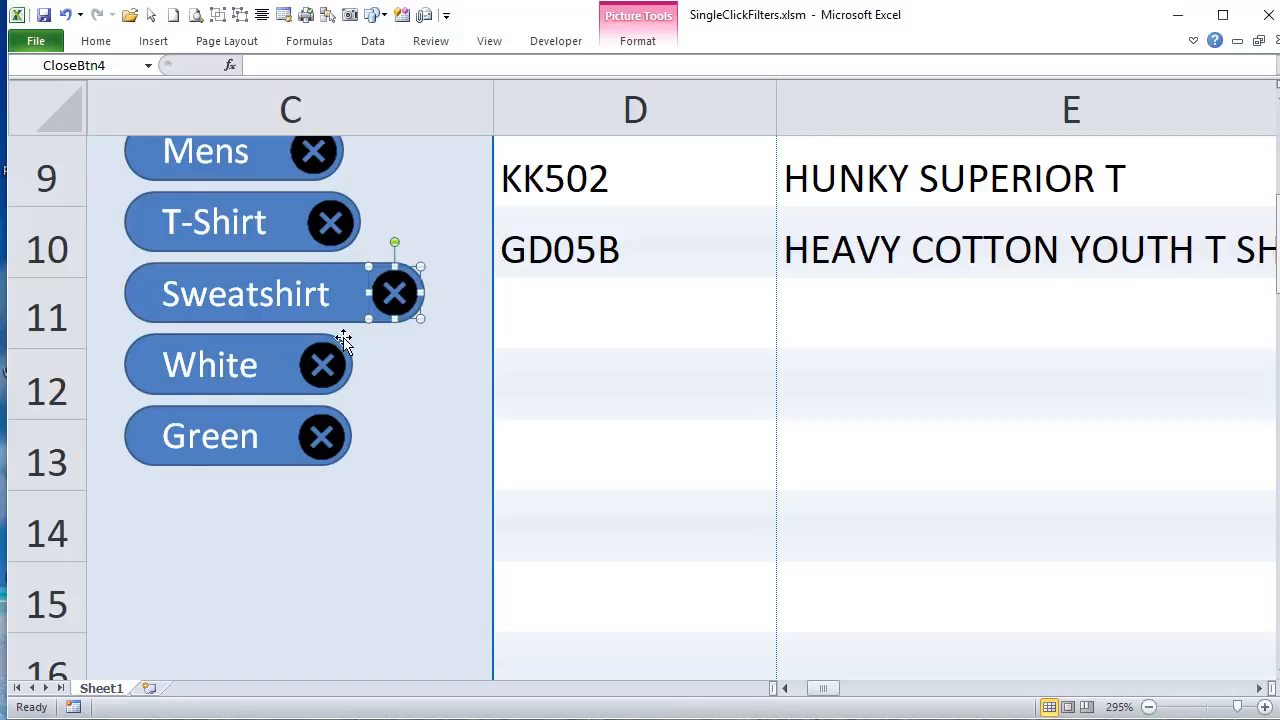
pyautogui.scroll(2, 343, 342)
pyautogui.scroll(-1, 343, 342)
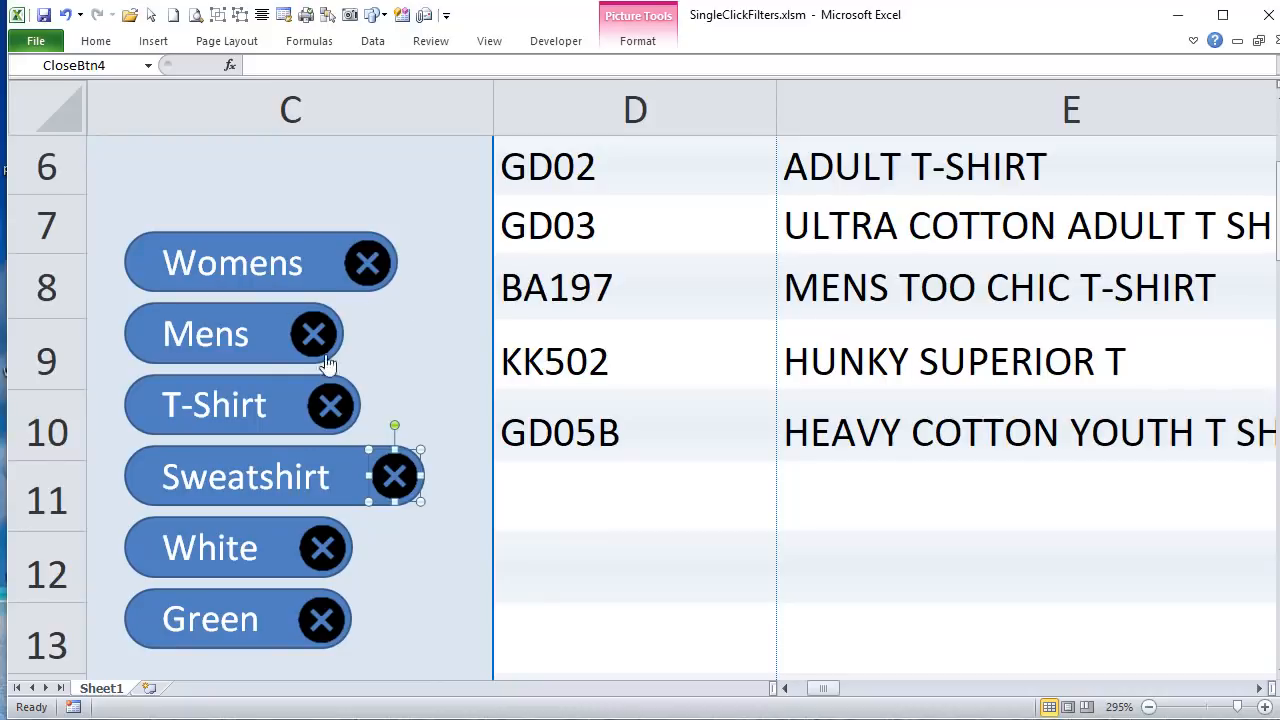
pyautogui.click(454, 367)
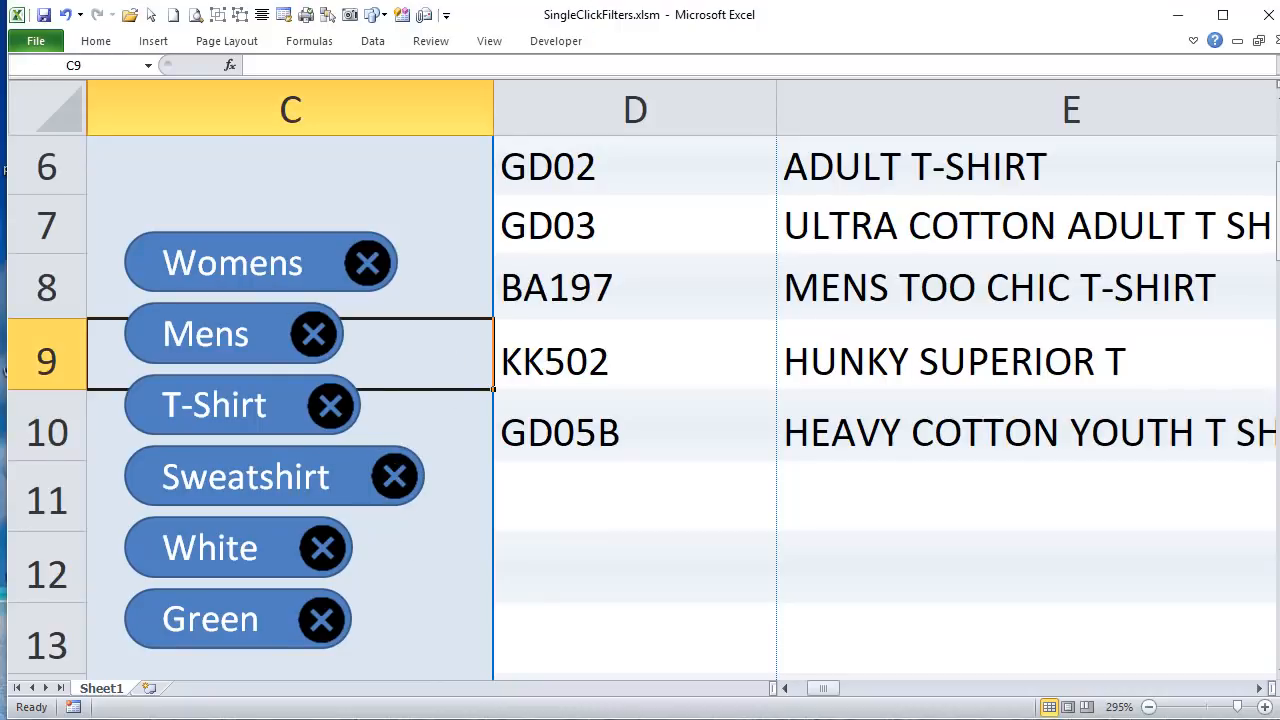
# Step: Go back to the code and highlight the base values 153.75 and 155 in the FiltShape and CloseBtn .Top lines
pyautogui.hotkey('alt', 'F11')
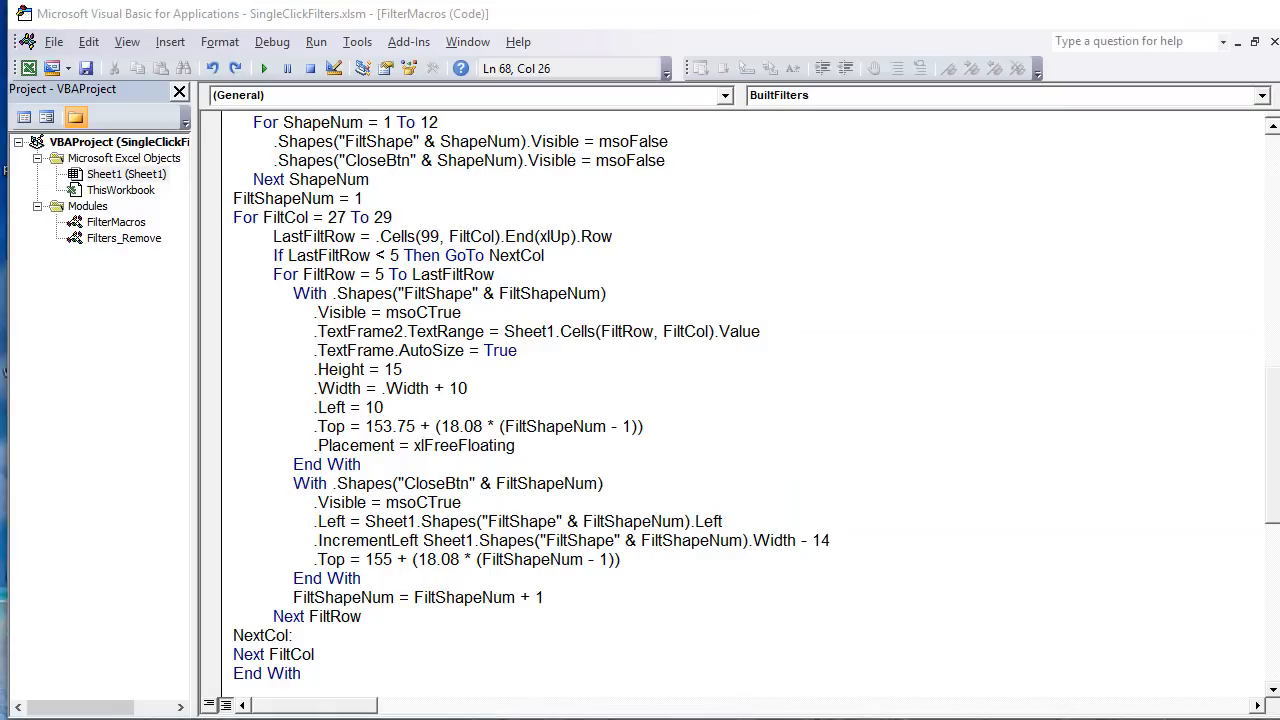
pyautogui.moveTo(419, 424); pyautogui.dragTo(366, 424)
pyautogui.moveTo(395, 559); pyautogui.dragTo(365, 560)
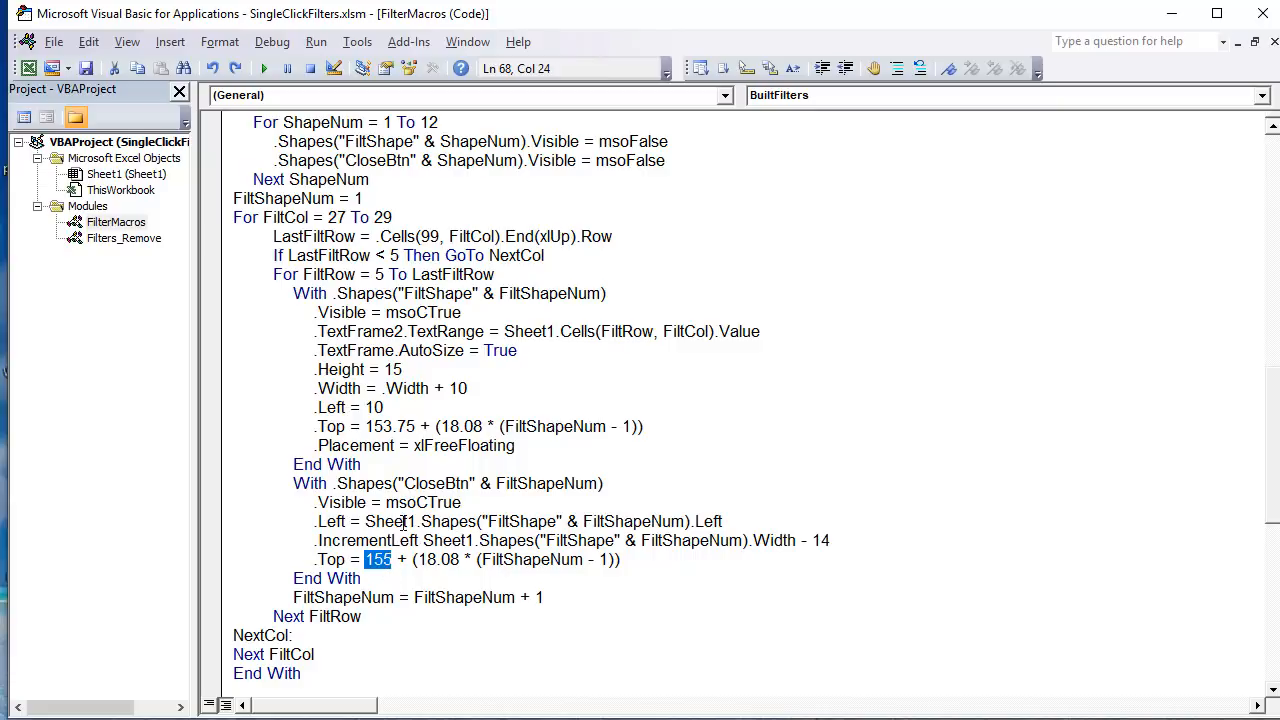
pyautogui.click(374, 578)
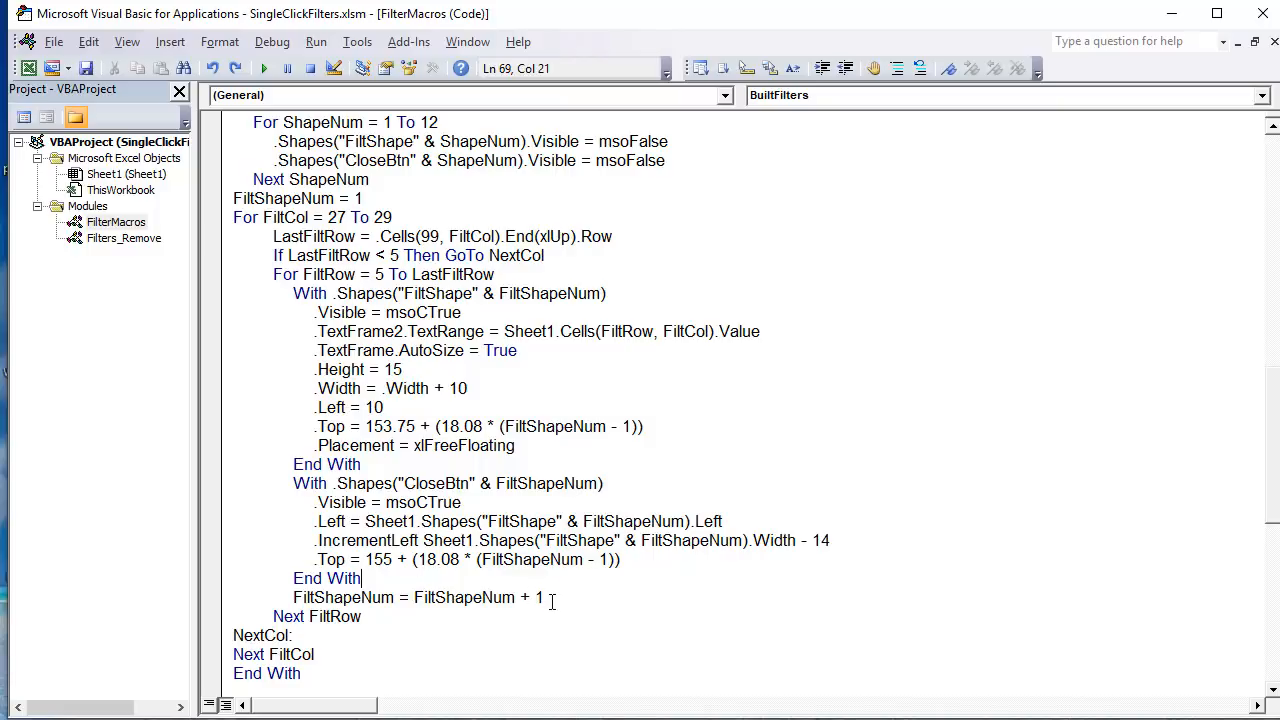
# Step: Highlight the FiltShapeNum = FiltShapeNum + 1 line and its FiltShapeNum term to examine how the shape counter is incremented
pyautogui.moveTo(552, 600); pyautogui.dragTo(294, 597)
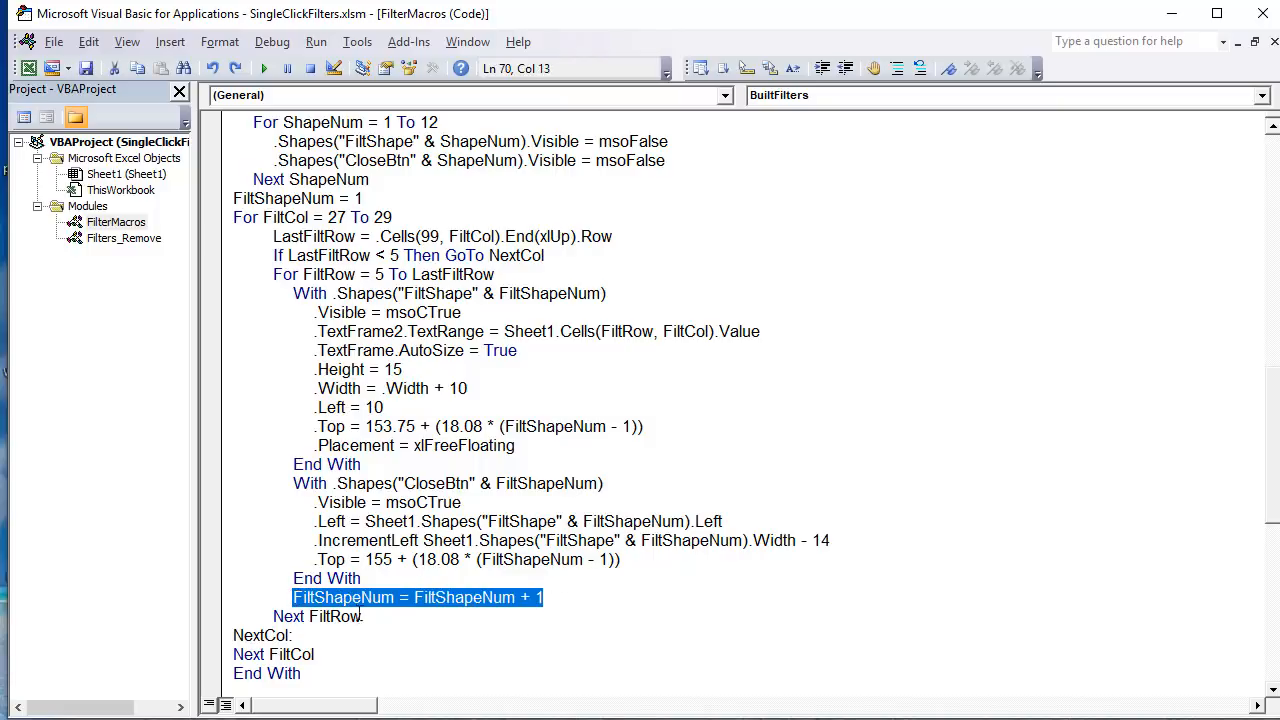
pyautogui.click(391, 597)
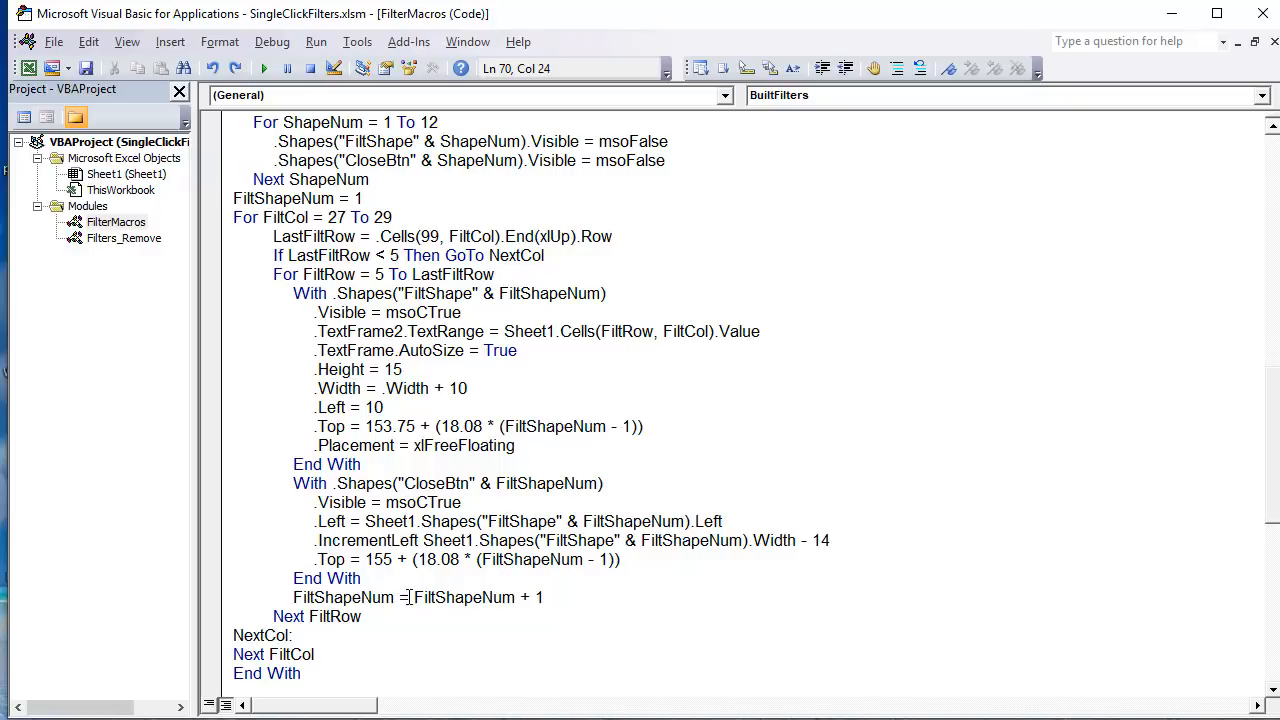
pyautogui.moveTo(414, 600); pyautogui.dragTo(498, 597)
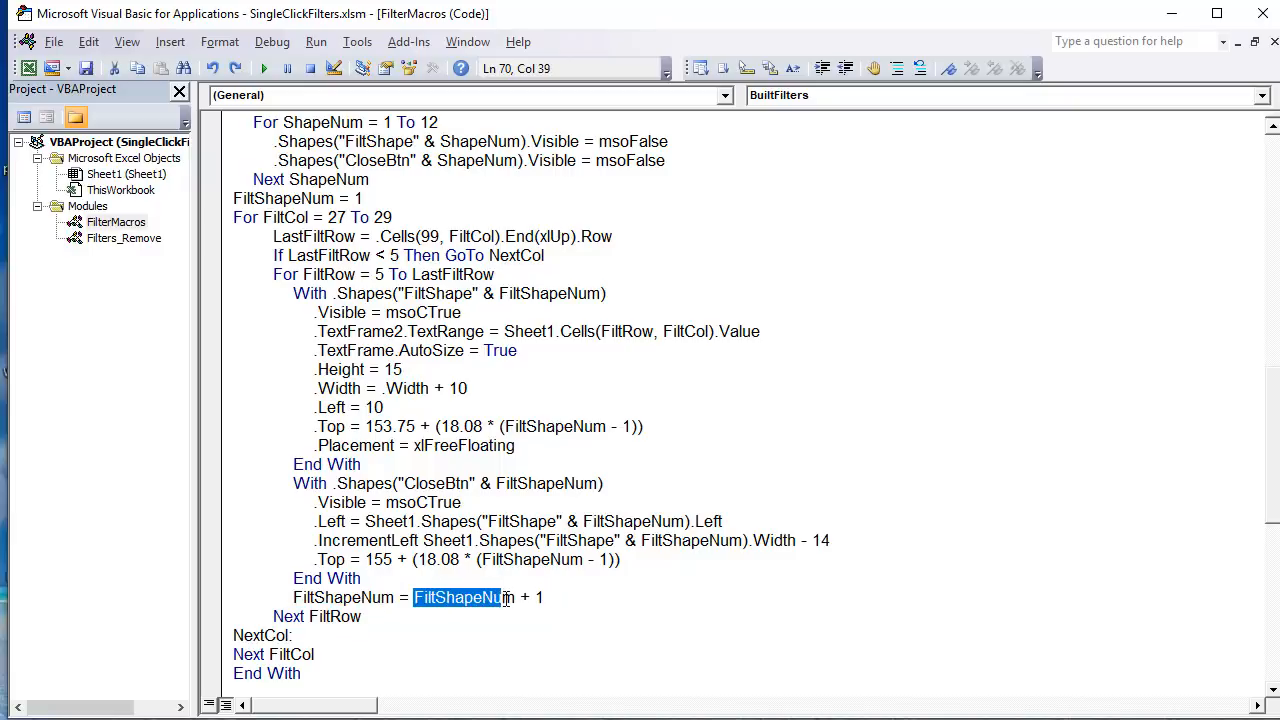
pyautogui.click(494, 597)
pyautogui.scroll(2, 497, 587)
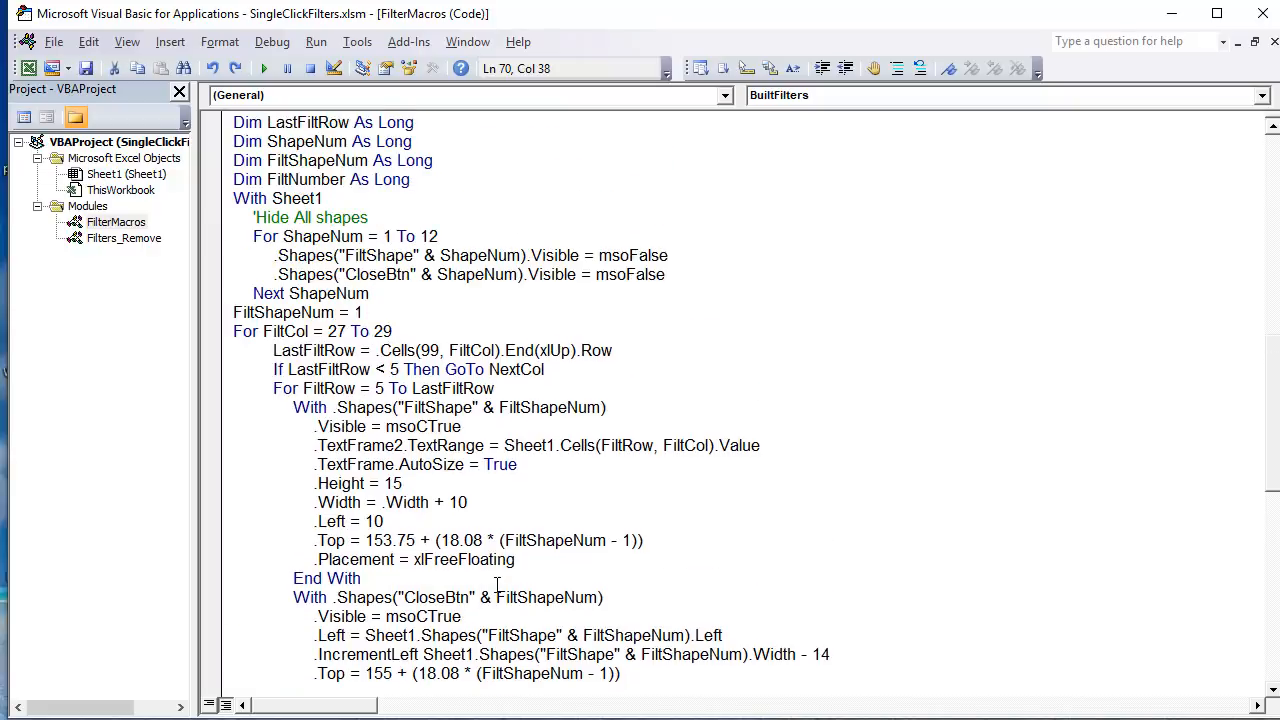
pyautogui.scroll(-2, 497, 587)
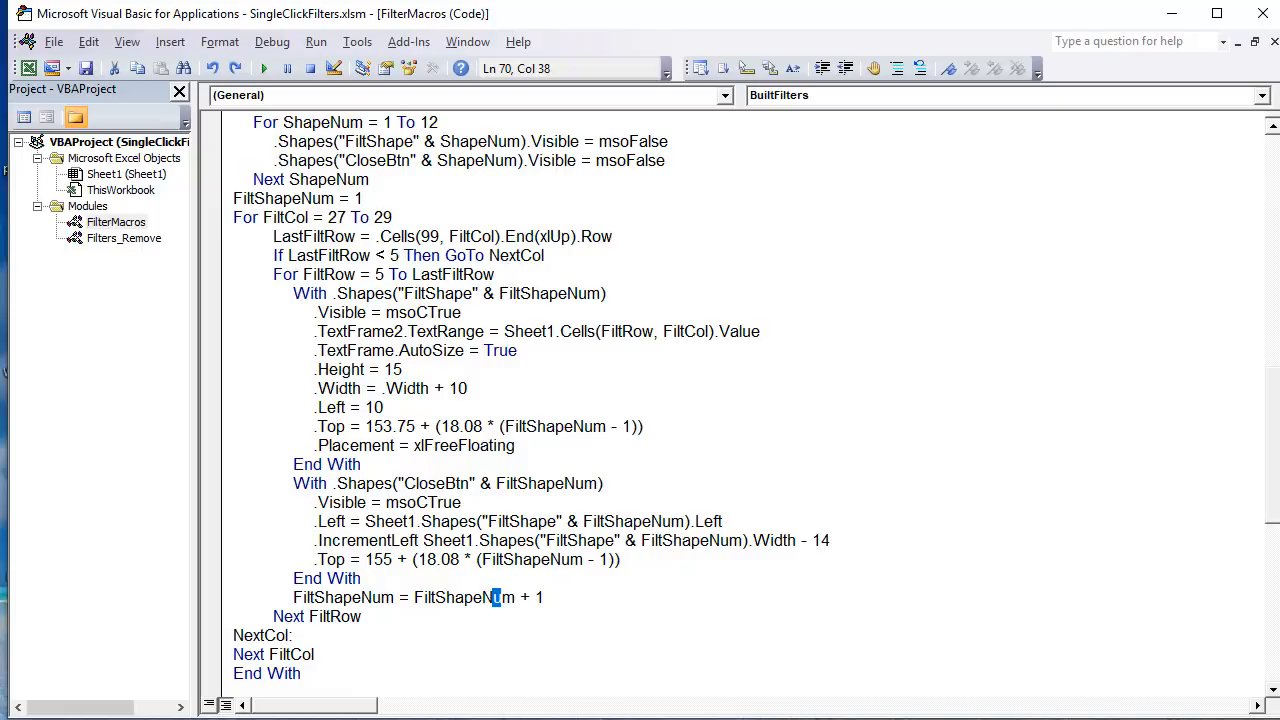
# Step: Switch to the worksheet at 100% zoom and select the Type, Style and Color entries in the Criteria table one by one
pyautogui.hotkey('alt', 'F11')
pyautogui.scroll(-4, 720, 471)
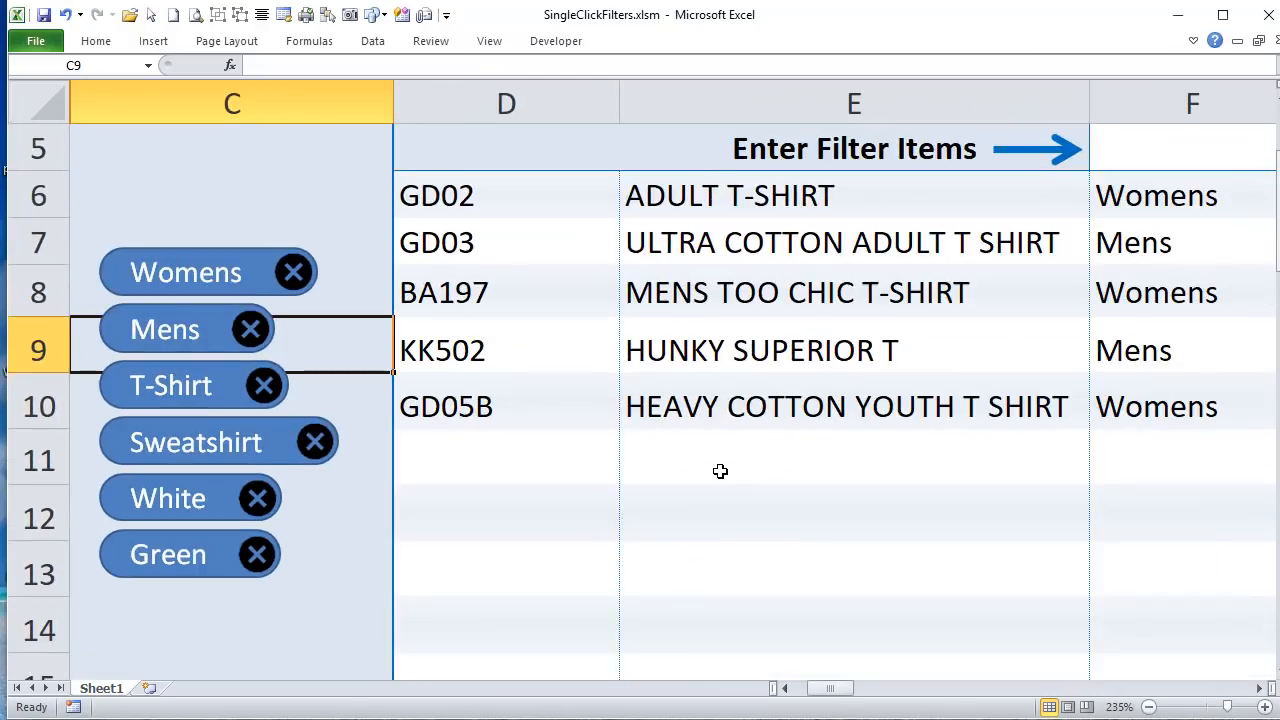
pyautogui.scroll(-5, 720, 471)
pyautogui.scroll(-2, 976, 599)
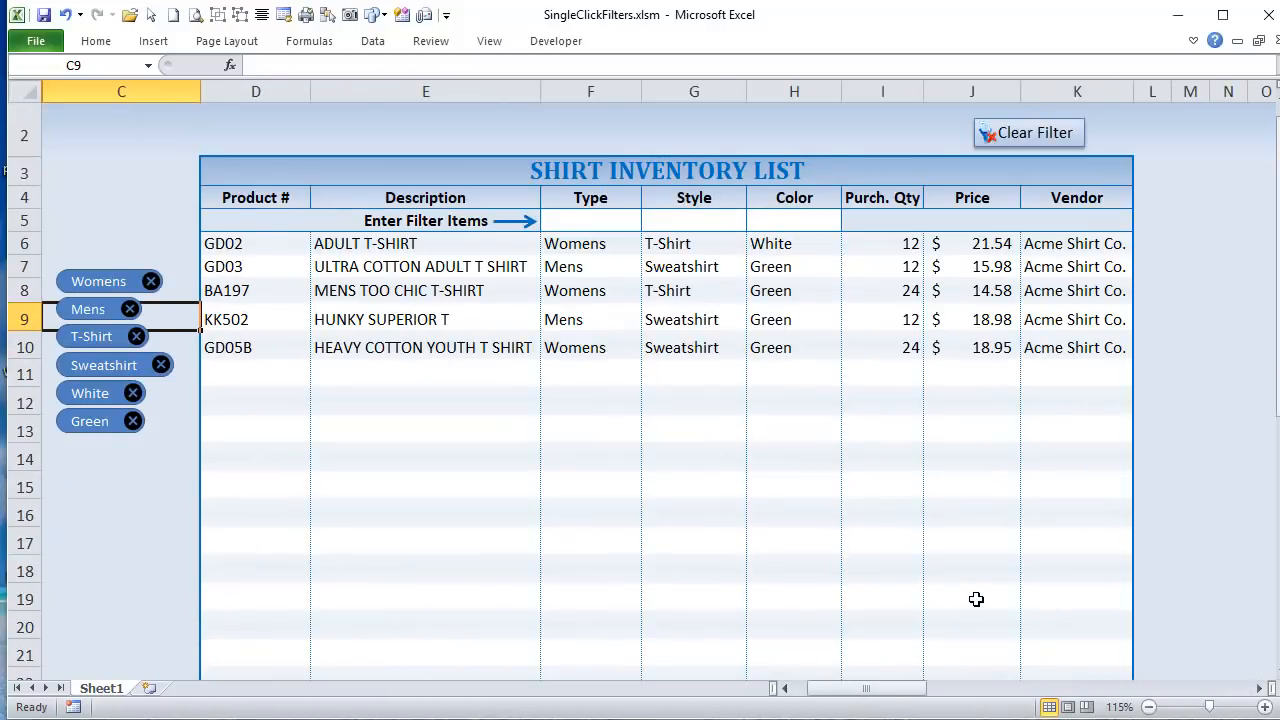
pyautogui.scroll(-1, 976, 599)
pyautogui.moveTo(926, 688); pyautogui.dragTo(975, 688)
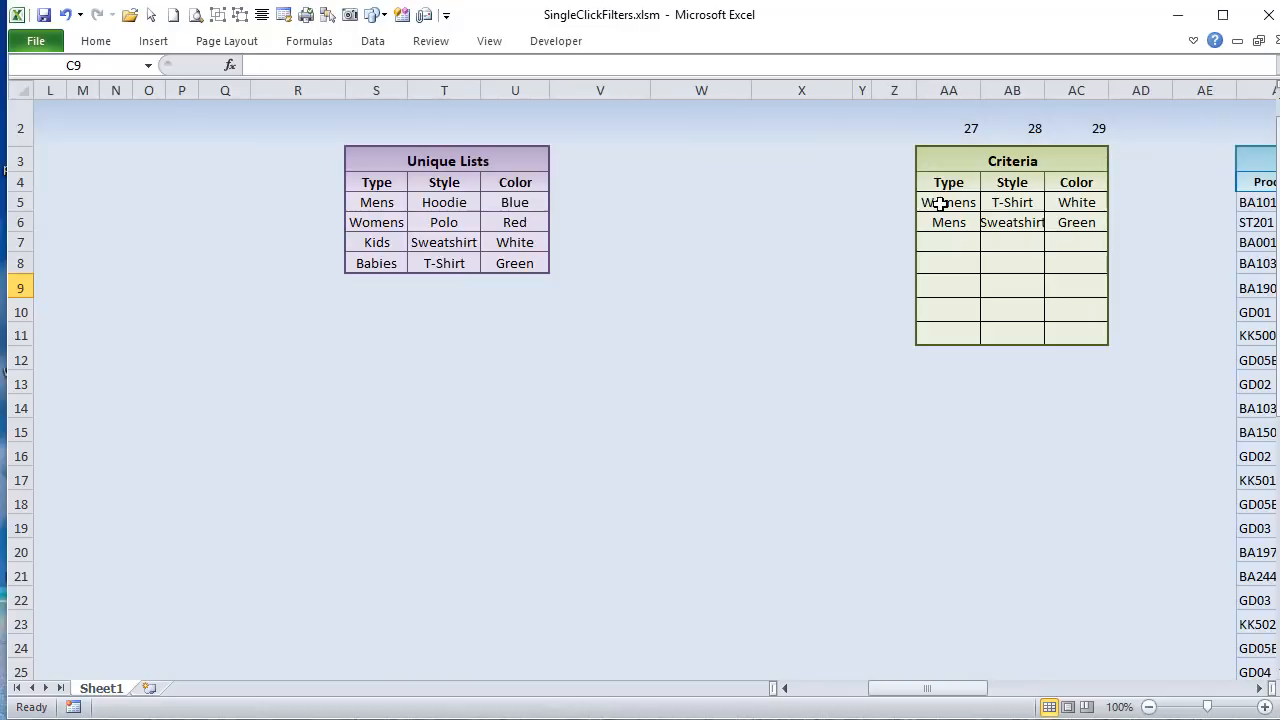
pyautogui.moveTo(940, 203); pyautogui.dragTo(1060, 220)
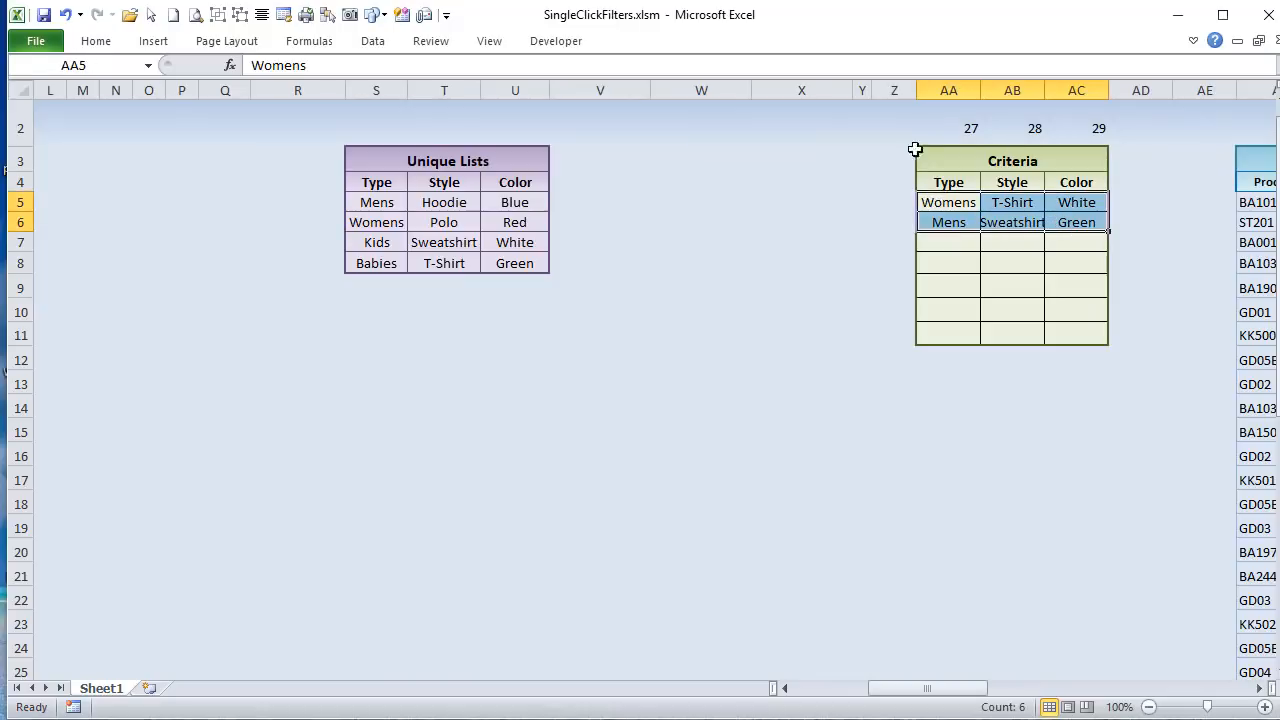
pyautogui.click(958, 203)
pyautogui.click(945, 222)
pyautogui.click(1003, 202)
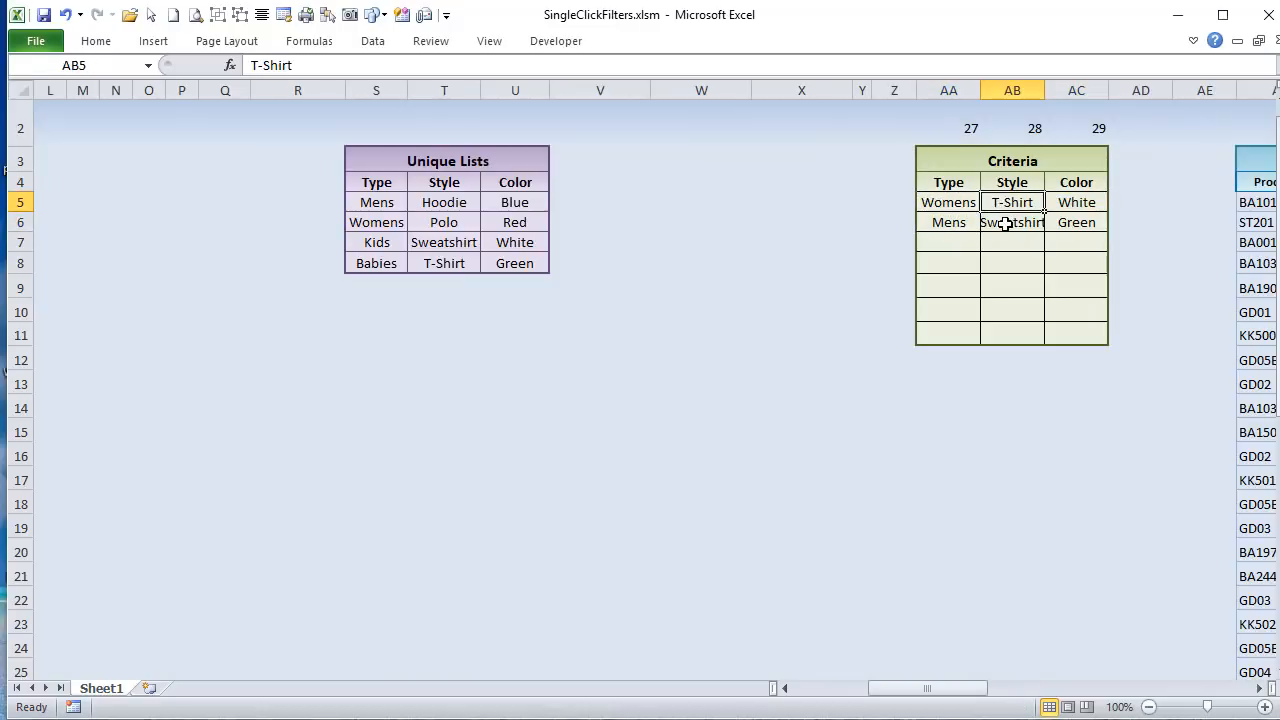
pyautogui.click(1005, 224)
pyautogui.click(1057, 201)
pyautogui.click(1063, 220)
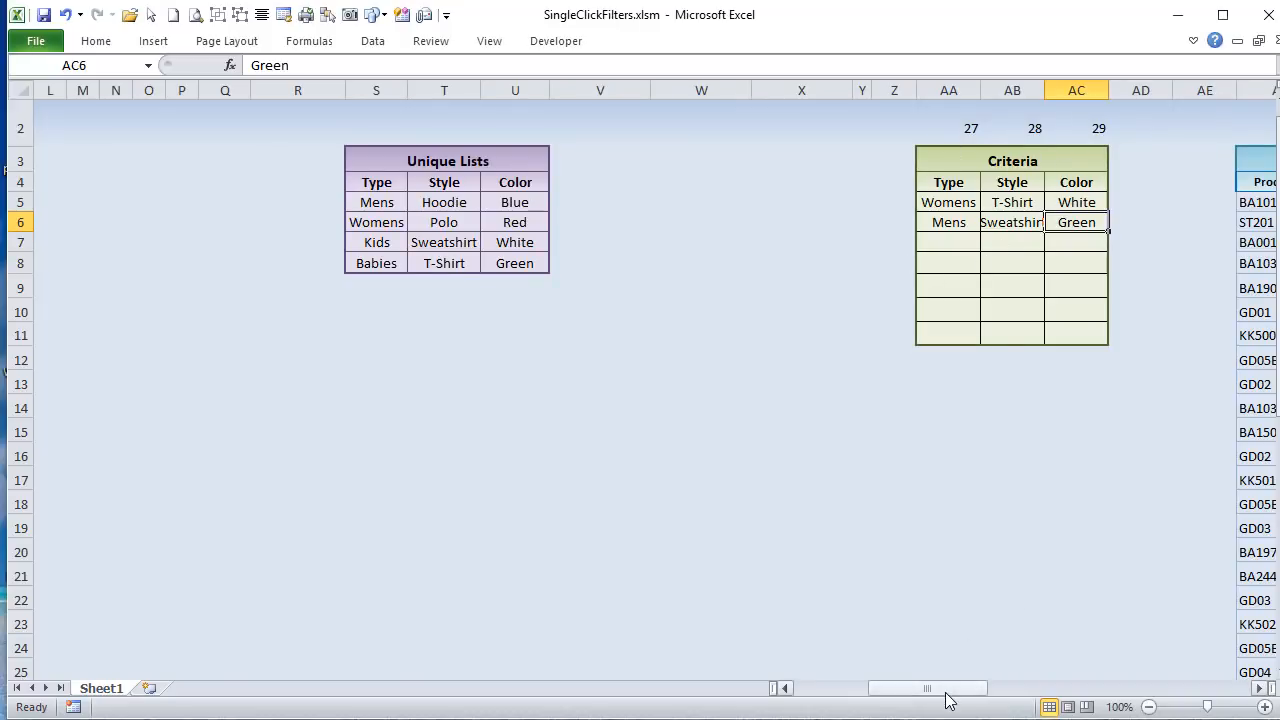
# Step: Remove the Green filter from the inventory list and check the remaining Style and Color entries in the Criteria table
pyautogui.moveTo(945, 692); pyautogui.dragTo(856, 702)
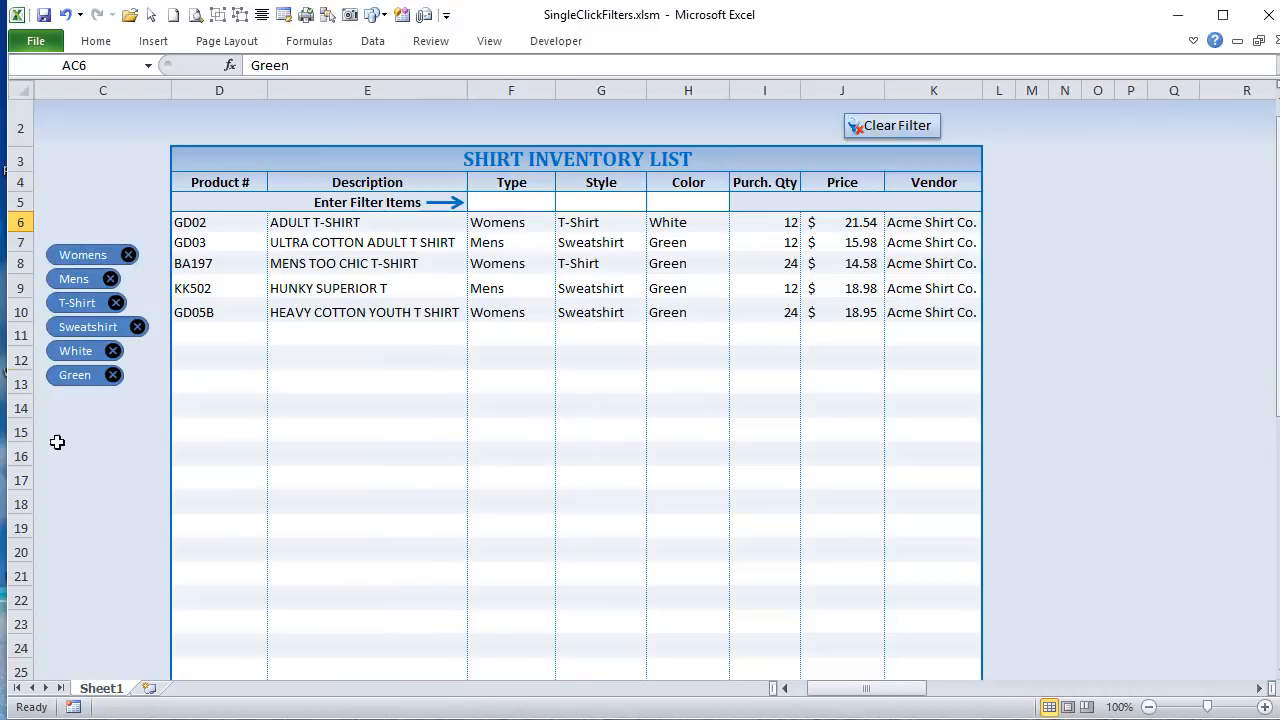
pyautogui.click(112, 377)
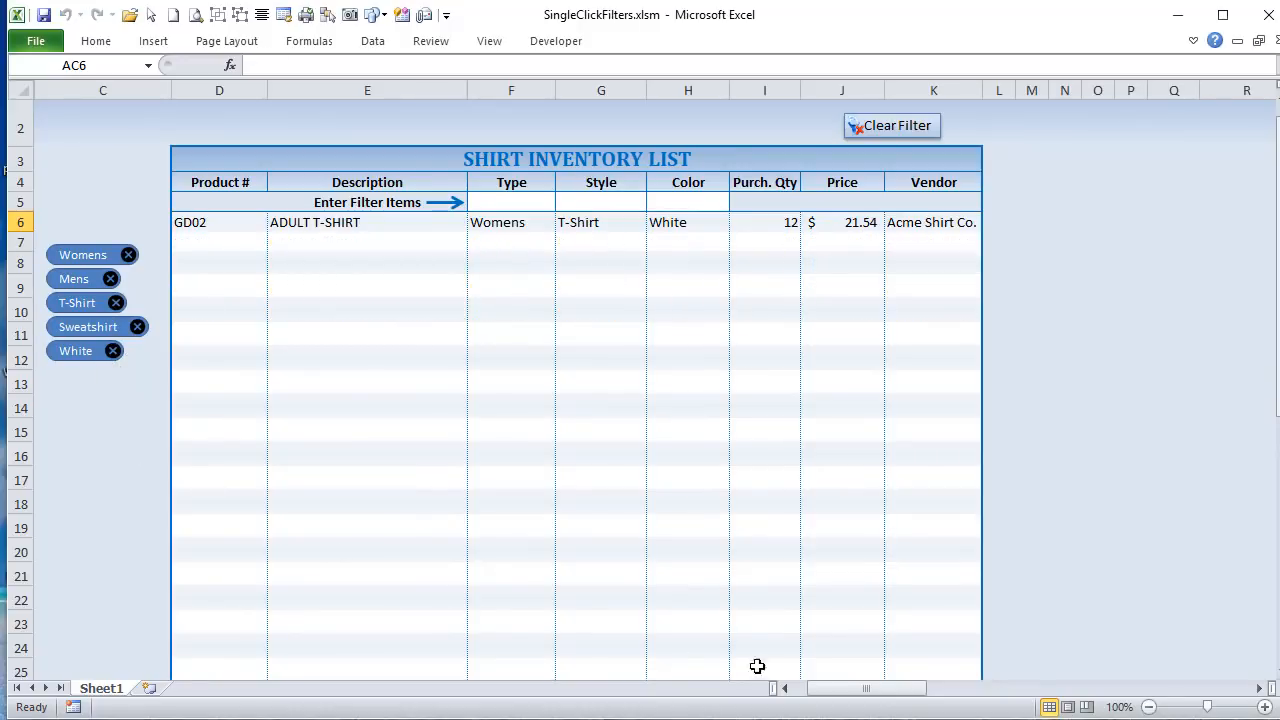
pyautogui.moveTo(826, 691); pyautogui.dragTo(897, 708)
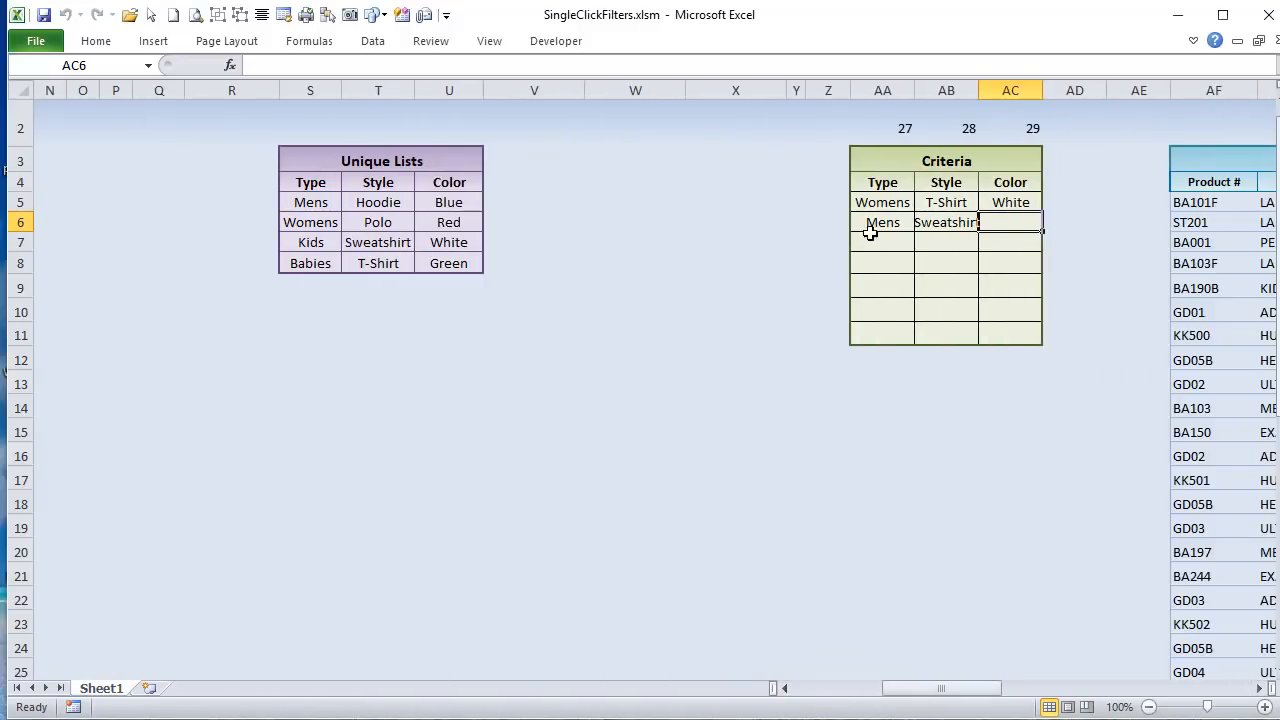
pyautogui.click(955, 223)
pyautogui.click(1005, 203)
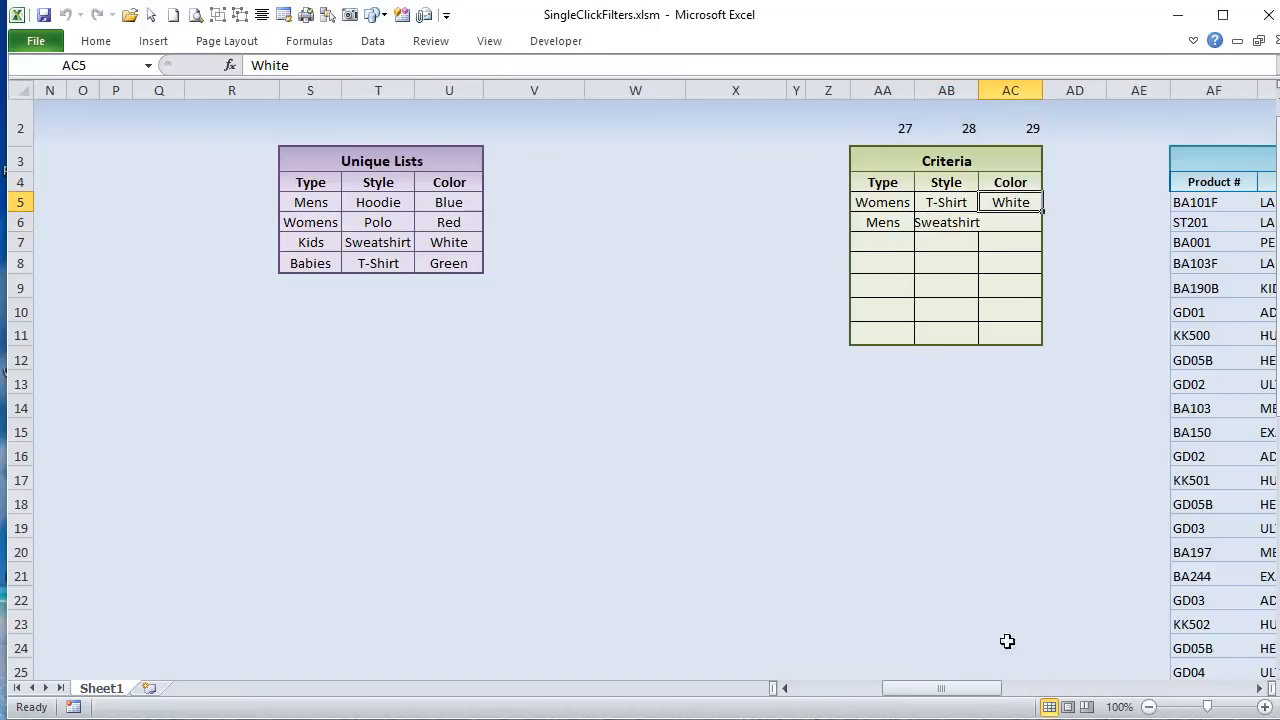
pyautogui.moveTo(995, 690); pyautogui.dragTo(914, 691)
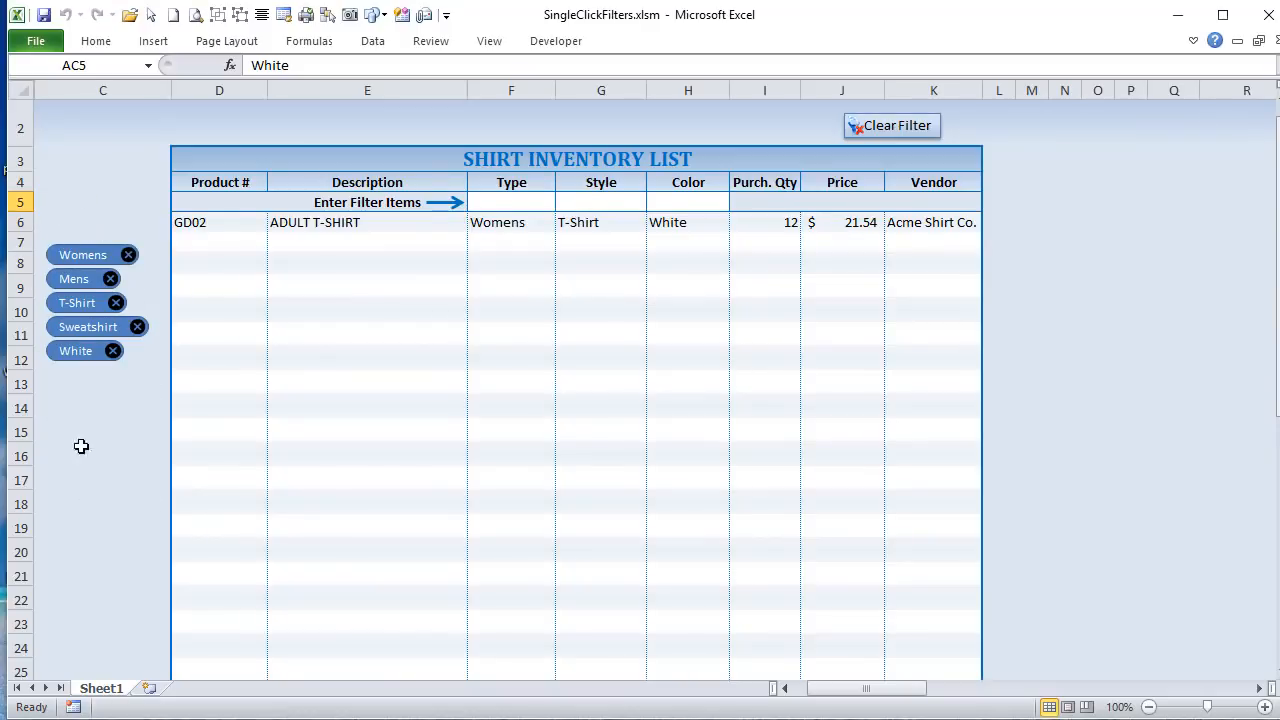
# Step: Go back to the BuiltFilters code and highlight the lines from .IncrementLeft through Next FiltRow
pyautogui.hotkey('alt', 'F11')
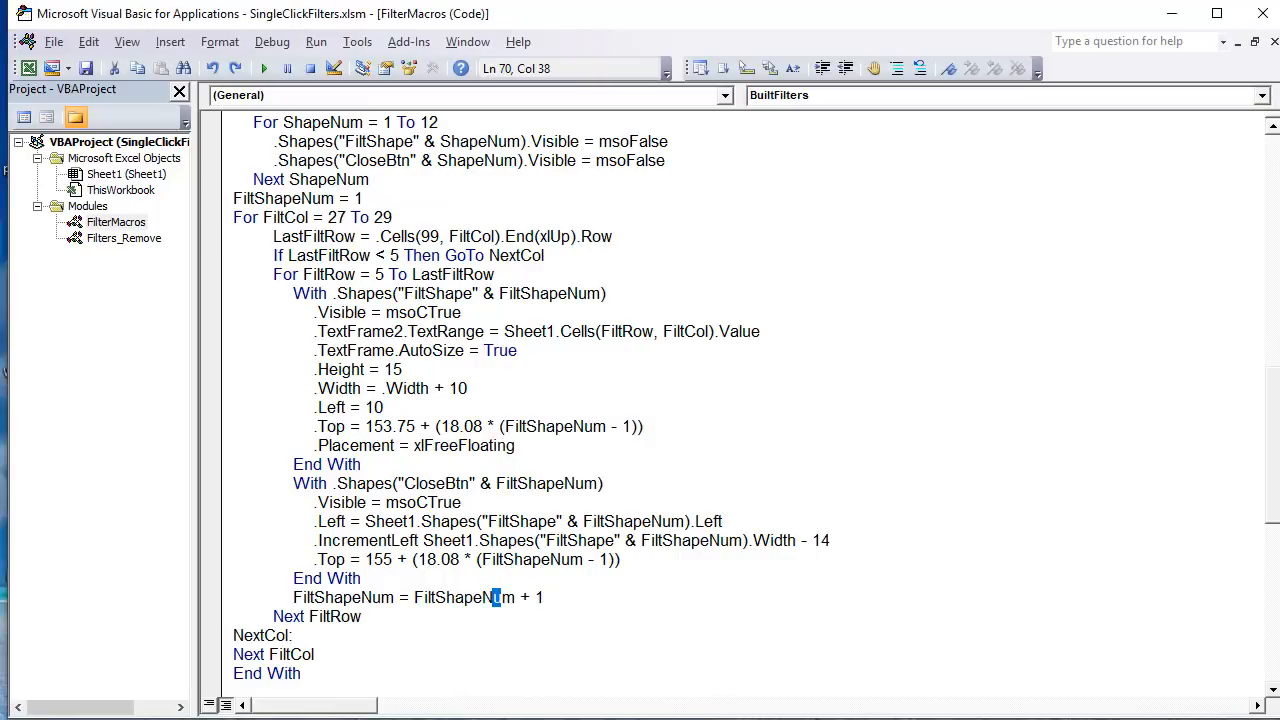
pyautogui.moveTo(437, 617); pyautogui.dragTo(200, 545)
pyautogui.scroll(-3, 215, 530)
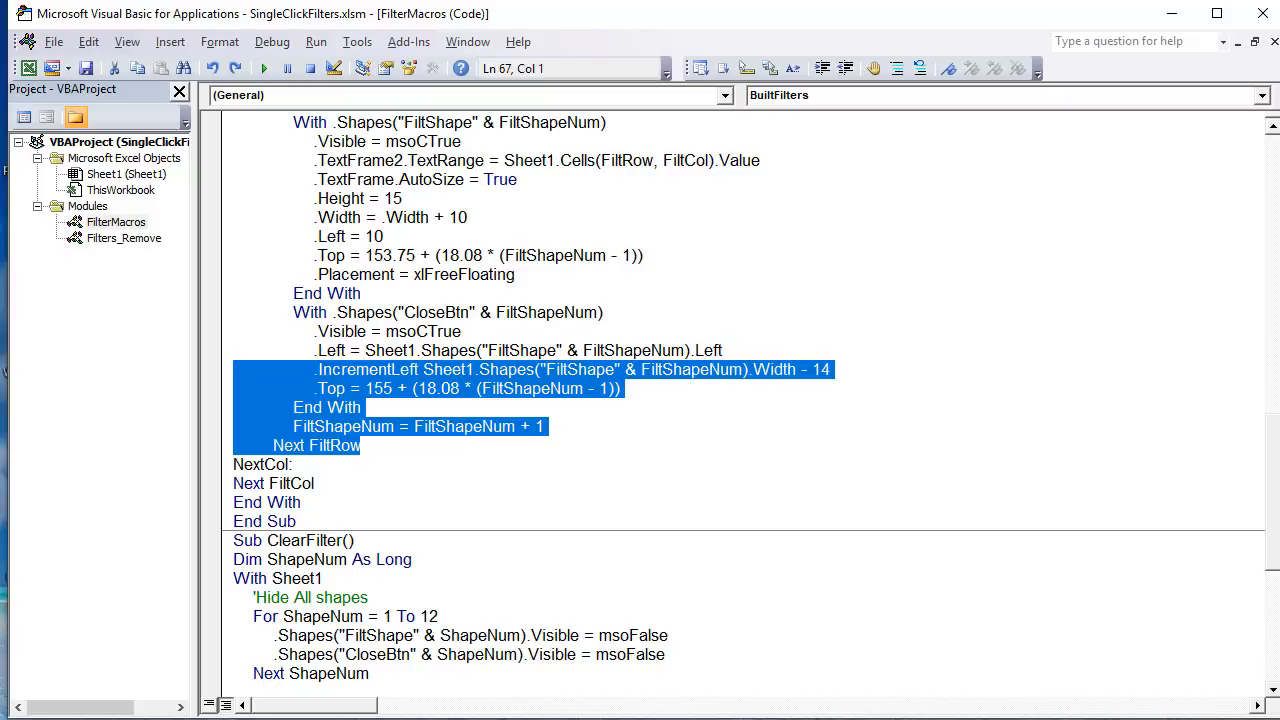
# Step: Remove the T-Shirt filter on the worksheet and return to the code
pyautogui.hotkey('alt', 'F11')
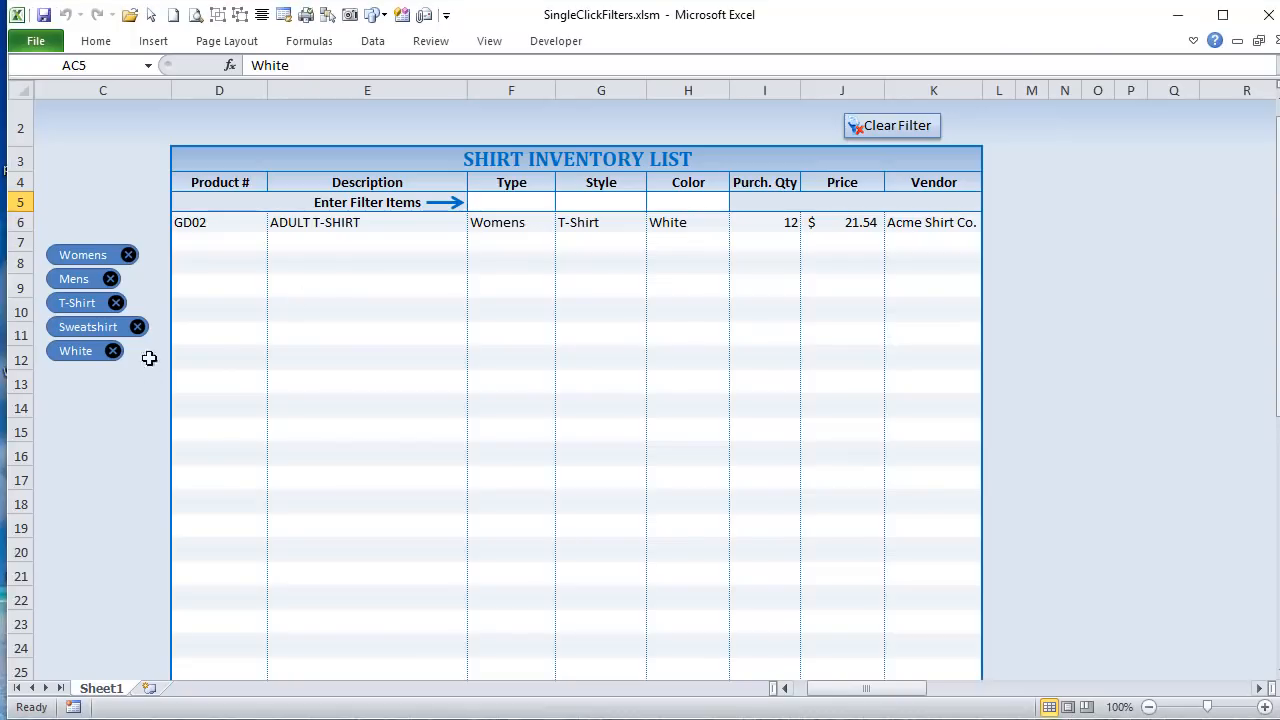
pyautogui.click(116, 303)
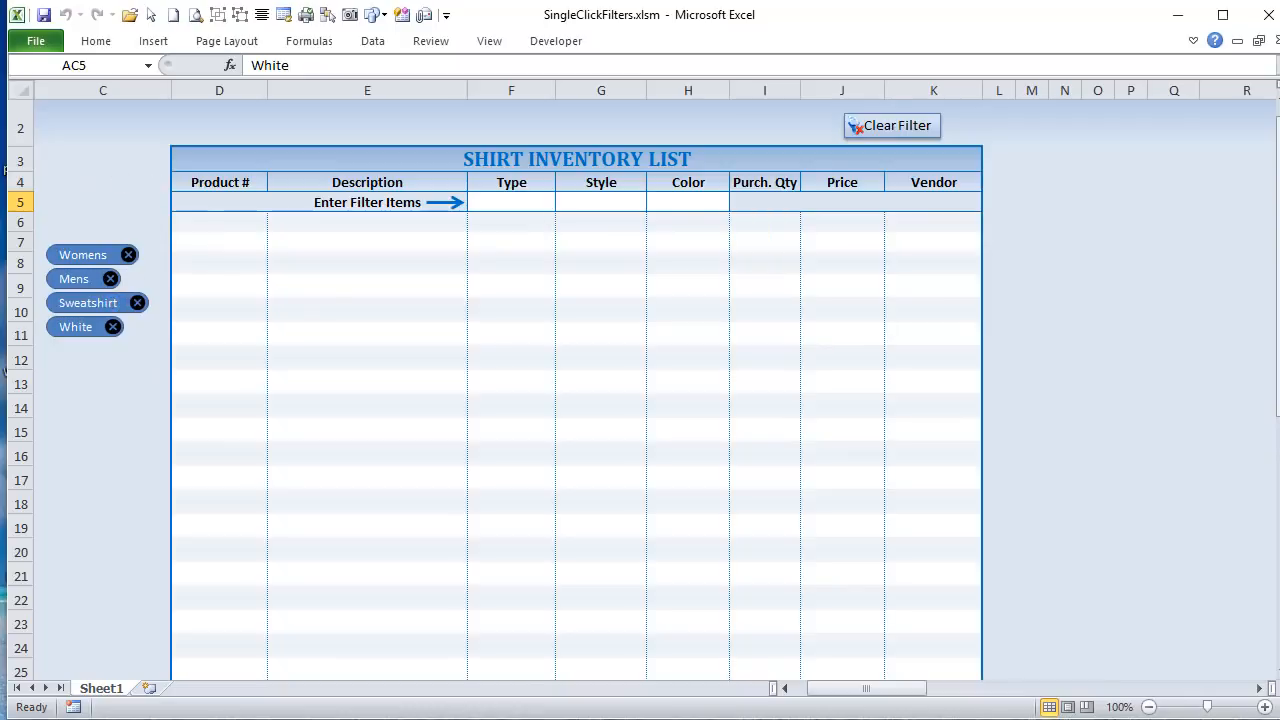
pyautogui.hotkey('alt', 'F11')
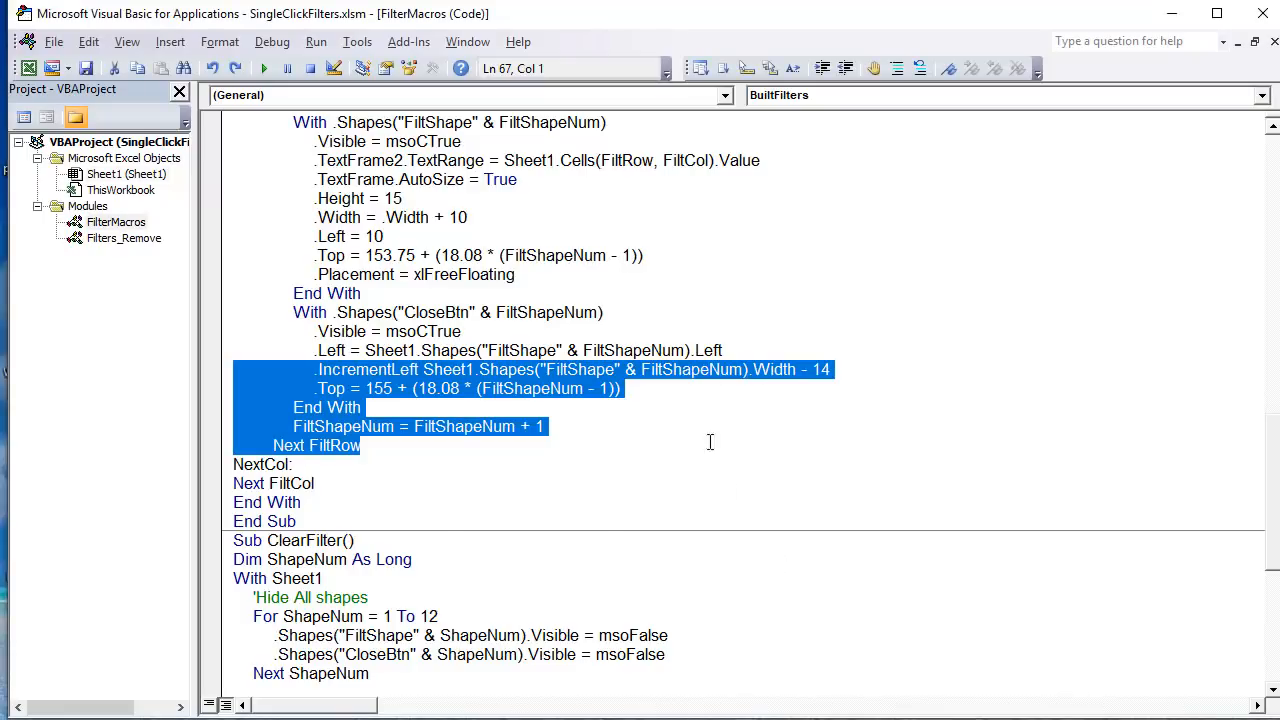
# Step: Open the Filters_Remove module and highlight the RmvFiltNum = 1 line in the RemoveFilt1 macro
pyautogui.scroll(-7, 694, 420)
pyautogui.doubleClick(123, 238)
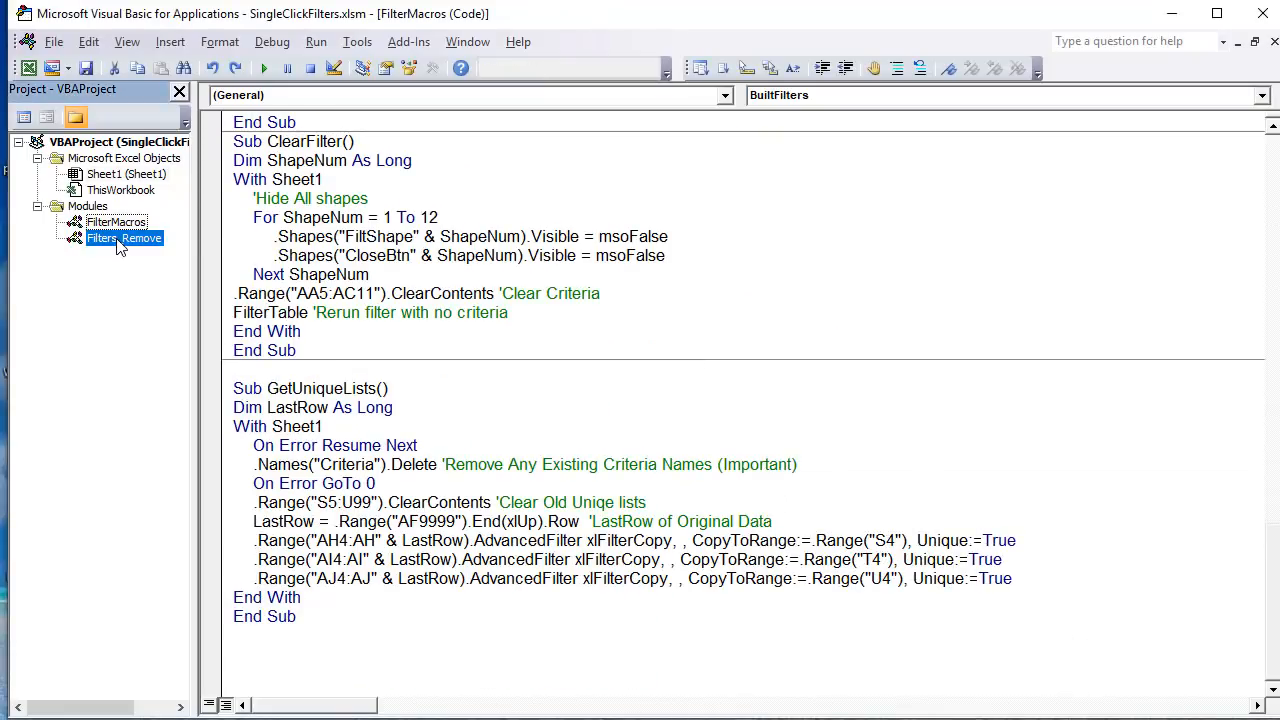
pyautogui.scroll(4, 628, 515)
pyautogui.scroll(12, 628, 515)
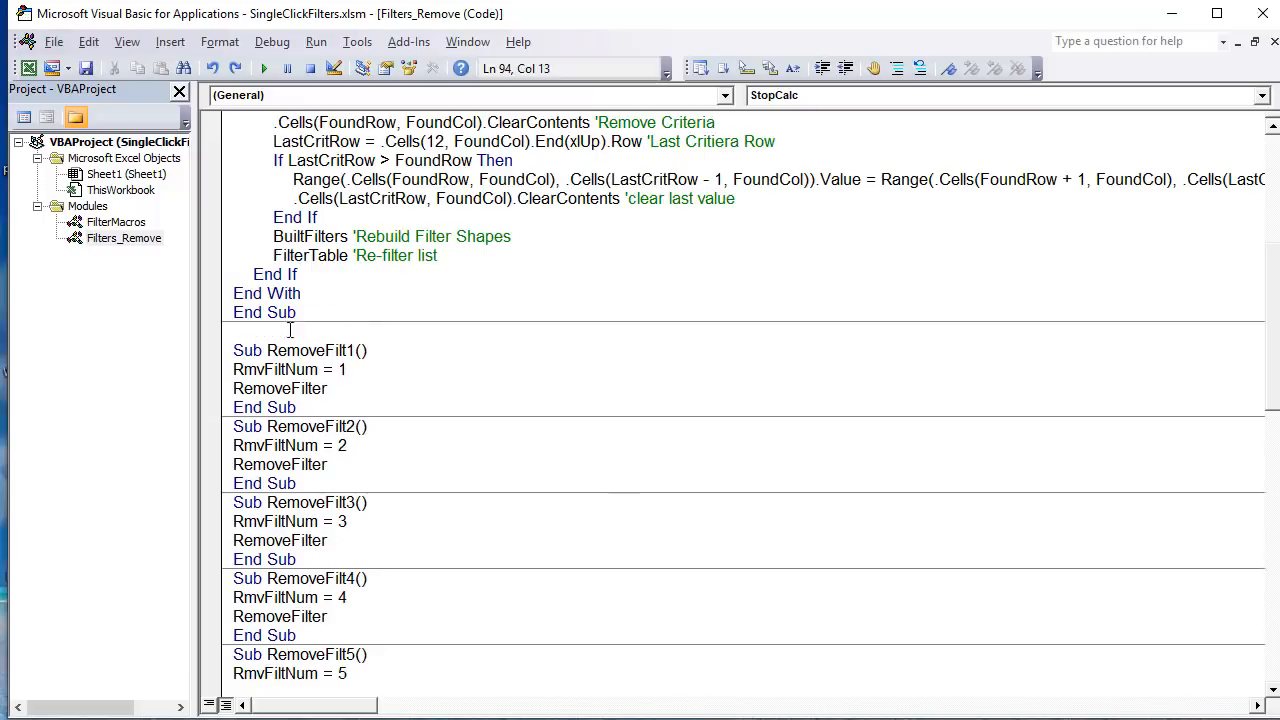
pyautogui.moveTo(369, 367); pyautogui.dragTo(226, 363)
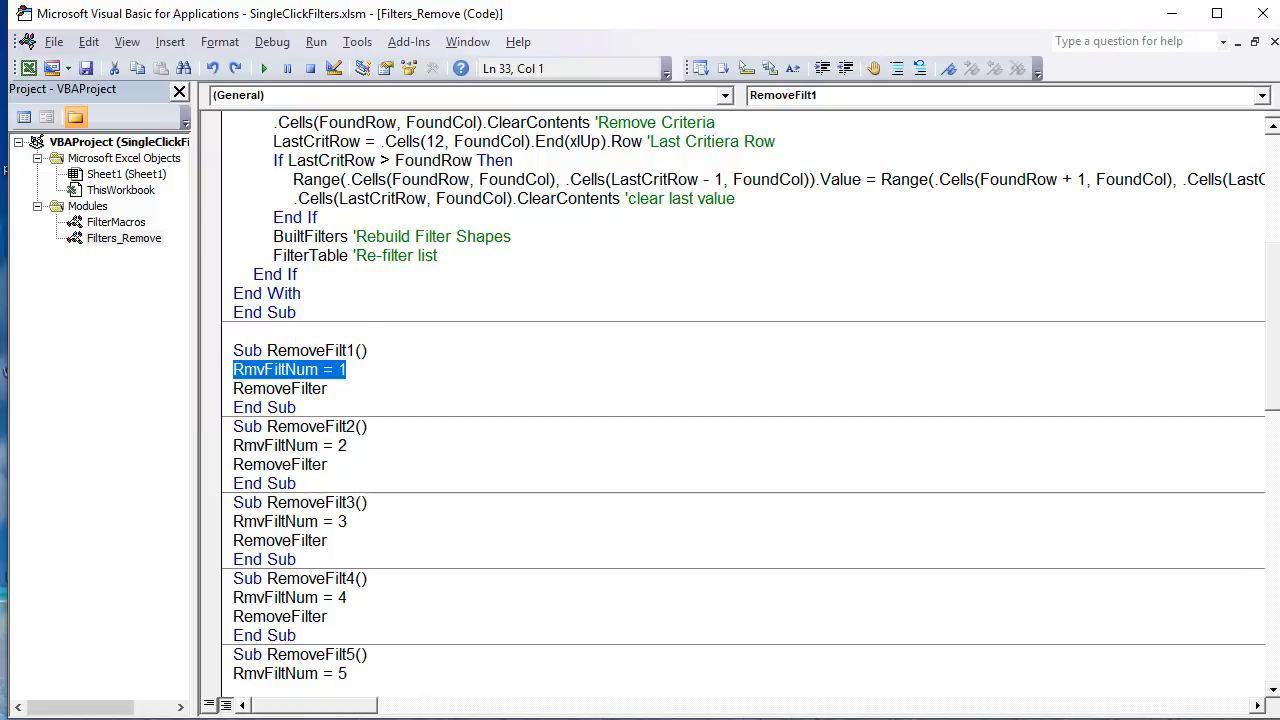
# Step: Inspect which macro is assigned to the Sweatshirt filter's close button, leave the assignment dialog without changes and return to the code
pyautogui.hotkey('alt', 'F11')
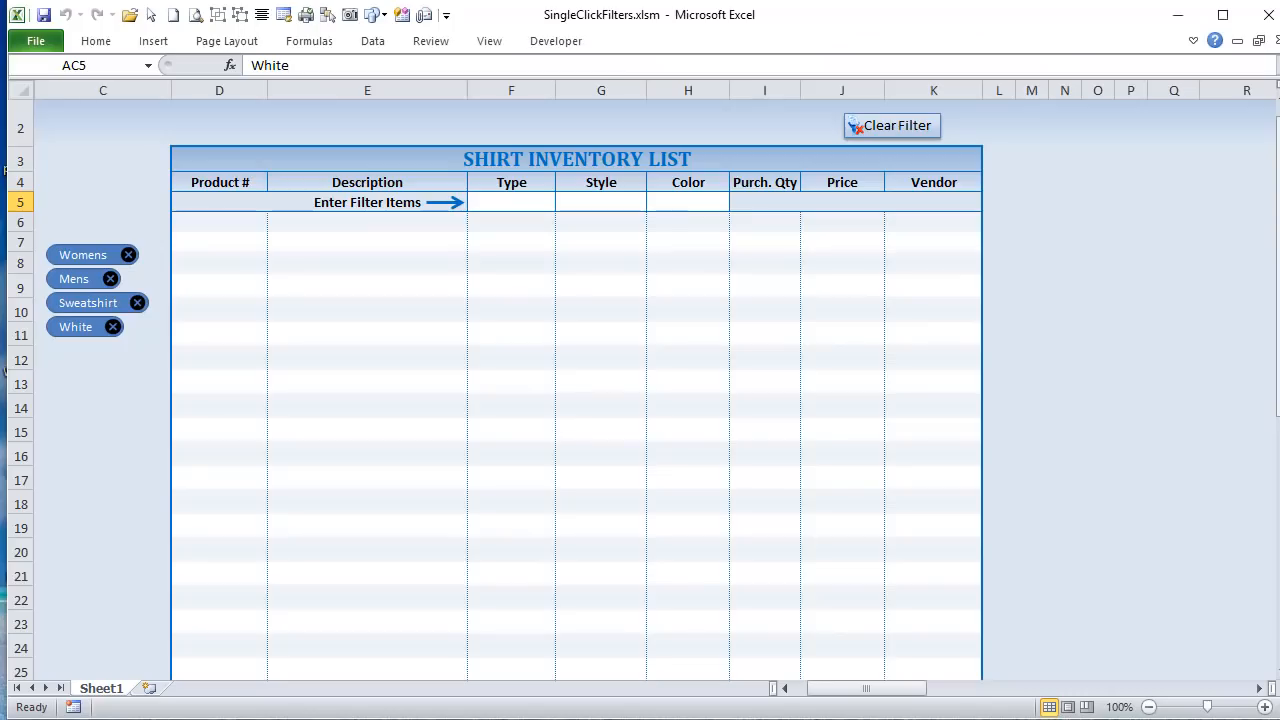
pyautogui.keyDown('ctrl'); pyautogui.click(135, 302); pyautogui.keyUp('ctrl')
pyautogui.rightClick(135, 302)
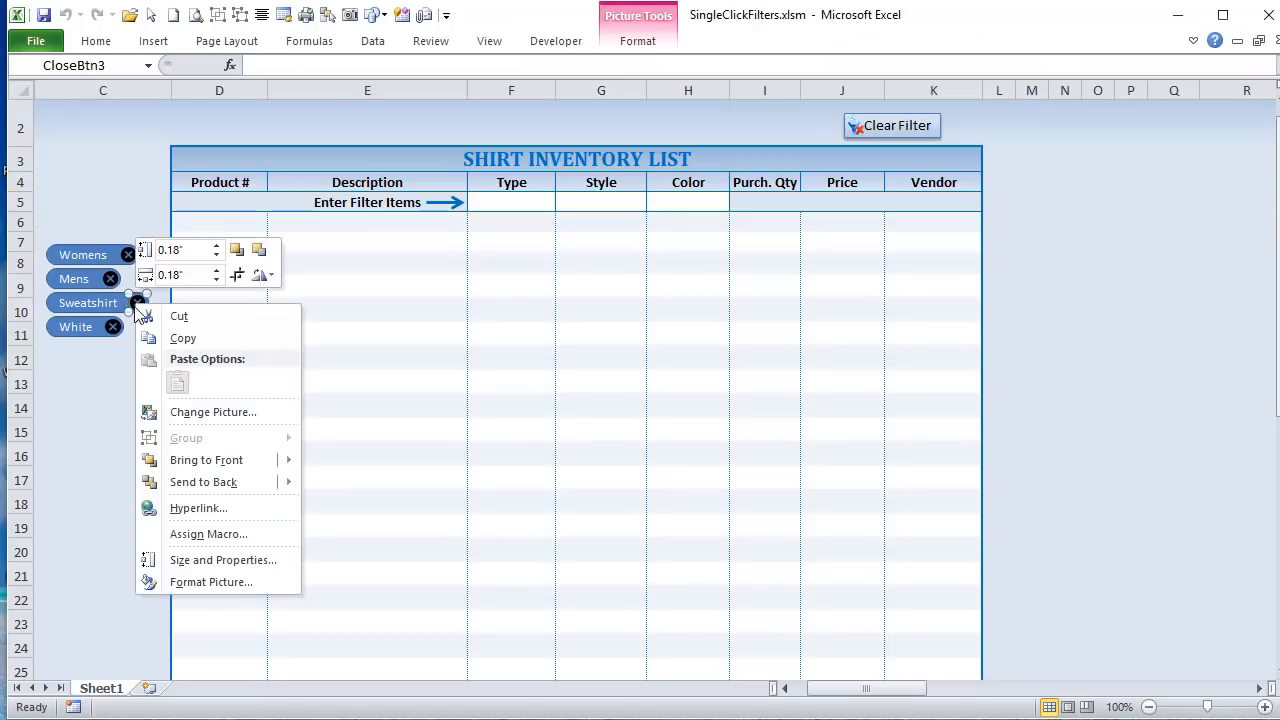
pyautogui.click(180, 533)
pyautogui.moveTo(218, 363); pyautogui.dragTo(376, 323)
pyautogui.click(432, 324)
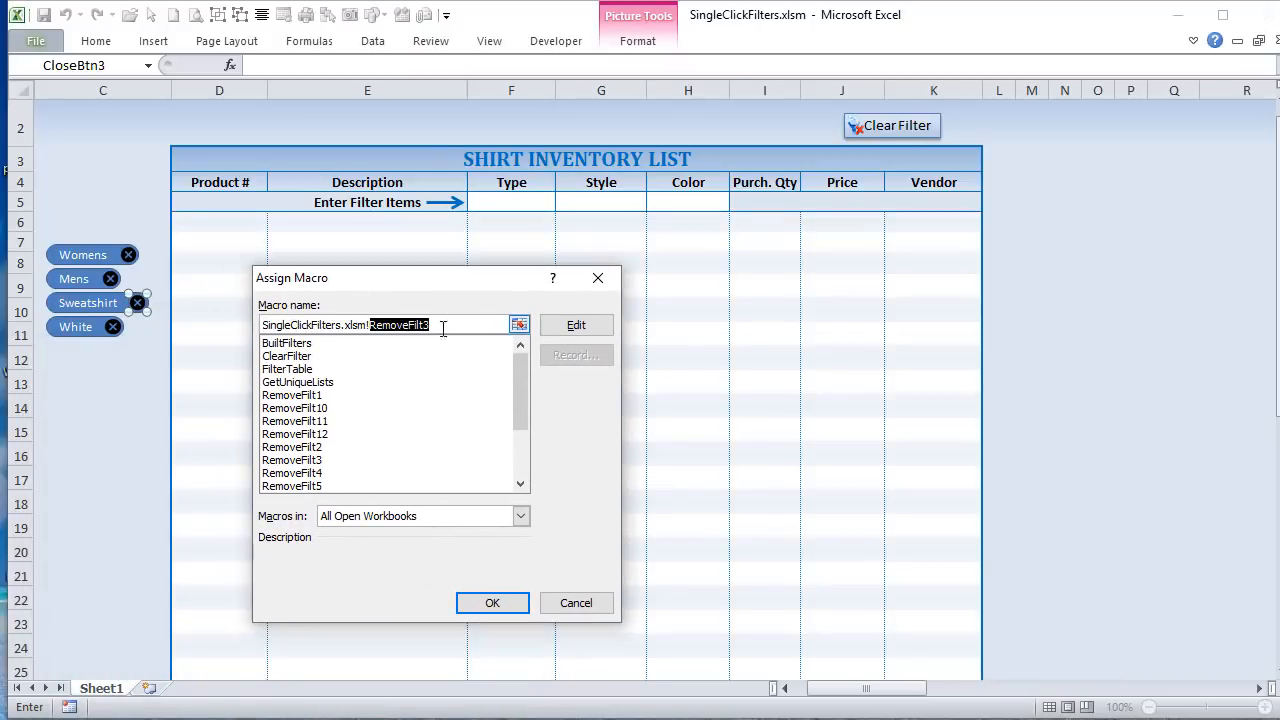
pyautogui.moveTo(518, 390)
pyautogui.mouseDown()
pyautogui.moveTo(520, 415)
pyautogui.moveTo(520, 394)
pyautogui.mouseUp()
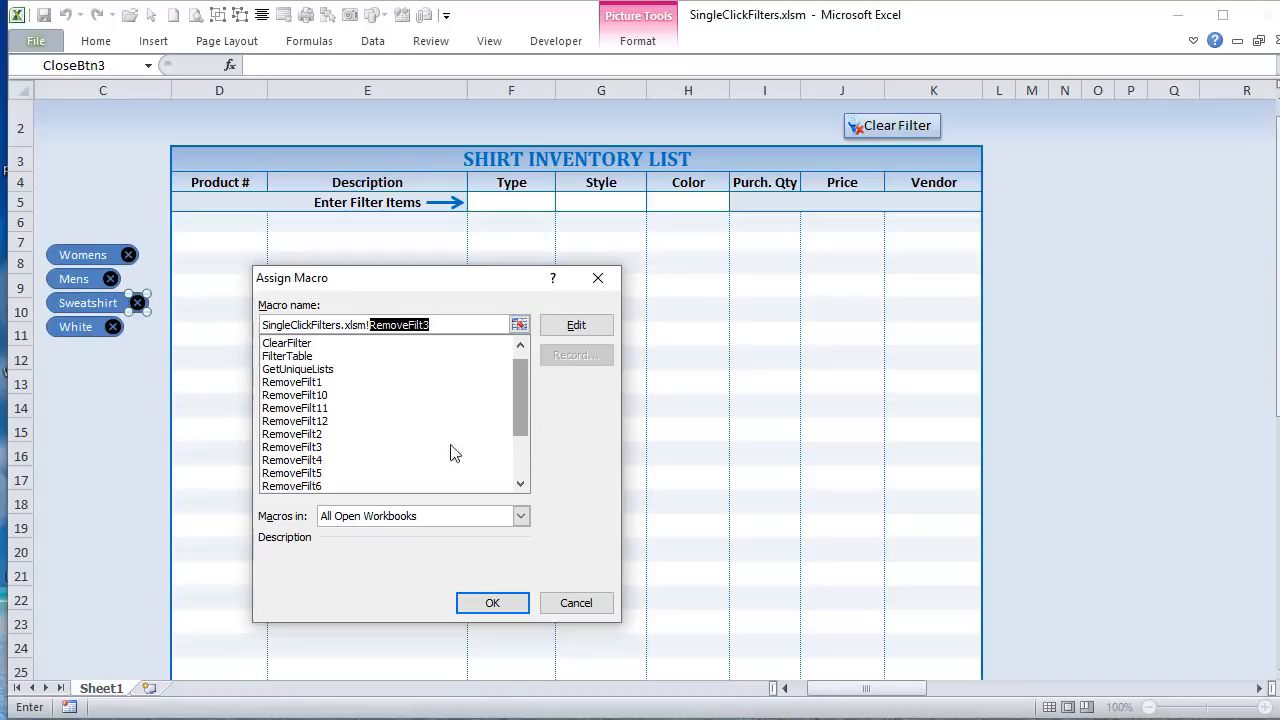
pyautogui.click(584, 608)
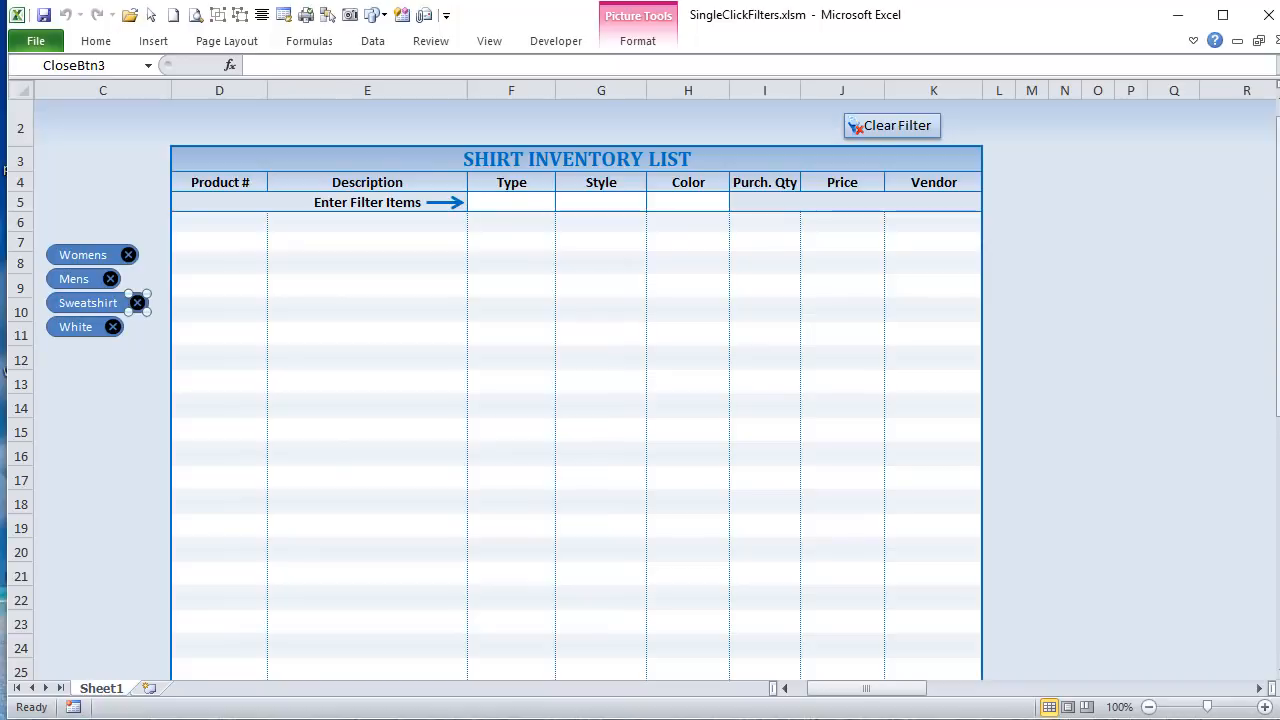
pyautogui.hotkey('alt', 'F11')
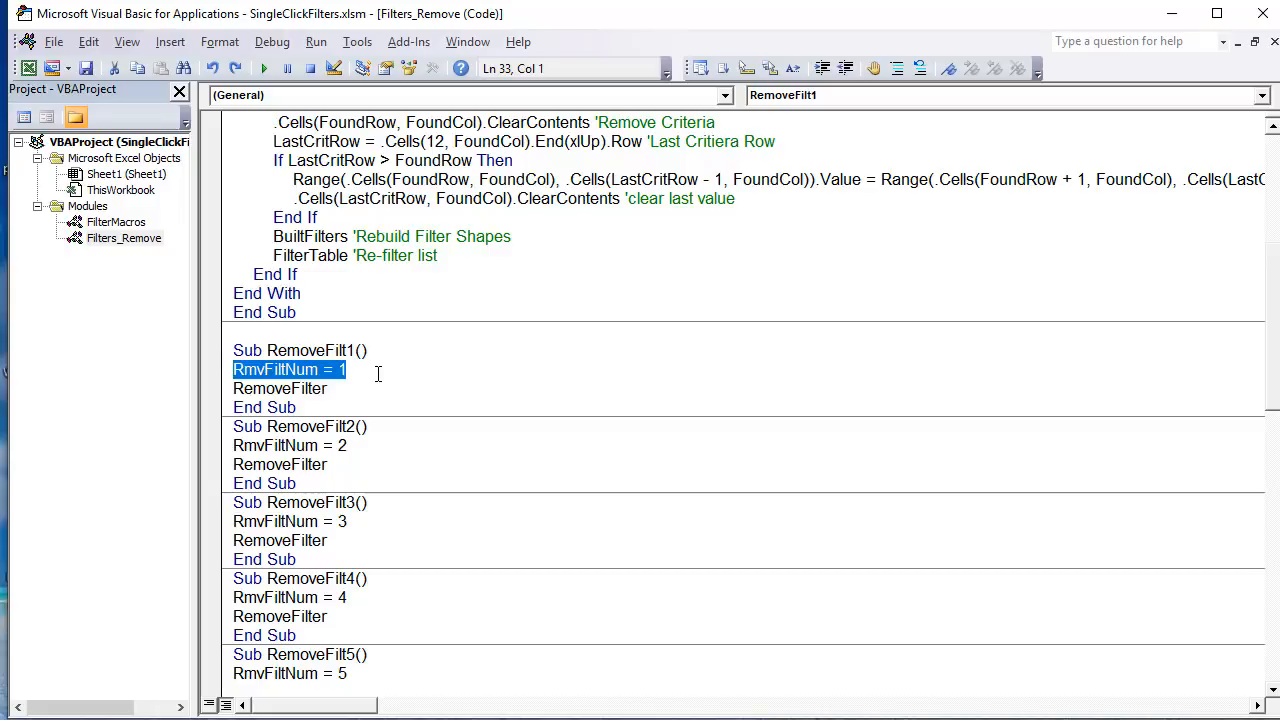
# Step: Highlight the assigned value in the RemoveFilt1 macro, and the Dim RmvFiltNum As Long declaration above the RemoveFilter macro
pyautogui.click(378, 374)
pyautogui.moveTo(352, 375); pyautogui.dragTo(330, 374)
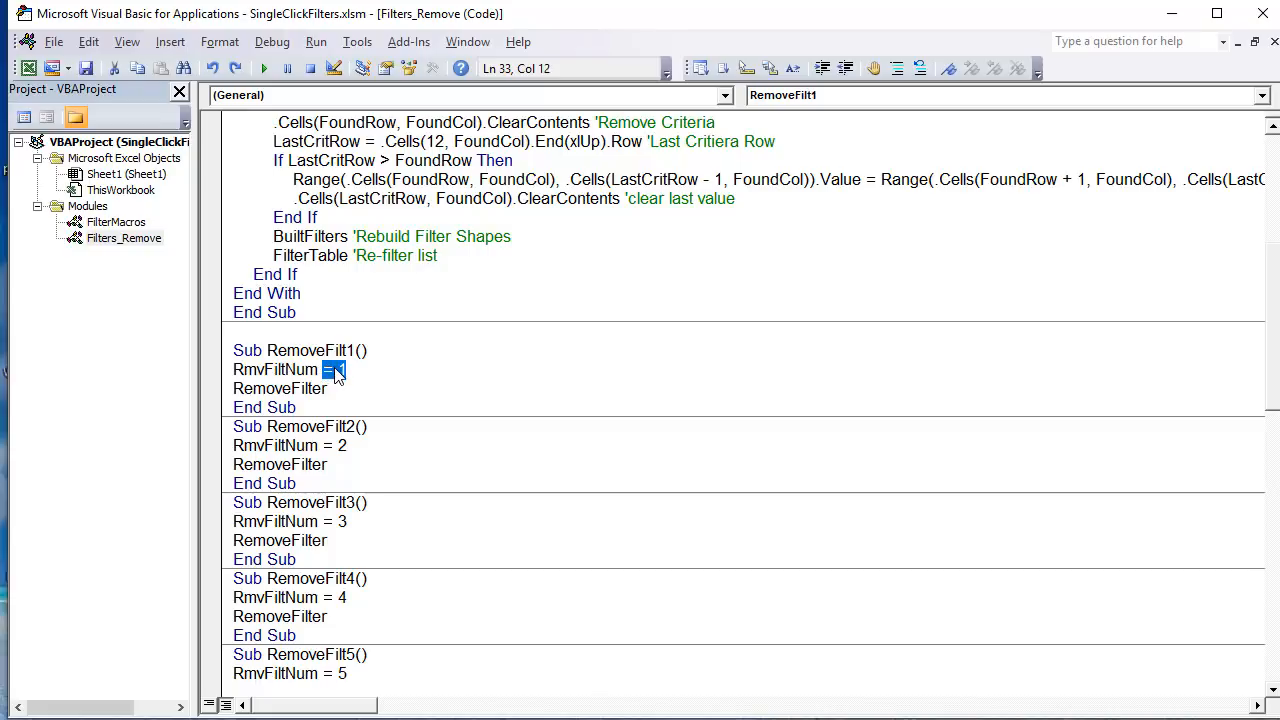
pyautogui.click(347, 372)
pyautogui.scroll(1, 359, 450)
pyautogui.scroll(-2, 359, 450)
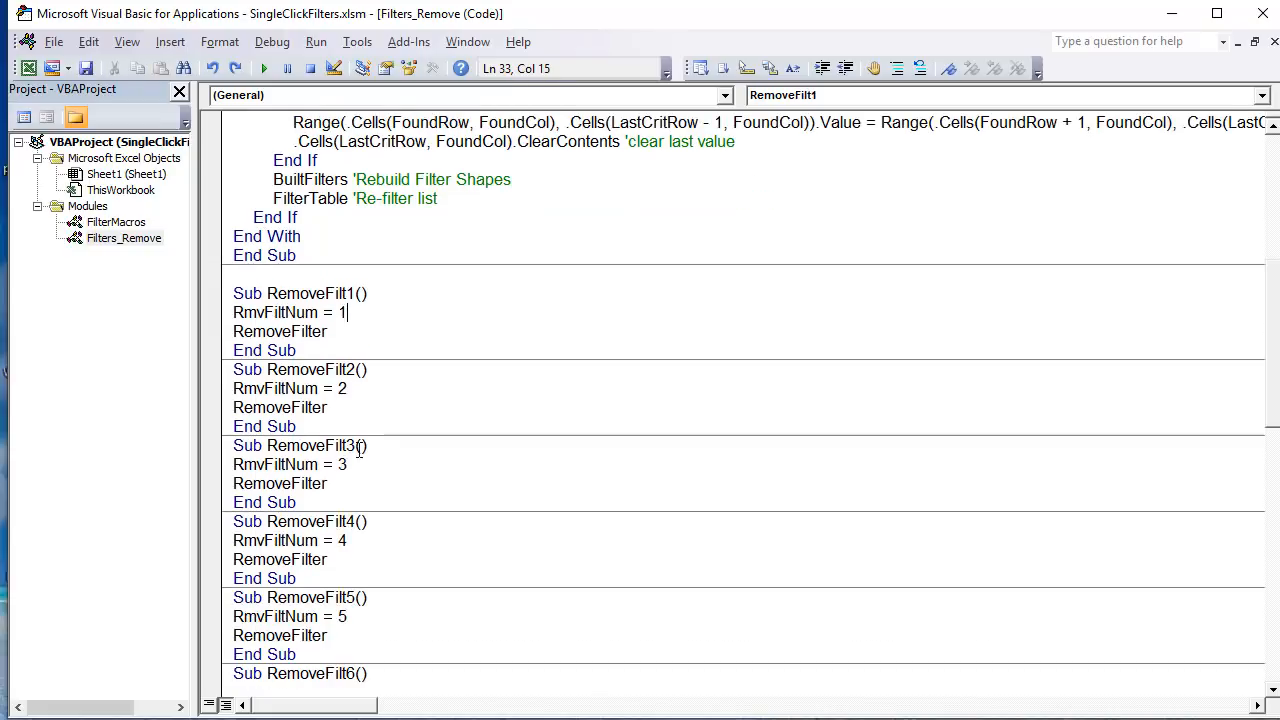
pyautogui.scroll(7, 344, 420)
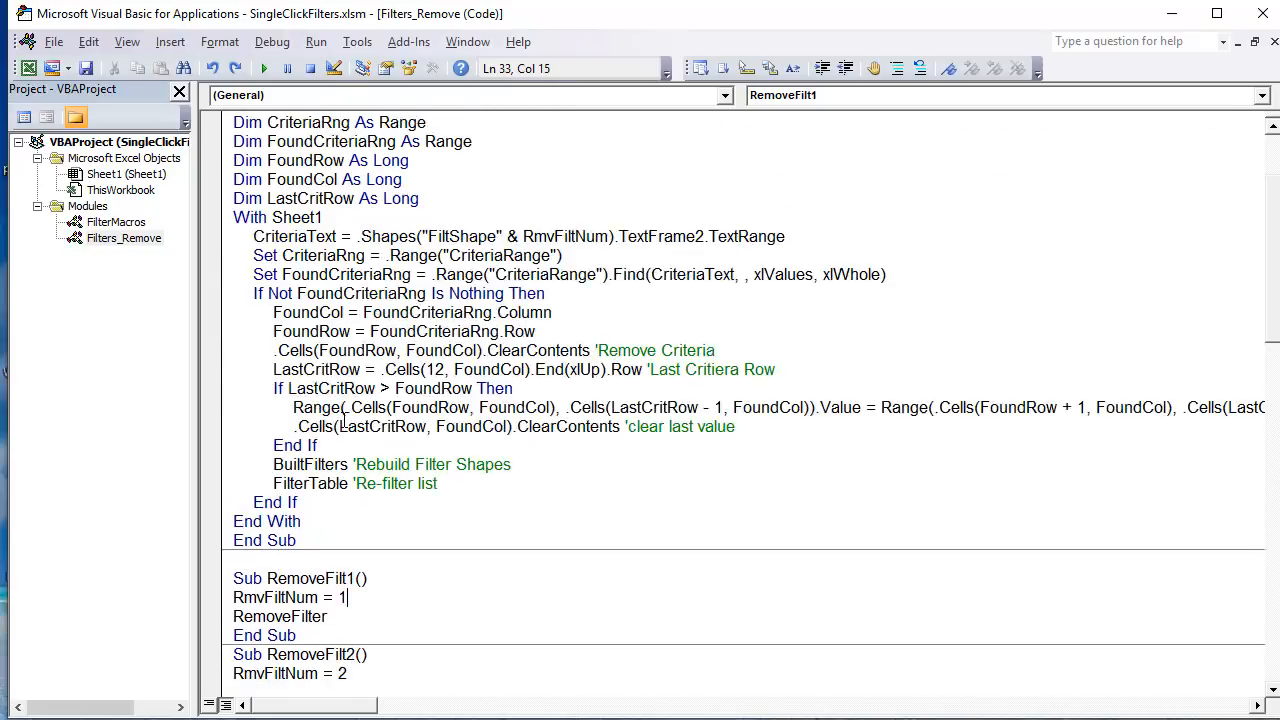
pyautogui.click(423, 160)
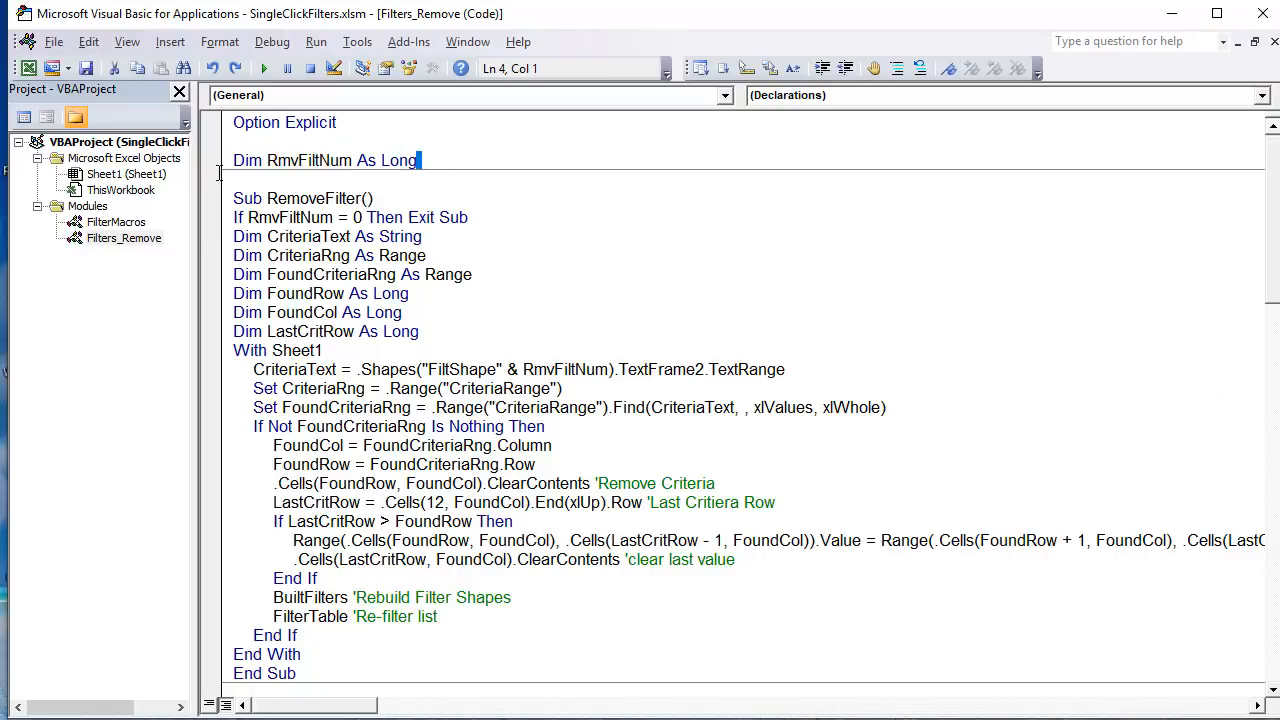
pyautogui.moveTo(423, 160); pyautogui.dragTo(213, 167)
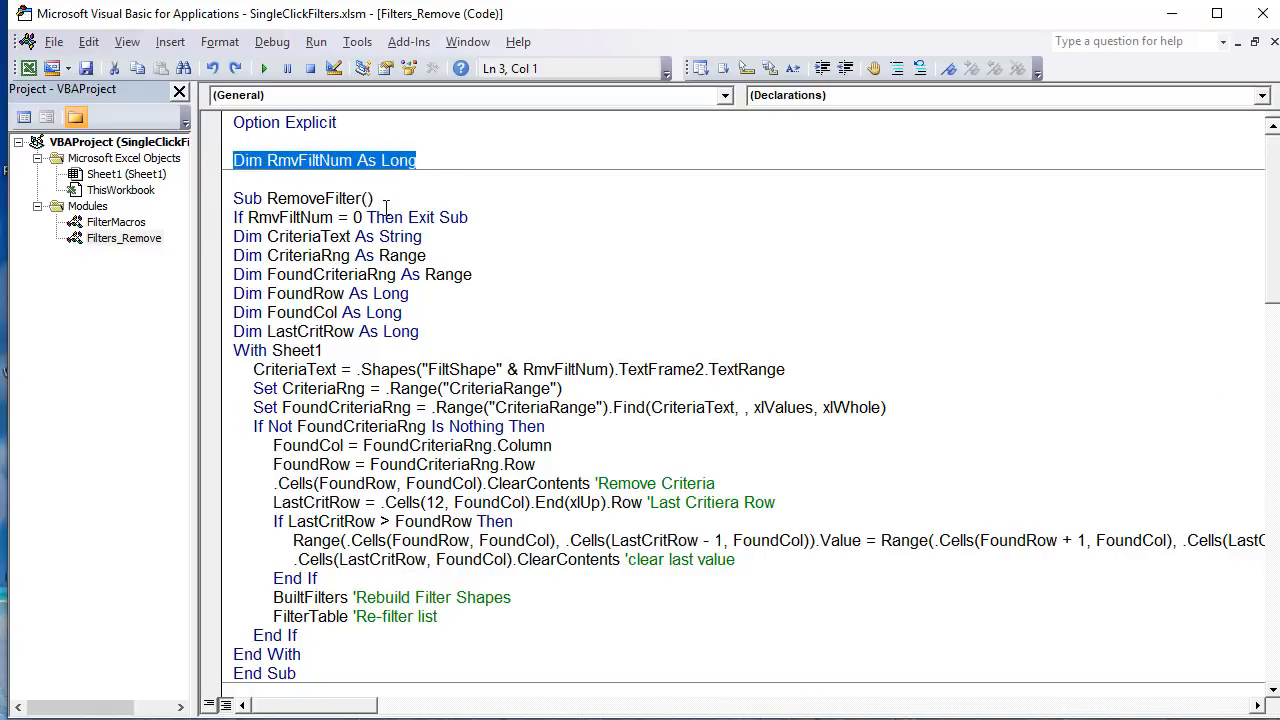
# Step: Highlight the RmvFiltNum = 1 line and the RemoveFilter call in the RemoveFilt1 macro
pyautogui.scroll(-1, 386, 207)
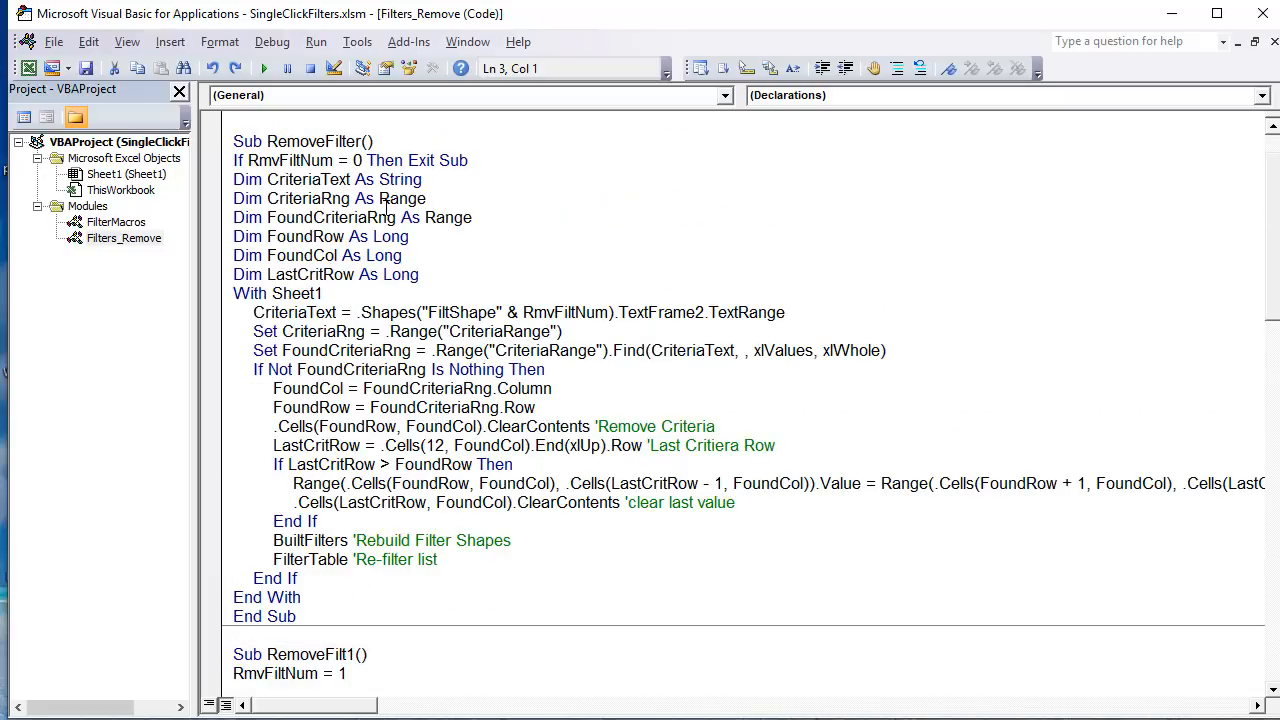
pyautogui.scroll(-6, 386, 207)
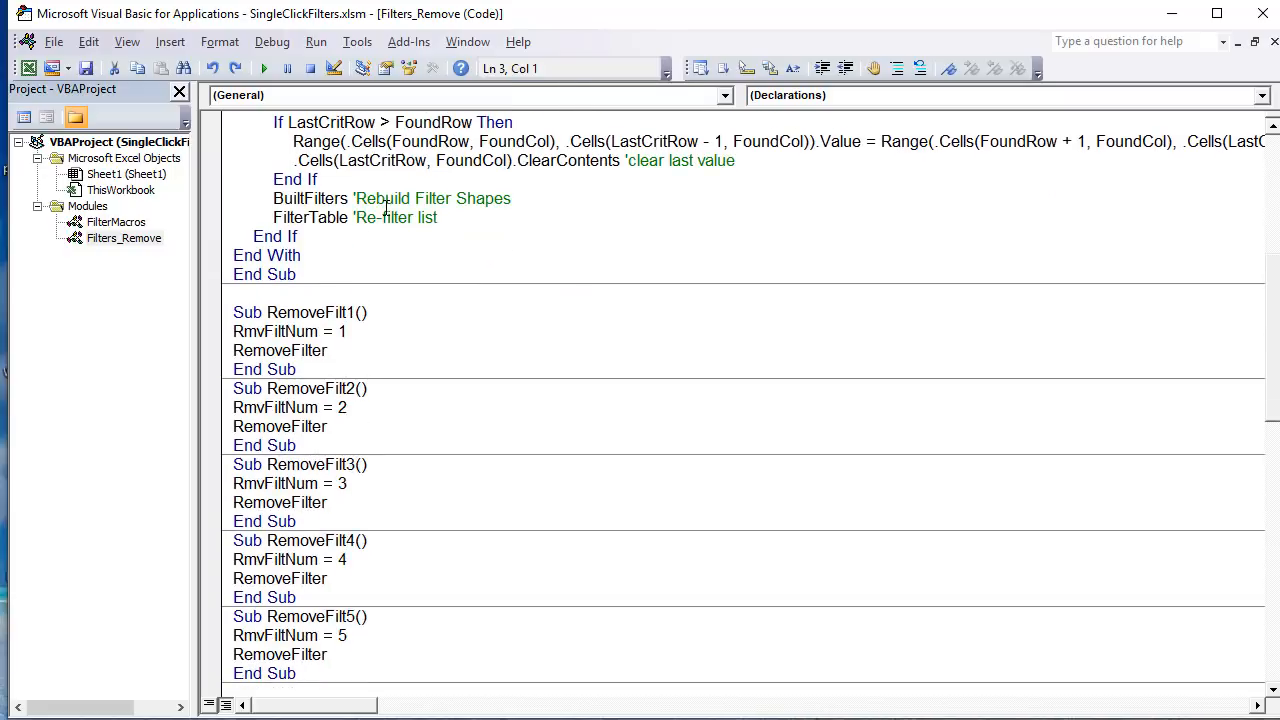
pyautogui.moveTo(360, 331); pyautogui.dragTo(233, 331)
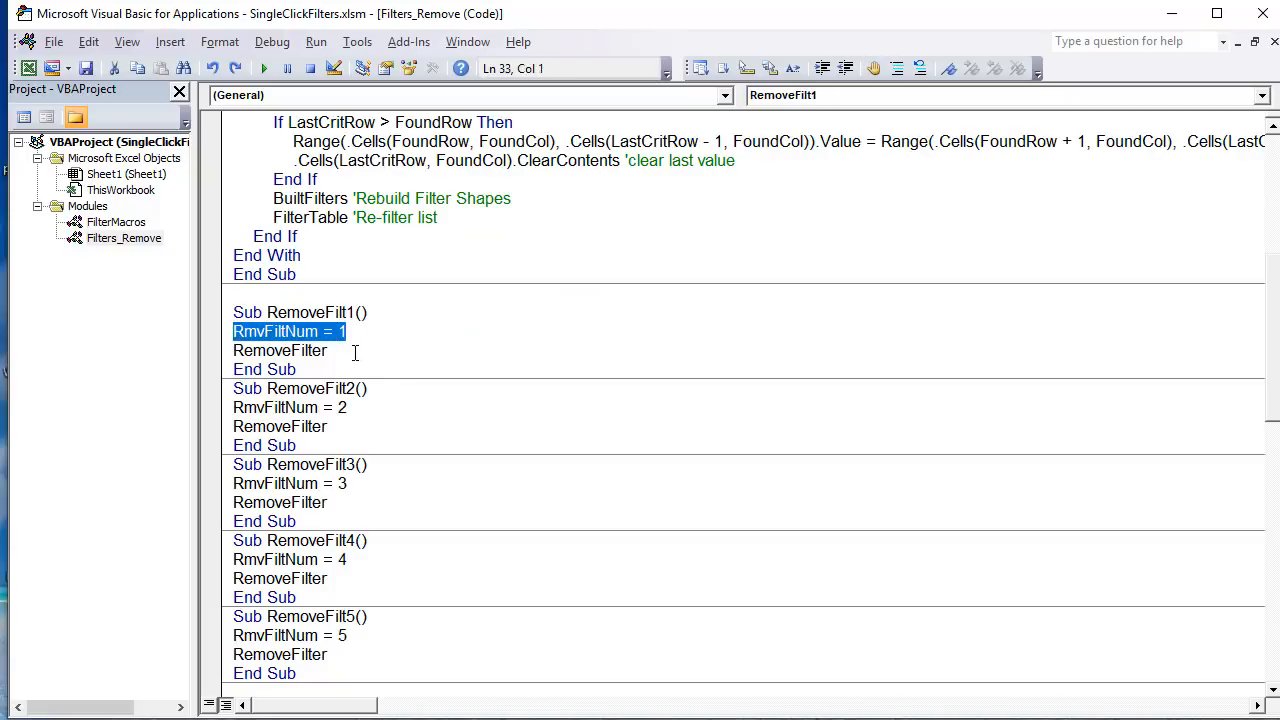
pyautogui.moveTo(354, 352); pyautogui.dragTo(218, 354)
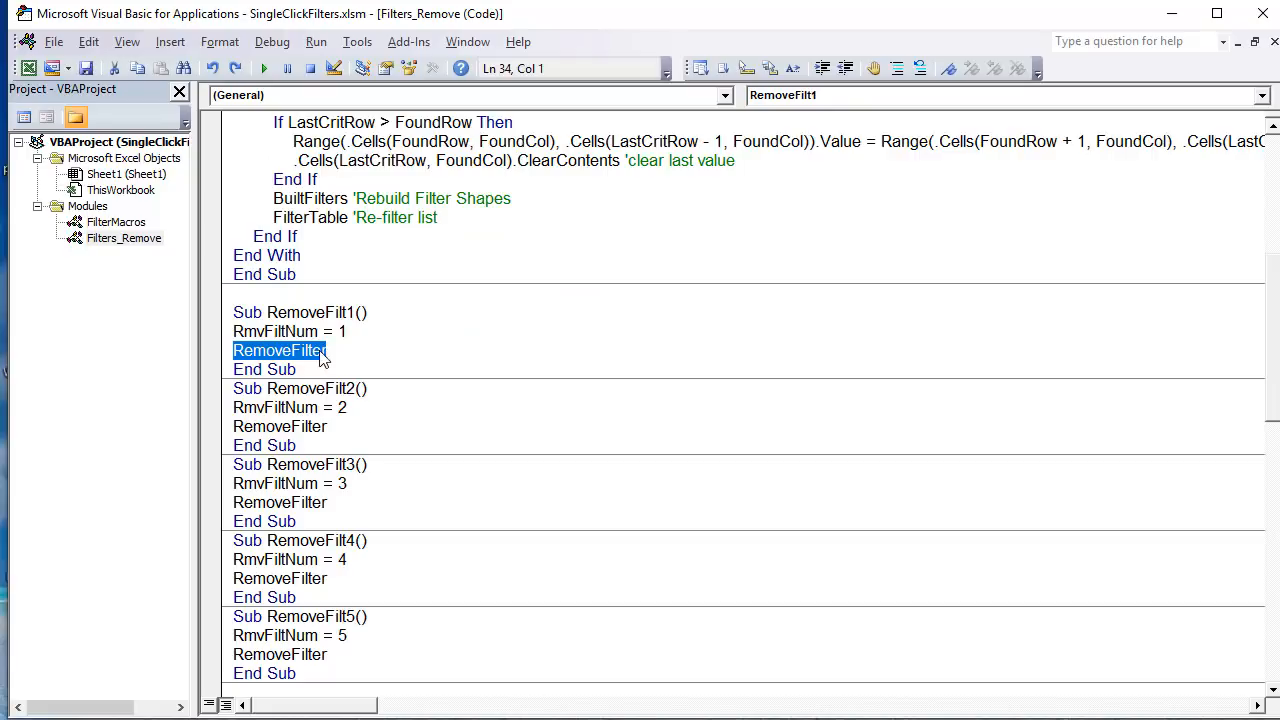
# Step: Highlight the RemoveFilt2 macro's name, its RmvFiltNum = 2 line and its RemoveFilter call
pyautogui.moveTo(355, 429); pyautogui.dragTo(232, 428)
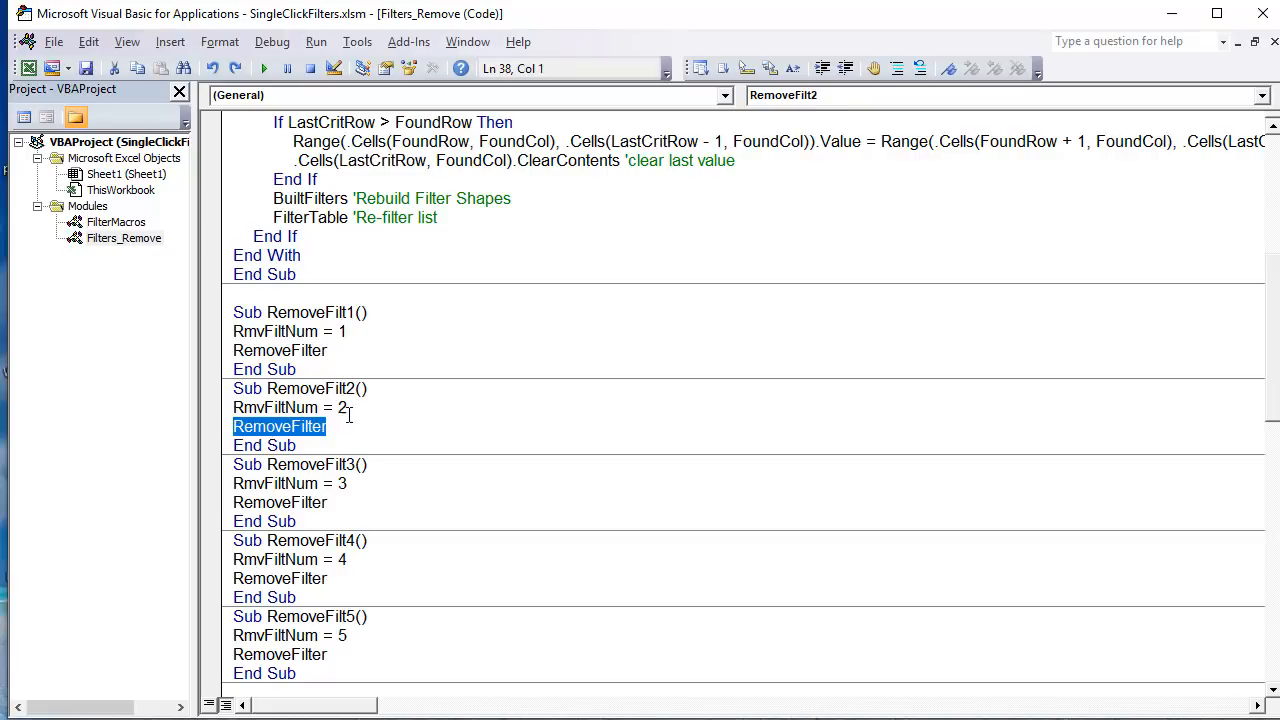
pyautogui.click(362, 409)
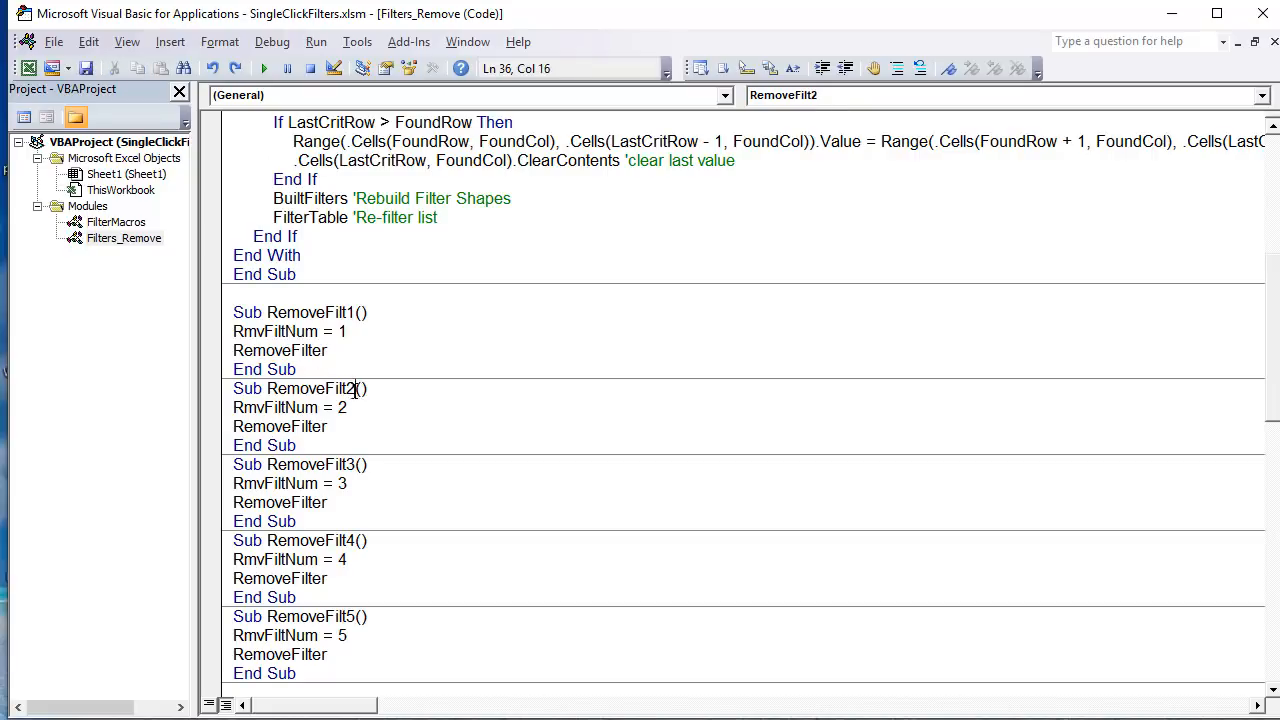
pyautogui.moveTo(355, 389); pyautogui.dragTo(268, 392)
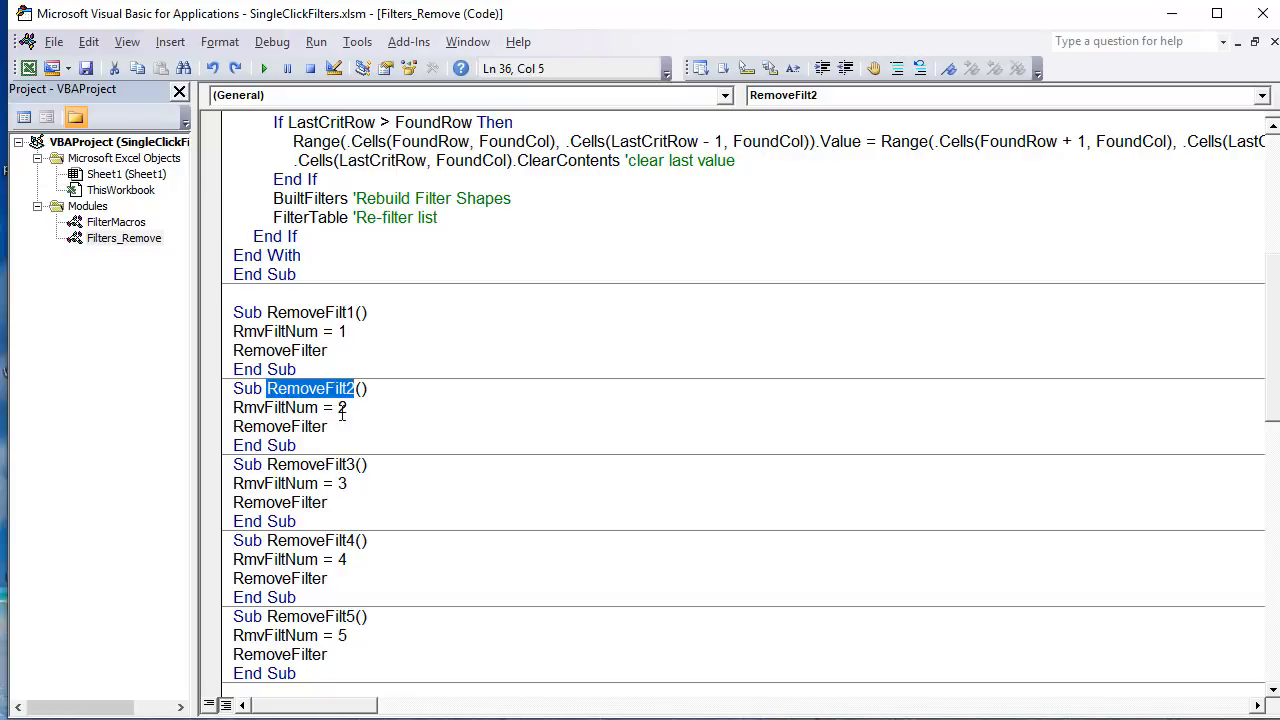
pyautogui.moveTo(341, 412); pyautogui.dragTo(217, 412)
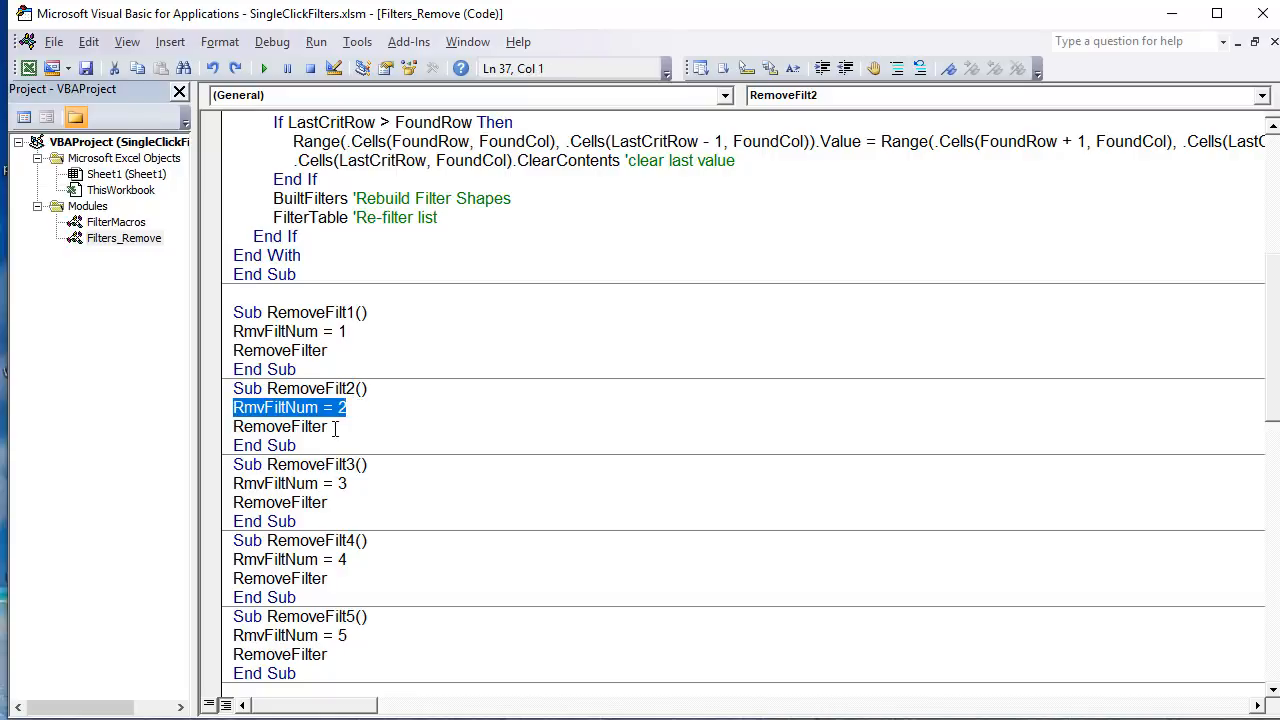
pyautogui.moveTo(335, 428); pyautogui.dragTo(232, 428)
# Step: Review the remaining RemoveFilt macros and highlight the RemoveFilter macro from its name through End With
pyautogui.scroll(-6, 277, 442)
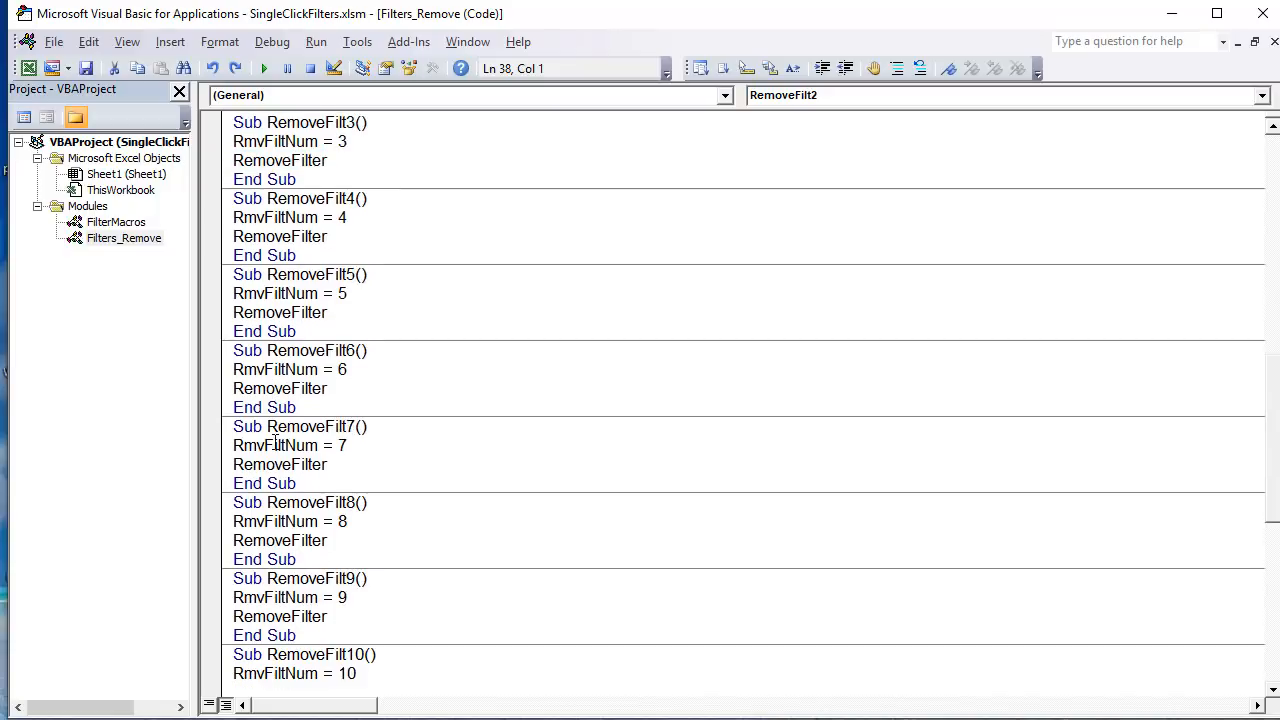
pyautogui.scroll(-8, 275, 443)
pyautogui.scroll(8, 275, 443)
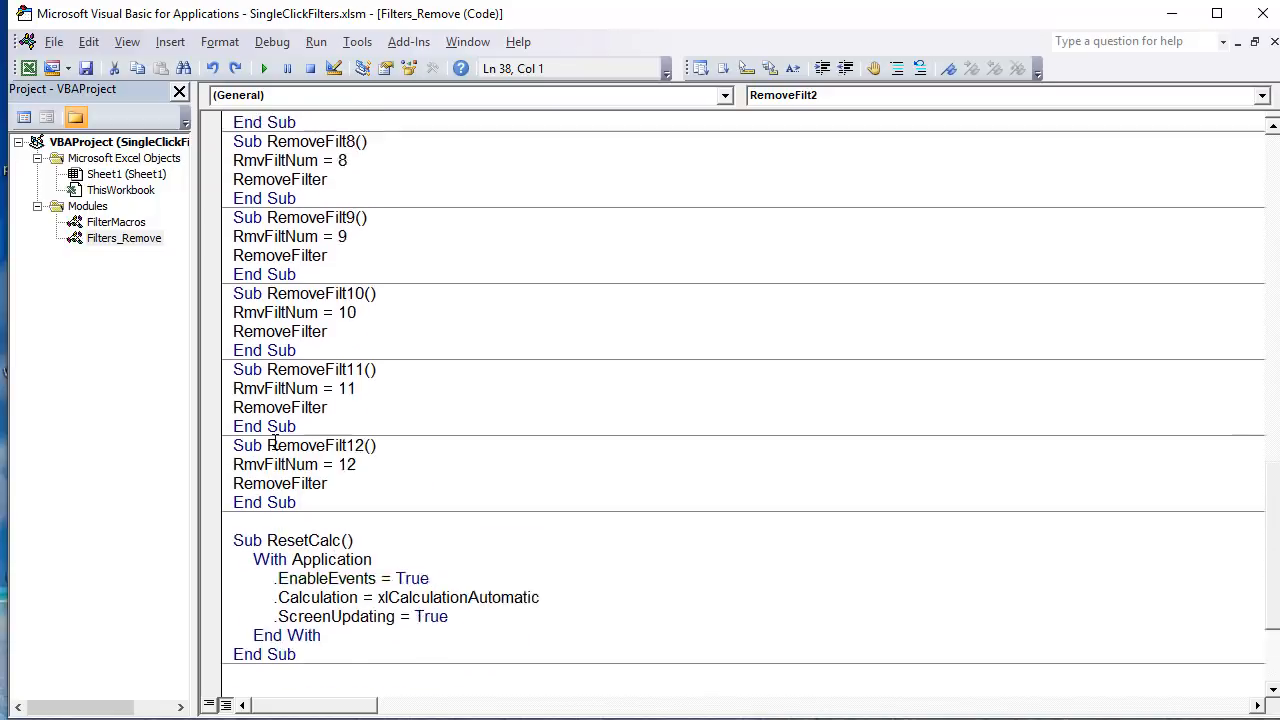
pyautogui.scroll(12, 275, 443)
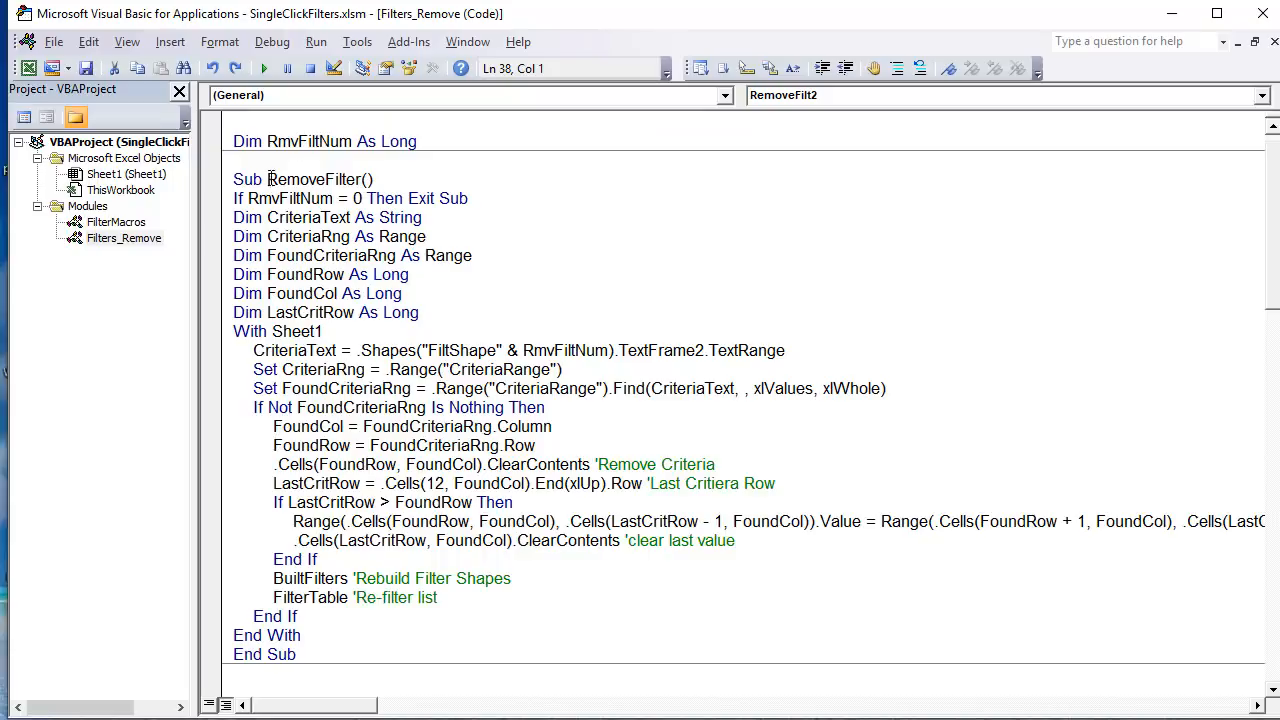
pyautogui.moveTo(268, 179); pyautogui.dragTo(366, 627)
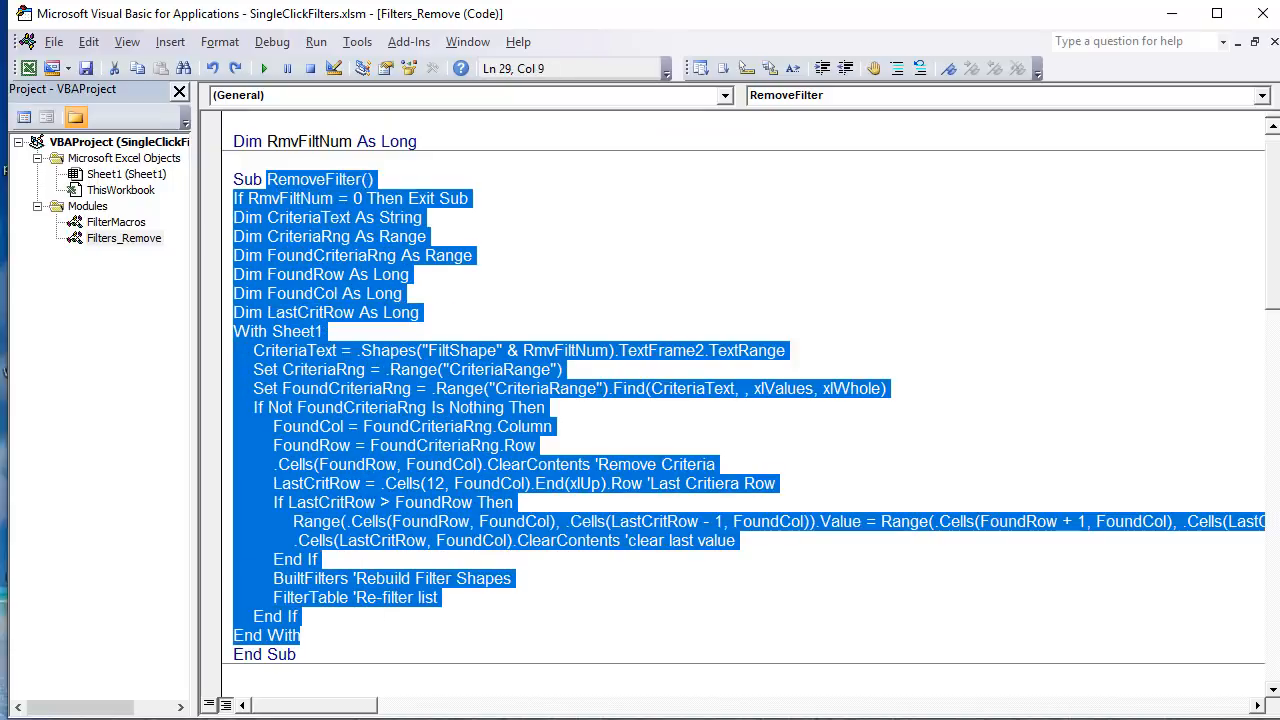
# Step: Switch to the worksheet and inspect the object names of the Womens filter's close button and filter shape
pyautogui.hotkey('alt', 'F11')
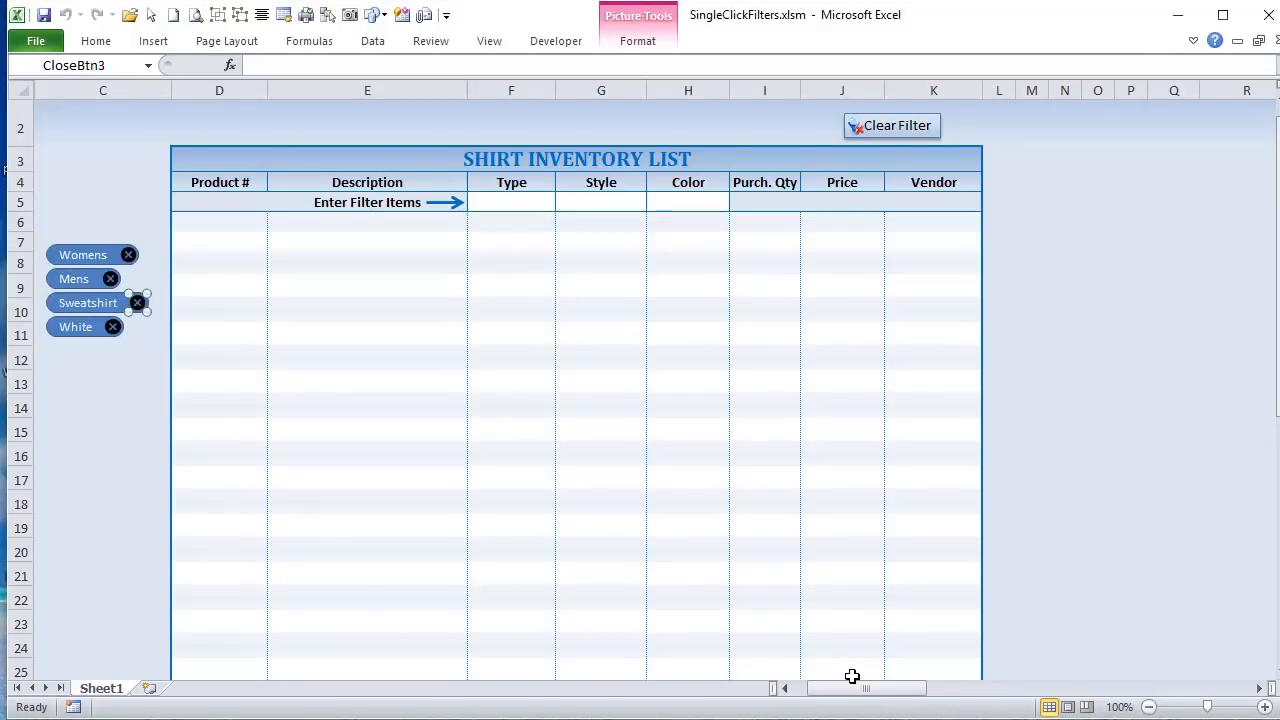
pyautogui.click(108, 504)
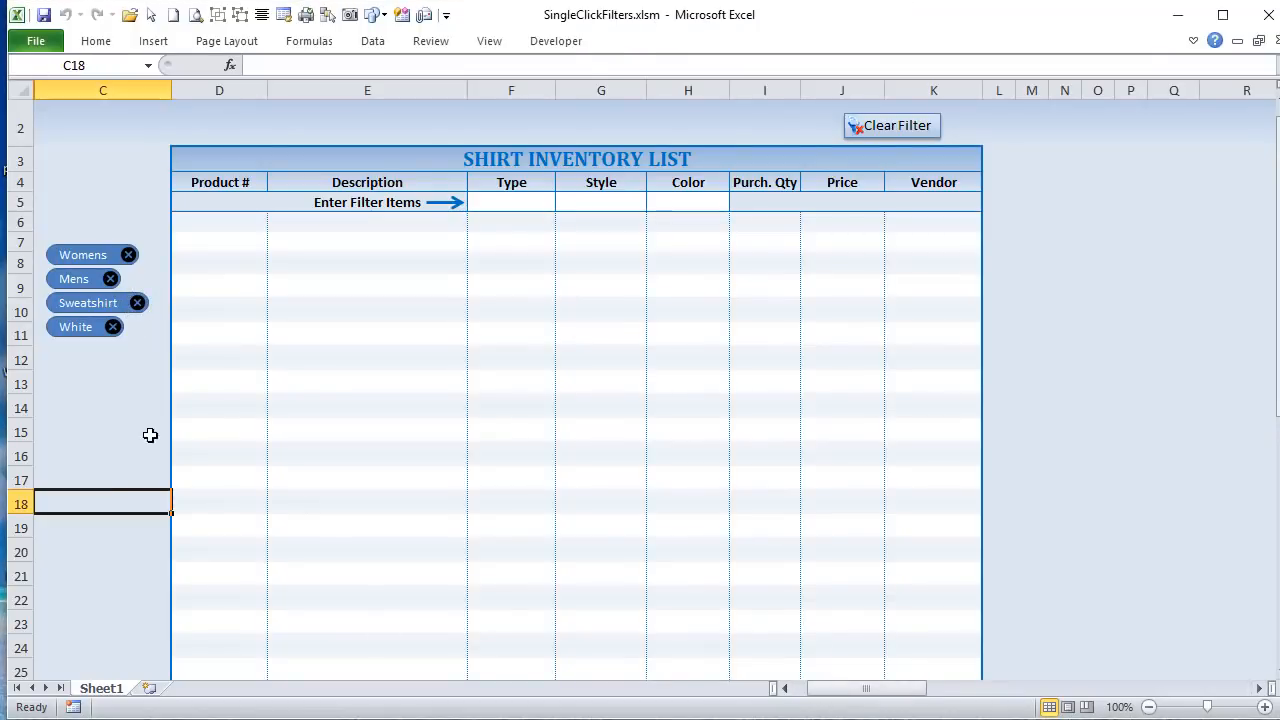
pyautogui.rightClick(130, 256)
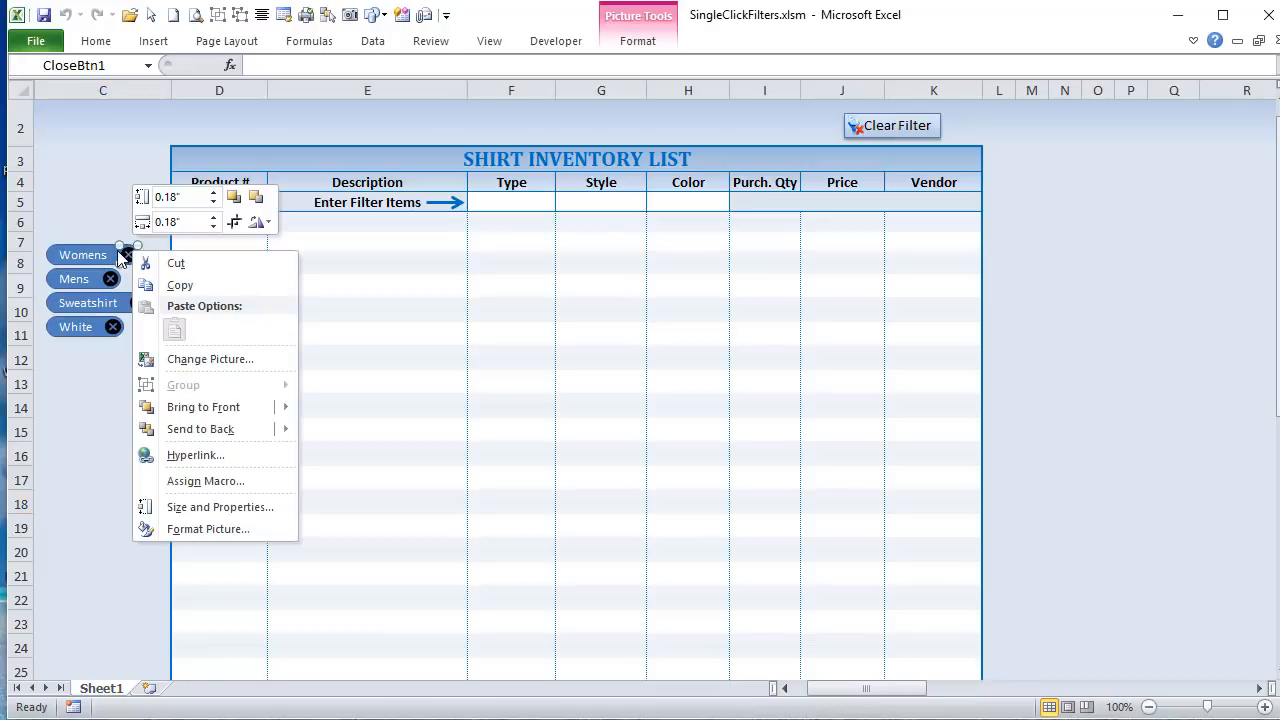
pyautogui.press('Escape')
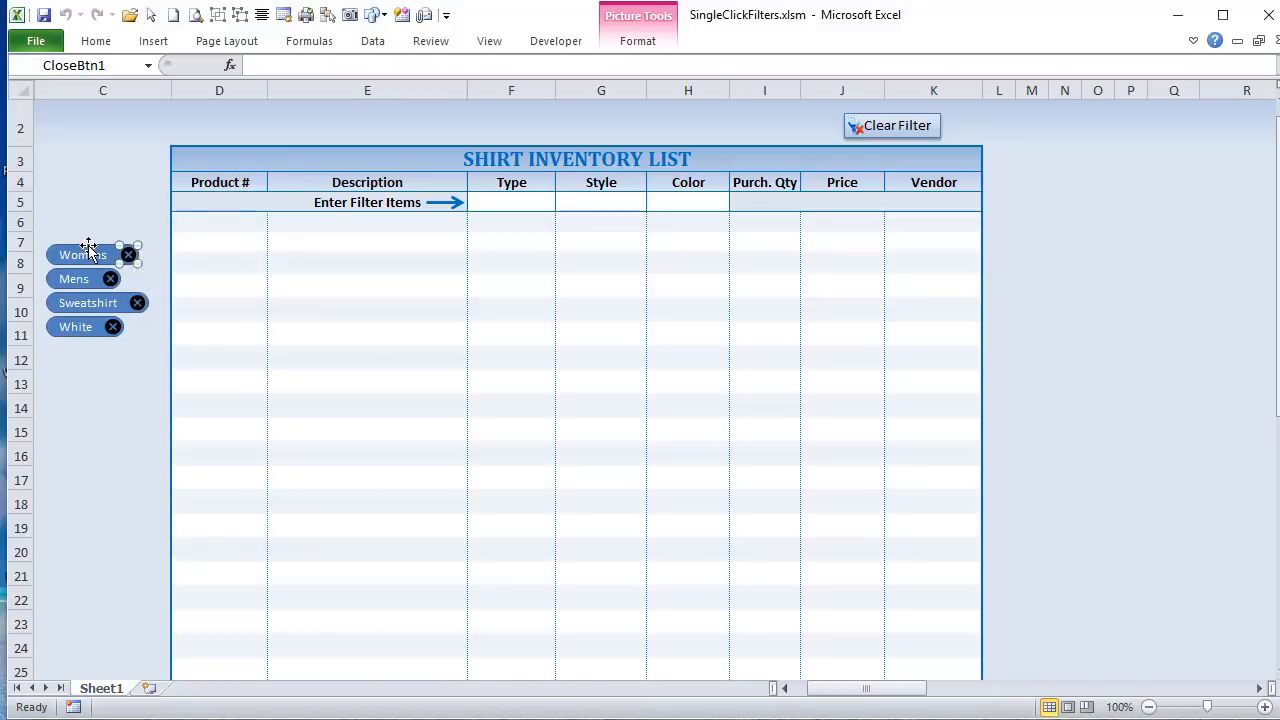
pyautogui.rightClick(88, 247)
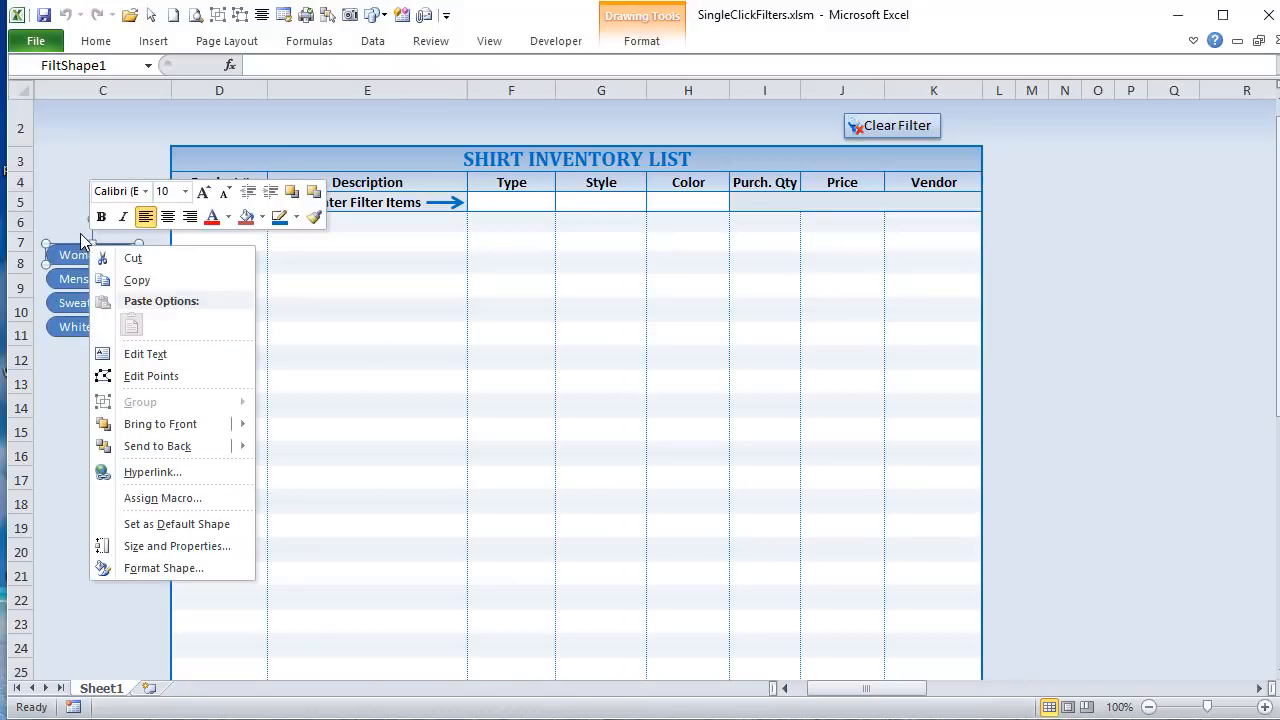
pyautogui.press('Escape')
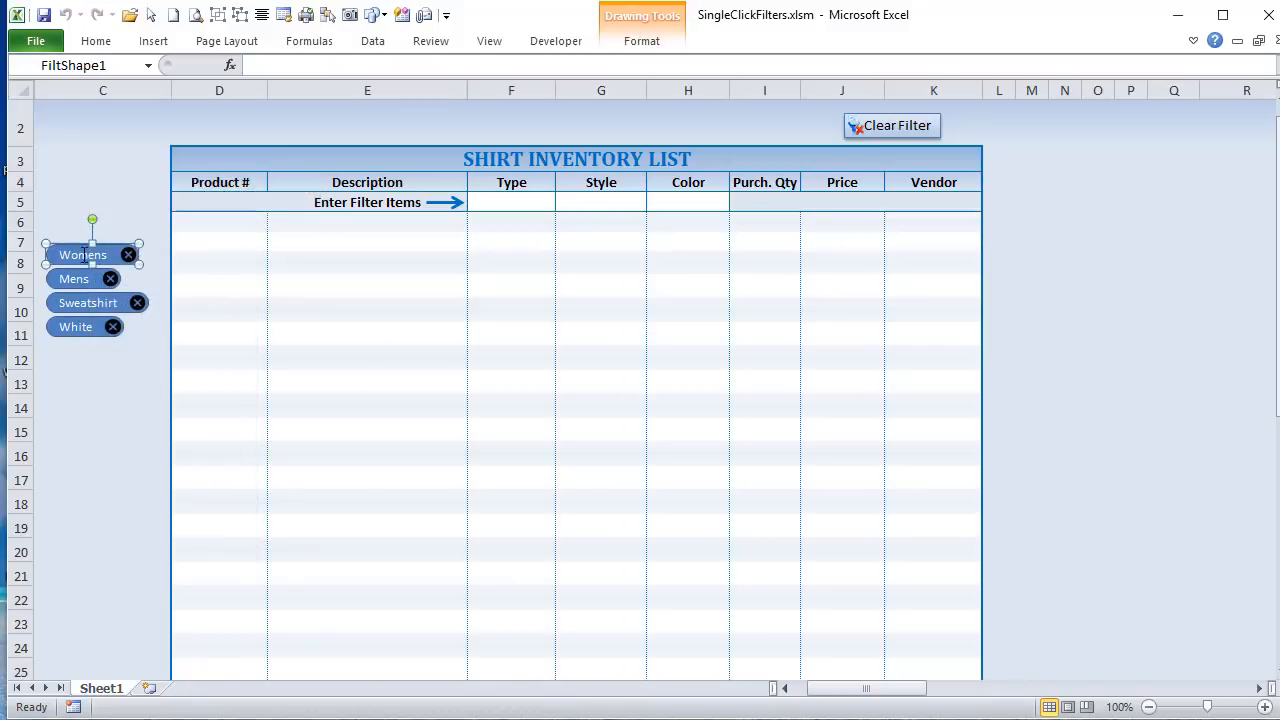
# Step: Return to the code and highlight the RmvFiltNum assignments in the RemoveFilt4 and RemoveFilt1 macros
pyautogui.hotkey('alt', 'F11')
pyautogui.scroll(-9, 484, 507)
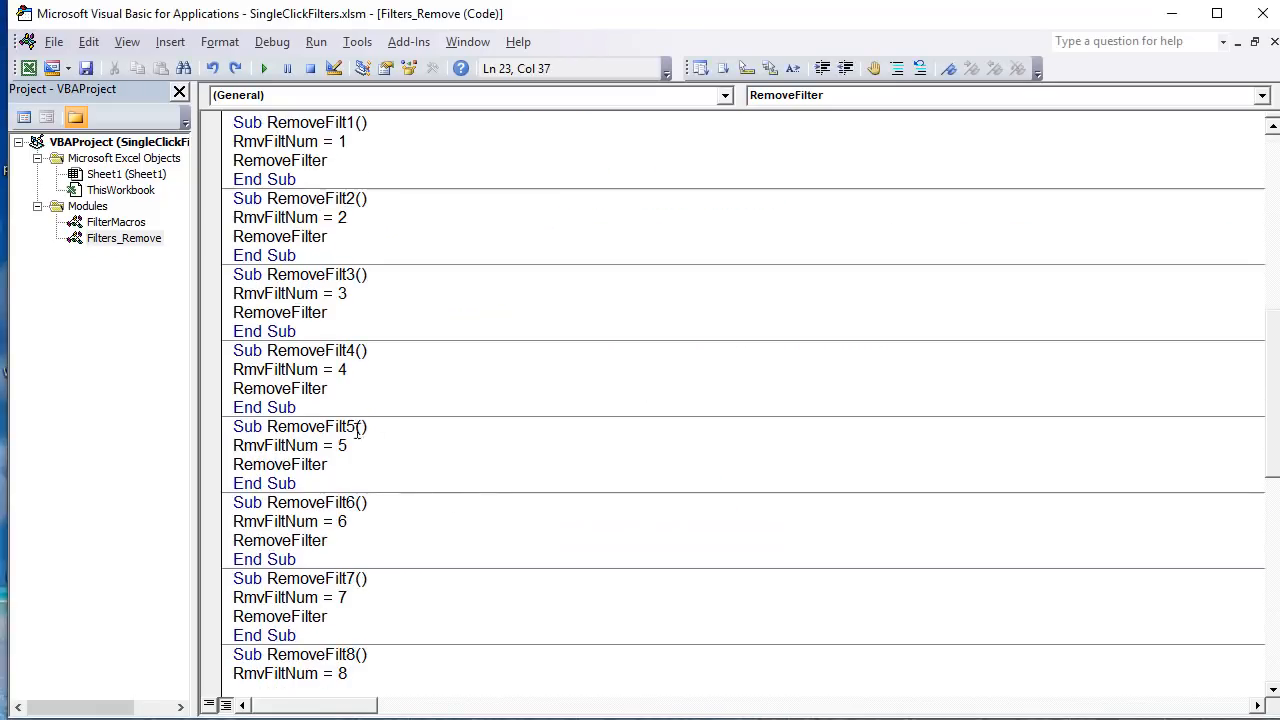
pyautogui.moveTo(348, 370); pyautogui.dragTo(254, 373)
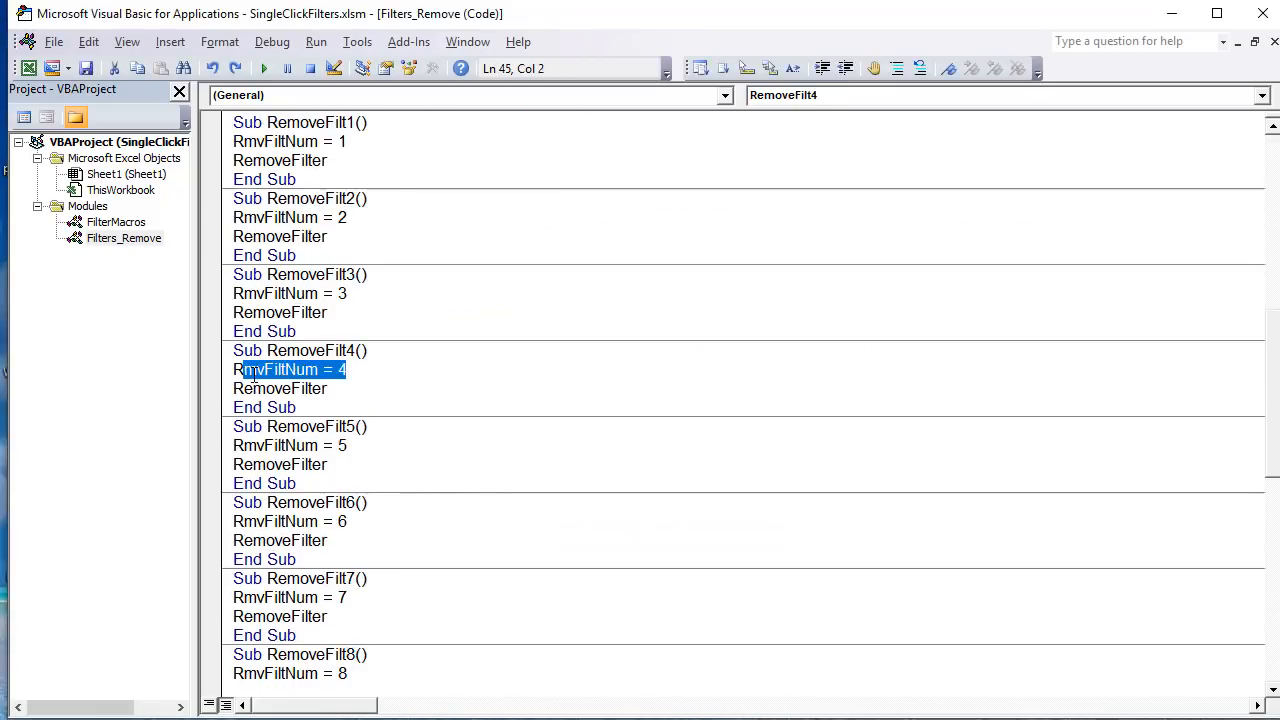
pyautogui.scroll(1, 344, 180)
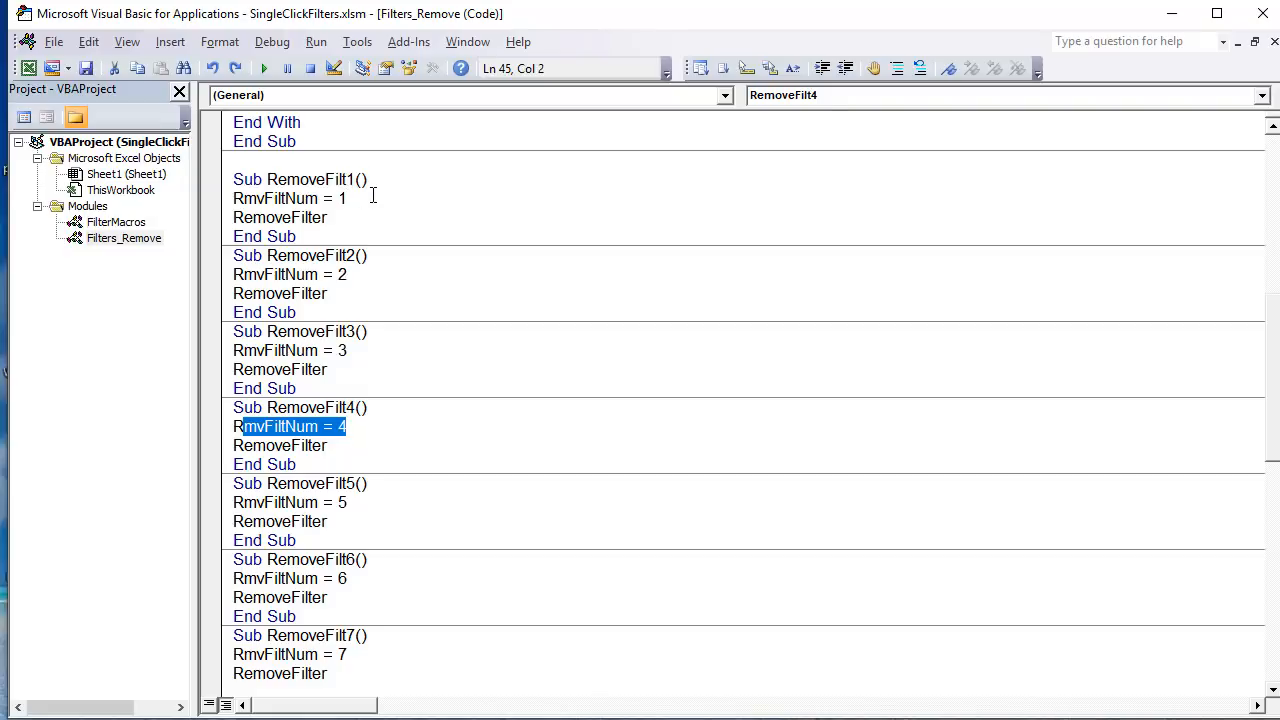
pyautogui.moveTo(372, 197); pyautogui.dragTo(234, 198)
pyautogui.click(325, 198)
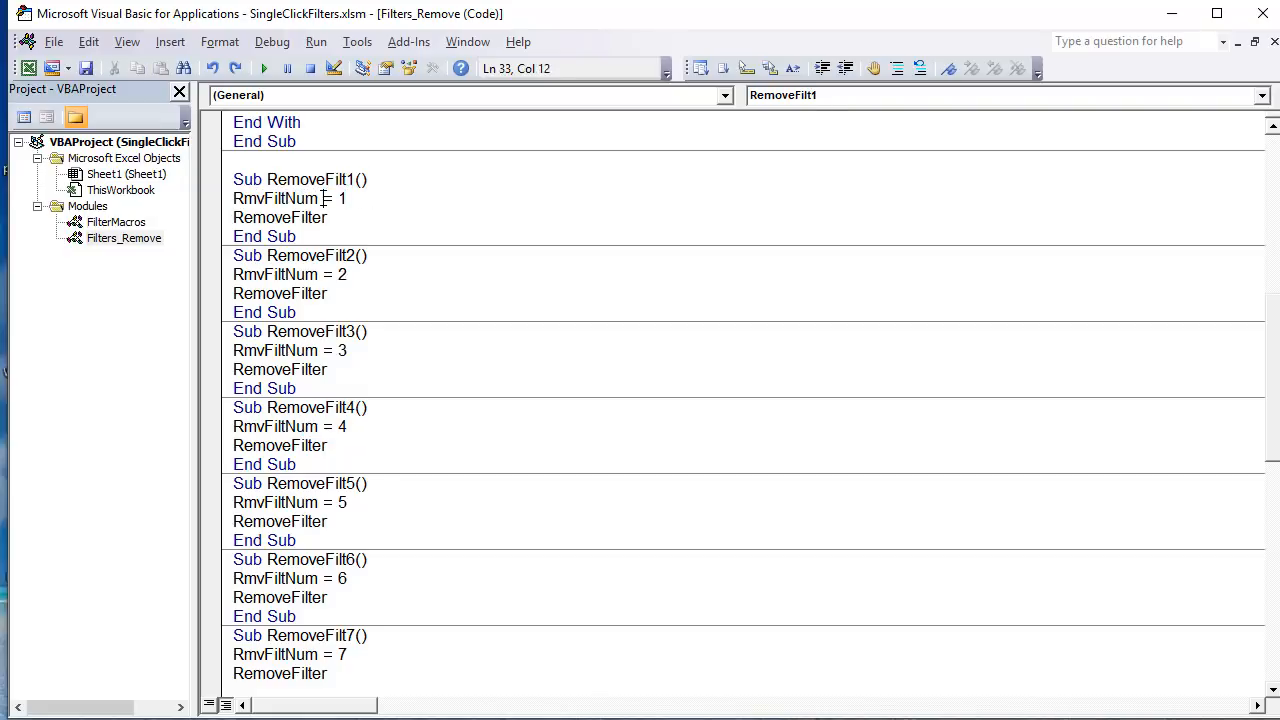
pyautogui.moveTo(325, 198); pyautogui.dragTo(234, 198)
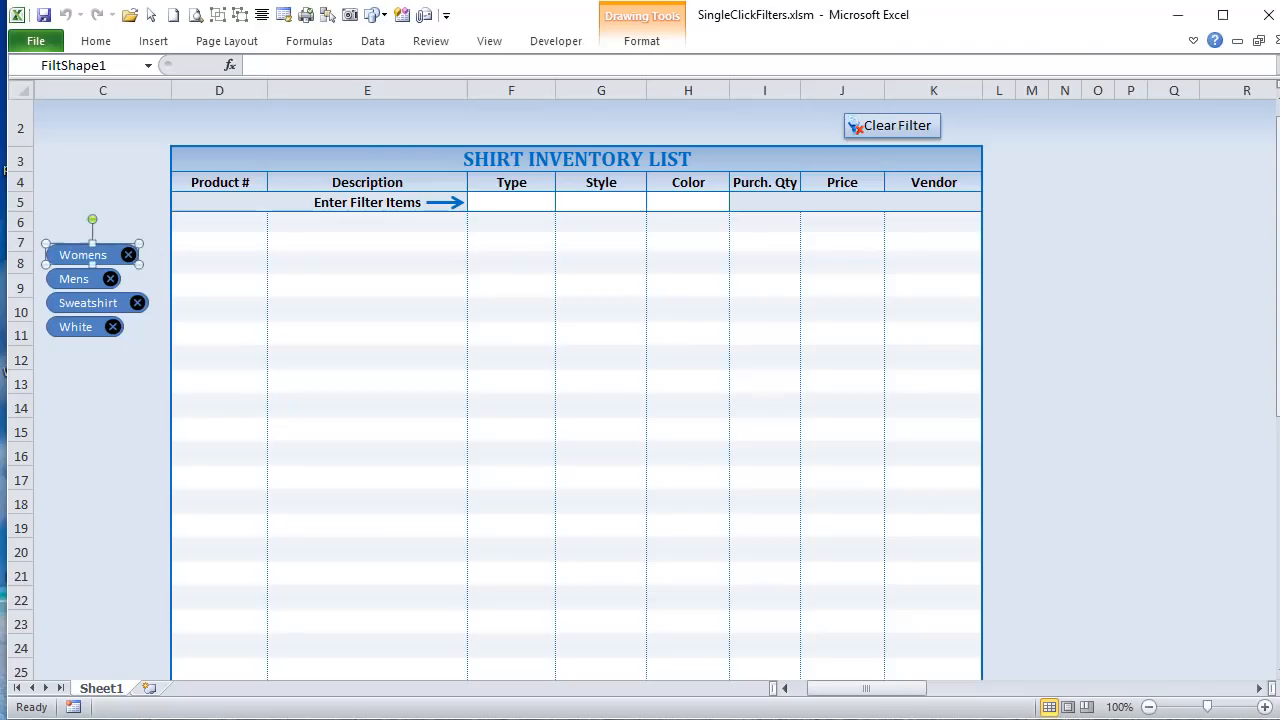
# Step: Highlight the Womens text inside the first filter shape on the worksheet
pyautogui.click(109, 183)
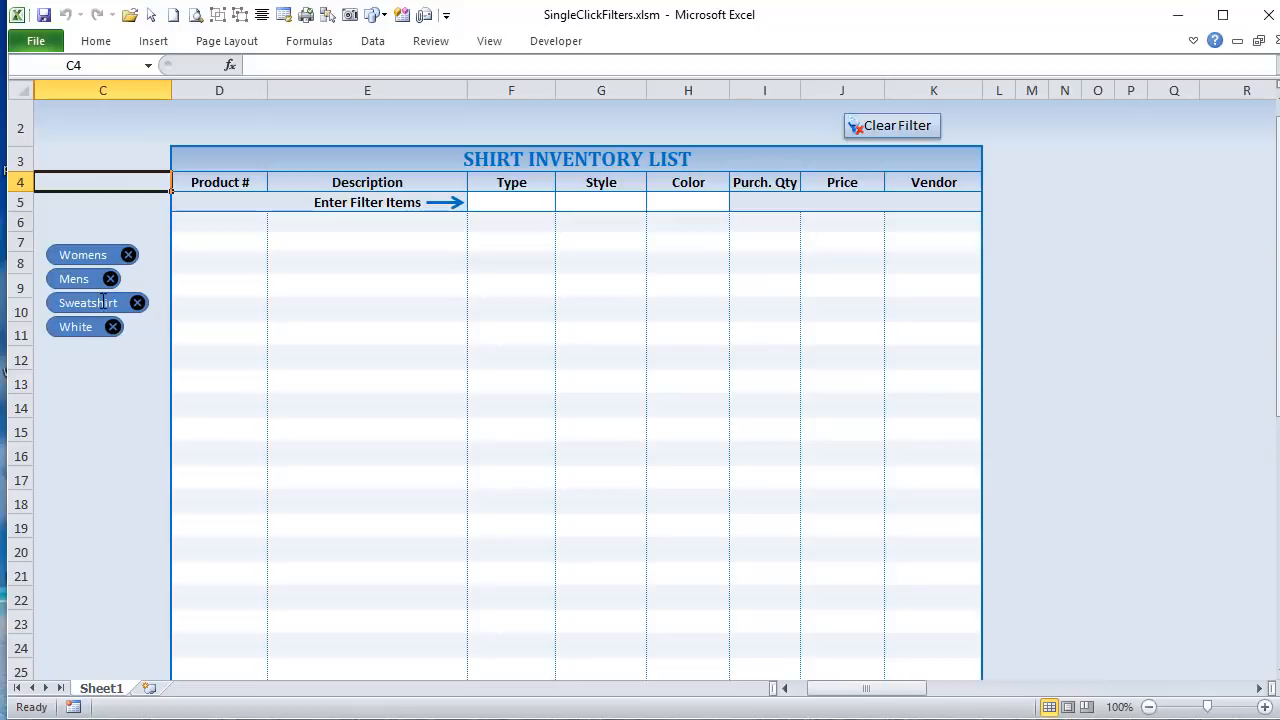
pyautogui.keyDown('ctrl'); pyautogui.click(67, 252); pyautogui.keyUp('ctrl')
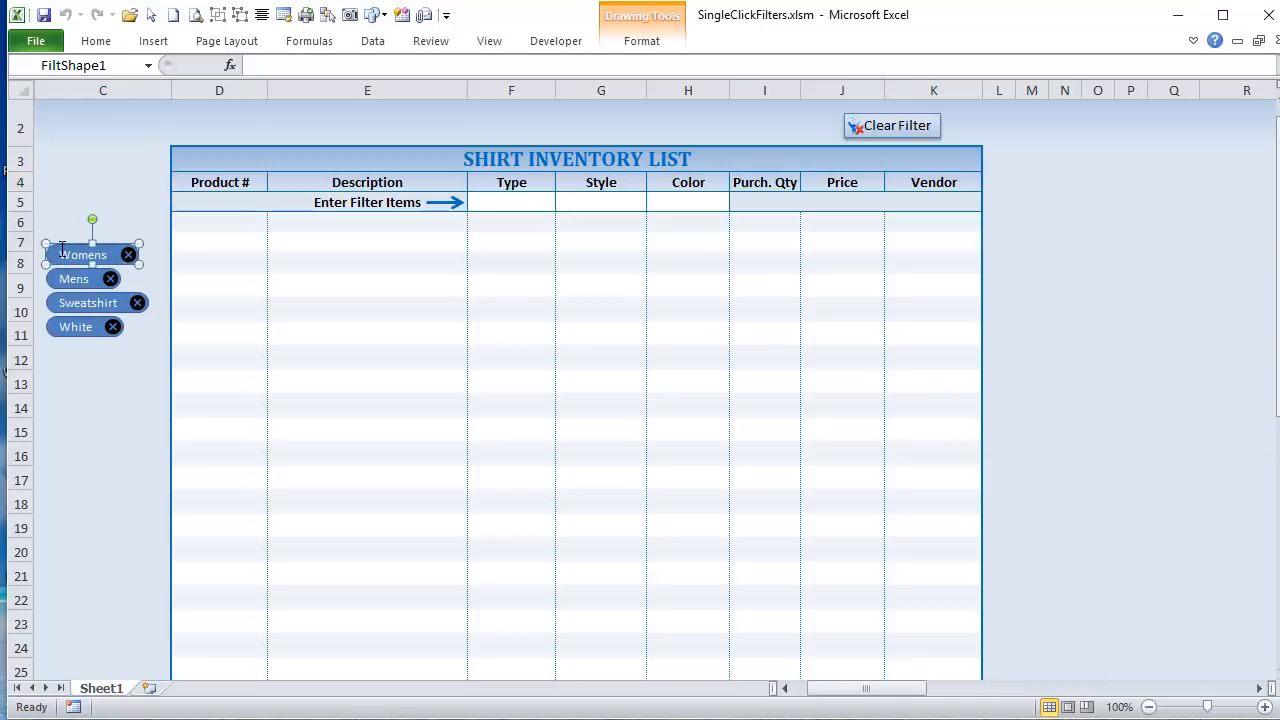
pyautogui.moveTo(62, 250); pyautogui.dragTo(113, 260)
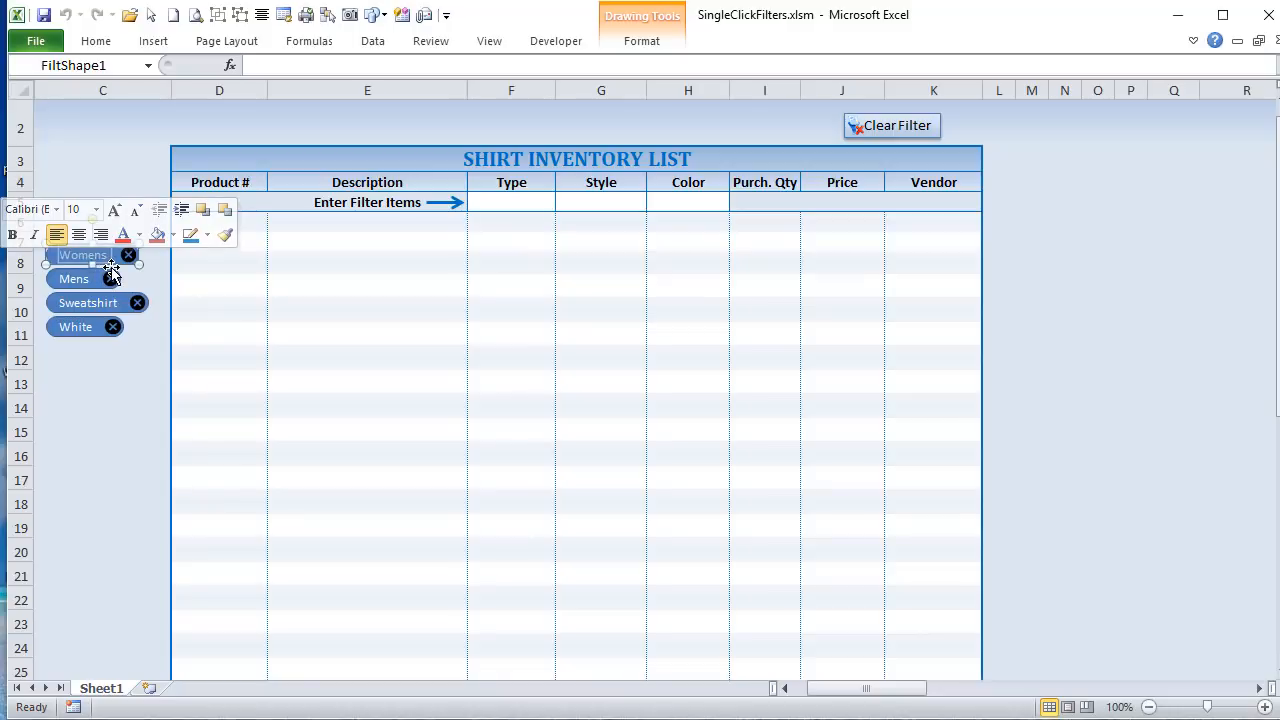
pyautogui.click(114, 264)
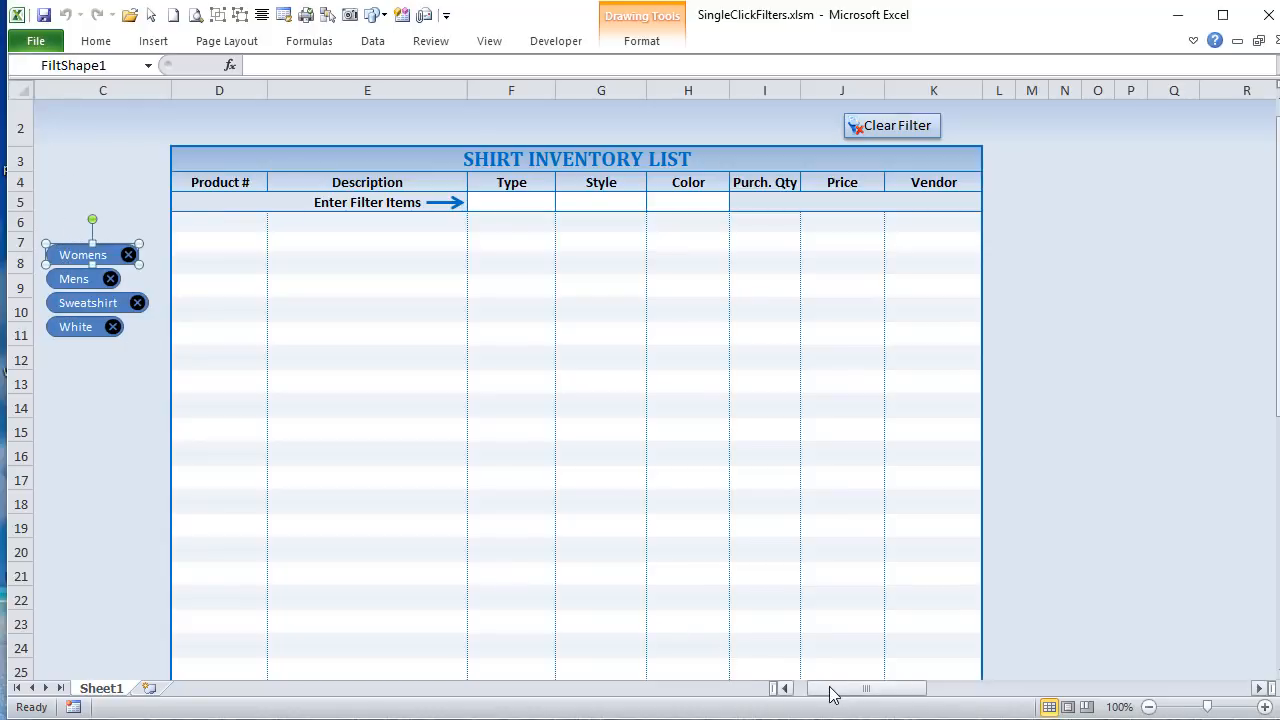
# Step: Select the Criteria table cells AA5:AC11 and highlight their defined name CriteriaRange
pyautogui.moveTo(831, 691); pyautogui.dragTo(940, 690)
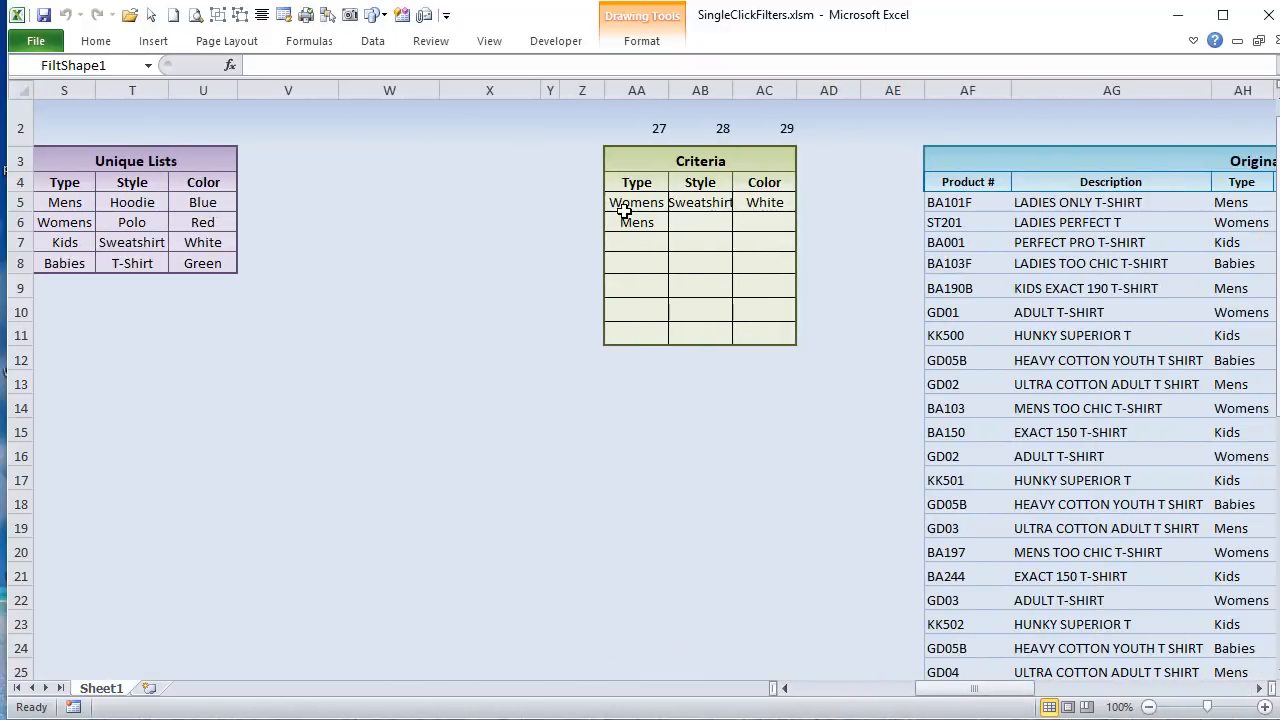
pyautogui.moveTo(623, 209); pyautogui.dragTo(760, 337)
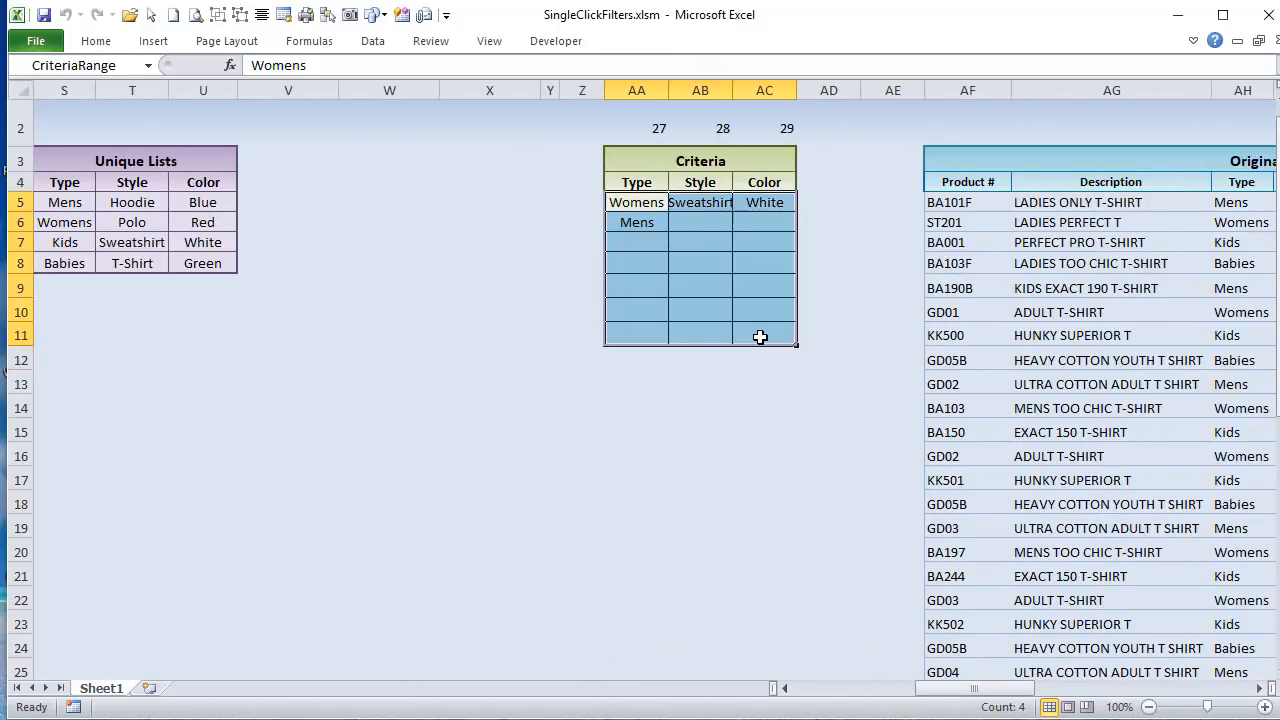
pyautogui.click(124, 58)
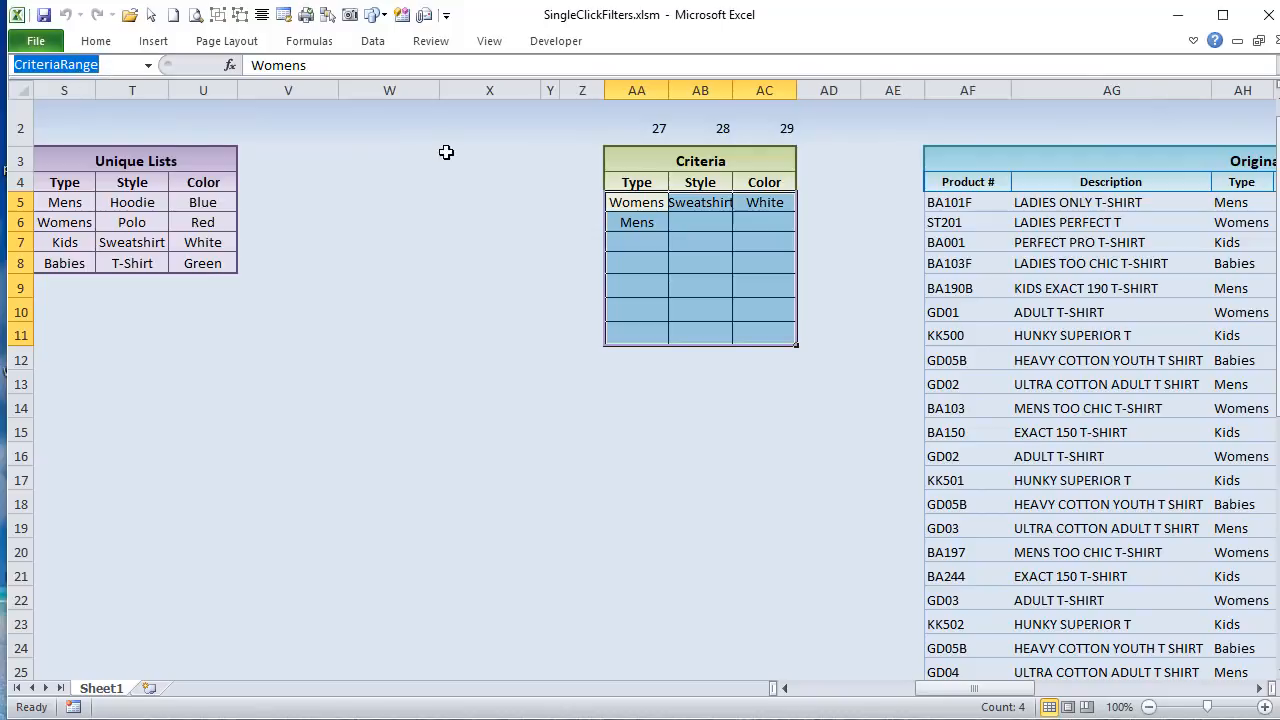
# Step: Select the Criteria cells AA5:AC11, and delete the Womens entry from cell AA5 under Type
pyautogui.moveTo(624, 203); pyautogui.dragTo(754, 343)
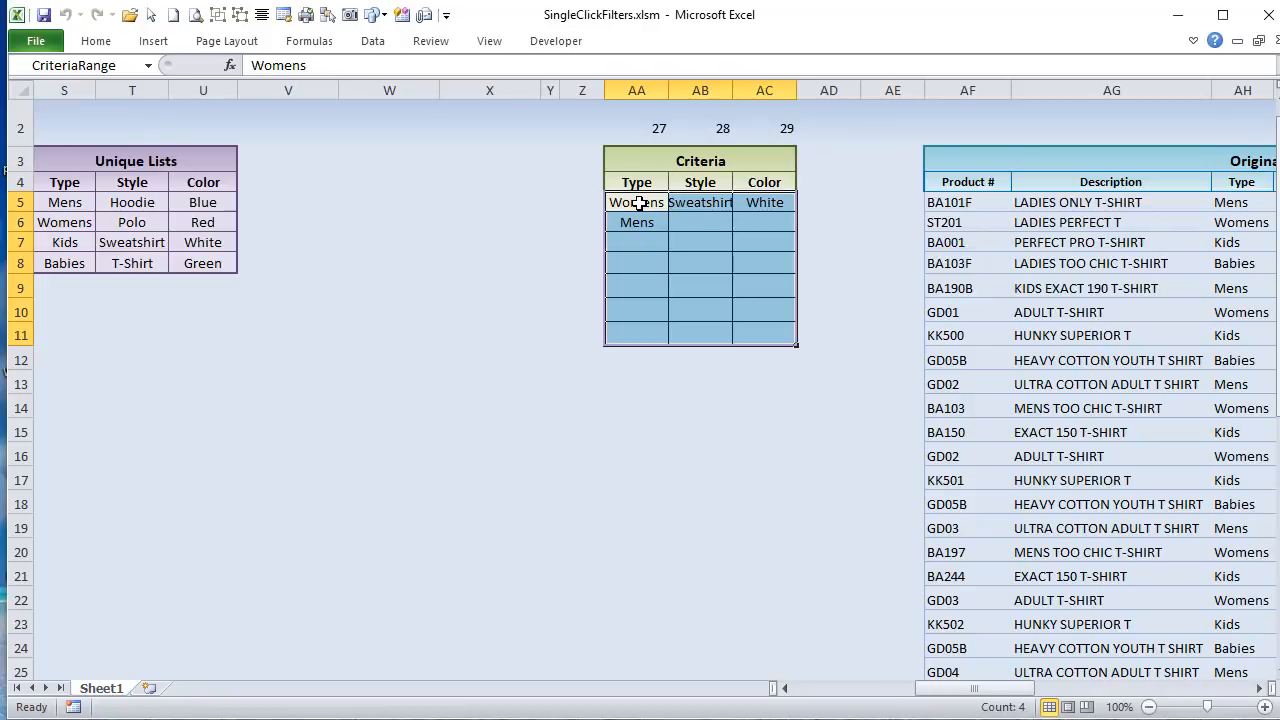
pyautogui.click(639, 203)
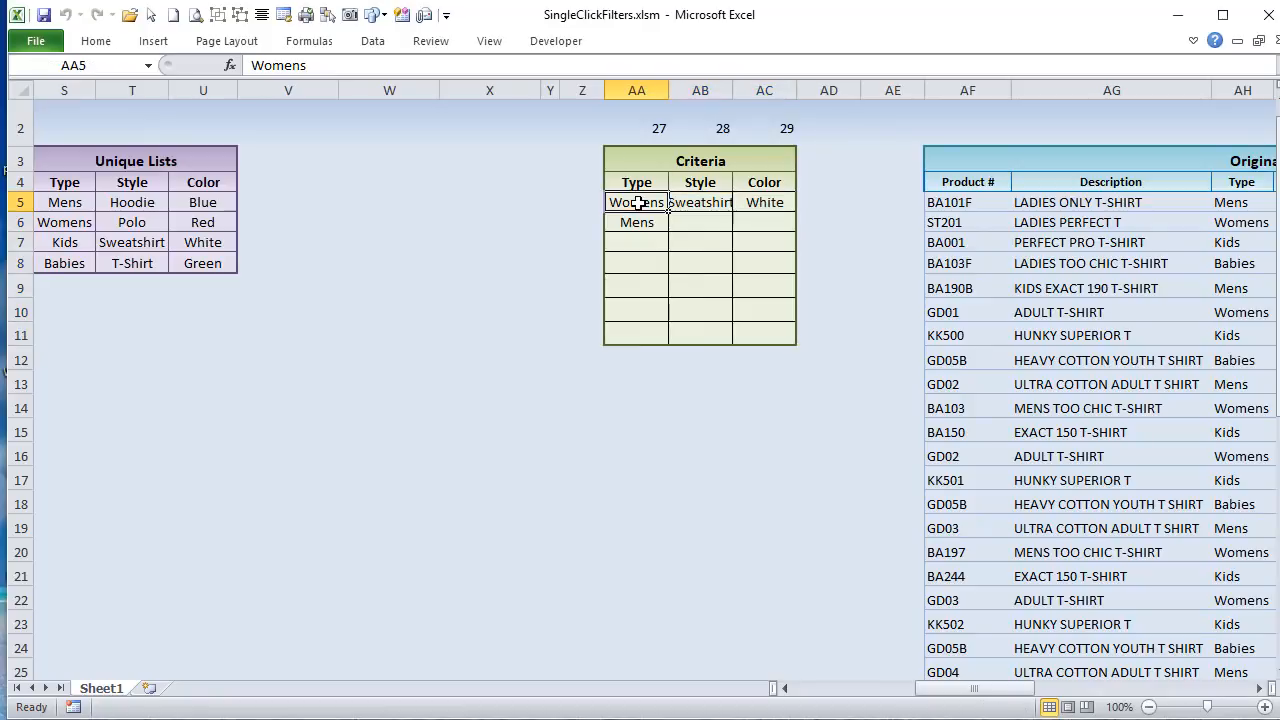
pyautogui.moveTo(639, 203); pyautogui.dragTo(751, 329)
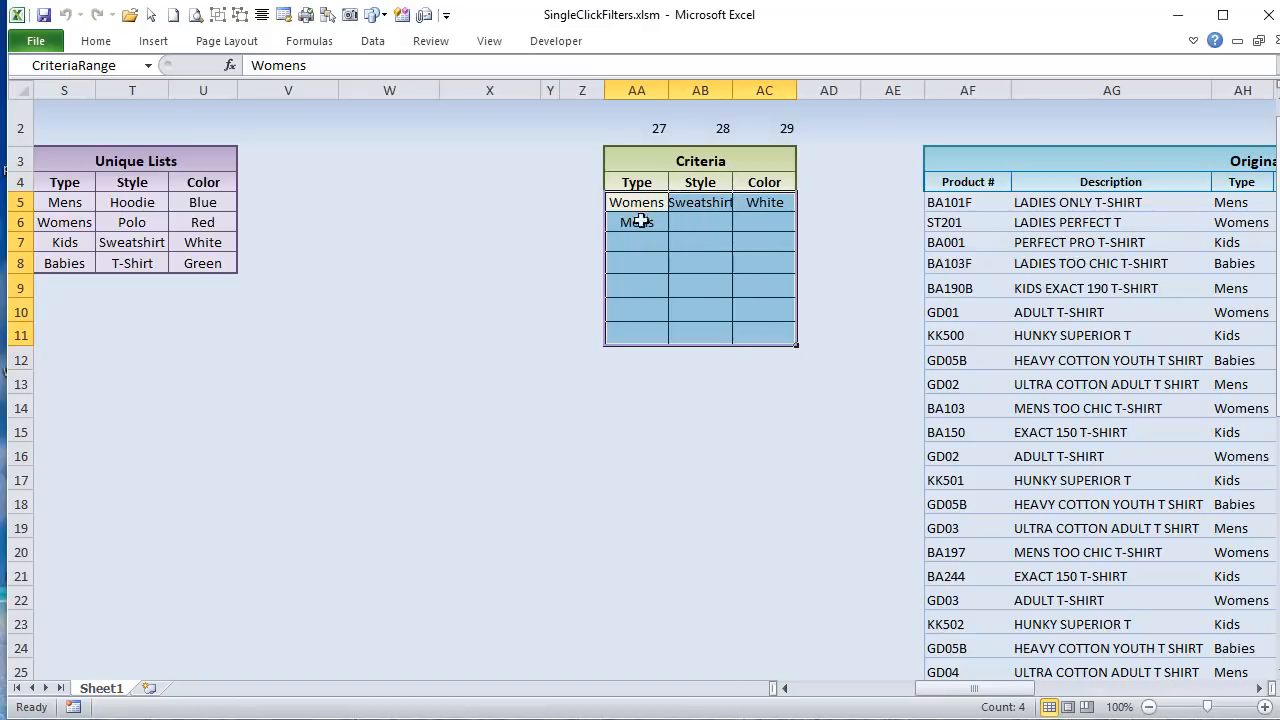
pyautogui.click(650, 200)
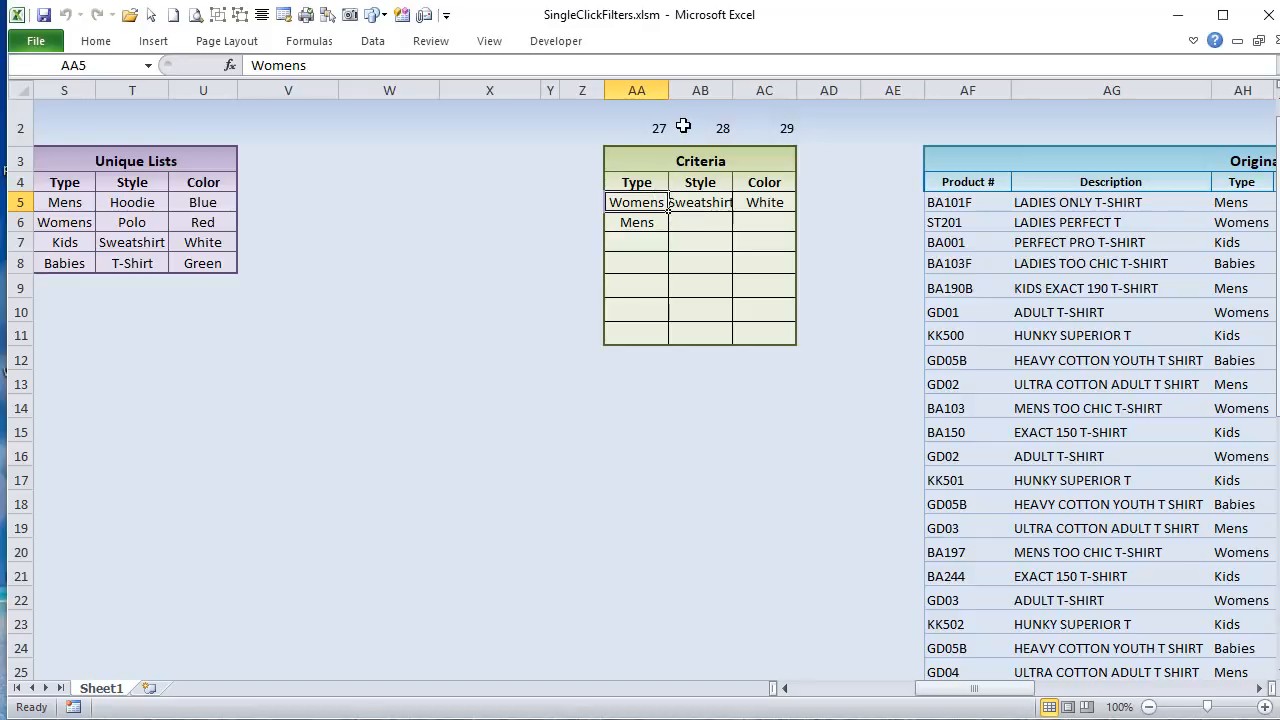
pyautogui.press('Delete')
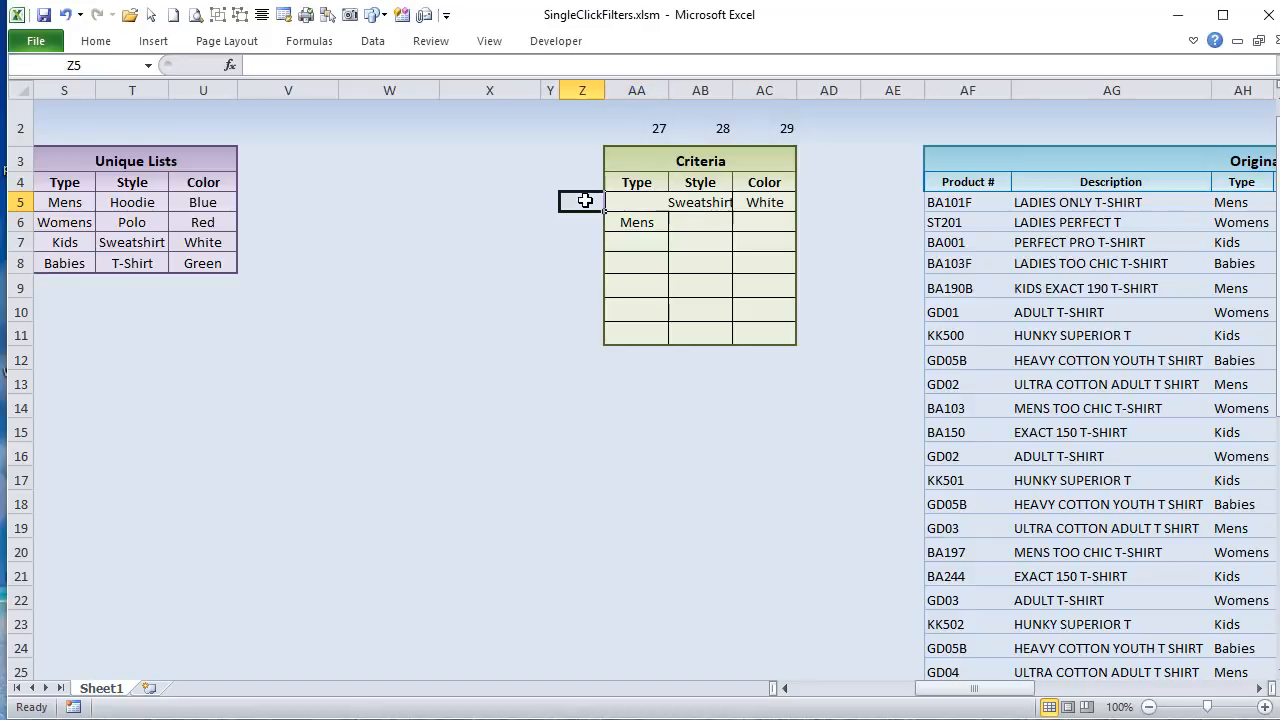
pyautogui.click(586, 200)
# Step: Highlight the Mens entry and the cells beneath it (AA6:AA9), and select the empty criteria cell AA5
pyautogui.click(648, 222)
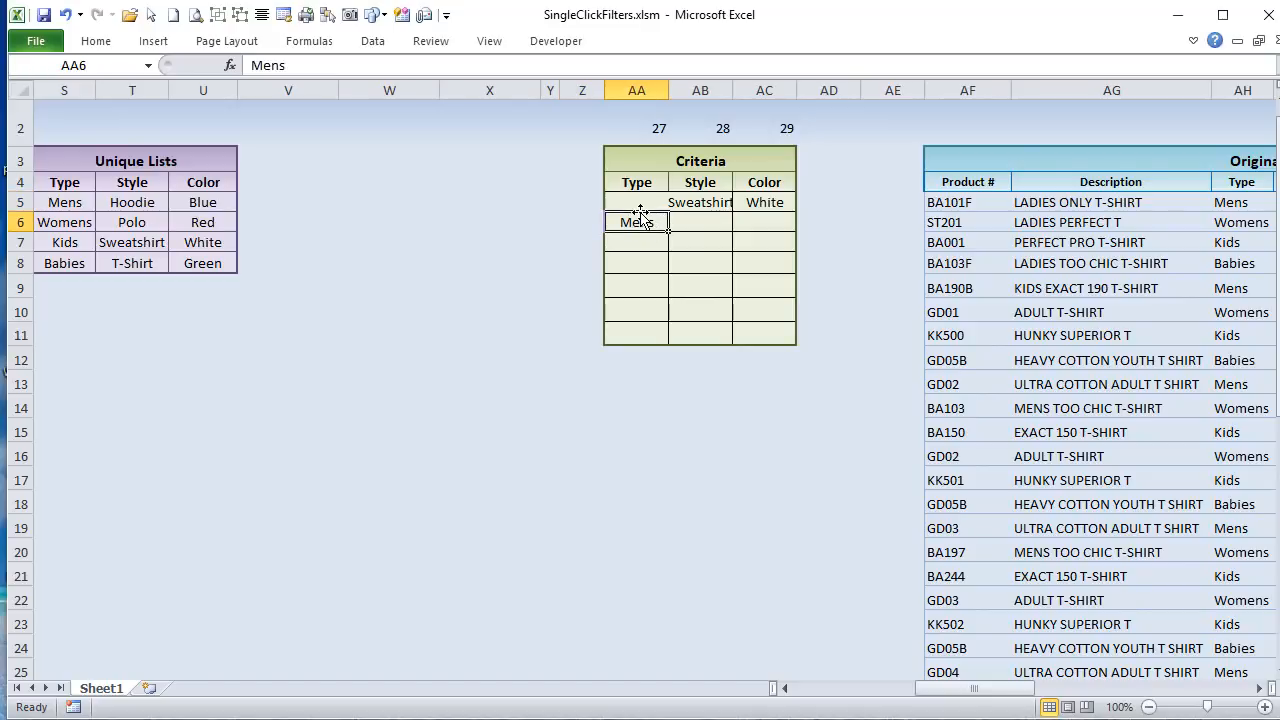
pyautogui.click(641, 200)
pyautogui.click(648, 222)
pyautogui.moveTo(648, 222); pyautogui.dragTo(649, 291)
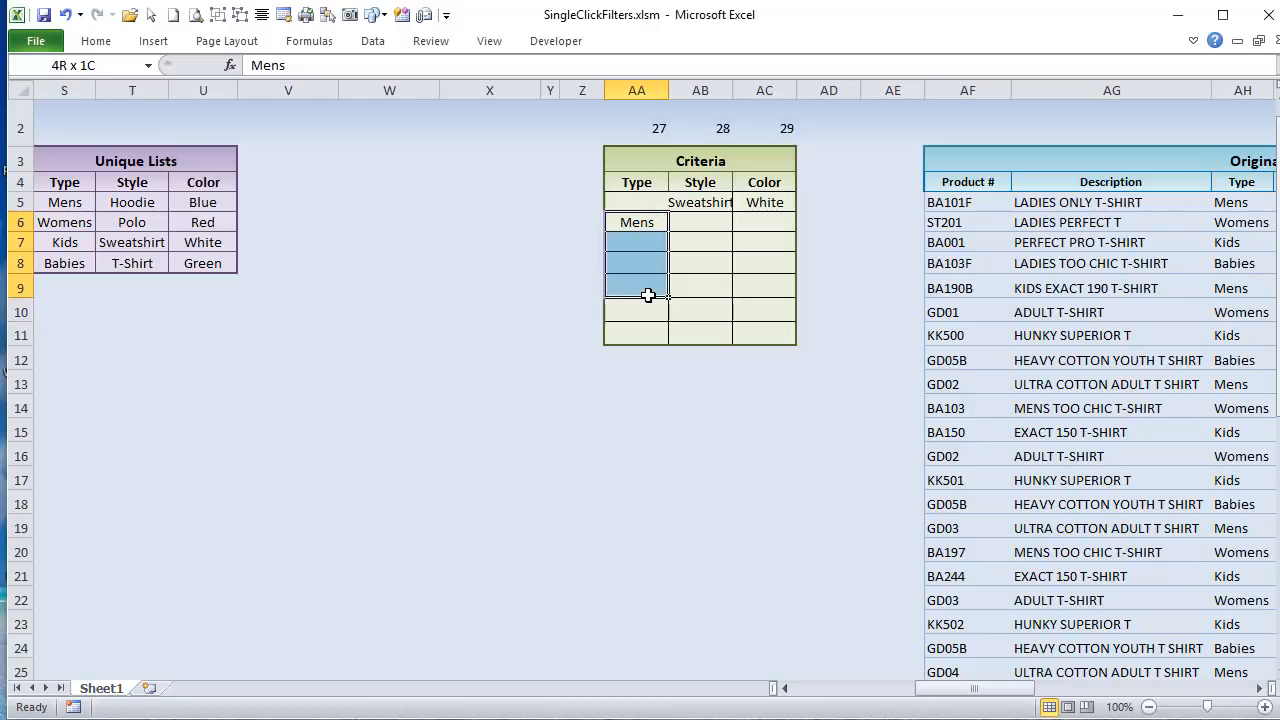
pyautogui.click(633, 204)
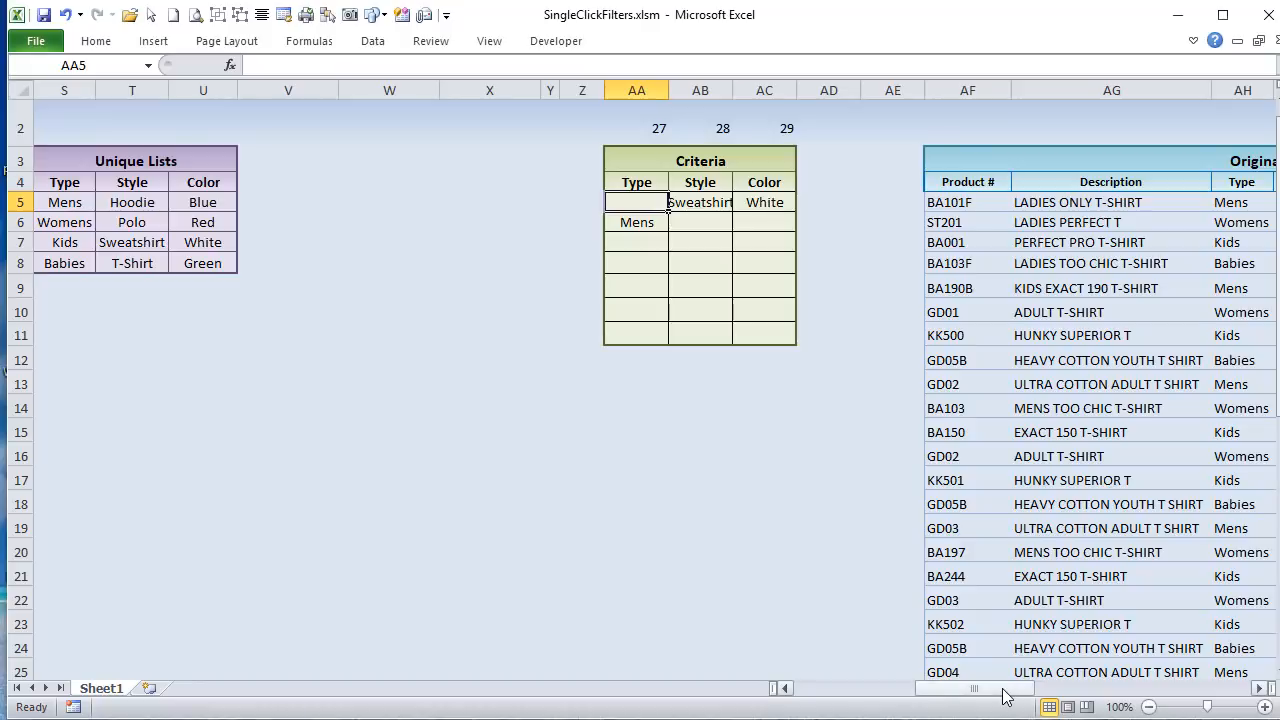
# Step: Return to the shirt inventory list and clear all of its filters
pyautogui.moveTo(1004, 690); pyautogui.dragTo(846, 692)
pyautogui.click(752, 126)
pyautogui.scroll(1, 640, 390)
# Step: Filter the shirt inventory list by the types Mens, Womens and Kids
pyautogui.click(530, 262)
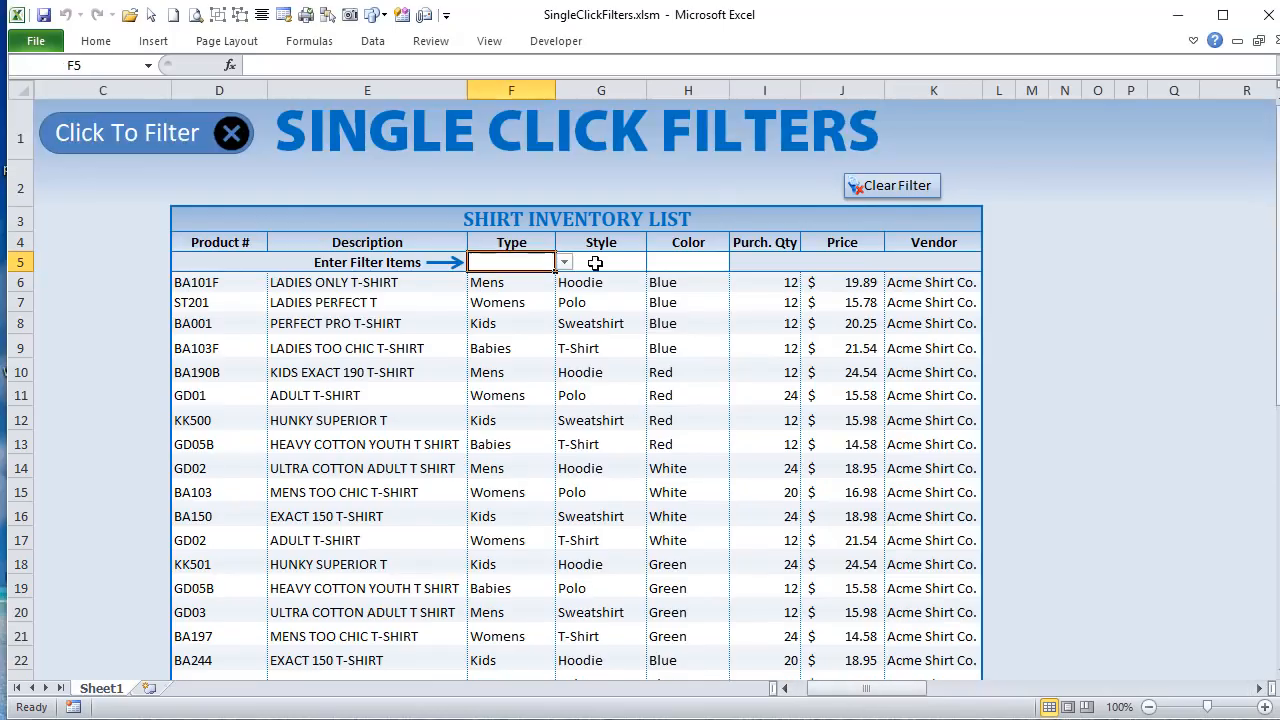
pyautogui.click(565, 262)
pyautogui.click(545, 276)
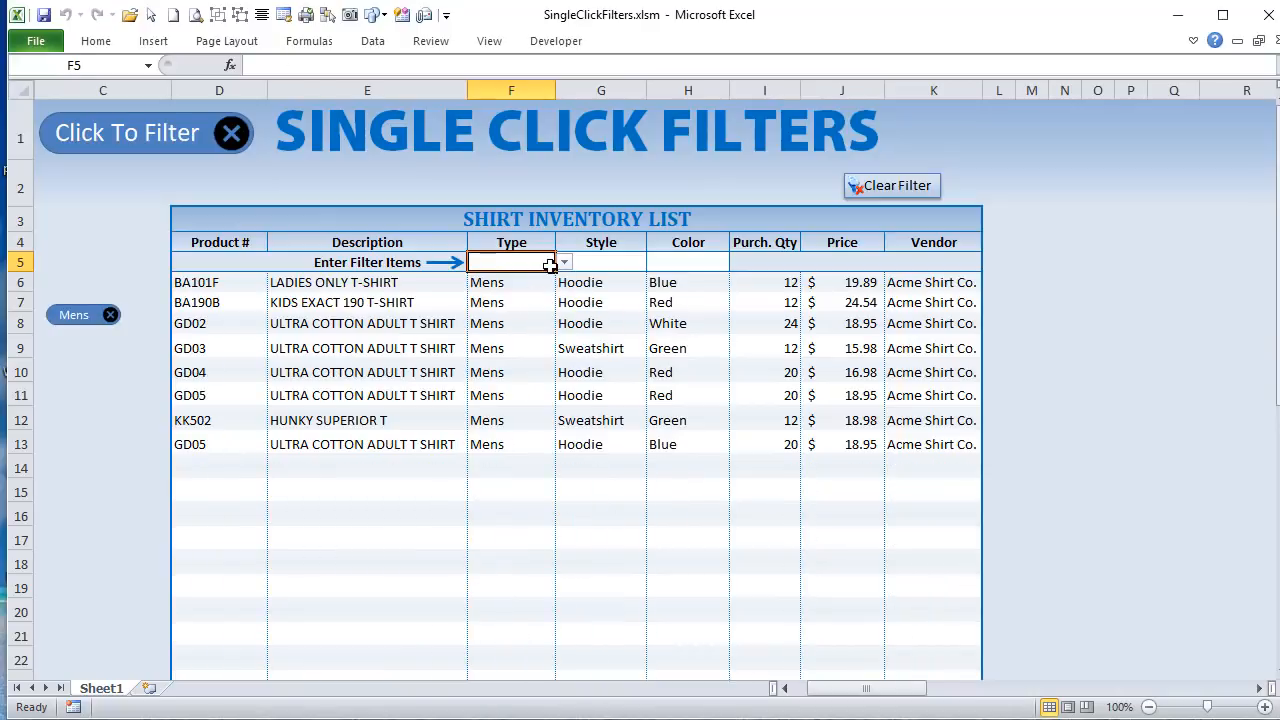
pyautogui.click(565, 262)
pyautogui.click(541, 291)
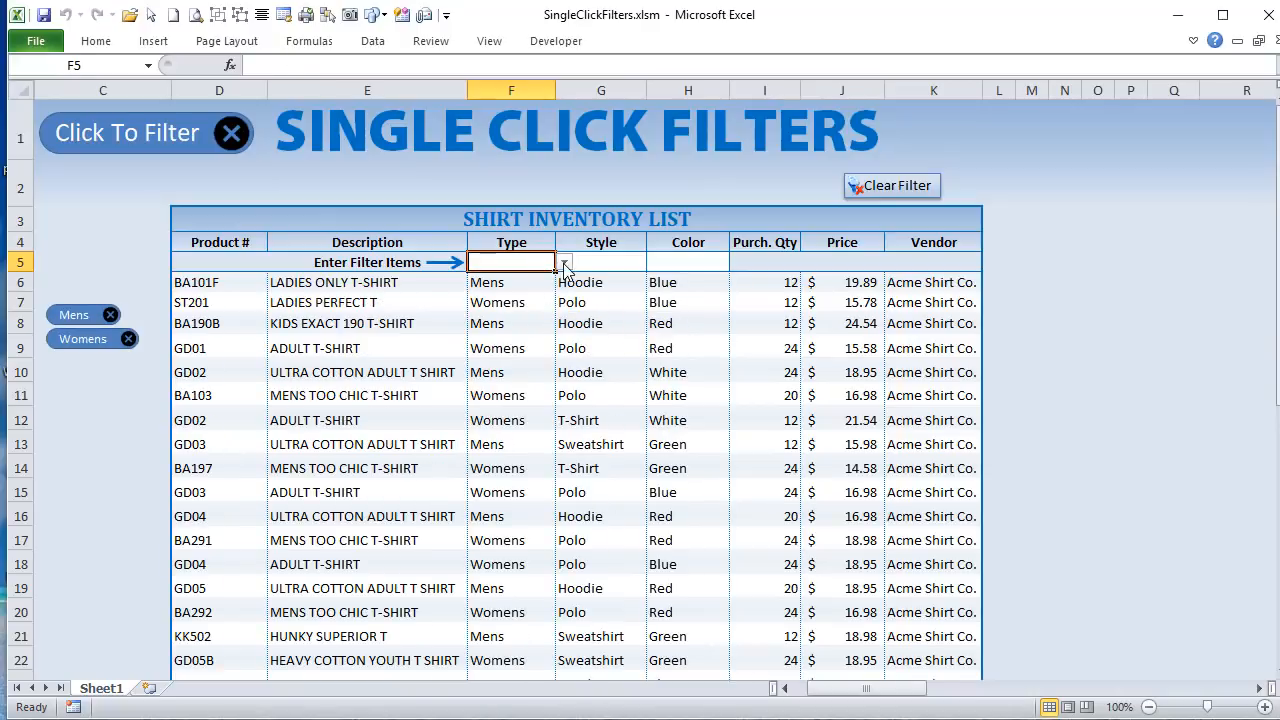
pyautogui.click(565, 262)
pyautogui.click(540, 306)
# Step: Add Polo and Sweatshirt as Style filters on the shirt inventory list
pyautogui.click(600, 262)
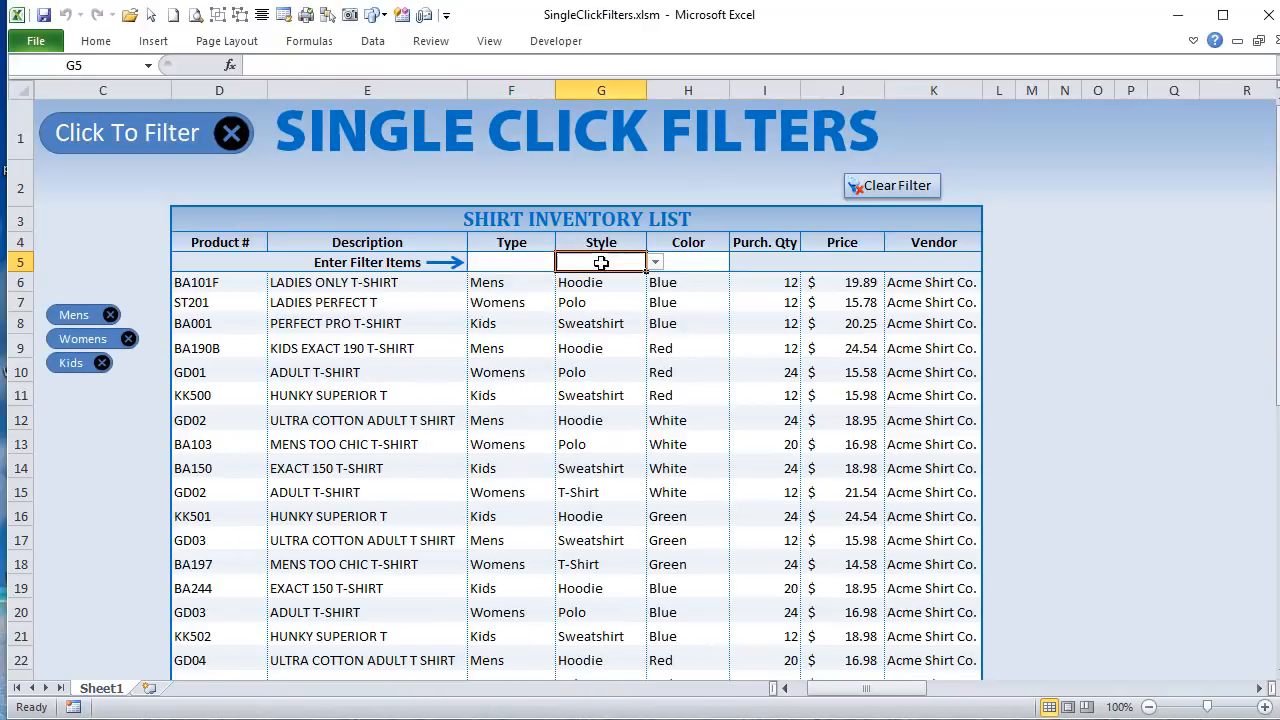
pyautogui.click(655, 262)
pyautogui.click(590, 292)
pyautogui.click(655, 262)
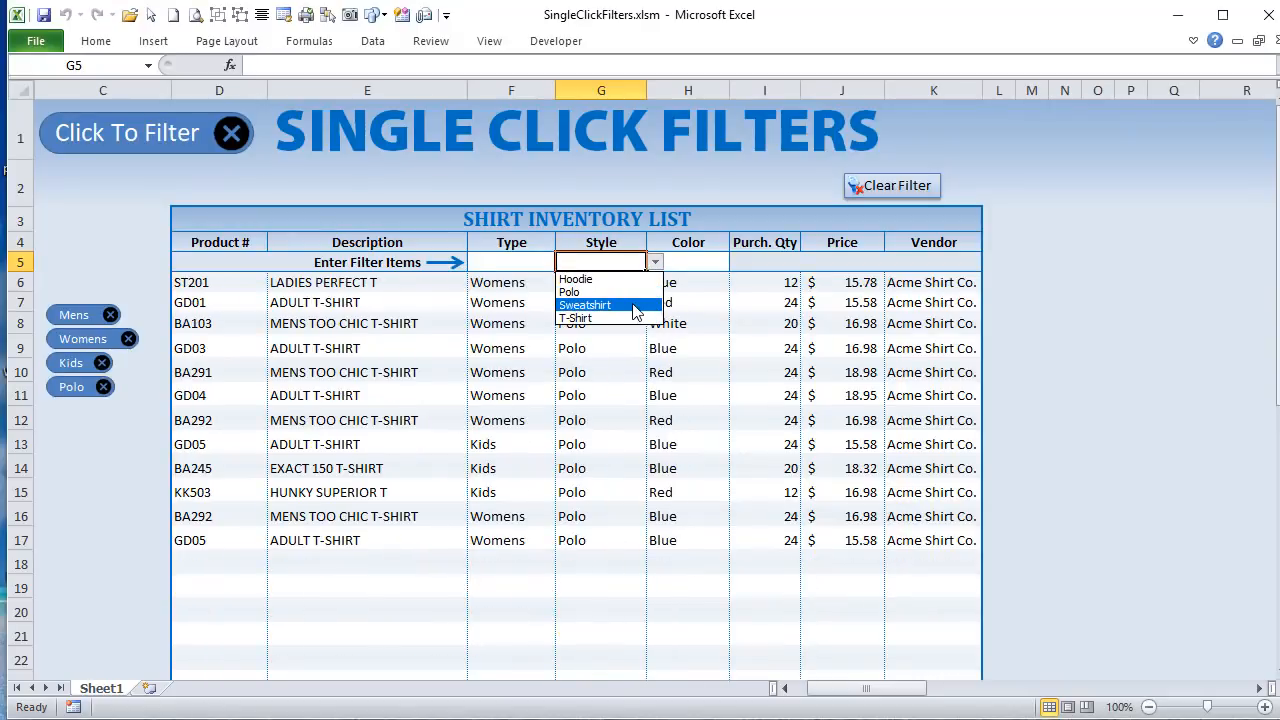
pyautogui.click(630, 305)
# Step: Add Red and White as Color filters on the shirt inventory list
pyautogui.click(692, 262)
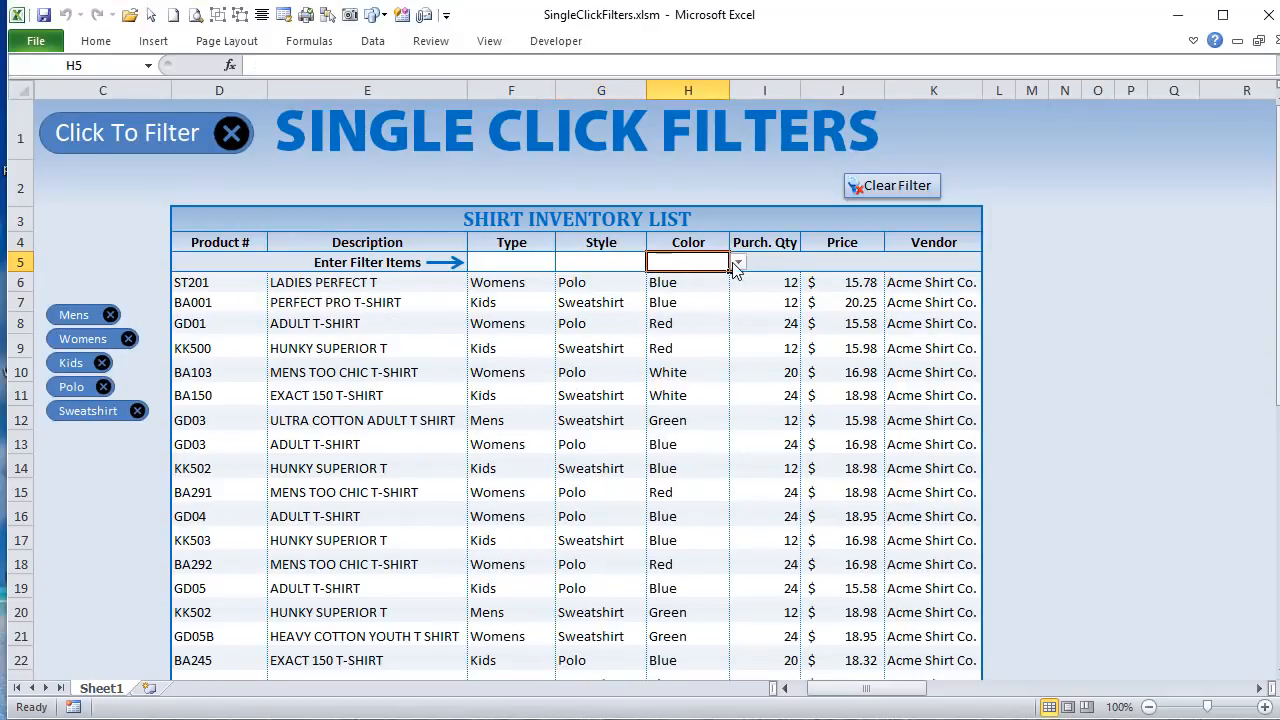
pyautogui.click(738, 262)
pyautogui.click(680, 292)
pyautogui.click(738, 262)
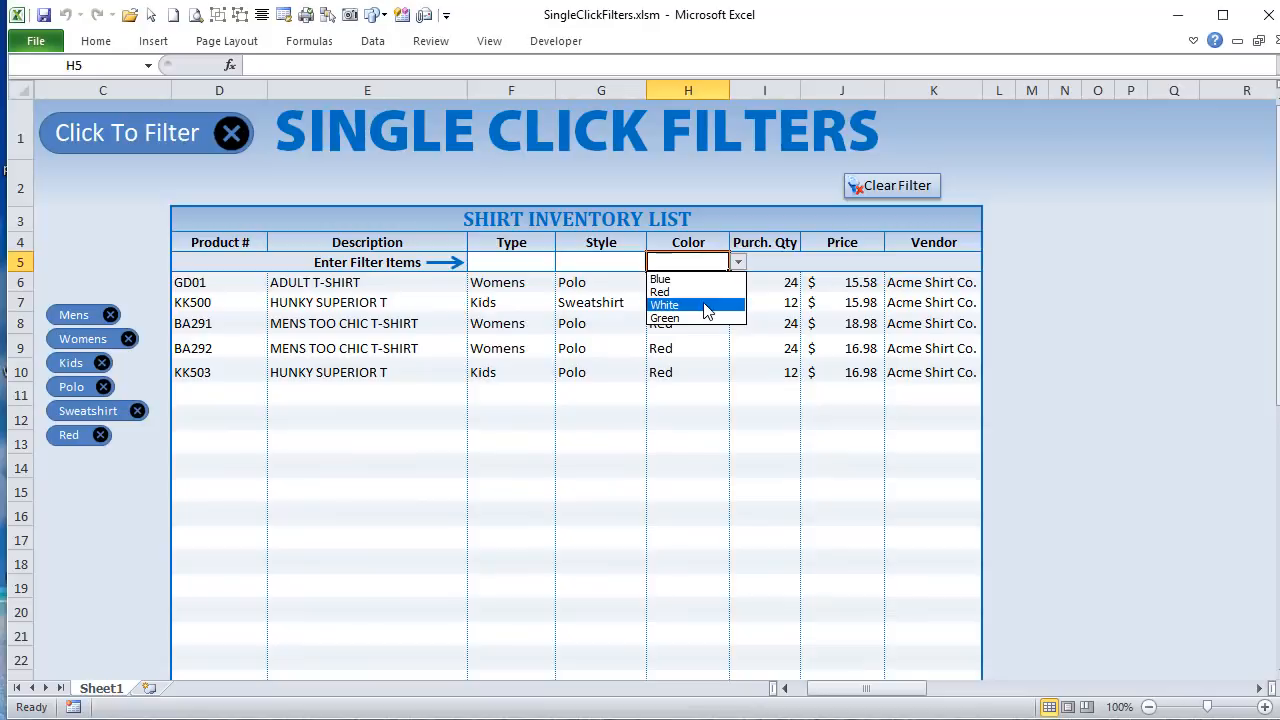
pyautogui.click(706, 305)
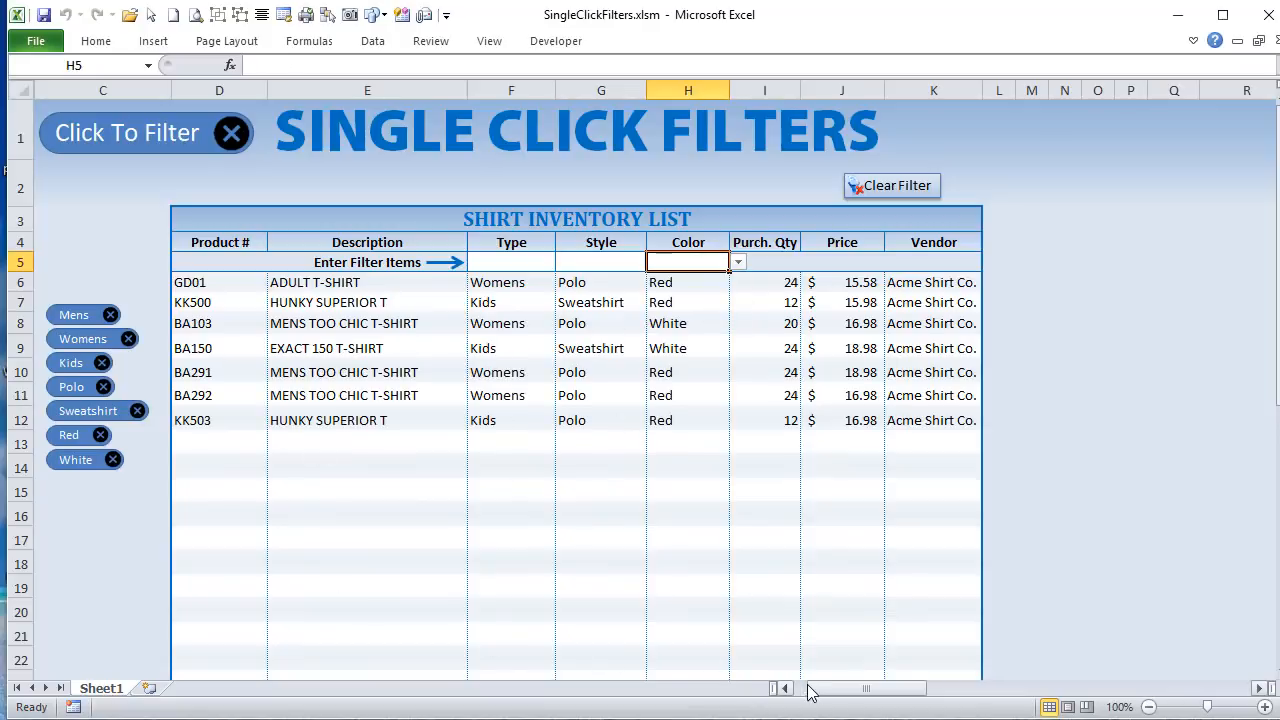
# Step: Examine the Type entries in the Criteria table, highlighting Mens in AA5 and Womens and Kids in AA6:AA7
pyautogui.moveTo(810, 692); pyautogui.dragTo(912, 689)
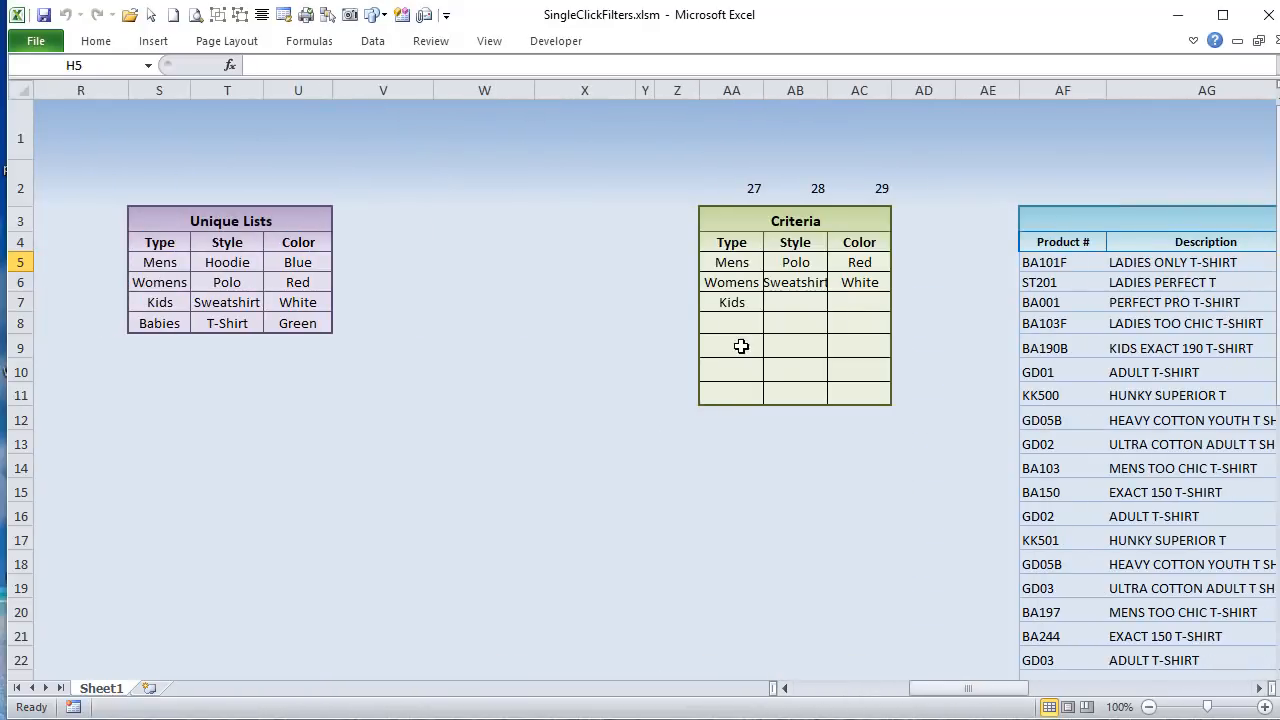
pyautogui.click(731, 263)
pyautogui.moveTo(729, 286); pyautogui.dragTo(733, 303)
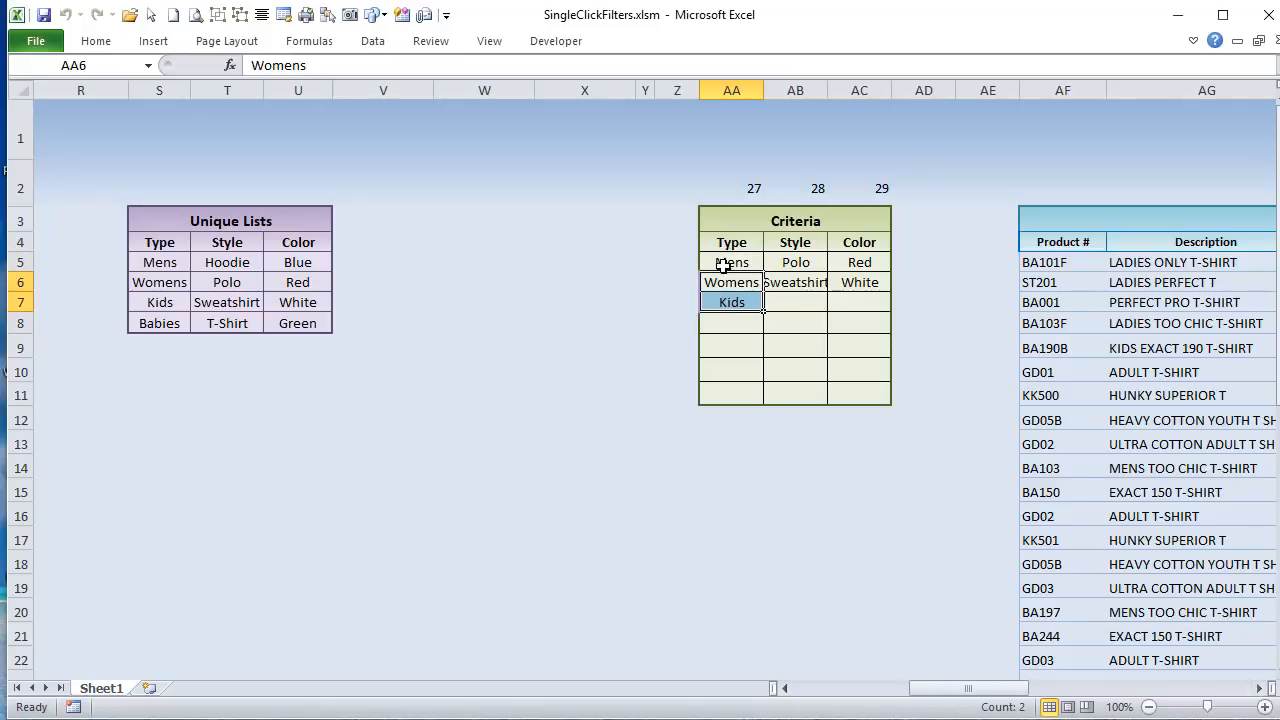
pyautogui.click(724, 263)
pyautogui.click(741, 284)
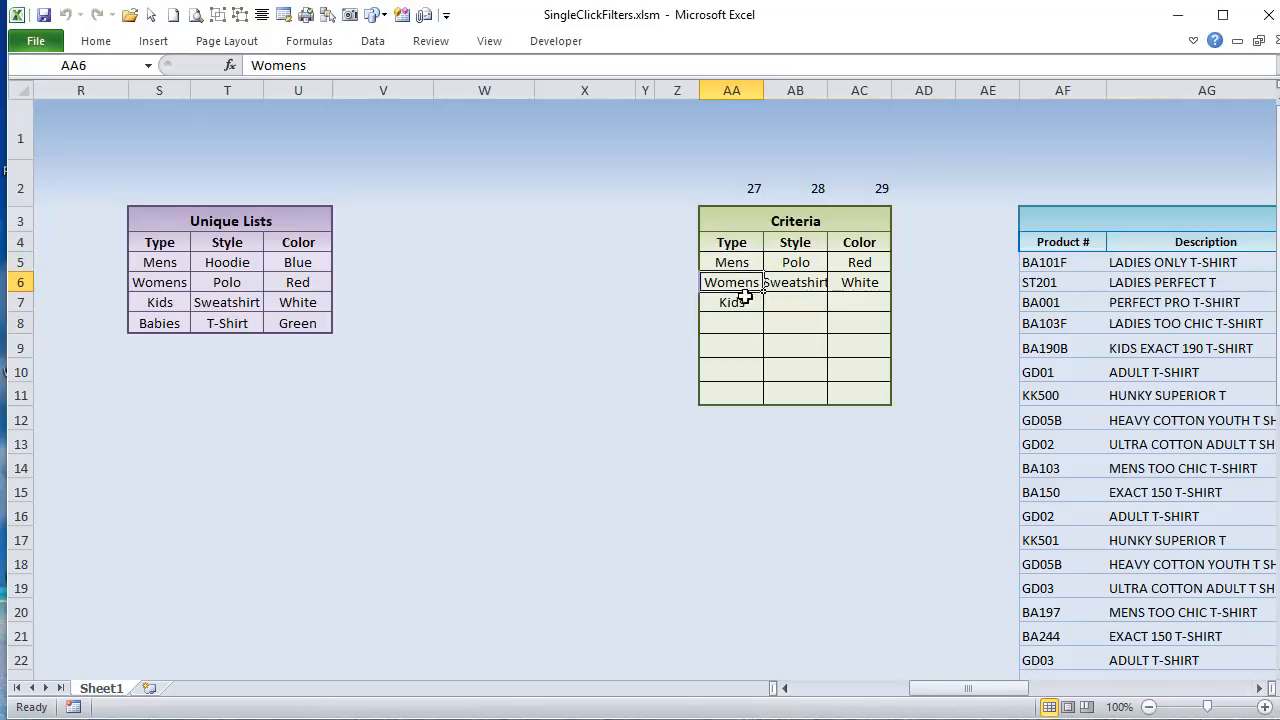
pyautogui.moveTo(745, 296); pyautogui.dragTo(738, 302)
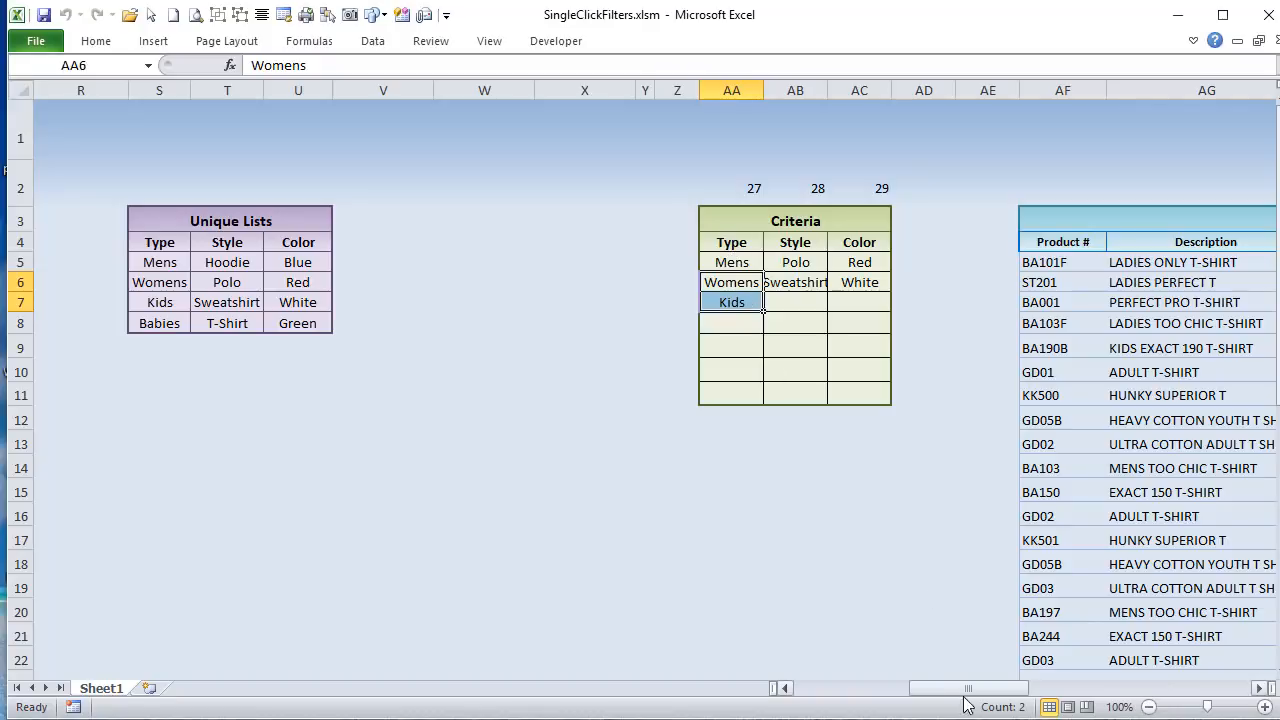
# Step: Remove the Mens filter from the inventory list and highlight the Criteria table's Type cells AA5:AA6
pyautogui.moveTo(966, 700); pyautogui.dragTo(829, 700)
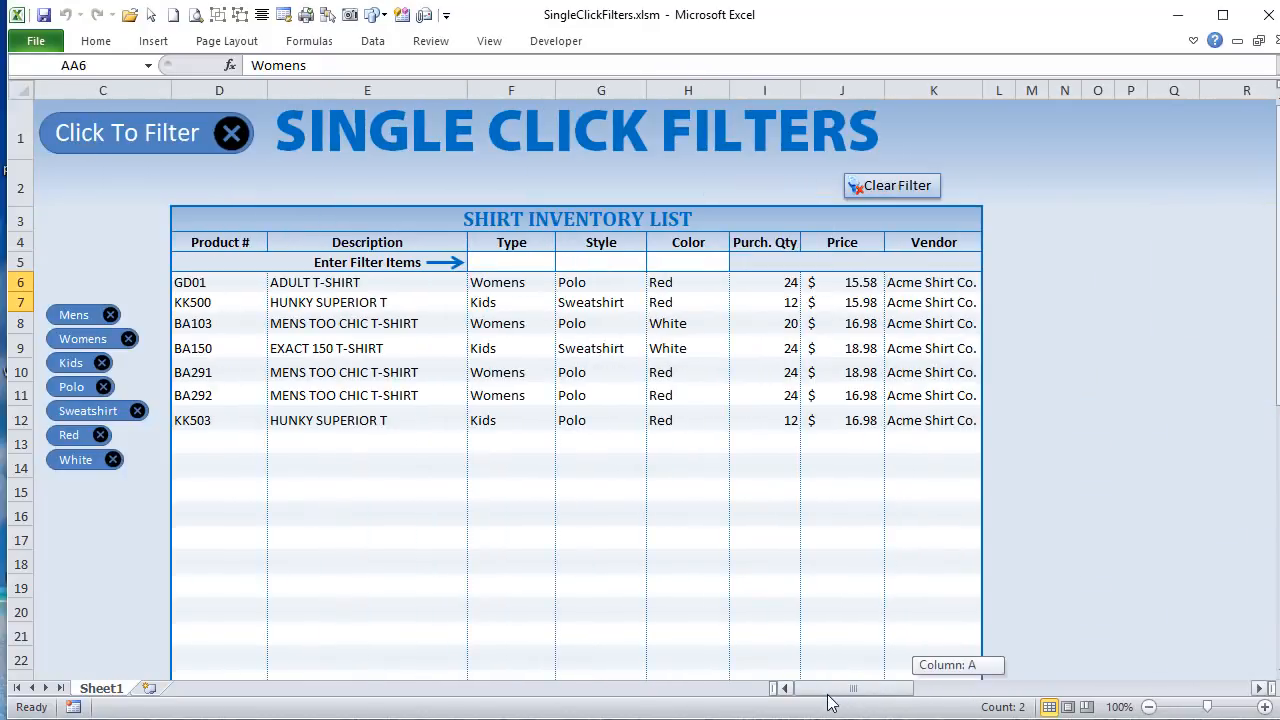
pyautogui.click(111, 315)
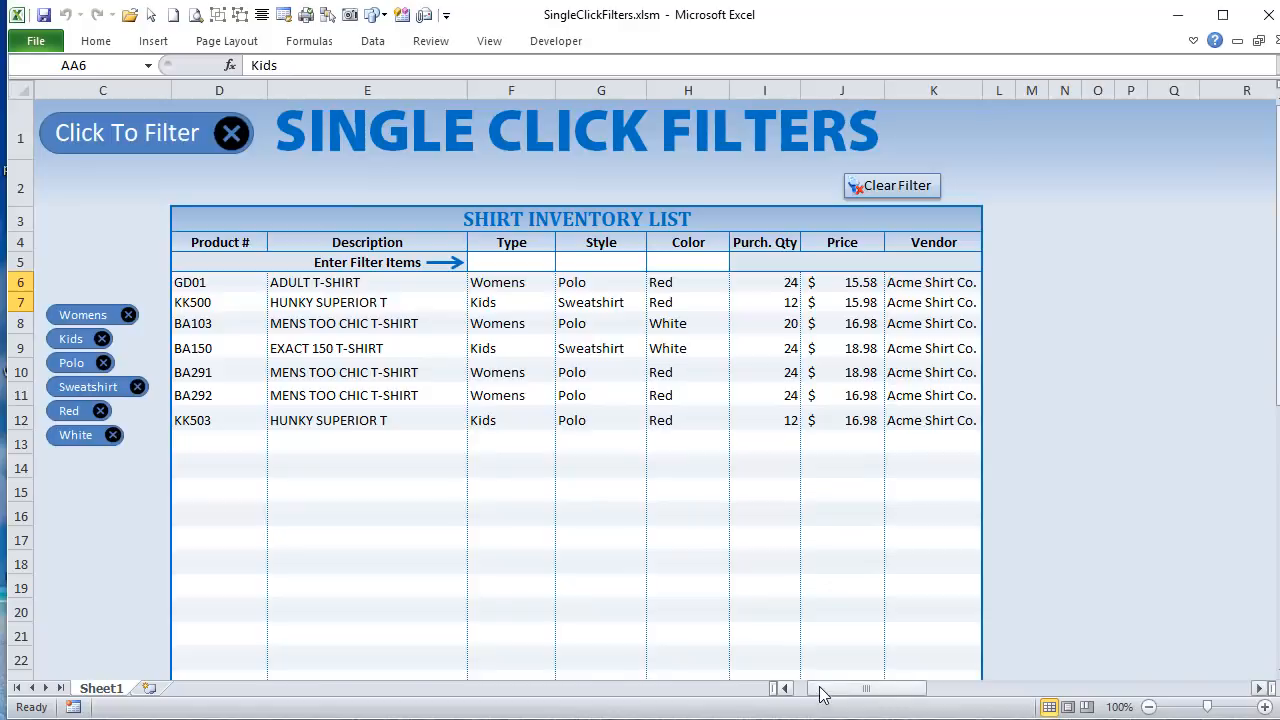
pyautogui.moveTo(820, 694); pyautogui.dragTo(866, 610)
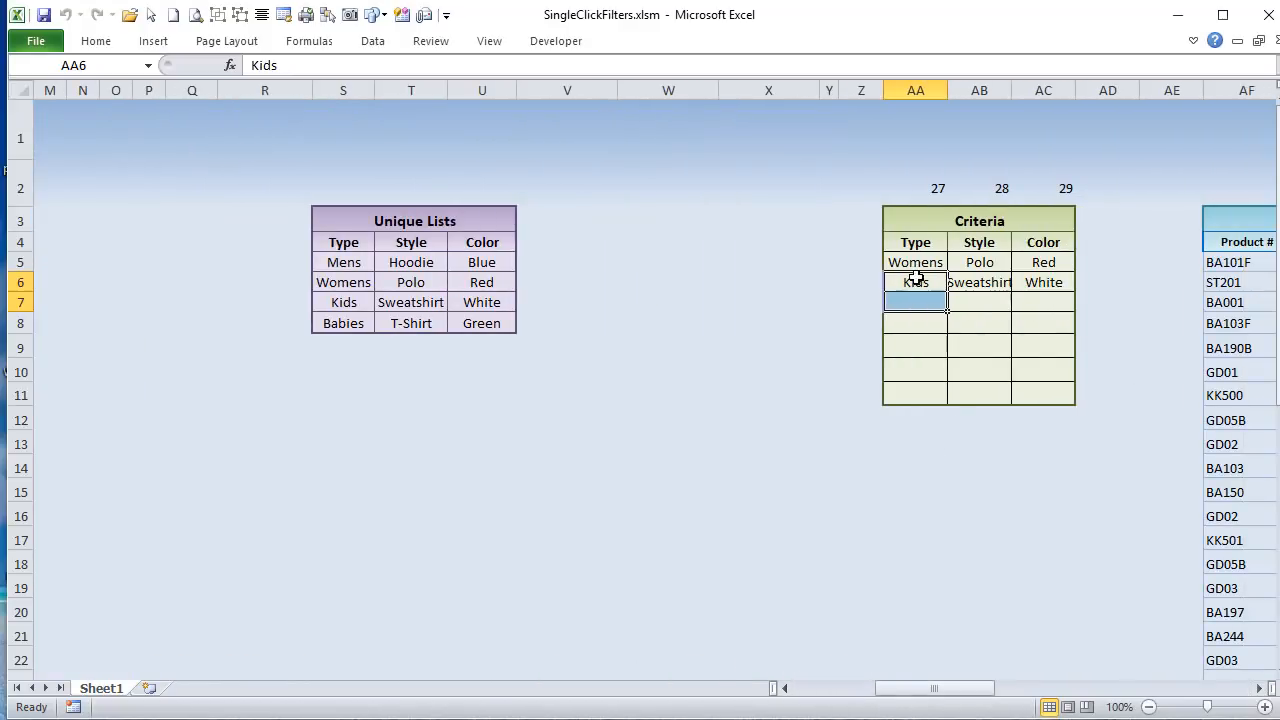
pyautogui.moveTo(914, 258); pyautogui.dragTo(901, 284)
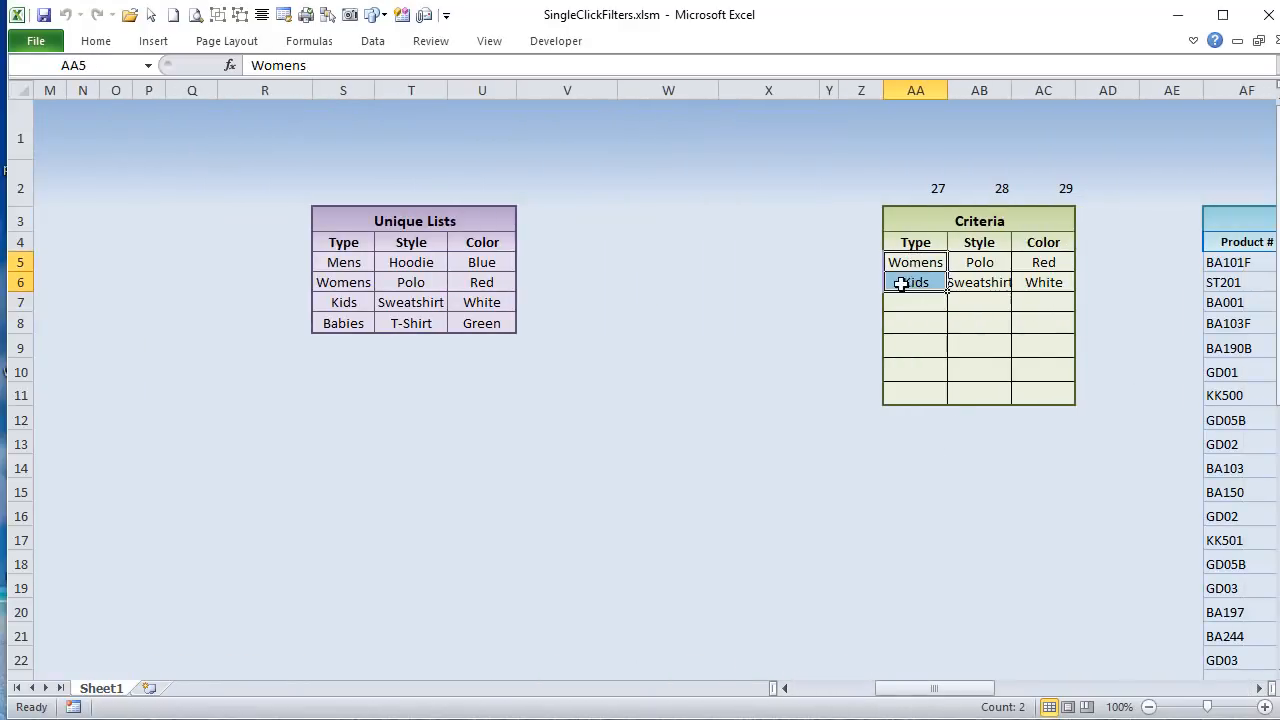
# Step: Switch to the VBA editor and highlight the RemoveFilter line that exits the macro when RmvFiltNum is 0
pyautogui.moveTo(937, 691); pyautogui.dragTo(893, 692)
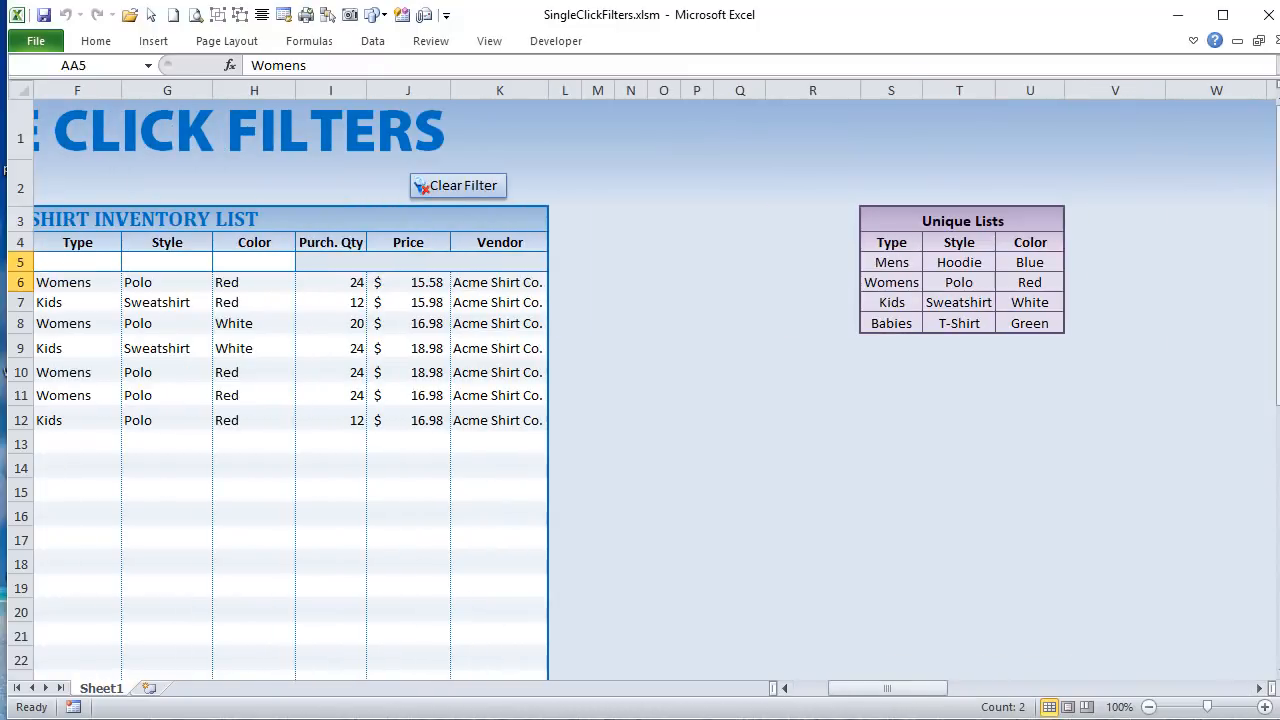
pyautogui.hotkey('alt', 'F11')
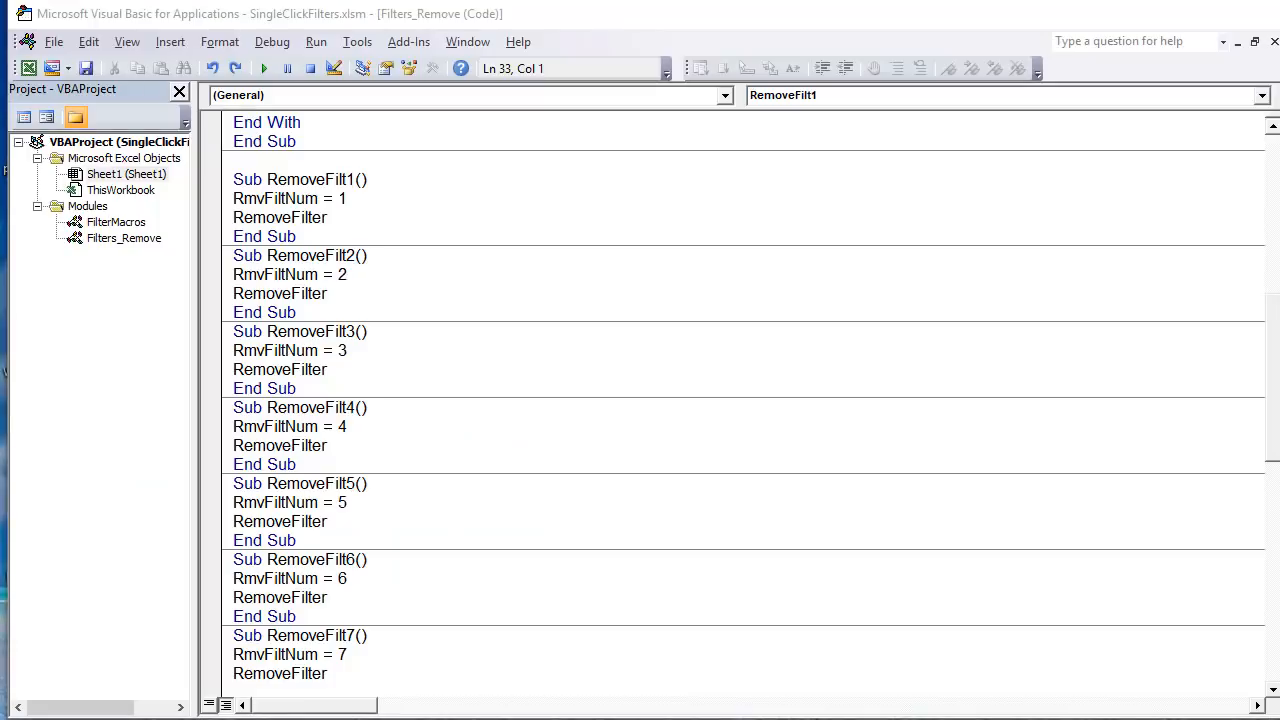
pyautogui.scroll(9, 543, 528)
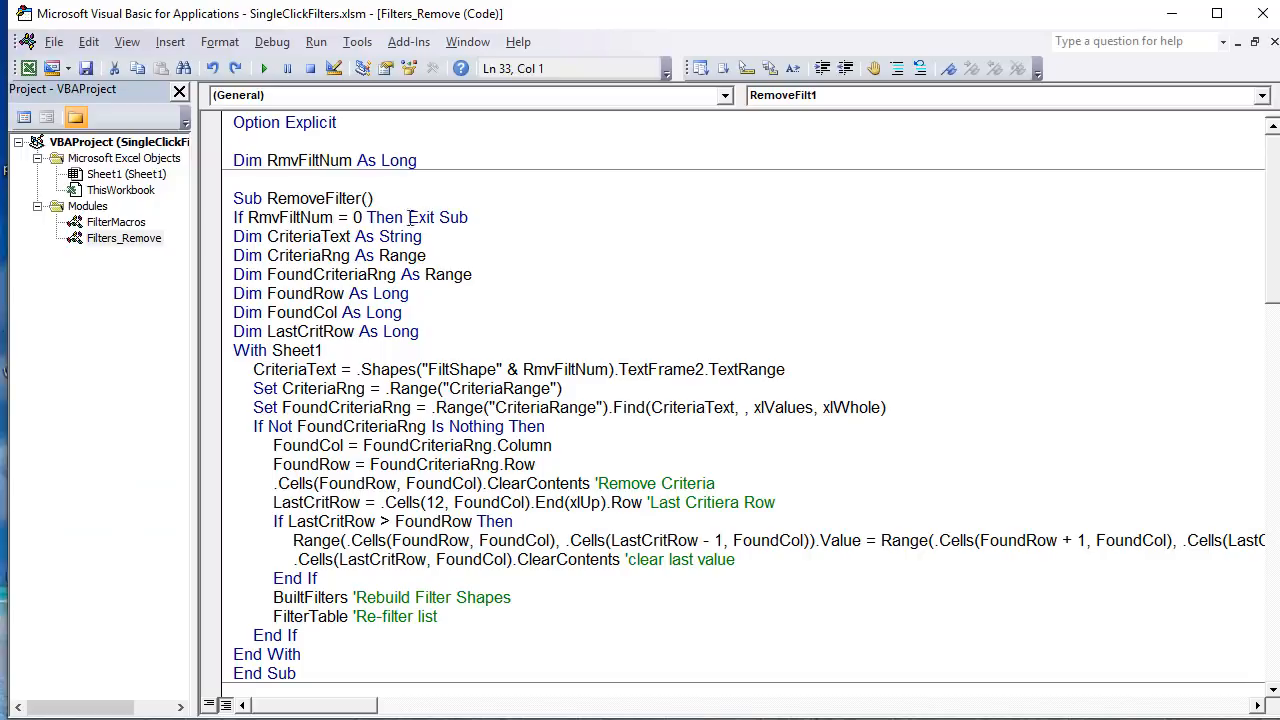
pyautogui.moveTo(500, 224); pyautogui.dragTo(195, 220)
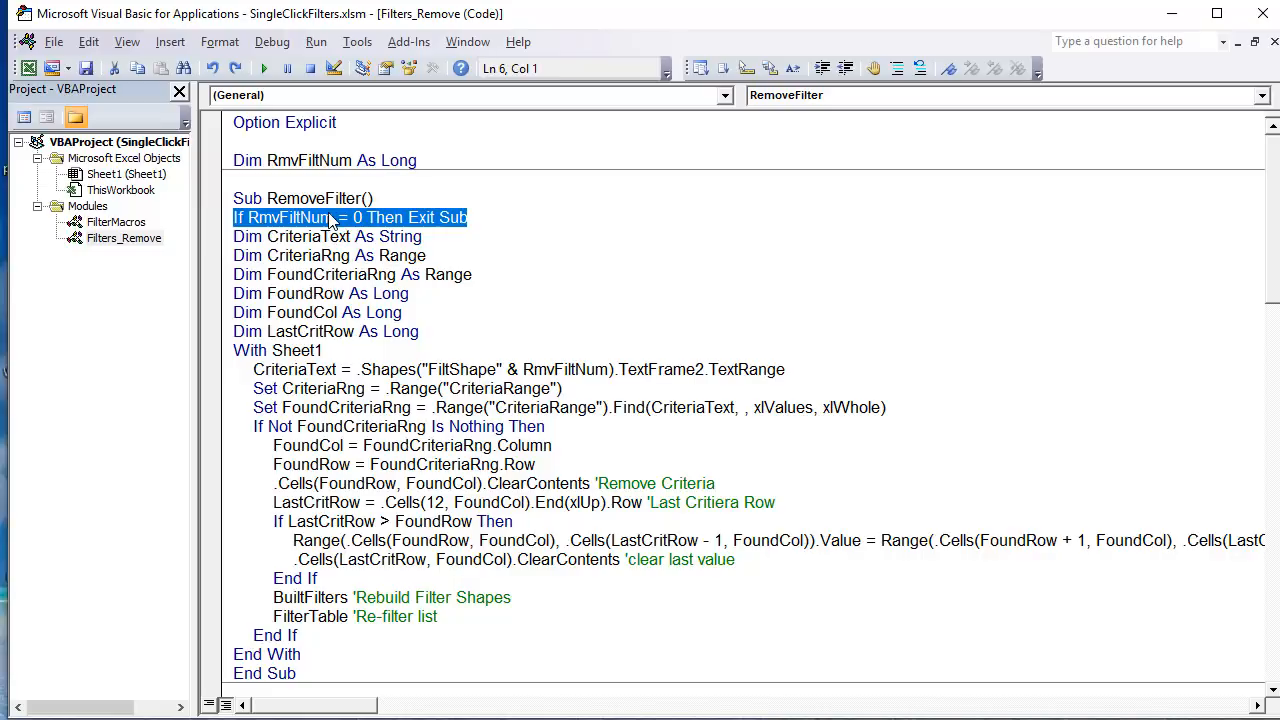
pyautogui.moveTo(333, 217); pyautogui.dragTo(252, 221)
# Step: Highlight the numbered macros RemoveFilt3 through RemoveFilt7 and return to the start of the RemoveFilter code
pyautogui.scroll(-10, 280, 300)
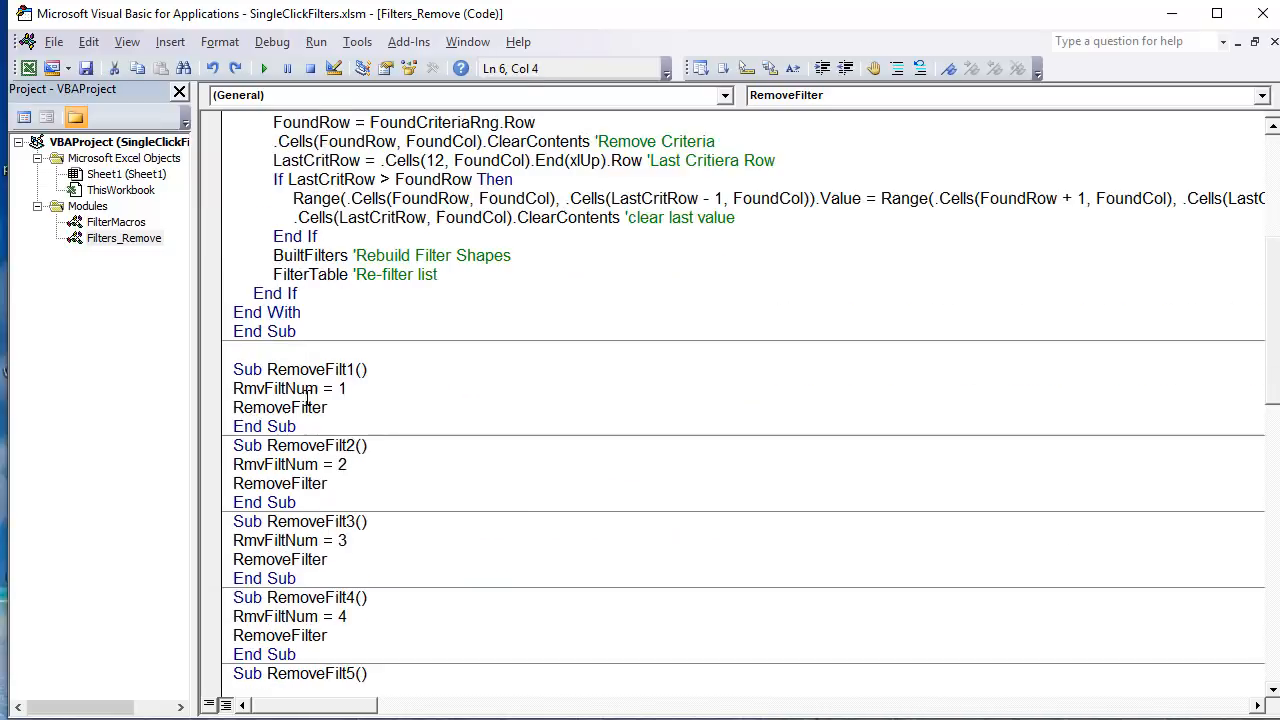
pyautogui.moveTo(295, 312); pyautogui.dragTo(350, 628)
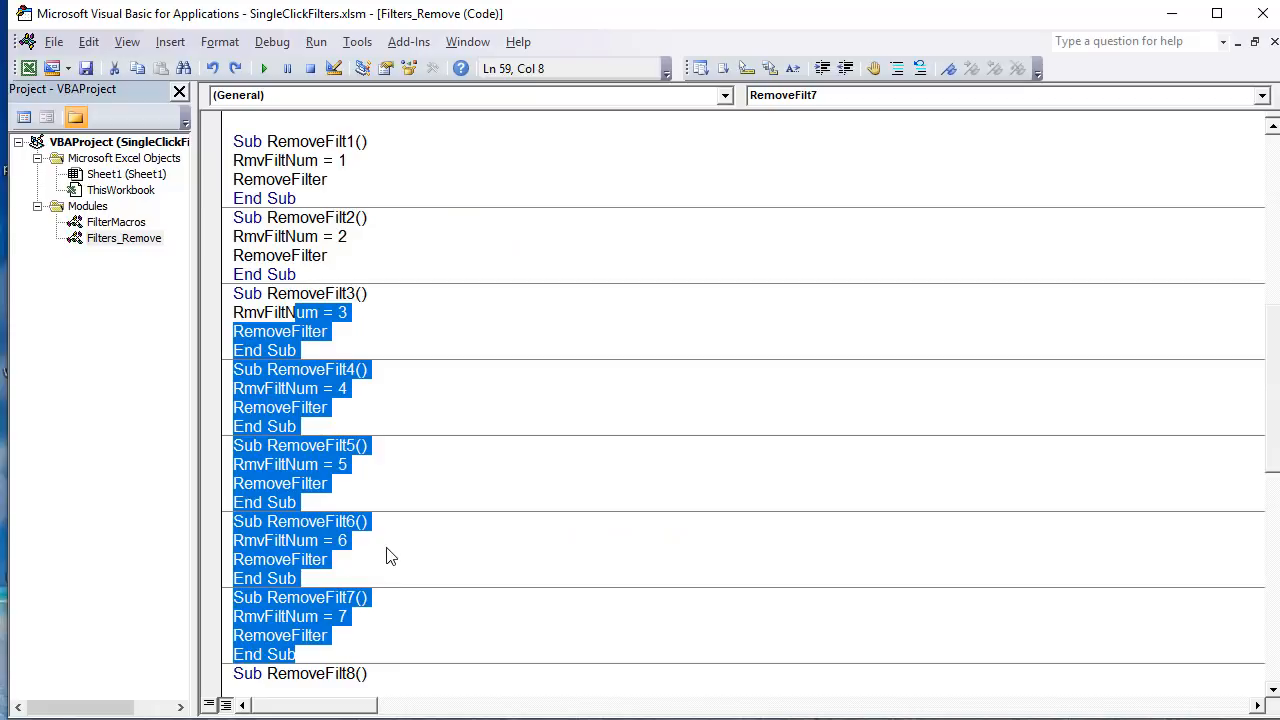
pyautogui.scroll(10, 390, 557)
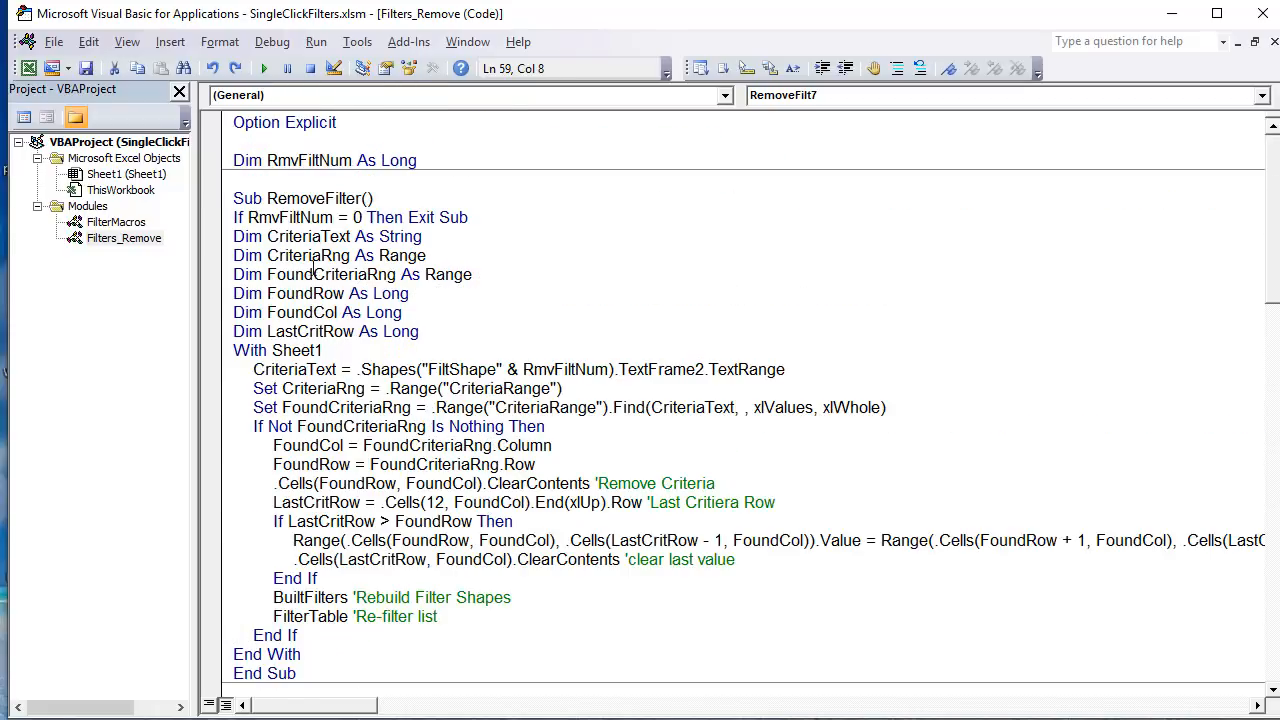
# Step: Highlight the CriteriaText, CriteriaRng and FoundCriteriaRng variable declarations in the RemoveFilter macro
pyautogui.click(292, 255)
pyautogui.moveTo(439, 243); pyautogui.dragTo(225, 243)
pyautogui.moveTo(431, 255); pyautogui.dragTo(228, 255)
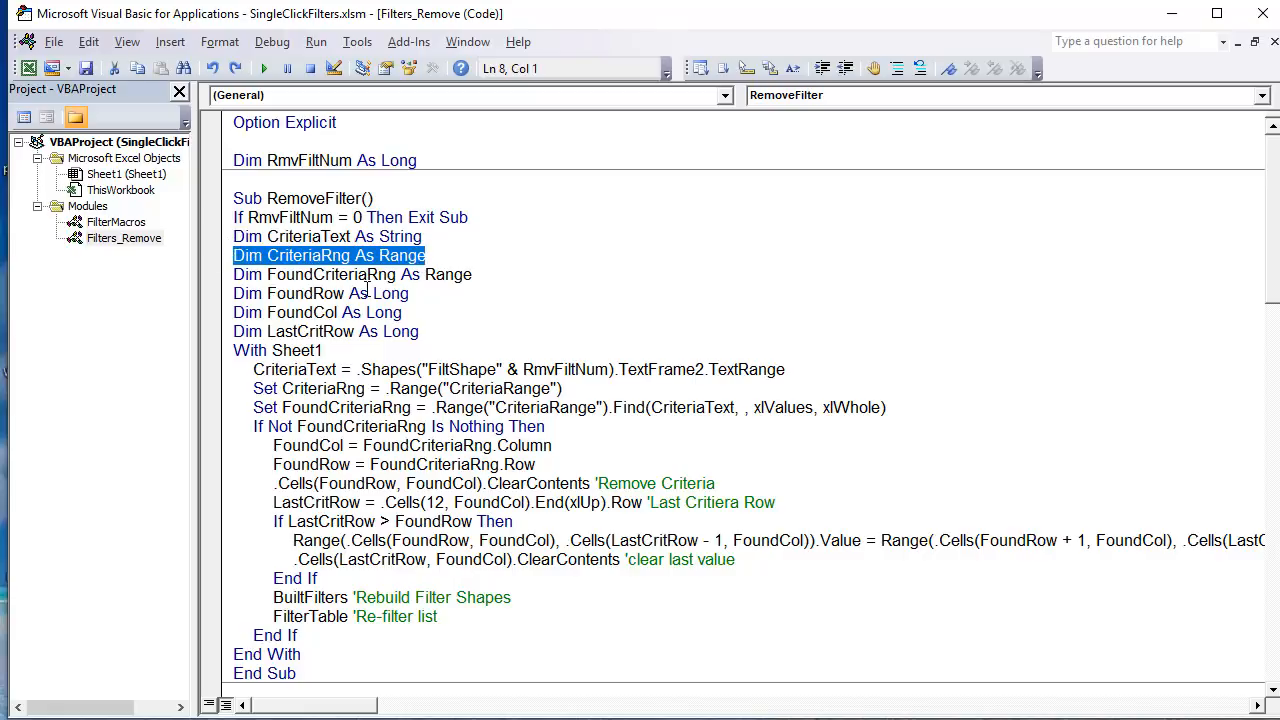
pyautogui.moveTo(472, 276); pyautogui.dragTo(226, 255)
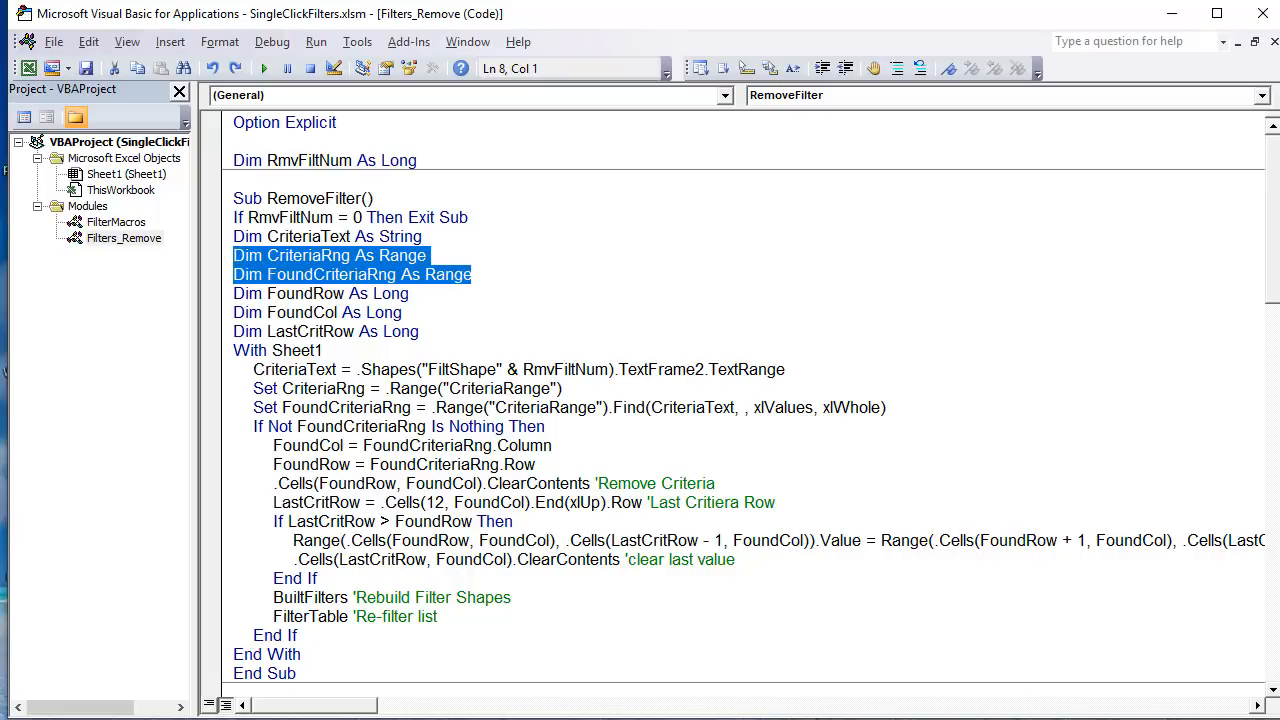
# Step: Switch to the worksheet, select the Criteria cells AA5:AC11, and highlight their defined name CriteriaRange
pyautogui.hotkey('alt', 'F11')
pyautogui.moveTo(903, 689); pyautogui.dragTo(978, 692)
pyautogui.moveTo(783, 262); pyautogui.dragTo(926, 397)
pyautogui.click(104, 66)
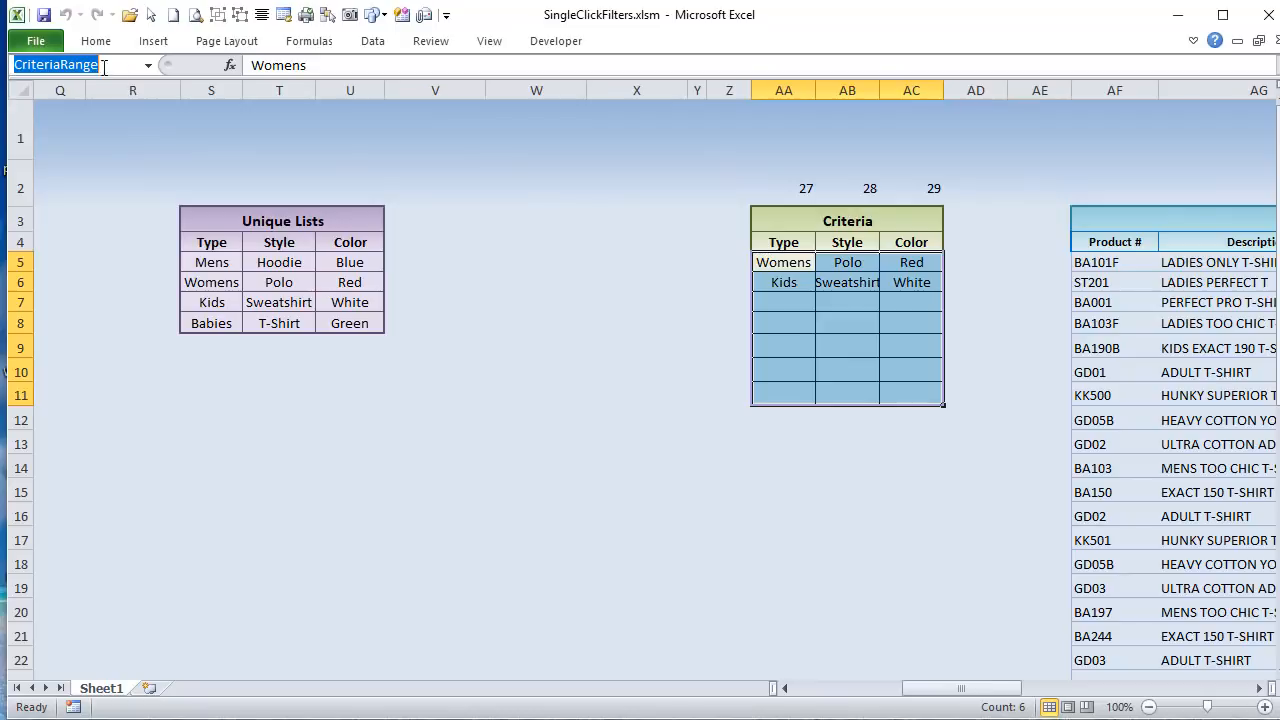
pyautogui.click(565, 258)
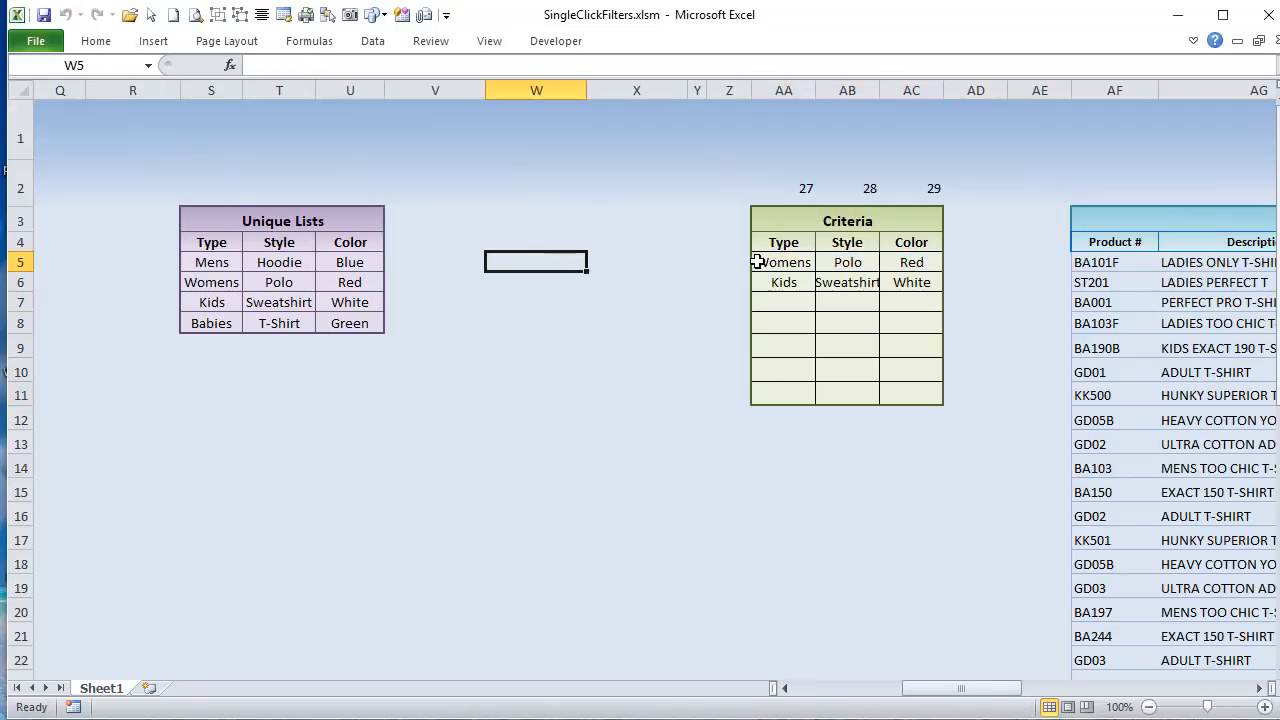
# Step: Select individual Type and Style entries in the Criteria table, ending with the whole range AA5:AC11
pyautogui.moveTo(757, 262); pyautogui.dragTo(908, 290)
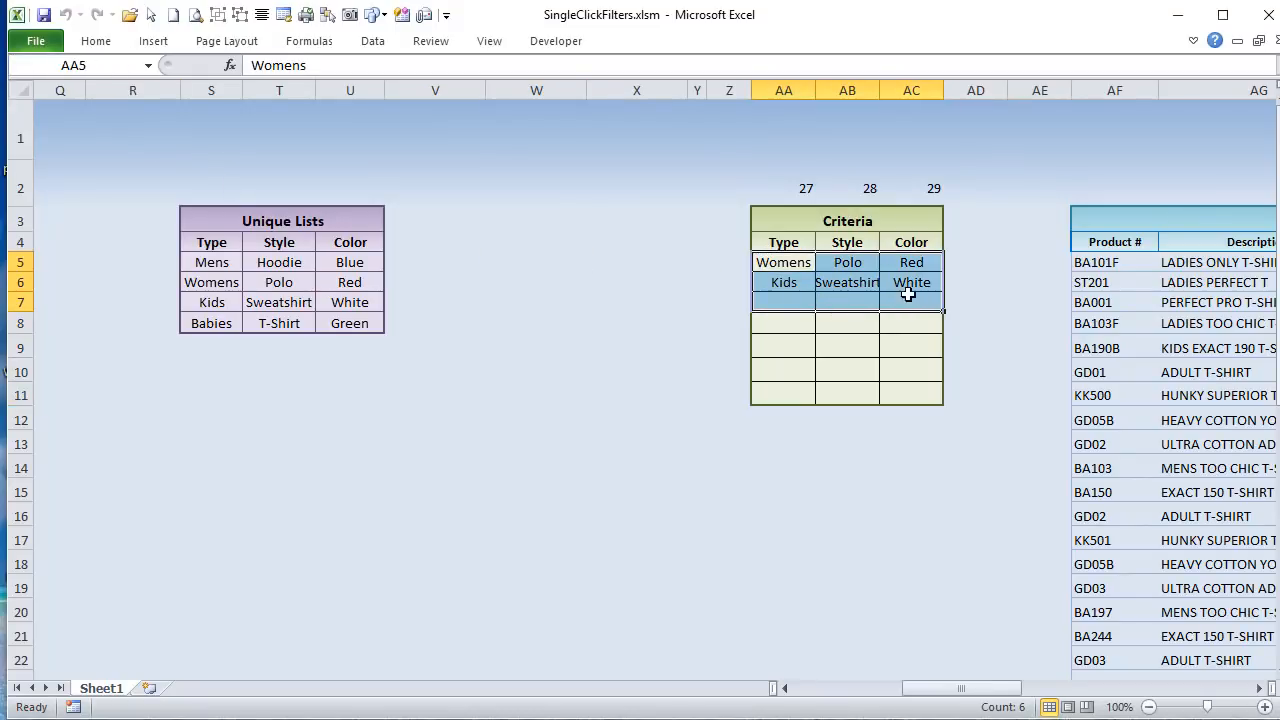
pyautogui.click(808, 262)
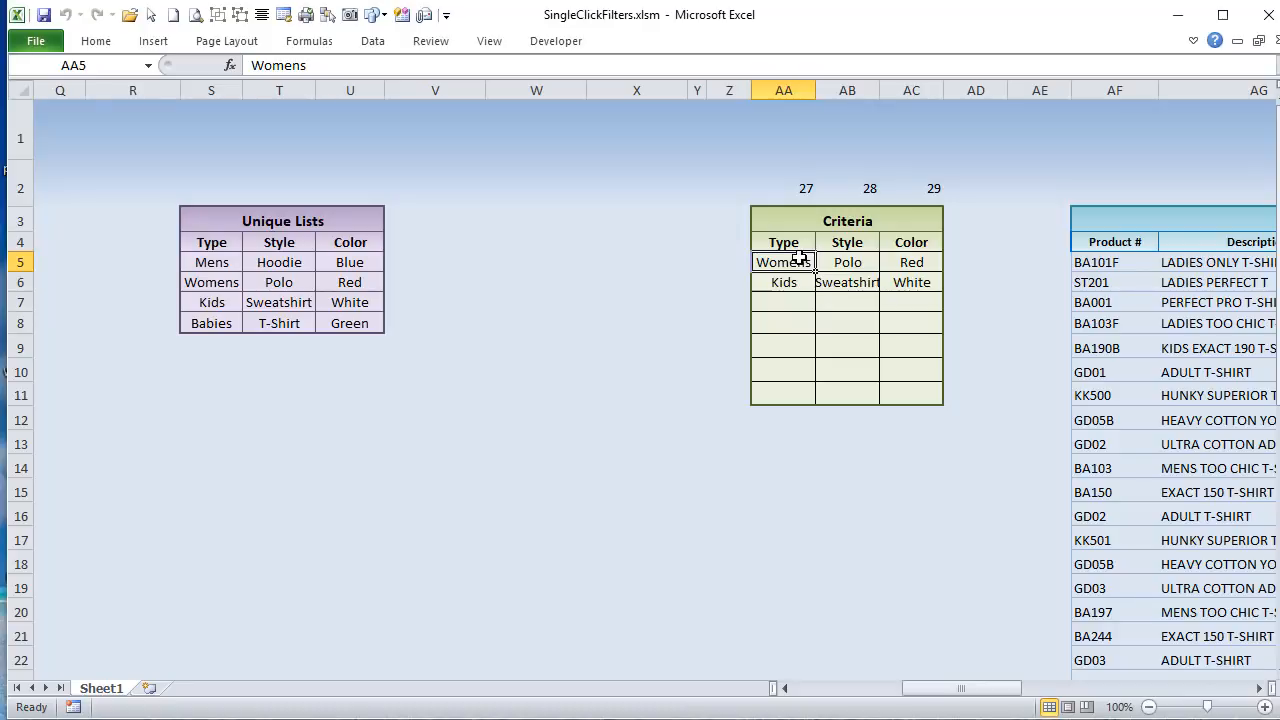
pyautogui.click(840, 262)
pyautogui.click(856, 281)
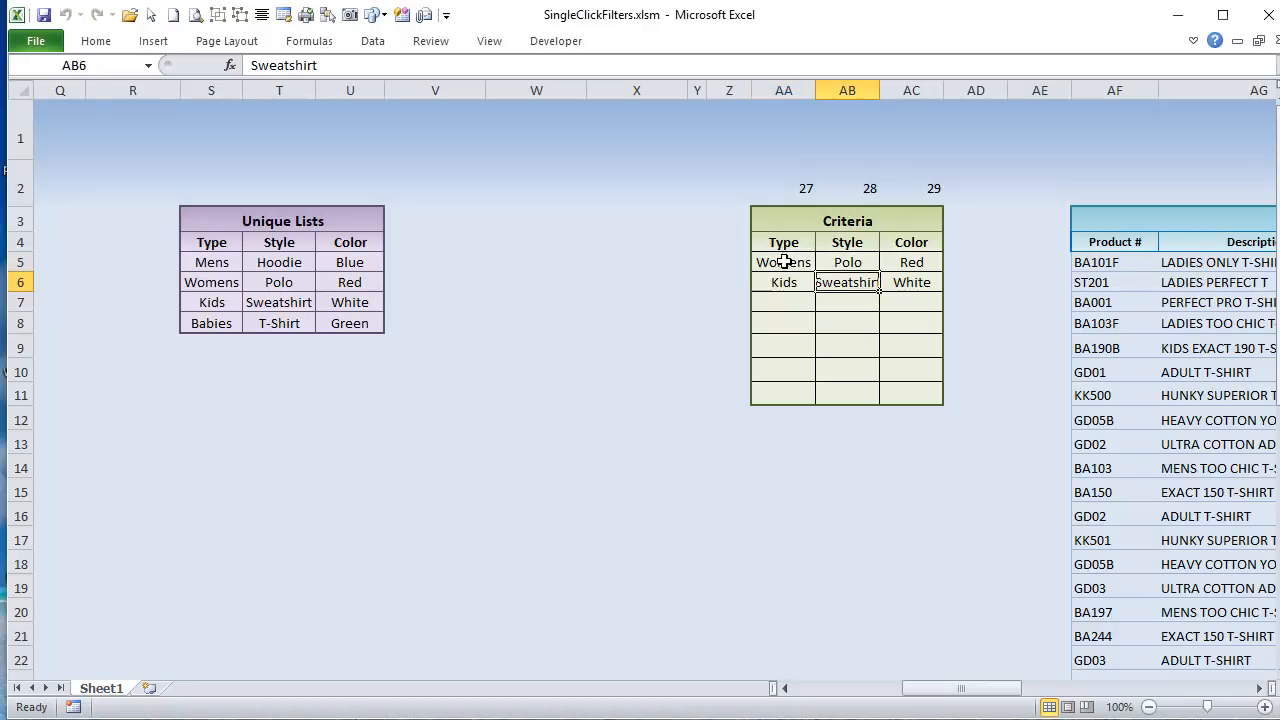
pyautogui.moveTo(785, 262); pyautogui.dragTo(903, 390)
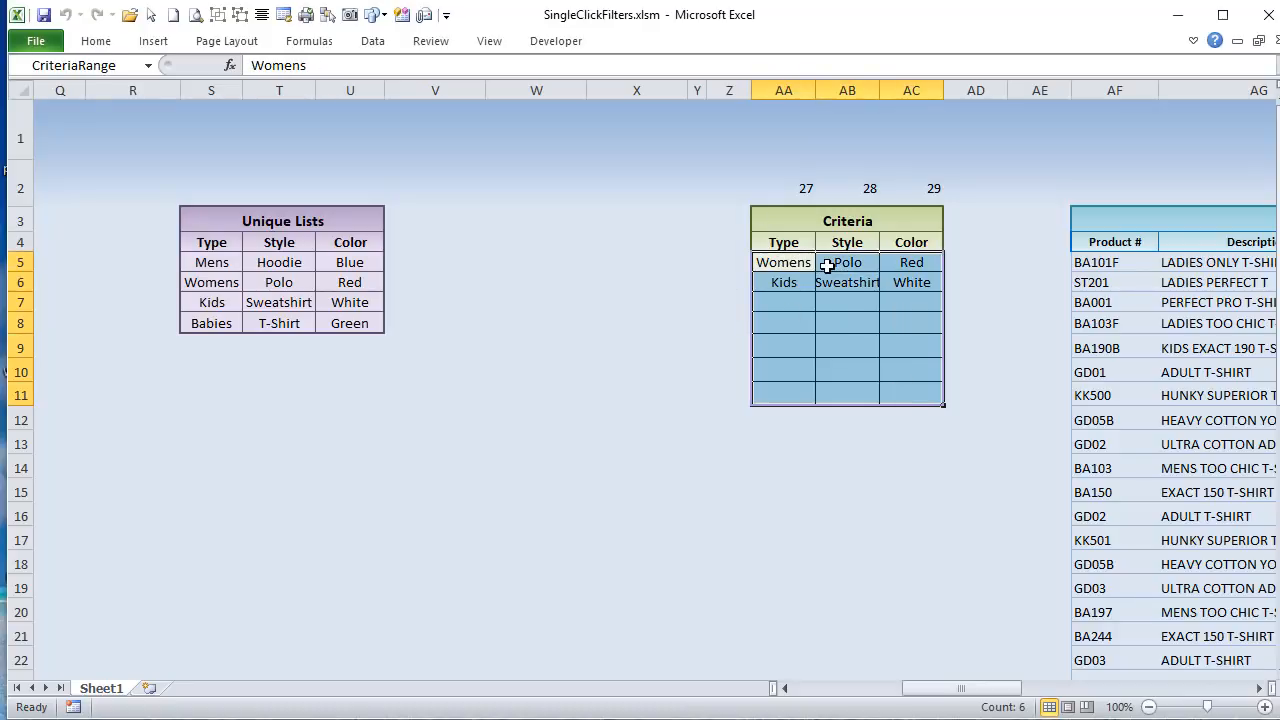
# Step: Select column AB, row 5, and the Polo criteria cell where they intersect
pyautogui.click(837, 90)
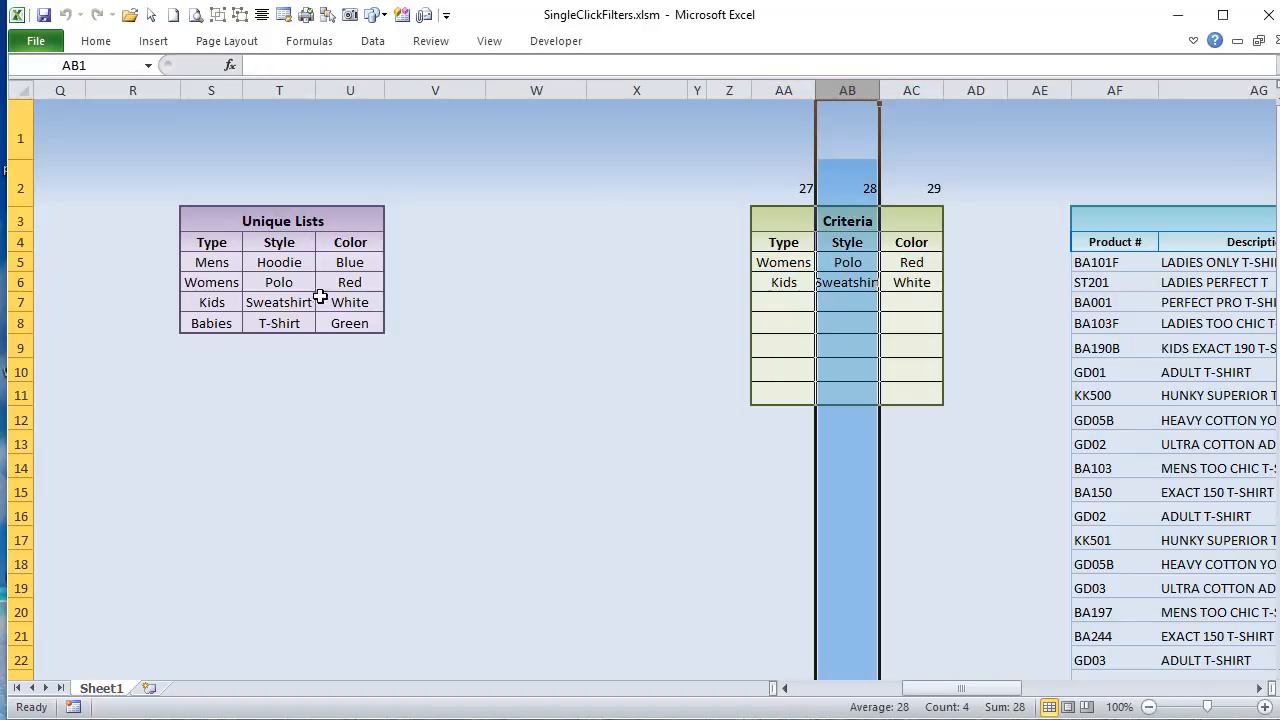
pyautogui.click(20, 262)
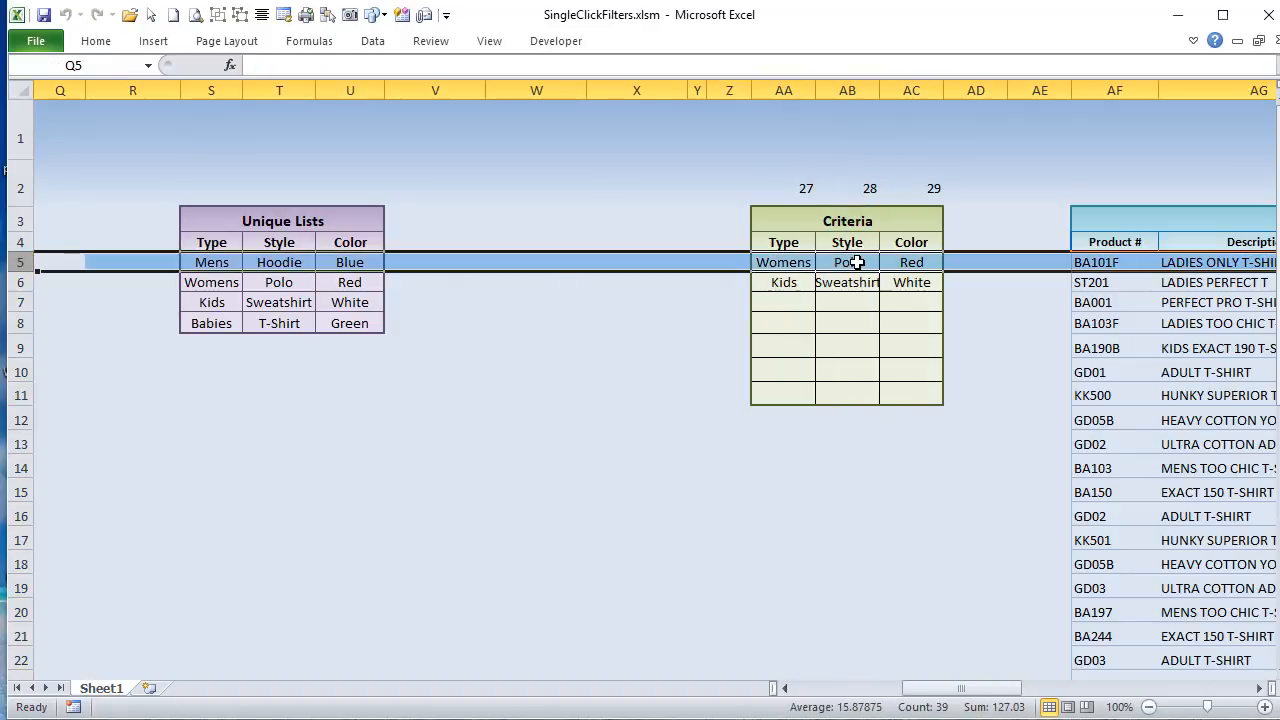
pyautogui.click(857, 262)
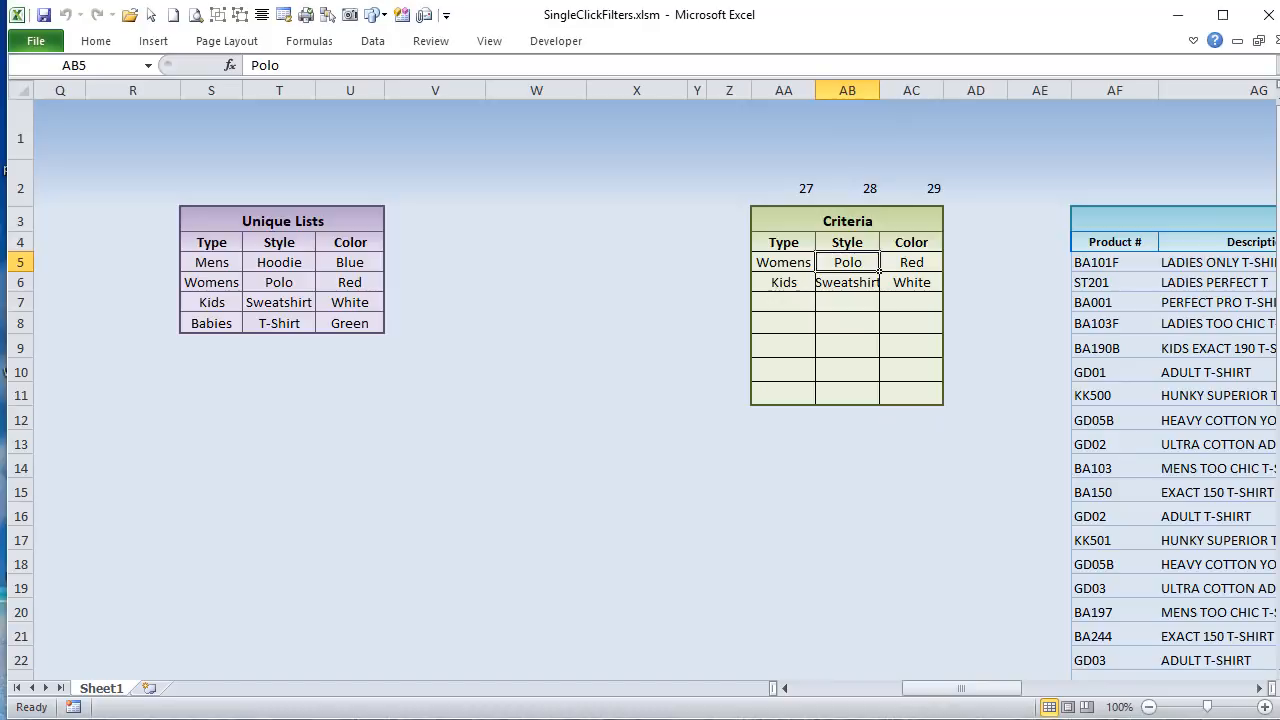
# Step: Switch to the VBA editor and highlight the FoundRow, FoundCol and LastCritRow declarations, ending at the With Sheet1 line
pyautogui.hotkey('alt', 'F11')
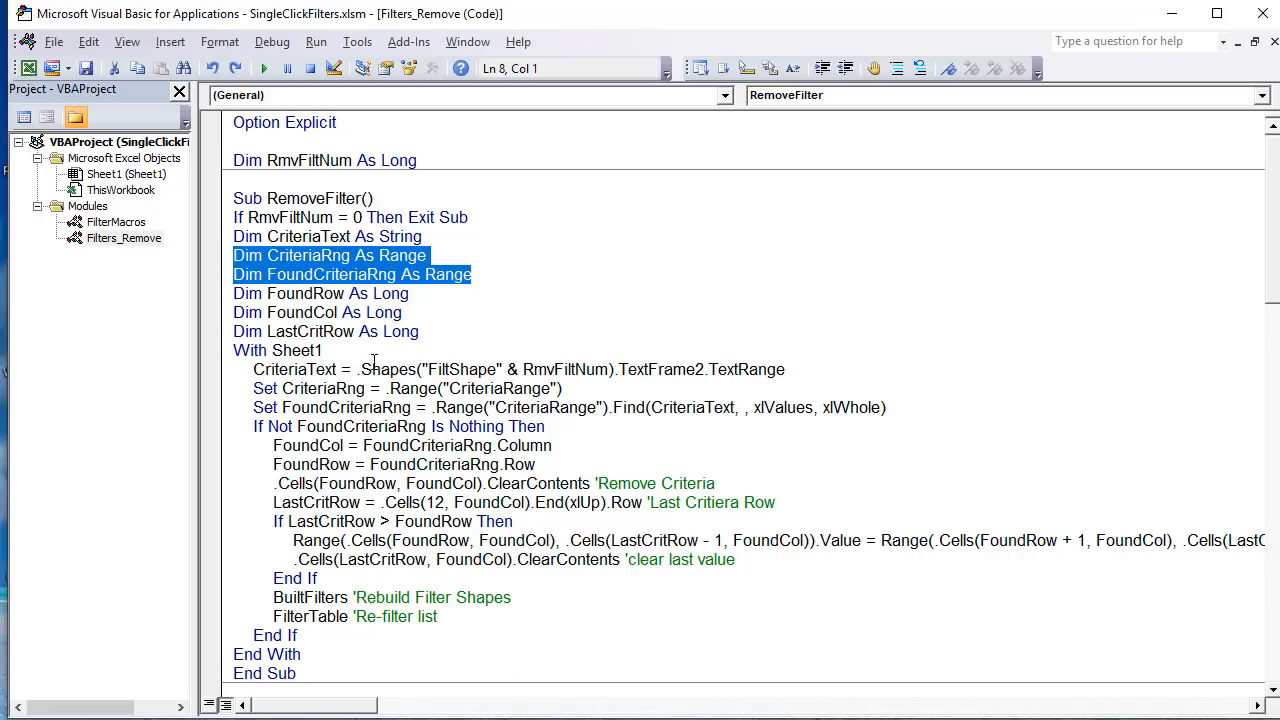
pyautogui.moveTo(425, 299); pyautogui.dragTo(197, 300)
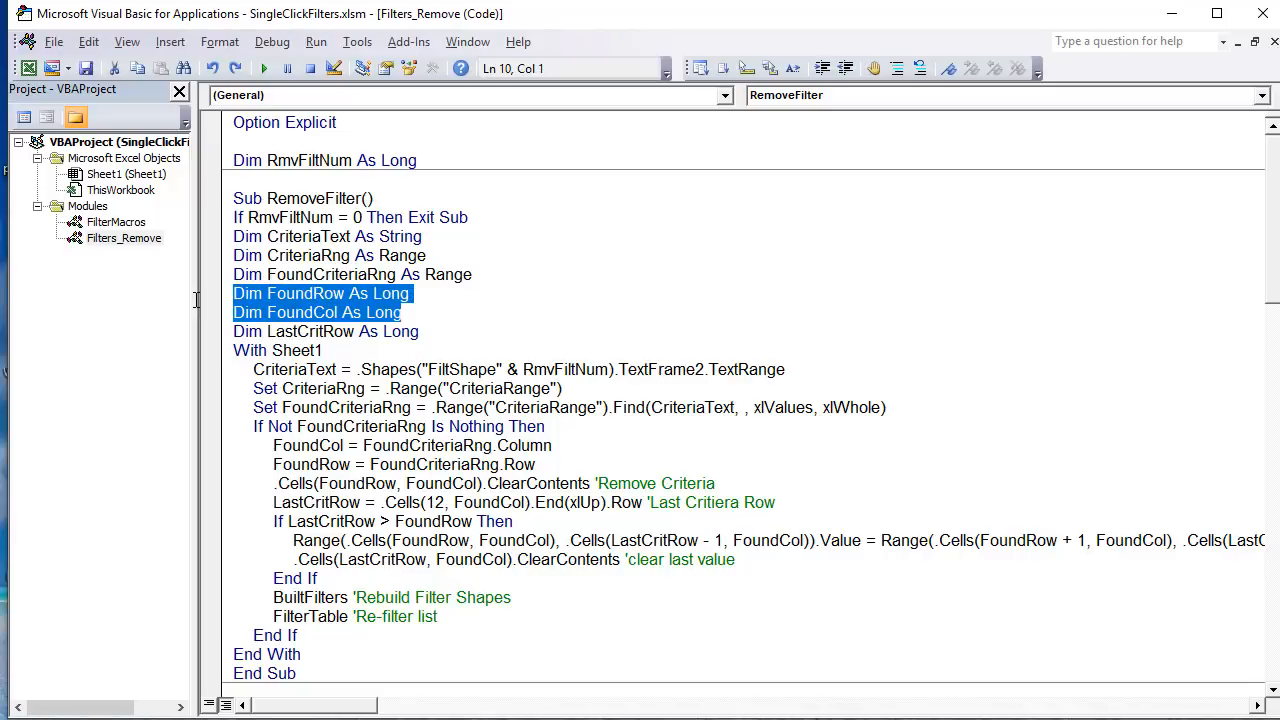
pyautogui.moveTo(440, 358); pyautogui.dragTo(222, 327)
pyautogui.click(376, 348)
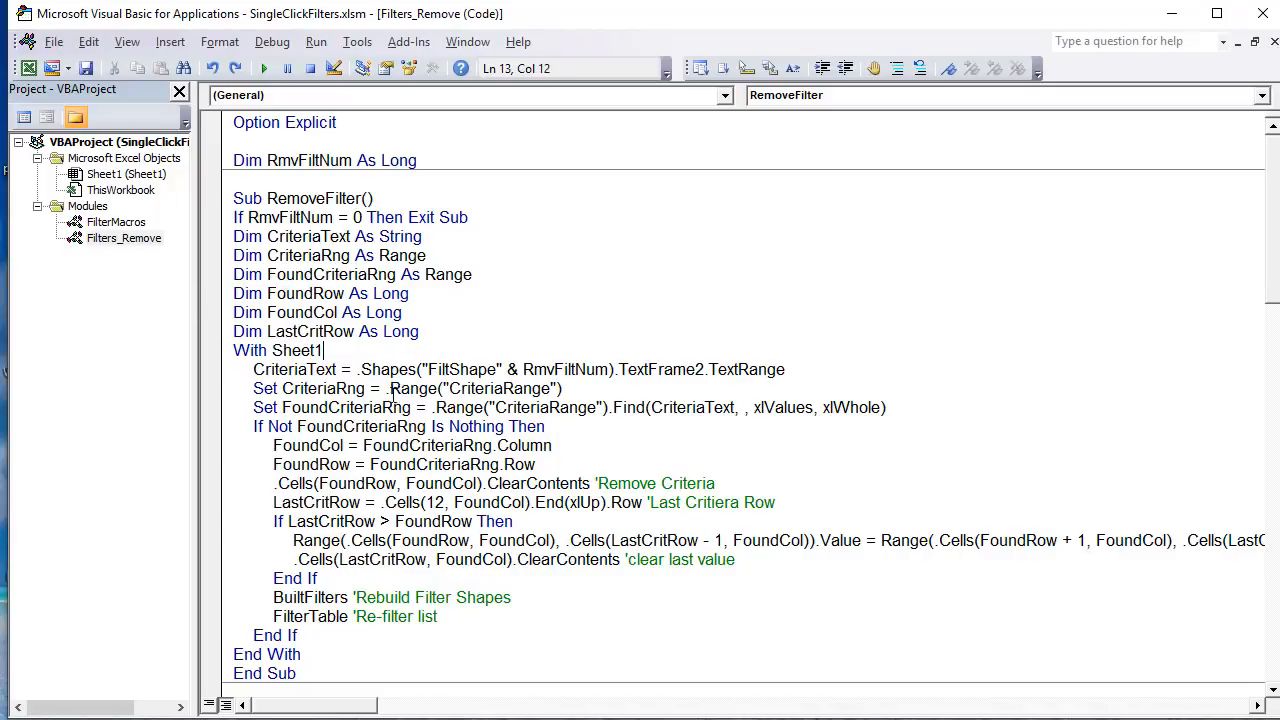
# Step: Highlight CriteriaText, RmvFiltNum and the full line that reads the text of the FiltShape shape
pyautogui.doubleClick(336, 369)
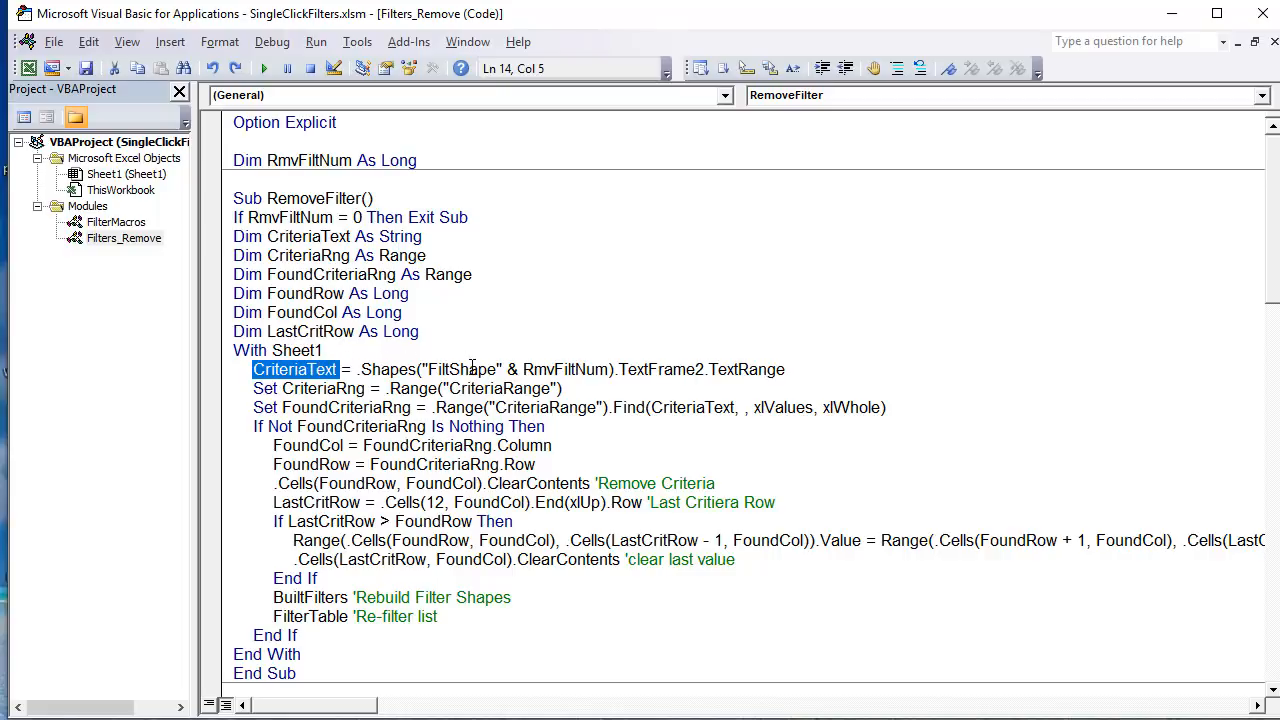
pyautogui.moveTo(611, 372); pyautogui.dragTo(522, 372)
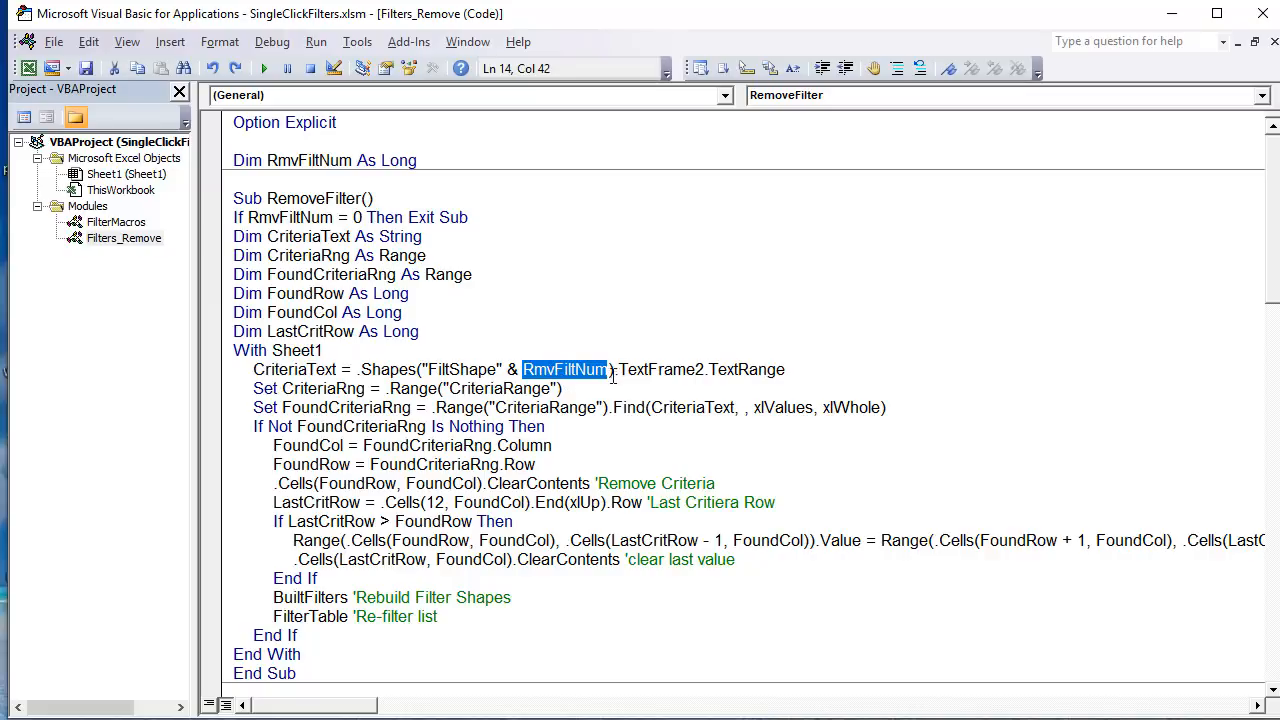
pyautogui.moveTo(785, 370); pyautogui.dragTo(253, 370)
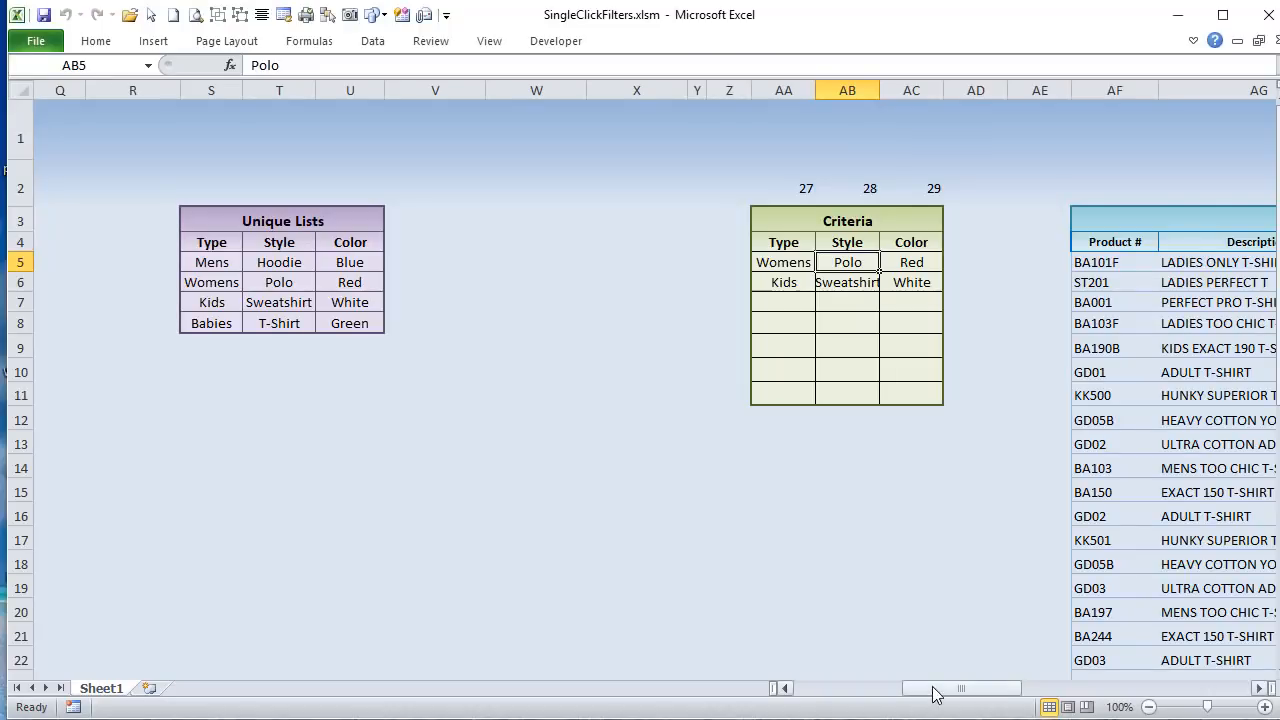
# Step: Switch to the worksheet and select the Polo and Womens filter shapes to check their names
pyautogui.moveTo(932, 693); pyautogui.dragTo(737, 694)
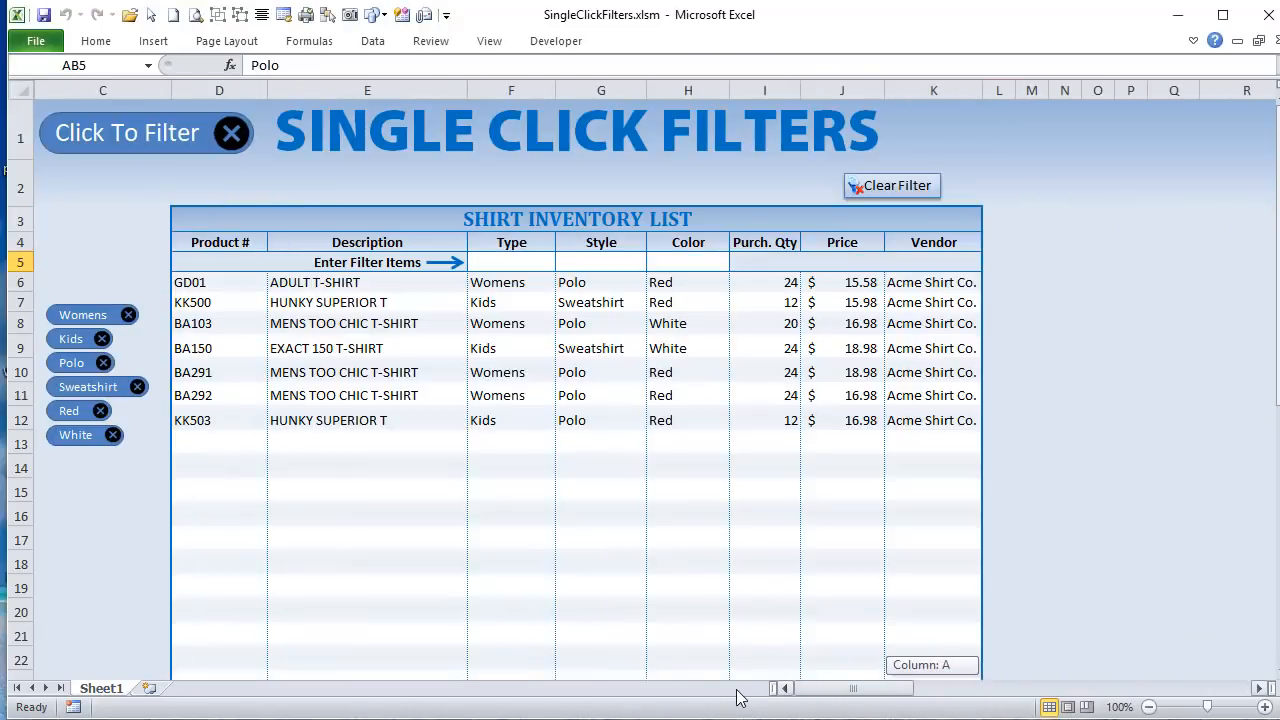
pyautogui.keyDown('ctrl'); pyautogui.click(60, 365); pyautogui.keyUp('ctrl')
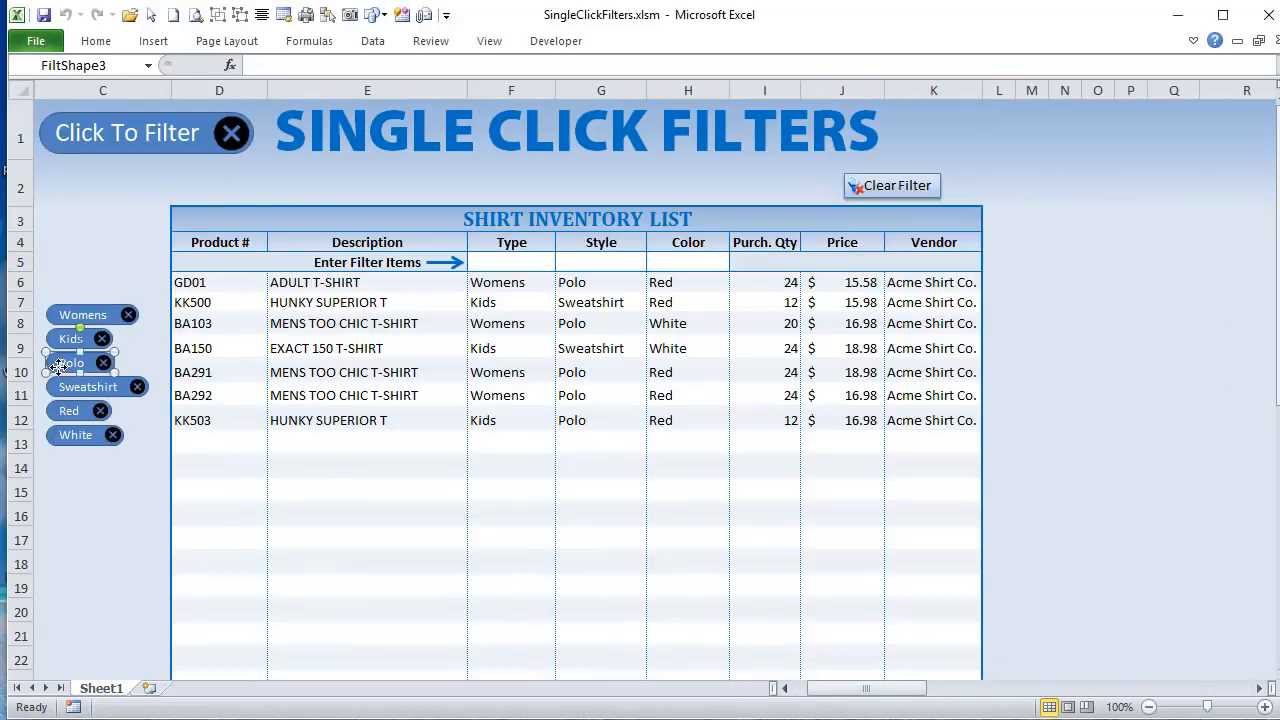
pyautogui.keyDown('ctrl'); pyautogui.click(60, 316); pyautogui.keyUp('ctrl')
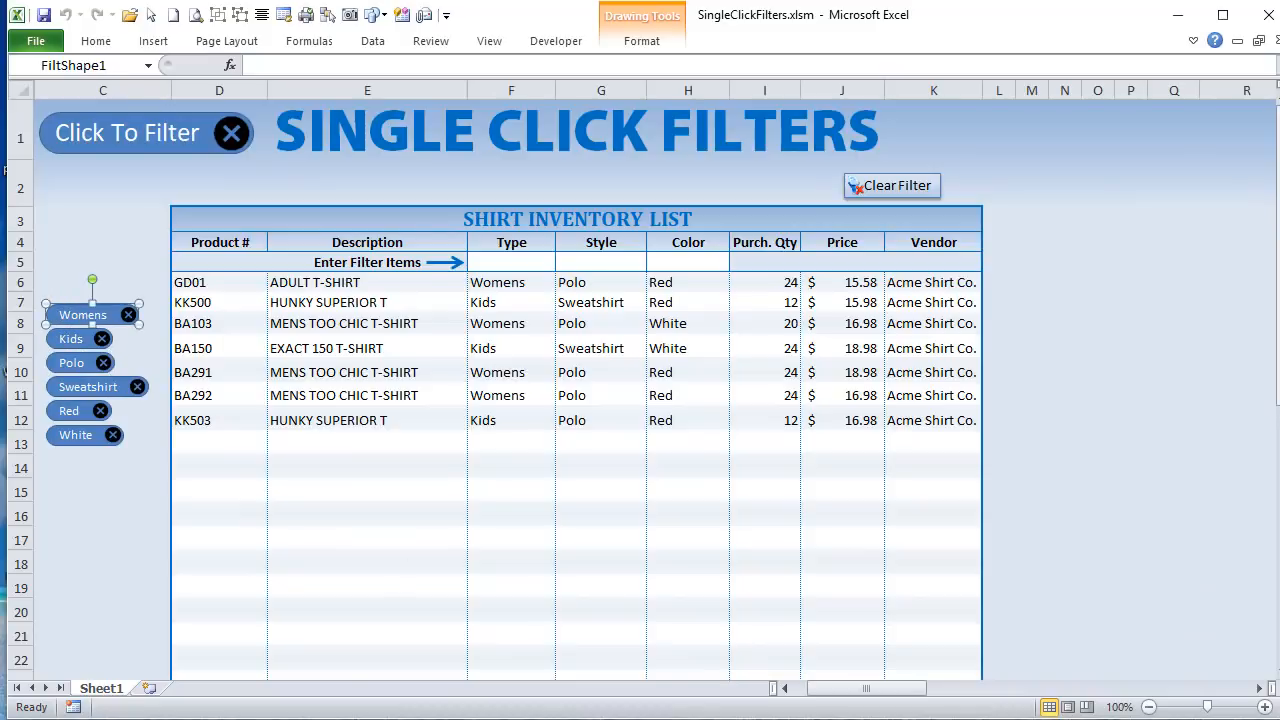
# Step: Return to the VBA editor and highlight the Set CriteriaRng line and its Range("CriteriaRange") reference
pyautogui.hotkey('alt', 'F11')
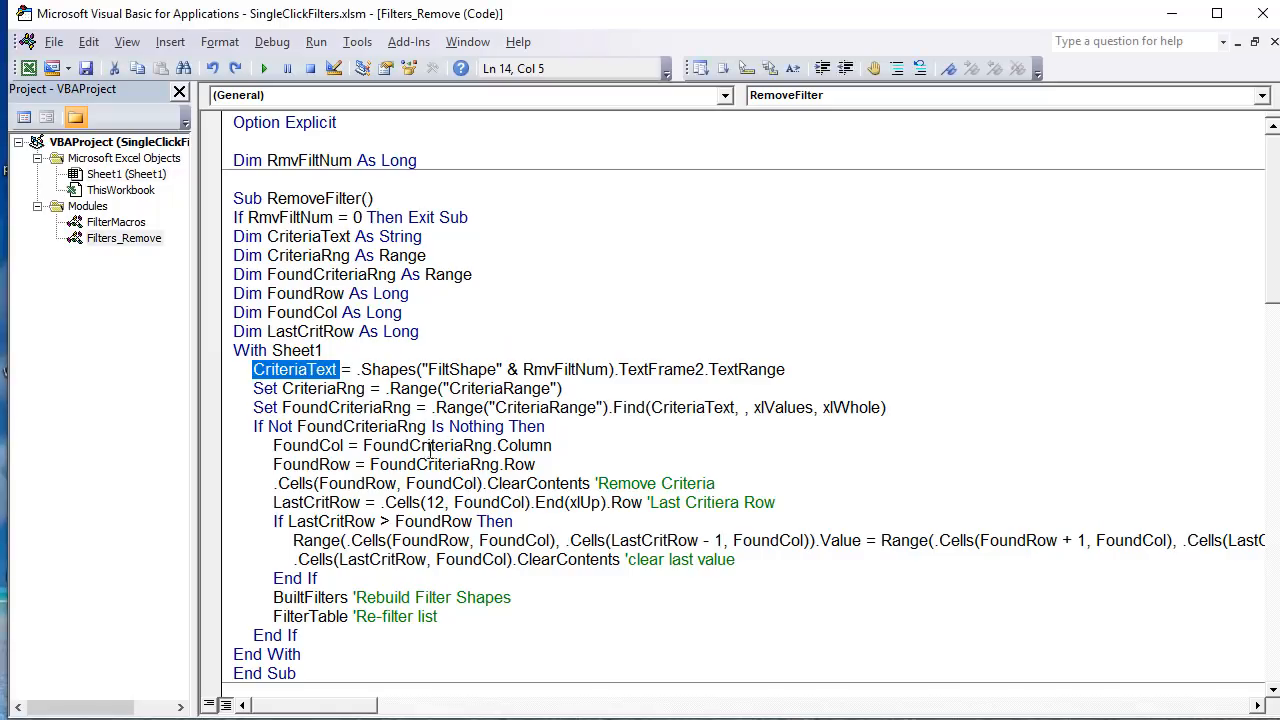
pyautogui.moveTo(251, 390); pyautogui.dragTo(566, 390)
pyautogui.moveTo(322, 350); pyautogui.dragTo(279, 358)
pyautogui.moveTo(561, 390); pyautogui.dragTo(388, 390)
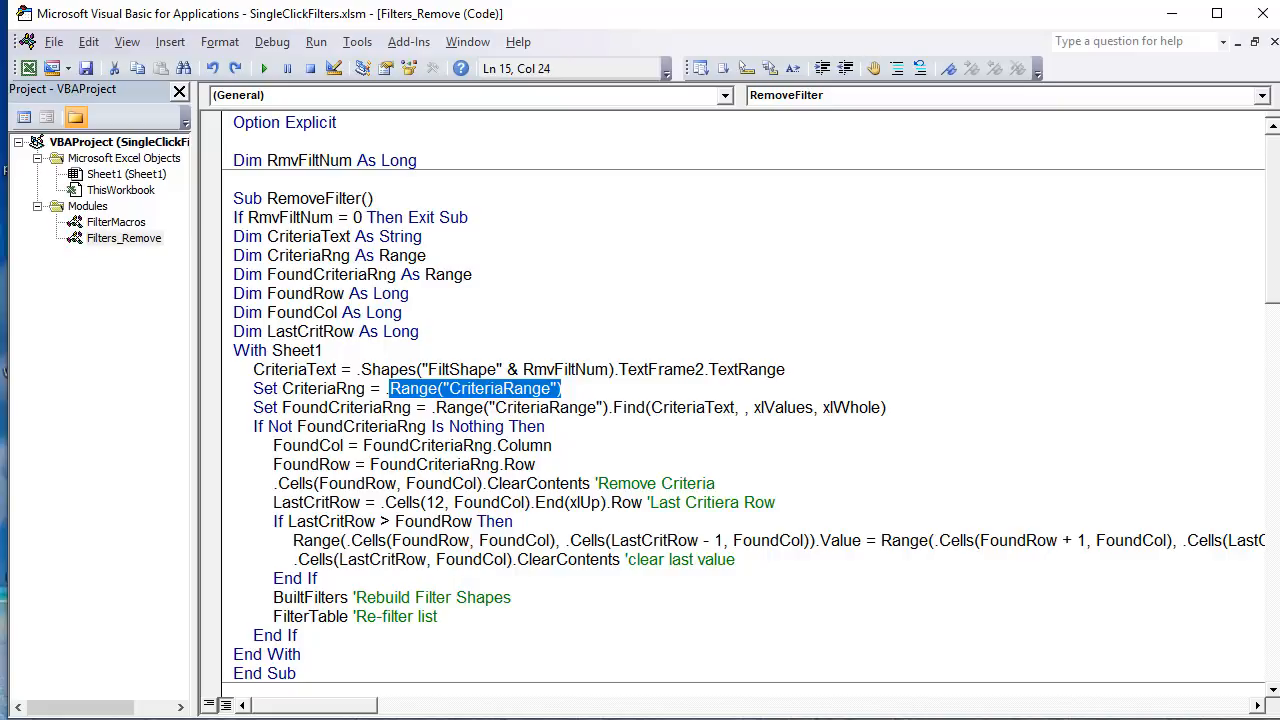
# Step: Switch to the worksheet, select the Criteria cells AA5:AC11 again, and highlight their defined name CriteriaRange
pyautogui.hotkey('alt', 'F11')
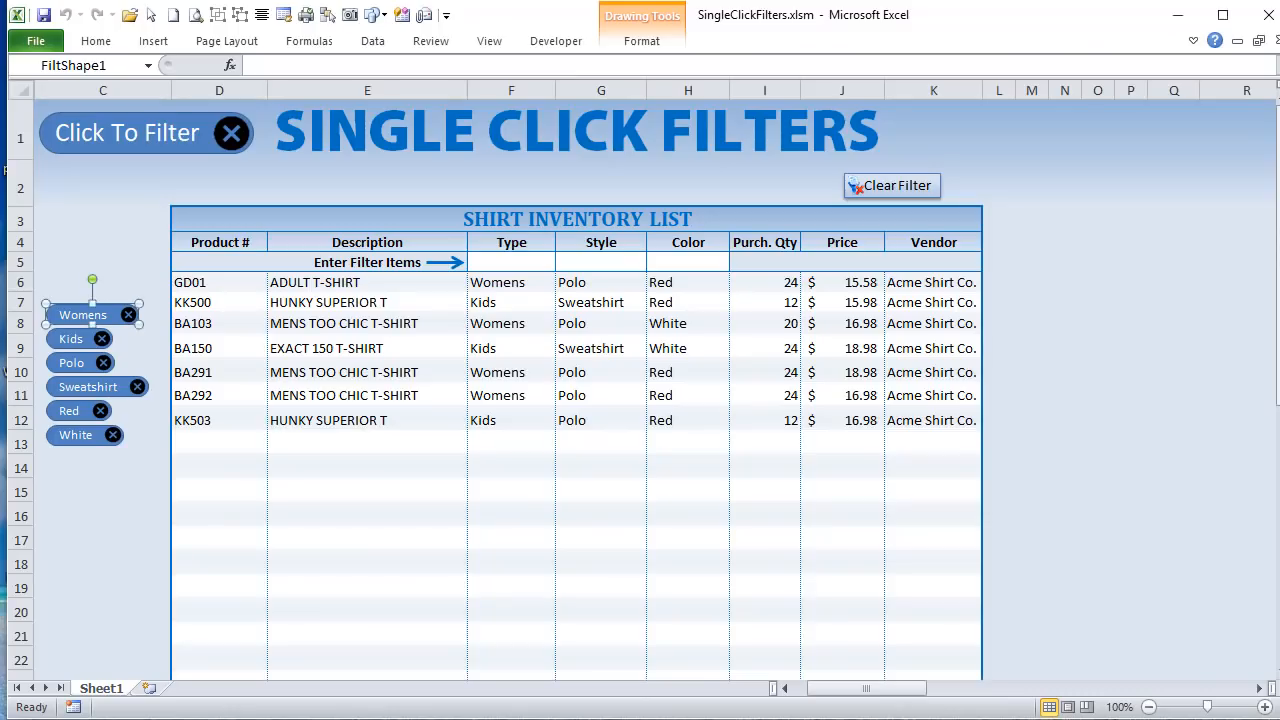
pyautogui.moveTo(845, 690); pyautogui.dragTo(946, 700)
pyautogui.click(725, 262)
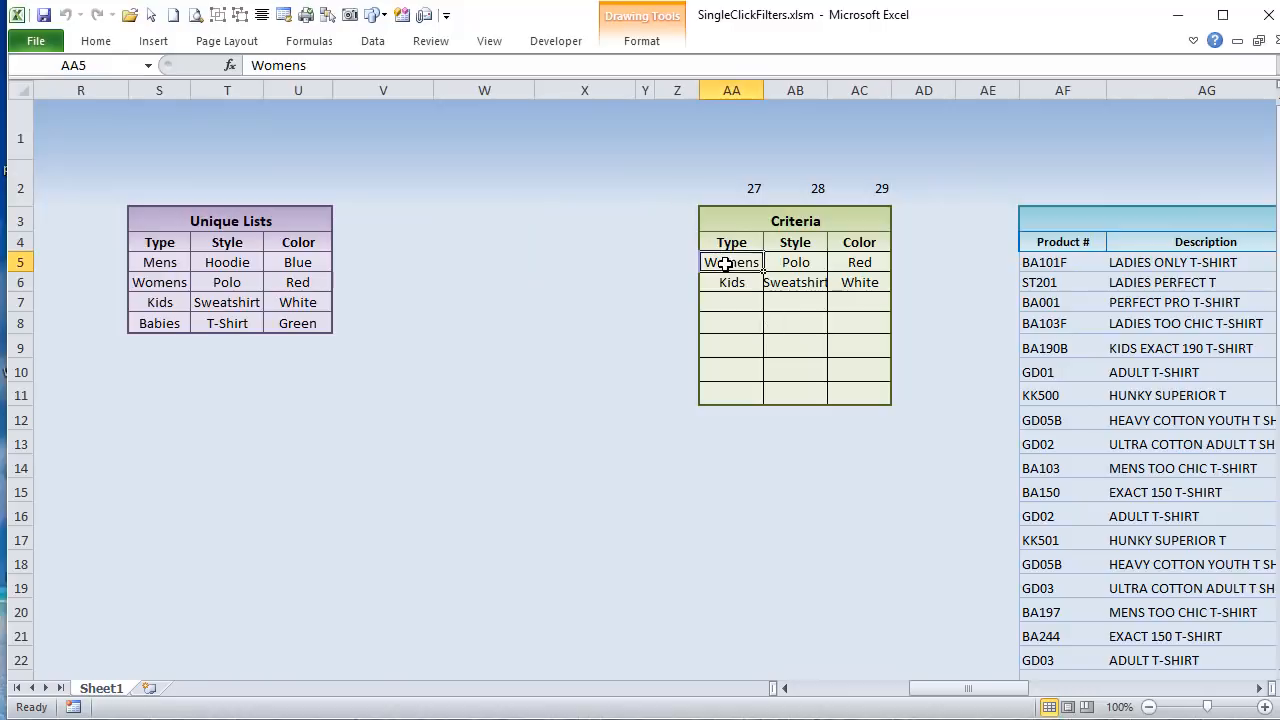
pyautogui.moveTo(725, 262); pyautogui.dragTo(850, 397)
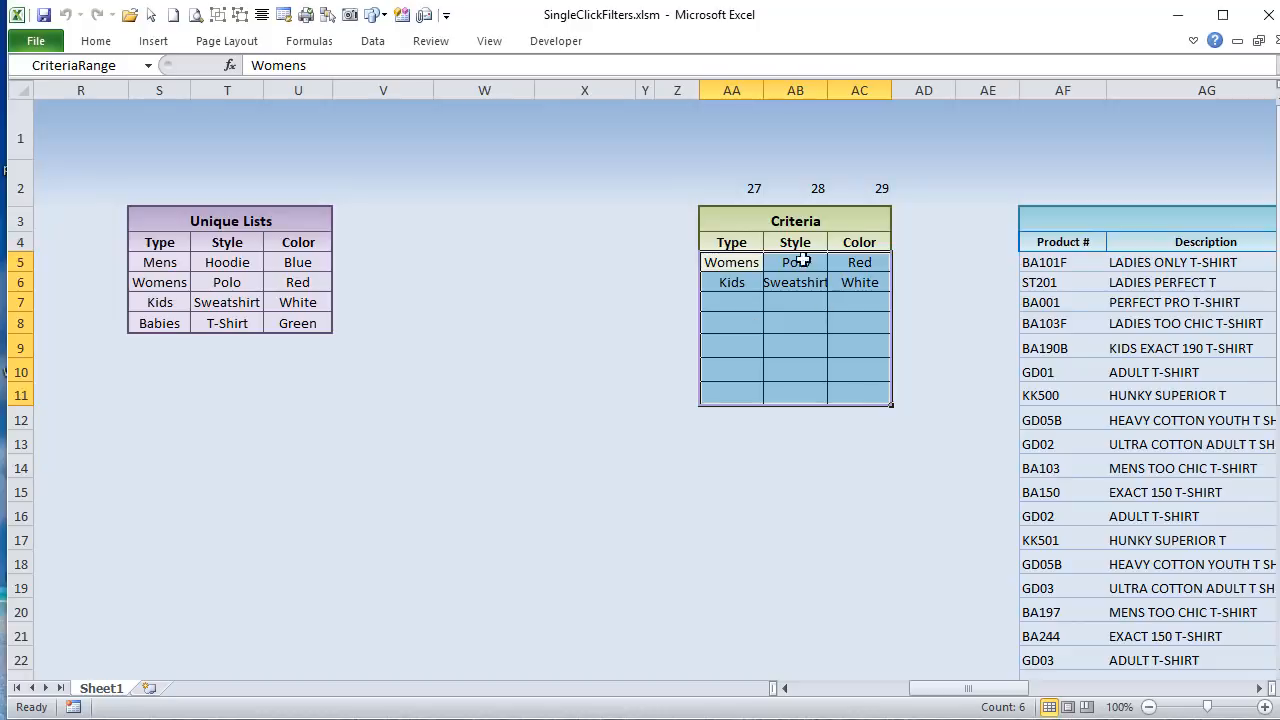
pyautogui.click(125, 68)
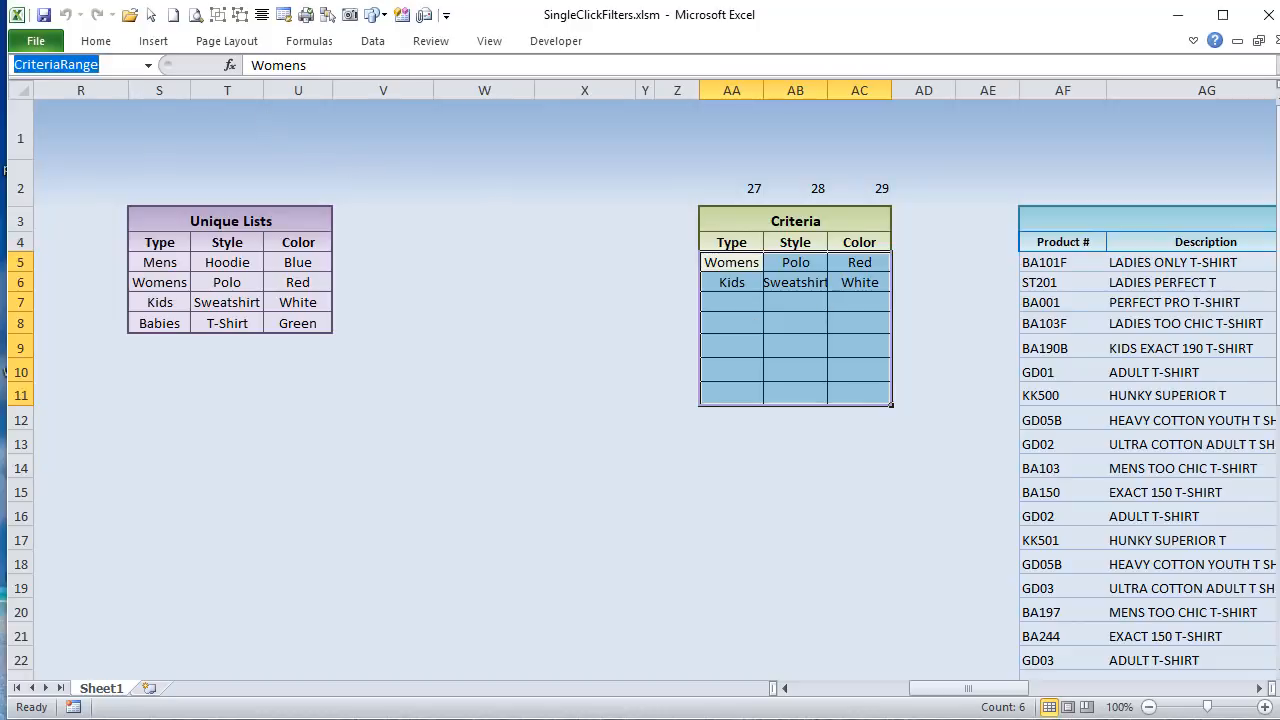
# Step: Return to the VBA editor and highlight FoundCriteriaRng and the range Find expression assigned to it
pyautogui.hotkey('alt', 'F11')
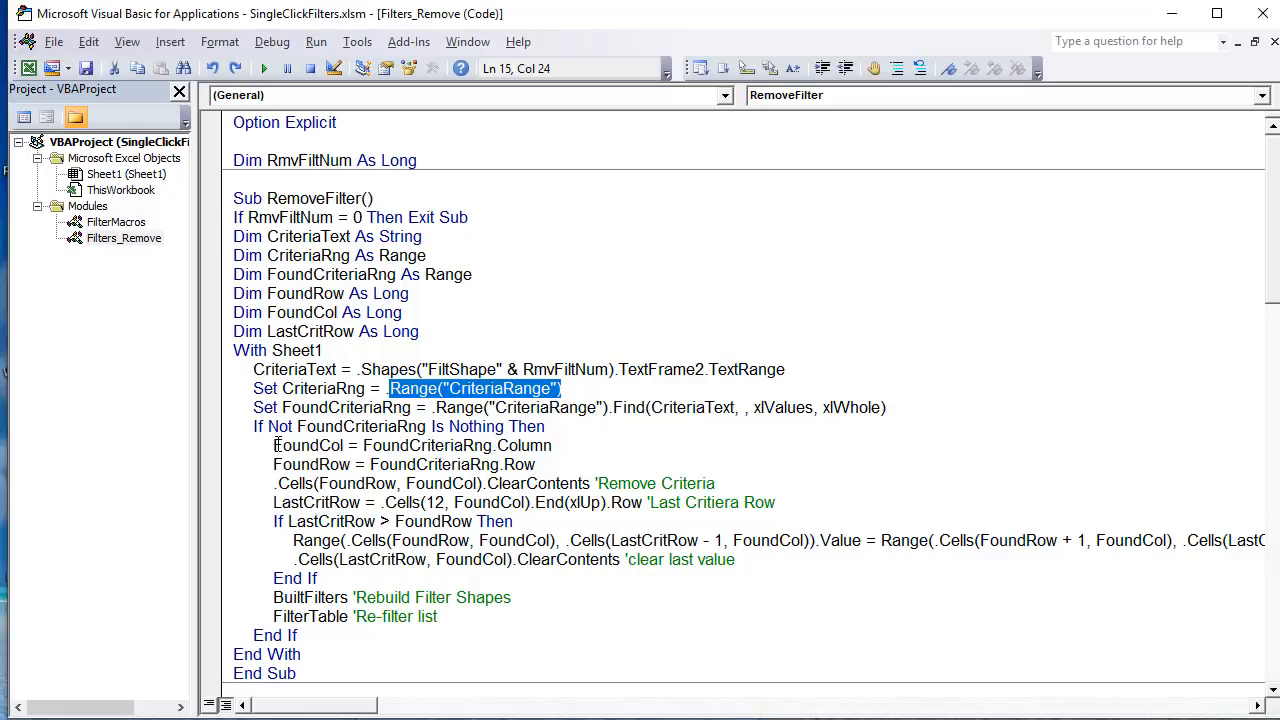
pyautogui.click(249, 407)
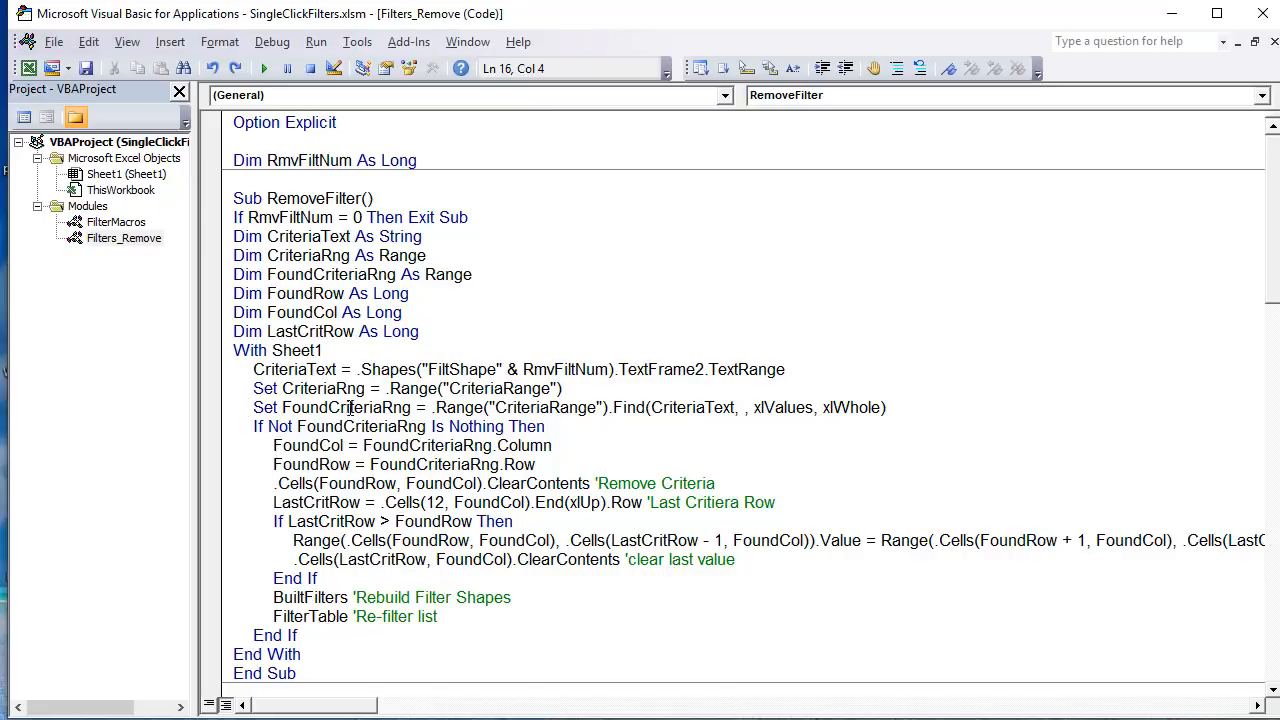
pyautogui.moveTo(418, 407); pyautogui.dragTo(282, 410)
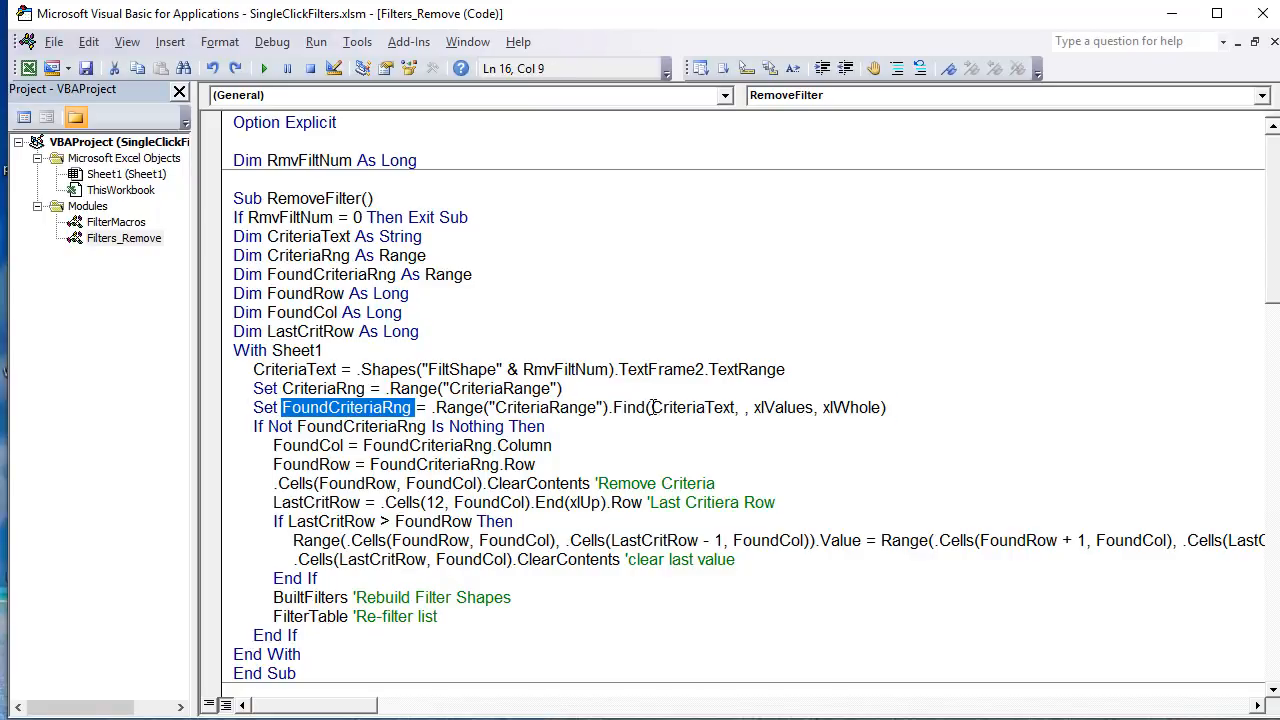
pyautogui.moveTo(737, 410); pyautogui.dragTo(433, 408)
pyautogui.click(604, 412)
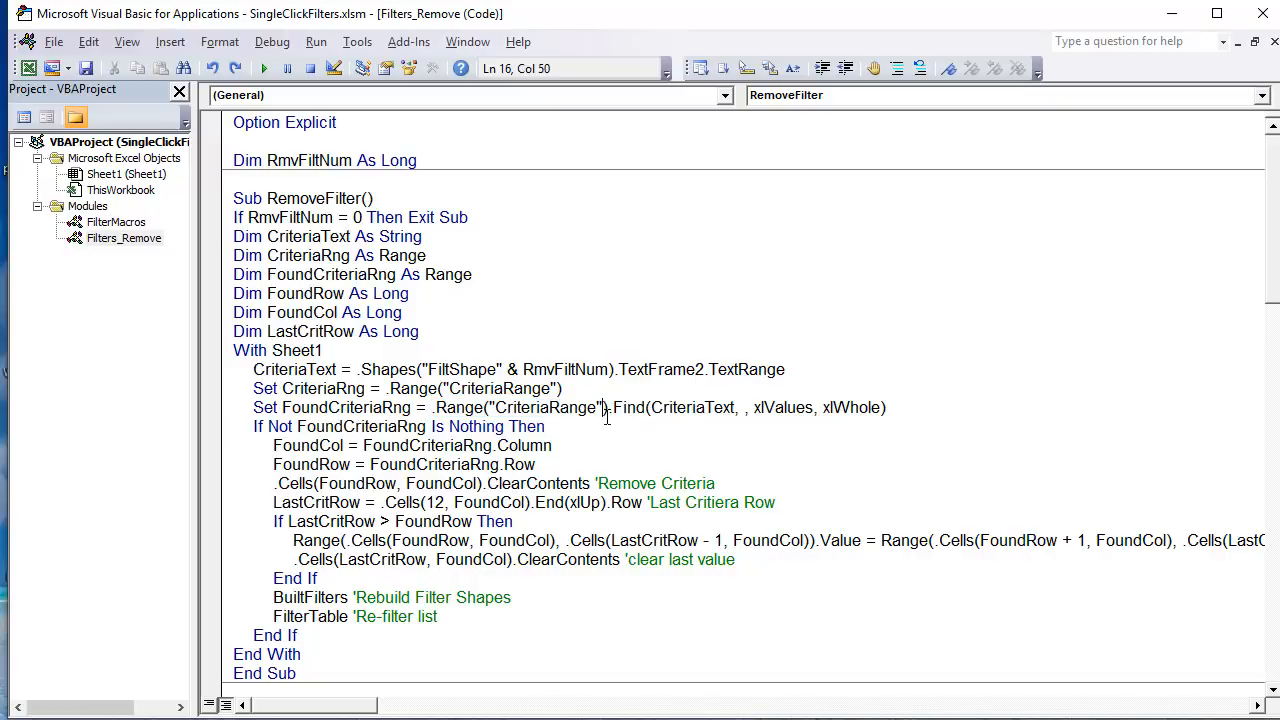
# Step: Replace .Range("CriteriaRange") with the CriteriaRng variable in the Set FoundCriteriaRng line
pyautogui.moveTo(608, 410); pyautogui.dragTo(432, 410)
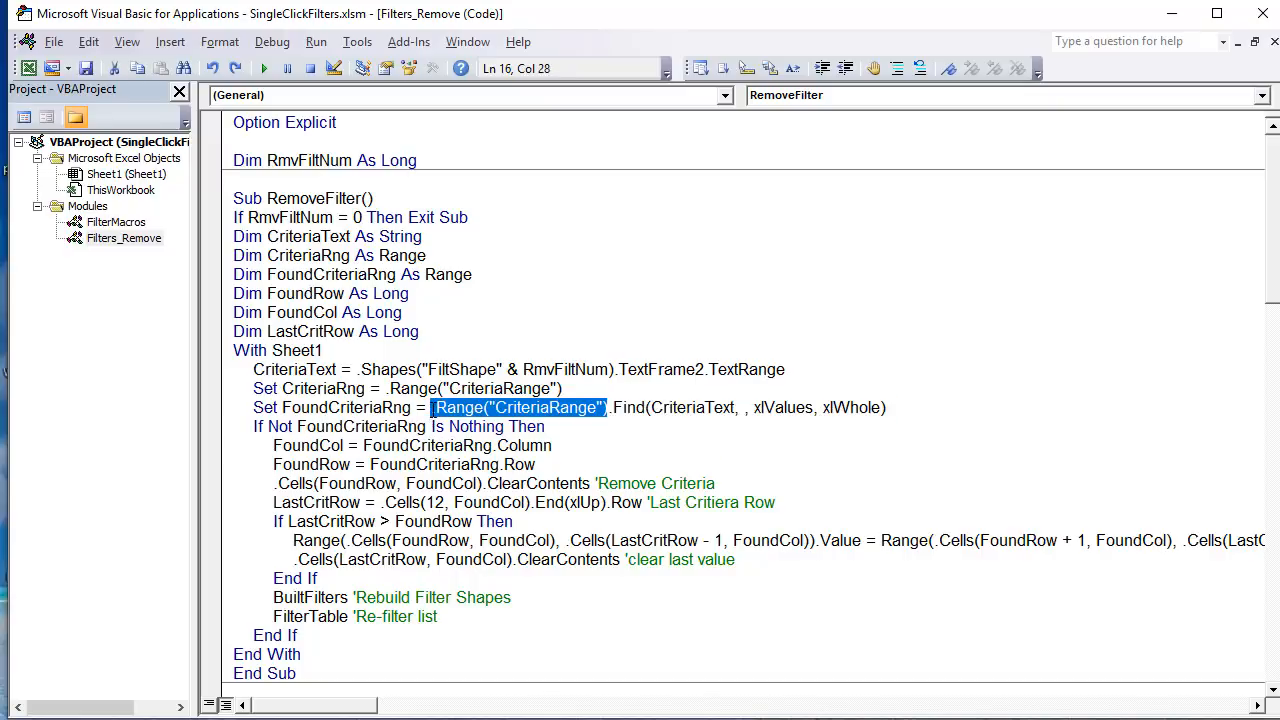
pyautogui.write('Crio.F')
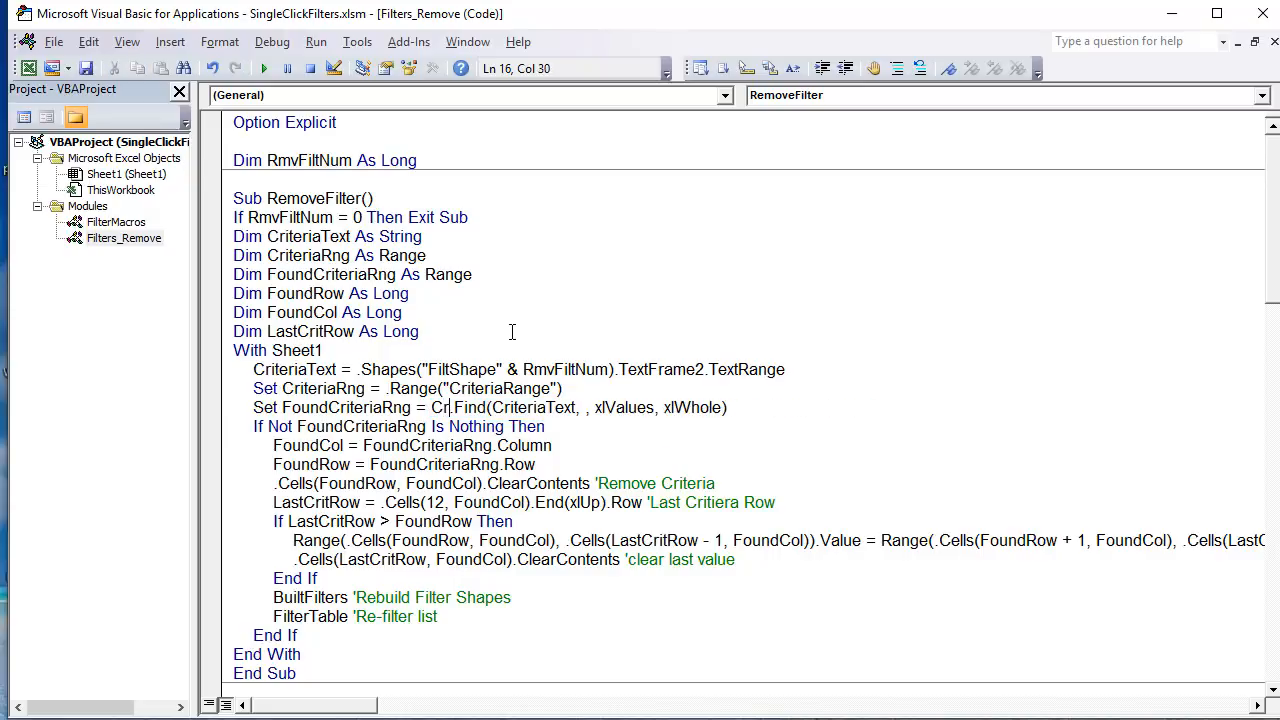
pyautogui.write('i')
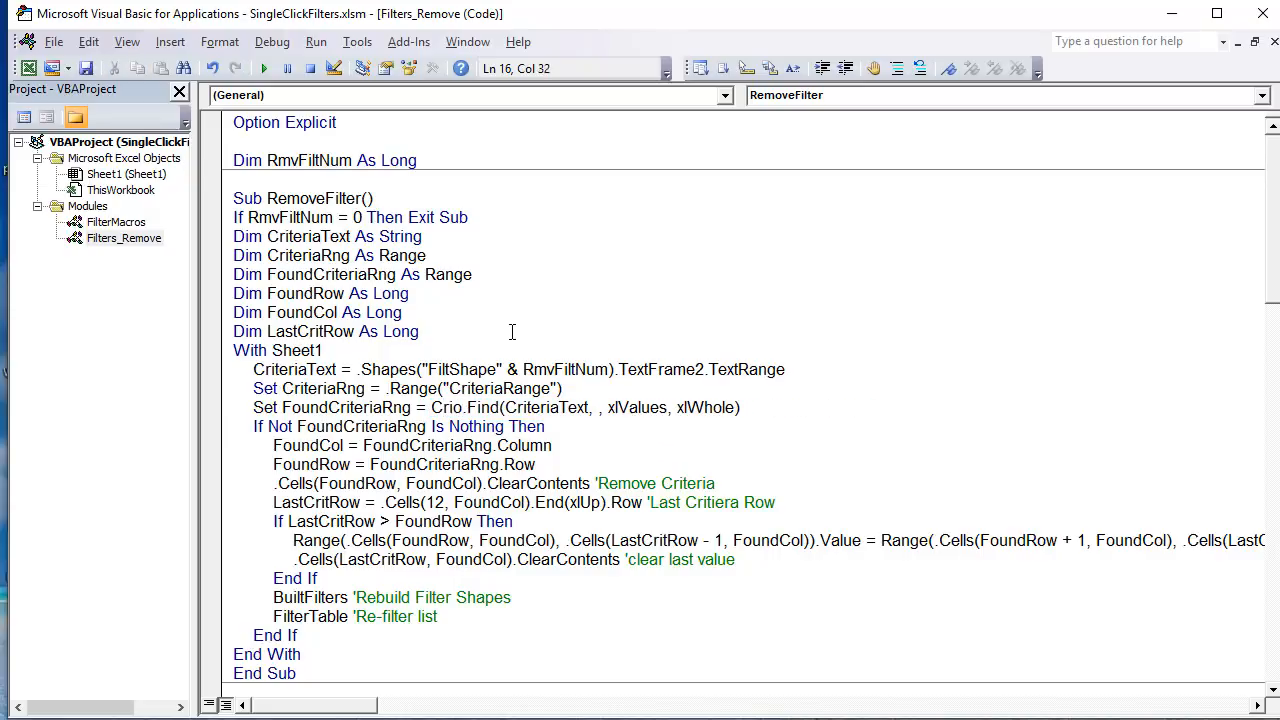
pyautogui.press('BackSpace')
pyautogui.write('teriaRng')
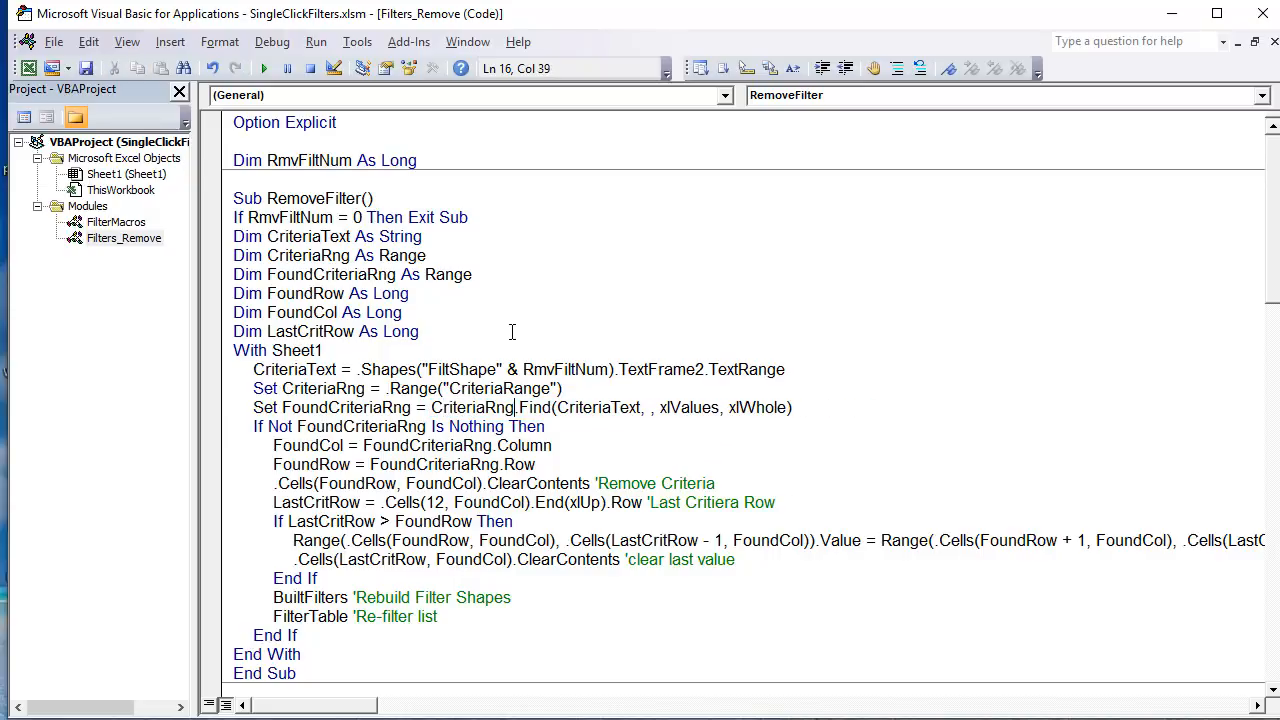
# Step: Highlight the Find arguments and the complete Set FoundCriteriaRng = CriteriaRng.Find line
pyautogui.click(497, 442)
pyautogui.moveTo(548, 372); pyautogui.dragTo(566, 388)
pyautogui.click(579, 392)
pyautogui.moveTo(646, 407); pyautogui.dragTo(571, 408)
pyautogui.rightClick(571, 416)
pyautogui.click(700, 408)
pyautogui.moveTo(796, 407); pyautogui.dragTo(256, 405)
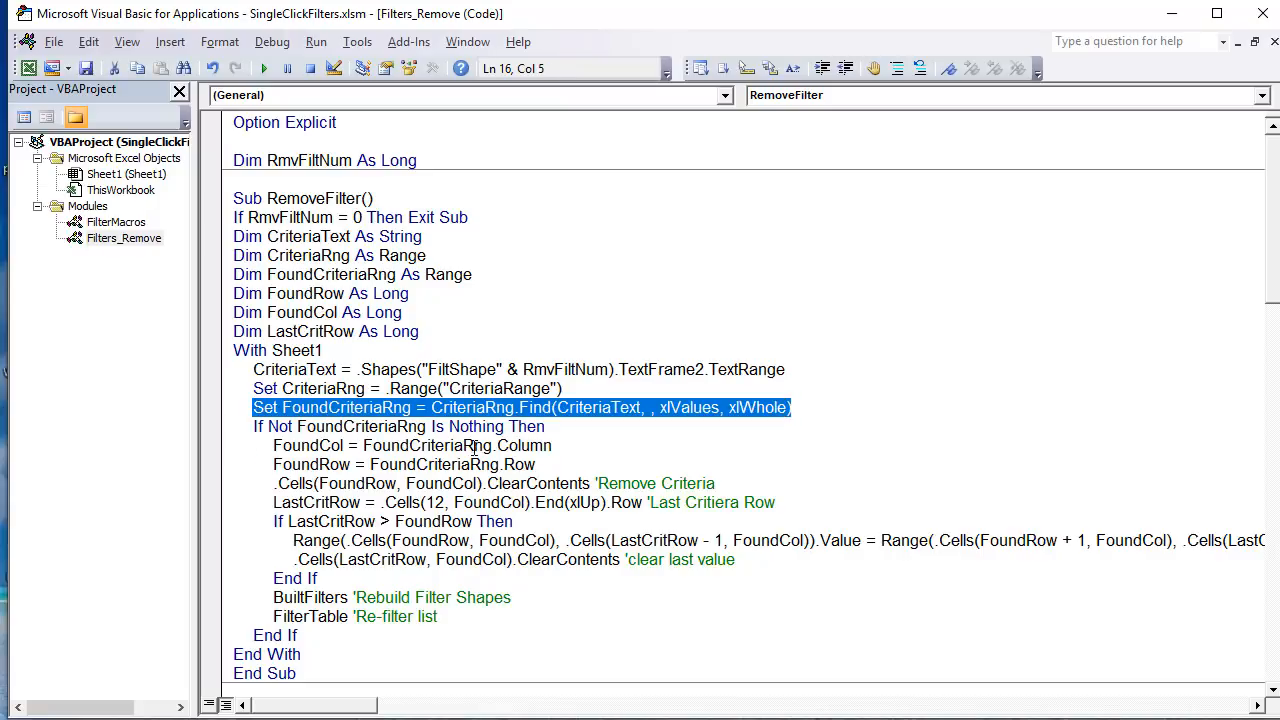
# Step: Highlight the If Not FoundCriteriaRng Is Nothing condition and the code inside it, from FoundCol through clearing the last value
pyautogui.doubleClick(270, 426)
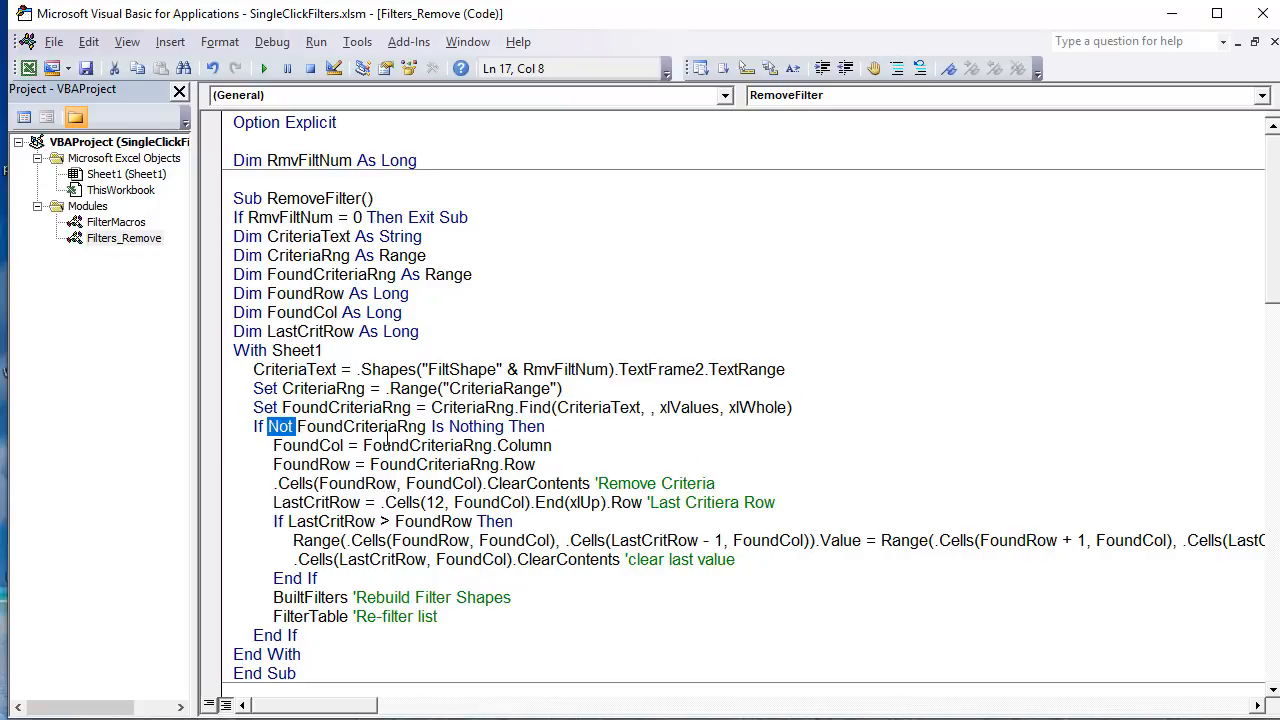
pyautogui.doubleClick(478, 426)
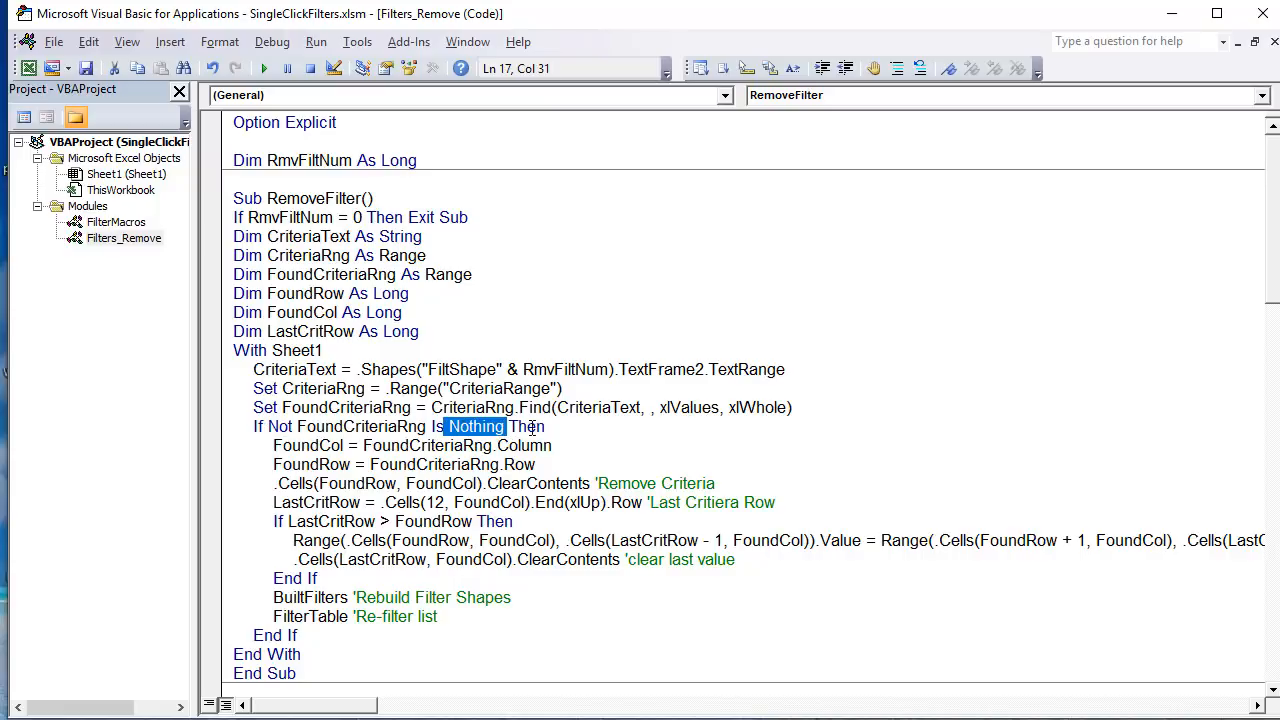
pyautogui.moveTo(544, 428); pyautogui.dragTo(263, 428)
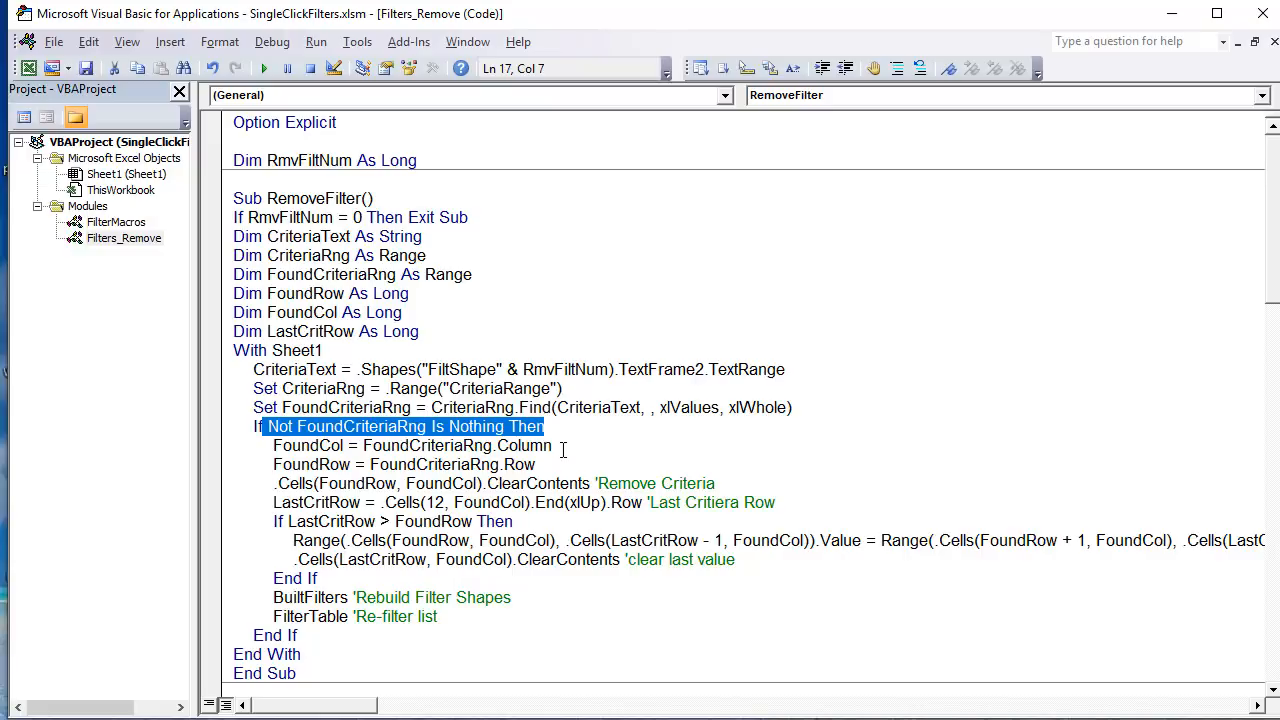
pyautogui.moveTo(552, 445); pyautogui.dragTo(326, 565)
pyautogui.moveTo(265, 447); pyautogui.dragTo(736, 561)
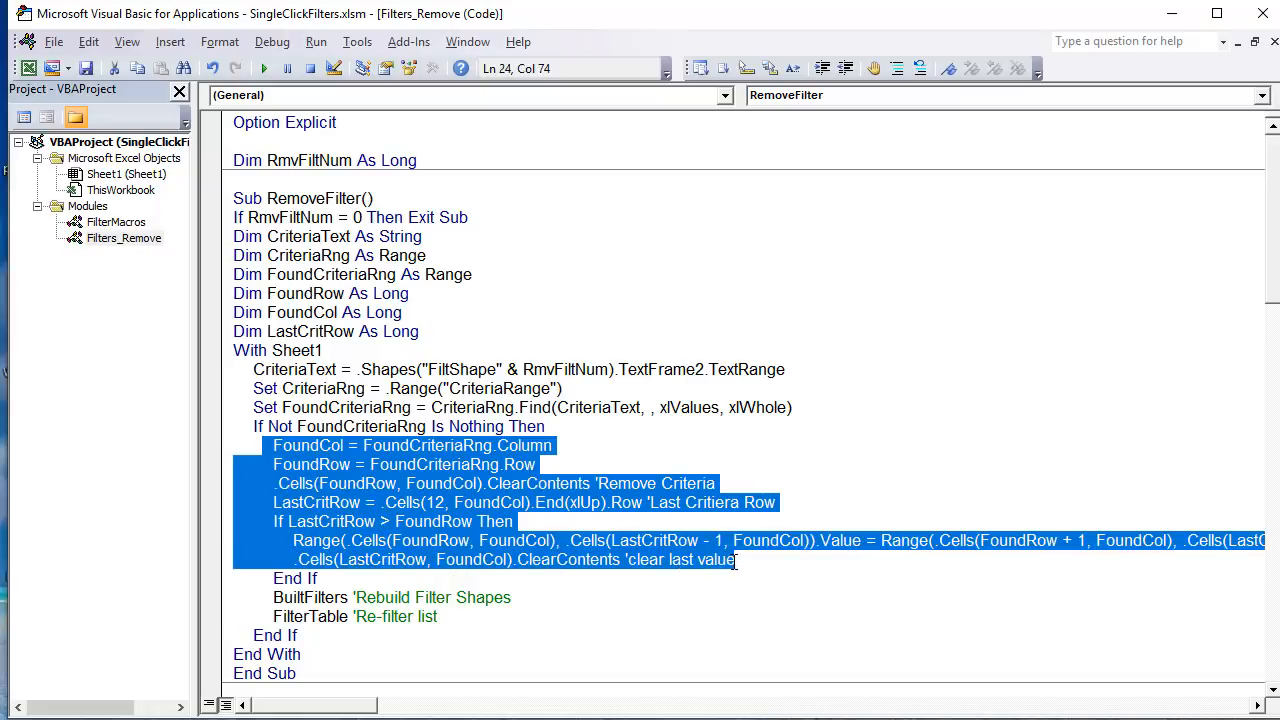
# Step: Highlight the FoundCol and FoundRow variables and the .Cells(FoundRow, FoundCol).ClearContents line that removes the criteria
pyautogui.click(548, 464)
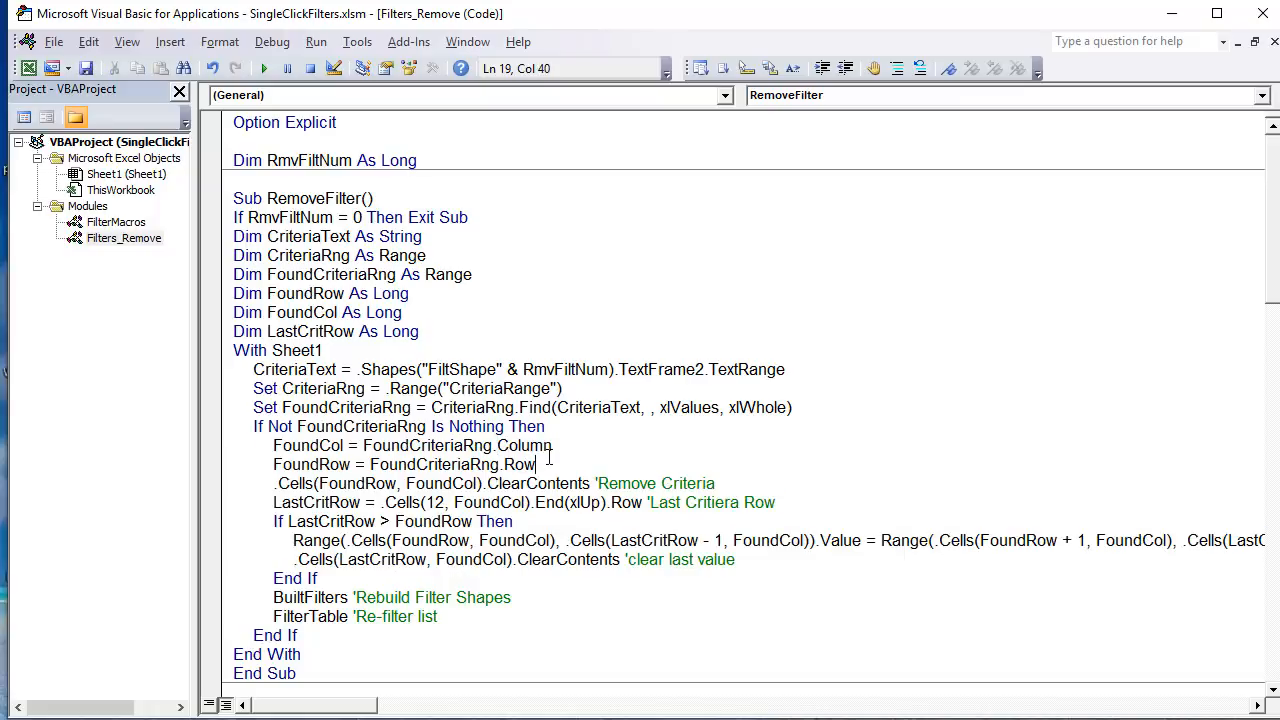
pyautogui.click(502, 441)
pyautogui.moveTo(558, 446); pyautogui.dragTo(274, 447)
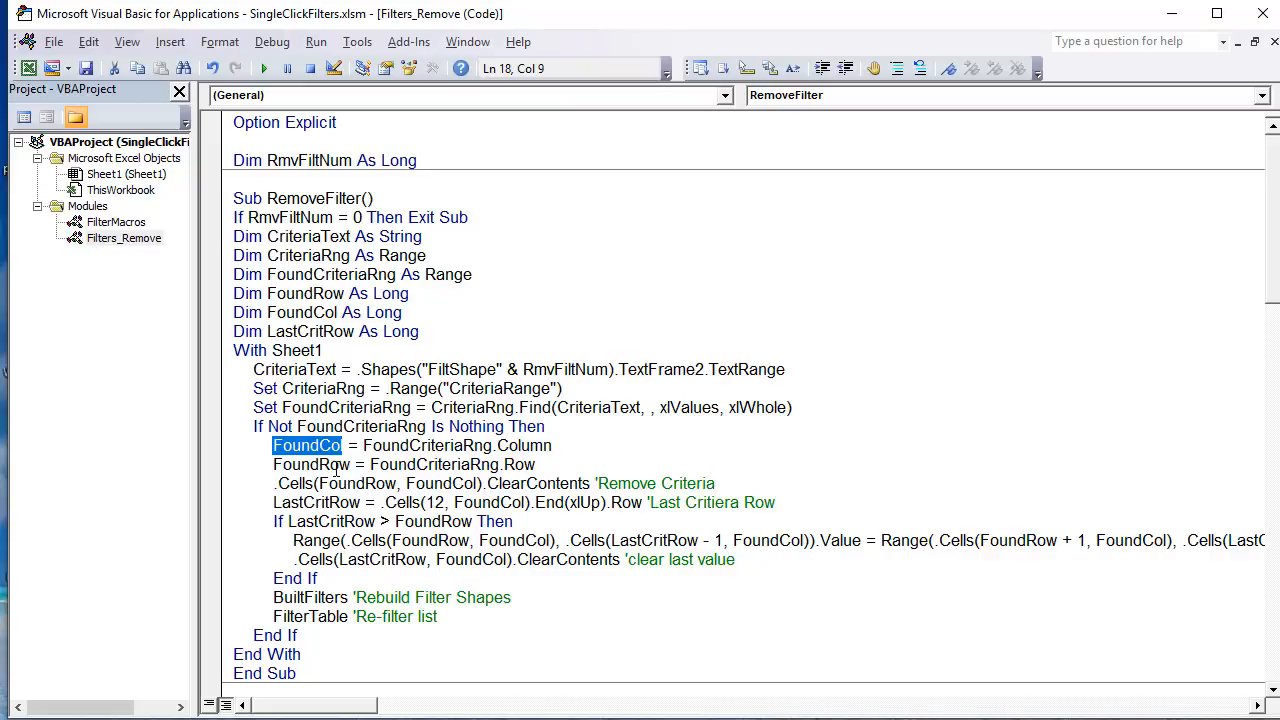
pyautogui.moveTo(354, 464); pyautogui.dragTo(291, 466)
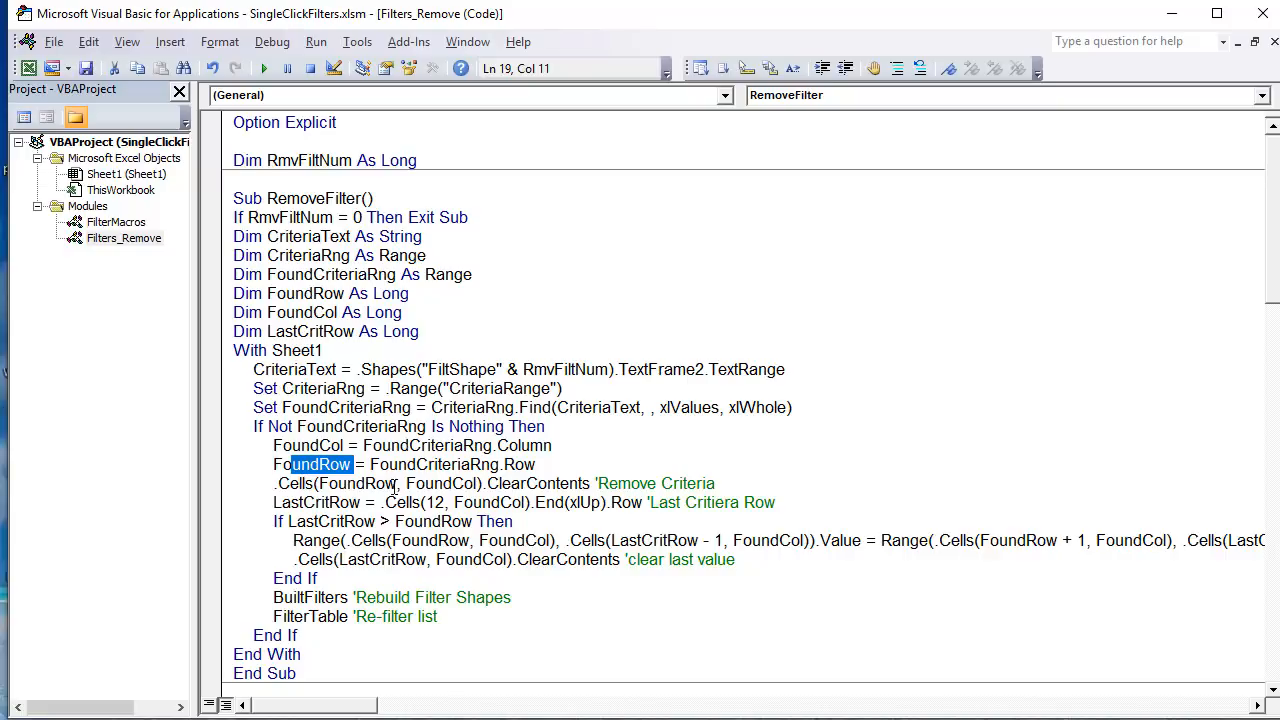
pyautogui.moveTo(396, 484); pyautogui.dragTo(329, 485)
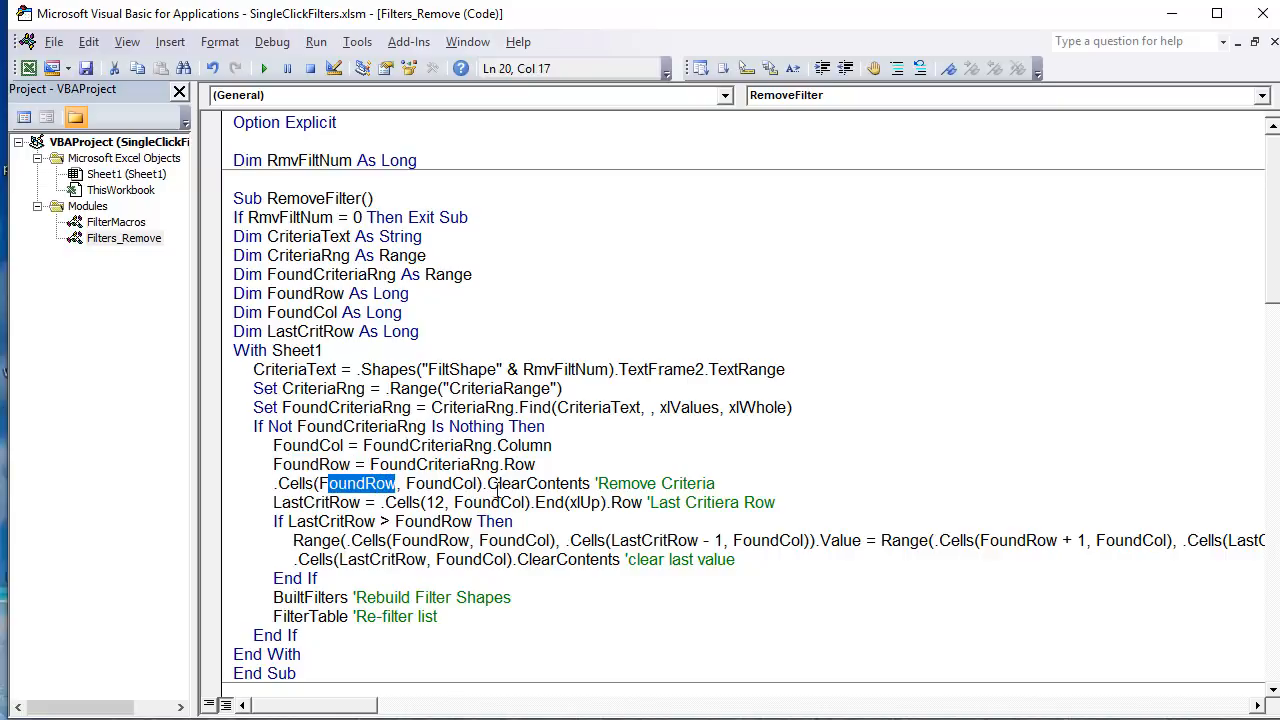
pyautogui.moveTo(597, 484); pyautogui.dragTo(476, 484)
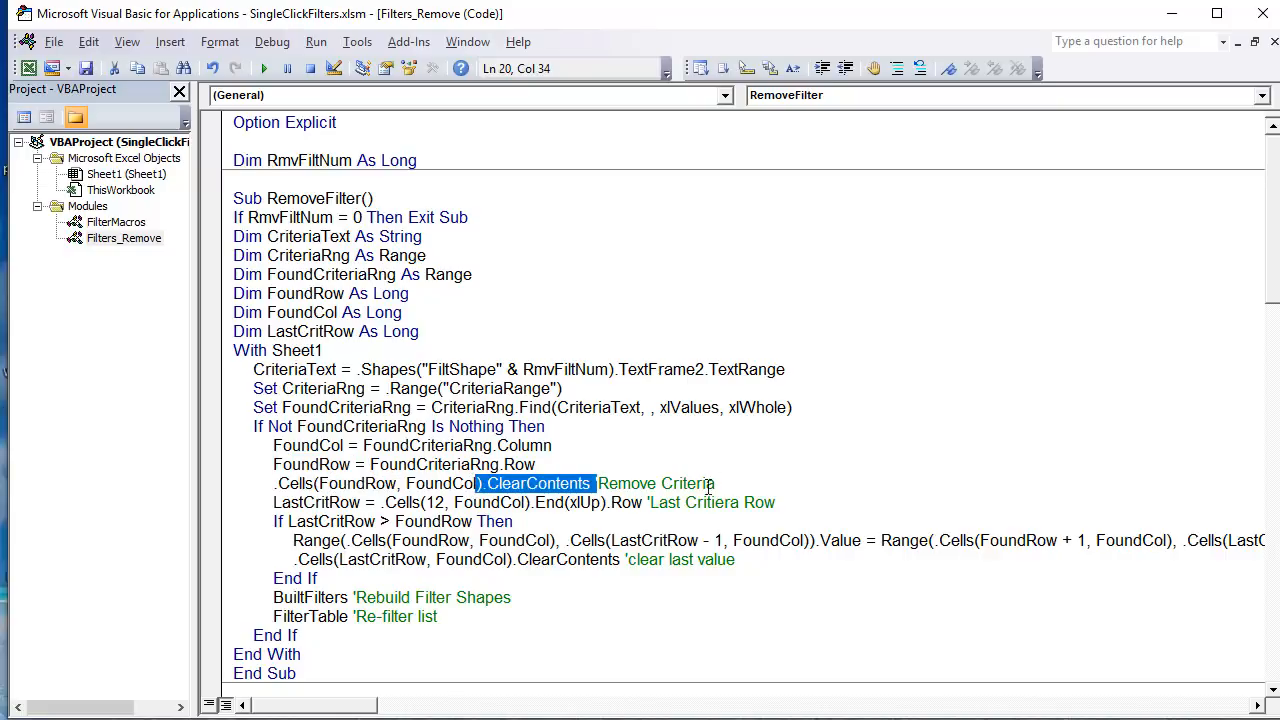
pyautogui.moveTo(716, 484); pyautogui.dragTo(268, 484)
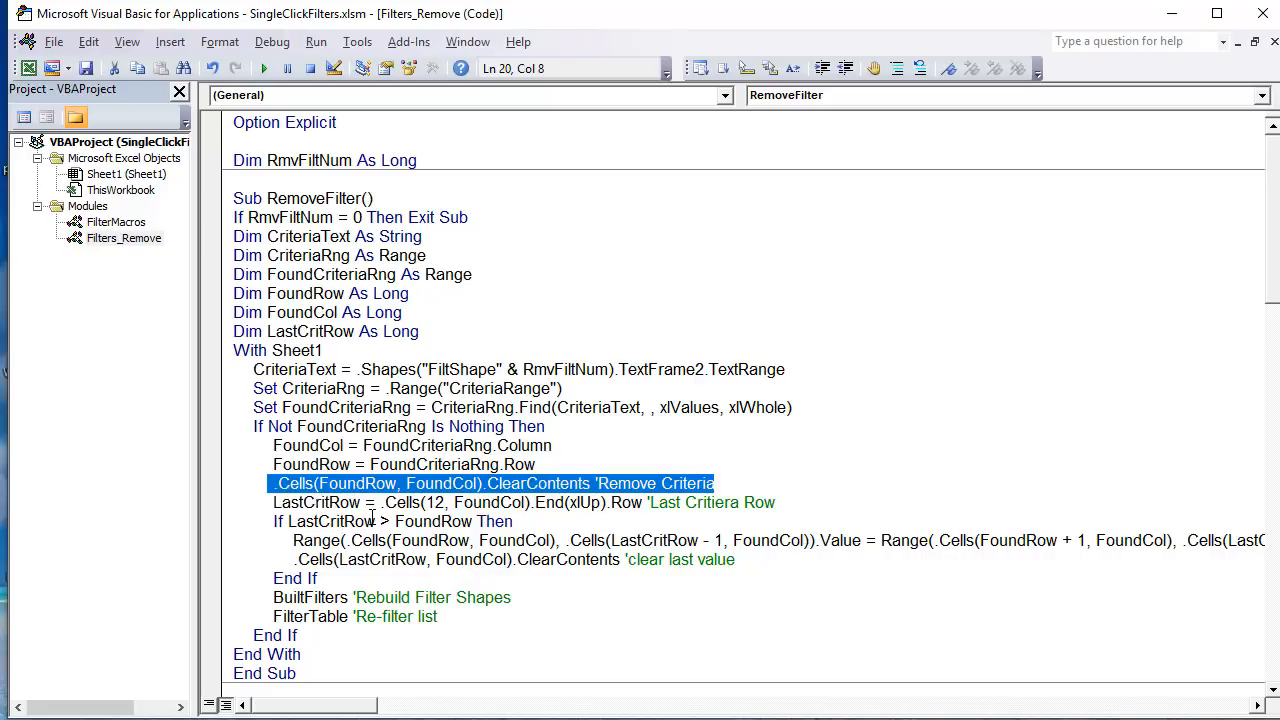
# Step: Switch to the workbook and add Babies as a Type filter for the Shirt Inventory List
pyautogui.hotkey('alt', 'F11')
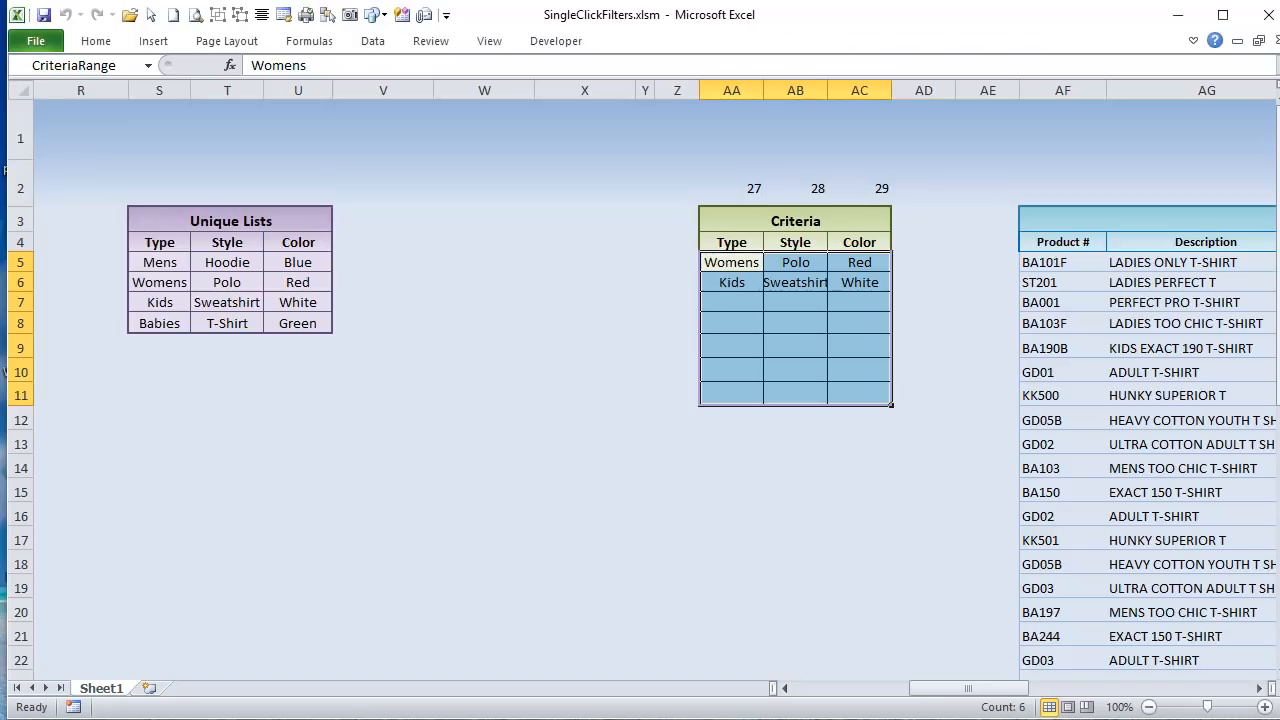
pyautogui.click(722, 318)
pyautogui.click(733, 287)
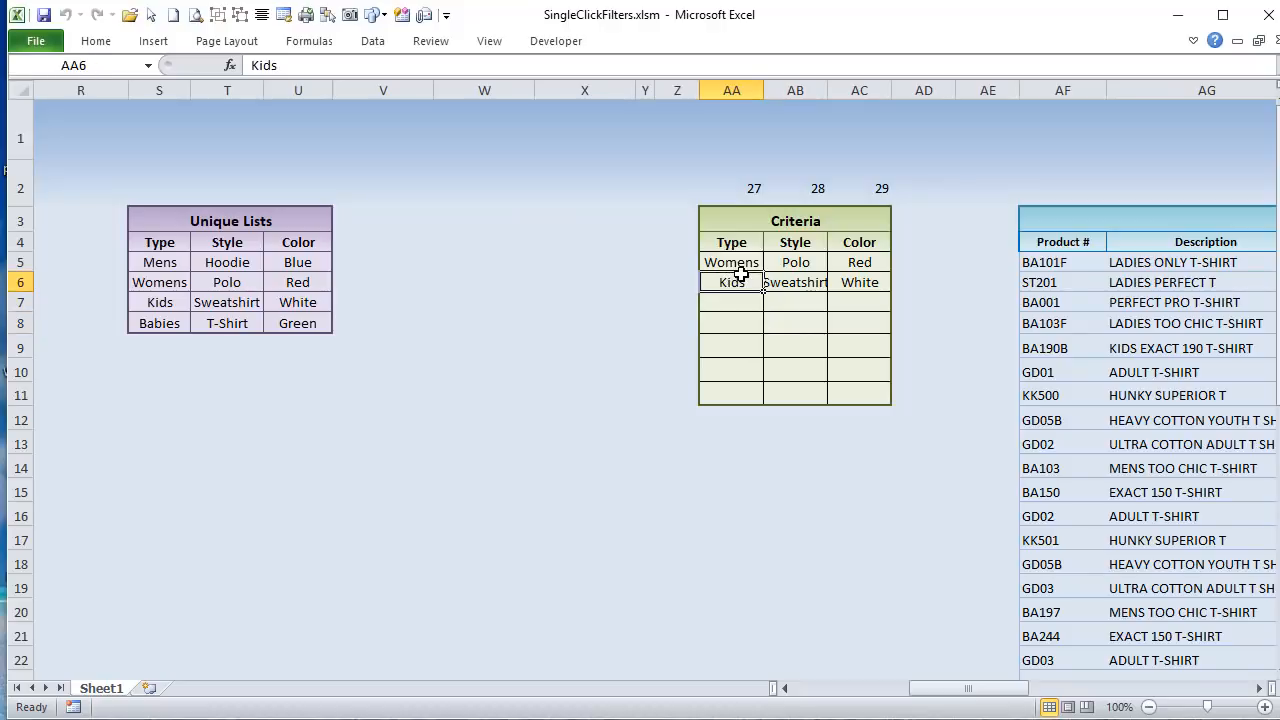
pyautogui.moveTo(1005, 690); pyautogui.dragTo(852, 692)
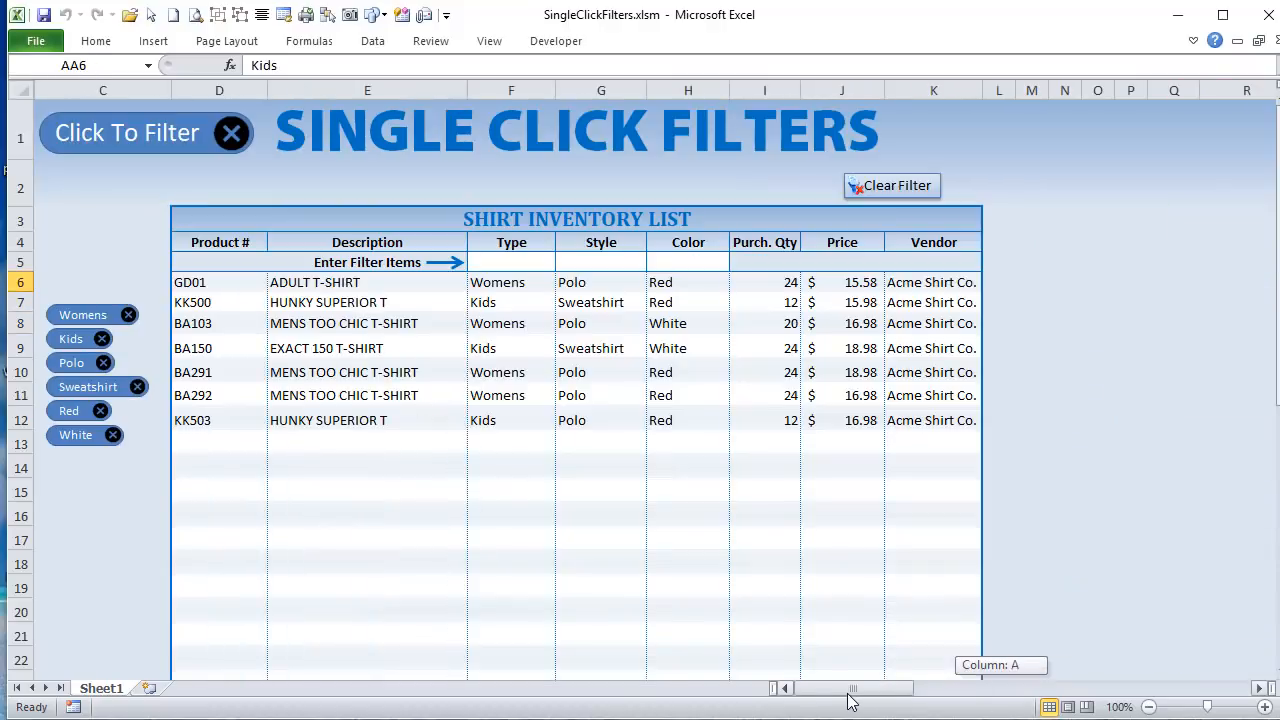
pyautogui.click(545, 256)
pyautogui.click(562, 263)
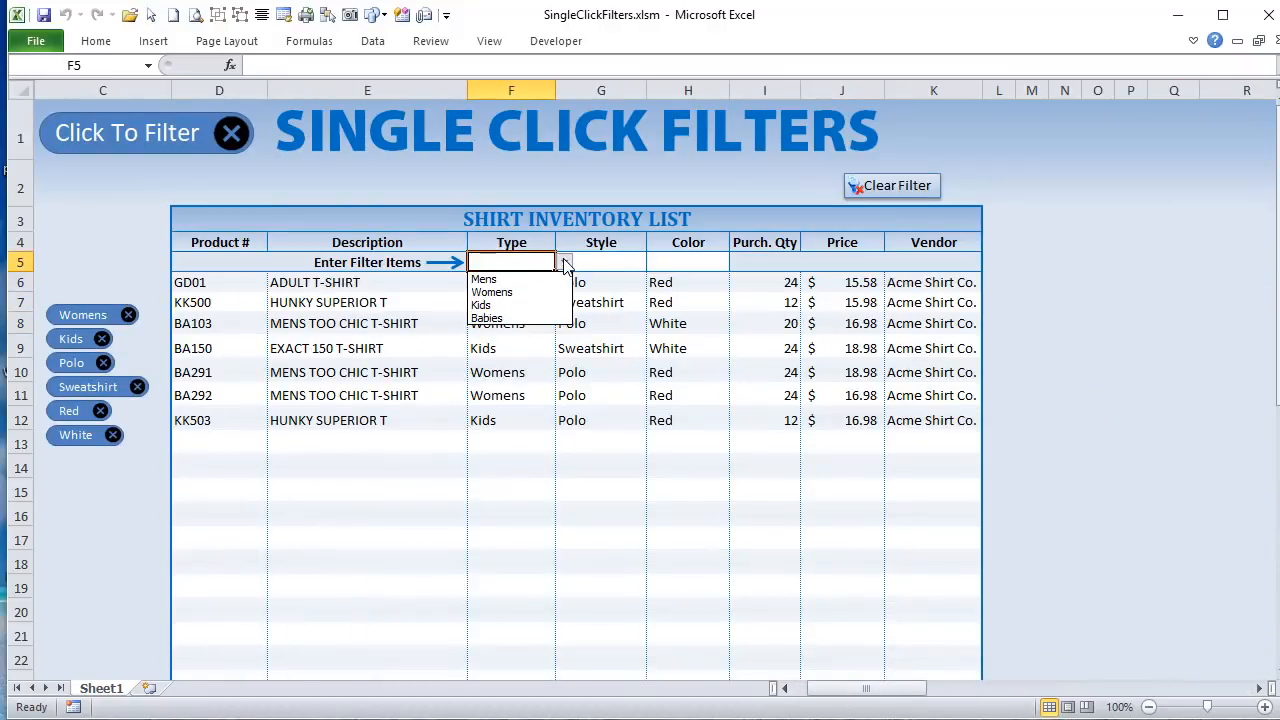
pyautogui.click(528, 316)
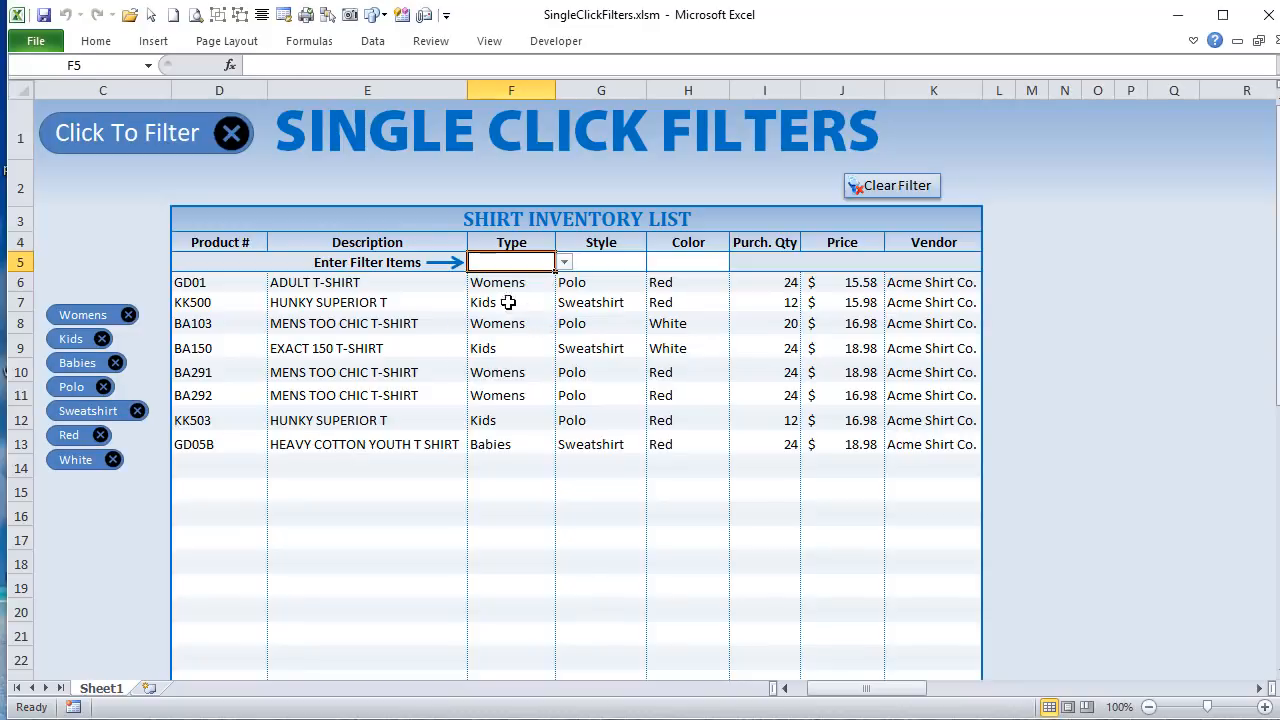
# Step: Examine the order of the entries in the Type column of the Criteria table, cells AA5 to AA7
pyautogui.moveTo(857, 689); pyautogui.dragTo(955, 705)
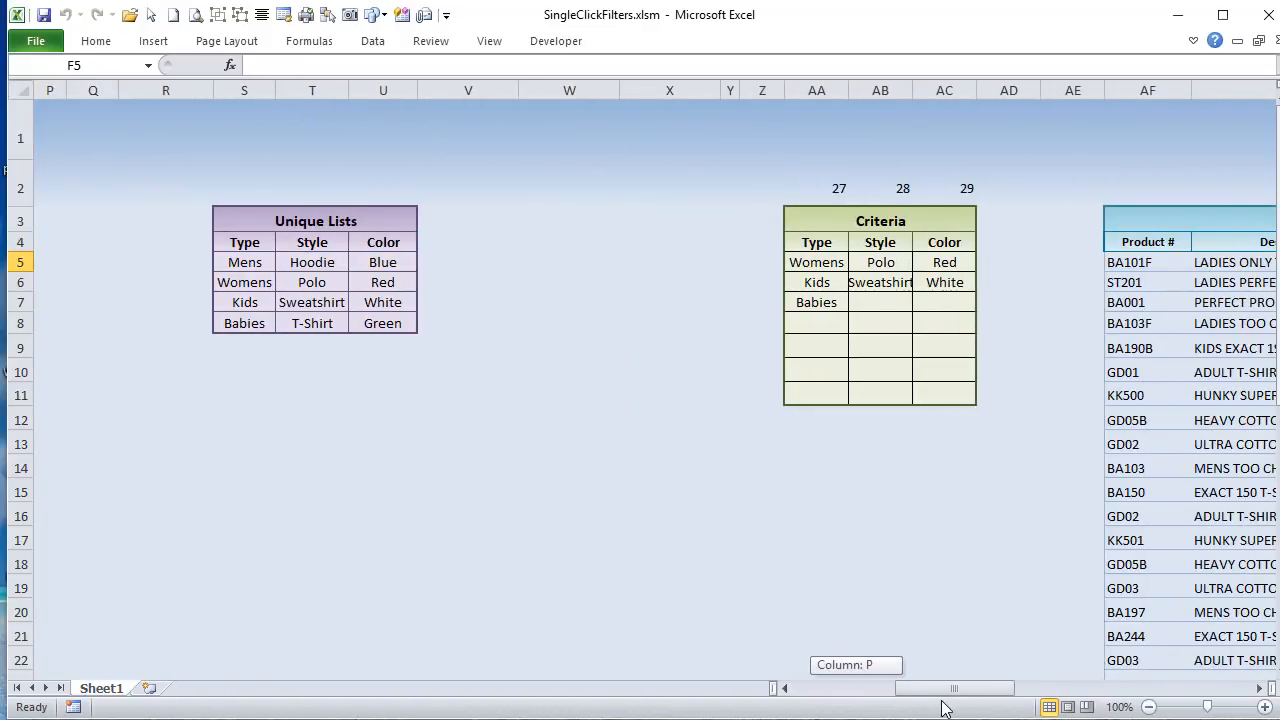
pyautogui.click(826, 264)
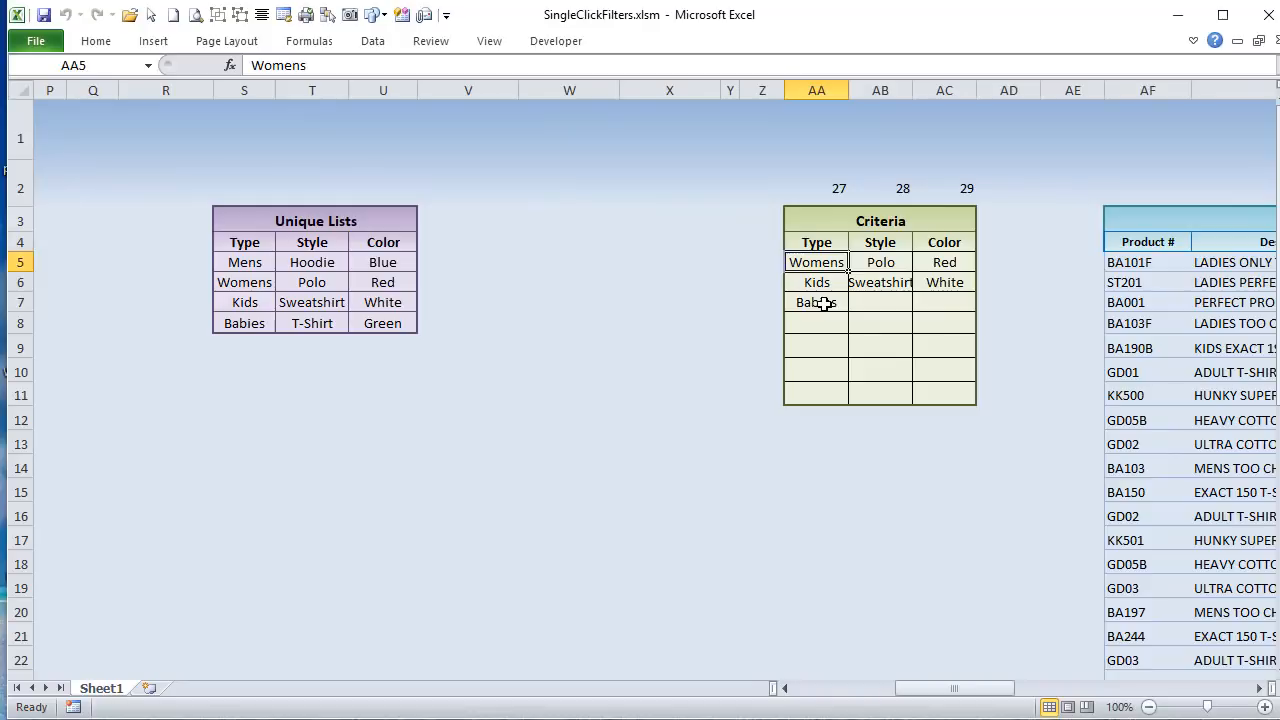
pyautogui.click(822, 304)
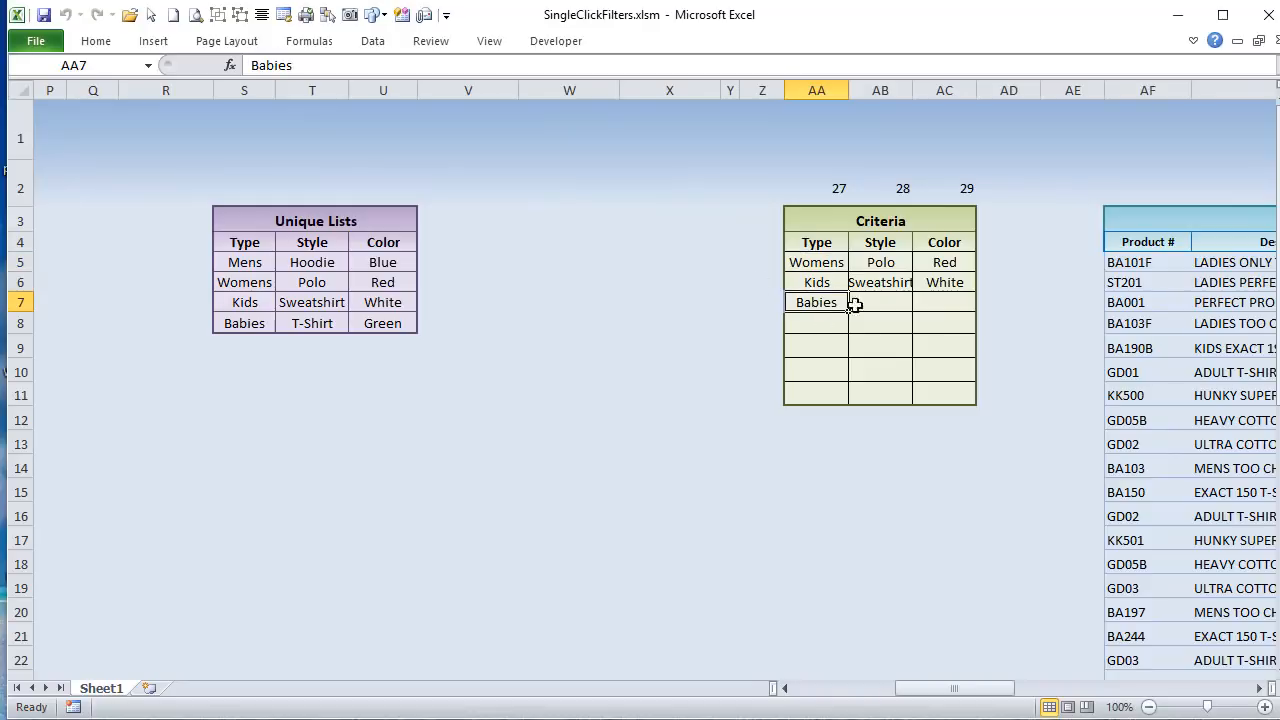
pyautogui.click(805, 283)
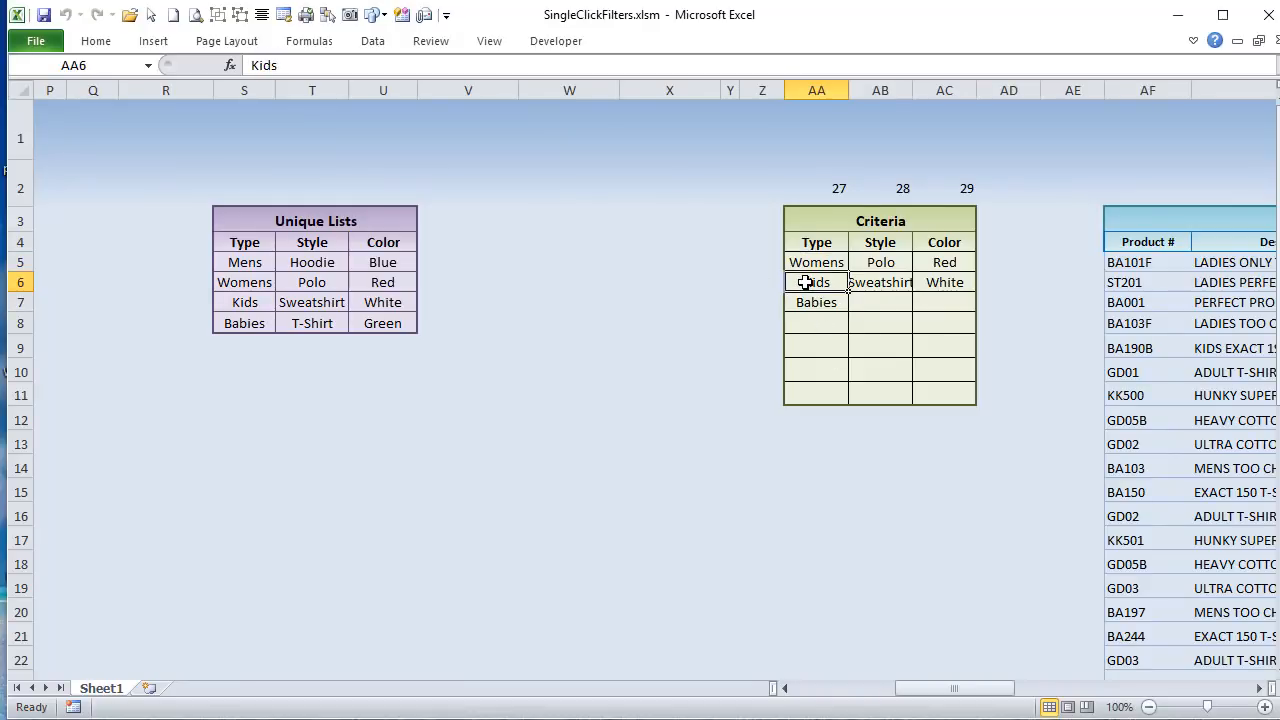
pyautogui.moveTo(805, 283); pyautogui.dragTo(811, 300)
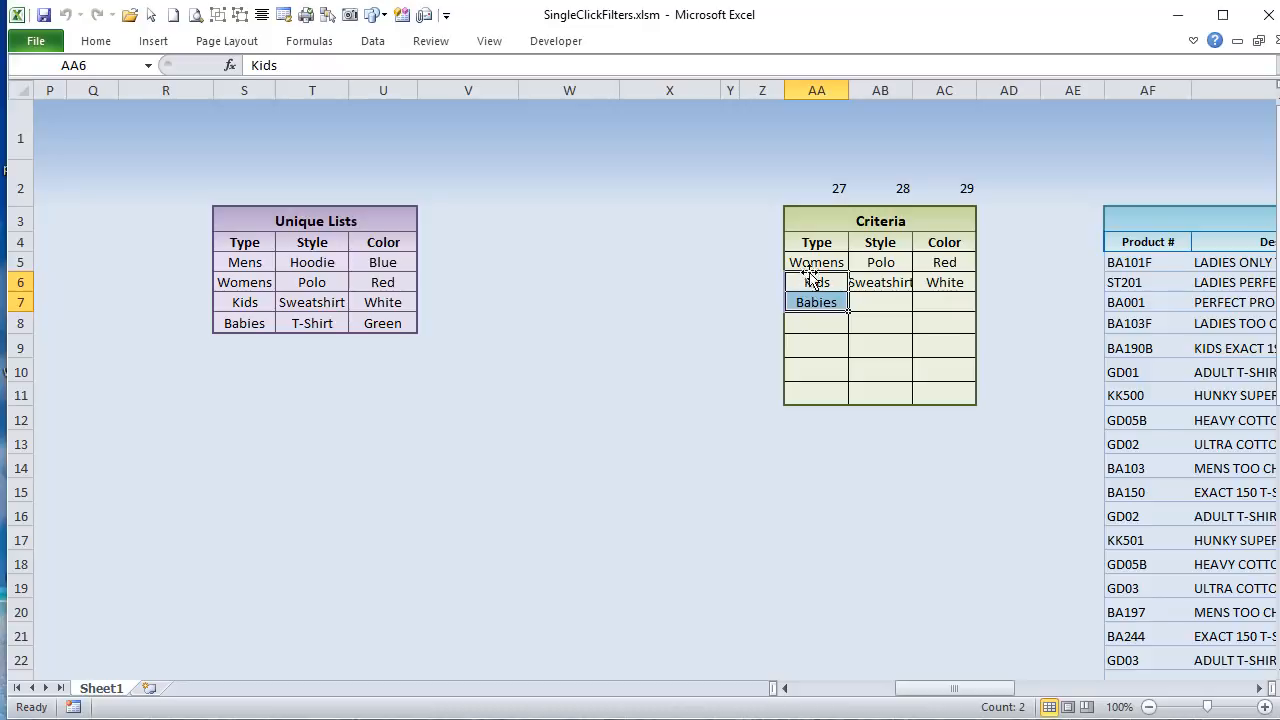
pyautogui.click(808, 262)
pyautogui.moveTo(808, 254); pyautogui.dragTo(810, 283)
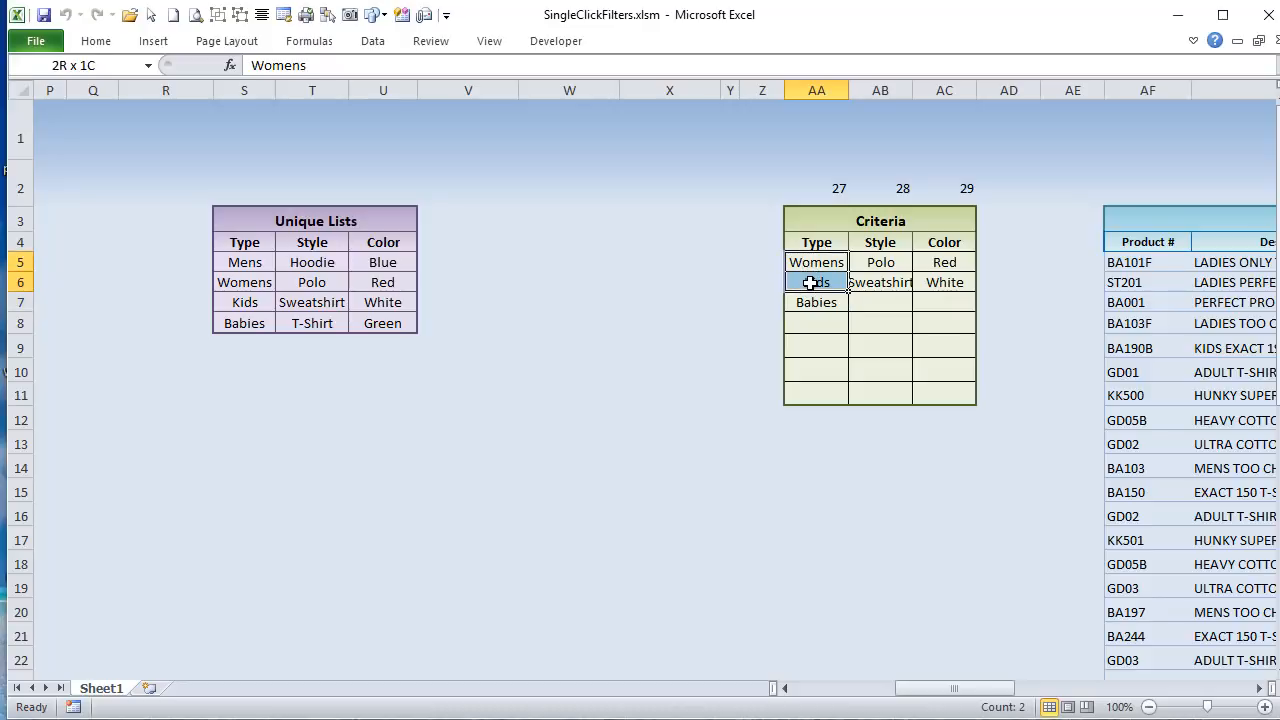
pyautogui.click(814, 302)
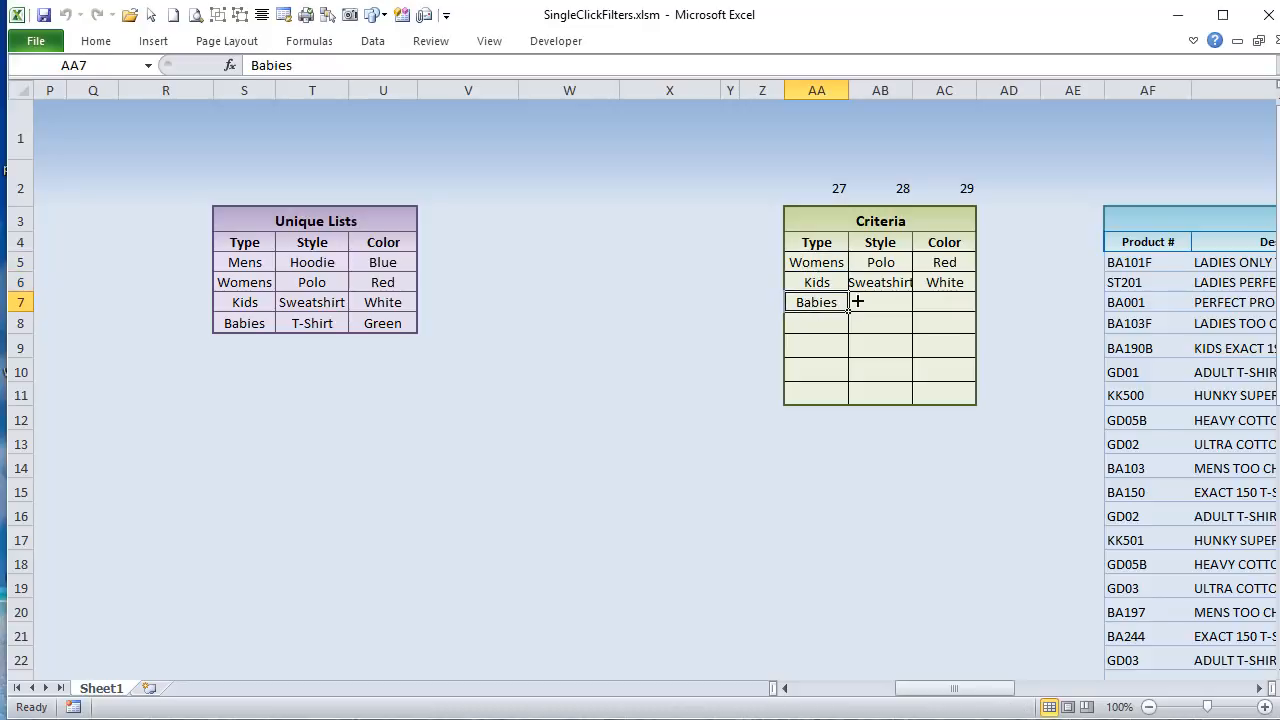
# Step: Try shifting the Type criteria up by pasting AA6:AA7 as values at AA5 and clearing AA7, and undo both changes
pyautogui.moveTo(815, 280); pyautogui.dragTo(811, 306)
pyautogui.hotkey('ctrl', 'c')
pyautogui.rightClick(818, 260)
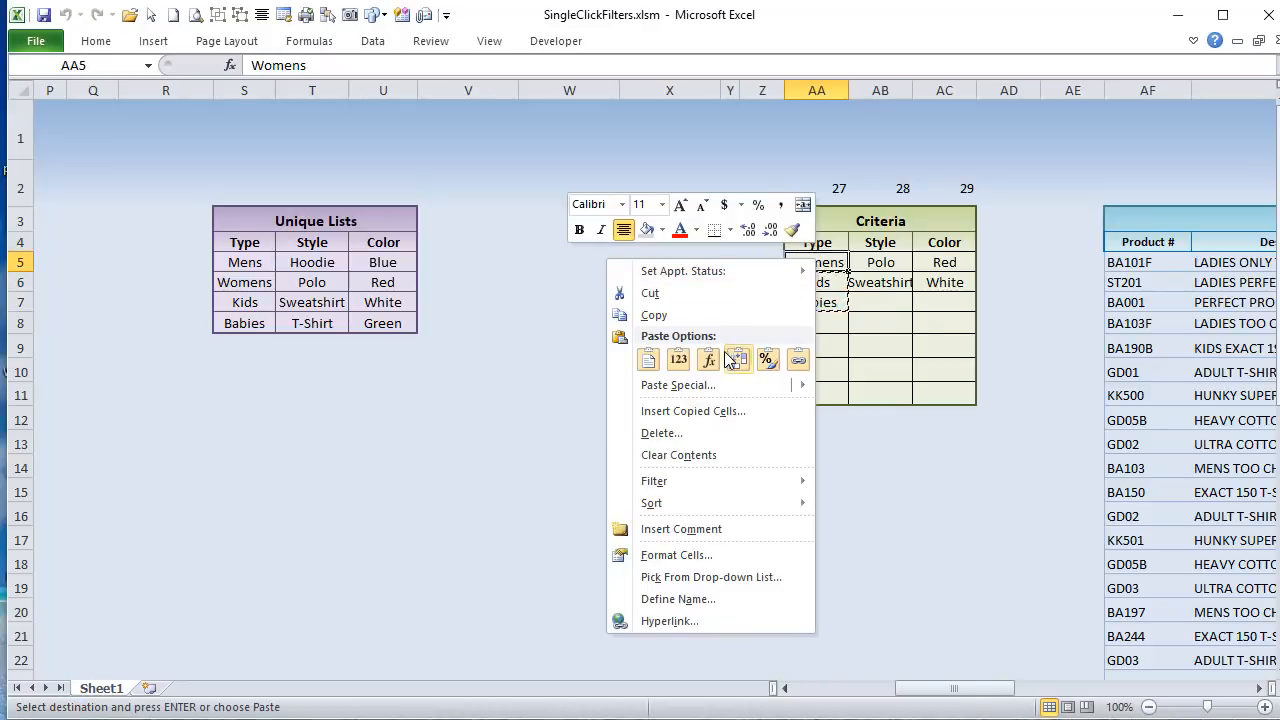
pyautogui.click(679, 359)
pyautogui.click(816, 302)
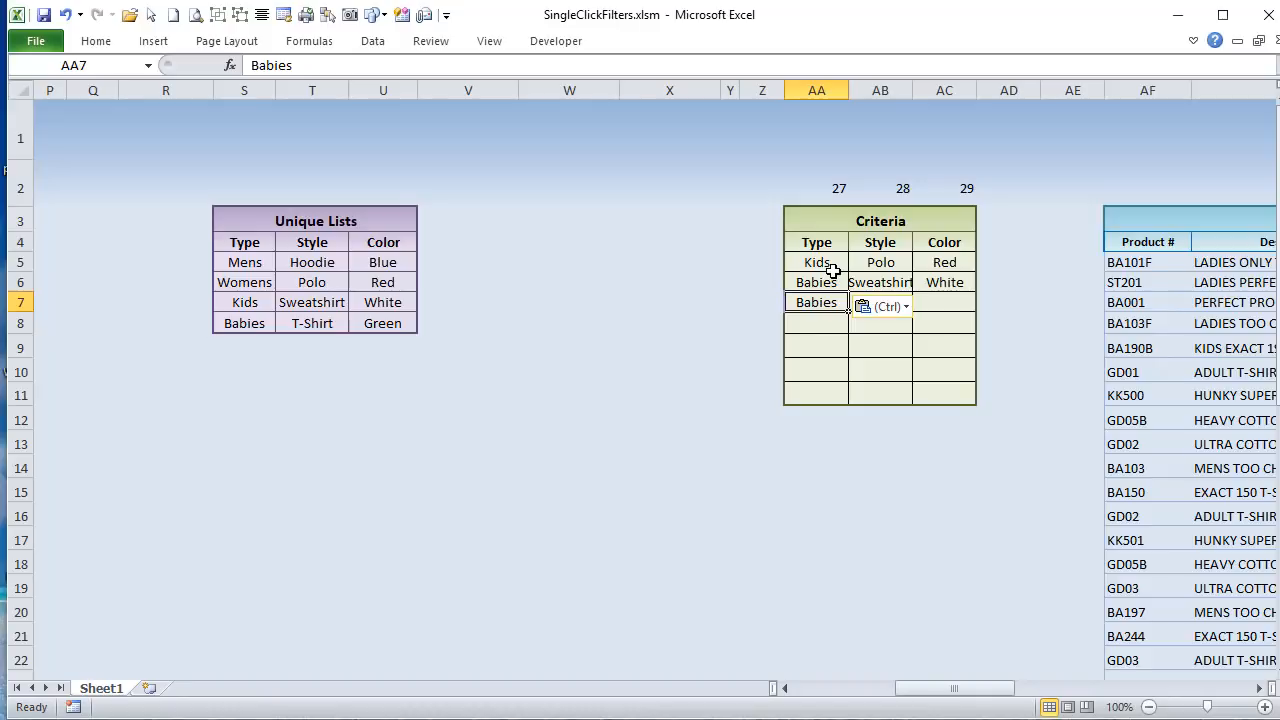
pyautogui.press('Delete')
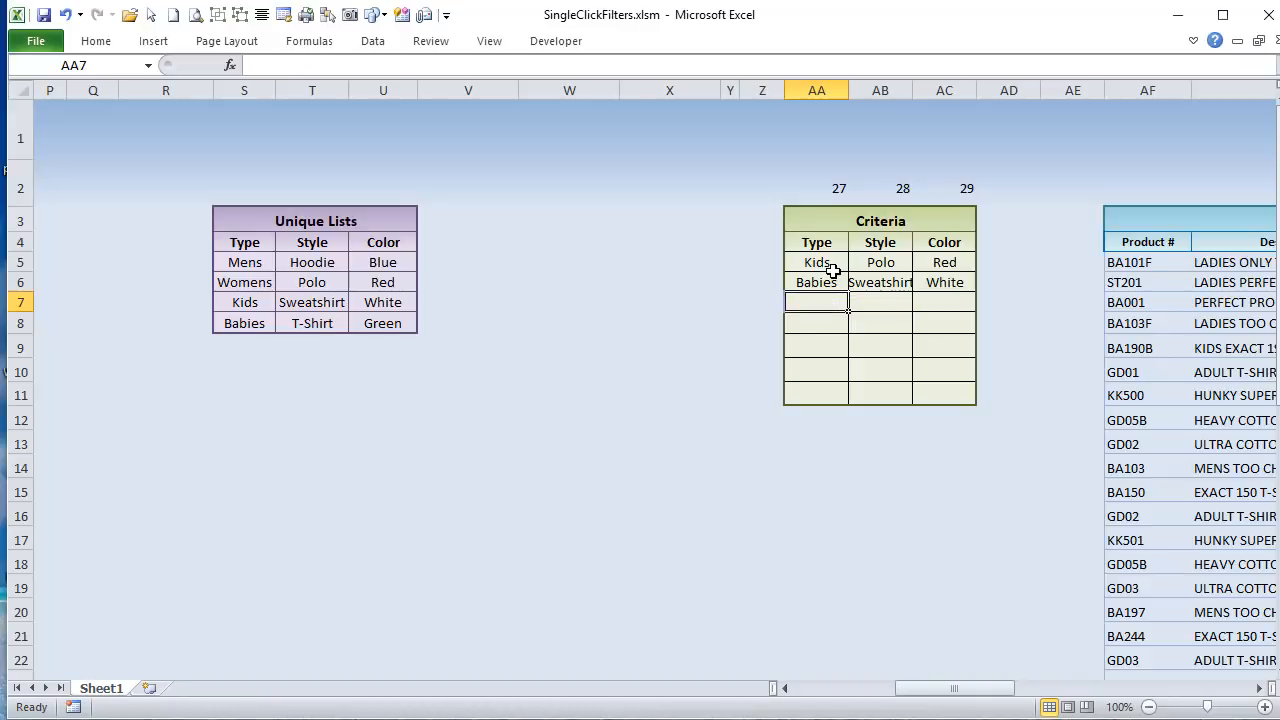
pyautogui.hotkey('ctrl', 'z')
pyautogui.hotkey('ctrl', 'z')
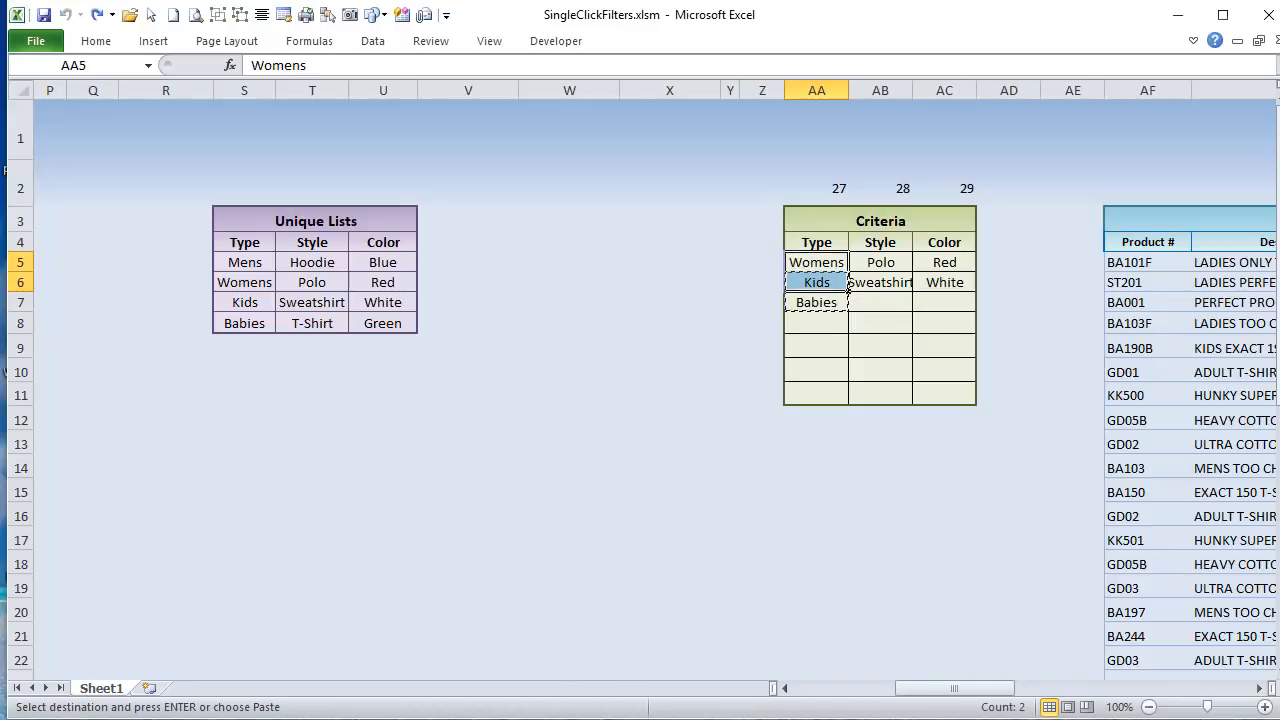
# Step: Return to the VBA editor and highlight row 12, FoundCol and the full .Cells(12, FoundCol).End(xlUp).Row expression in the LastCritRow line
pyautogui.hotkey('alt', 'F11')
pyautogui.click(287, 502)
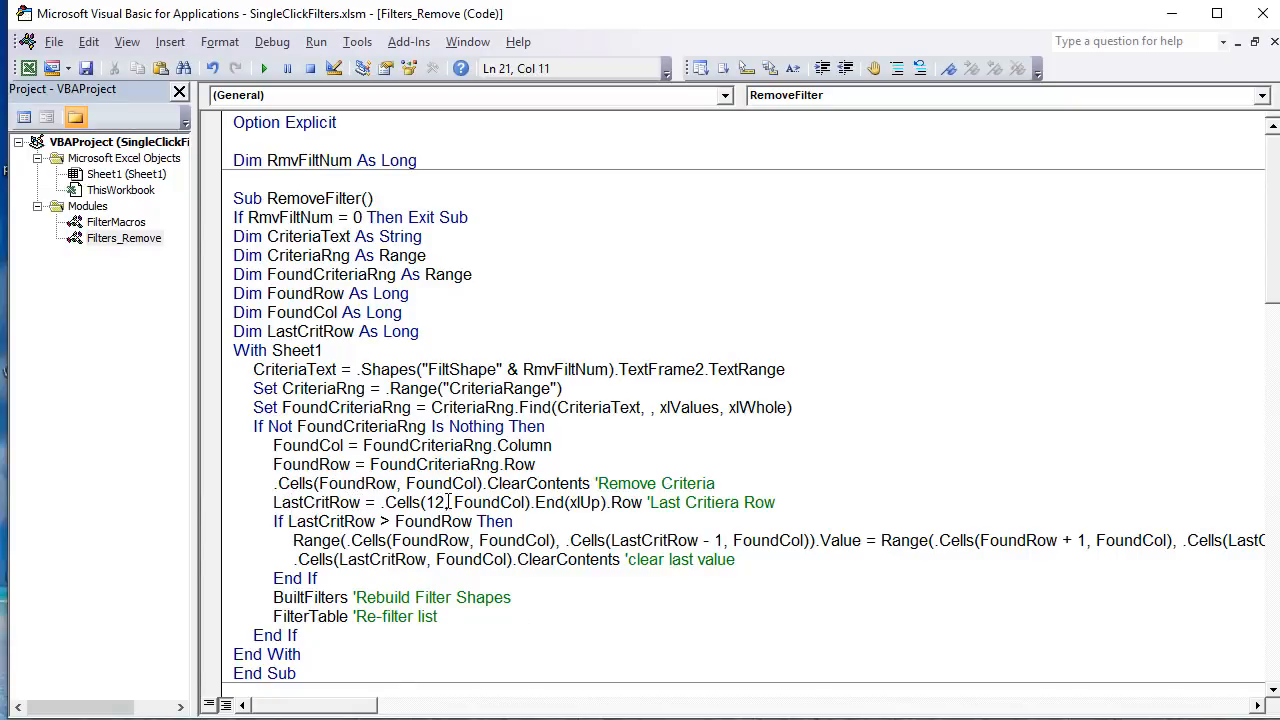
pyautogui.moveTo(448, 502)
pyautogui.mouseDown()
pyautogui.moveTo(410, 502)
pyautogui.moveTo(424, 502)
pyautogui.mouseUp()
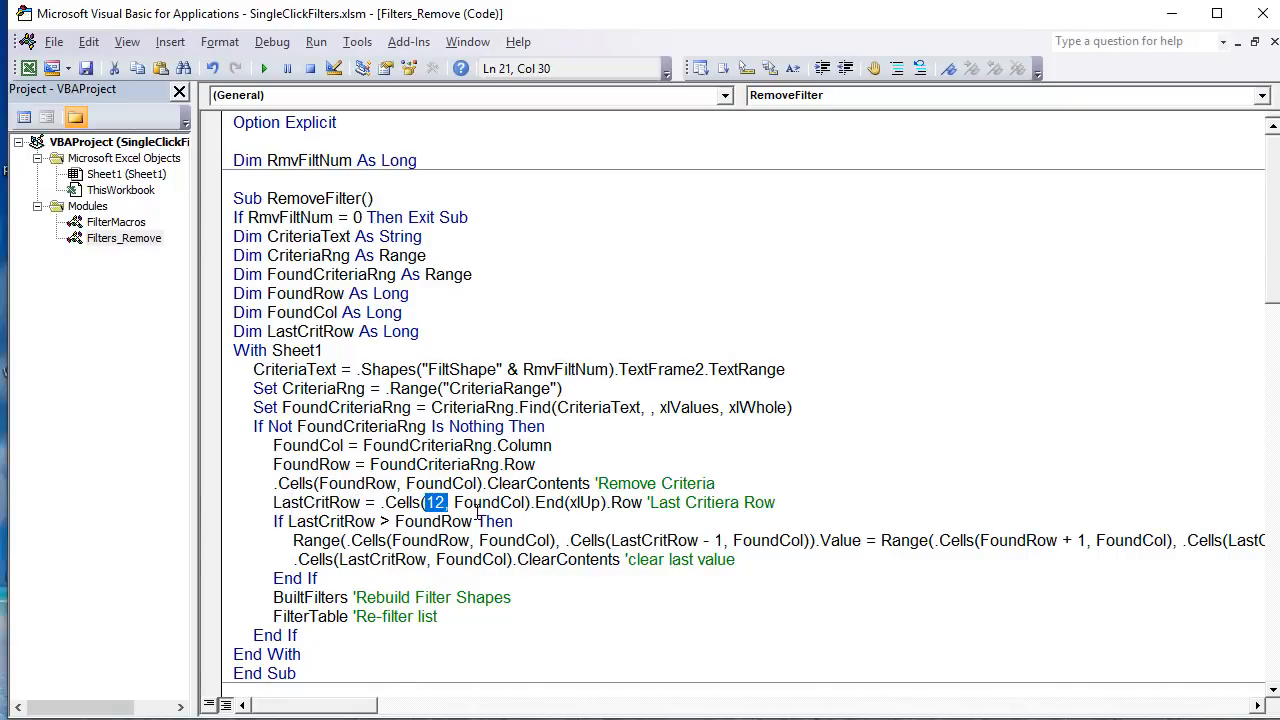
pyautogui.moveTo(531, 502); pyautogui.dragTo(457, 502)
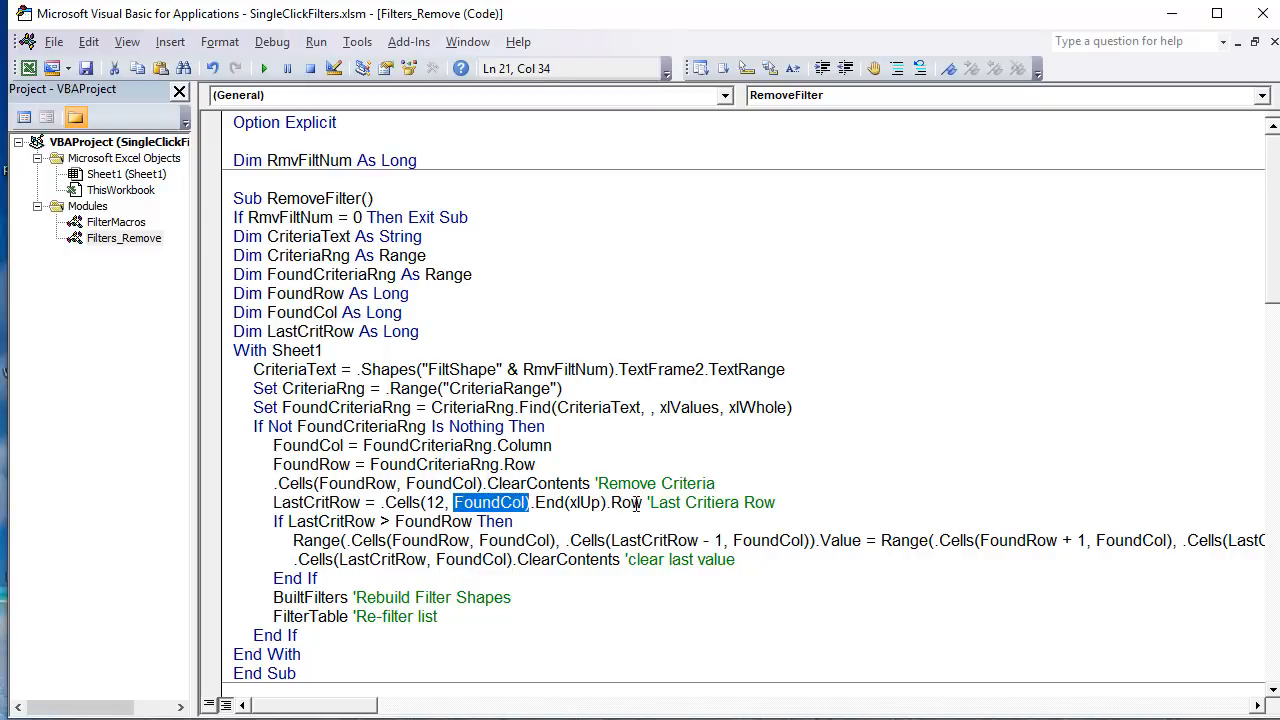
pyautogui.moveTo(648, 502); pyautogui.dragTo(386, 510)
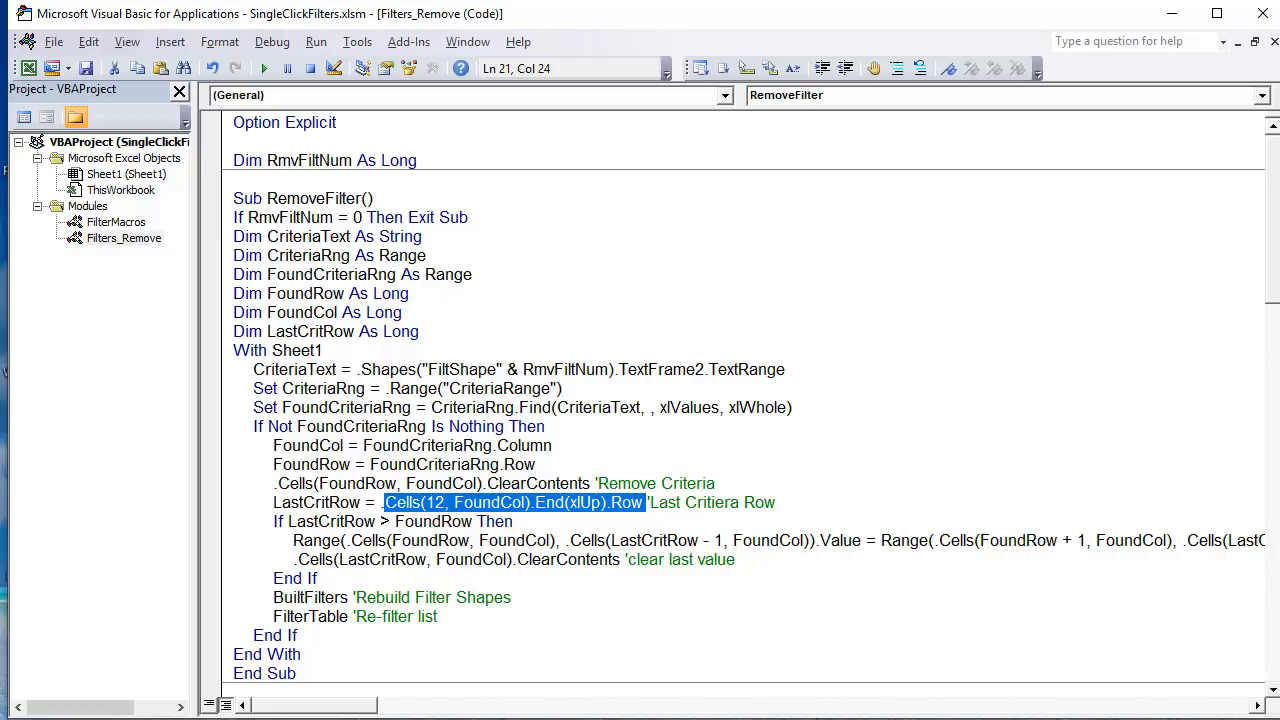
# Step: Check the Type criteria in the workbook, and highlight the LastCritRow > FoundRow comparison in the macro
pyautogui.hotkey('alt', 'F11')
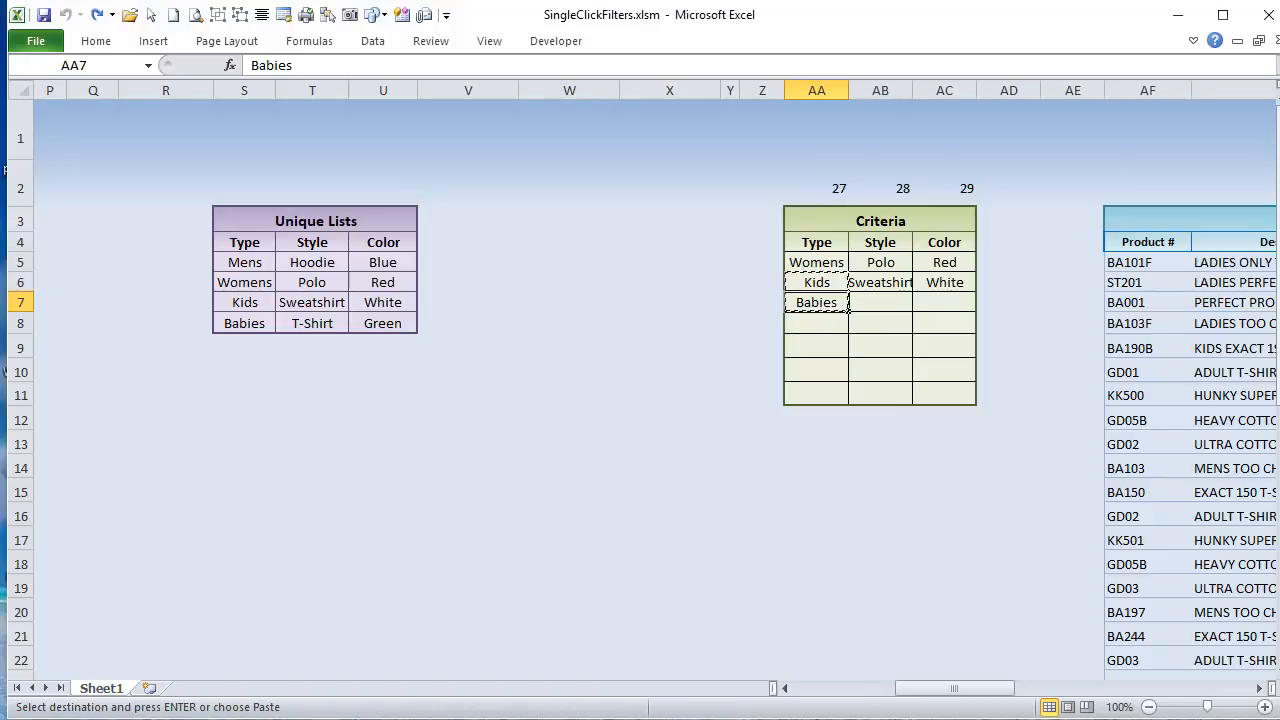
pyautogui.hotkey('alt', 'F11')
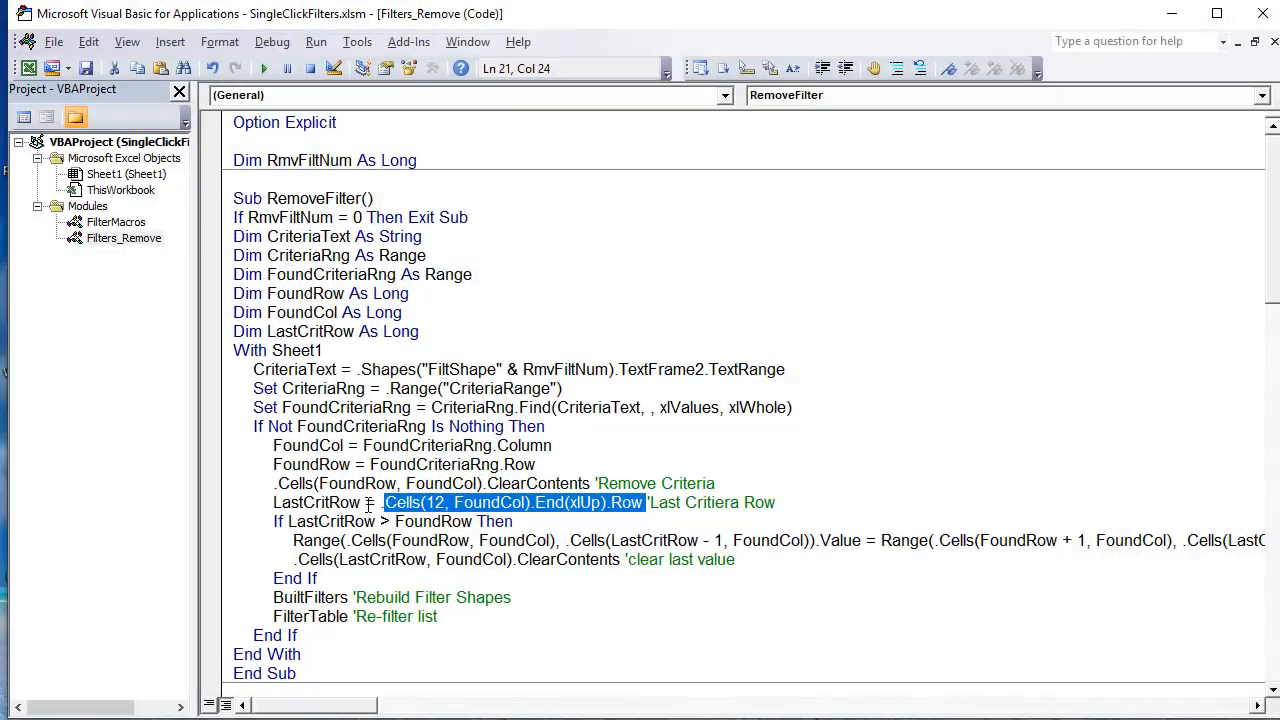
pyautogui.moveTo(398, 521); pyautogui.dragTo(343, 521)
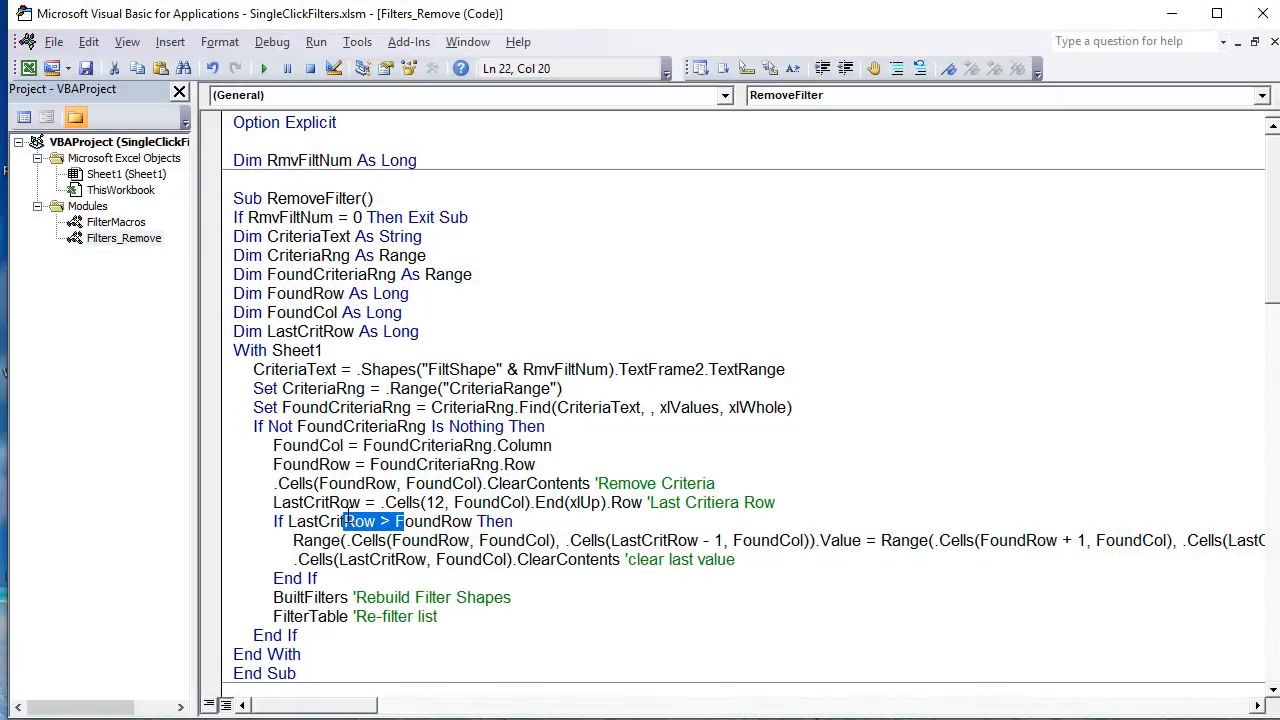
pyautogui.click(482, 521)
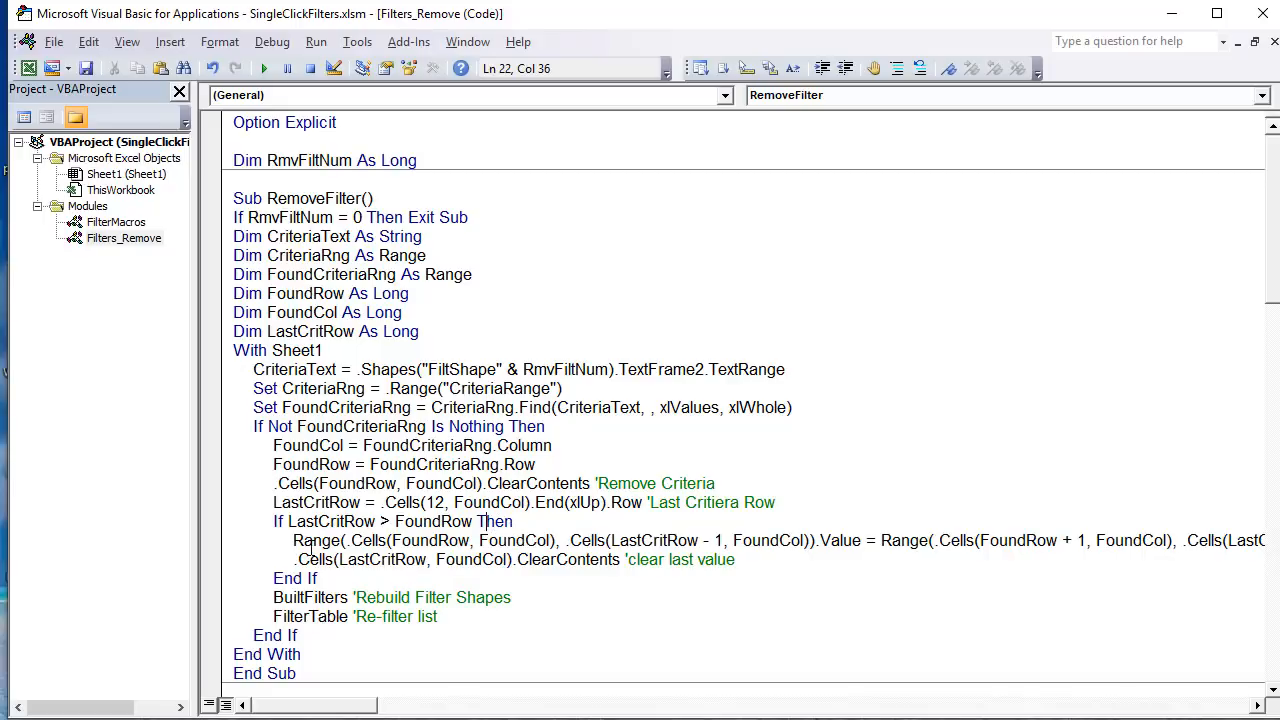
# Step: Highlight the destination range of the shift line, from .Cells(FoundRow, FoundCol) to .Cells(LastCritRow - 1, FoundCol)
pyautogui.moveTo(355, 540); pyautogui.dragTo(288, 541)
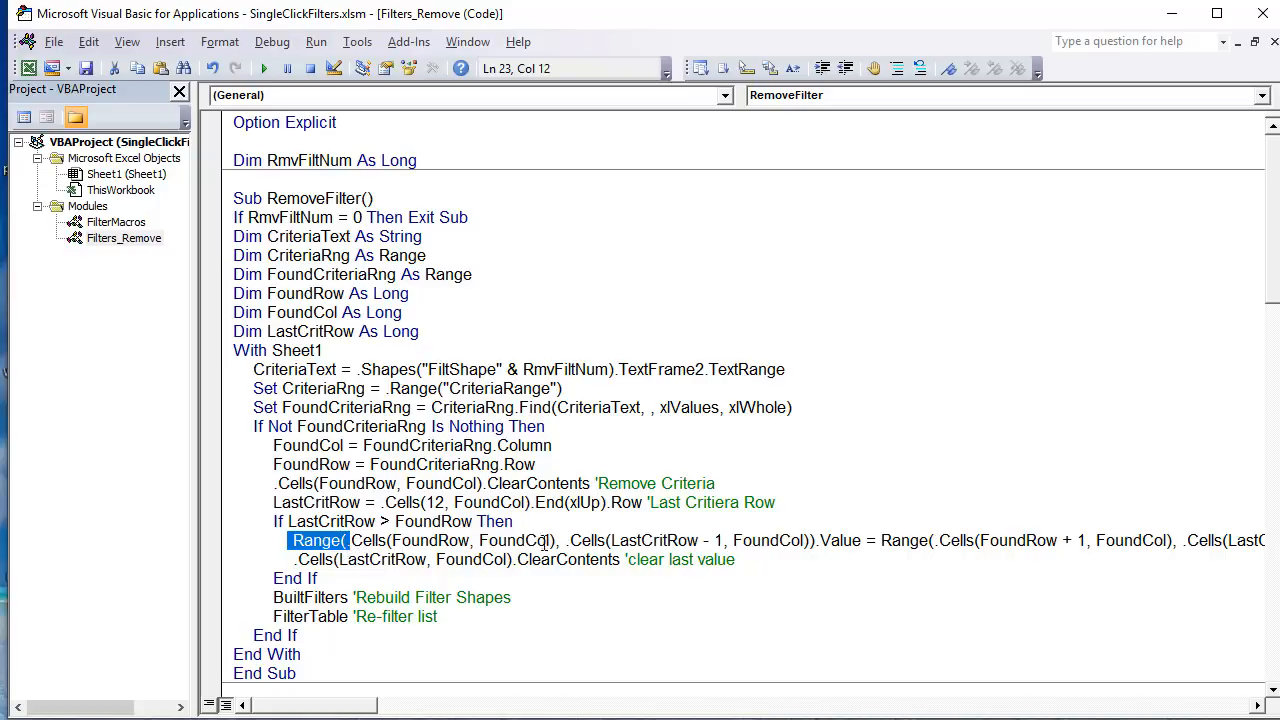
pyautogui.moveTo(557, 540); pyautogui.dragTo(348, 538)
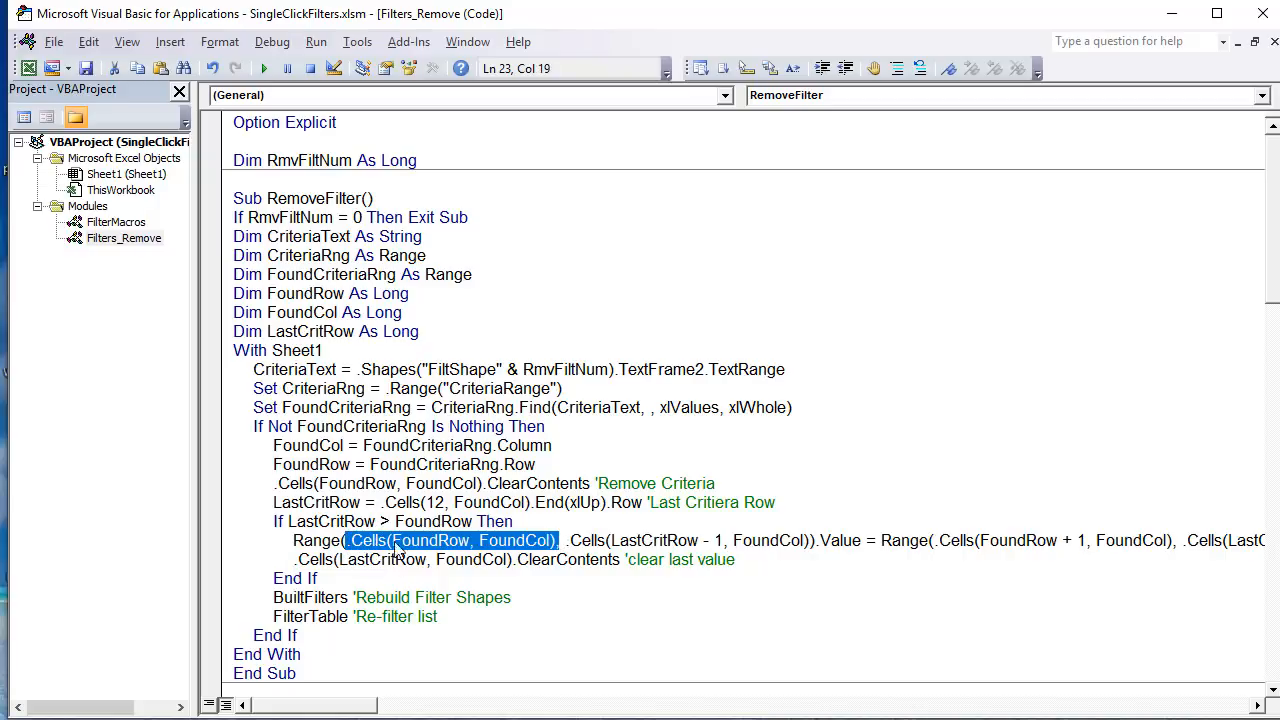
pyautogui.click(424, 559)
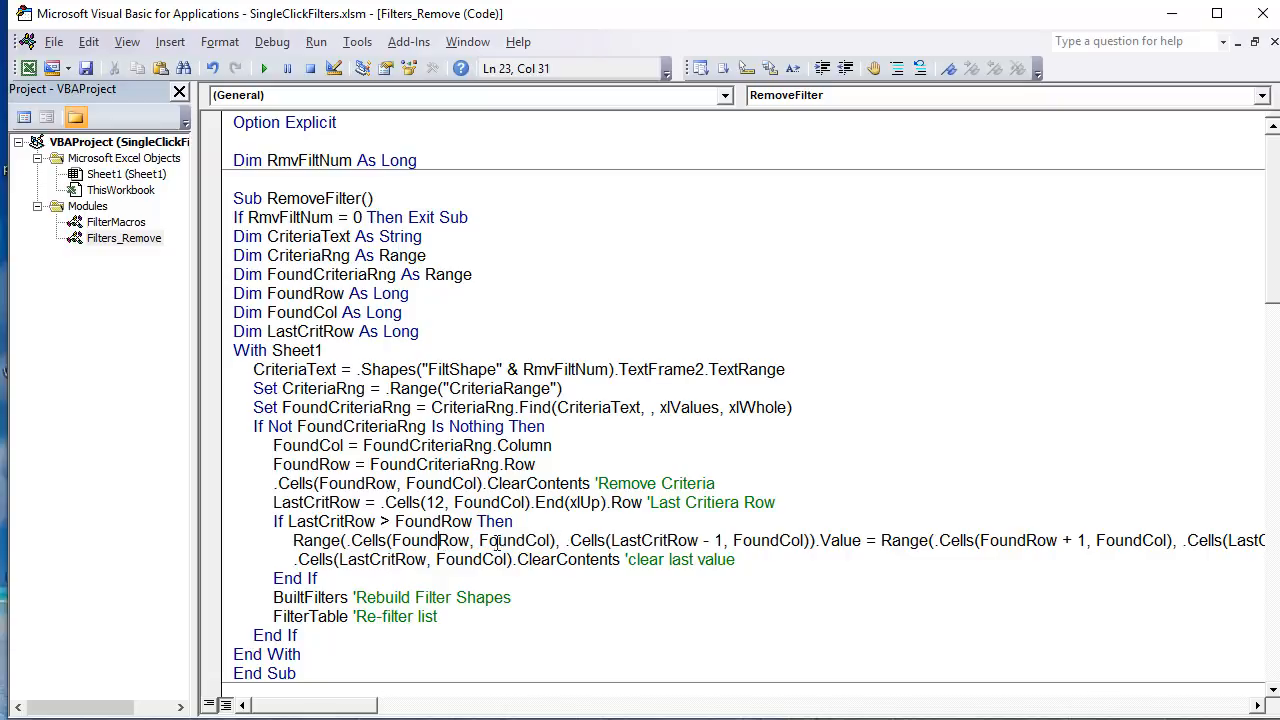
pyautogui.moveTo(562, 541); pyautogui.dragTo(437, 541)
pyautogui.moveTo(802, 540); pyautogui.dragTo(606, 540)
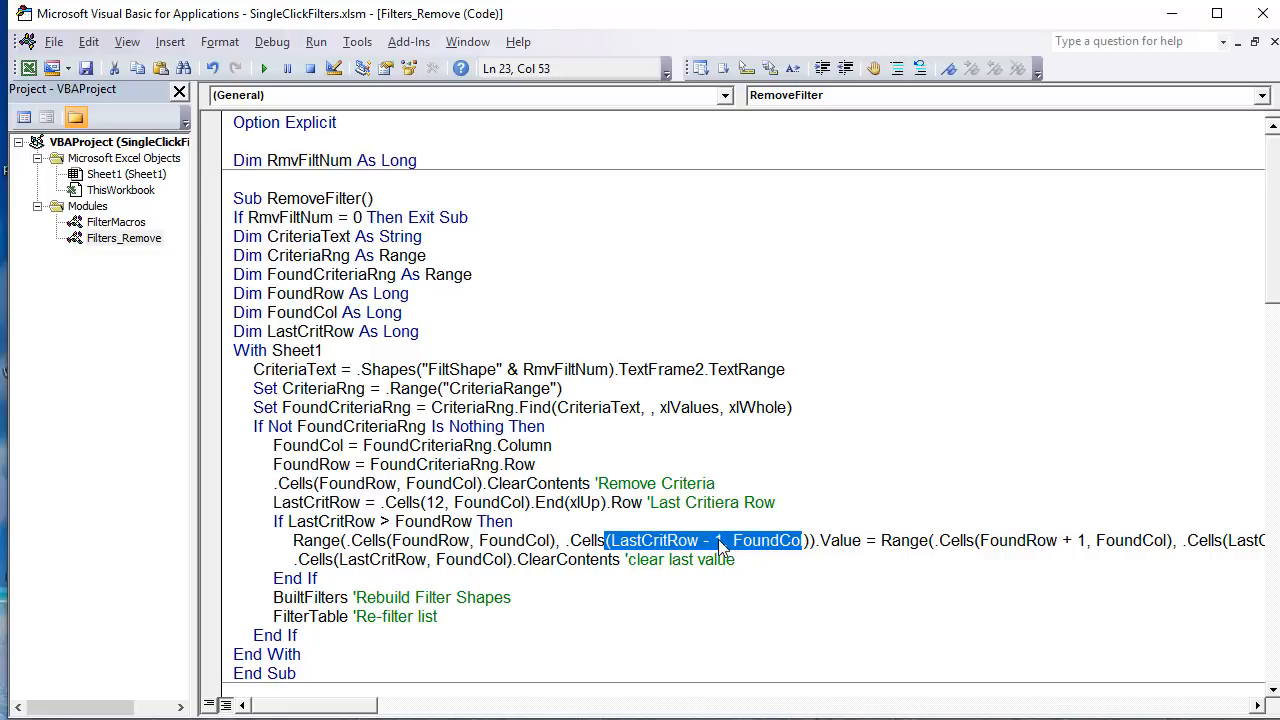
pyautogui.click(718, 539)
# Step: Review the source range of the shift line, starting at .Cells(FoundRow + 1, FoundCol)
pyautogui.moveTo(881, 541); pyautogui.dragTo(1166, 541)
pyautogui.rightClick(1166, 541)
pyautogui.click(1210, 538)
pyautogui.click(1210, 538)
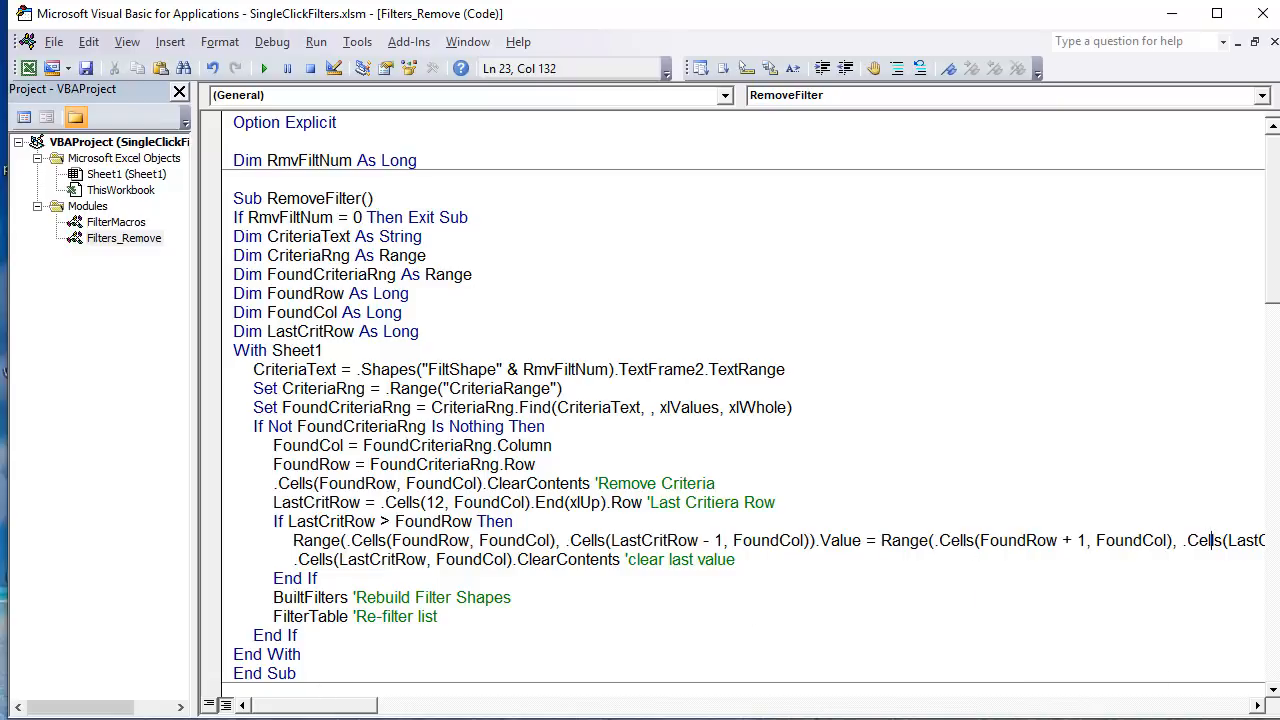
# Step: Switch to the workbook and compare the shift's destination cells AA5:AA6 with its source cells AA6:AA7 in the Type criteria
pyautogui.hotkey('alt', 'F11')
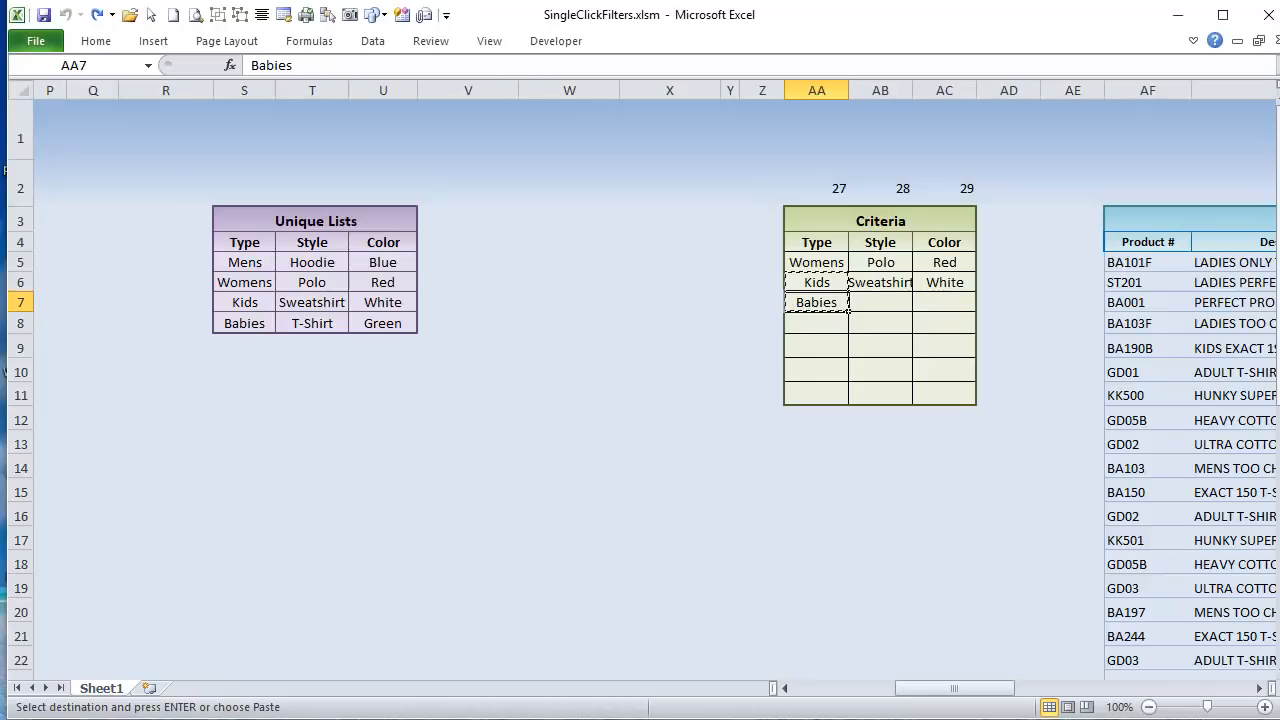
pyautogui.click(817, 279)
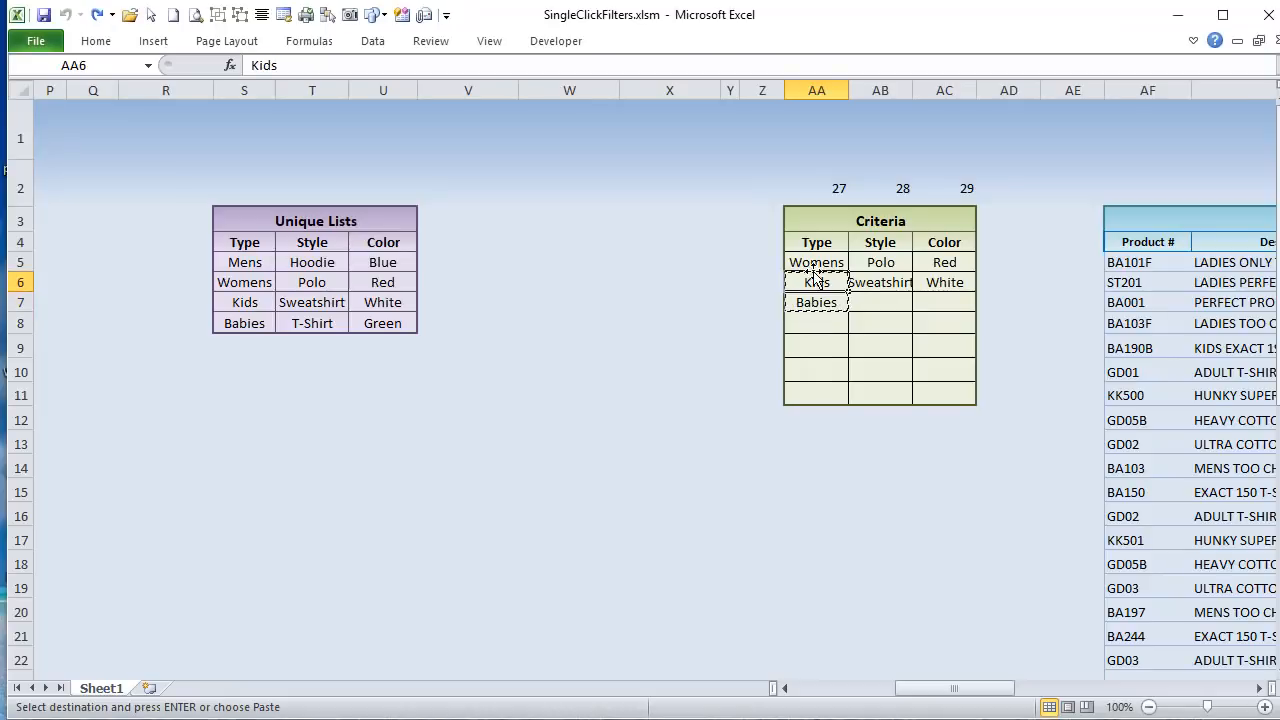
pyautogui.click(823, 265)
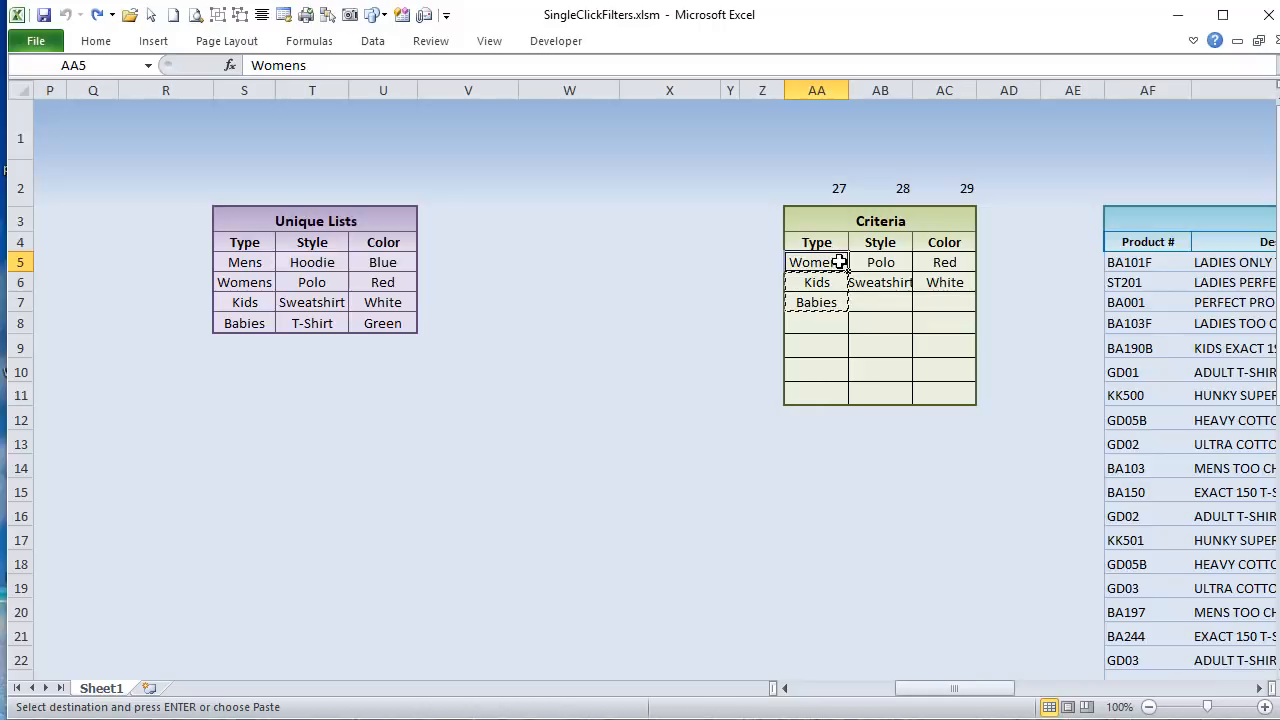
pyautogui.moveTo(839, 262); pyautogui.dragTo(839, 282)
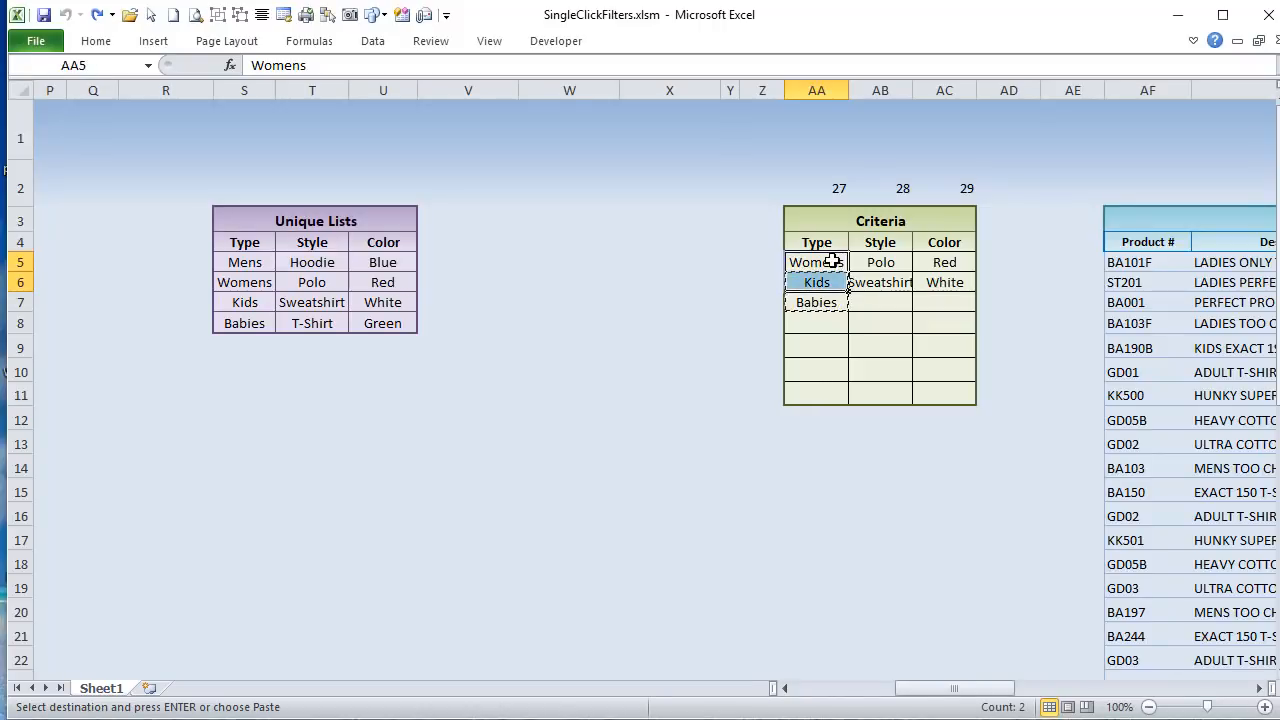
pyautogui.moveTo(832, 279)
pyautogui.mouseDown()
pyautogui.moveTo(829, 303)
pyautogui.moveTo(826, 282)
pyautogui.mouseUp()
pyautogui.click(826, 261)
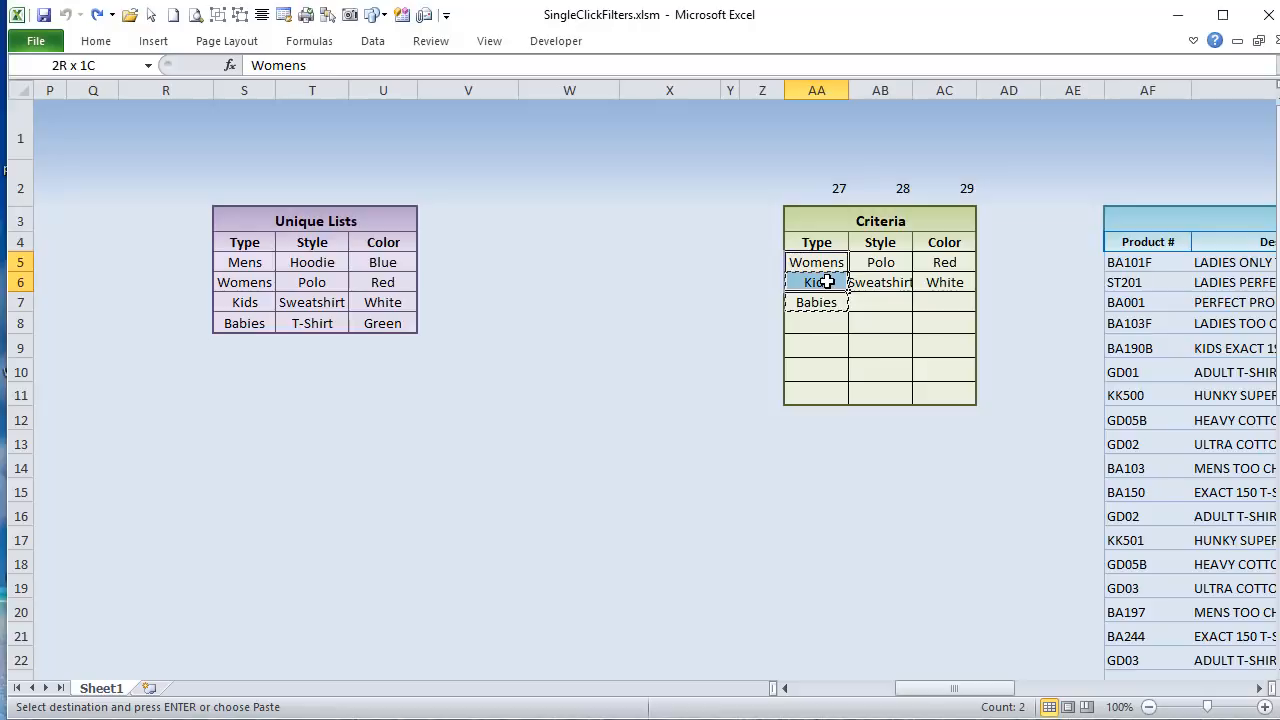
pyautogui.moveTo(826, 282); pyautogui.dragTo(826, 282)
pyautogui.click(826, 282)
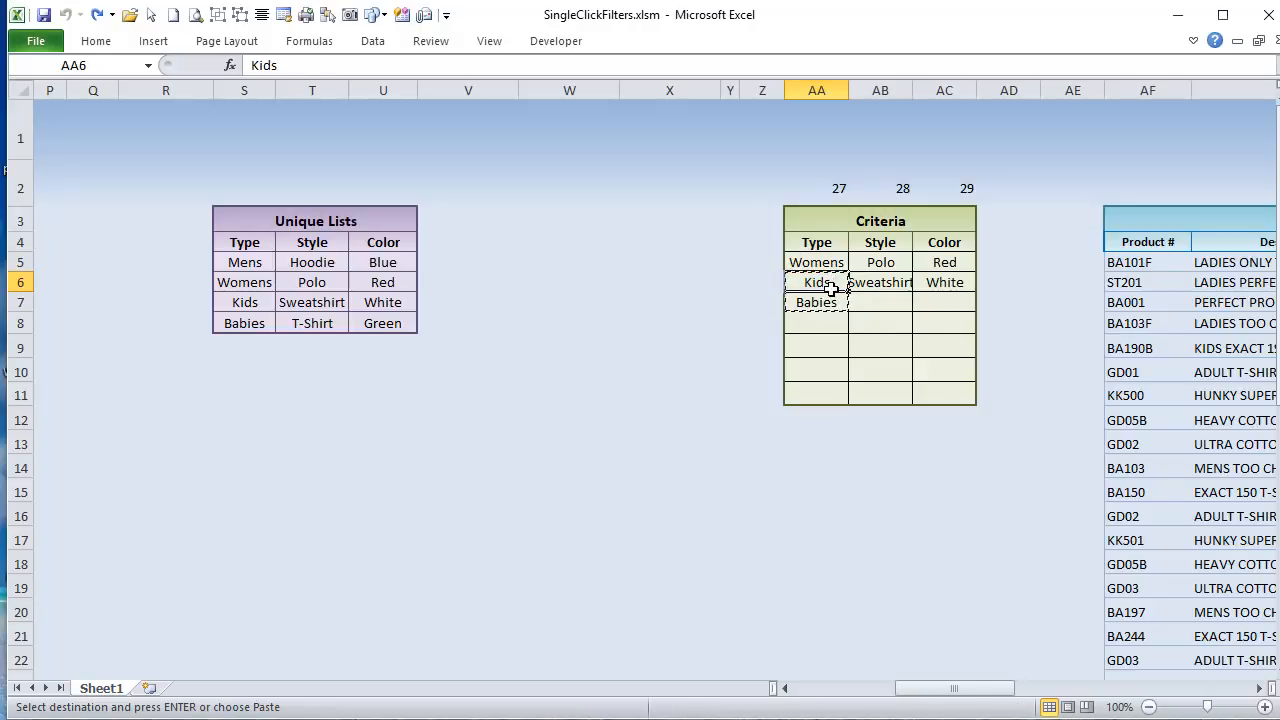
pyautogui.moveTo(826, 286); pyautogui.dragTo(834, 300)
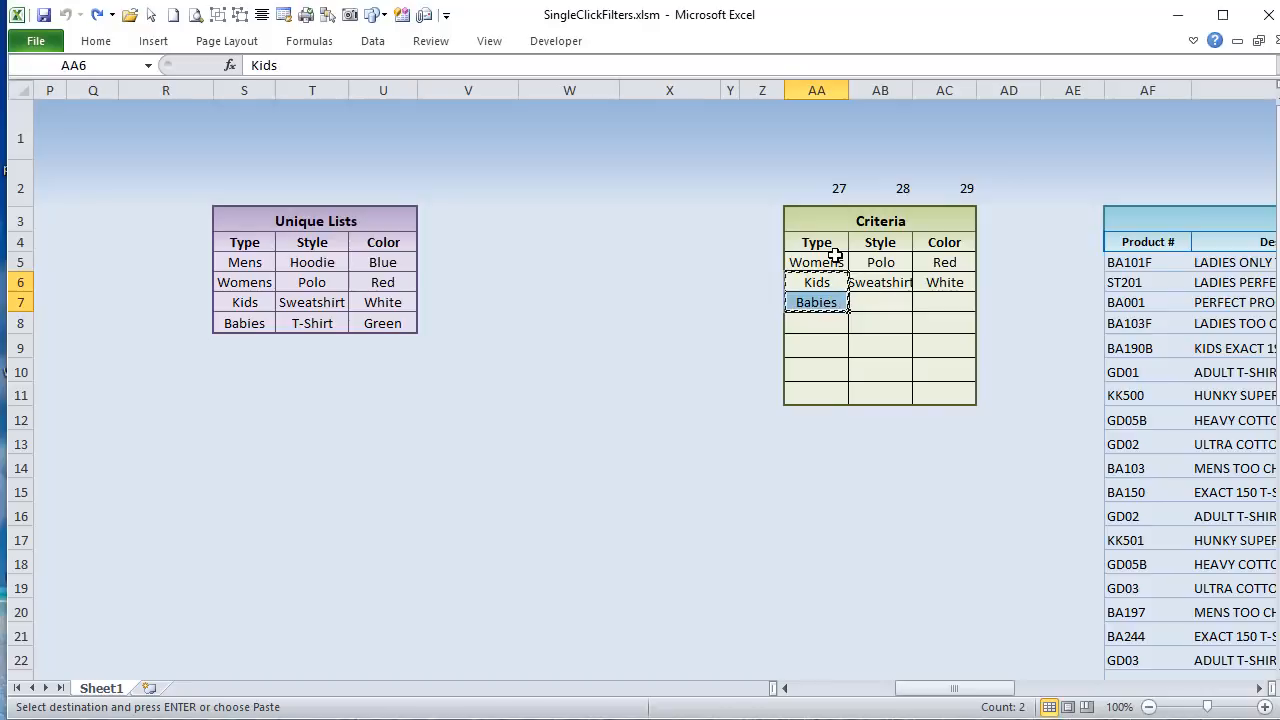
pyautogui.click(828, 258)
pyautogui.moveTo(828, 258); pyautogui.dragTo(828, 281)
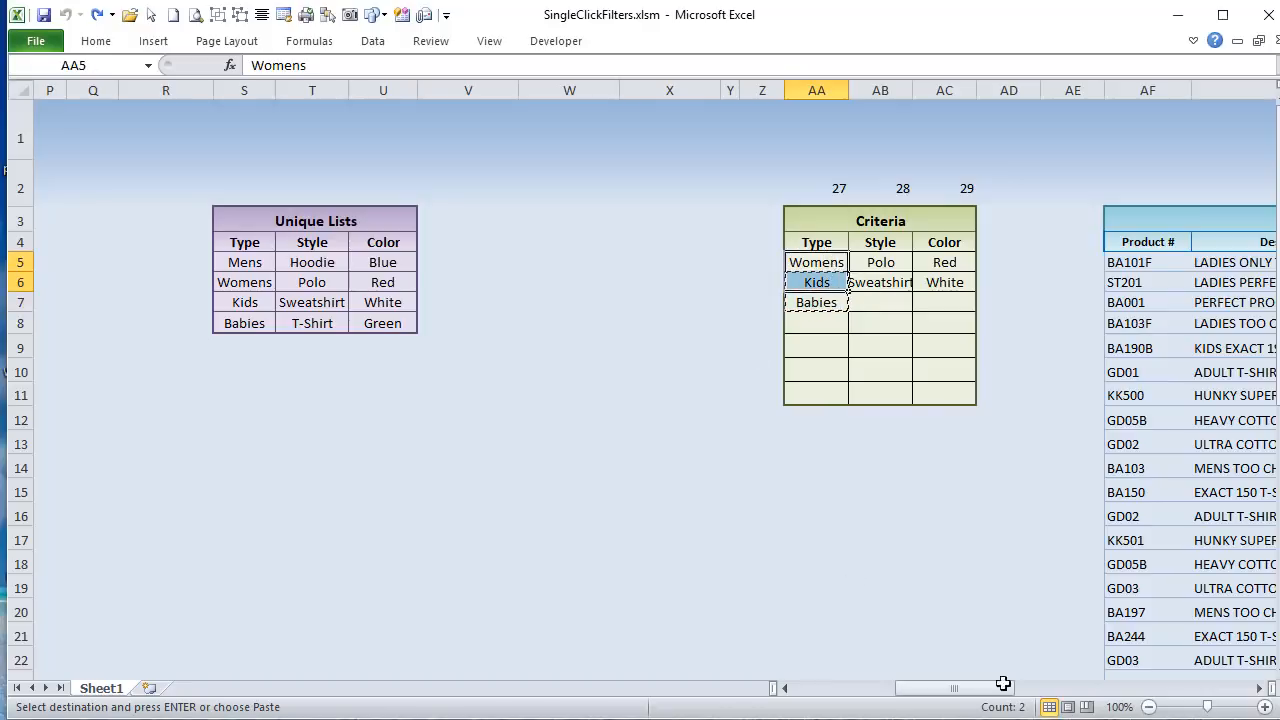
# Step: Return to the VBA editor and highlight the .Cells(LastCritRow, FoundCol).ClearContents line with its 'clear last value comment
pyautogui.hotkey('alt', 'F11')
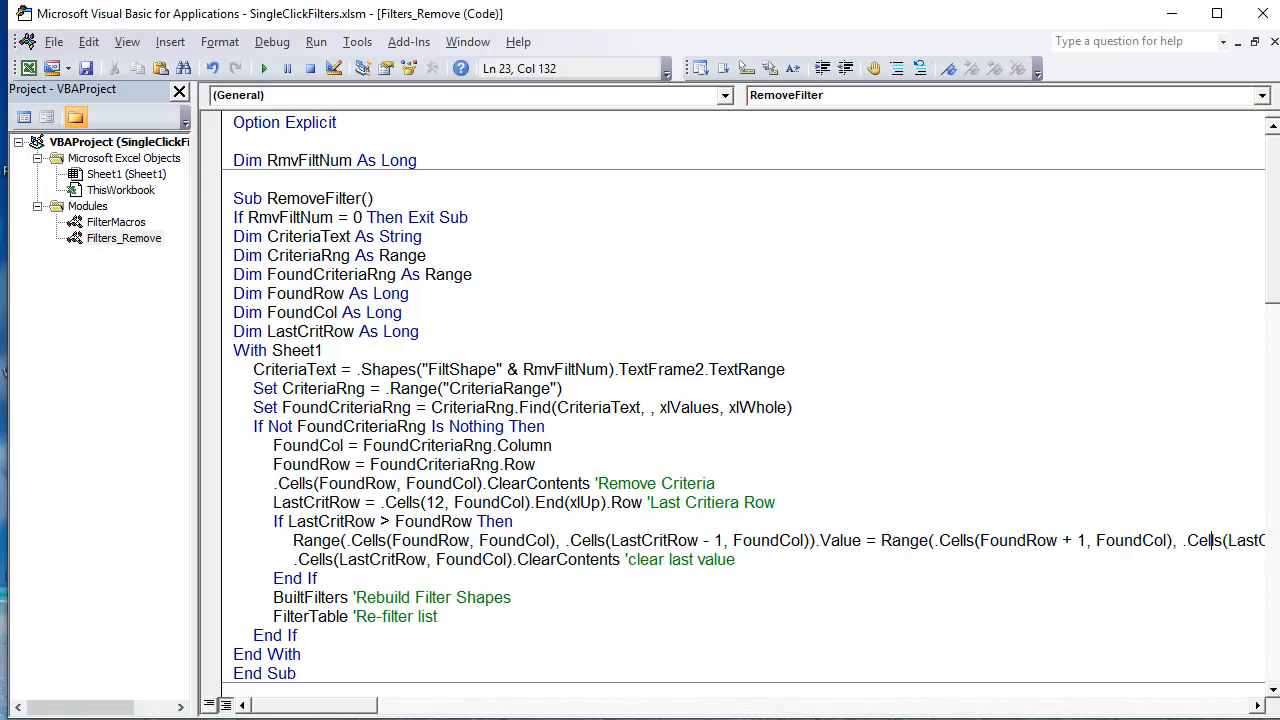
pyautogui.moveTo(760, 560); pyautogui.dragTo(289, 558)
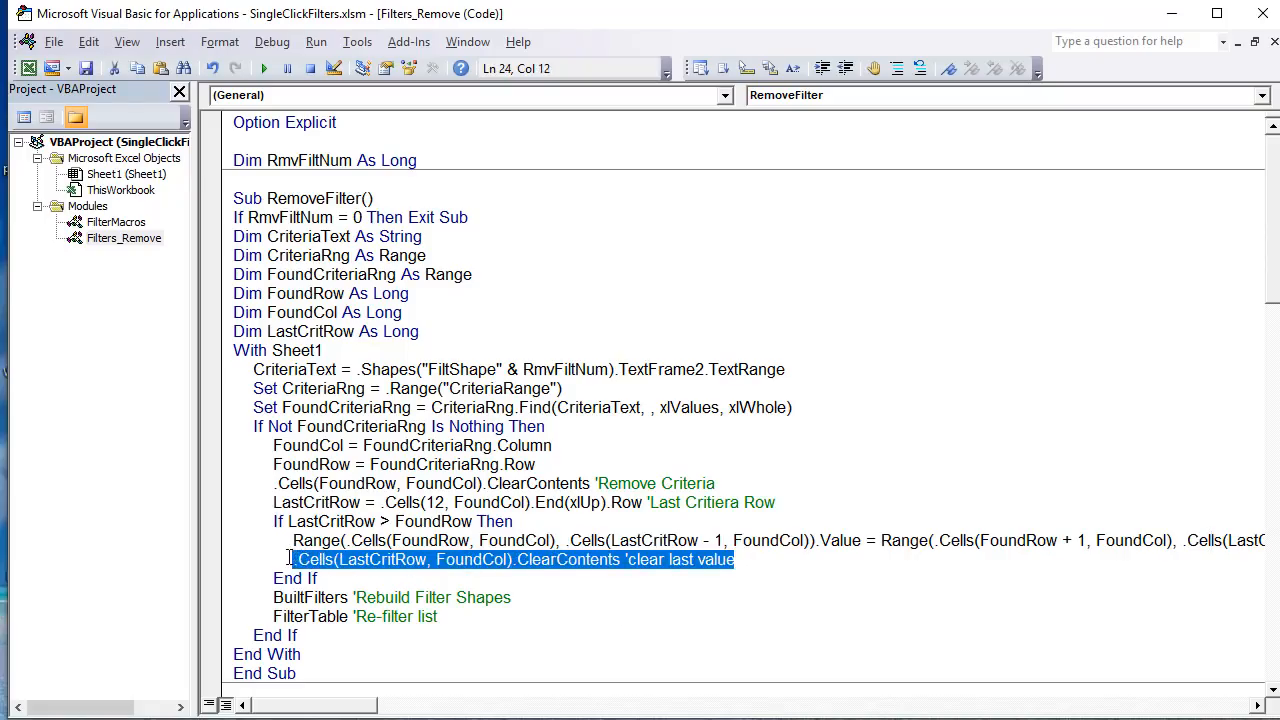
pyautogui.click(427, 559)
pyautogui.moveTo(736, 559); pyautogui.dragTo(290, 560)
# Step: Try the shift manually in the workbook: clear AA5, paste Kids and Babies as values one row up, clear AA7, and undo these changes
pyautogui.hotkey('alt', 'F11')
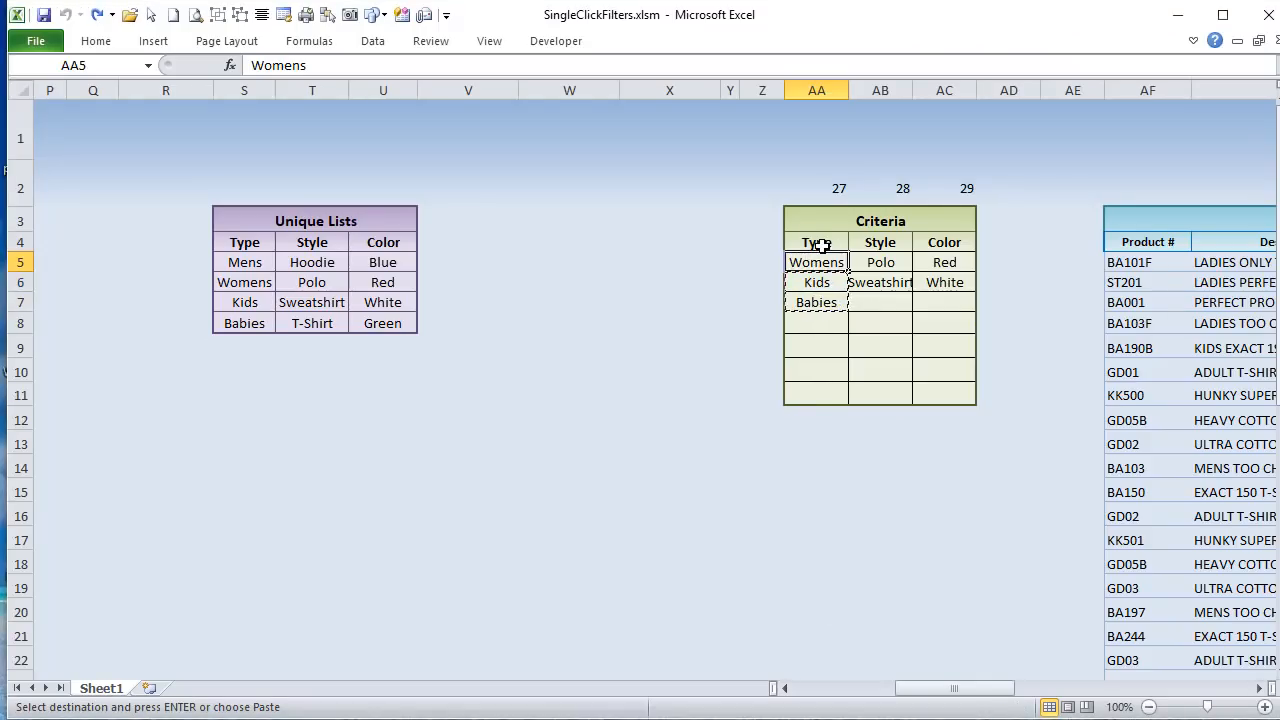
pyautogui.press('Delete')
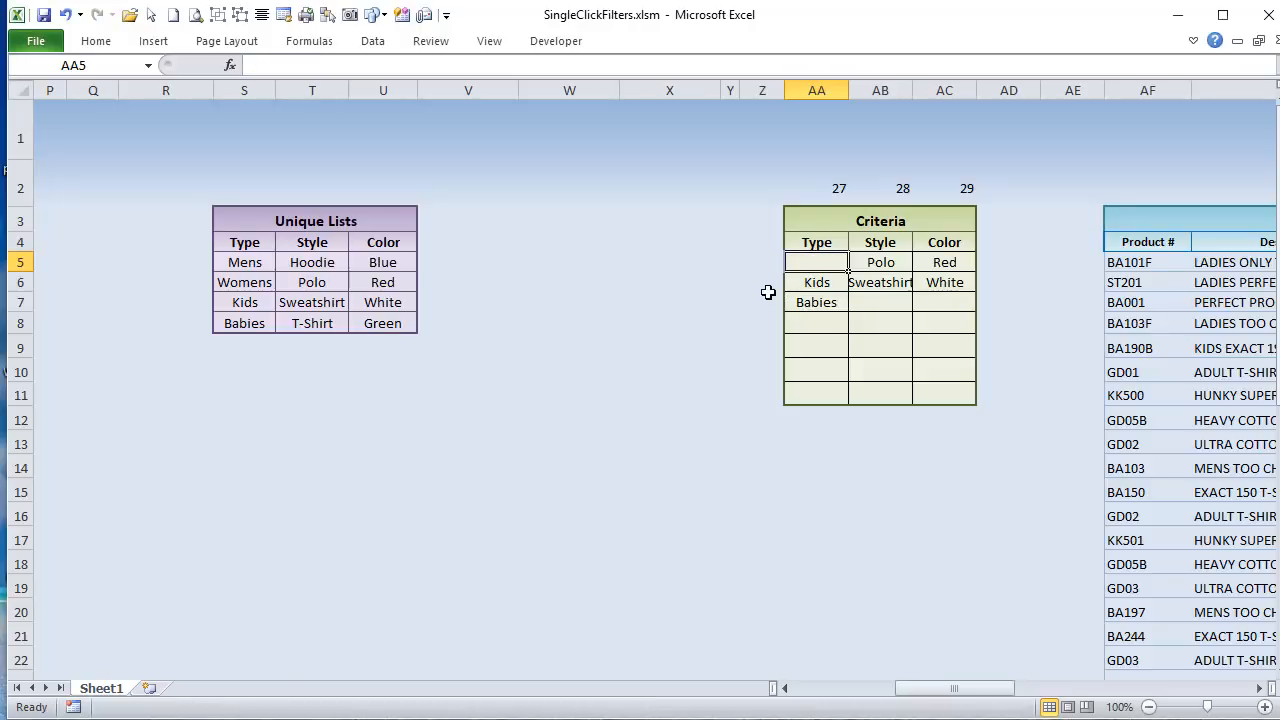
pyautogui.moveTo(809, 281); pyautogui.dragTo(816, 302)
pyautogui.rightClick(809, 281)
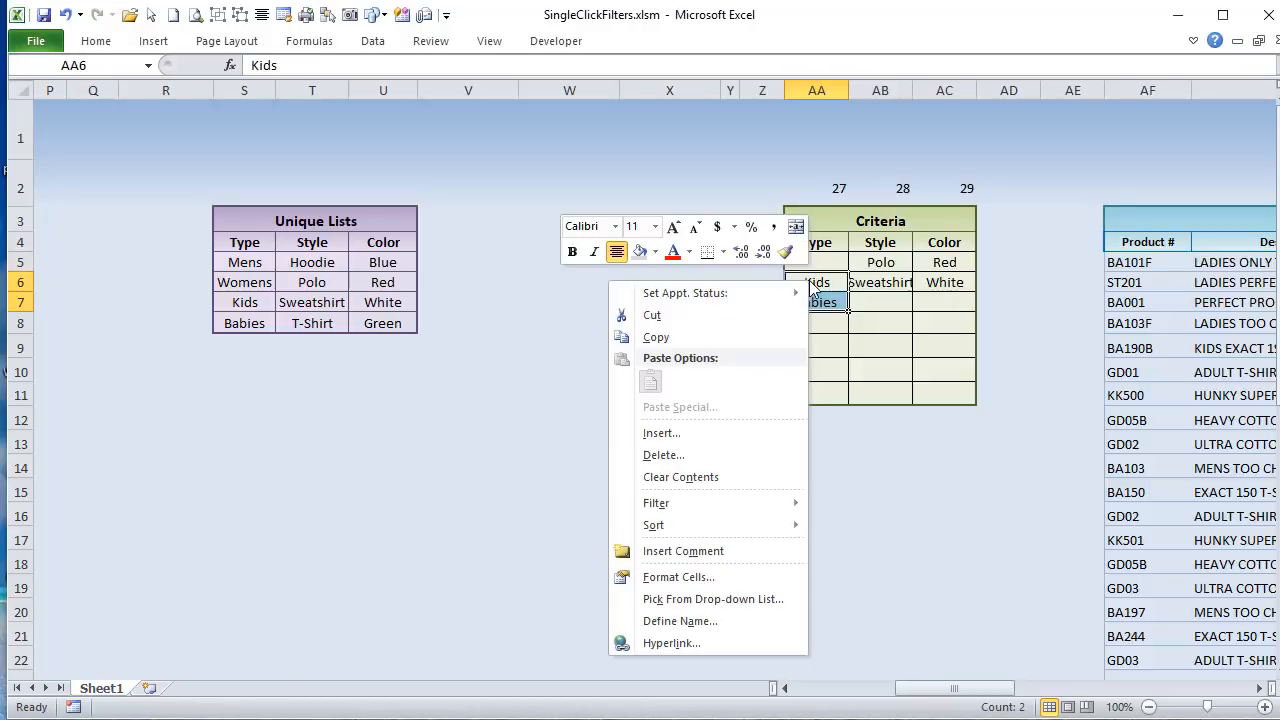
pyautogui.click(711, 330)
pyautogui.rightClick(808, 262)
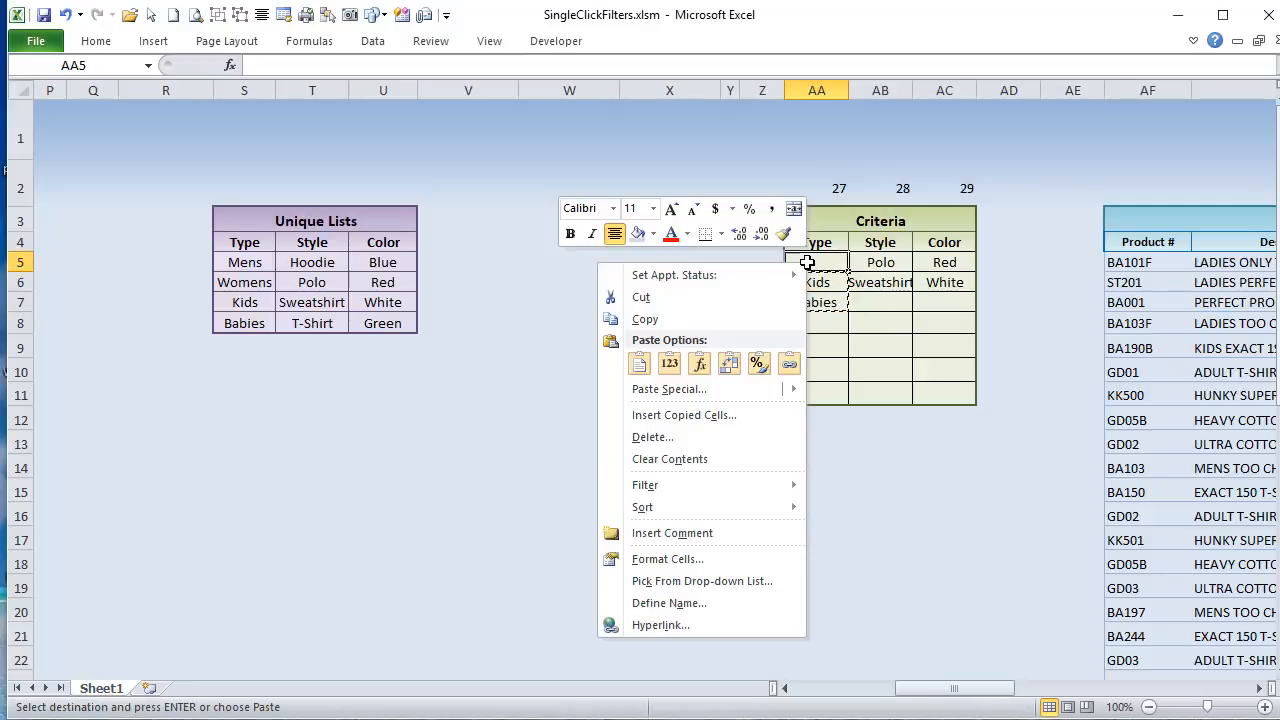
pyautogui.click(670, 364)
pyautogui.click(796, 306)
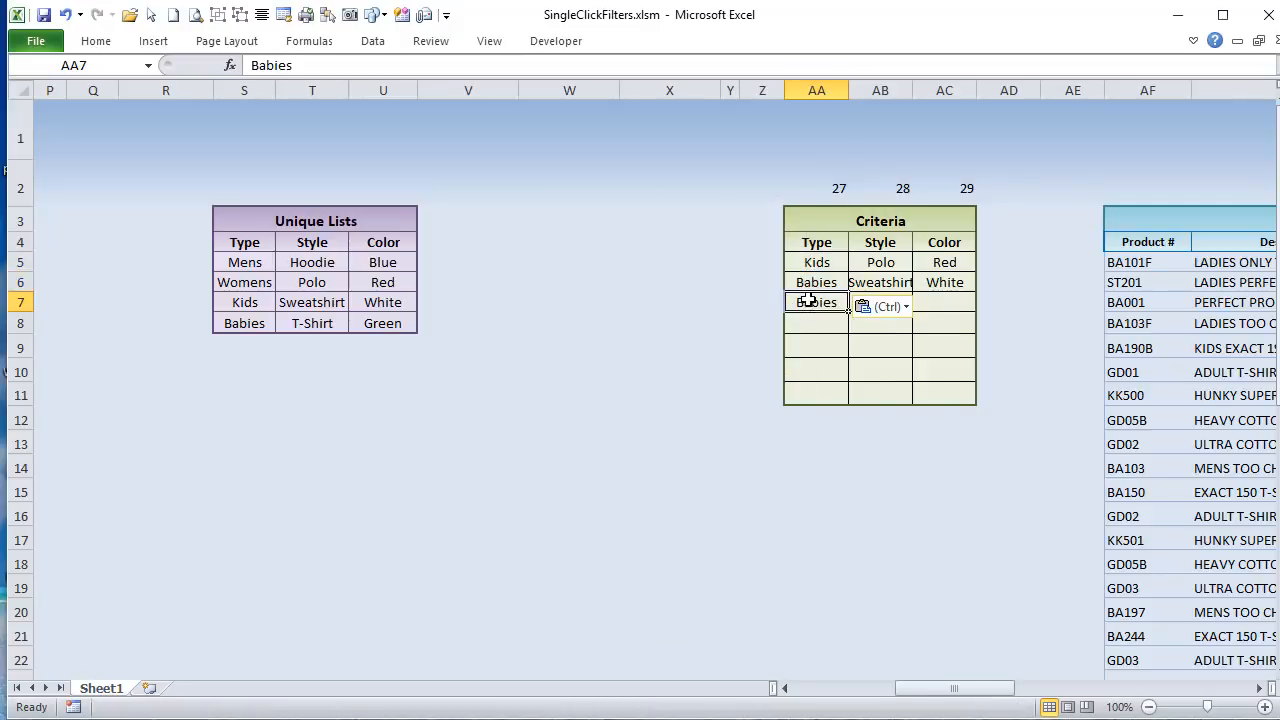
pyautogui.press('Delete')
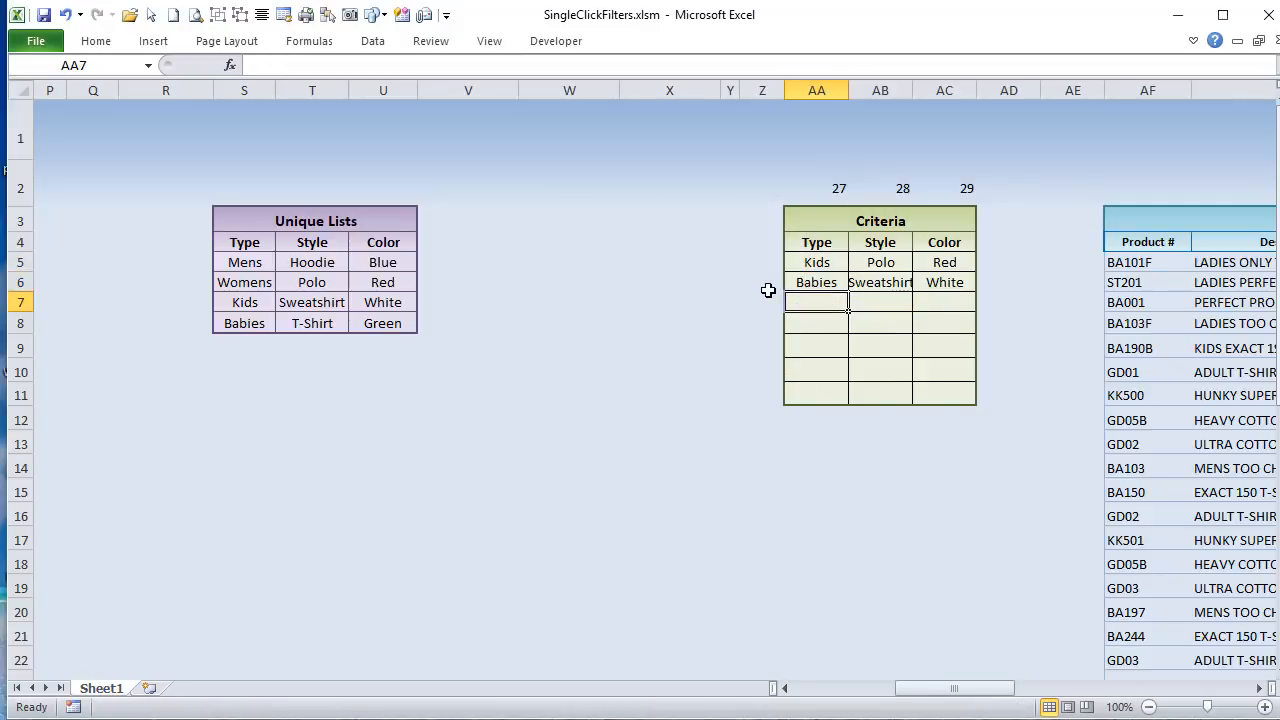
pyautogui.hotkey('ctrl', 'z')
pyautogui.hotkey('ctrl', 'z')
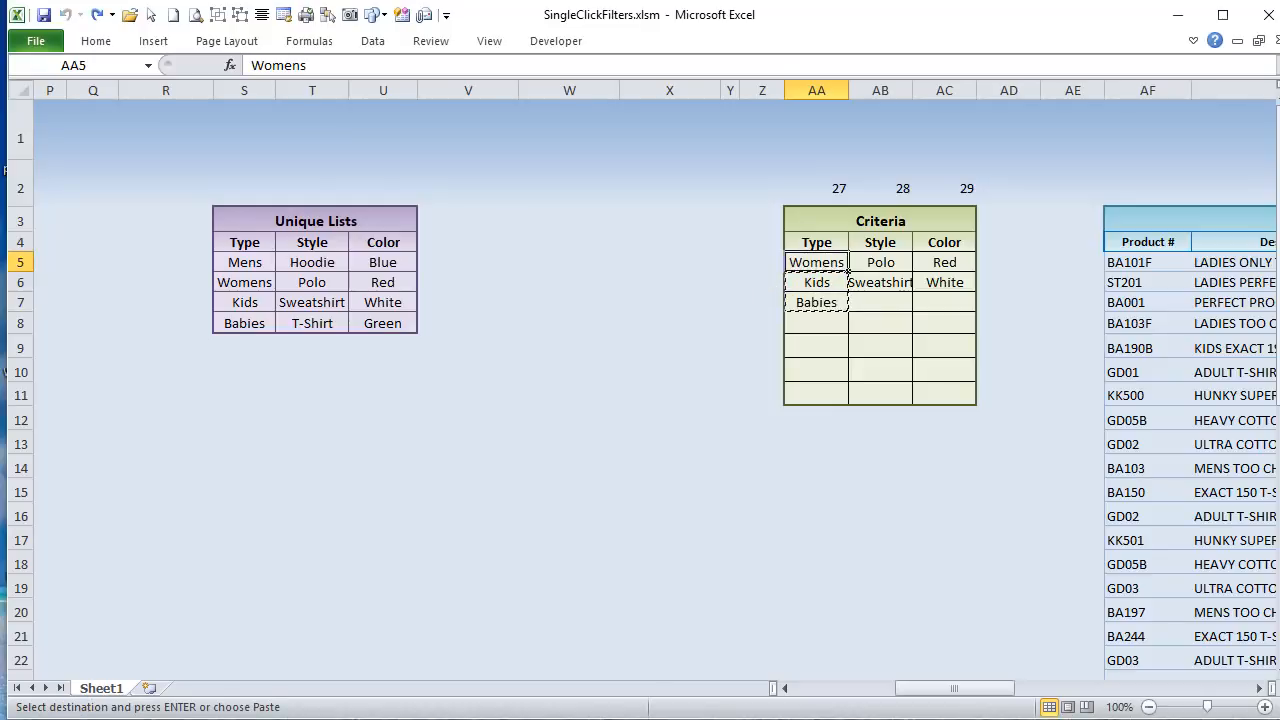
# Step: Remove the Womens filter through its filter shape beside the inventory list and check the Type column of the Criteria table
pyautogui.moveTo(948, 688); pyautogui.dragTo(864, 688)
pyautogui.click(128, 316)
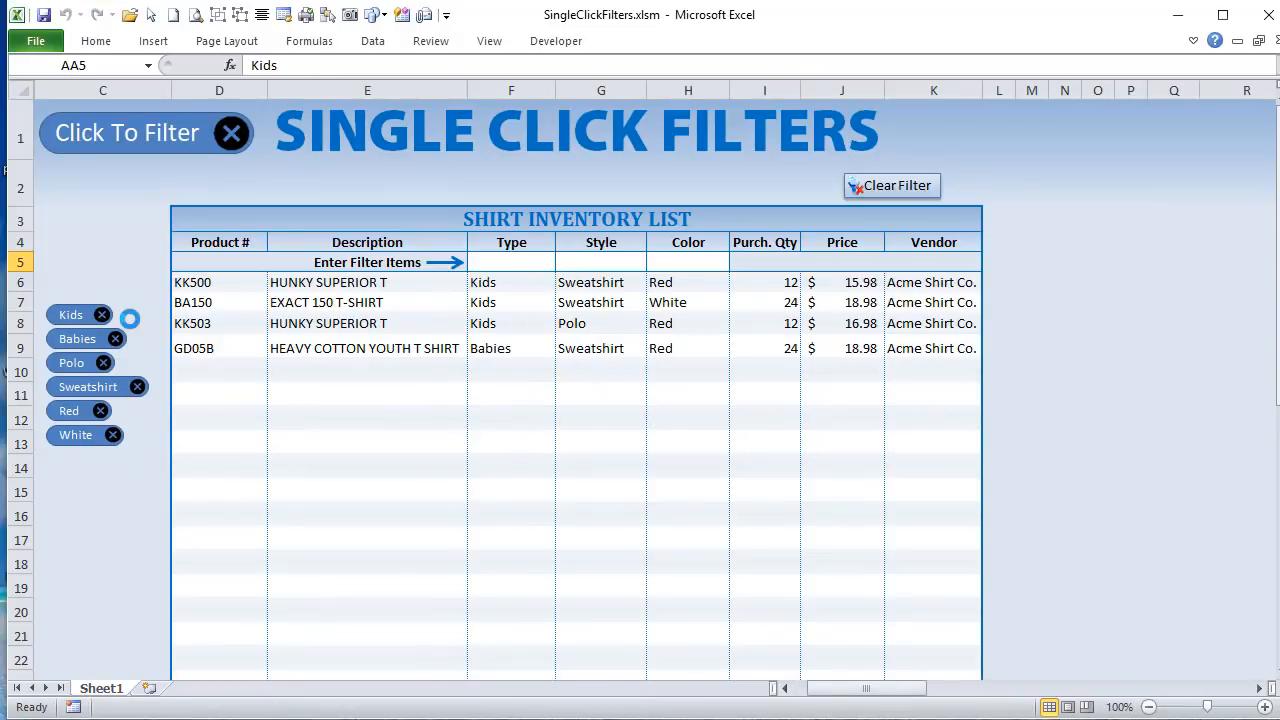
pyautogui.moveTo(815, 695); pyautogui.dragTo(890, 692)
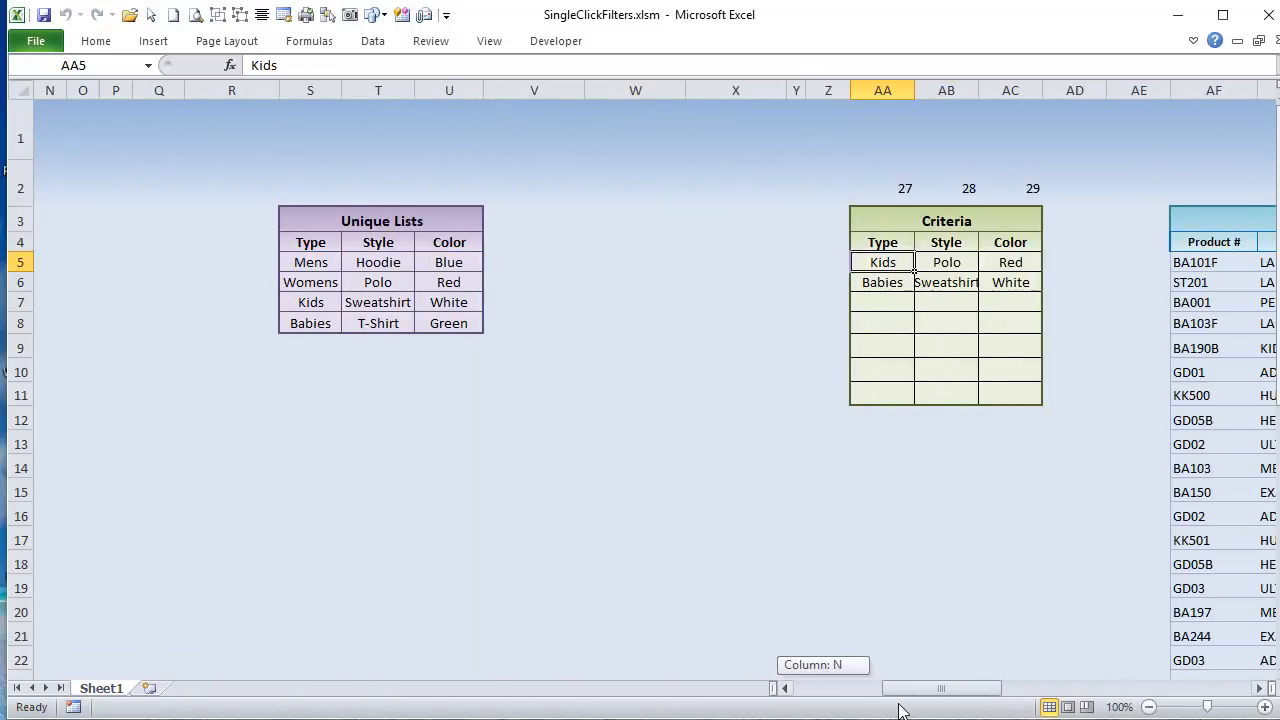
pyautogui.moveTo(873, 262); pyautogui.dragTo(880, 288)
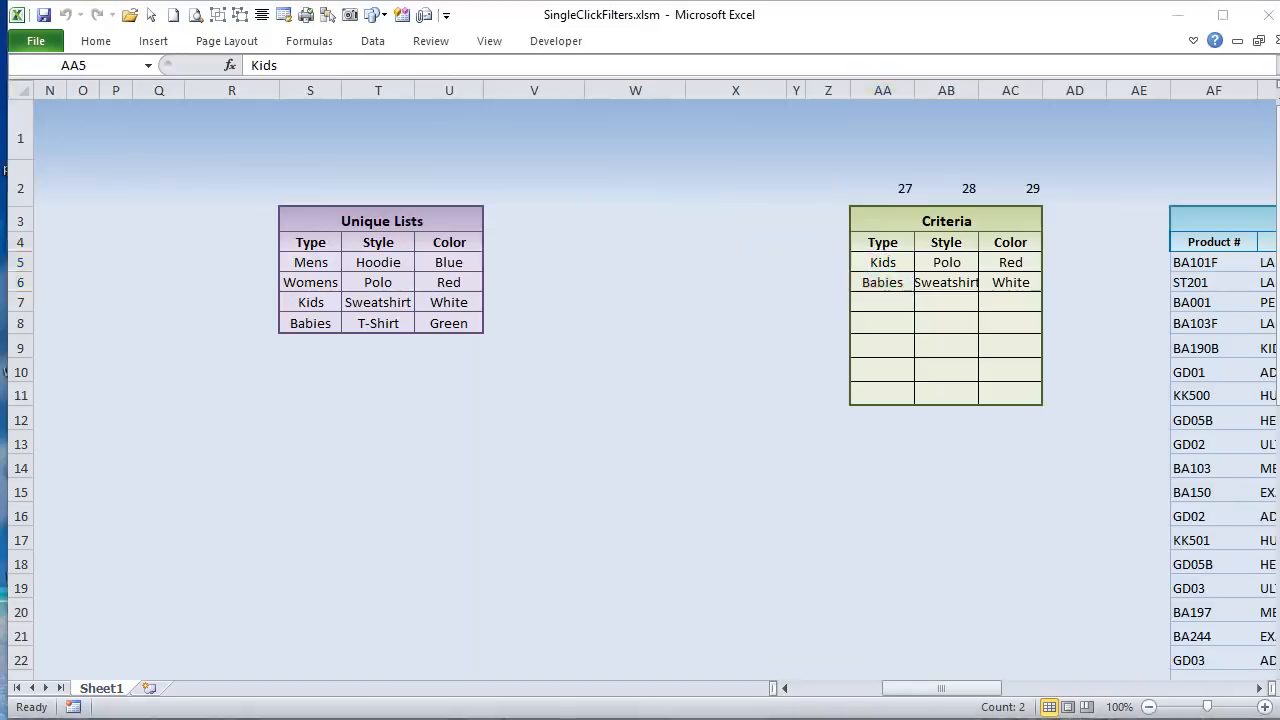
# Step: Return to the VBA editor and highlight the inner End If and the BuiltFilters line of RemoveFilter
pyautogui.hotkey('alt', 'F11')
pyautogui.moveTo(345, 583); pyautogui.dragTo(269, 580)
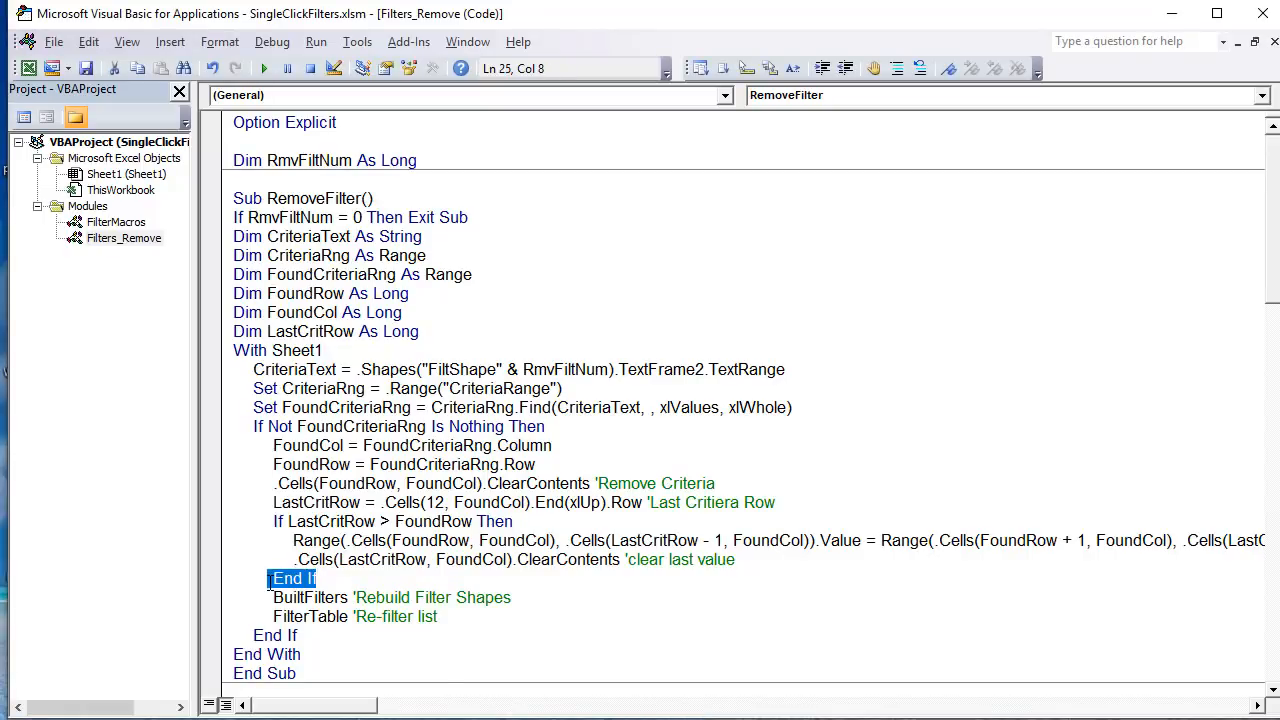
pyautogui.moveTo(508, 597); pyautogui.dragTo(271, 598)
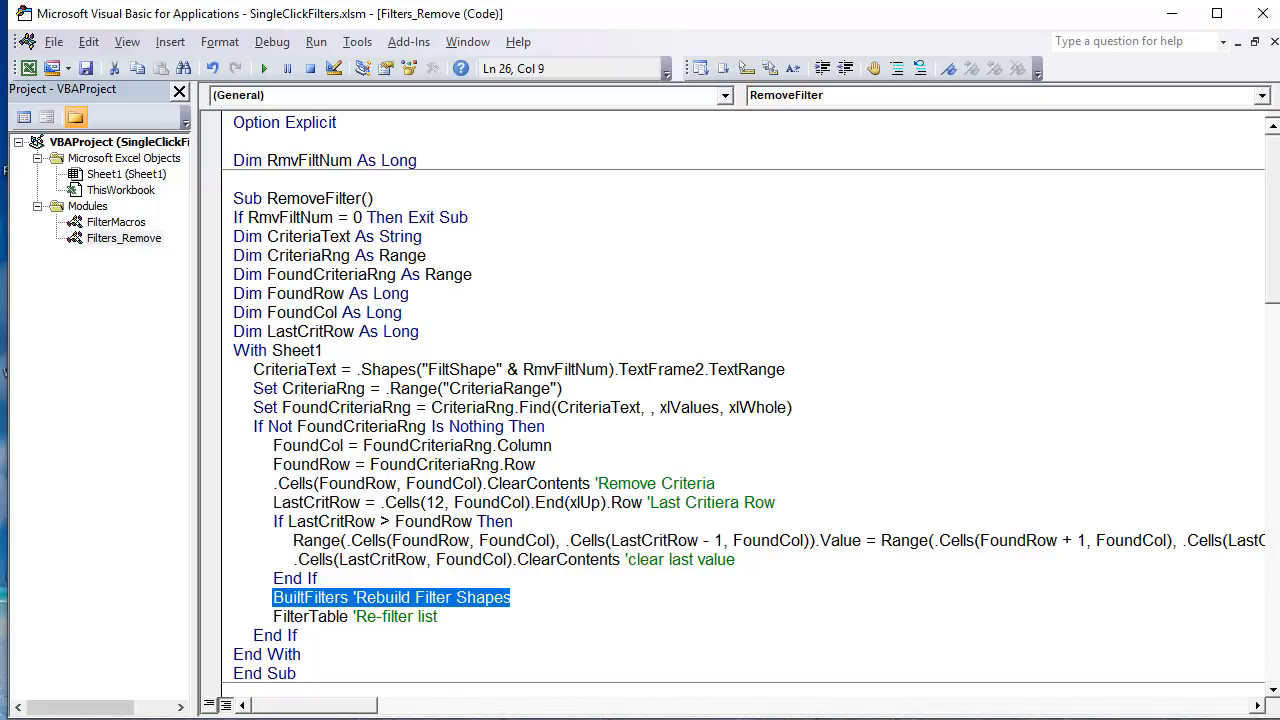
# Step: Compare the Type, Style and Color entries in the workbook's Criteria table with the filter shapes beside the inventory list
pyautogui.hotkey('alt', 'F11')
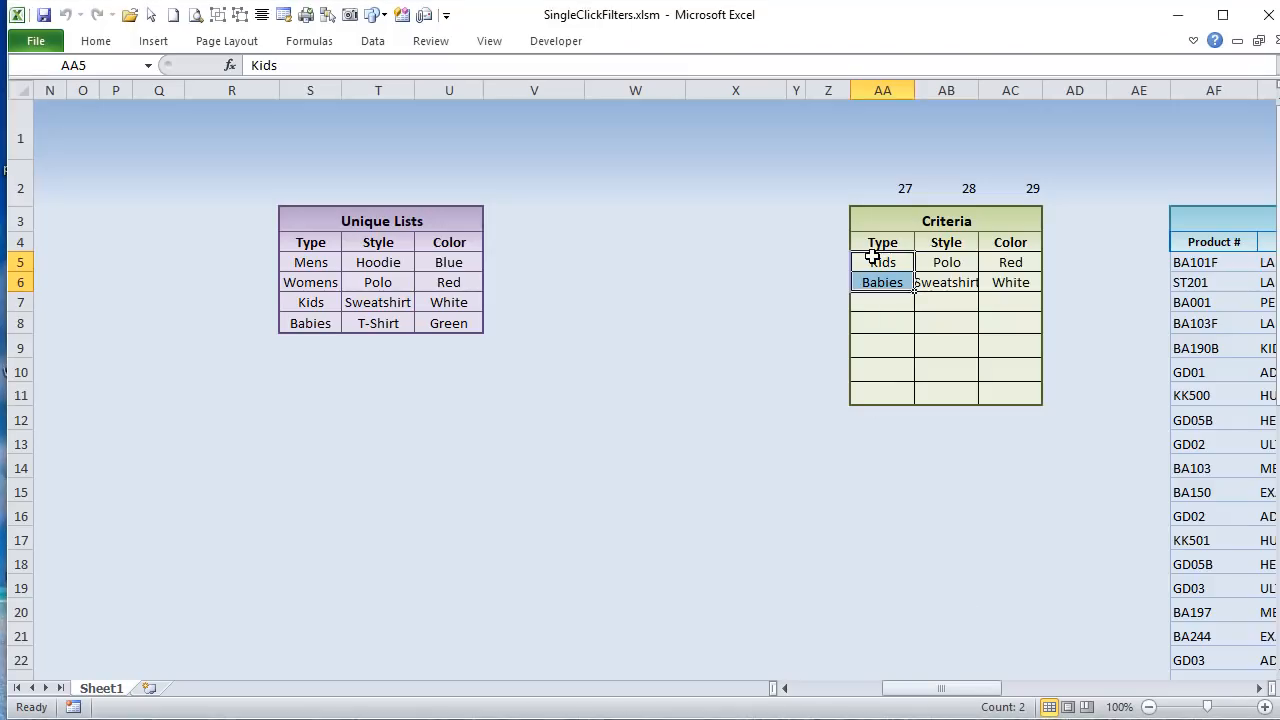
pyautogui.moveTo(880, 262); pyautogui.dragTo(1013, 288)
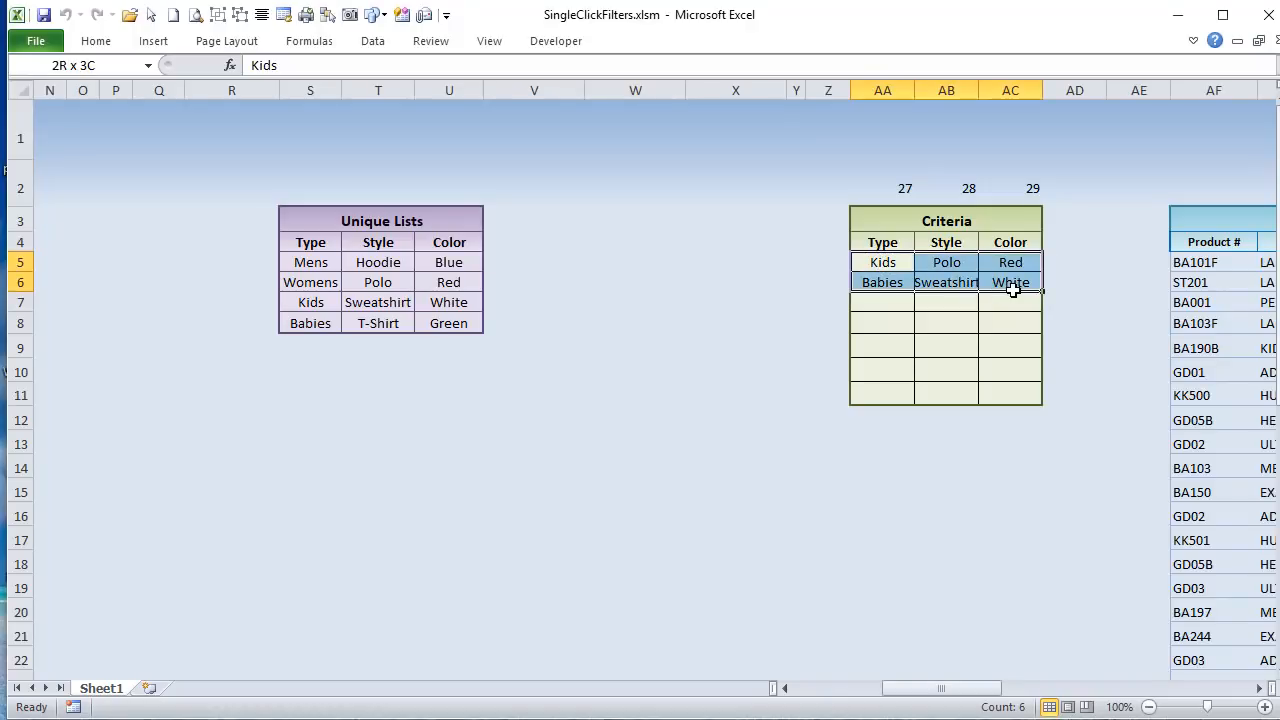
pyautogui.moveTo(960, 690); pyautogui.dragTo(855, 693)
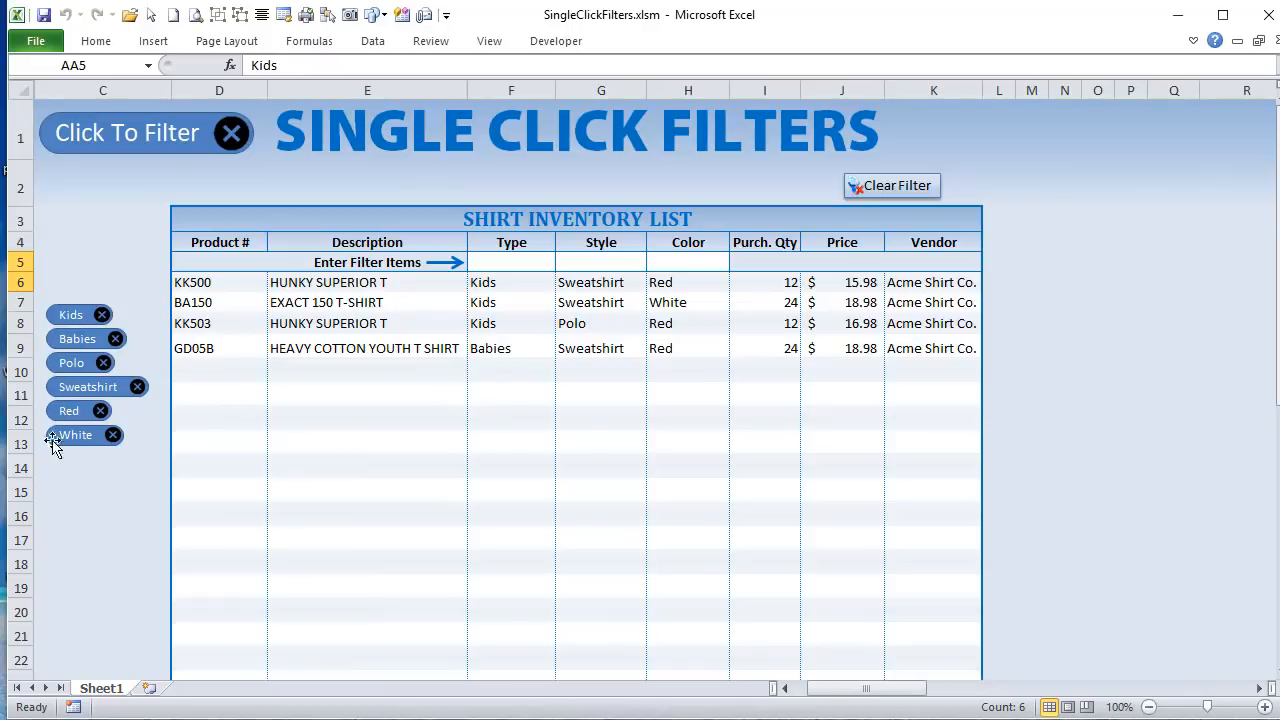
pyautogui.moveTo(870, 691); pyautogui.dragTo(990, 706)
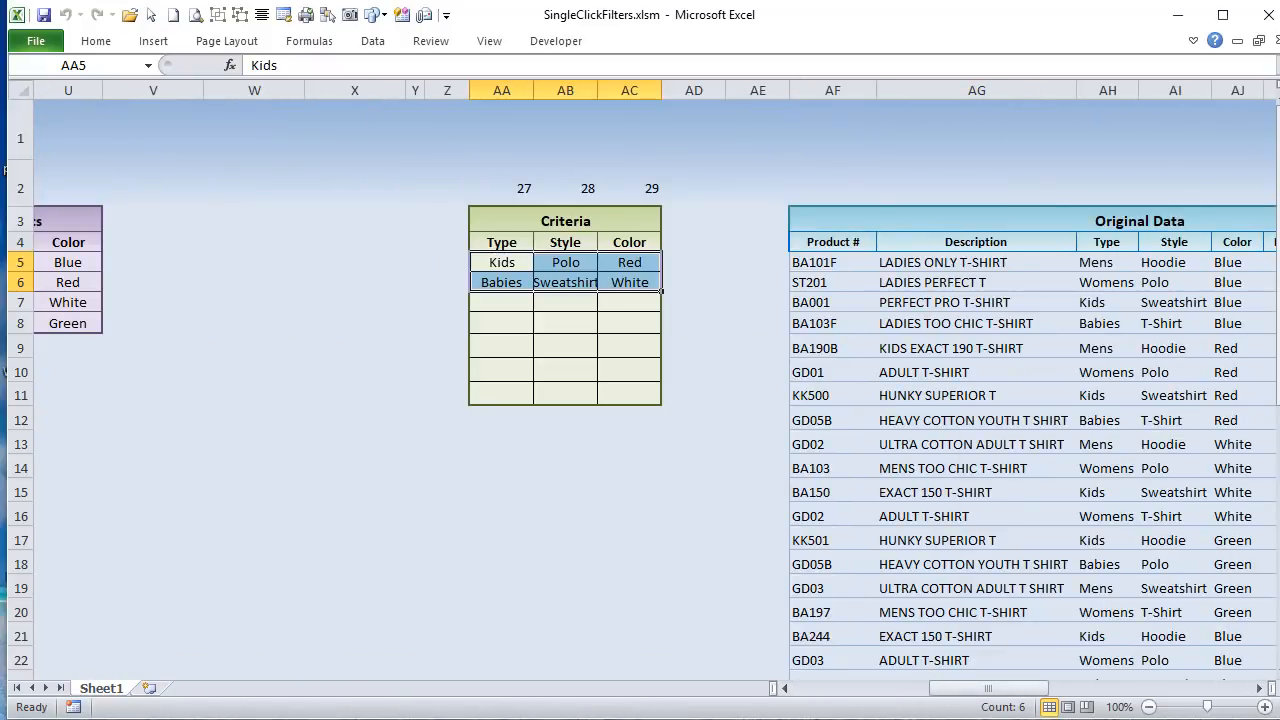
# Step: Return to the VBA editor, highlight the FilterTable line and review the RemoveFilt macros below RemoveFilter
pyautogui.hotkey('alt', 'F11')
pyautogui.moveTo(471, 614); pyautogui.dragTo(268, 612)
pyautogui.scroll(-3, 285, 559)
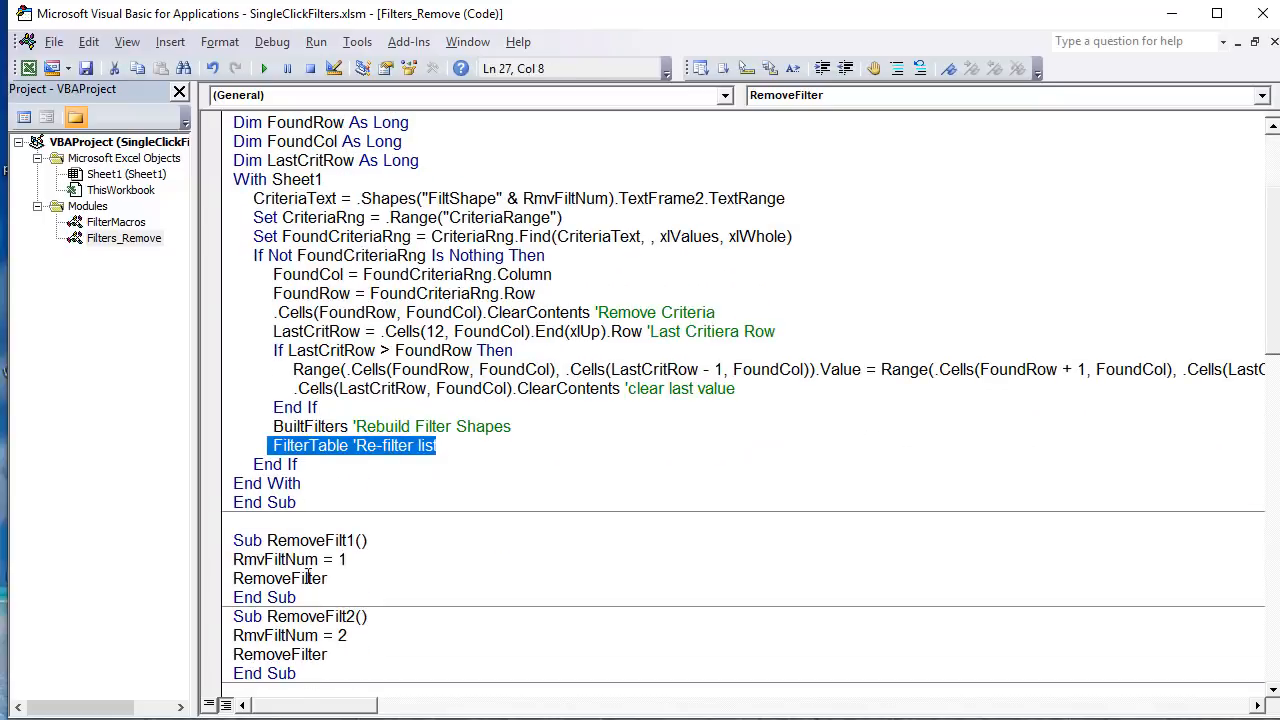
pyautogui.scroll(3, 342, 463)
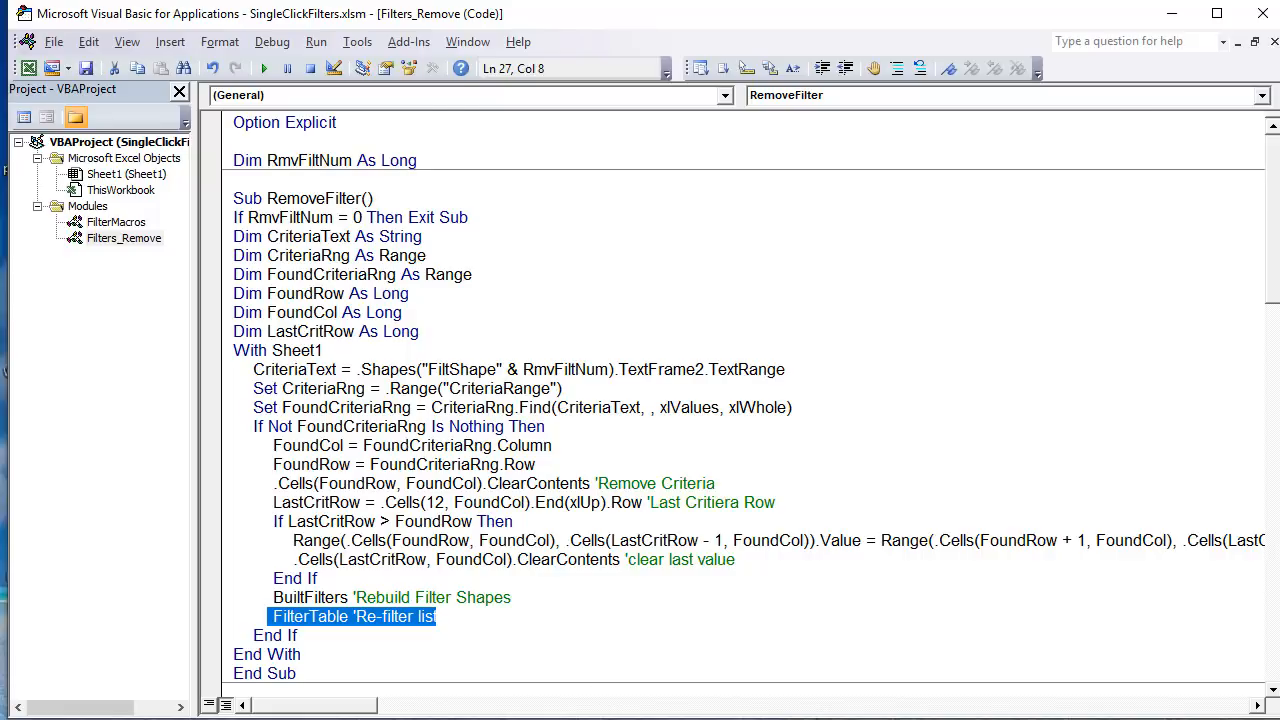
# Step: Remove the Kids, Babies and Polo filters one by one through their shapes in the workbook, and clear all remaining filters
pyautogui.hotkey('alt', 'F11')
pyautogui.moveTo(990, 688); pyautogui.dragTo(835, 689)
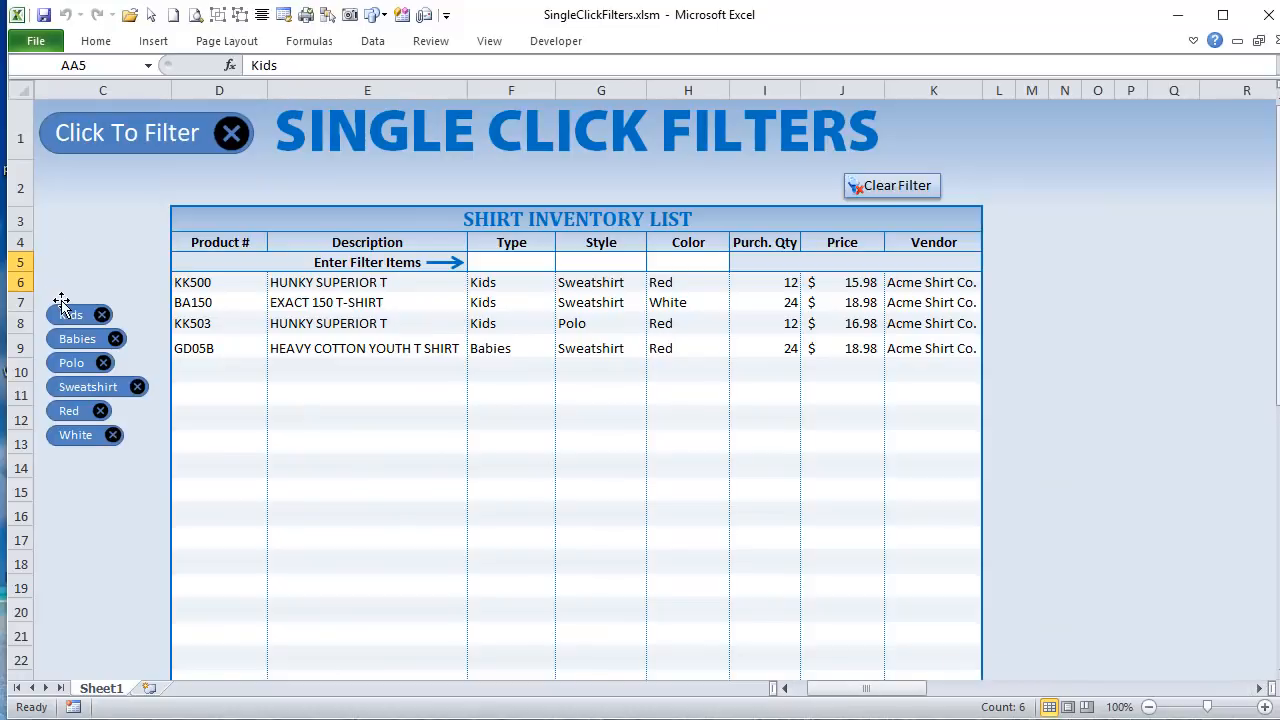
pyautogui.click(101, 314)
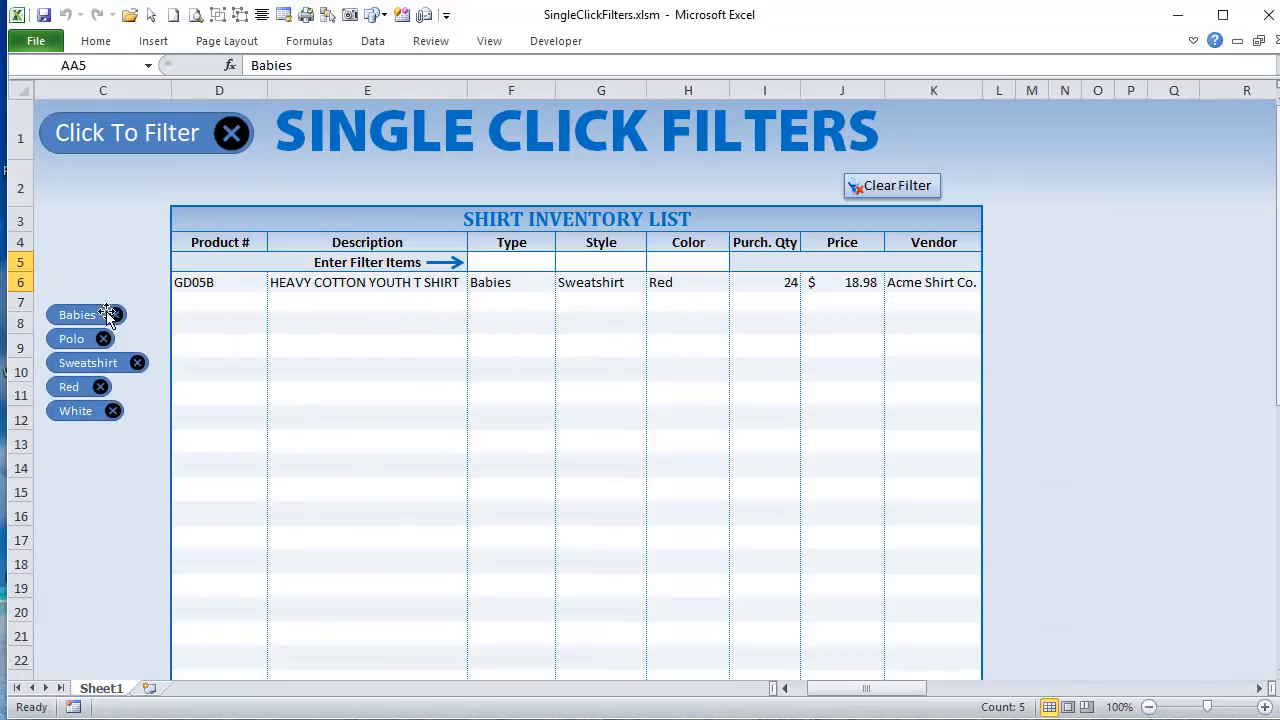
pyautogui.click(108, 314)
pyautogui.click(108, 316)
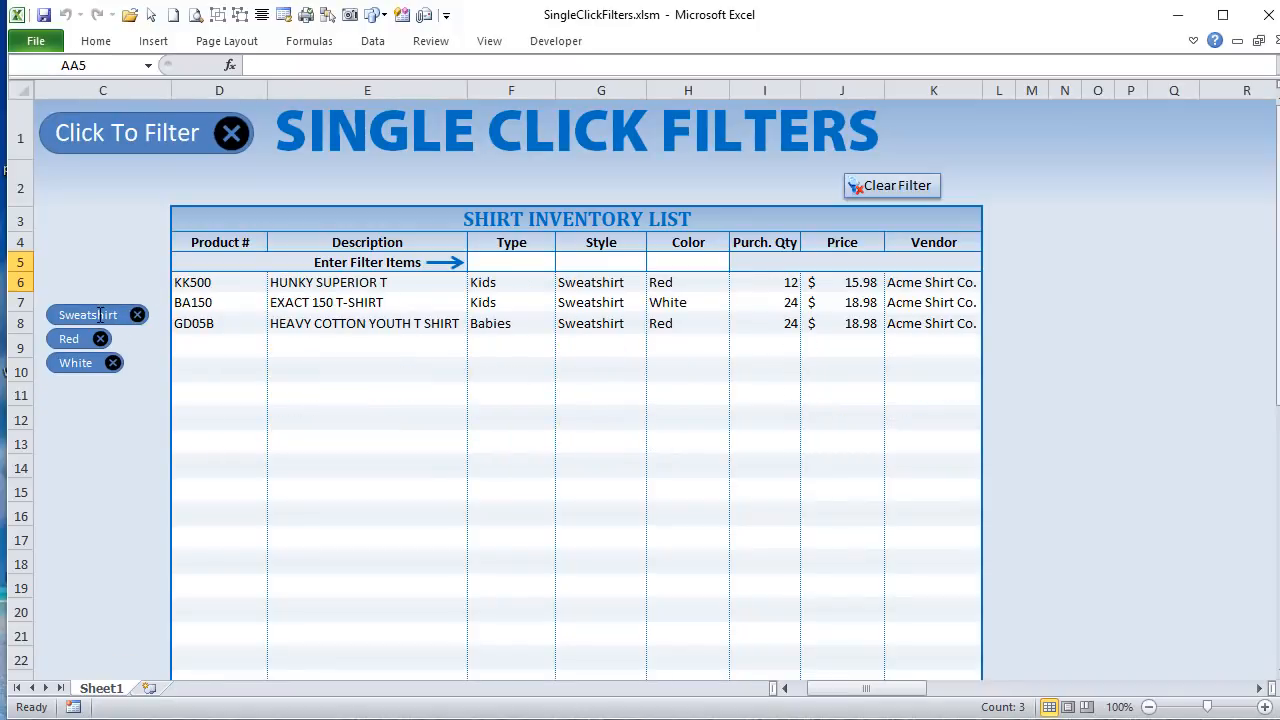
pyautogui.click(866, 187)
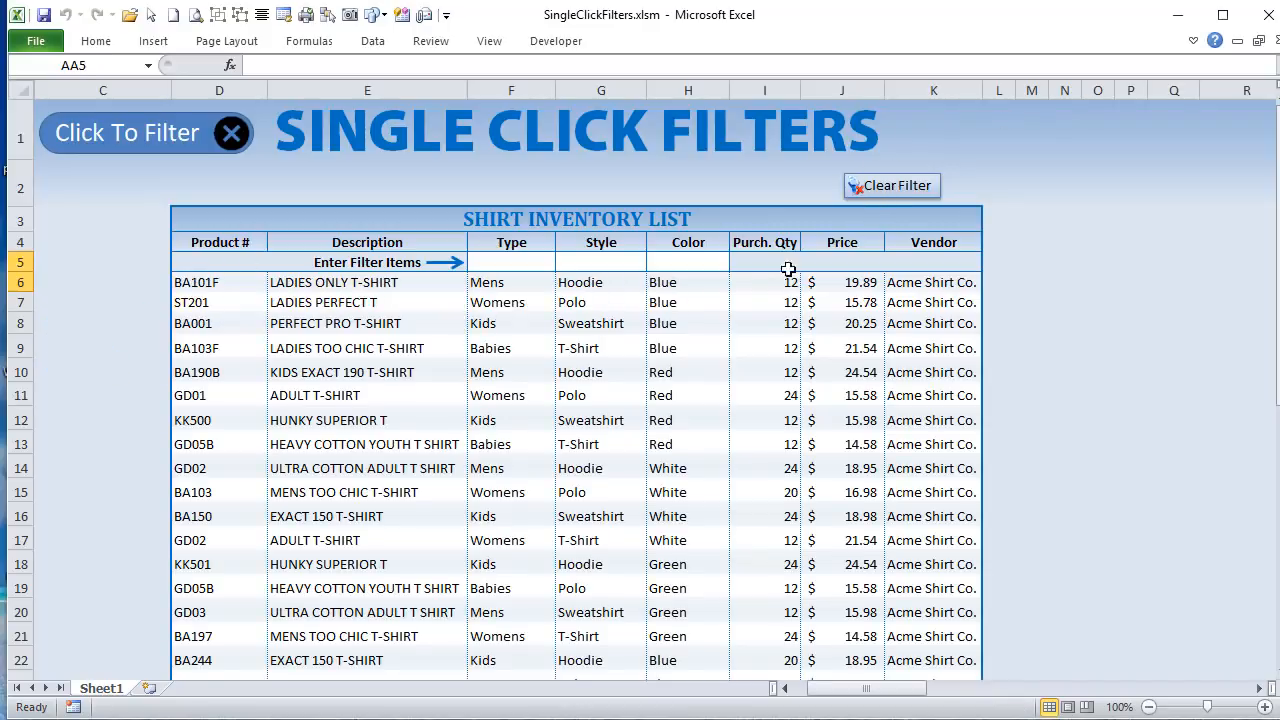
# Step: Filter the inventory list by the types Mens and Kids
pyautogui.click(510, 264)
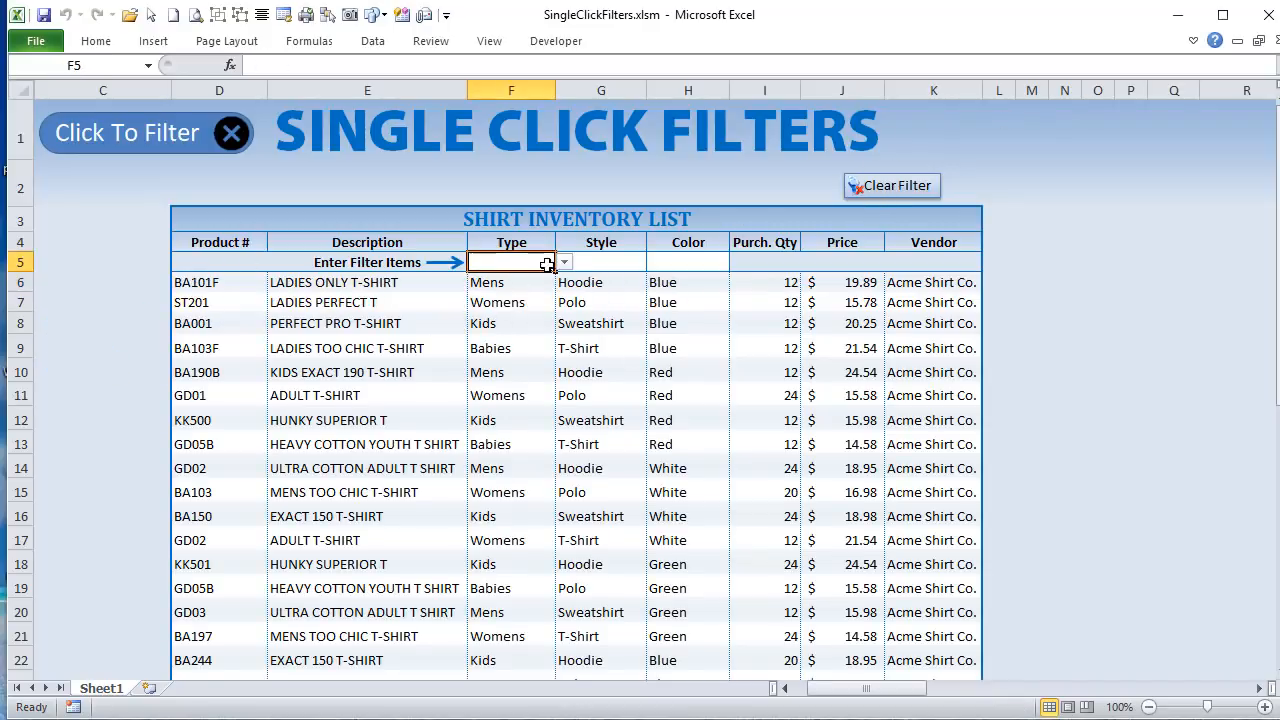
pyautogui.click(564, 263)
pyautogui.click(498, 278)
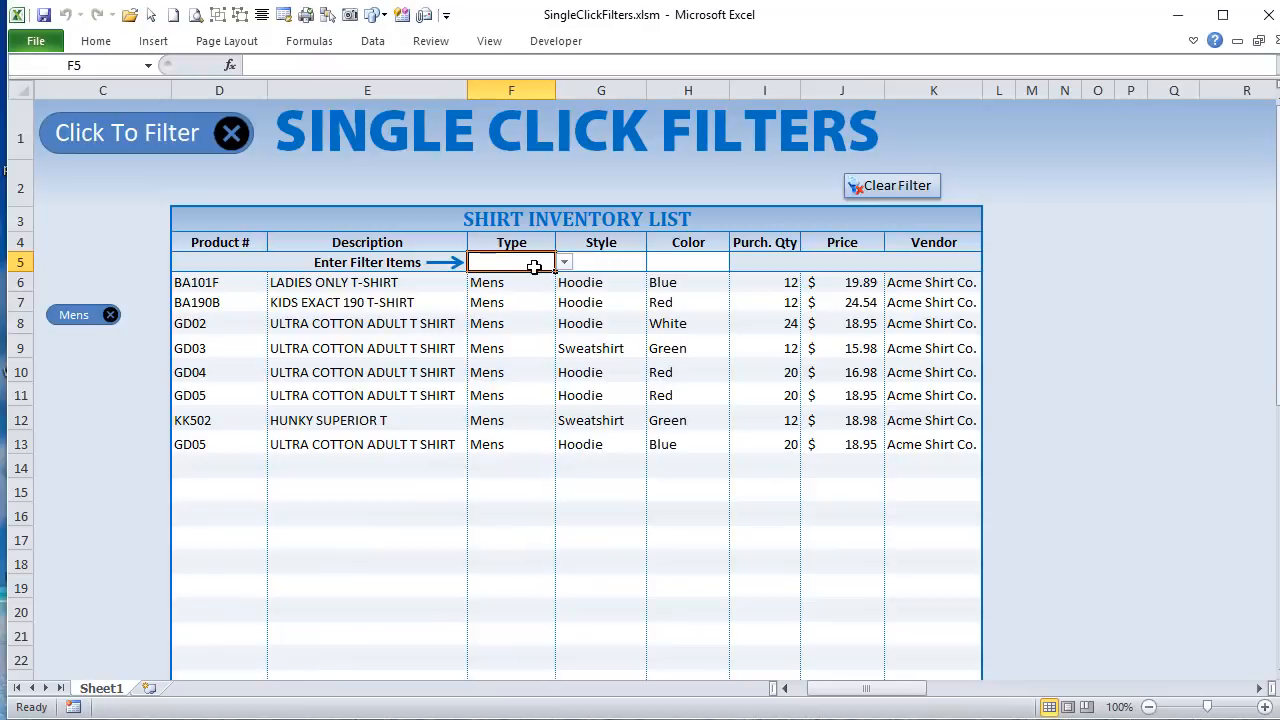
pyautogui.click(565, 263)
pyautogui.click(526, 303)
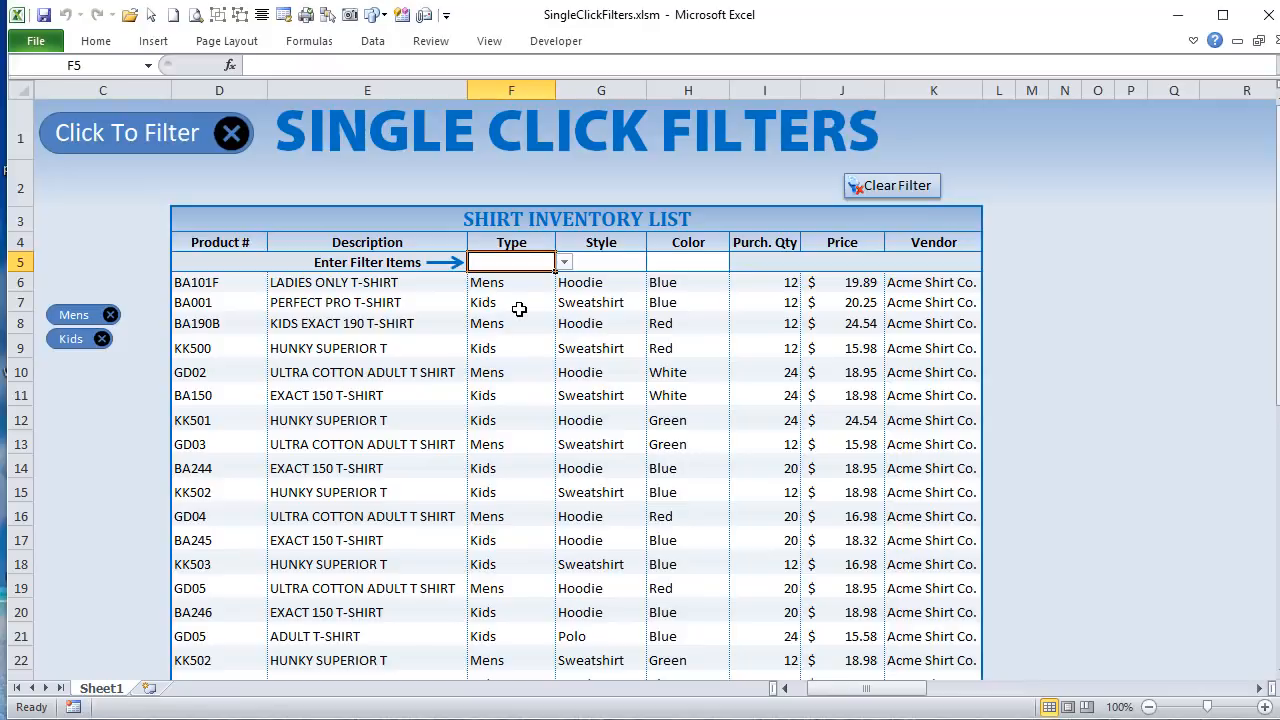
# Step: Add the style filter Polo and the color filter Red to the inventory list, and clear all filters
pyautogui.click(632, 262)
pyautogui.click(655, 262)
pyautogui.click(610, 291)
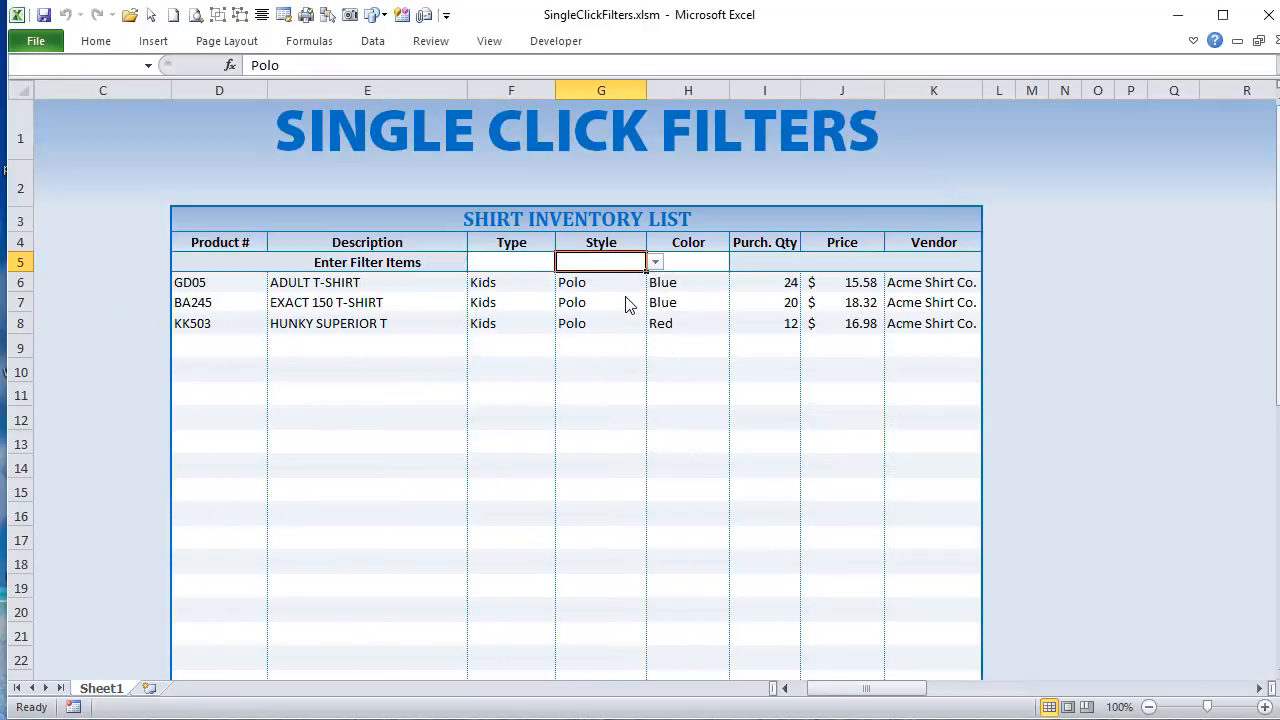
pyautogui.click(686, 263)
pyautogui.click(738, 262)
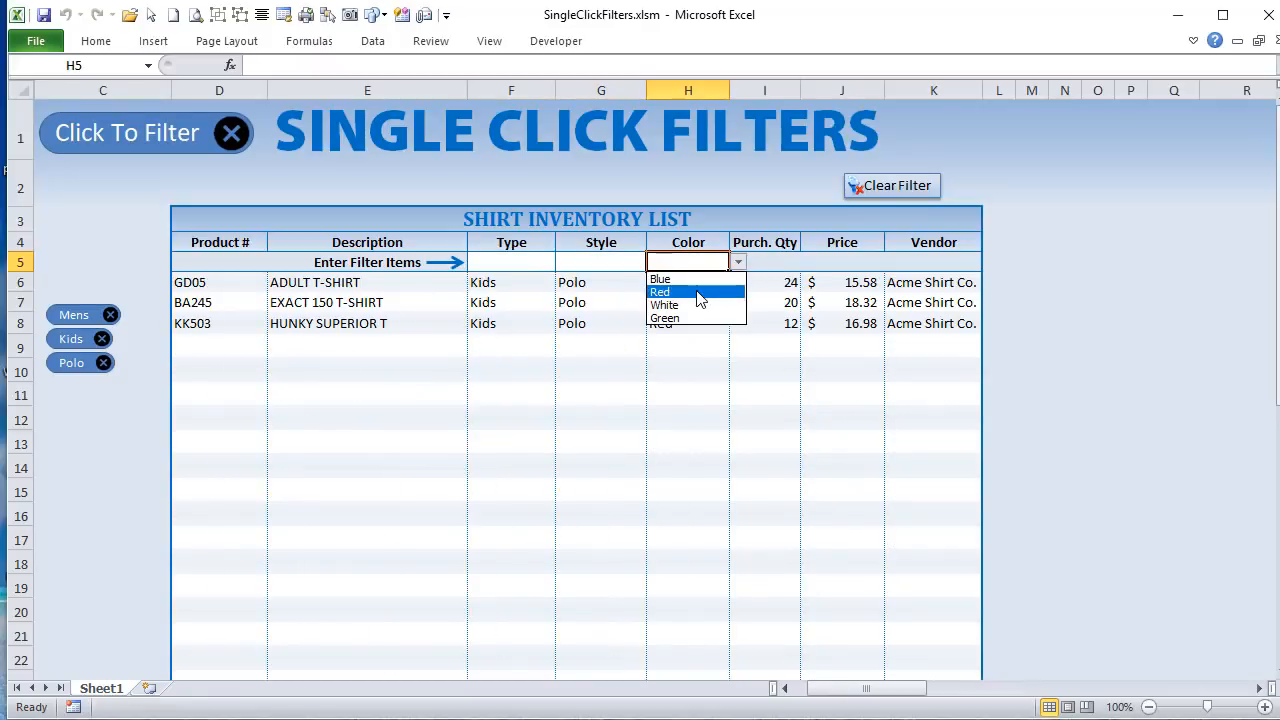
pyautogui.click(699, 292)
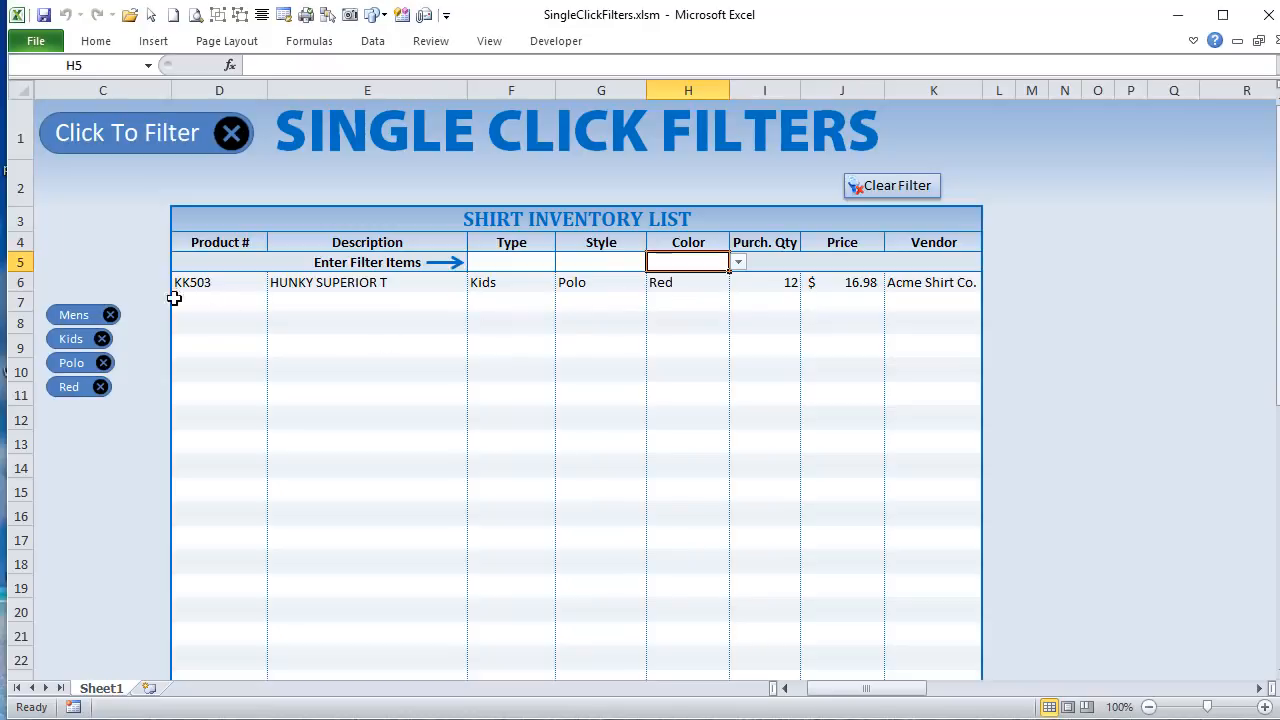
pyautogui.click(917, 187)
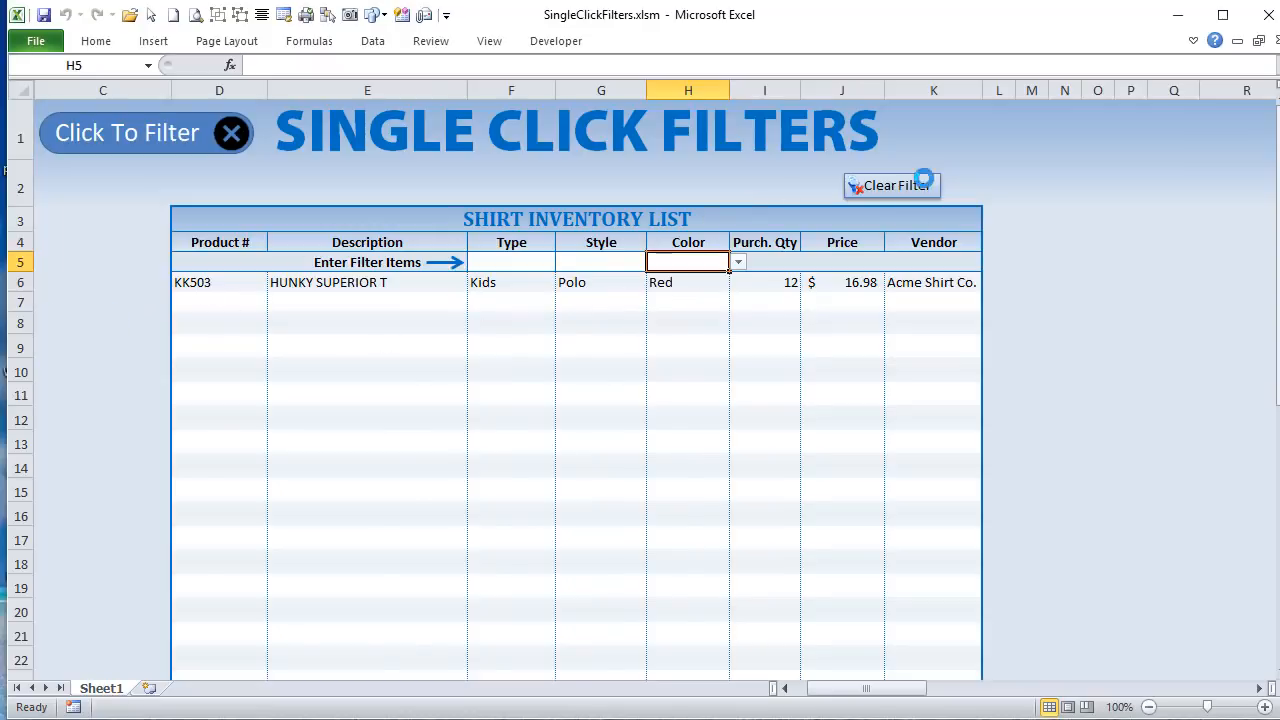